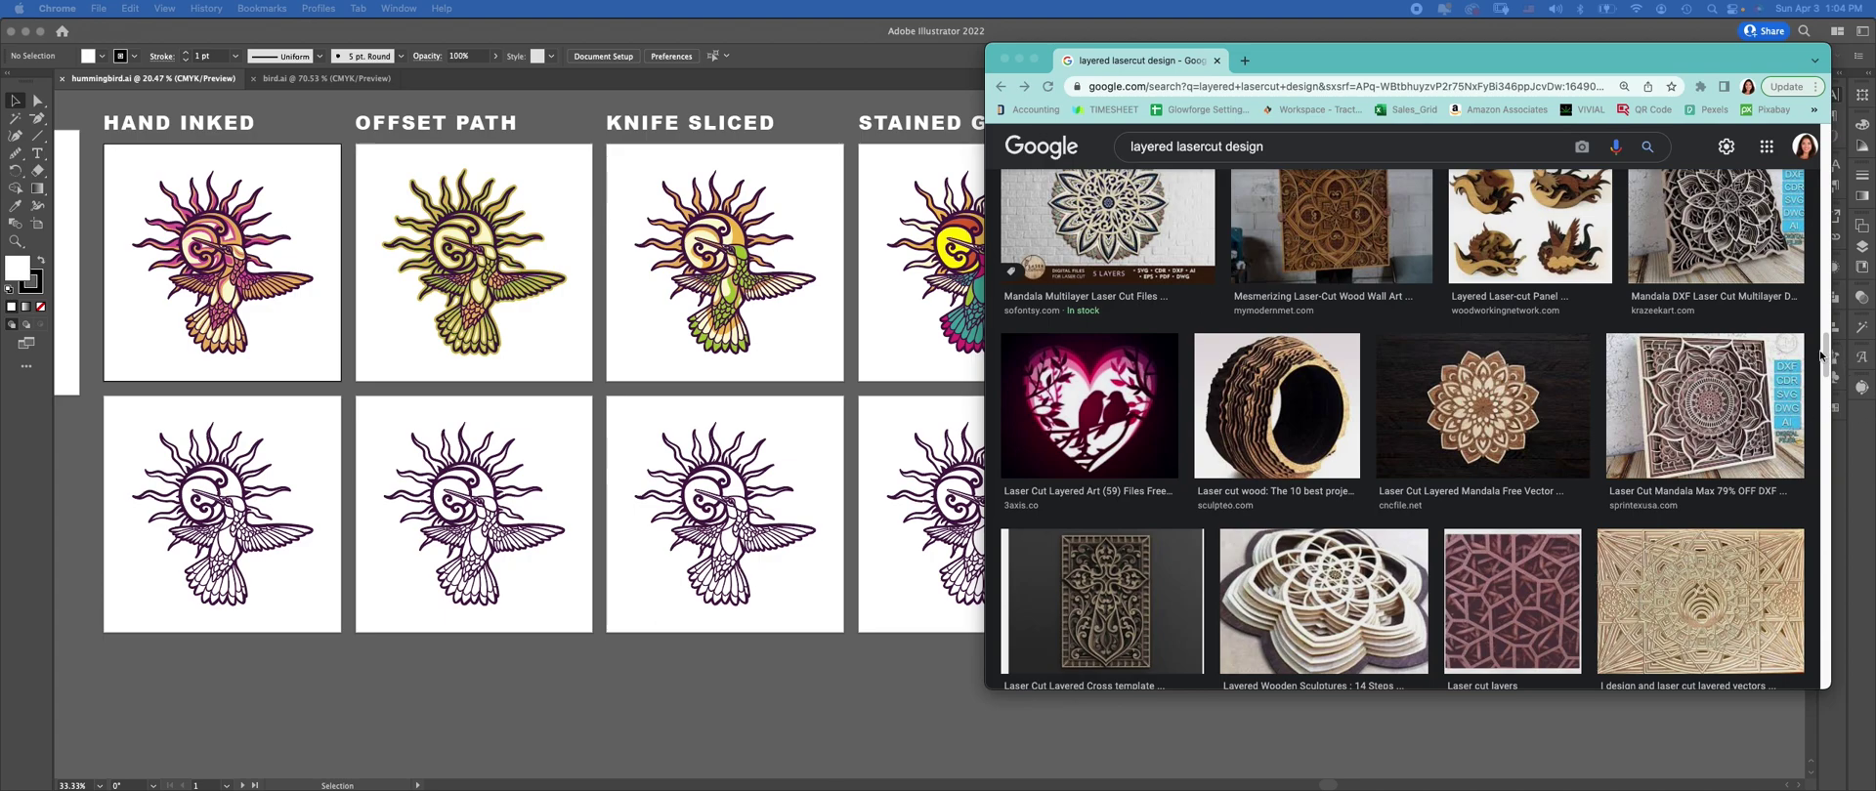
Browse the image results for layered lasercut designs to examine examples of multi-layer cut artwork
{"action": "left_click_drag", "start_coordinate": [1825, 360], "coordinate": [1793, 420]}
{"action": "scroll", "coordinate": [1794, 420], "scroll_direction": "up", "scroll_amount": 1}
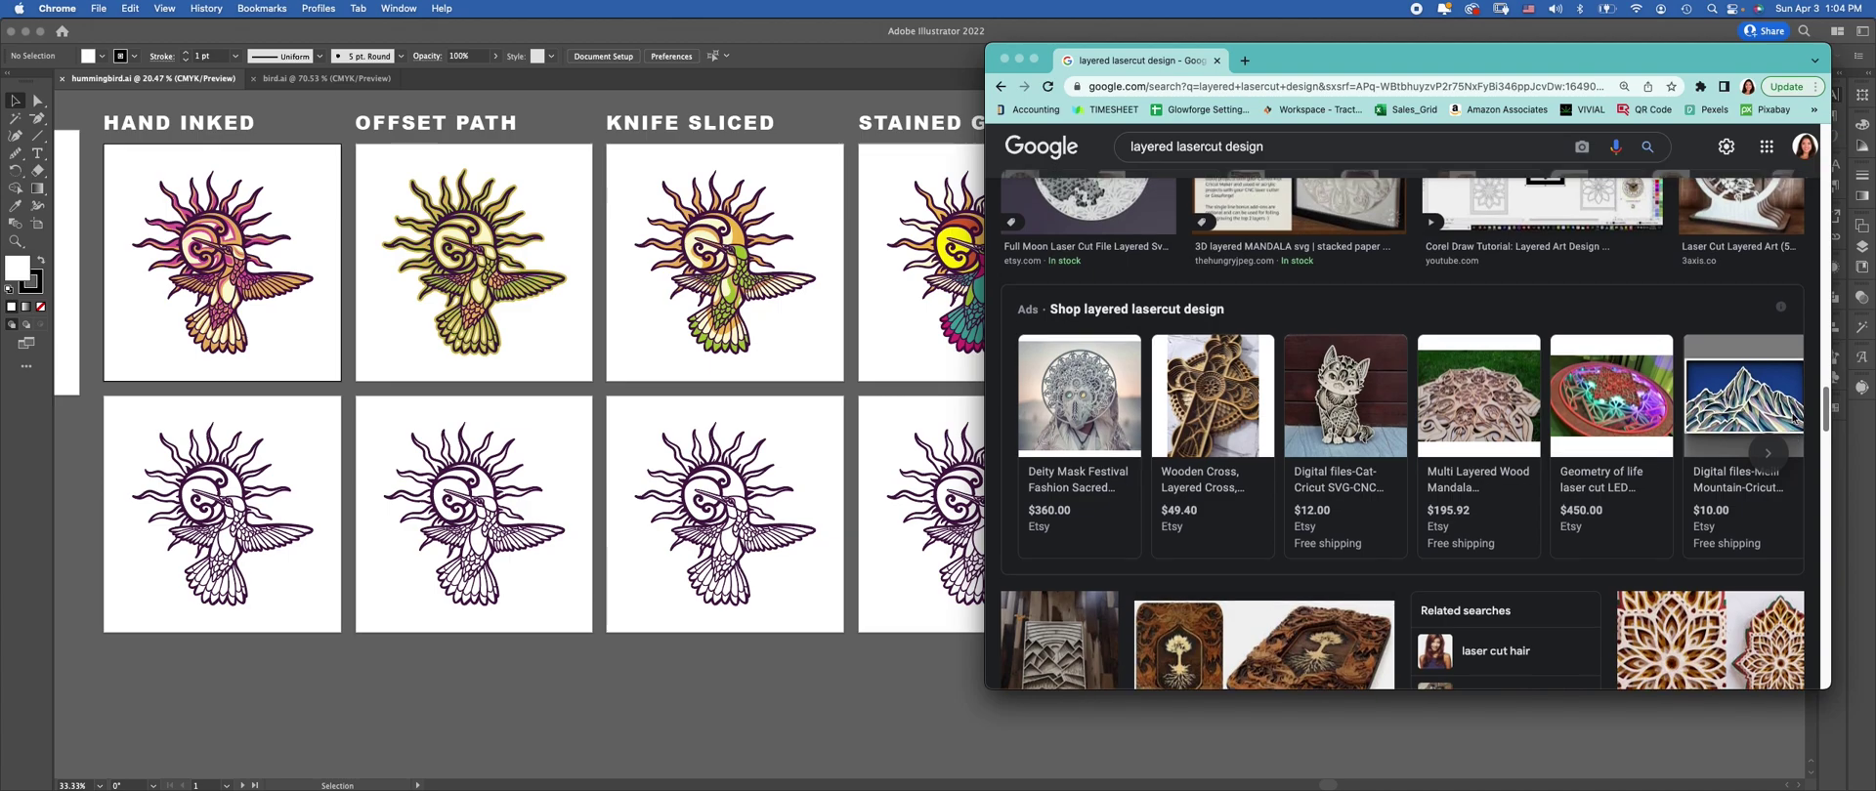
{"action": "scroll", "coordinate": [1794, 418], "scroll_direction": "down", "scroll_amount": 2}
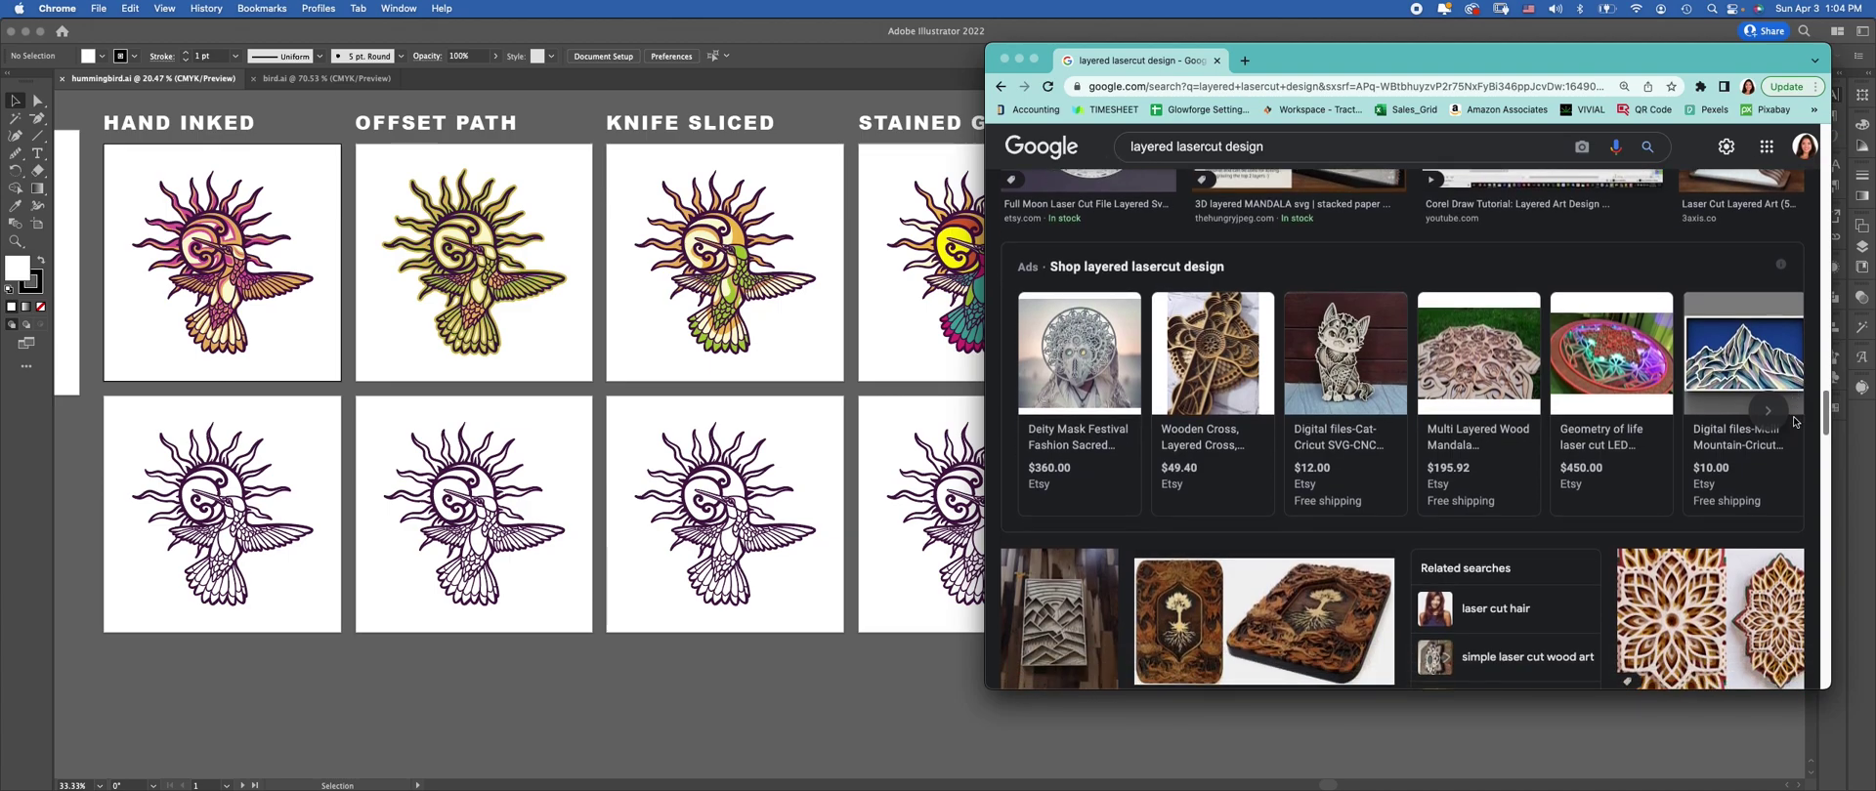
{"action": "scroll", "coordinate": [1794, 420], "scroll_direction": "down", "scroll_amount": 5}
{"action": "scroll", "coordinate": [1804, 443], "scroll_direction": "down", "scroll_amount": 1}
{"action": "scroll", "coordinate": [1803, 442], "scroll_direction": "down", "scroll_amount": 8}
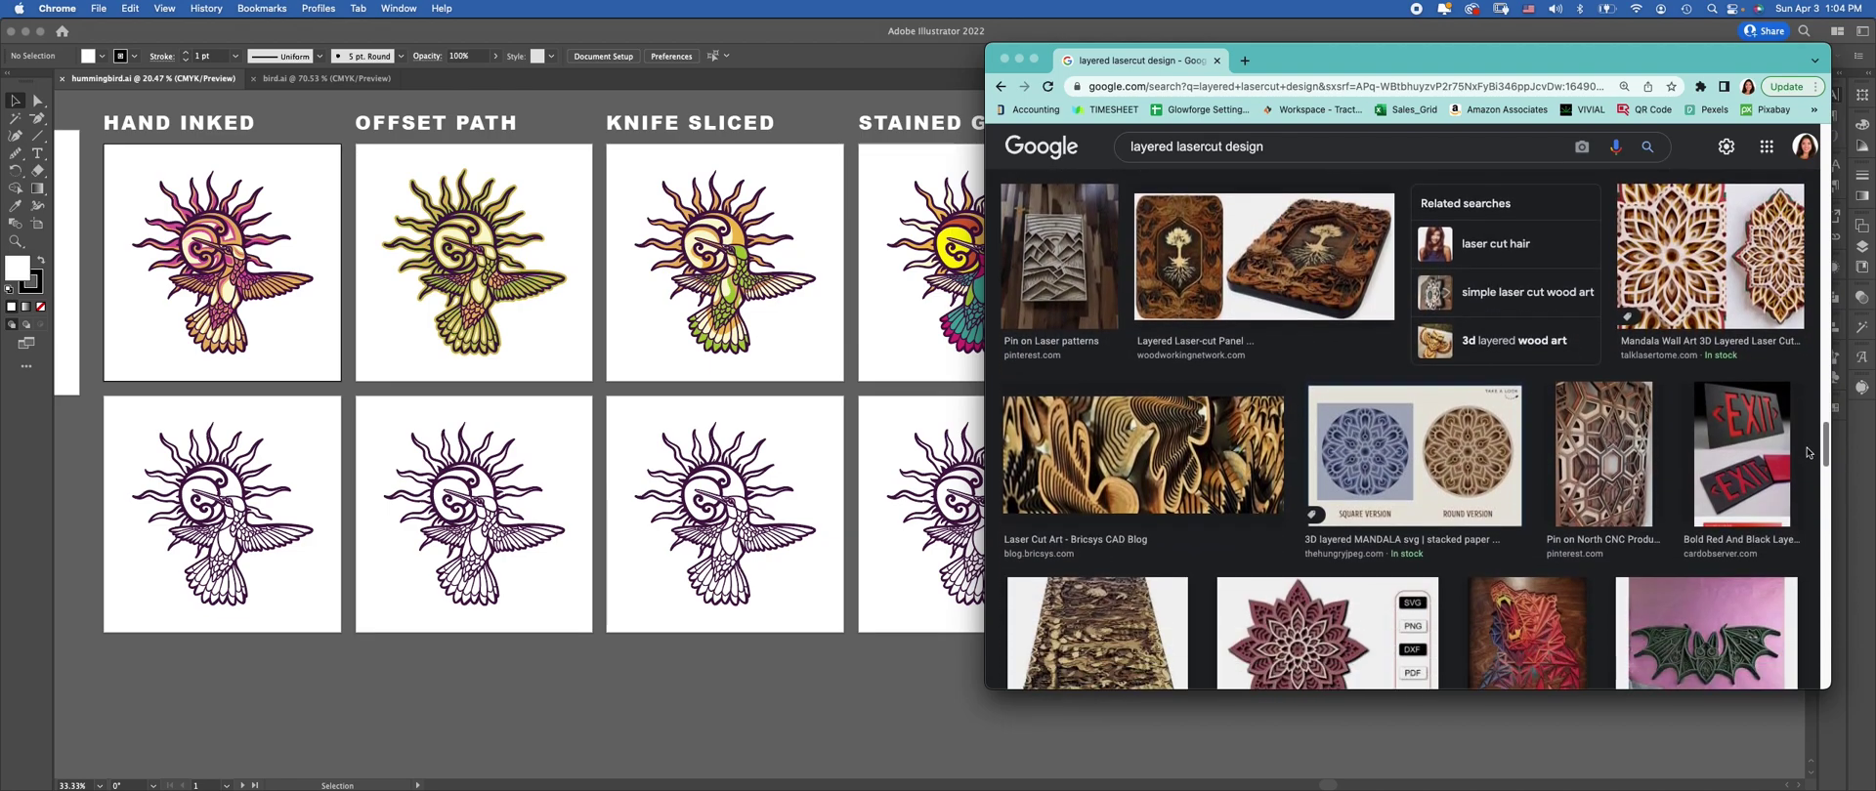
{"action": "scroll", "coordinate": [1816, 473], "scroll_direction": "down", "scroll_amount": 1}
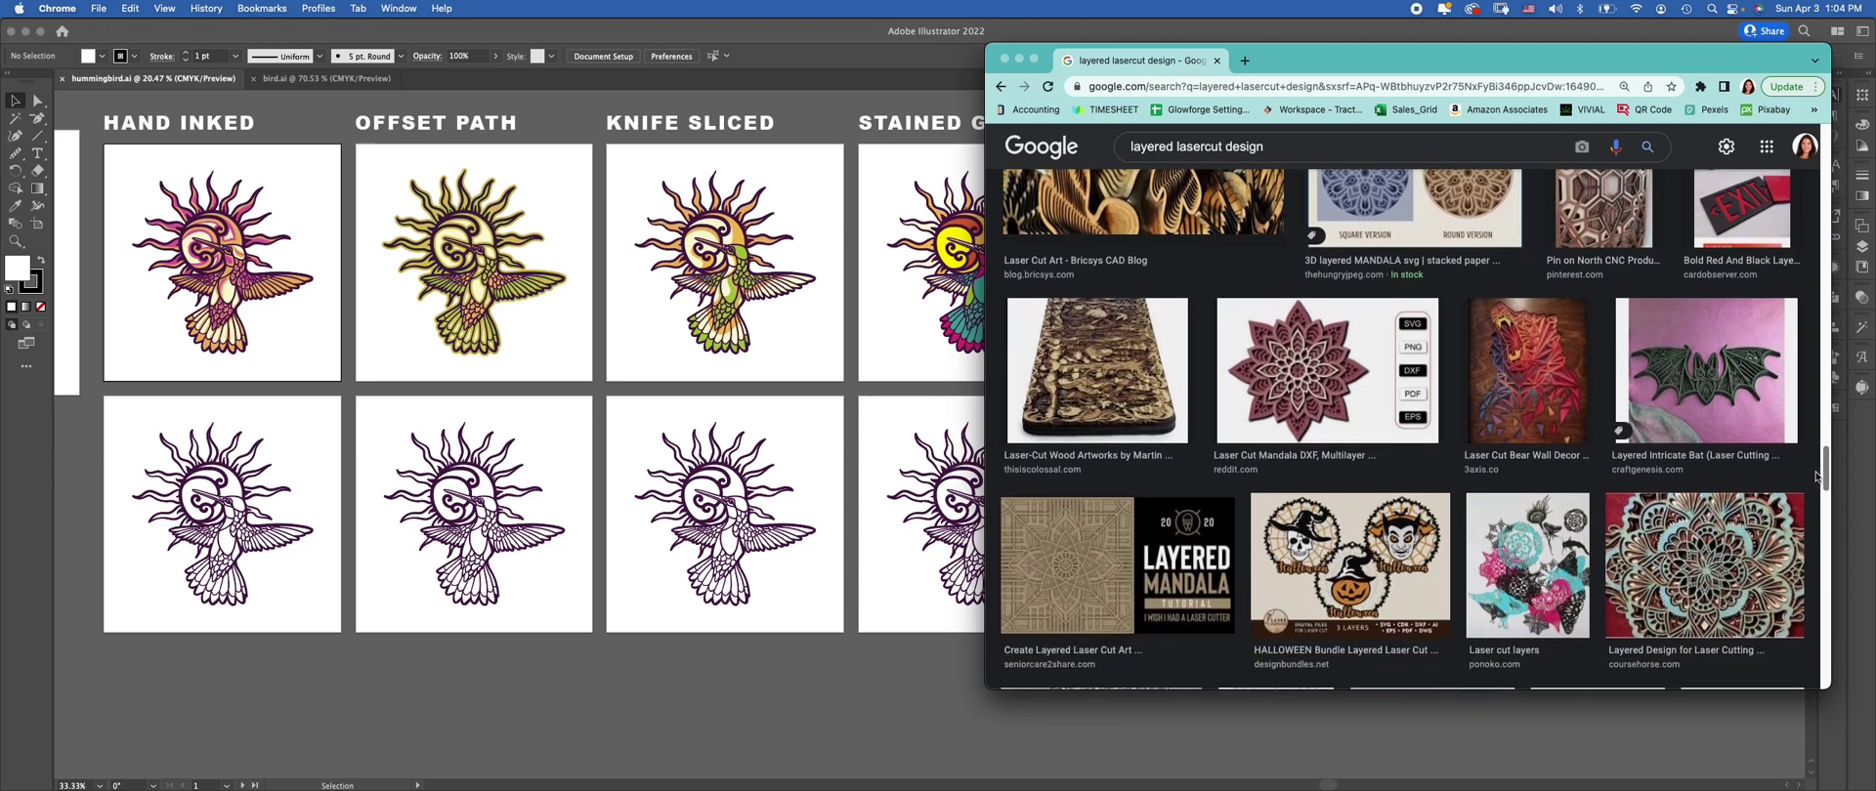
{"action": "scroll", "coordinate": [1813, 480], "scroll_direction": "down", "scroll_amount": 2}
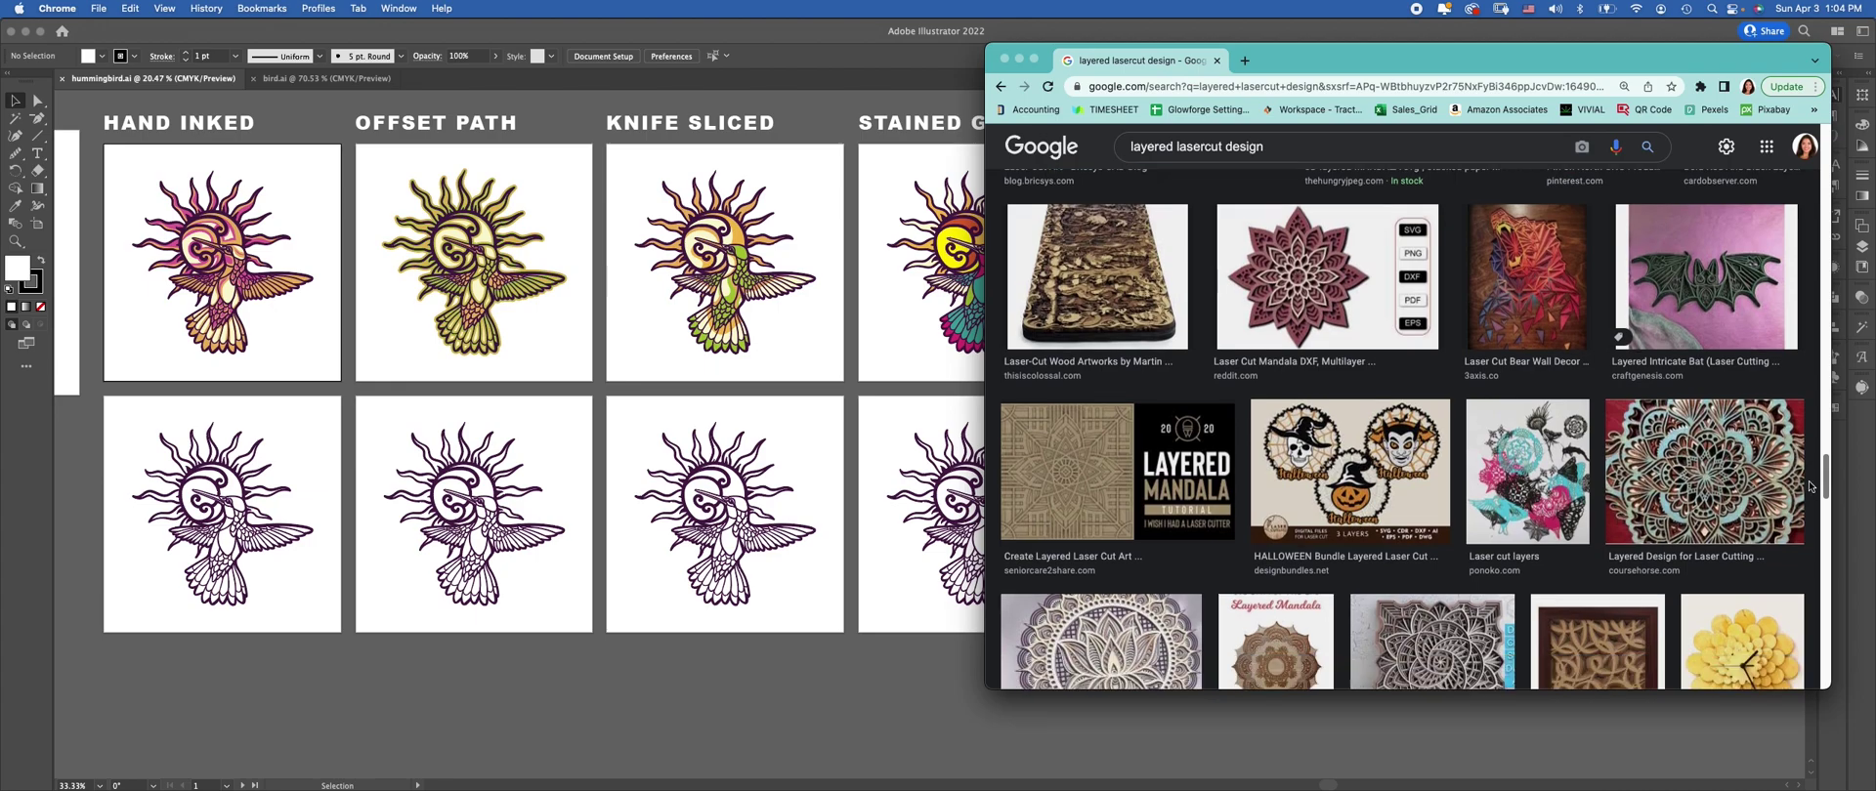
{"action": "scroll", "coordinate": [1809, 486], "scroll_direction": "down", "scroll_amount": 2}
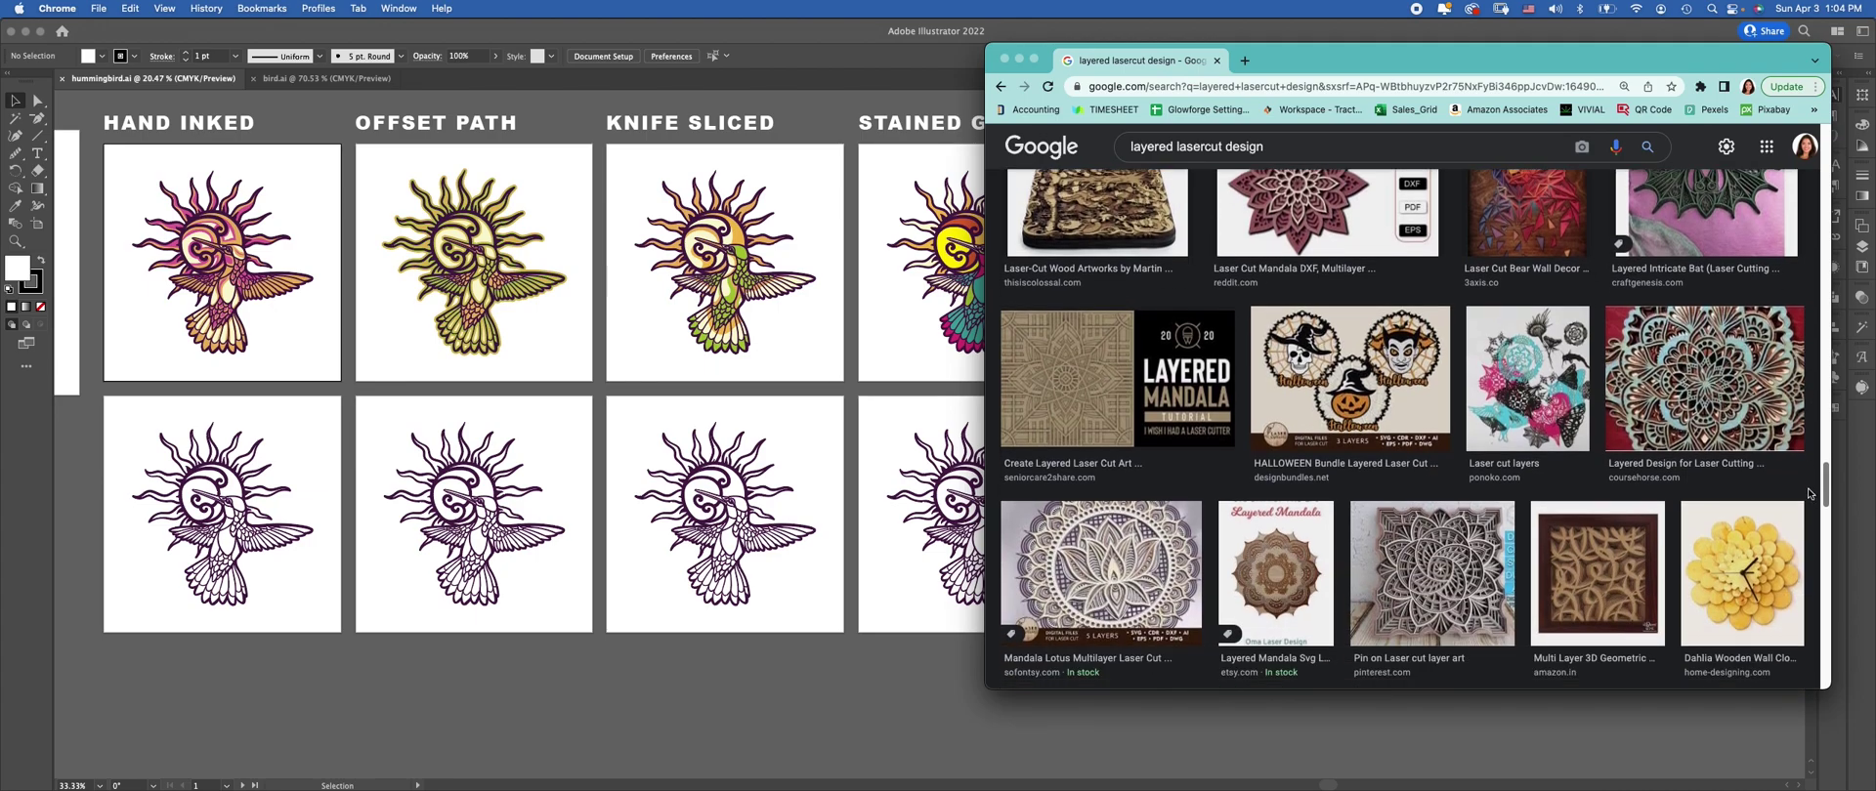
Switch to Illustrator and look over the hand inked, offset path, knife sliced and stained glass hummingbird artboards and the original line art
{"action": "left_click", "coordinate": [890, 76]}
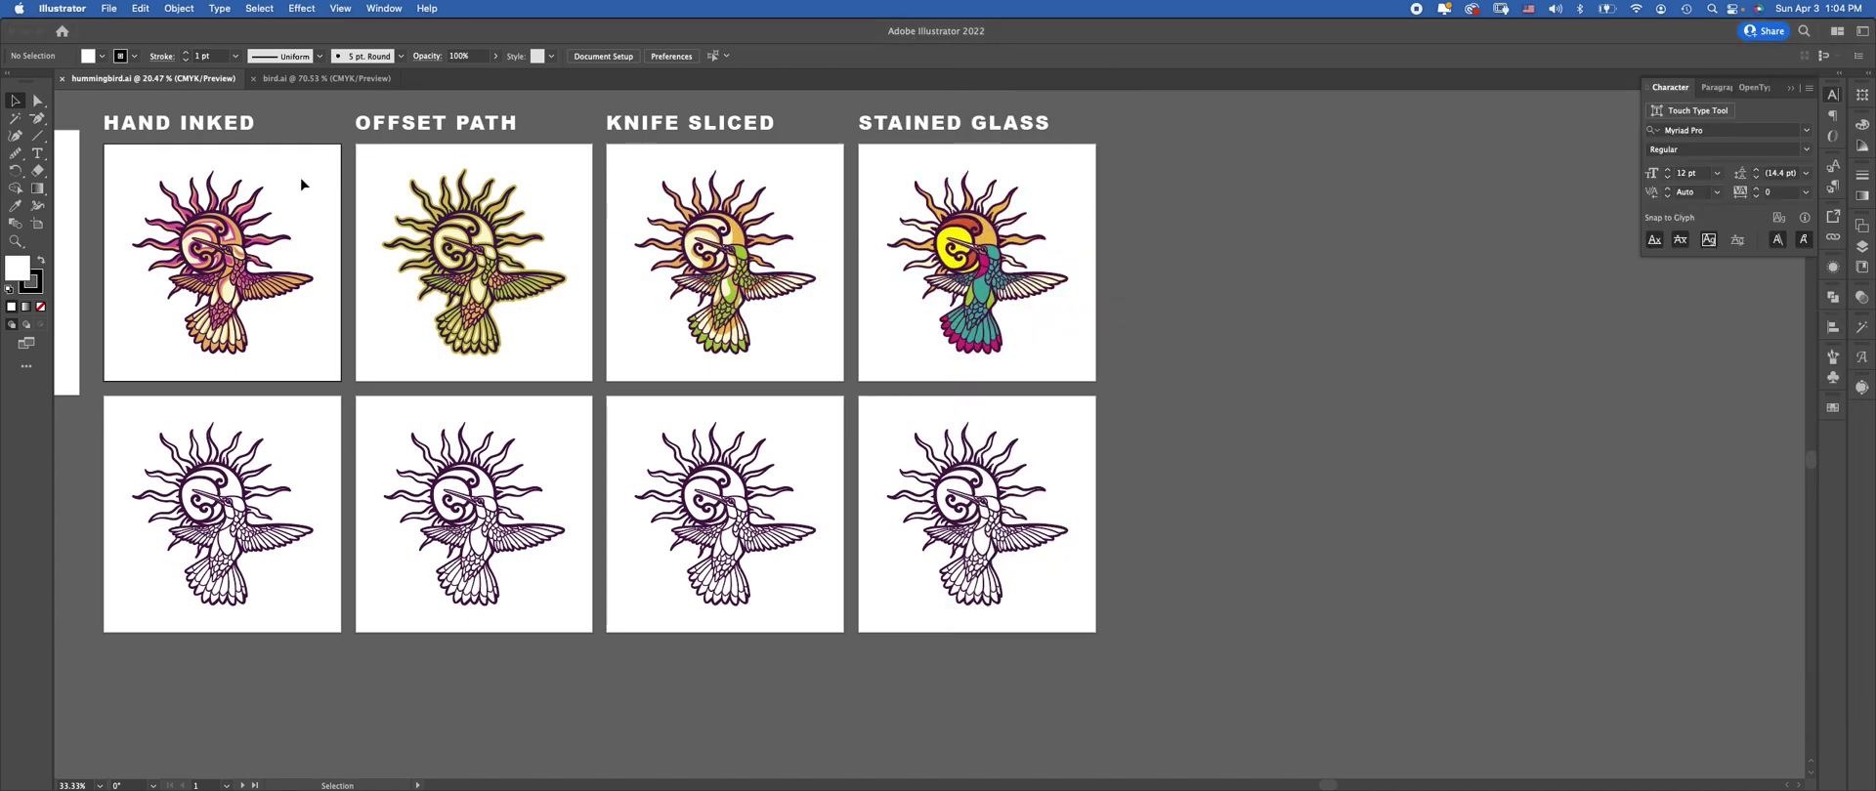
{"action": "left_click_drag", "start_coordinate": [408, 322], "coordinate": [850, 343]}
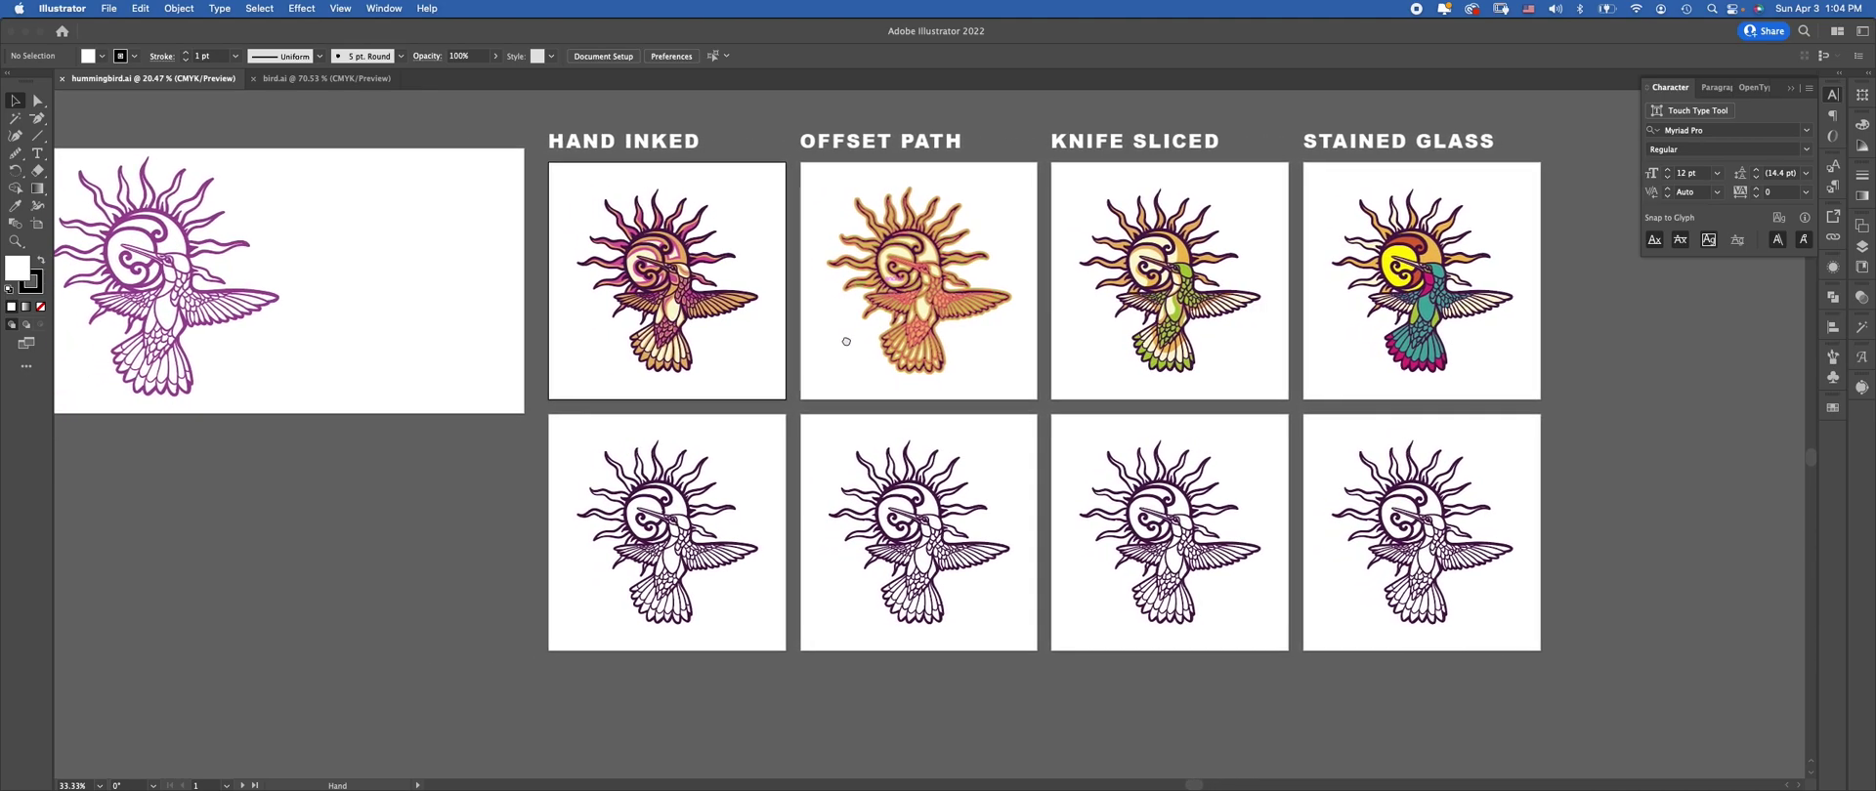
{"action": "scroll", "coordinate": [1055, 302], "scroll_direction": "right", "scroll_amount": 1}
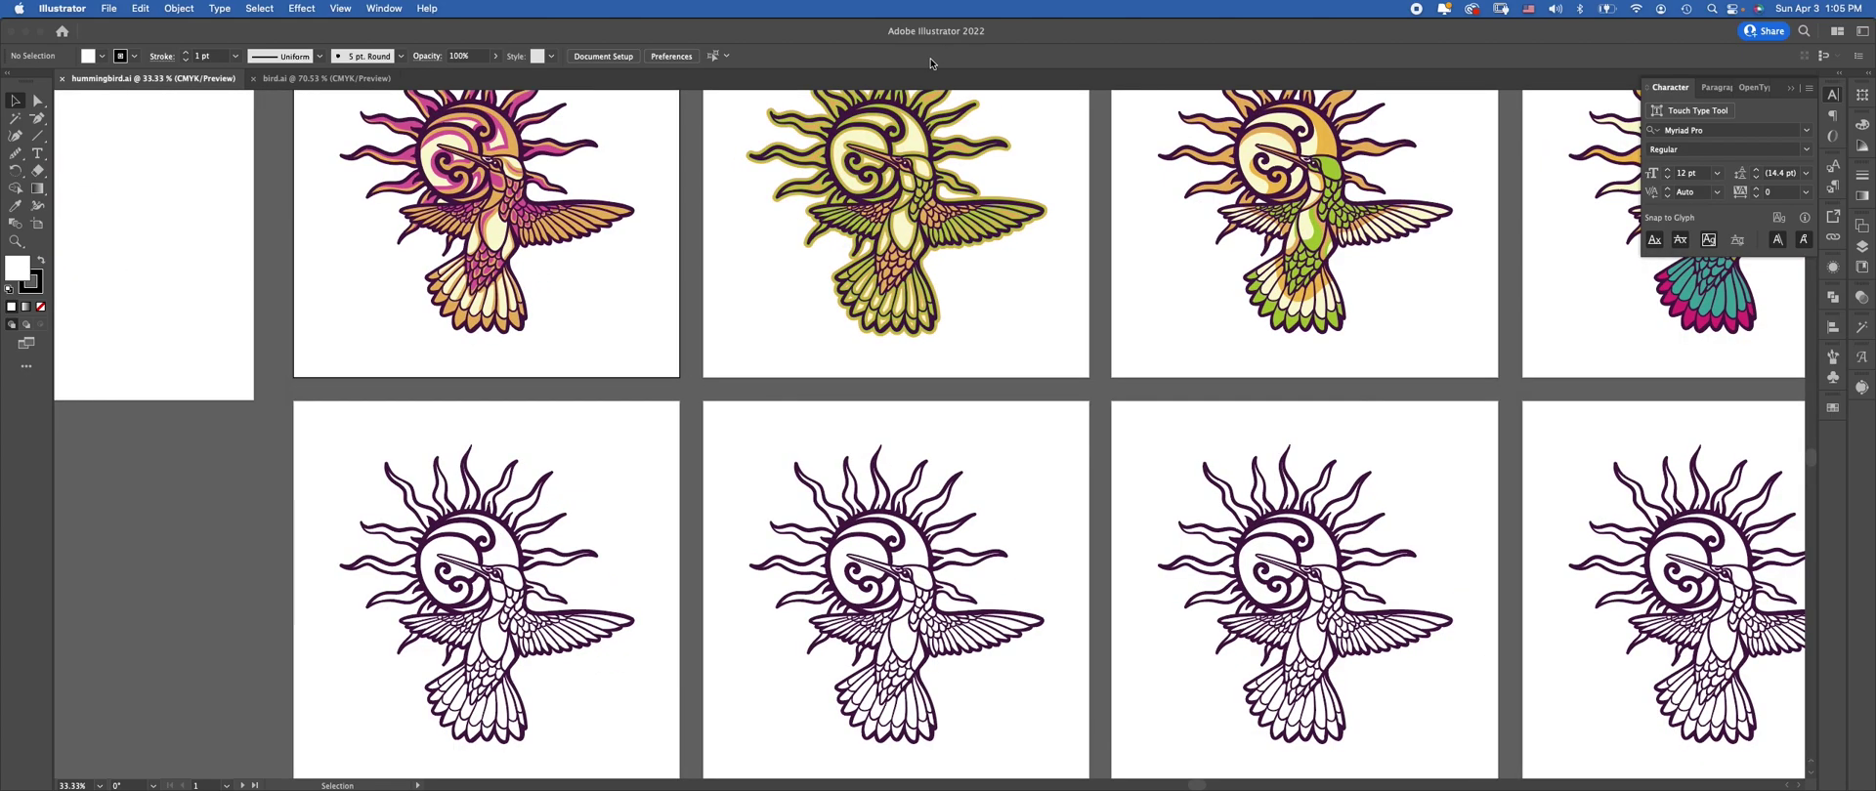
{"action": "scroll", "coordinate": [874, 320], "scroll_direction": "right", "scroll_amount": 3}
{"action": "scroll", "coordinate": [874, 320], "scroll_direction": "up", "scroll_amount": 2}
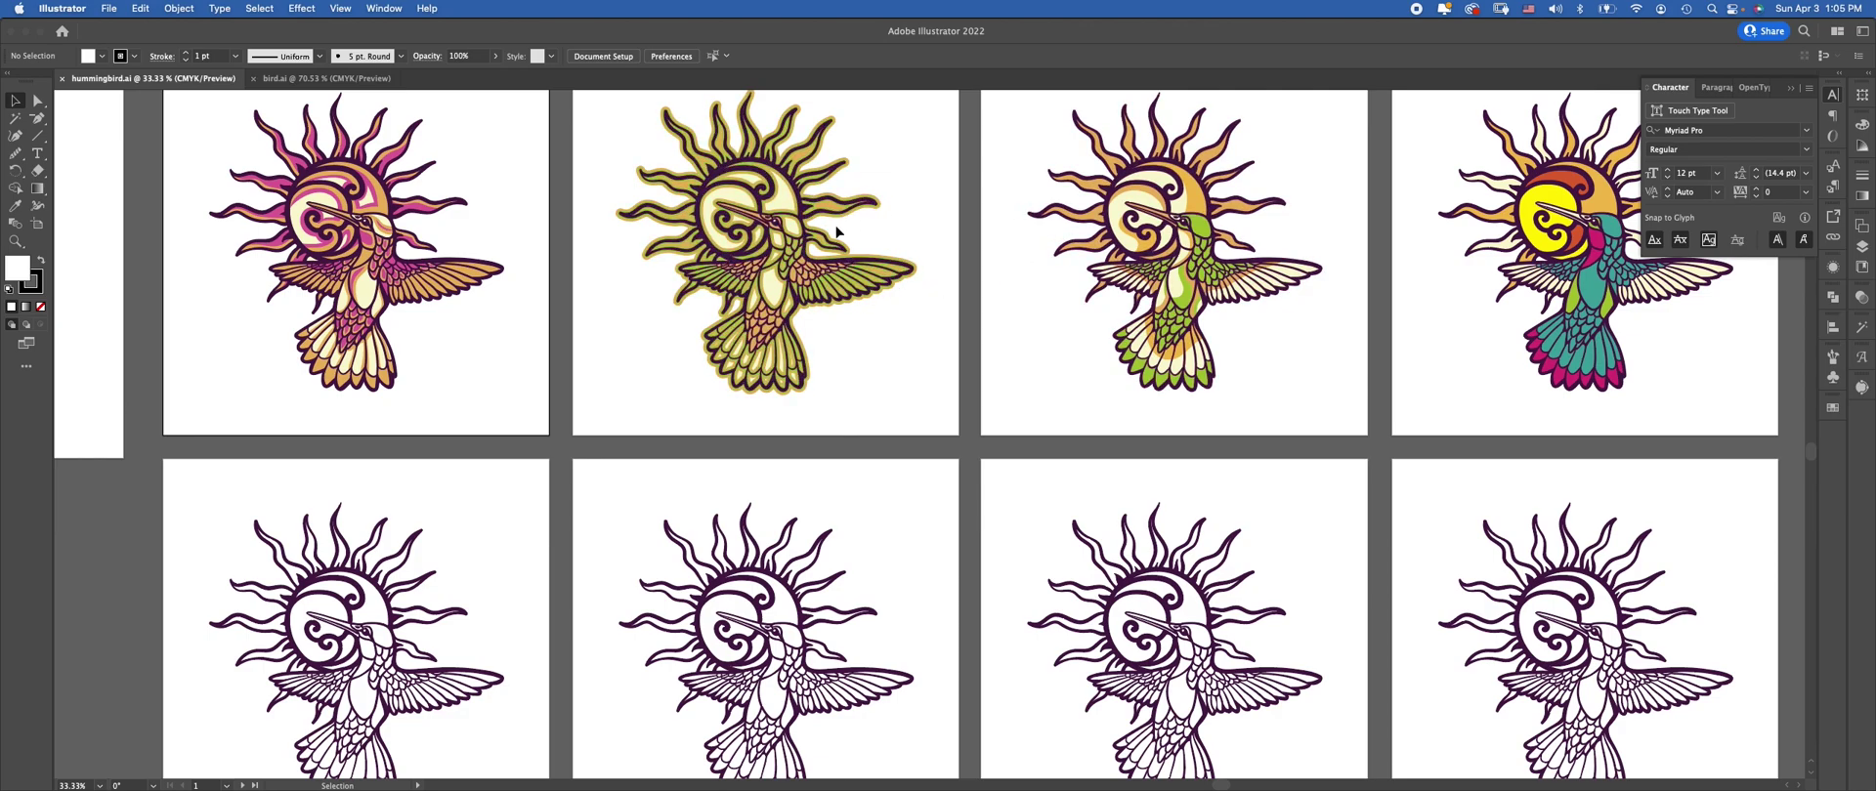
{"action": "mouse_move", "coordinate": [1076, 398]}
{"action": "left_mouse_down"}
{"action": "mouse_move", "coordinate": [879, 469]}
{"action": "mouse_move", "coordinate": [847, 502]}
{"action": "left_mouse_up"}
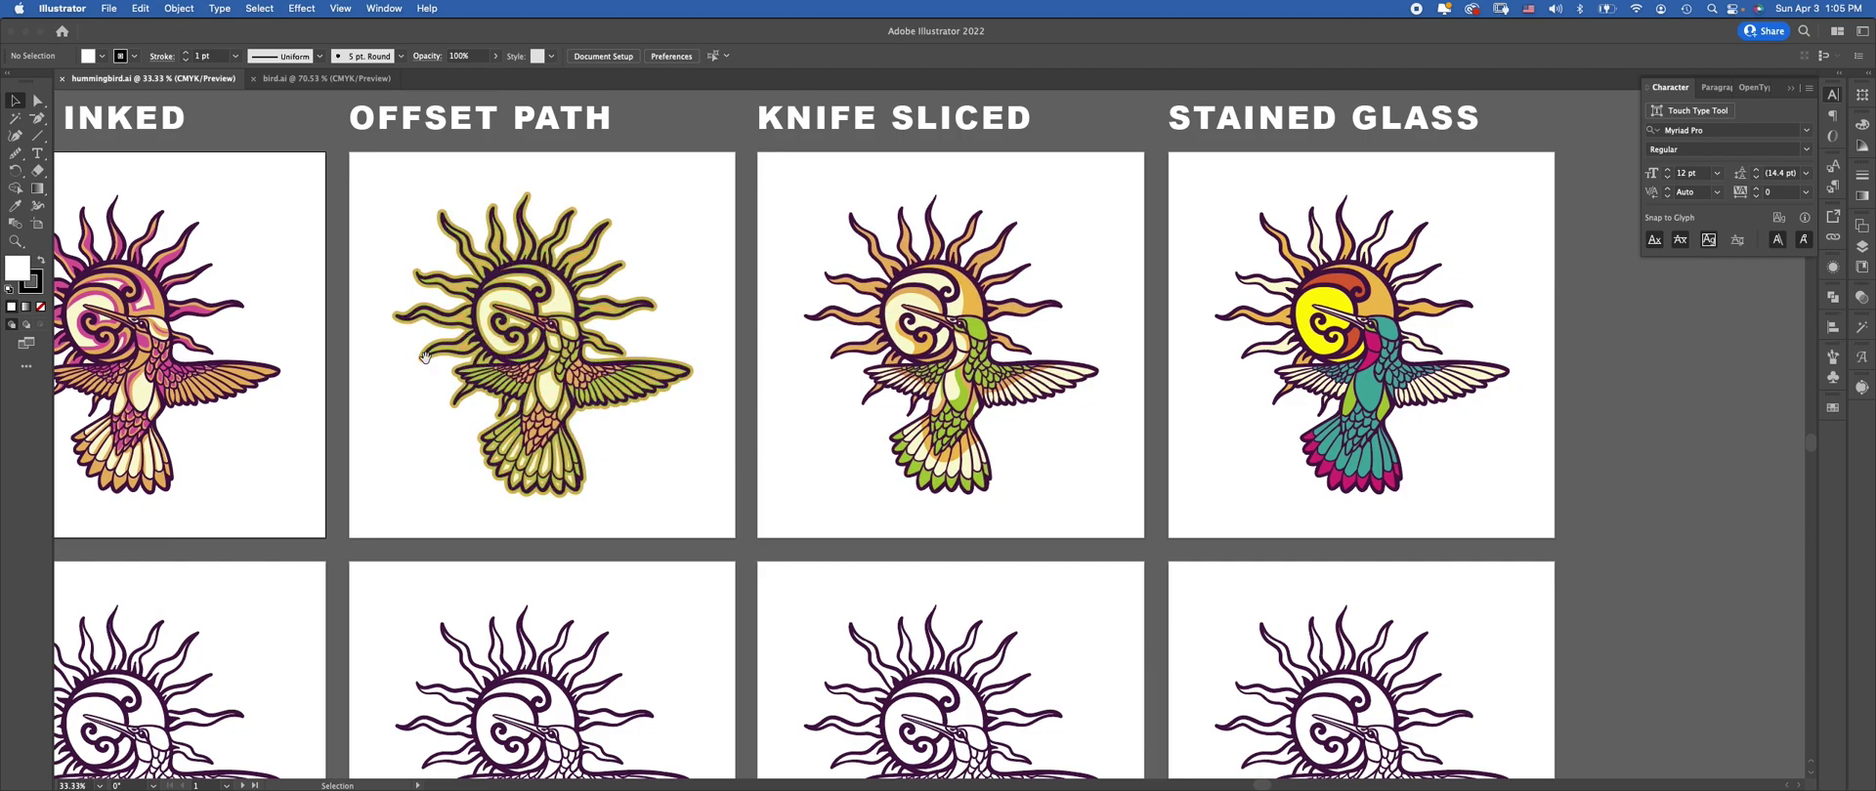
{"action": "left_click_drag", "start_coordinate": [263, 348], "coordinate": [1315, 353]}
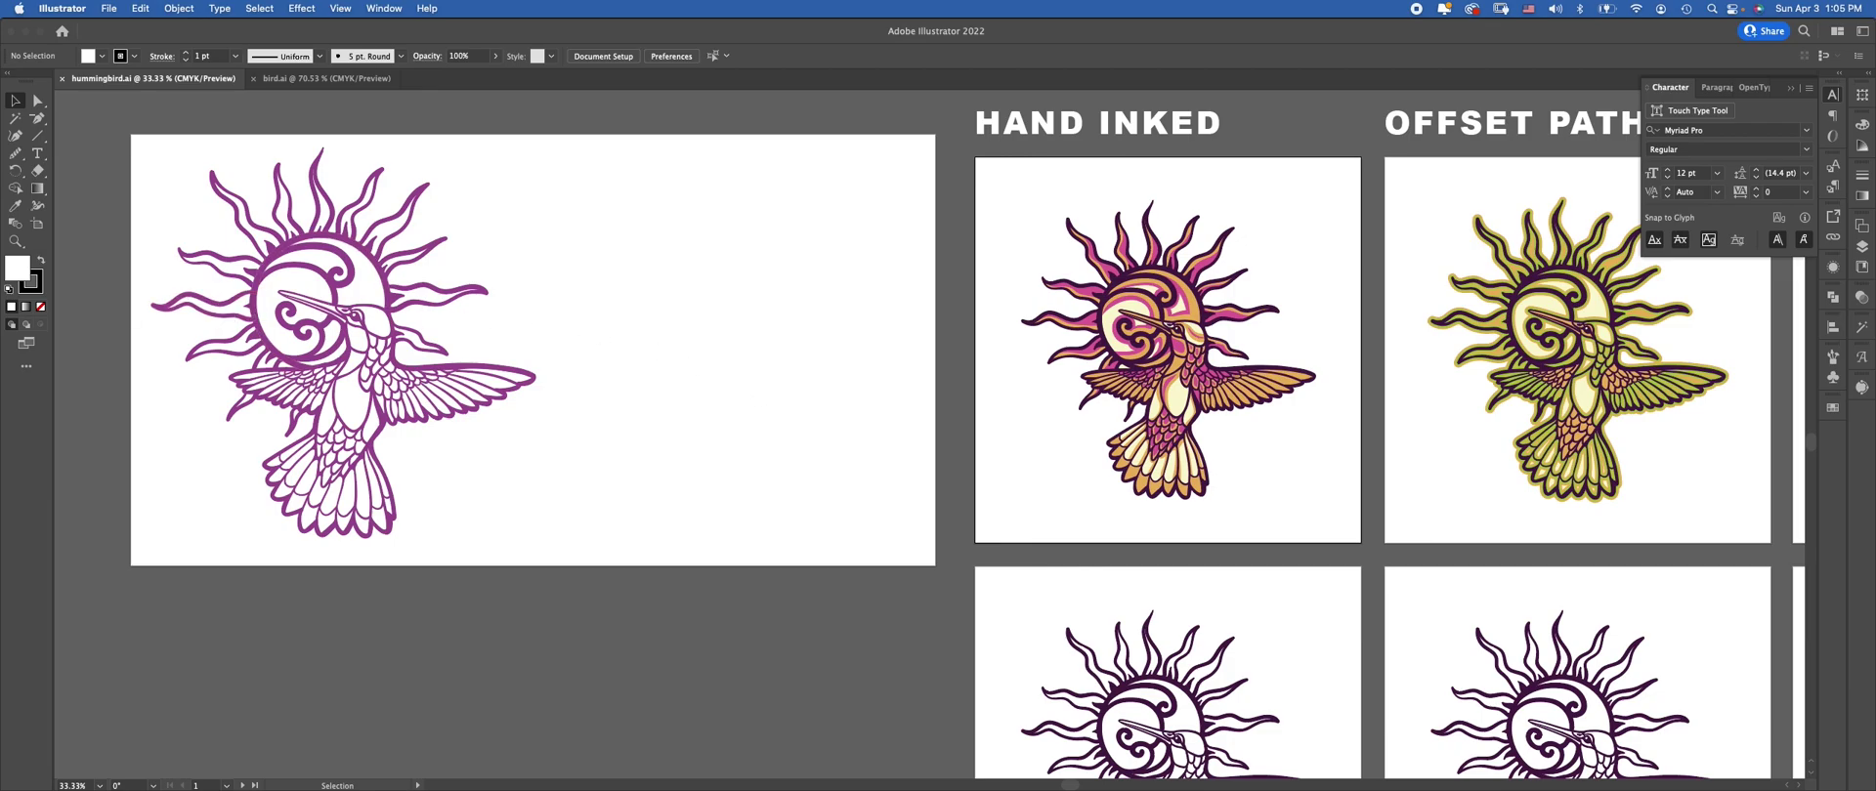
Switch to the bird.ai document and activate the Paintbrush tool
{"action": "left_click", "coordinate": [334, 82]}
{"action": "left_click_drag", "start_coordinate": [837, 202], "coordinate": [1147, 272]}
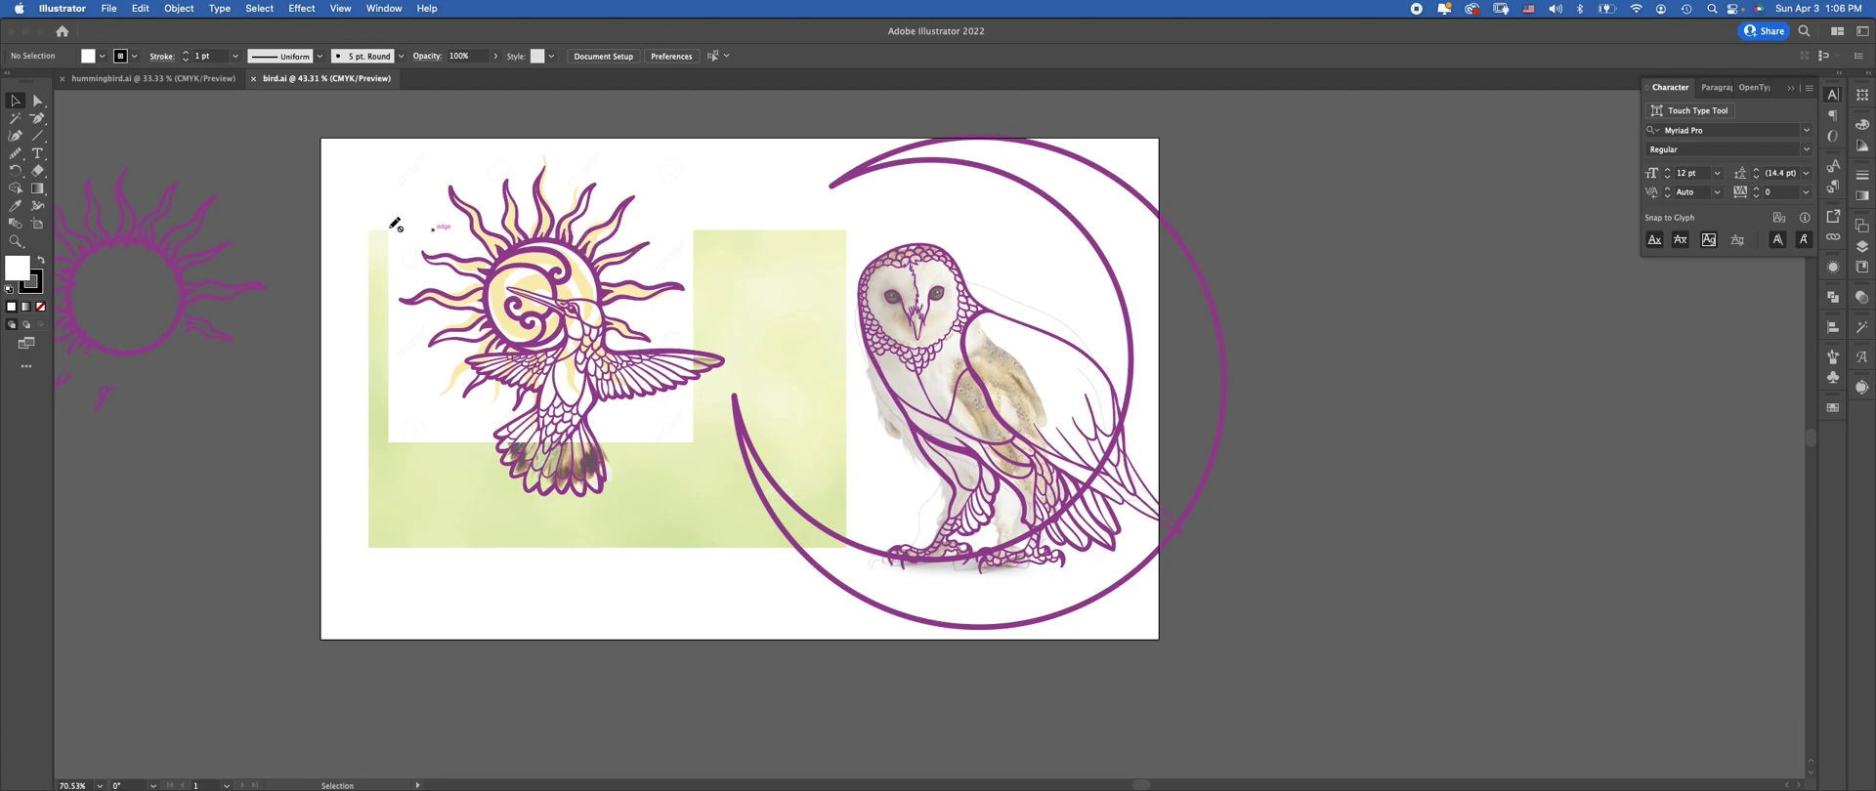
{"action": "left_click", "coordinate": [18, 159]}
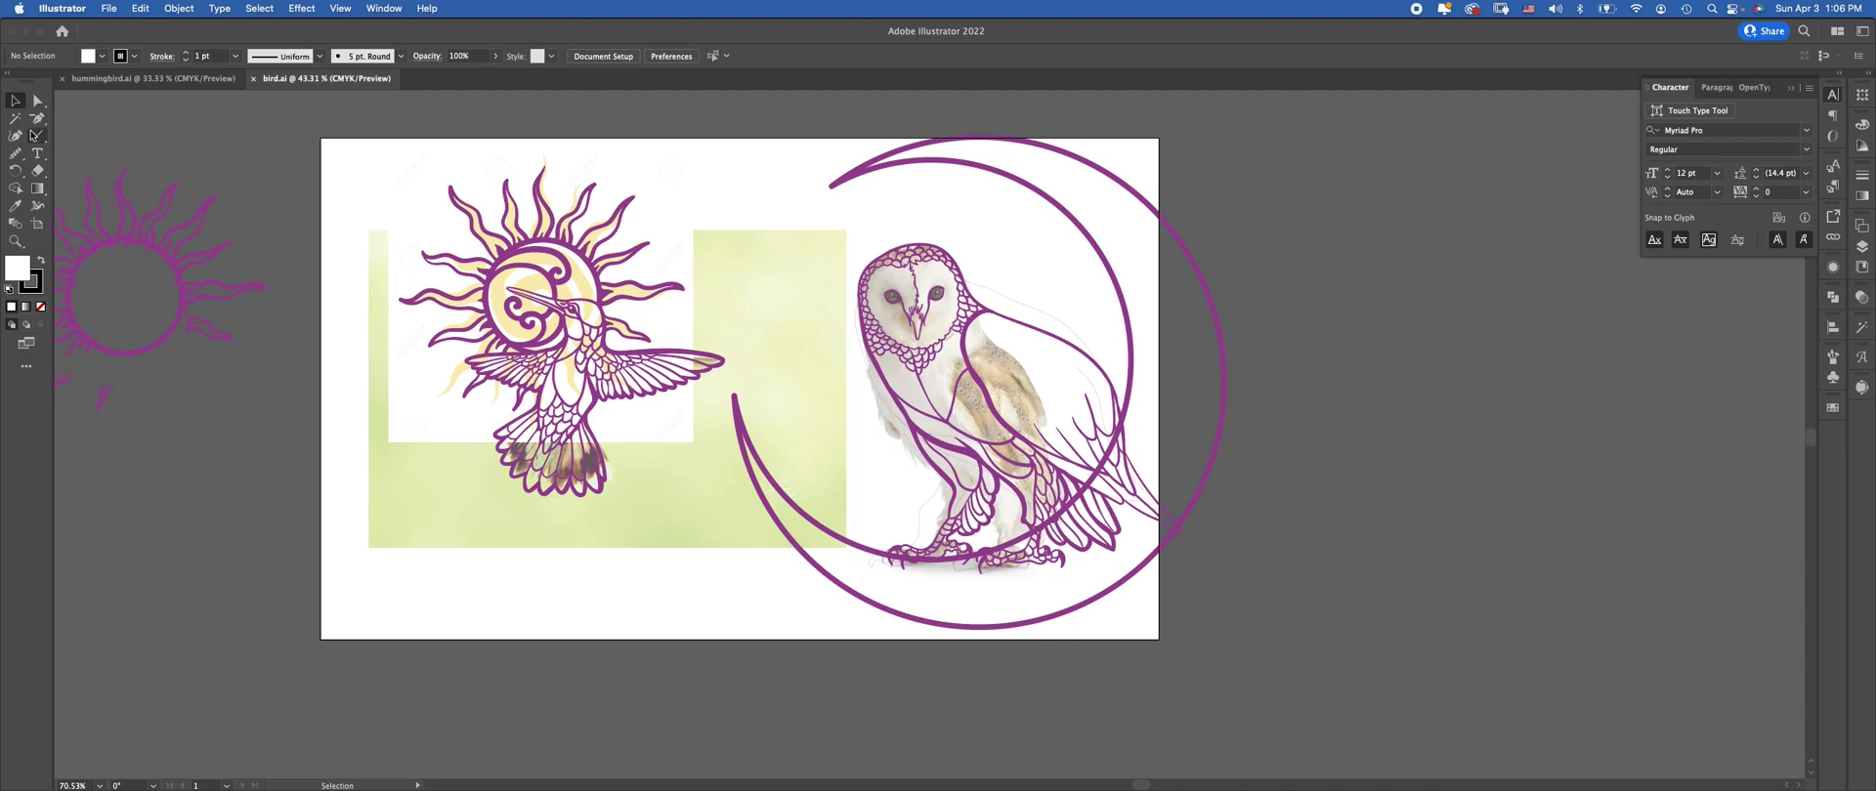
{"action": "left_click", "coordinate": [18, 154]}
{"action": "left_click", "coordinate": [19, 156]}
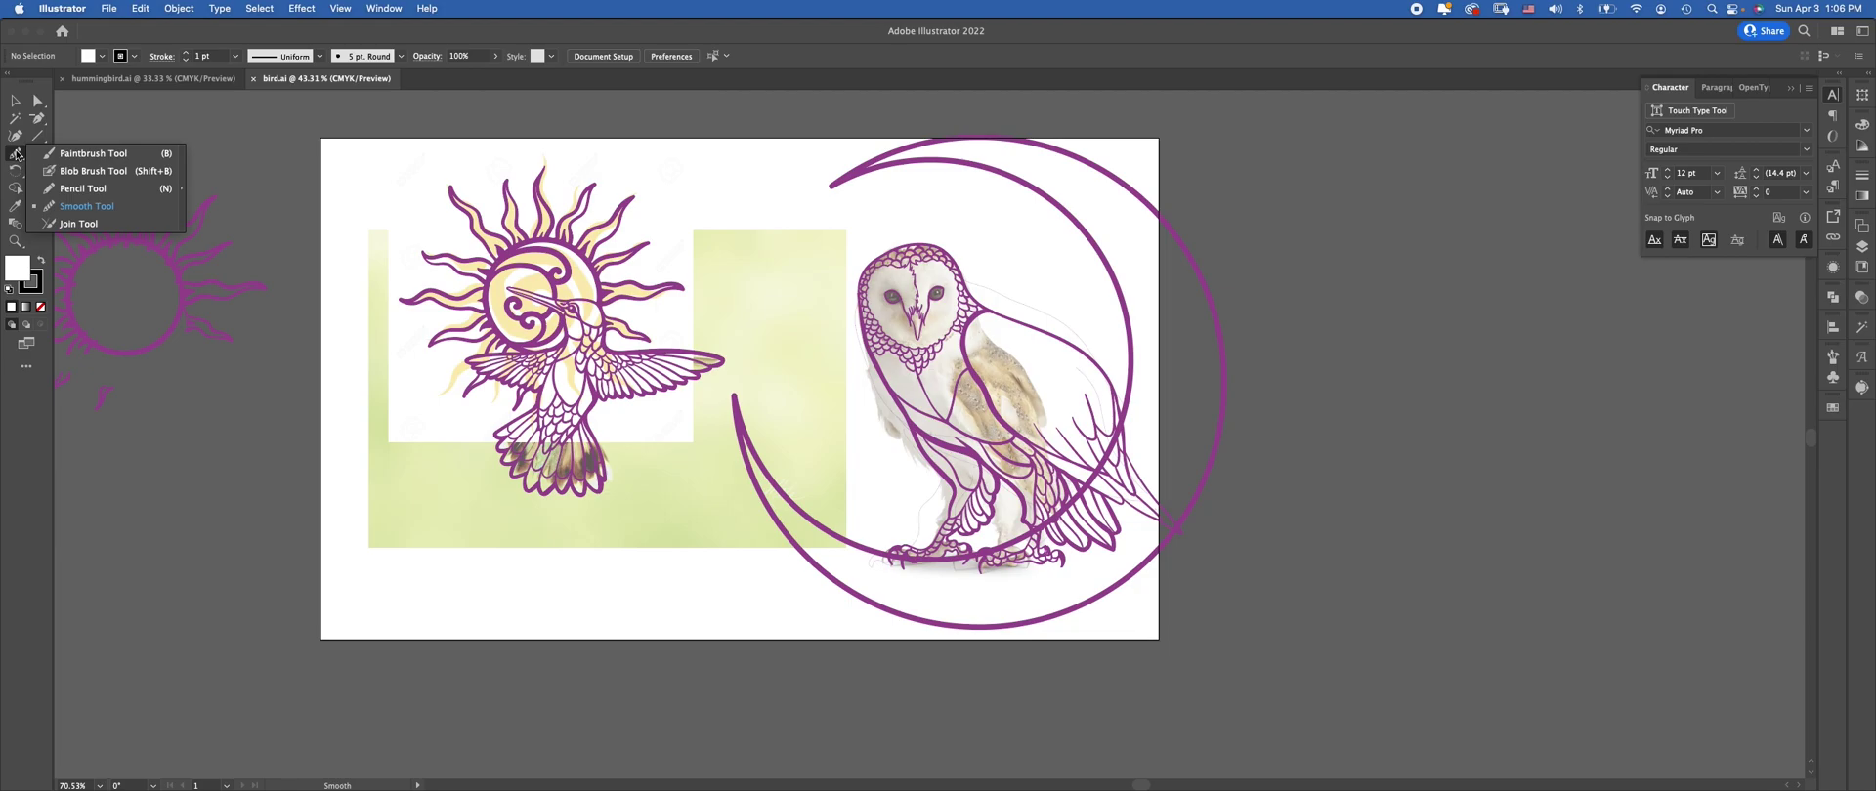
{"action": "left_click", "coordinate": [73, 153]}
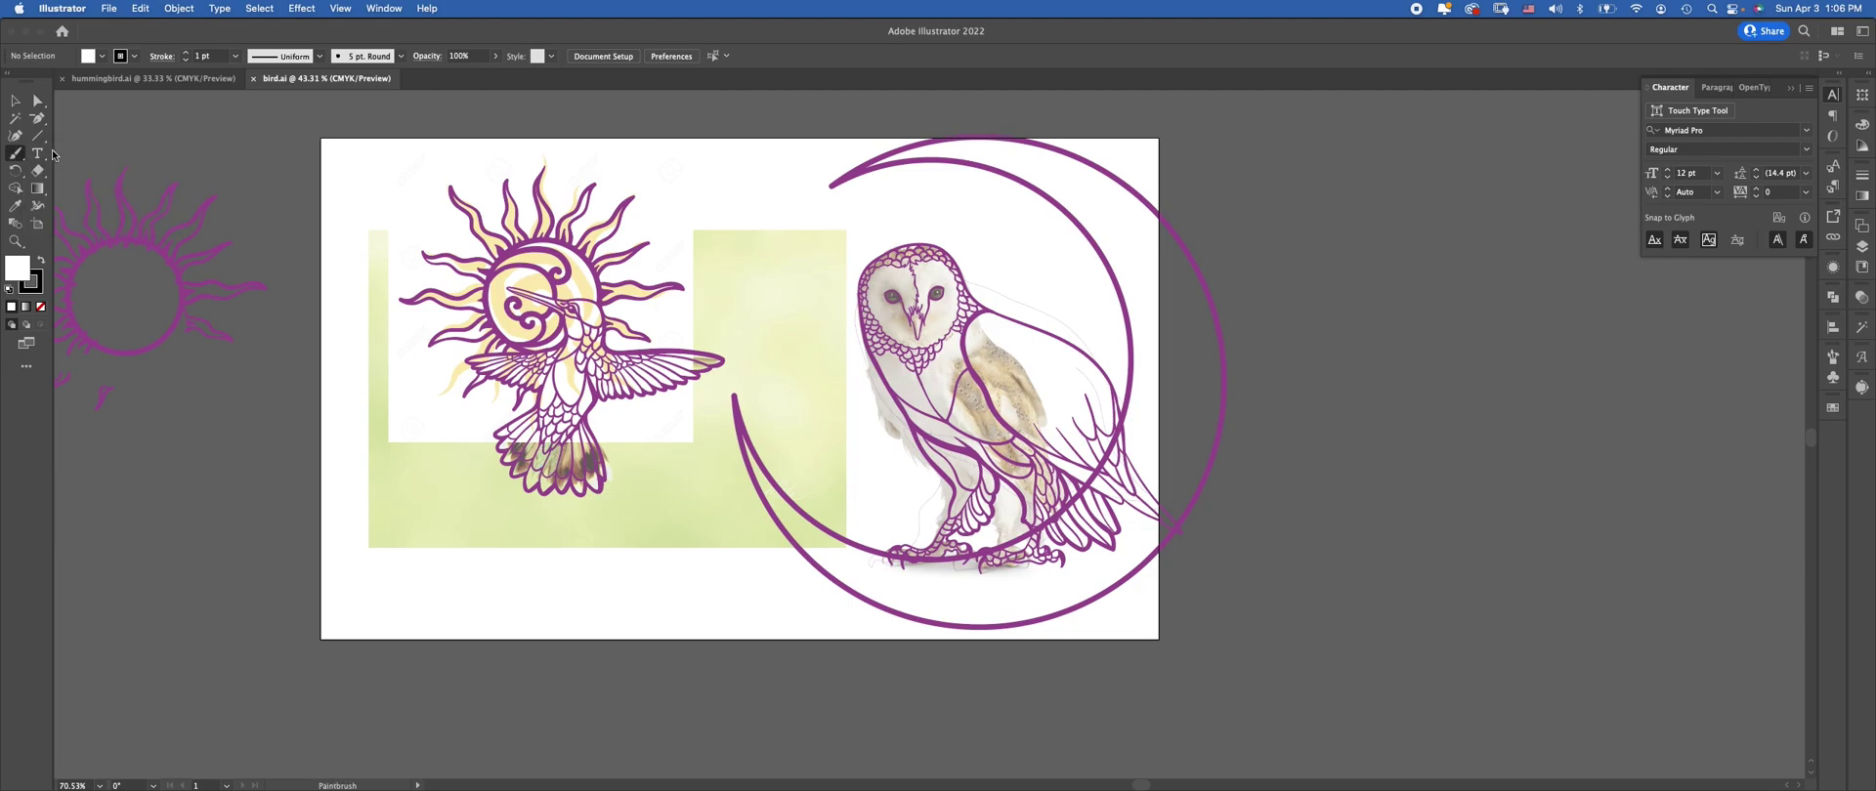
Start a new calligraphic brush and set its size to 3 pt
{"action": "left_click", "coordinate": [401, 55]}
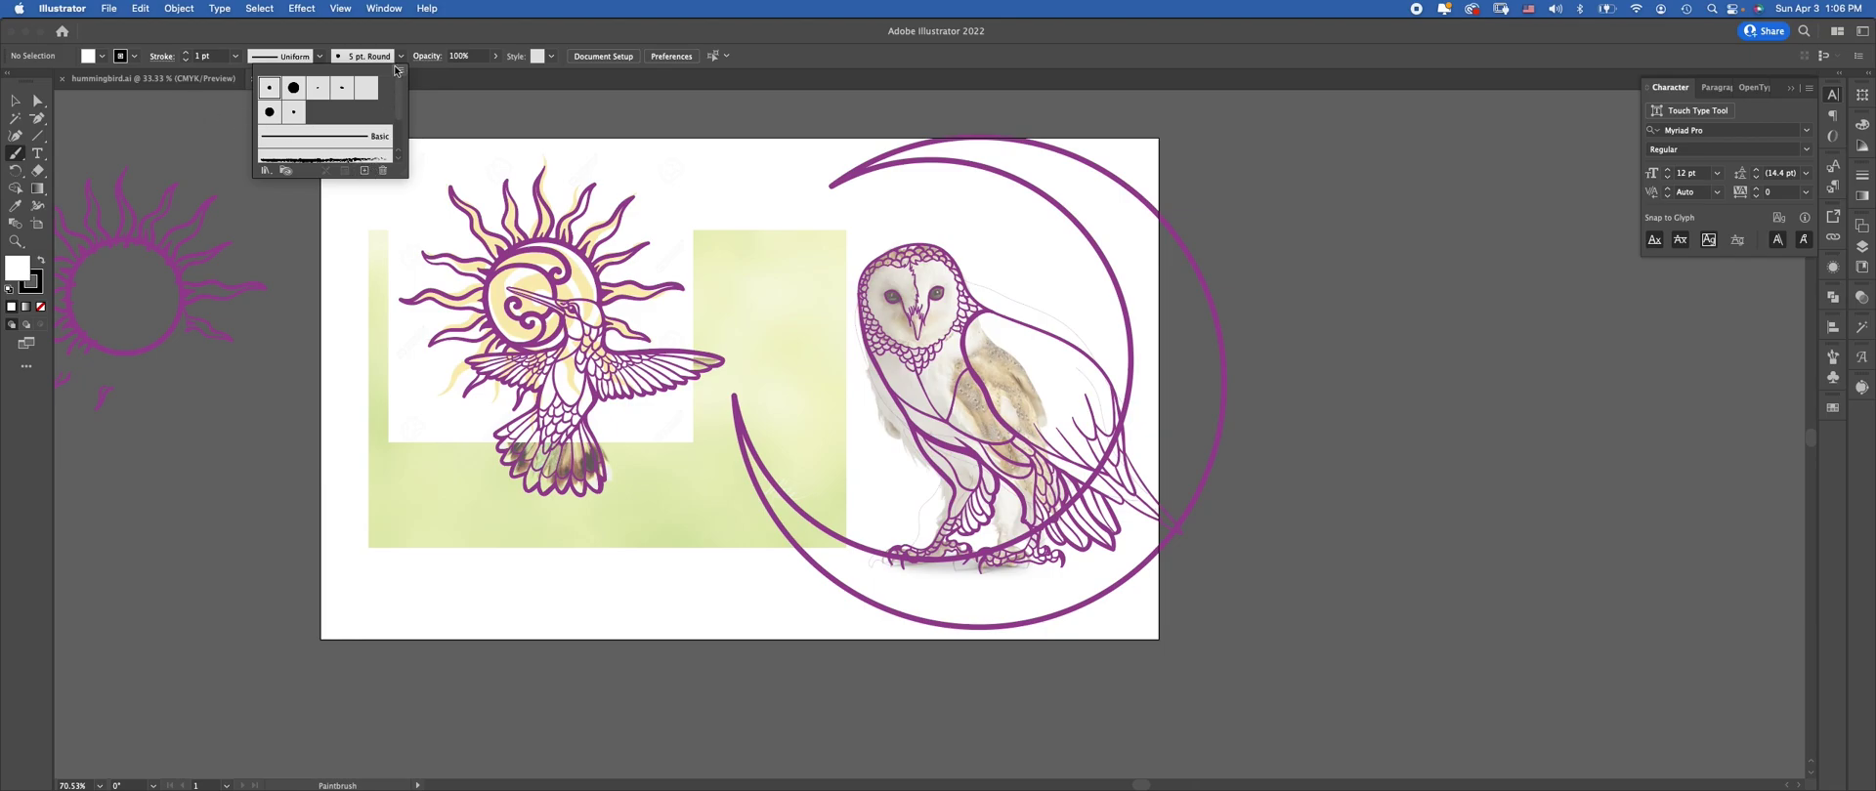
{"action": "left_click", "coordinate": [364, 172]}
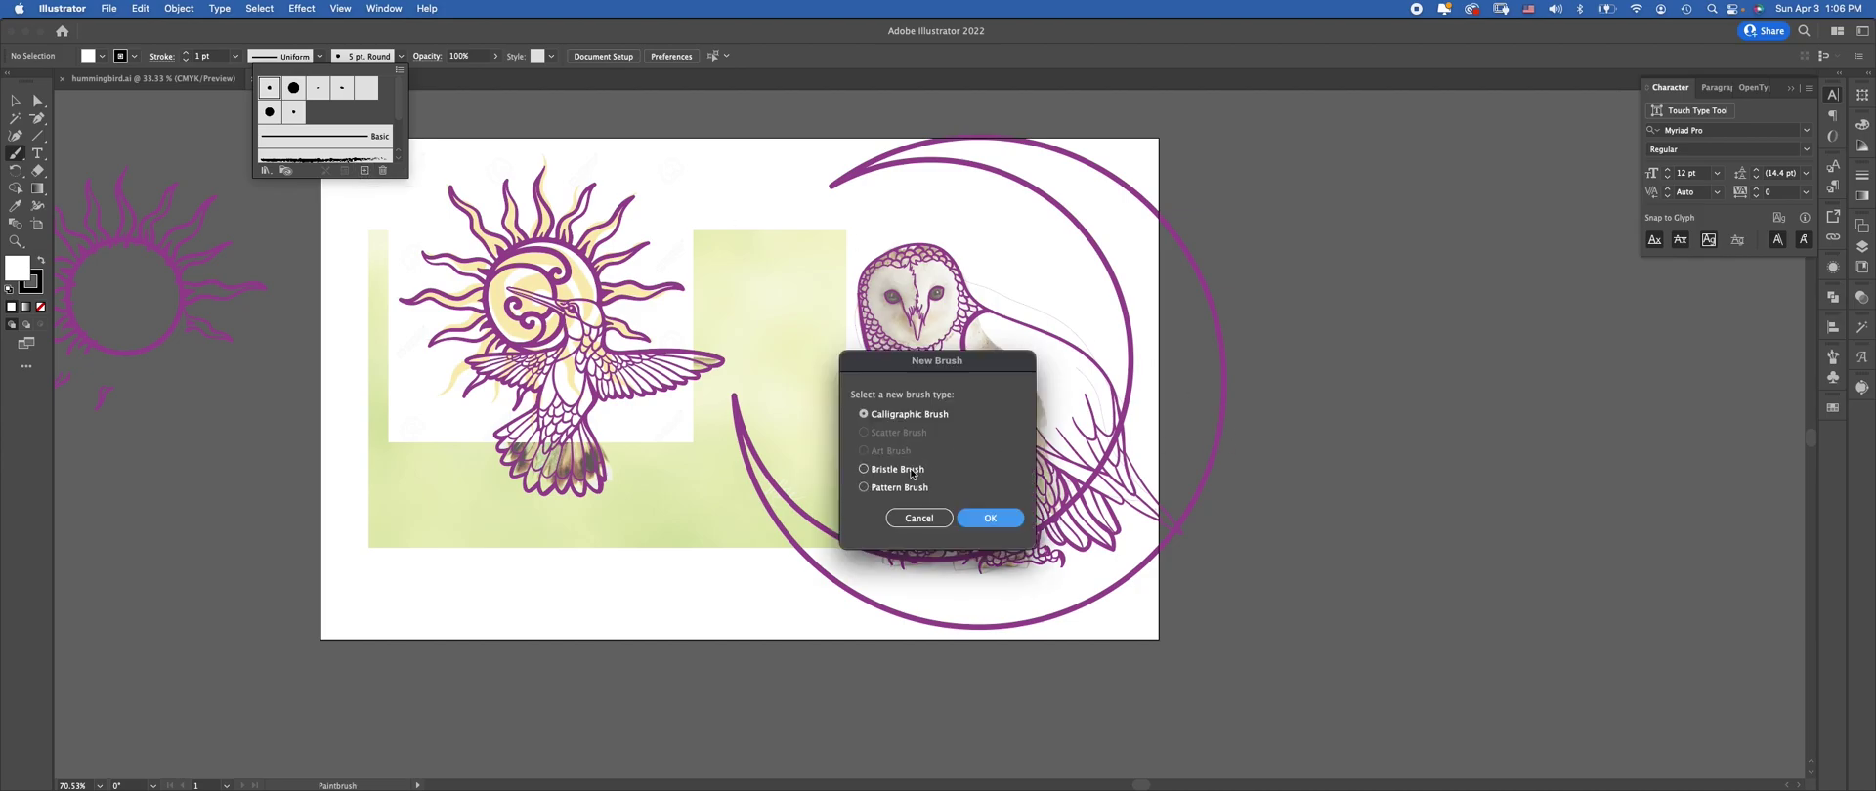
{"action": "left_click", "coordinate": [985, 520]}
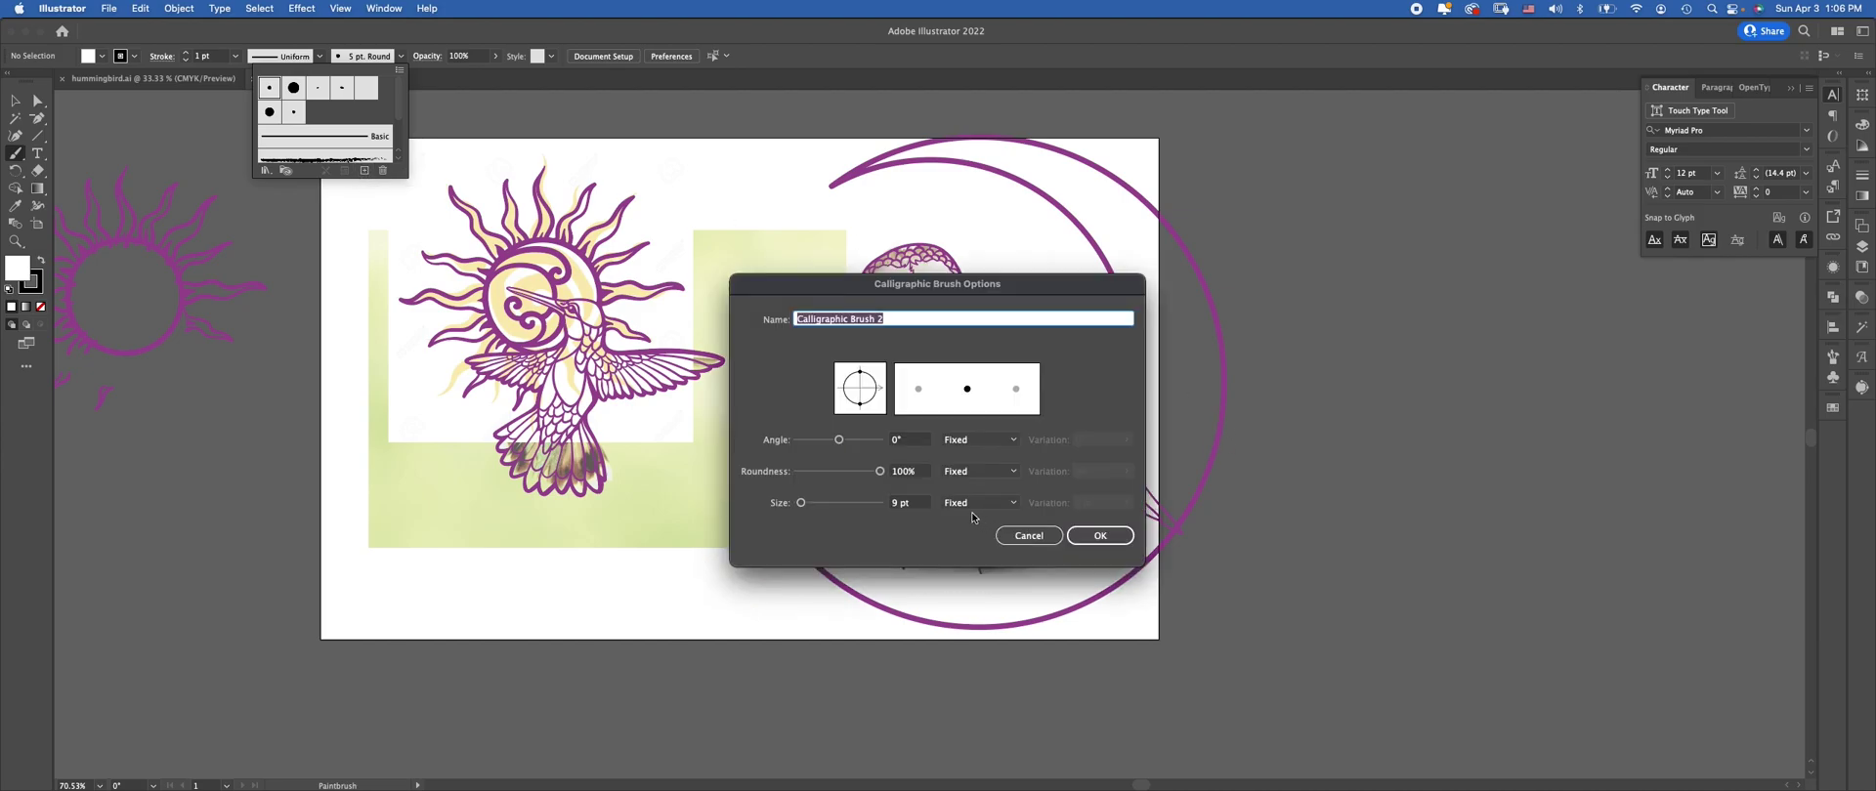
{"action": "left_click", "coordinate": [919, 502]}
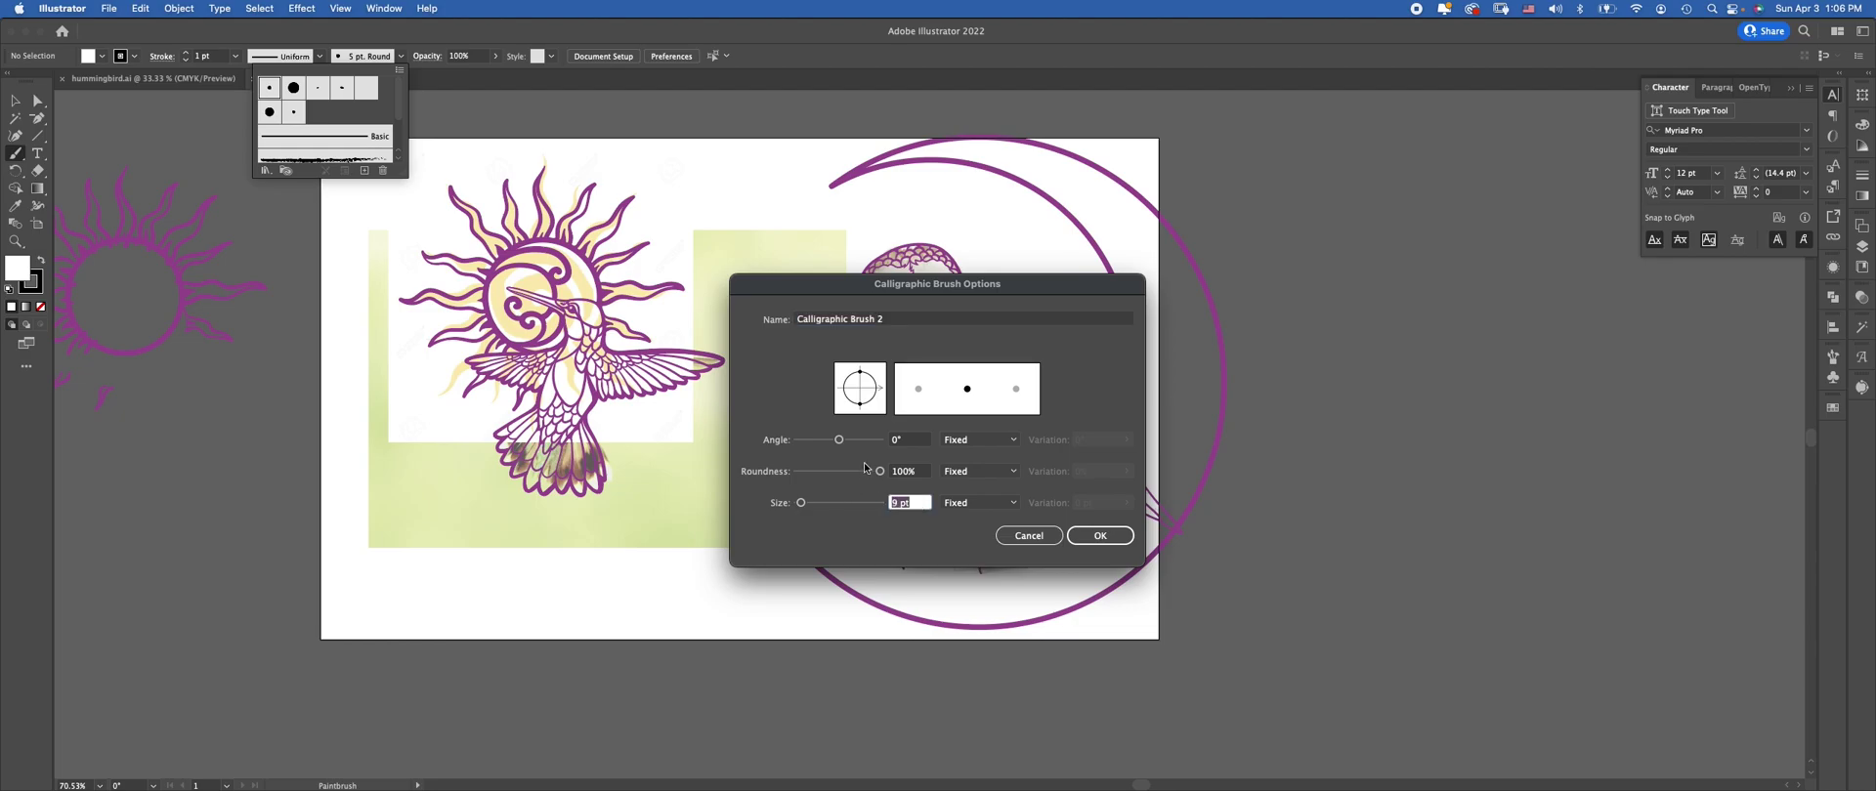
{"action": "type", "text": "3"}
Make the brush size respond to Pressure with a 3 pt variation and save the brush
{"action": "key", "text": "Tab"}
{"action": "key", "text": "space"}
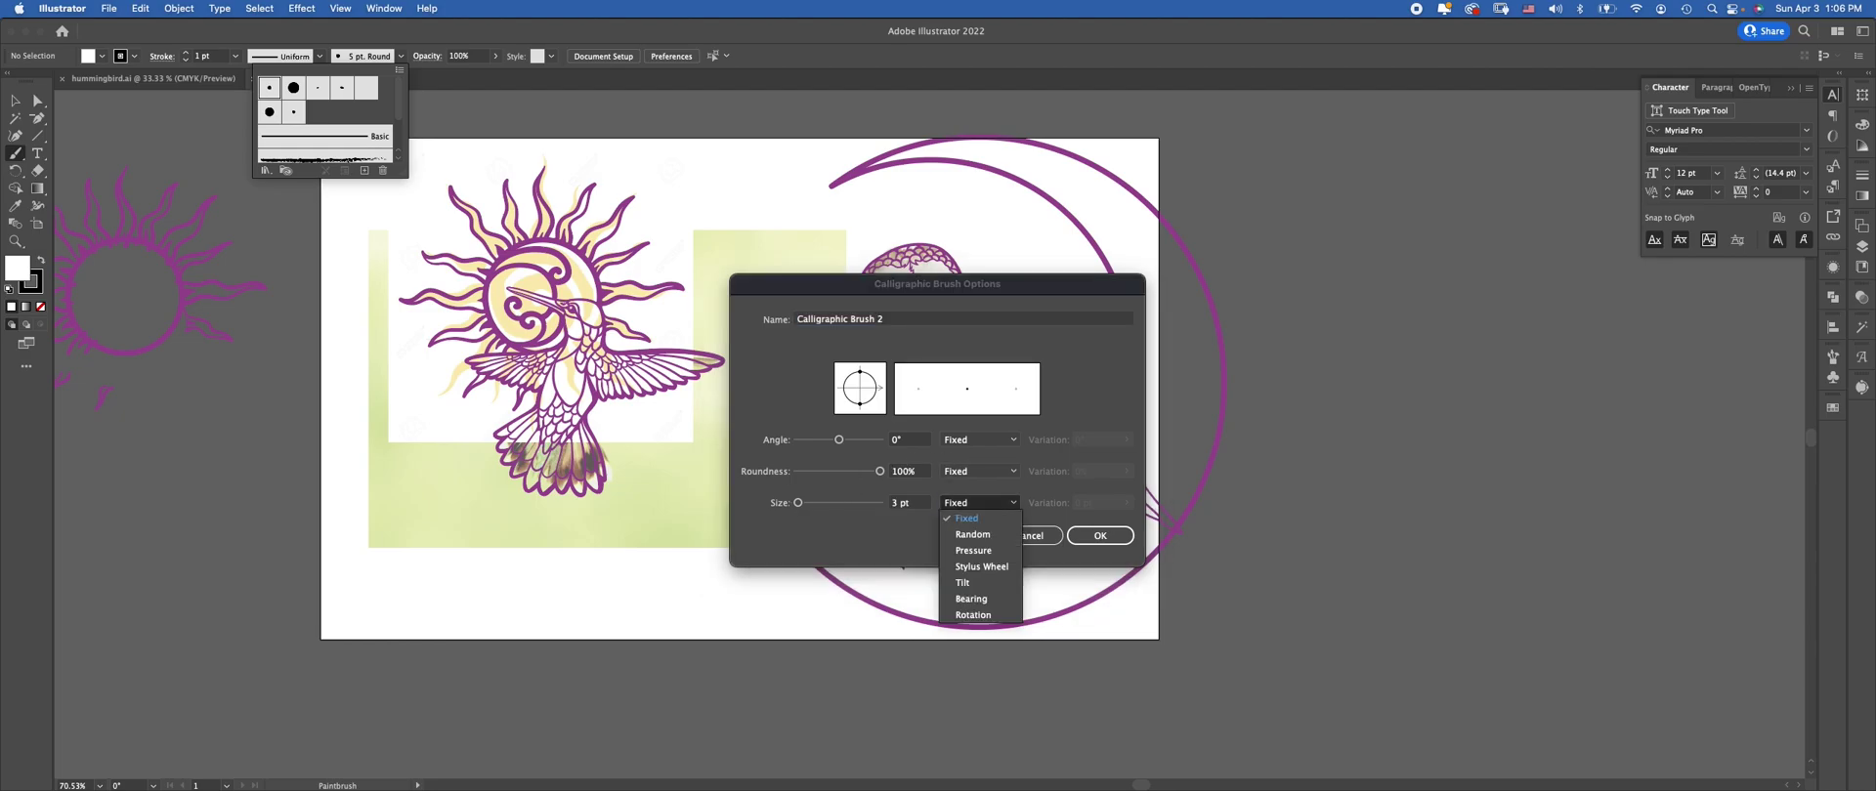
{"action": "key", "text": "Down"}
{"action": "key", "text": "Down"}
{"action": "key", "text": "Down"}
{"action": "key", "text": "Down"}
{"action": "key", "text": "Up"}
{"action": "key", "text": "Up"}
{"action": "key", "text": "Return"}
{"action": "key", "text": "Tab"}
{"action": "type", "text": "3"}
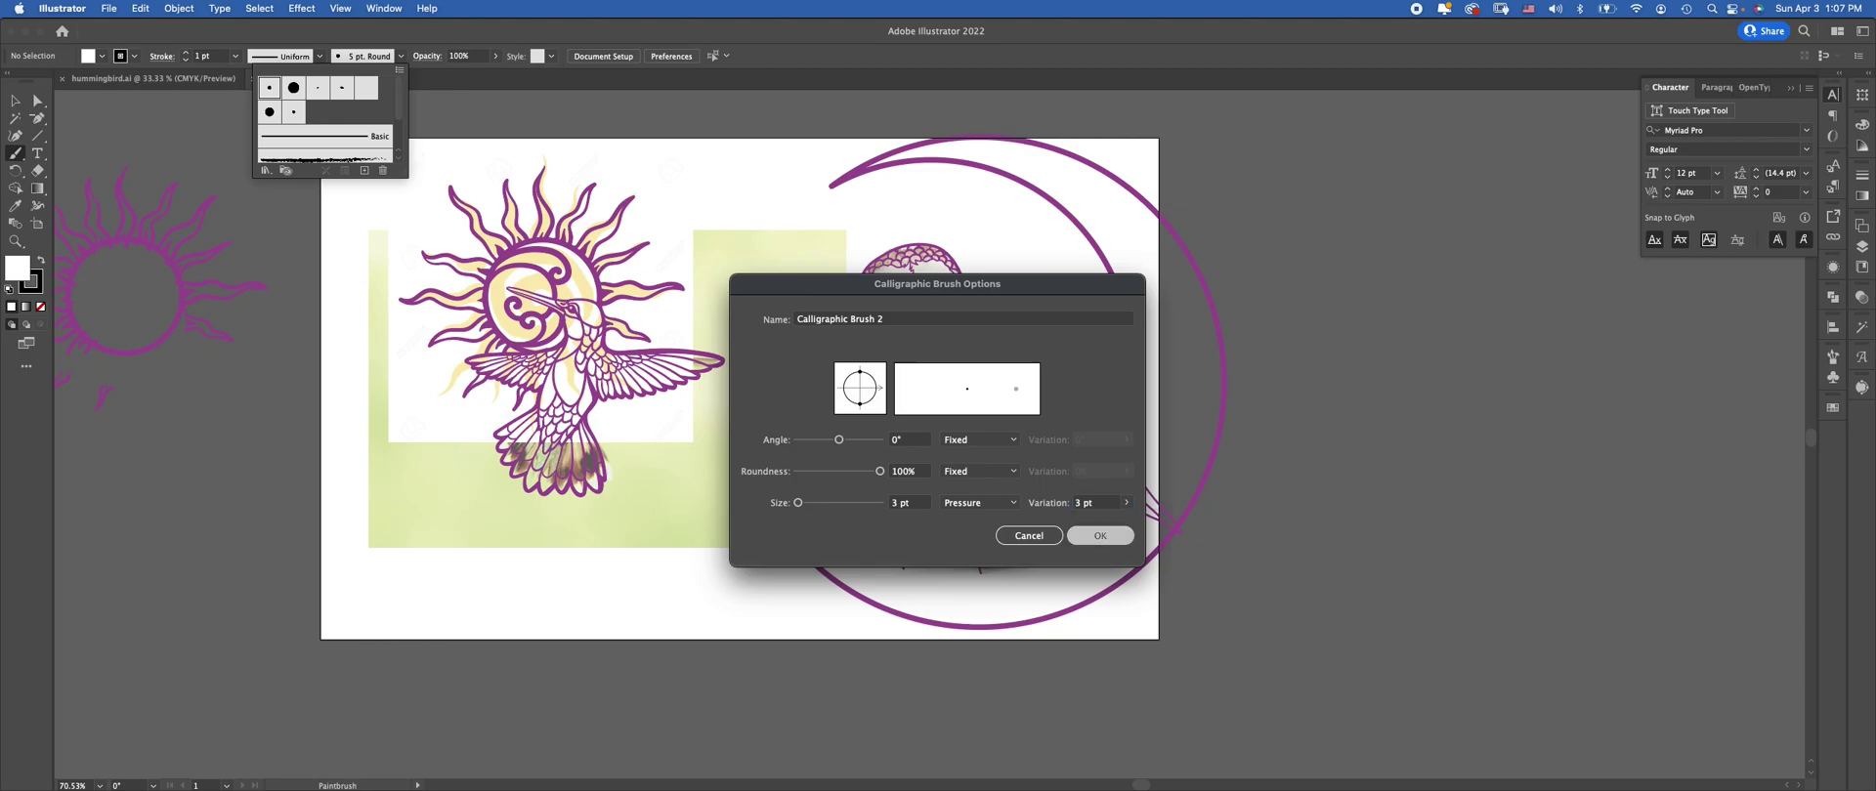
{"action": "key", "text": "Return"}
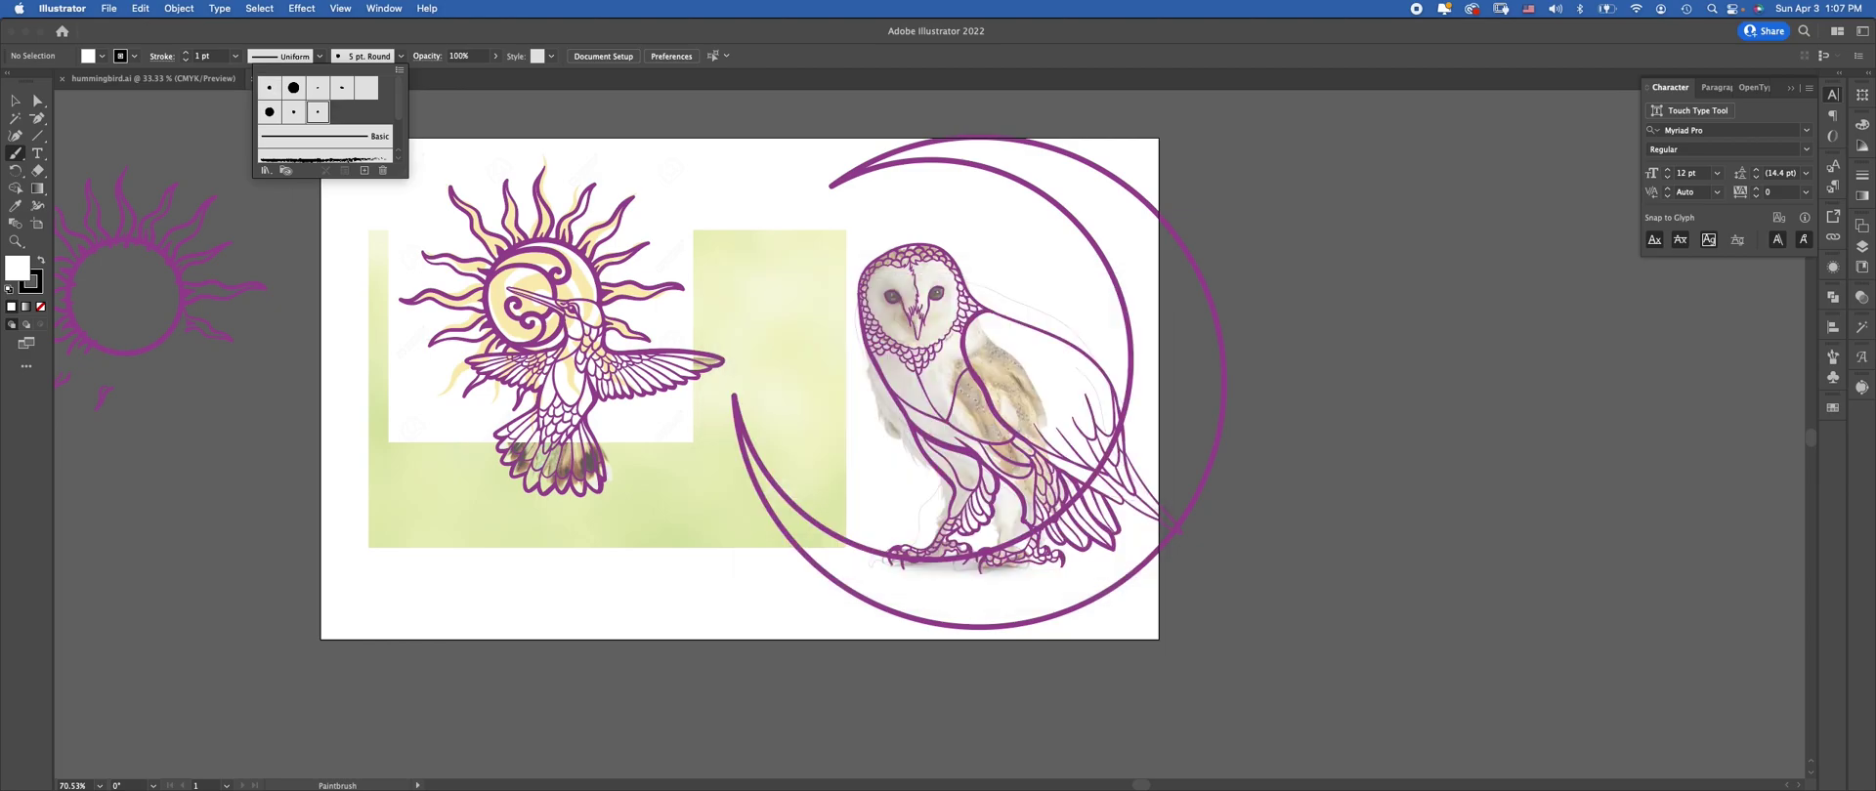
{"action": "left_click", "coordinate": [401, 57]}
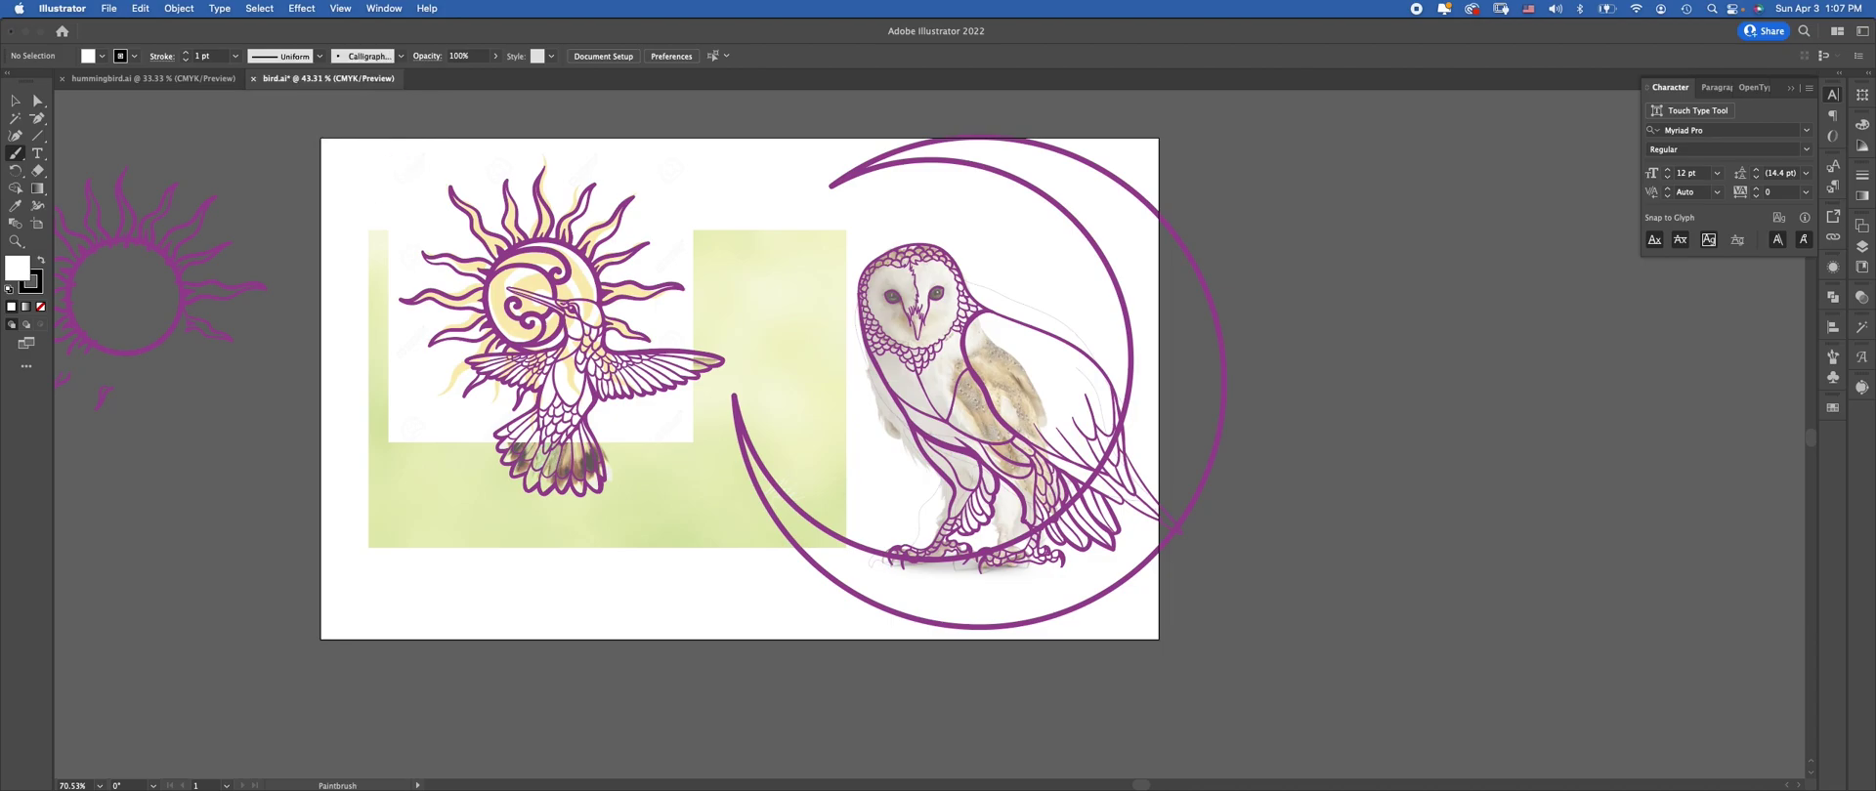
Hide Layer 3 and Layer 2, and move the sun image off the hummingbird photo to beside the artboard
{"action": "key", "text": "F7"}
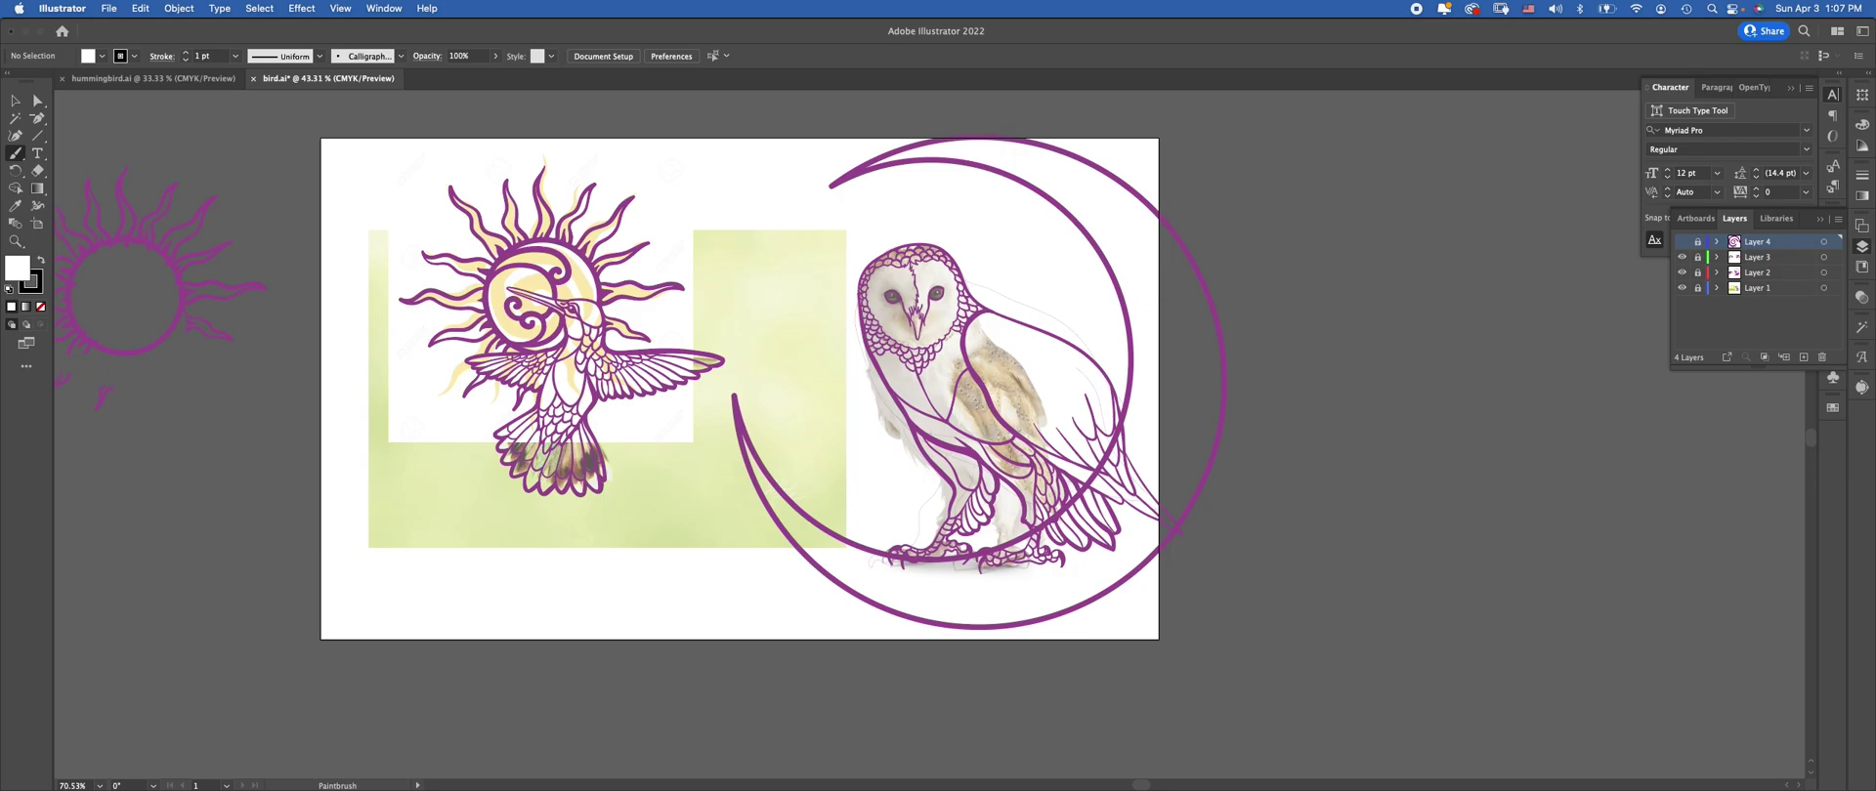
{"action": "left_click_drag", "start_coordinate": [1682, 241], "coordinate": [1681, 272]}
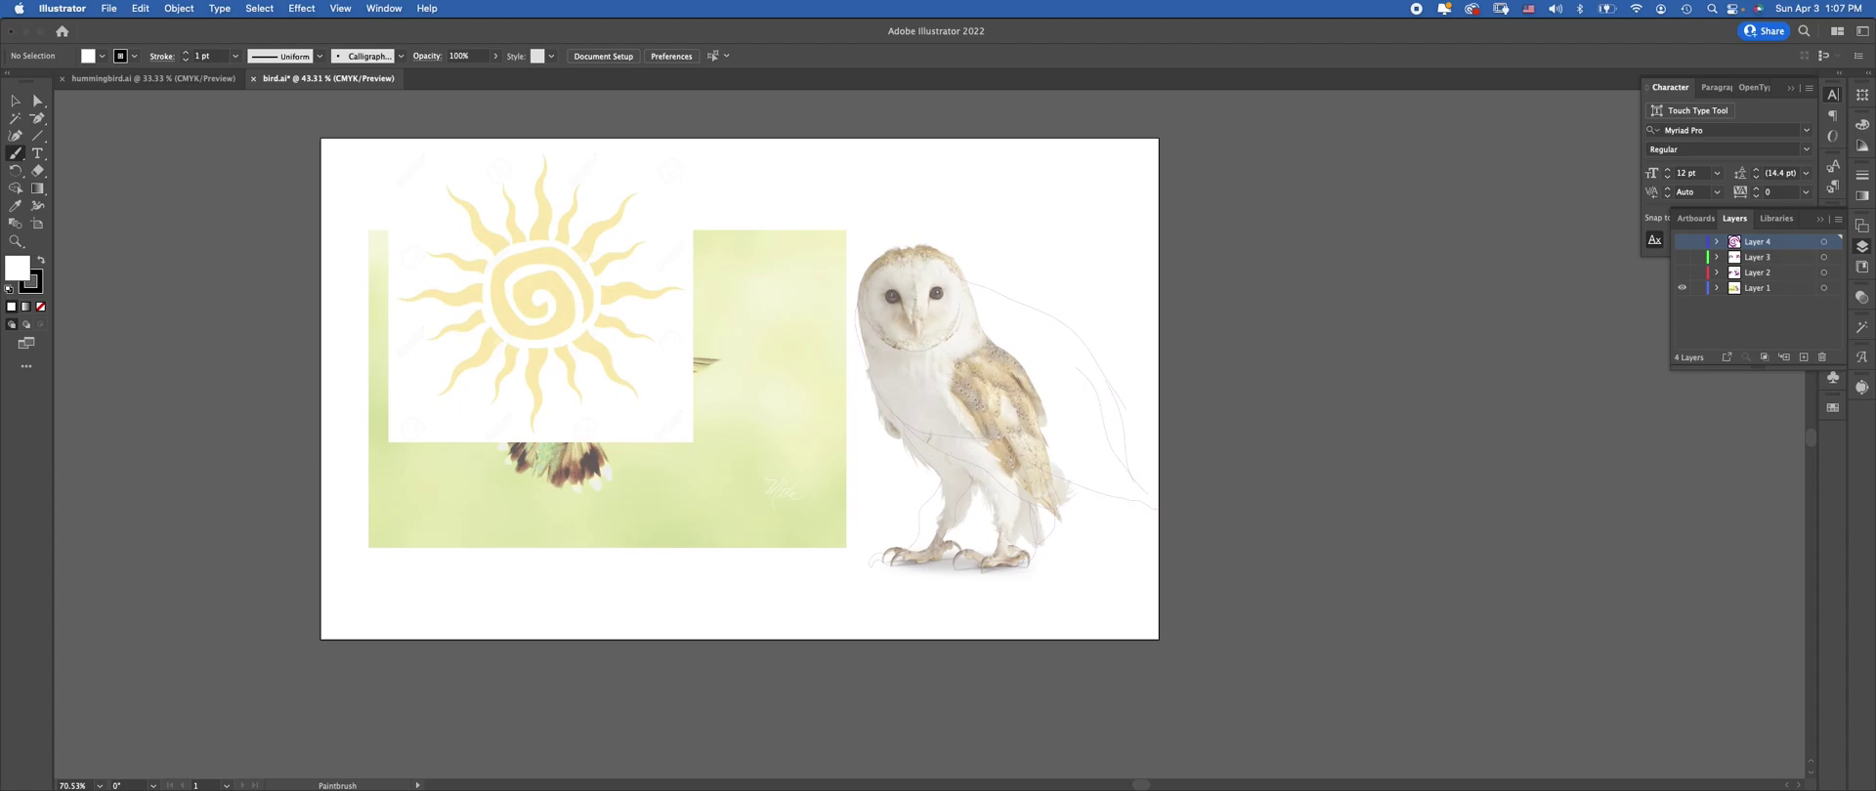
{"action": "left_click", "coordinate": [15, 99]}
{"action": "mouse_move", "coordinate": [540, 441]}
{"action": "left_mouse_down"}
{"action": "mouse_move", "coordinate": [418, 411]}
{"action": "mouse_move", "coordinate": [250, 441]}
{"action": "left_mouse_up"}
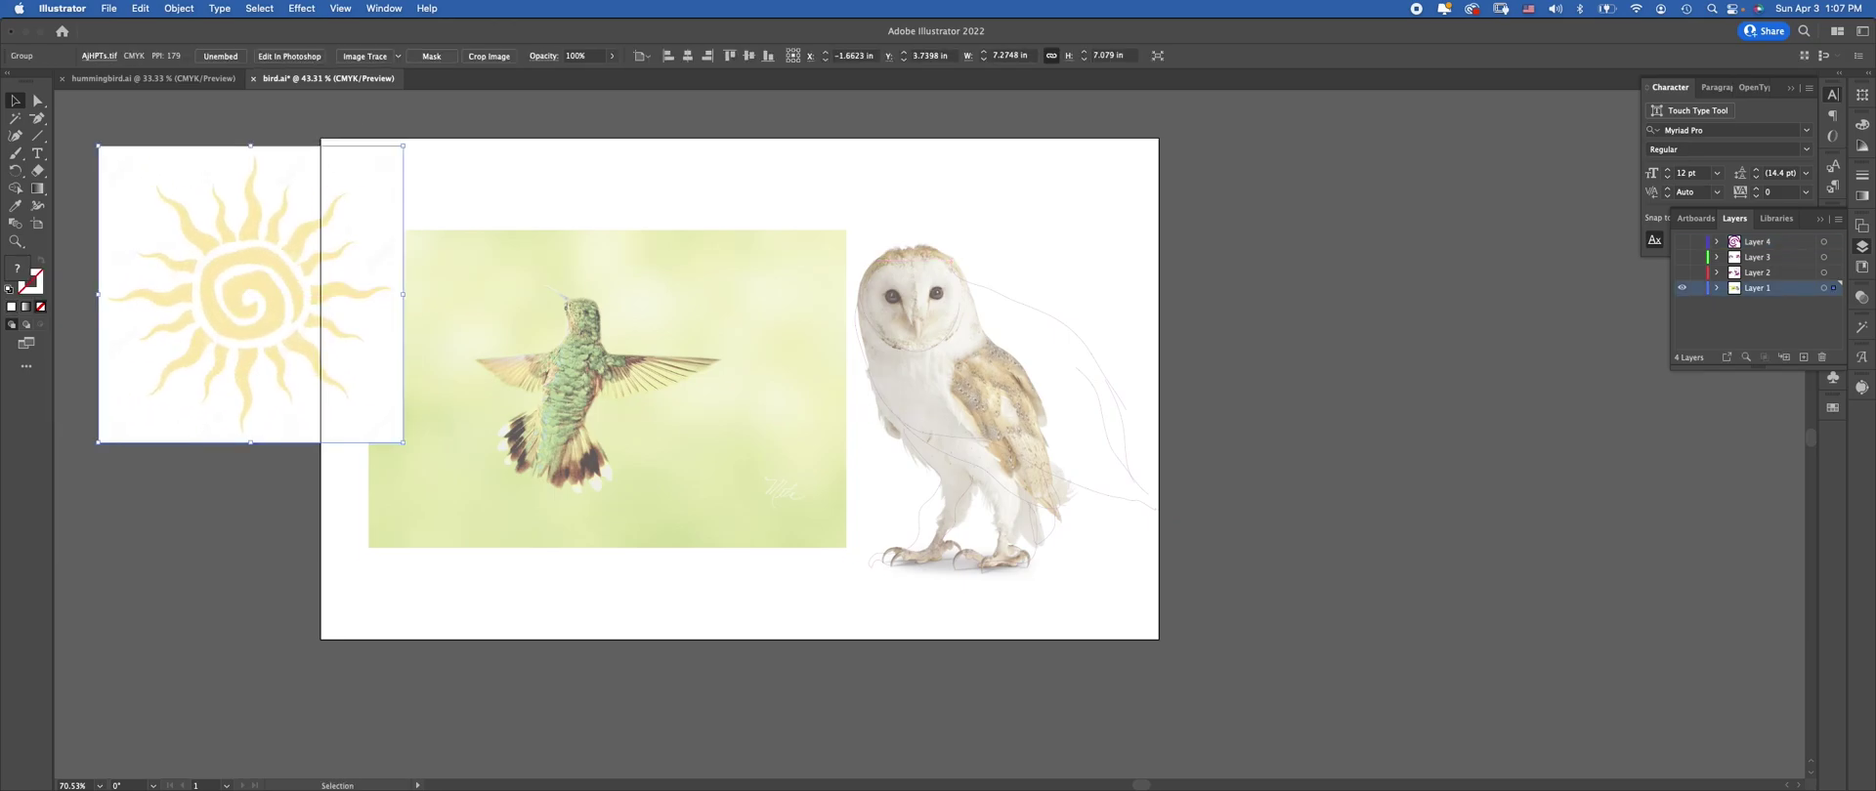
Review Layer 1's image dimming option and compare the reference photos with and without the Layer 2 line art
{"action": "double_click", "coordinate": [1768, 287]}
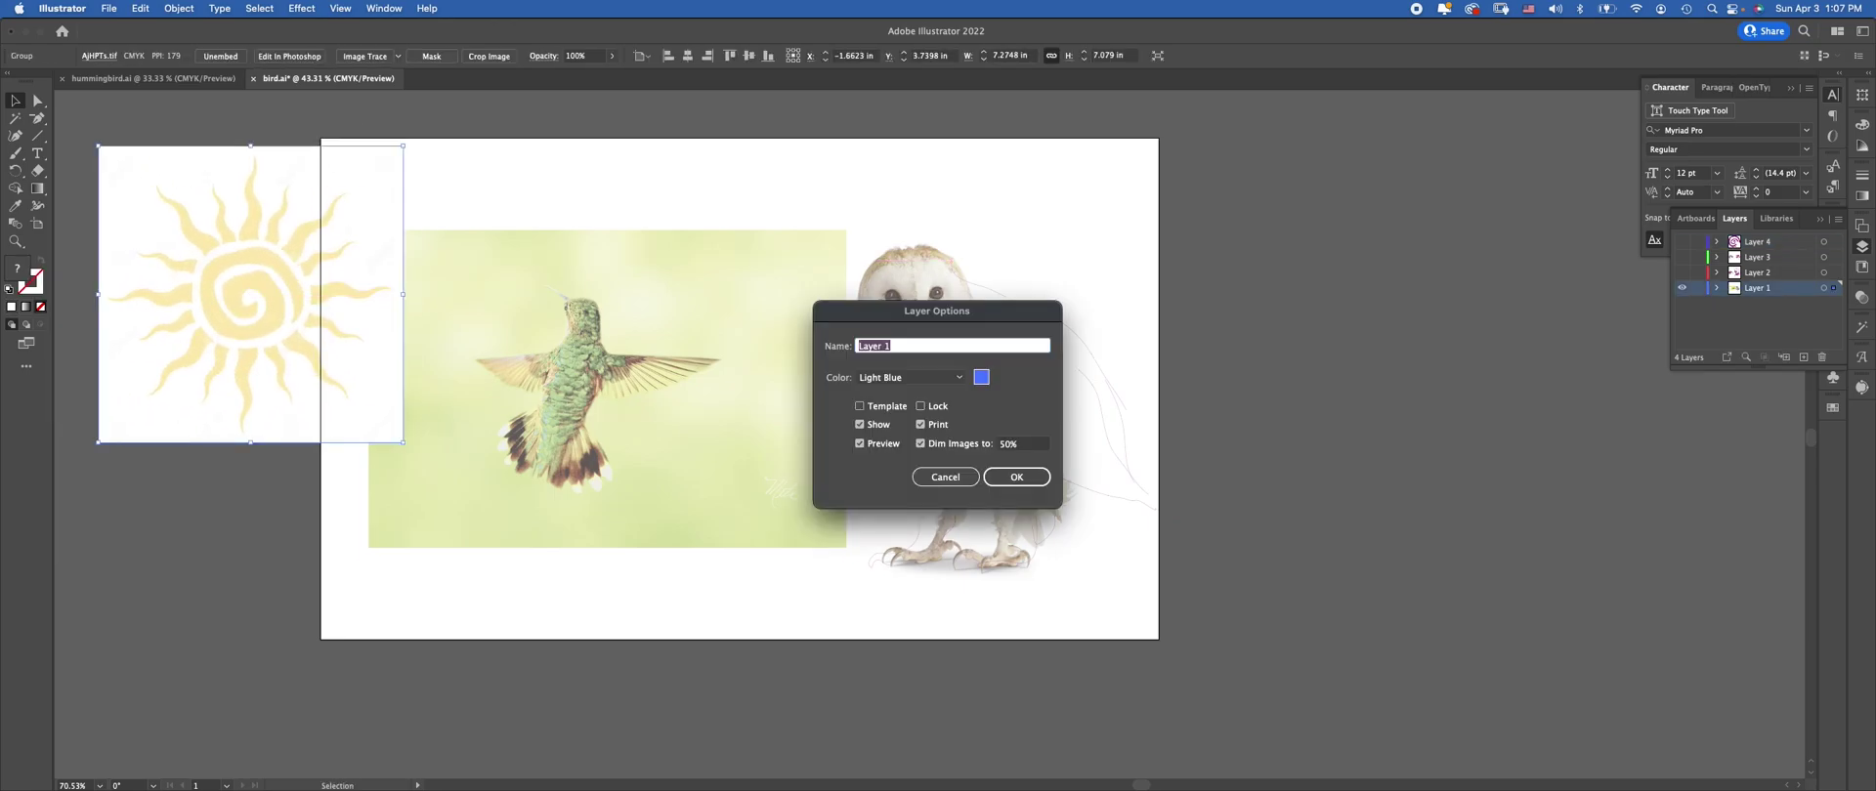
{"action": "key", "text": "Return"}
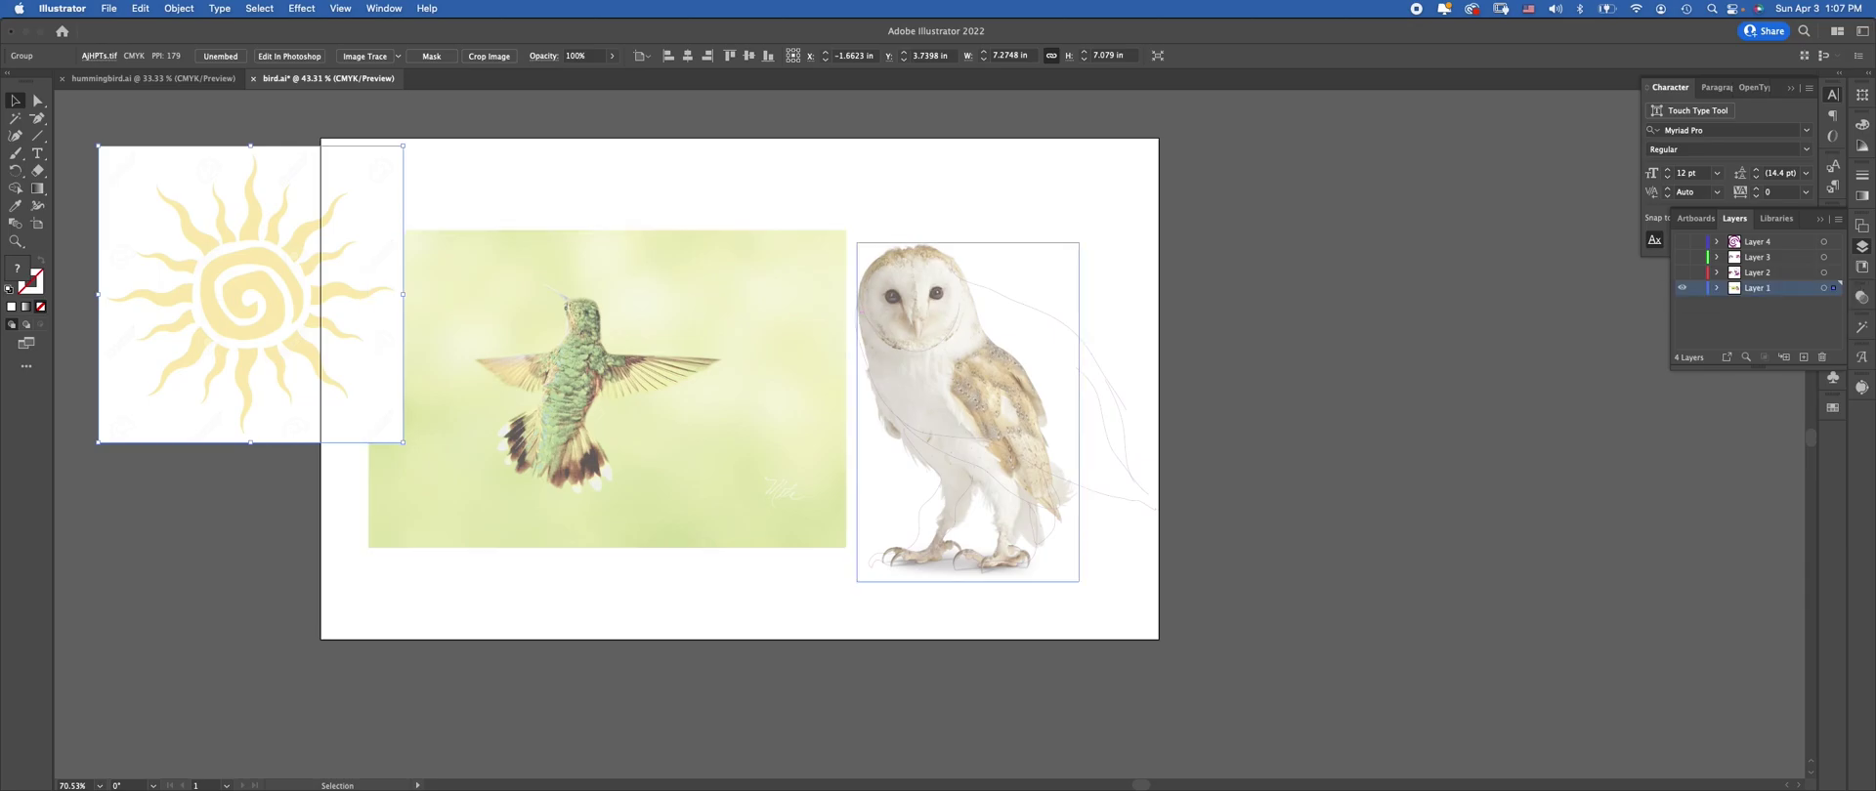
{"action": "left_click", "coordinate": [1682, 272]}
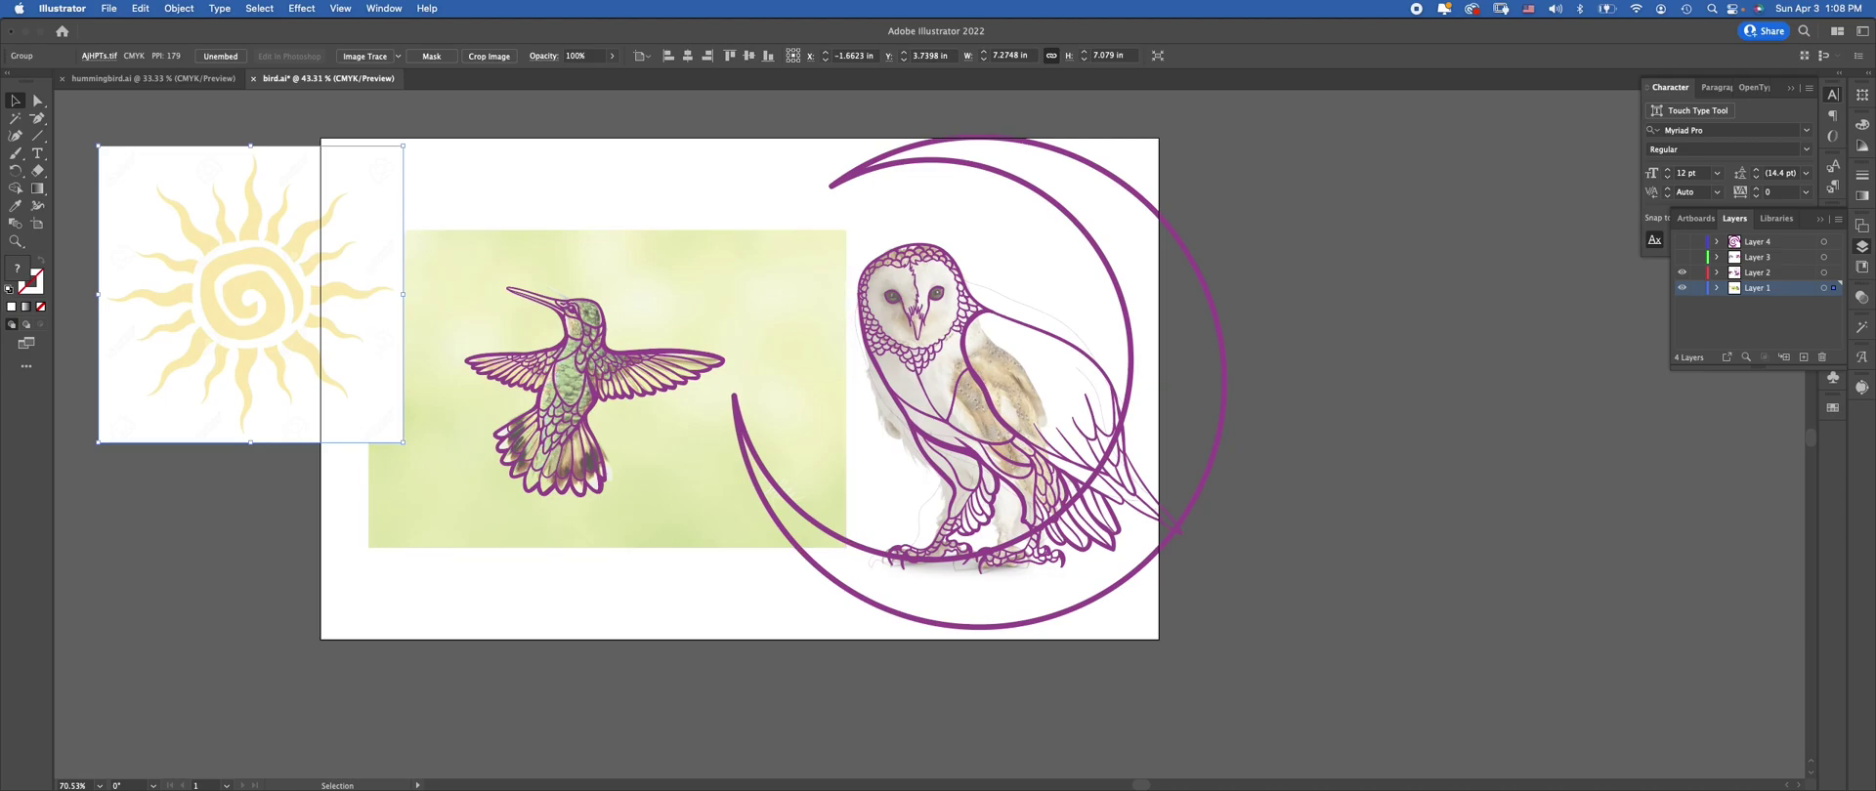
{"action": "left_click", "coordinate": [1681, 273]}
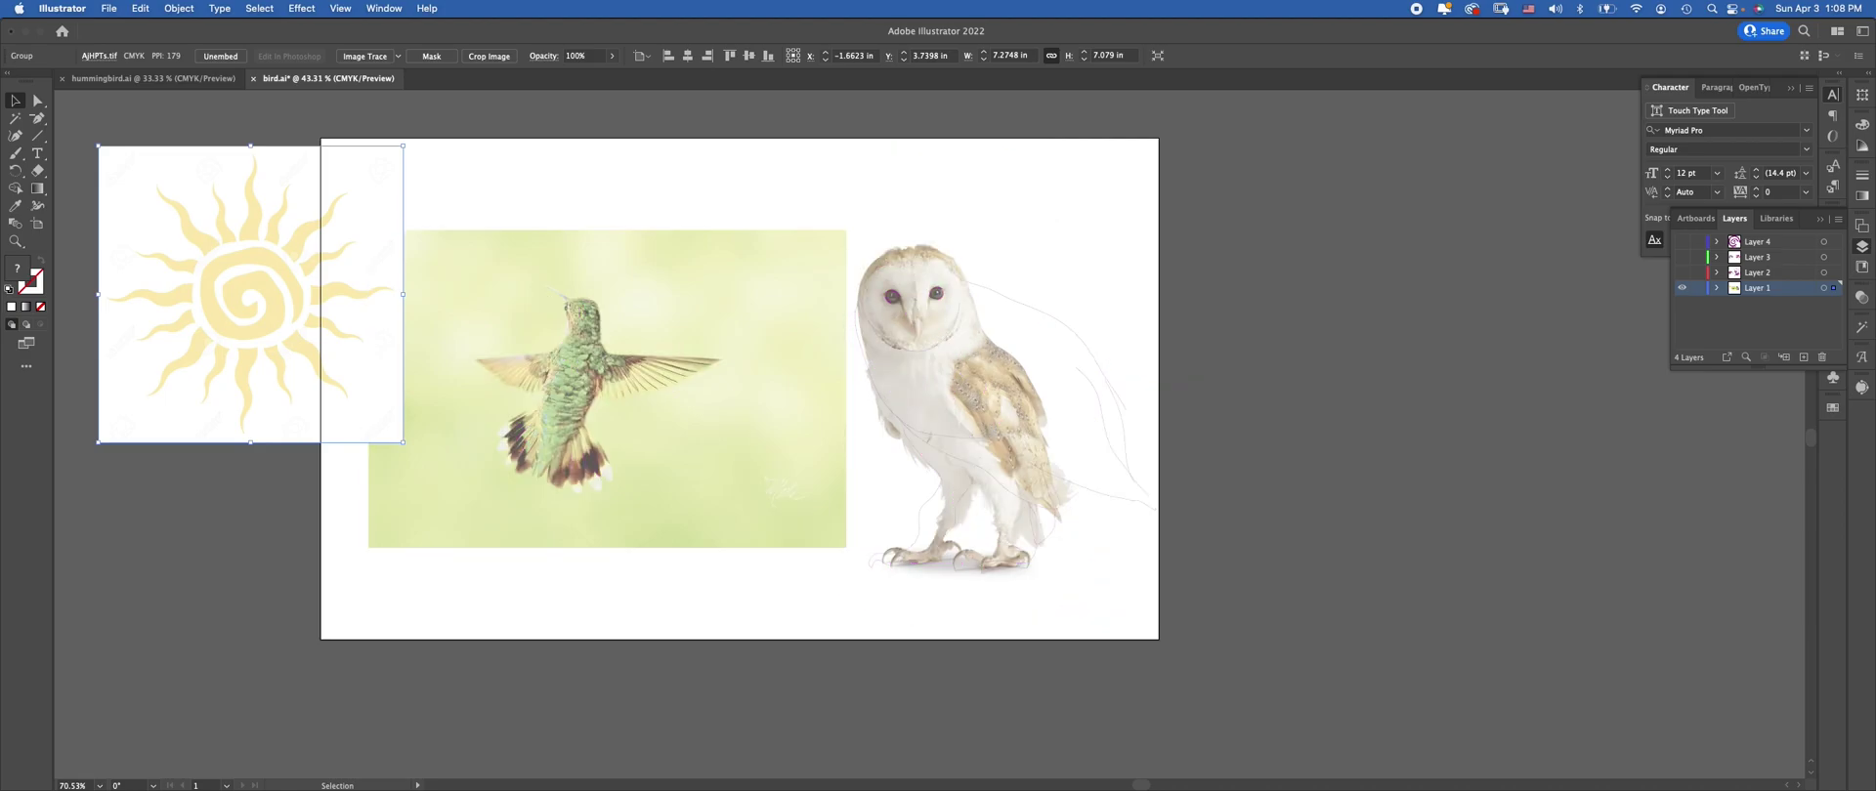
{"action": "left_click", "coordinate": [1682, 272]}
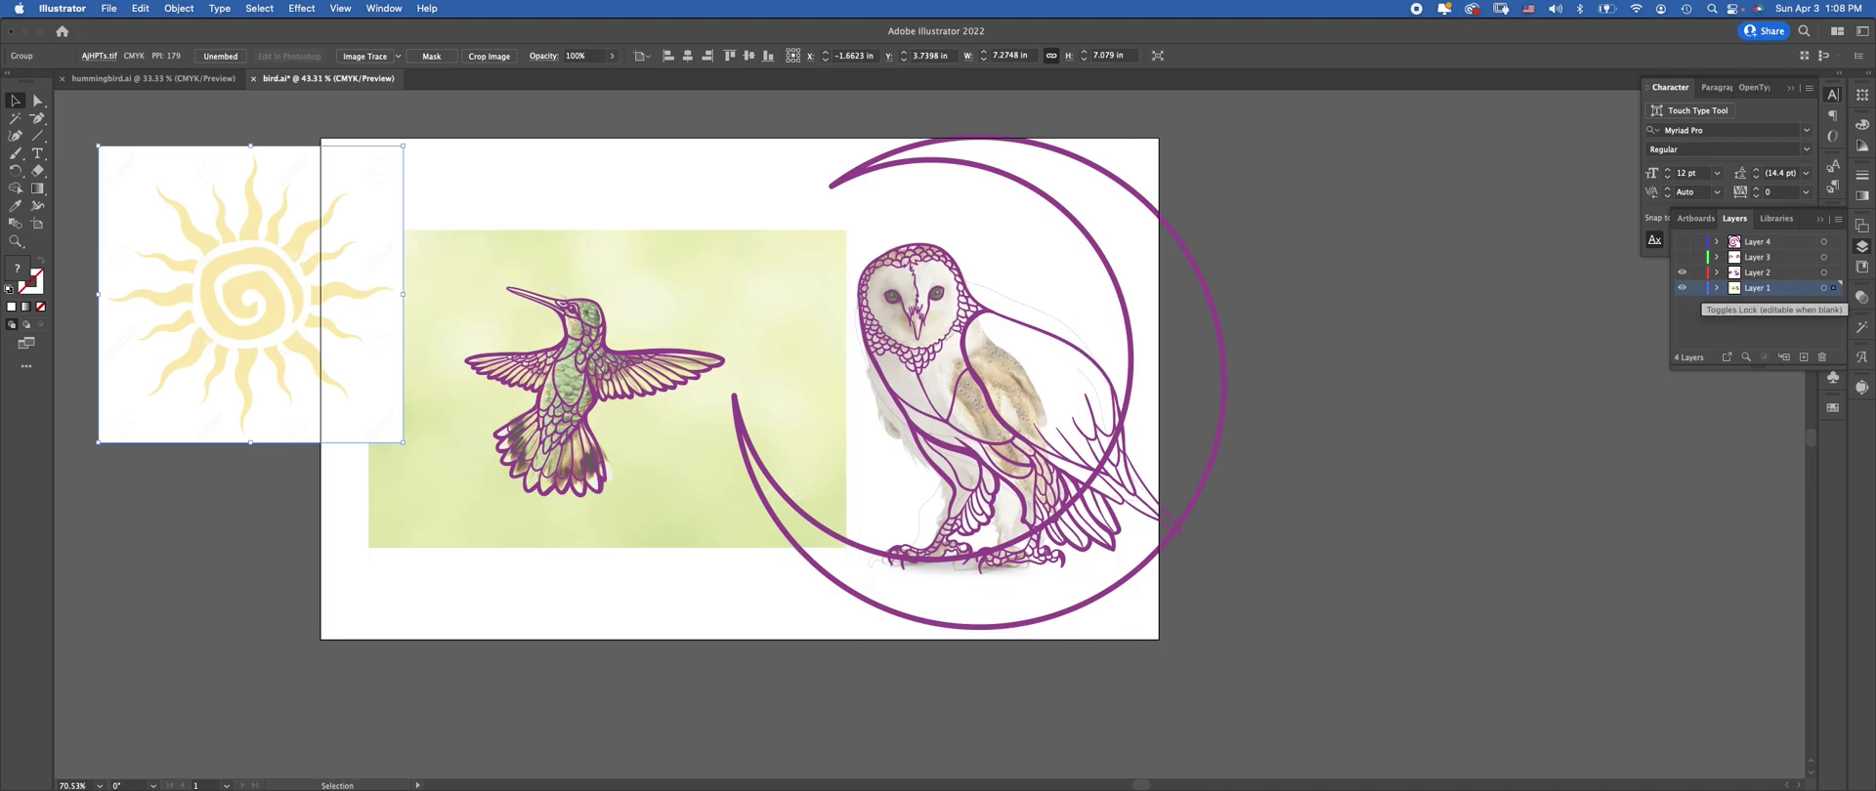
Lock Layer 1 with the reference photos and add a new layer directly above it
{"action": "left_click", "coordinate": [1697, 288]}
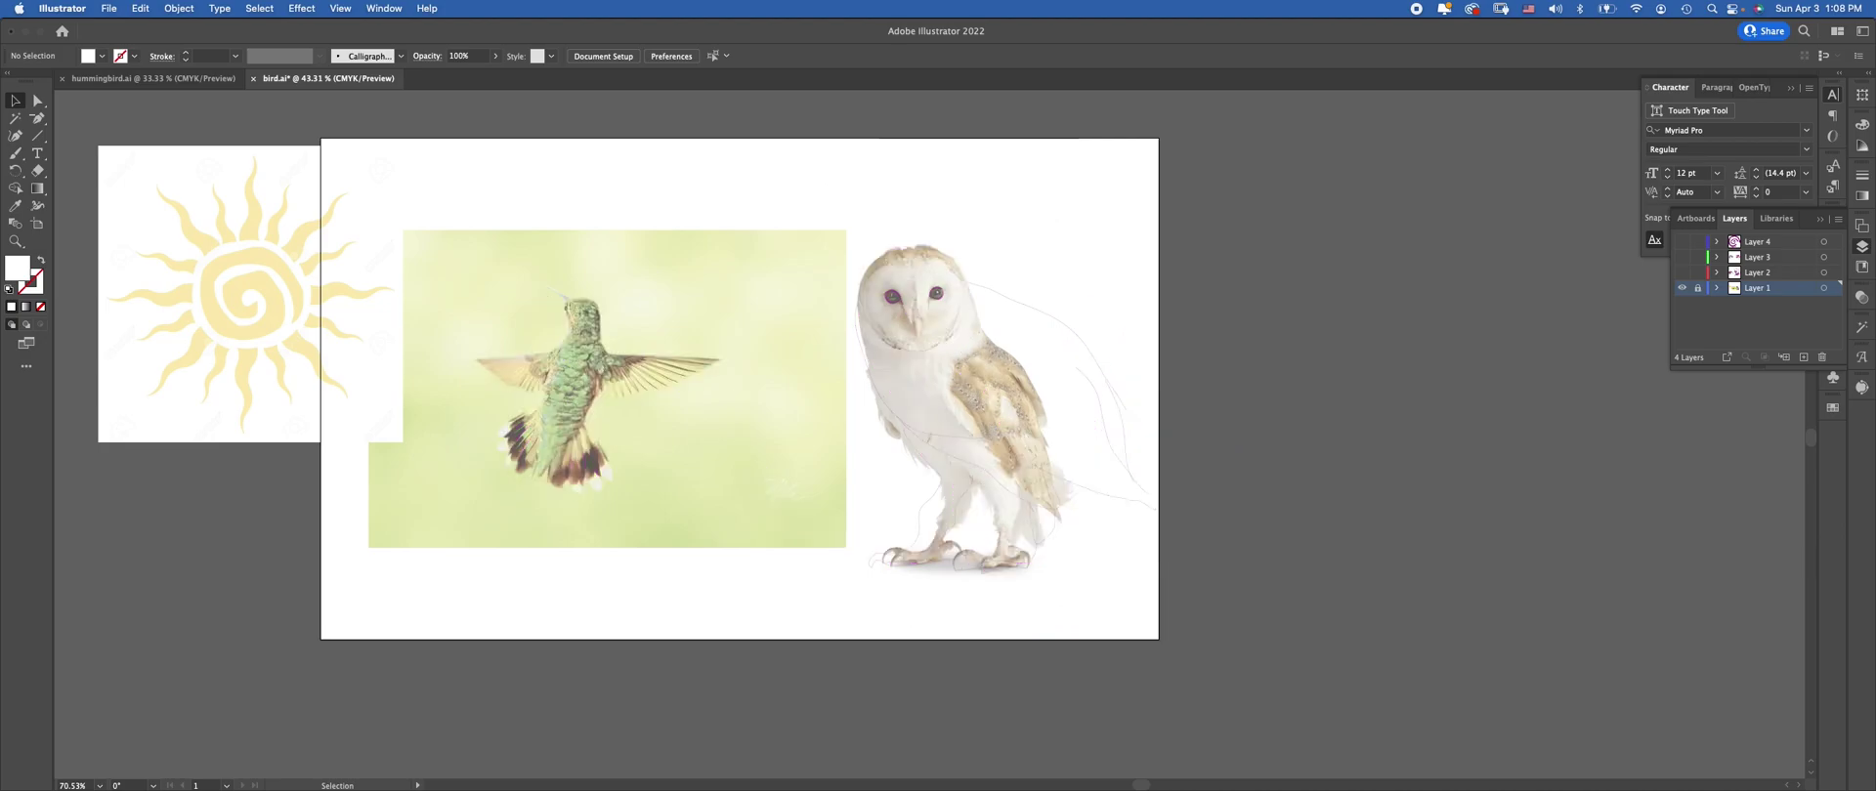
{"action": "left_click", "coordinate": [1804, 356]}
Ready the Paintbrush on the new Layer 5 over the hummingbird photo and set its colour to FF5050
{"action": "left_click", "coordinate": [15, 153]}
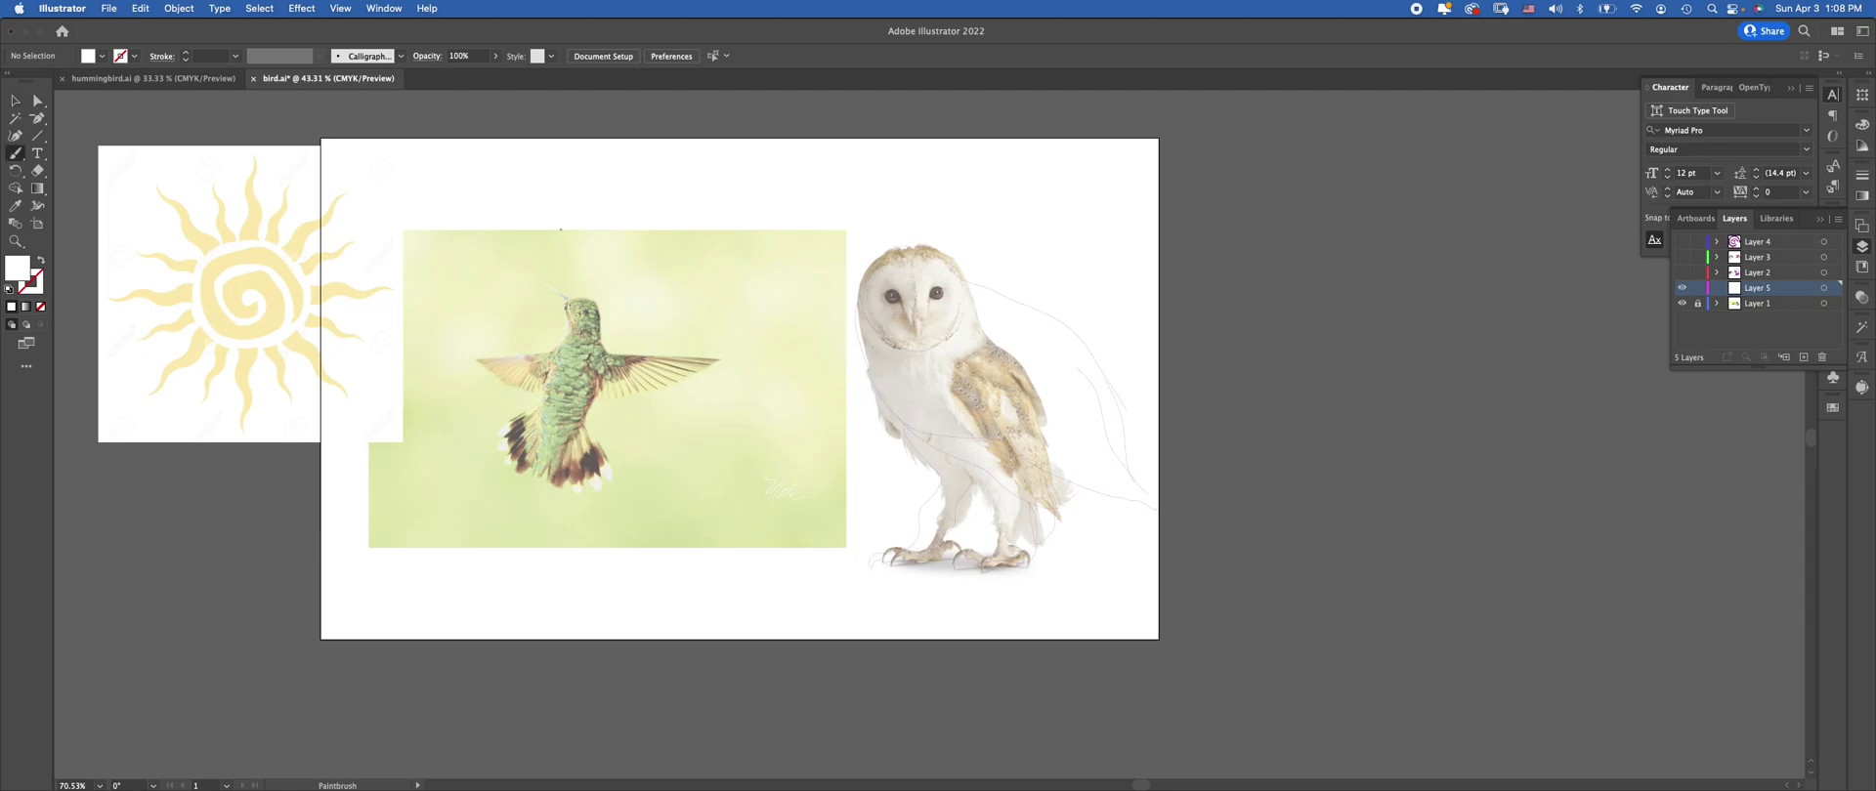
{"action": "key", "text": "super+equal"}
{"action": "key", "text": "super+equal"}
{"action": "key", "text": "super+equal"}
{"action": "key", "text": "space"}
{"action": "mouse_move", "coordinate": [561, 229]}
{"action": "left_mouse_down"}
{"action": "mouse_move", "coordinate": [1200, 269]}
{"action": "mouse_move", "coordinate": [1178, 266]}
{"action": "left_mouse_up"}
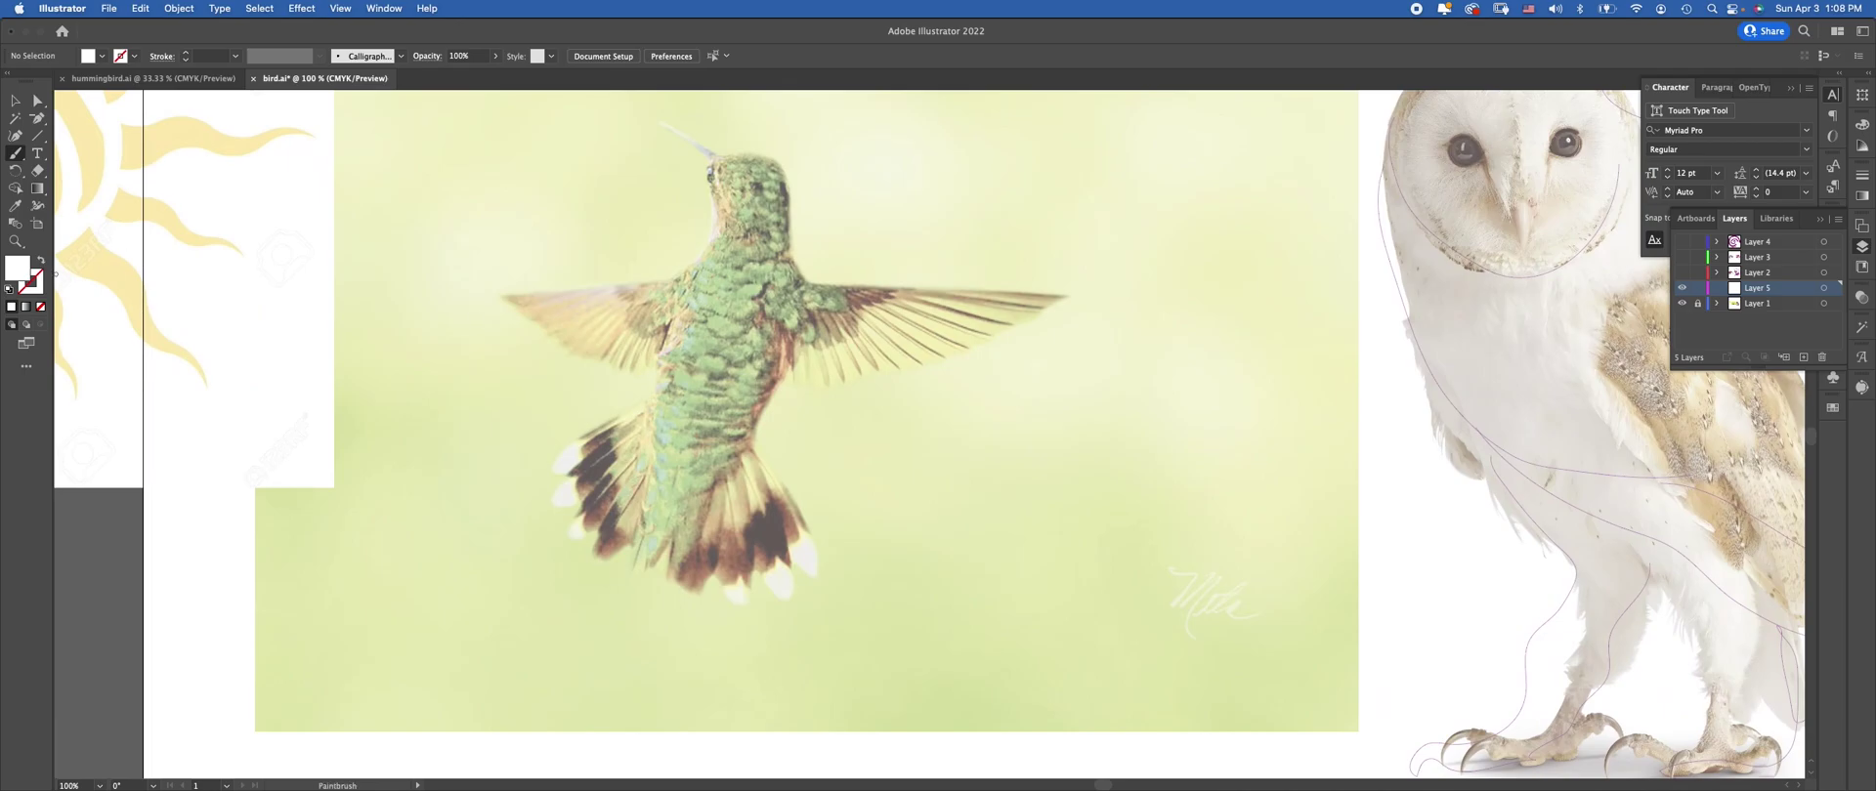
{"action": "double_click", "coordinate": [18, 268]}
{"action": "key", "text": "super+v"}
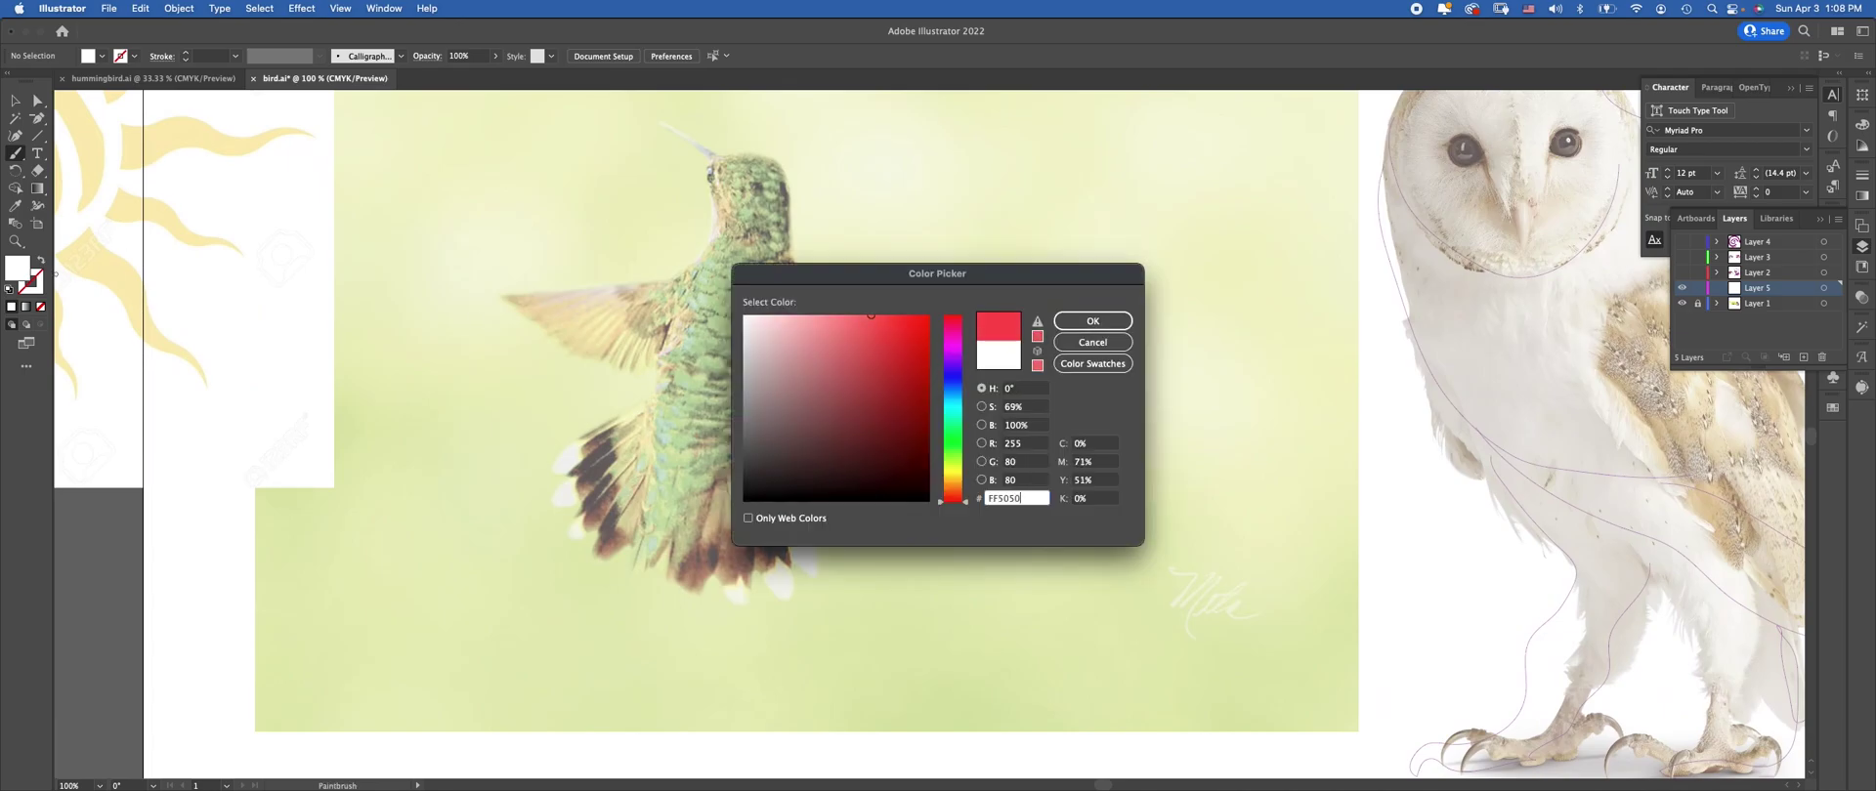
{"action": "left_click", "coordinate": [1093, 321]}
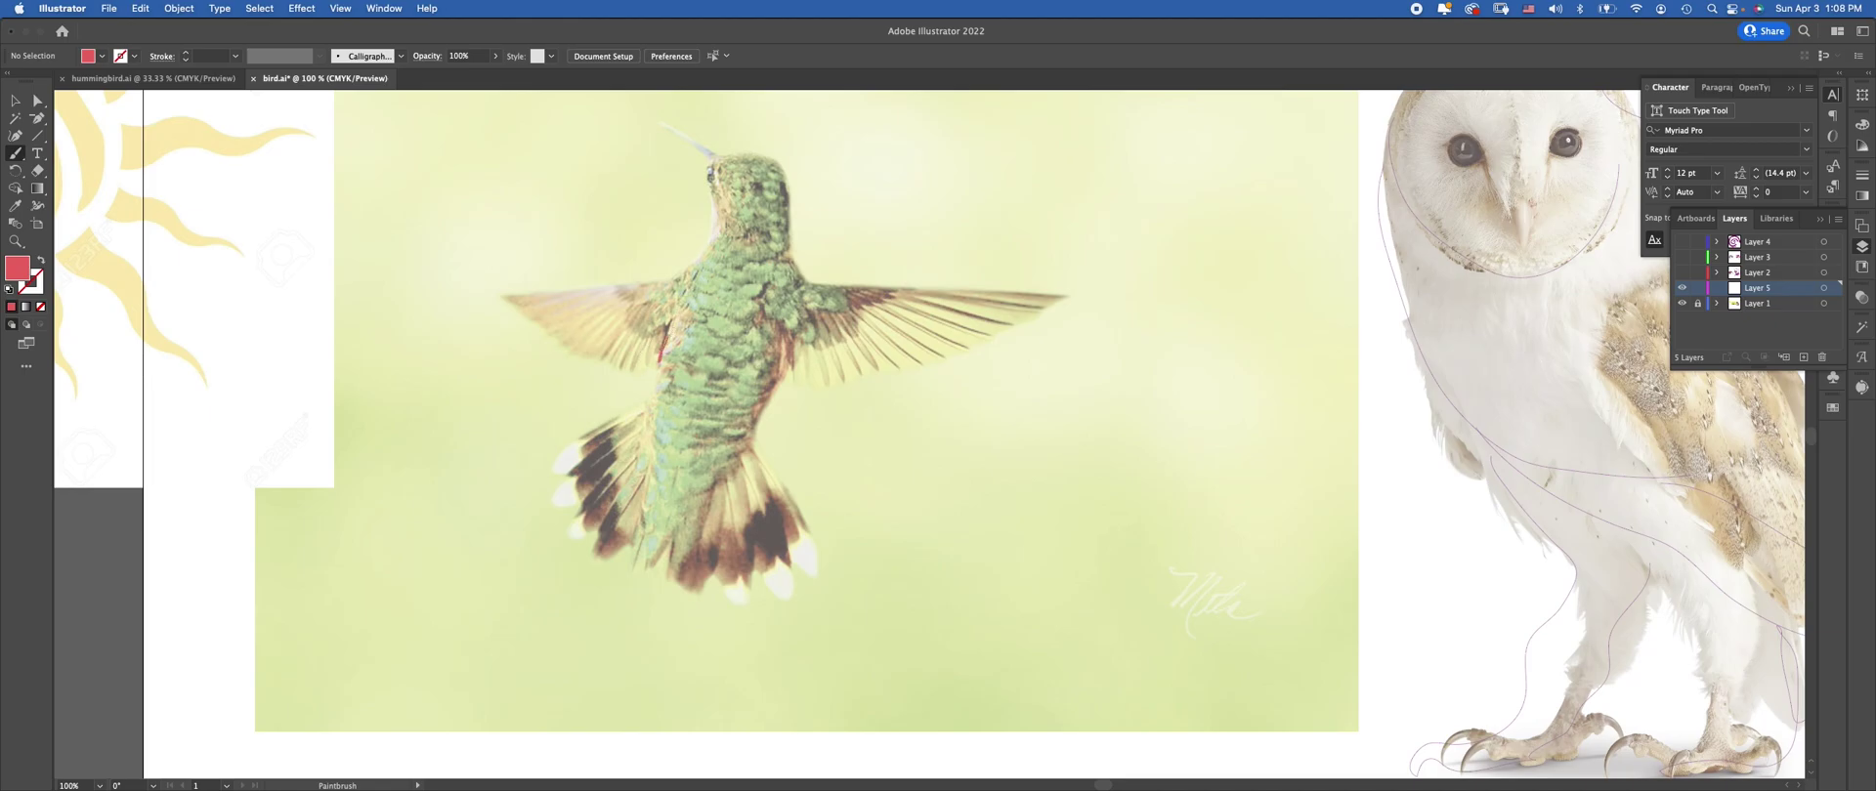
Sketch rough brush outlines over the hummingbird's body, head, wings and tail feathers
{"action": "mouse_move", "coordinate": [655, 383]}
{"action": "left_mouse_down"}
{"action": "mouse_move", "coordinate": [648, 466]}
{"action": "mouse_move", "coordinate": [684, 499]}
{"action": "mouse_move", "coordinate": [754, 472]}
{"action": "mouse_move", "coordinate": [790, 391]}
{"action": "mouse_move", "coordinate": [895, 365]}
{"action": "left_mouse_up"}
{"action": "key", "text": "super+z"}
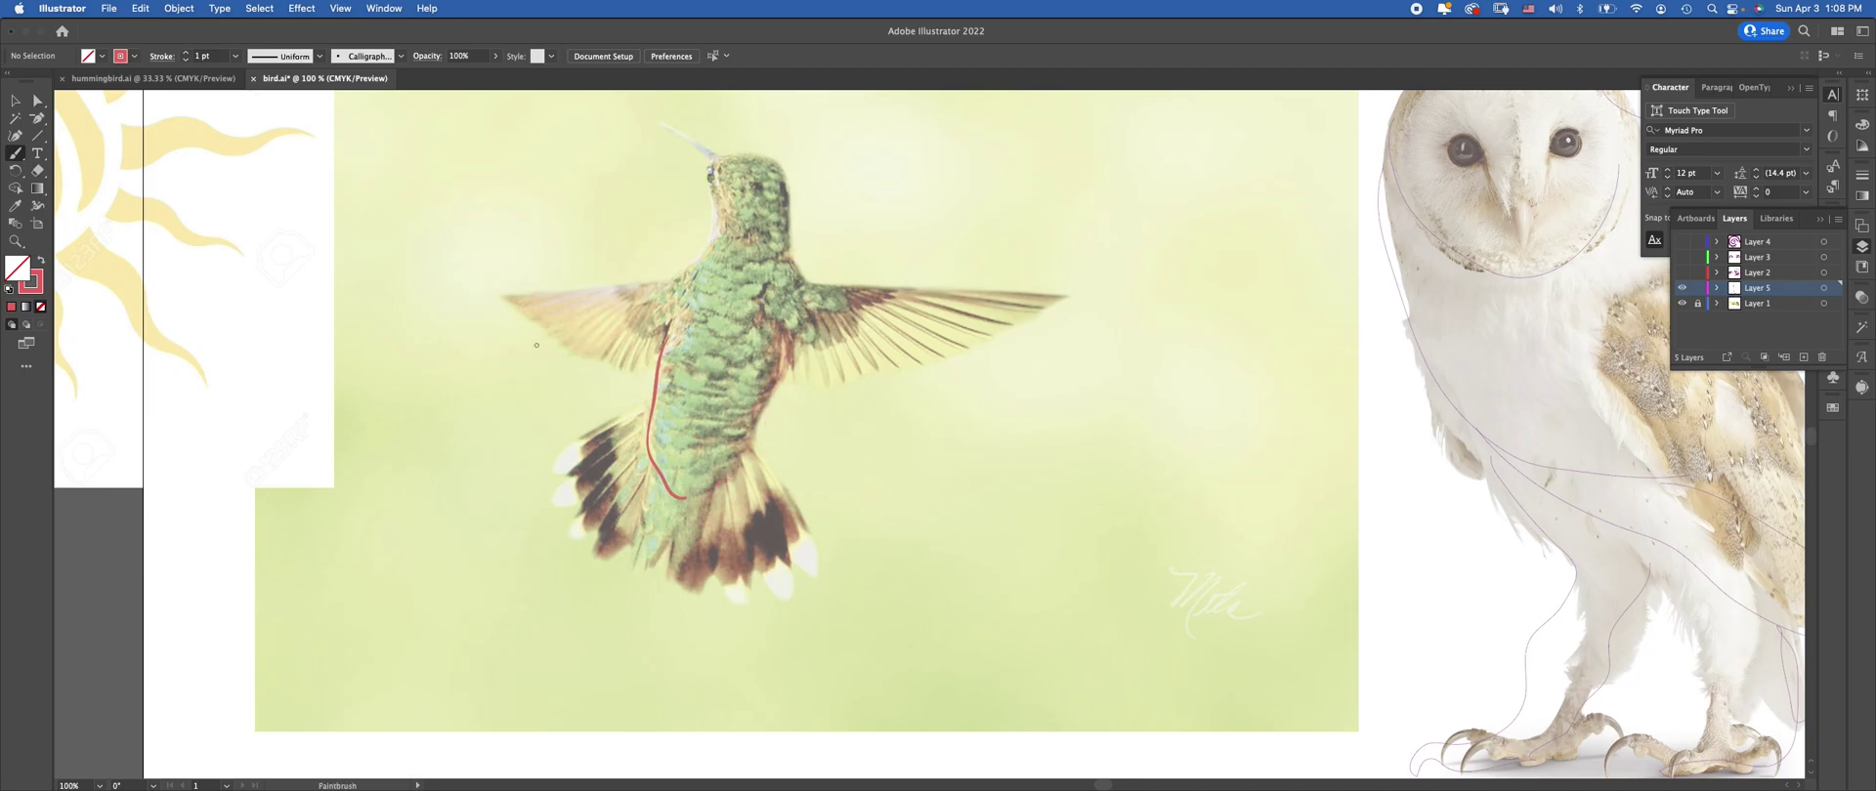
{"action": "mouse_move", "coordinate": [651, 398]}
{"action": "left_mouse_down"}
{"action": "mouse_move", "coordinate": [550, 444]}
{"action": "mouse_move", "coordinate": [547, 464]}
{"action": "mouse_move", "coordinate": [652, 441]}
{"action": "left_mouse_up"}
{"action": "mouse_move", "coordinate": [556, 467]}
{"action": "left_mouse_down"}
{"action": "mouse_move", "coordinate": [586, 494]}
{"action": "mouse_move", "coordinate": [645, 457]}
{"action": "mouse_move", "coordinate": [610, 492]}
{"action": "mouse_move", "coordinate": [611, 542]}
{"action": "mouse_move", "coordinate": [652, 488]}
{"action": "left_mouse_up"}
{"action": "mouse_move", "coordinate": [645, 467]}
{"action": "left_mouse_down"}
{"action": "mouse_move", "coordinate": [685, 537]}
{"action": "mouse_move", "coordinate": [735, 483]}
{"action": "left_mouse_up"}
{"action": "mouse_move", "coordinate": [728, 162]}
{"action": "left_mouse_down"}
{"action": "mouse_move", "coordinate": [684, 225]}
{"action": "mouse_move", "coordinate": [727, 171]}
{"action": "mouse_move", "coordinate": [801, 200]}
{"action": "mouse_move", "coordinate": [637, 270]}
{"action": "left_mouse_up"}
{"action": "mouse_move", "coordinate": [787, 223]}
{"action": "left_mouse_down"}
{"action": "mouse_move", "coordinate": [735, 294]}
{"action": "mouse_move", "coordinate": [682, 266]}
{"action": "mouse_move", "coordinate": [503, 304]}
{"action": "mouse_move", "coordinate": [743, 333]}
{"action": "left_mouse_up"}
{"action": "mouse_move", "coordinate": [827, 285]}
{"action": "left_mouse_down"}
{"action": "mouse_move", "coordinate": [1060, 274]}
{"action": "mouse_move", "coordinate": [987, 311]}
{"action": "mouse_move", "coordinate": [745, 347]}
{"action": "left_mouse_up"}
{"action": "mouse_move", "coordinate": [762, 281]}
{"action": "left_mouse_down"}
{"action": "mouse_move", "coordinate": [674, 369]}
{"action": "mouse_move", "coordinate": [693, 293]}
{"action": "left_mouse_up"}
{"action": "left_click_drag", "start_coordinate": [806, 353], "coordinate": [716, 479]}
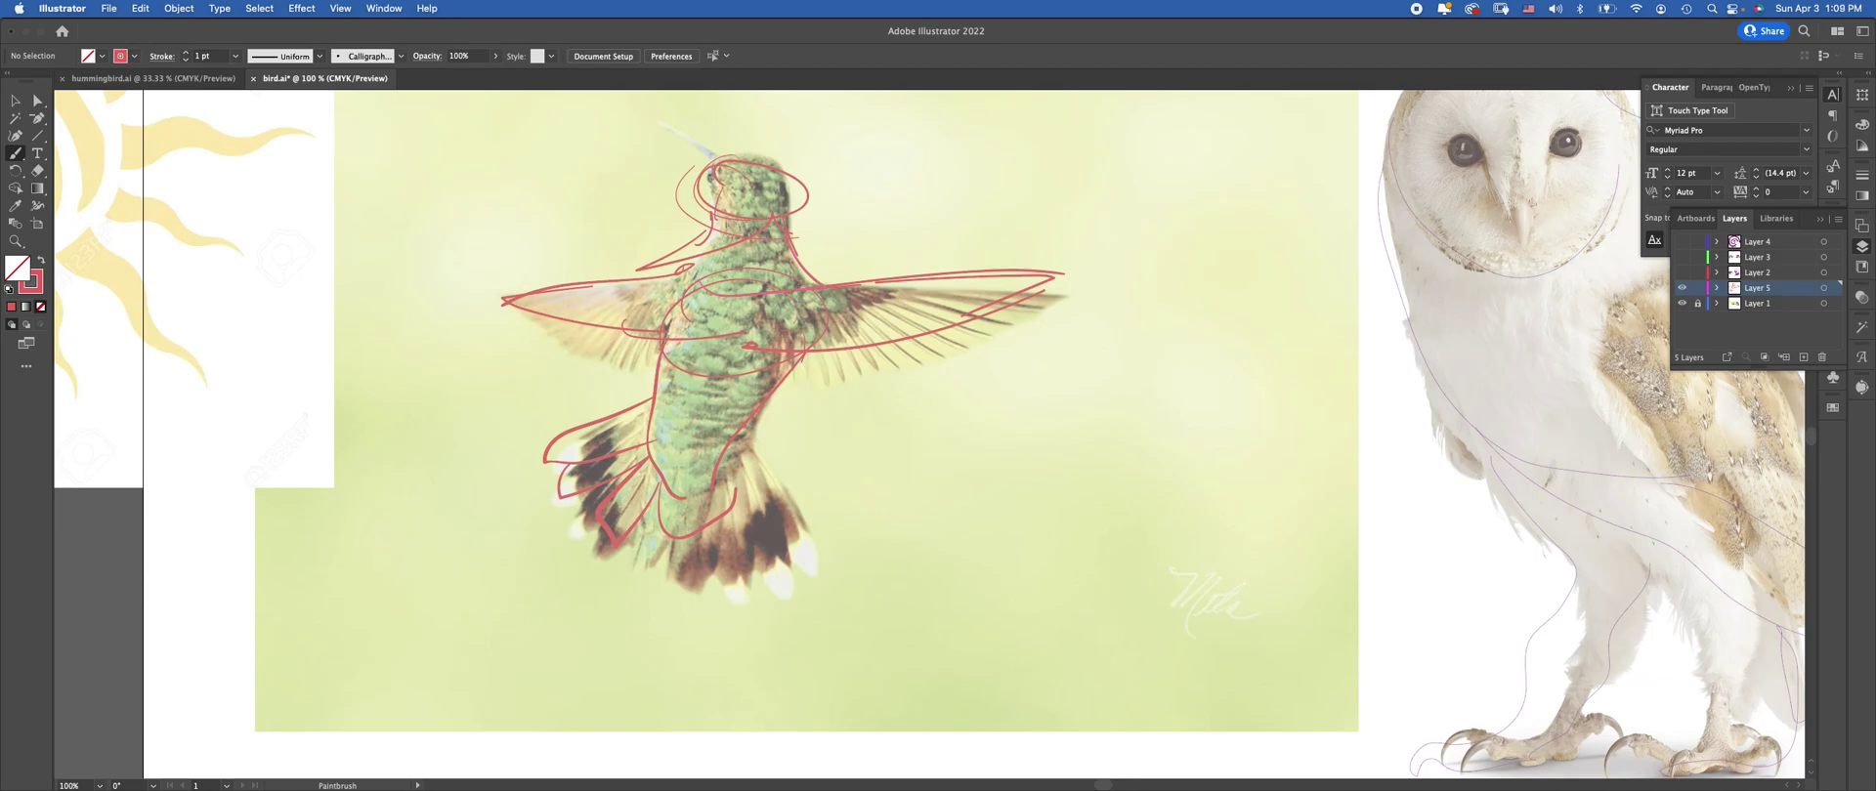
Increase the brush stroke to 3 pt, then paint a winding pressure-varied test line beside the hummingbird and a long beak
{"action": "key", "text": "bracketright"}
{"action": "mouse_move", "coordinate": [889, 203]}
{"action": "left_mouse_down"}
{"action": "mouse_move", "coordinate": [891, 223]}
{"action": "mouse_move", "coordinate": [1026, 224]}
{"action": "mouse_move", "coordinate": [1060, 364]}
{"action": "mouse_move", "coordinate": [884, 427]}
{"action": "mouse_move", "coordinate": [1255, 488]}
{"action": "mouse_move", "coordinate": [1114, 384]}
{"action": "mouse_move", "coordinate": [928, 322]}
{"action": "left_mouse_up"}
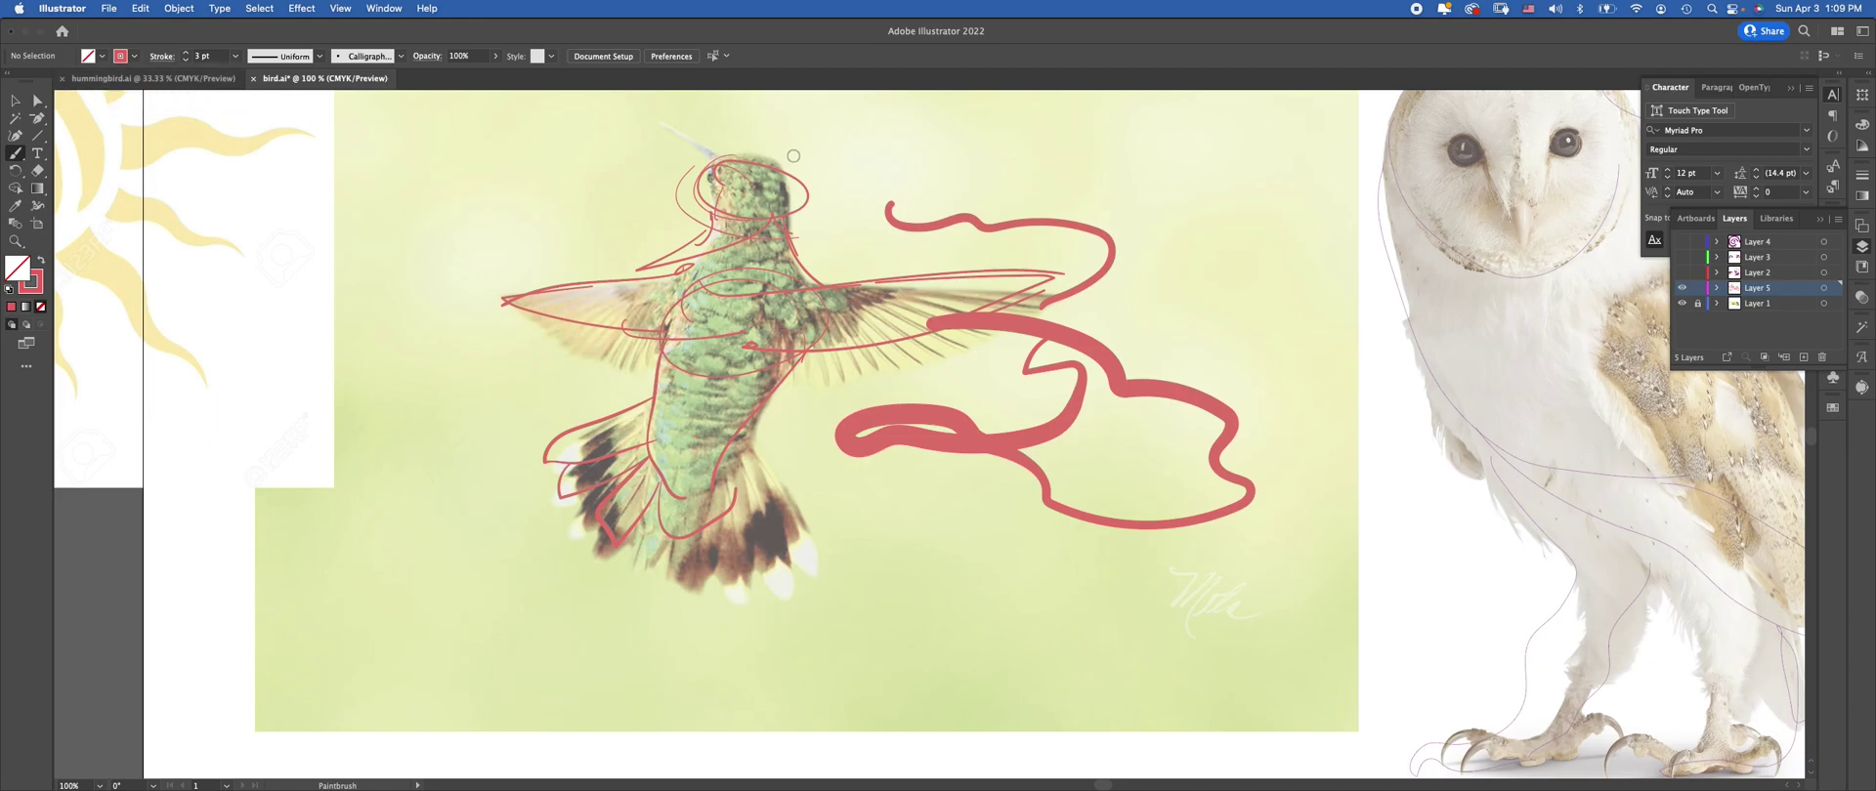
{"action": "left_click_drag", "start_coordinate": [695, 159], "coordinate": [508, 162]}
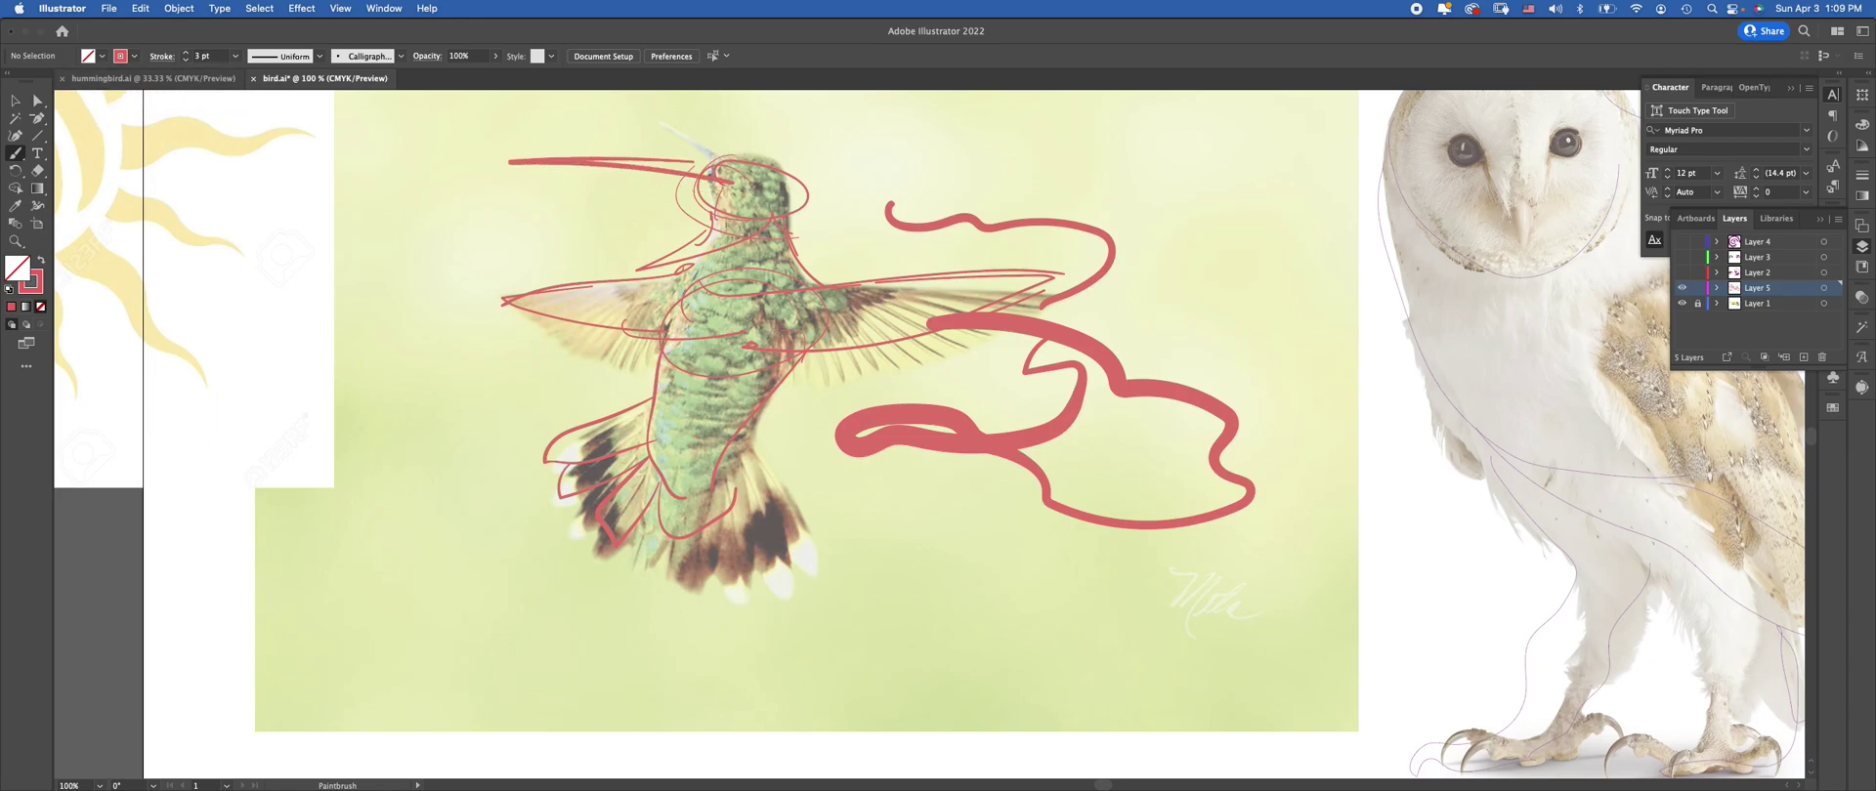
Switch to hummingbird.ai and compare the purple line art with the coloured versions, including the Stained Glass artboard
{"action": "left_click", "coordinate": [147, 78]}
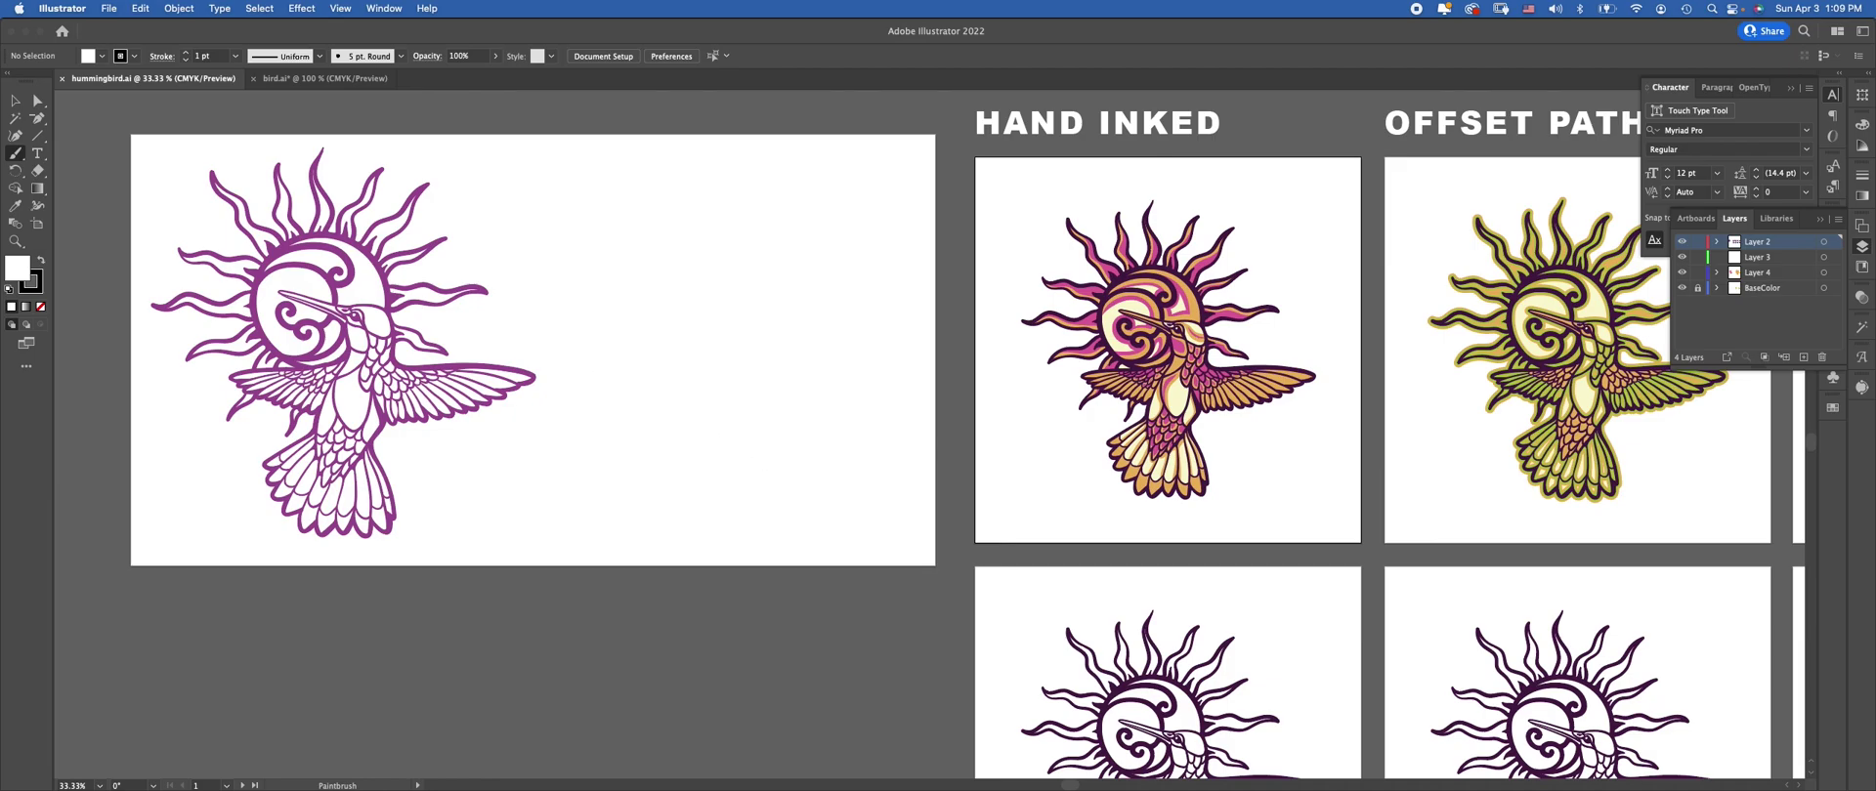
{"action": "key", "text": "super+equal"}
{"action": "scroll", "coordinate": [655, 243], "scroll_direction": "left", "scroll_amount": 10}
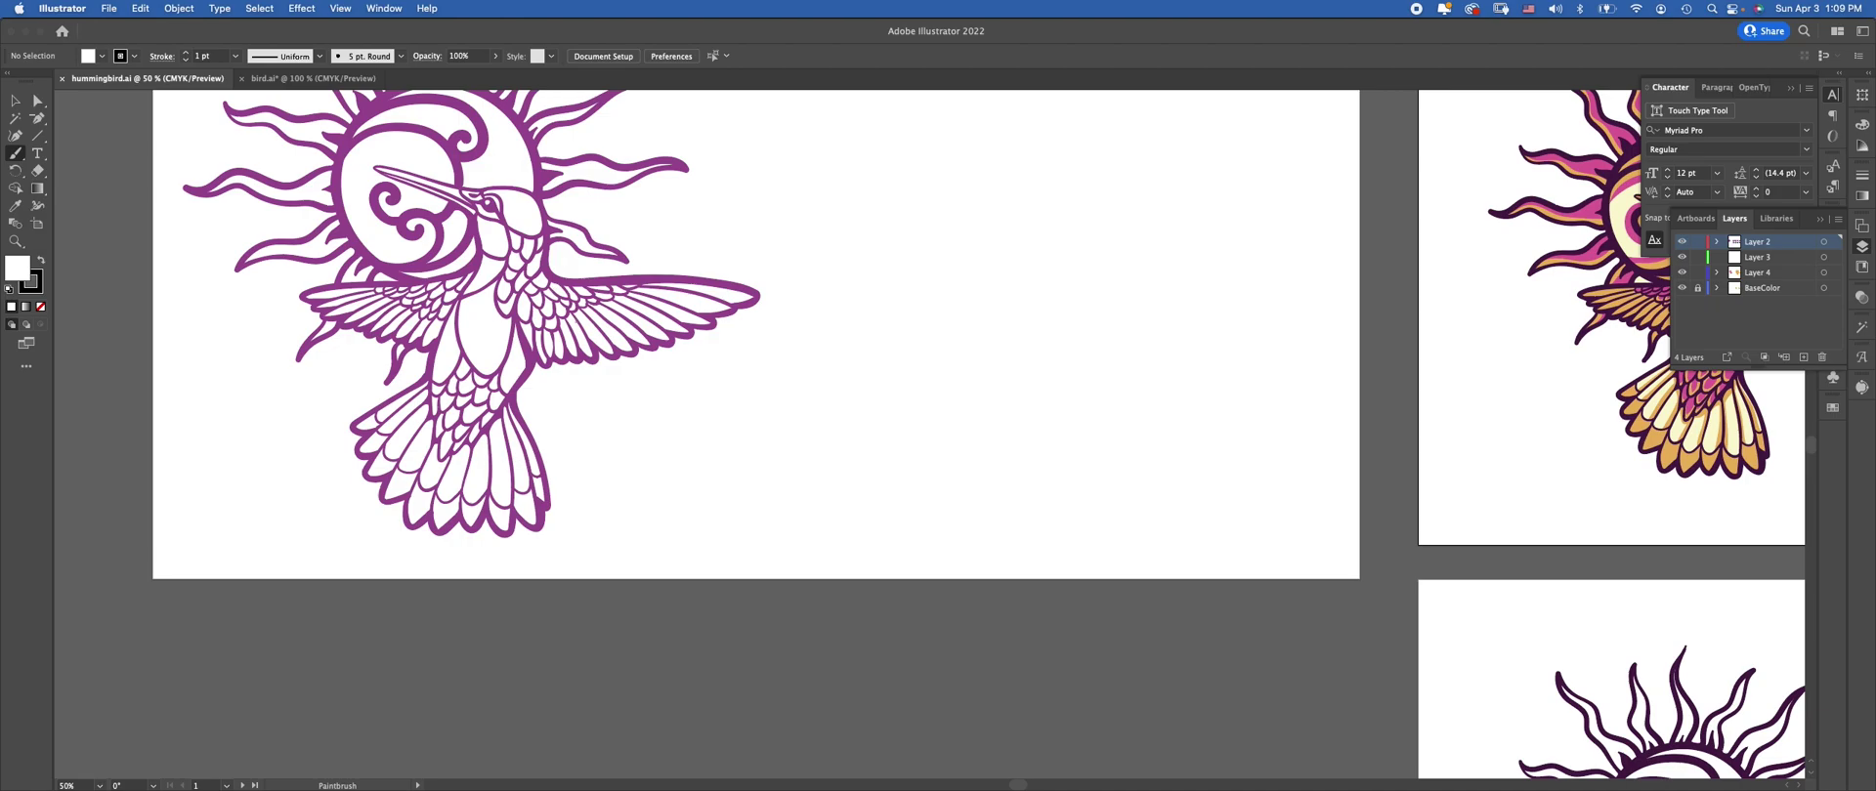
{"action": "key", "text": "v"}
{"action": "scroll", "coordinate": [625, 342], "scroll_direction": "right", "scroll_amount": 15}
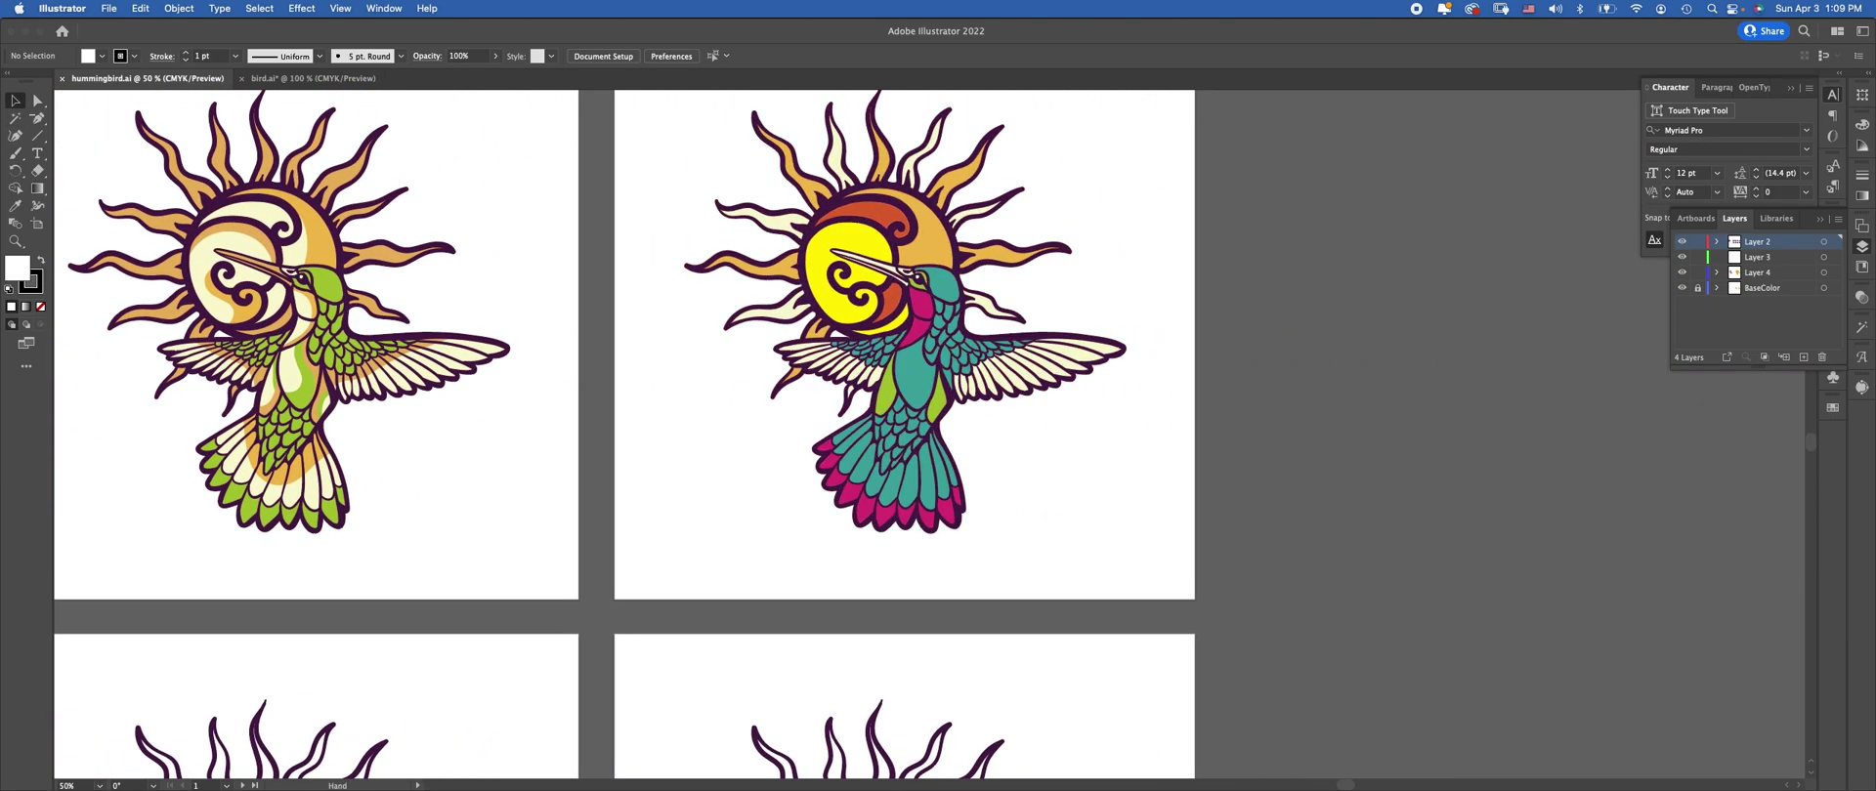
{"action": "scroll", "coordinate": [630, 433], "scroll_direction": "up", "scroll_amount": 5}
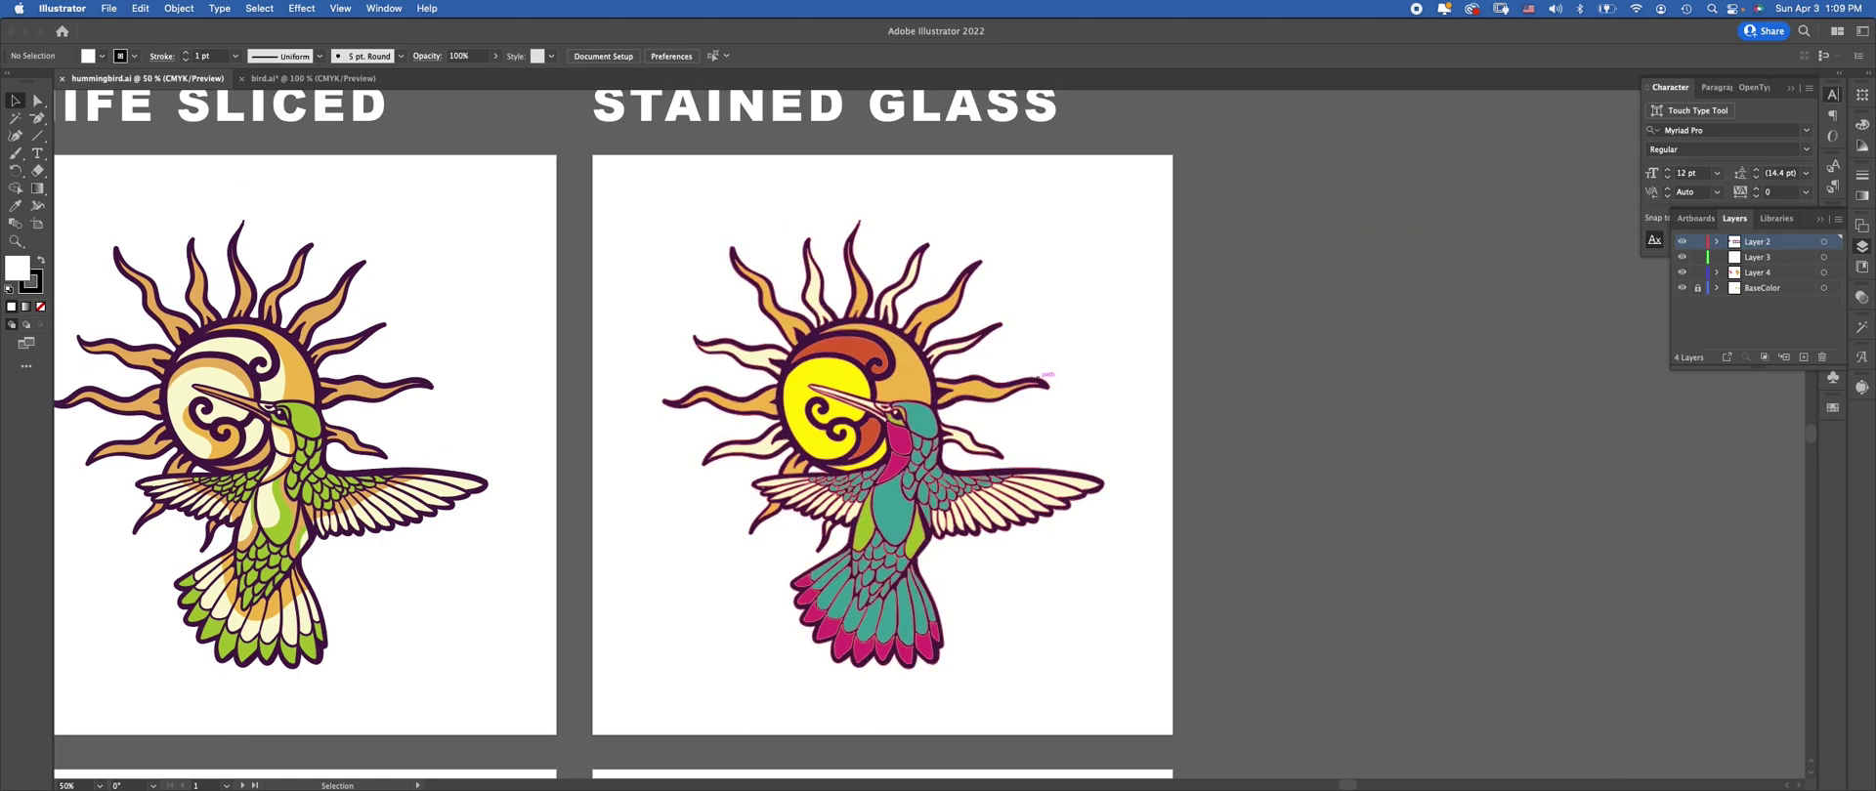
{"action": "scroll", "coordinate": [955, 360], "scroll_direction": "down", "scroll_amount": 5}
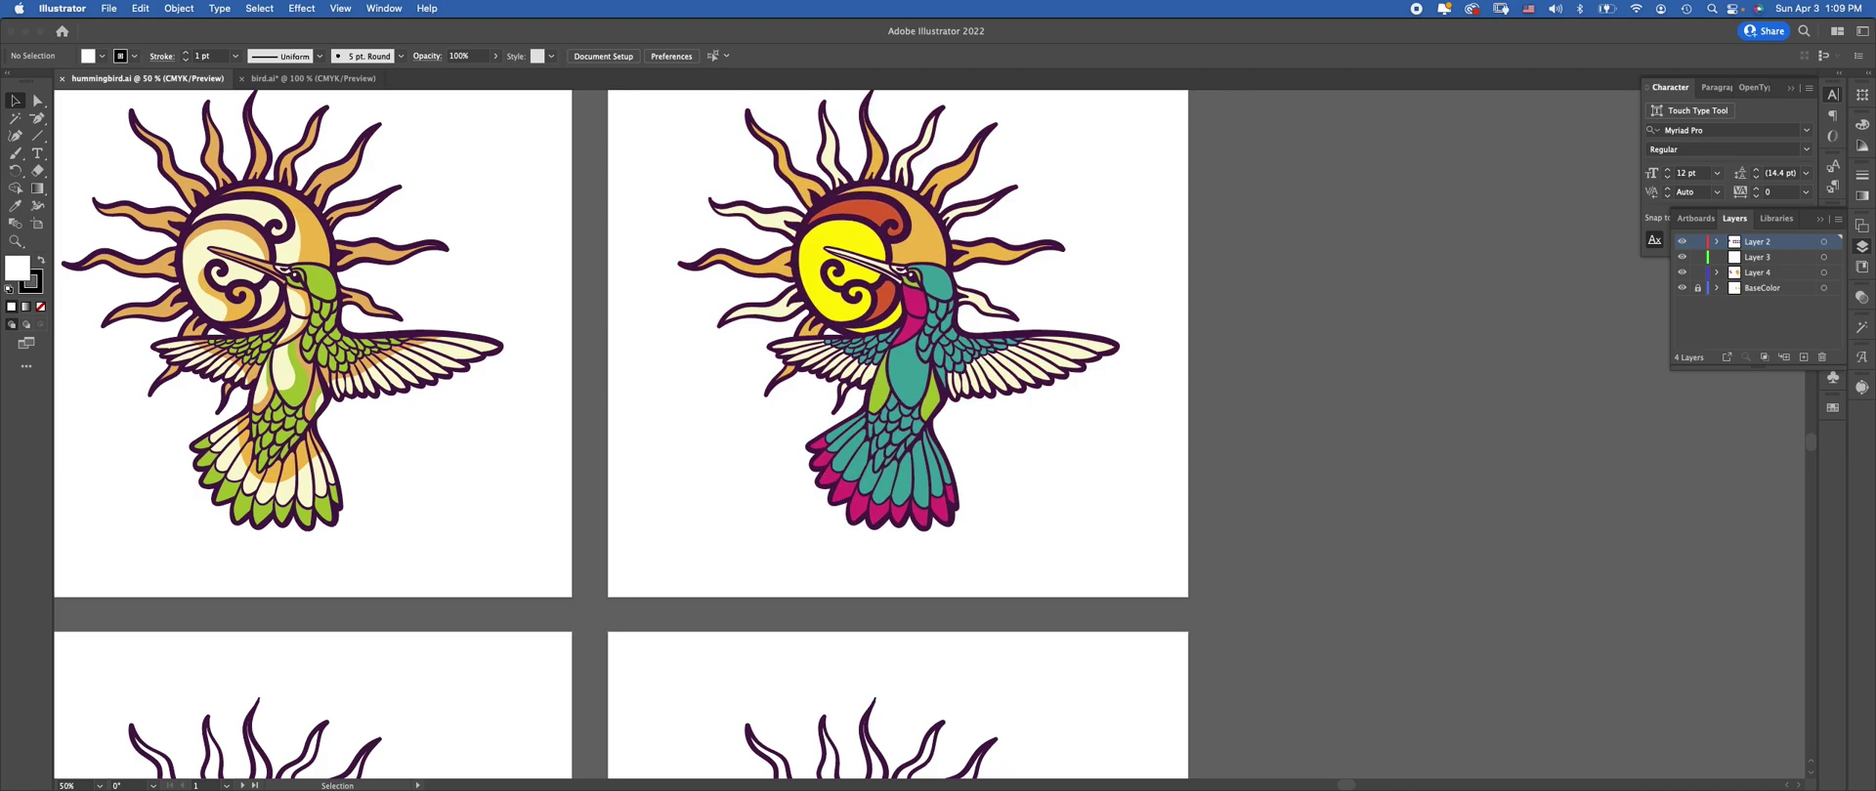
{"action": "left_click_drag", "start_coordinate": [625, 391], "coordinate": [580, 465]}
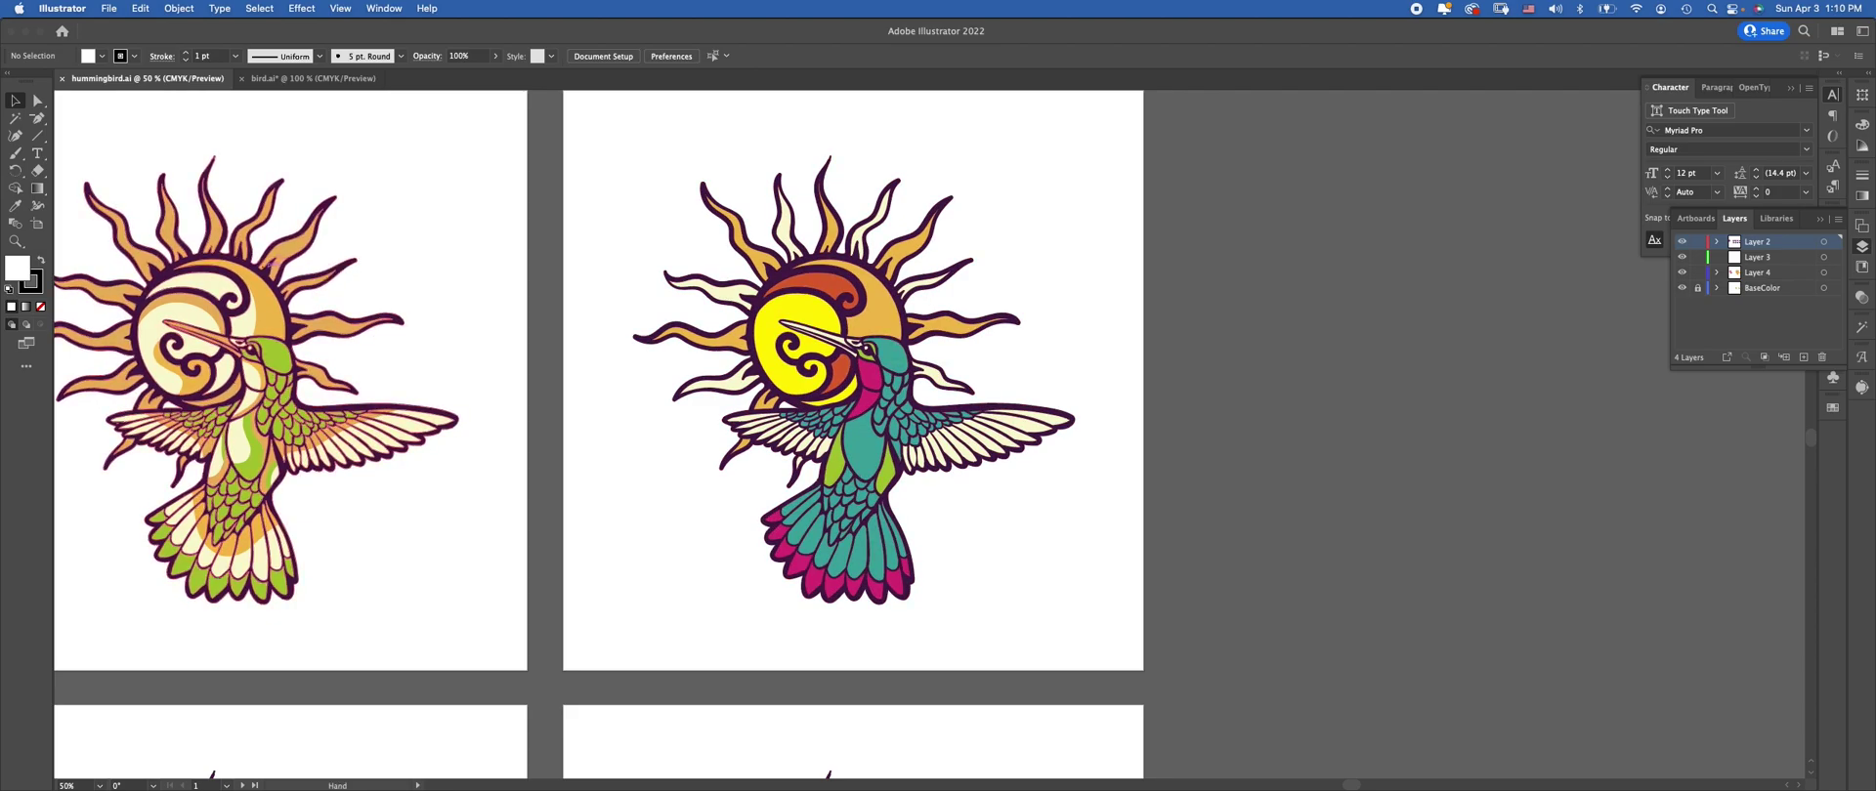
{"action": "left_click_drag", "start_coordinate": [332, 266], "coordinate": [1217, 279]}
{"action": "left_click_drag", "start_coordinate": [391, 391], "coordinate": [877, 391]}
{"action": "left_click_drag", "start_coordinate": [293, 391], "coordinate": [1075, 362]}
Set the stroke weight of the curved path inside the sun below the beak to 4 pt
{"action": "left_click", "coordinate": [536, 332]}
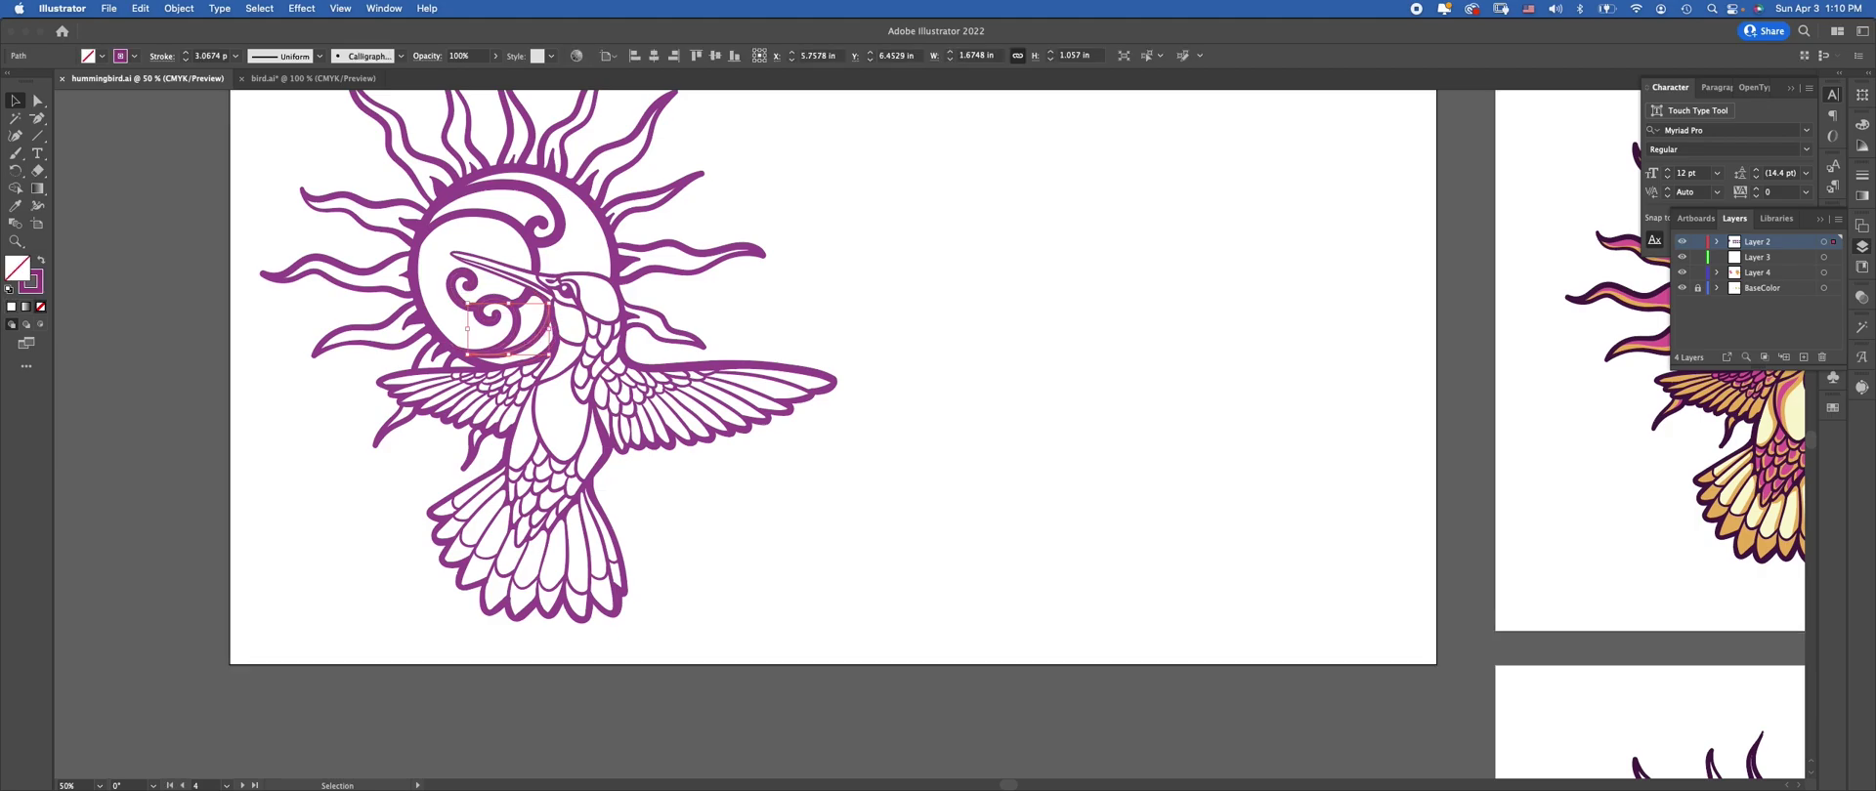
{"action": "left_click", "coordinate": [186, 52]}
{"action": "left_click", "coordinate": [186, 53]}
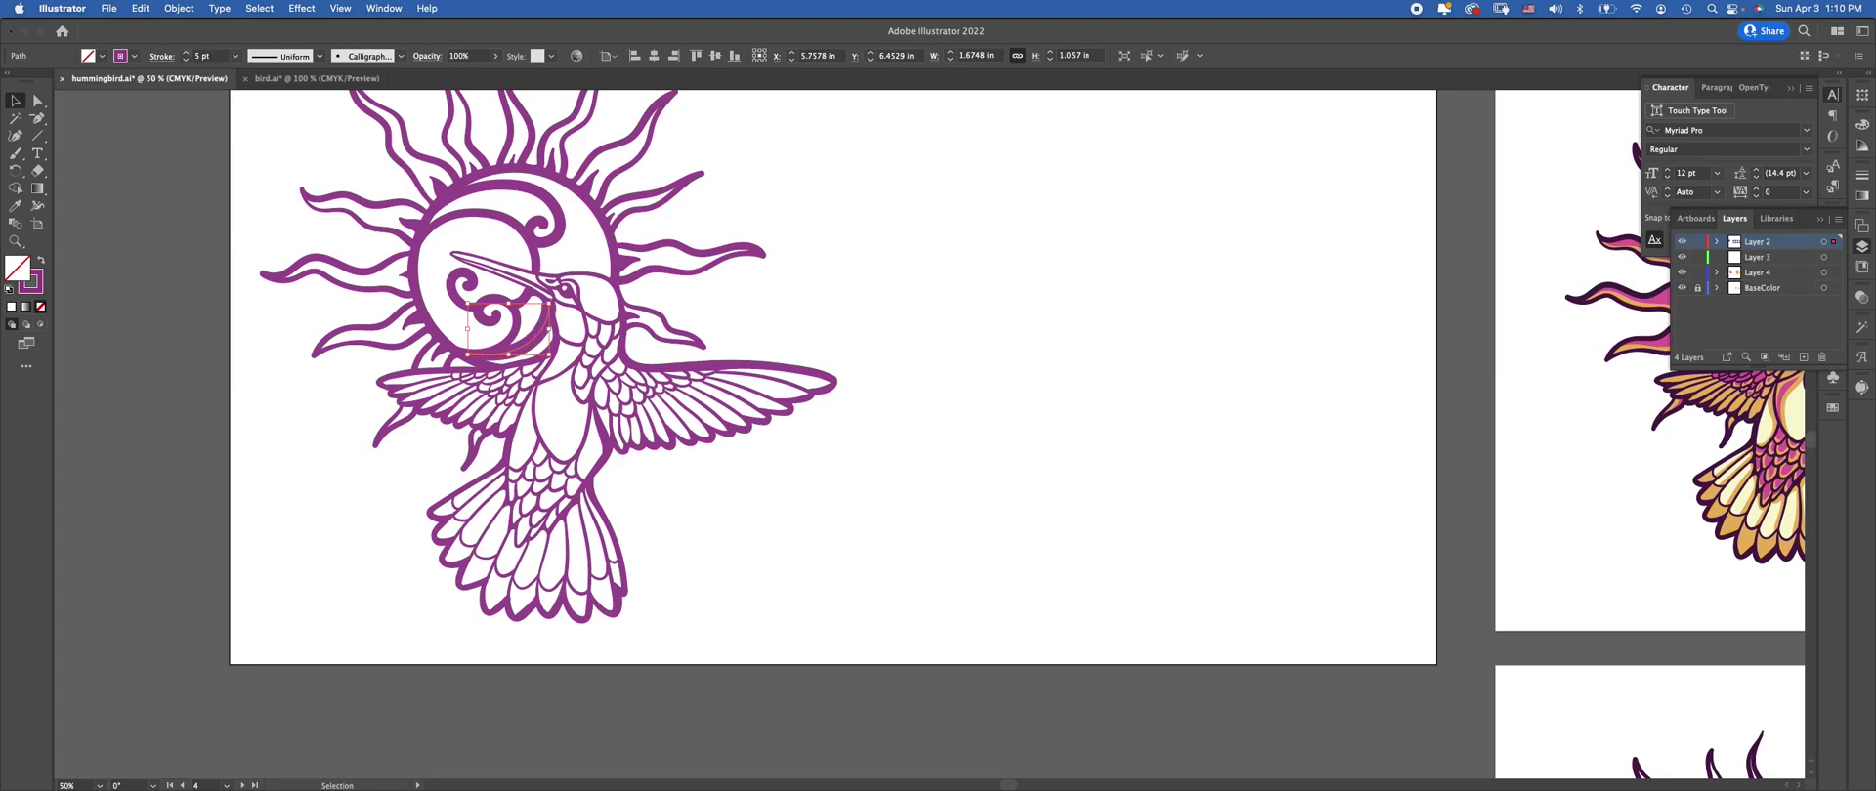
{"action": "left_click", "coordinate": [186, 59]}
{"action": "key", "text": "super+shift+a"}
{"action": "key", "text": "super+minus"}
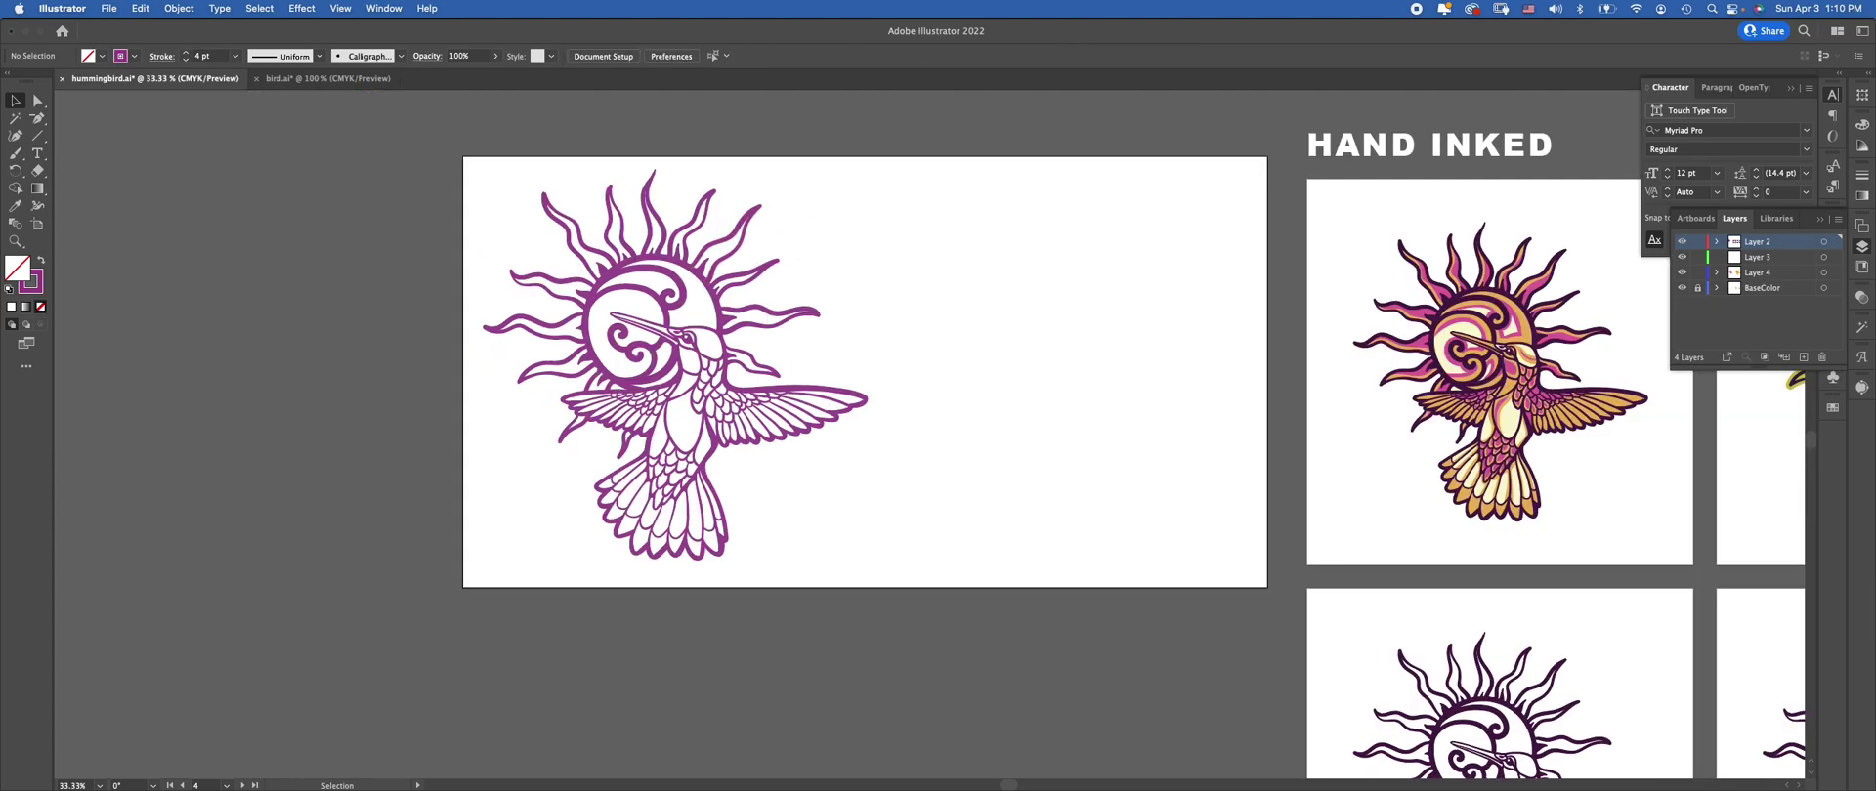
Convert the strokes of the entire purple hummingbird and sun line art to shapes with Outline Stroke
{"action": "left_click_drag", "start_coordinate": [892, 194], "coordinate": [475, 571]}
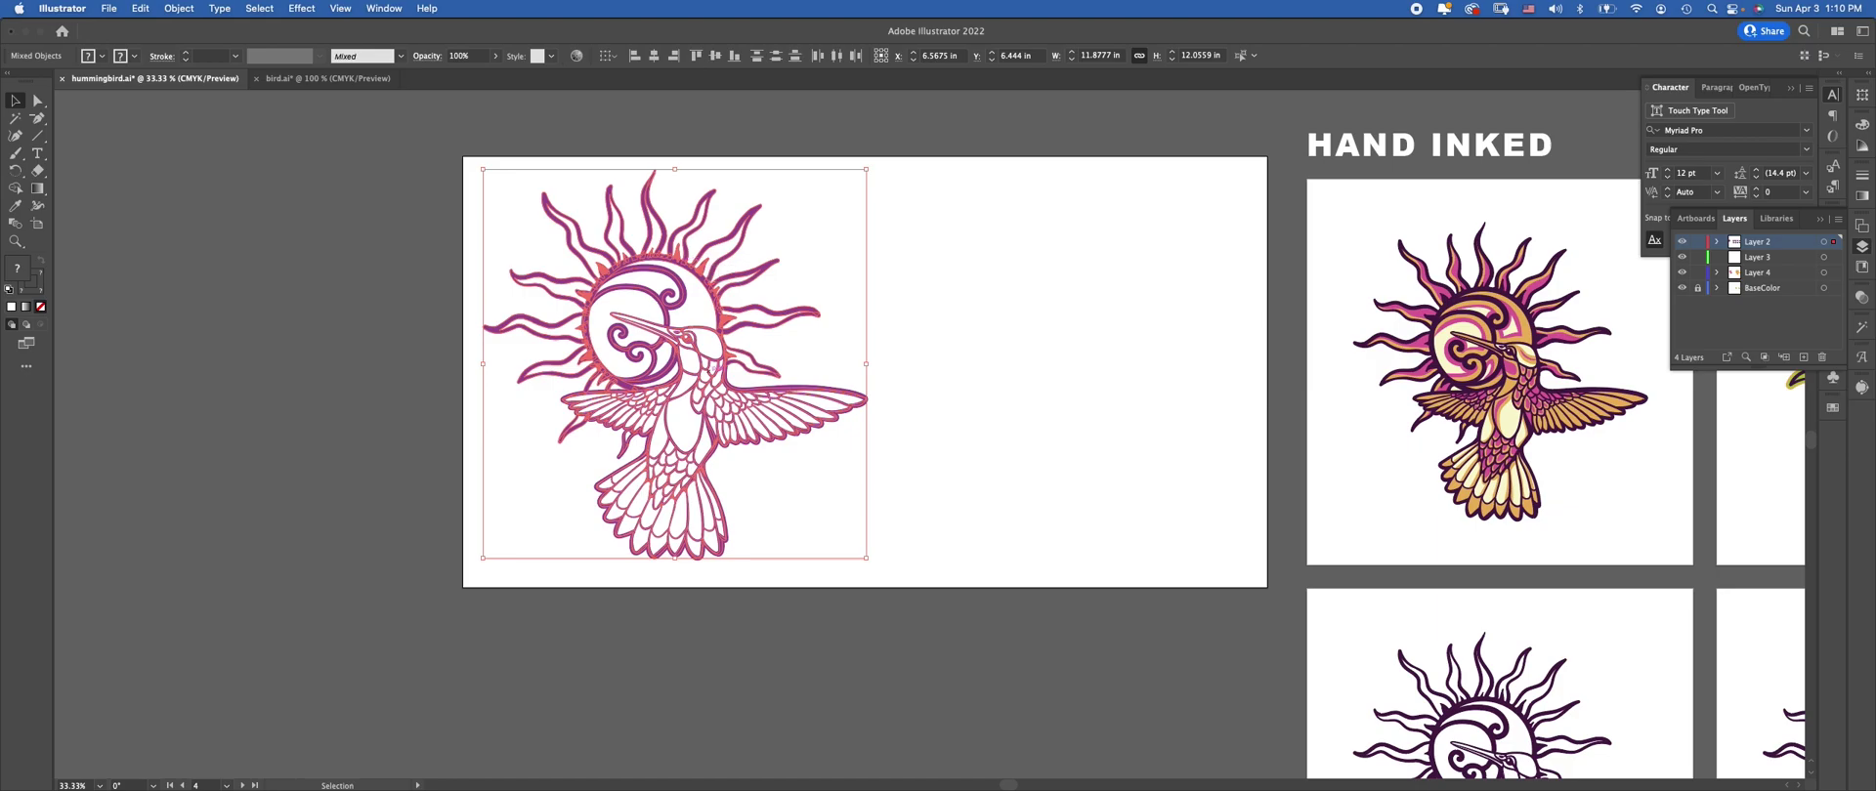
{"action": "left_click", "coordinate": [179, 9]}
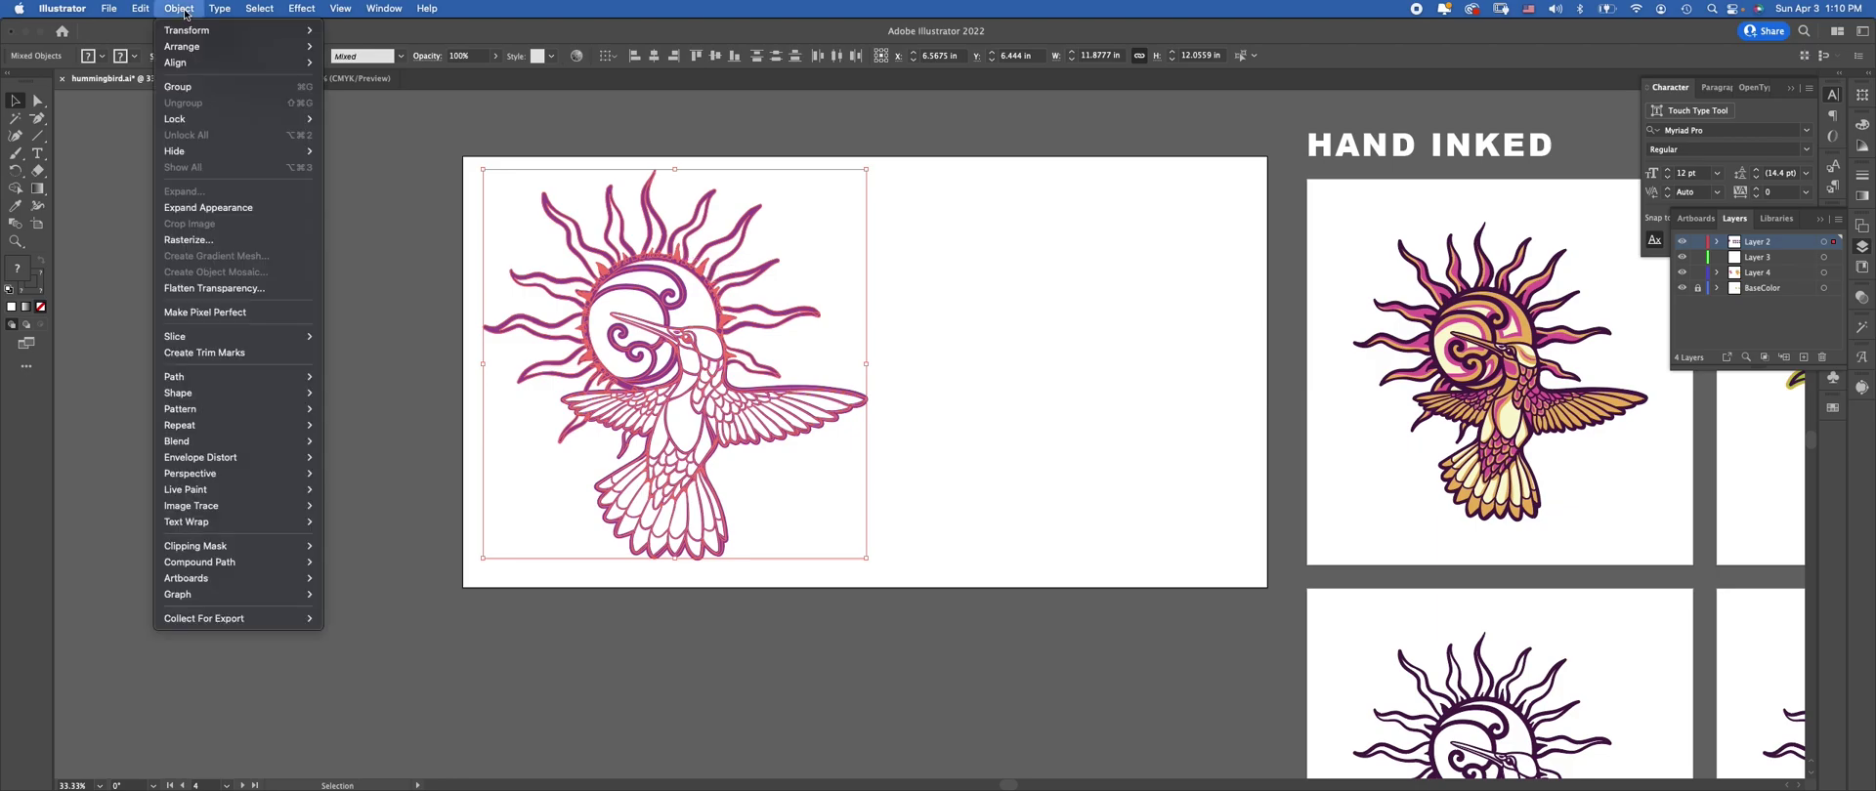
{"action": "mouse_move", "coordinate": [271, 374]}
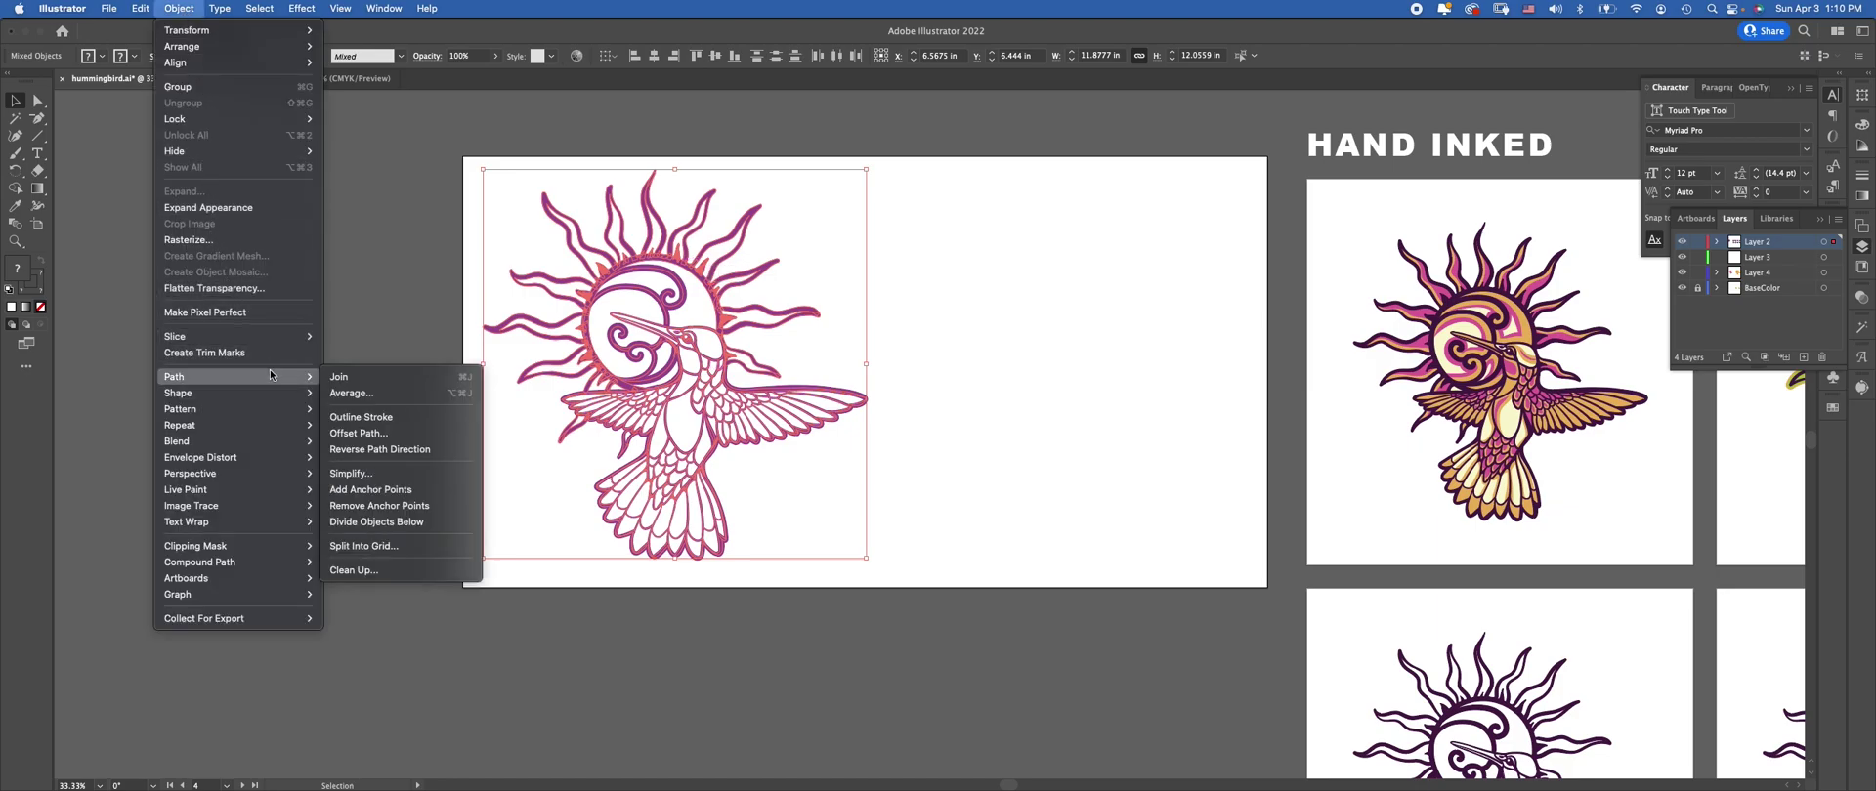
{"action": "left_click", "coordinate": [407, 418]}
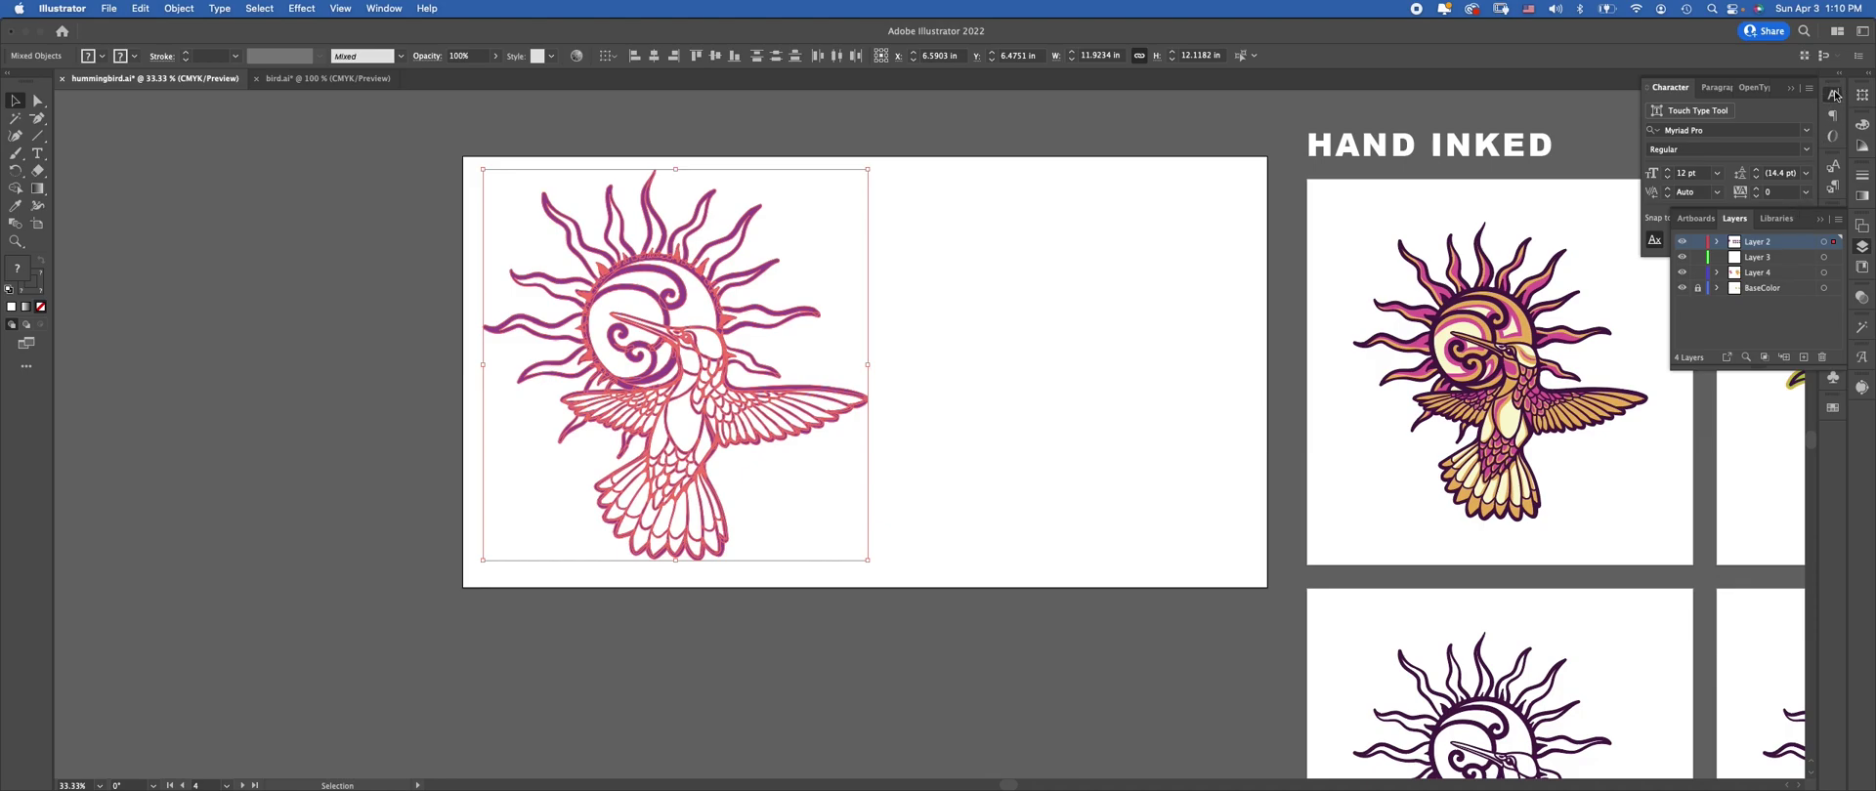
Merge the selected line art into one combined shape with the Pathfinder's Unite mode
{"action": "left_click", "coordinate": [1826, 99]}
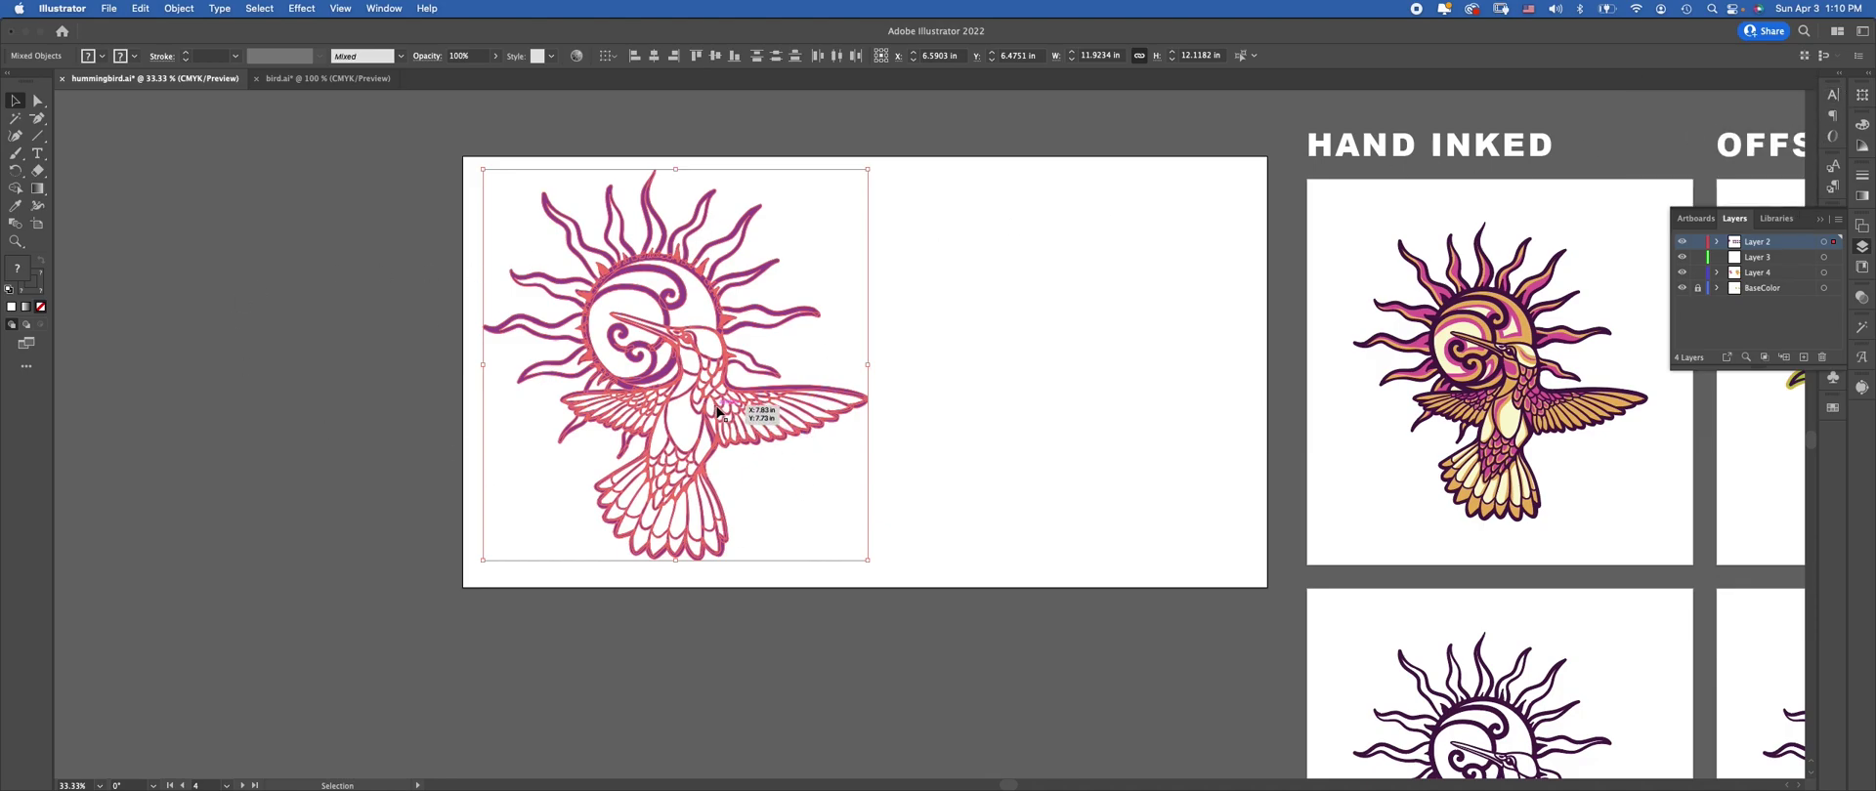
{"action": "left_click", "coordinate": [1823, 220]}
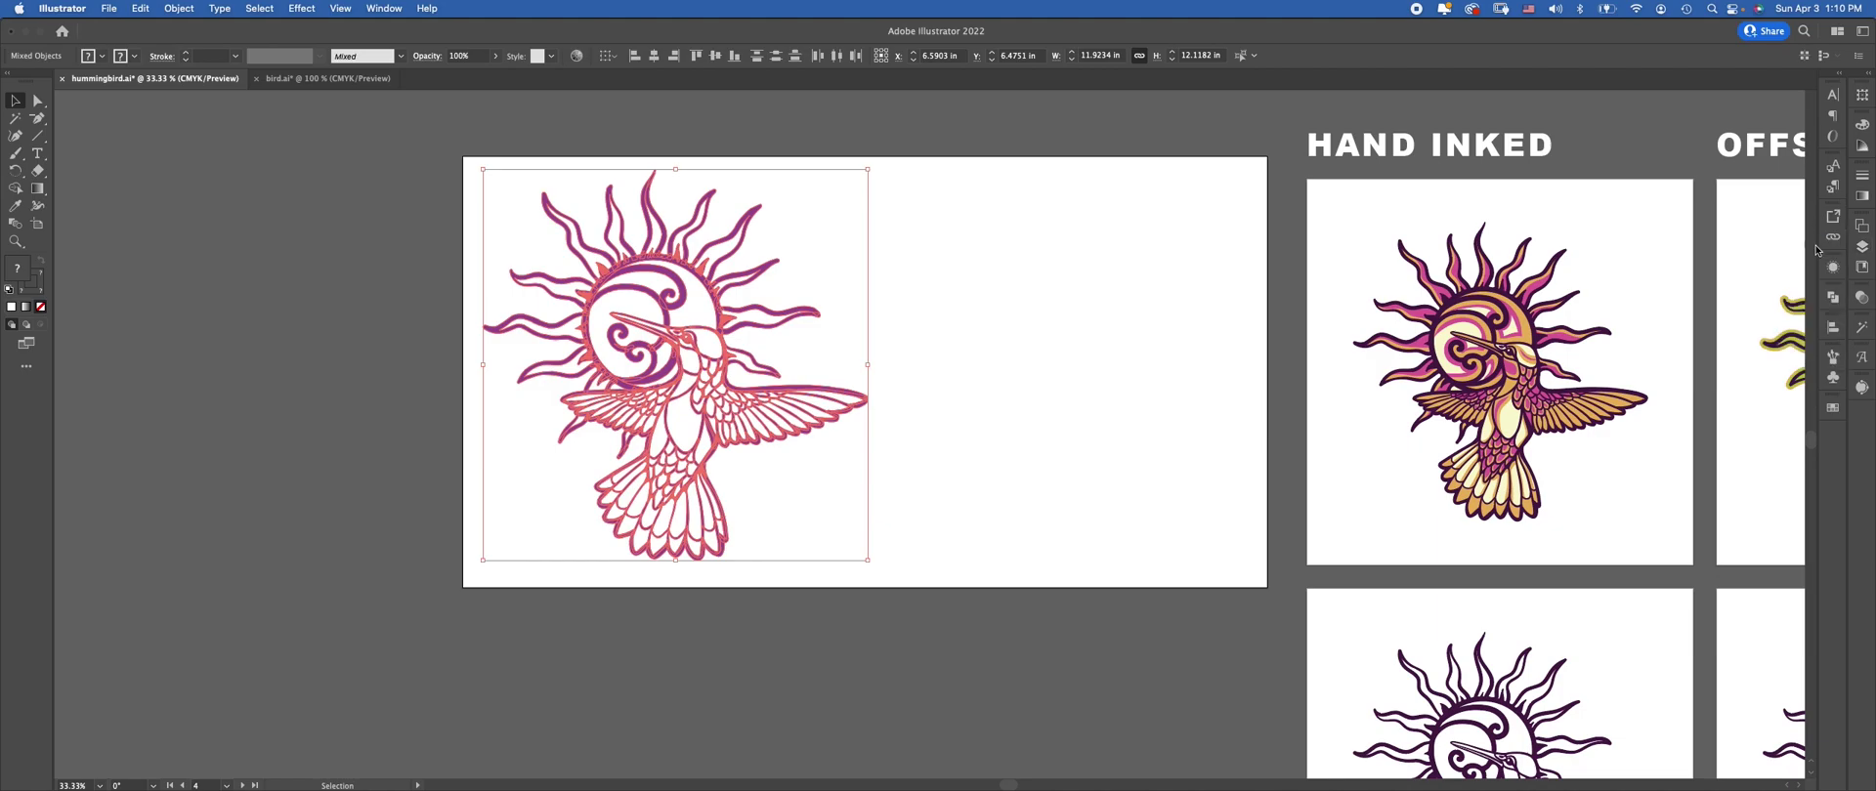
{"action": "left_click", "coordinate": [1833, 298]}
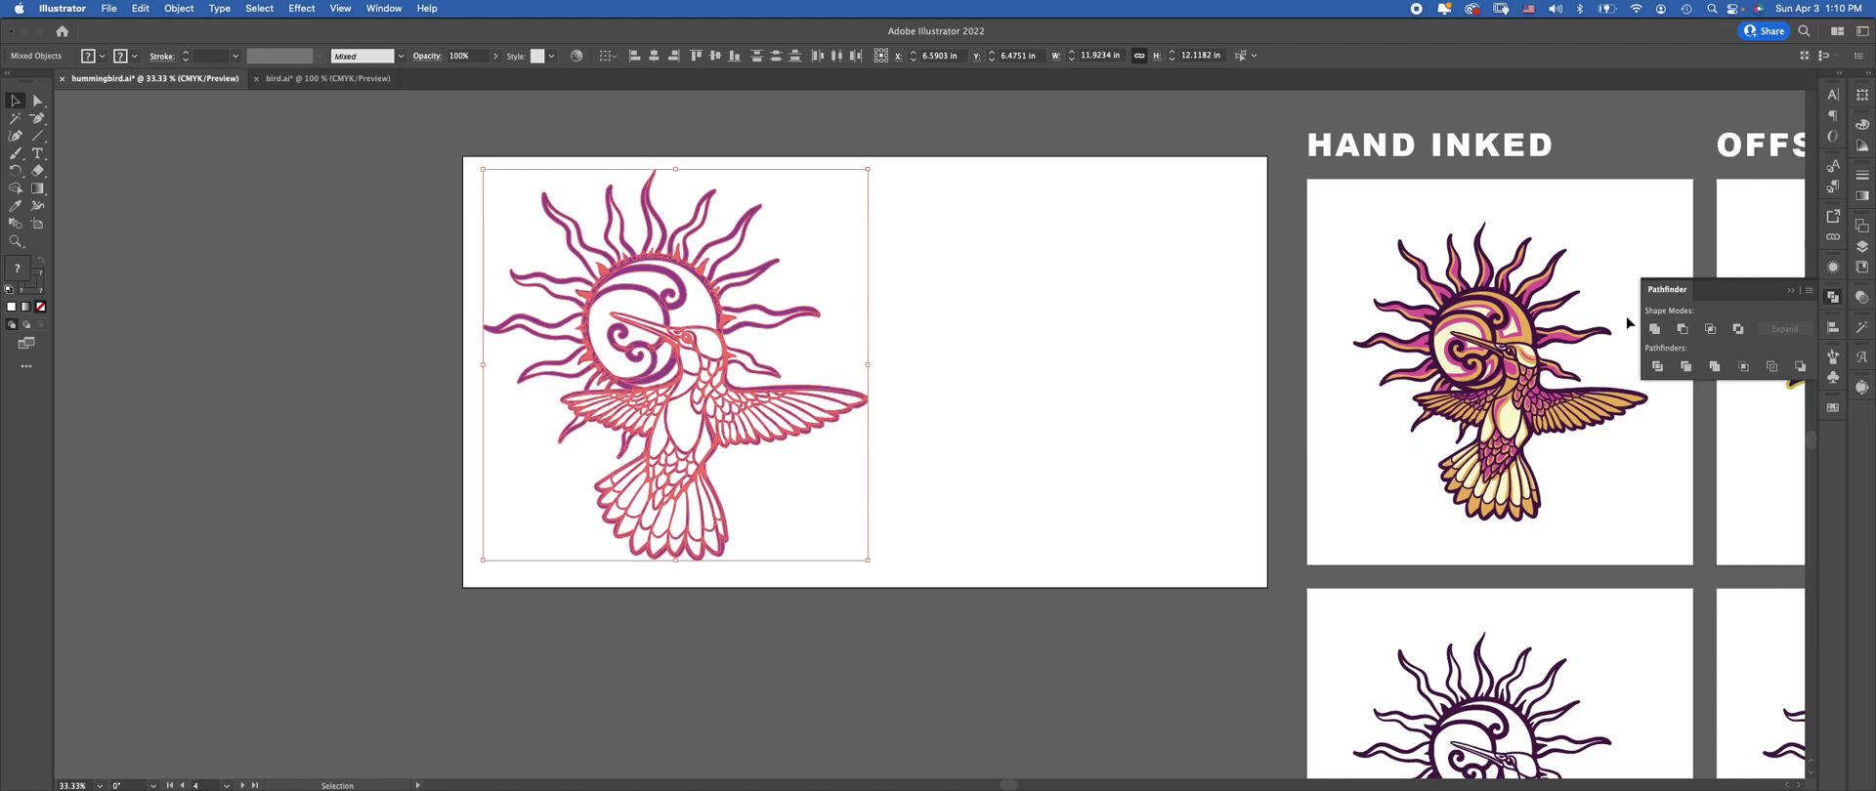
{"action": "left_click", "coordinate": [395, 15]}
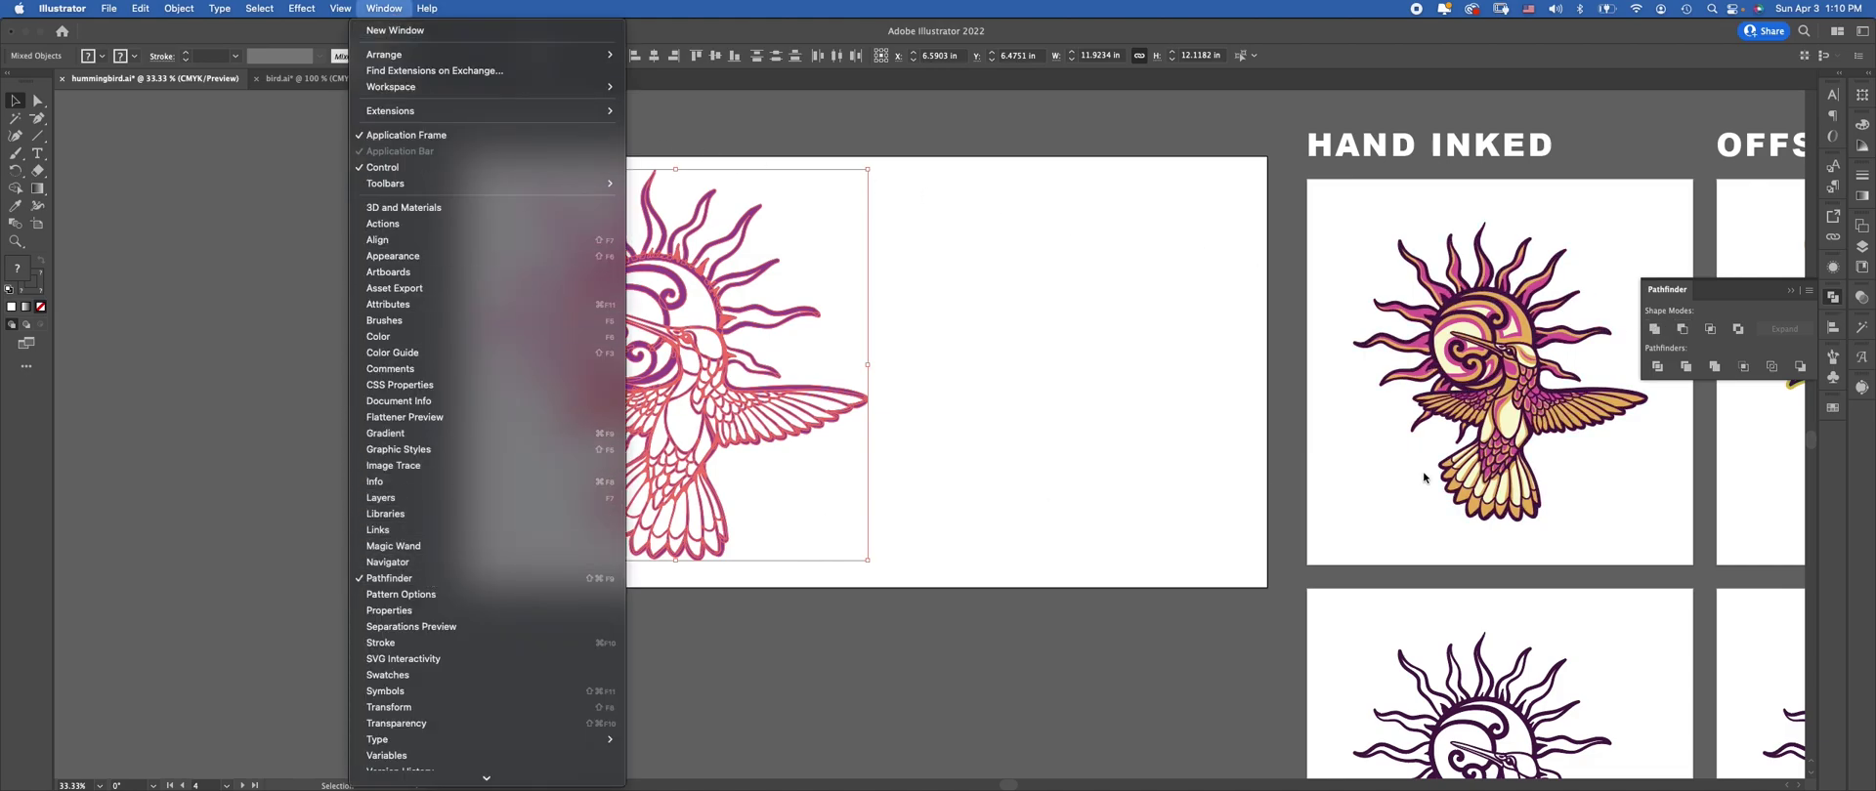
{"action": "left_click", "coordinate": [1655, 334]}
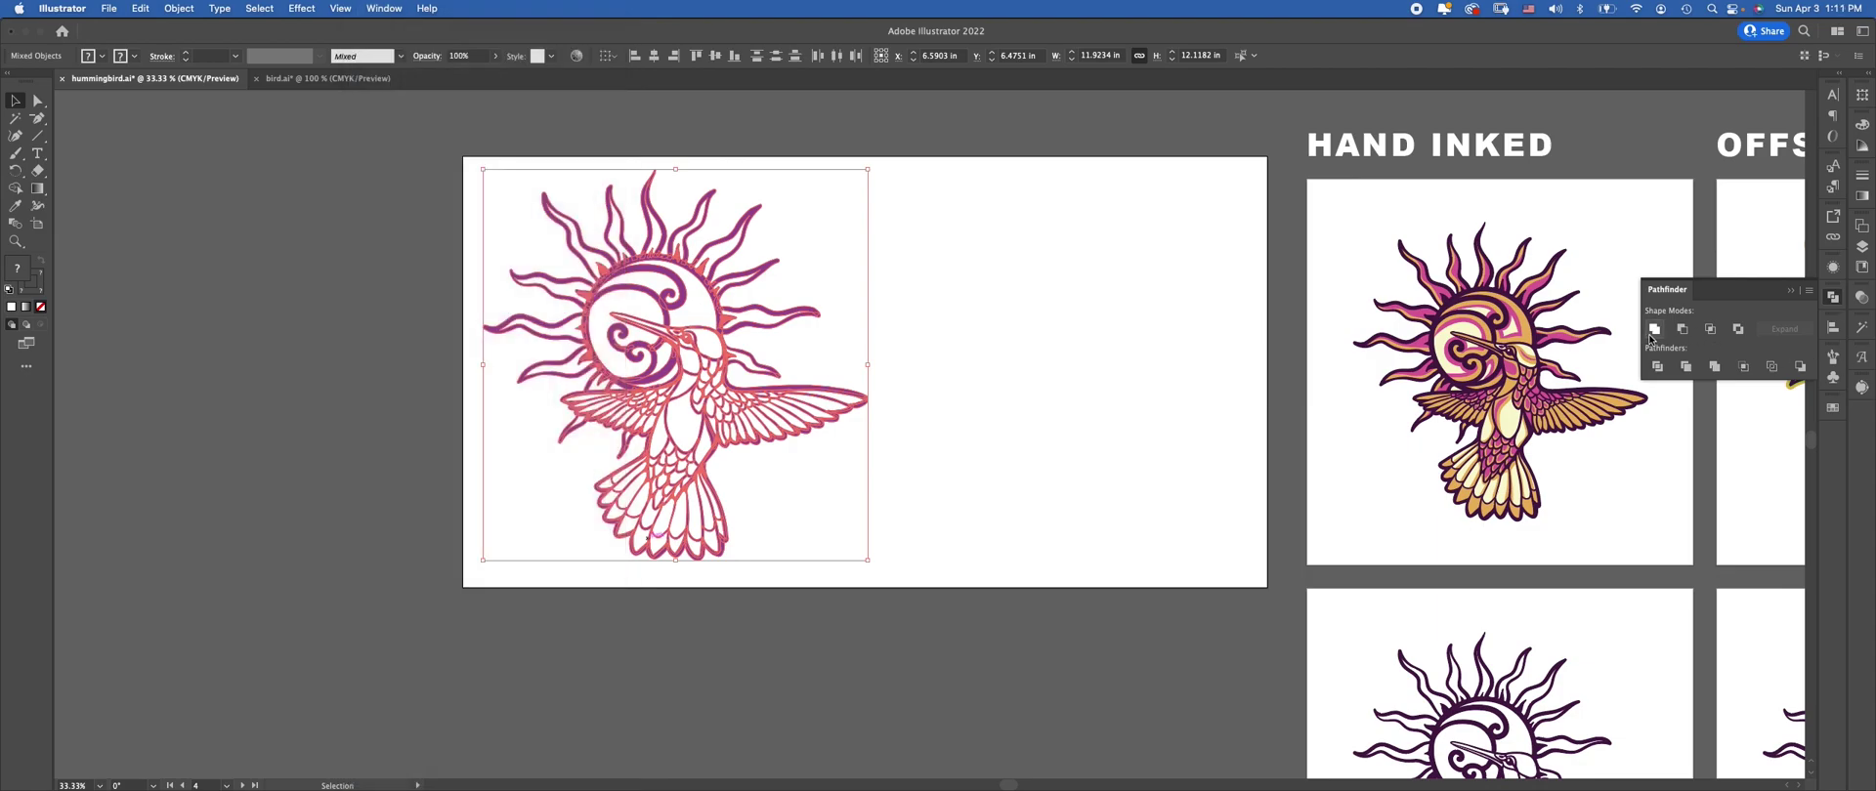
{"action": "left_click", "coordinate": [1655, 334]}
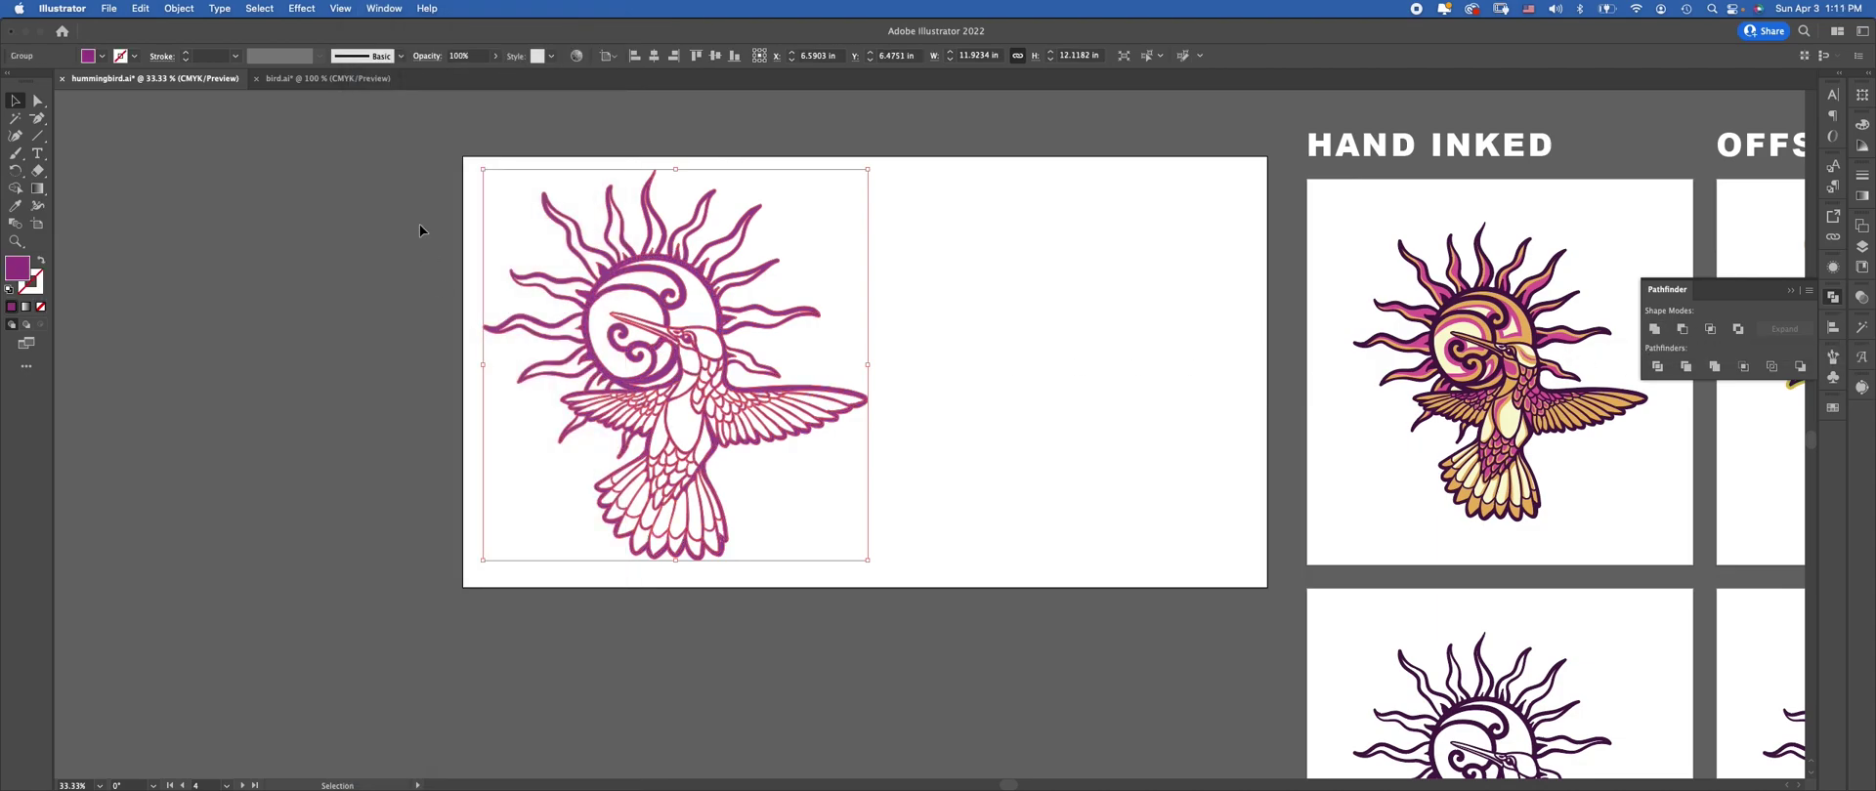
Examine the united shape's anchor points and edges with Direct Selection around the sun rays, beak and swirls
{"action": "key", "text": "super+1"}
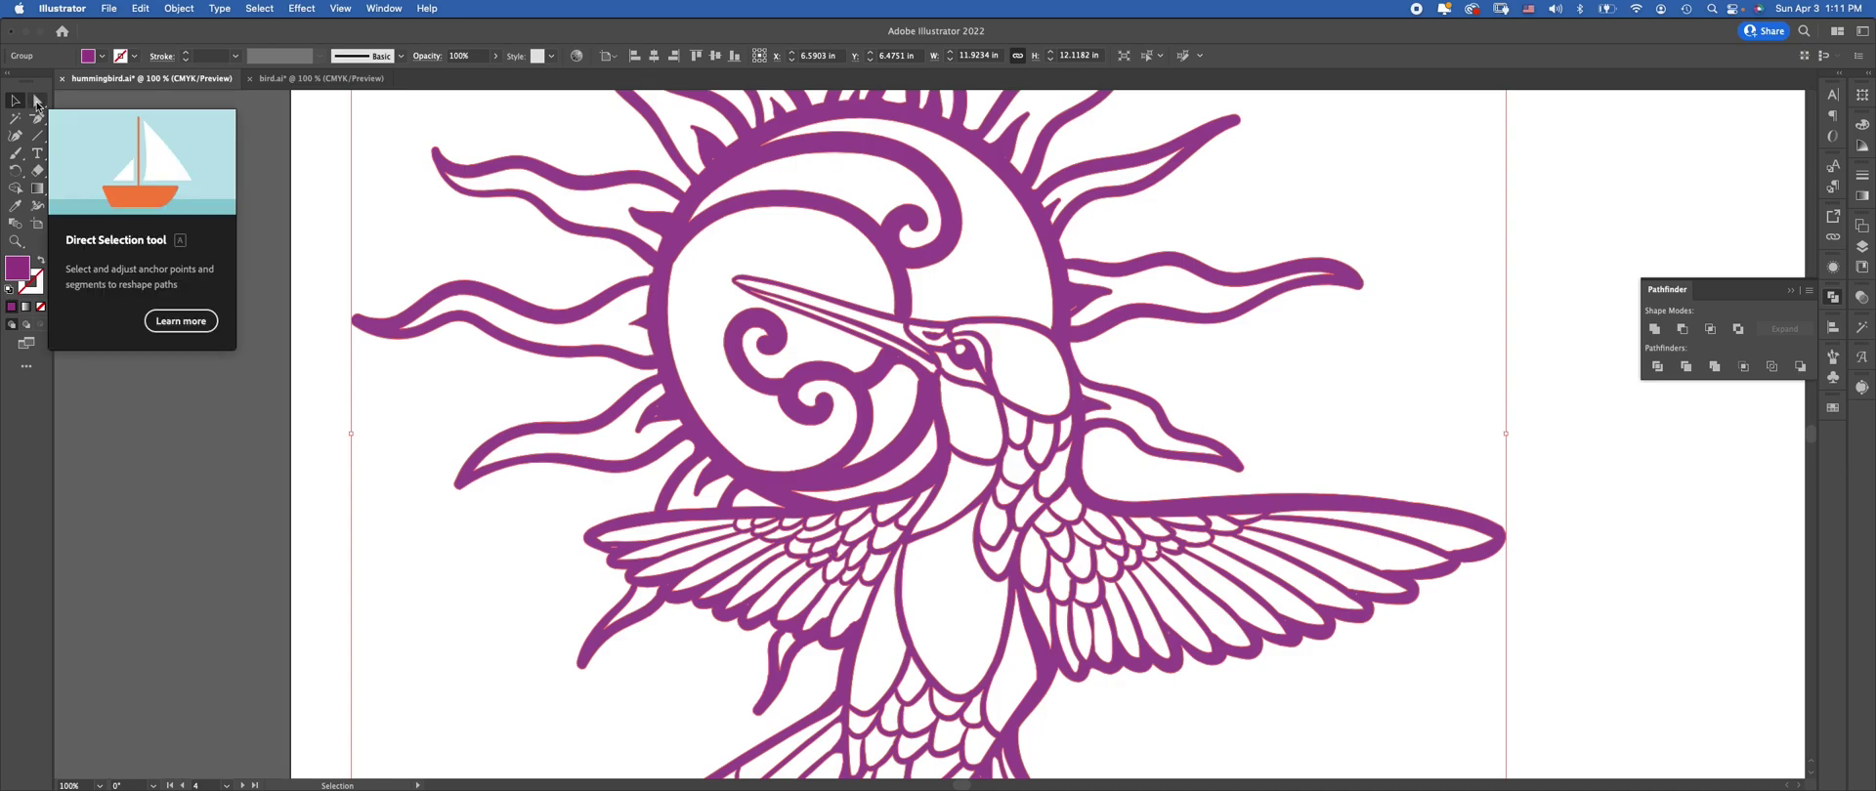
{"action": "left_click", "coordinate": [36, 101]}
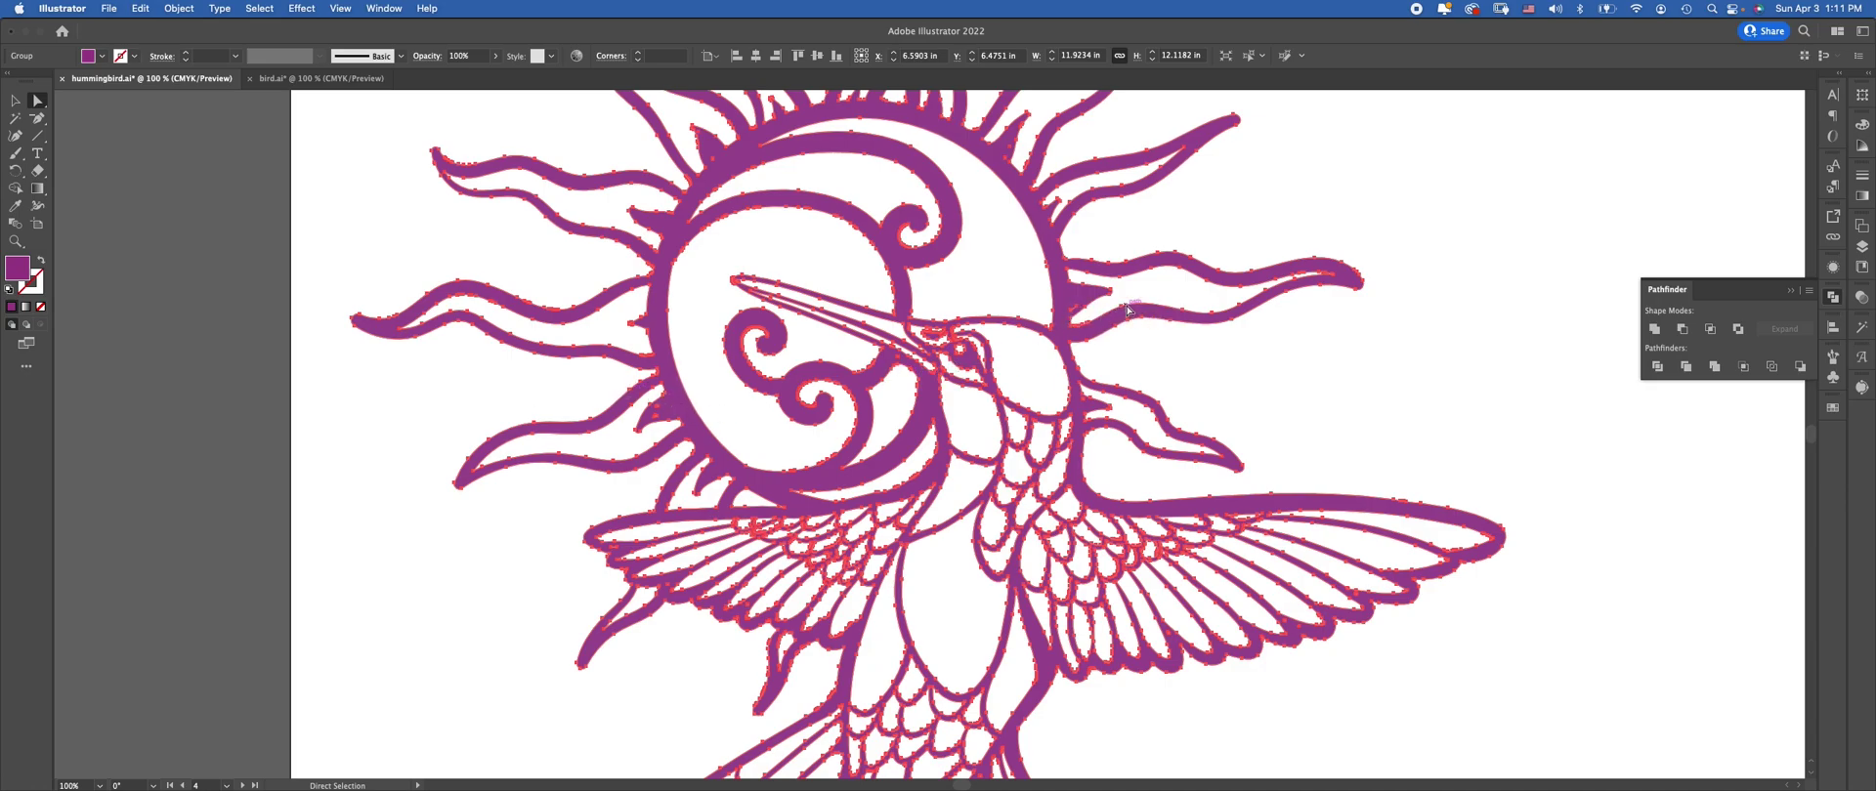
{"action": "left_click", "coordinate": [1128, 348]}
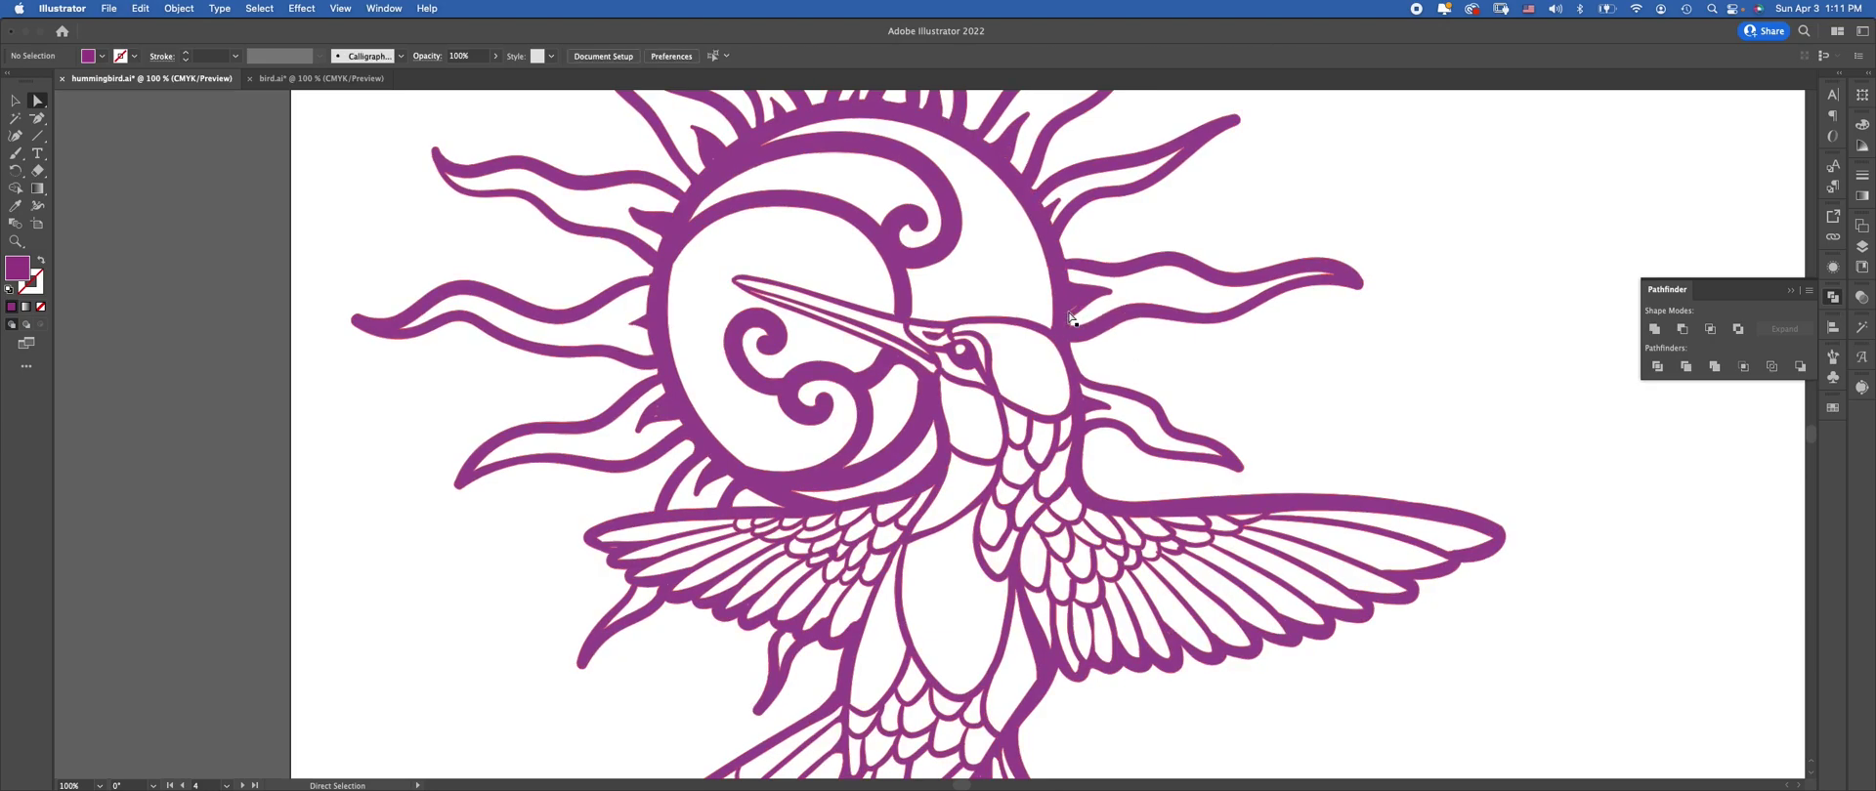
{"action": "left_click", "coordinate": [1070, 314]}
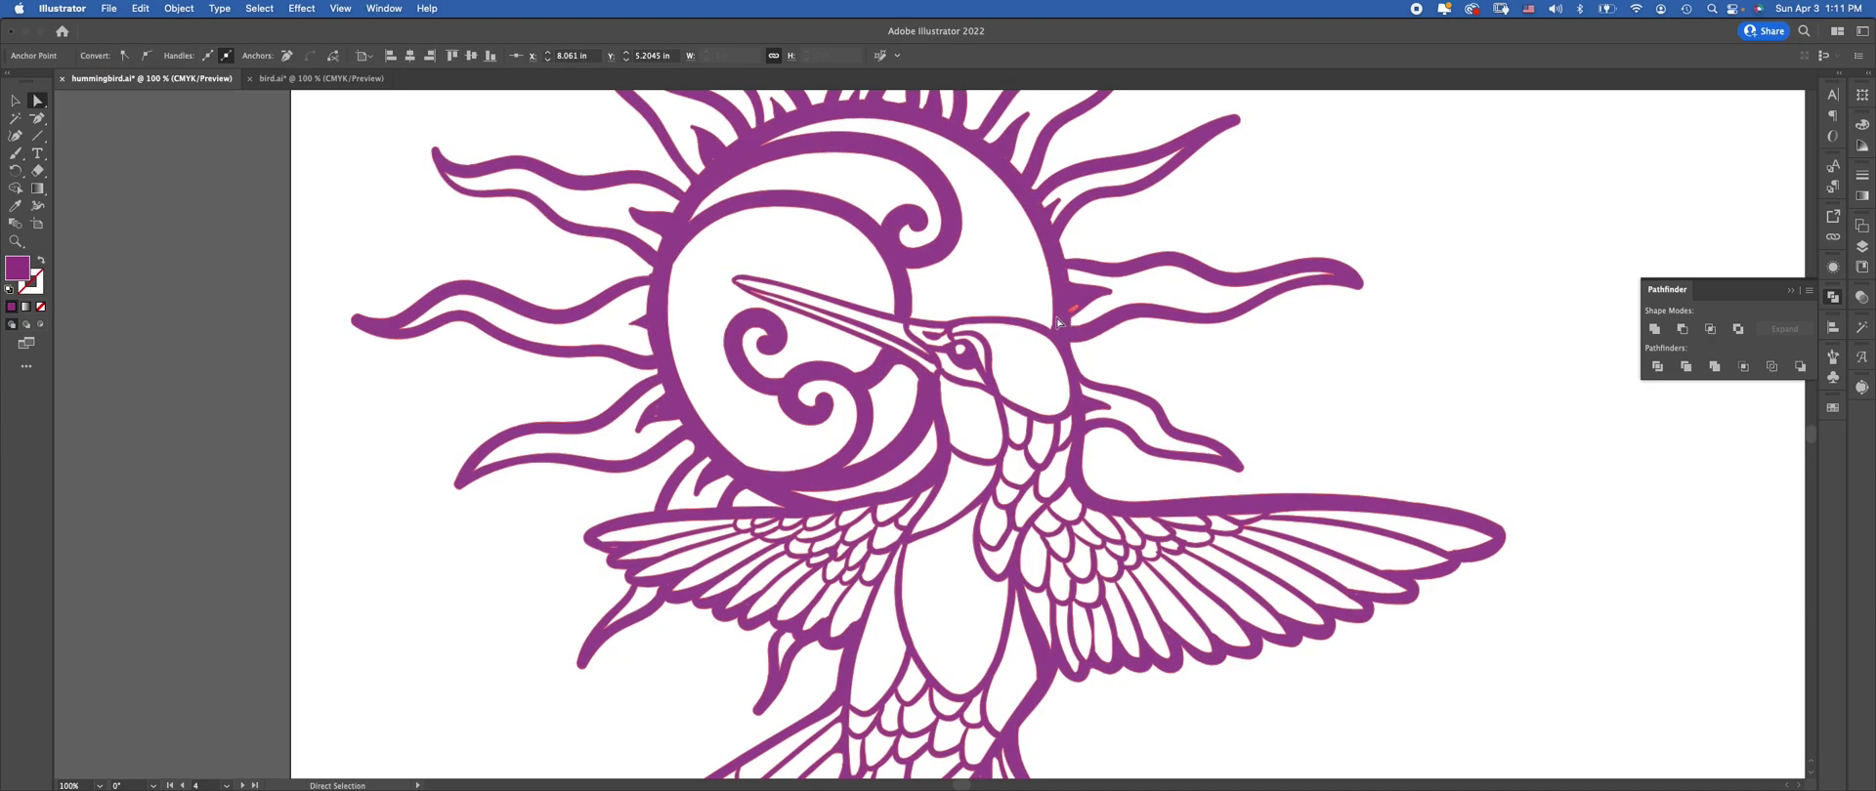
{"action": "left_click", "coordinate": [1096, 315]}
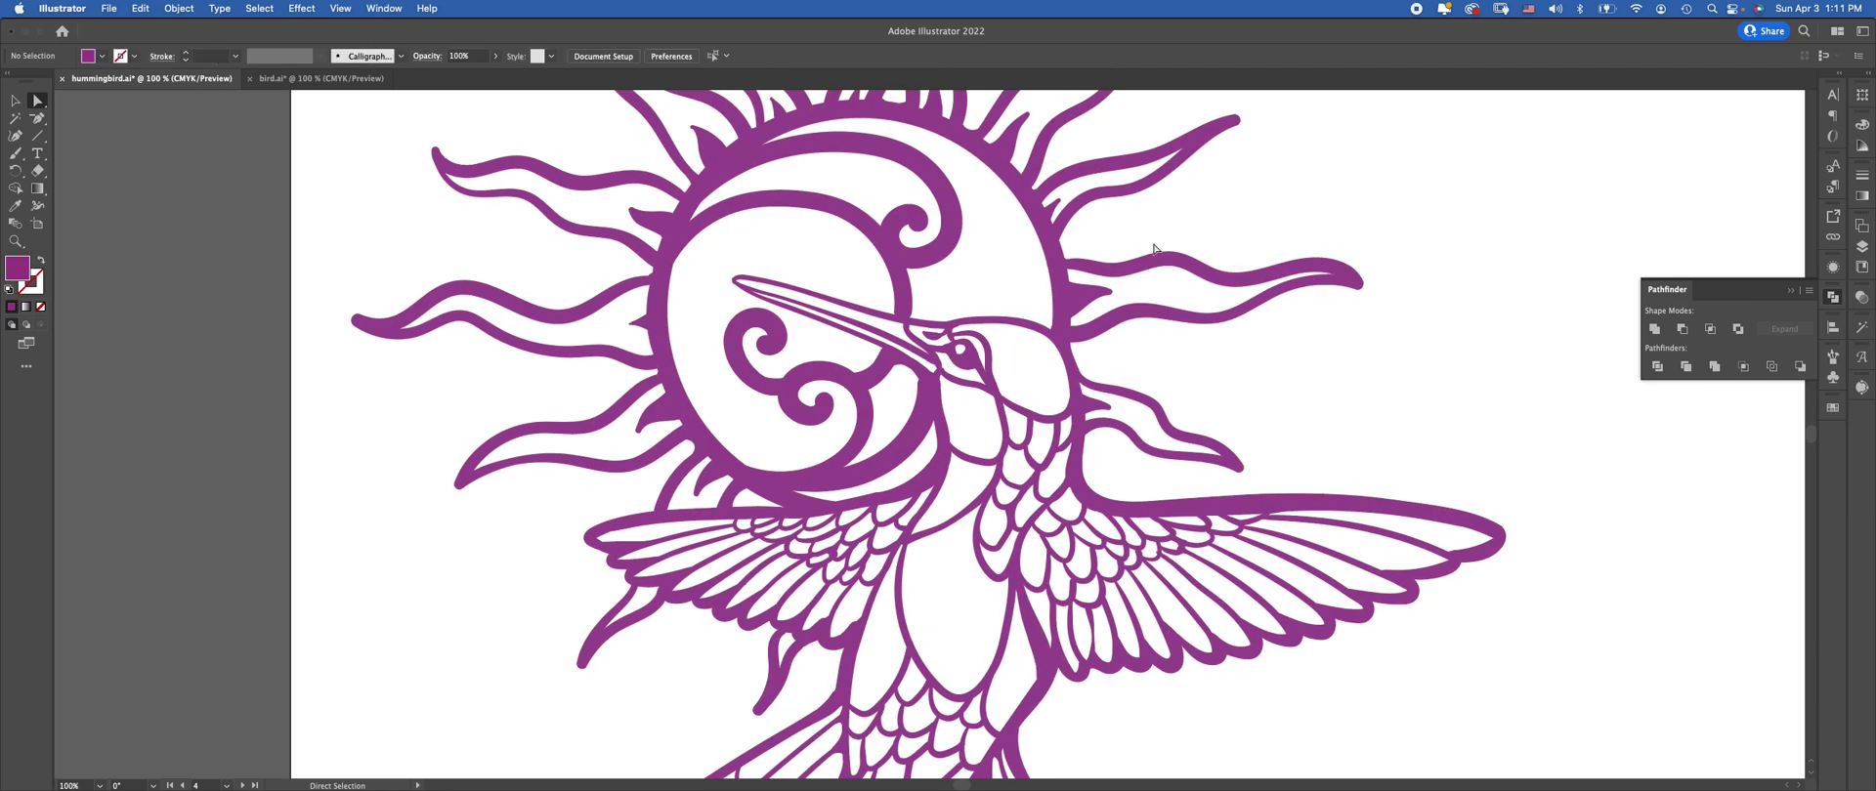
{"action": "key", "text": "super+equal"}
{"action": "key", "text": "super+equal"}
{"action": "key", "text": "super+equal"}
{"action": "scroll", "coordinate": [1152, 248], "scroll_direction": "up", "scroll_amount": 2}
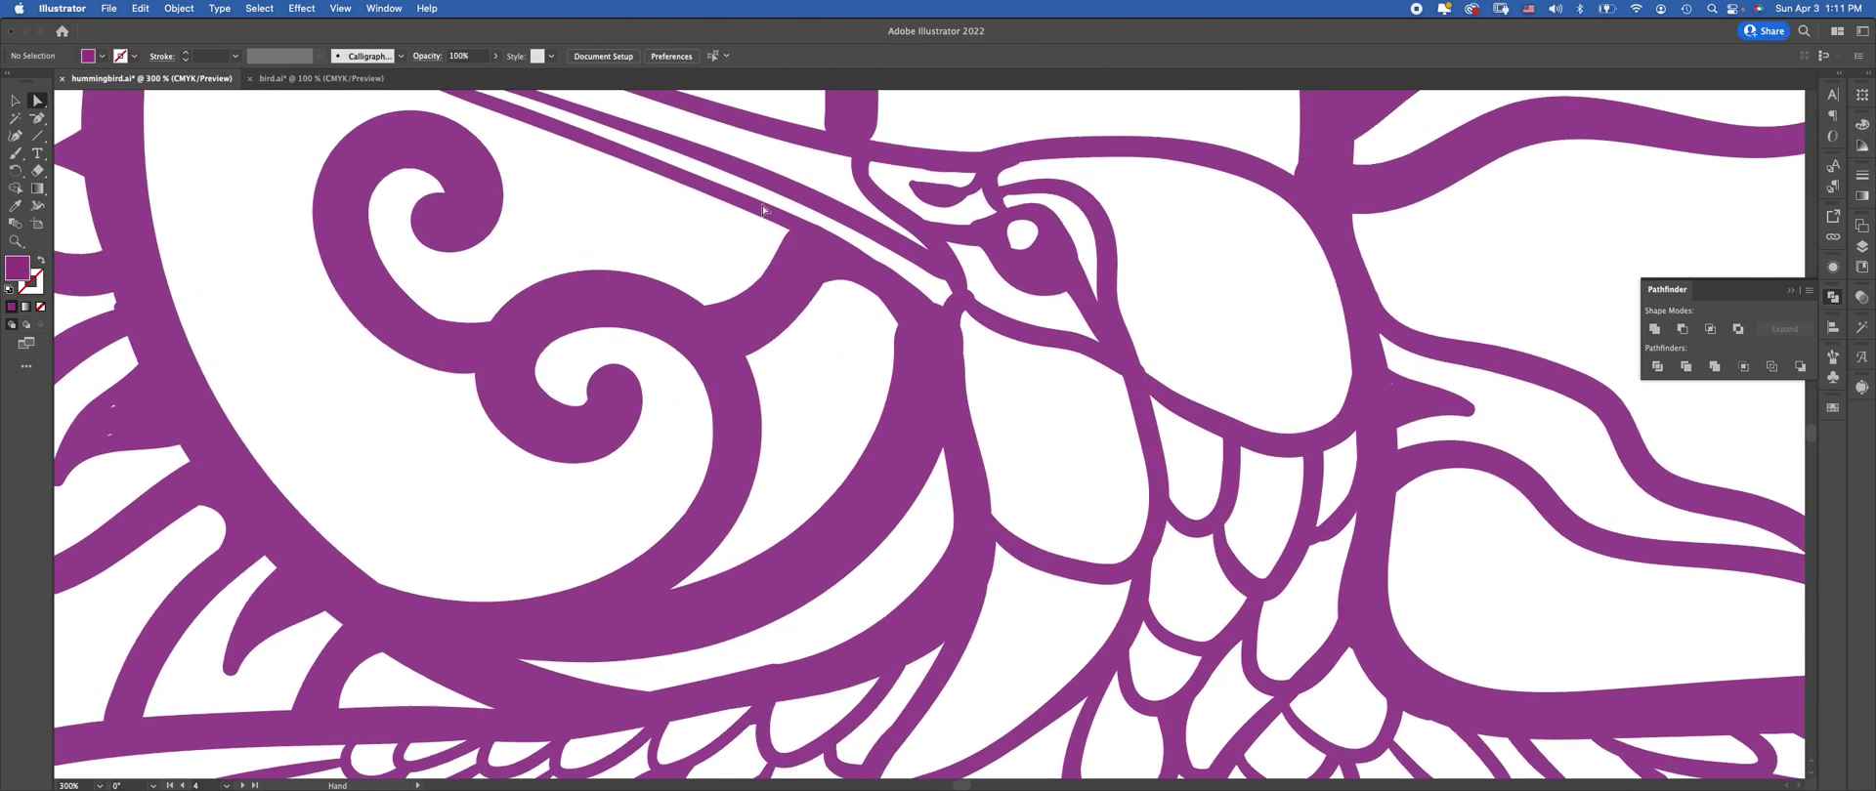
{"action": "left_click", "coordinate": [830, 204]}
{"action": "left_click", "coordinate": [833, 286]}
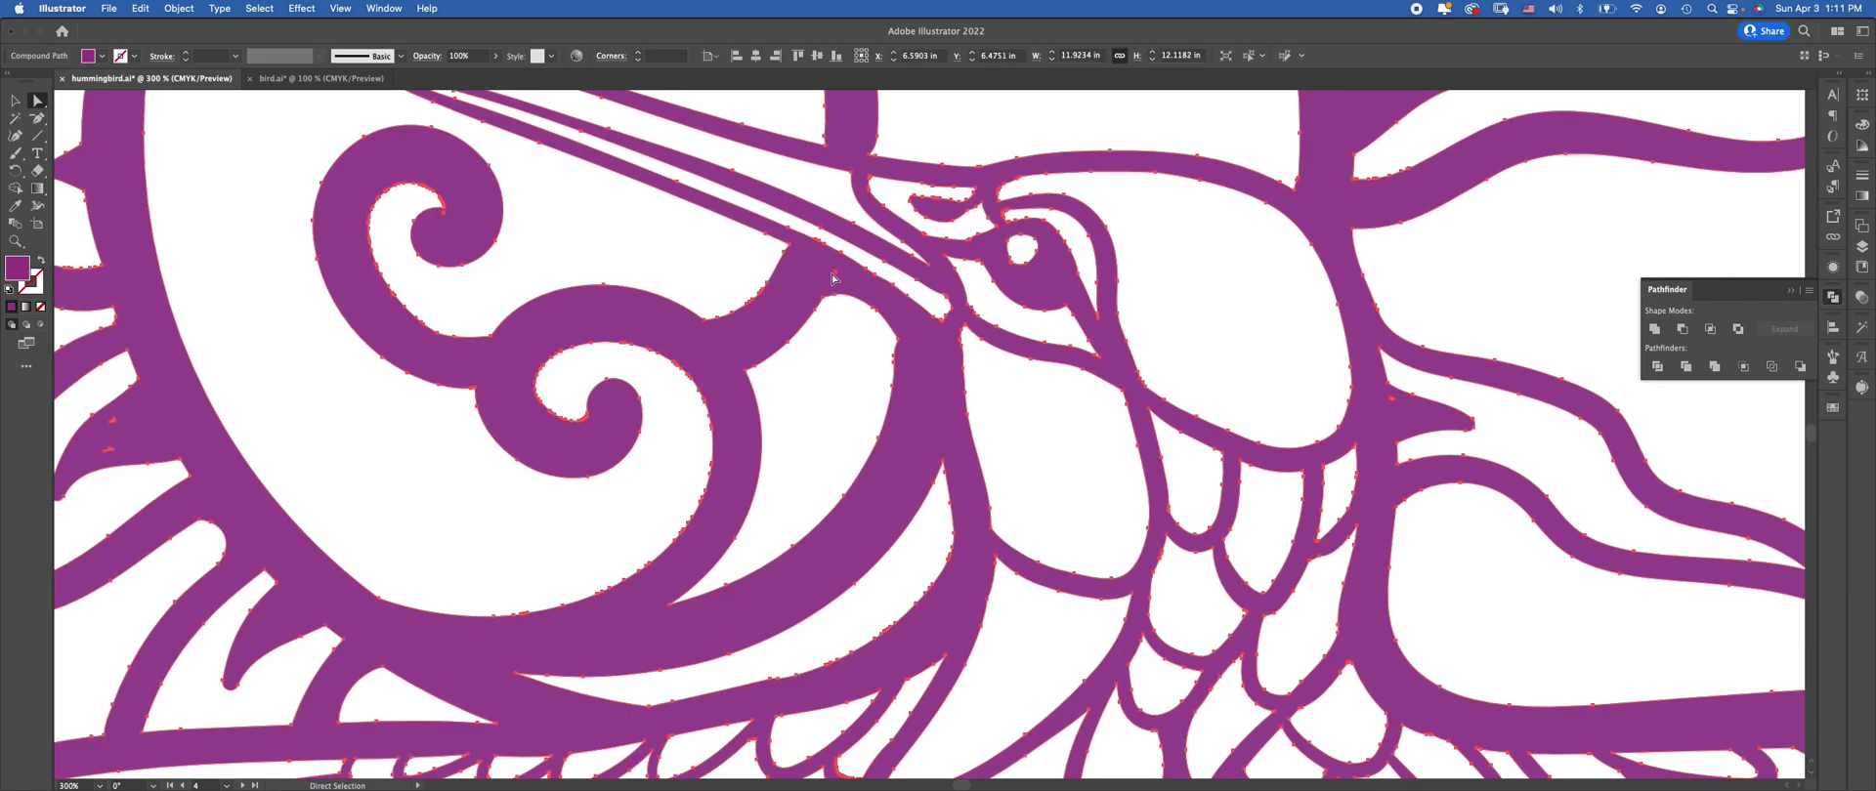
{"action": "left_click", "coordinate": [816, 344]}
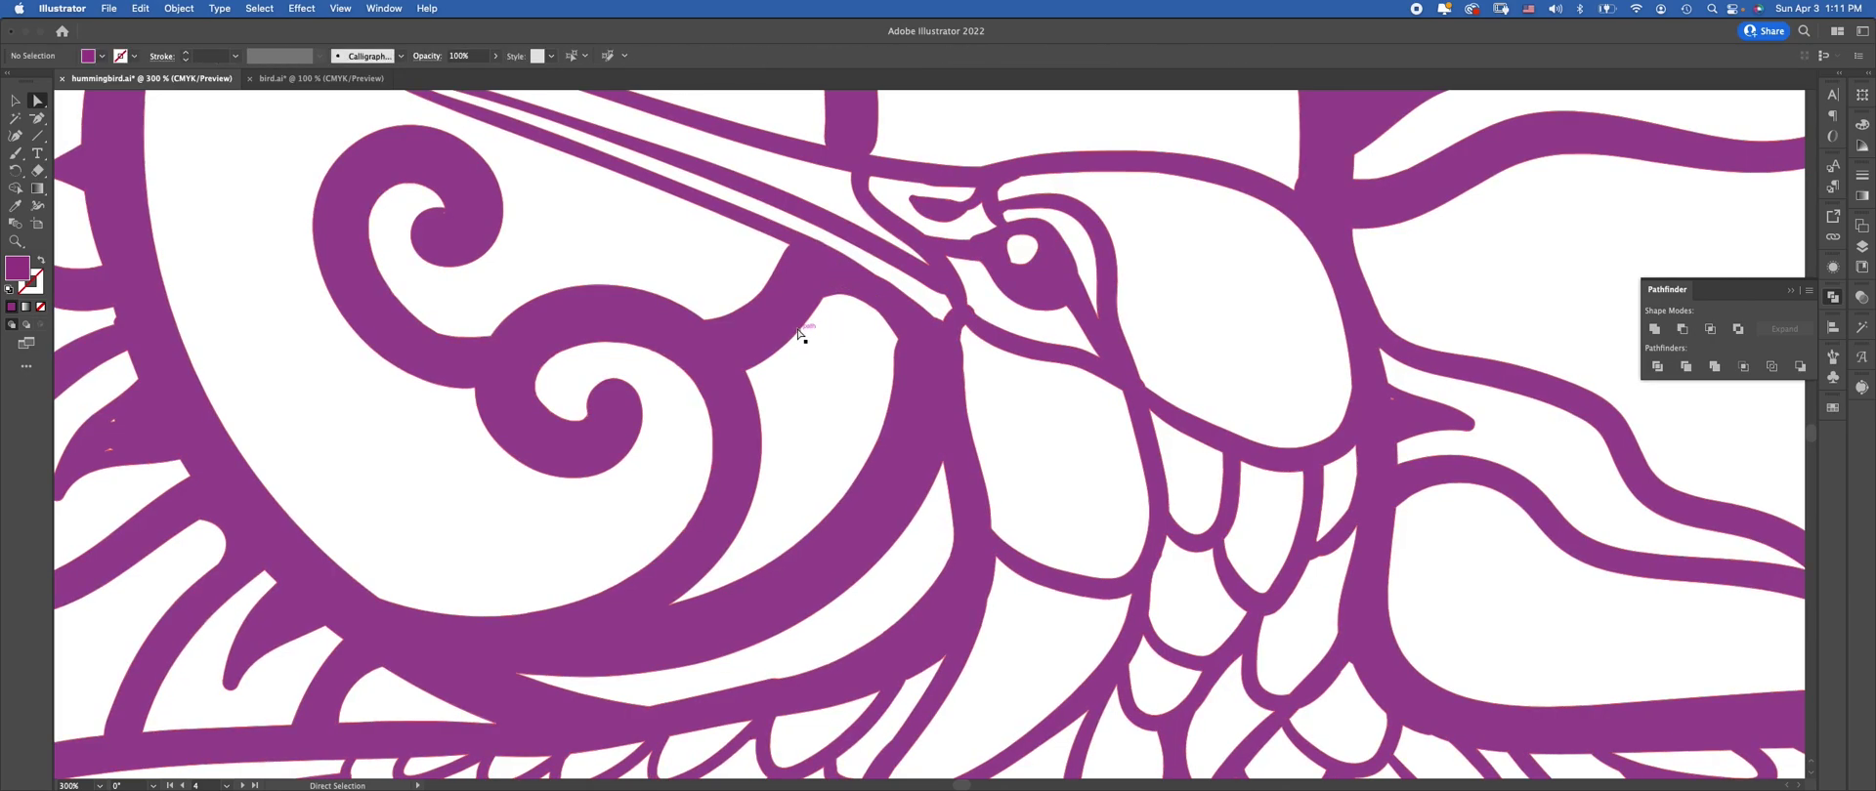
Delete the stray leftover fragments inside the short curved sun ray at the sun's lower-left edge with Direct Selection
{"action": "scroll", "coordinate": [439, 430], "scroll_direction": "left", "scroll_amount": 5}
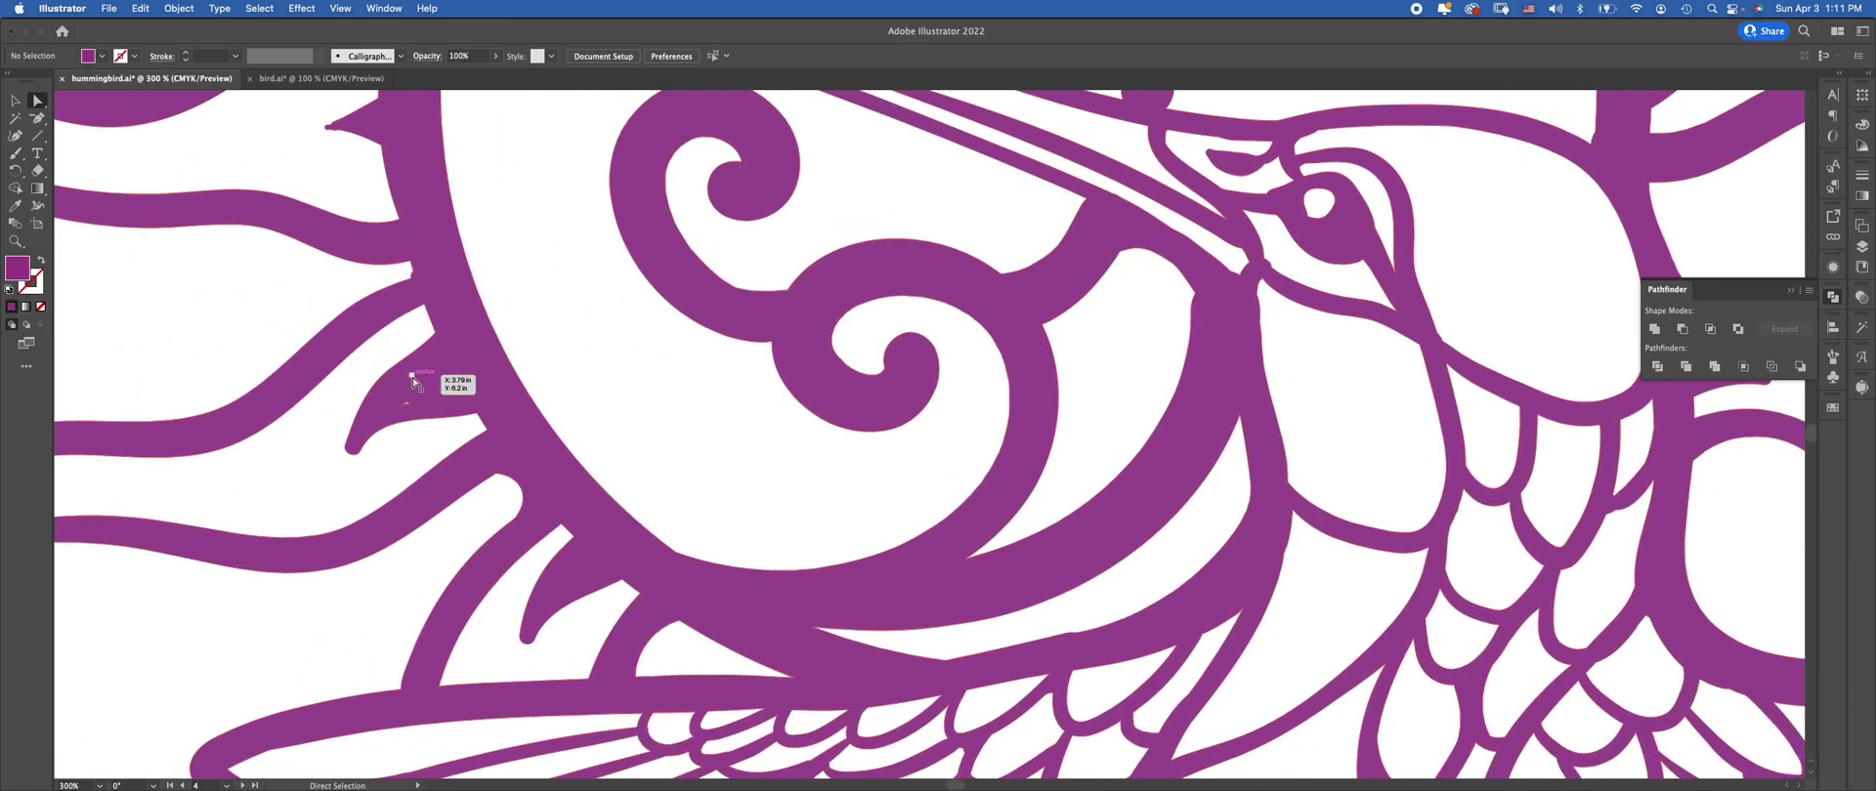
{"action": "left_click", "coordinate": [411, 381]}
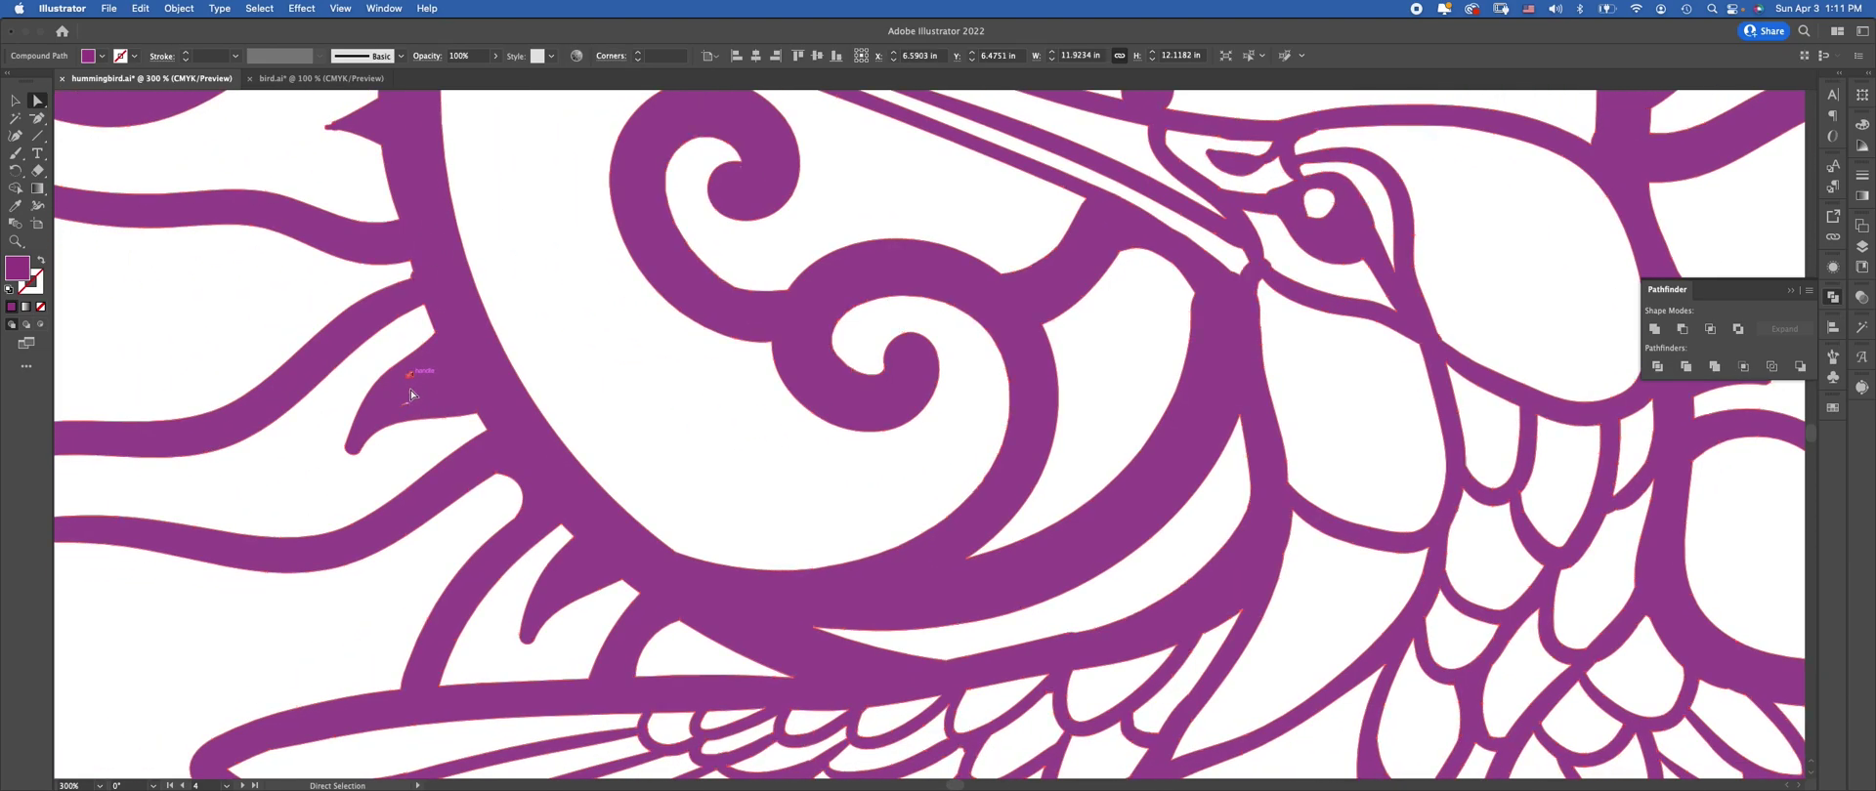
{"action": "left_click", "coordinate": [410, 389]}
{"action": "left_click", "coordinate": [430, 451]}
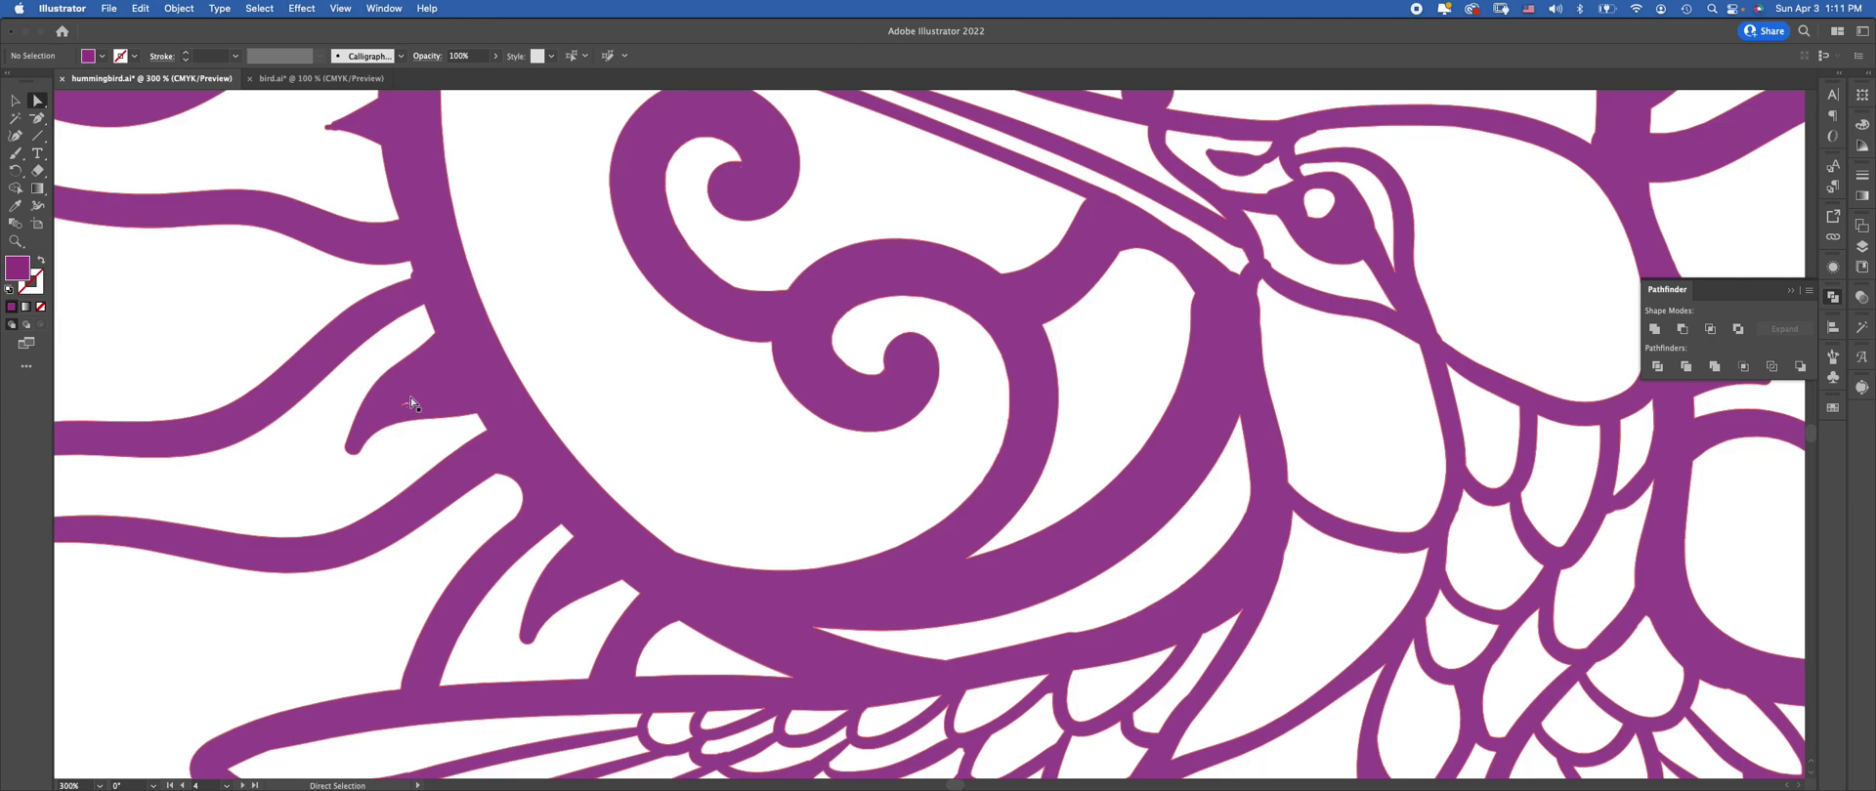
{"action": "left_click", "coordinate": [415, 414]}
{"action": "left_click", "coordinate": [420, 444]}
{"action": "left_click", "coordinate": [409, 404]}
{"action": "key", "text": "Delete"}
{"action": "left_click", "coordinate": [427, 441]}
Delete the stray points found along the feather edges of the hummingbird's right wing
{"action": "left_click_drag", "start_coordinate": [733, 431], "coordinate": [439, 189]}
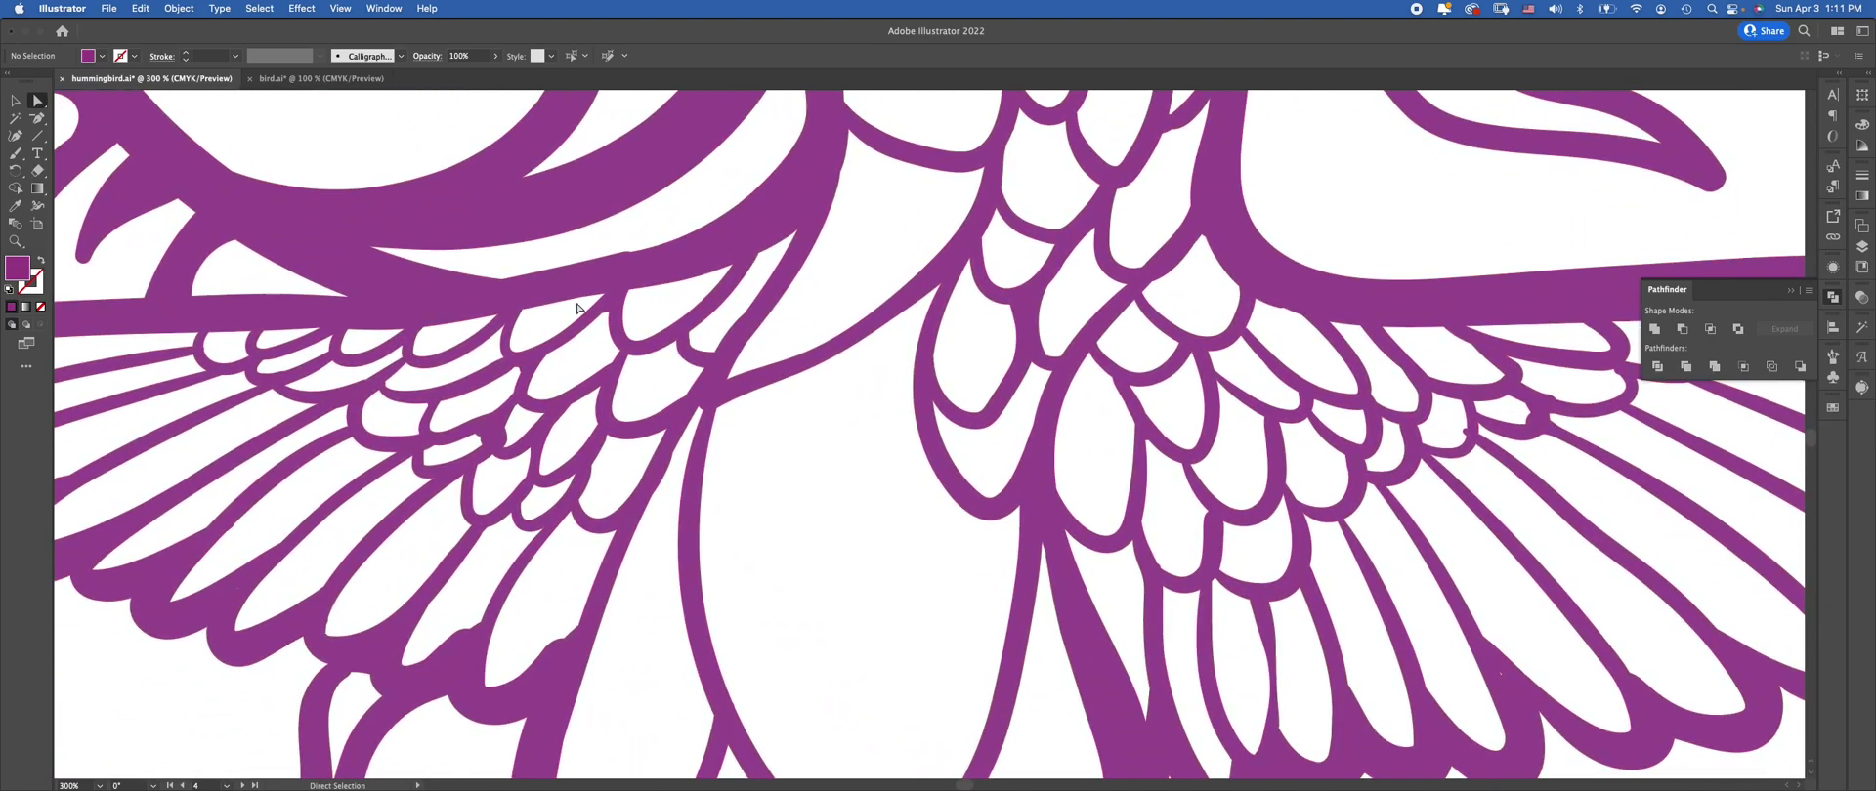
{"action": "left_click", "coordinate": [168, 299]}
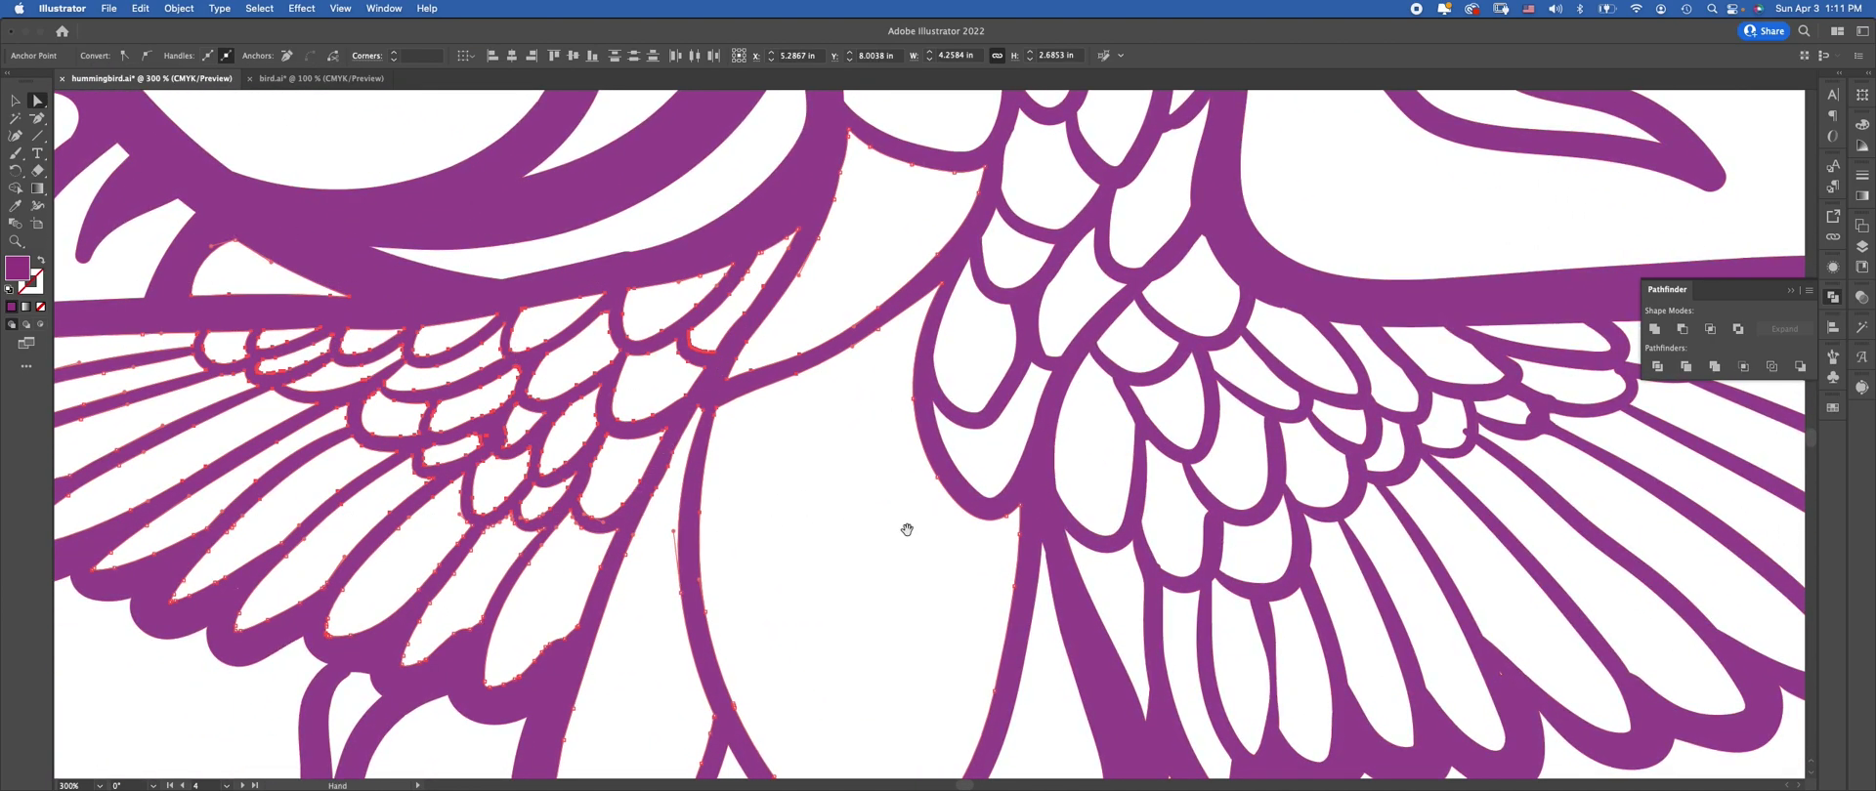
{"action": "left_click", "coordinate": [239, 588]}
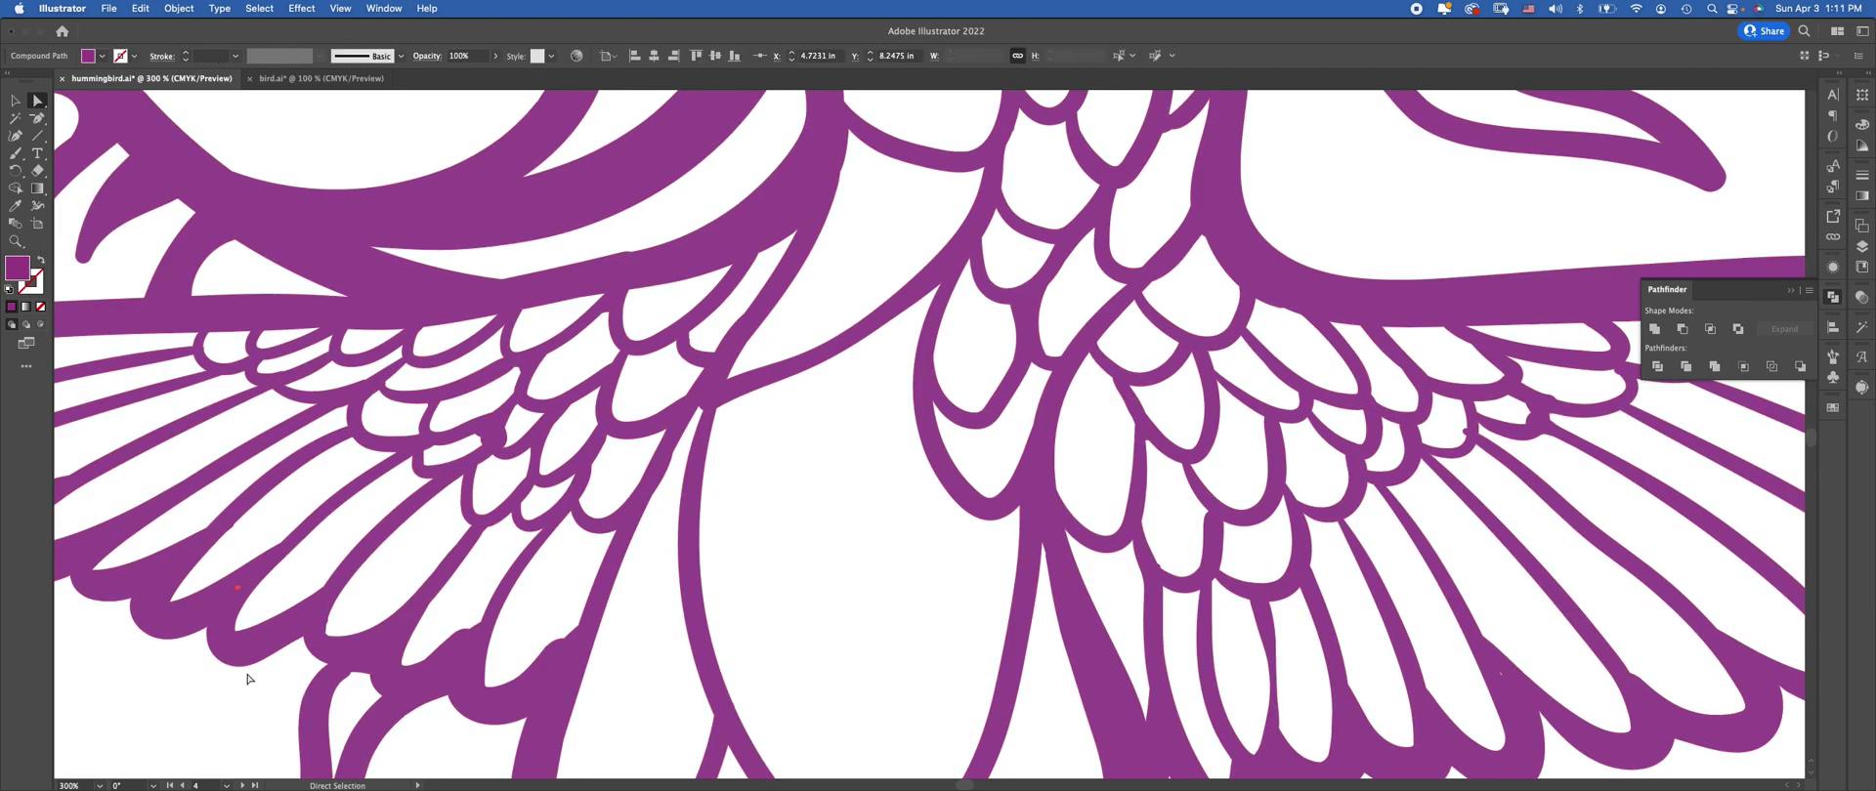
{"action": "left_click_drag", "start_coordinate": [1109, 503], "coordinate": [700, 265]}
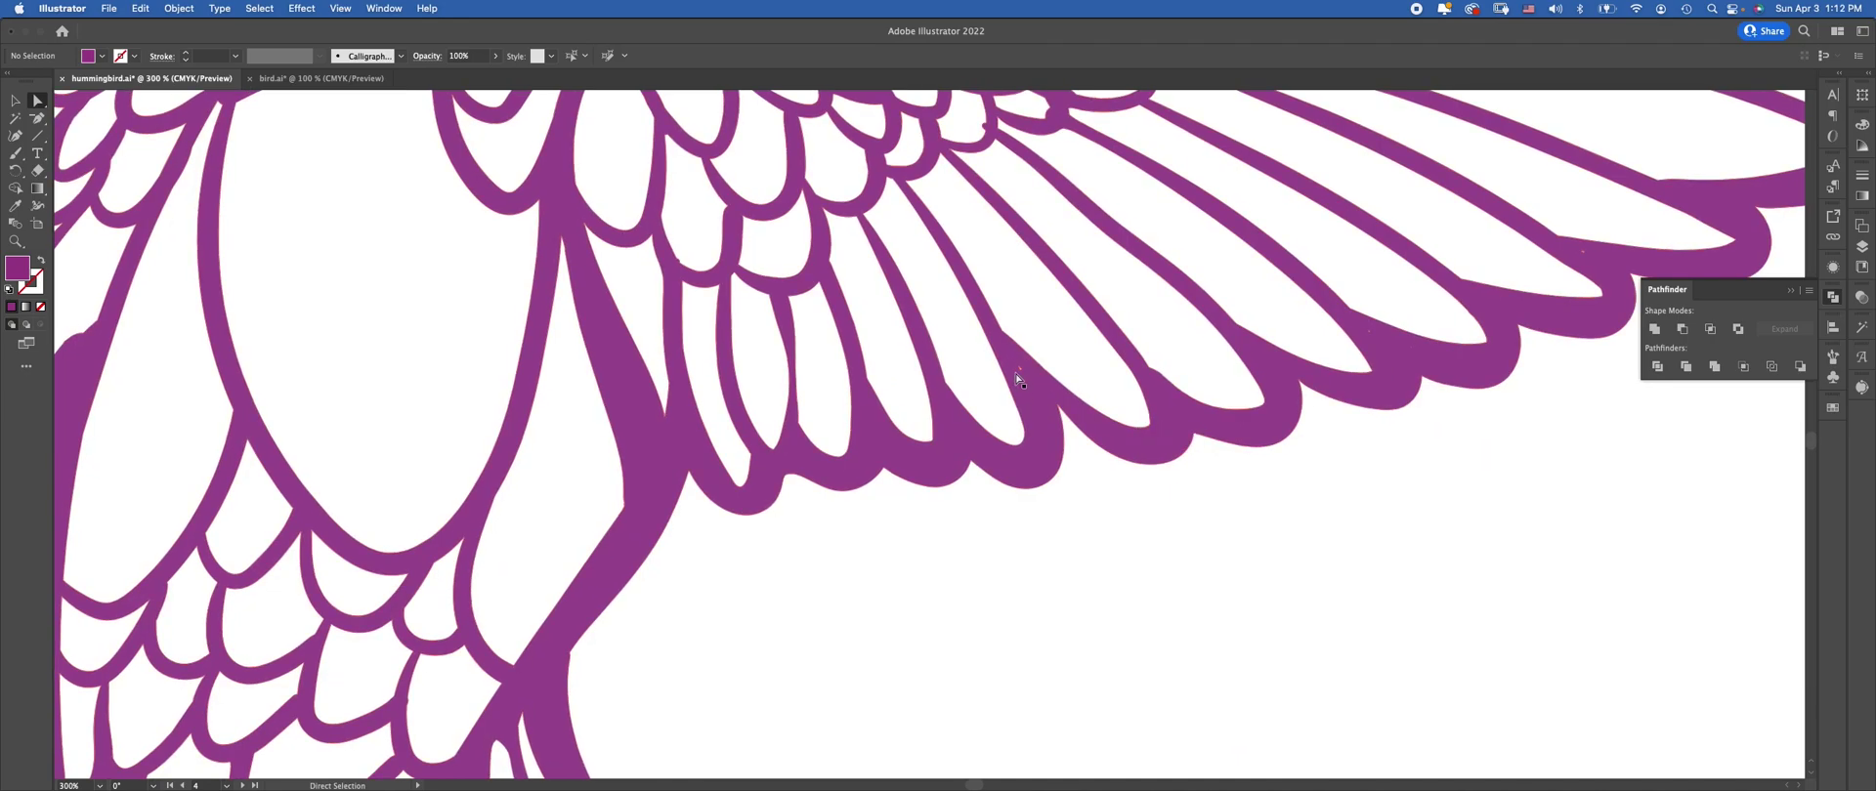
{"action": "left_click", "coordinate": [1013, 404]}
{"action": "left_click", "coordinate": [1014, 403]}
{"action": "left_click", "coordinate": [1022, 379]}
{"action": "key", "text": "Delete"}
{"action": "left_click", "coordinate": [1583, 252]}
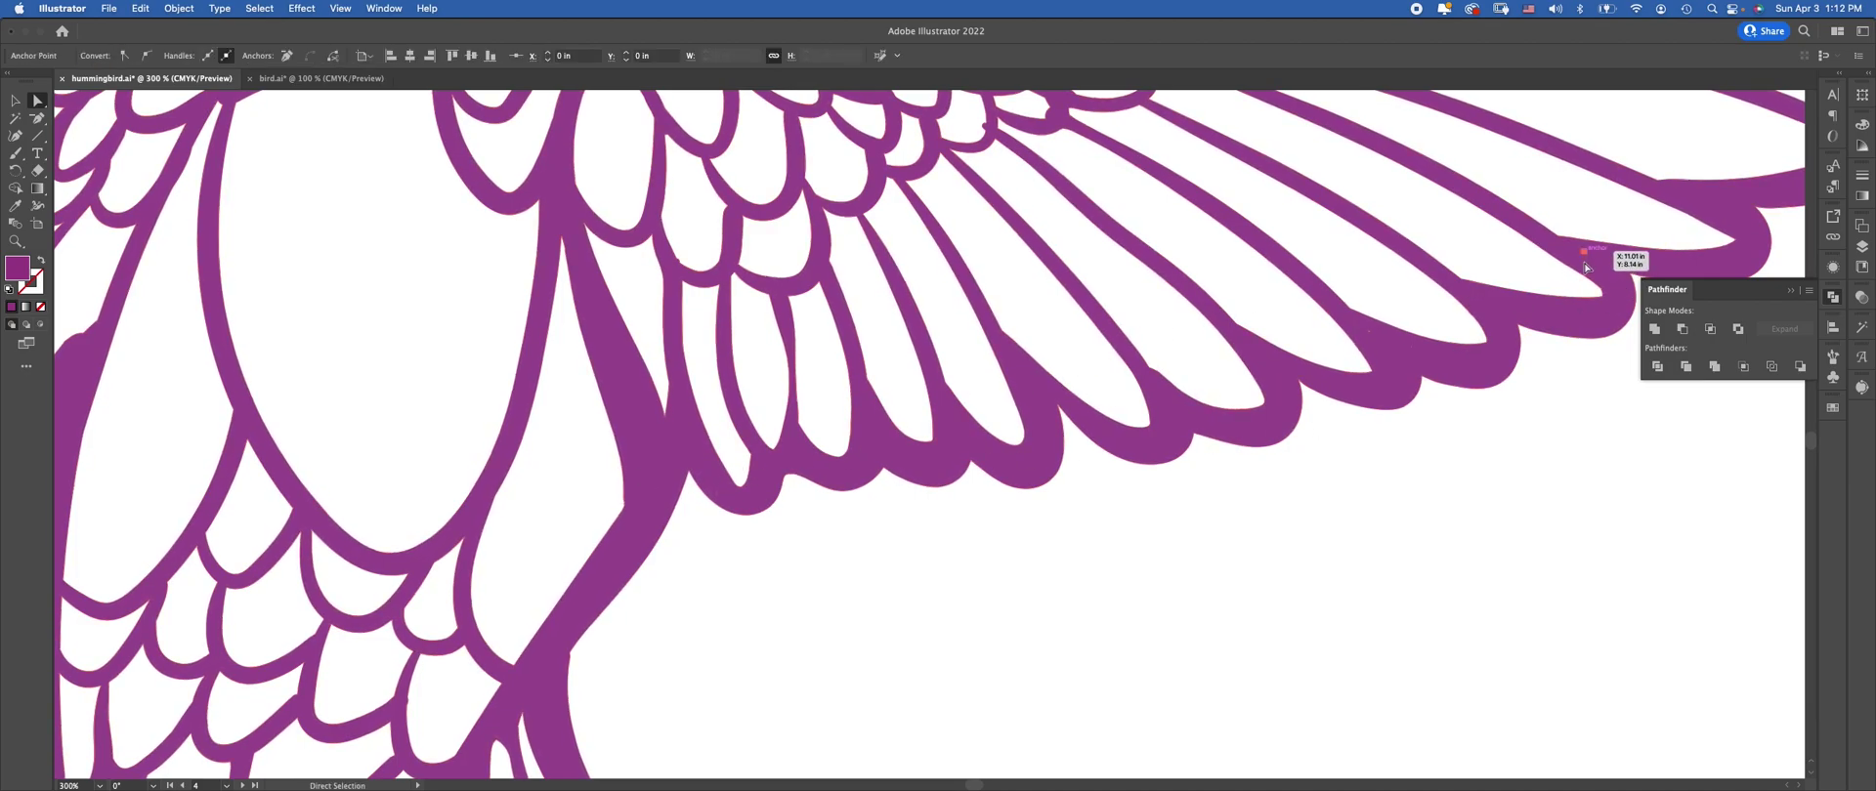
{"action": "key", "text": "Delete"}
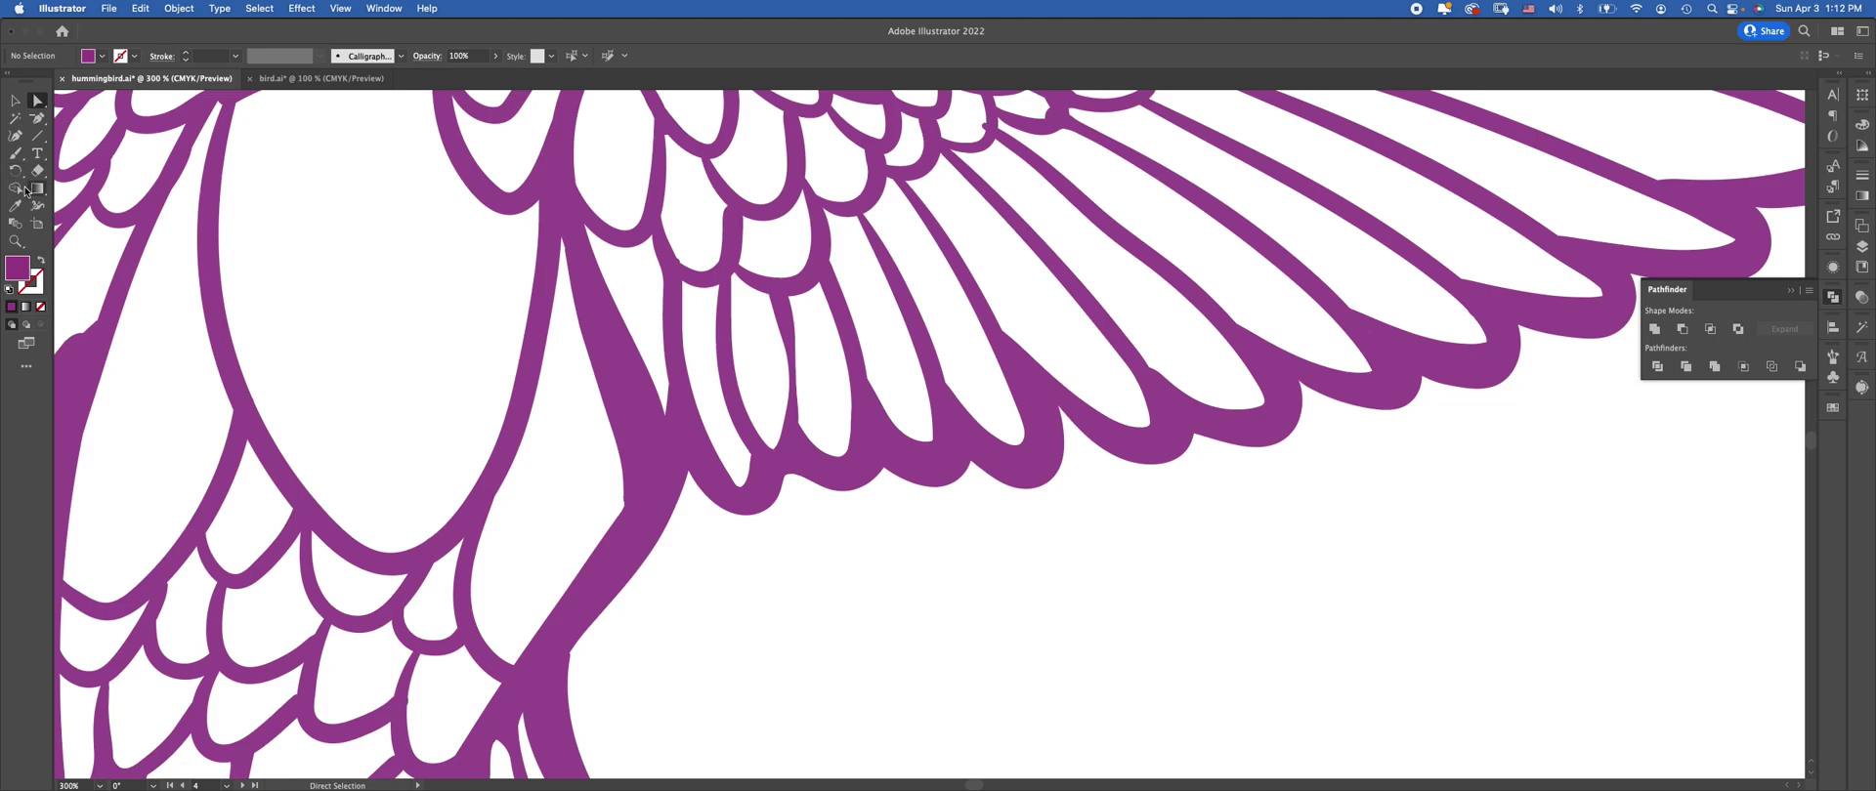
Paint a scalloped test stroke below the right wing with the Paintbrush and delete it
{"action": "left_click", "coordinate": [15, 154]}
{"action": "scroll", "coordinate": [1271, 450], "scroll_direction": "down", "scroll_amount": 3}
{"action": "scroll", "coordinate": [1270, 449], "scroll_direction": "right", "scroll_amount": 4}
{"action": "mouse_move", "coordinate": [870, 408]}
{"action": "left_mouse_down"}
{"action": "mouse_move", "coordinate": [821, 482]}
{"action": "mouse_move", "coordinate": [842, 513]}
{"action": "mouse_move", "coordinate": [927, 461]}
{"action": "mouse_move", "coordinate": [883, 556]}
{"action": "mouse_move", "coordinate": [952, 555]}
{"action": "mouse_move", "coordinate": [975, 472]}
{"action": "mouse_move", "coordinate": [992, 468]}
{"action": "mouse_move", "coordinate": [1018, 536]}
{"action": "mouse_move", "coordinate": [1062, 497]}
{"action": "mouse_move", "coordinate": [1123, 485]}
{"action": "mouse_move", "coordinate": [1104, 418]}
{"action": "left_mouse_up"}
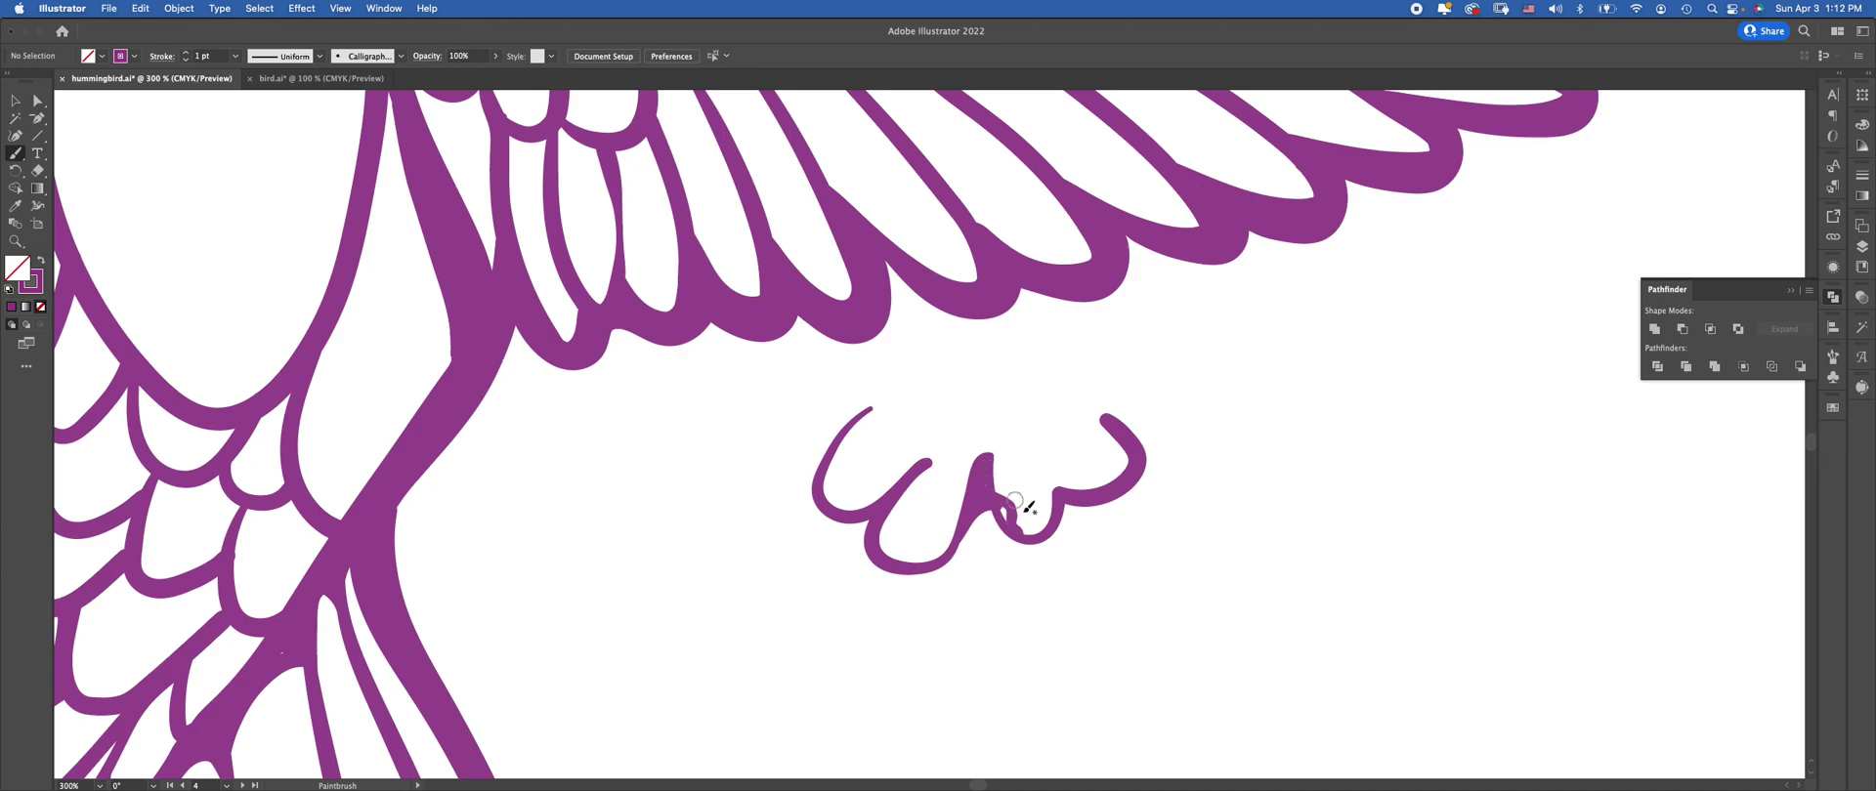
{"action": "left_click", "coordinate": [14, 102]}
{"action": "left_click_drag", "start_coordinate": [710, 516], "coordinate": [658, 549]}
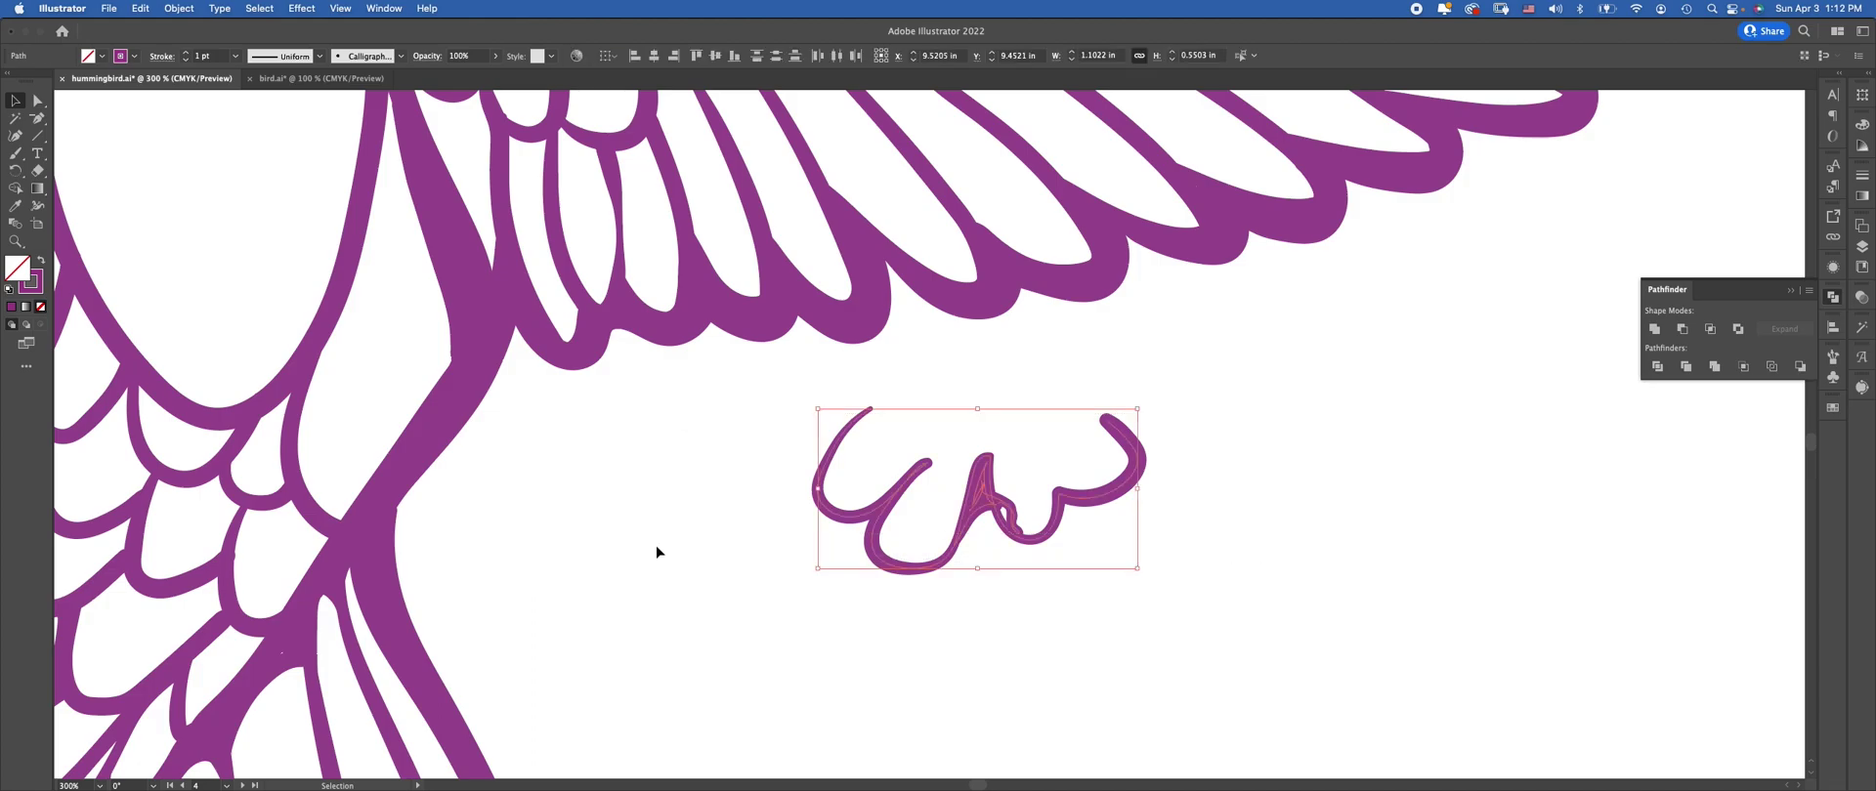
{"action": "key", "text": "Delete"}
Check the feather tips of the right wing for stray points with Direct Selection
{"action": "key", "text": "space"}
{"action": "left_click_drag", "start_coordinate": [1049, 382], "coordinate": [936, 518]}
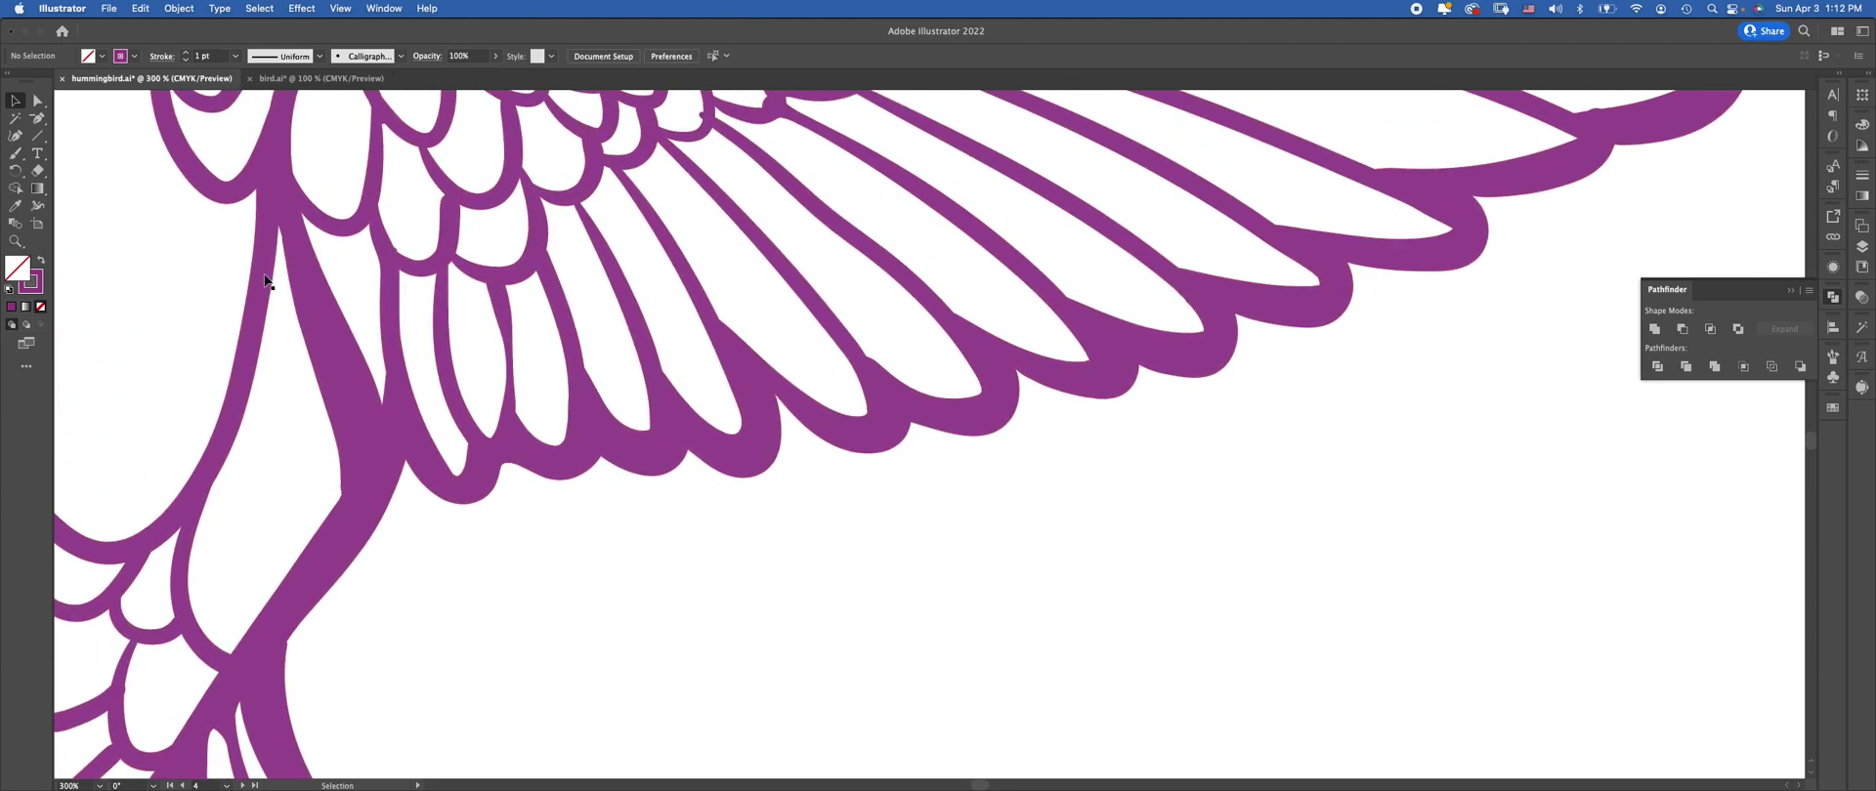
{"action": "left_click", "coordinate": [38, 103]}
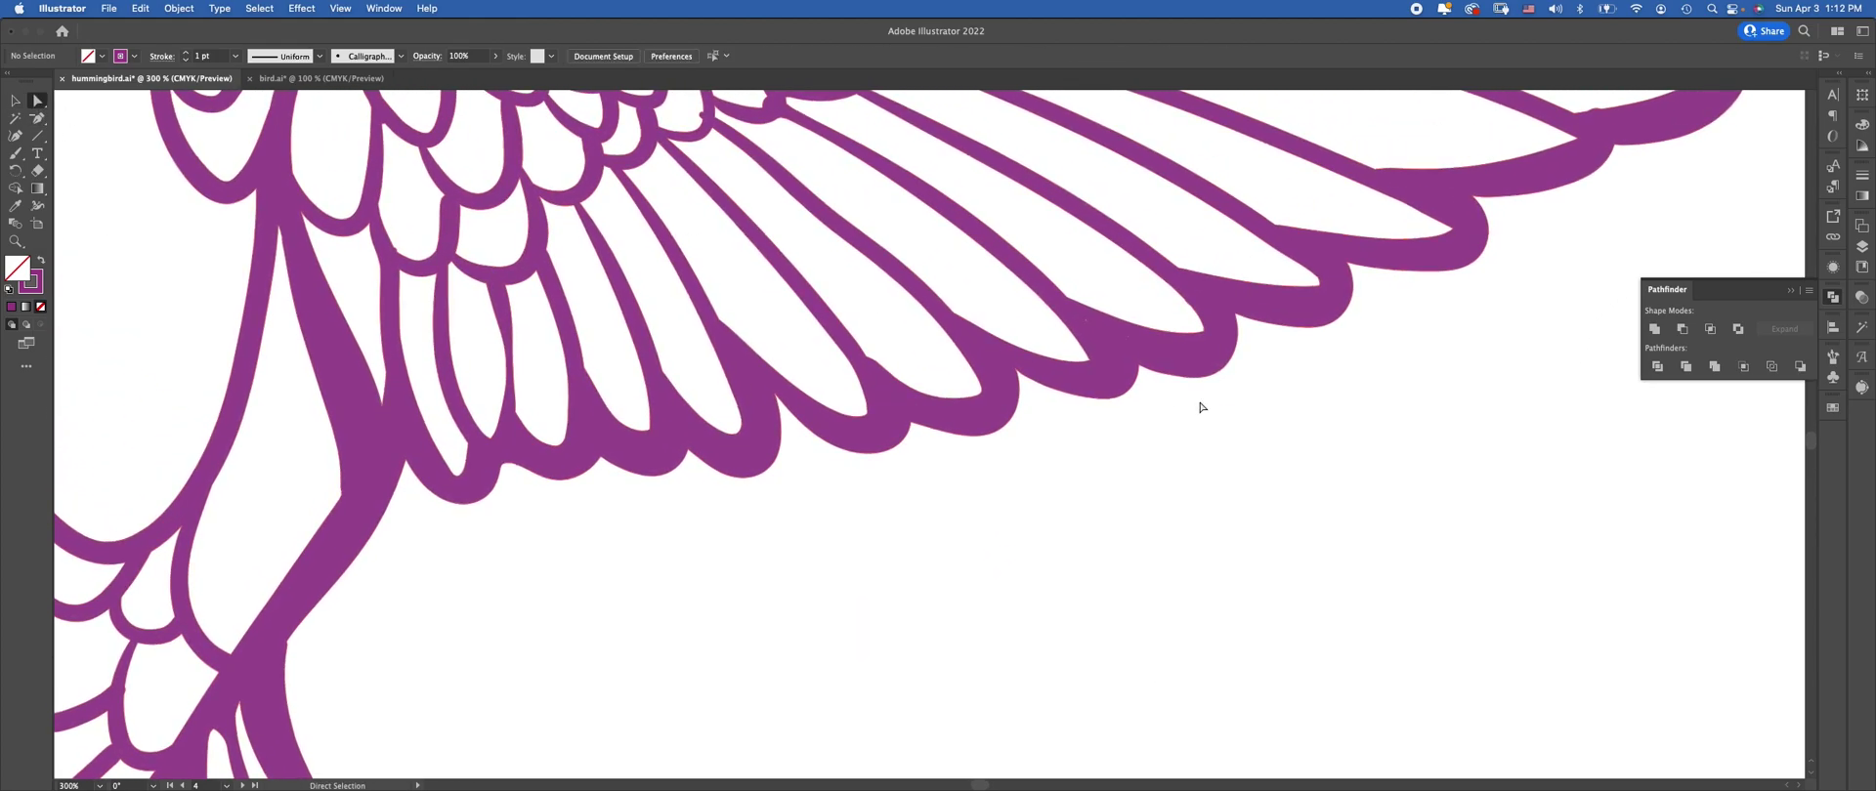
{"action": "left_click", "coordinate": [1087, 322]}
{"action": "left_click", "coordinate": [1138, 347]}
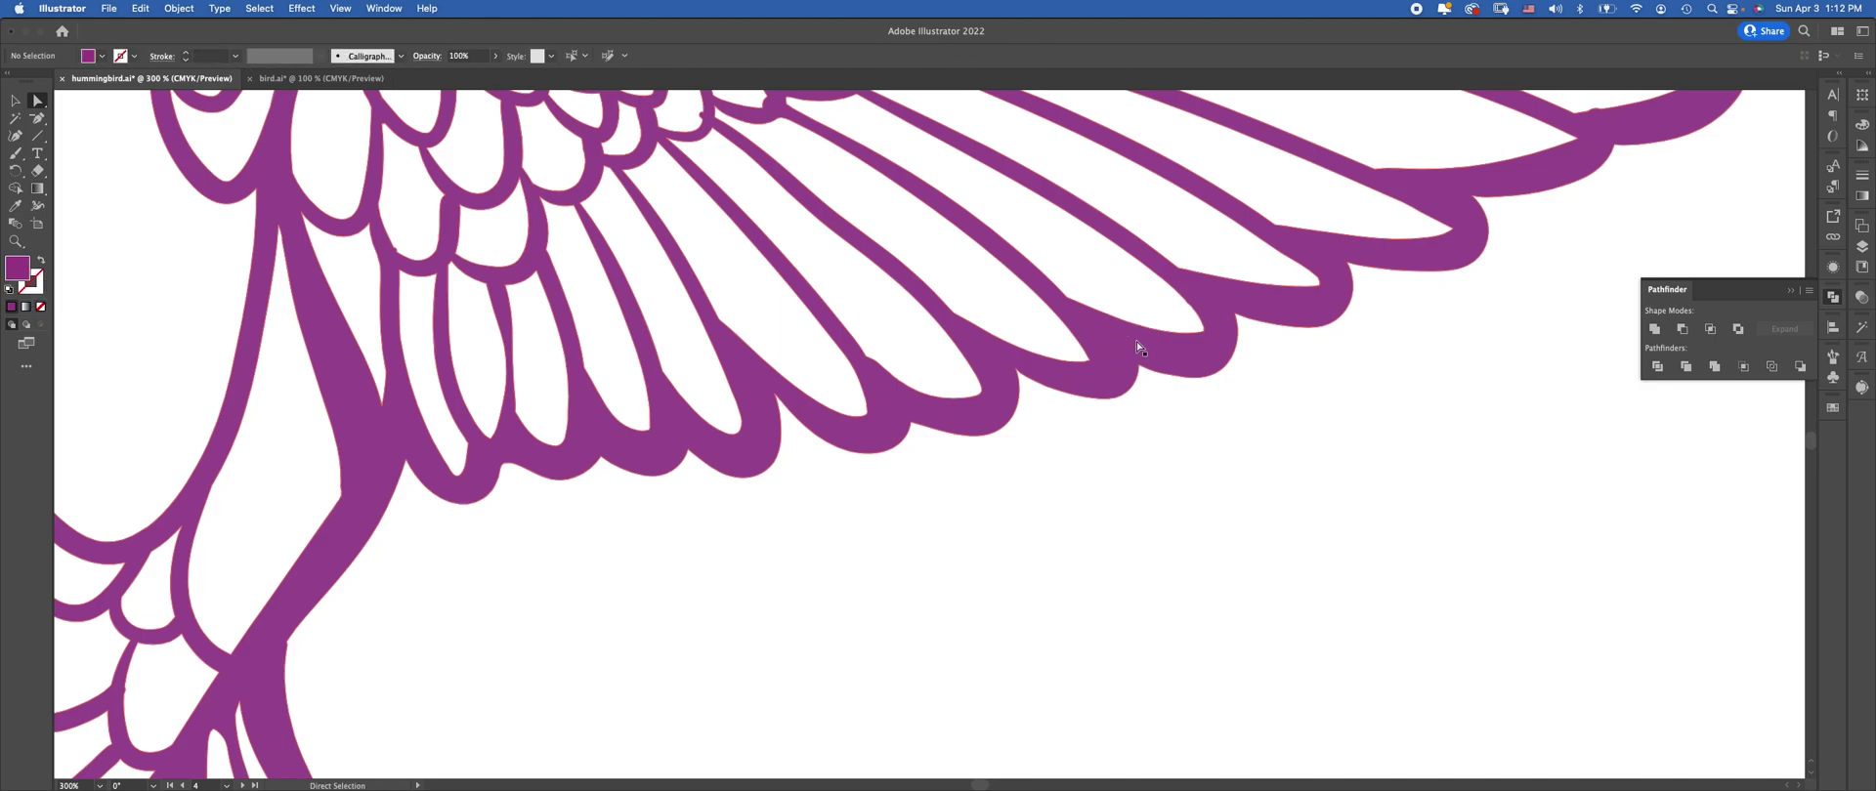
{"action": "left_click", "coordinate": [1126, 342]}
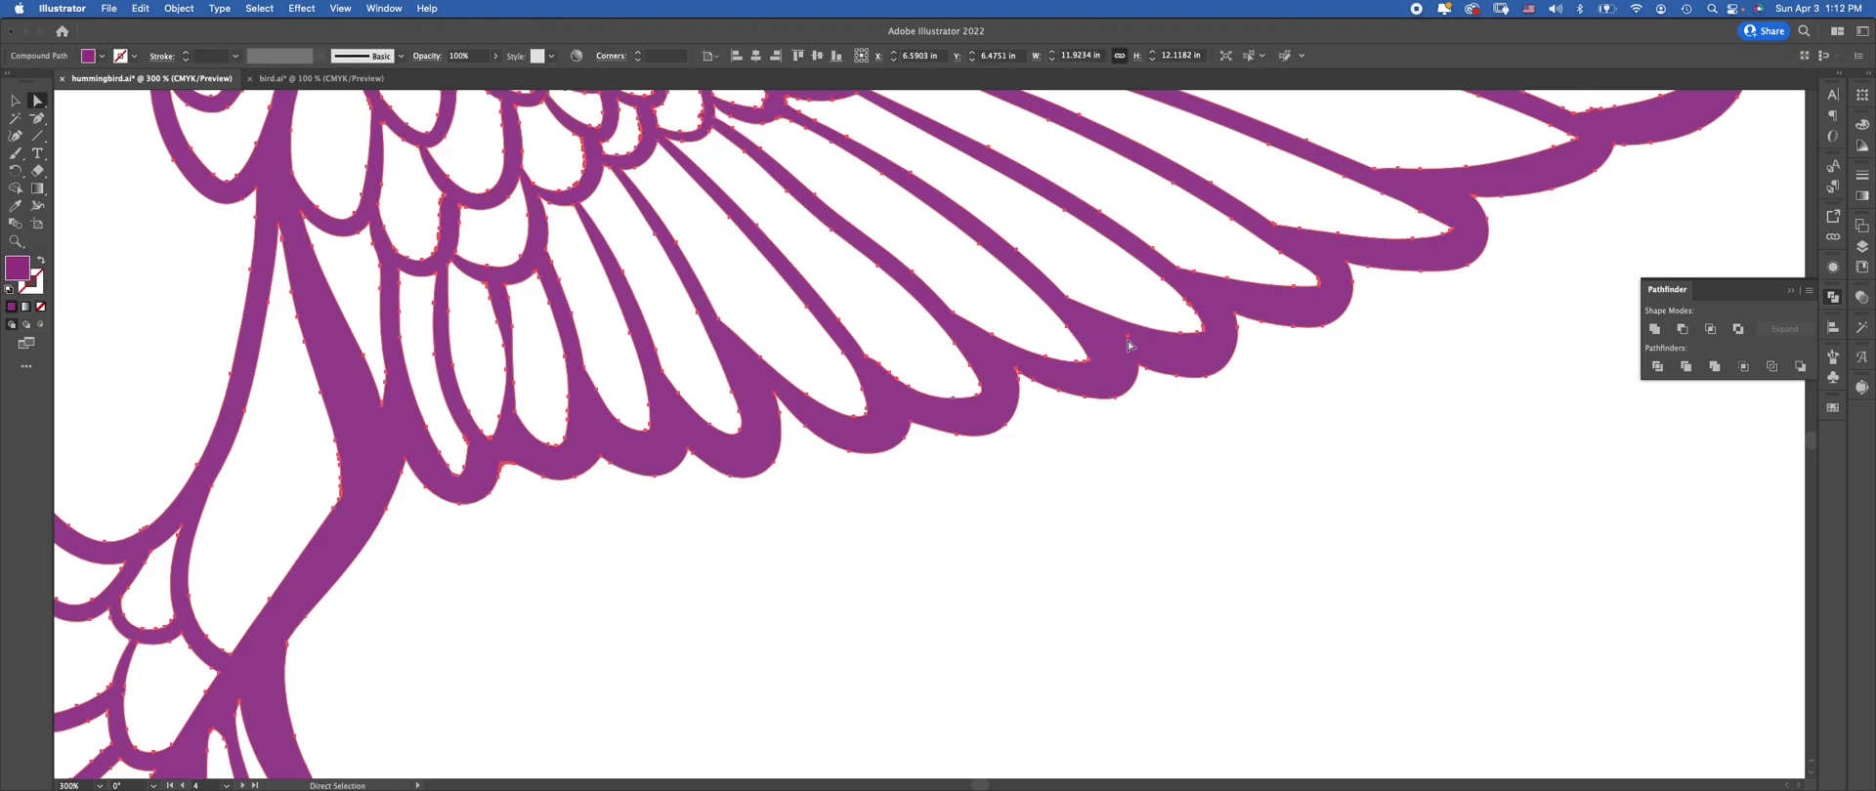
{"action": "left_click", "coordinate": [1139, 410]}
Erase the small bump on the inner edge of the short feather in the middle of the right wing
{"action": "left_click_drag", "start_coordinate": [732, 213], "coordinate": [1139, 509]}
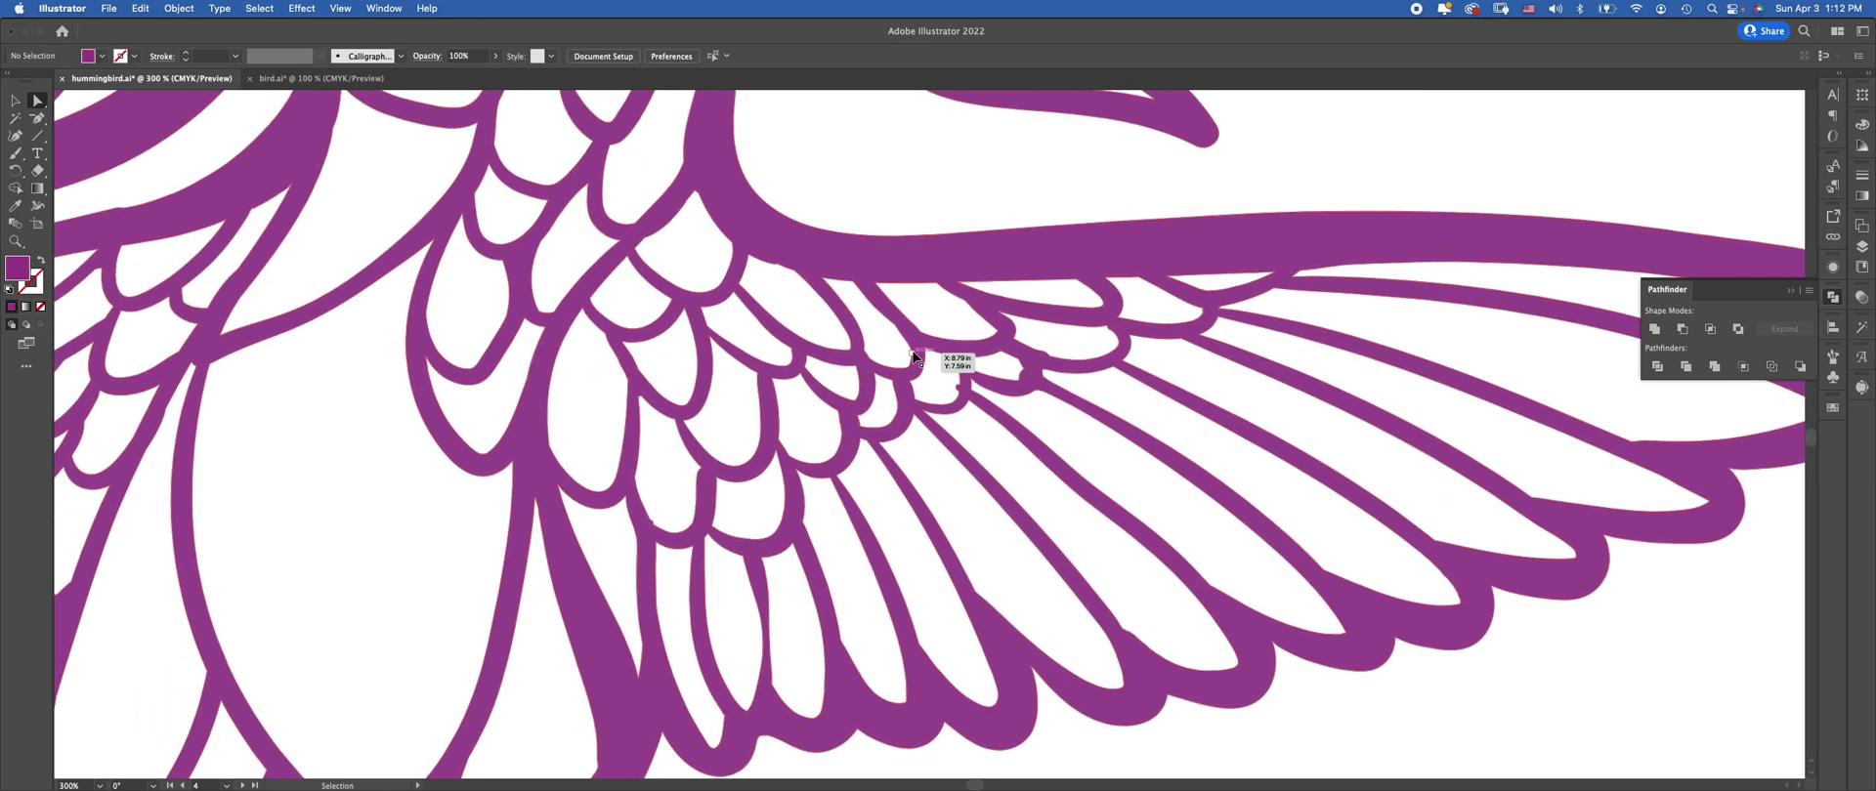
{"action": "scroll", "coordinate": [915, 358], "scroll_direction": "up", "scroll_amount": 5}
{"action": "left_click_drag", "start_coordinate": [945, 389], "coordinate": [950, 344]}
{"action": "left_click", "coordinate": [430, 305]}
{"action": "scroll", "coordinate": [429, 306], "scroll_direction": "down", "scroll_amount": 5}
{"action": "scroll", "coordinate": [430, 305], "scroll_direction": "right", "scroll_amount": 4}
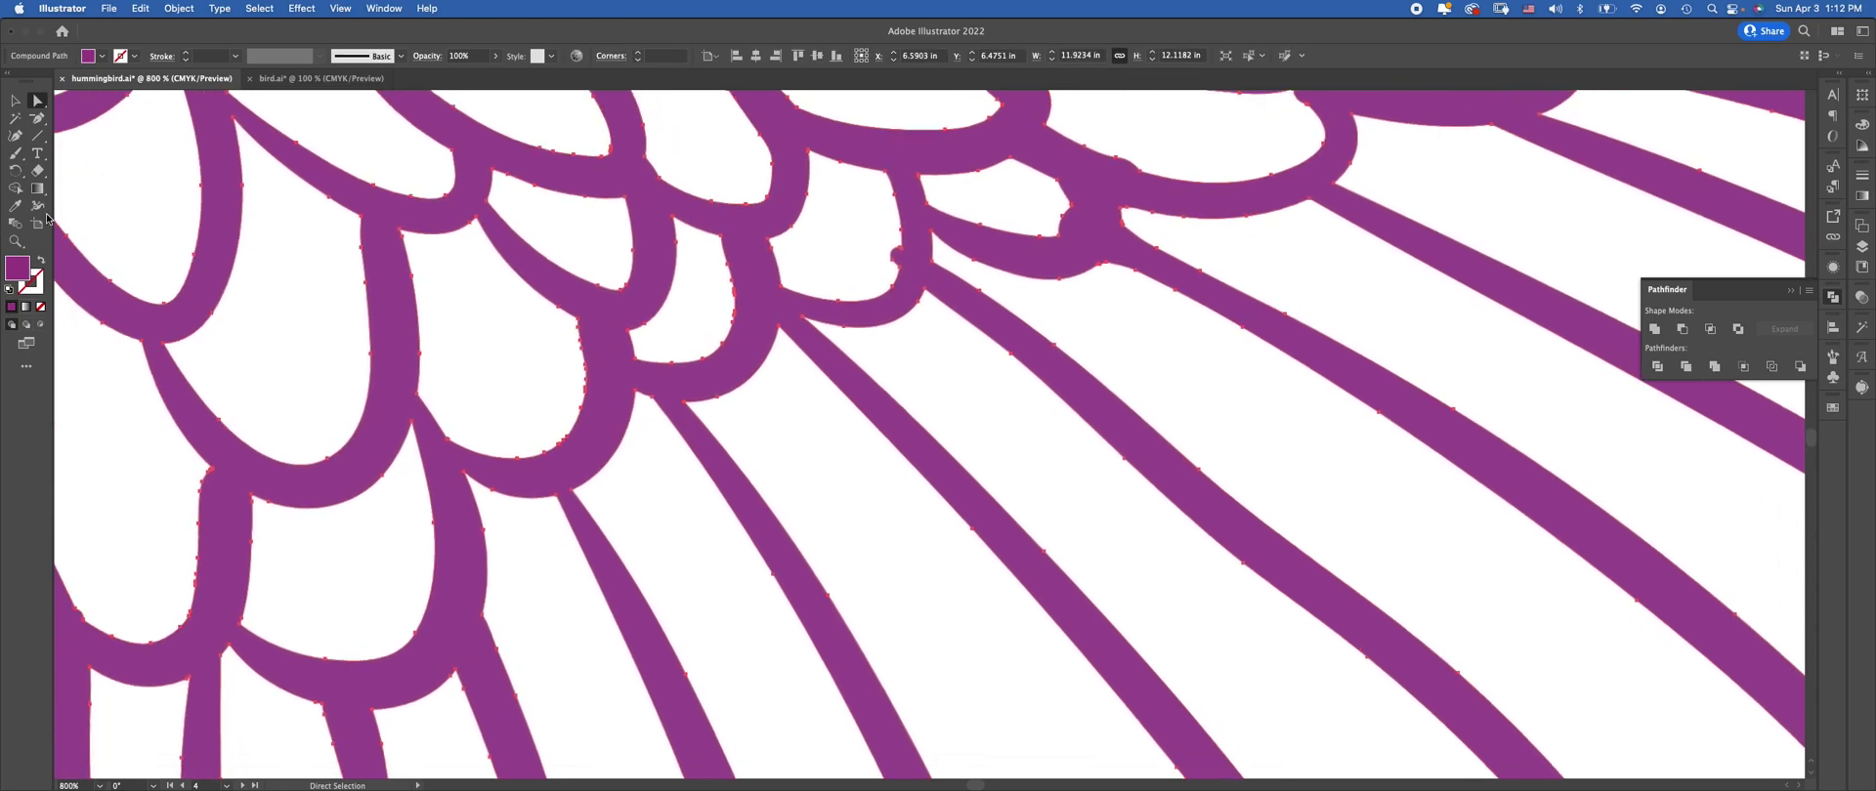
{"action": "scroll", "coordinate": [833, 305], "scroll_direction": "up", "scroll_amount": 5}
{"action": "scroll", "coordinate": [832, 305], "scroll_direction": "left", "scroll_amount": 4}
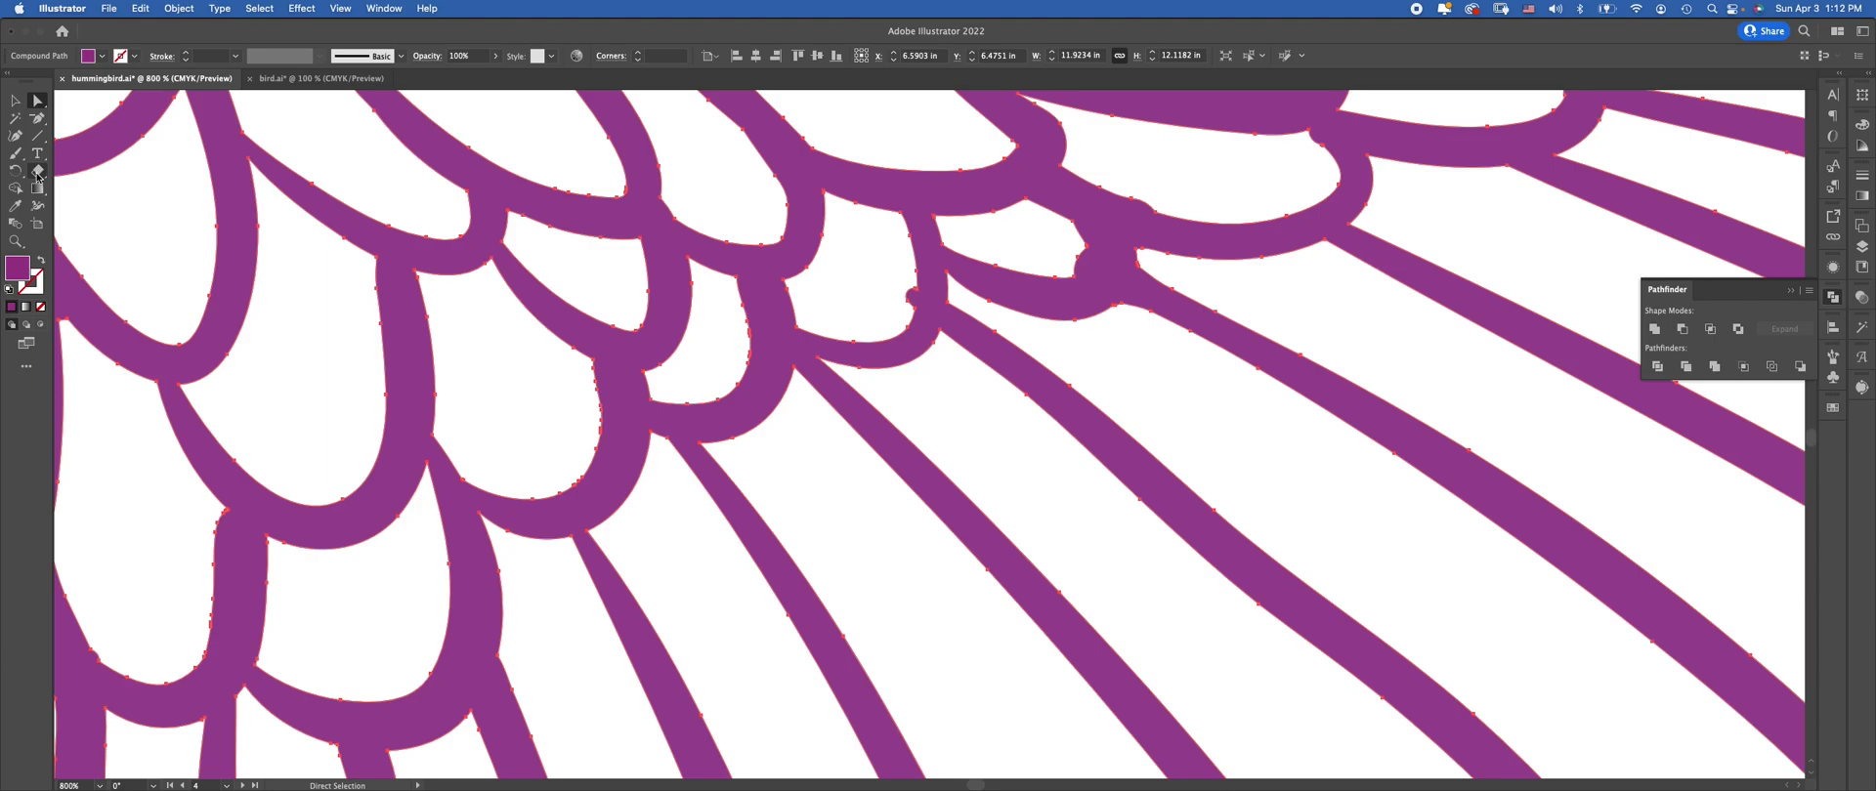
{"action": "left_click", "coordinate": [39, 173]}
{"action": "left_click_drag", "start_coordinate": [897, 292], "coordinate": [850, 311]}
Enlarge the Eraser and smooth the rough inner end of the neighbouring short feather in the right wing
{"action": "scroll", "coordinate": [850, 310], "scroll_direction": "up", "scroll_amount": 3}
{"action": "scroll", "coordinate": [850, 311], "scroll_direction": "right", "scroll_amount": 2}
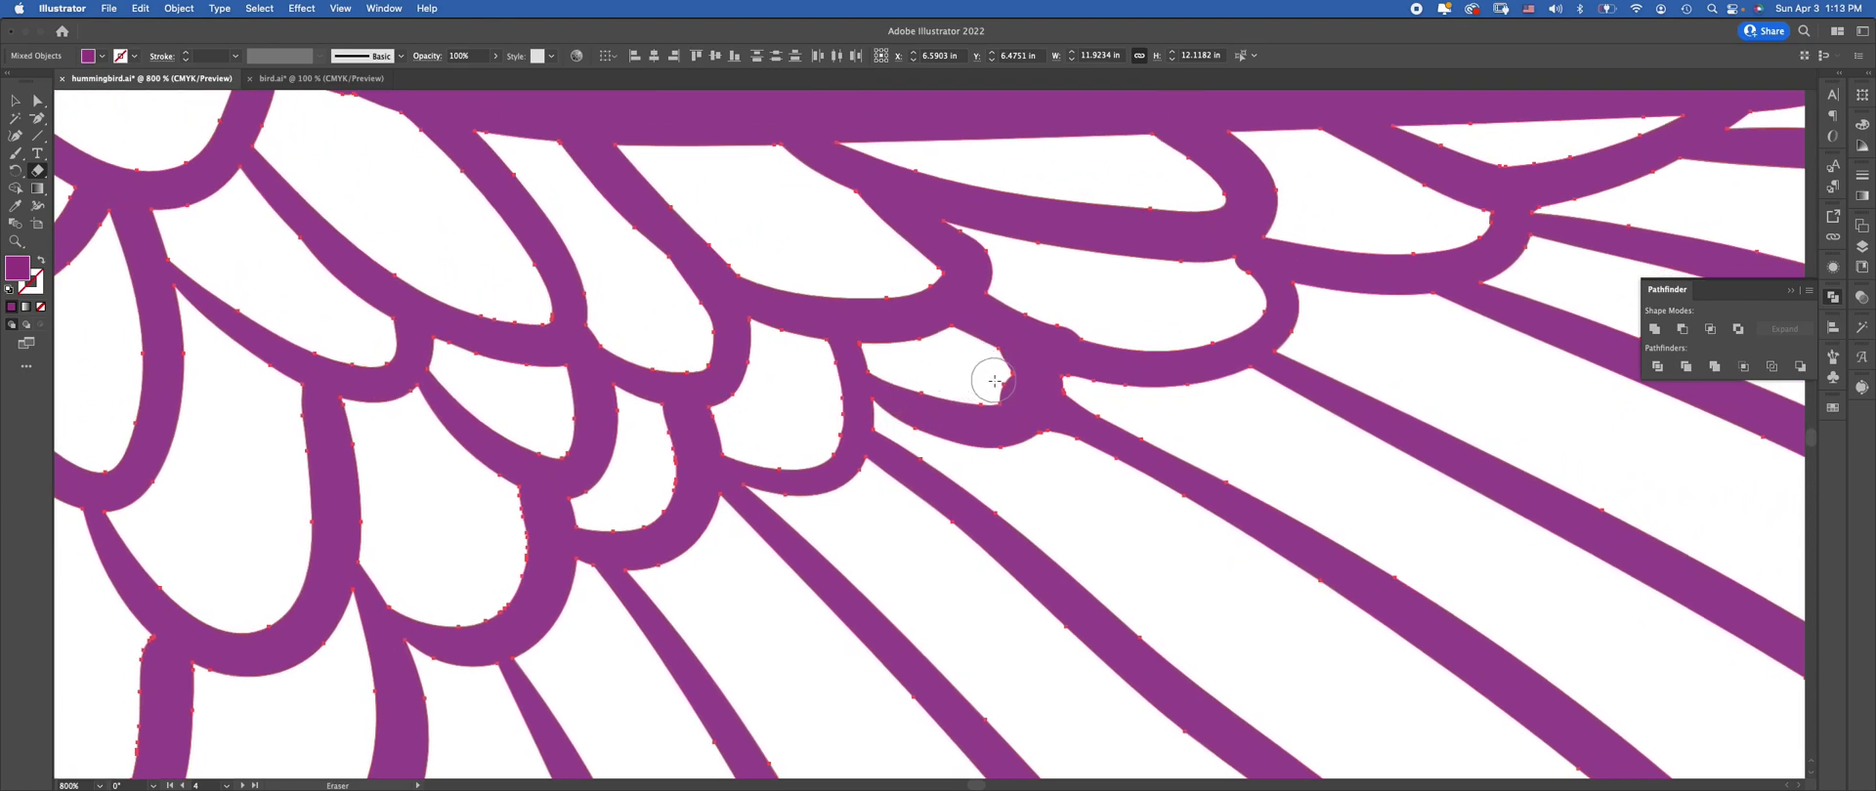
{"action": "key", "text": "bracketright"}
{"action": "key", "text": "bracketright"}
{"action": "left_click_drag", "start_coordinate": [997, 382], "coordinate": [979, 367]}
Fill the tiny gap inside the short pointed sun ray behind the bird's head with a smaller Blob Brush
{"action": "scroll", "coordinate": [984, 369], "scroll_direction": "up", "scroll_amount": 5}
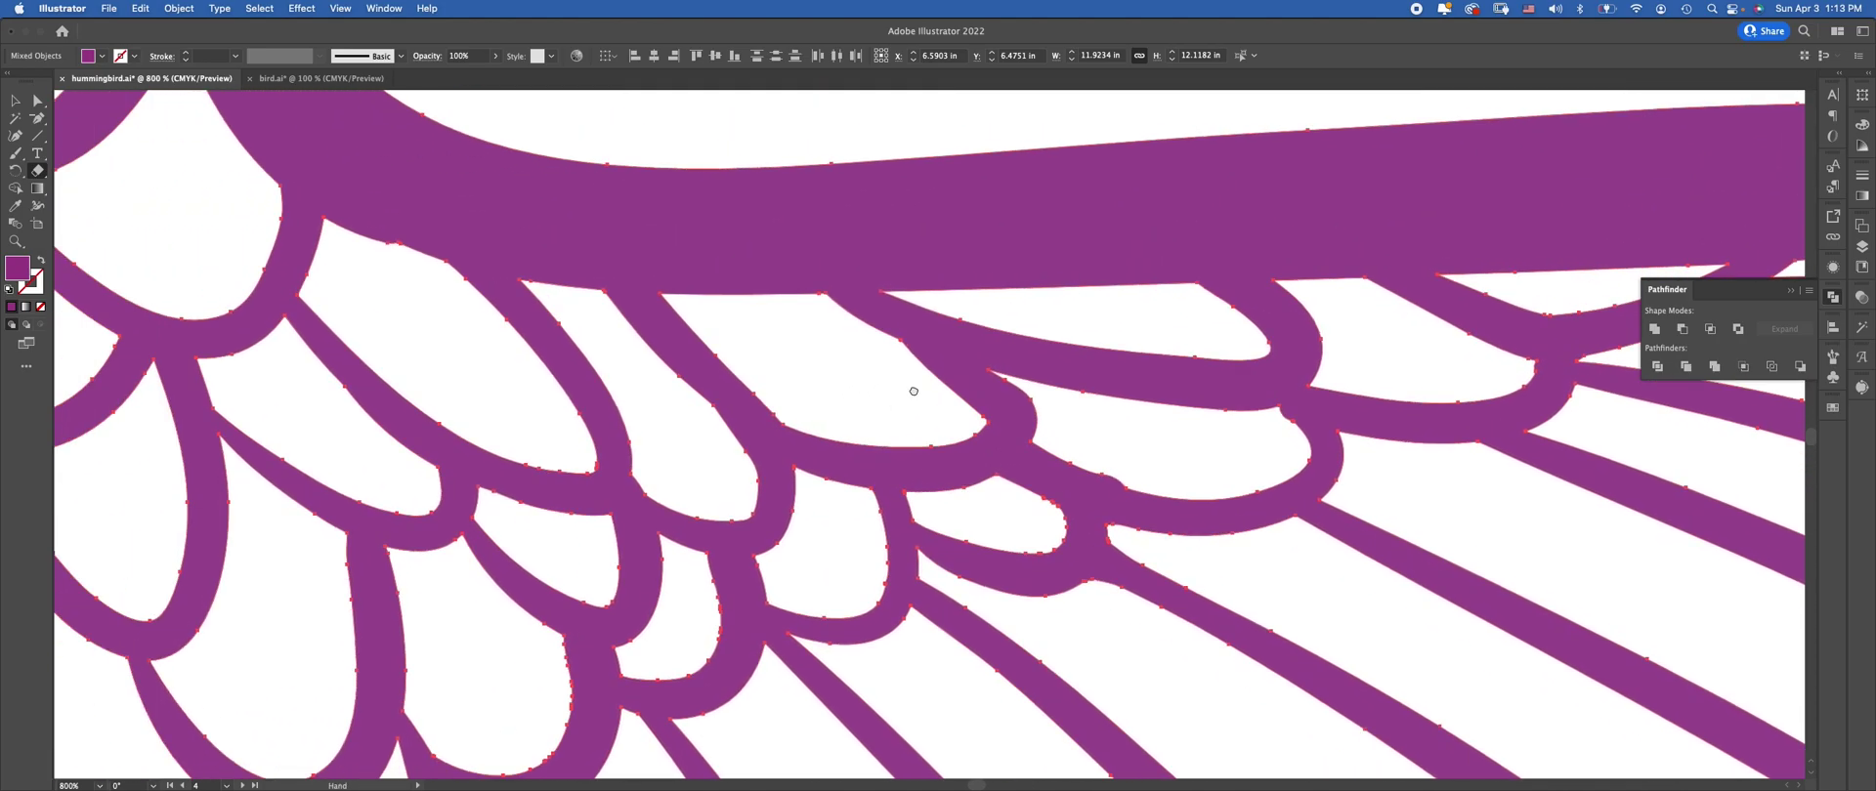
{"action": "scroll", "coordinate": [740, 346], "scroll_direction": "right", "scroll_amount": 10}
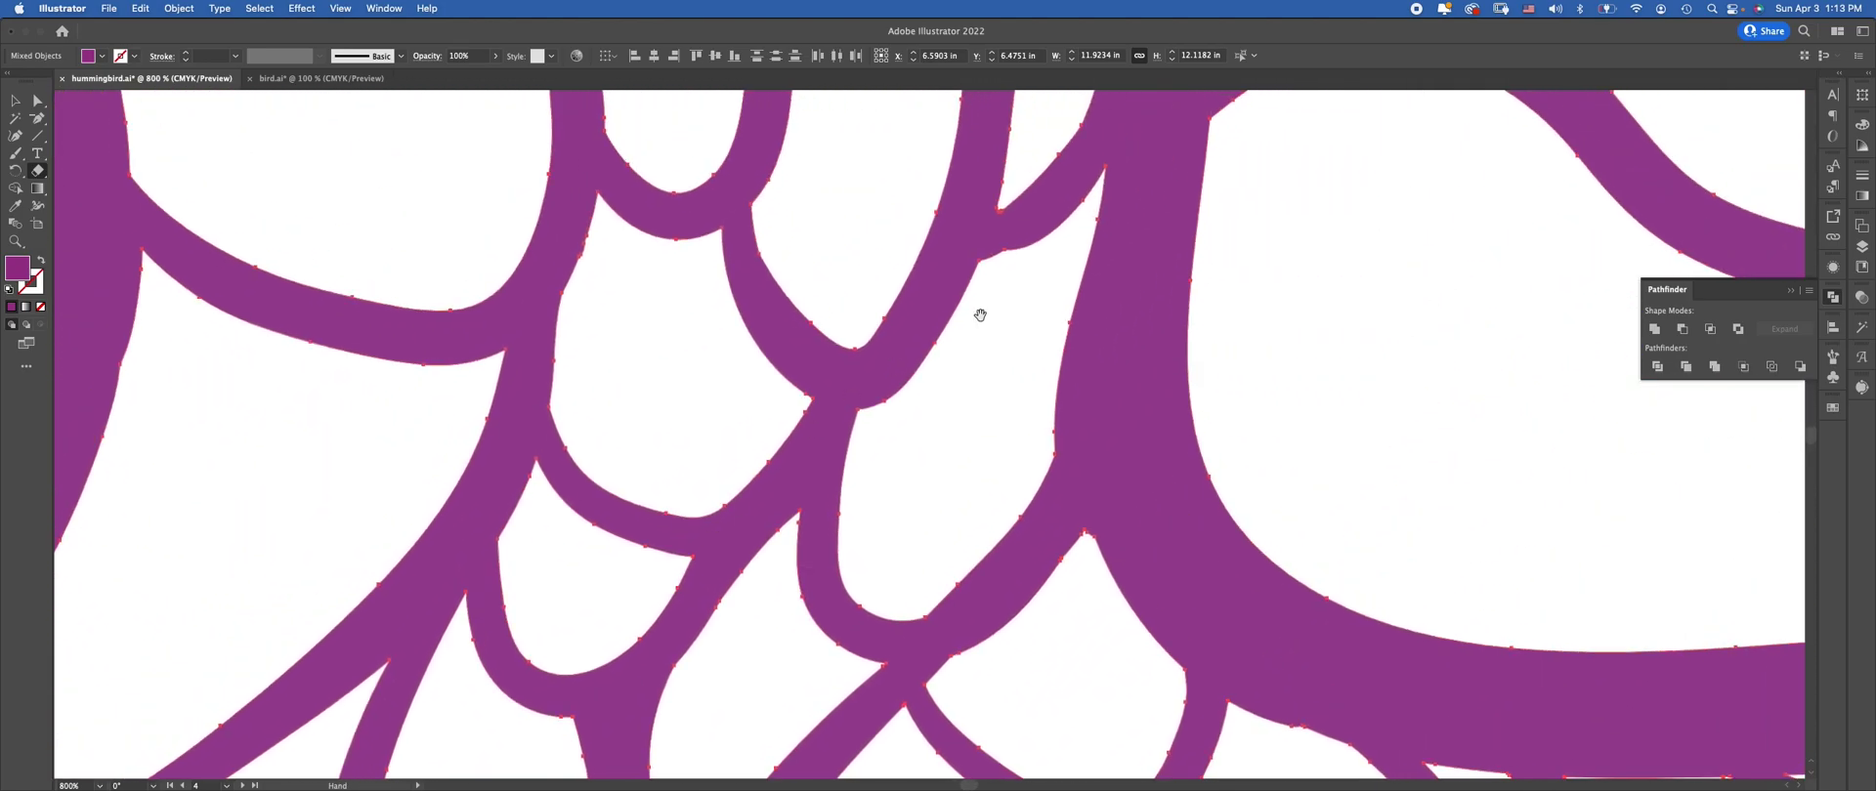
{"action": "scroll", "coordinate": [889, 349], "scroll_direction": "up", "scroll_amount": 6}
{"action": "scroll", "coordinate": [889, 349], "scroll_direction": "right", "scroll_amount": 2}
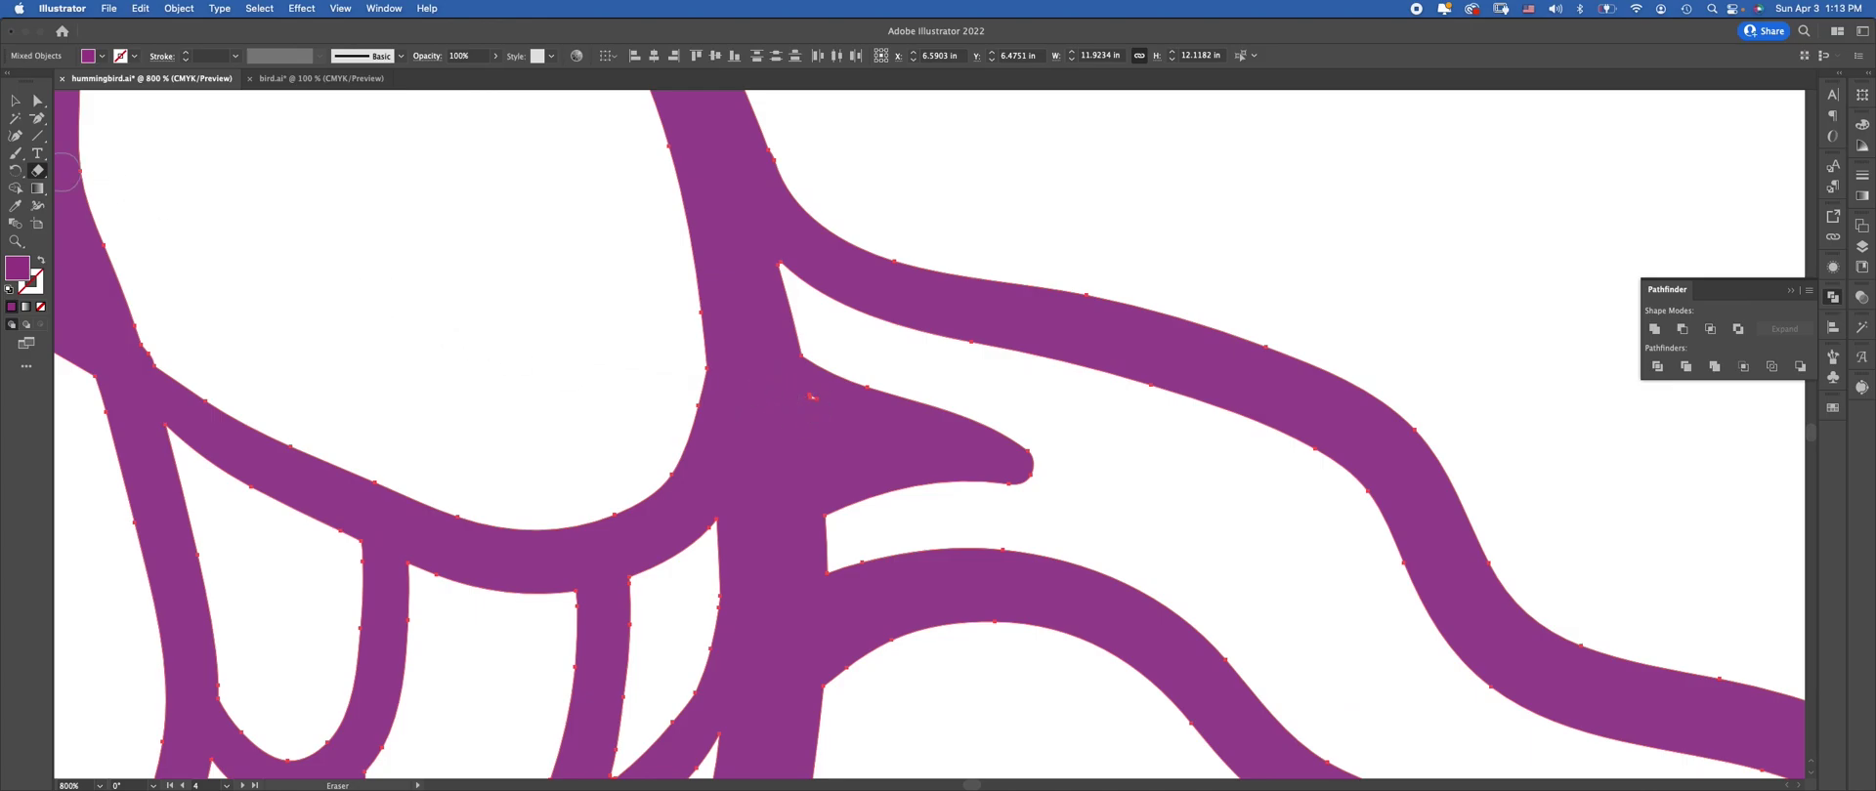
{"action": "left_click", "coordinate": [16, 154]}
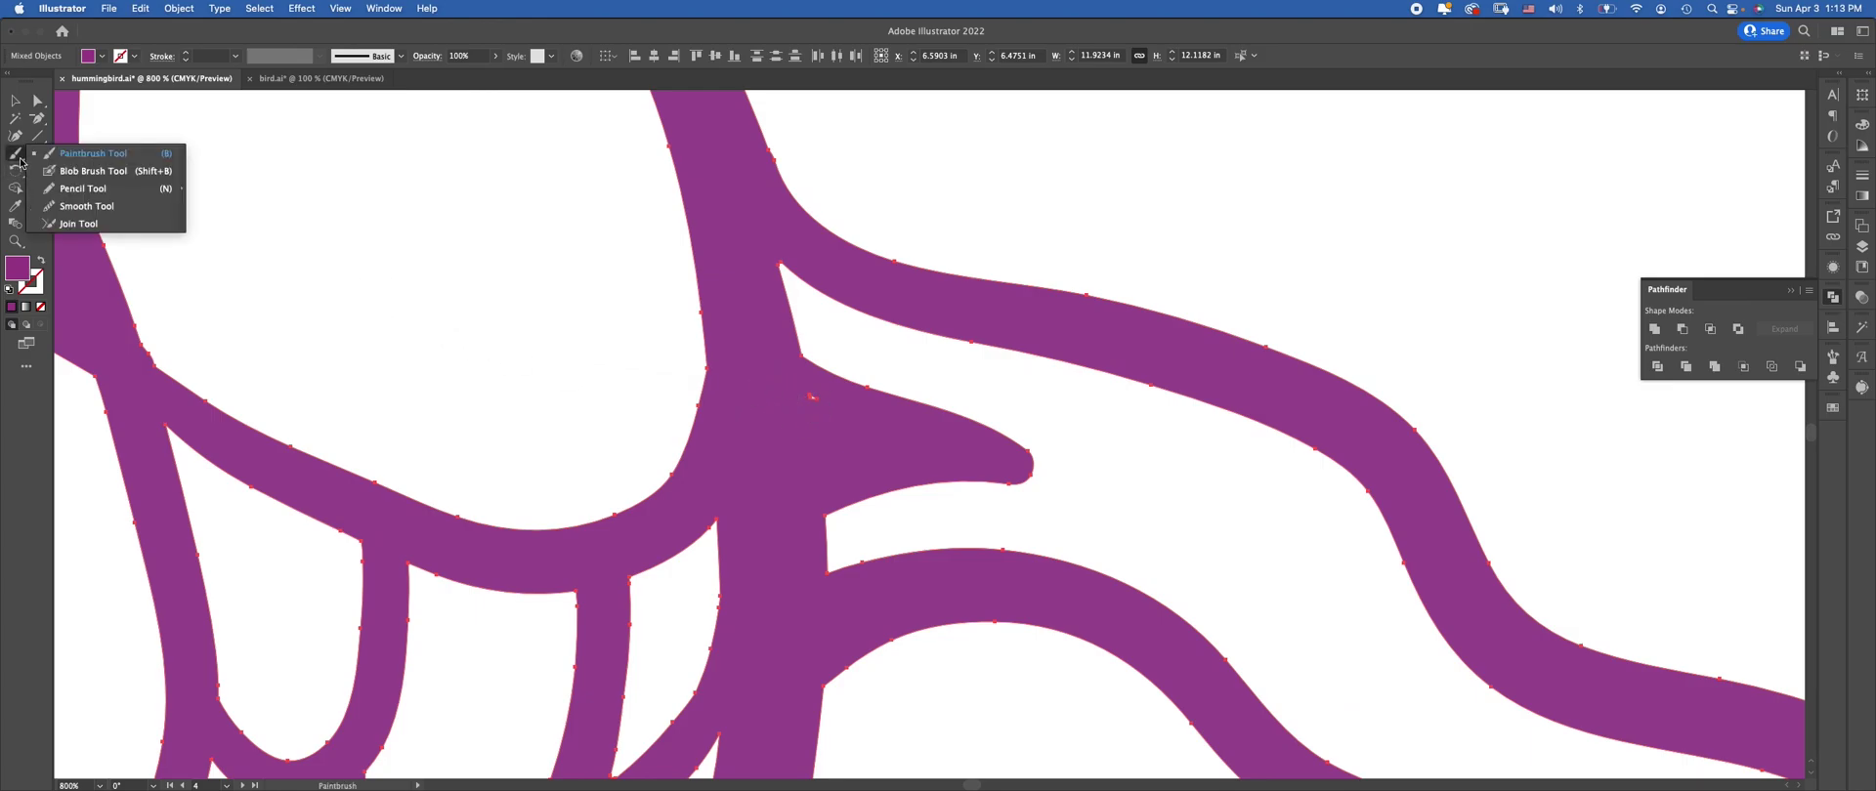
{"action": "left_click", "coordinate": [62, 172]}
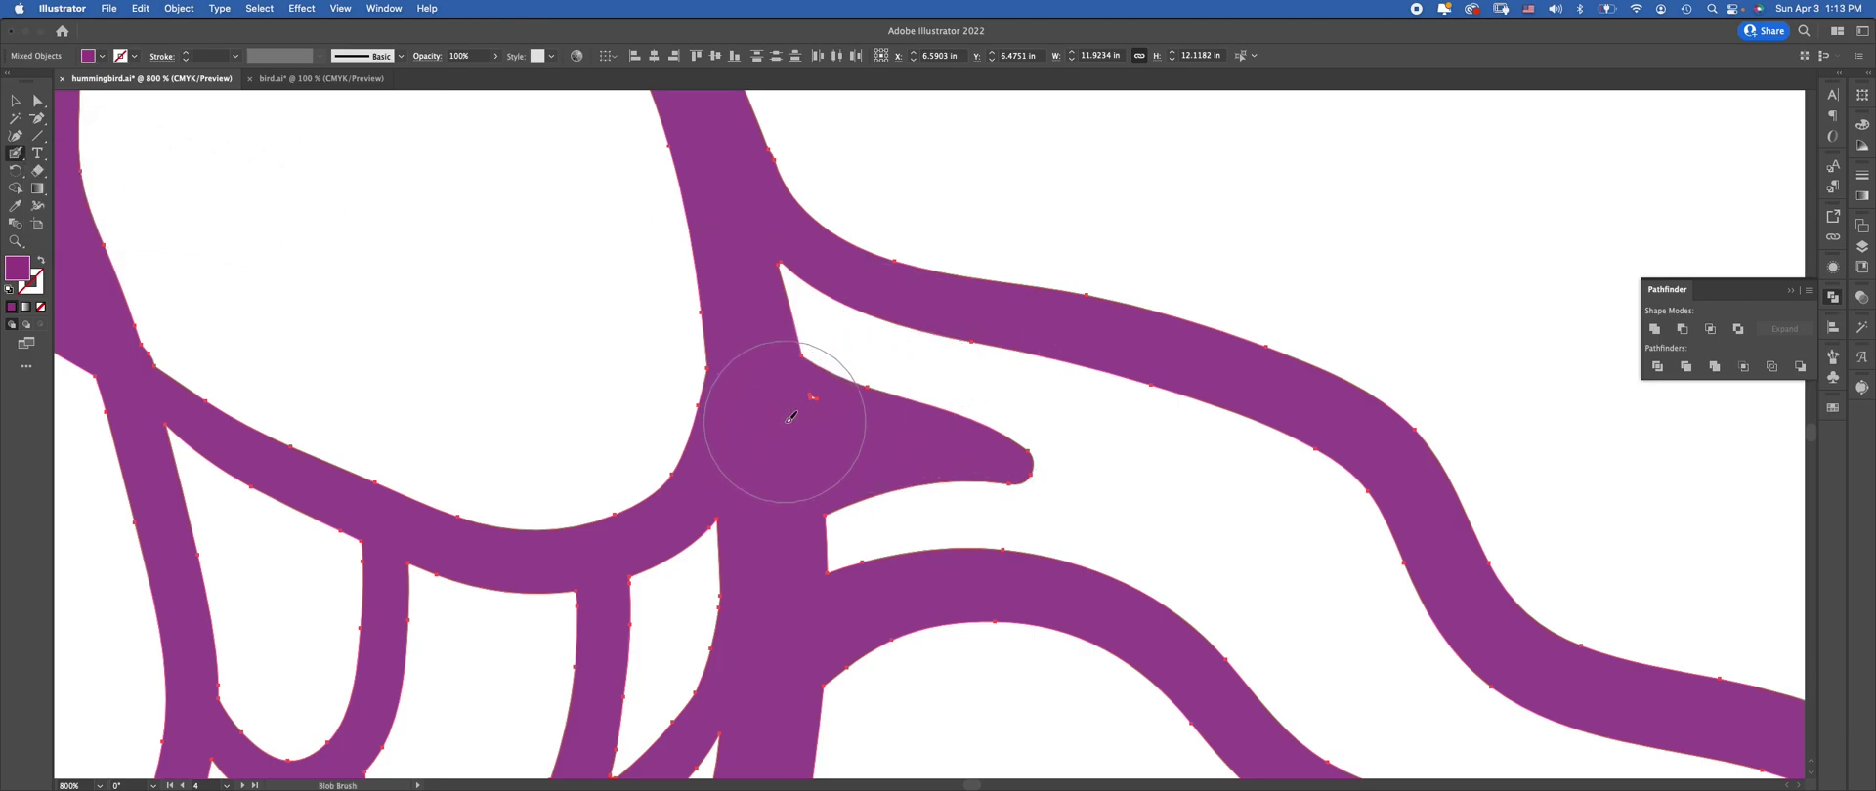
{"action": "key", "text": "bracketleft"}
{"action": "key", "text": "bracketleft"}
{"action": "key", "text": "bracketleft"}
{"action": "key", "text": "bracketleft"}
{"action": "key", "text": "bracketleft"}
{"action": "key", "text": "bracketleft"}
{"action": "left_click_drag", "start_coordinate": [821, 410], "coordinate": [831, 420]}
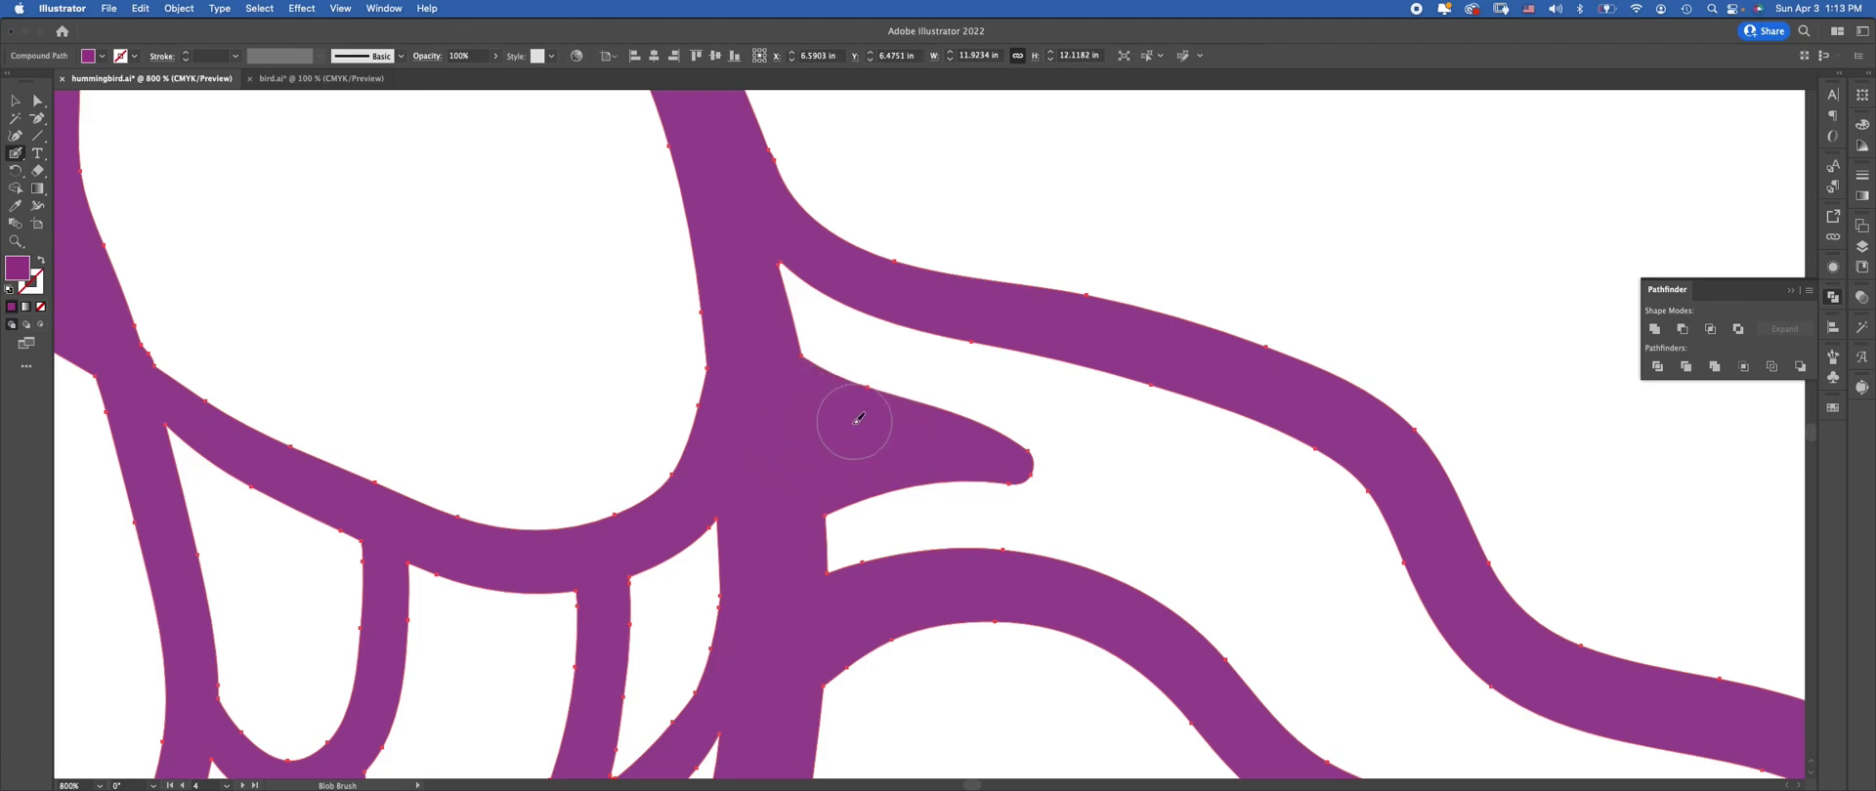
Review the Blob Brush options, including Keep Selected and Merge Only with Selection, and accept them
{"action": "double_click", "coordinate": [15, 157]}
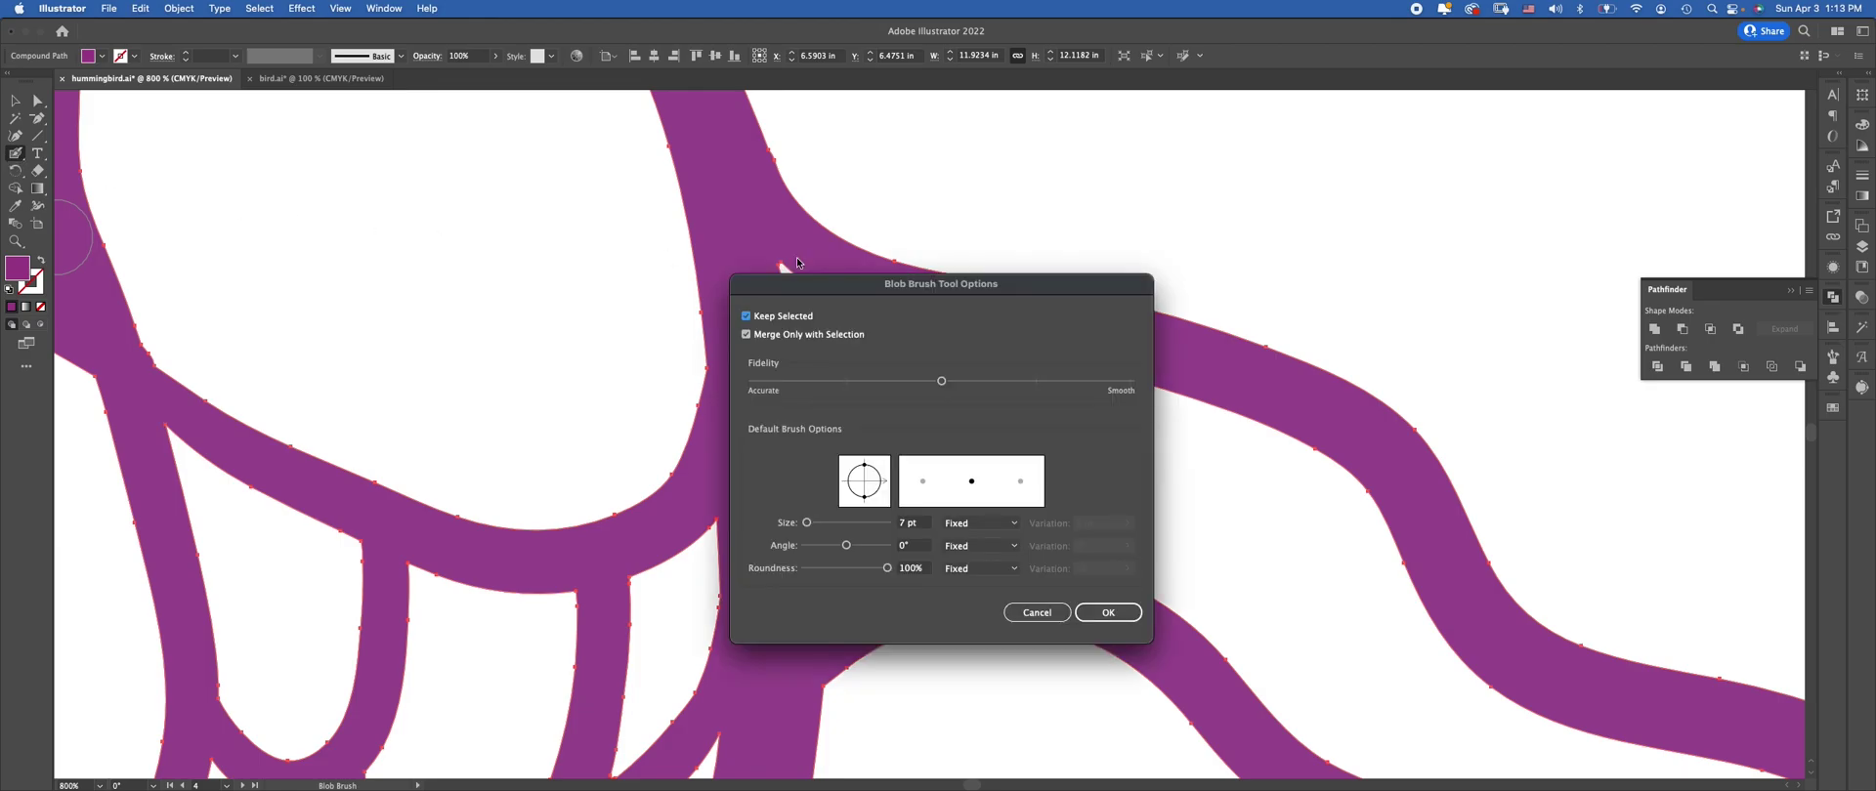
{"action": "left_click_drag", "start_coordinate": [1038, 296], "coordinate": [683, 219]}
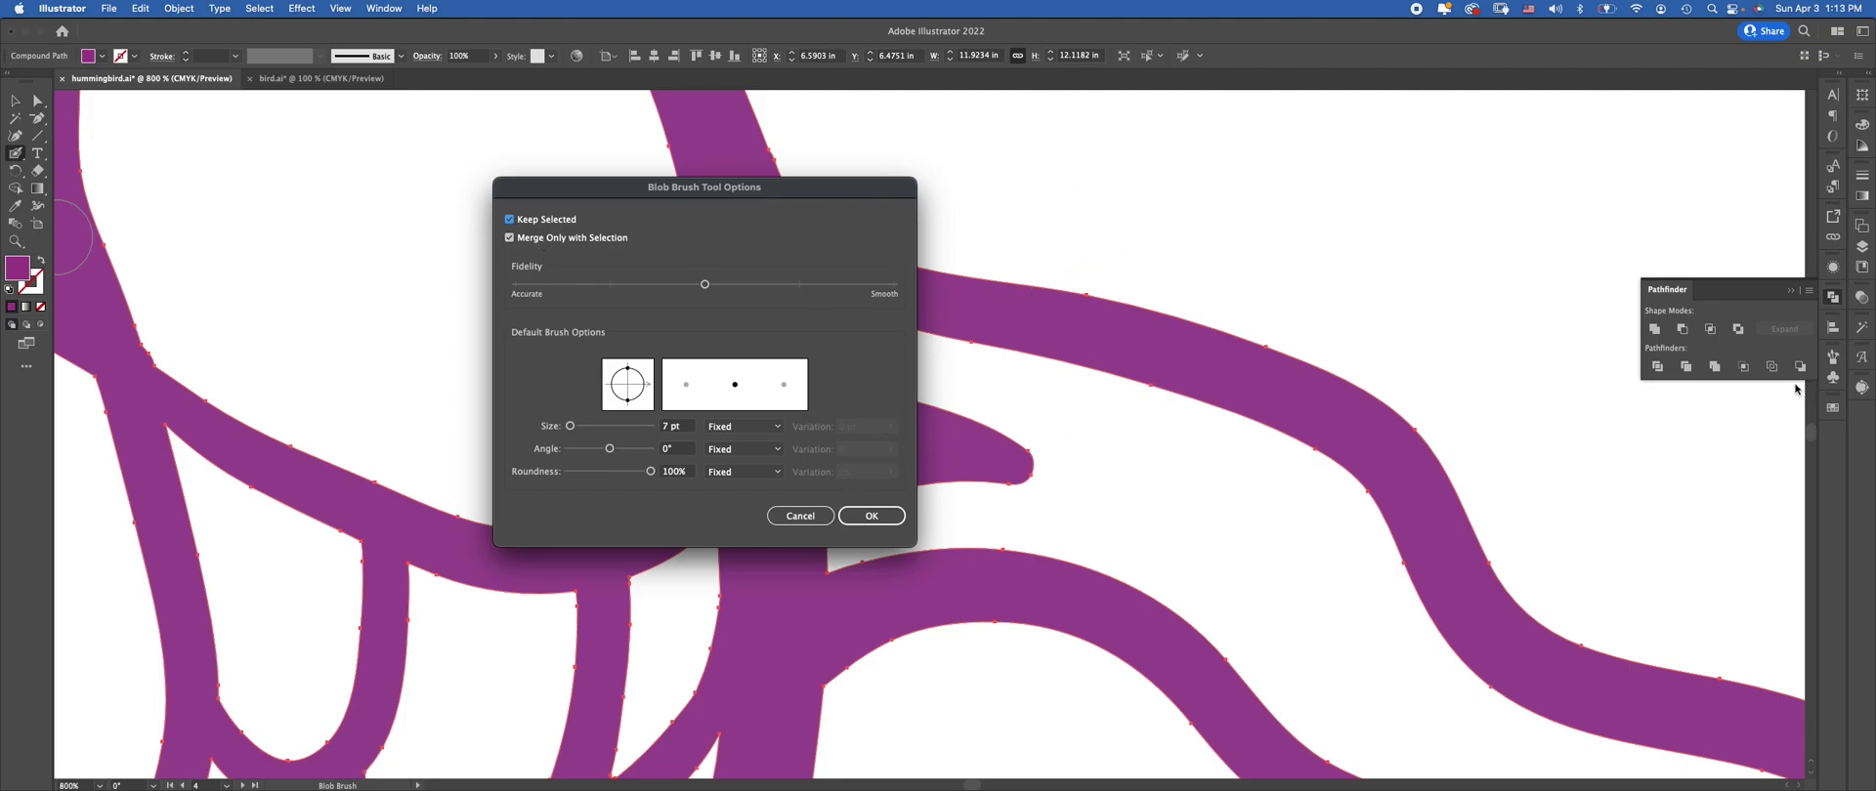
{"action": "left_click", "coordinate": [871, 516]}
Examine the sun rays up close and the whole hummingbird line art for remaining flaws
{"action": "mouse_move", "coordinate": [469, 97]}
{"action": "left_mouse_down"}
{"action": "mouse_move", "coordinate": [766, 306]}
{"action": "mouse_move", "coordinate": [831, 430]}
{"action": "left_mouse_up"}
{"action": "mouse_move", "coordinate": [711, 190]}
{"action": "left_mouse_down"}
{"action": "mouse_move", "coordinate": [779, 310]}
{"action": "mouse_move", "coordinate": [684, 474]}
{"action": "left_mouse_up"}
{"action": "mouse_move", "coordinate": [845, 215]}
{"action": "left_mouse_down"}
{"action": "mouse_move", "coordinate": [716, 364]}
{"action": "mouse_move", "coordinate": [586, 596]}
{"action": "left_mouse_up"}
{"action": "mouse_move", "coordinate": [977, 273]}
{"action": "left_mouse_down"}
{"action": "mouse_move", "coordinate": [835, 570]}
{"action": "mouse_move", "coordinate": [720, 397]}
{"action": "left_mouse_up"}
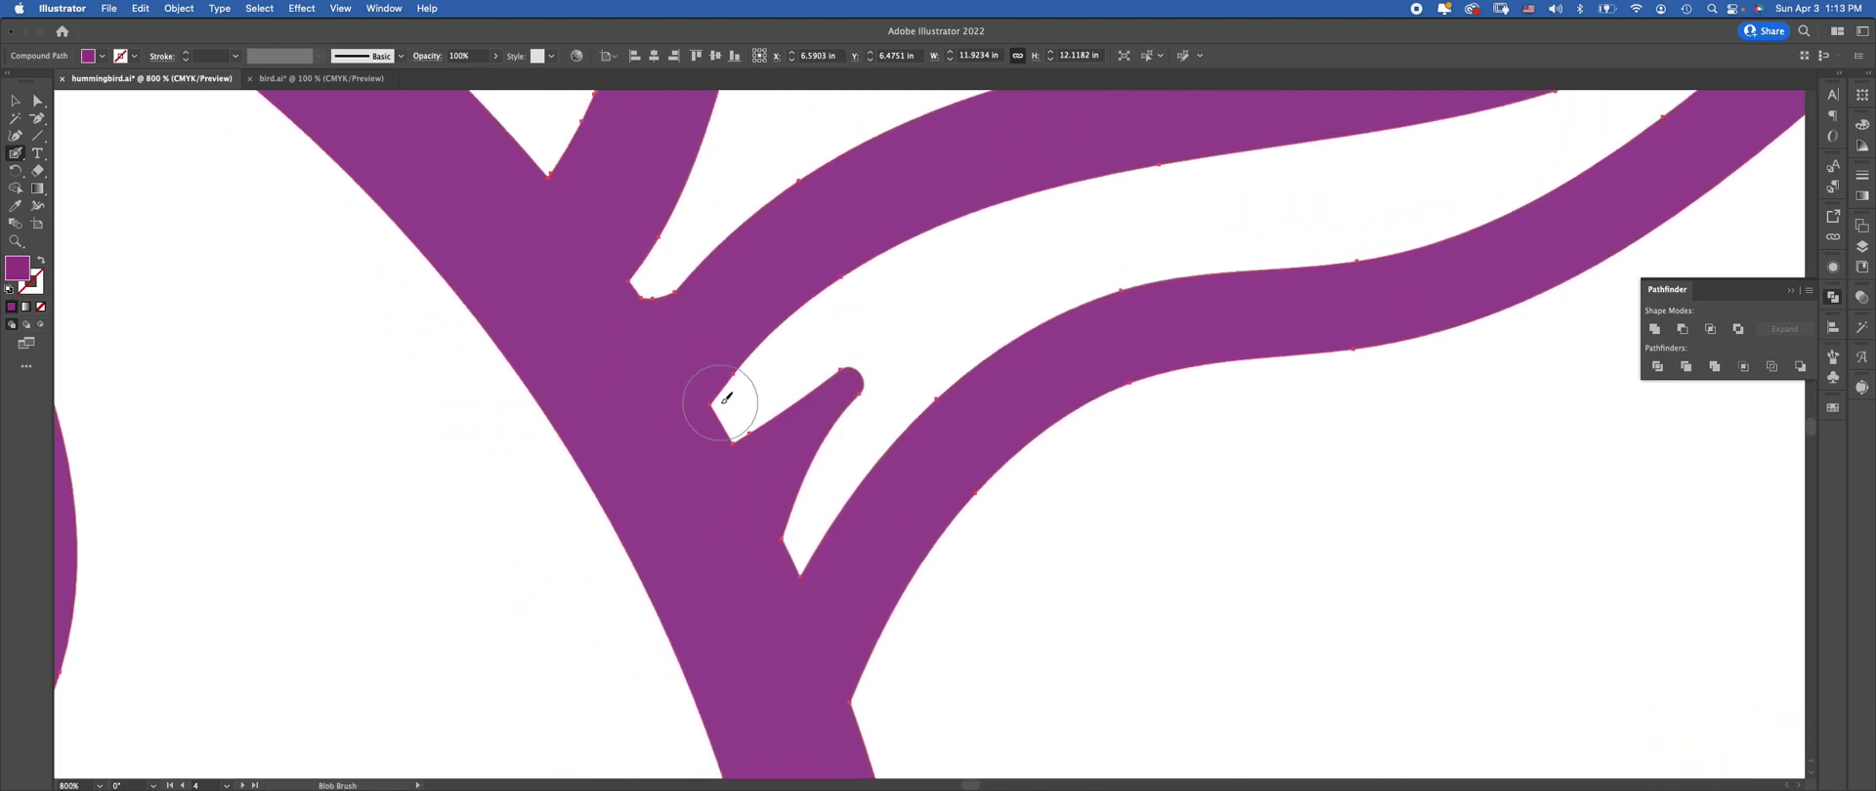
{"action": "key", "text": "super+minus"}
{"action": "key", "text": "super+minus"}
{"action": "key", "text": "super+minus"}
{"action": "key", "text": "super+minus"}
{"action": "key", "text": "super+minus"}
{"action": "key", "text": "super+minus"}
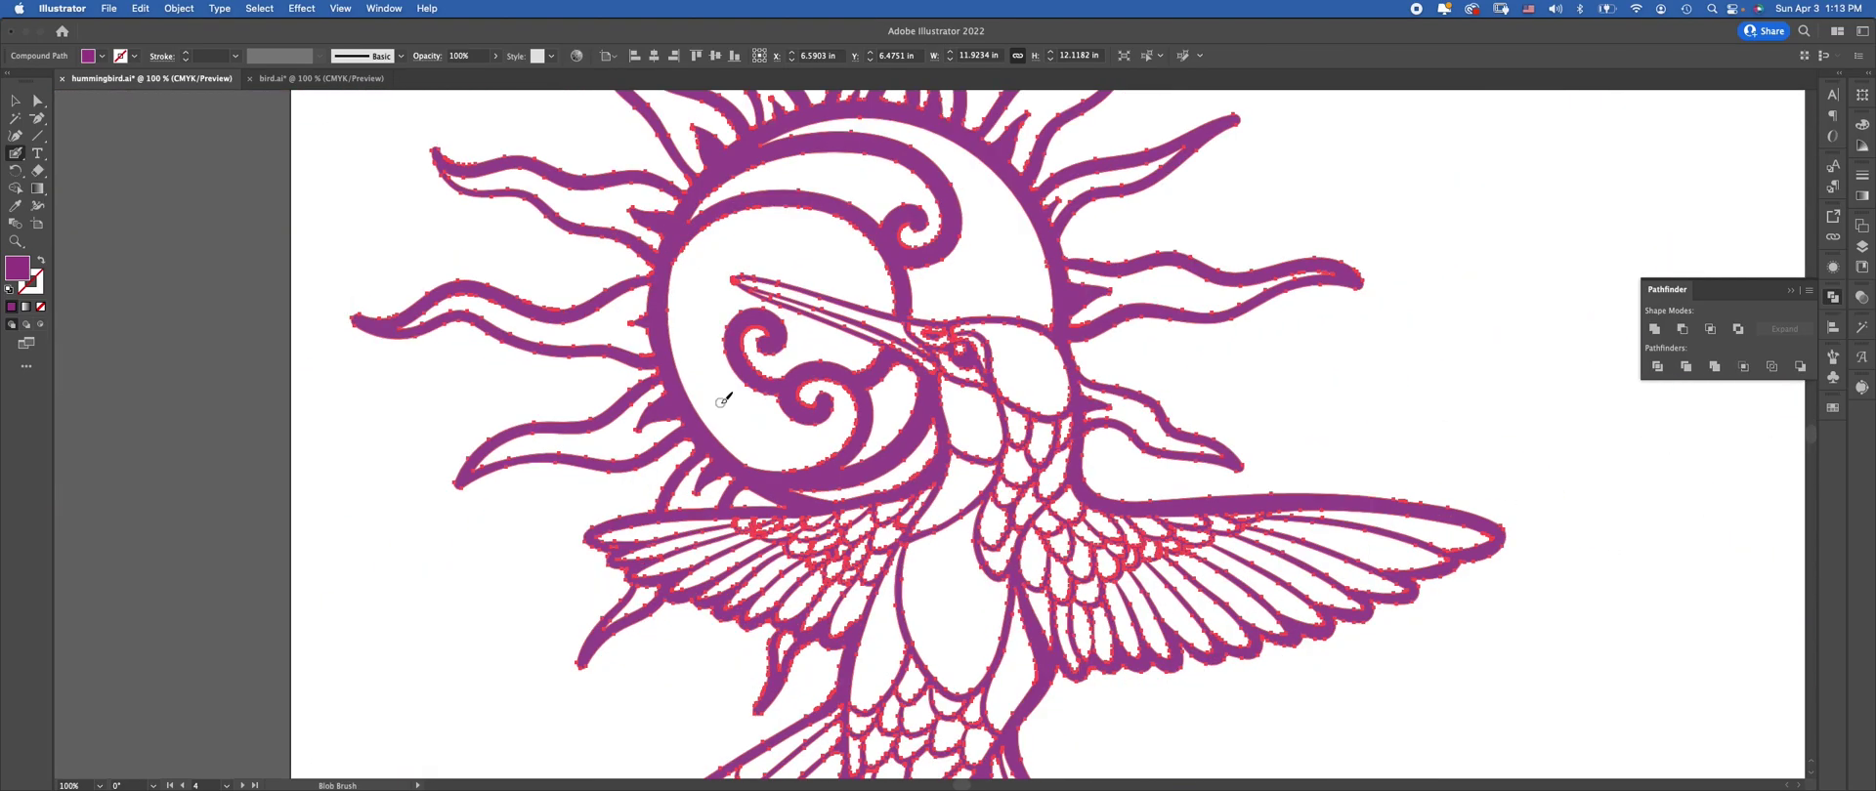
{"action": "key", "text": "super+minus"}
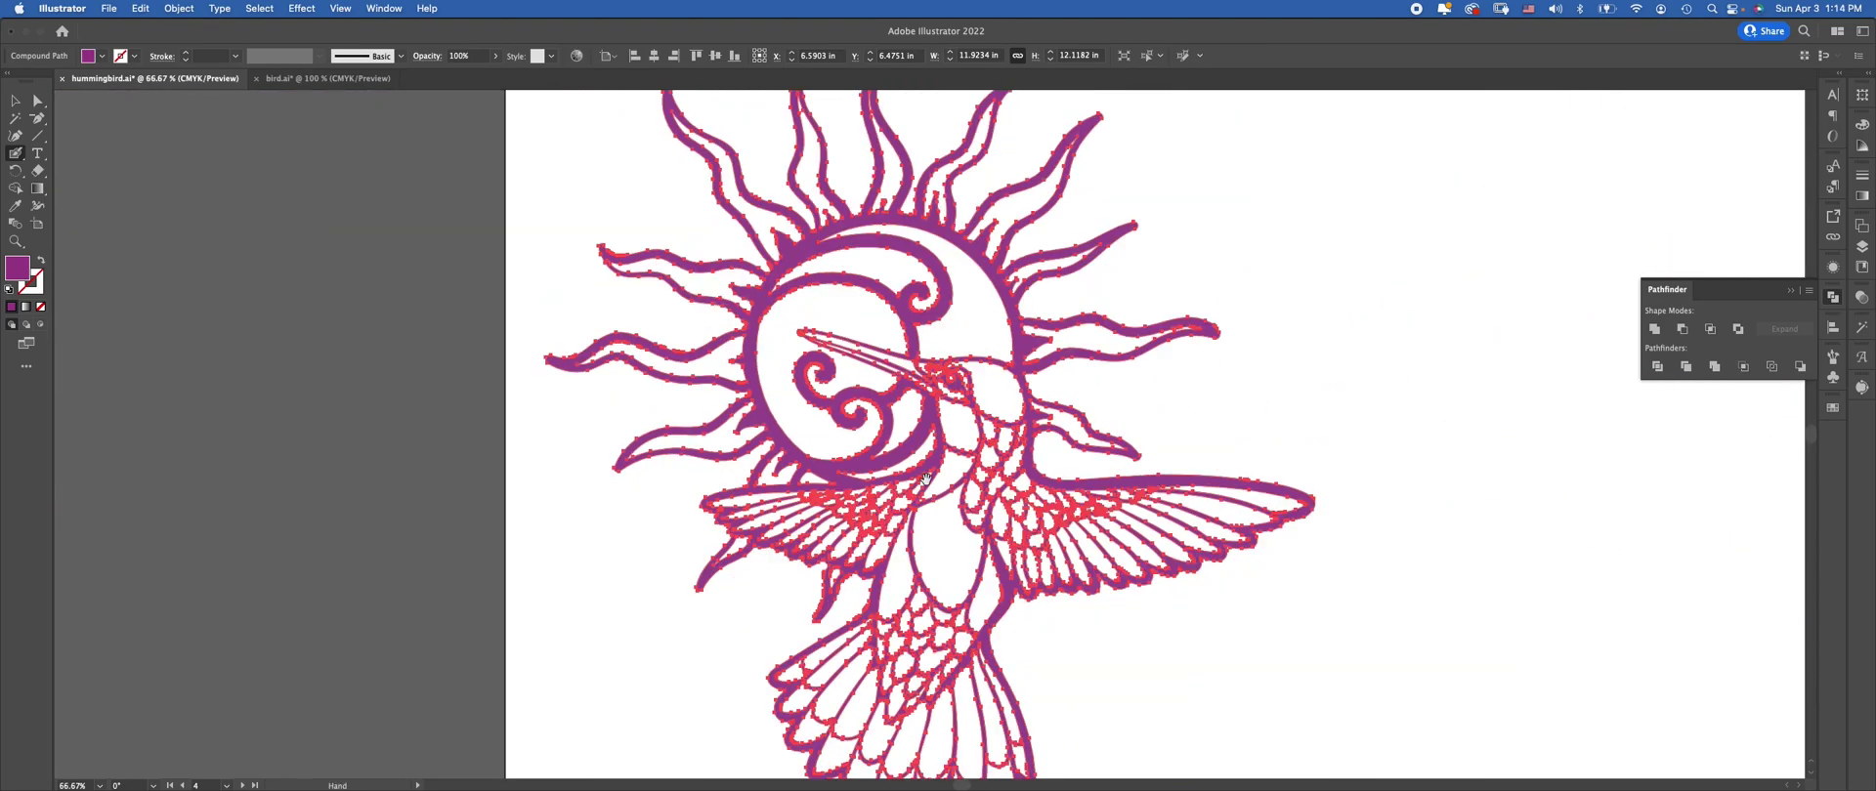
{"action": "left_click_drag", "start_coordinate": [894, 488], "coordinate": [730, 294]}
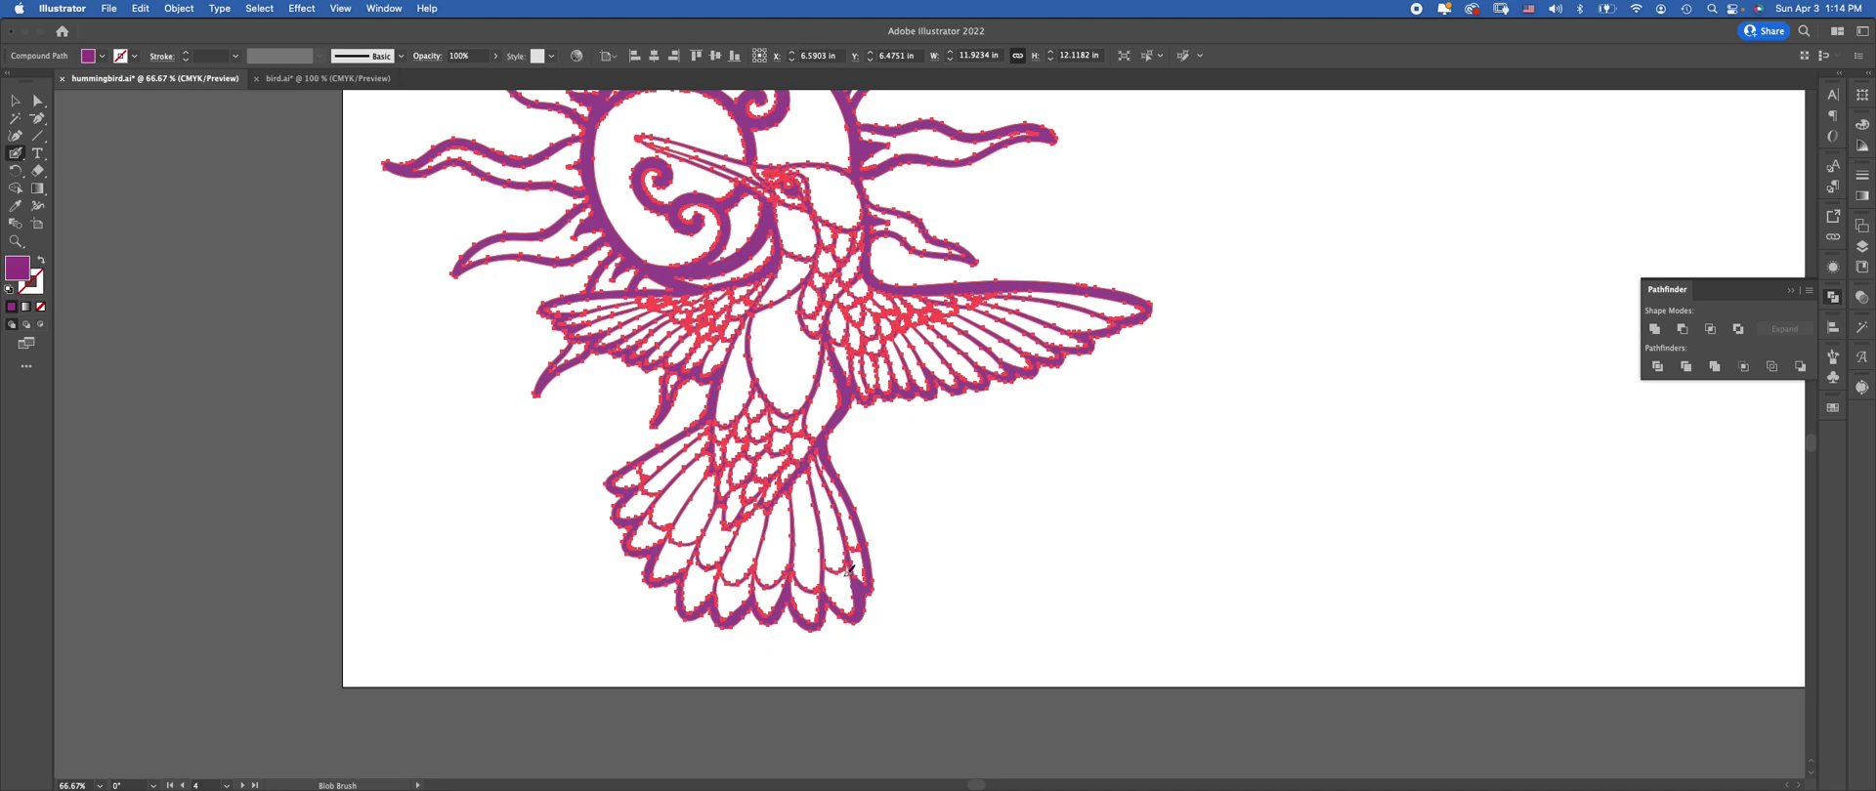
{"action": "left_click", "coordinate": [1352, 489]}
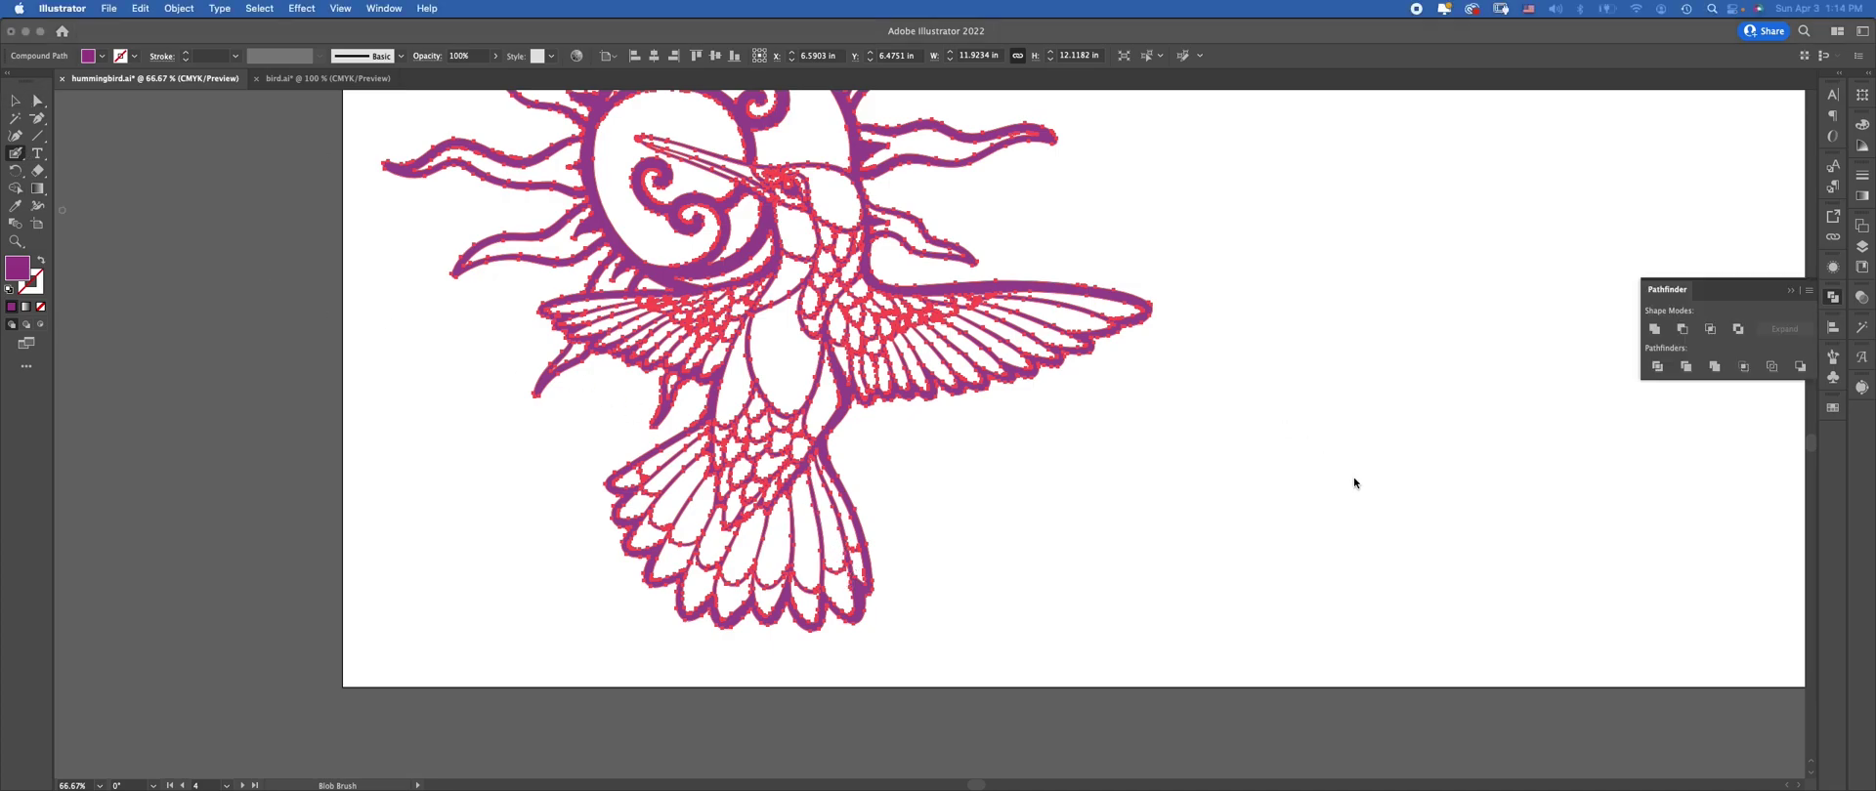
{"action": "scroll", "coordinate": [1145, 465], "scroll_direction": "right", "scroll_amount": 5}
Clear the selection and reselect the entire hummingbird and sun line art as a whole object
{"action": "left_click", "coordinate": [16, 102]}
{"action": "left_click", "coordinate": [1315, 343]}
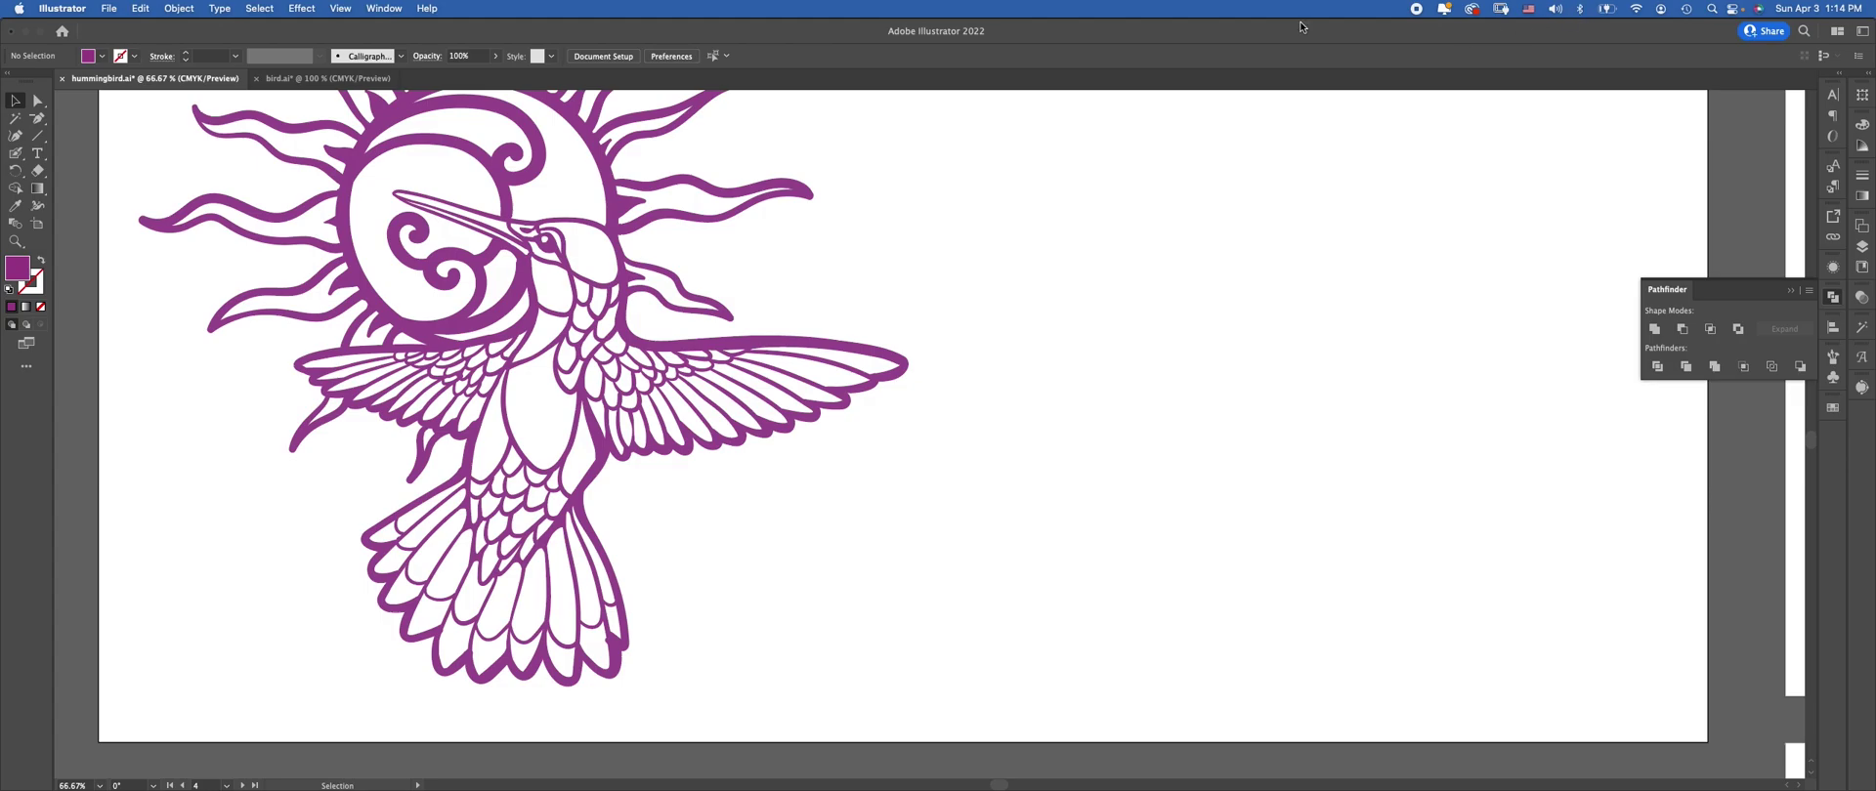
{"action": "key", "text": "super+minus"}
{"action": "key", "text": "super+minus"}
{"action": "scroll", "coordinate": [900, 239], "scroll_direction": "right", "scroll_amount": 5}
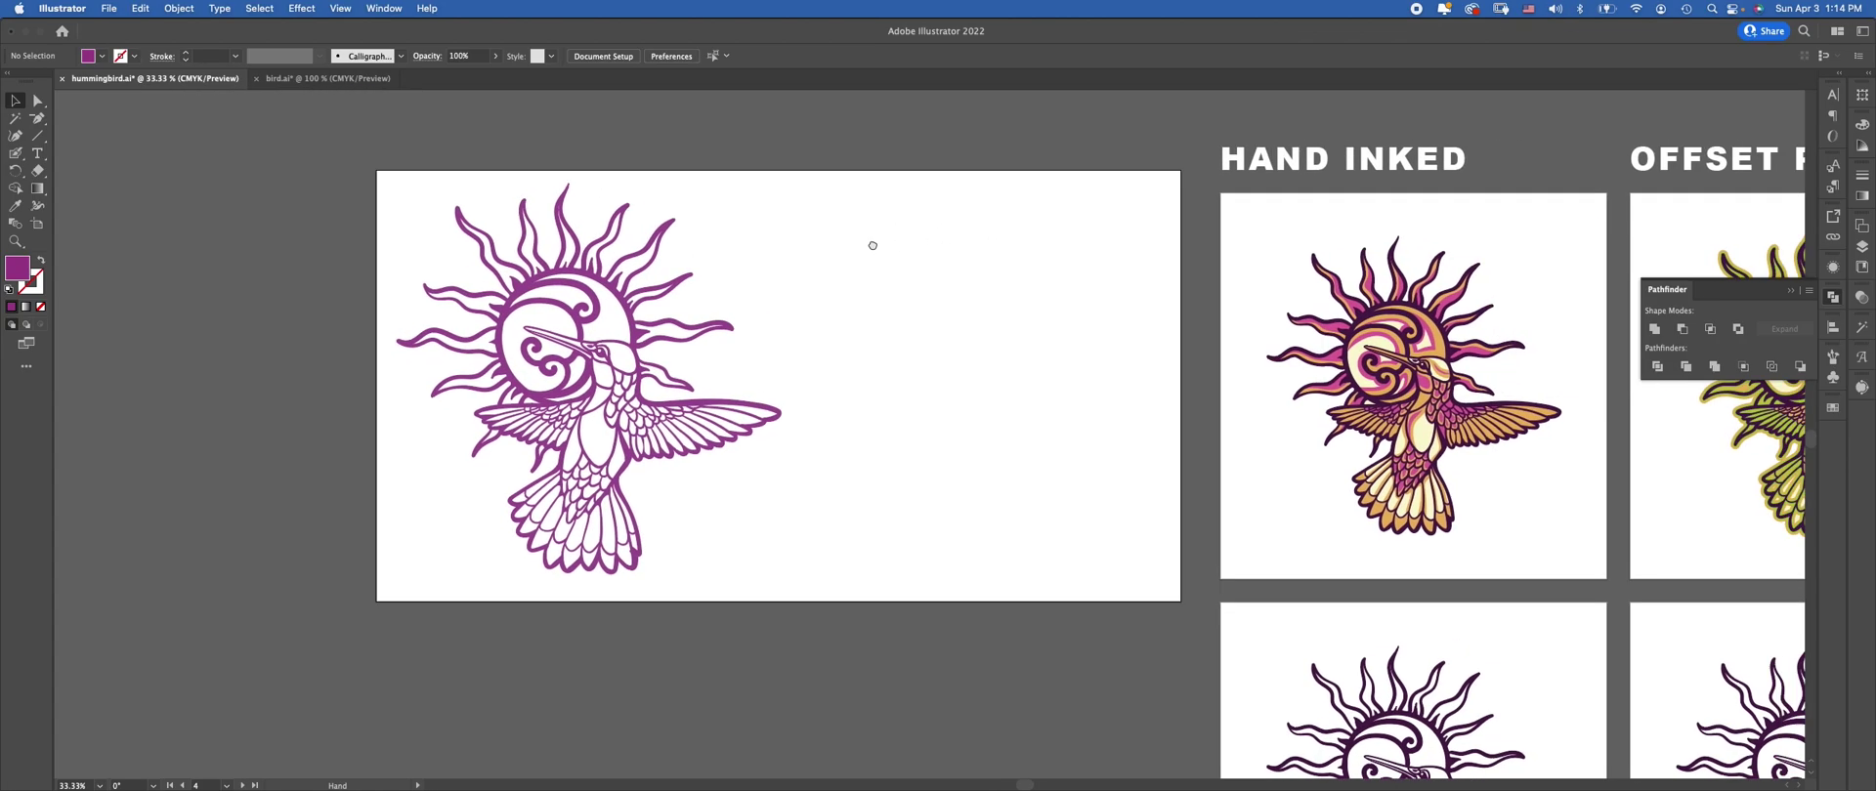
{"action": "left_click_drag", "start_coordinate": [753, 179], "coordinate": [353, 506]}
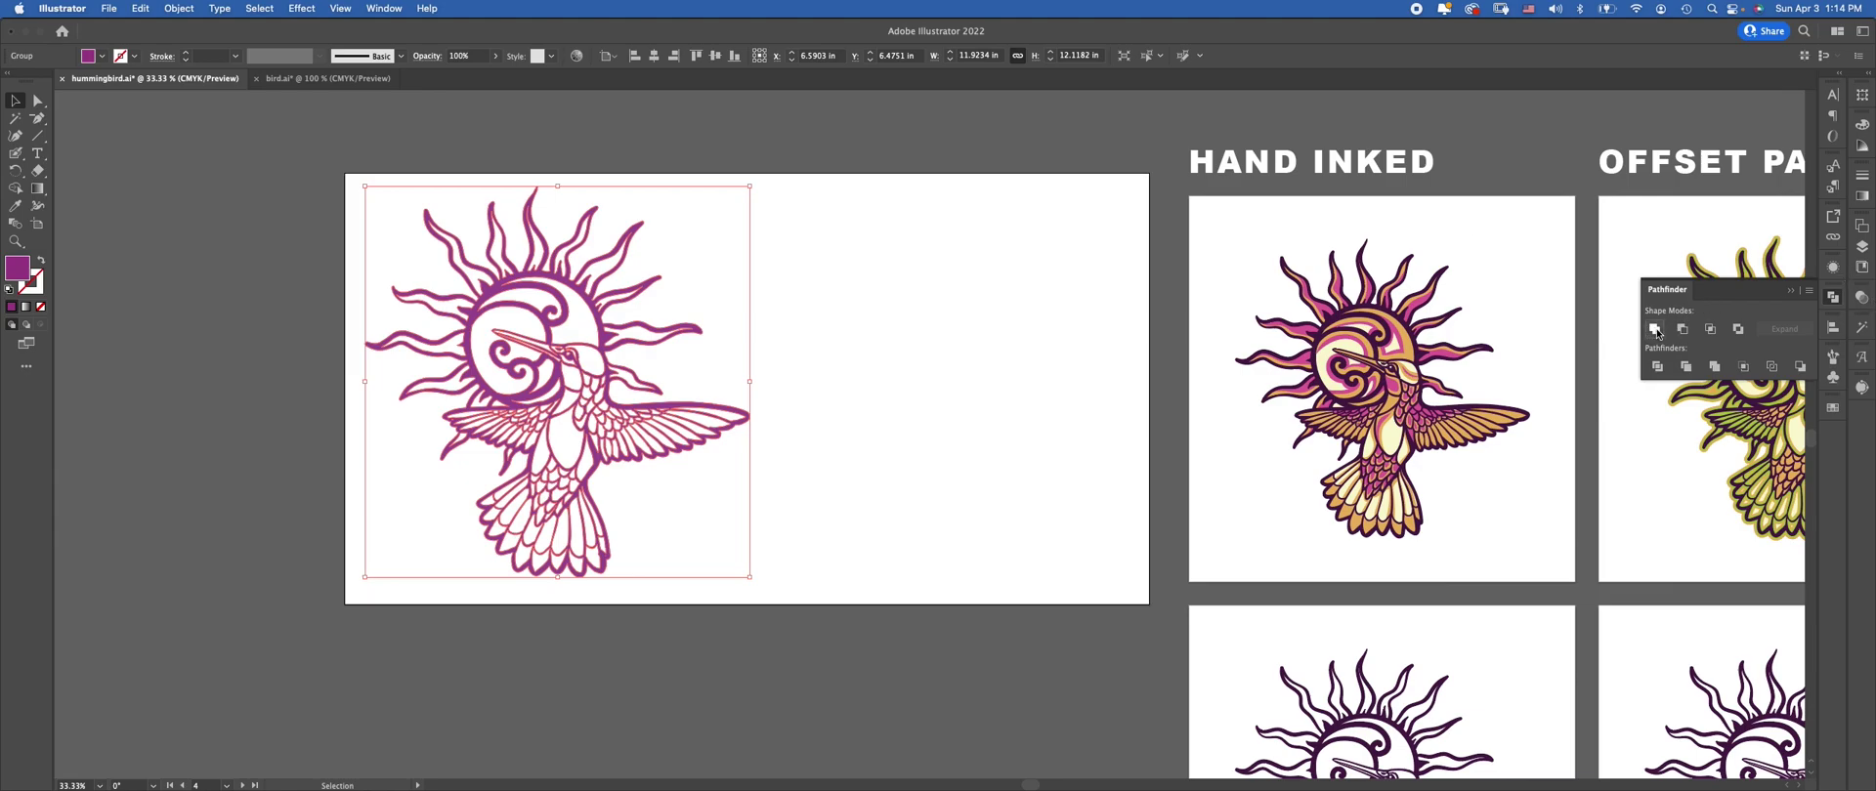
Draw an orange-filled square without a stroke, about 10.7 in per side, on the empty half of the artboard beside the hummingbird
{"action": "left_click", "coordinate": [881, 285]}
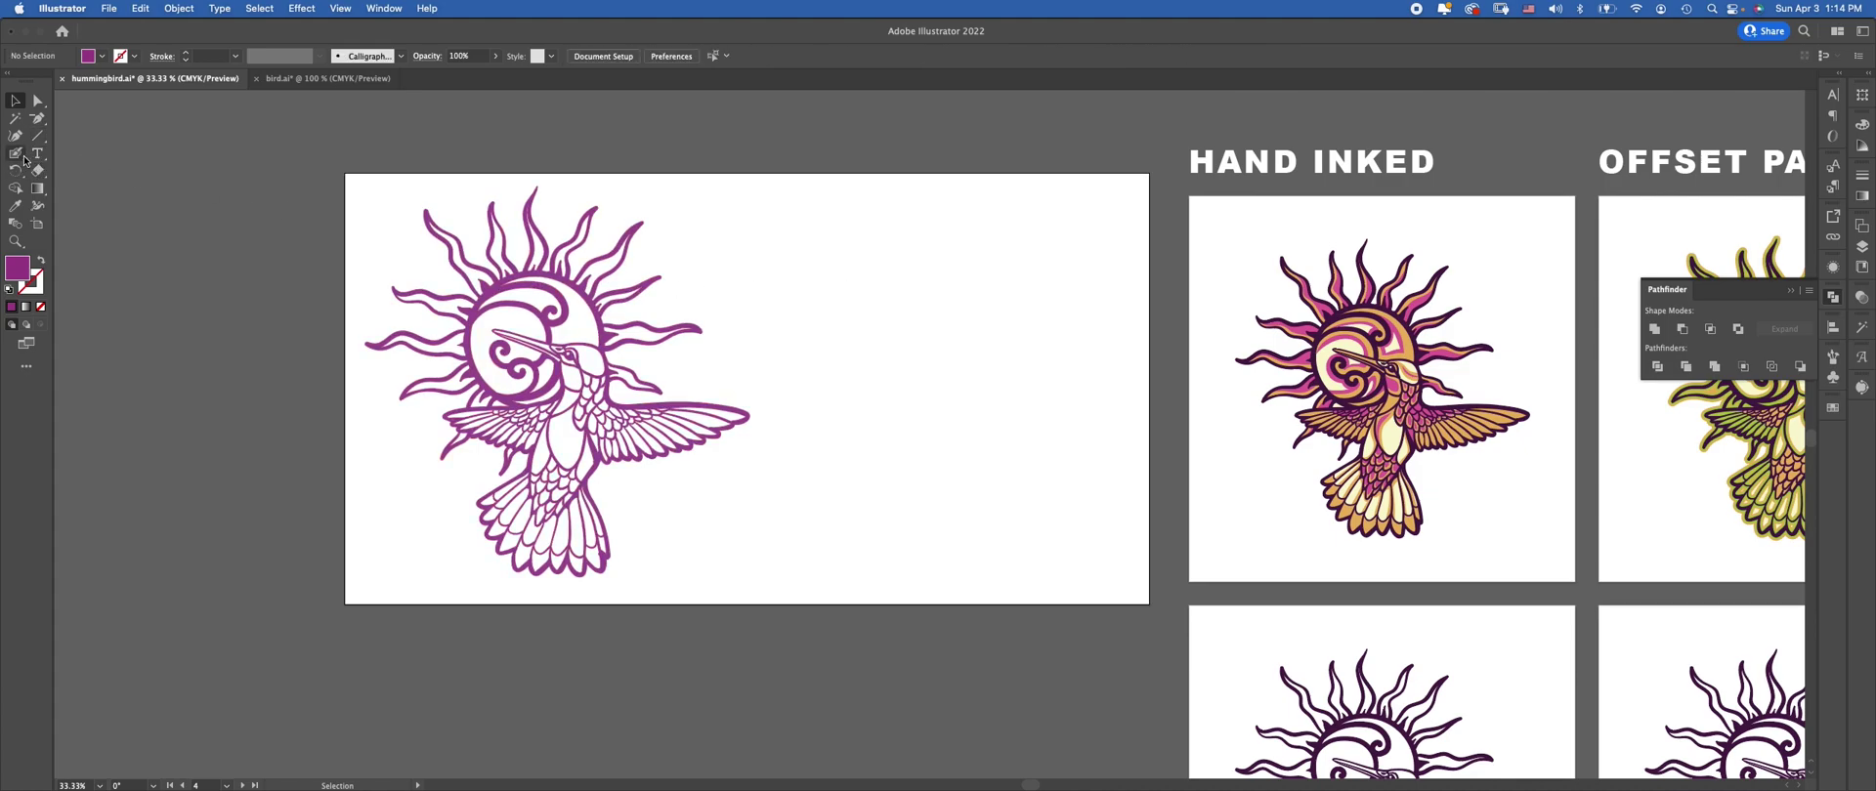
{"action": "left_click", "coordinate": [45, 138]}
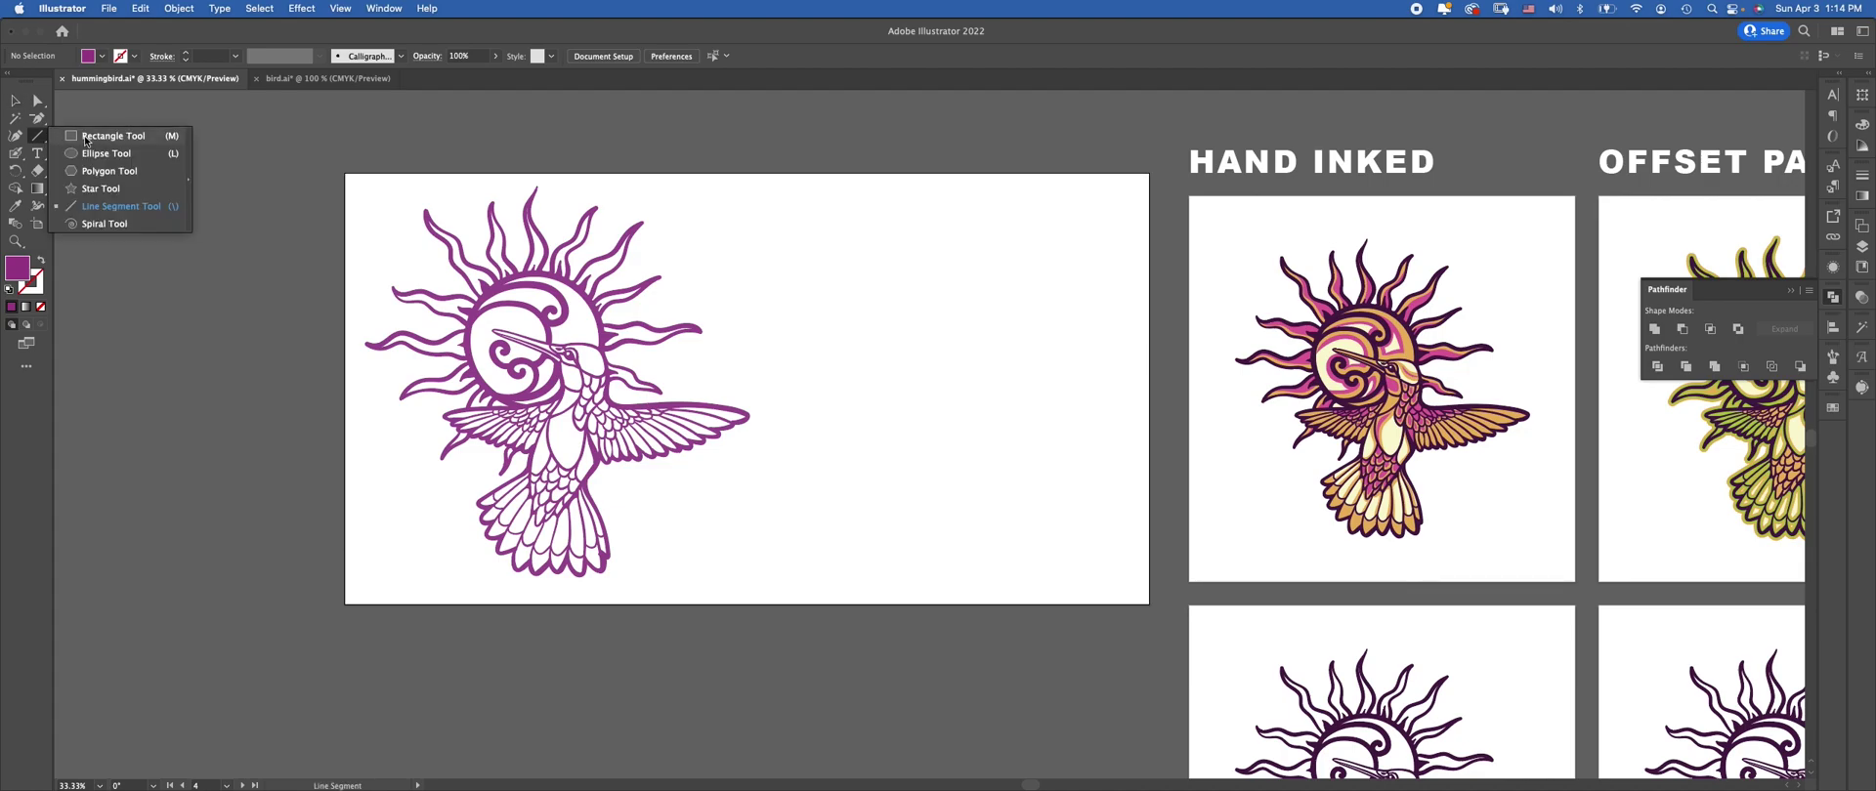
{"action": "left_click", "coordinate": [85, 137]}
{"action": "left_click", "coordinate": [102, 60]}
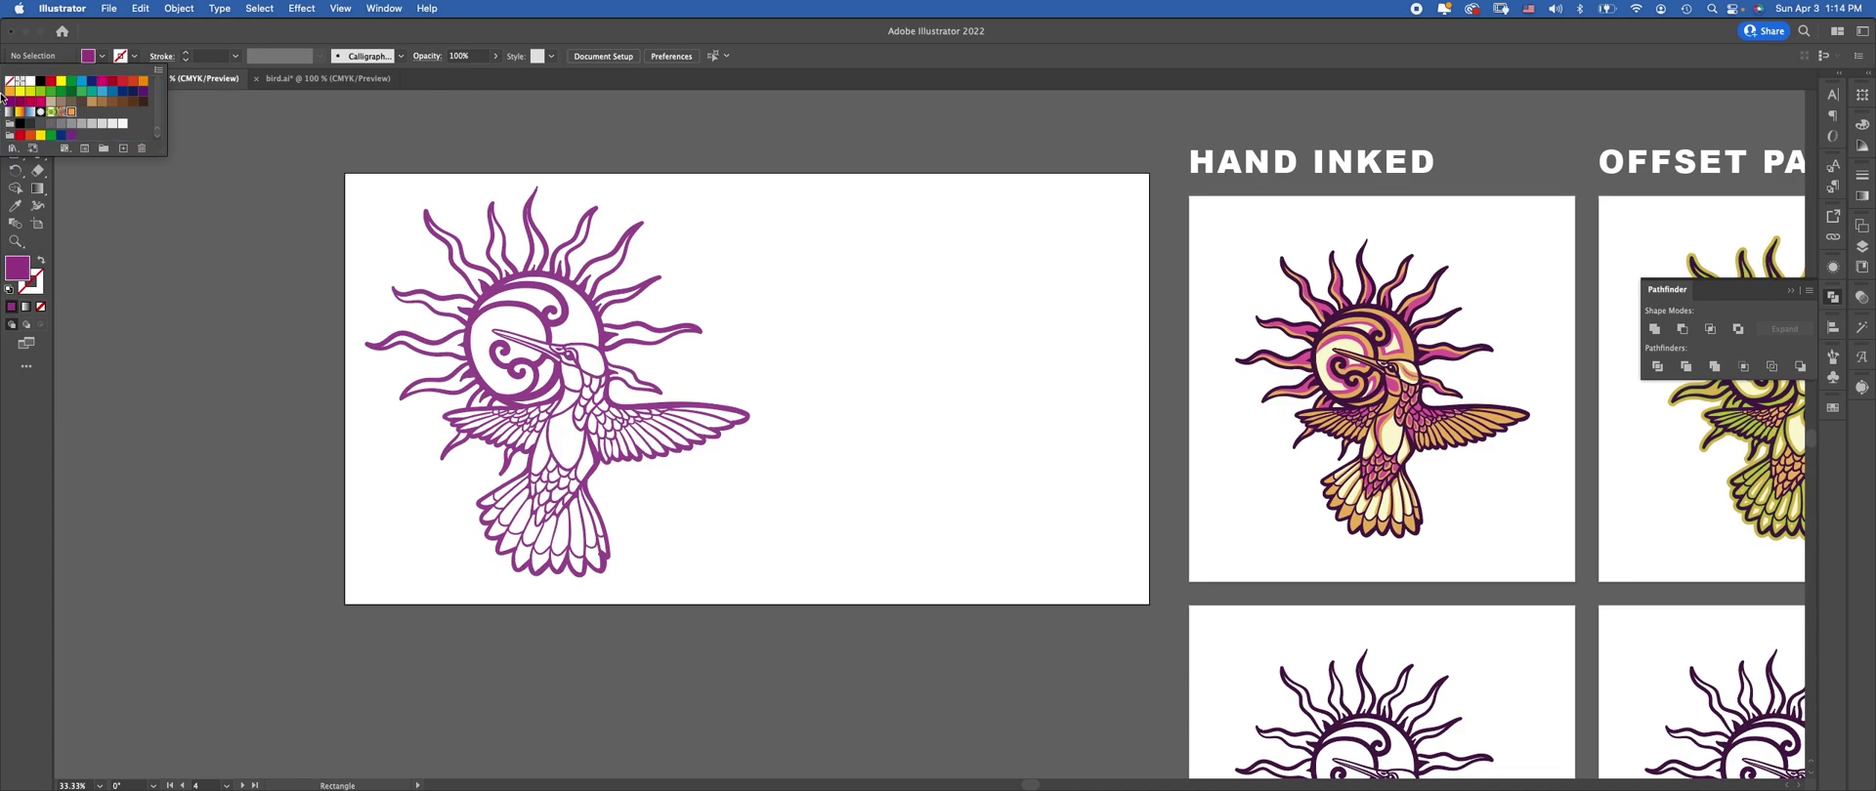
{"action": "left_click", "coordinate": [35, 91]}
{"action": "left_click", "coordinate": [64, 112]}
{"action": "left_click", "coordinate": [72, 111]}
{"action": "left_click", "coordinate": [792, 231]}
{"action": "left_click_drag", "start_coordinate": [772, 221], "coordinate": [1115, 567]}
{"action": "key", "text": "v"}
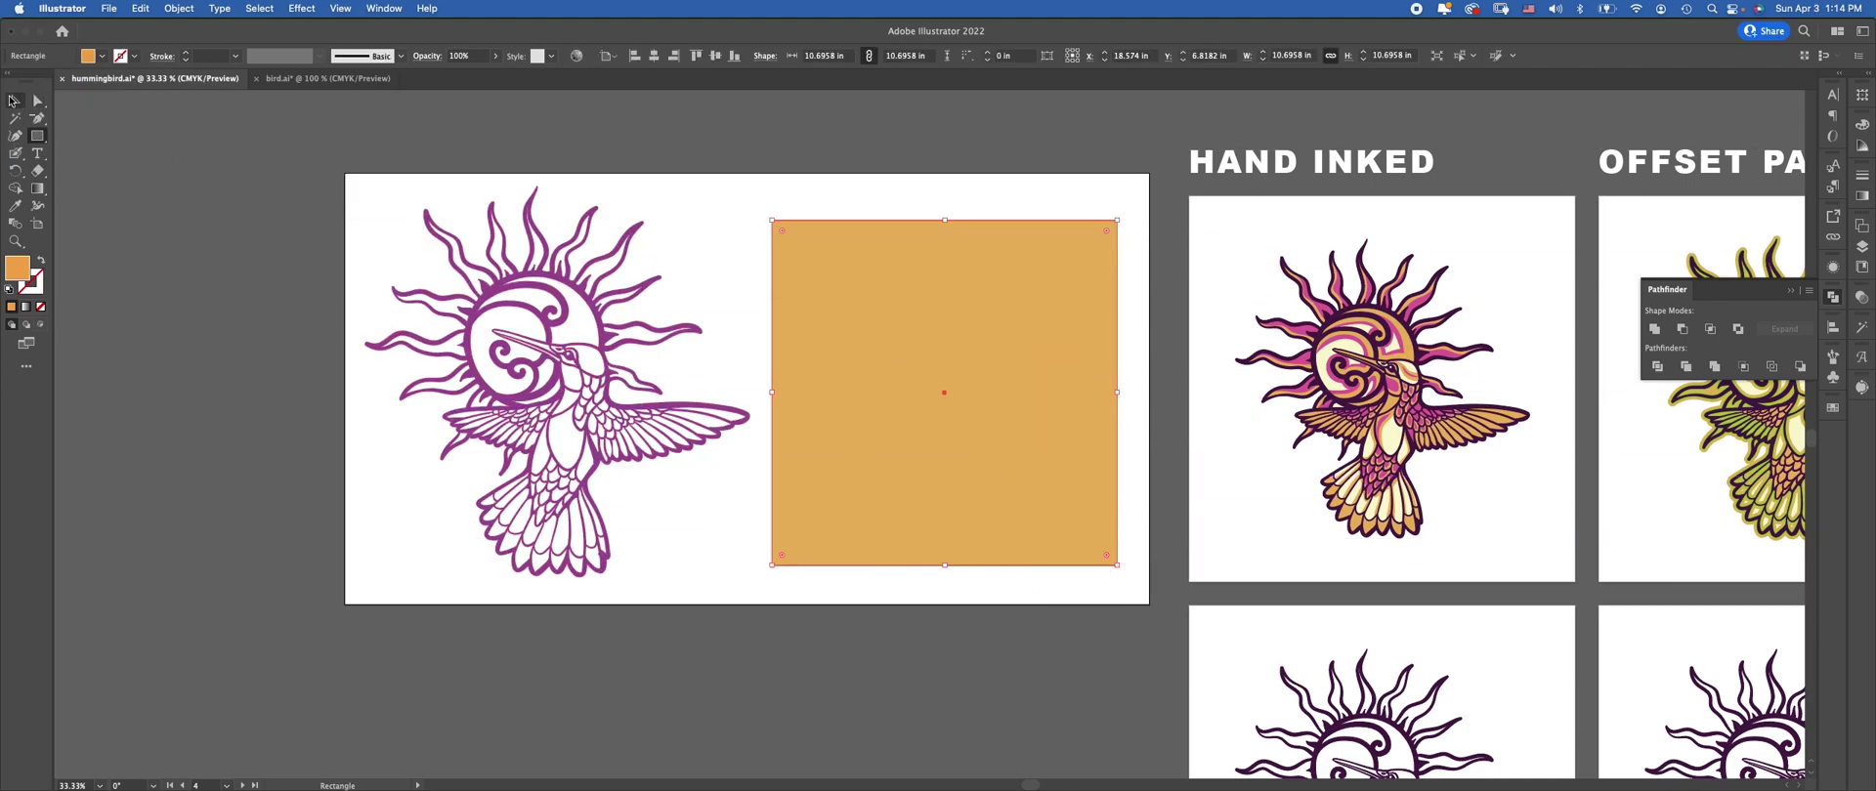
Scale the hummingbird line art down to about 9 in wide, move it over the orange square and bring it to the front
{"action": "left_click", "coordinate": [549, 167]}
{"action": "left_click_drag", "start_coordinate": [723, 542], "coordinate": [581, 450]}
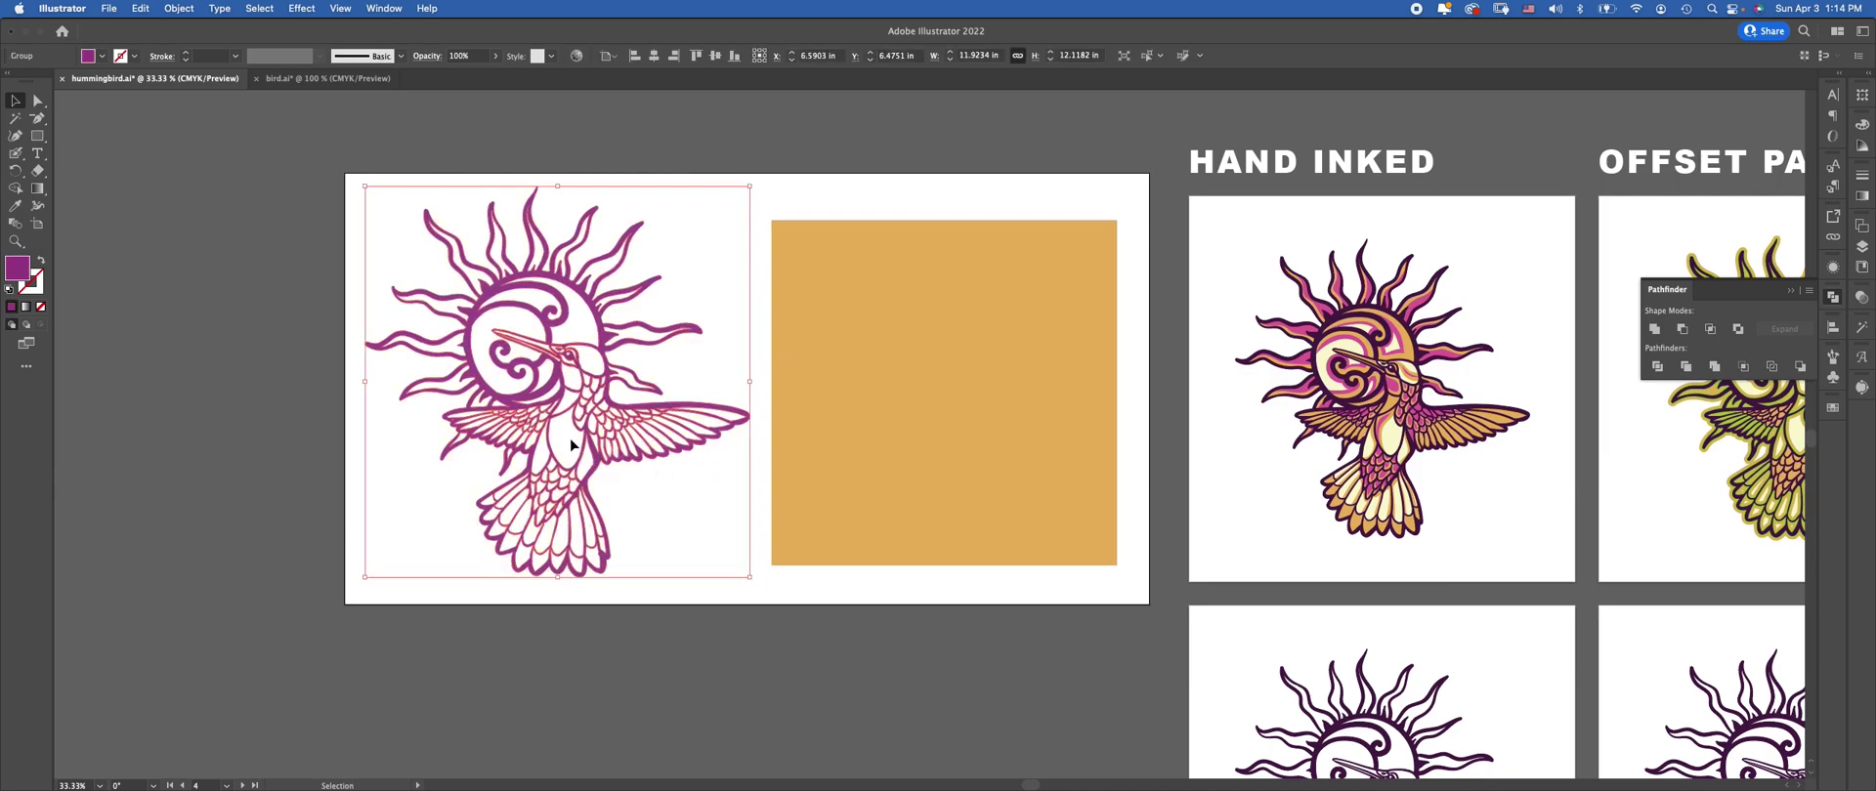
{"action": "left_click_drag", "start_coordinate": [752, 186], "coordinate": [660, 286]}
{"action": "left_click_drag", "start_coordinate": [542, 405], "coordinate": [1011, 389]}
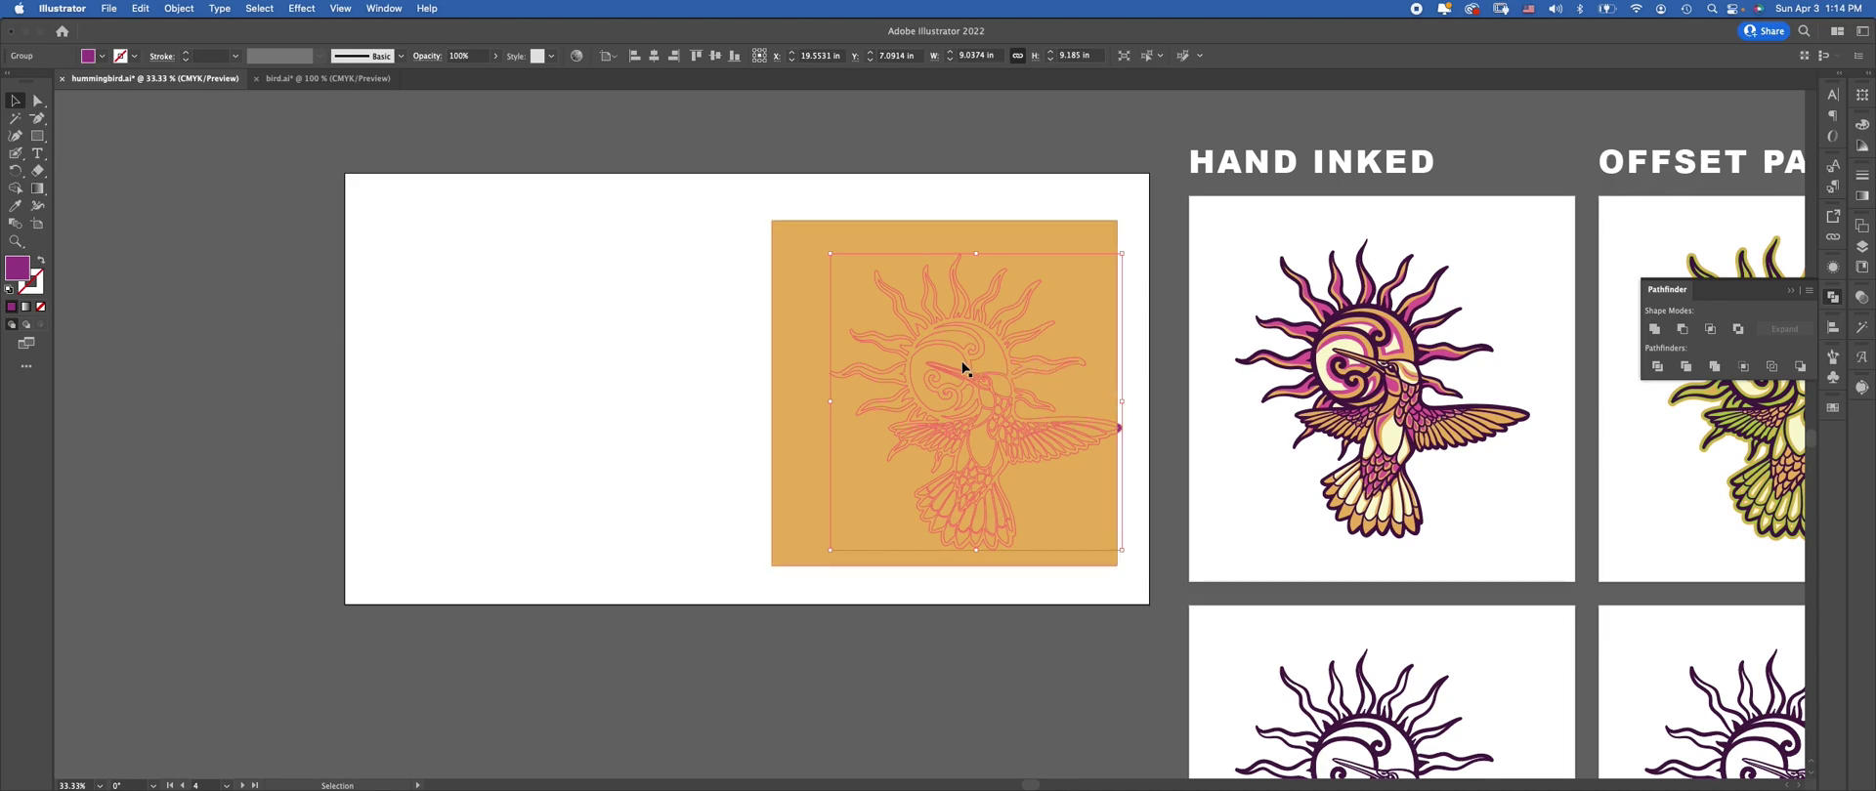
{"action": "key", "text": "super+shift+bracketright"}
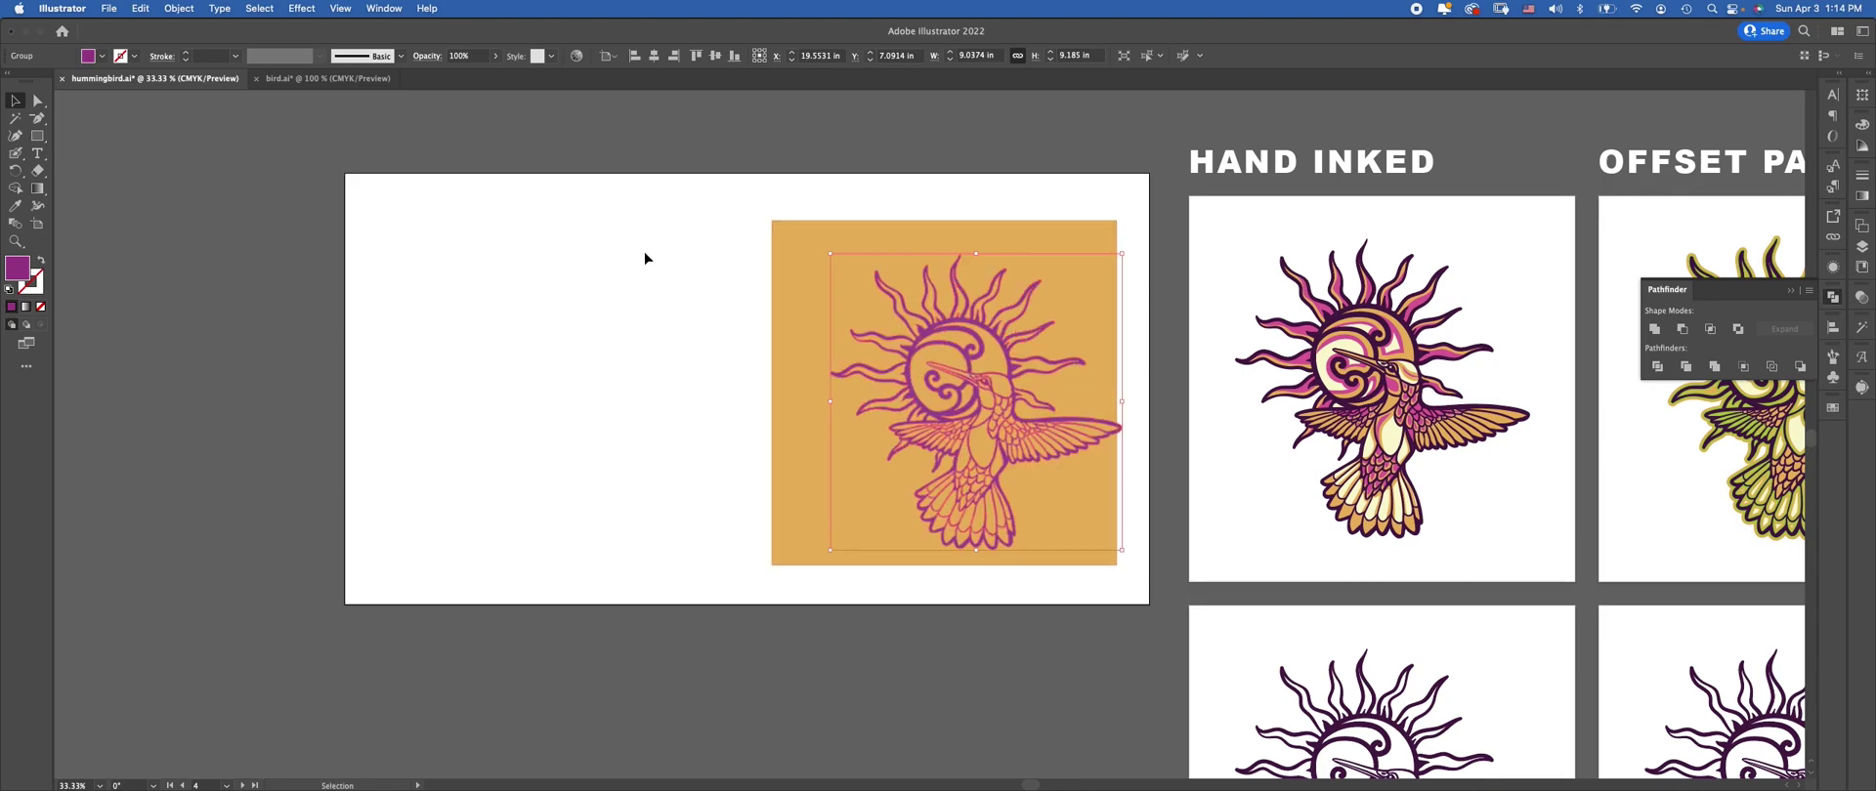
{"action": "double_click", "coordinate": [1032, 402]}
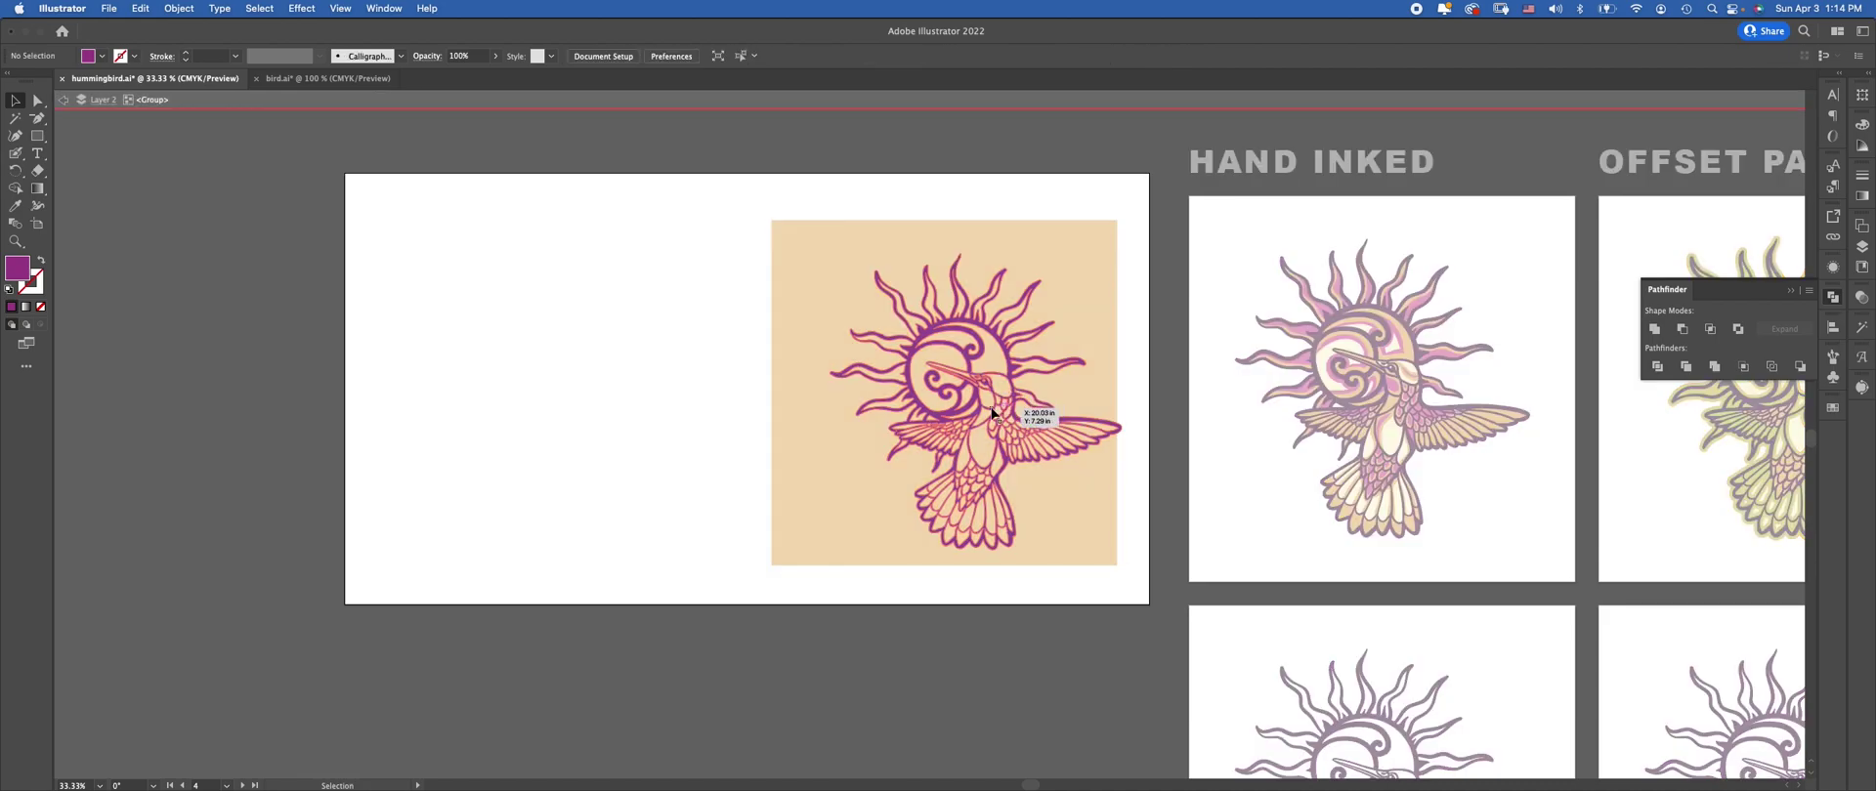
{"action": "double_click", "coordinate": [641, 403]}
{"action": "double_click", "coordinate": [794, 333]}
{"action": "left_click", "coordinate": [672, 311]}
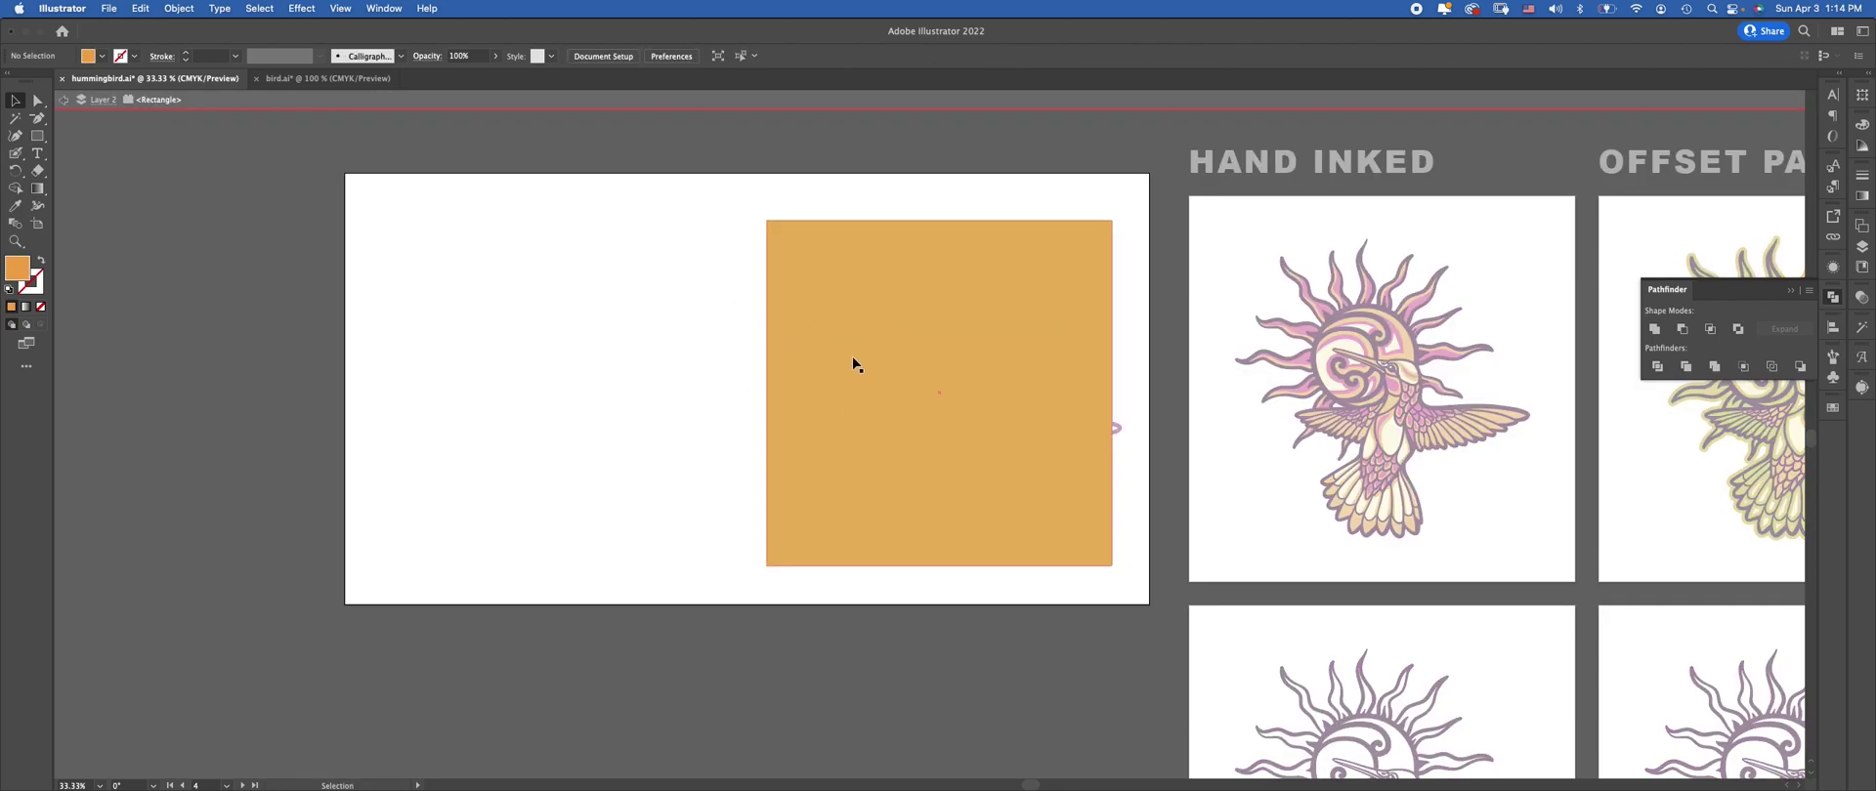
{"action": "double_click", "coordinate": [684, 411]}
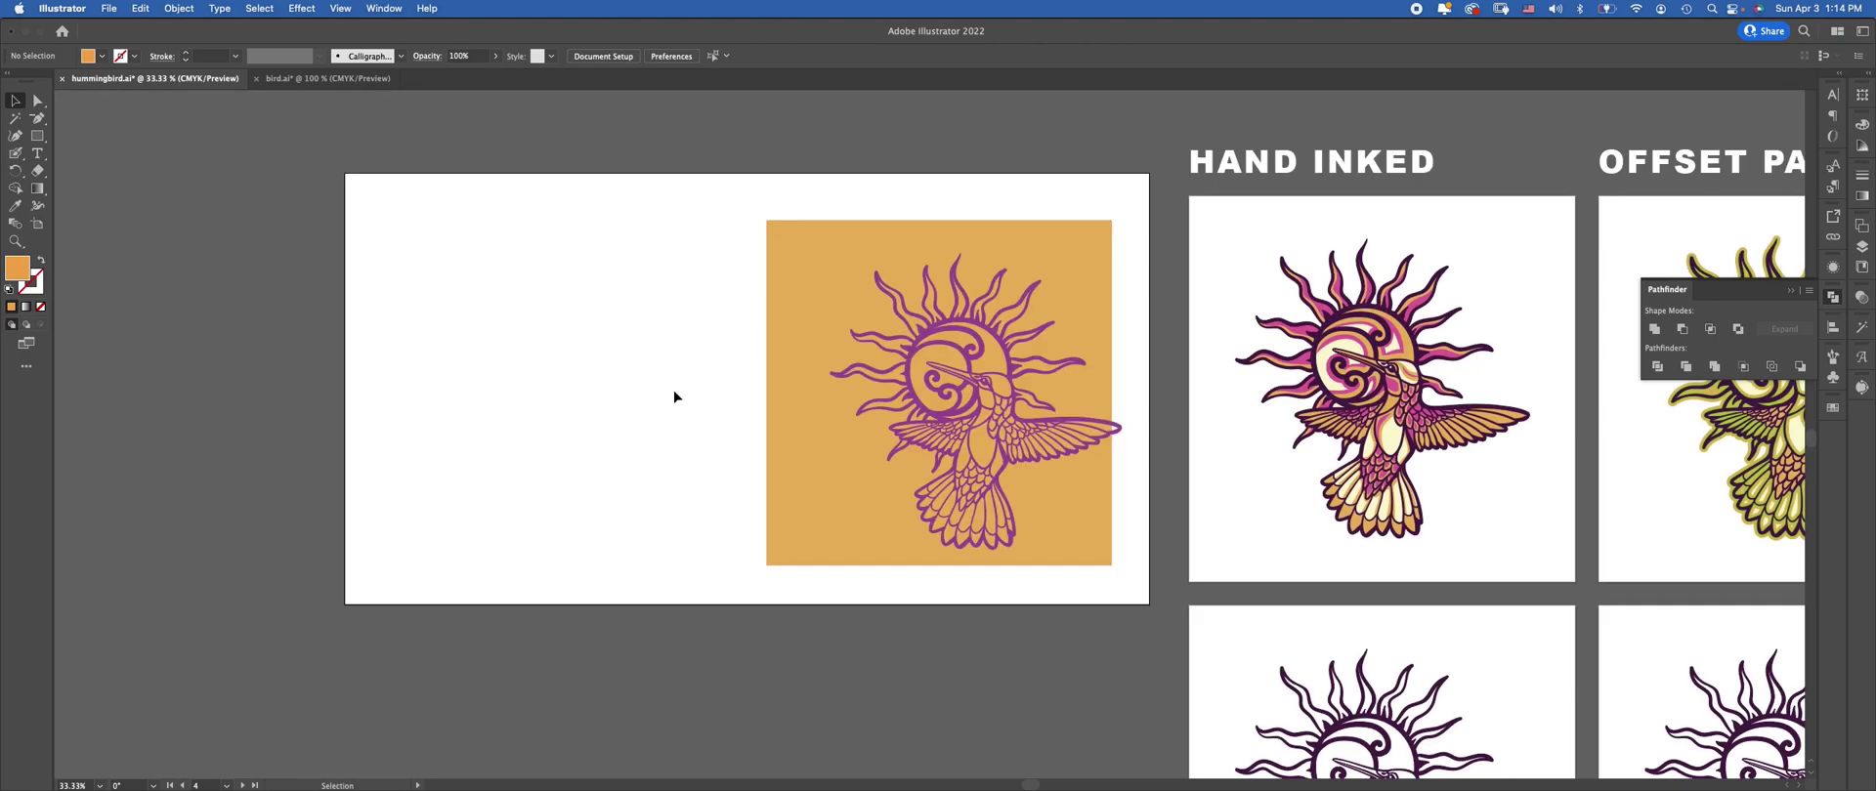
Send the orange square to the back and center the hummingbird line art within it
{"action": "right_click", "coordinate": [809, 347]}
{"action": "left_click", "coordinate": [800, 320]}
{"action": "right_click", "coordinate": [787, 322]}
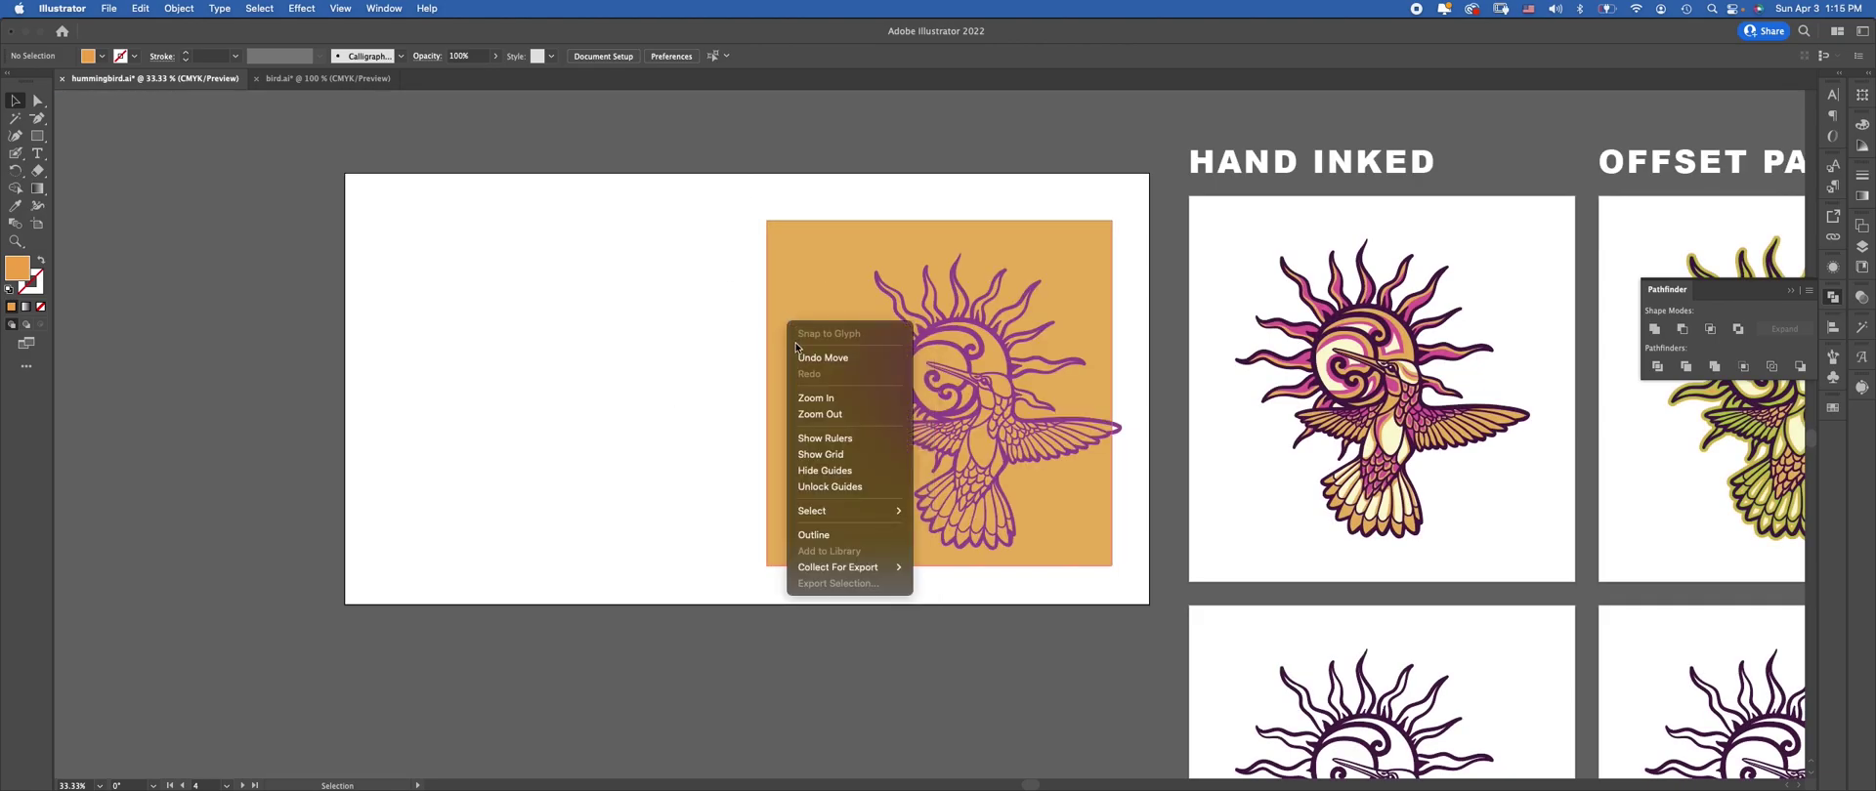
{"action": "left_click", "coordinate": [752, 448]}
{"action": "right_click", "coordinate": [779, 399]}
{"action": "left_click", "coordinate": [789, 295]}
{"action": "left_click", "coordinate": [773, 282]}
{"action": "right_click", "coordinate": [776, 265]}
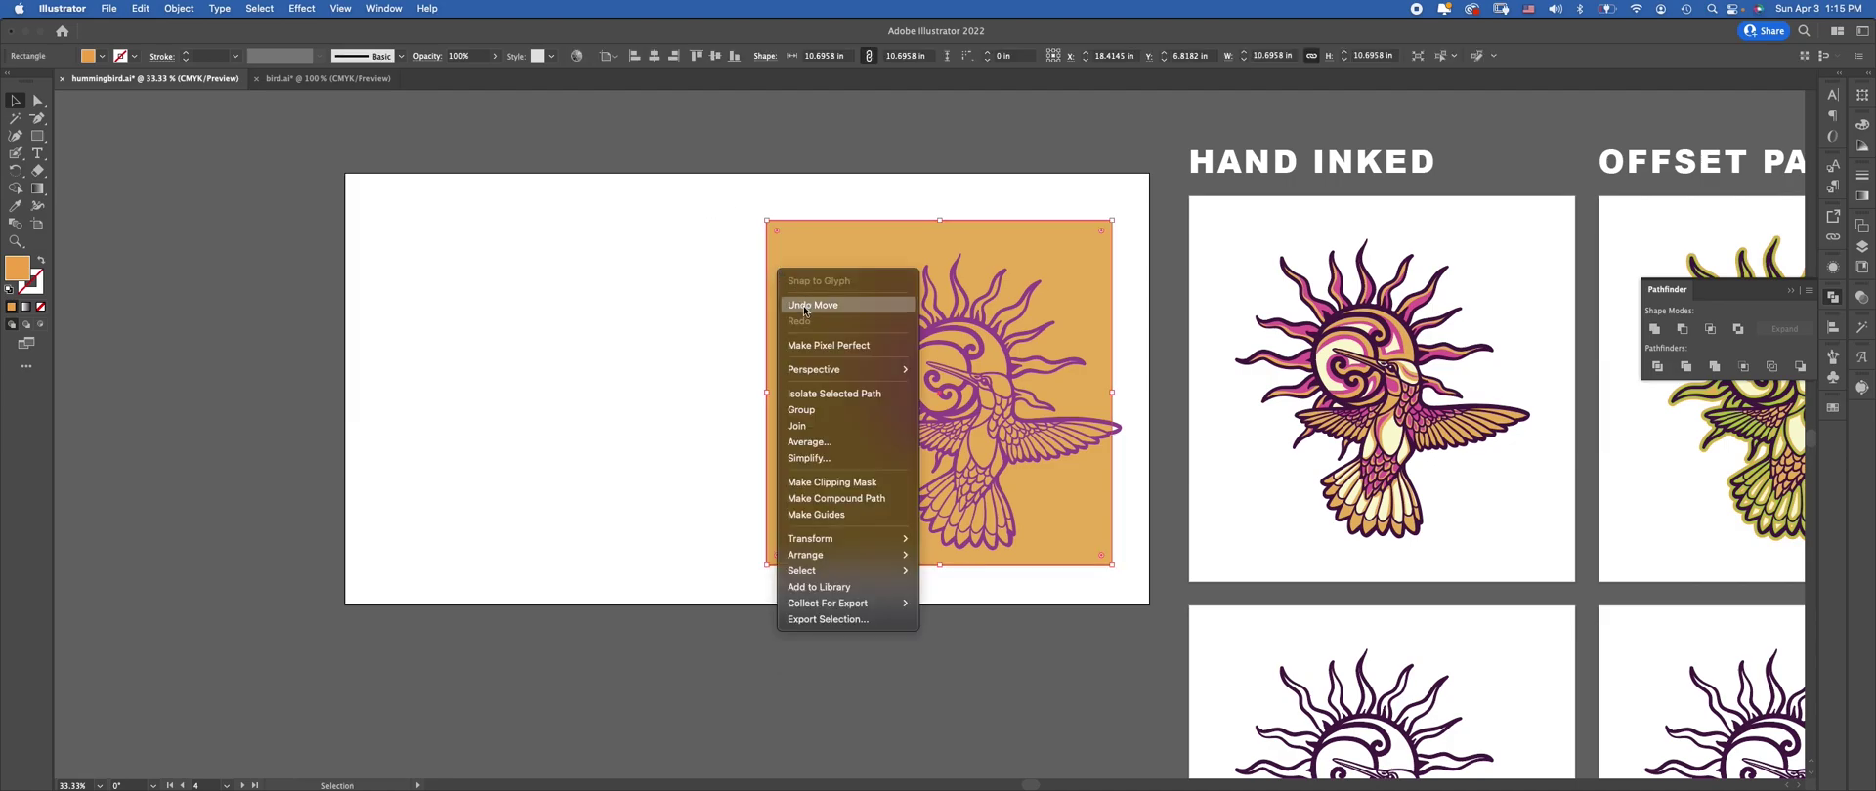
{"action": "mouse_move", "coordinate": [824, 566]}
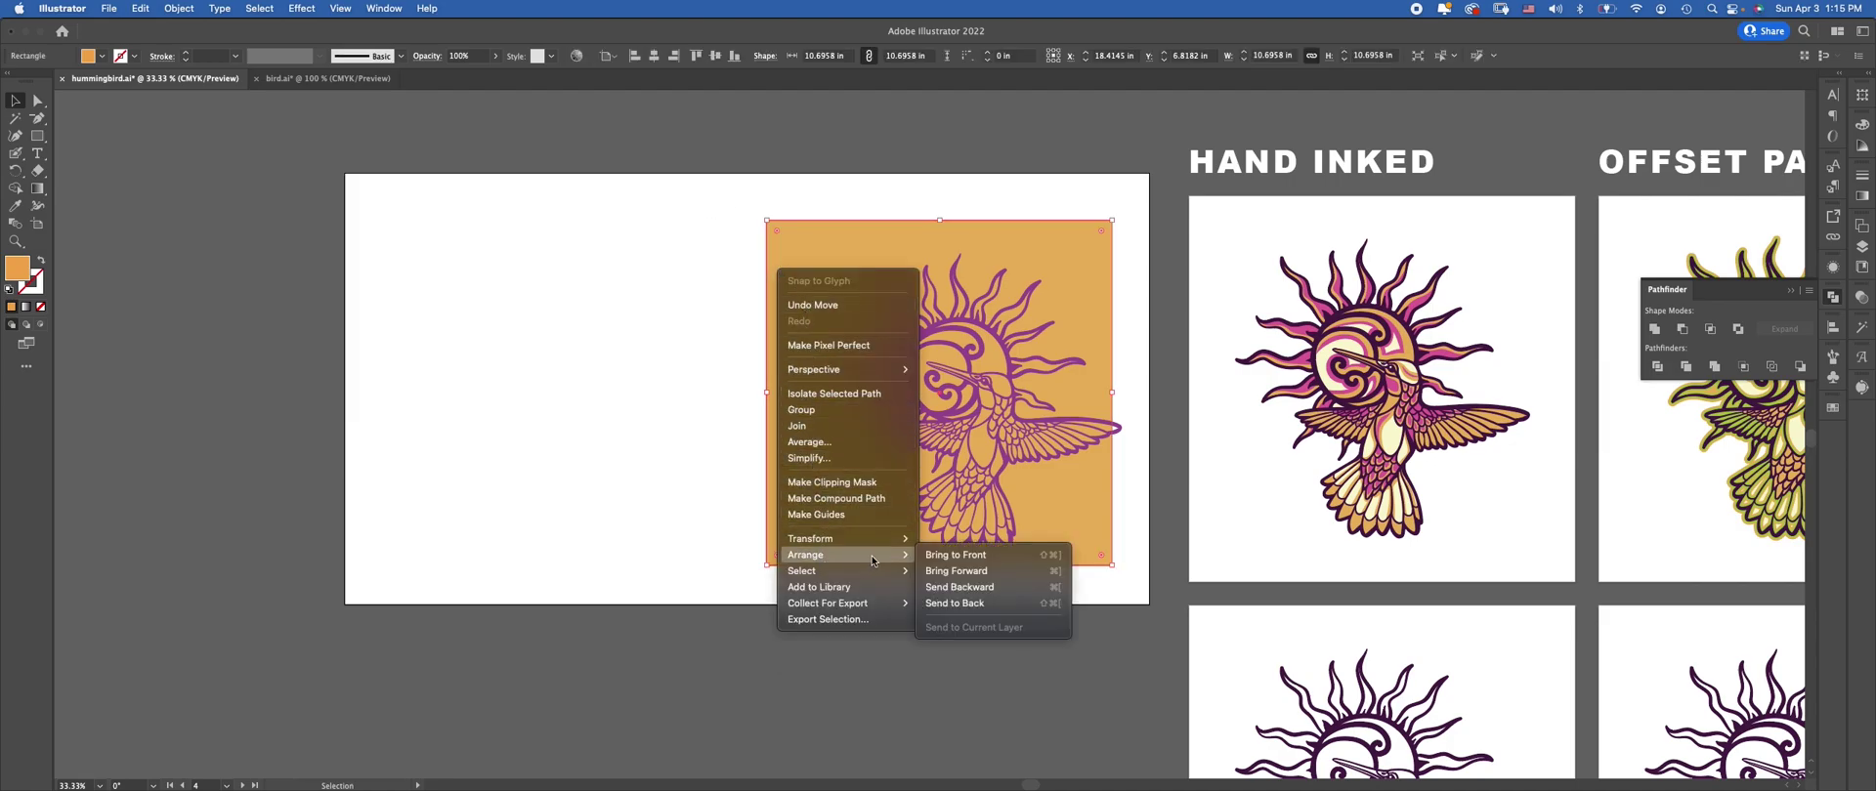
{"action": "left_click", "coordinate": [948, 604]}
{"action": "left_click_drag", "start_coordinate": [974, 385], "coordinate": [944, 378]}
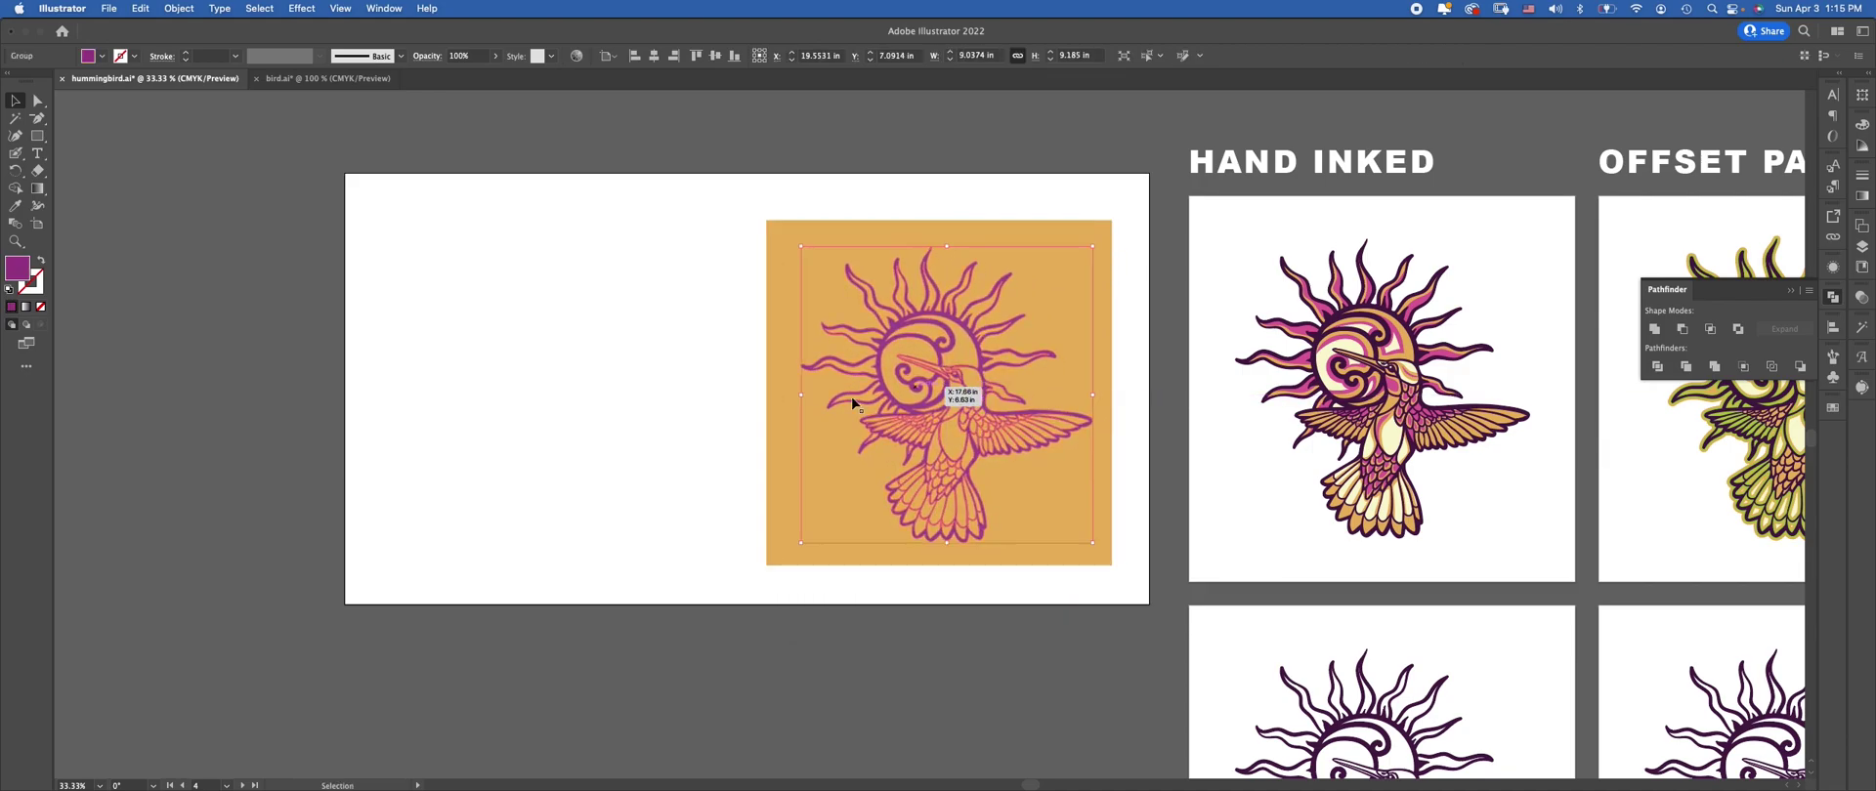
{"action": "left_click", "coordinate": [700, 410]}
Select the line art together with the orange square and split them into separate pieces with Pathfinder Divide
{"action": "scroll", "coordinate": [967, 238], "scroll_direction": "right", "scroll_amount": 3}
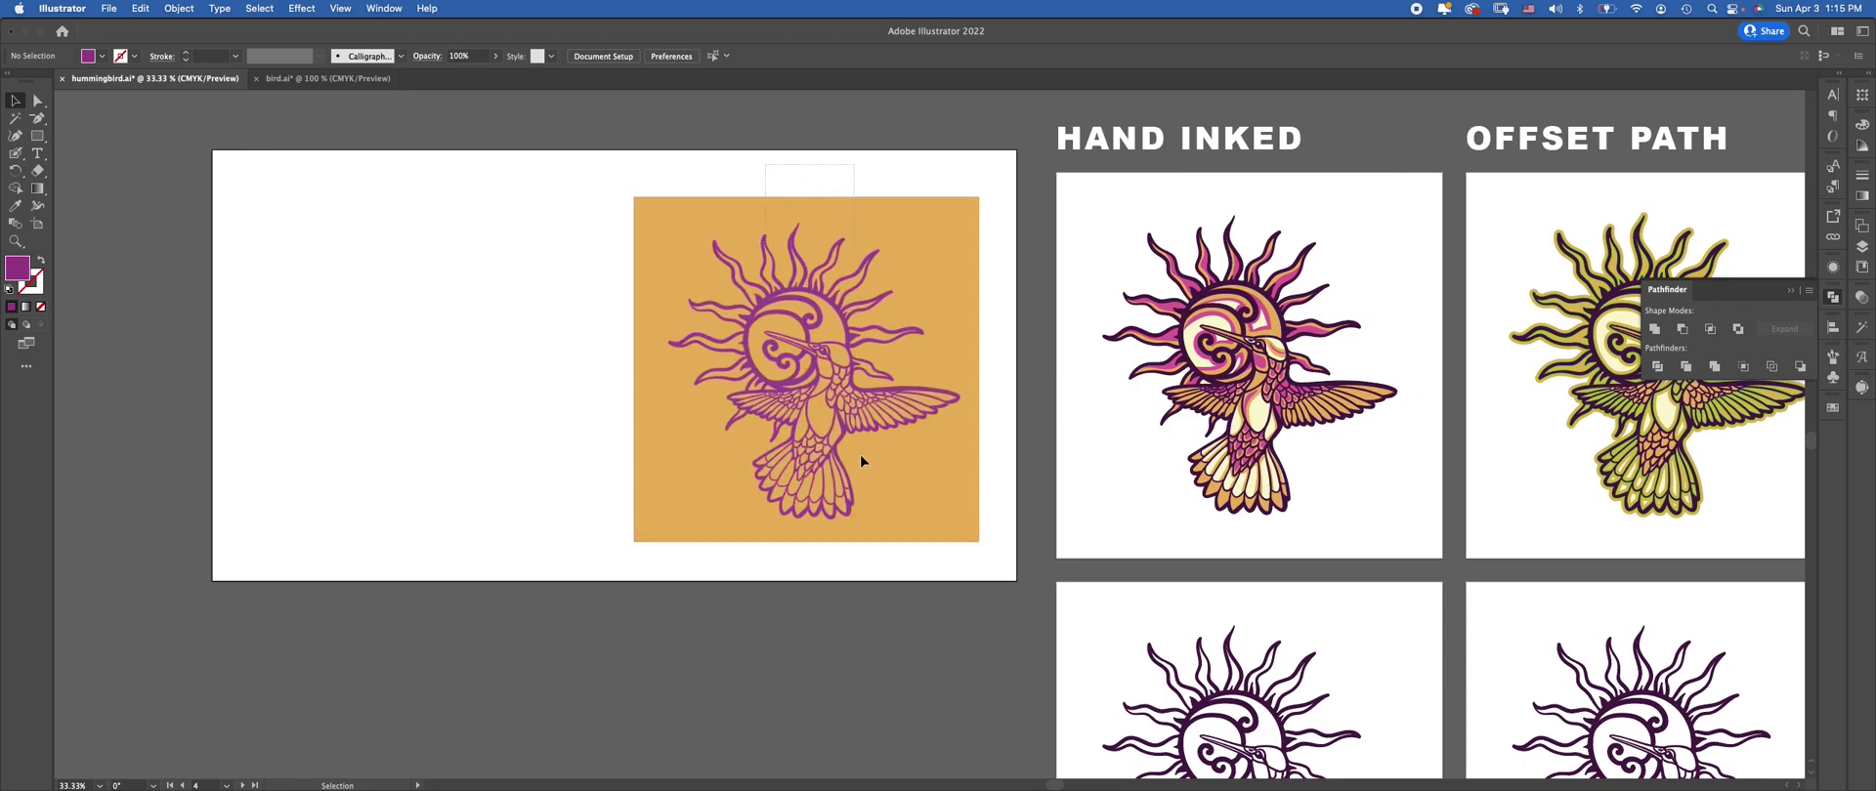
{"action": "key", "text": "super+a"}
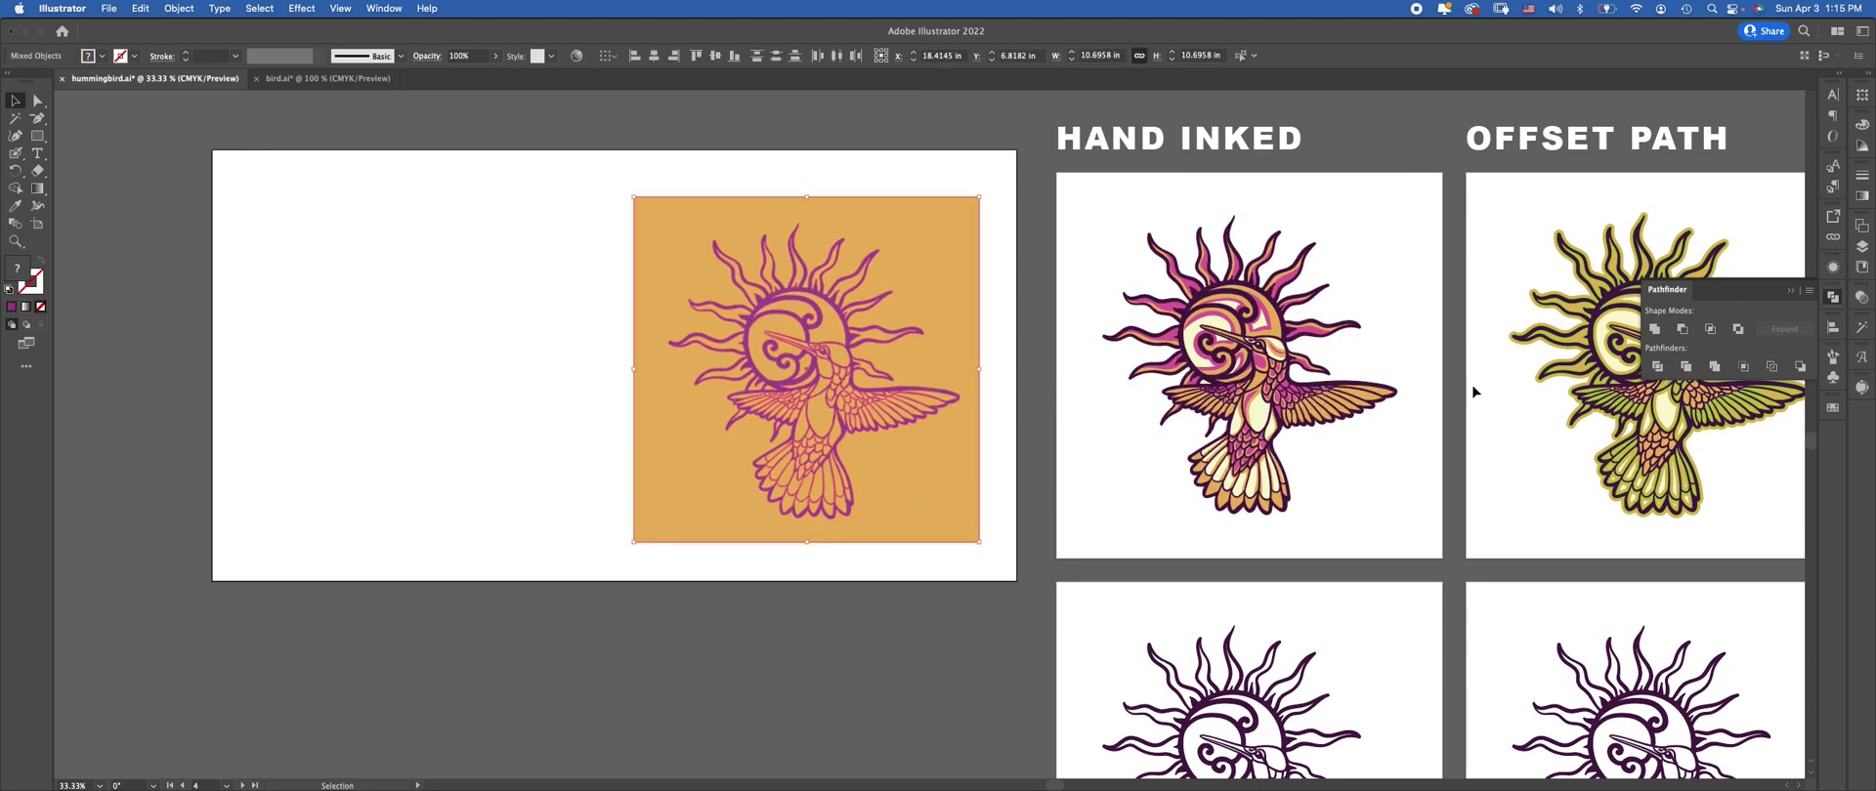
{"action": "left_click", "coordinate": [1658, 367]}
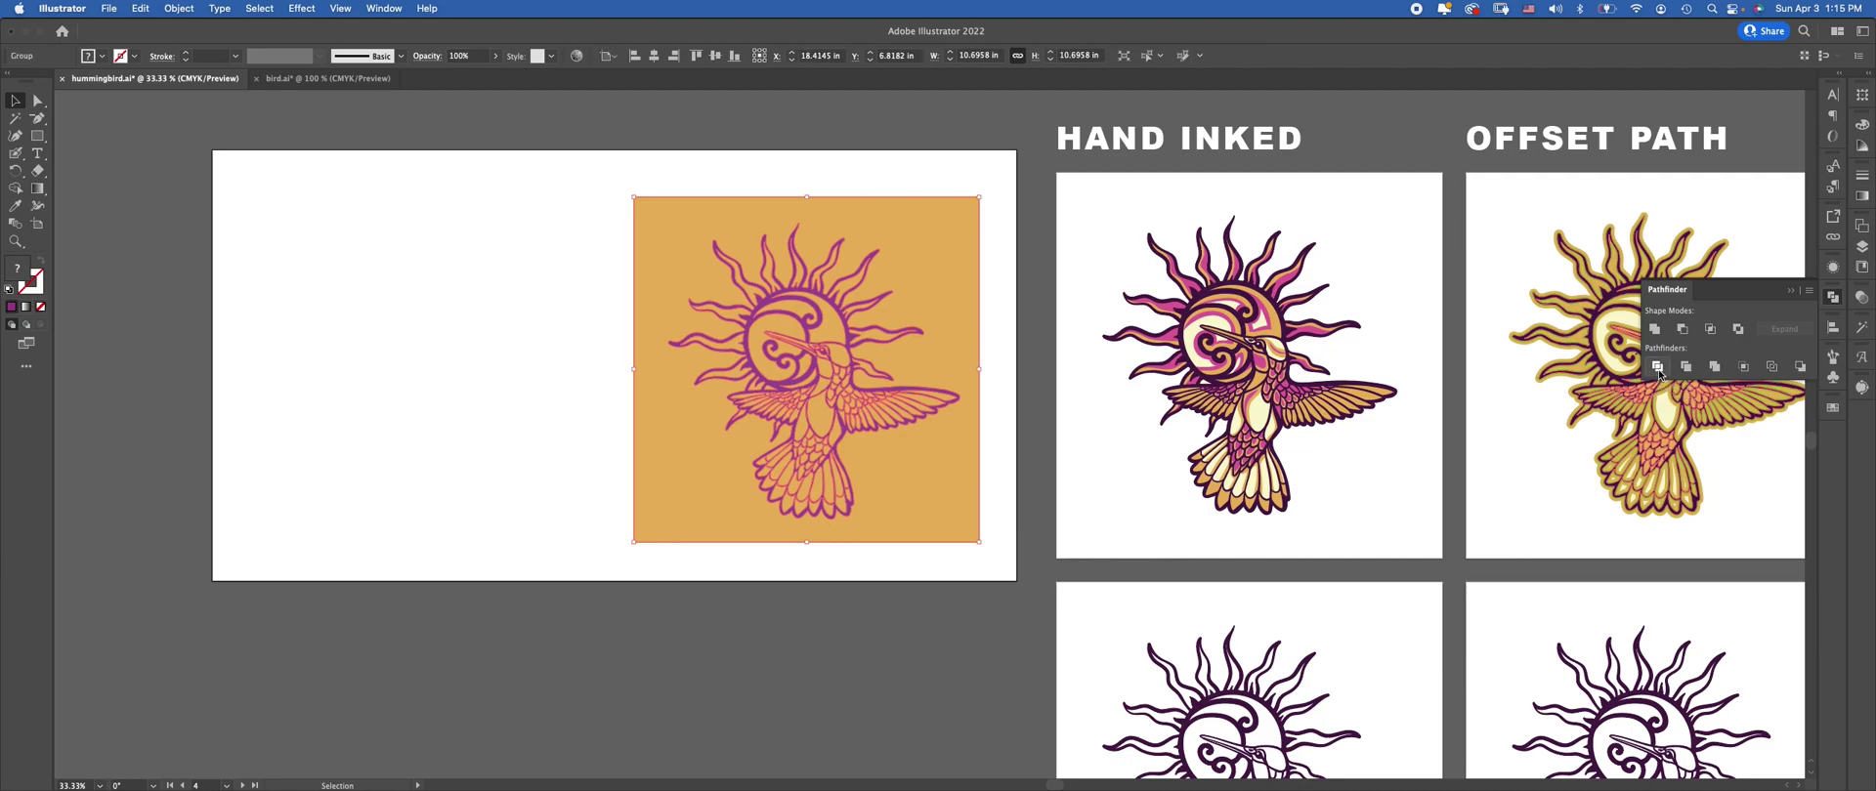
{"action": "left_click", "coordinate": [573, 326]}
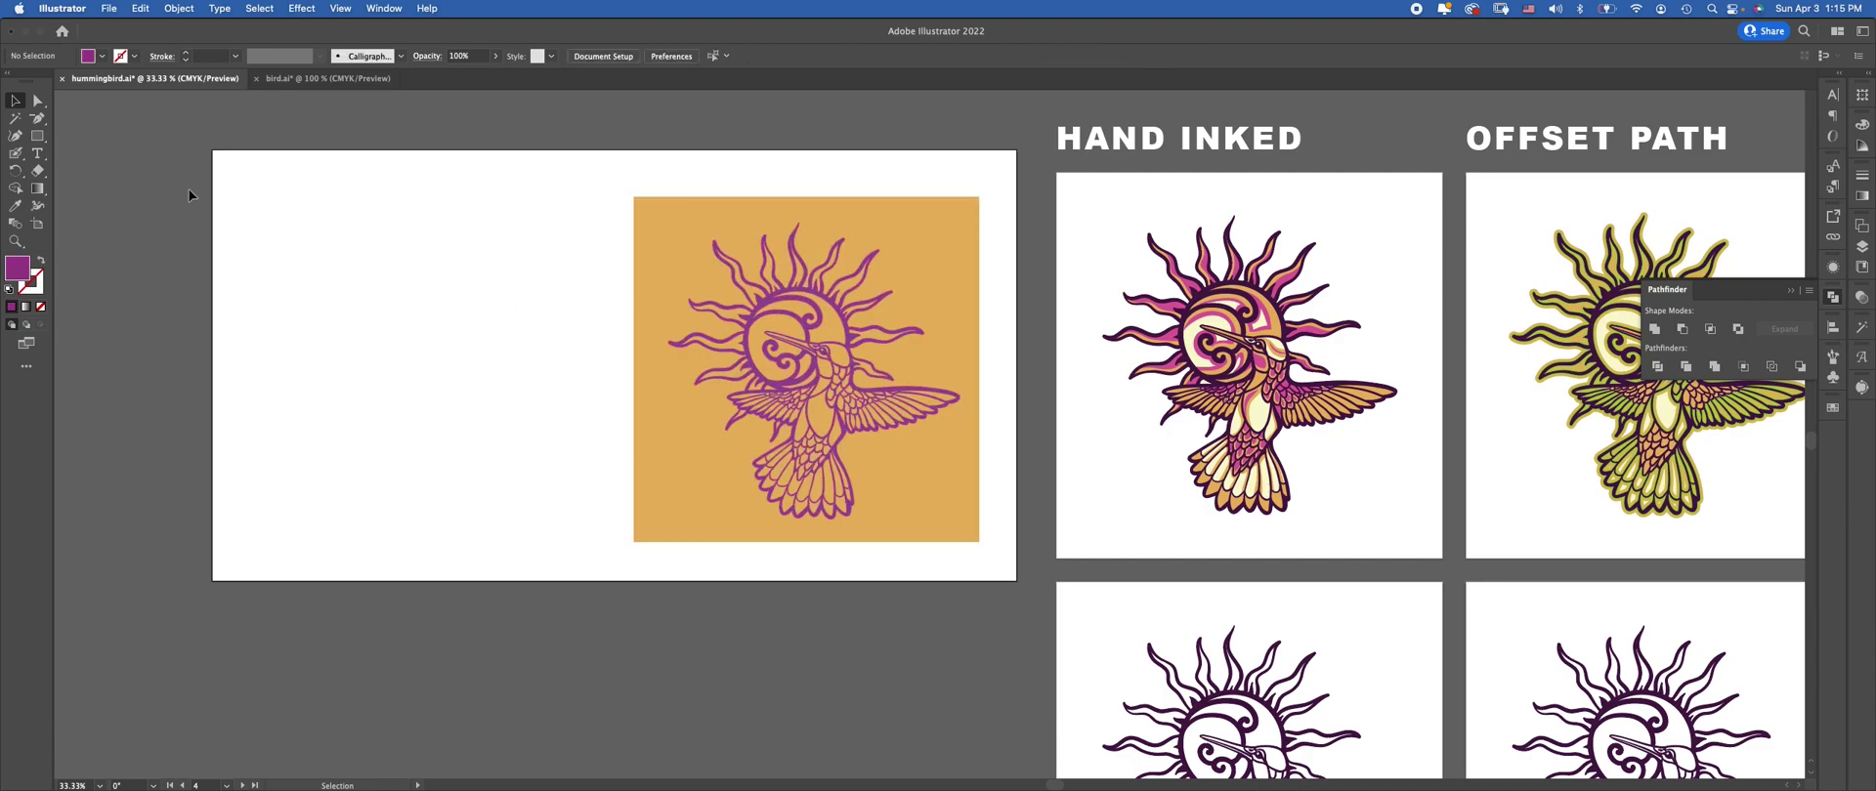
Directly select the orange background surrounding the hummingbird and sun and delete it
{"action": "left_click", "coordinate": [39, 102]}
{"action": "left_click", "coordinate": [919, 265]}
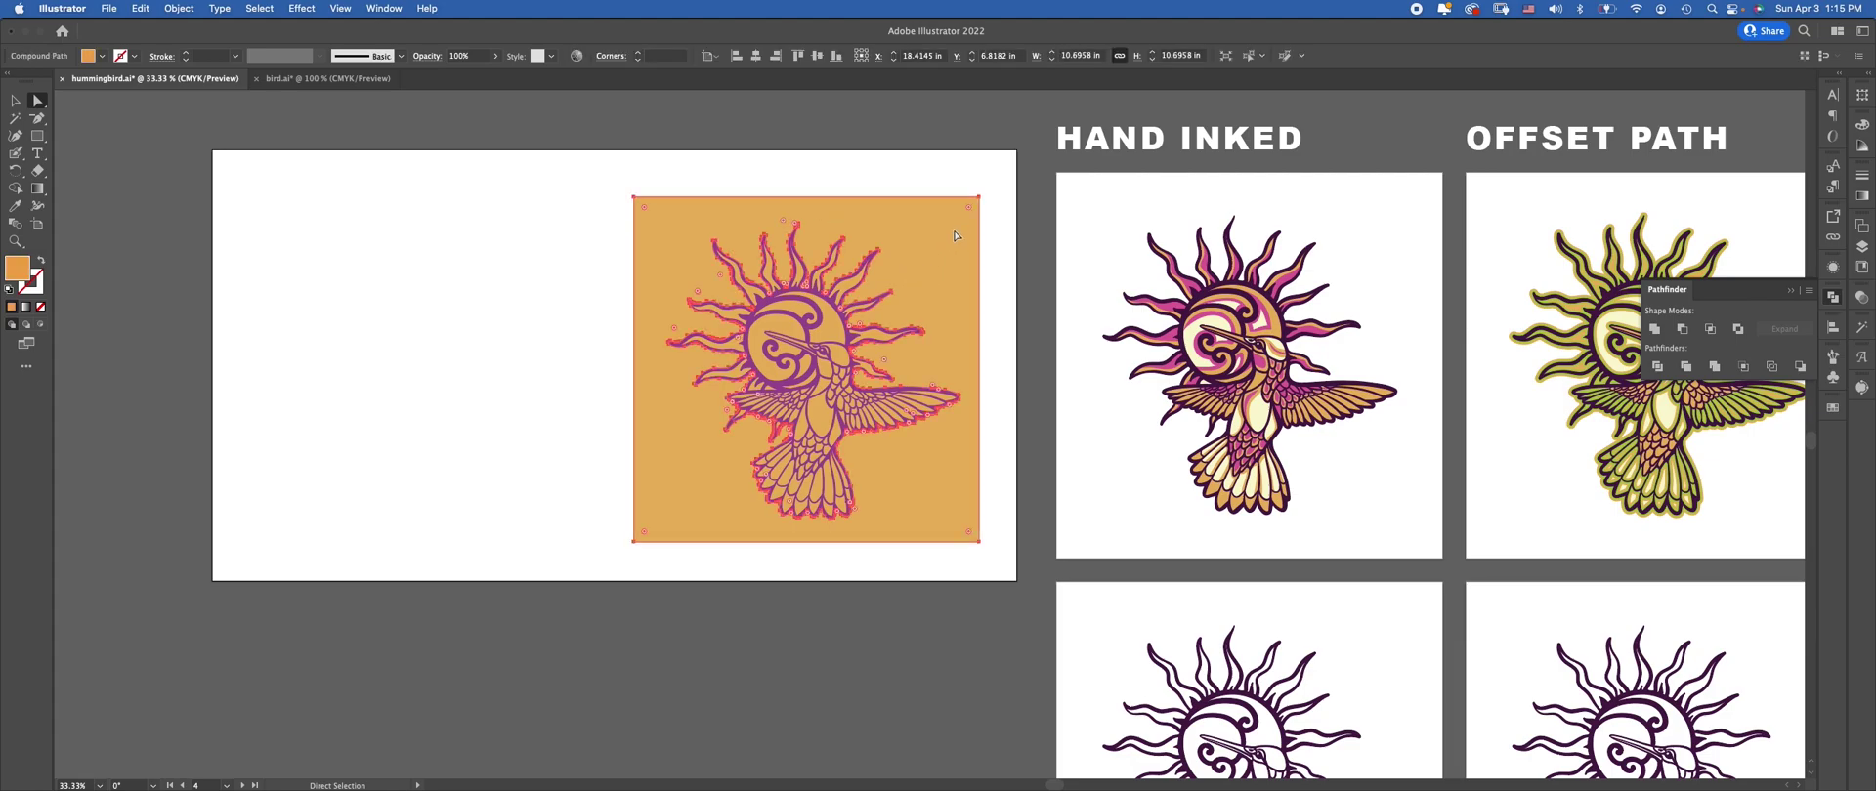
{"action": "left_click_drag", "start_coordinate": [934, 248], "coordinate": [572, 239]}
{"action": "key", "text": "Delete"}
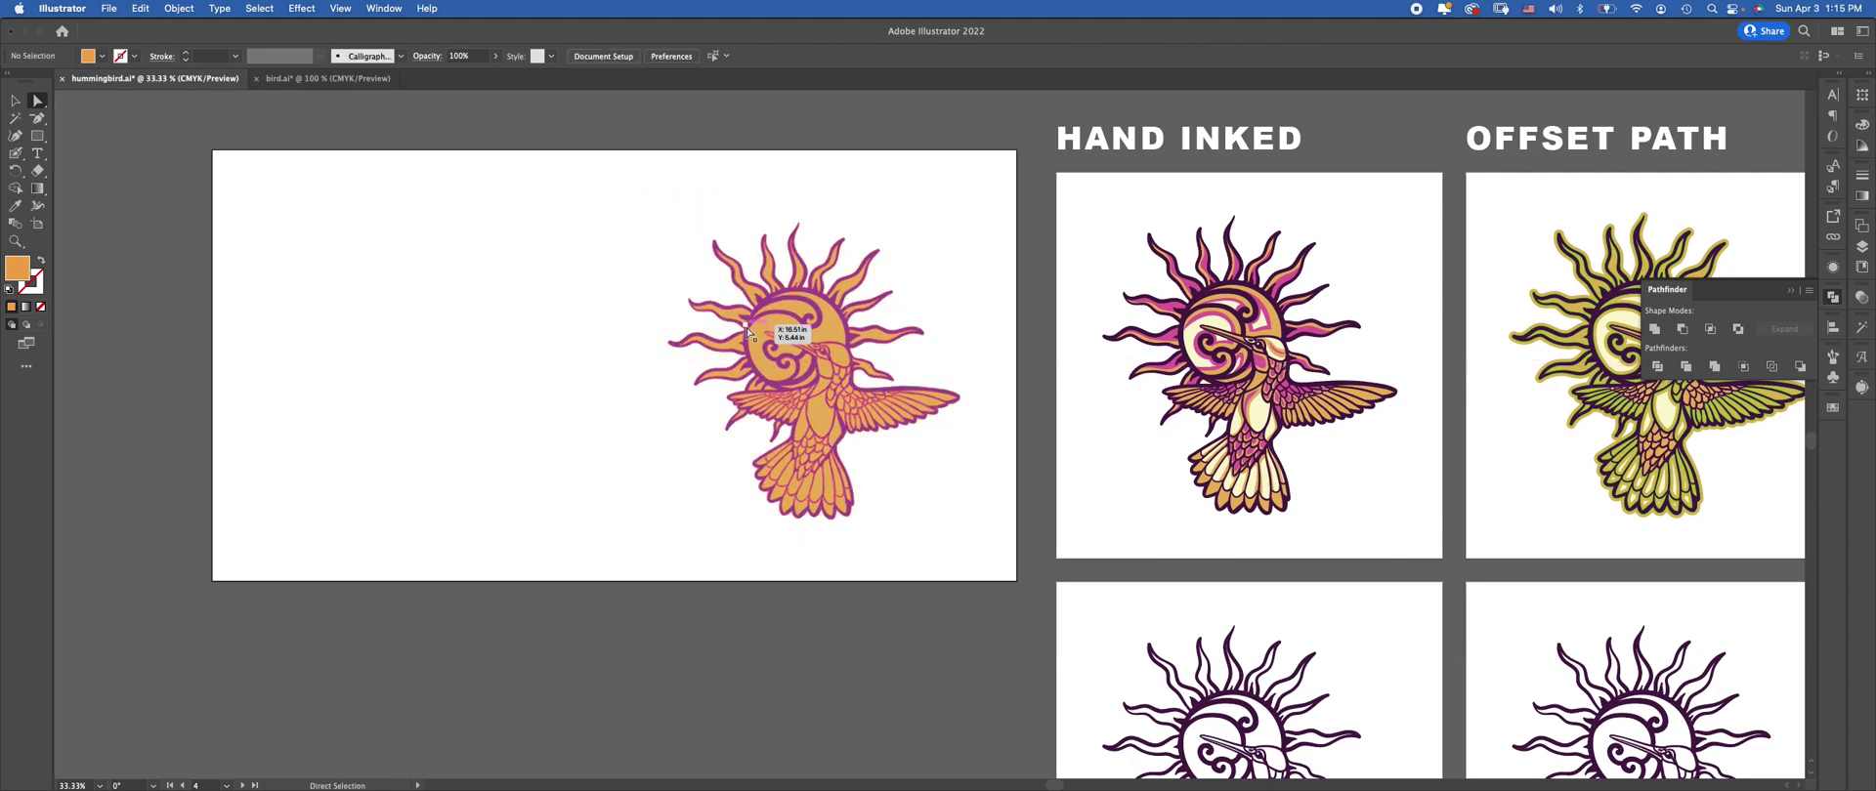
Try to pull the orange crescent piece out of the sun, and undo the move
{"action": "left_click", "coordinate": [837, 335]}
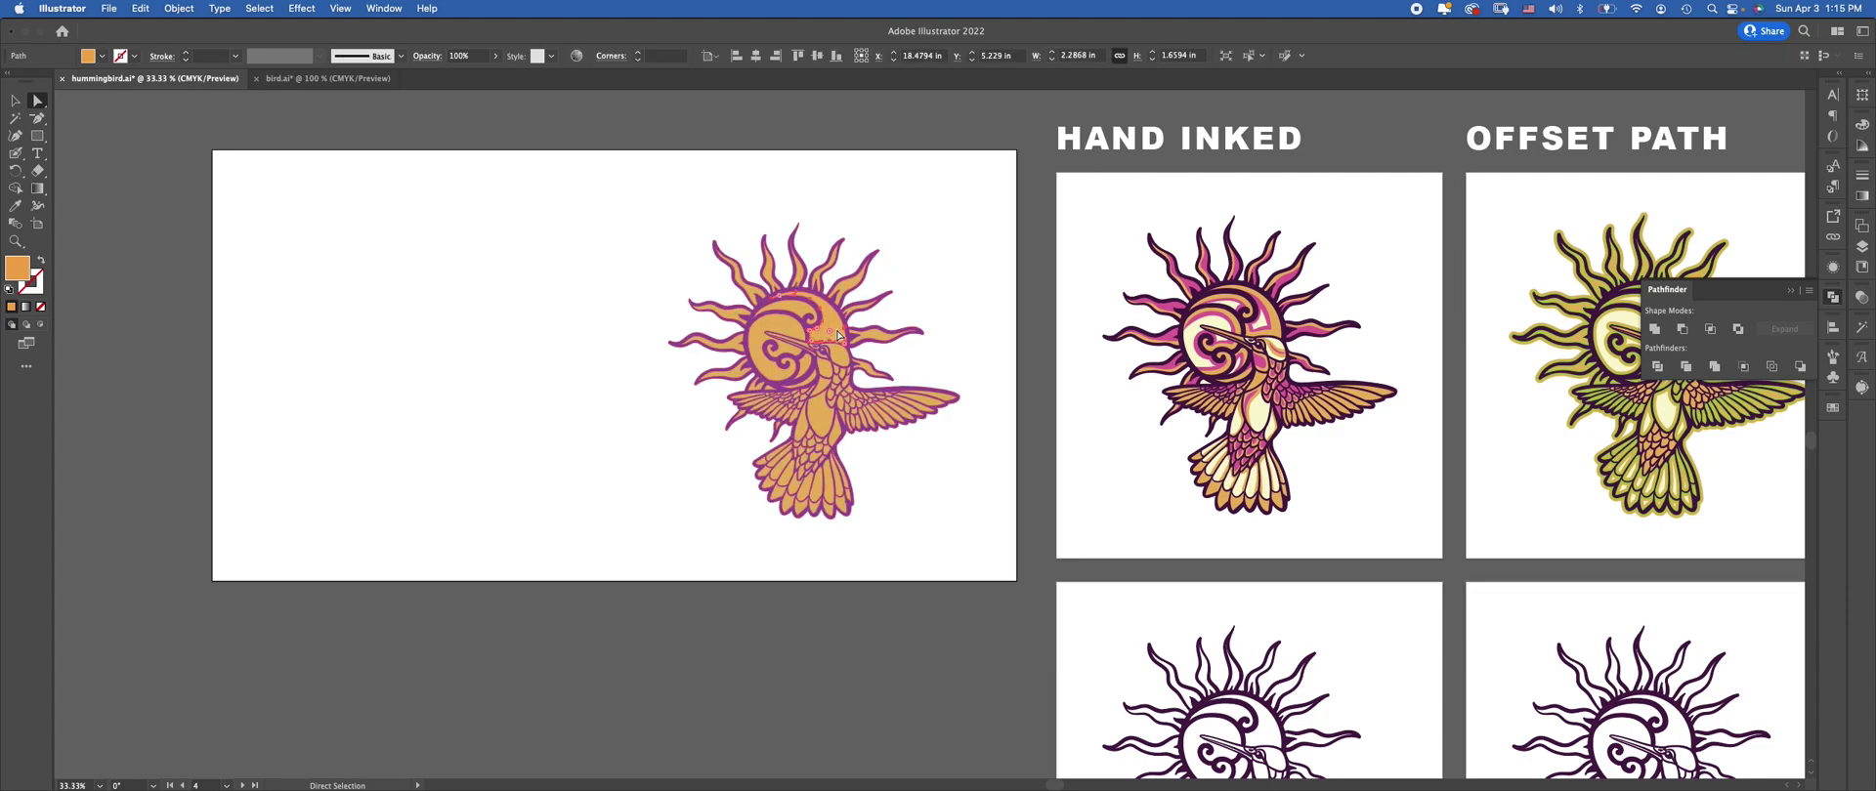
{"action": "left_click_drag", "start_coordinate": [829, 333], "coordinate": [903, 266]}
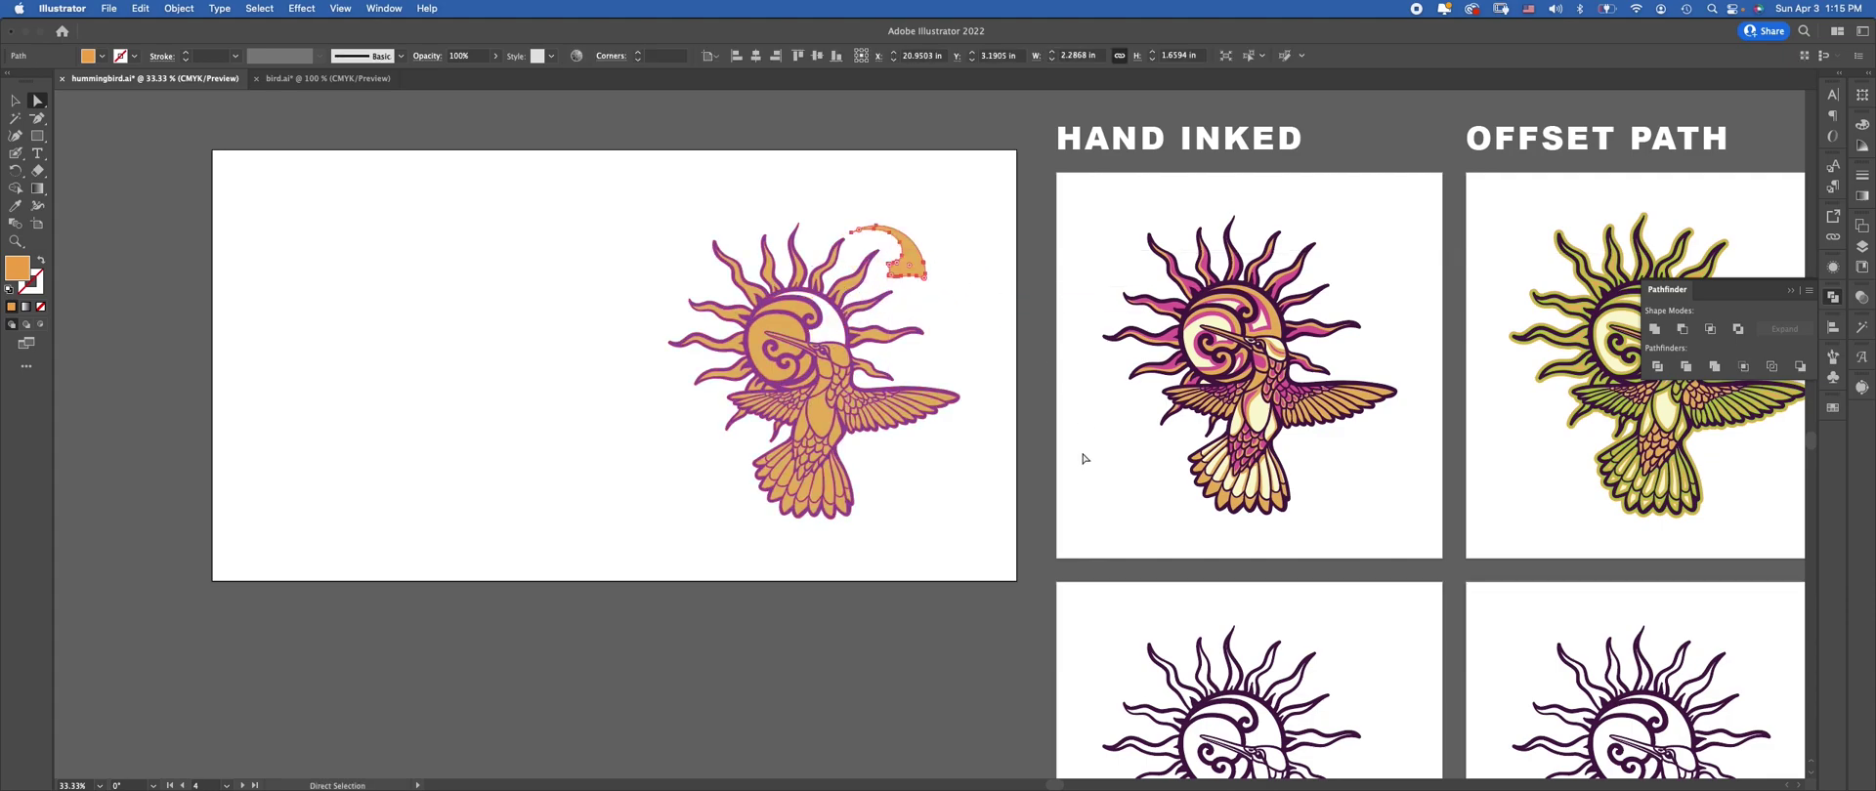
{"action": "key", "text": "super+z"}
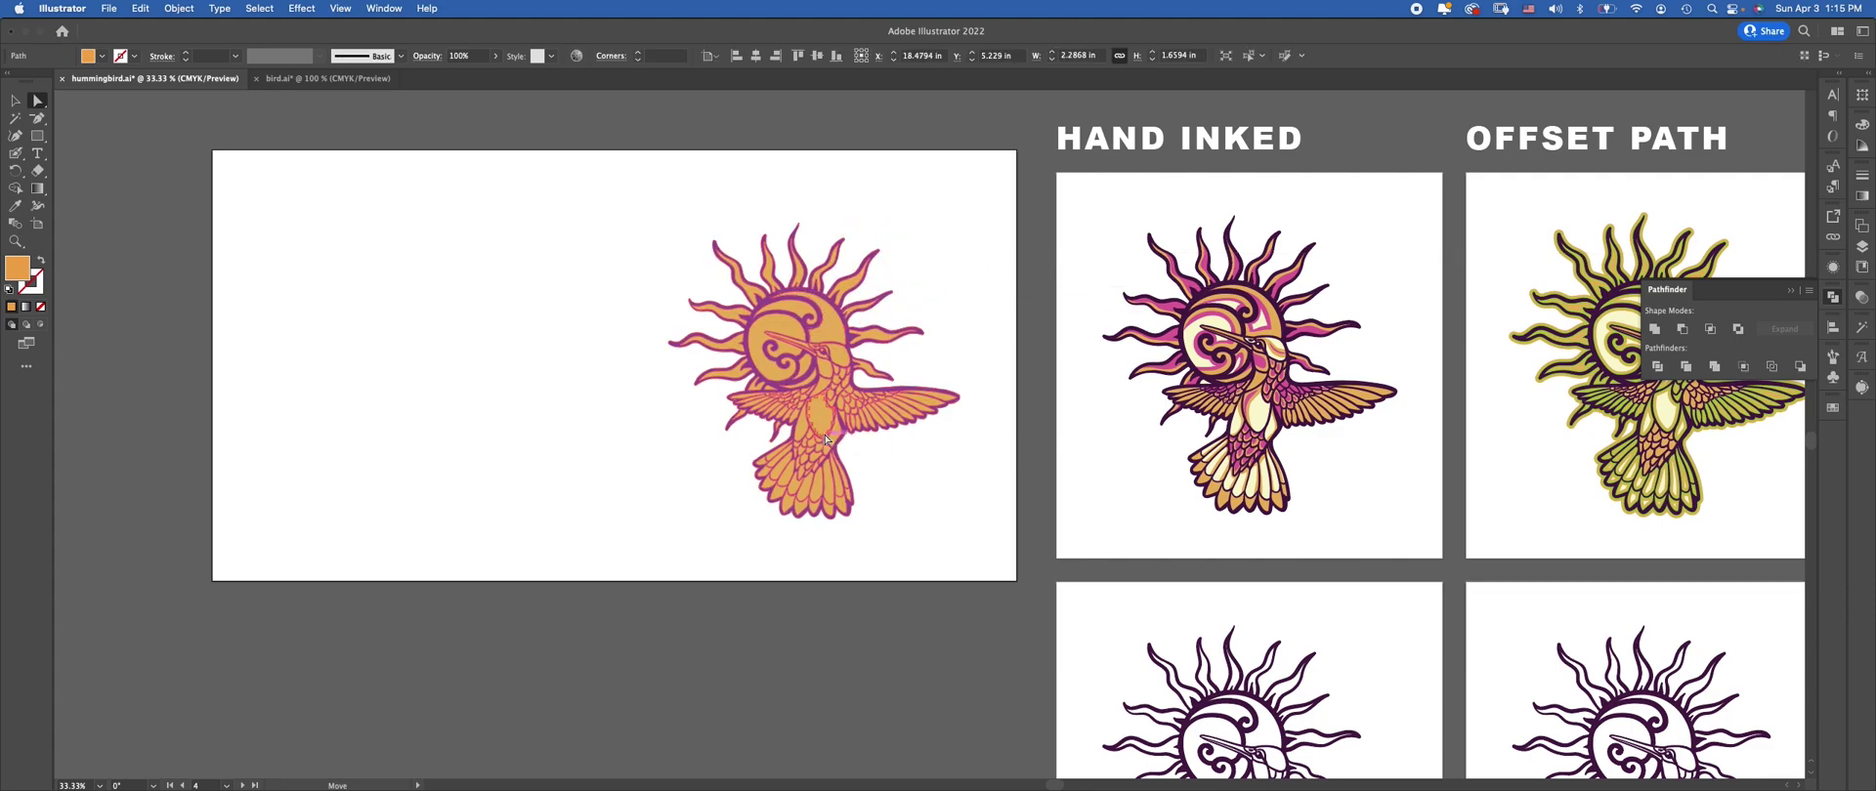
Clear the selection and compare the divided hummingbird with the hand-inked, offset path, knife-sliced and stained glass examples
{"action": "left_click", "coordinate": [823, 439]}
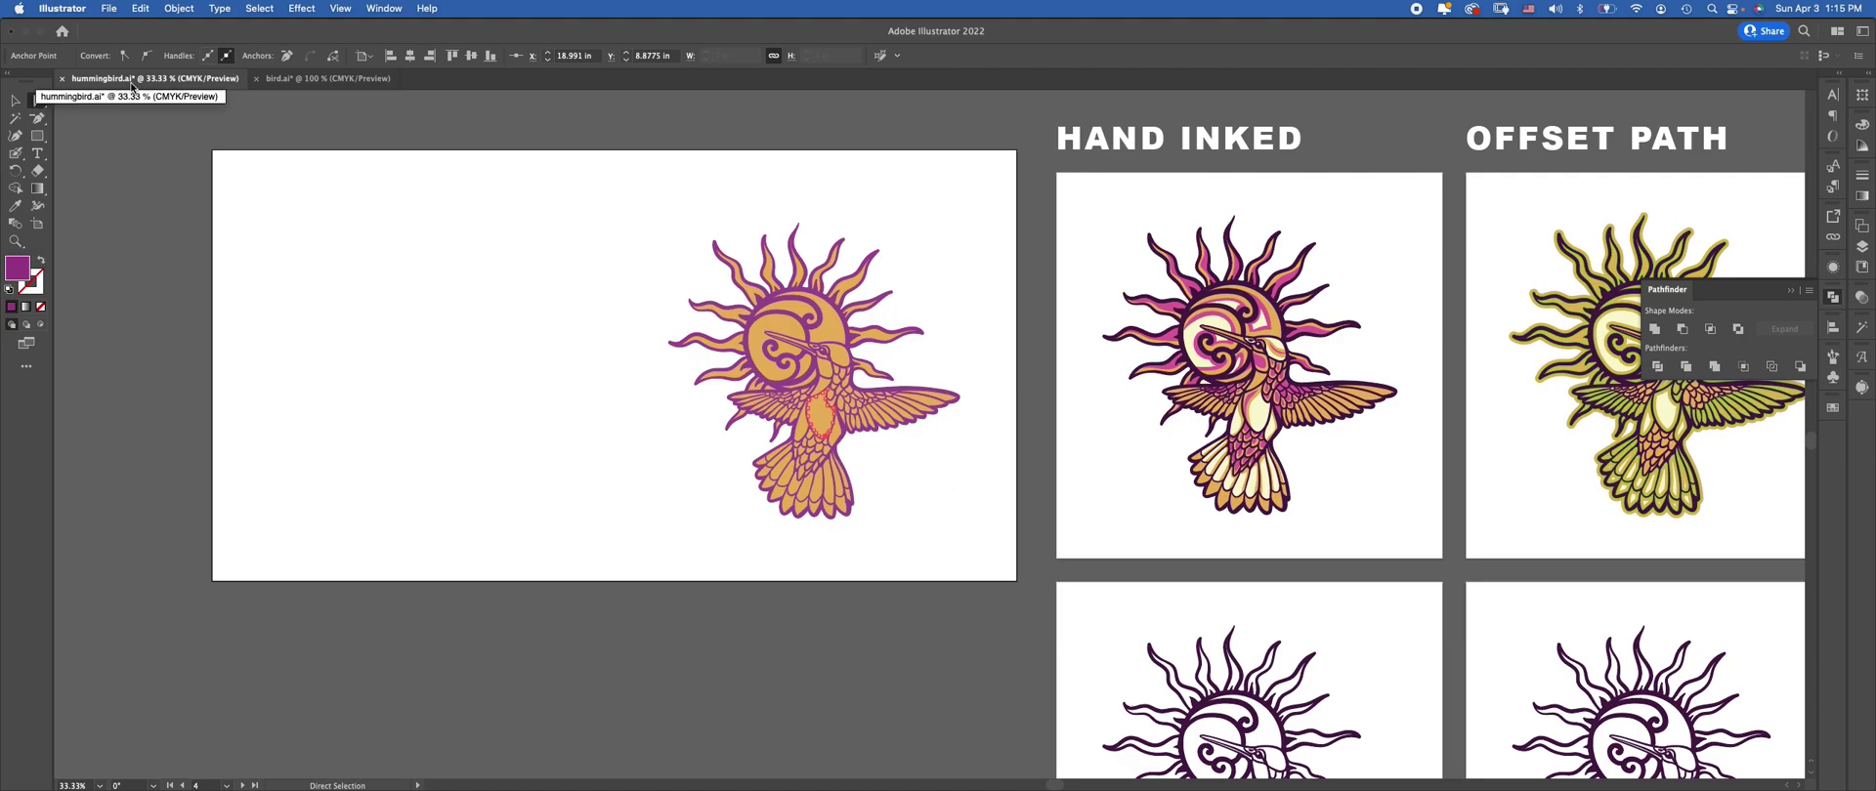
{"action": "scroll", "coordinate": [327, 239], "scroll_direction": "left", "scroll_amount": 5}
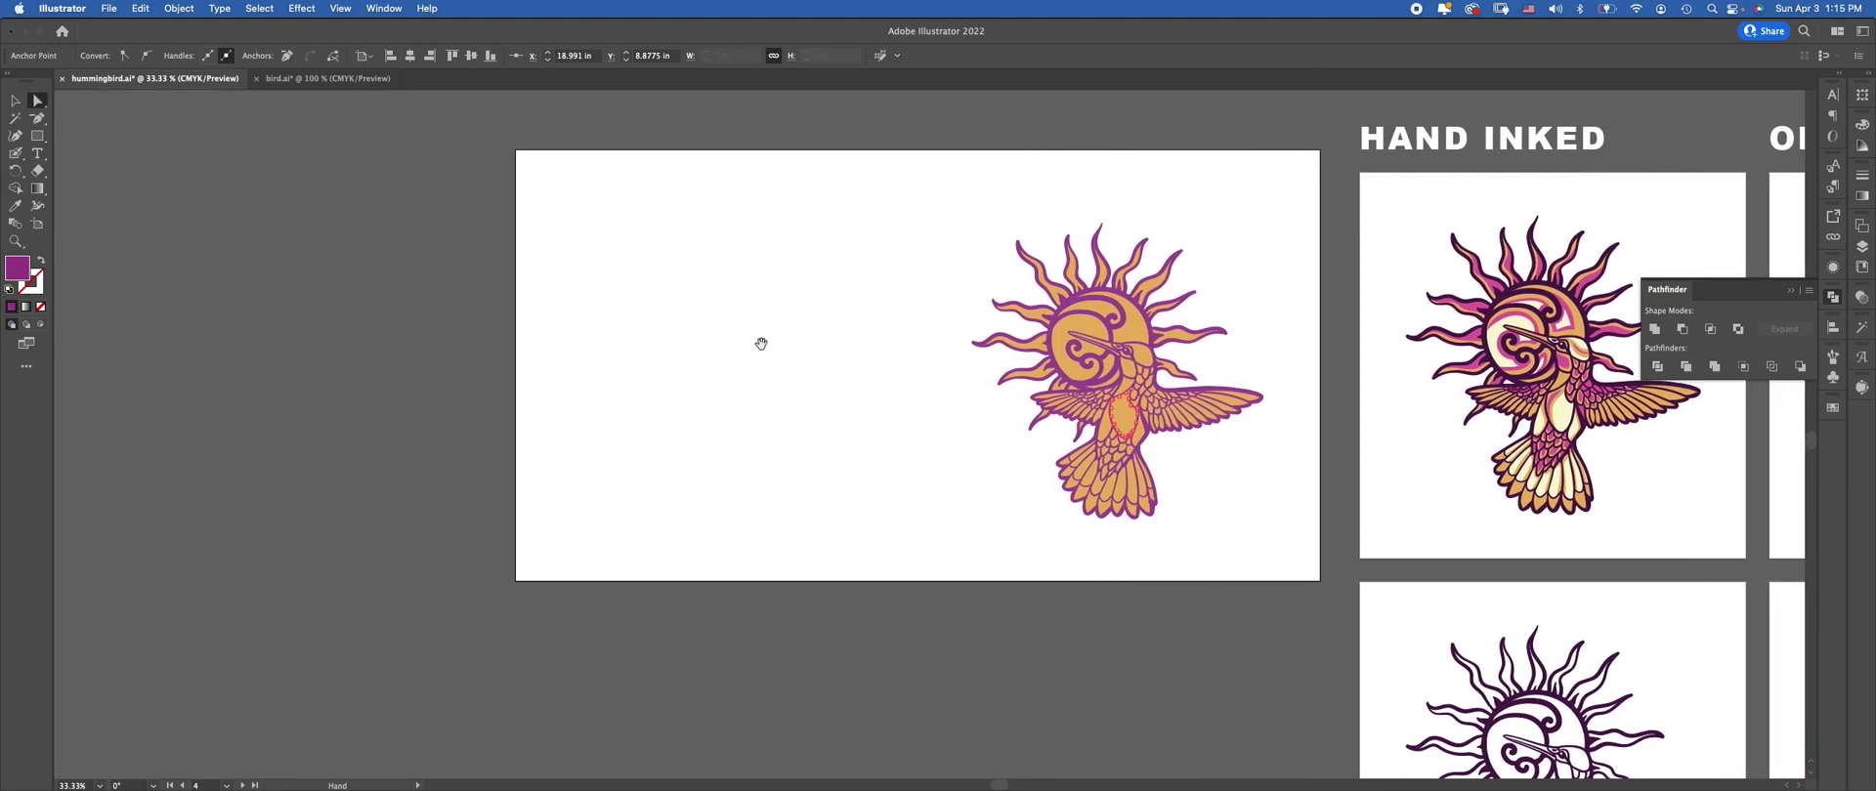
{"action": "left_click", "coordinate": [469, 293]}
{"action": "left_click_drag", "start_coordinate": [808, 302], "coordinate": [484, 306]}
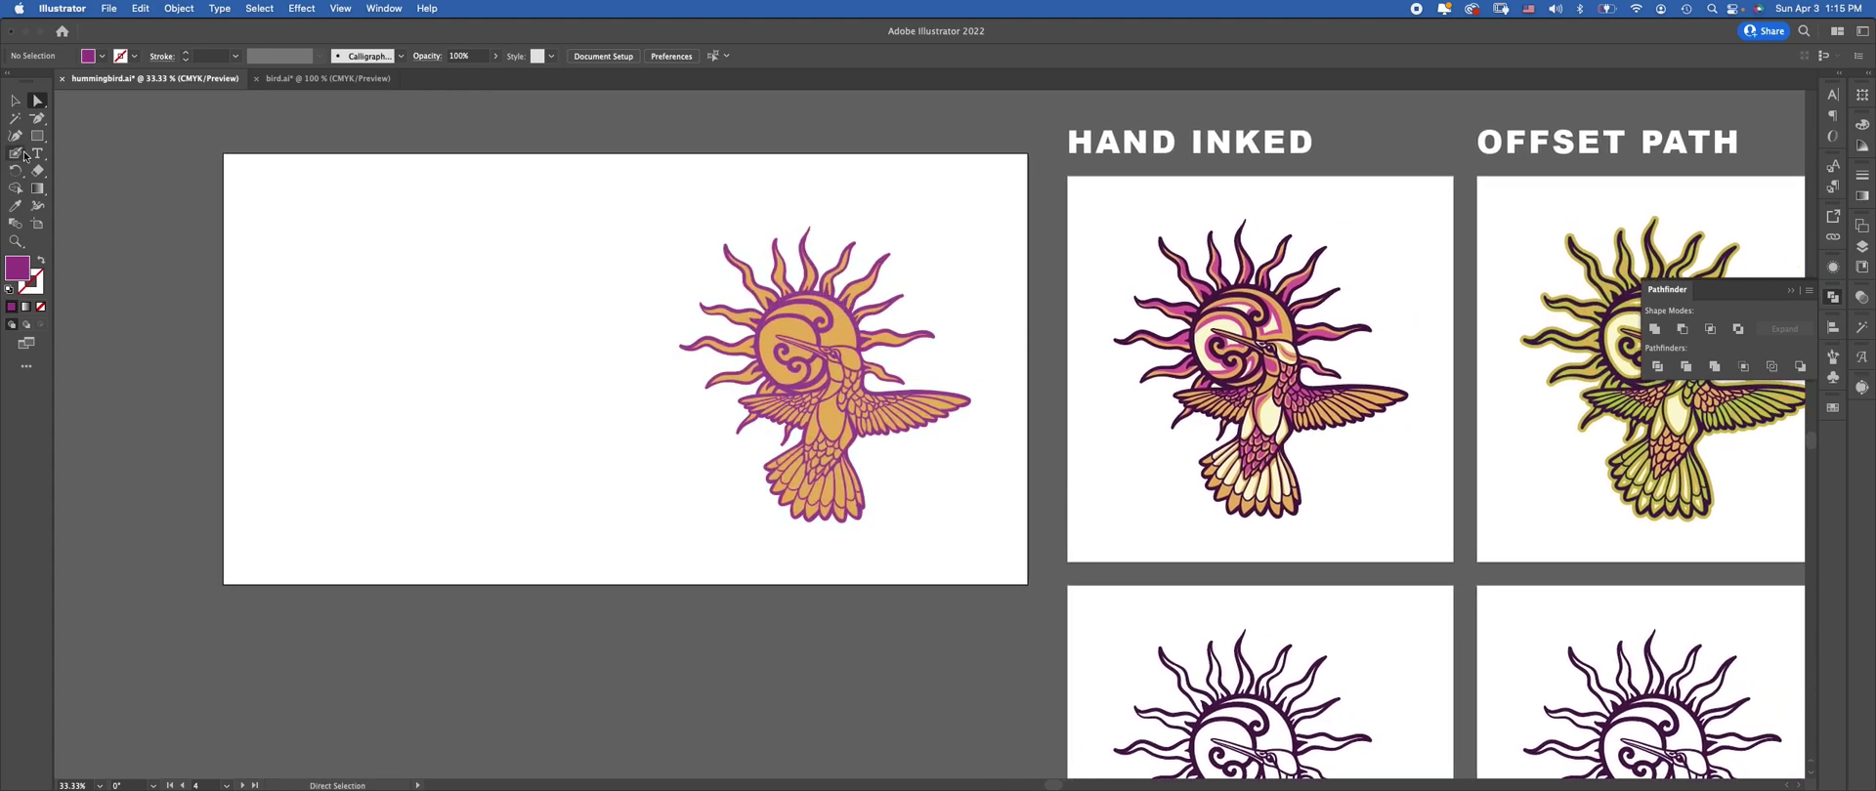
{"action": "key", "text": "v"}
{"action": "scroll", "coordinate": [433, 384], "scroll_direction": "right", "scroll_amount": 10}
{"action": "scroll", "coordinate": [432, 384], "scroll_direction": "right", "scroll_amount": 12}
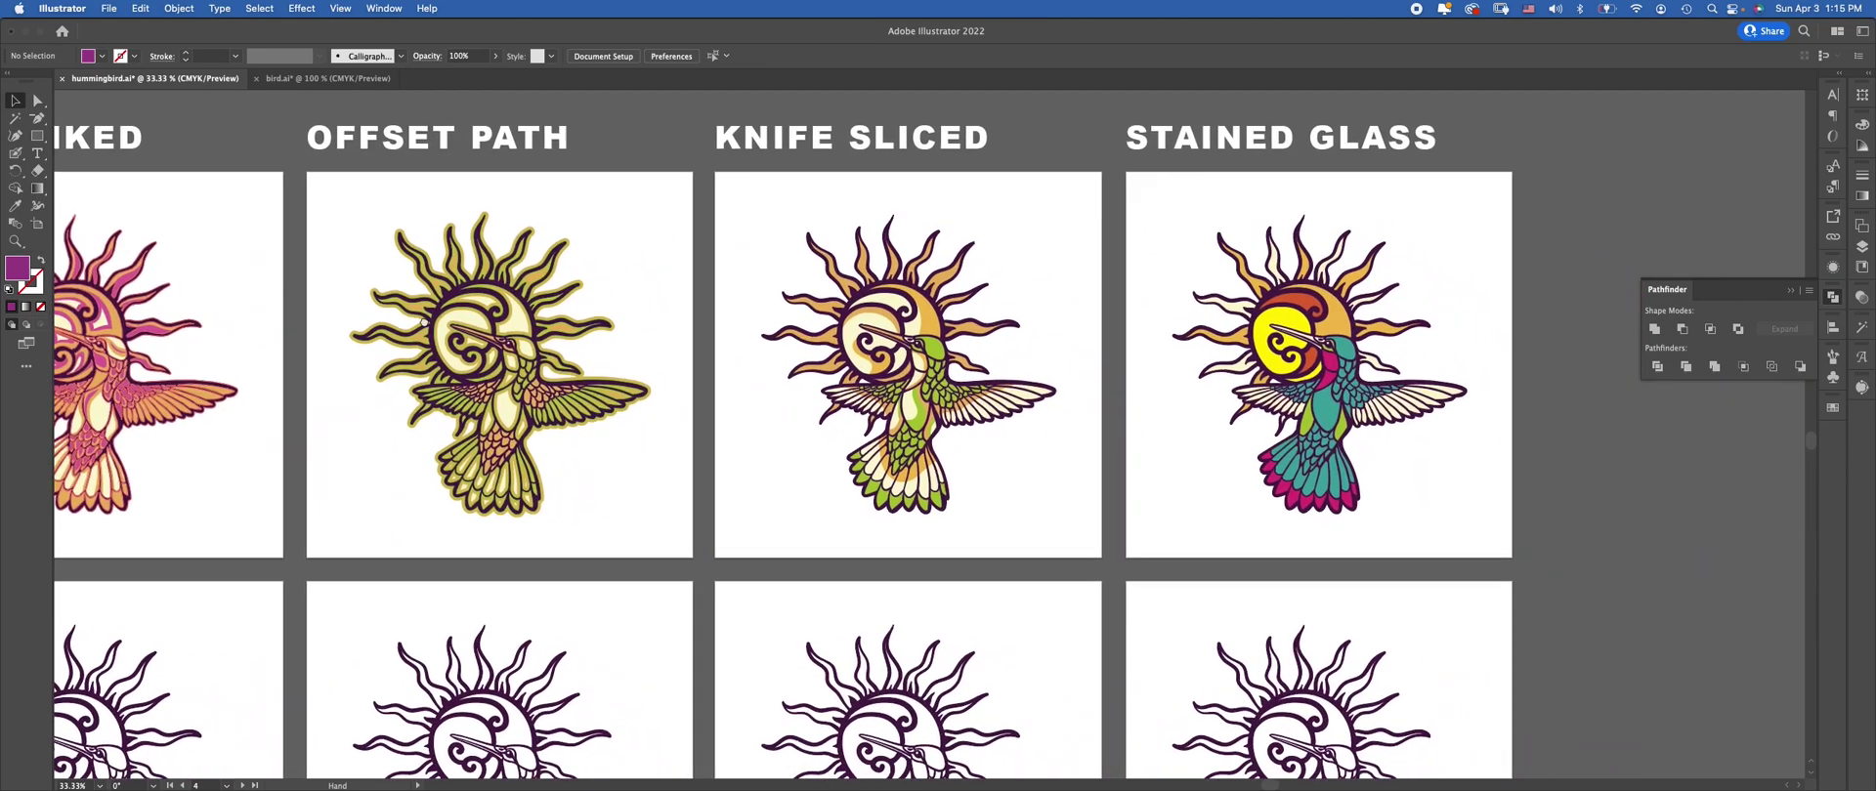
{"action": "scroll", "coordinate": [466, 303], "scroll_direction": "left", "scroll_amount": 15}
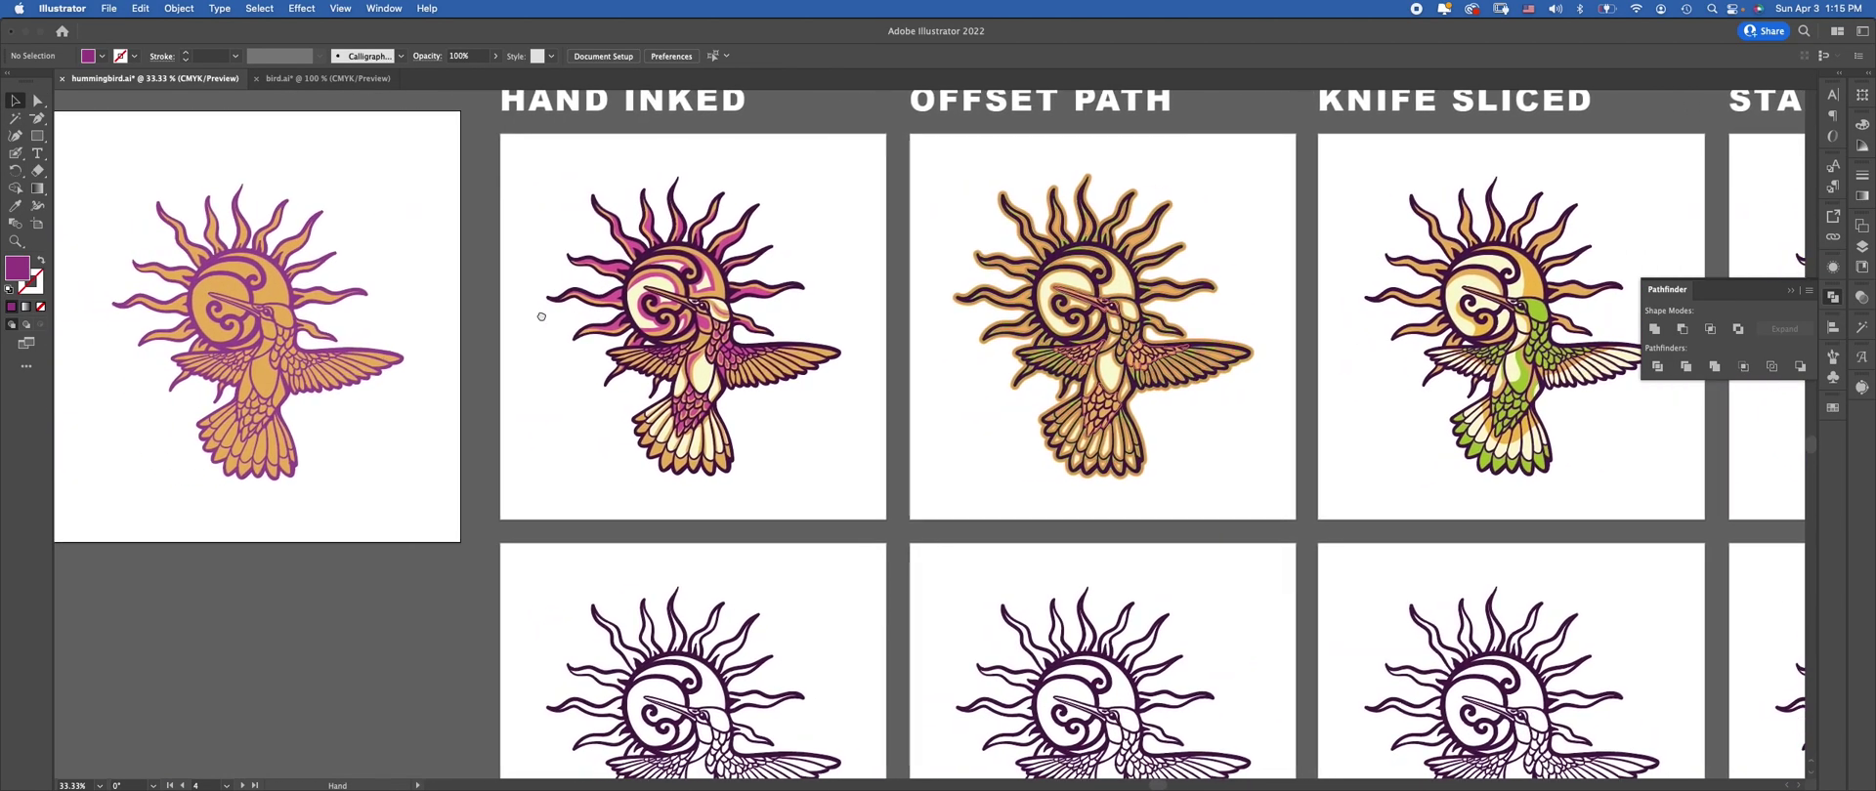
{"action": "scroll", "coordinate": [762, 284], "scroll_direction": "up", "scroll_amount": 5}
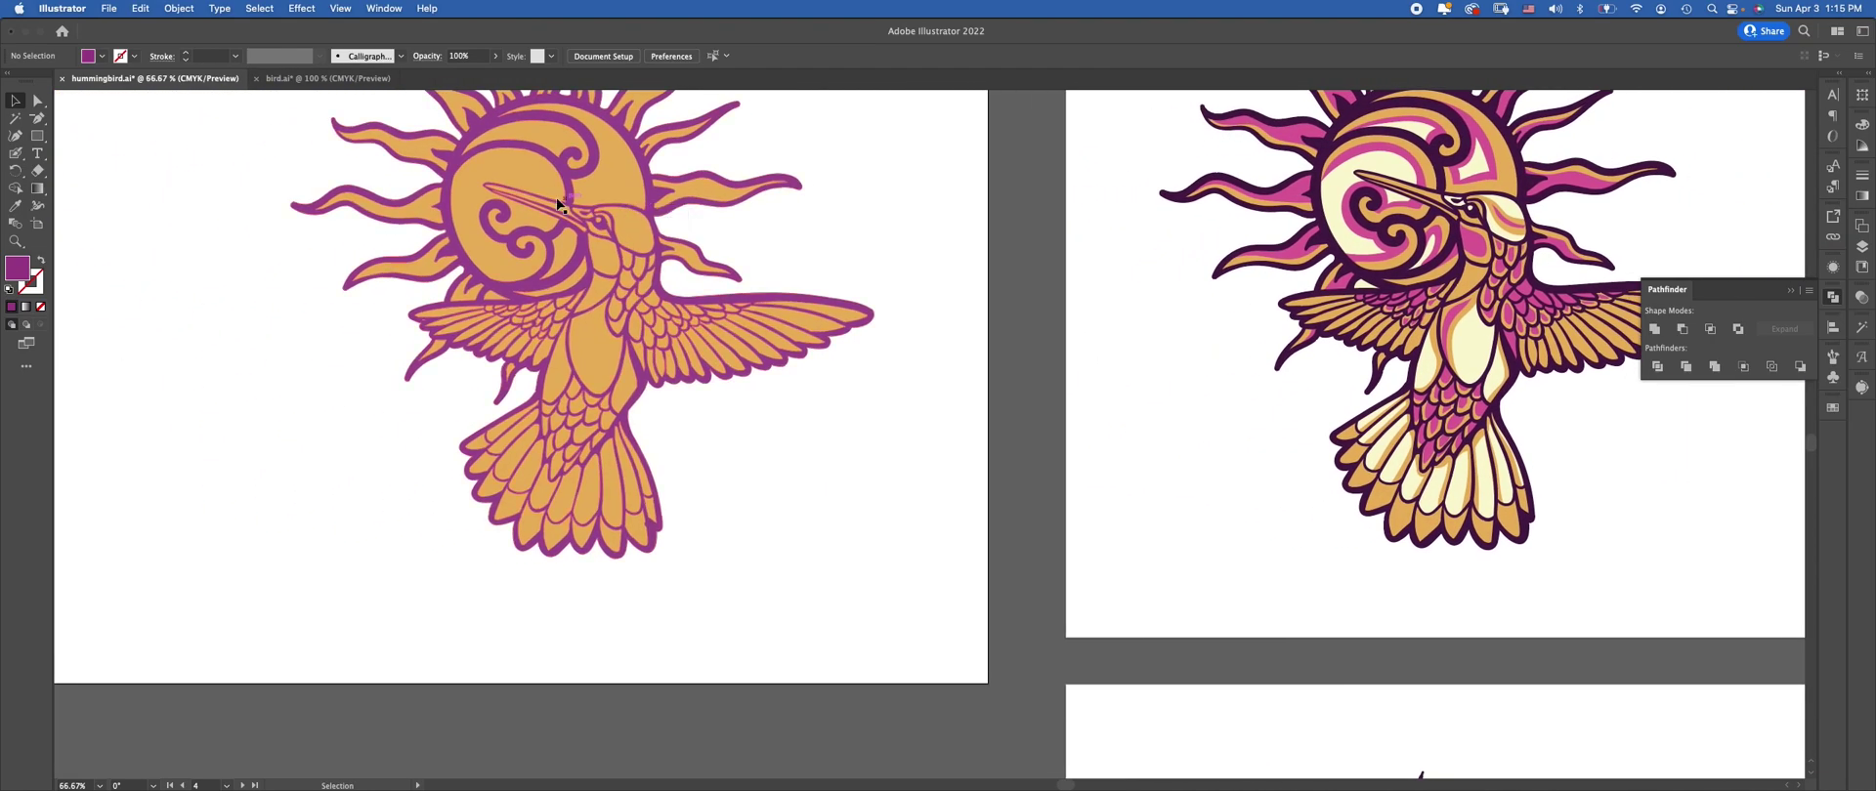
Ungroup the divided hummingbird artwork so its pieces can be selected individually
{"action": "left_click", "coordinate": [489, 179]}
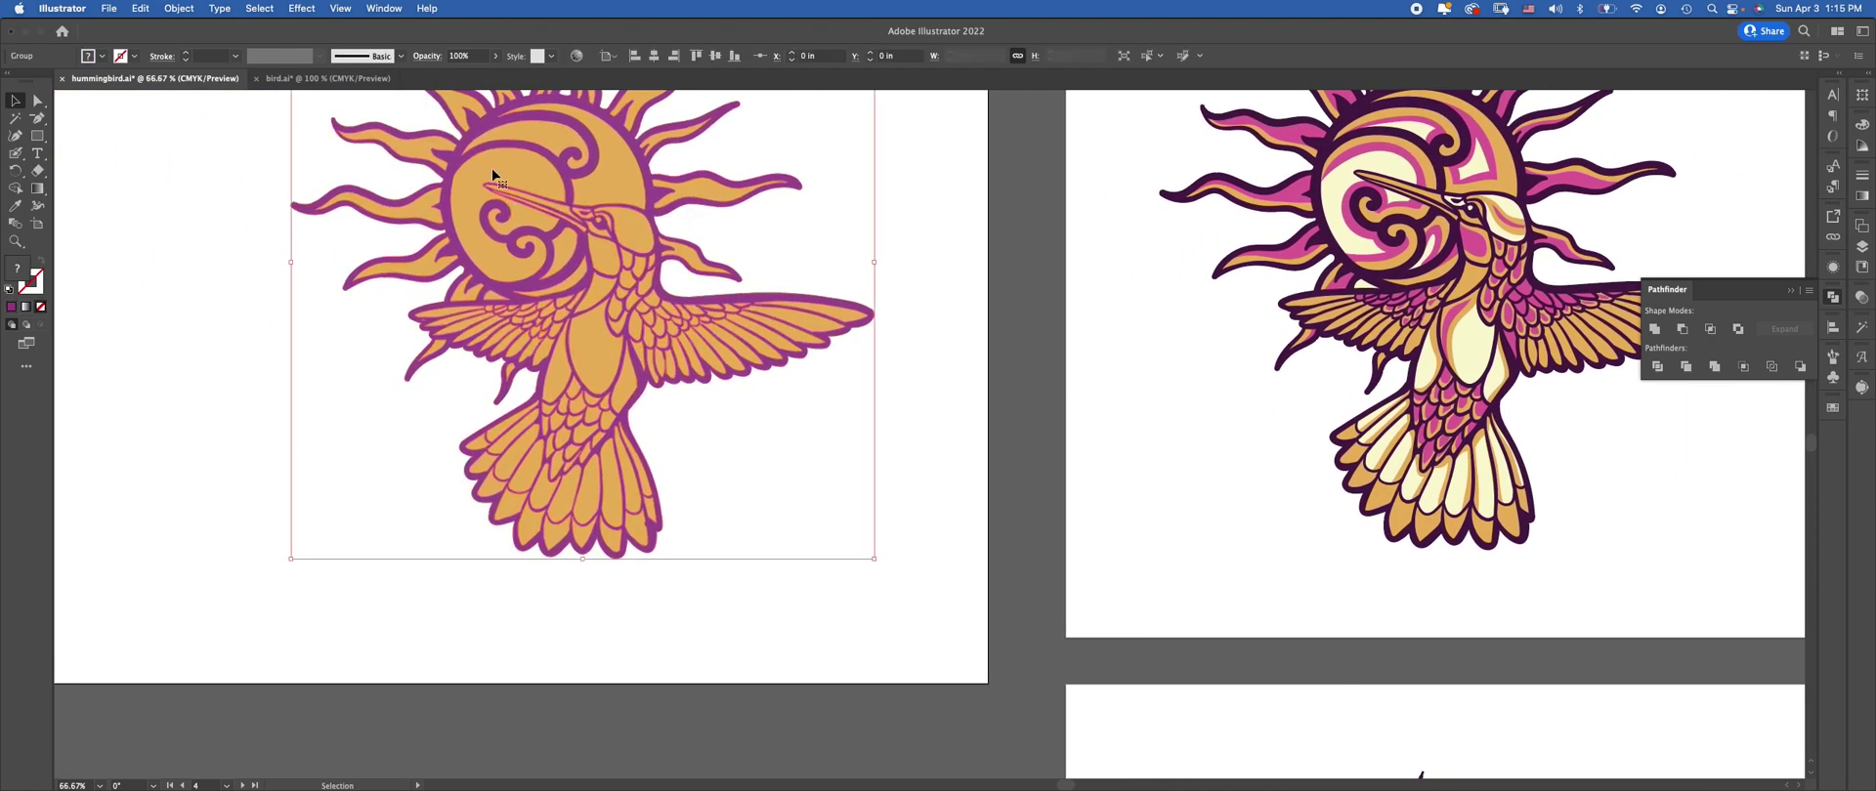
{"action": "right_click", "coordinate": [498, 193]}
{"action": "right_click", "coordinate": [514, 201]}
{"action": "right_click", "coordinate": [514, 201]}
{"action": "left_click", "coordinate": [542, 333]}
{"action": "left_click", "coordinate": [859, 452]}
Fill the inner sun disc behind the beak with the yellow swatch and close the swatches
{"action": "left_click", "coordinate": [460, 195]}
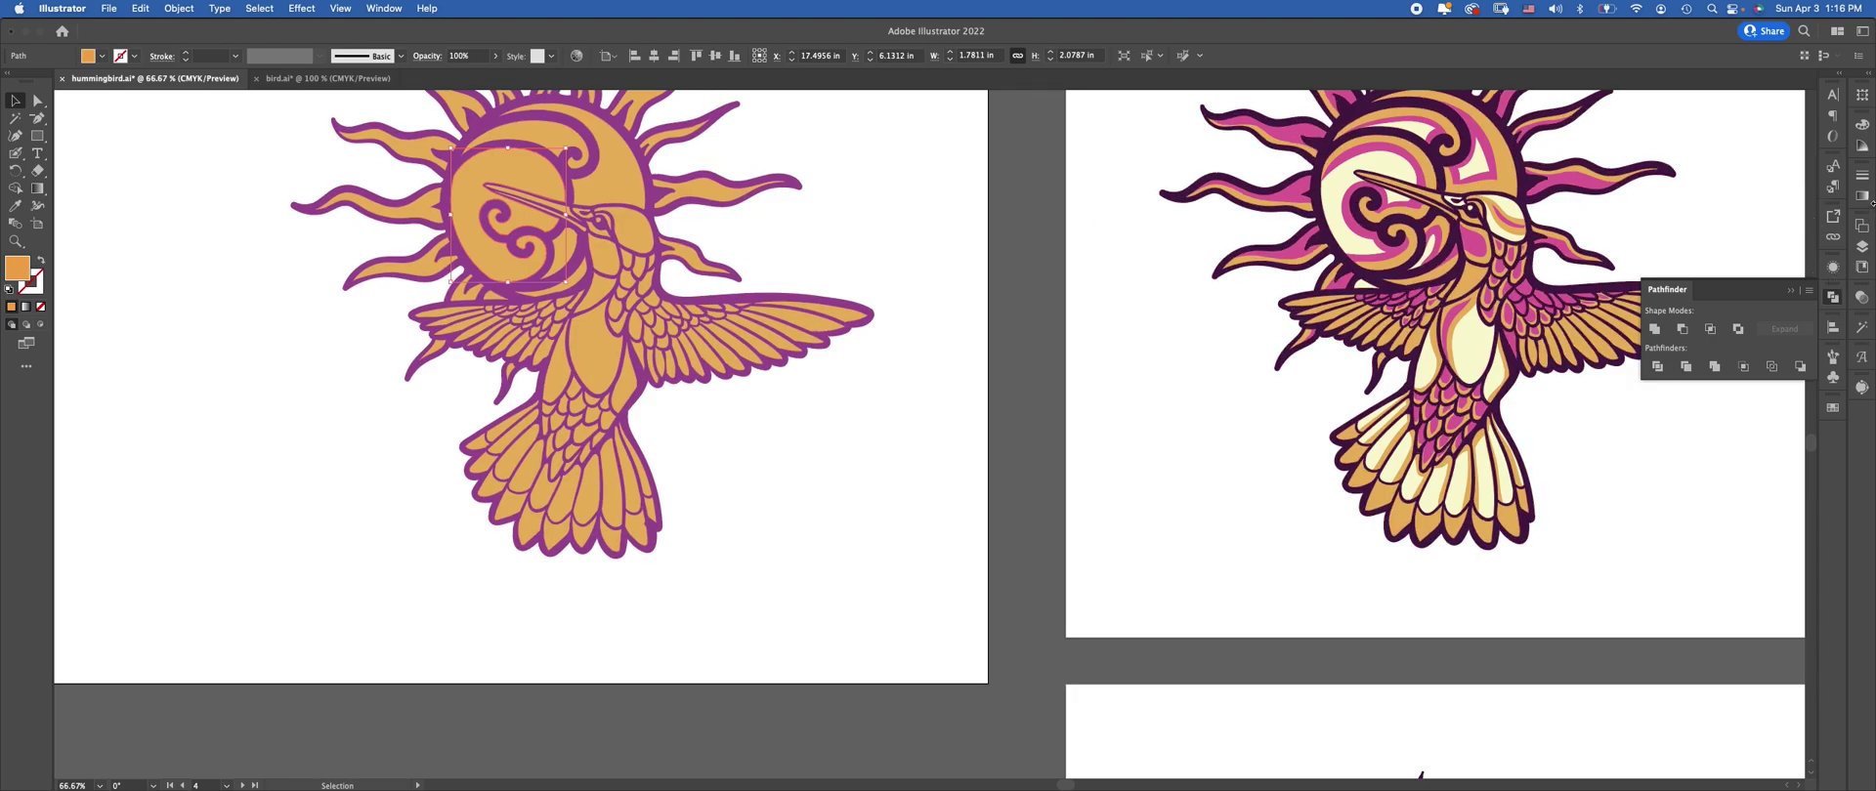
{"action": "left_click", "coordinate": [1832, 407]}
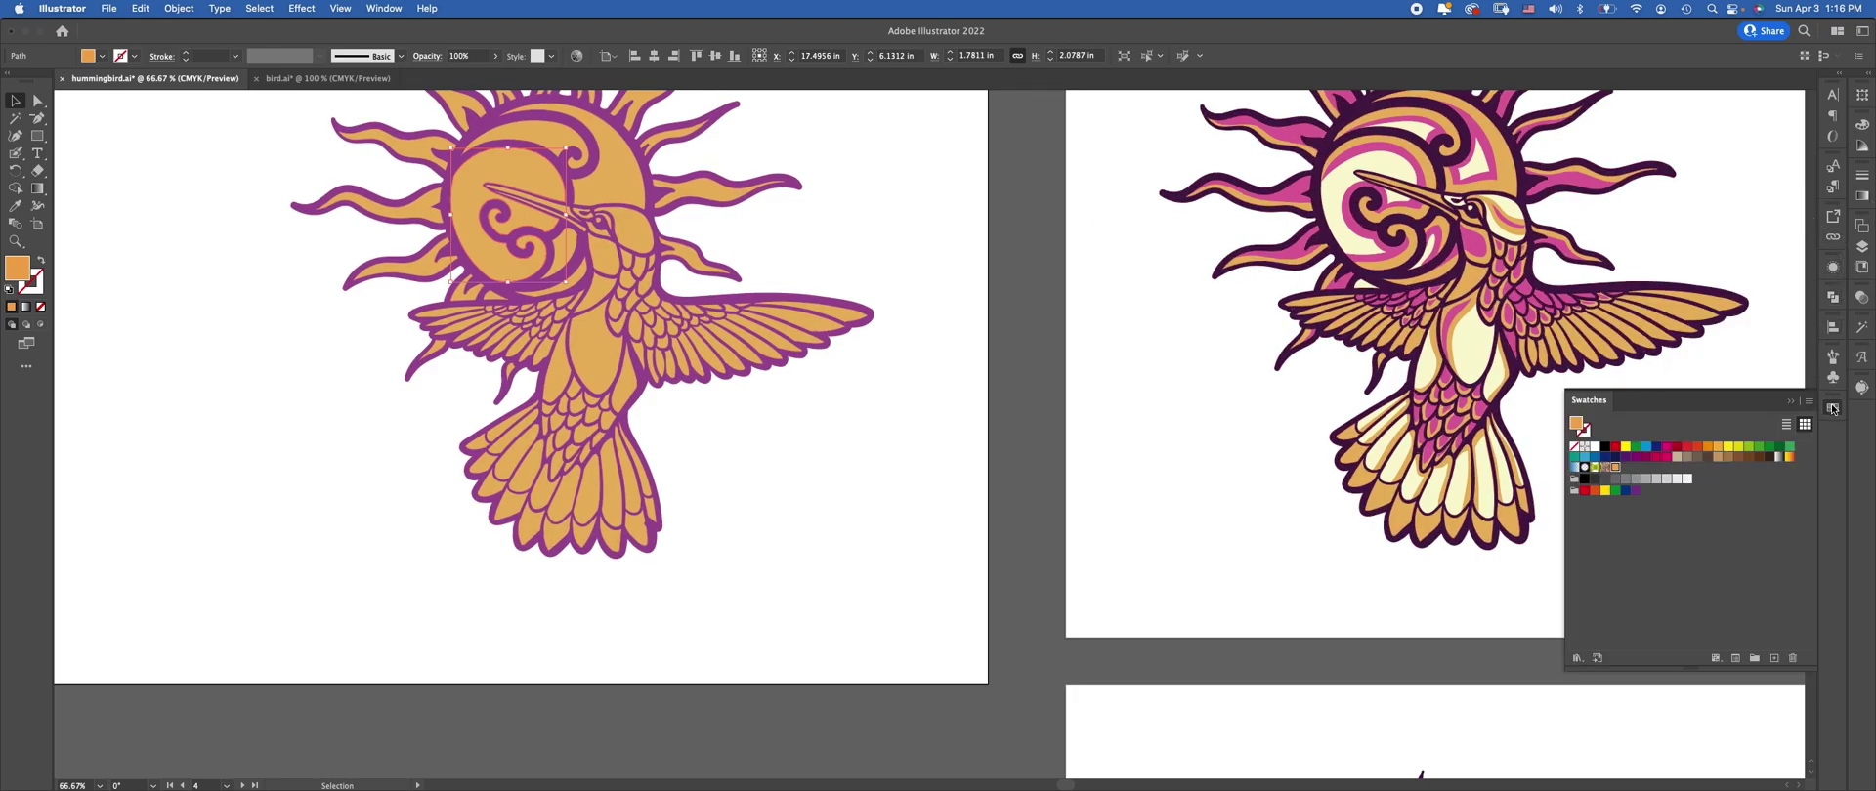
{"action": "left_click", "coordinate": [1624, 447]}
{"action": "left_click", "coordinate": [859, 449]}
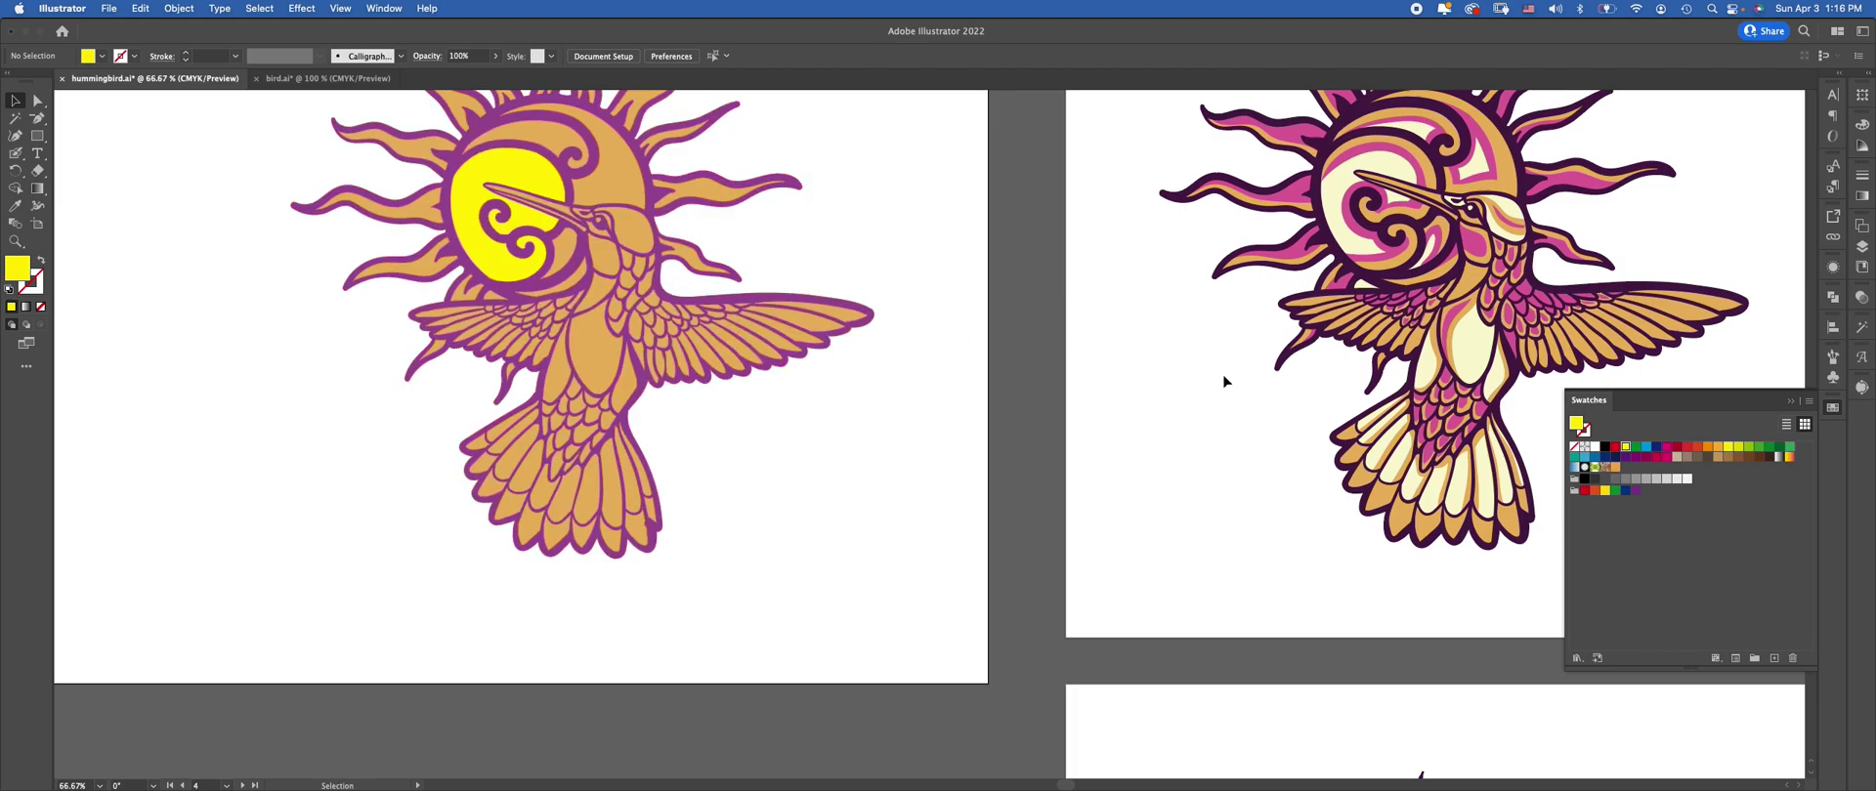
{"action": "scroll", "coordinate": [816, 385], "scroll_direction": "up", "scroll_amount": 2}
{"action": "scroll", "coordinate": [817, 385], "scroll_direction": "right", "scroll_amount": 2}
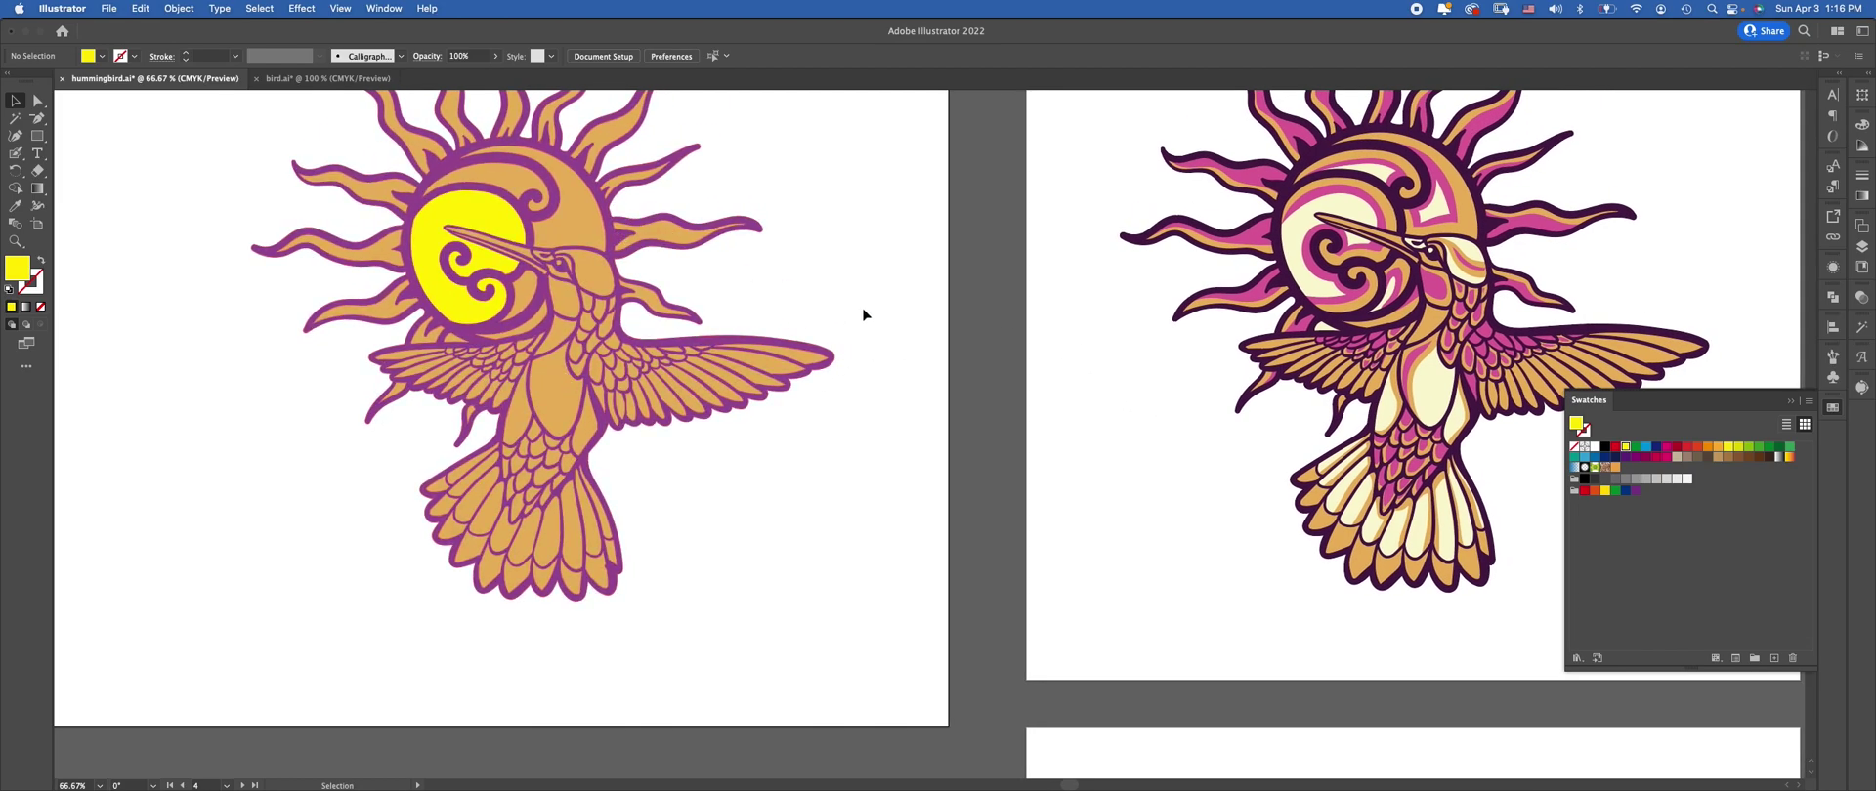
{"action": "left_click", "coordinate": [1792, 401]}
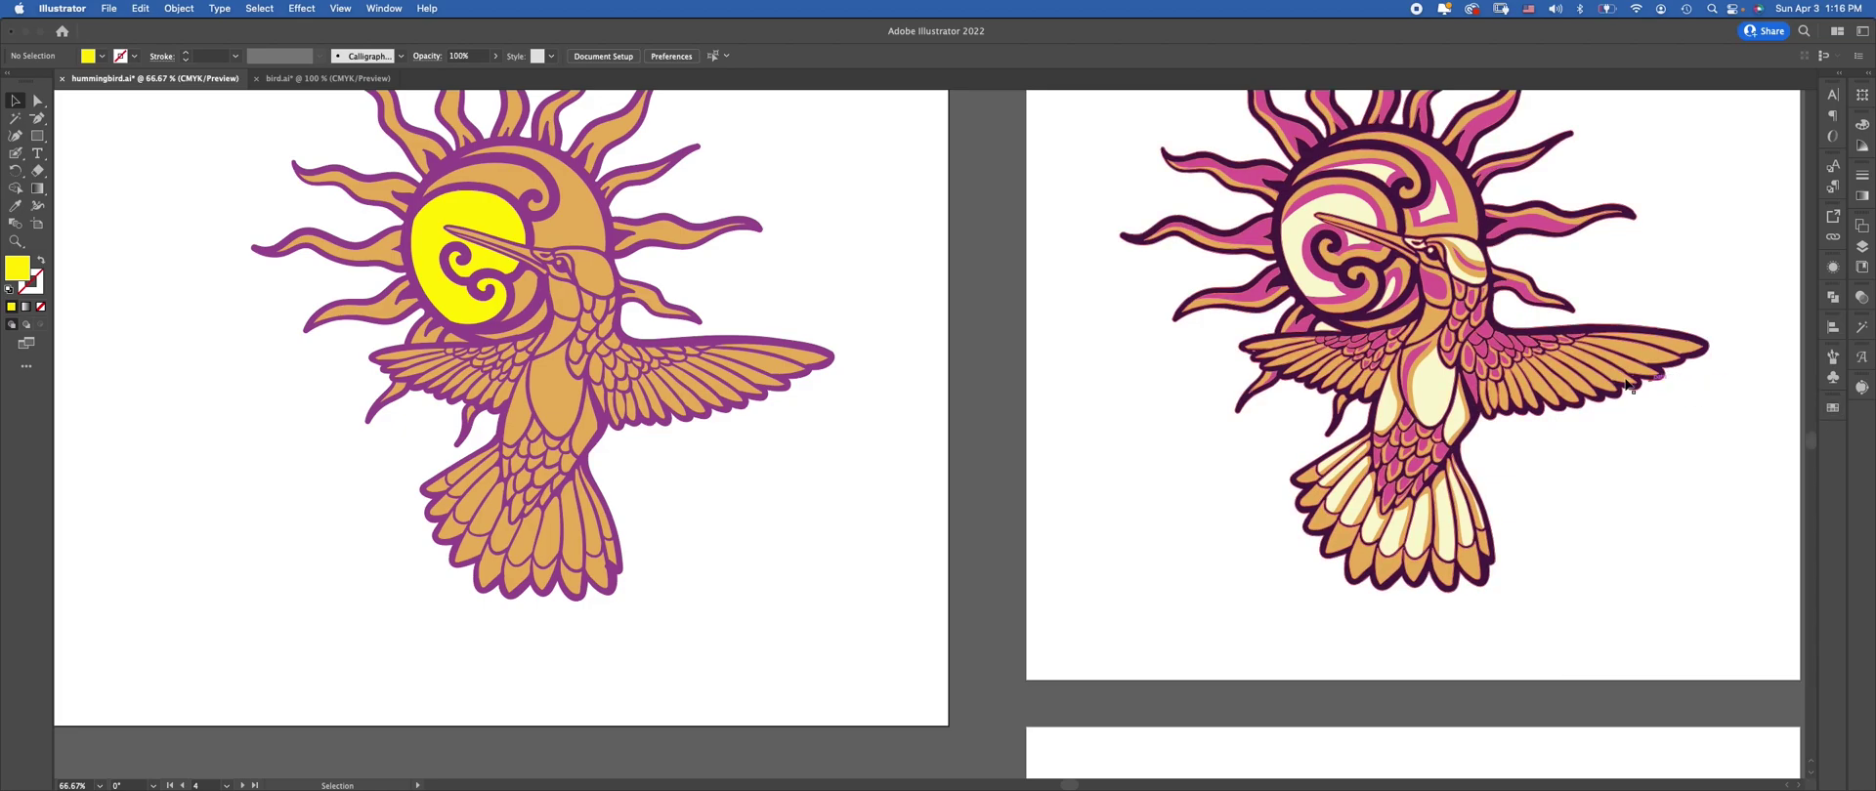
Recolor the purple hummingbird line art on the divided design to near-black, hex 050005
{"action": "left_click", "coordinate": [613, 259]}
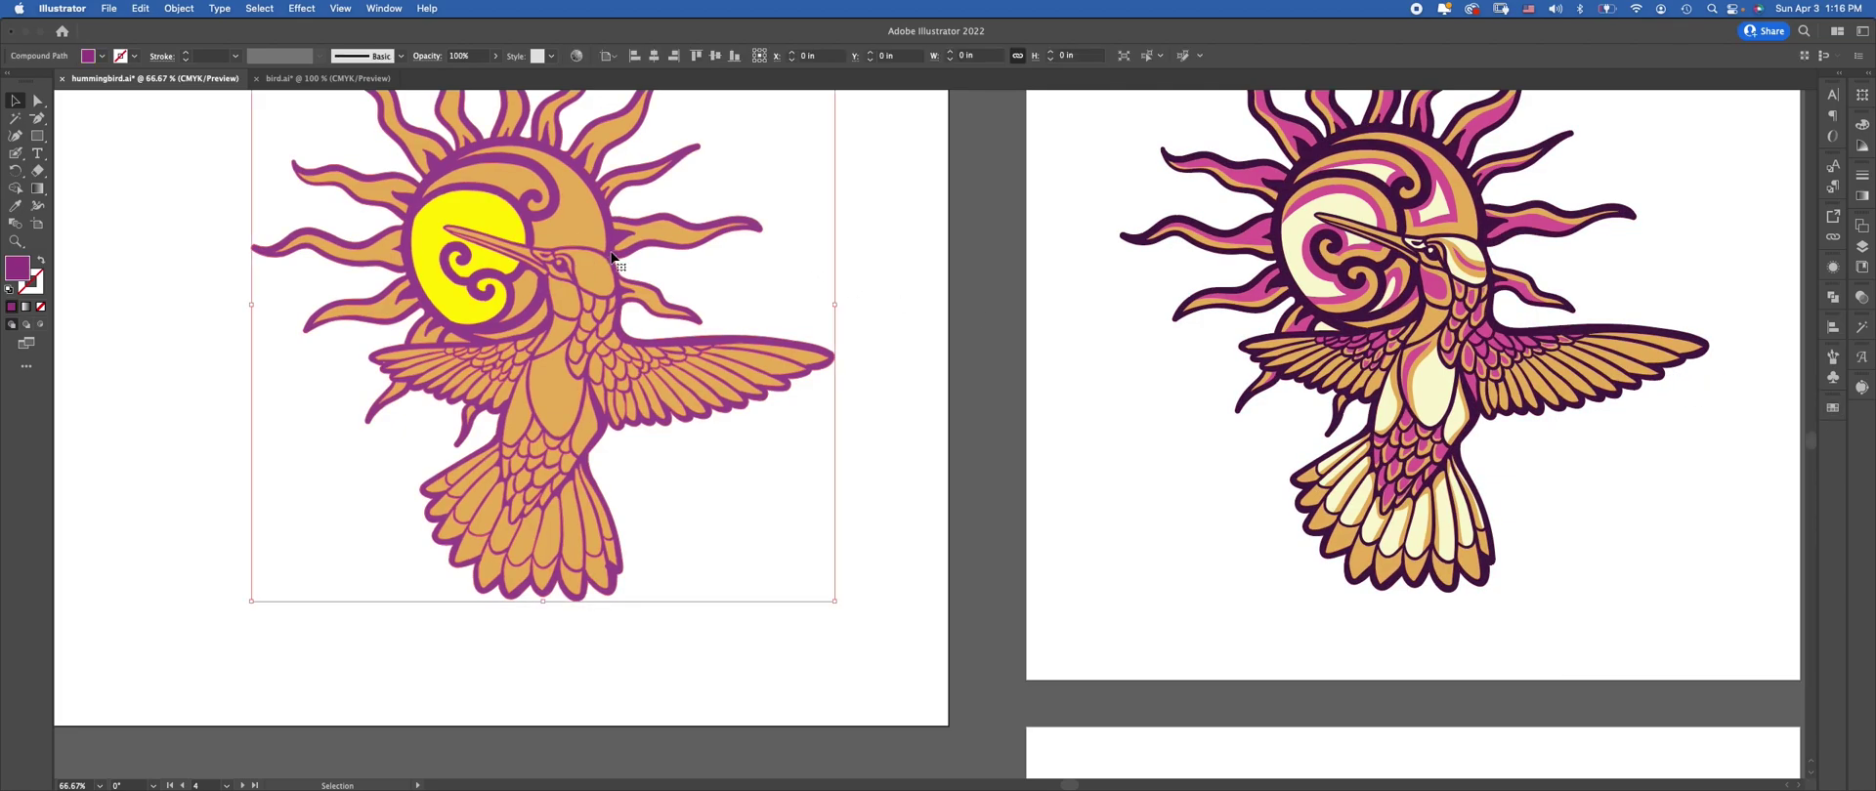
{"action": "left_click", "coordinate": [1861, 247]}
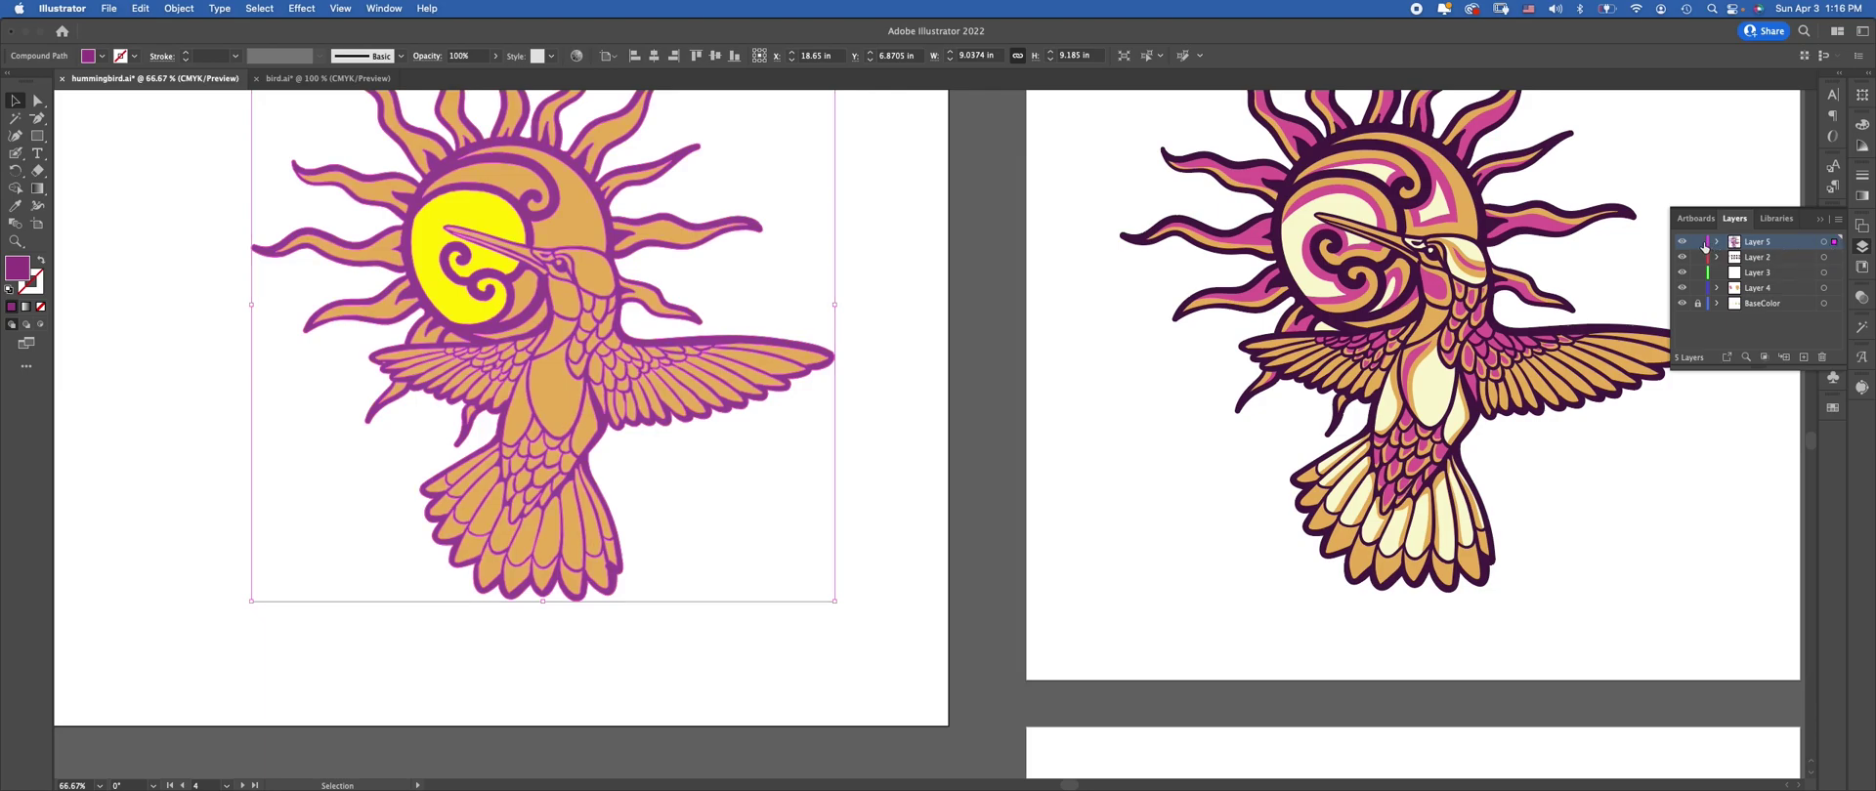
{"action": "double_click", "coordinate": [16, 269]}
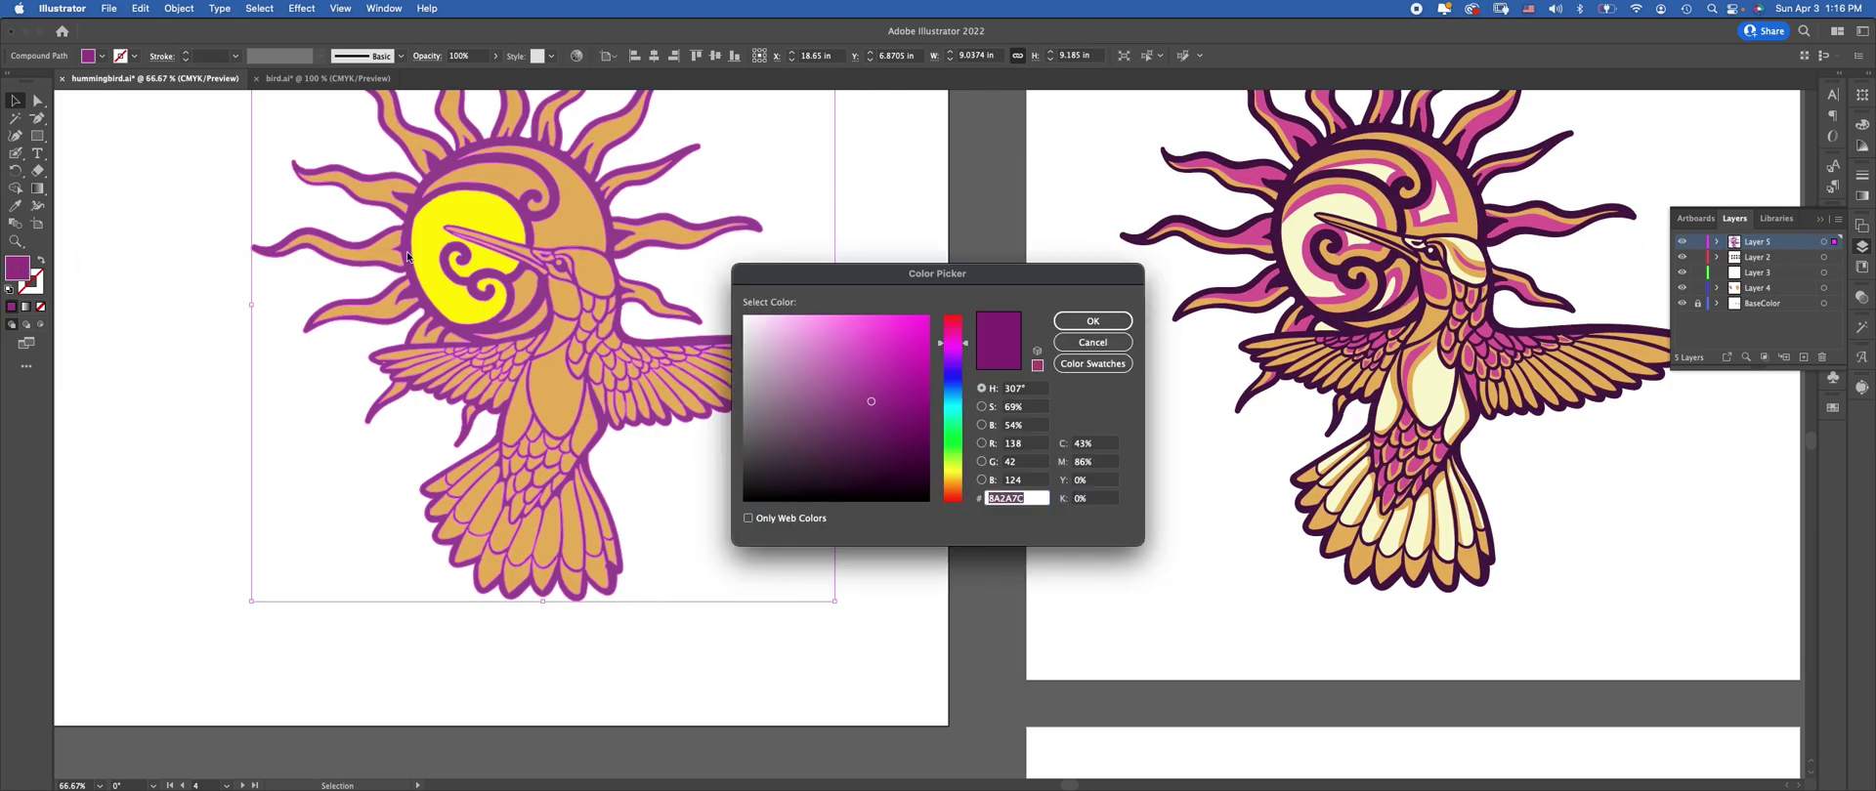
{"action": "left_click_drag", "start_coordinate": [929, 406], "coordinate": [922, 498]}
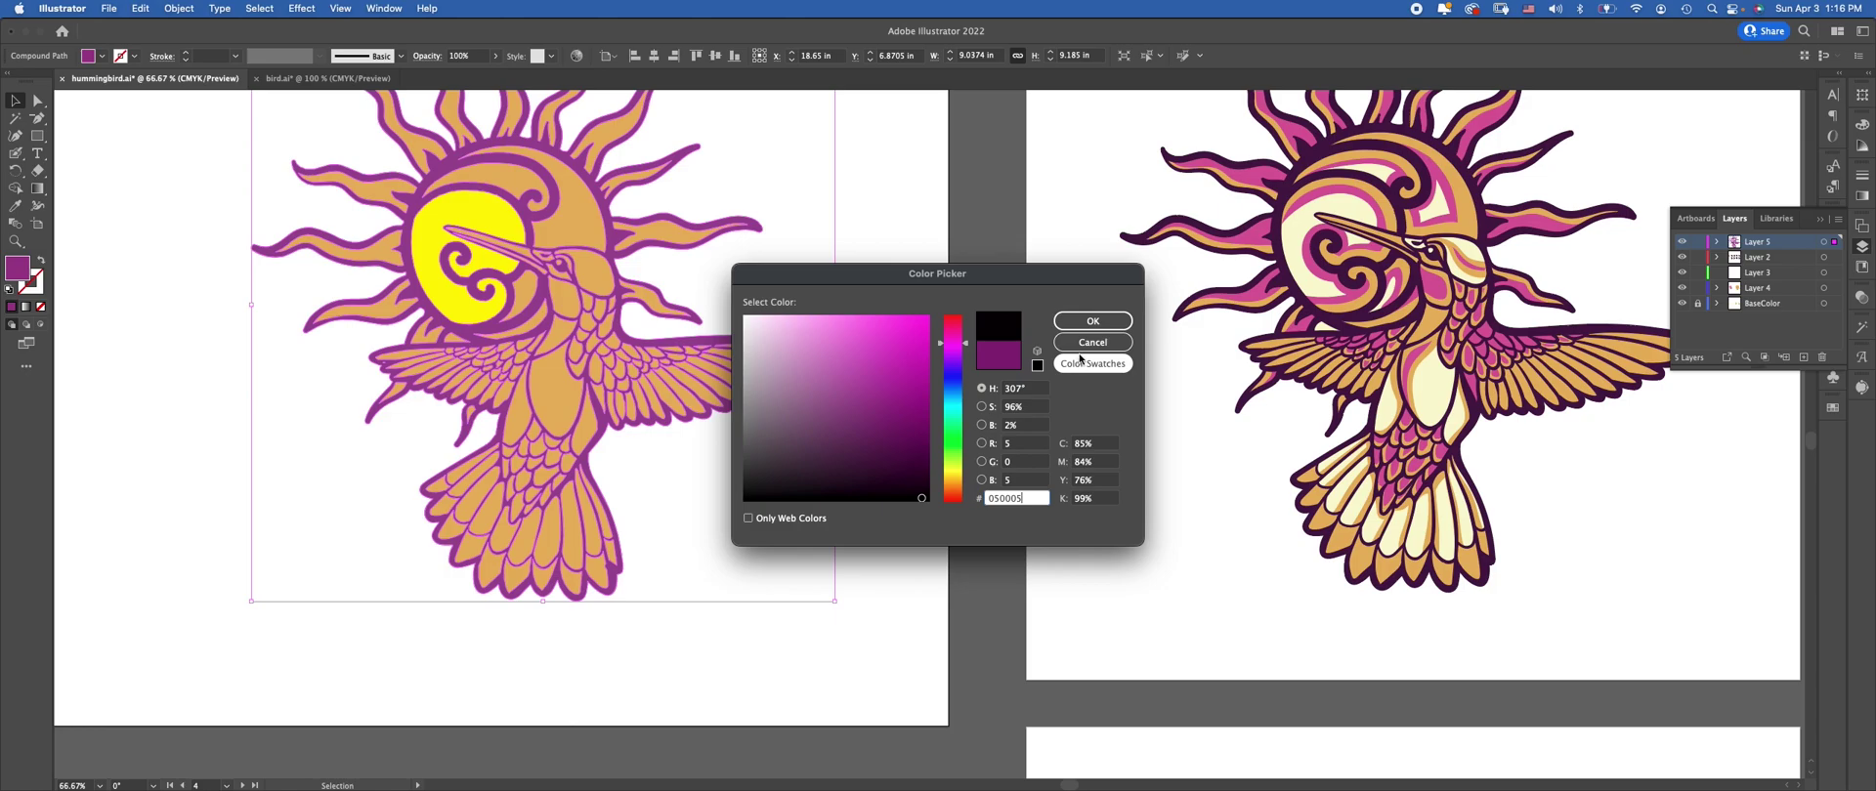
{"action": "left_click", "coordinate": [1093, 322]}
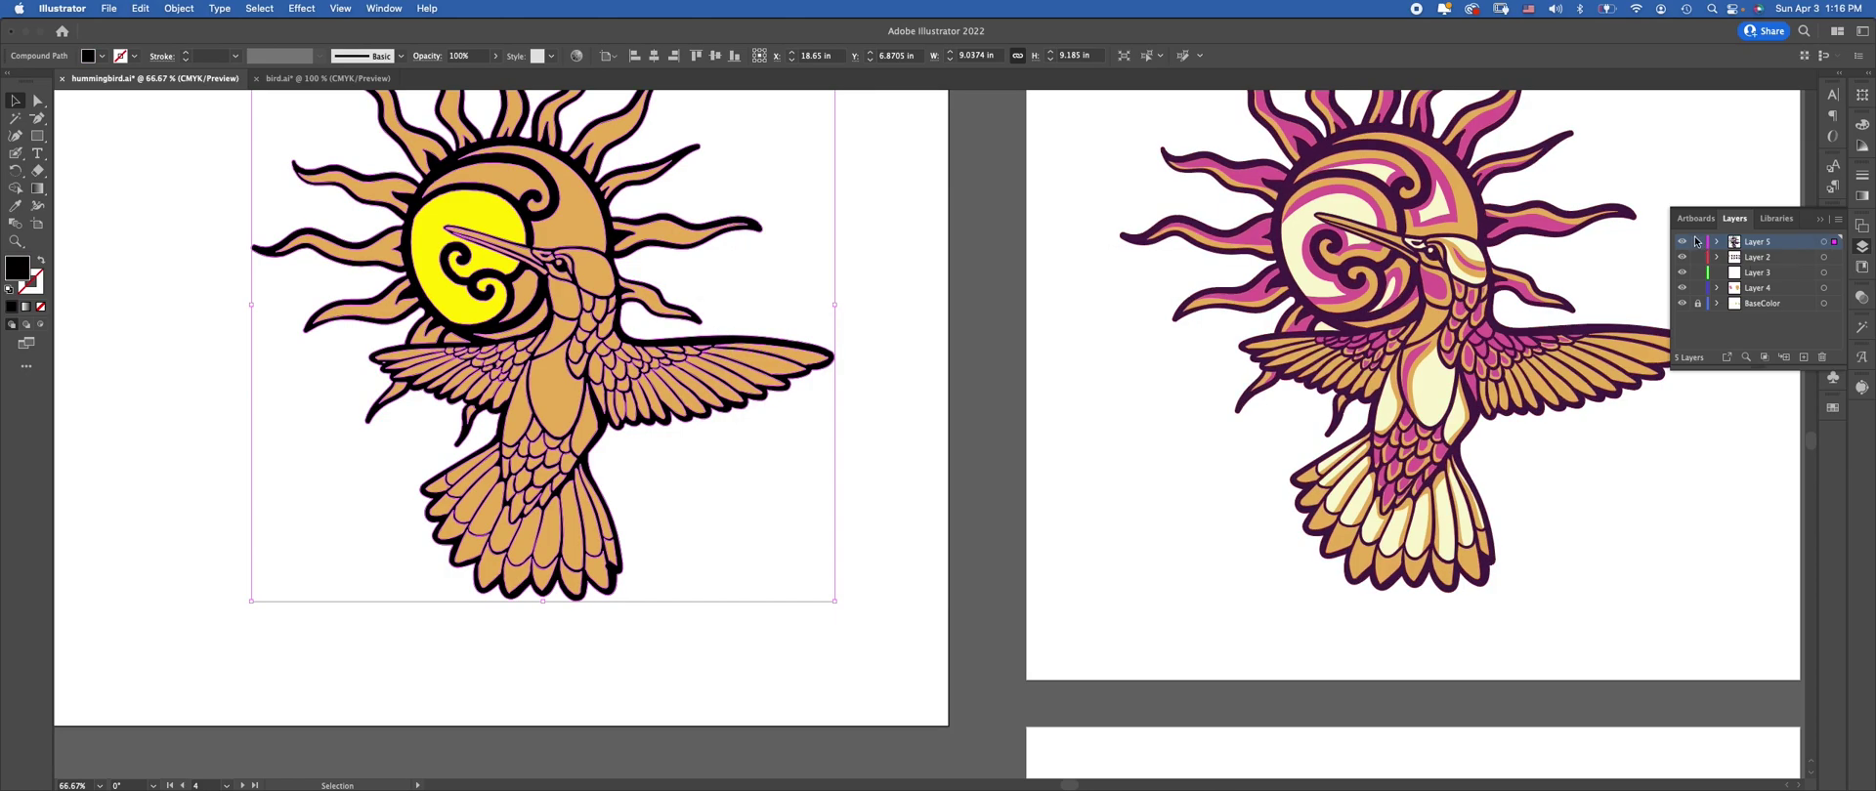
Lock the topmost layer holding the black line art and clear the selection on the colored pieces
{"action": "left_click", "coordinate": [1697, 242]}
{"action": "left_click", "coordinate": [727, 228]}
{"action": "left_click", "coordinate": [737, 198]}
{"action": "left_click", "coordinate": [664, 210]}
{"action": "left_click", "coordinate": [654, 266]}
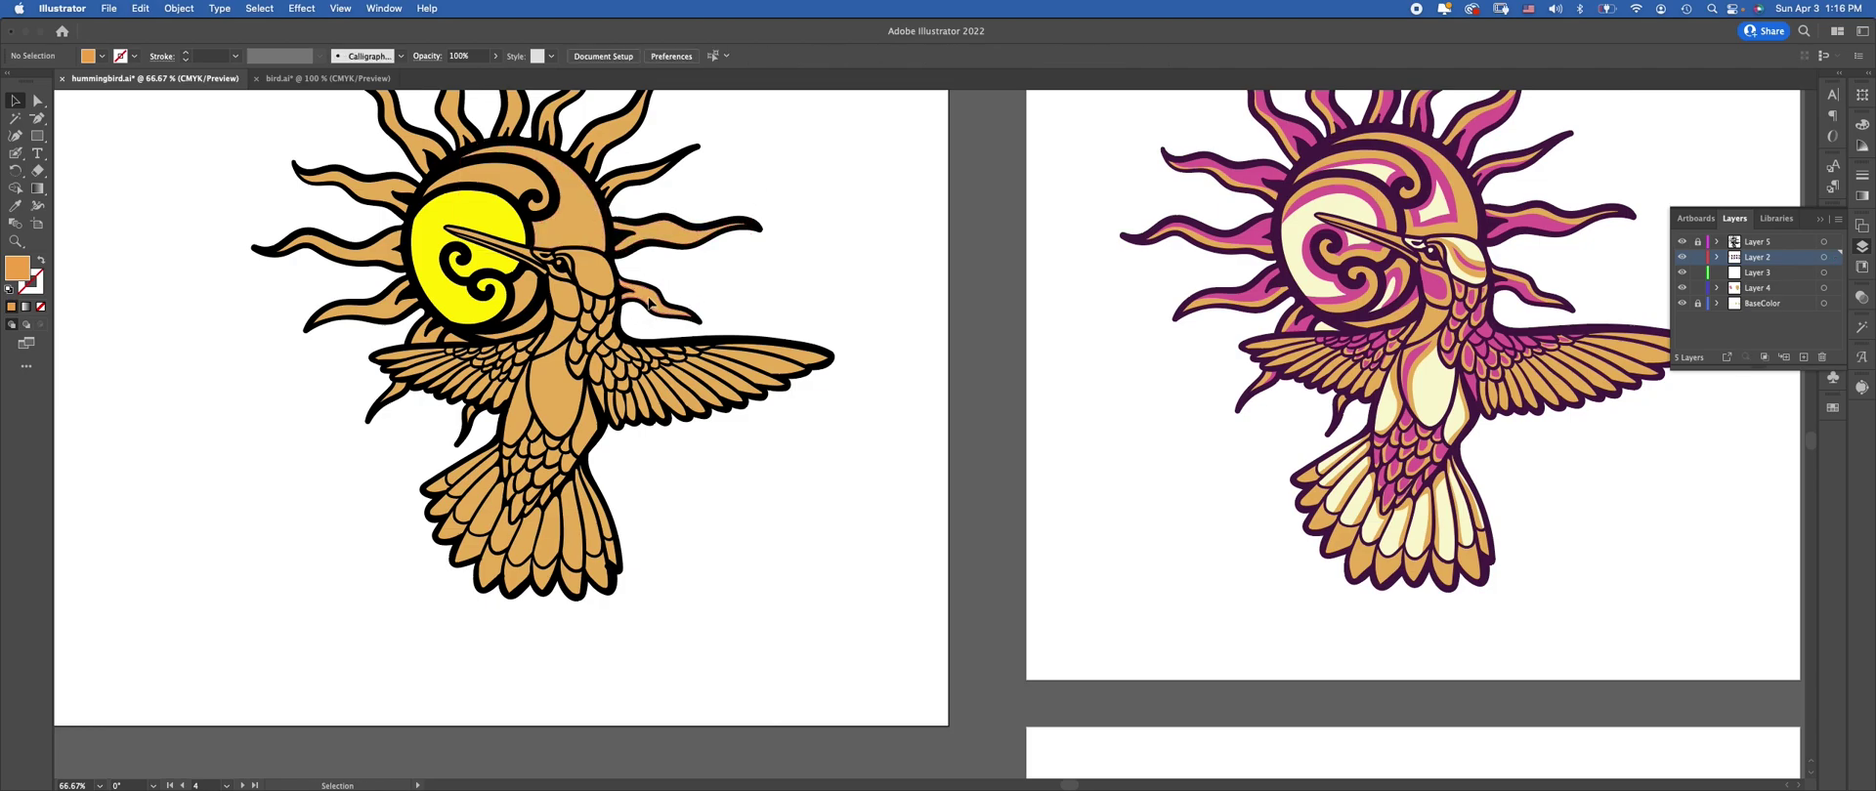
{"action": "double_click", "coordinate": [650, 305]}
{"action": "double_click", "coordinate": [728, 290]}
{"action": "left_click", "coordinate": [551, 391]}
{"action": "left_click", "coordinate": [762, 271]}
Look through the tool groups of the basic toolbar for the Live Paint Bucket
{"action": "left_click", "coordinate": [16, 189]}
{"action": "left_click", "coordinate": [20, 174]}
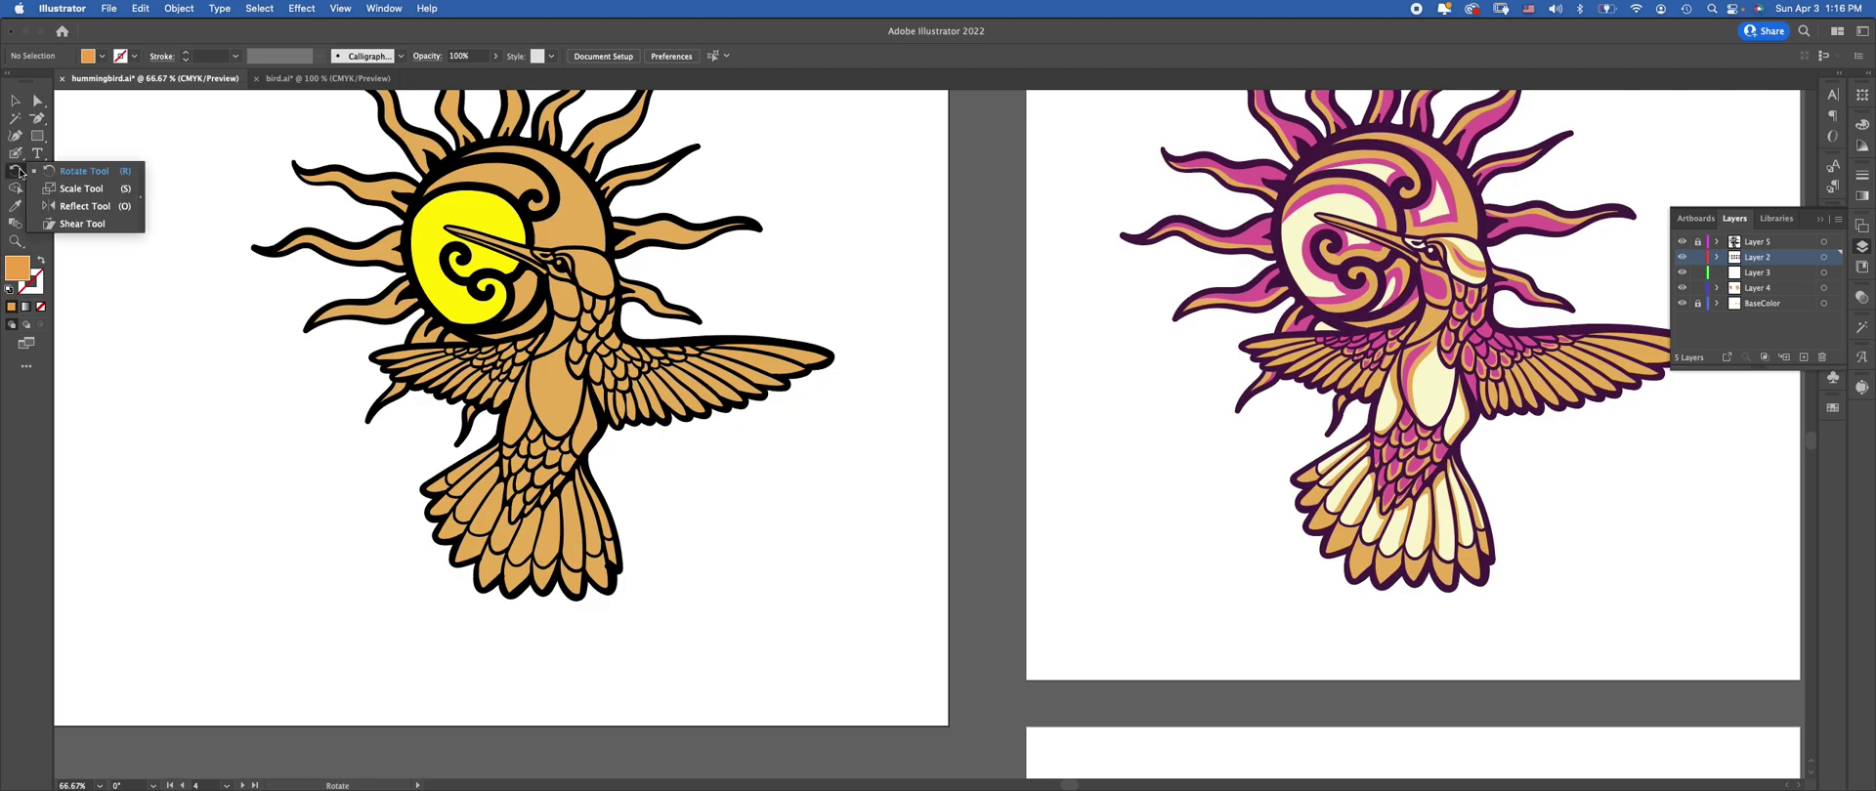
{"action": "left_click", "coordinate": [37, 170]}
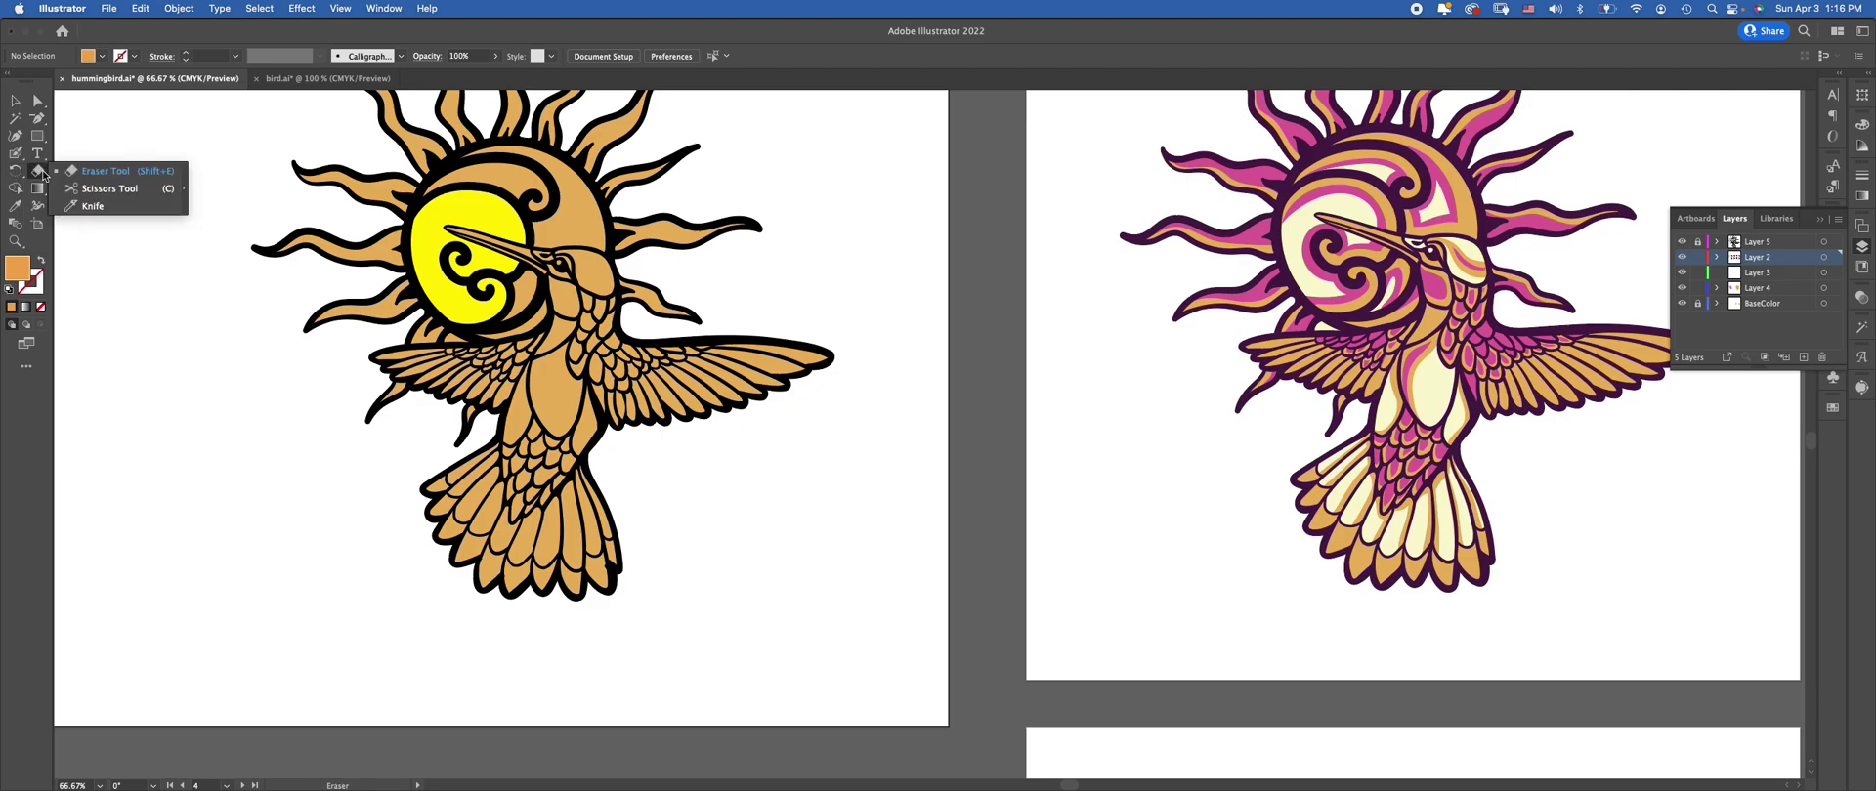
{"action": "left_click", "coordinate": [15, 224]}
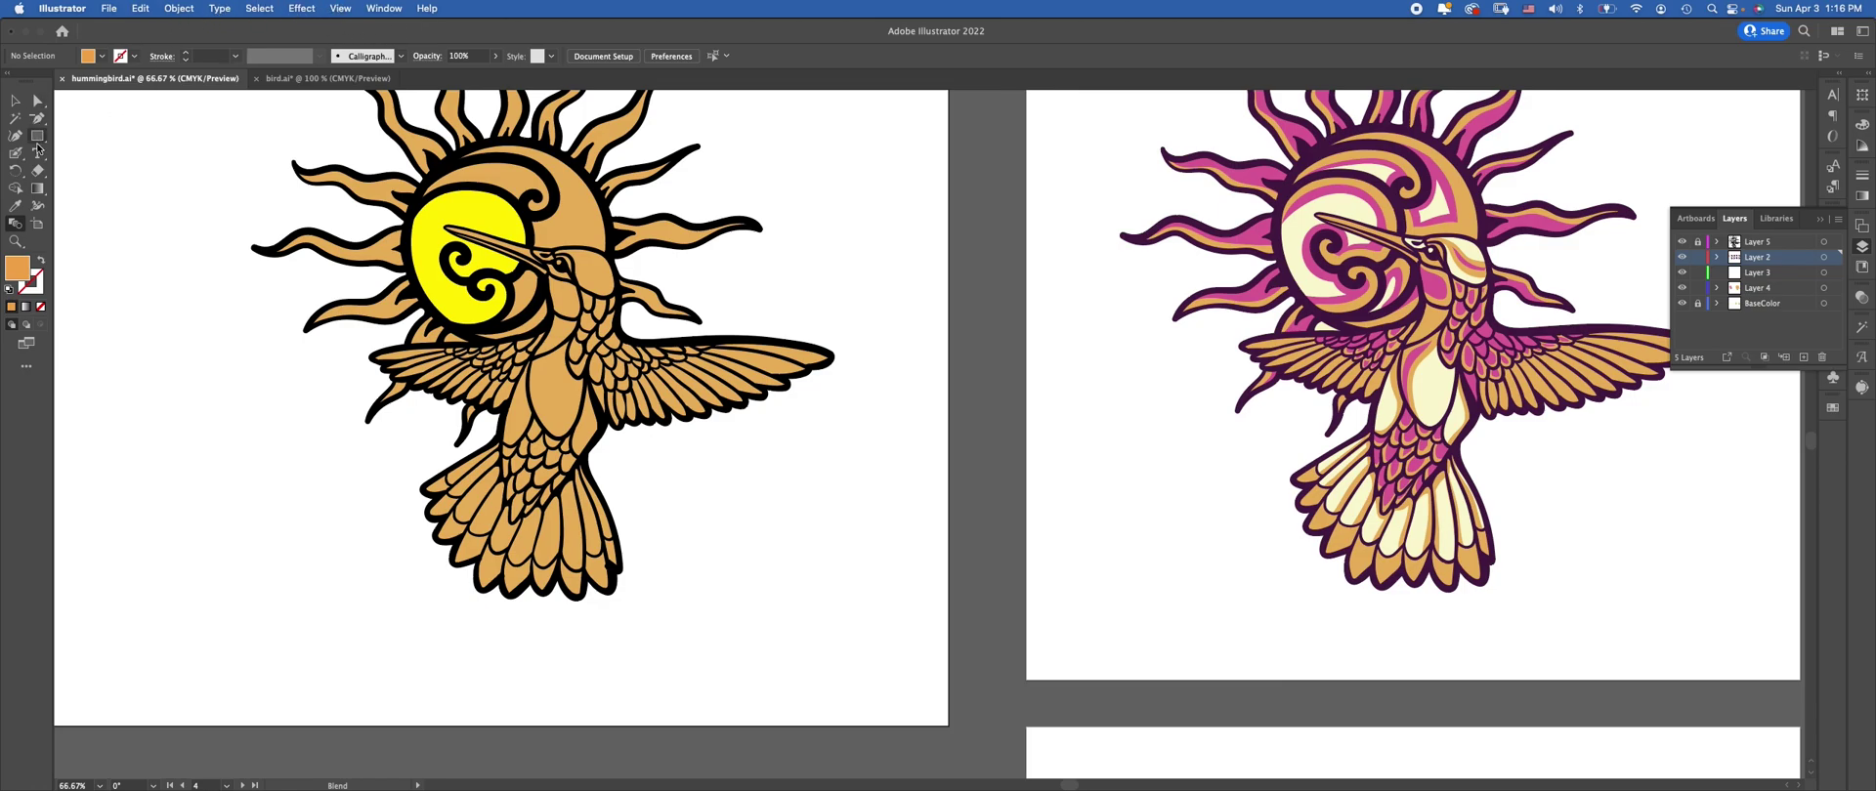
{"action": "left_click", "coordinate": [14, 154]}
{"action": "left_click", "coordinate": [74, 192]}
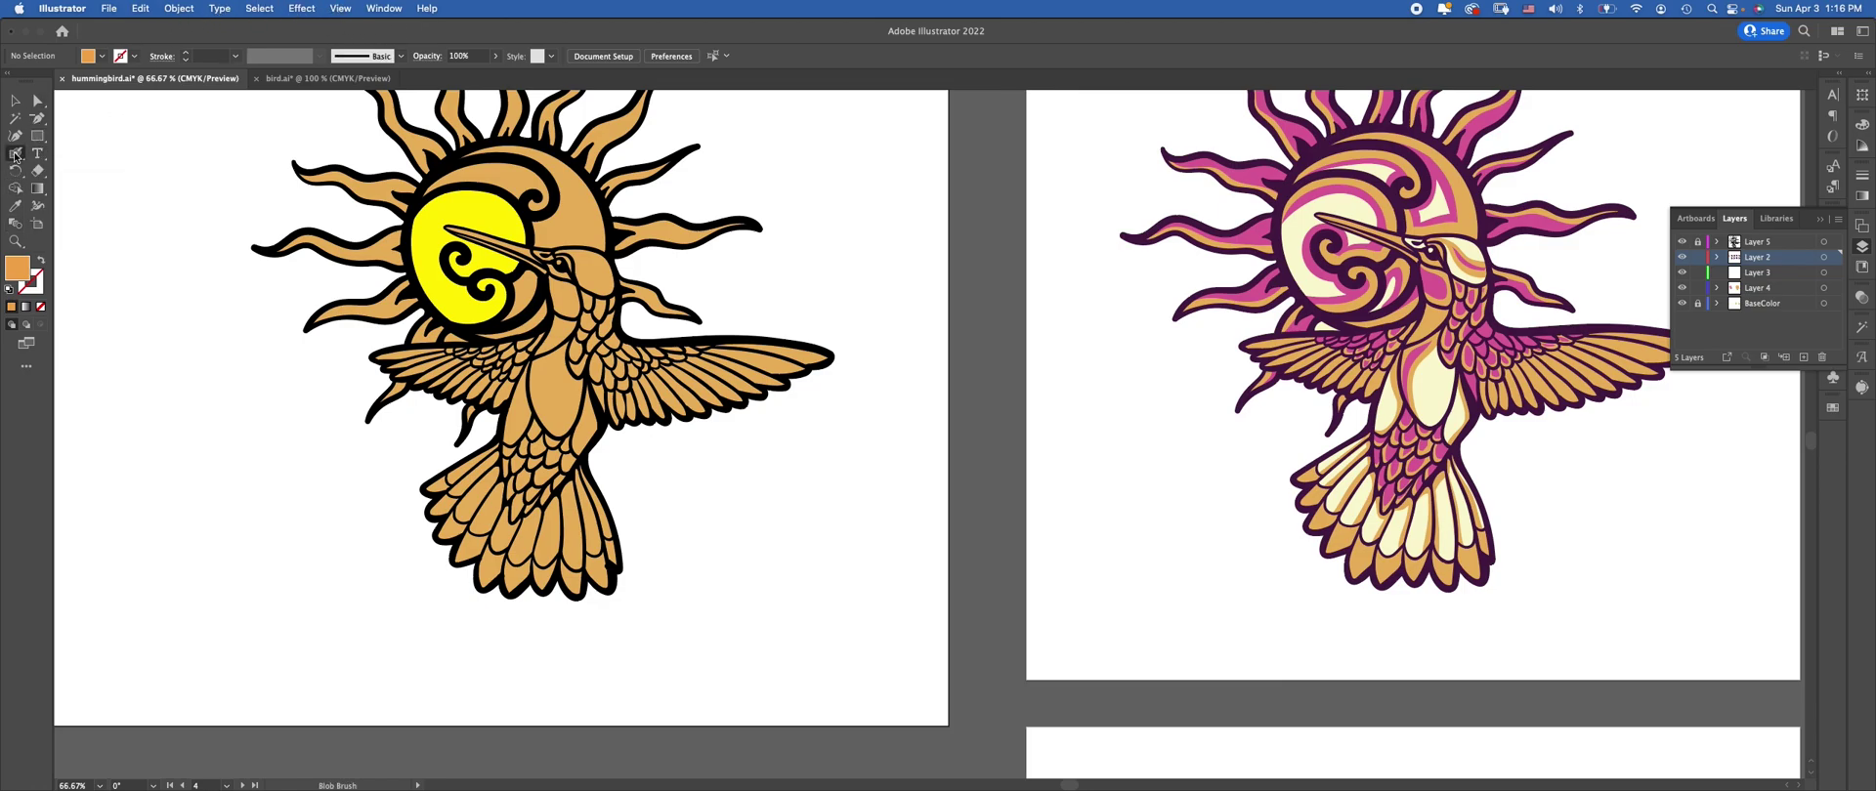
{"action": "left_click", "coordinate": [15, 153]}
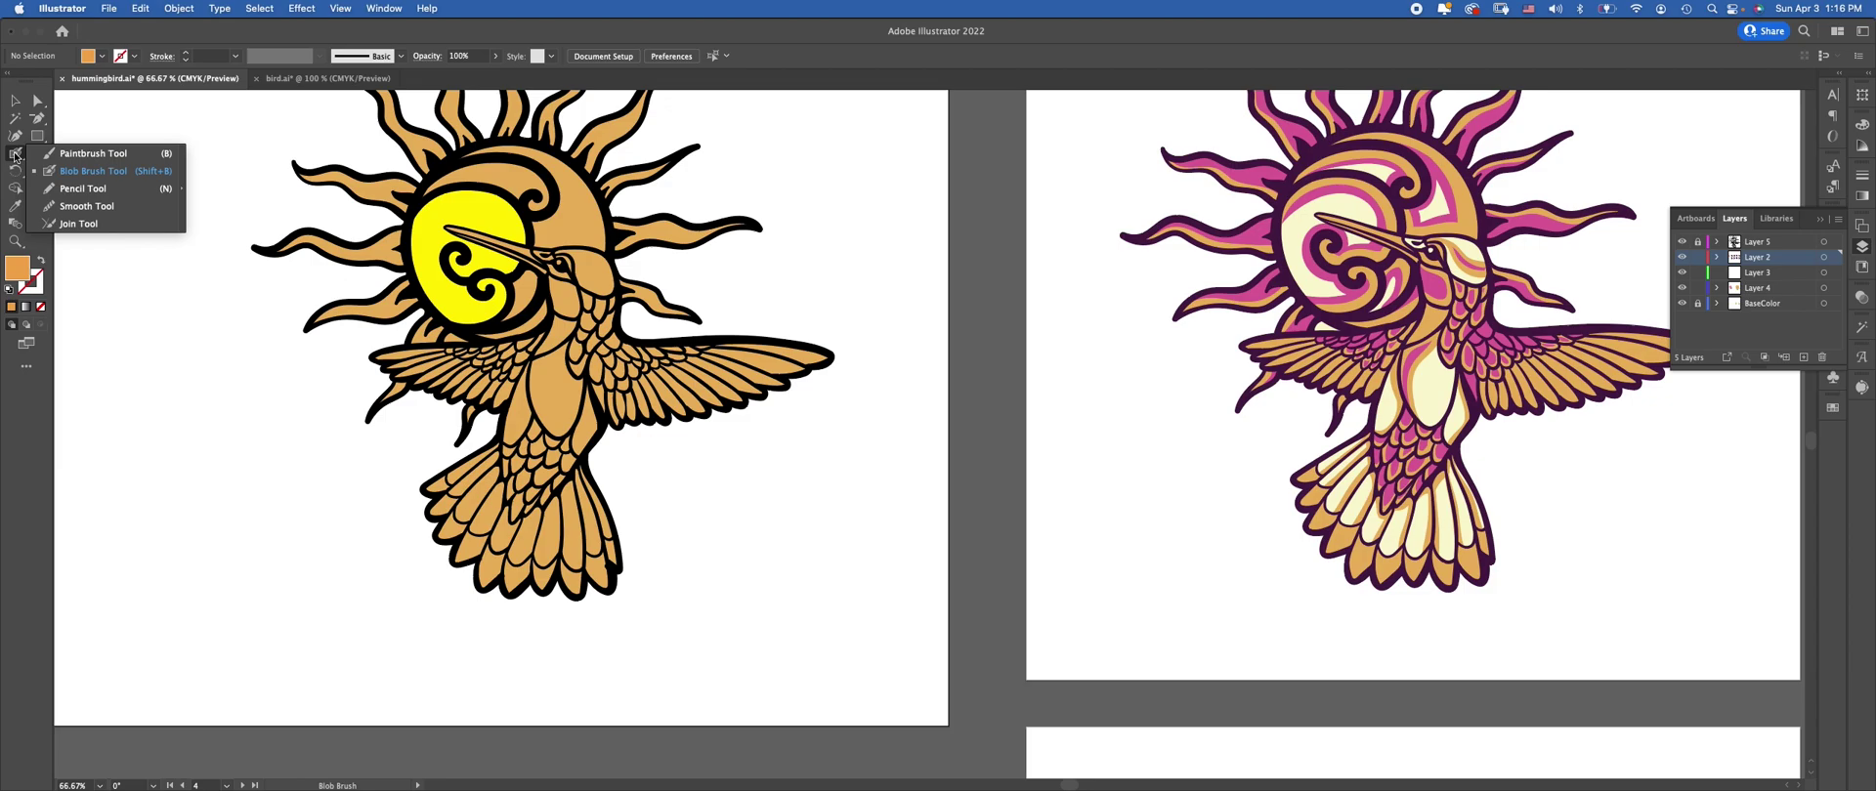
{"action": "left_click", "coordinate": [25, 245]}
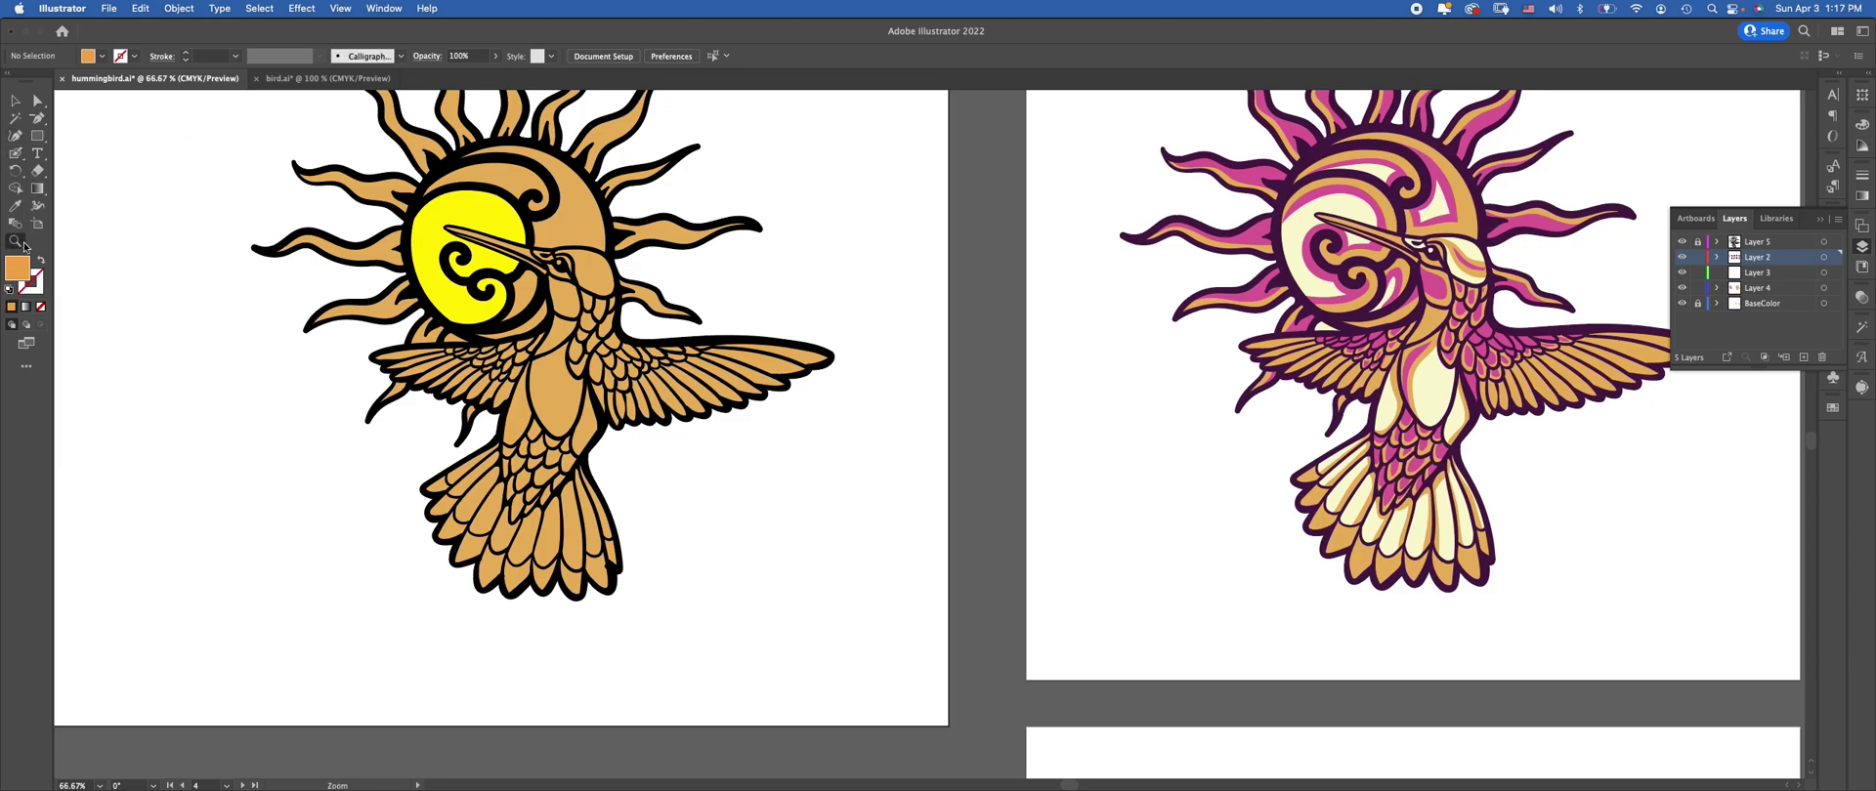
Switch to the Advanced toolbar and choose the Live Paint Bucket tool
{"action": "left_click", "coordinate": [374, 8]}
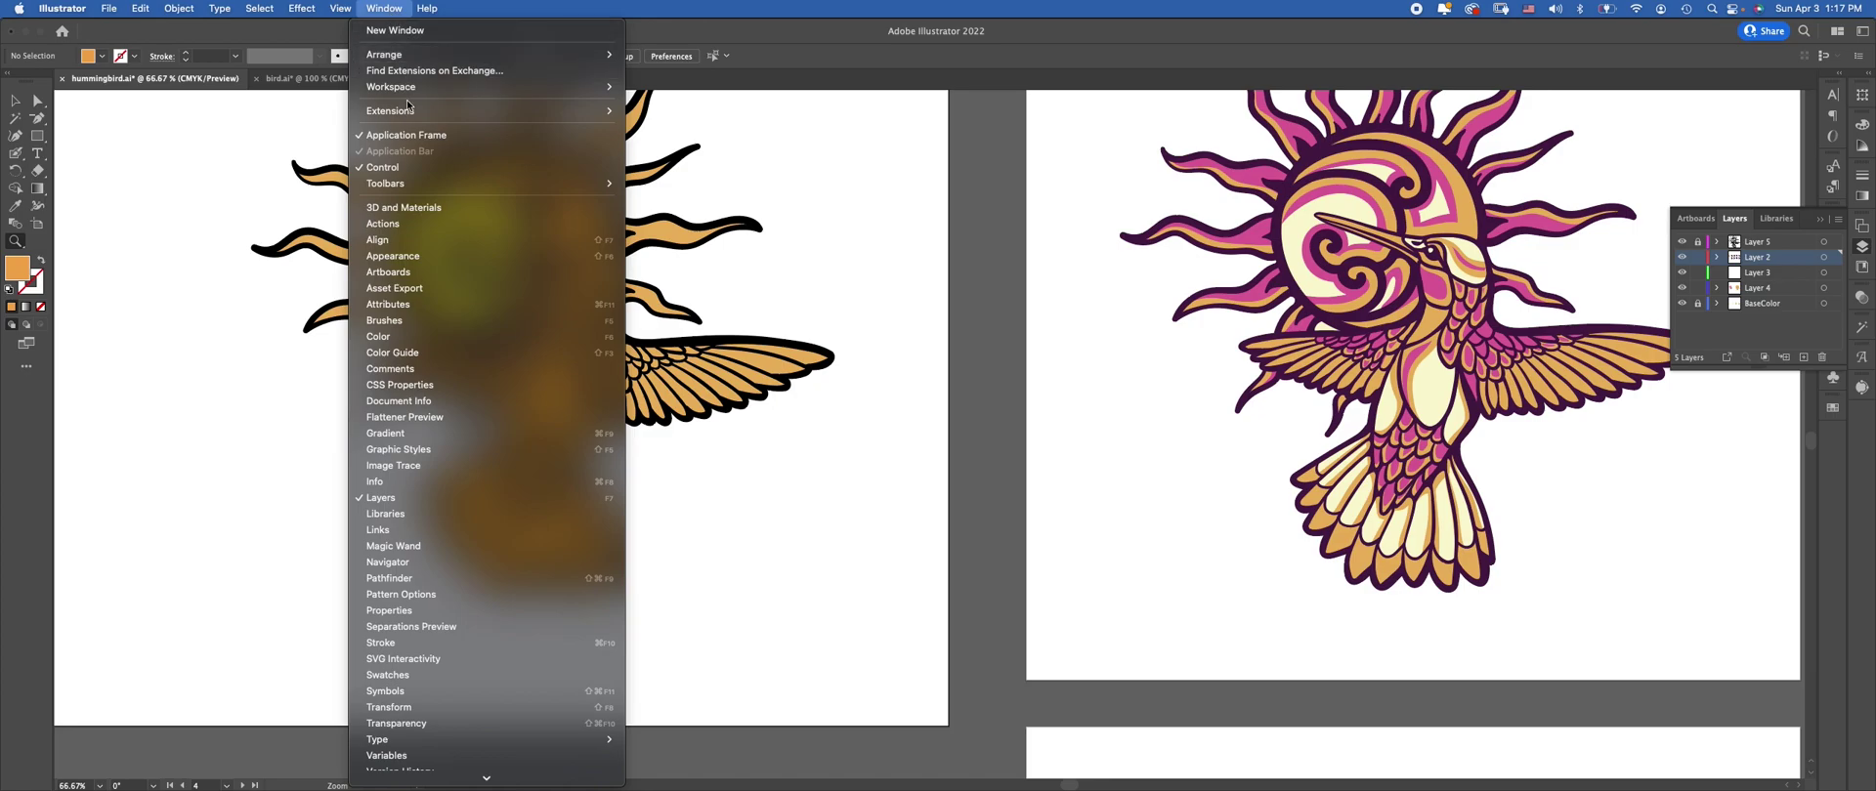
{"action": "mouse_move", "coordinate": [409, 184]}
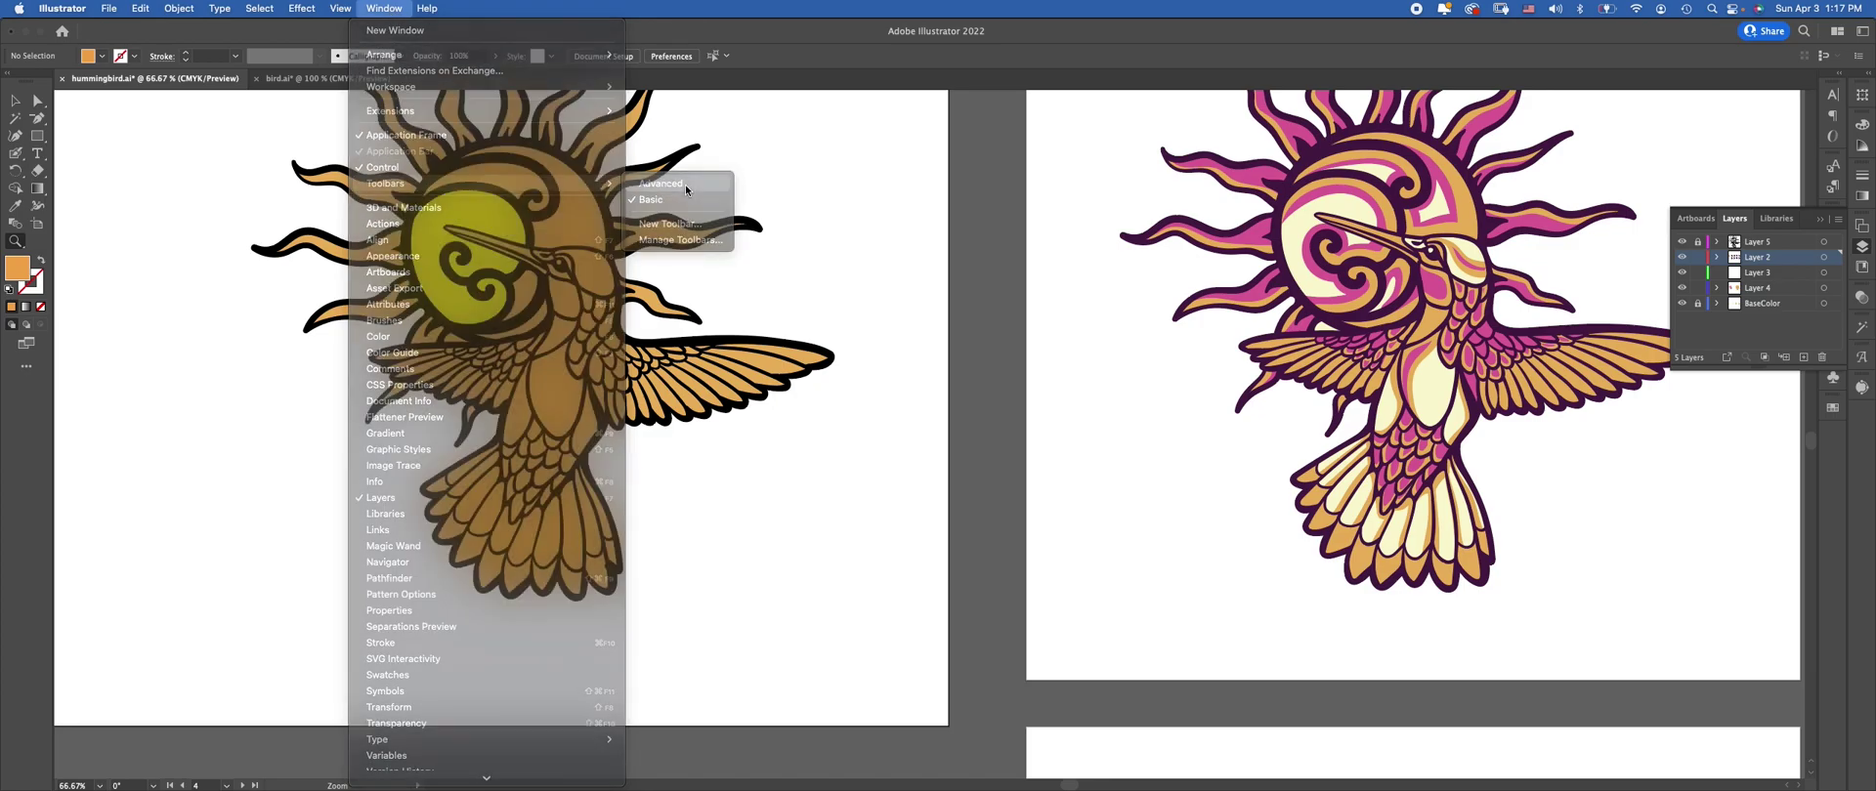
{"action": "left_click", "coordinate": [686, 186]}
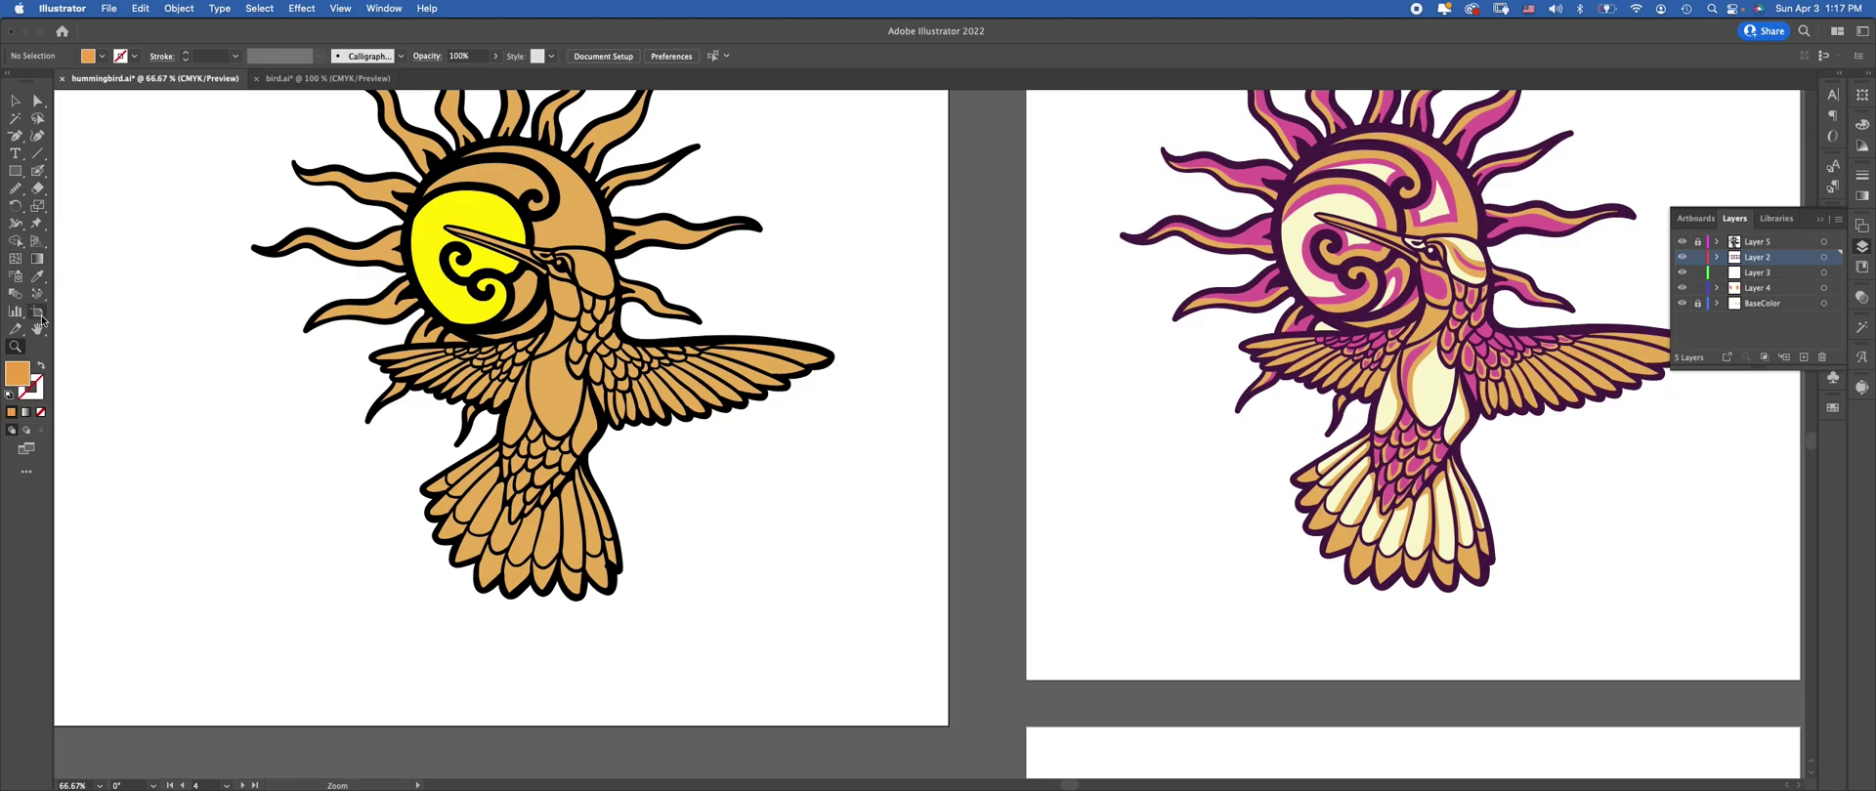
{"action": "left_click", "coordinate": [20, 243]}
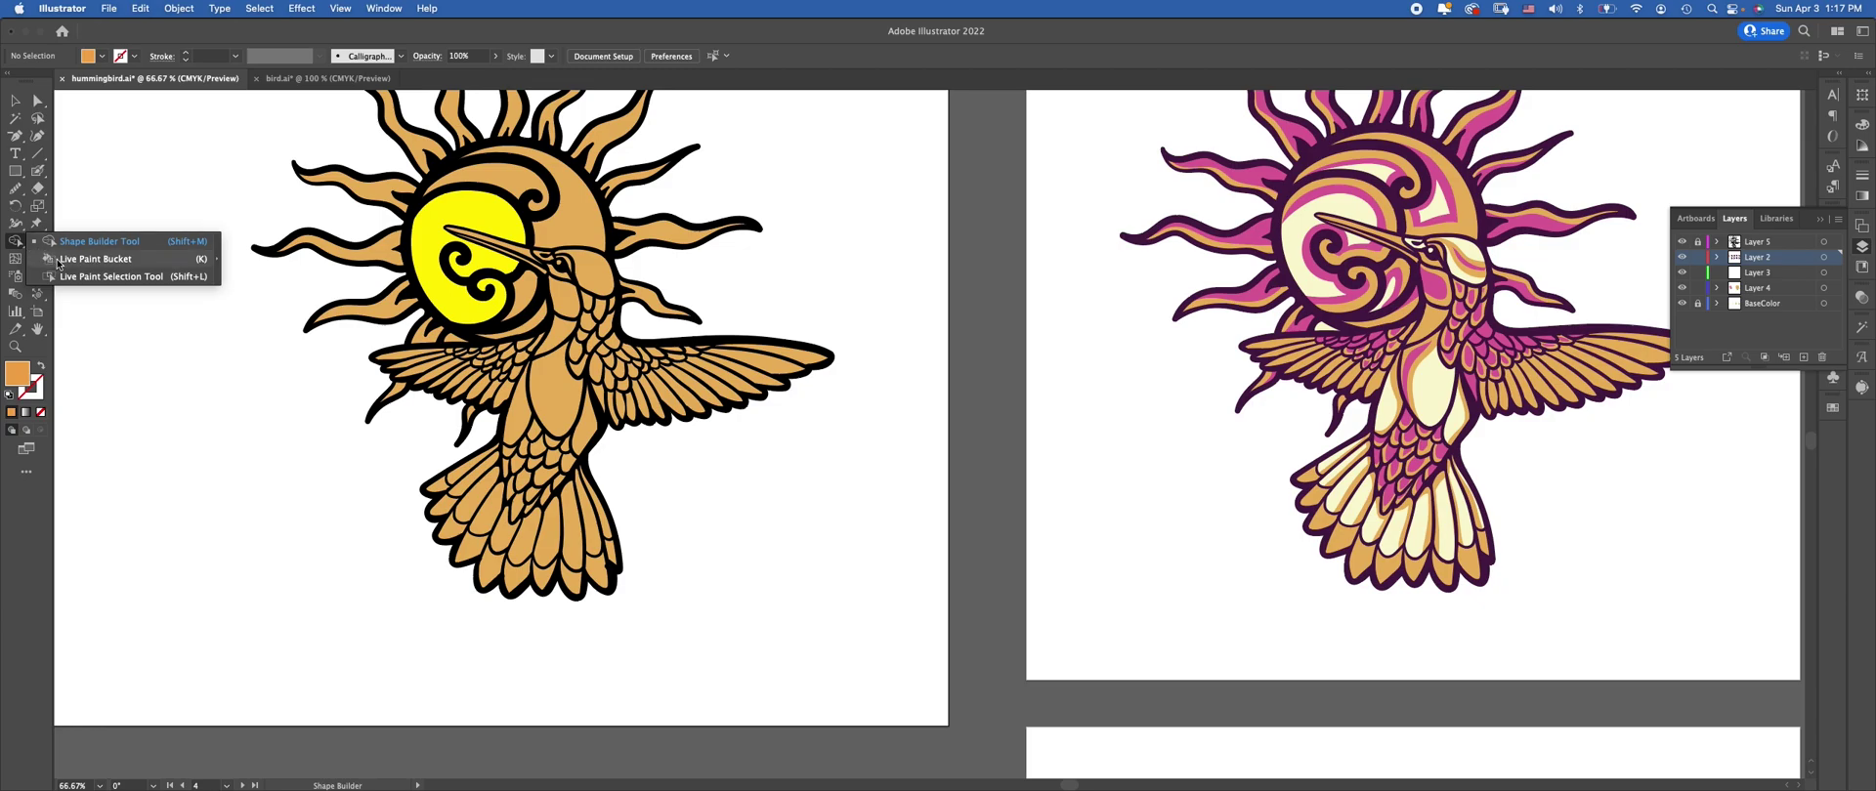
{"action": "left_click", "coordinate": [60, 260]}
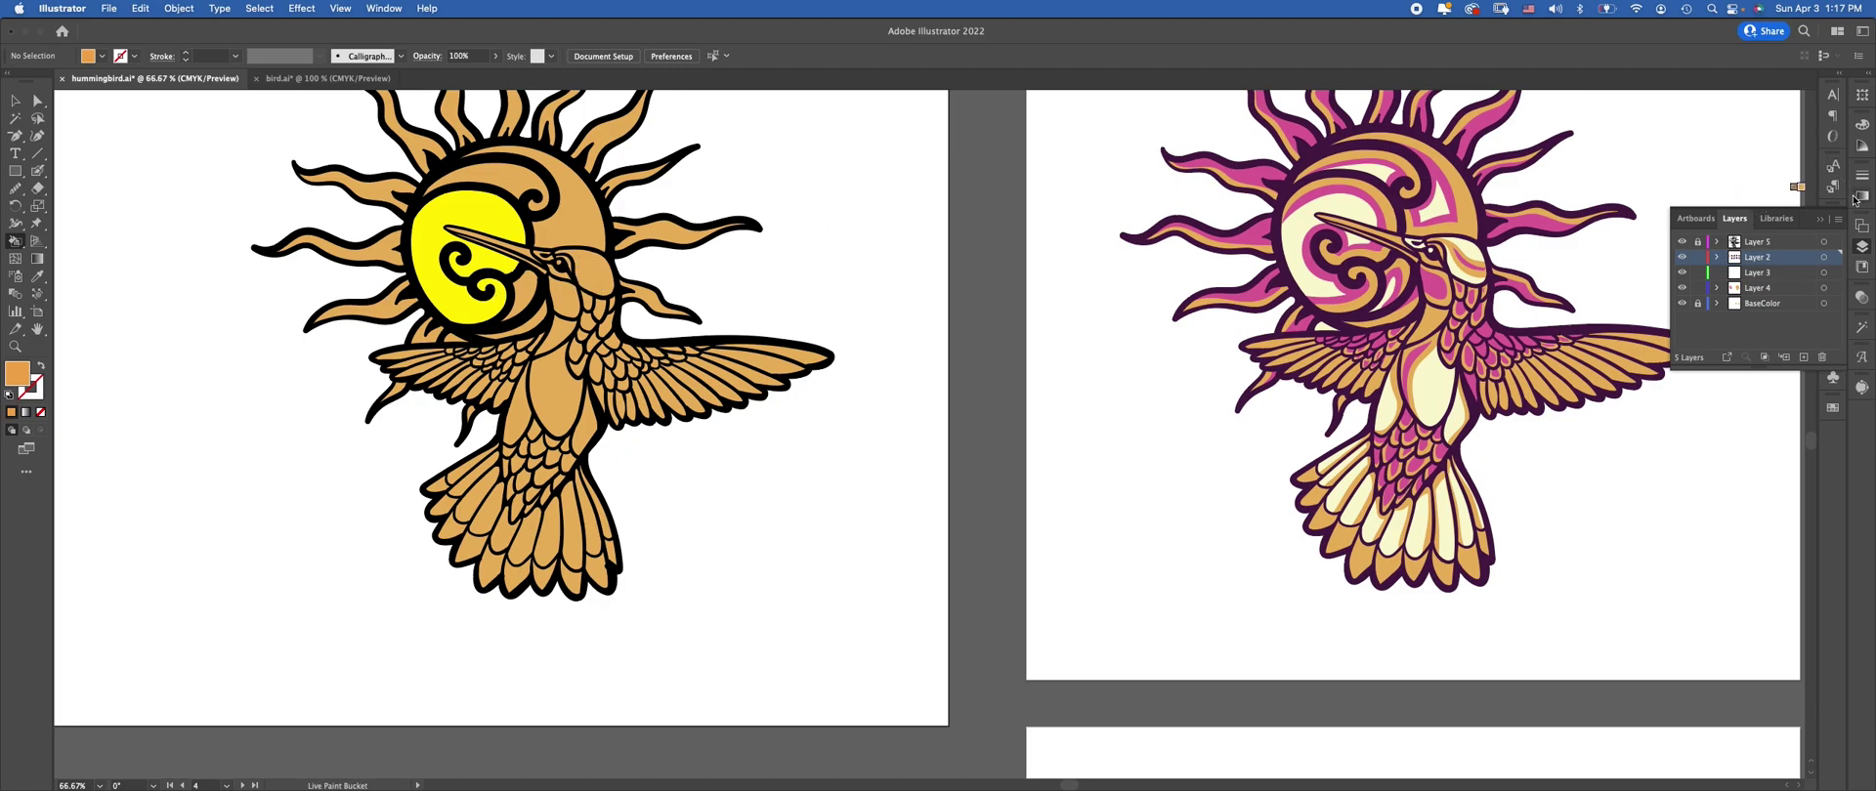
{"action": "left_click", "coordinate": [1836, 220]}
{"action": "left_click", "coordinate": [1812, 223]}
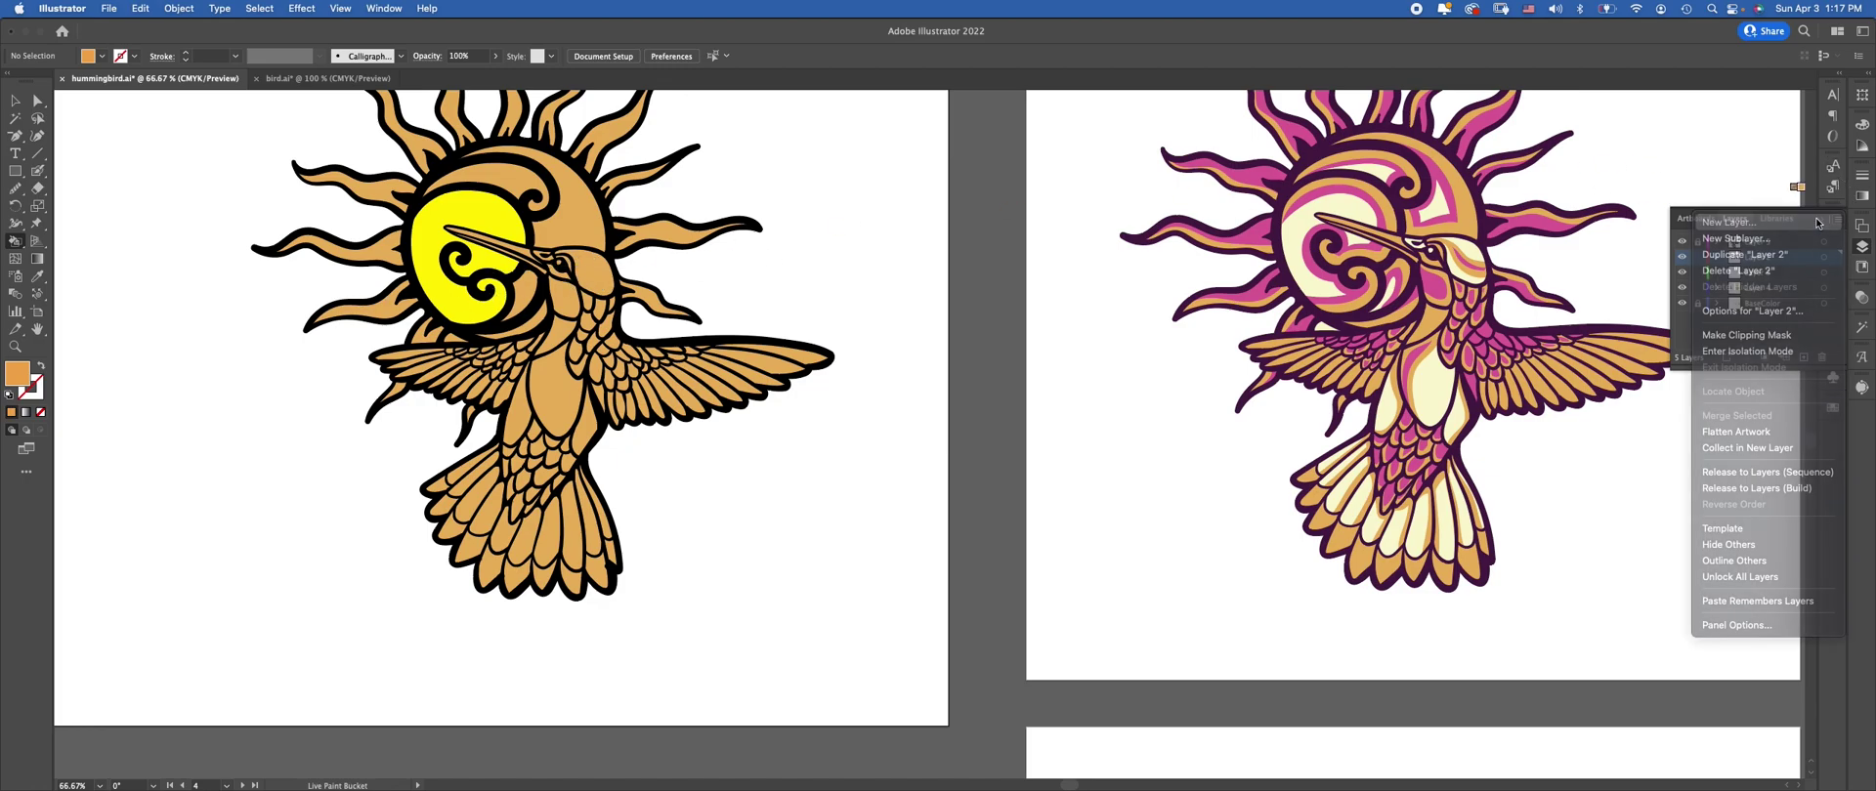
{"action": "left_click", "coordinate": [946, 477]}
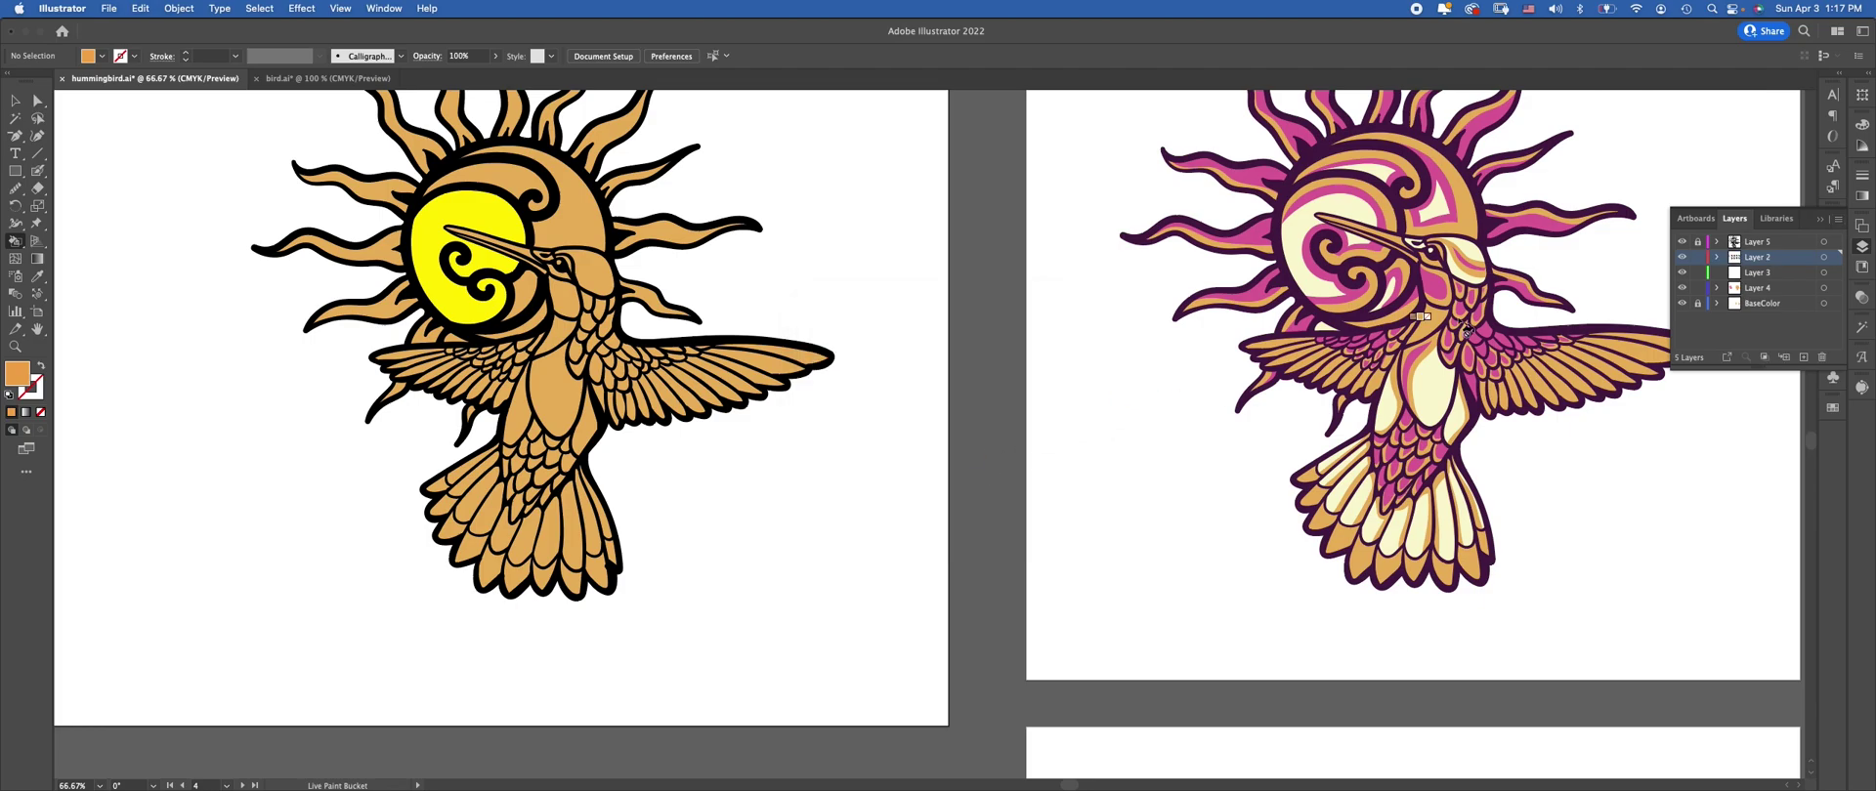
{"action": "left_click", "coordinate": [1818, 224]}
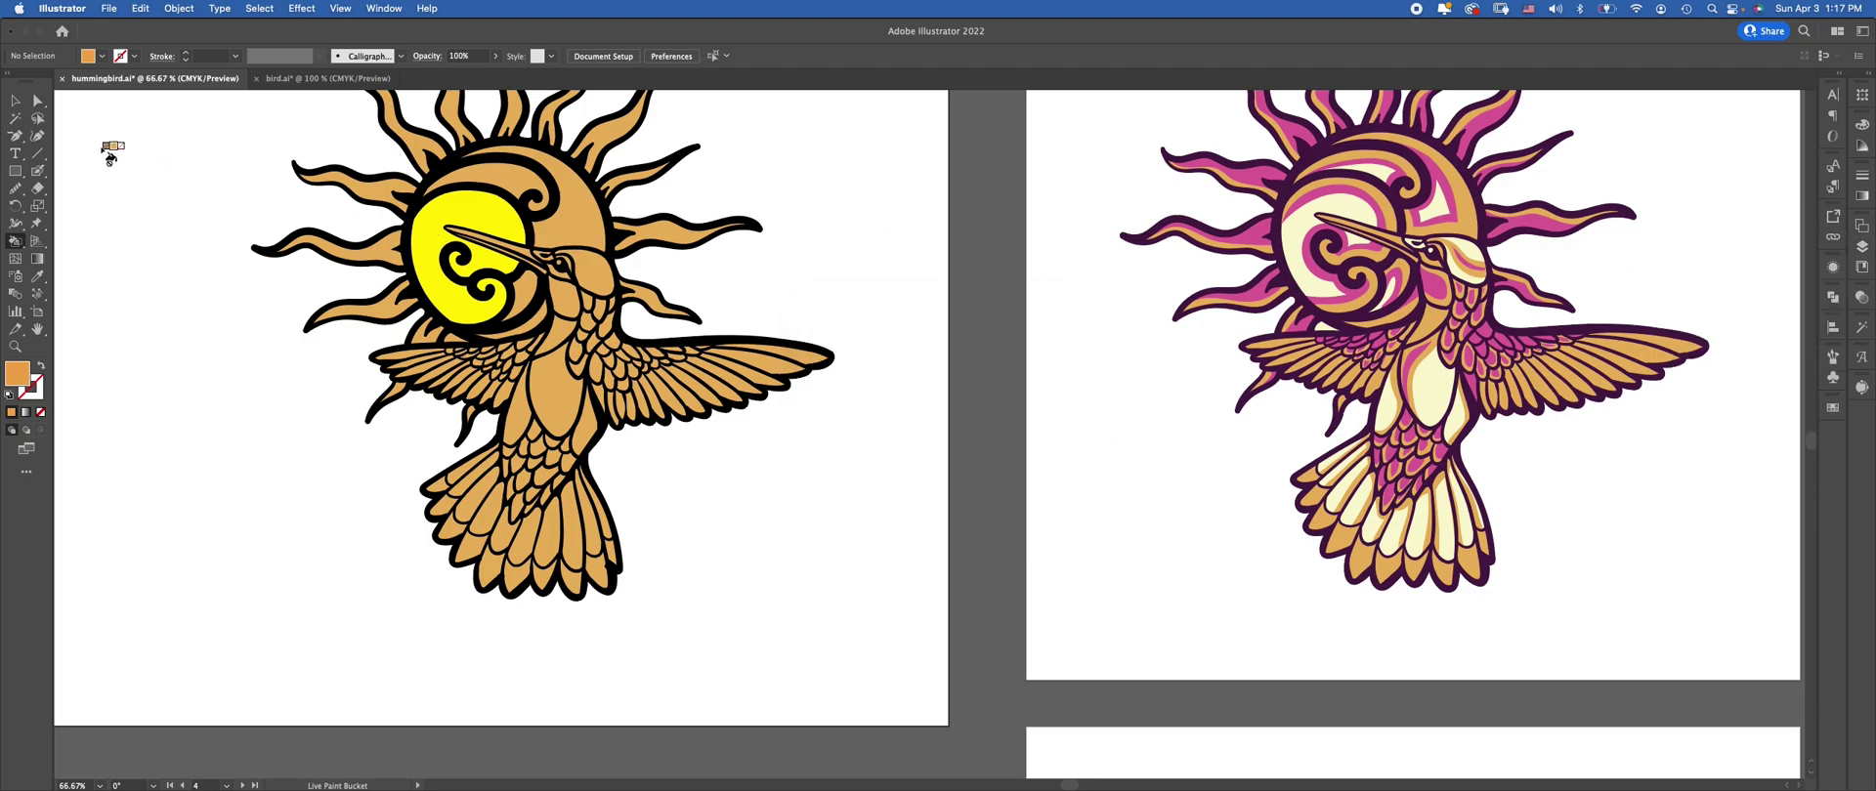
Unlock the line art layer and place a copy of the black line art in the empty space beside the colored hummingbird
{"action": "left_click", "coordinate": [15, 100]}
{"action": "left_click_drag", "start_coordinate": [783, 450], "coordinate": [1081, 513]}
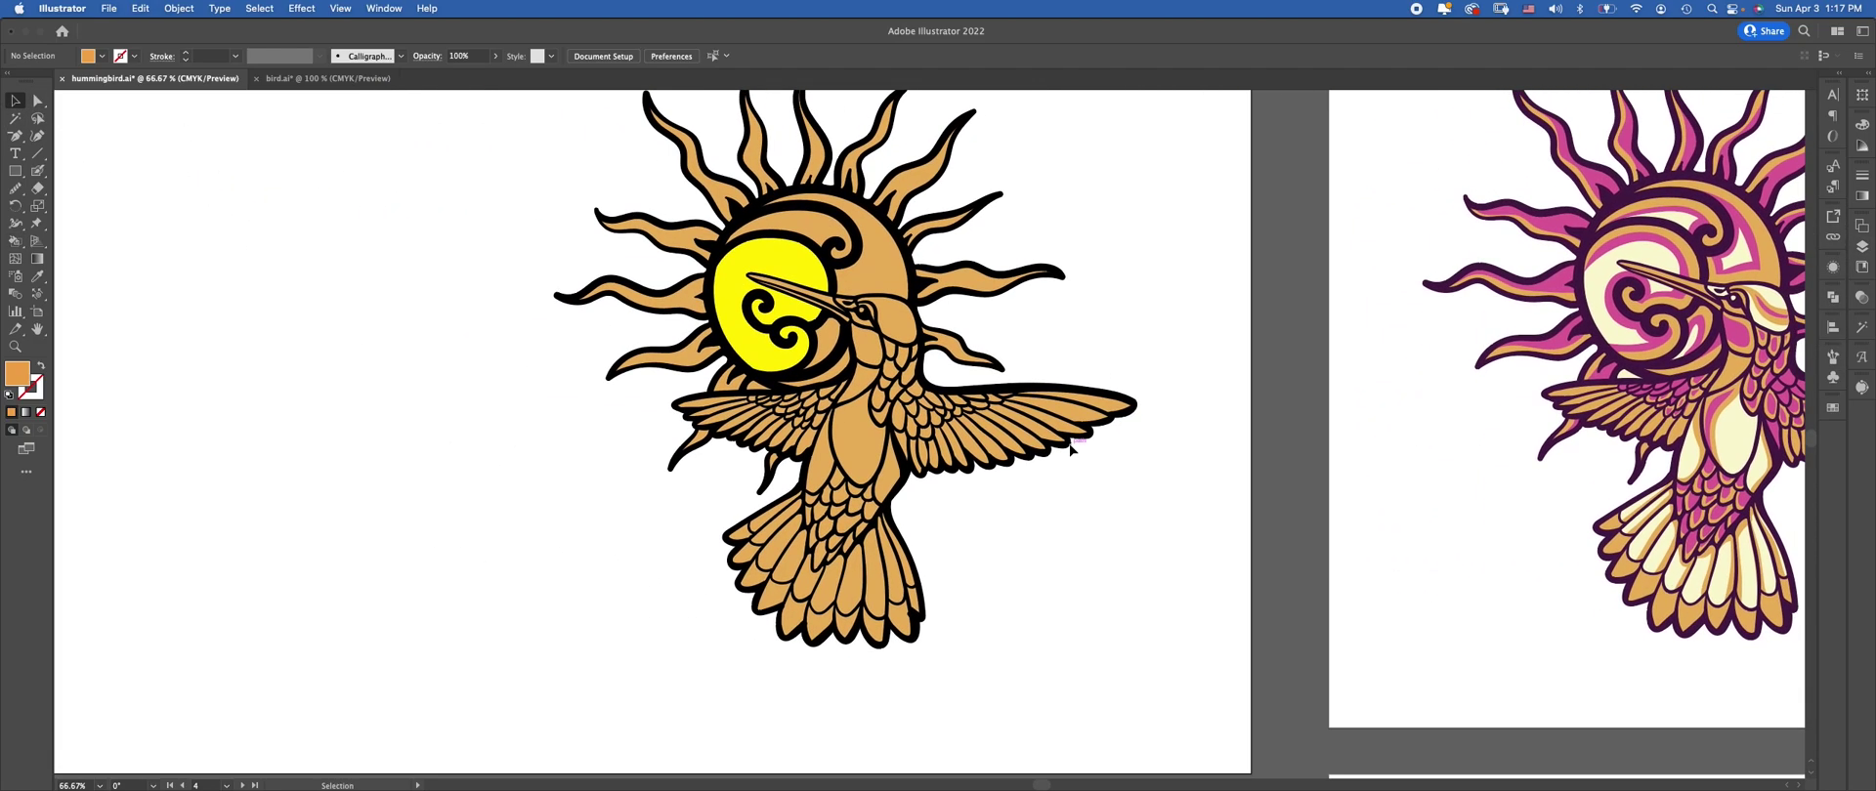
{"action": "key", "text": "super+minus"}
{"action": "key", "text": "super+minus"}
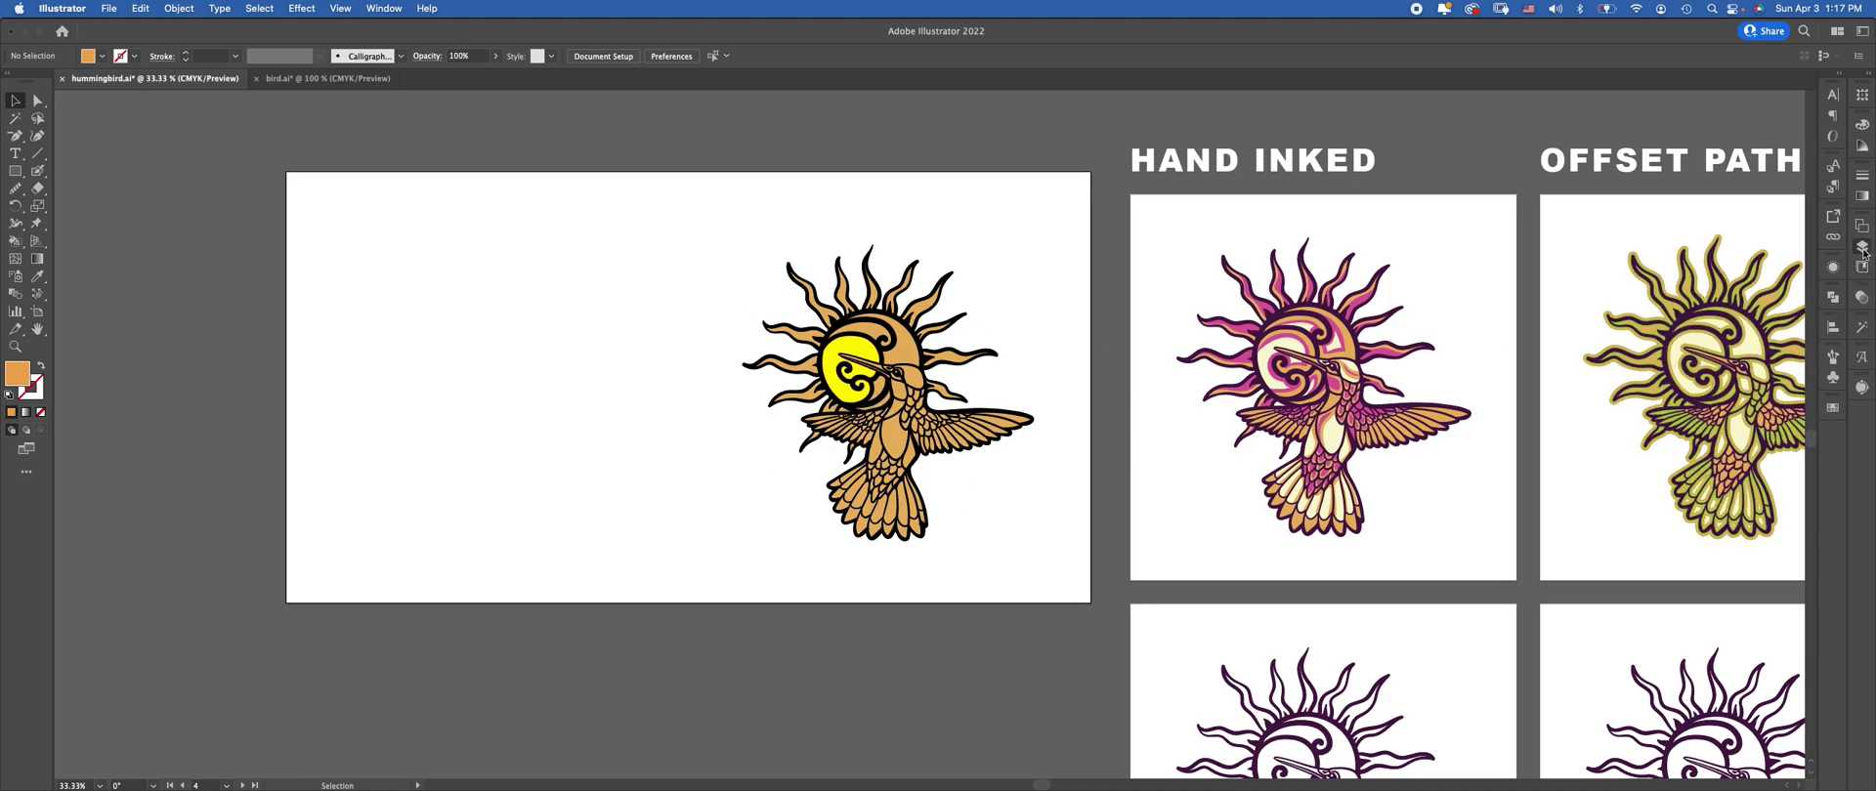
{"action": "left_click", "coordinate": [1862, 249]}
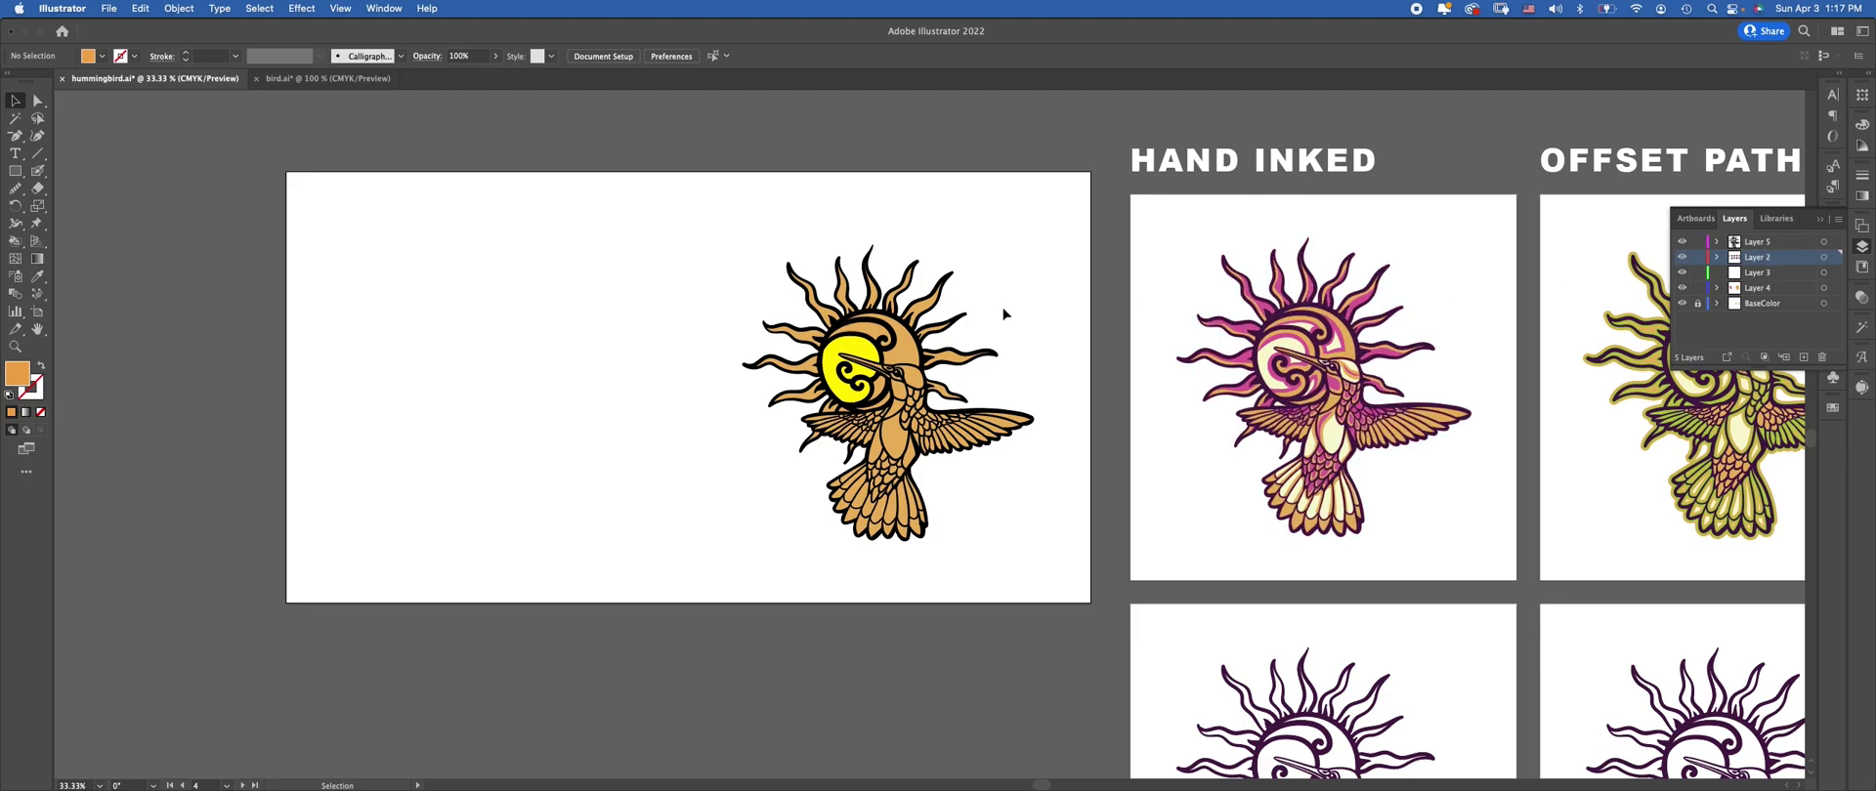
{"action": "left_click", "coordinate": [901, 333]}
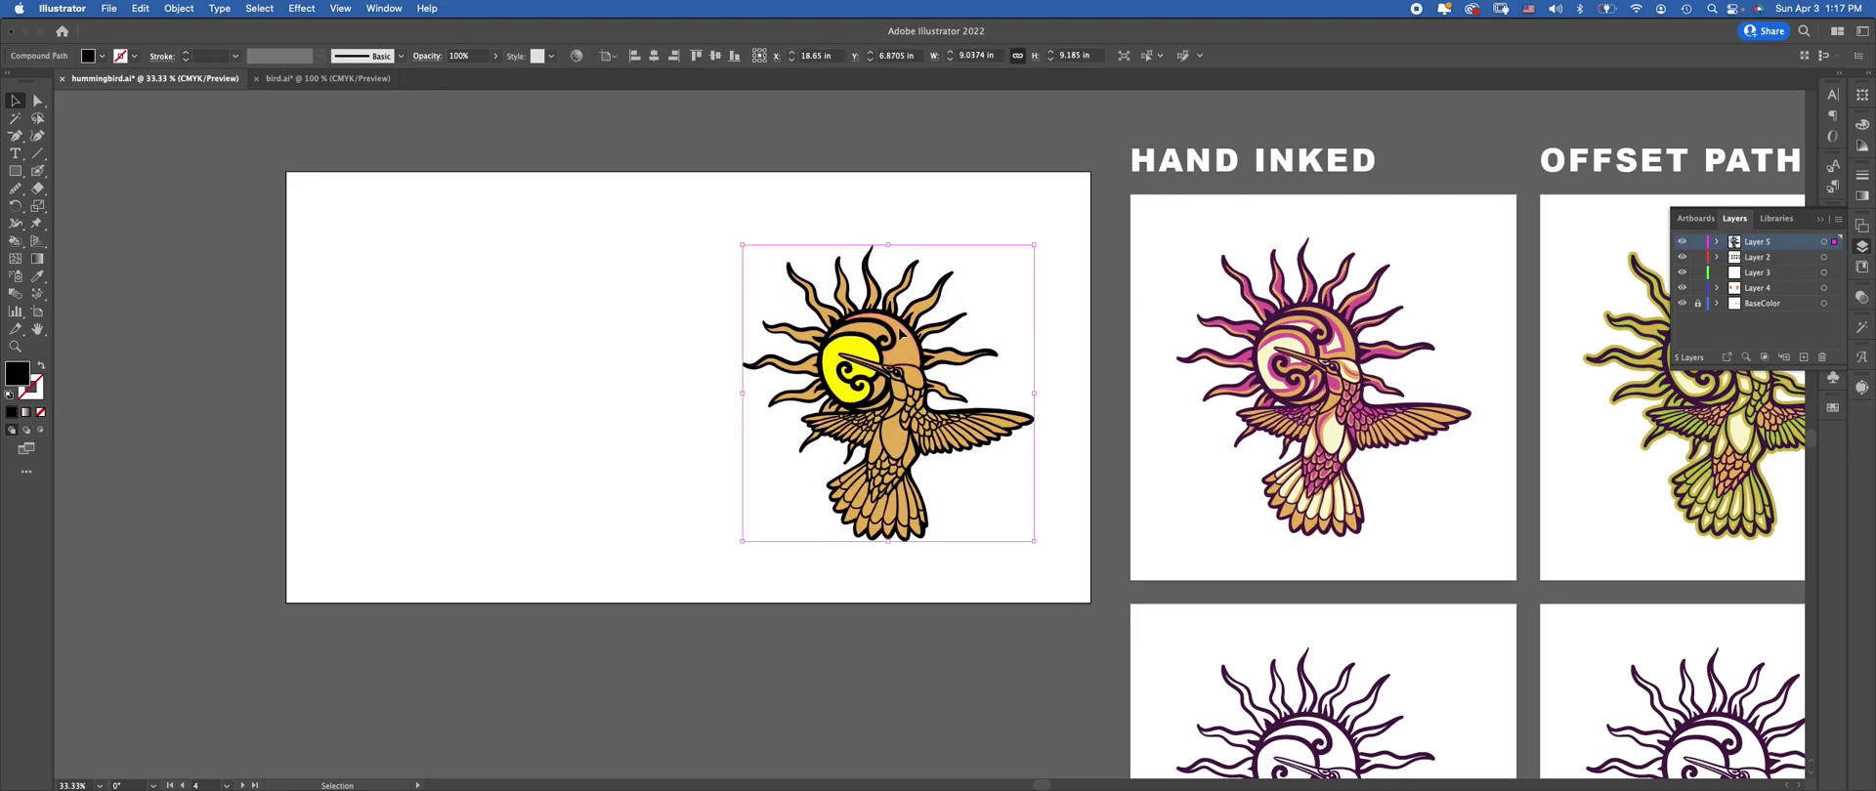
{"action": "left_click_drag", "start_coordinate": [900, 334], "coordinate": [627, 392]}
{"action": "key", "text": "v"}
{"action": "left_click", "coordinate": [883, 347]}
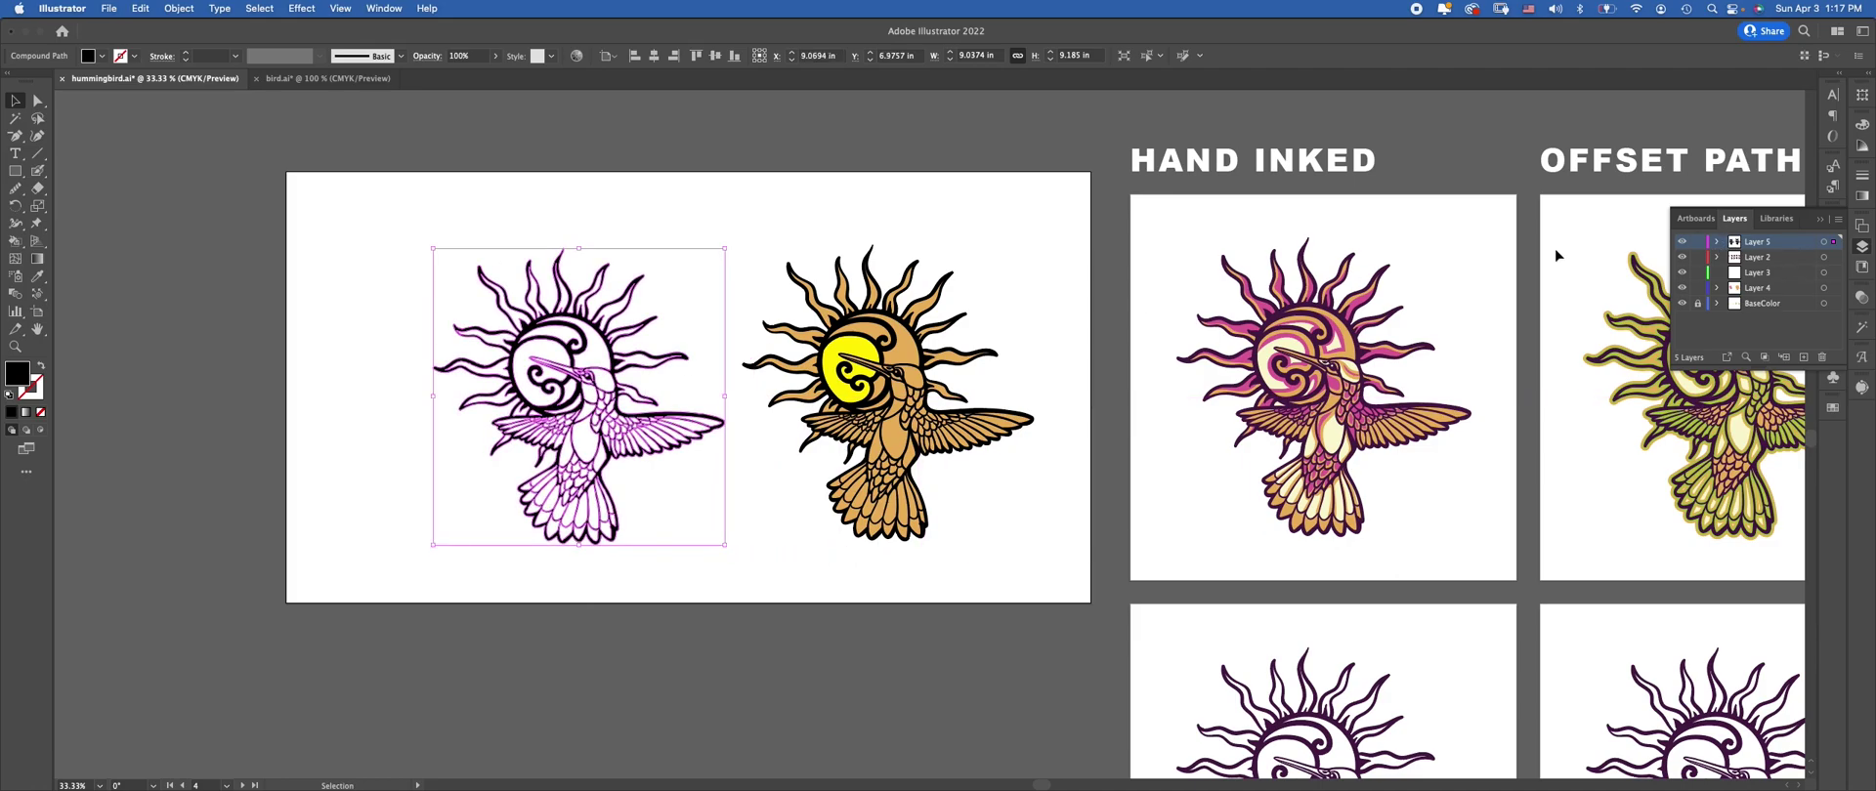
Make the copied line art a Live Paint group and switch to the Live Paint Bucket
{"action": "left_click", "coordinate": [512, 237]}
{"action": "left_click", "coordinate": [683, 441]}
{"action": "left_click", "coordinate": [192, 12]}
{"action": "mouse_move", "coordinate": [293, 489]}
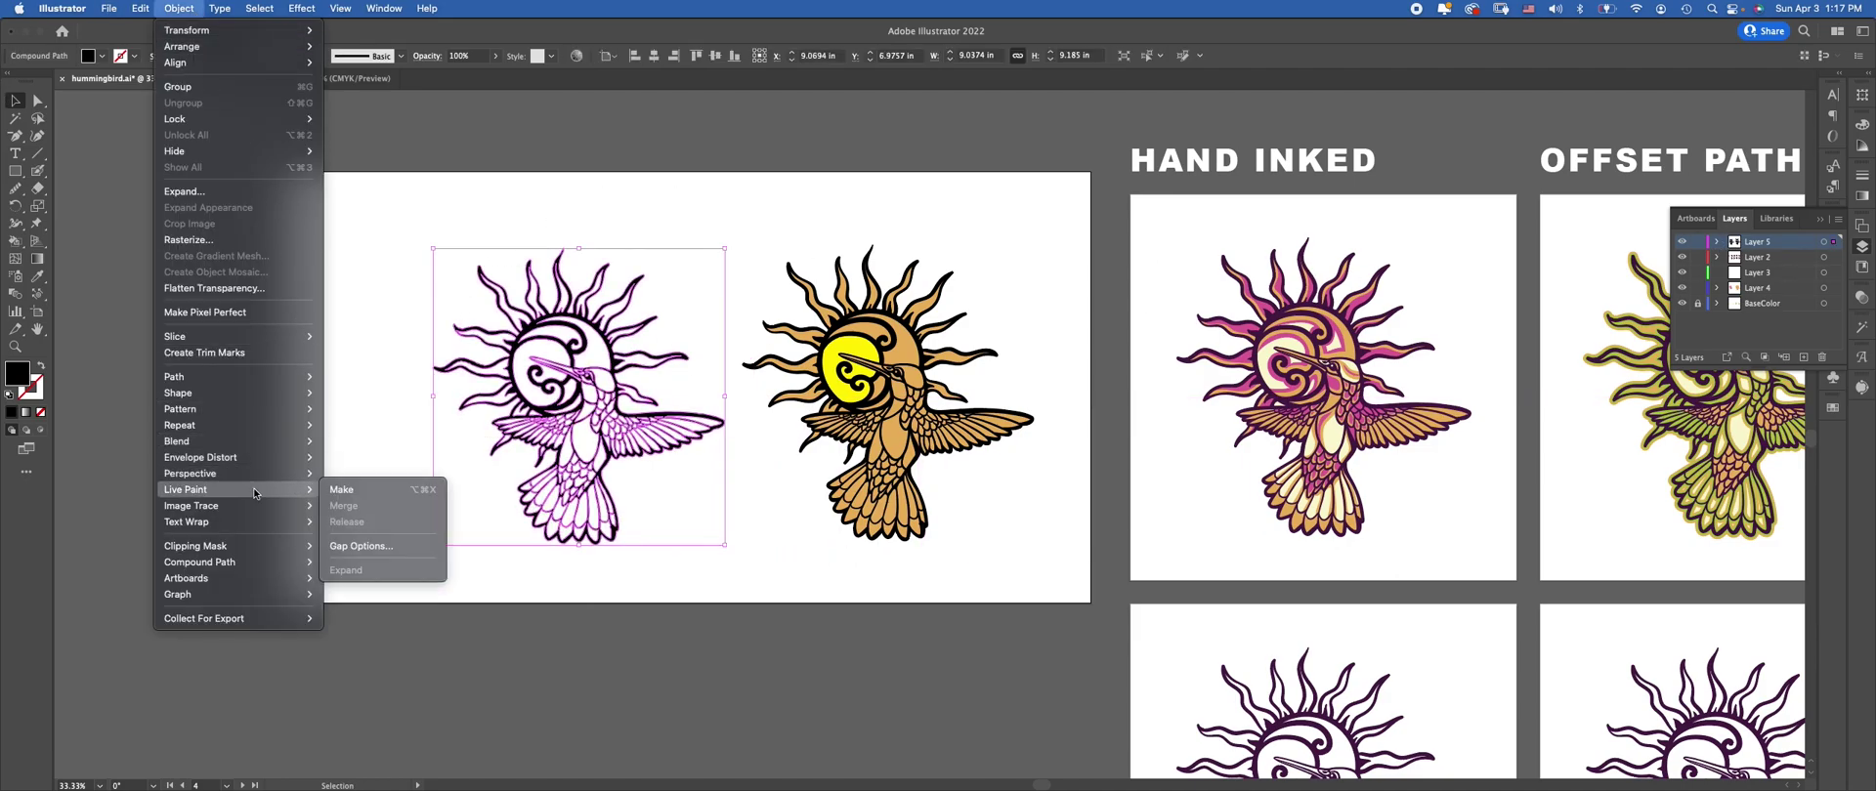
{"action": "left_click", "coordinate": [373, 488]}
{"action": "left_click", "coordinate": [14, 240]}
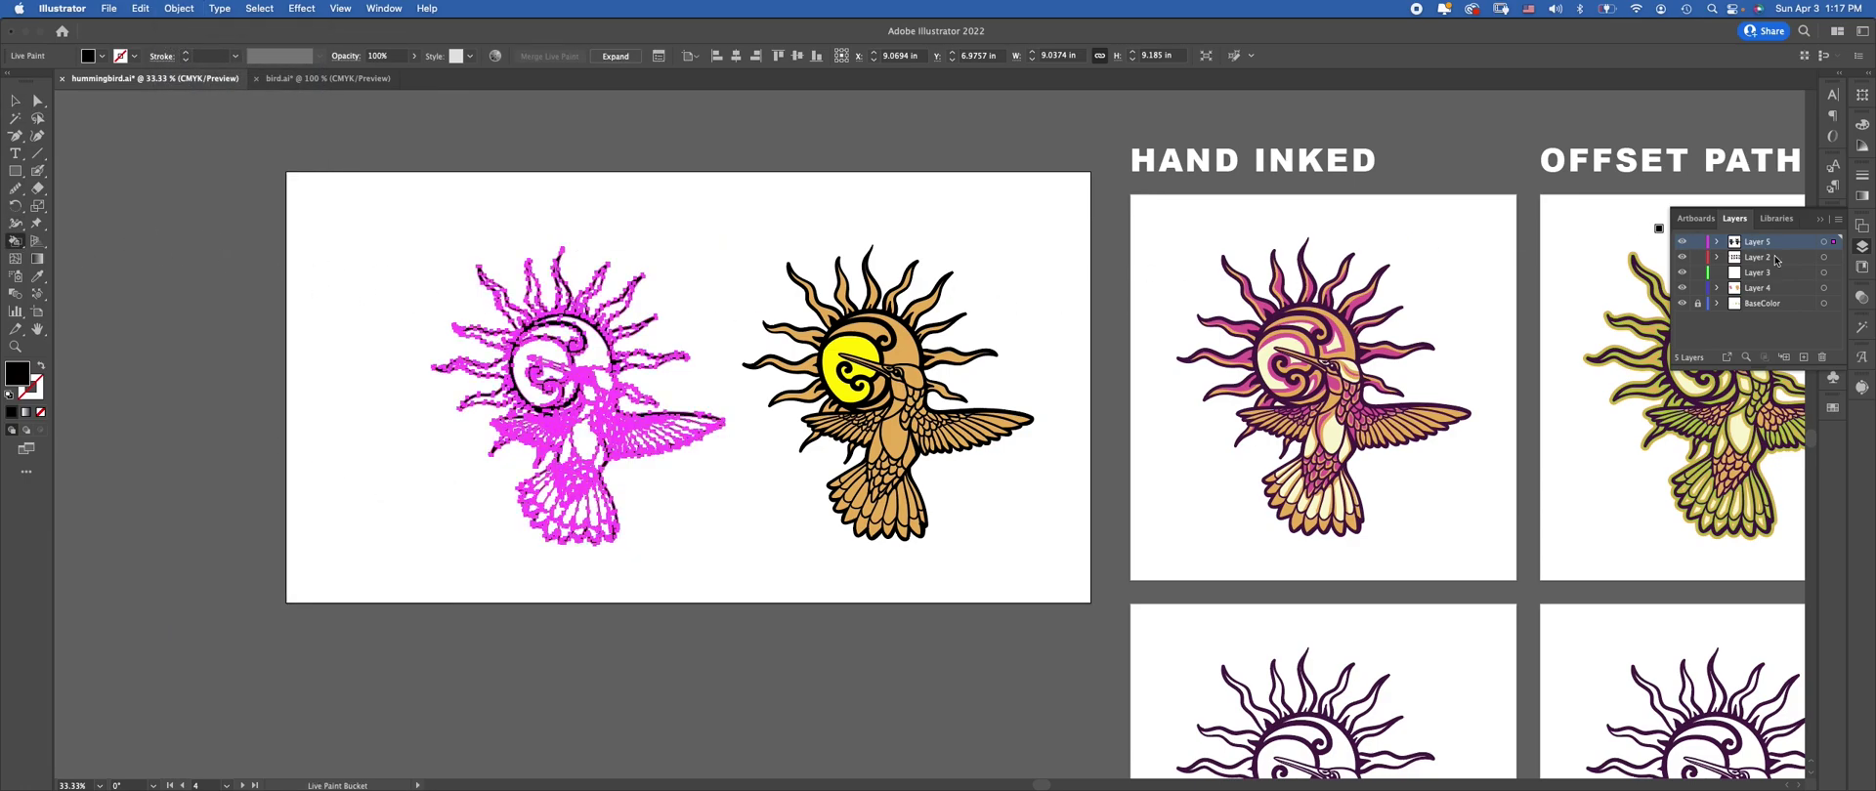
Fill the sun crescent, inner disc, bird's head, throat, belly and an upper wing feather with the crimson swatch
{"action": "left_click", "coordinate": [1831, 409]}
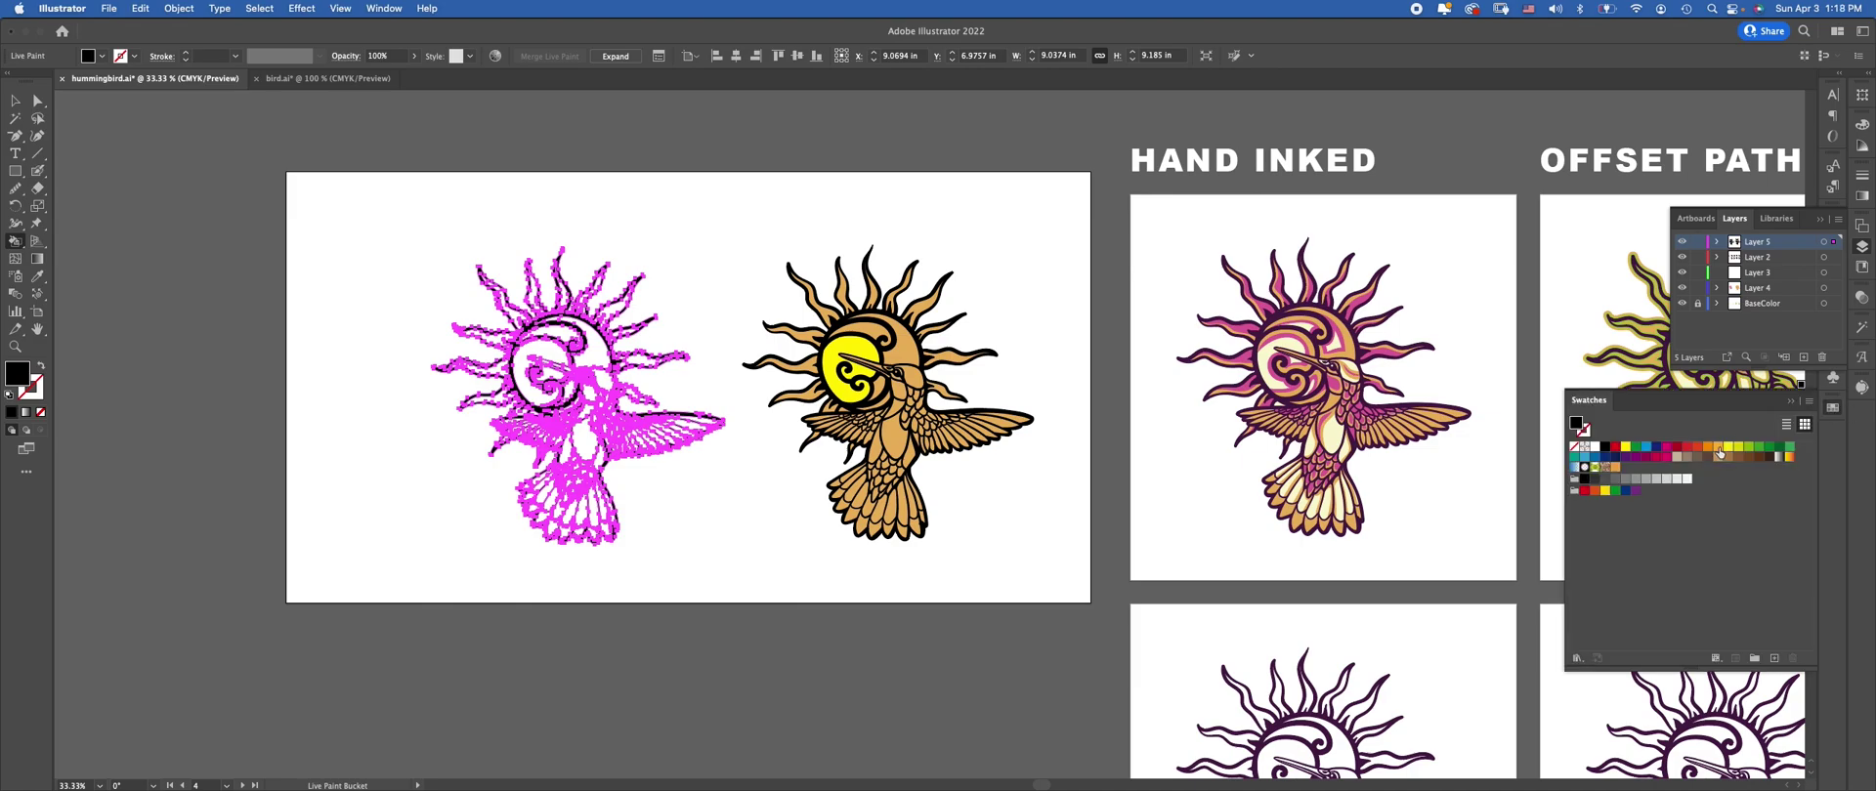
{"action": "left_click", "coordinate": [1657, 456]}
{"action": "key", "text": "super+1"}
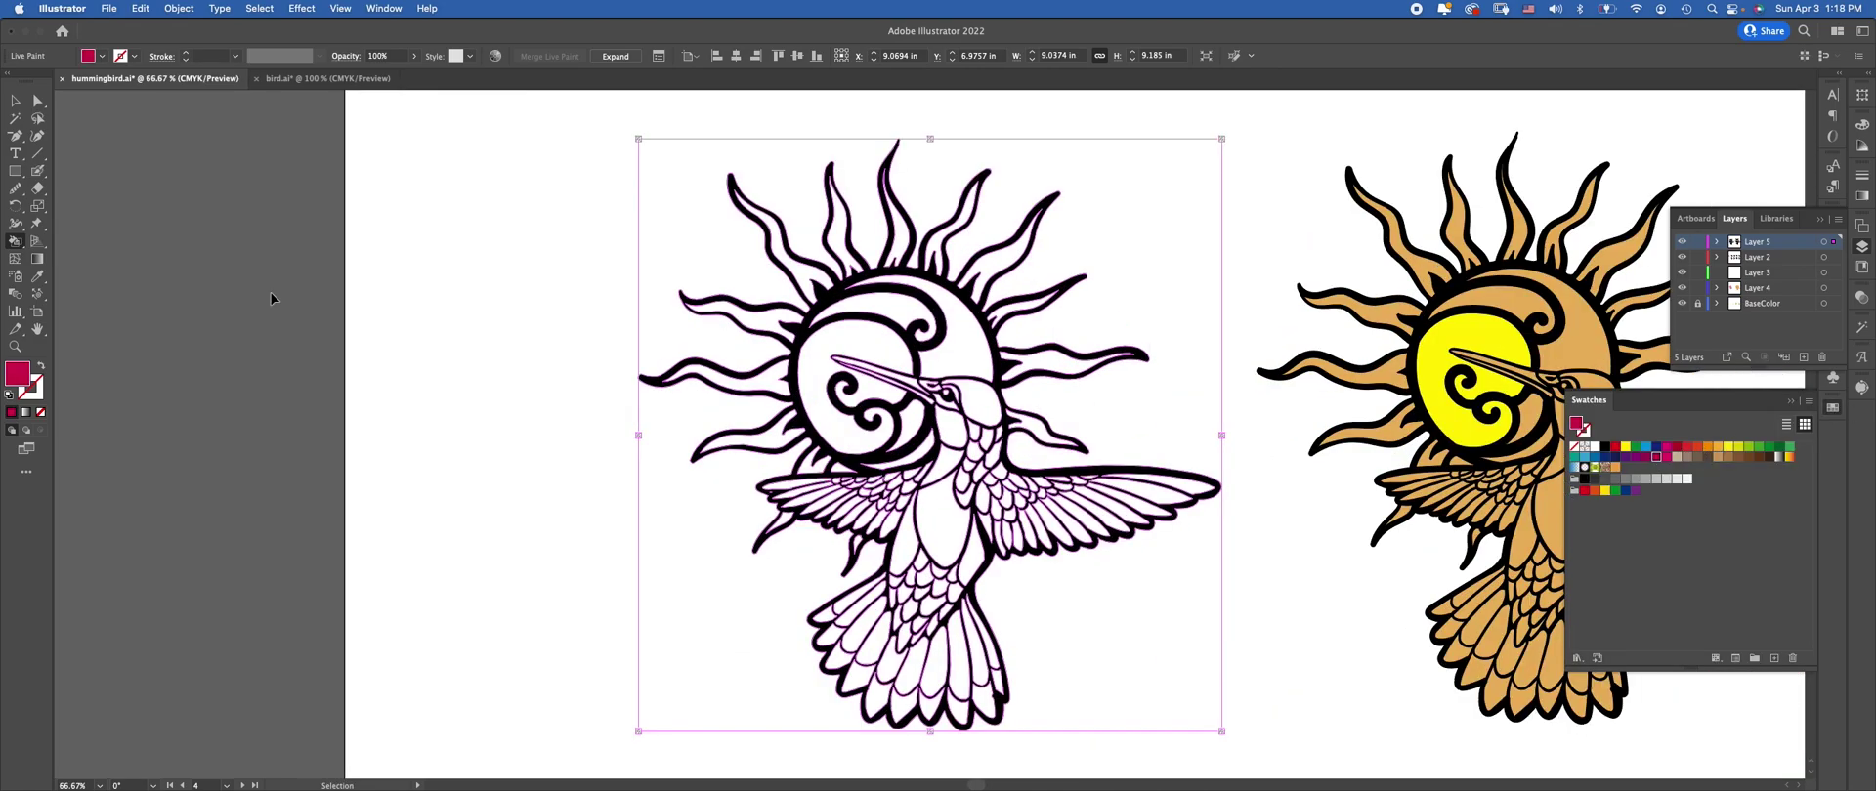
{"action": "left_click", "coordinate": [977, 317]}
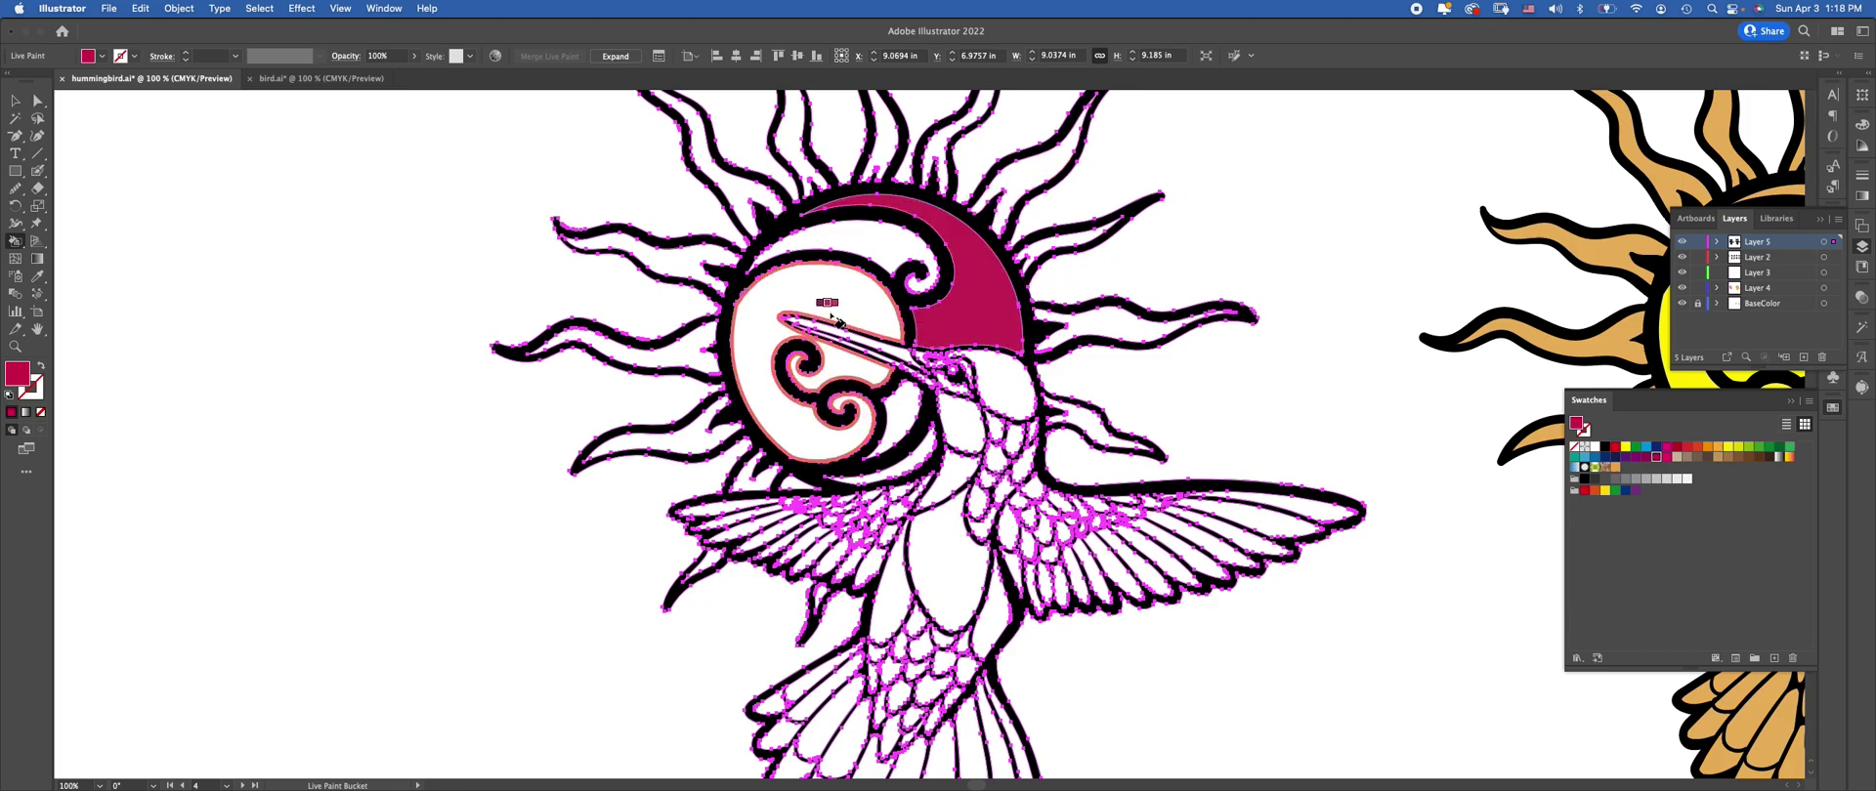
{"action": "left_click", "coordinate": [845, 311]}
{"action": "left_click", "coordinate": [1021, 391]}
{"action": "left_click", "coordinate": [980, 535]}
{"action": "left_click", "coordinate": [1288, 546]}
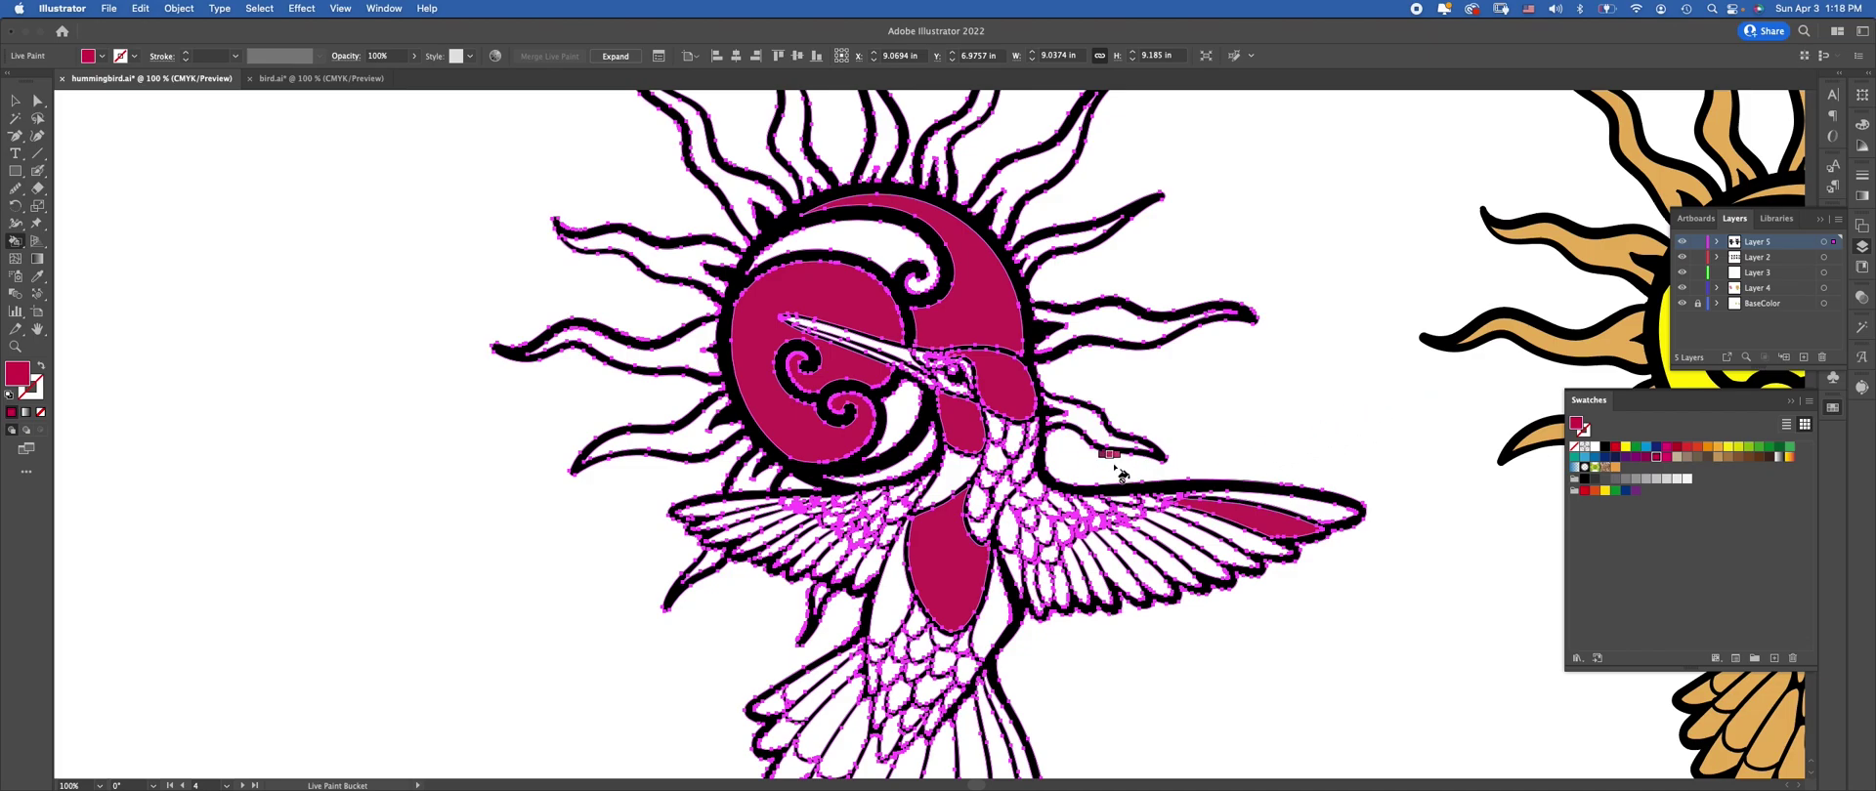
Cycle to a tan brown swatch and fill the two curled swirl areas inside the sun with it
{"action": "key", "text": "Right"}
{"action": "key", "text": "Right"}
{"action": "key", "text": "Right"}
{"action": "key", "text": "Right"}
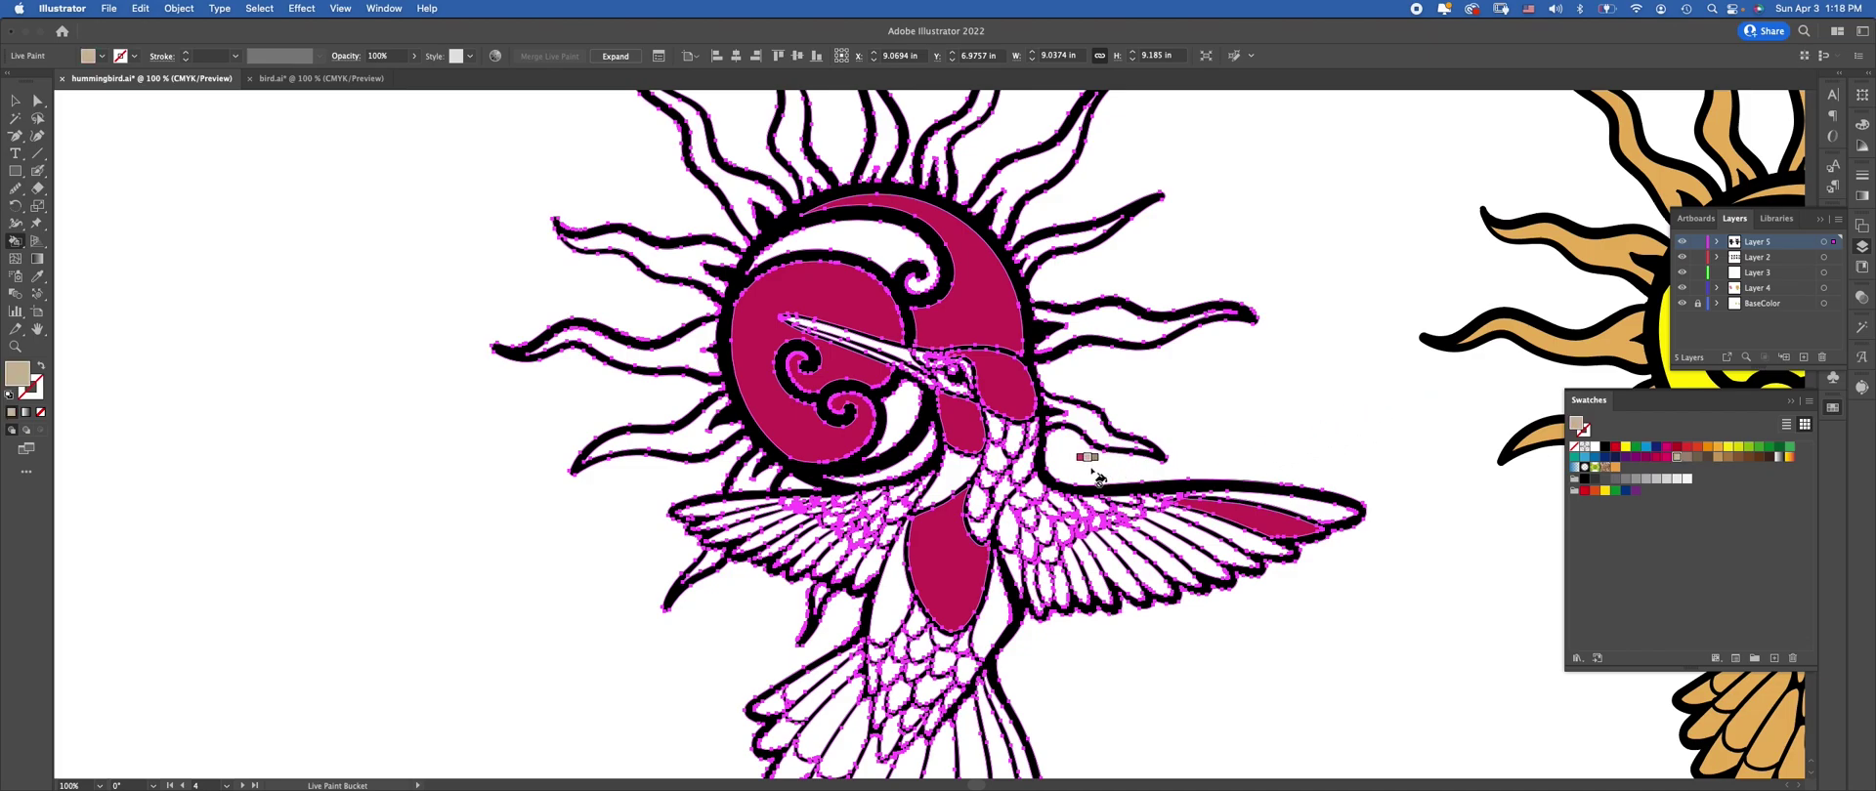
{"action": "key", "text": "Right"}
{"action": "key", "text": "Right"}
{"action": "left_click", "coordinate": [1725, 457]}
{"action": "key", "text": "Right"}
{"action": "key", "text": "Right"}
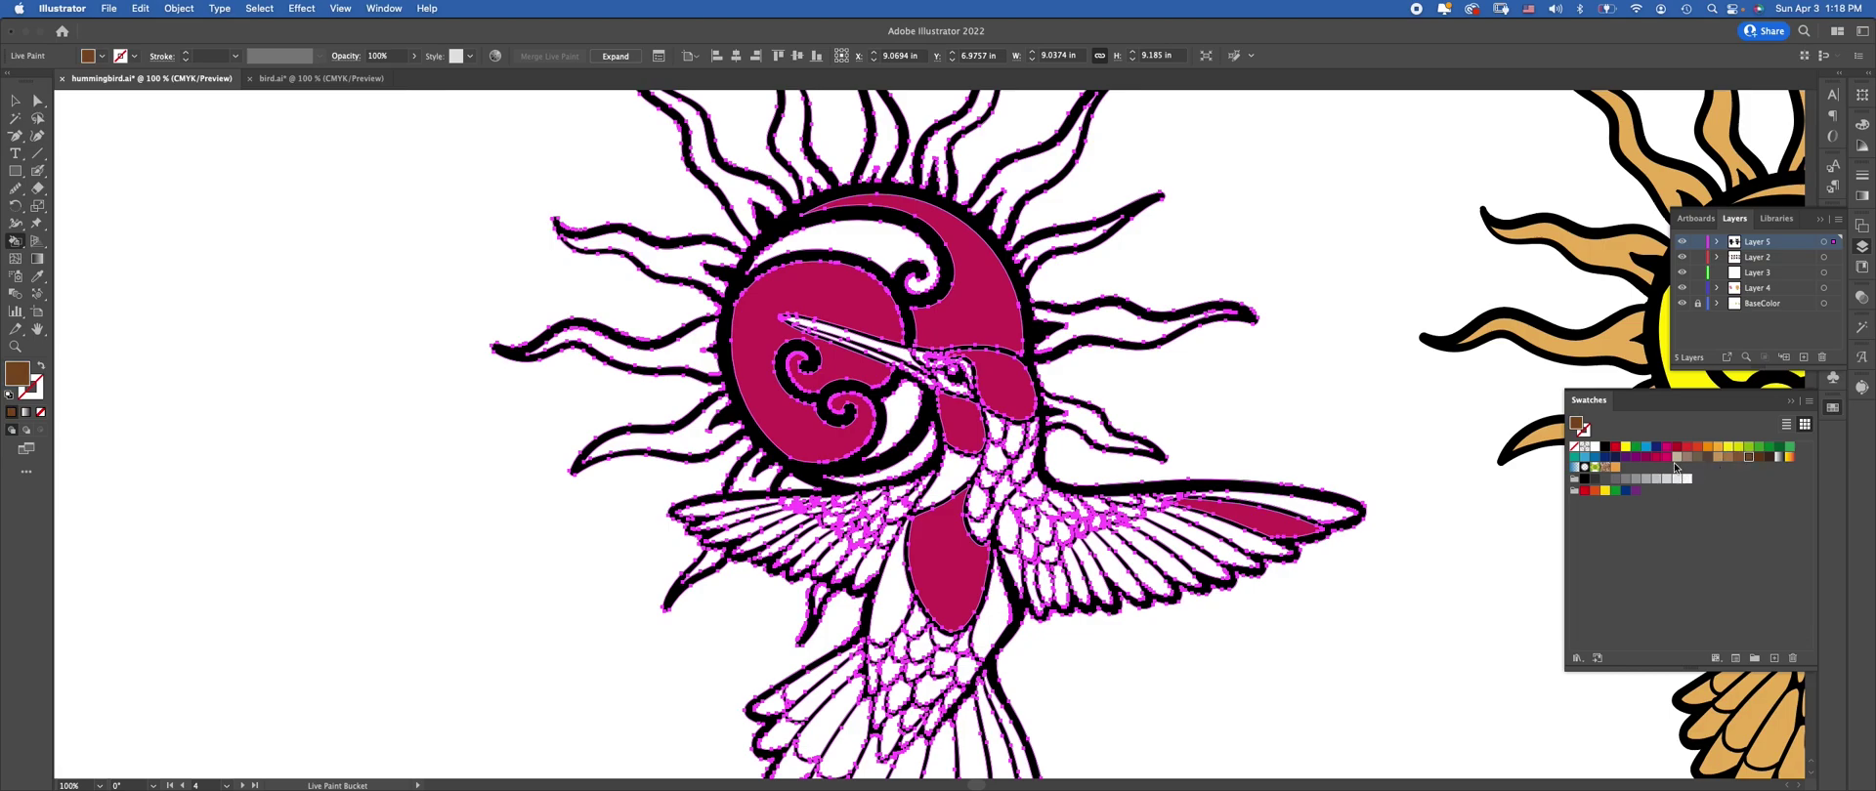
{"action": "key", "text": "Left"}
{"action": "key", "text": "Left"}
{"action": "left_click", "coordinate": [897, 420]}
{"action": "left_click", "coordinate": [904, 296]}
Cycle through the swatches to light blue and fill the sun ray just above the bird's outstretched wing
{"action": "key", "text": "Left"}
{"action": "key", "text": "Left"}
{"action": "key", "text": "Left"}
{"action": "key", "text": "Left"}
{"action": "key", "text": "Left"}
{"action": "key", "text": "Left"}
{"action": "key", "text": "Left"}
{"action": "key", "text": "Left"}
{"action": "key", "text": "Left"}
{"action": "key", "text": "Left"}
{"action": "key", "text": "Left"}
{"action": "key", "text": "Left"}
{"action": "key", "text": "Left"}
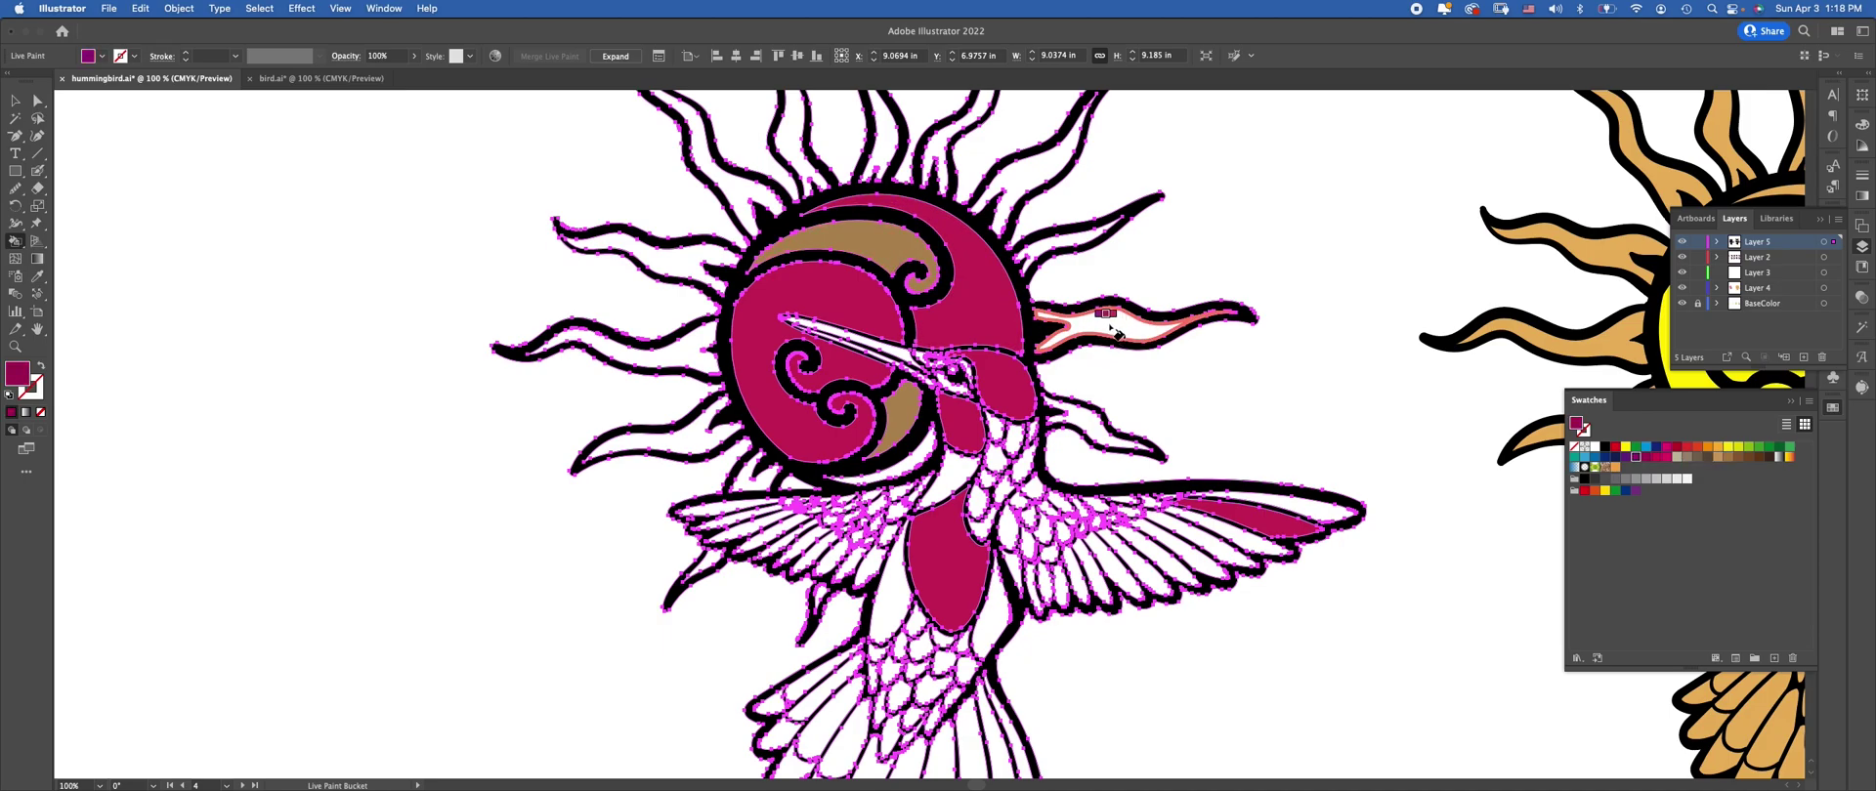
{"action": "key", "text": "Left"}
{"action": "left_click", "coordinate": [1112, 329]}
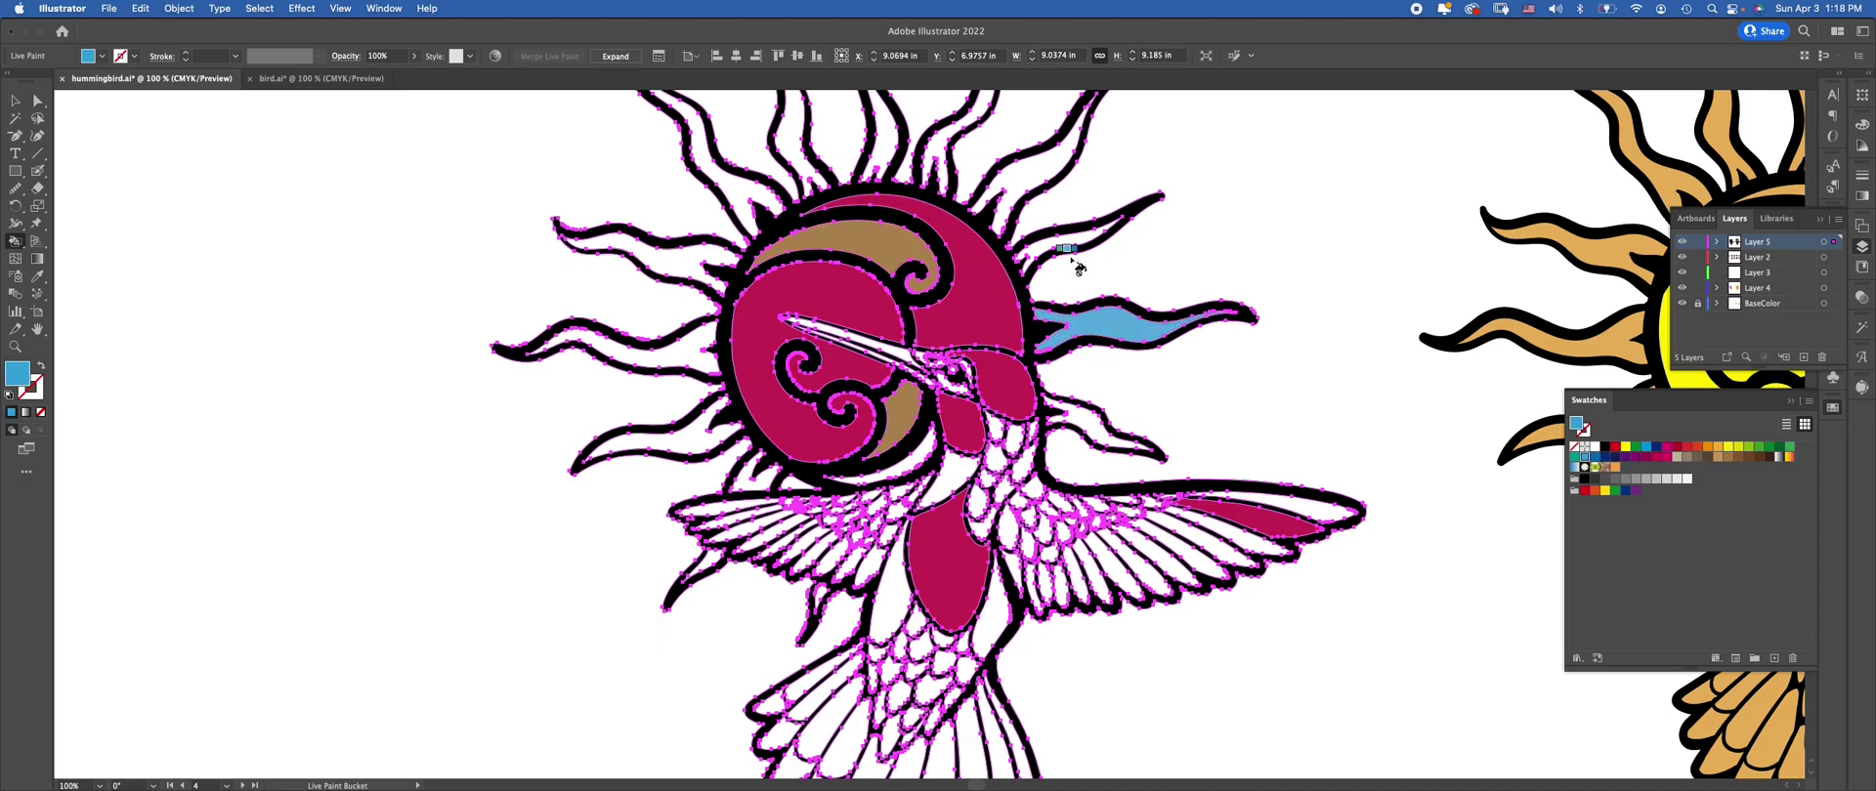
Fill the next two sun rays above the light blue one with light blue, leave the Live Paint Bucket and deselect the bird
{"action": "left_click", "coordinate": [1063, 244]}
{"action": "left_click", "coordinate": [1018, 196]}
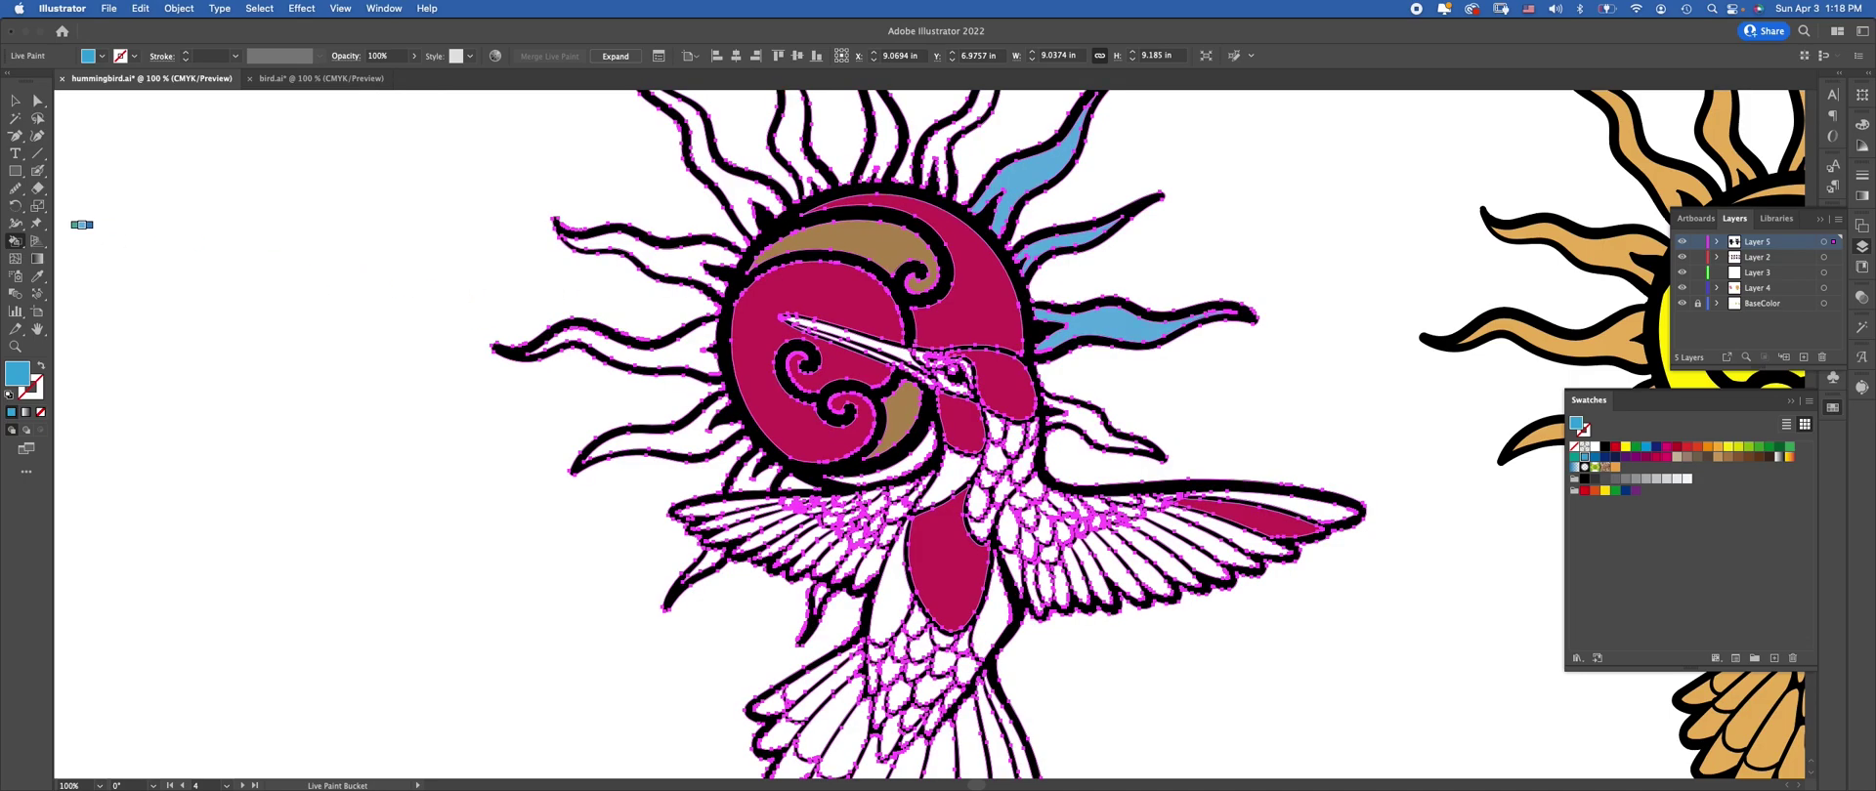
{"action": "left_click", "coordinate": [9, 99]}
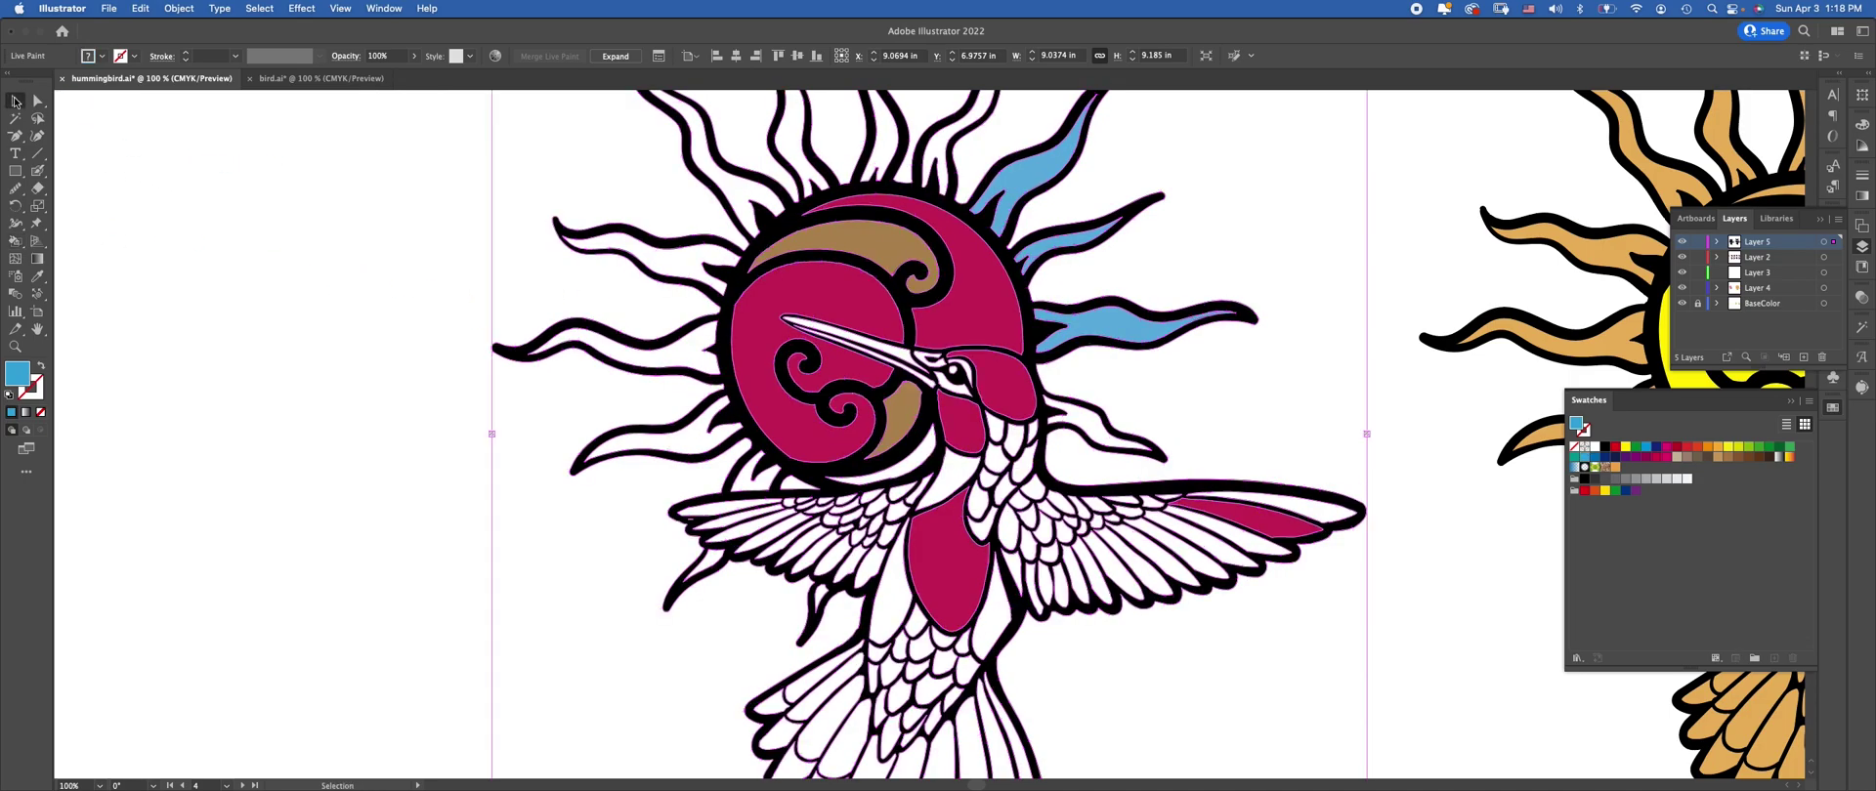
{"action": "left_click", "coordinate": [356, 301]}
Compare the Live Paint hummingbird with the tan-backed copy beside it
{"action": "left_click_drag", "start_coordinate": [1404, 433], "coordinate": [954, 248]}
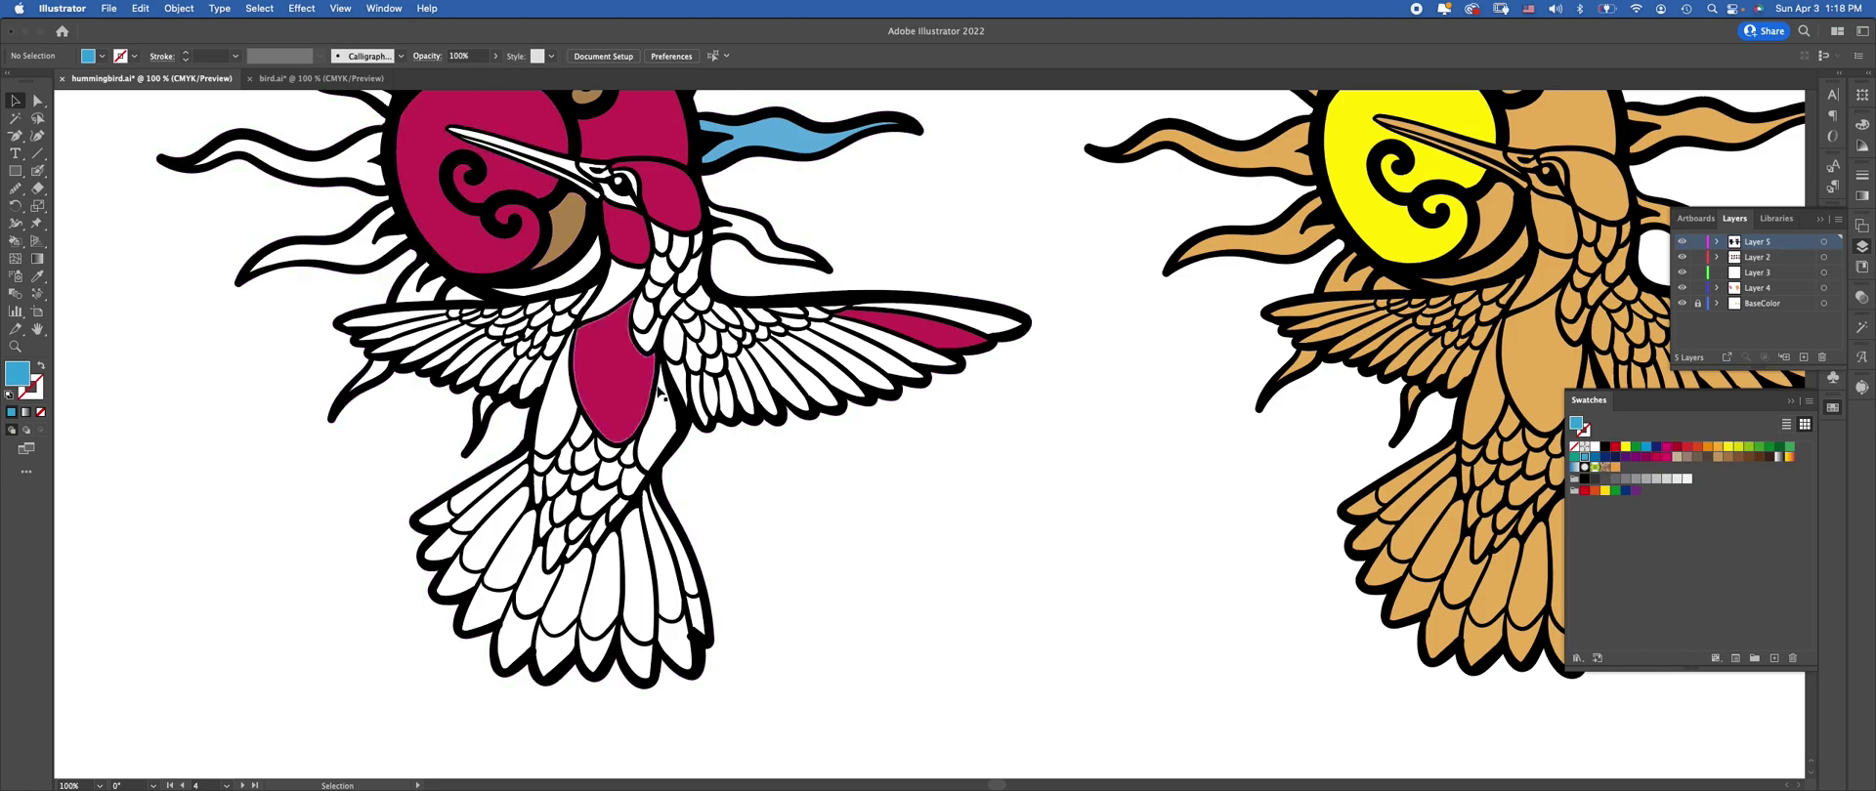
{"action": "left_click_drag", "start_coordinate": [922, 402], "coordinate": [227, 401]}
{"action": "left_click_drag", "start_coordinate": [786, 418], "coordinate": [1099, 353]}
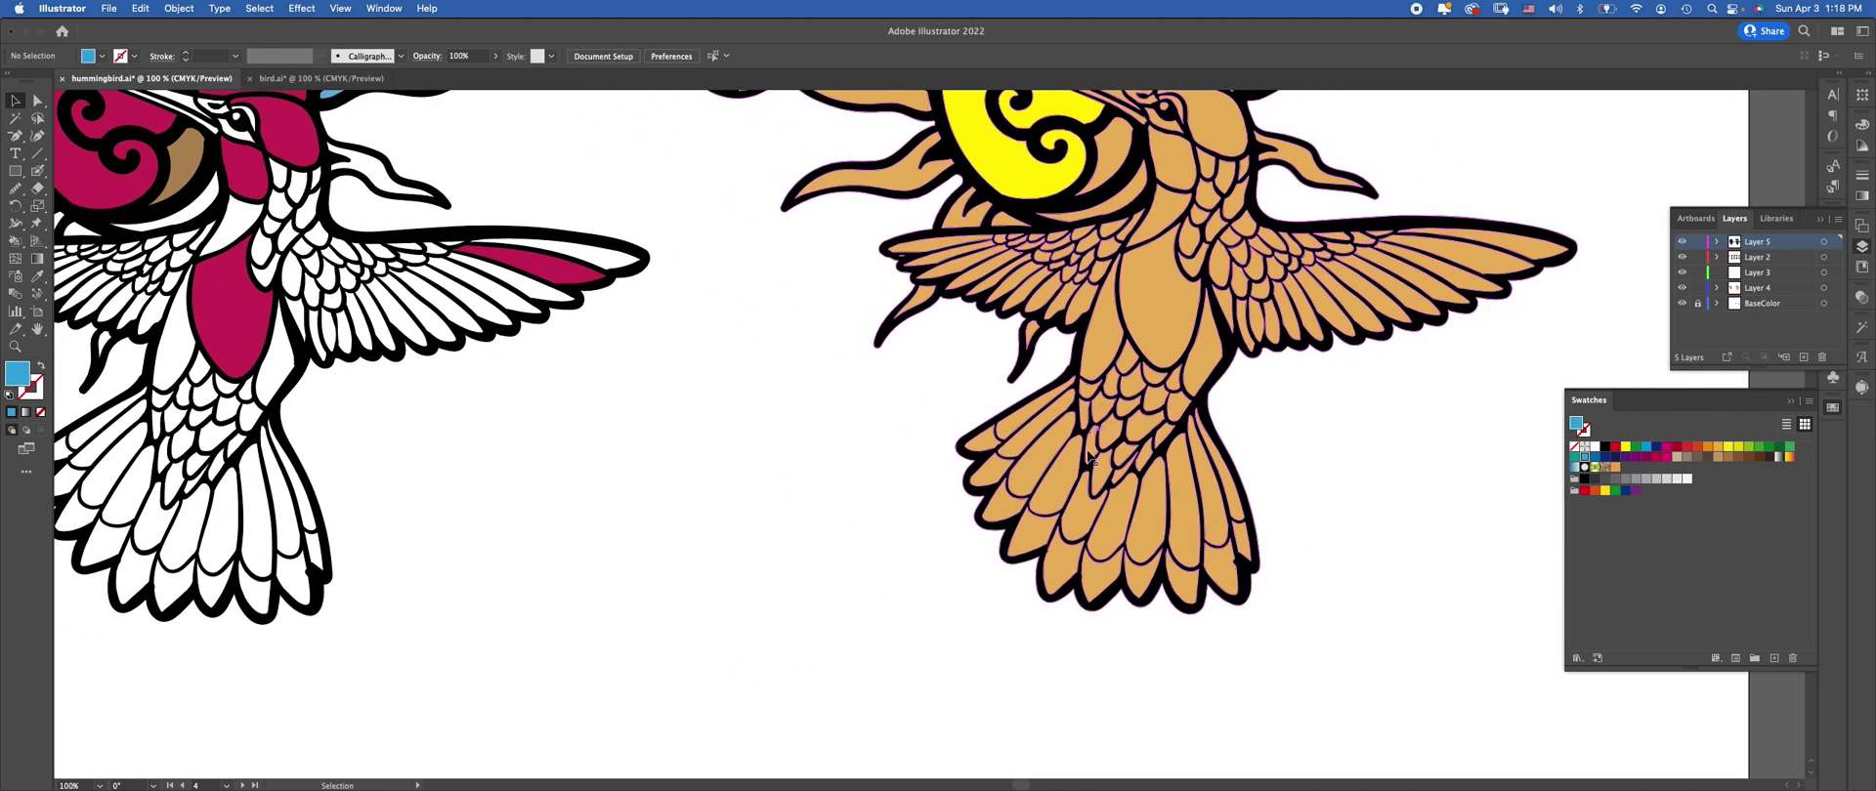
{"action": "scroll", "coordinate": [606, 418], "scroll_direction": "left", "scroll_amount": 5}
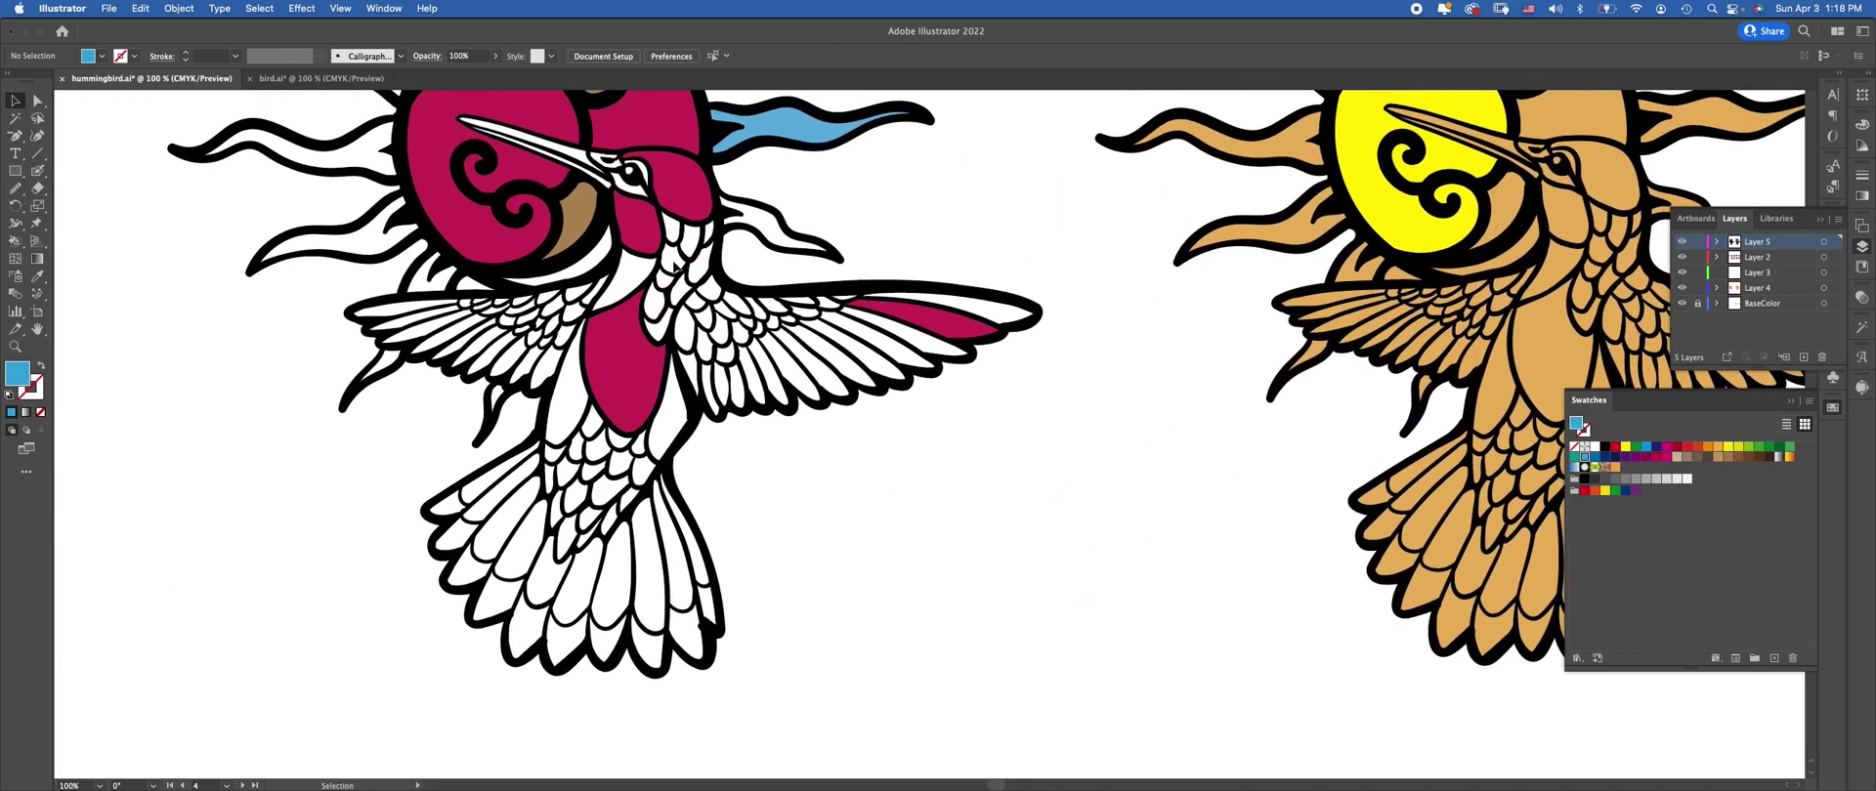
{"action": "scroll", "coordinate": [930, 486], "scroll_direction": "right", "scroll_amount": 5}
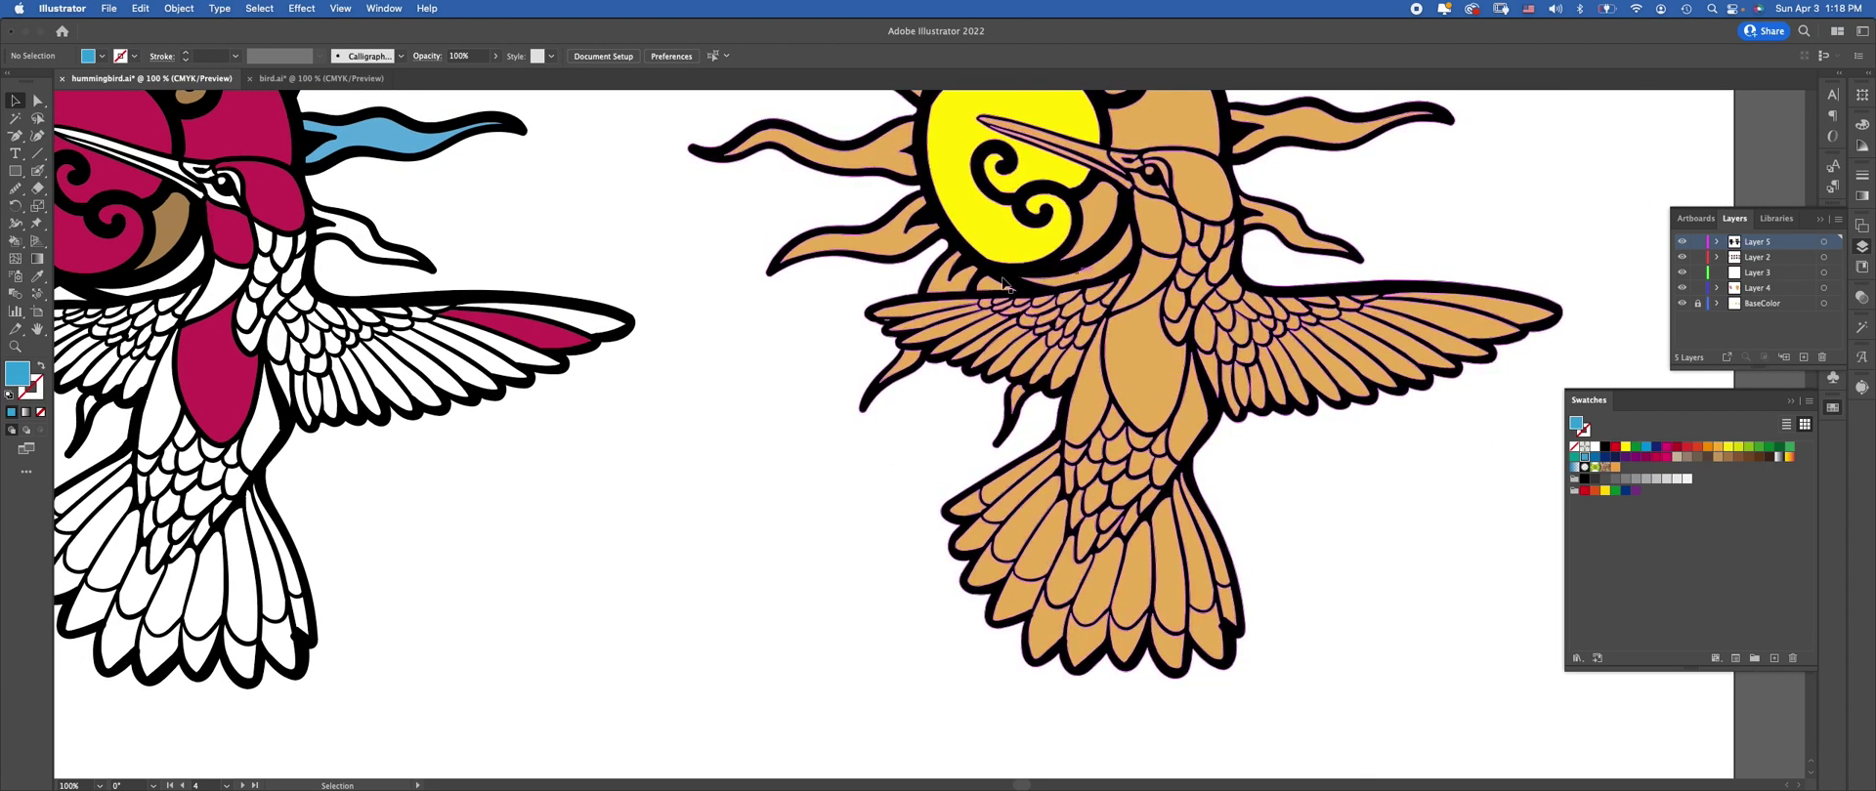
{"action": "scroll", "coordinate": [1026, 323], "scroll_direction": "up", "scroll_amount": 2}
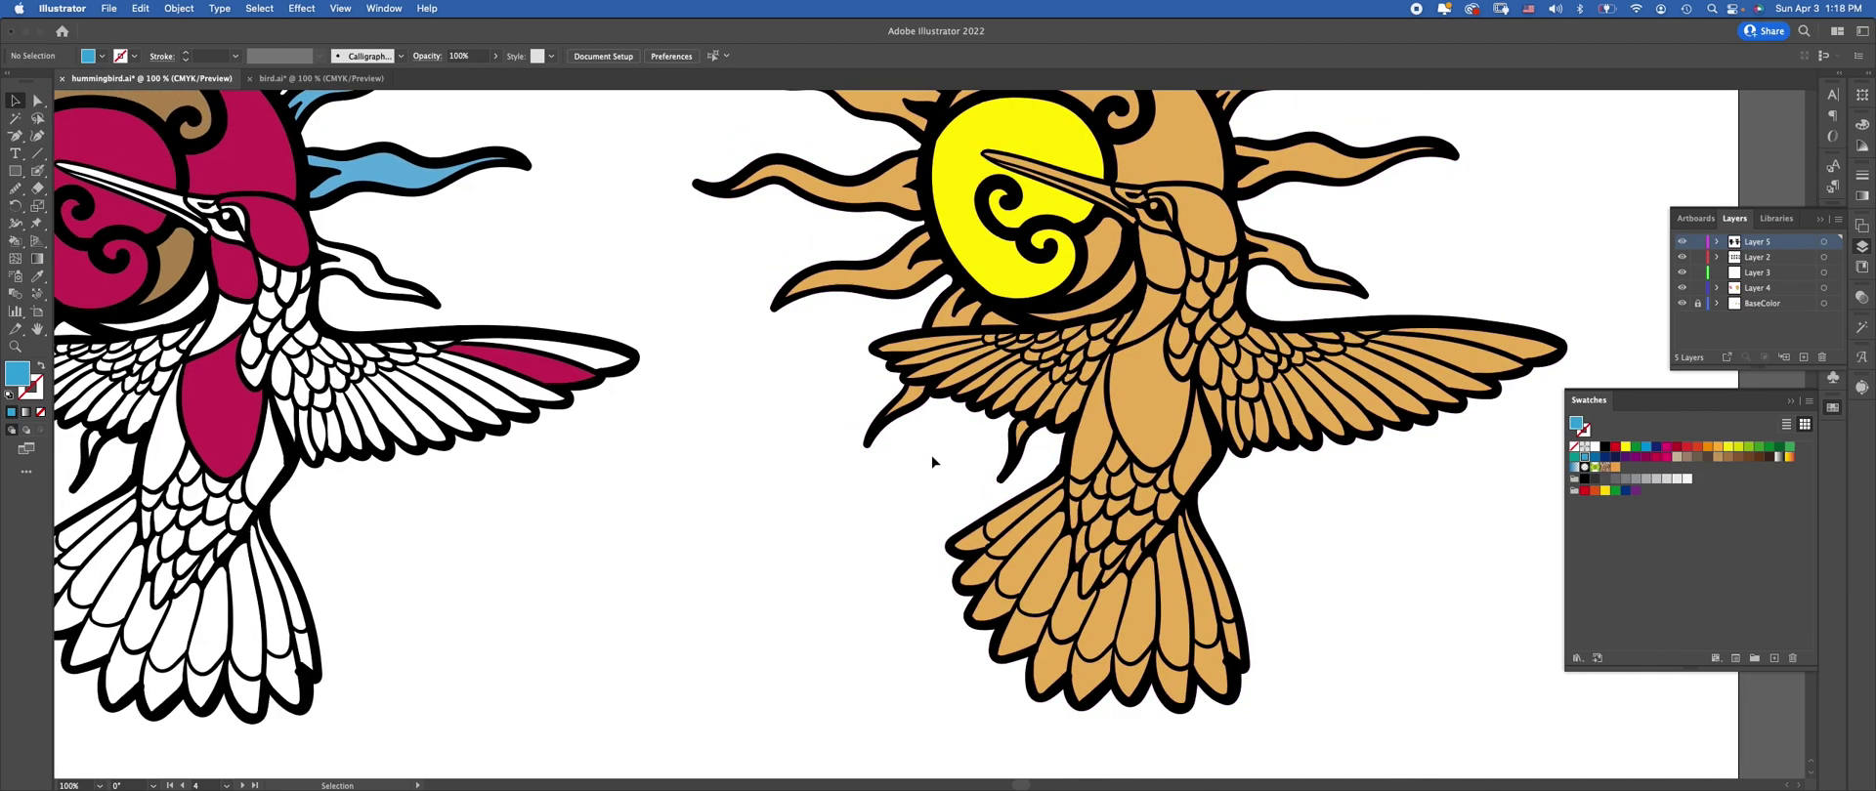
{"action": "scroll", "coordinate": [667, 403], "scroll_direction": "left", "scroll_amount": 10}
{"action": "scroll", "coordinate": [672, 332], "scroll_direction": "up", "scroll_amount": 3}
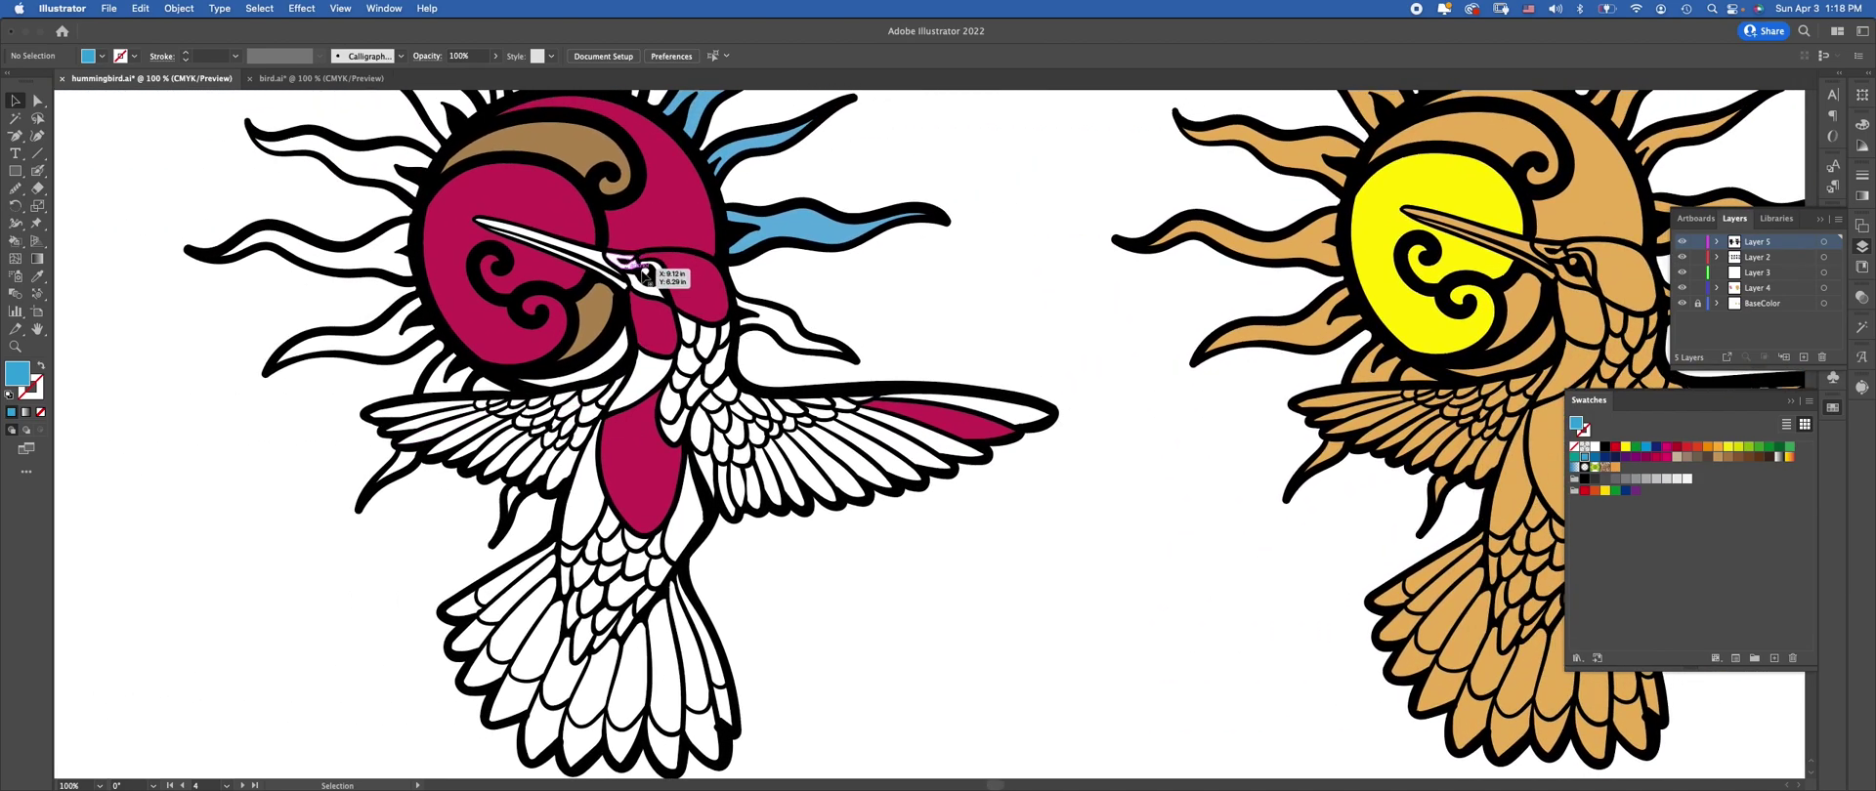
Expand the bird's Live Paint group, ungroup it, and test moving the crimson head piece aside, undoing that move
{"action": "left_click", "coordinate": [672, 308]}
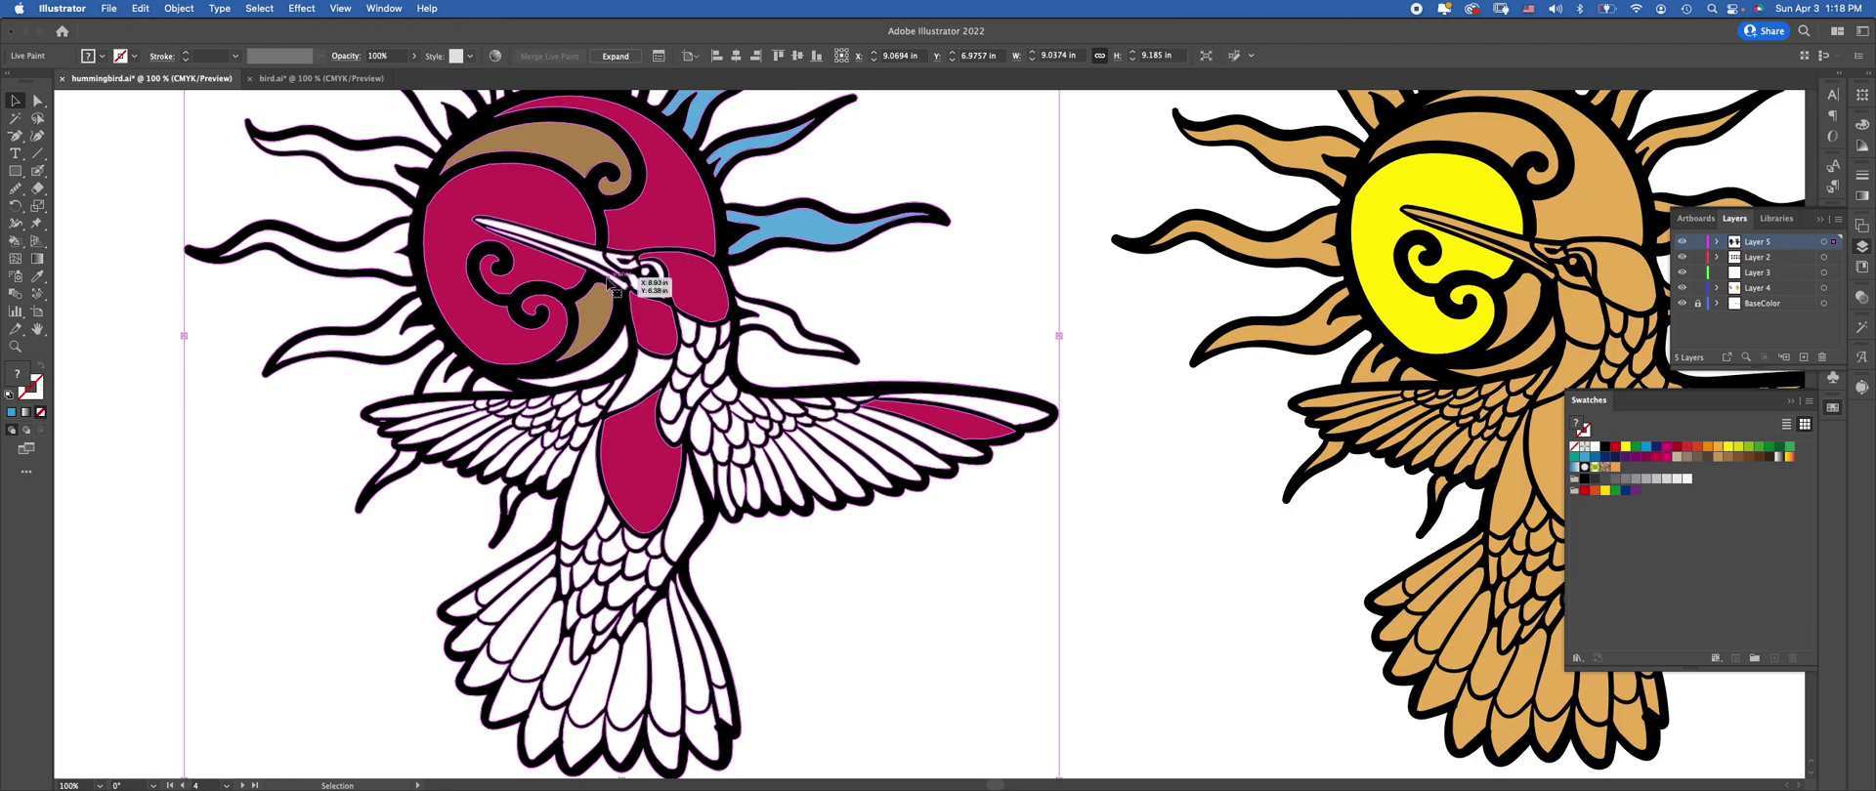
{"action": "left_click", "coordinate": [179, 9]}
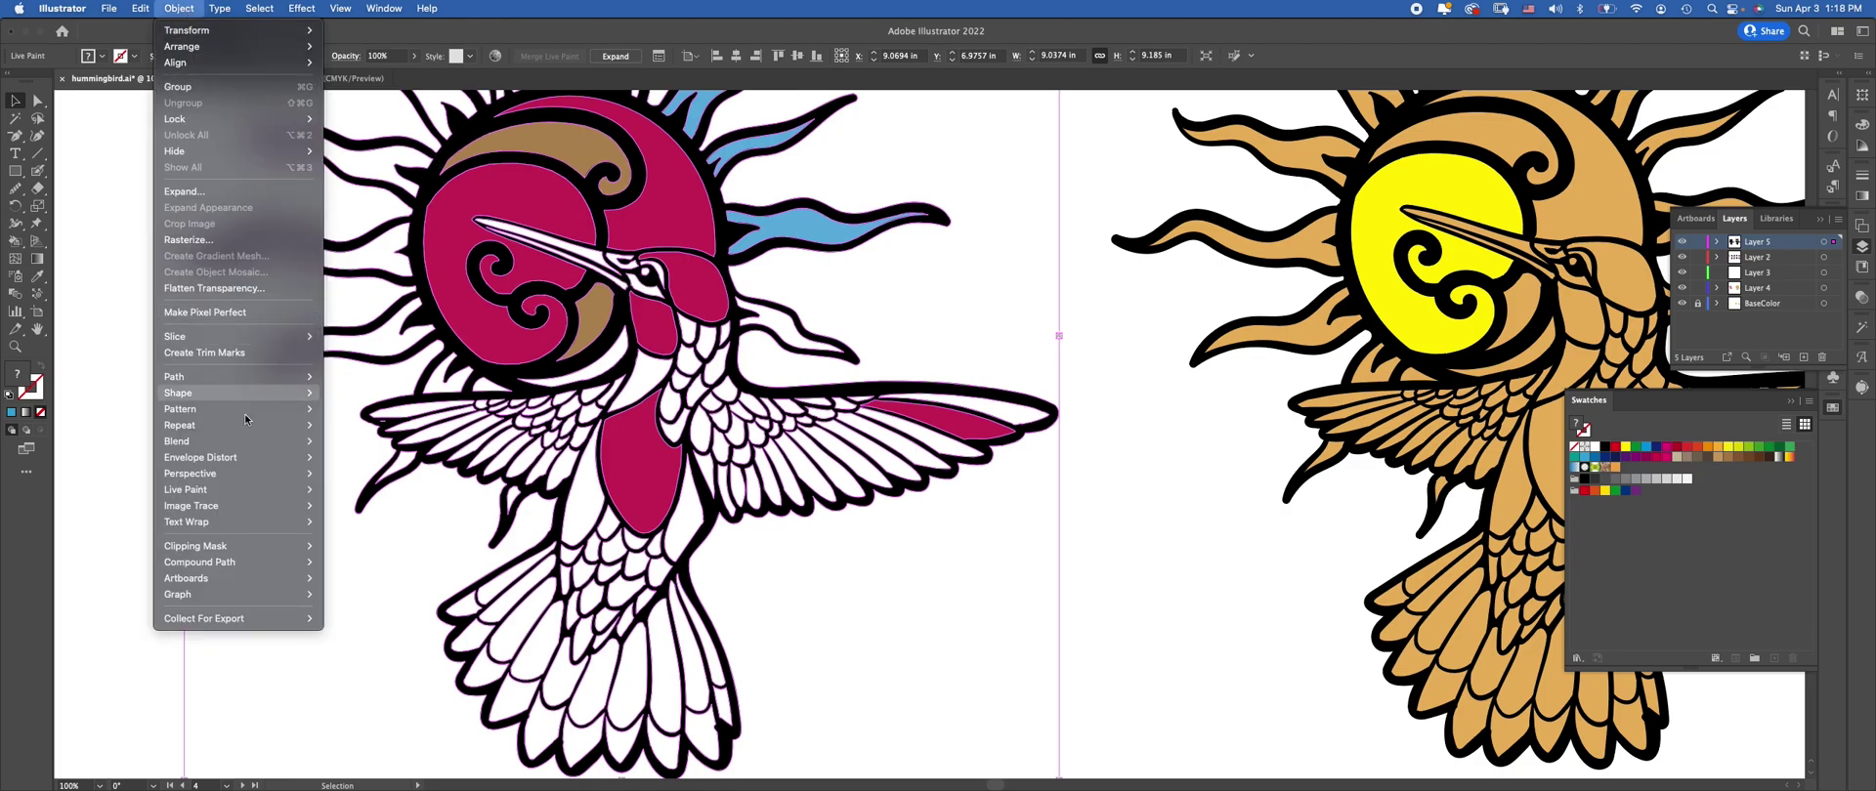
{"action": "mouse_move", "coordinate": [256, 505]}
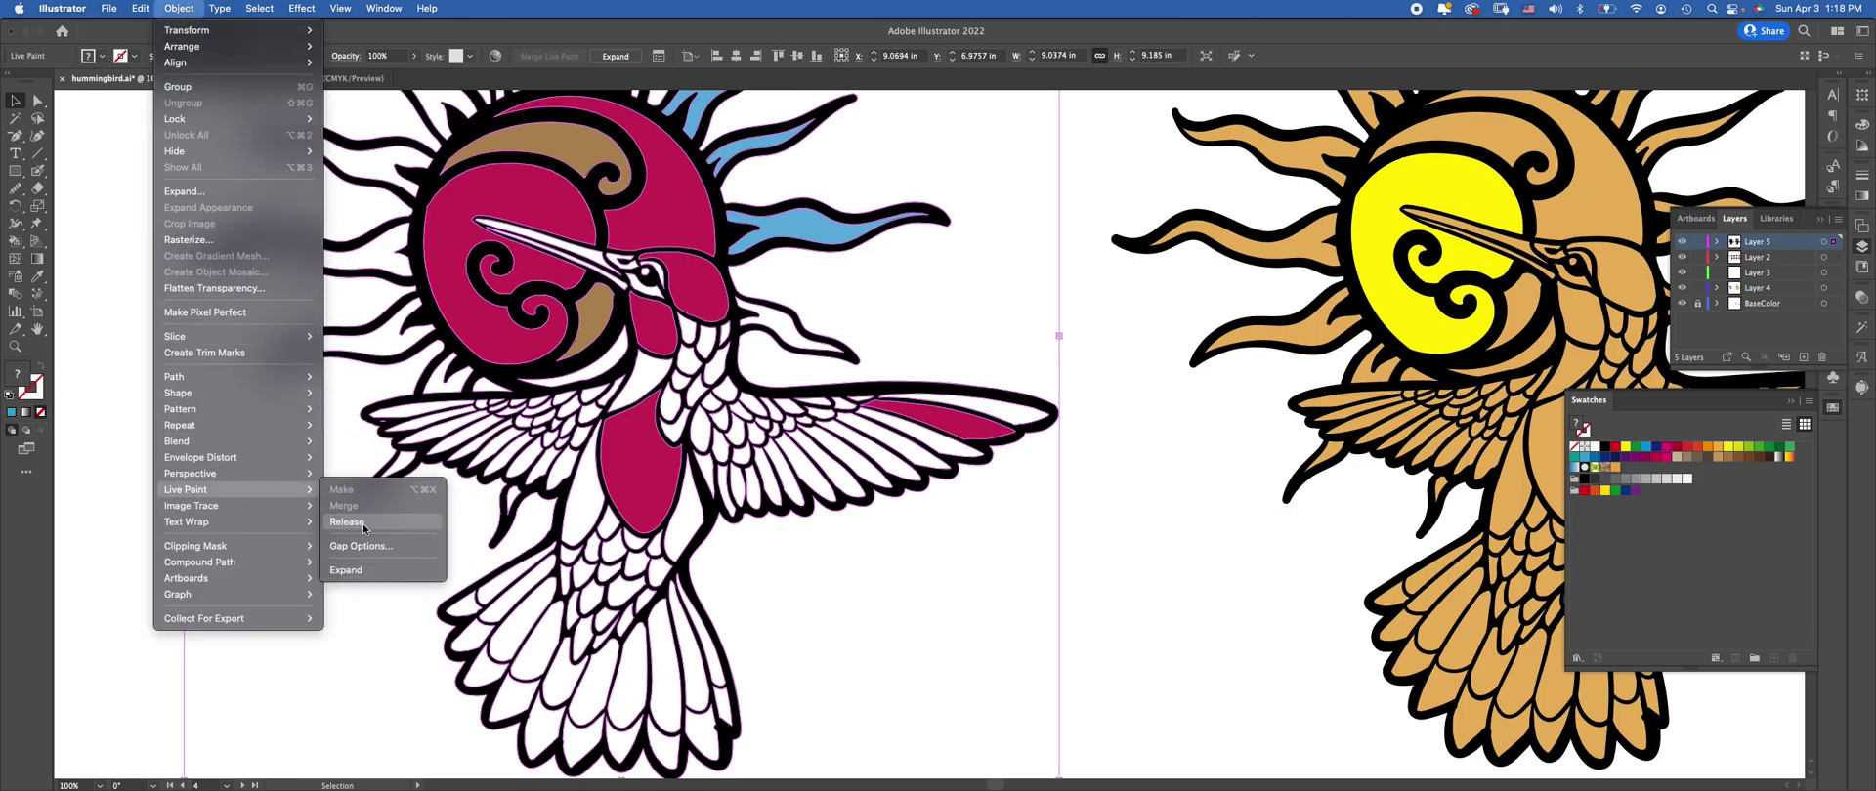
{"action": "left_click", "coordinate": [367, 570]}
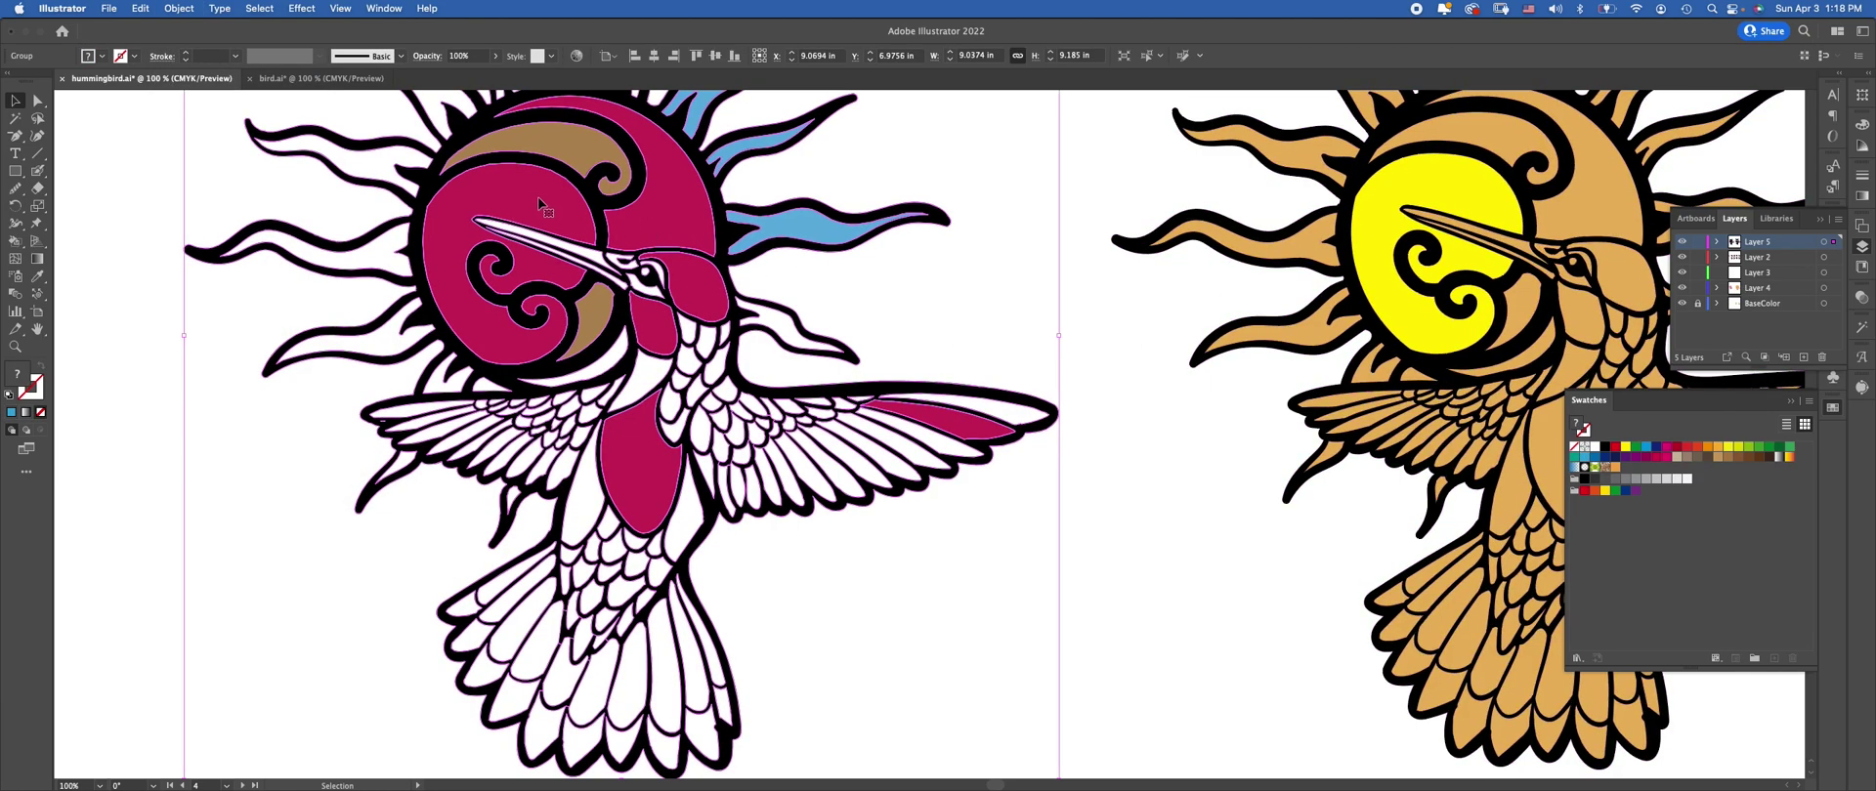
{"action": "right_click", "coordinate": [623, 246]}
{"action": "left_click", "coordinate": [684, 385]}
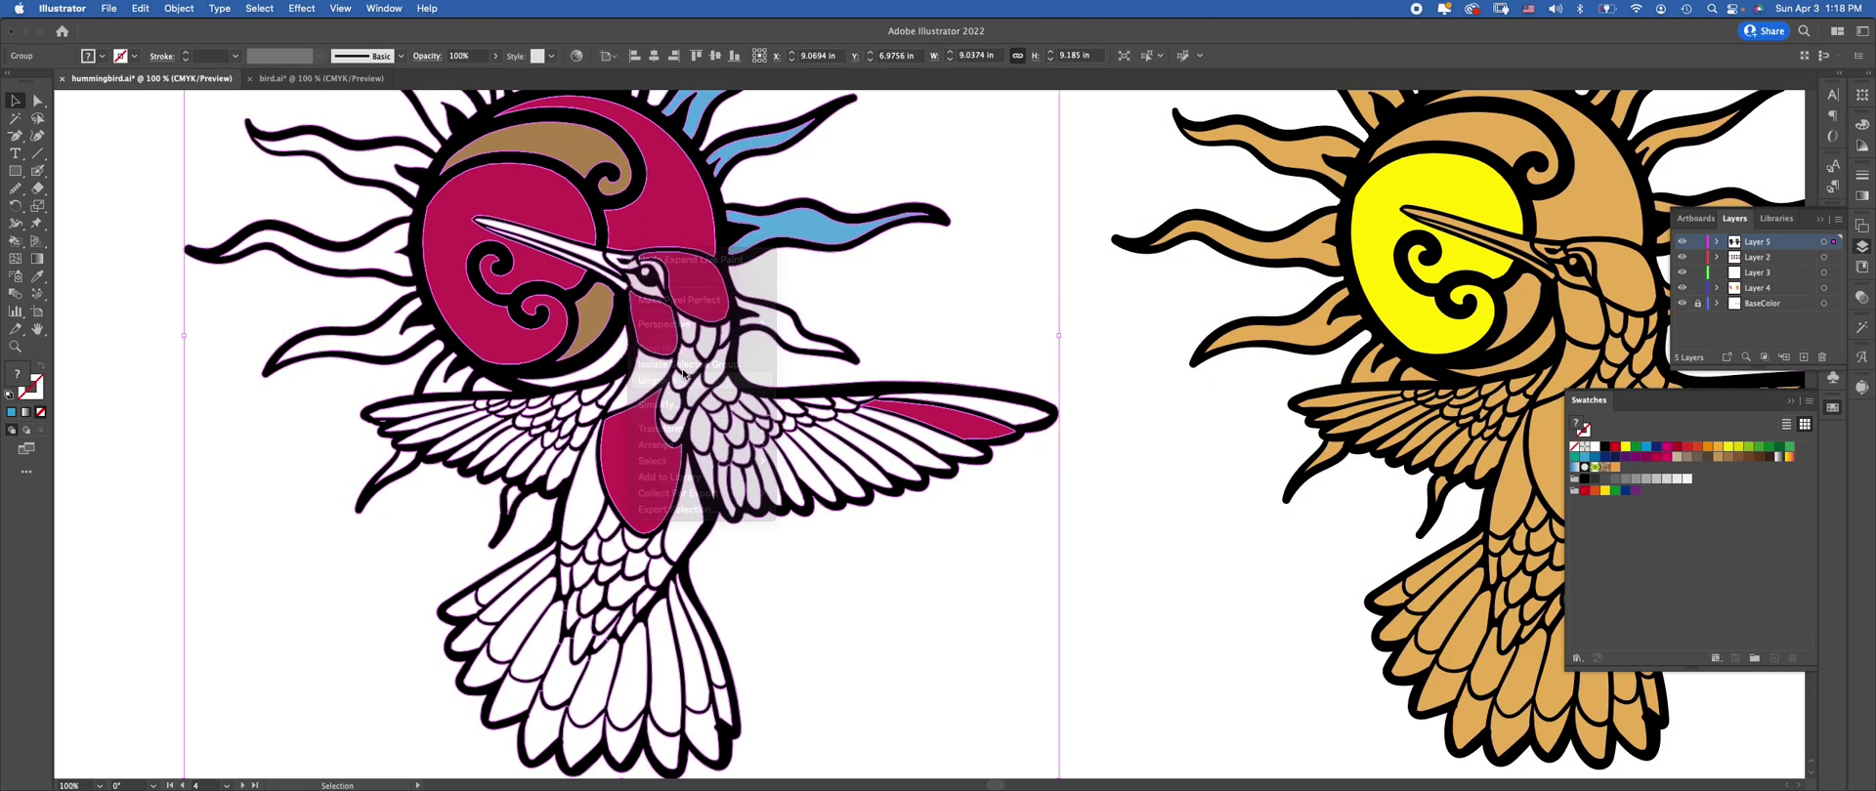
{"action": "left_click", "coordinate": [808, 272]}
{"action": "left_click_drag", "start_coordinate": [684, 283], "coordinate": [899, 284]}
{"action": "key", "text": "cmd+z"}
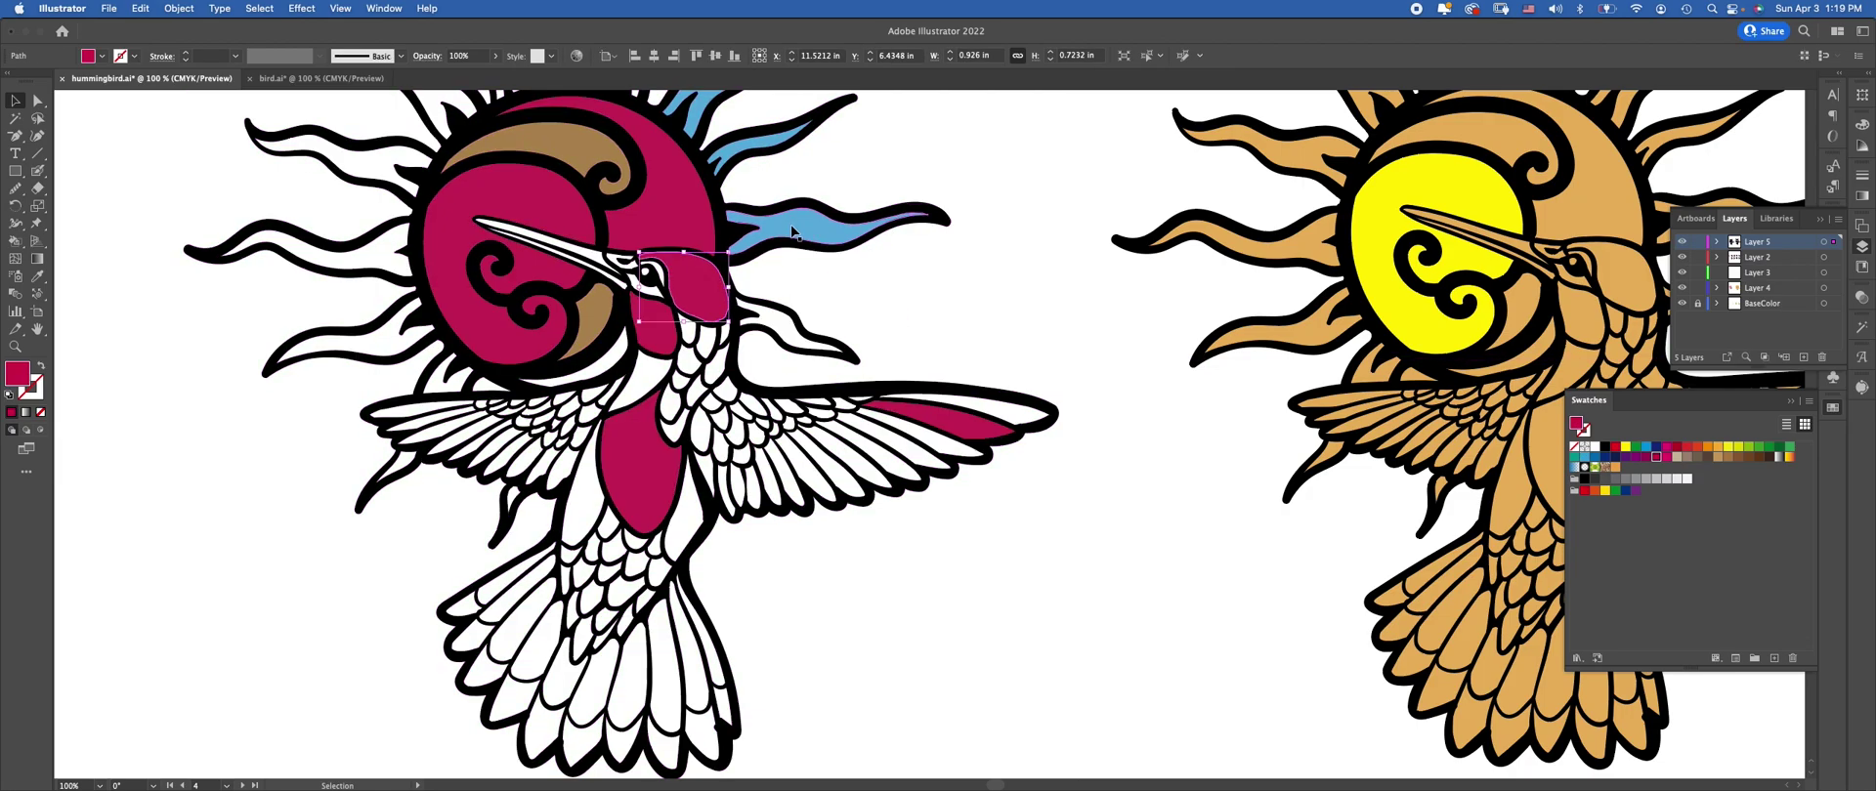
Examine the finished Hand Inked, Offset Path, Knife Sliced and Stained Glass example artboards next to the working artboard
{"action": "key", "text": "super+minus"}
{"action": "key", "text": "super+minus"}
{"action": "key", "text": "super+minus"}
{"action": "left_click_drag", "start_coordinate": [869, 337], "coordinate": [457, 221]}
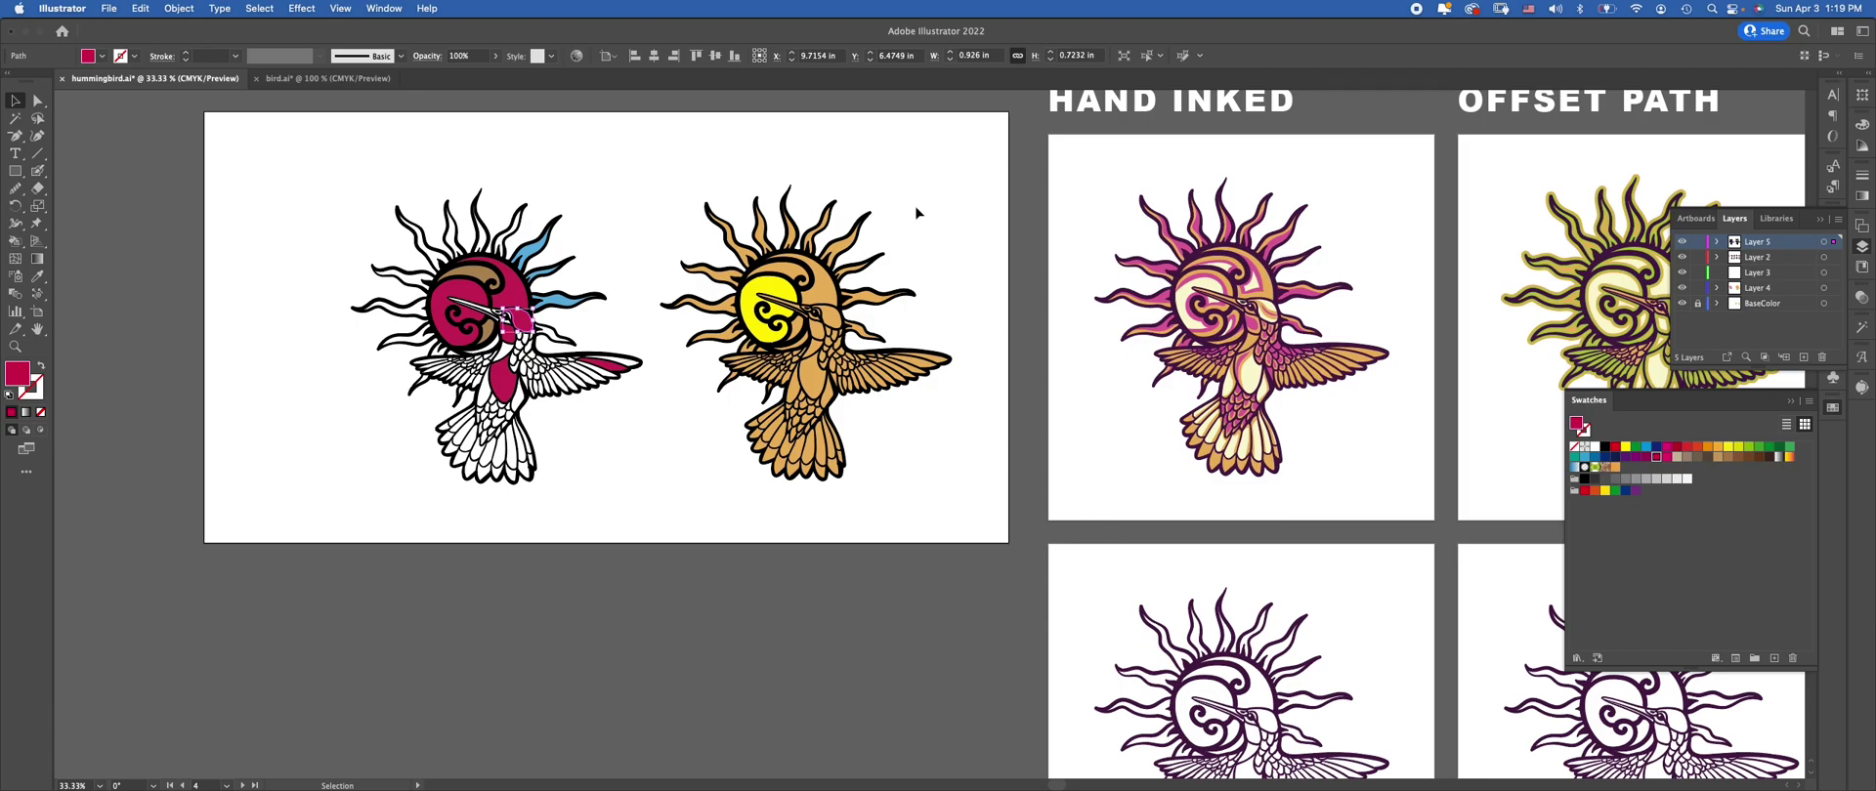
{"action": "scroll", "coordinate": [917, 213], "scroll_direction": "right", "scroll_amount": 10}
{"action": "scroll", "coordinate": [658, 211], "scroll_direction": "up", "scroll_amount": 1}
{"action": "scroll", "coordinate": [1016, 405], "scroll_direction": "left", "scroll_amount": 8}
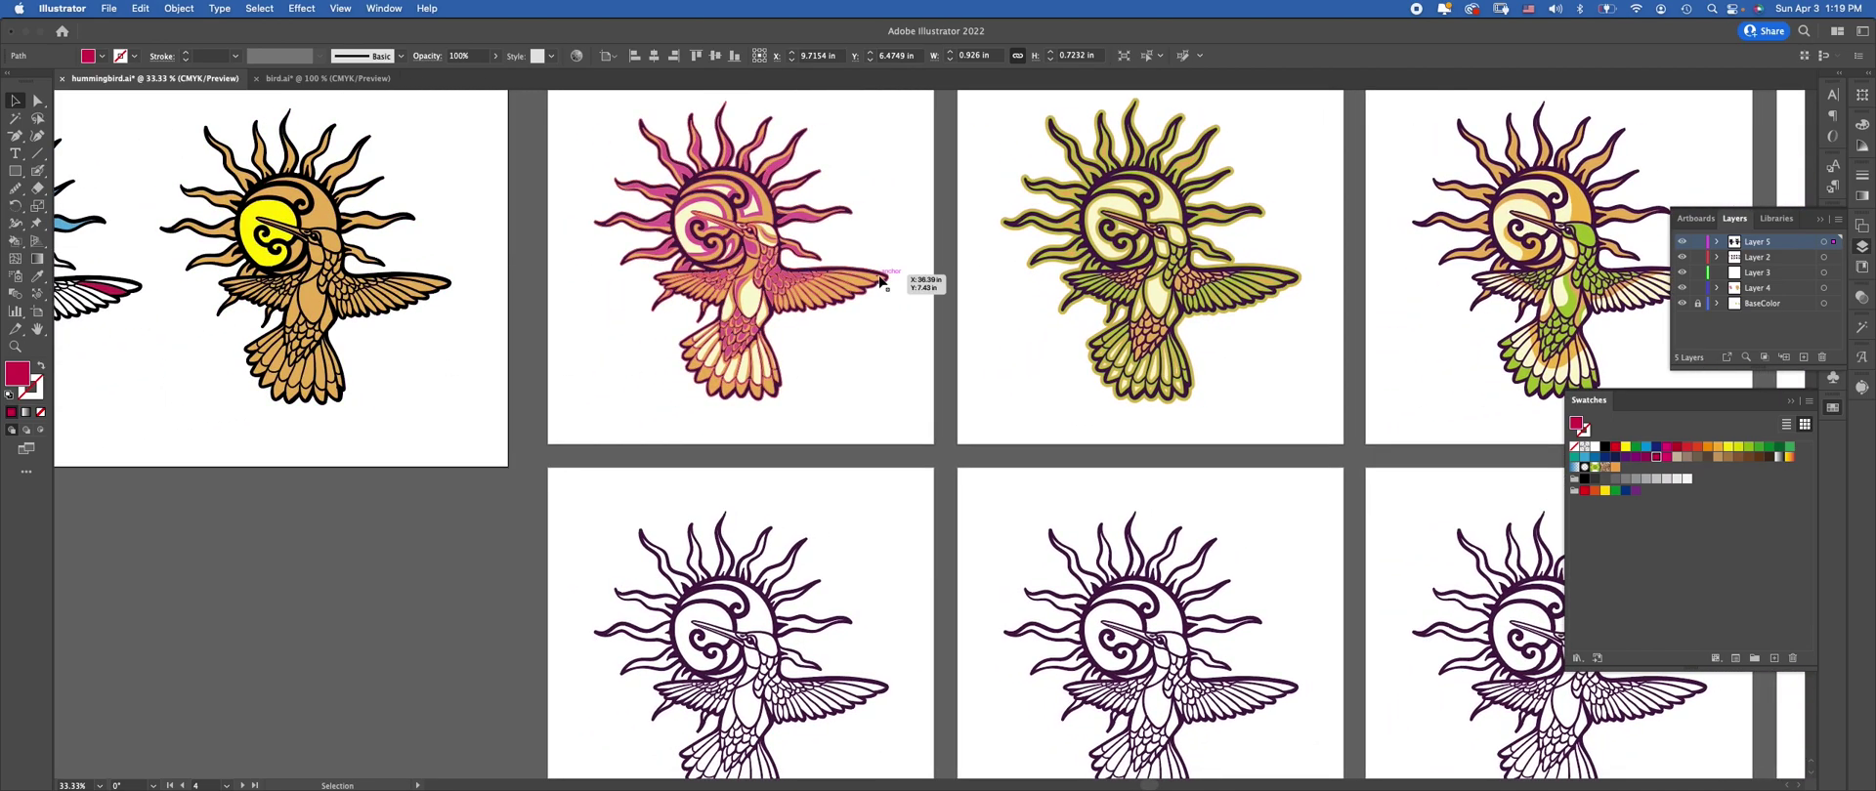
{"action": "scroll", "coordinate": [903, 377], "scroll_direction": "right", "scroll_amount": 4}
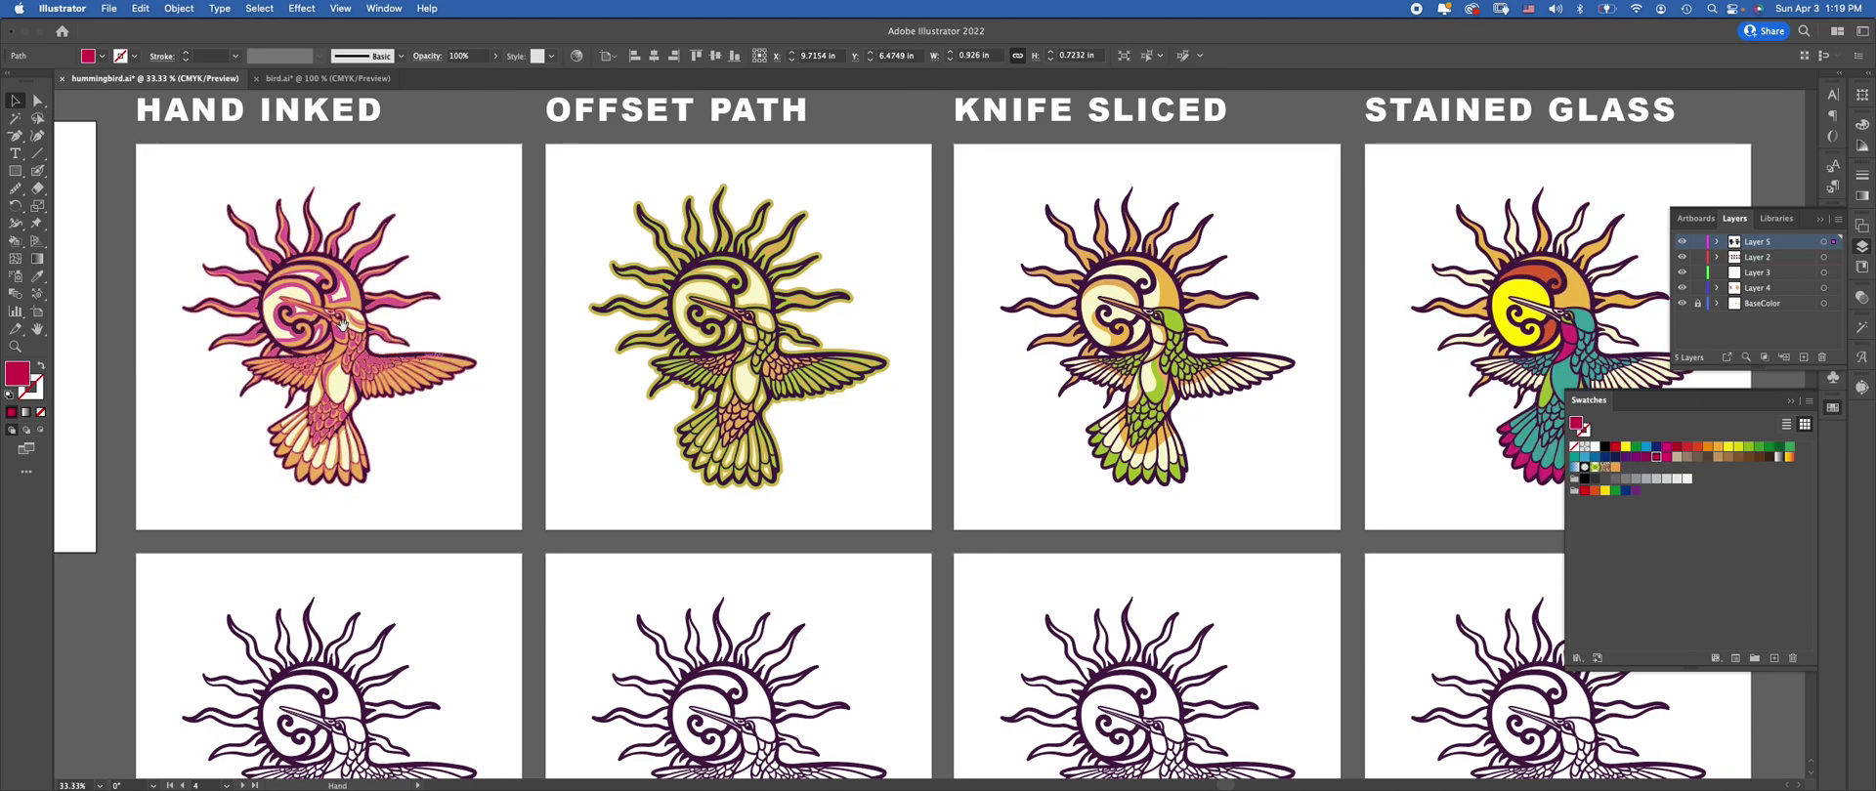
{"action": "scroll", "coordinate": [915, 233], "scroll_direction": "left", "scroll_amount": 4}
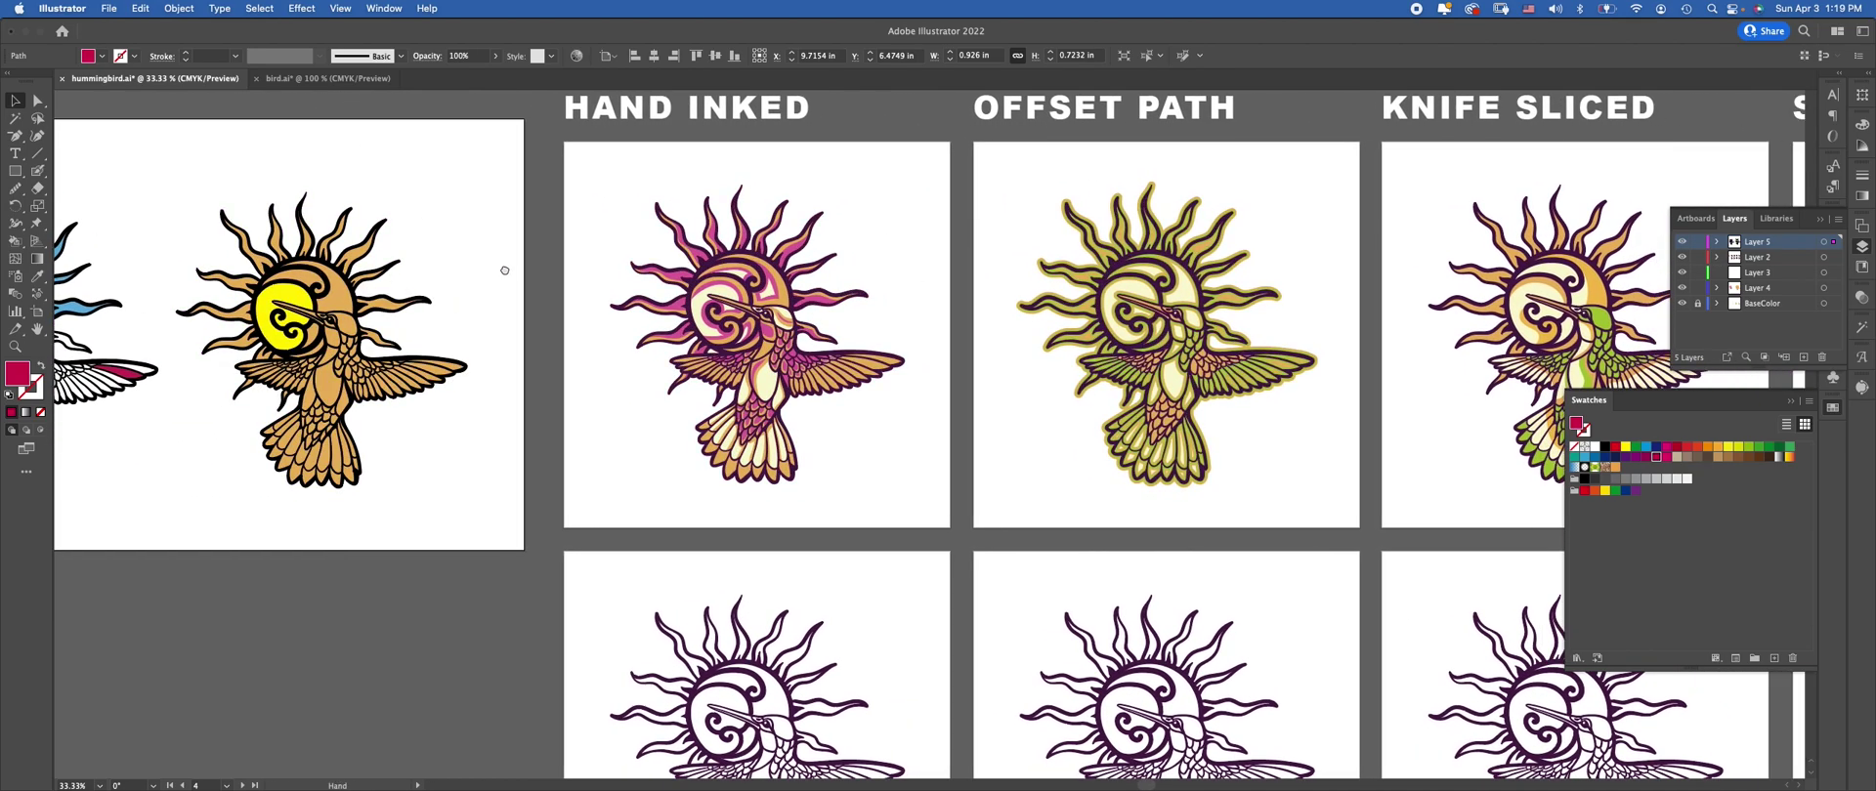
{"action": "left_click_drag", "start_coordinate": [505, 271], "coordinate": [782, 244]}
{"action": "key", "text": "super+0"}
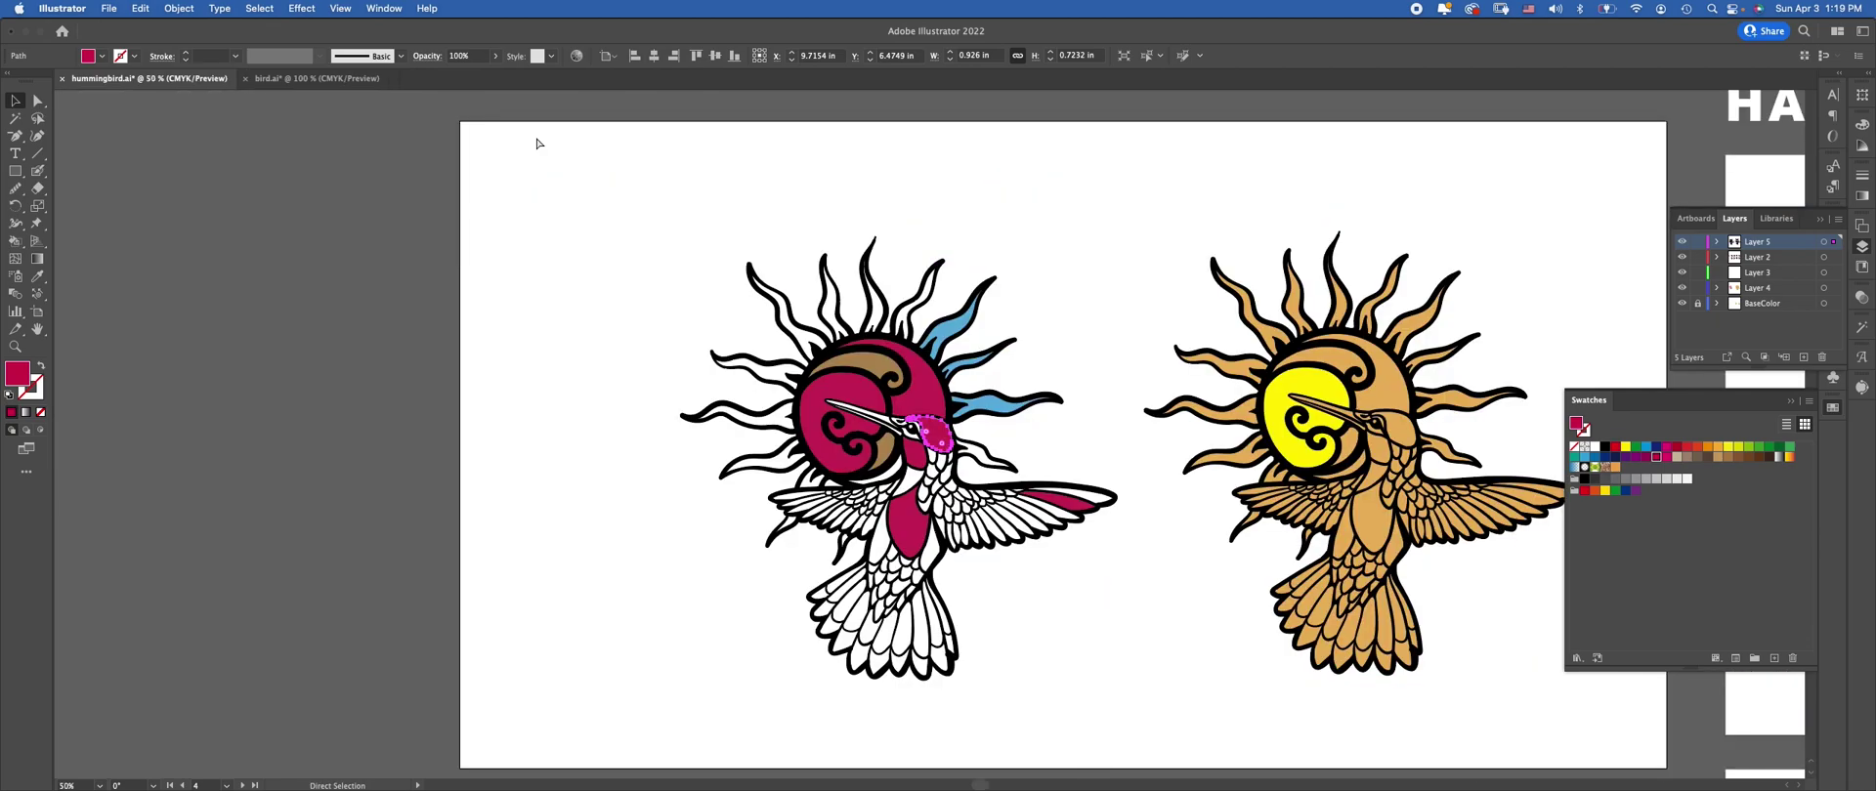
Select all pieces of the expanded hummingbird to inspect them, and clear the selection
{"action": "key", "text": "super+="}
{"action": "mouse_move", "coordinate": [1086, 274]}
{"action": "left_mouse_down"}
{"action": "mouse_move", "coordinate": [759, 171]}
{"action": "mouse_move", "coordinate": [416, 413]}
{"action": "mouse_move", "coordinate": [93, 411]}
{"action": "left_mouse_up"}
{"action": "key", "text": "a"}
{"action": "key", "text": "v"}
{"action": "key", "text": "super+z"}
{"action": "left_click", "coordinate": [833, 171]}
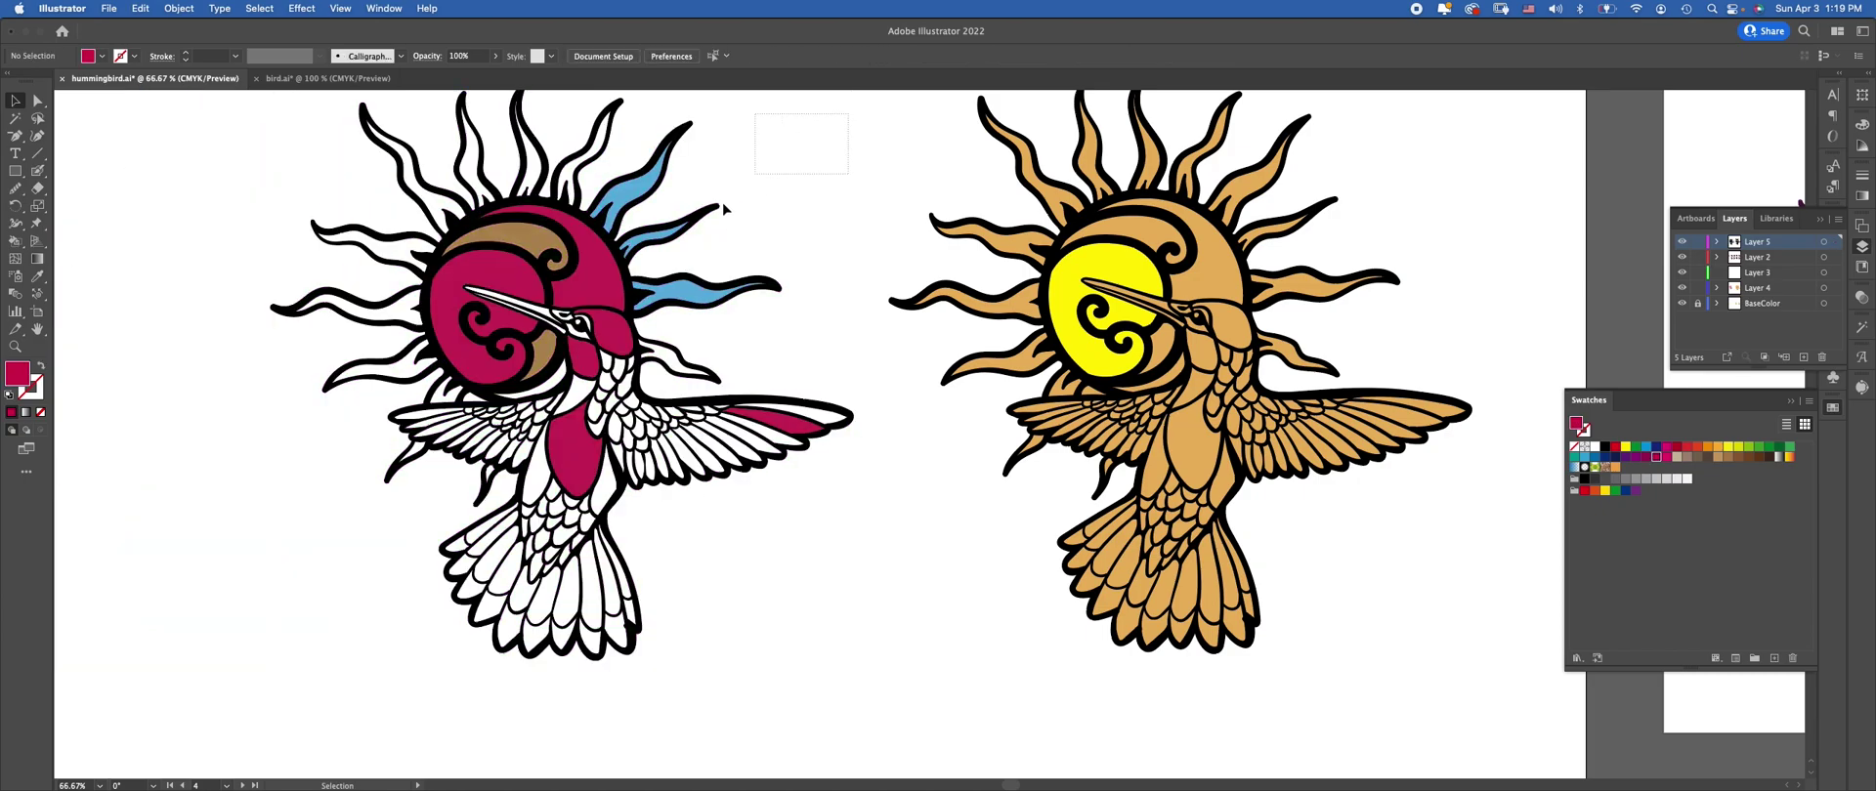
{"action": "key", "text": "super+a"}
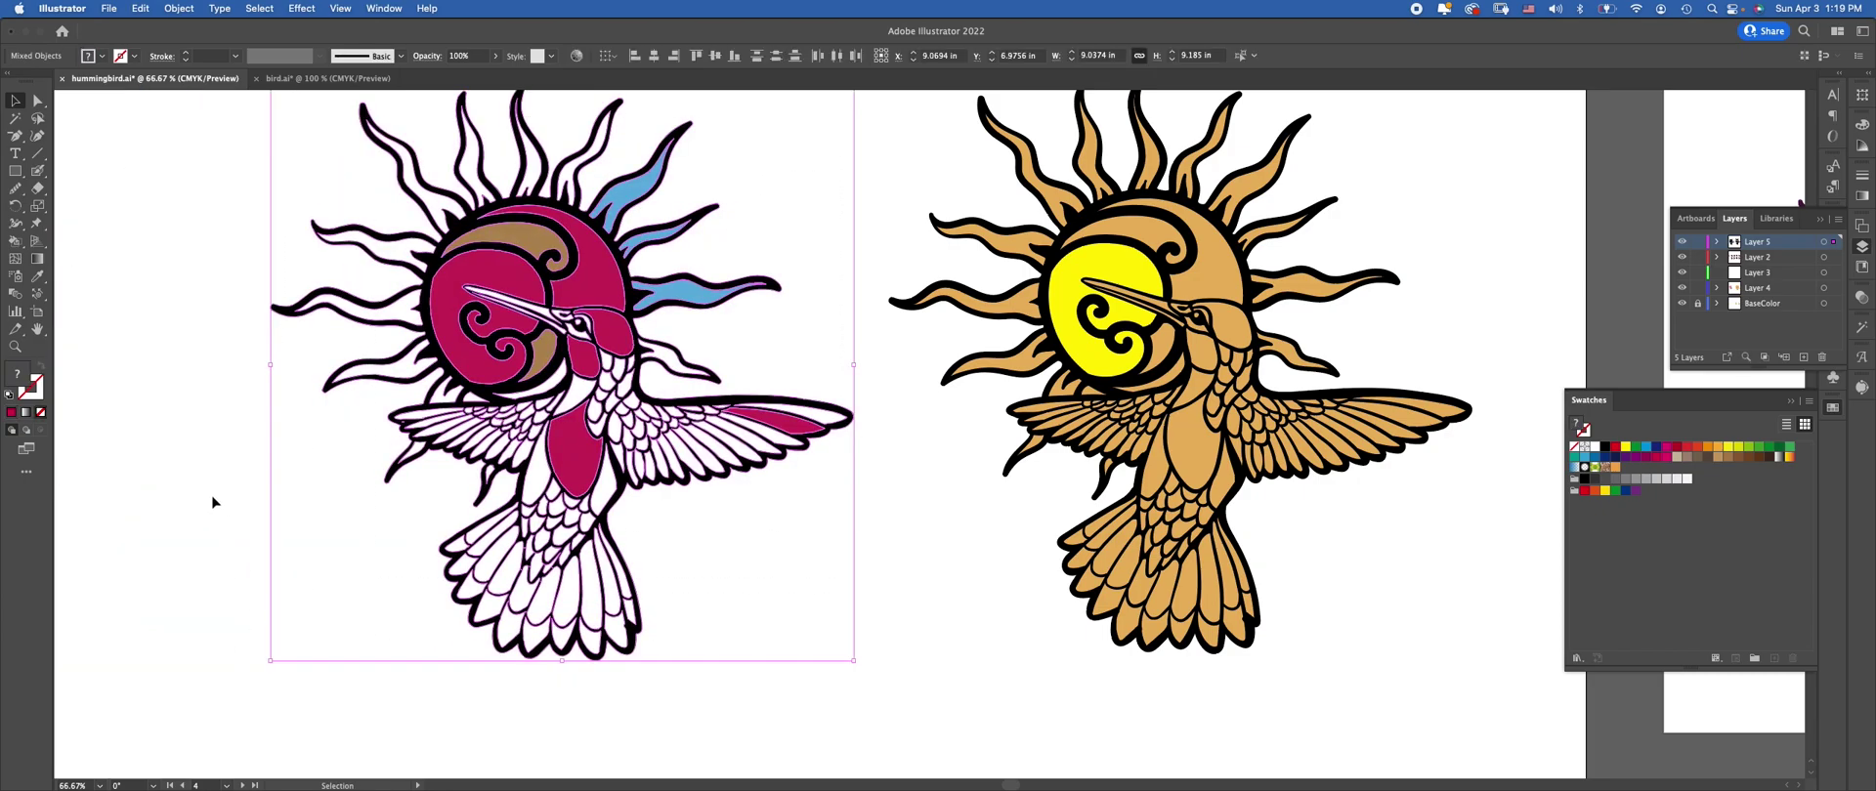
{"action": "left_click_drag", "start_coordinate": [611, 400], "coordinate": [44, 388]}
{"action": "left_click", "coordinate": [913, 306]}
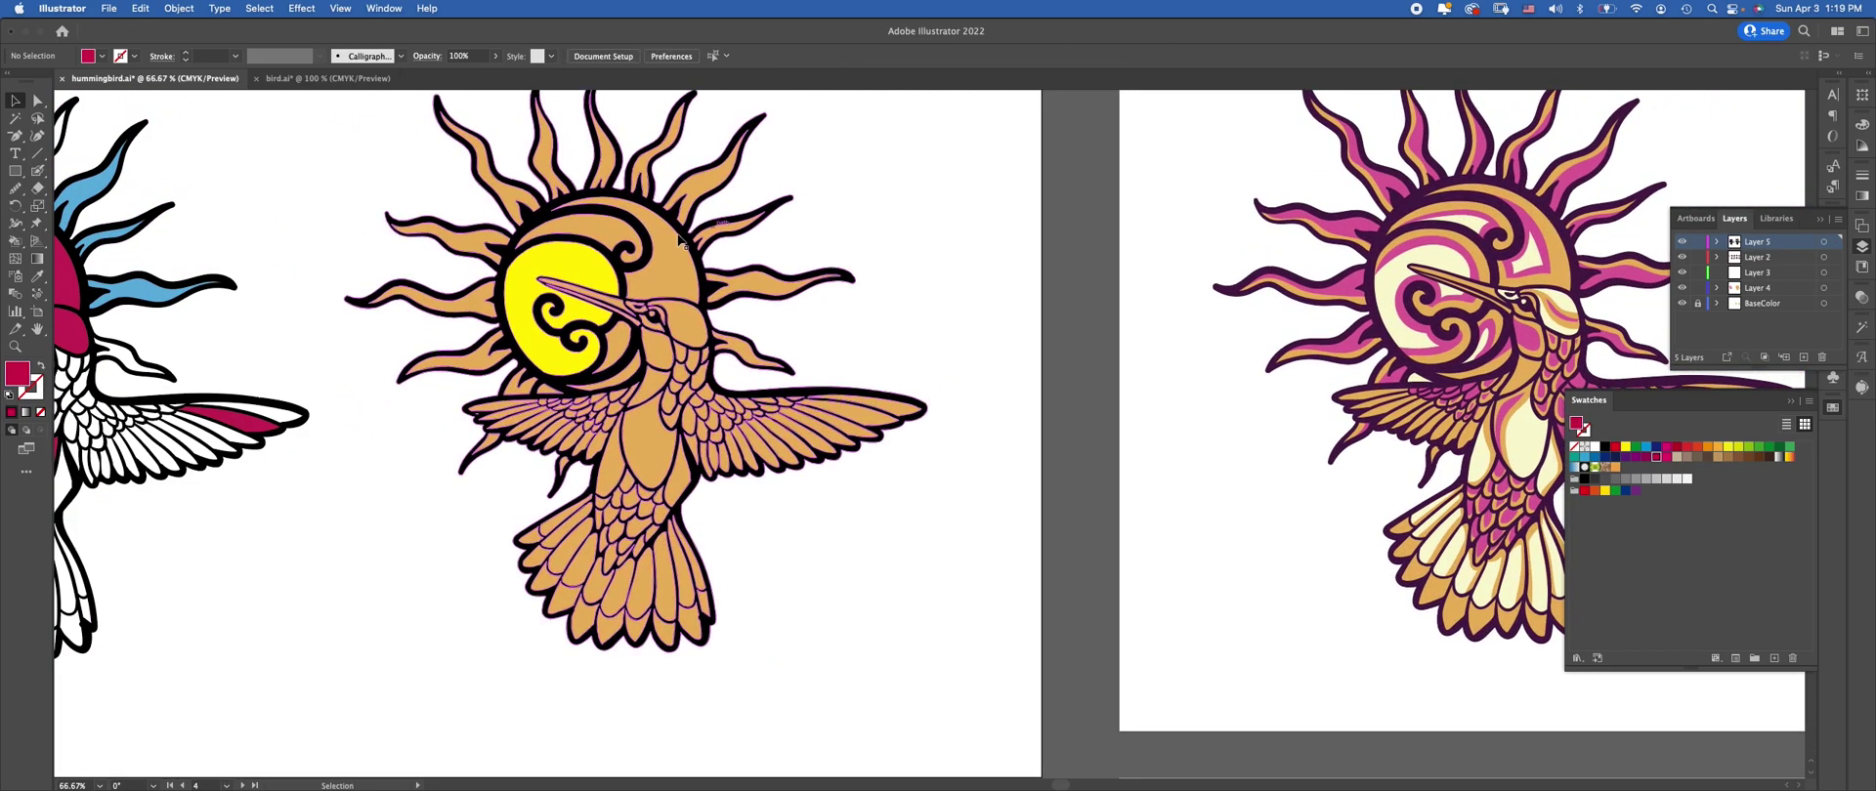
Lock the line art's Layer 5 and toggle its visibility to check the separate tan and yellow shapes beneath
{"action": "left_click", "coordinate": [674, 278]}
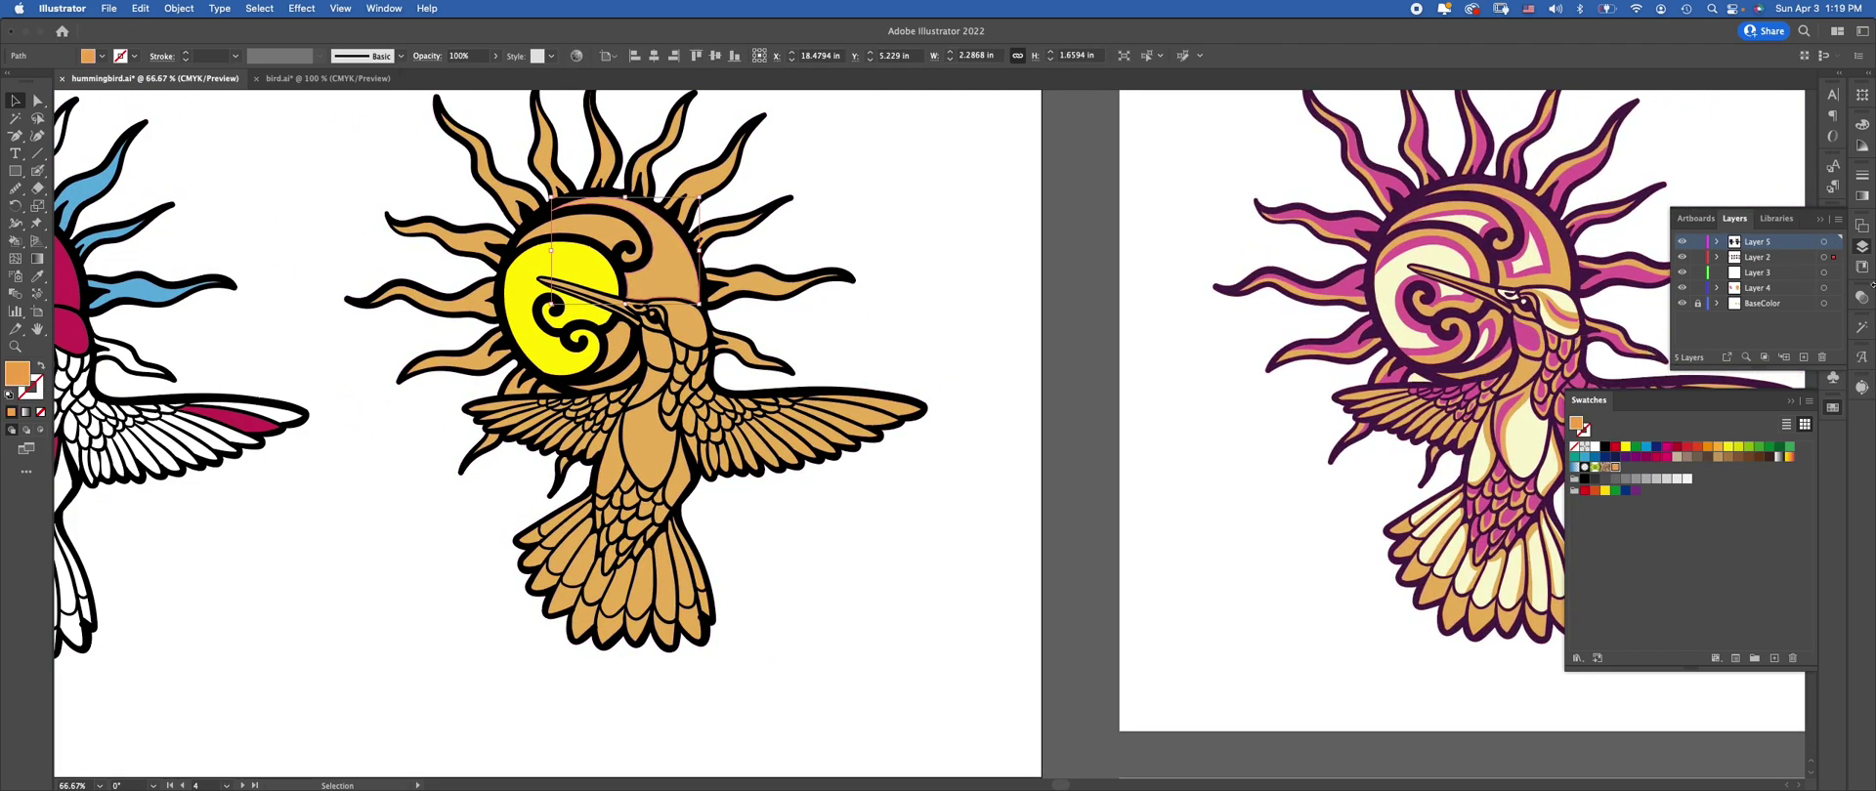
{"action": "left_click", "coordinate": [1682, 242]}
{"action": "left_click", "coordinate": [1683, 242]}
{"action": "left_click", "coordinate": [1683, 242]}
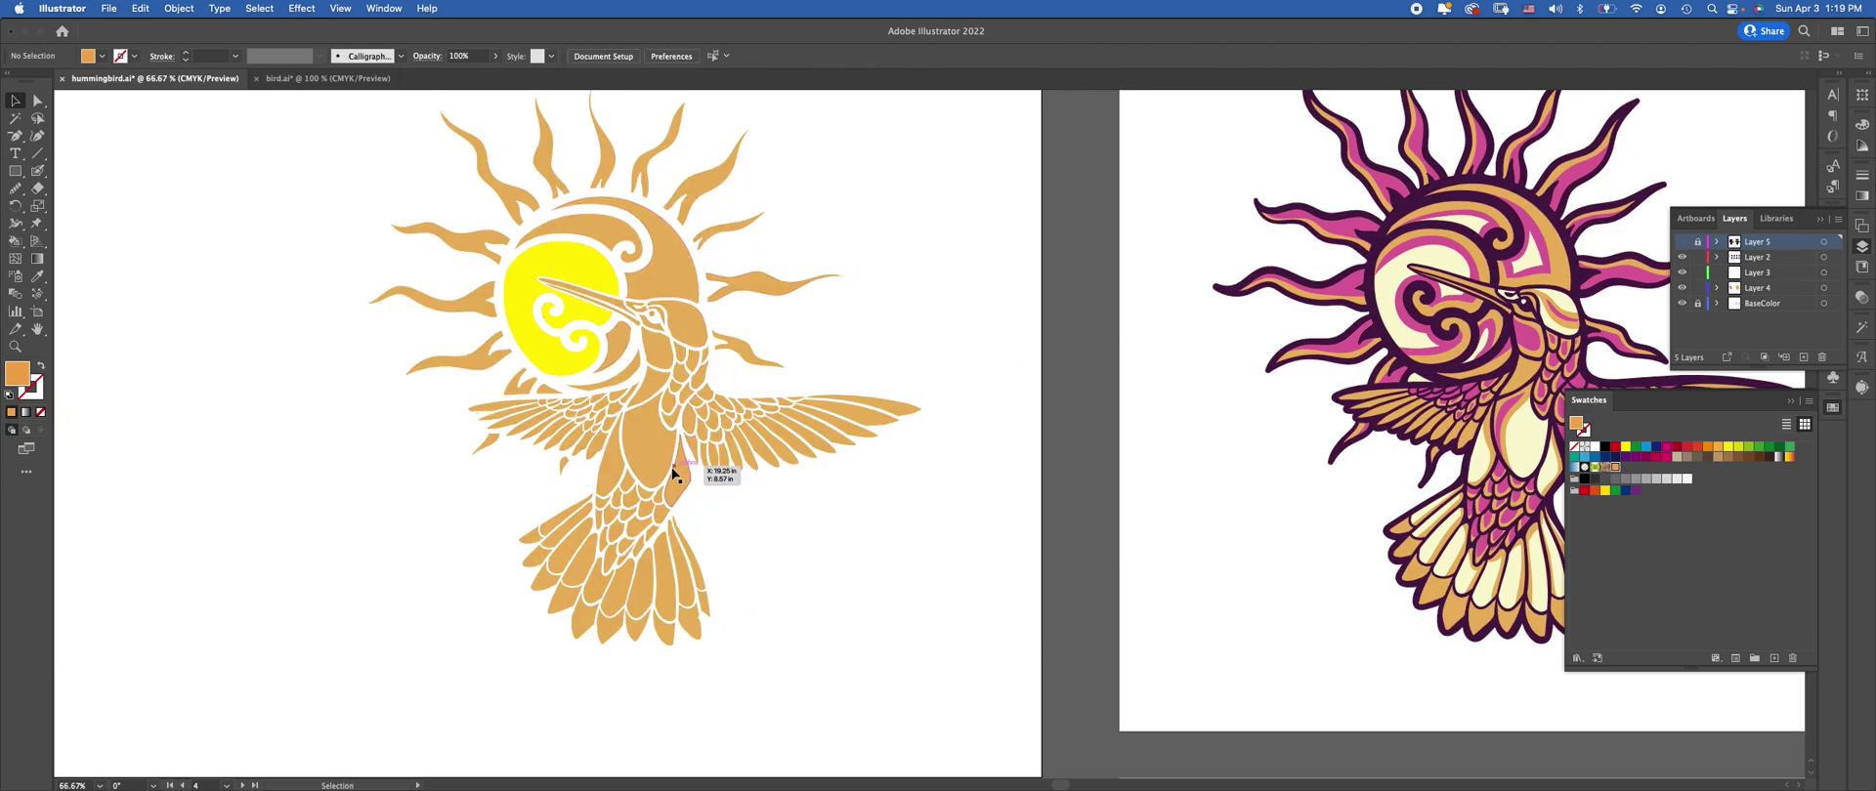
{"action": "left_click", "coordinate": [1682, 242]}
{"action": "left_click", "coordinate": [1682, 242]}
{"action": "left_click", "coordinate": [1681, 242]}
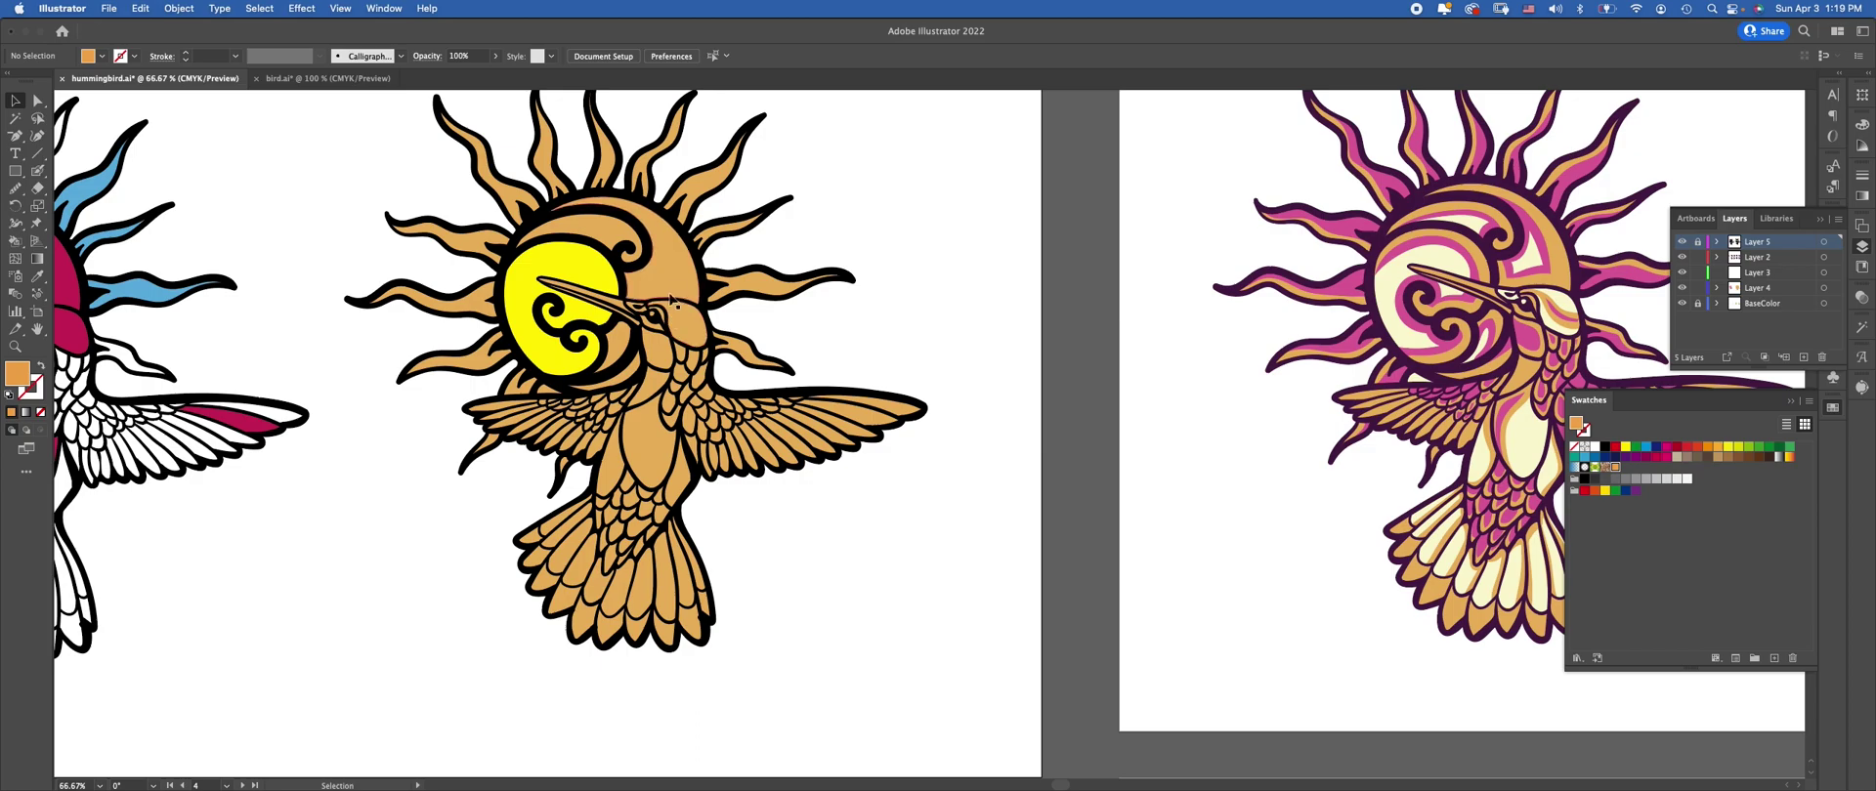
Select the tan sun crescent behind the tan bird's head and slice a curve through it with the Knife tool
{"action": "left_click", "coordinate": [41, 191]}
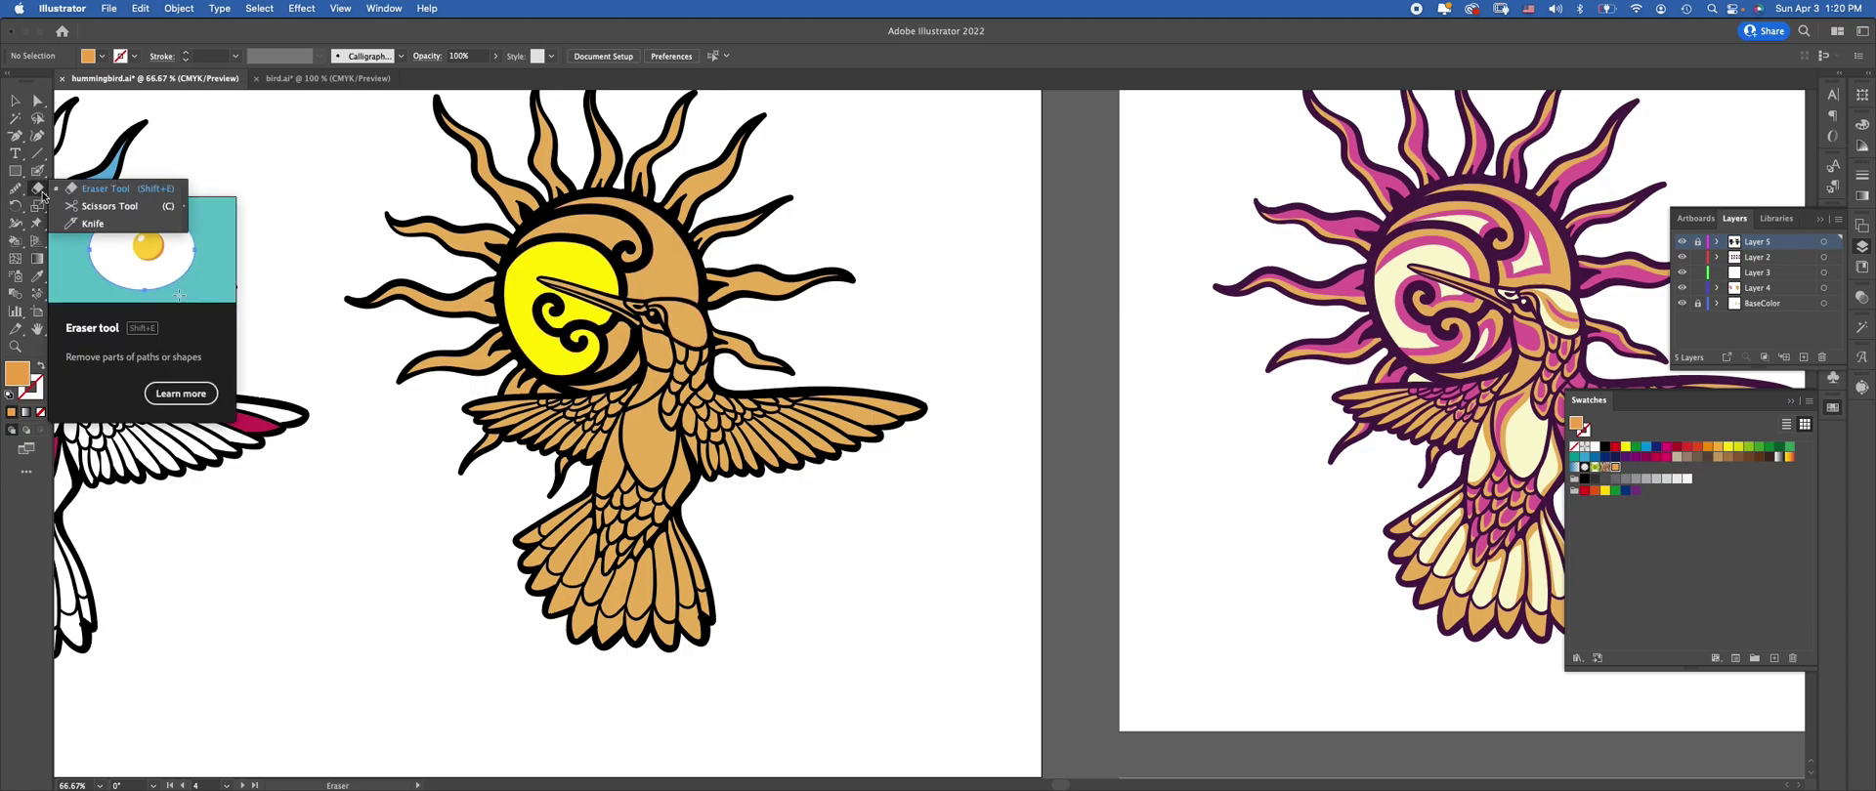
{"action": "left_click", "coordinate": [90, 223]}
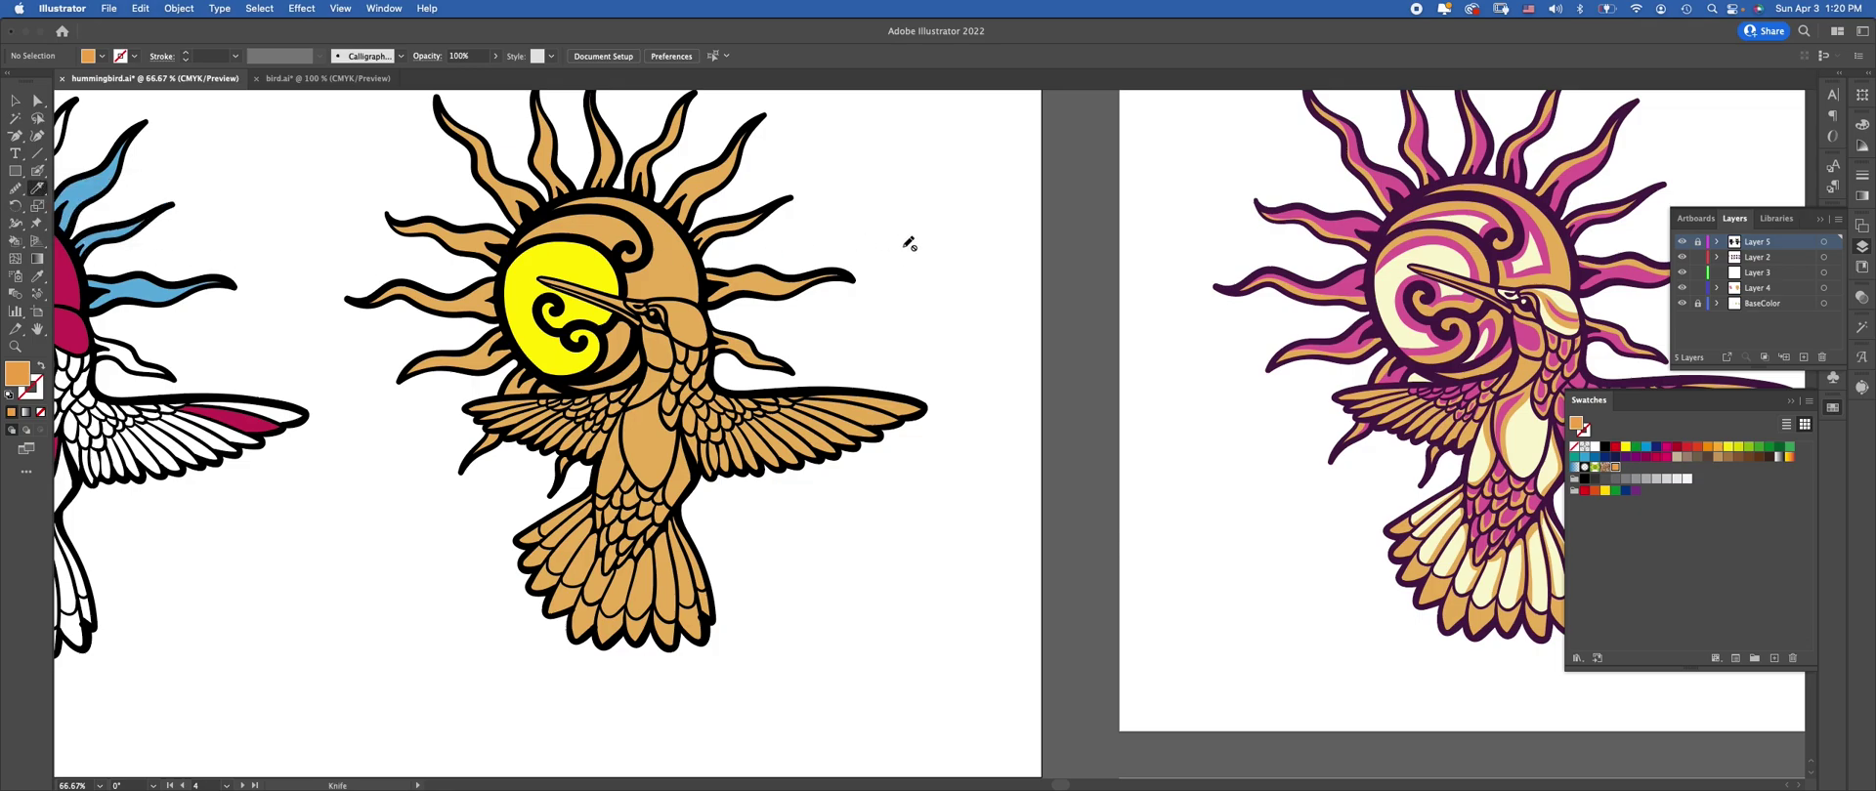
{"action": "left_click", "coordinate": [1755, 290]}
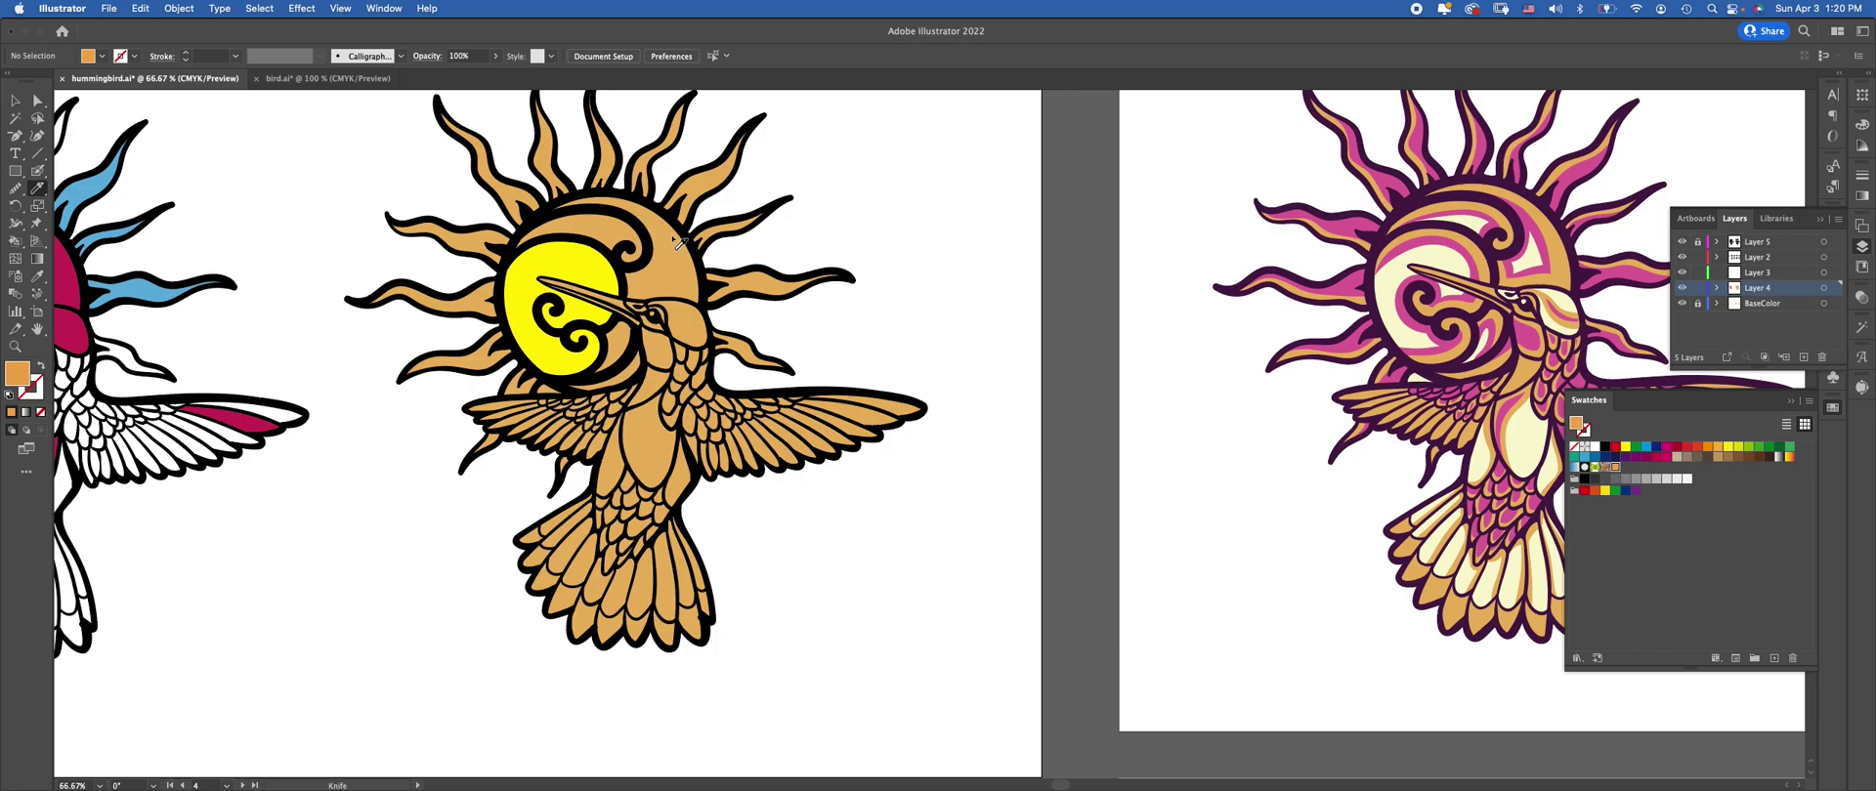
{"action": "key", "text": "super"}
{"action": "key", "text": "super"}
{"action": "left_click", "coordinate": [669, 264], "text": "super"}
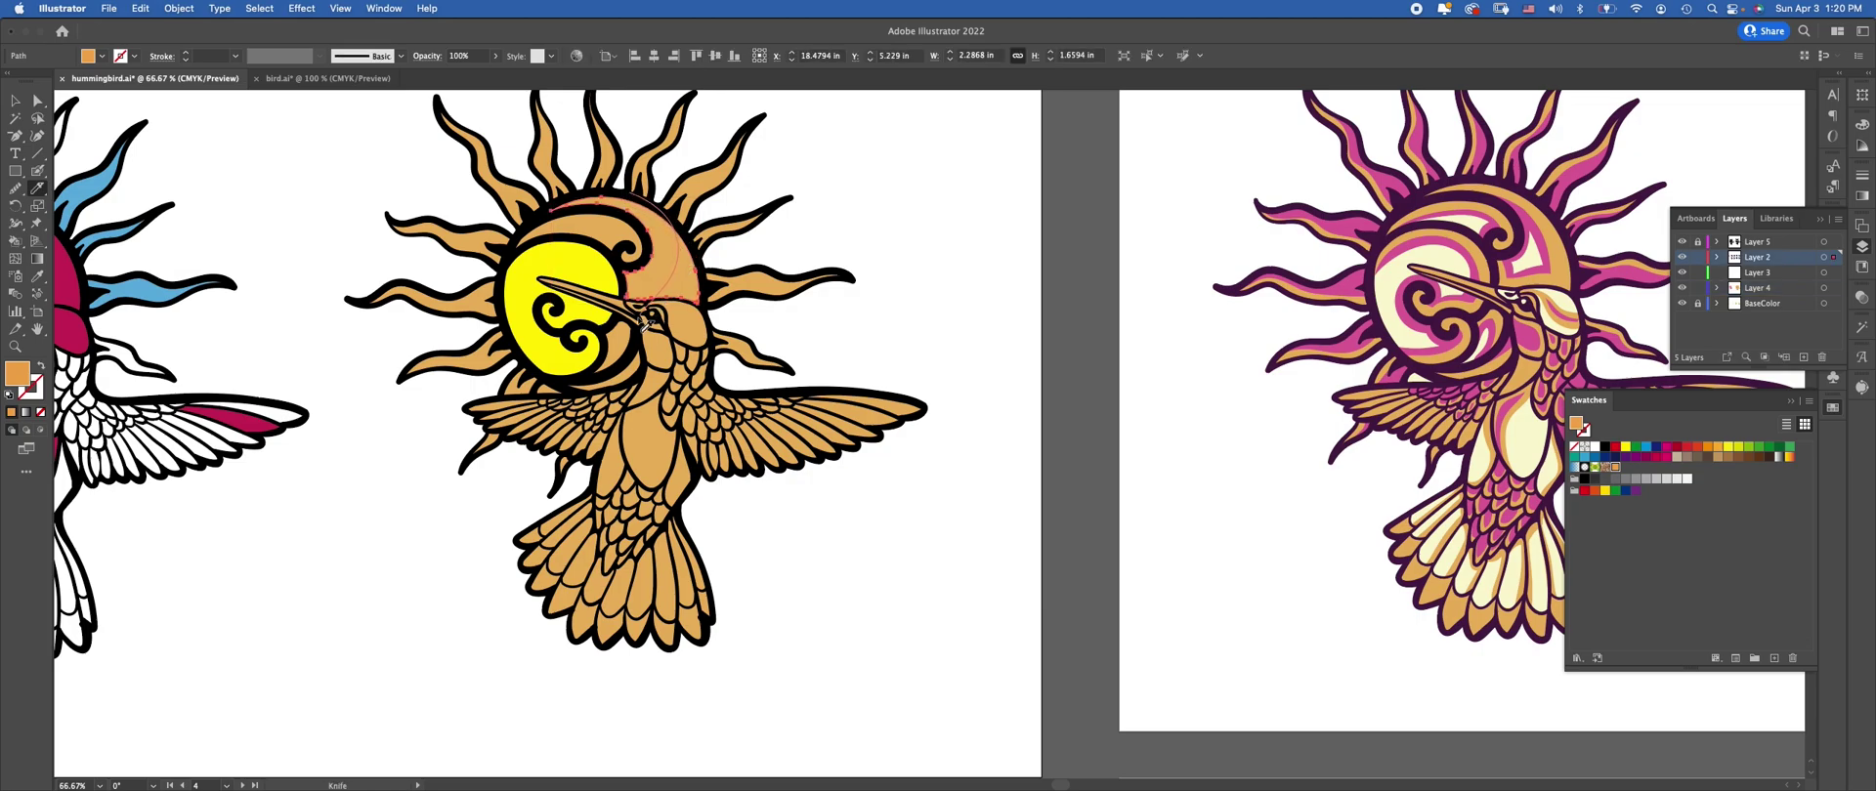
{"action": "left_click_drag", "start_coordinate": [637, 333], "coordinate": [639, 332]}
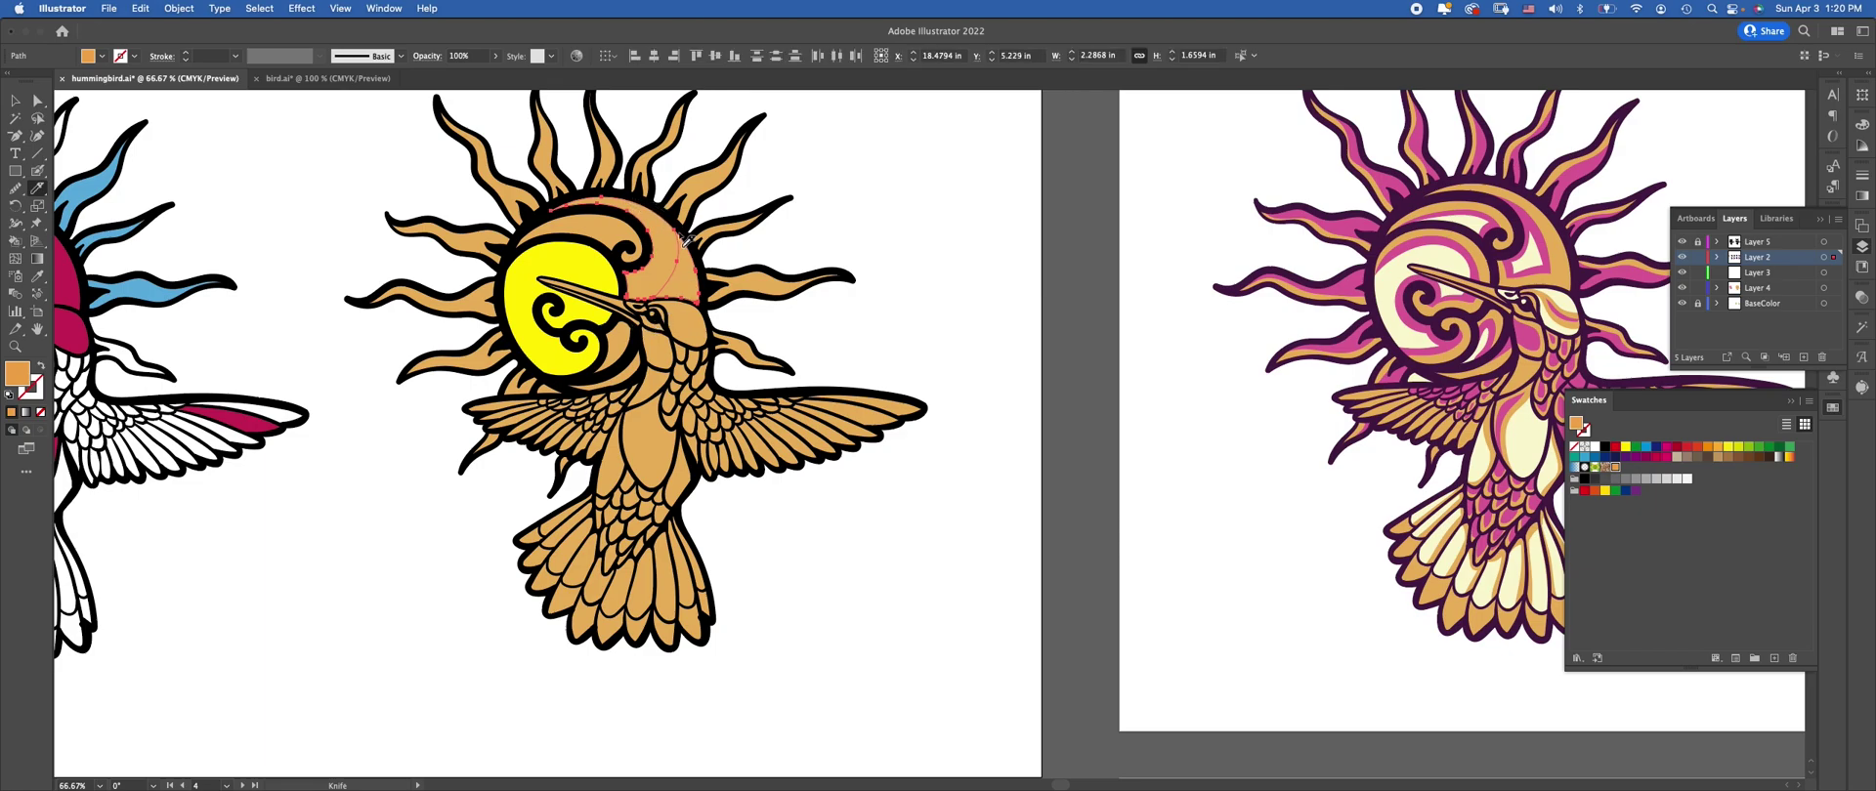
Hide the line art on Layer 5 and slice the tan bird's head patch with the Knife
{"action": "left_click", "coordinate": [1681, 241]}
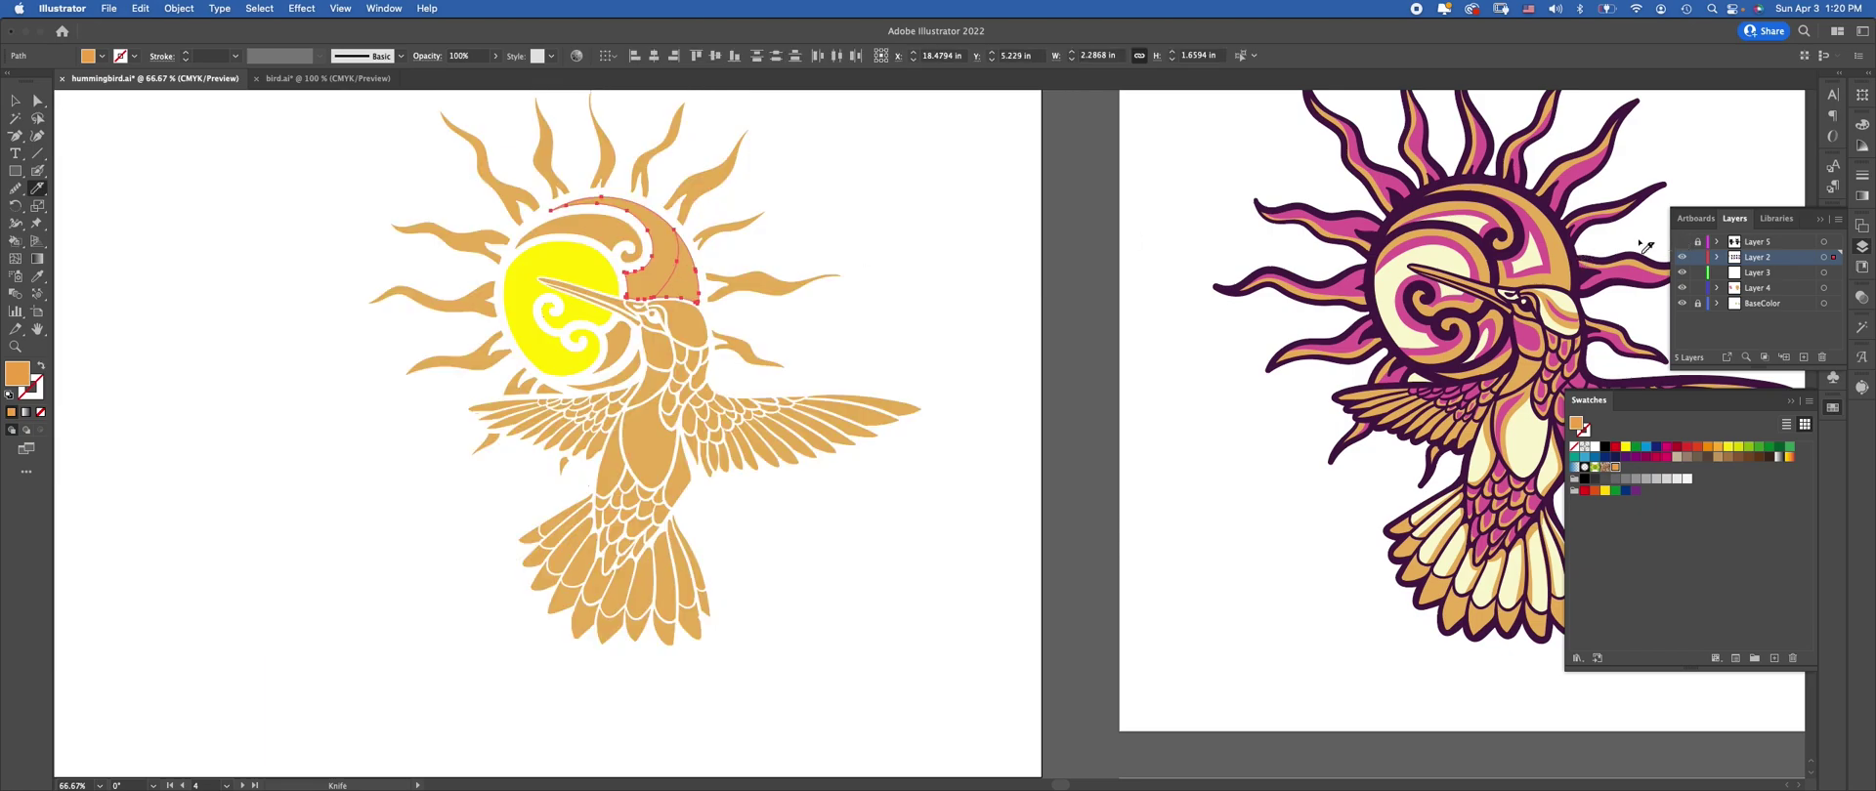
{"action": "left_click", "coordinate": [680, 300]}
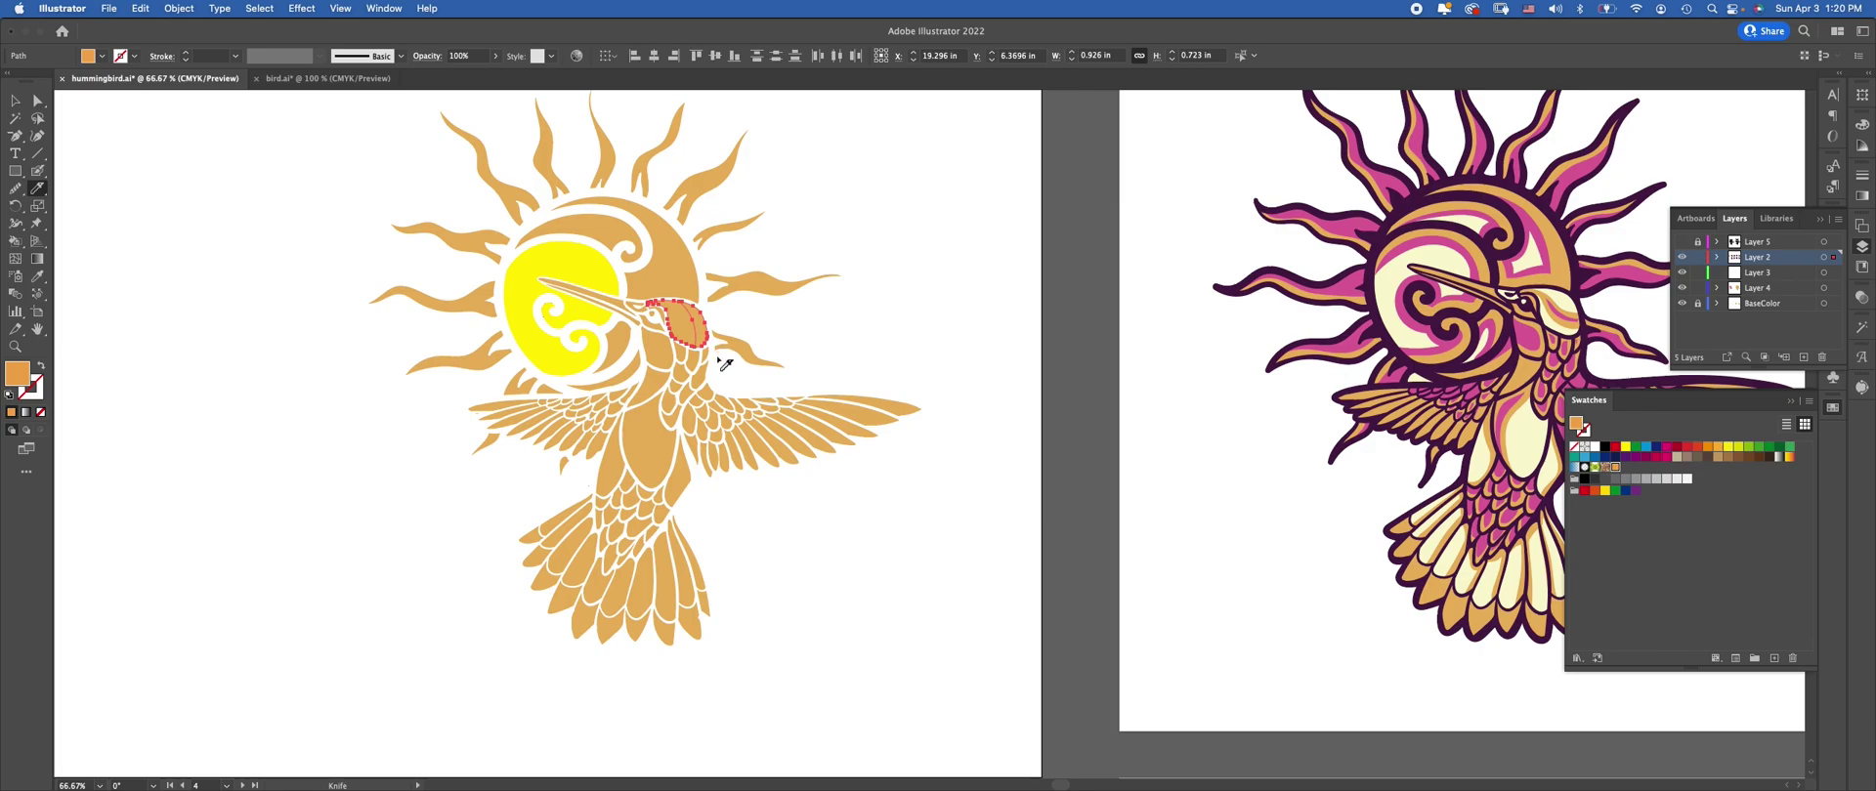
Select only the outer slice of the sun crescent with Direct Selection and fill it with the red-orange swatch
{"action": "key", "text": "a"}
{"action": "left_click", "coordinate": [243, 314]}
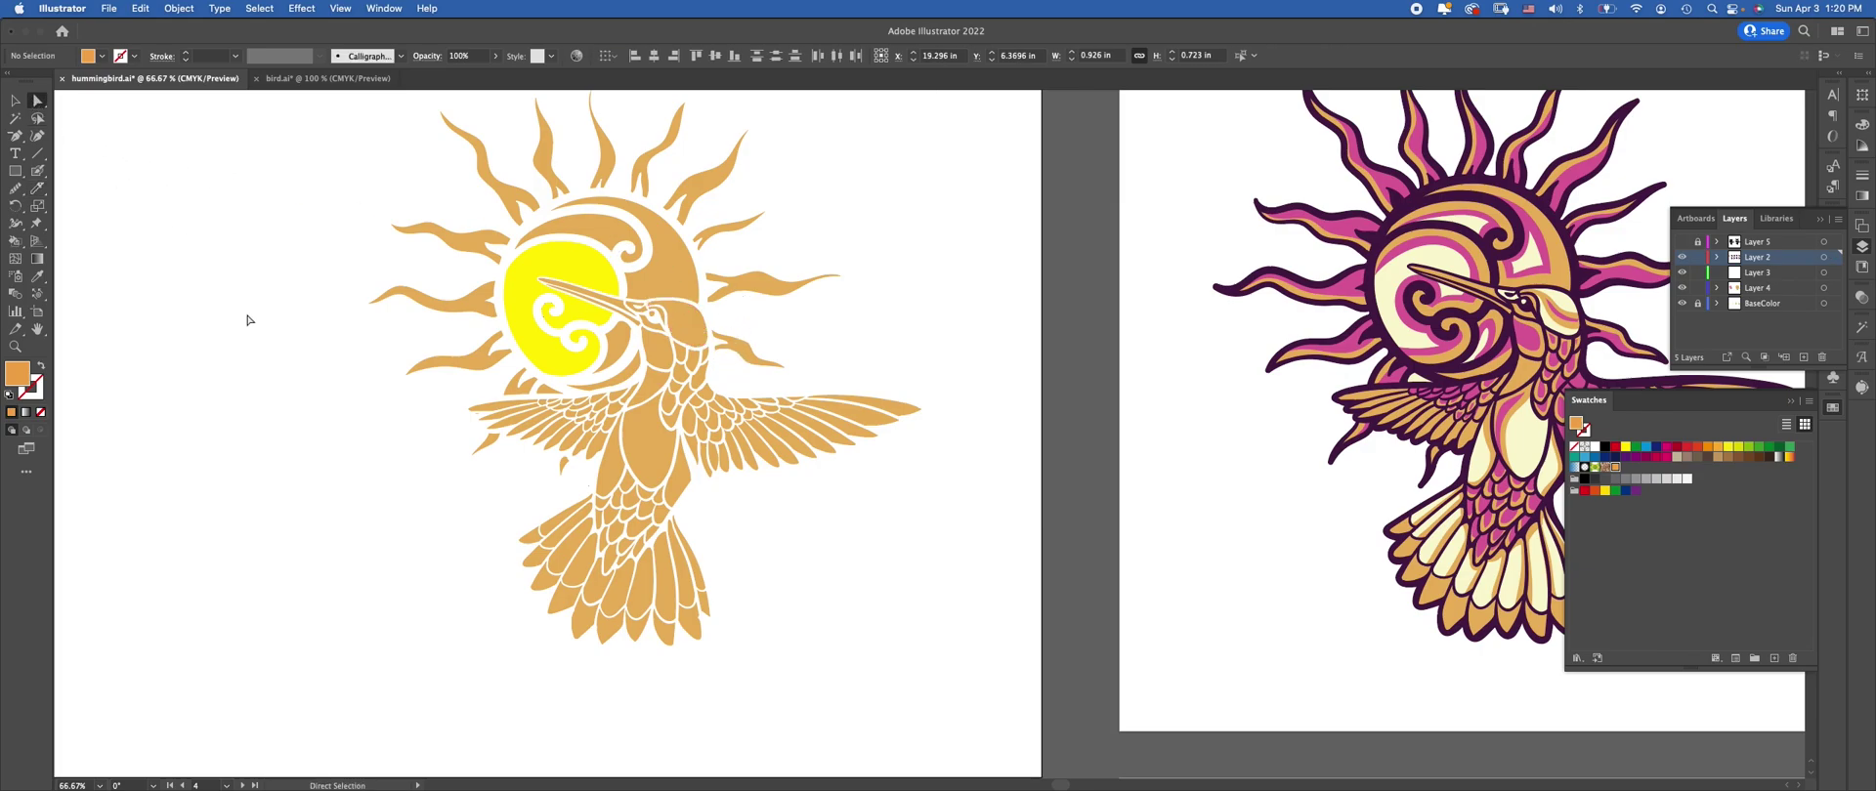
{"action": "left_click", "coordinate": [684, 285]}
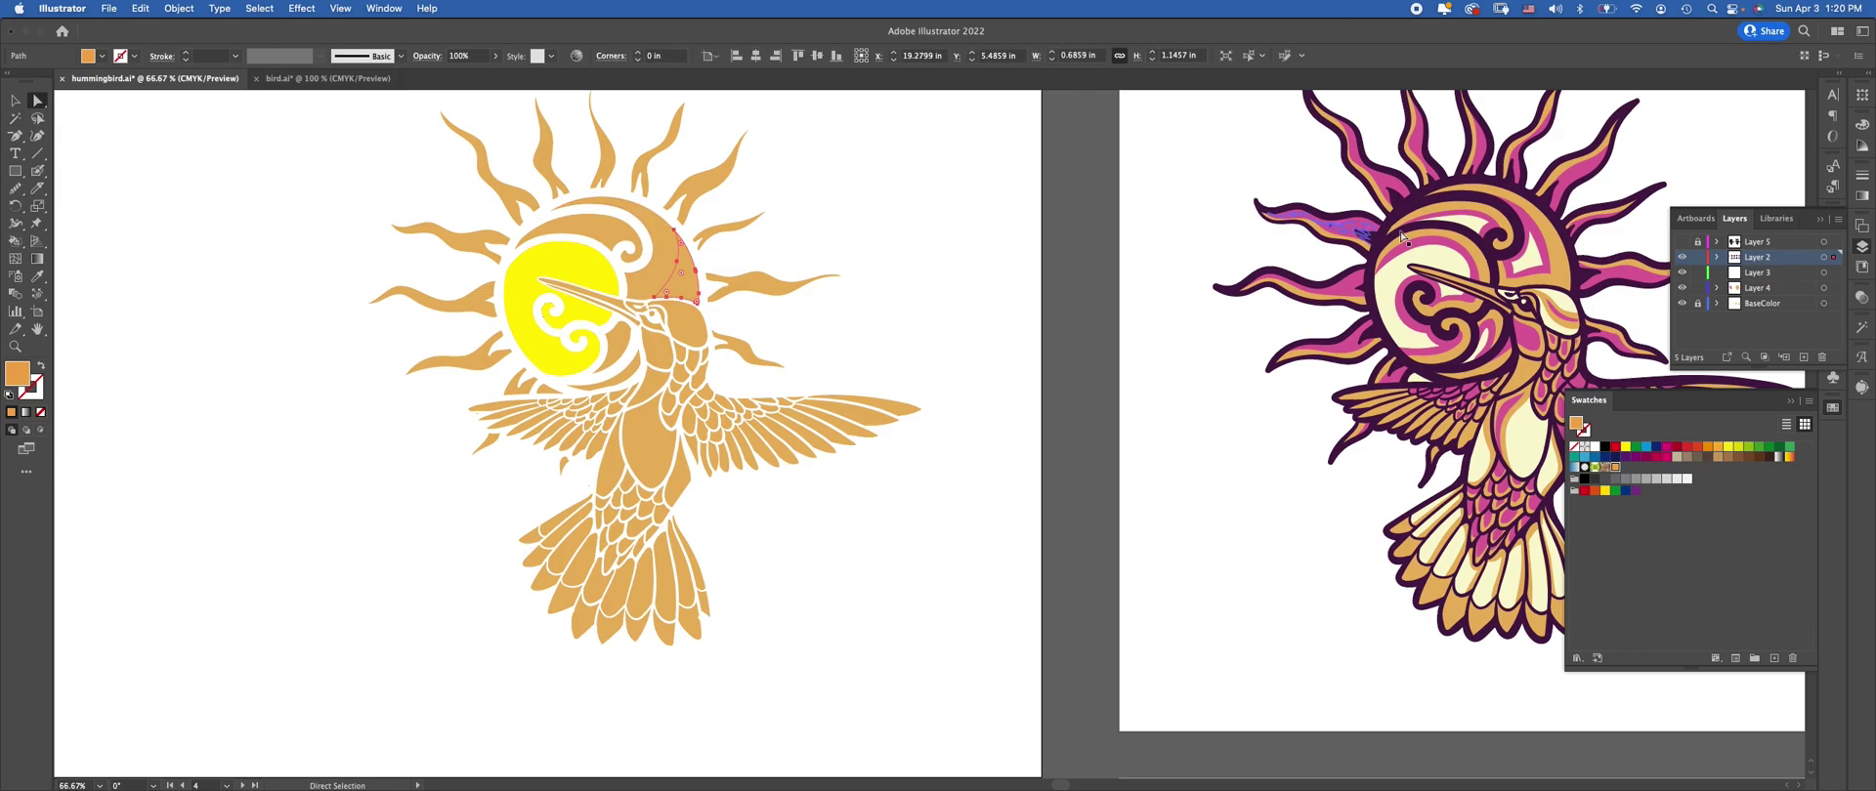
{"action": "left_click", "coordinate": [1698, 449]}
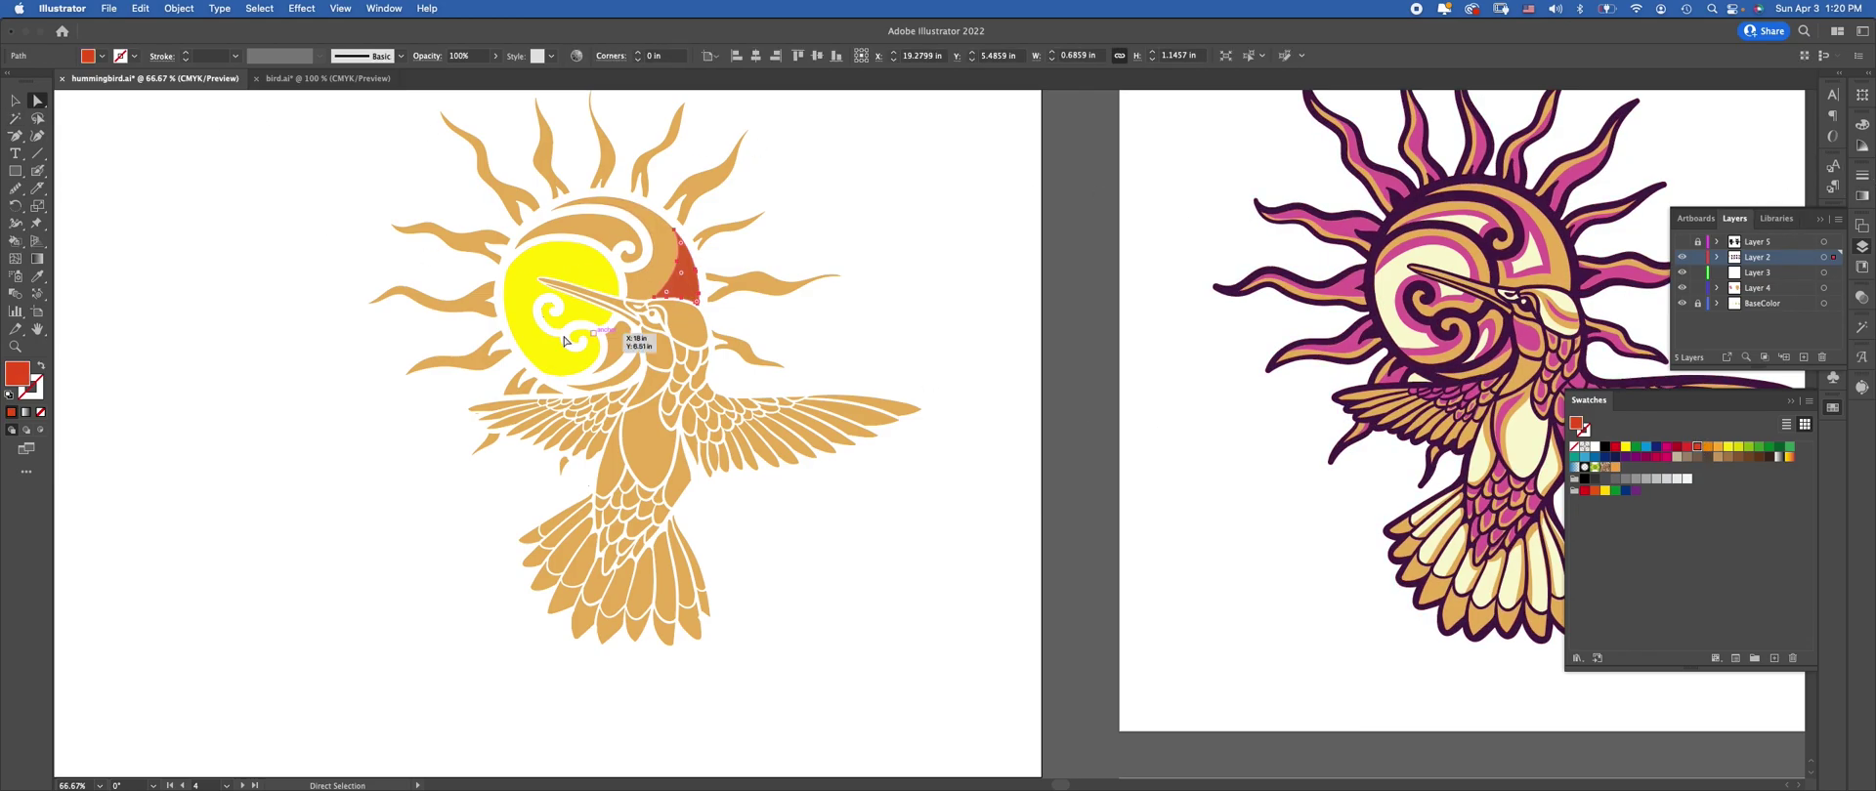
Fill the back slice of the tan bird's head with the red-orange swatch and show the Layer 5 line art again
{"action": "left_click", "coordinate": [700, 336]}
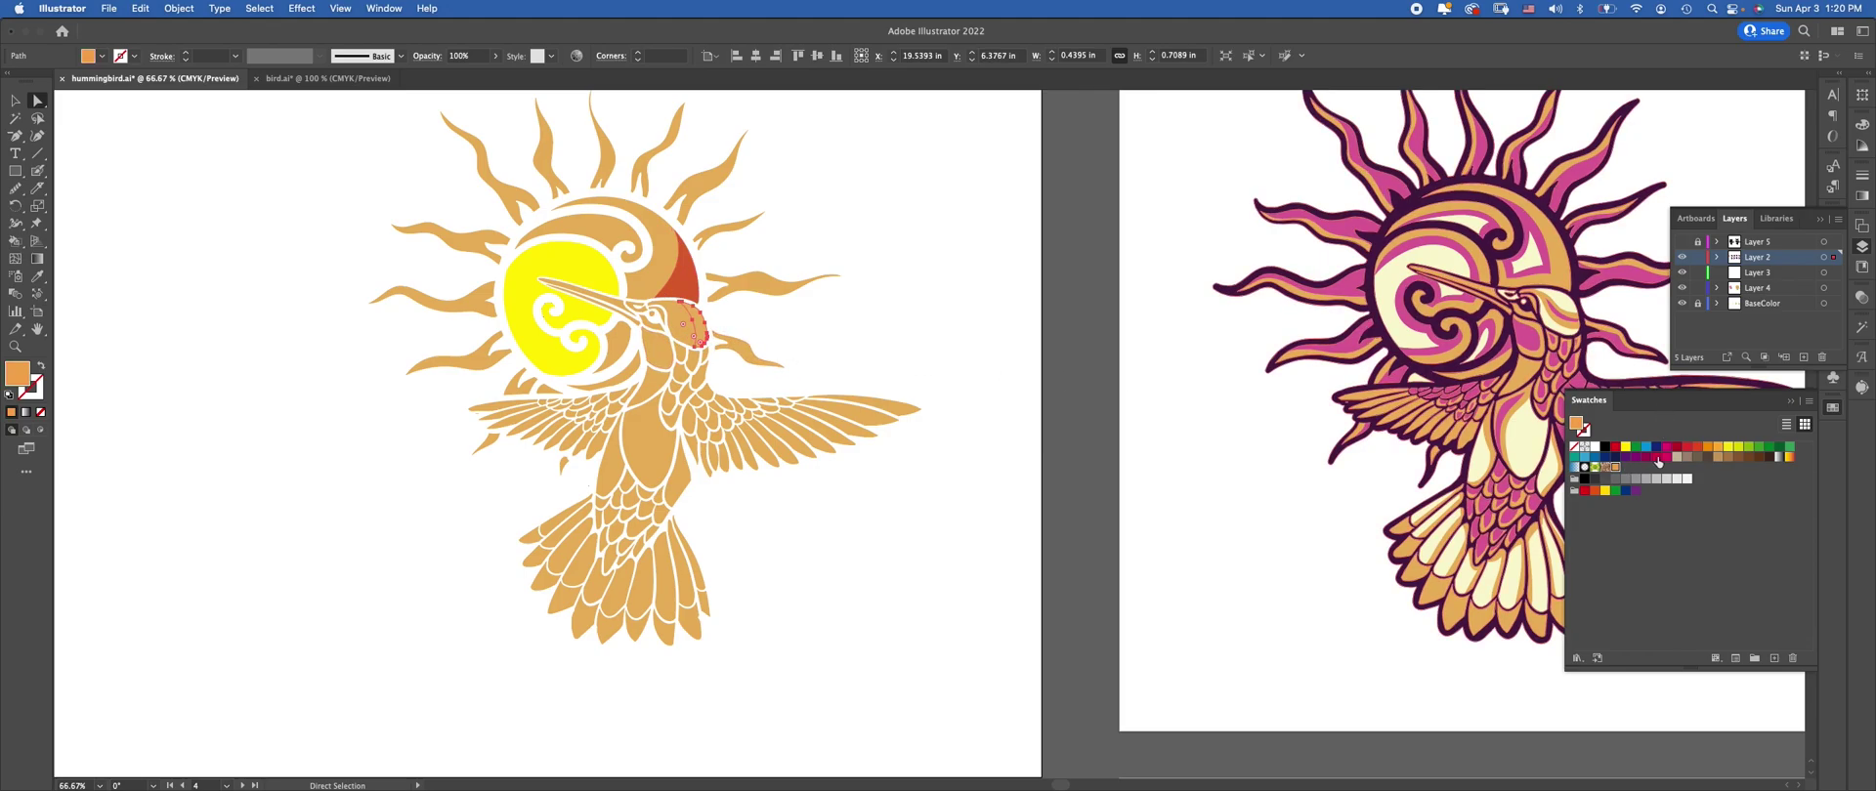
{"action": "left_click", "coordinate": [1697, 448]}
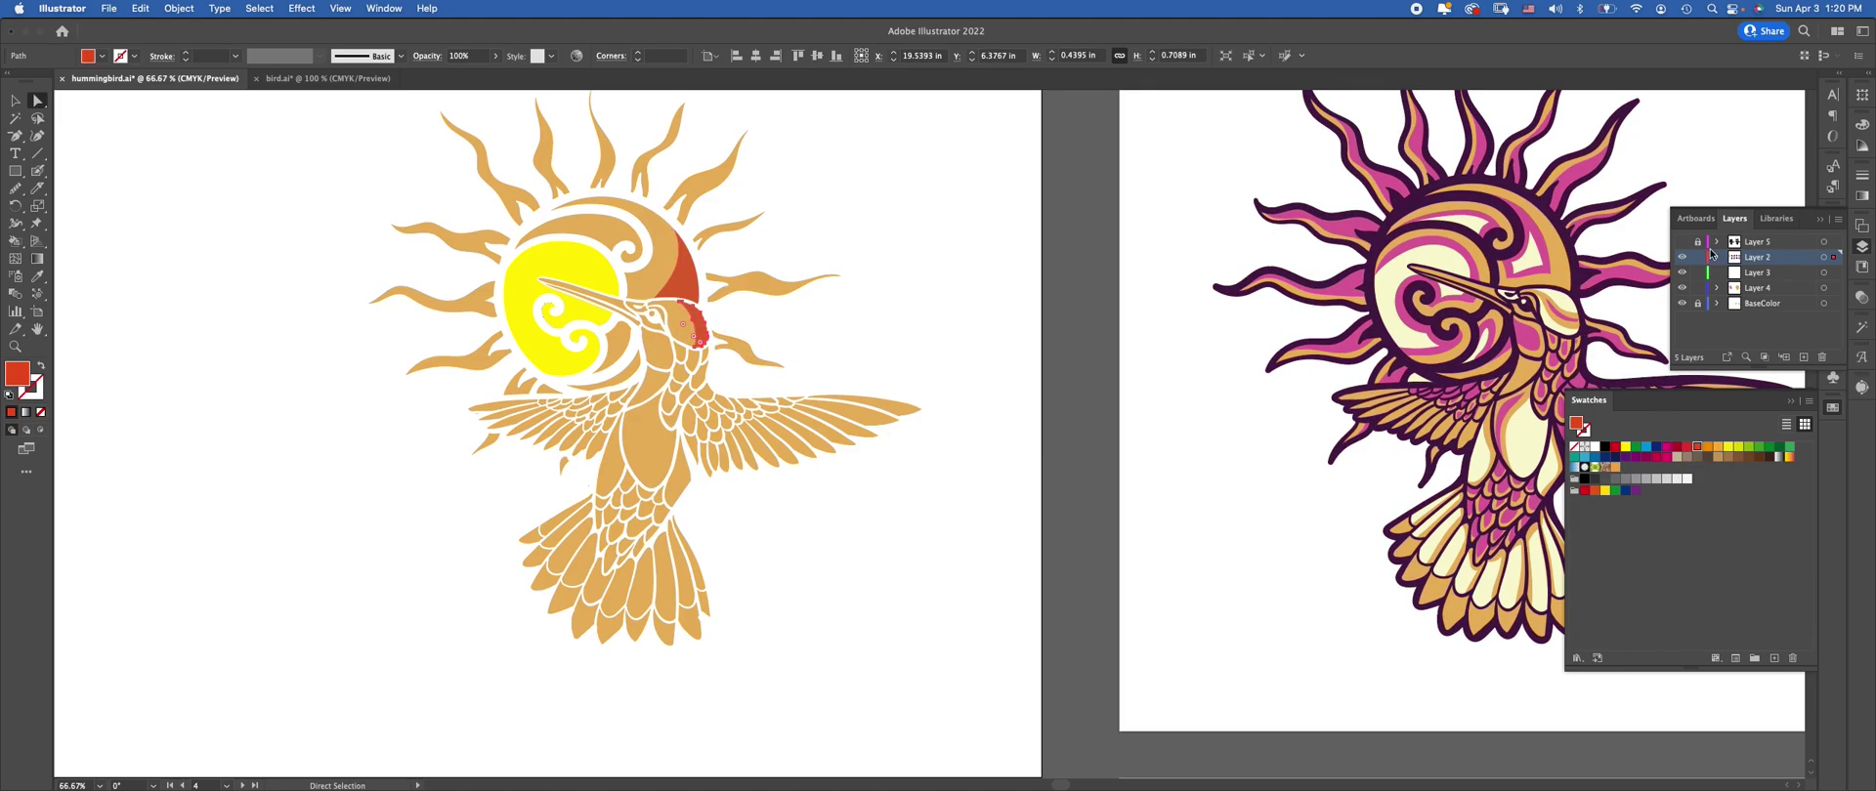
{"action": "left_click", "coordinate": [975, 292]}
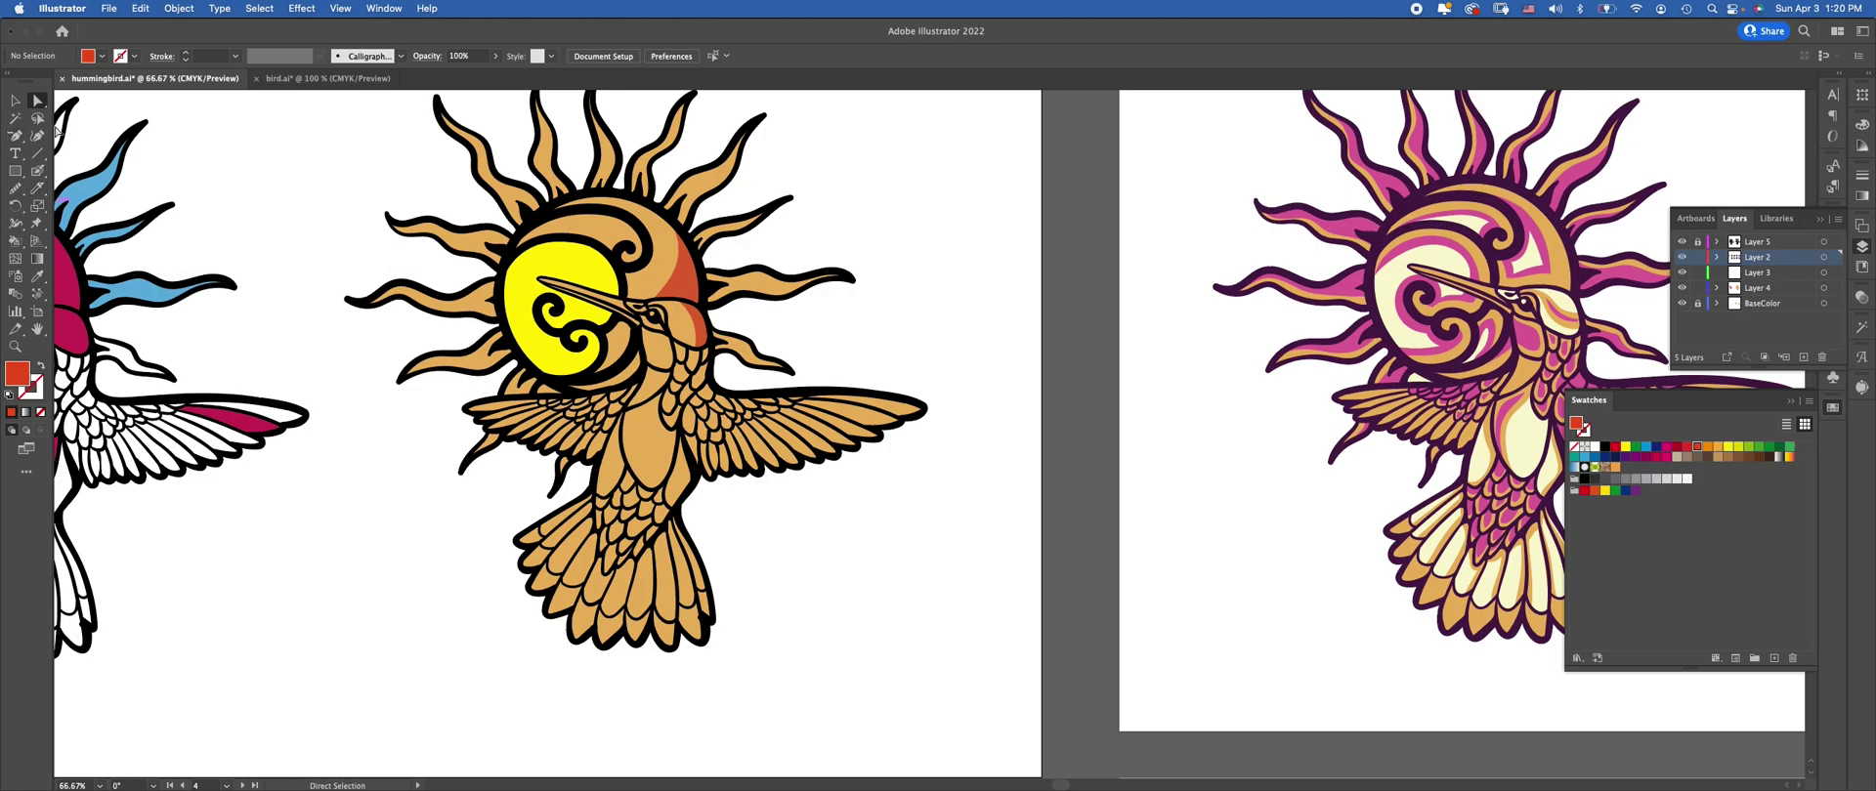
Select the tan swirl above the yellow sun disc and slice a curve along it with the Knife tool
{"action": "left_click", "coordinate": [606, 229]}
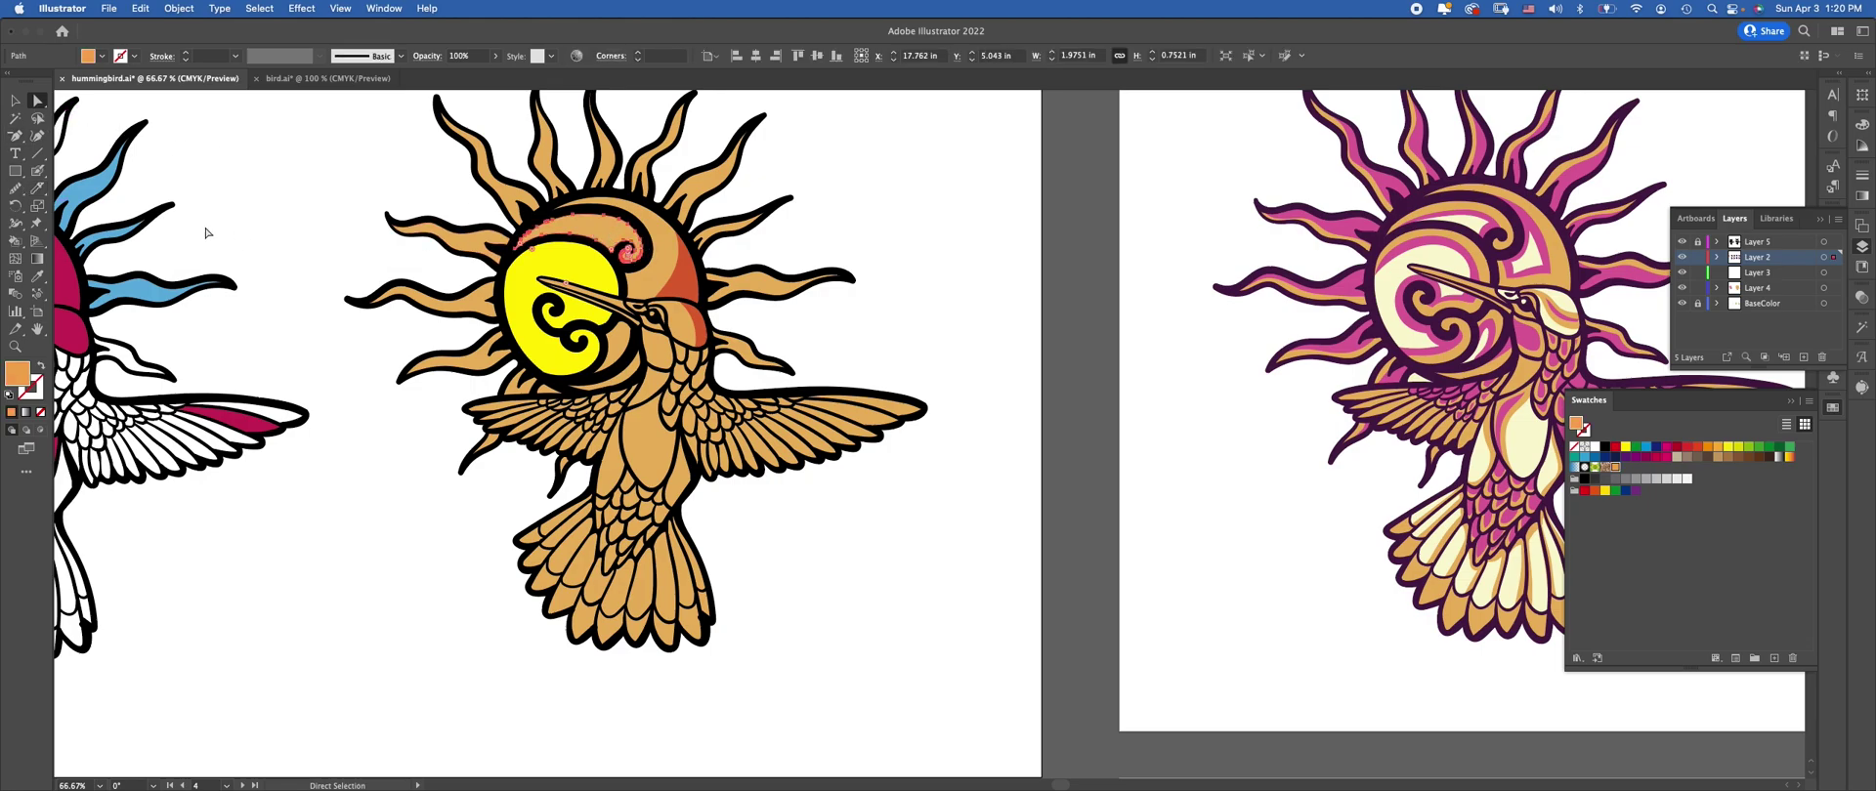
{"action": "left_click", "coordinate": [37, 187]}
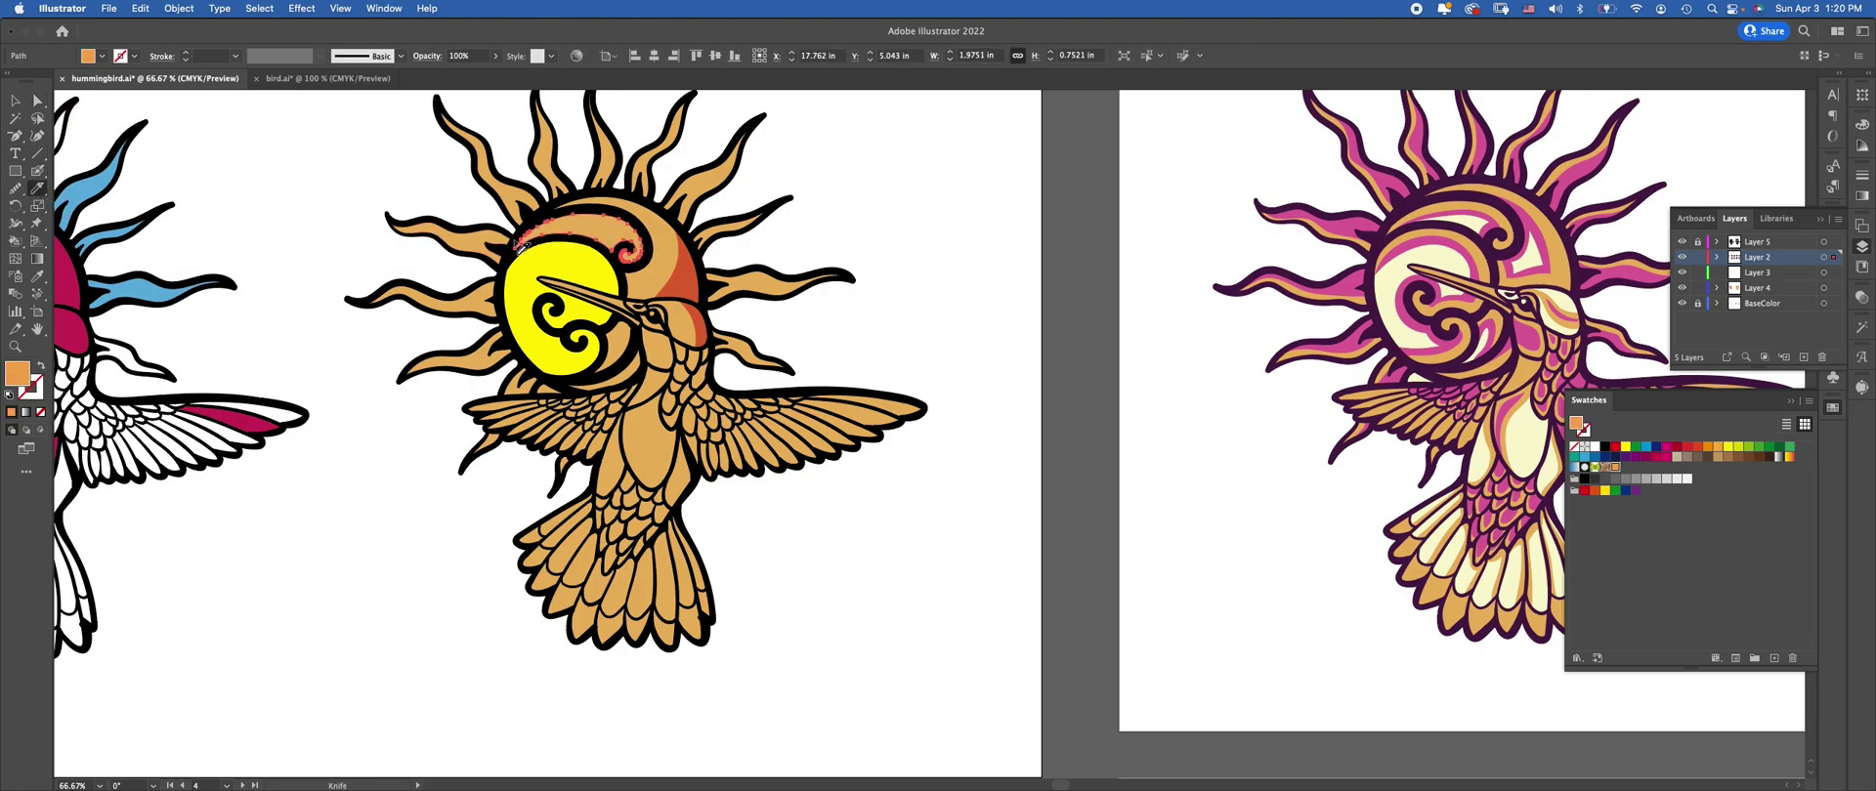
{"action": "mouse_move", "coordinate": [493, 270]}
{"action": "left_mouse_down"}
{"action": "mouse_move", "coordinate": [597, 233]}
{"action": "mouse_move", "coordinate": [674, 239]}
{"action": "left_mouse_up"}
{"action": "key", "text": "super+shift+a"}
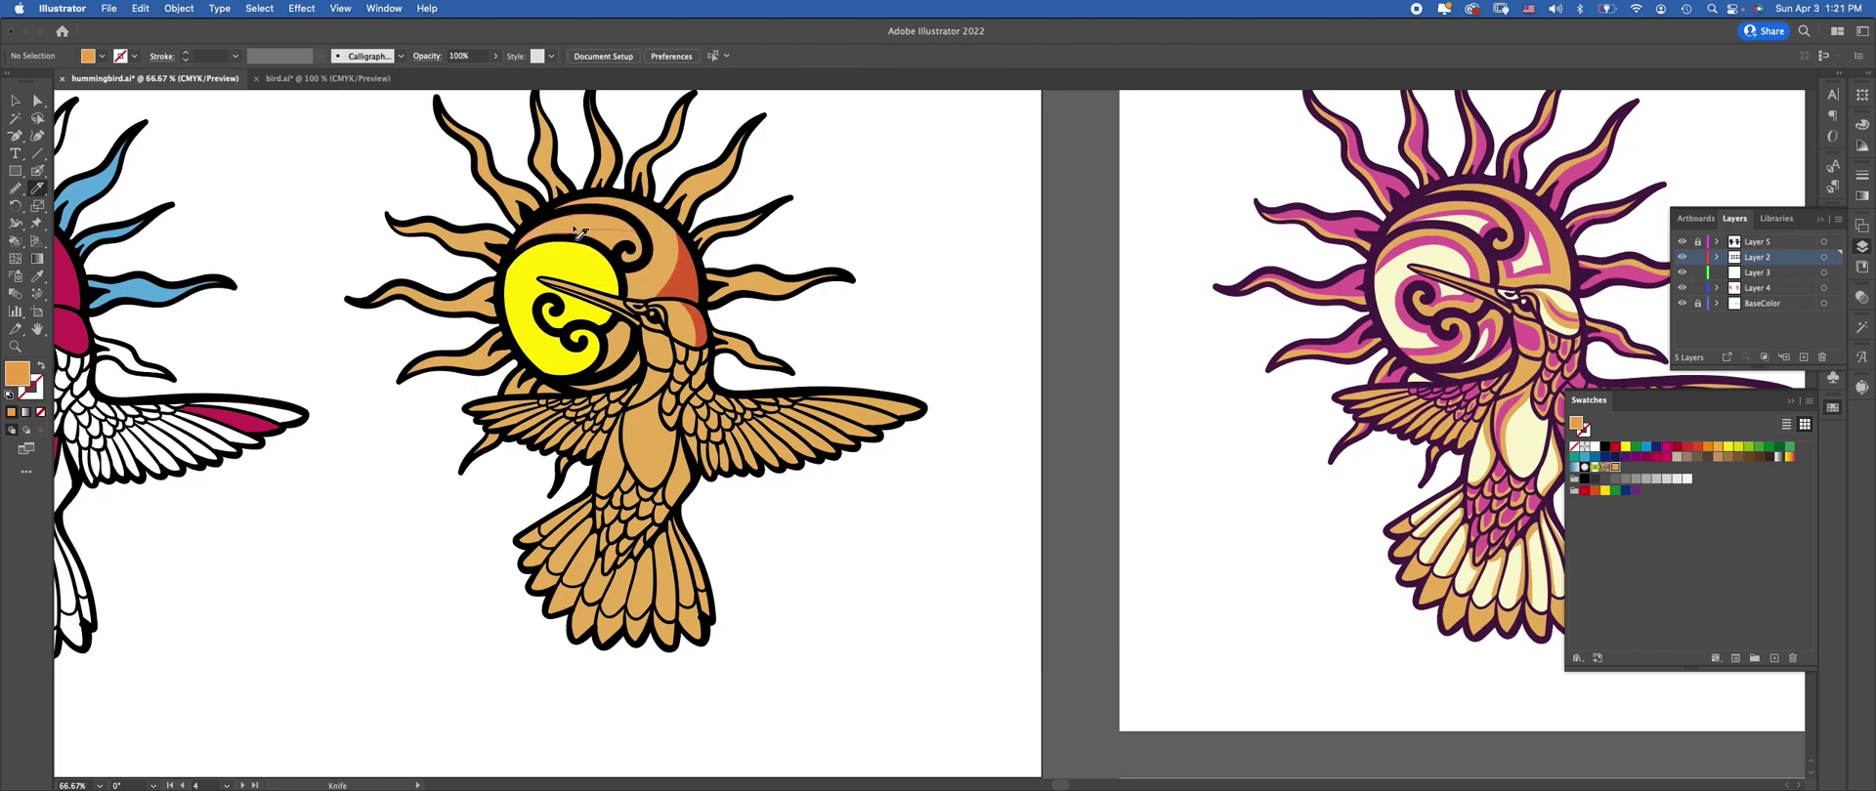
Select only the upper slice of the sun swirl and fill it with the red-orange swatch
{"action": "key", "text": "super"}
{"action": "left_click", "coordinate": [575, 230]}
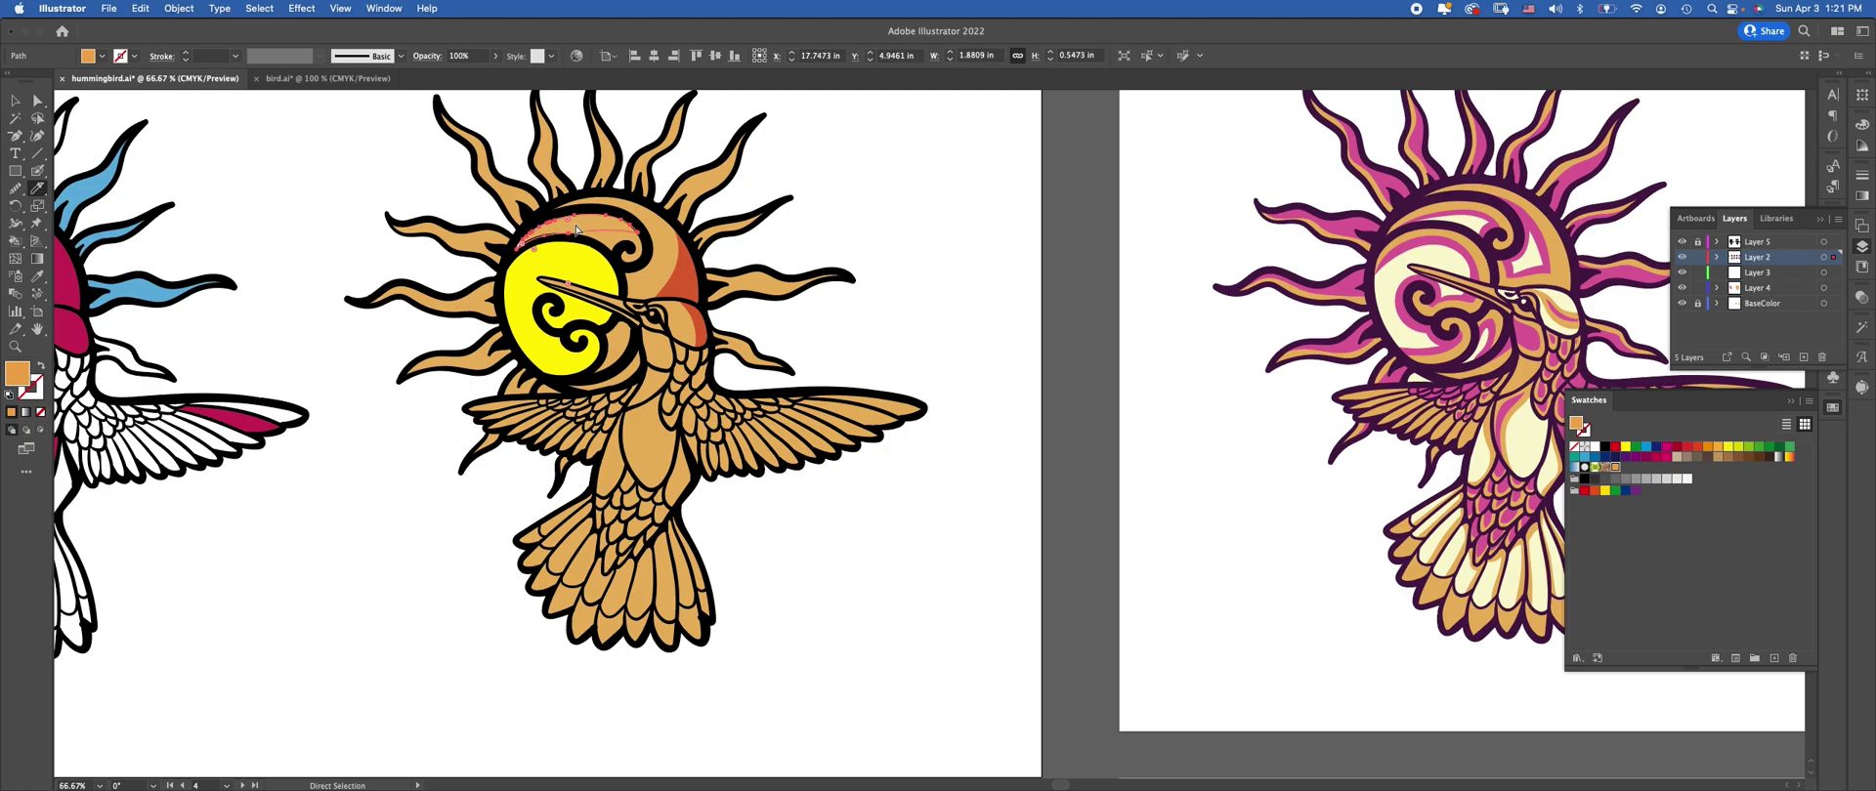
{"action": "left_click_drag", "start_coordinate": [598, 228], "coordinate": [596, 228]}
{"action": "left_click", "coordinate": [1700, 449]}
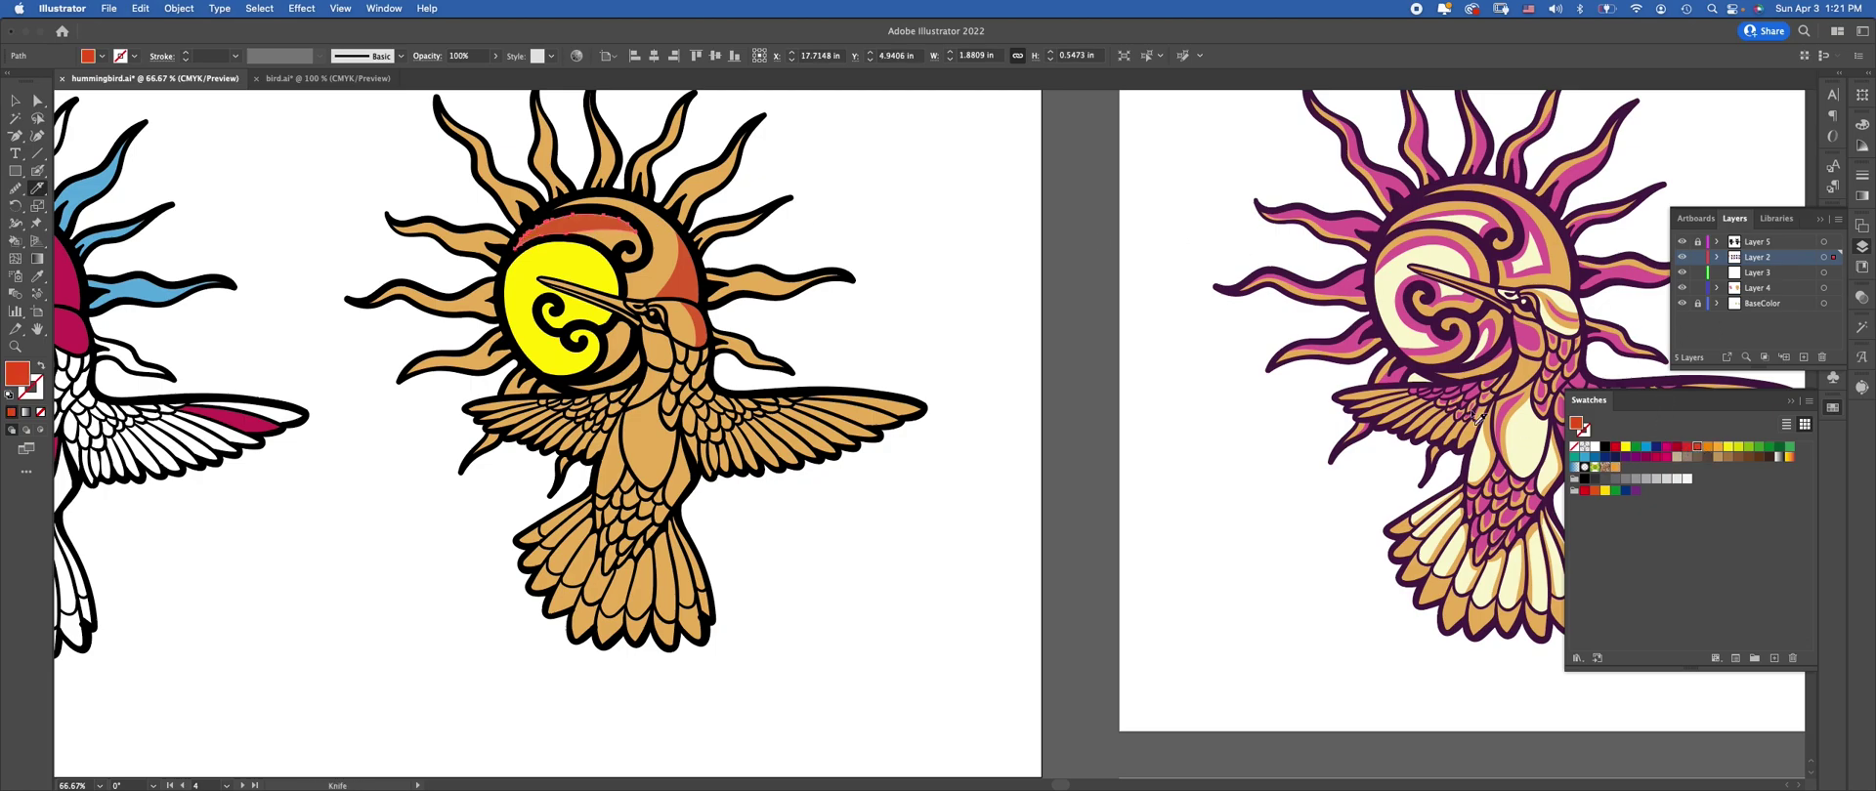
{"action": "left_click", "coordinate": [1077, 293], "text": "super"}
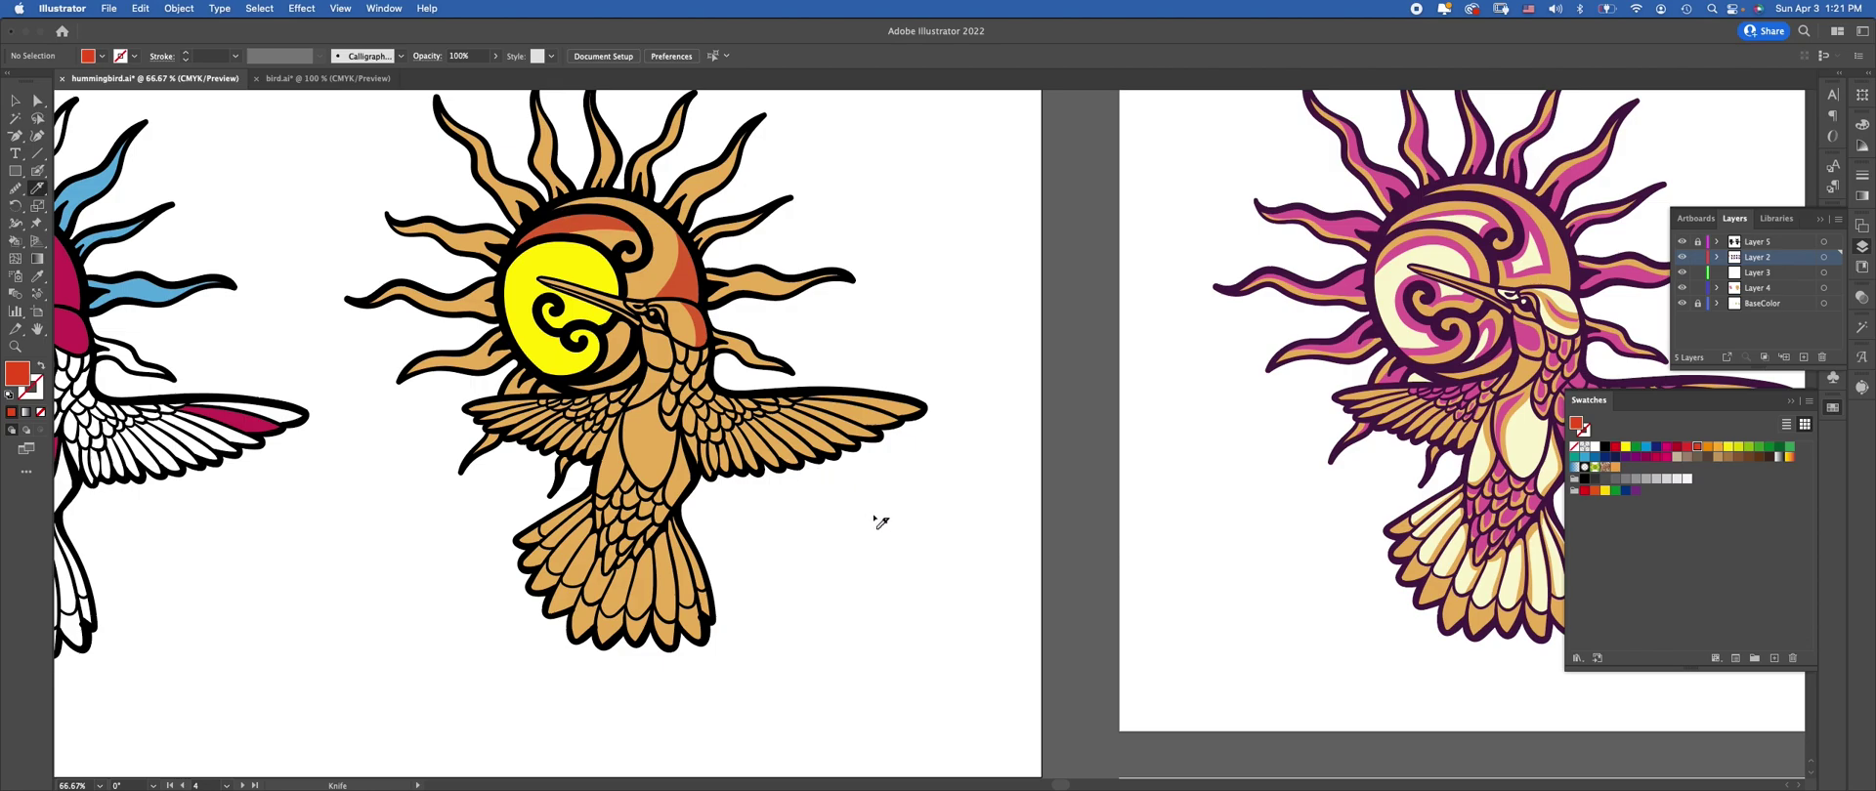
Try to pick out a single long feather near the top of the tan bird's right wing
{"action": "left_click_drag", "start_coordinate": [844, 525], "coordinate": [742, 472]}
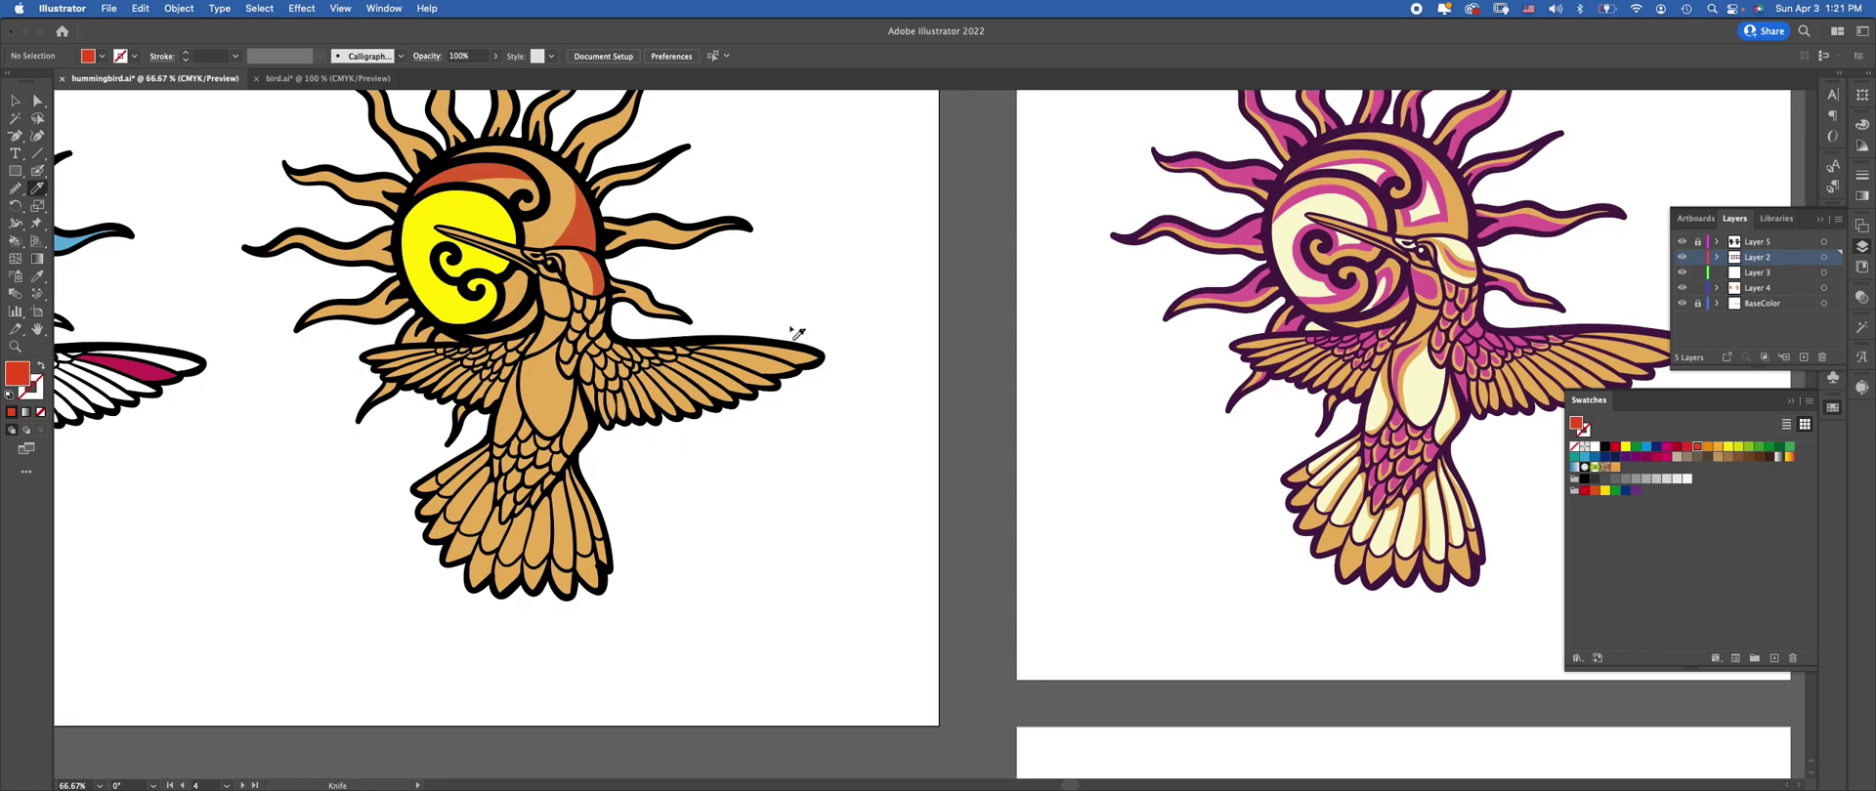
{"action": "left_click_drag", "start_coordinate": [794, 332], "coordinate": [759, 365]}
{"action": "left_click_drag", "start_coordinate": [660, 399], "coordinate": [586, 439]}
{"action": "key", "text": "a"}
{"action": "left_click", "coordinate": [835, 298]}
{"action": "left_click", "coordinate": [745, 351]}
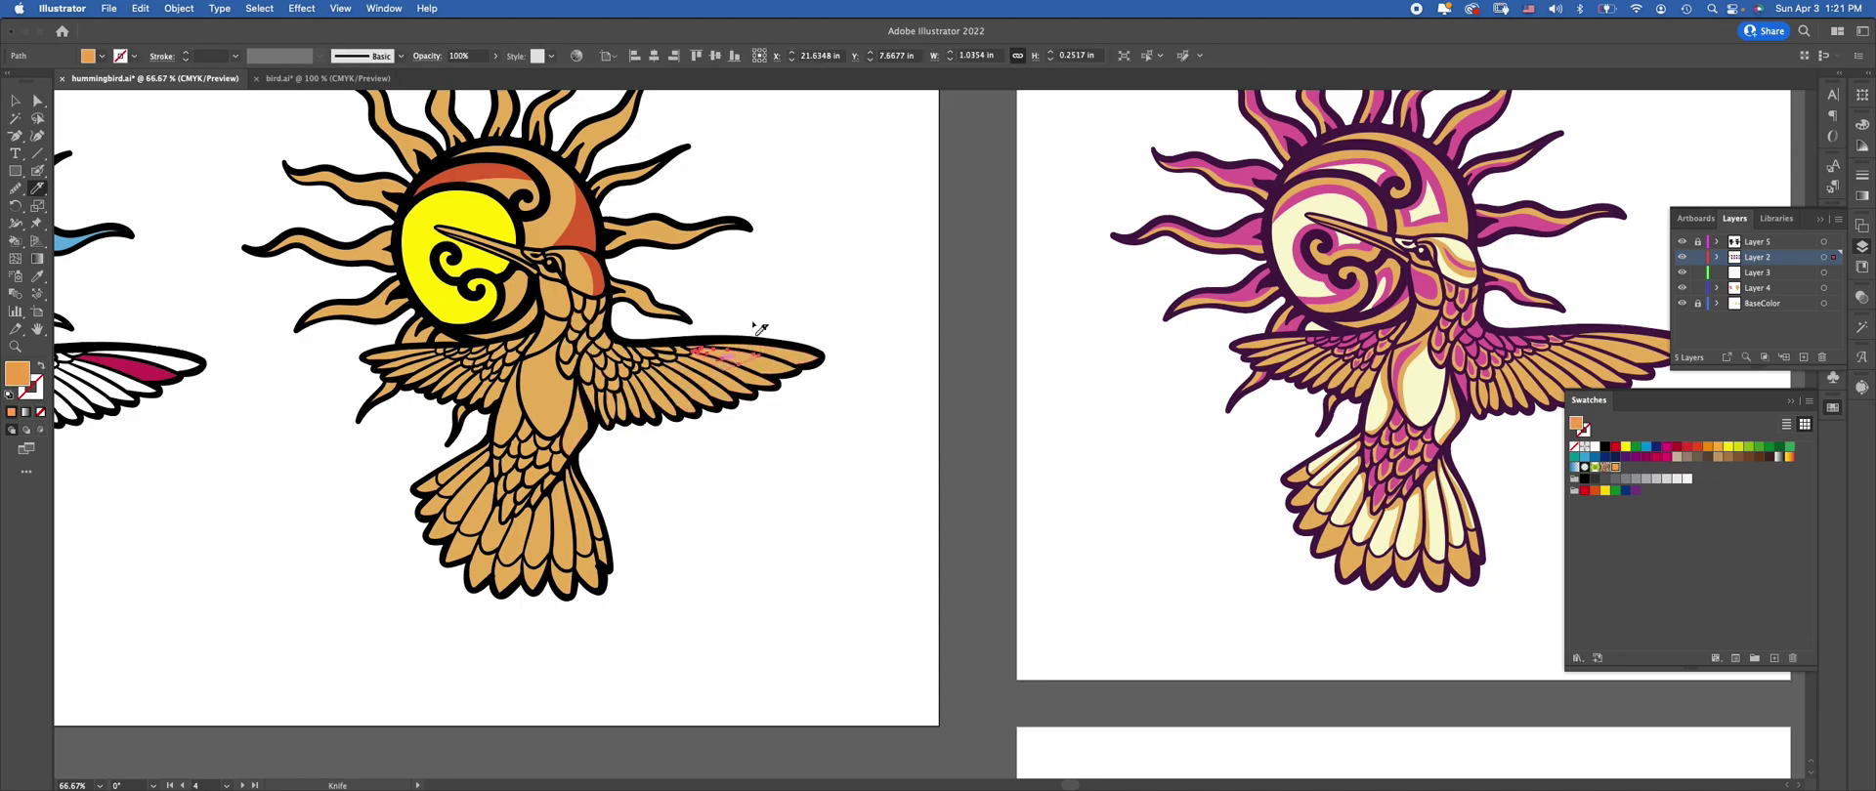
{"action": "left_click", "coordinate": [38, 101]}
{"action": "left_click", "coordinate": [795, 284]}
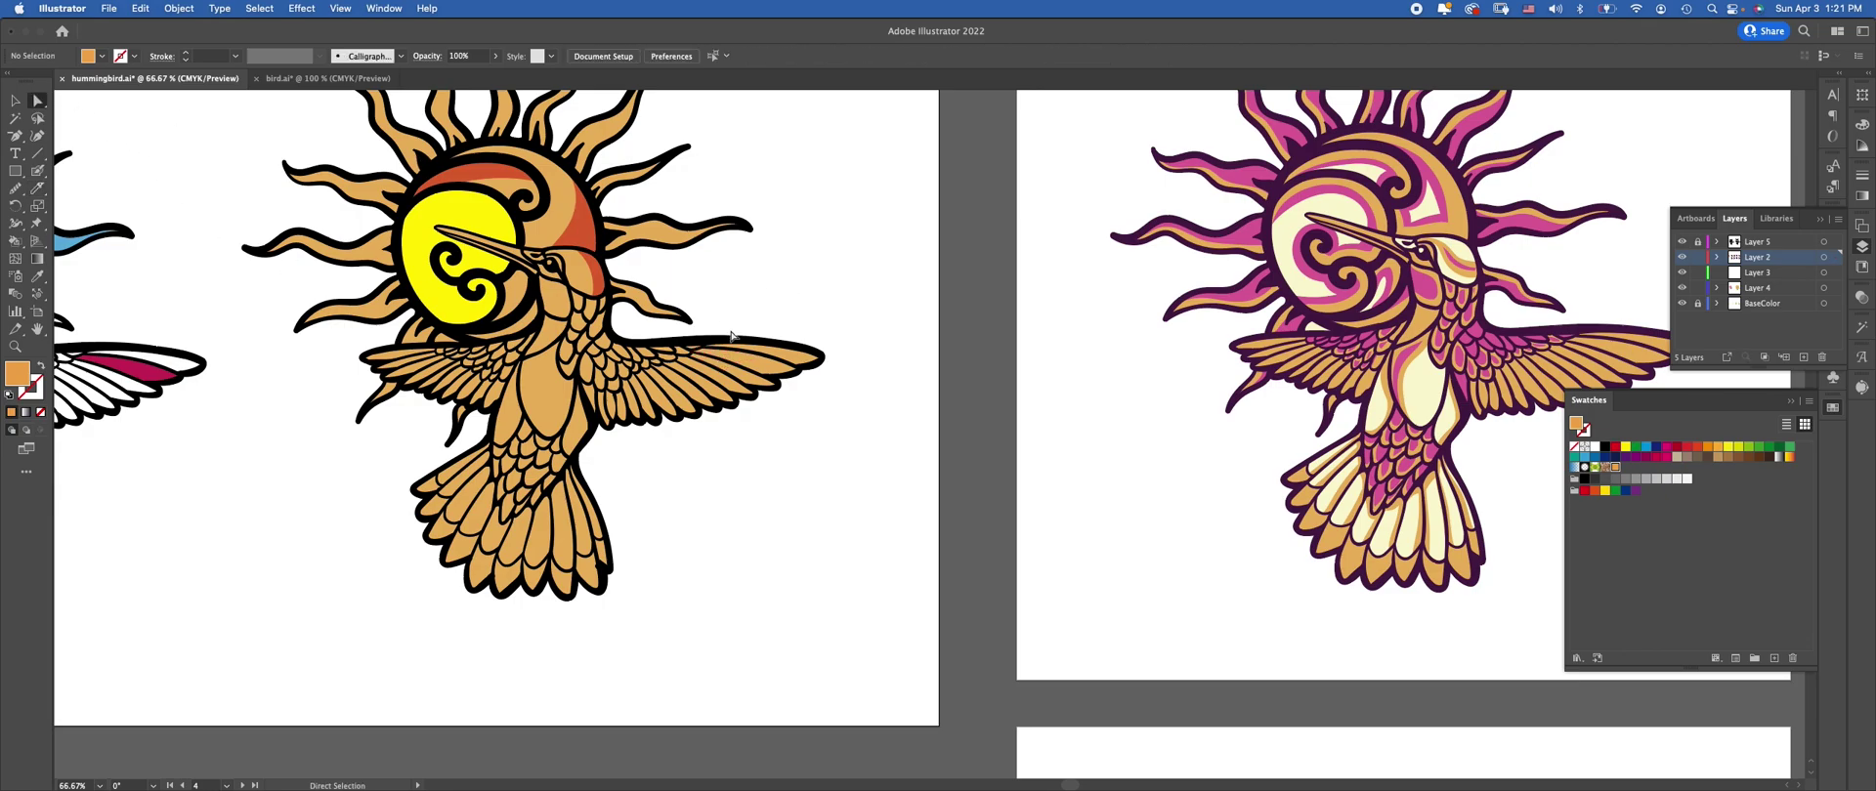
Try to select several feathers of the tan bird's right wing together with Direct Selection
{"action": "left_click", "coordinate": [745, 353]}
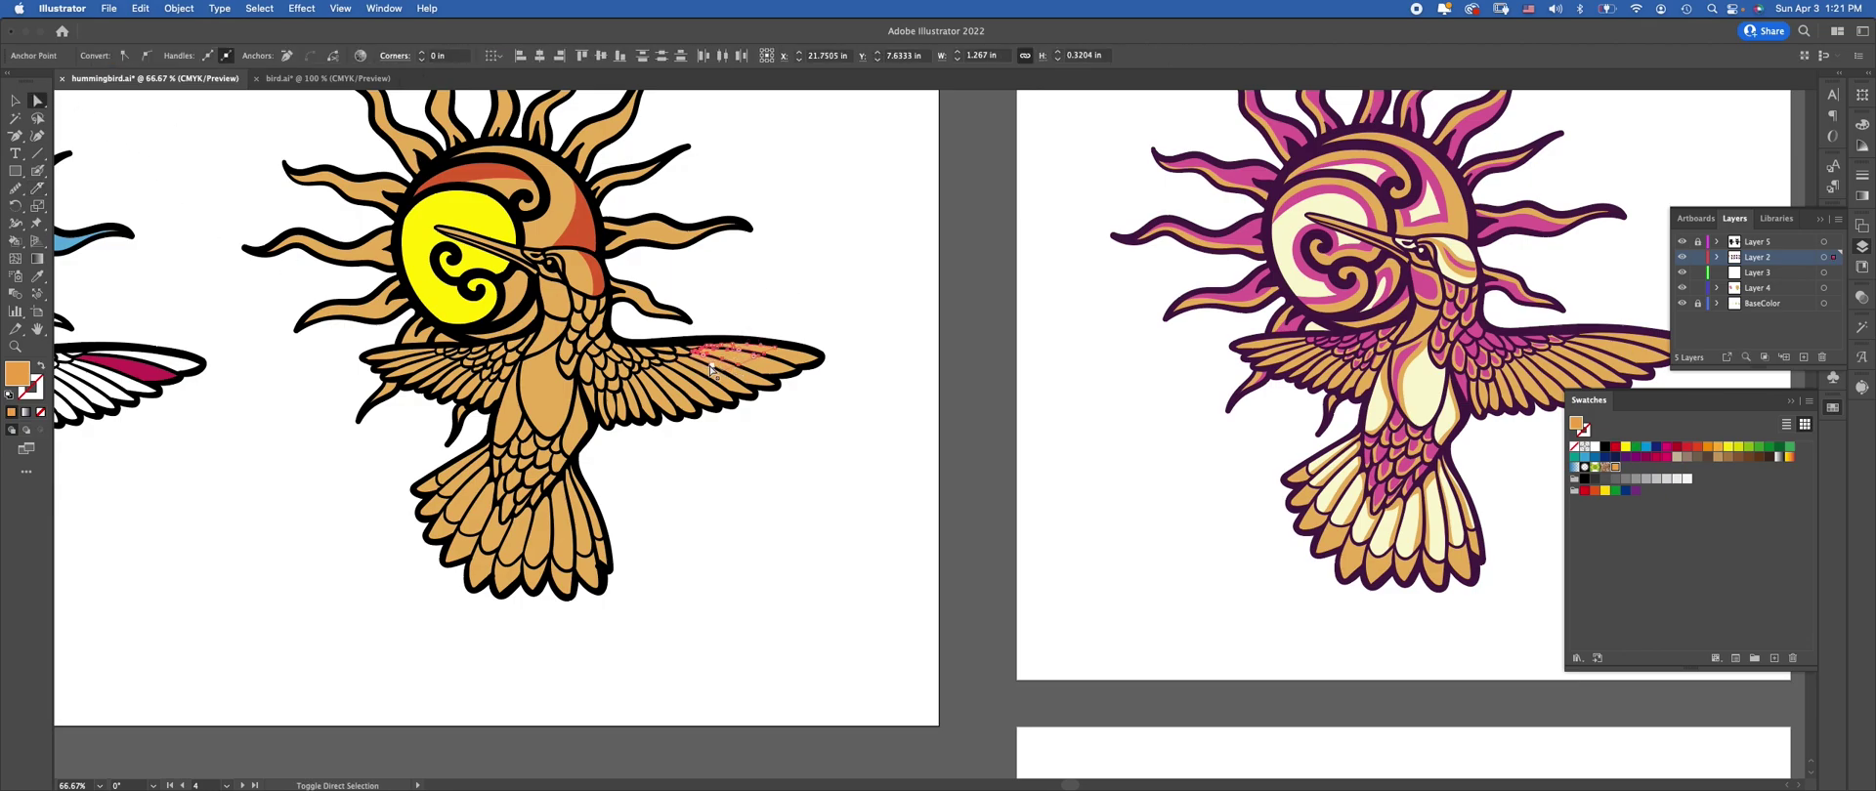
{"action": "left_click", "coordinate": [713, 367], "text": "shift"}
{"action": "left_click", "coordinate": [670, 384], "text": "shift"}
{"action": "left_click", "coordinate": [662, 379], "text": "shift"}
{"action": "left_click", "coordinate": [759, 306]}
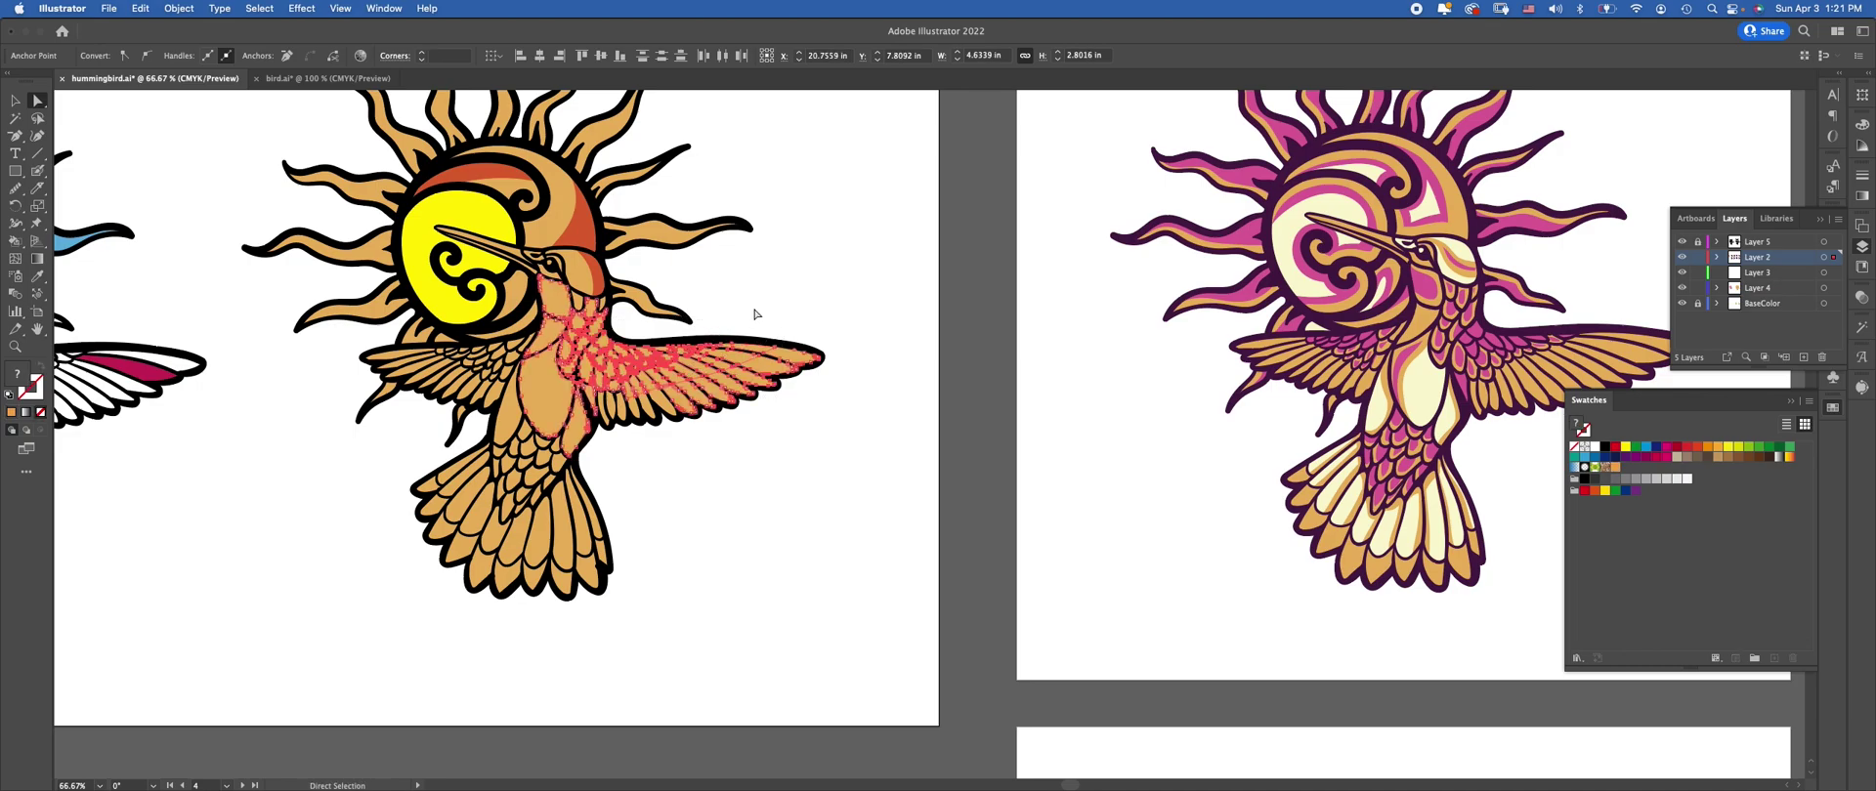
{"action": "left_click_drag", "start_coordinate": [718, 357], "coordinate": [681, 348]}
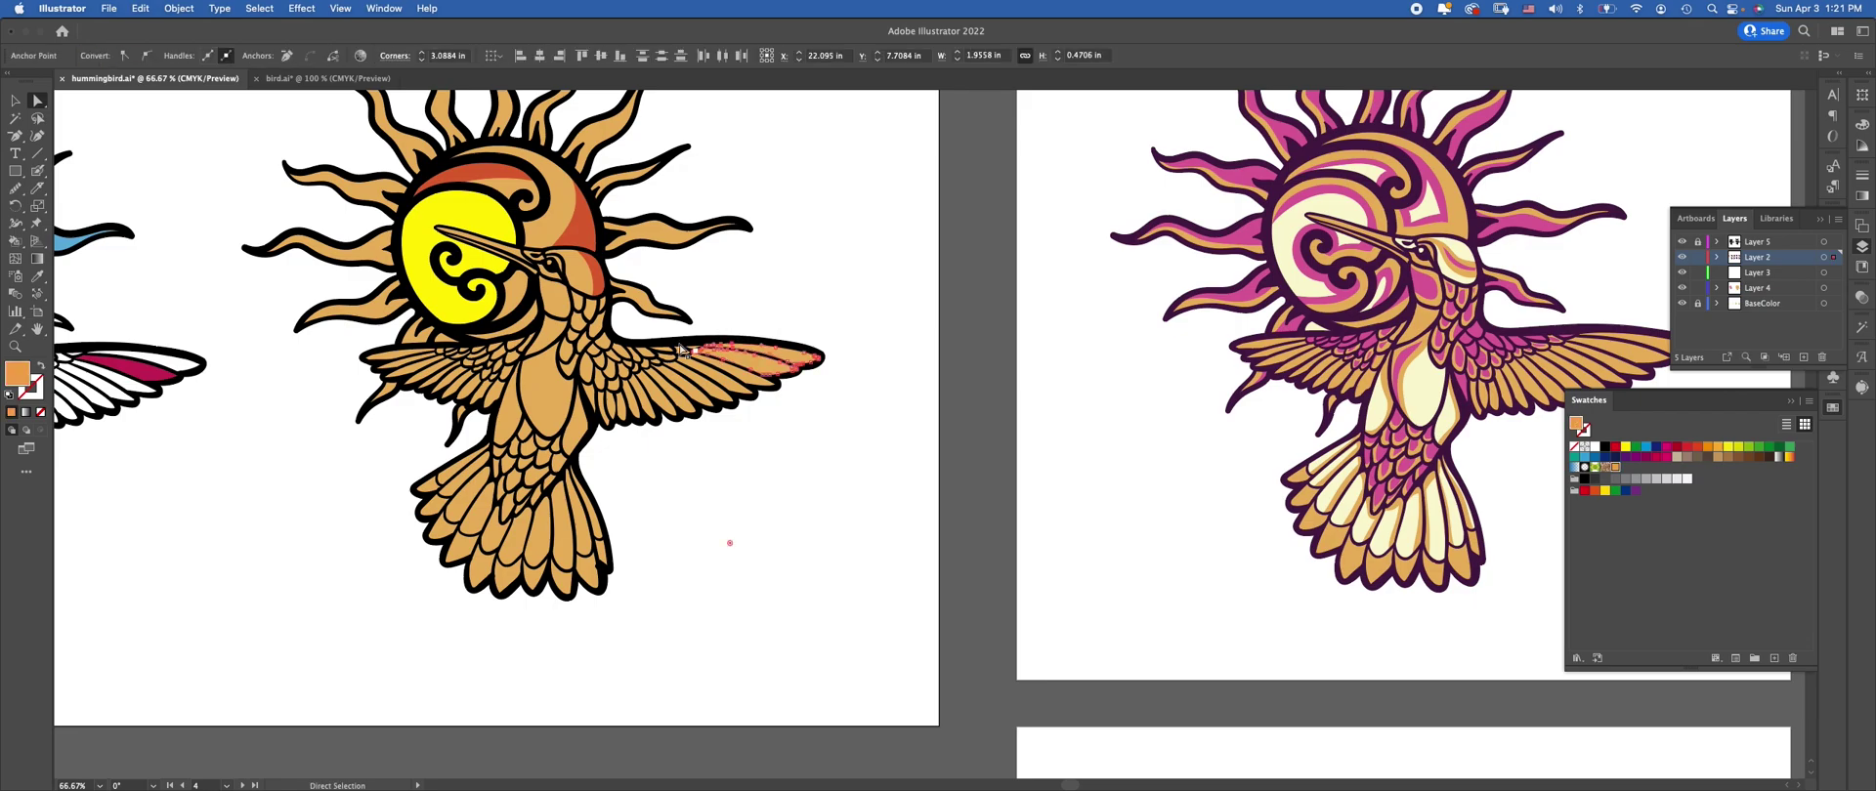
{"action": "left_click", "coordinate": [824, 293]}
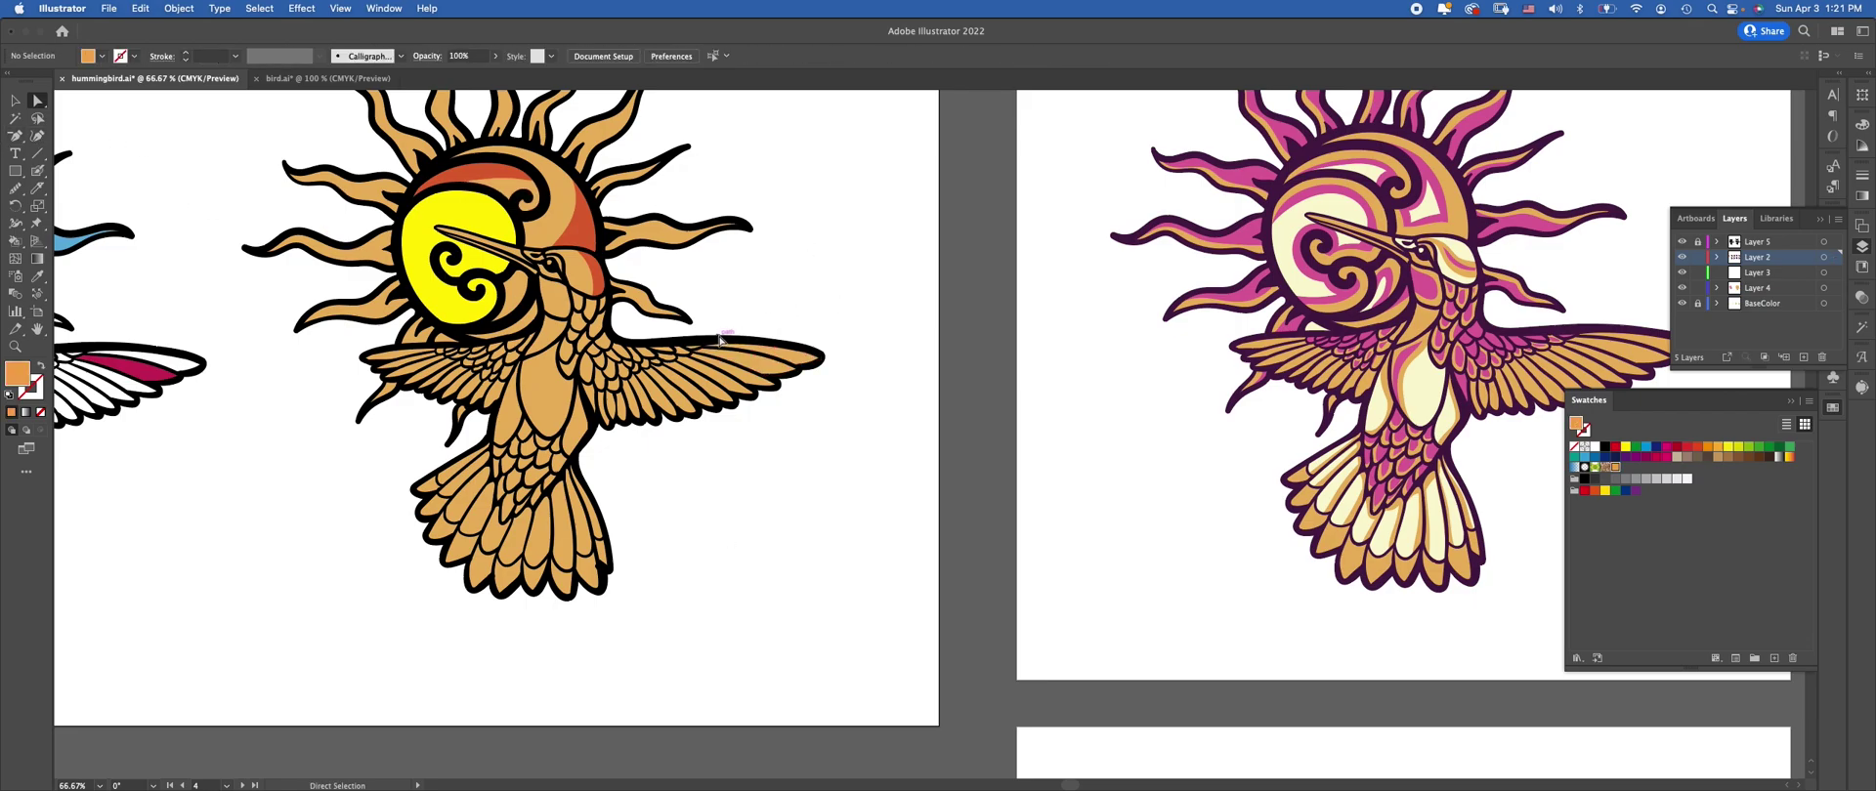
Lasso the long feathers of the tan bird's right wing and slice a diagonal curve across them with the Knife tool
{"action": "left_click", "coordinate": [37, 121]}
{"action": "mouse_move", "coordinate": [720, 325]}
{"action": "left_mouse_down"}
{"action": "mouse_move", "coordinate": [686, 355]}
{"action": "mouse_move", "coordinate": [726, 322]}
{"action": "mouse_move", "coordinate": [725, 342]}
{"action": "mouse_move", "coordinate": [617, 396]}
{"action": "mouse_move", "coordinate": [750, 342]}
{"action": "left_mouse_up"}
{"action": "key", "text": "super+equal"}
{"action": "key", "text": "super+equal"}
{"action": "key", "text": "super+equal"}
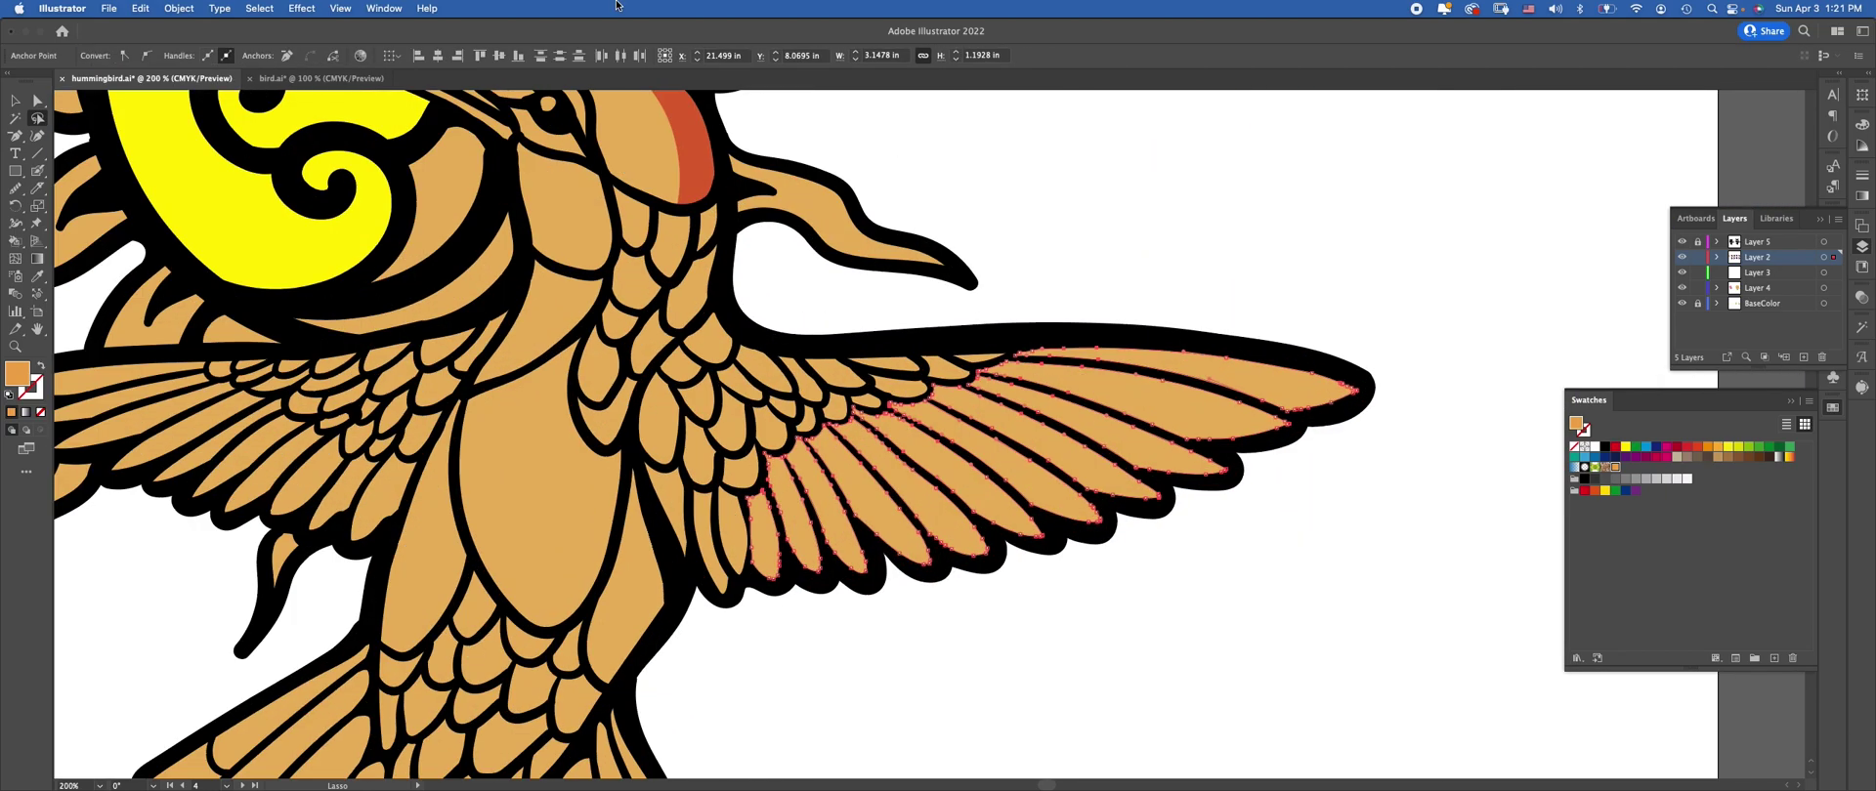
{"action": "left_click", "coordinate": [1198, 314]}
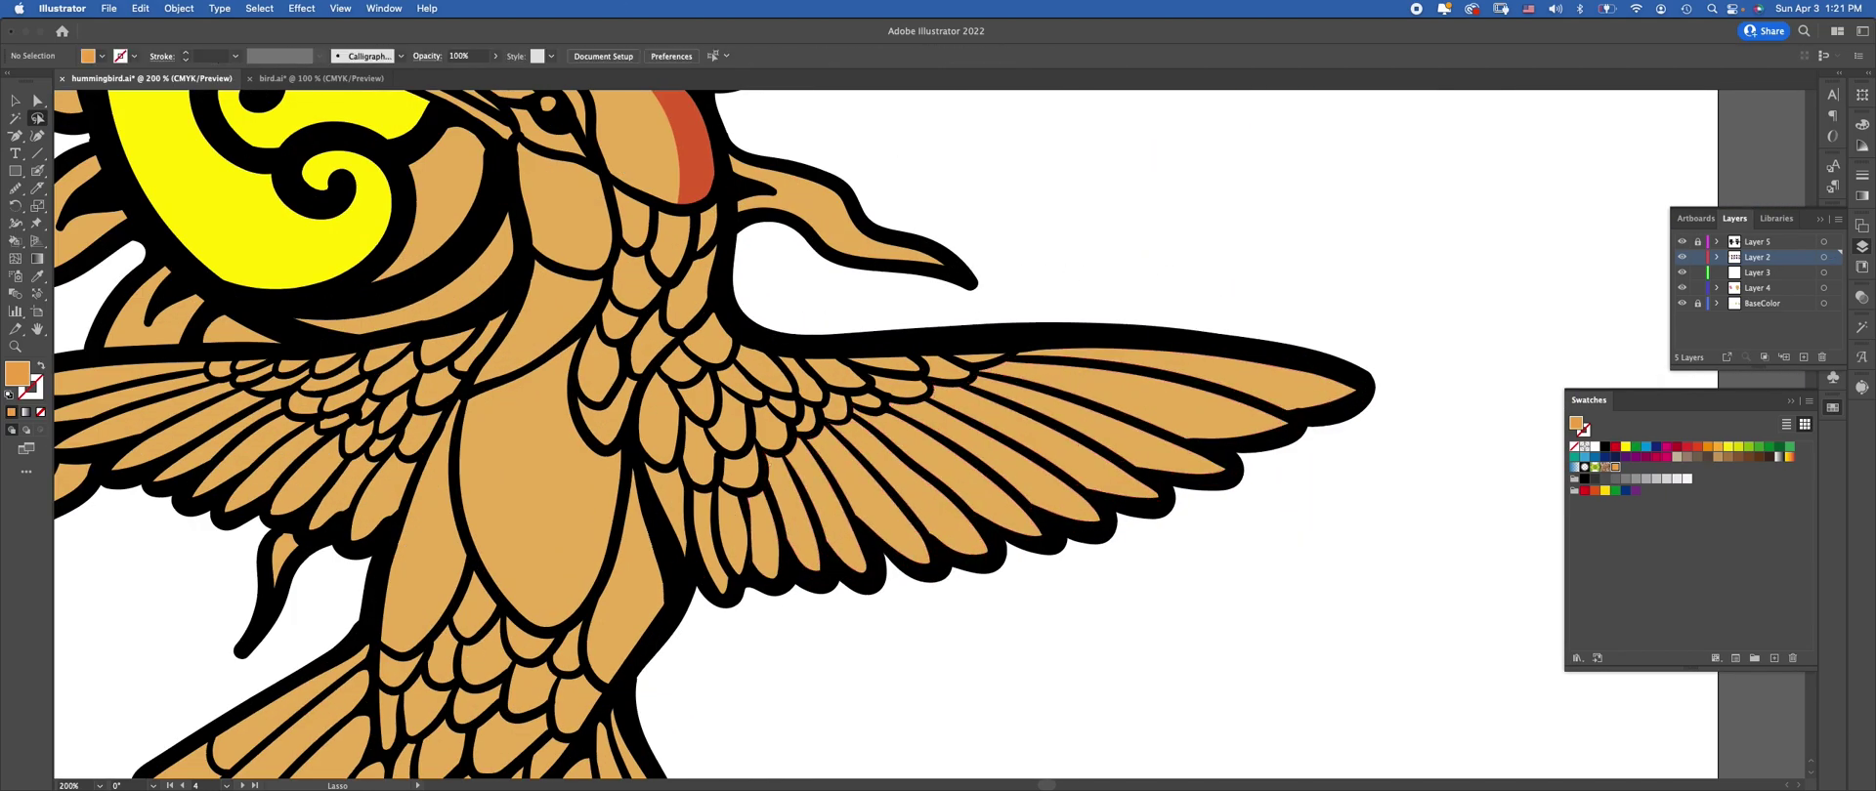
{"action": "left_click_drag", "start_coordinate": [37, 188], "coordinate": [88, 181]}
{"action": "mouse_move", "coordinate": [1210, 303]}
{"action": "left_mouse_down"}
{"action": "mouse_move", "coordinate": [1006, 426]}
{"action": "mouse_move", "coordinate": [880, 461]}
{"action": "mouse_move", "coordinate": [802, 513]}
{"action": "mouse_move", "coordinate": [772, 622]}
{"action": "left_mouse_up"}
Lasso the inner pieces of the sliced wing feathers and fill them and the uncut feather beside them with red-orange
{"action": "left_click", "coordinate": [37, 117]}
{"action": "mouse_move", "coordinate": [1099, 295]}
{"action": "left_mouse_down"}
{"action": "mouse_move", "coordinate": [1012, 376]}
{"action": "mouse_move", "coordinate": [782, 469]}
{"action": "mouse_move", "coordinate": [1011, 416]}
{"action": "mouse_move", "coordinate": [1127, 340]}
{"action": "mouse_move", "coordinate": [1038, 350]}
{"action": "left_mouse_up"}
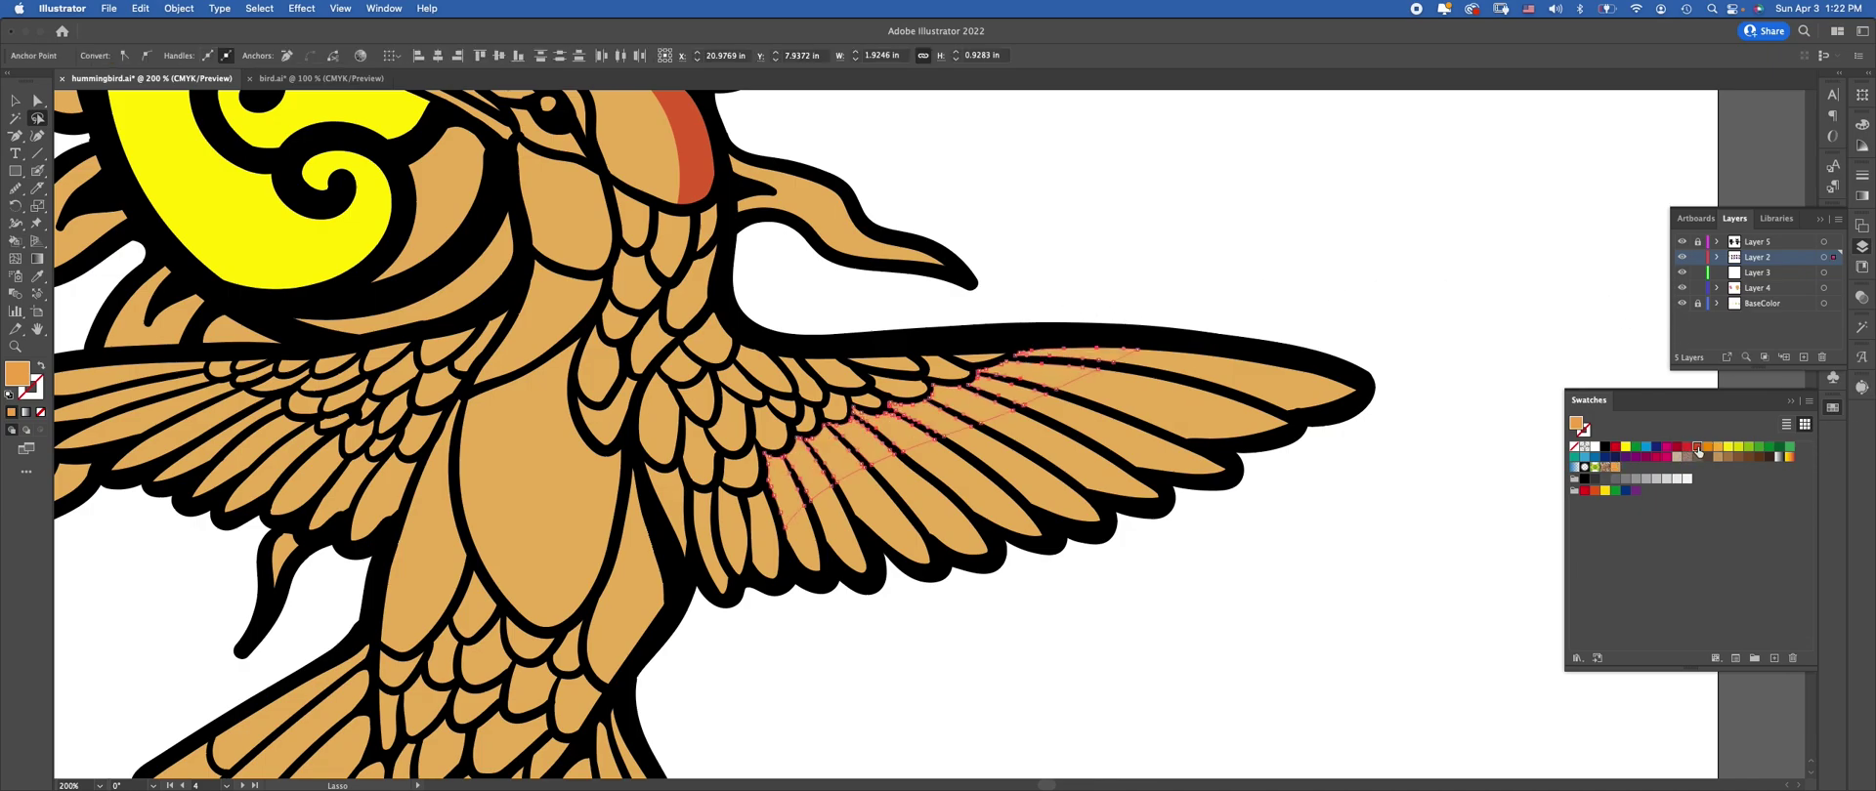
{"action": "left_click", "coordinate": [1697, 448]}
{"action": "left_click", "coordinate": [737, 523], "text": "super"}
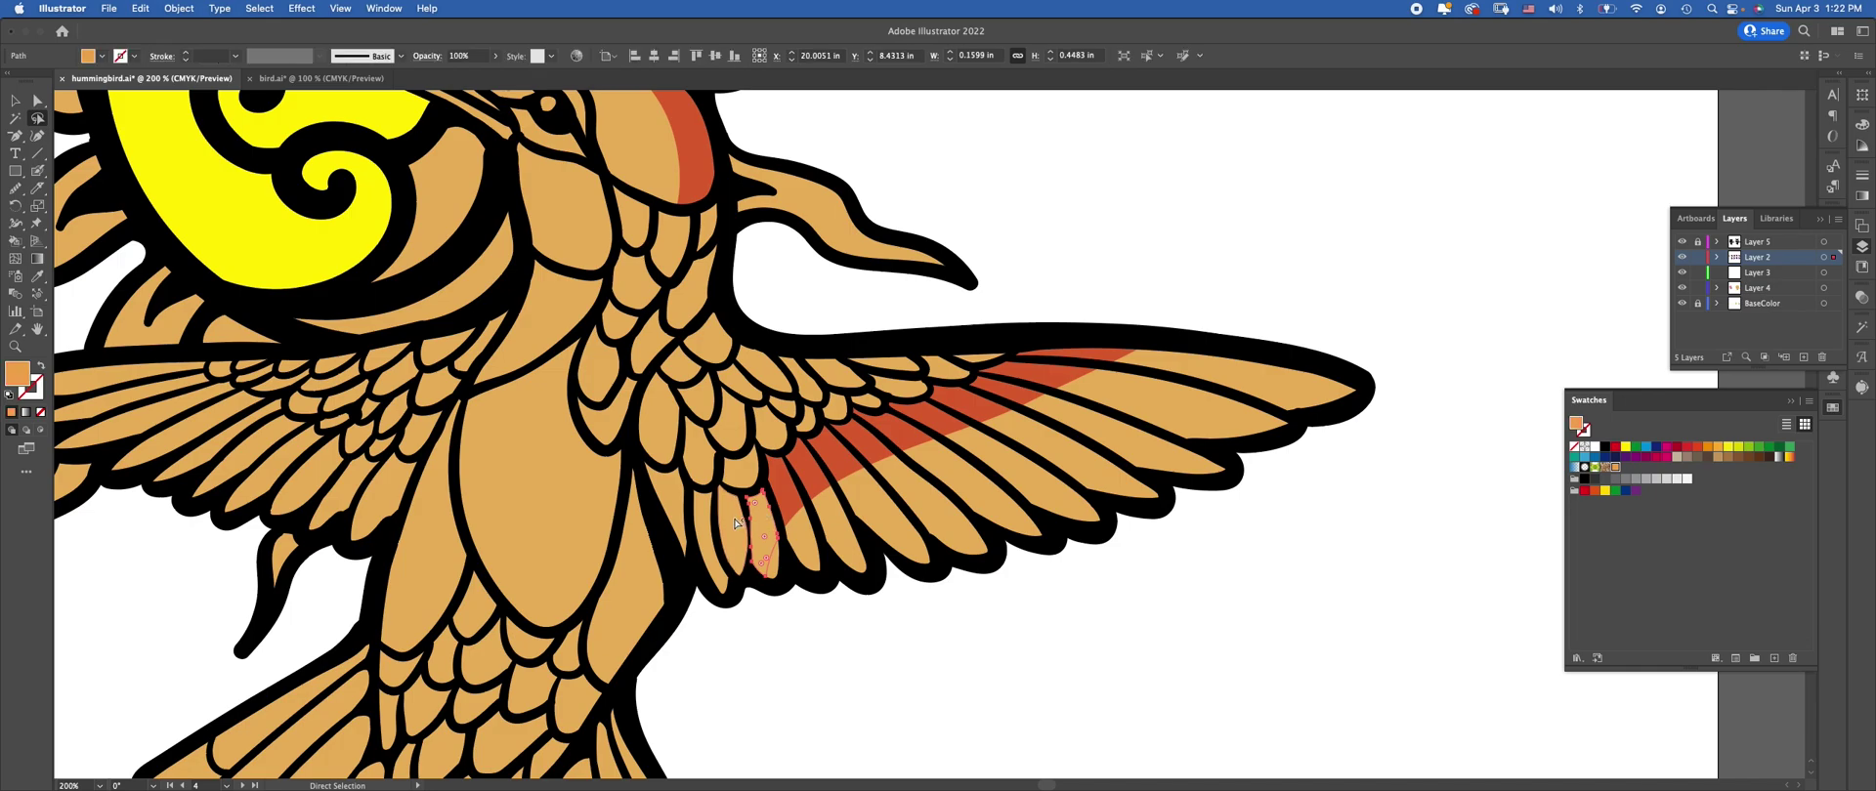
{"action": "left_click", "coordinate": [1700, 452]}
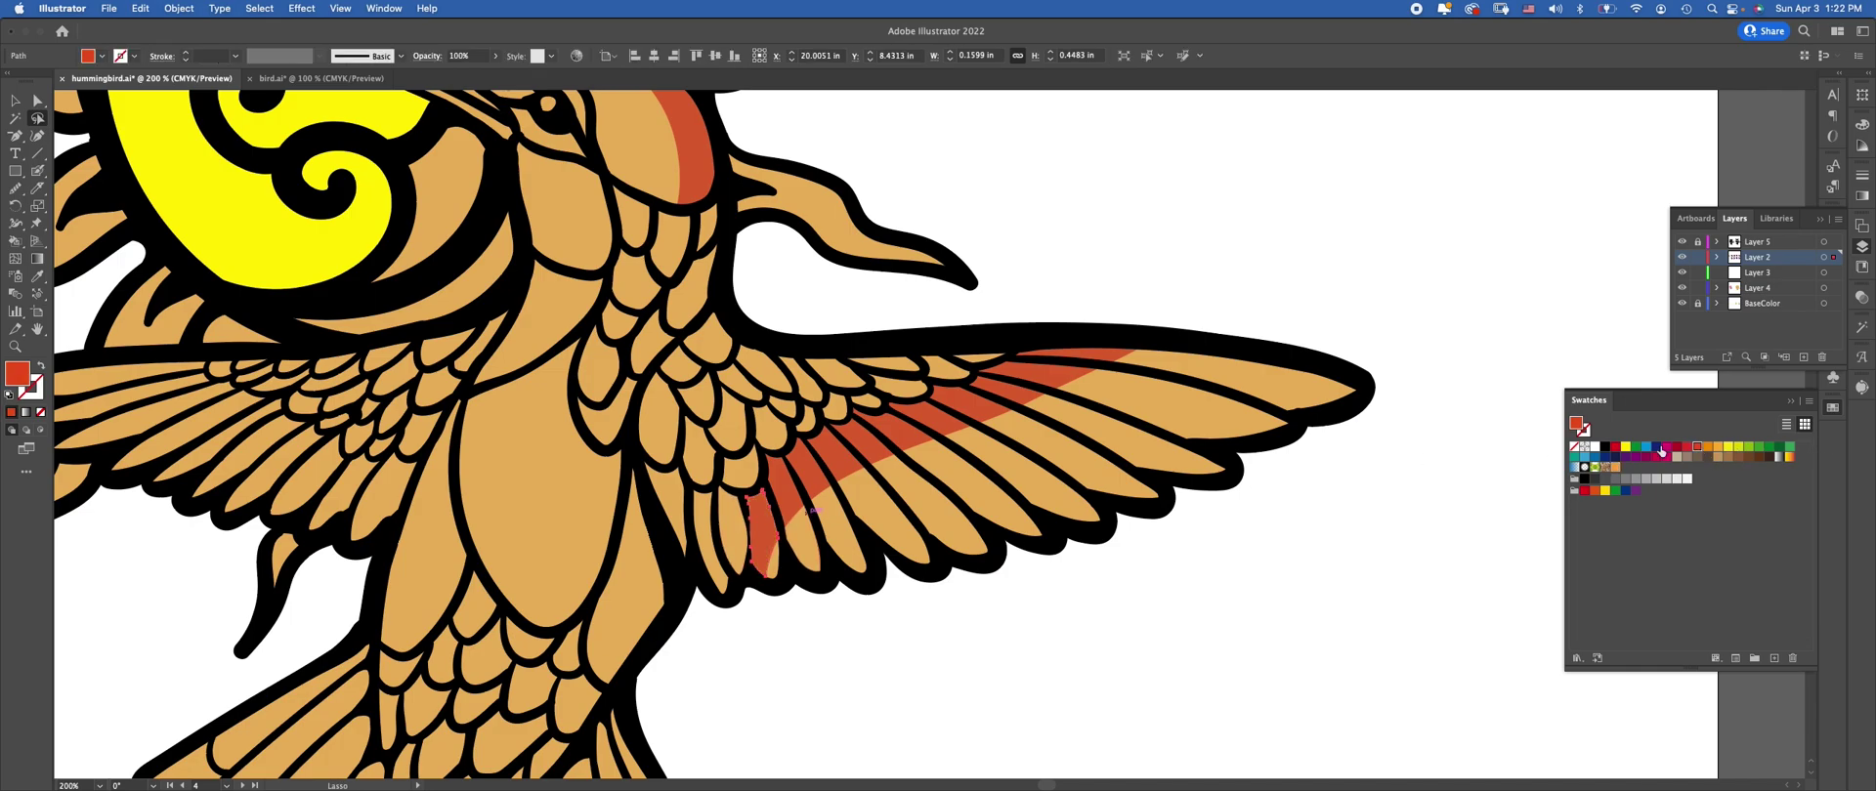
{"action": "left_click", "coordinate": [1270, 195]}
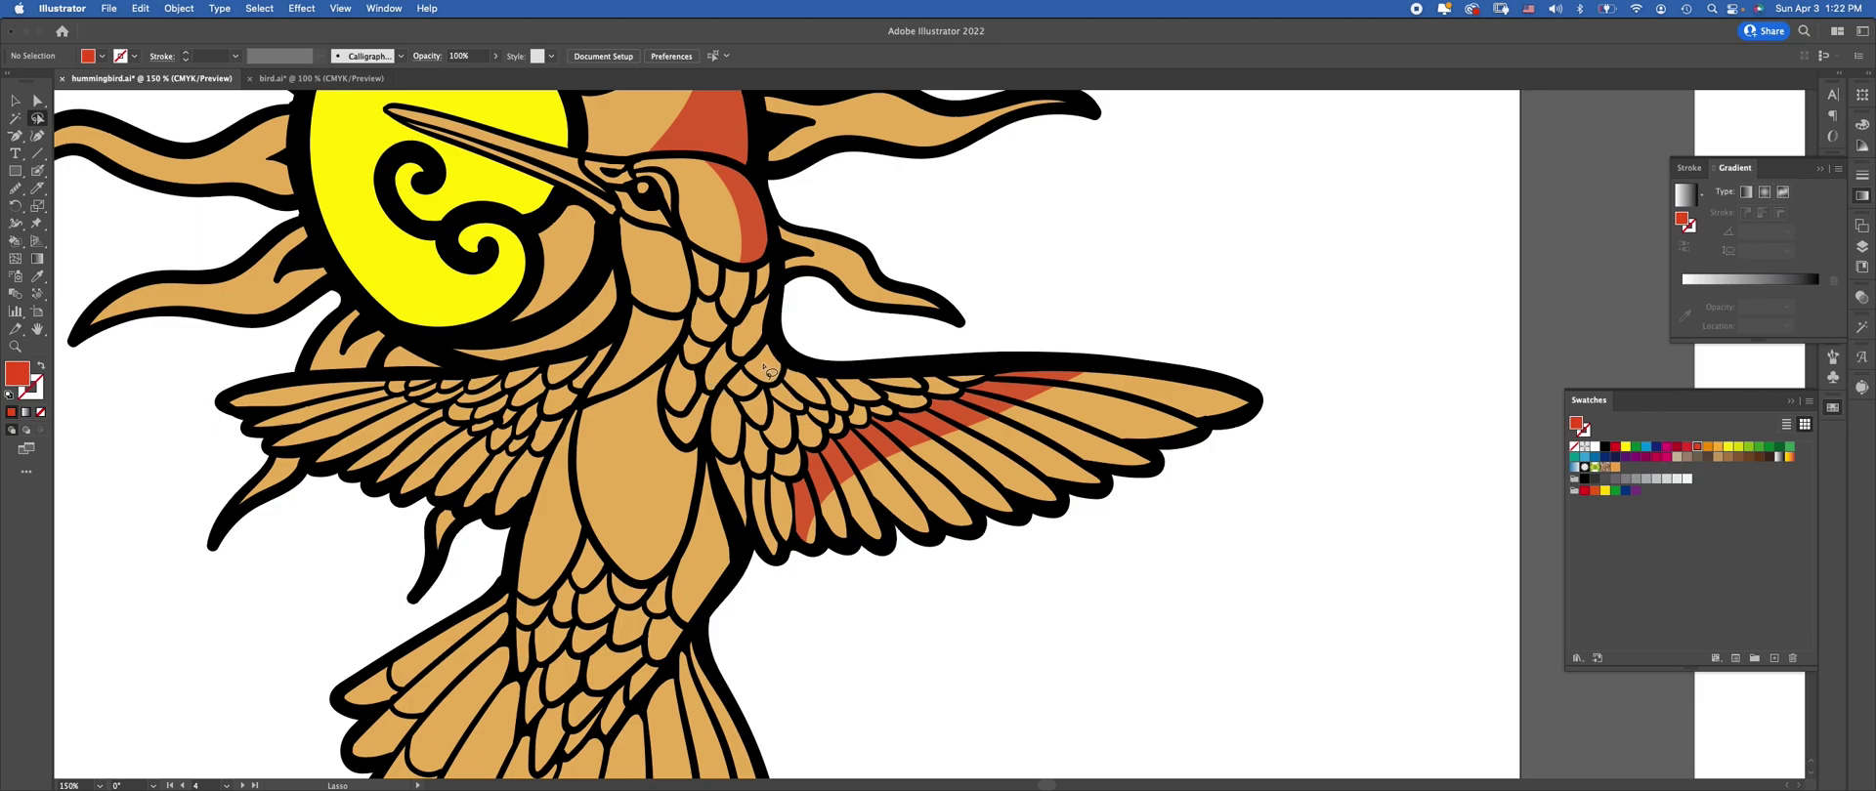
Slice the small shoulder feather at the base of the neck with the Knife and fill its outer piece with red-orange
{"action": "left_click", "coordinate": [39, 188]}
{"action": "mouse_move", "coordinate": [767, 344]}
{"action": "left_mouse_down"}
{"action": "mouse_move", "coordinate": [783, 376]}
{"action": "mouse_move", "coordinate": [755, 371]}
{"action": "left_mouse_up"}
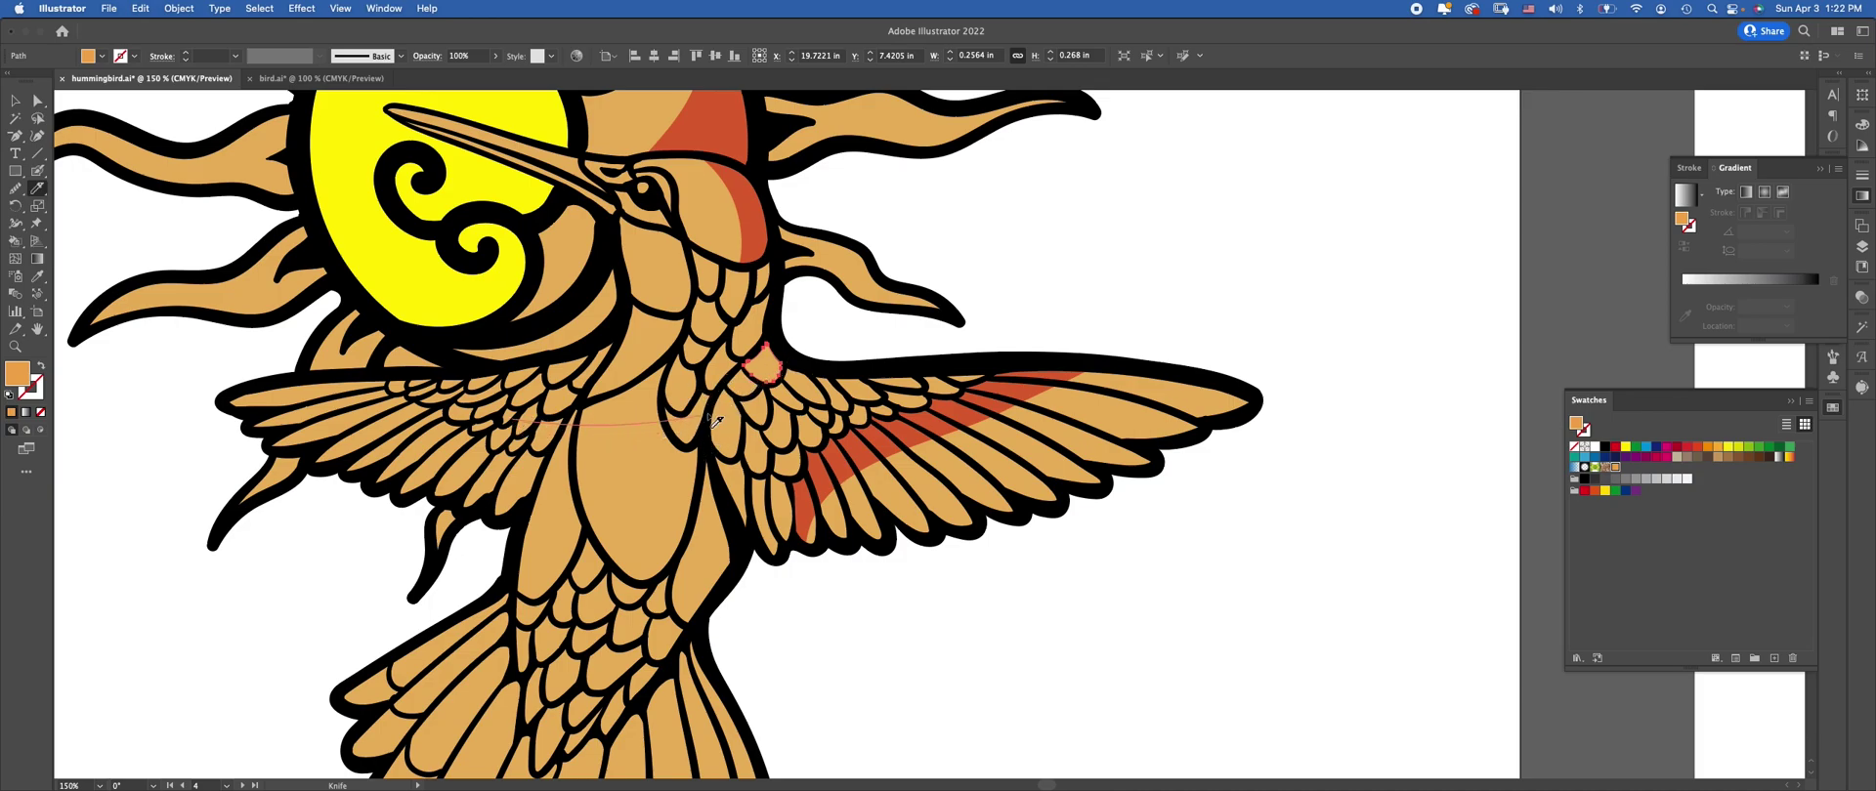
{"action": "left_click_drag", "start_coordinate": [781, 348], "coordinate": [749, 381]}
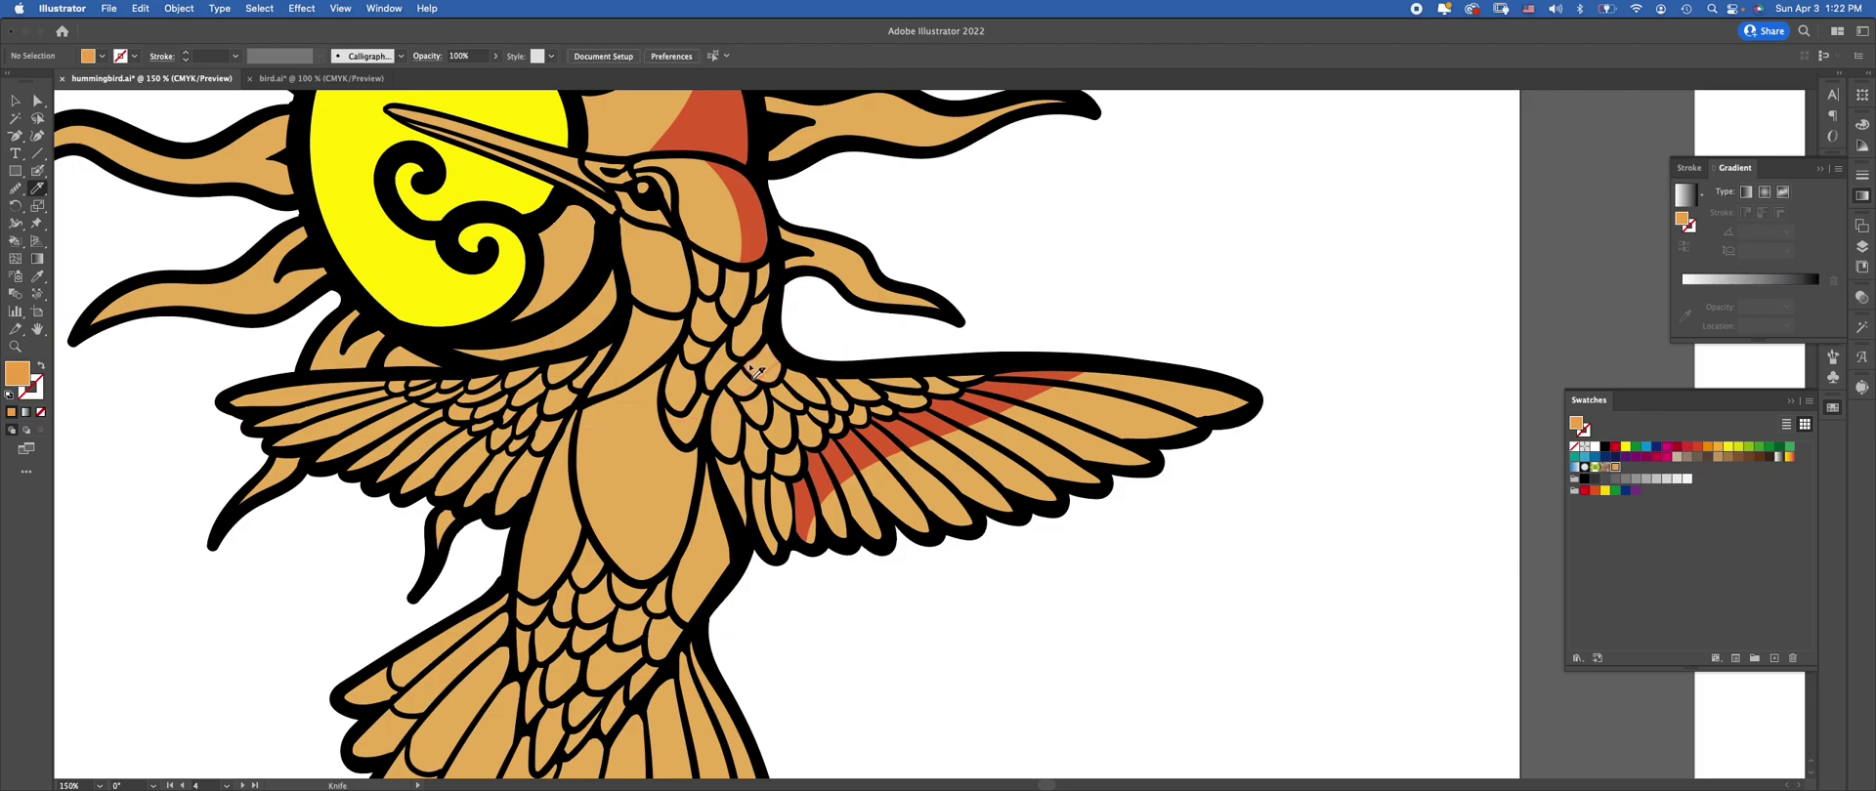
{"action": "left_click", "coordinate": [1696, 445]}
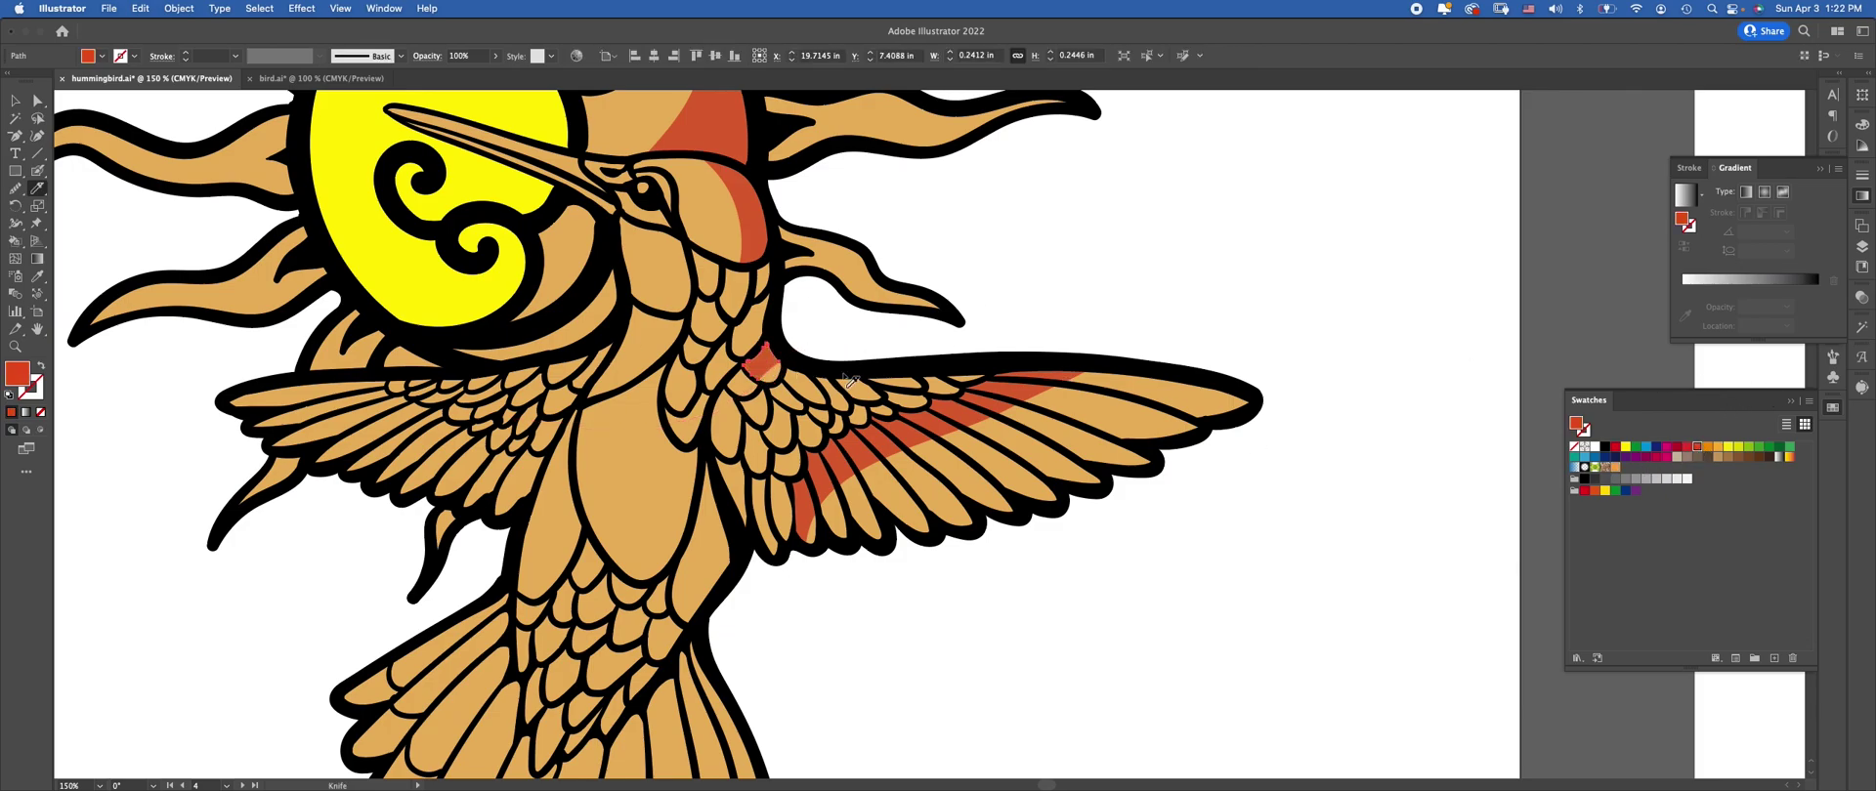
Look through the other colored hummingbird versions on the neighboring artboards, ending at the green, cream and orange one
{"action": "key", "text": "super+minus"}
{"action": "key", "text": "super+minus"}
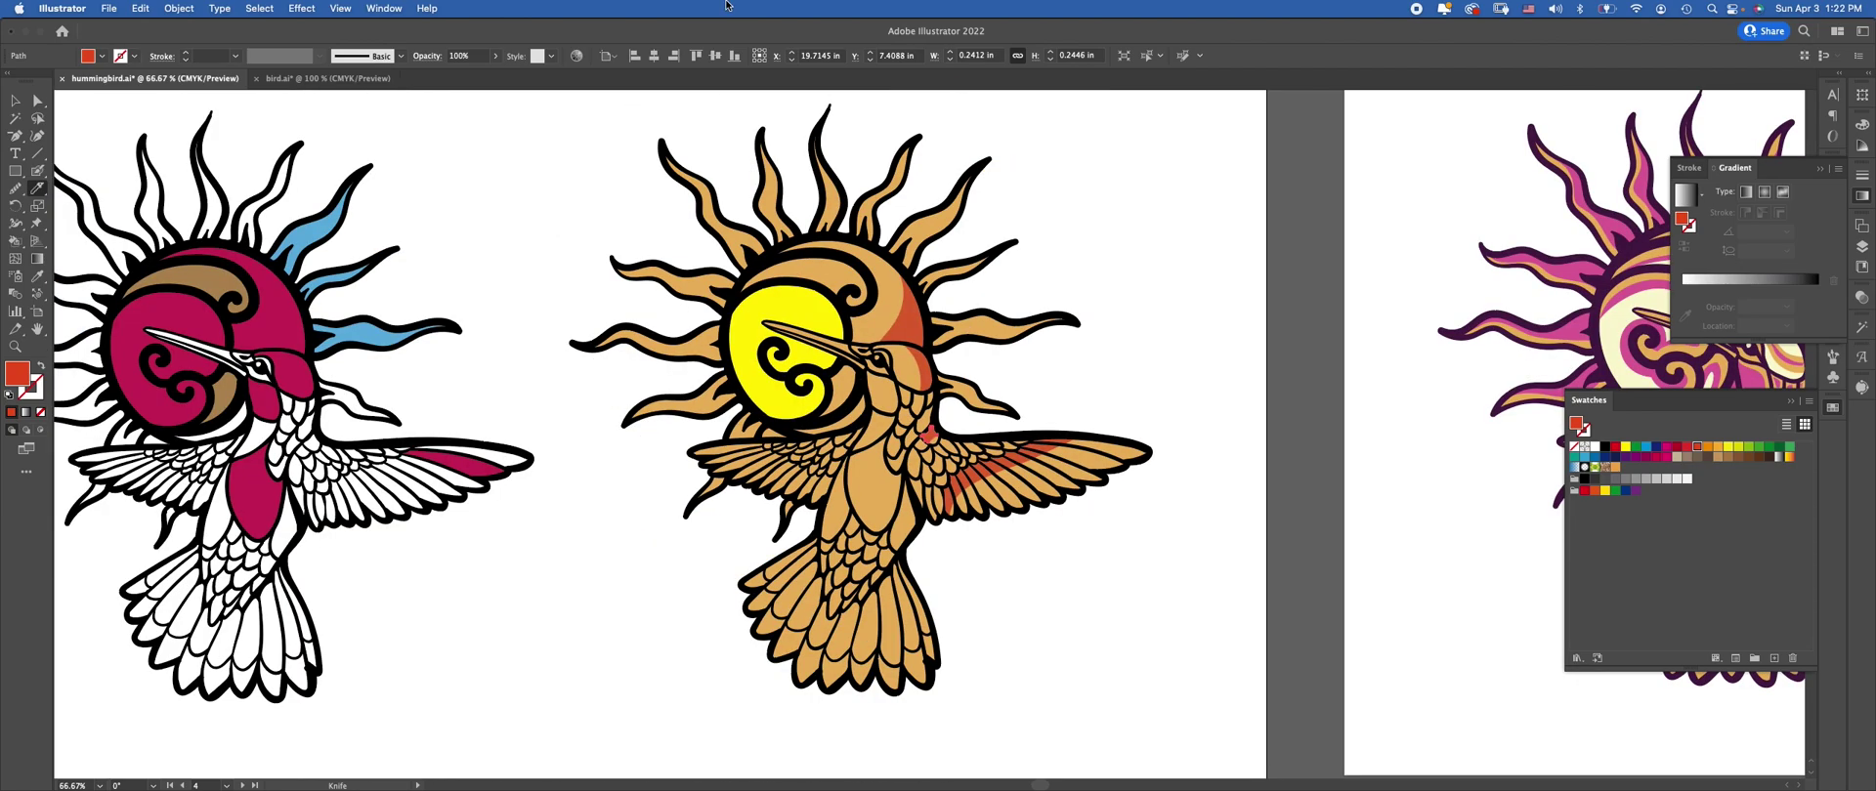
{"action": "left_click_drag", "start_coordinate": [1172, 405], "coordinate": [480, 327]}
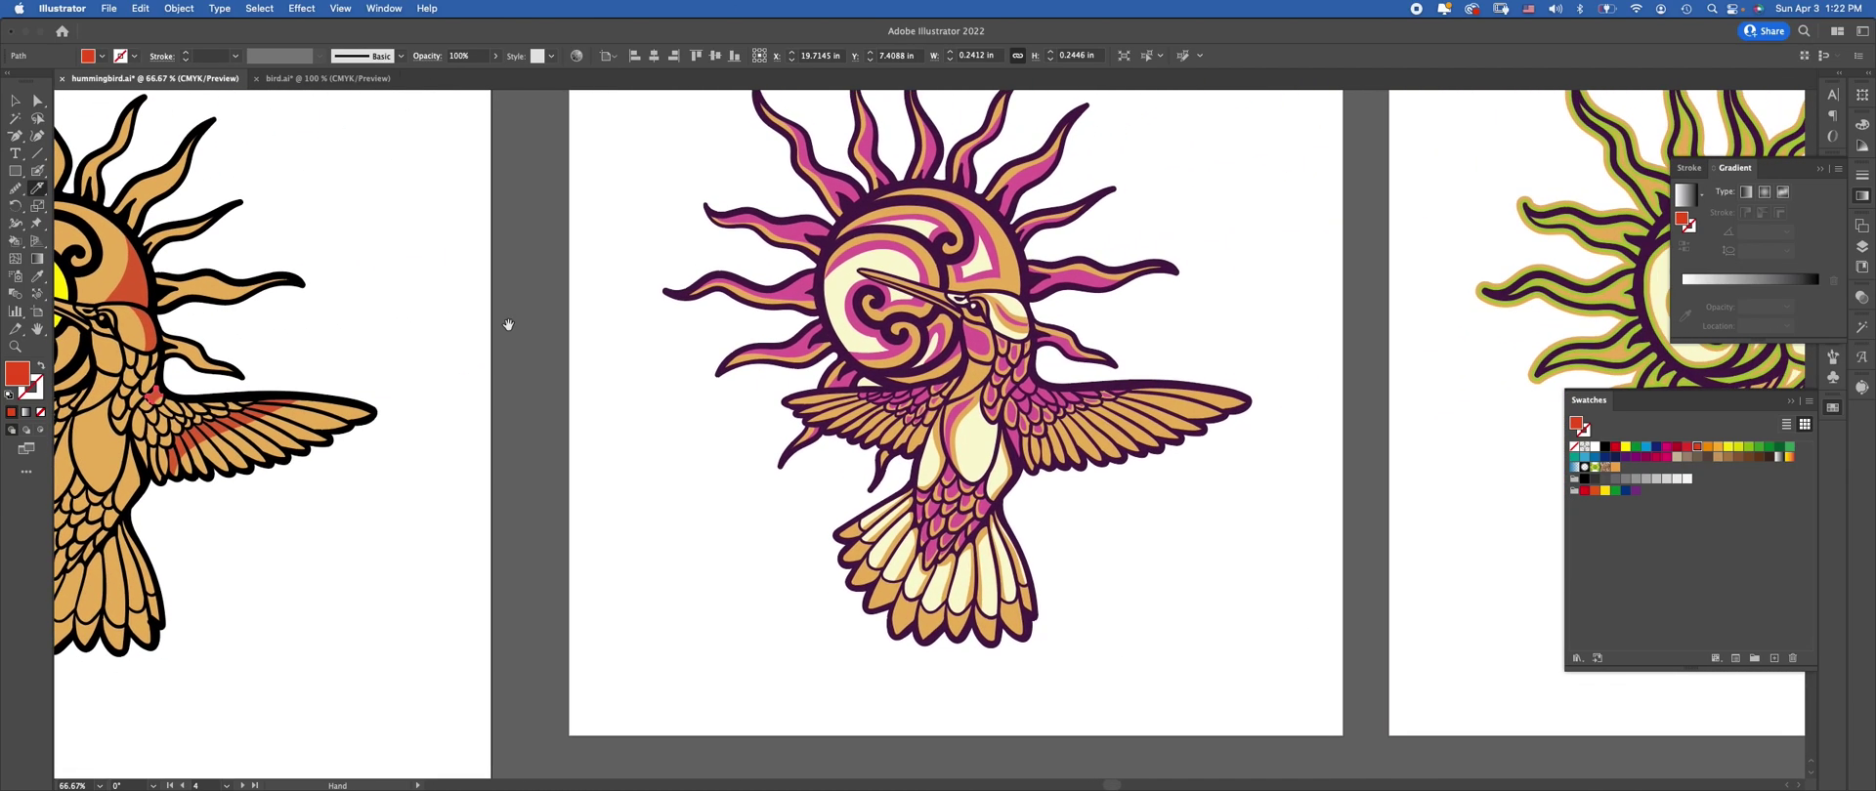
{"action": "left_click_drag", "start_coordinate": [1060, 283], "coordinate": [141, 334]}
{"action": "left_click_drag", "start_coordinate": [1148, 346], "coordinate": [294, 358]}
{"action": "left_click_drag", "start_coordinate": [785, 389], "coordinate": [734, 320]}
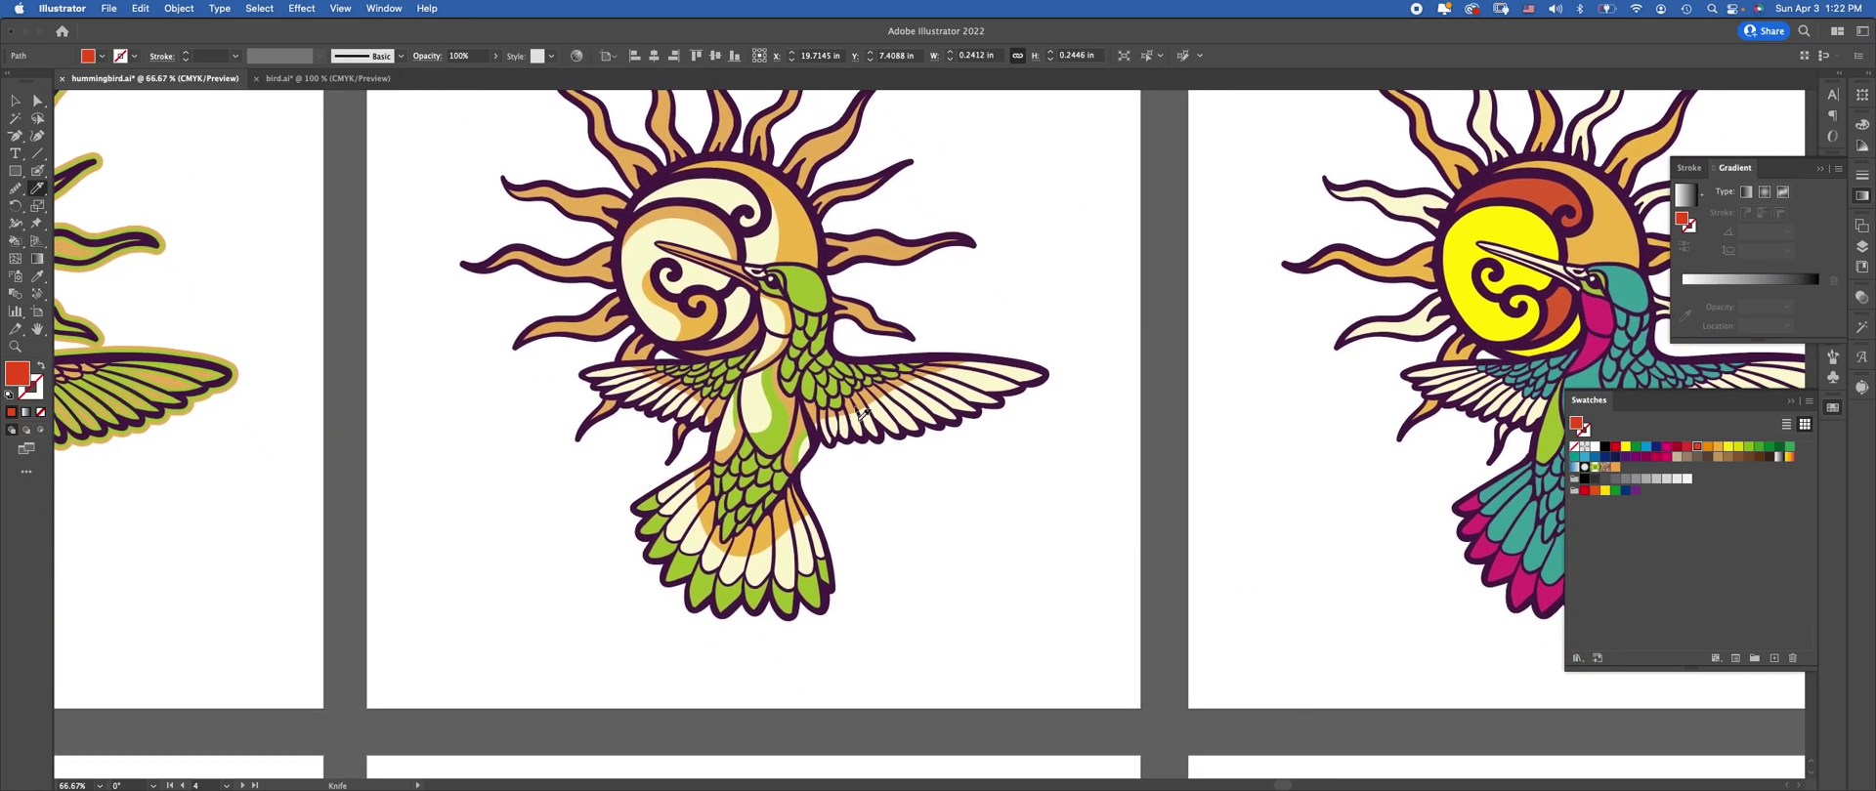
{"action": "key", "text": "super+z"}
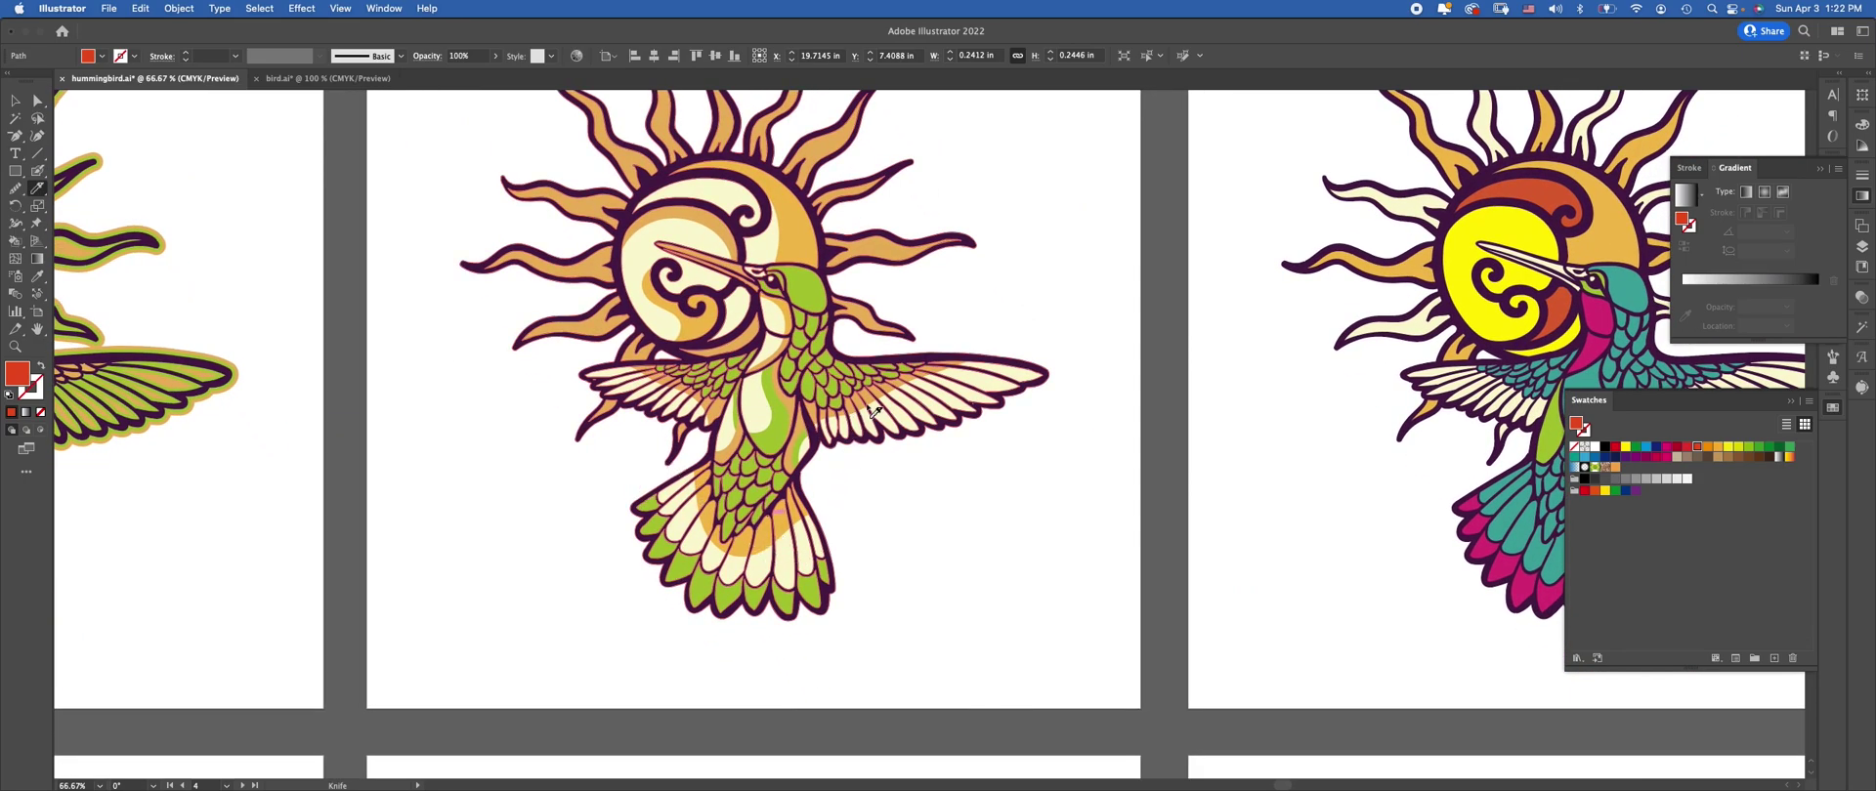
{"action": "key", "text": "super+z"}
{"action": "key", "text": "a"}
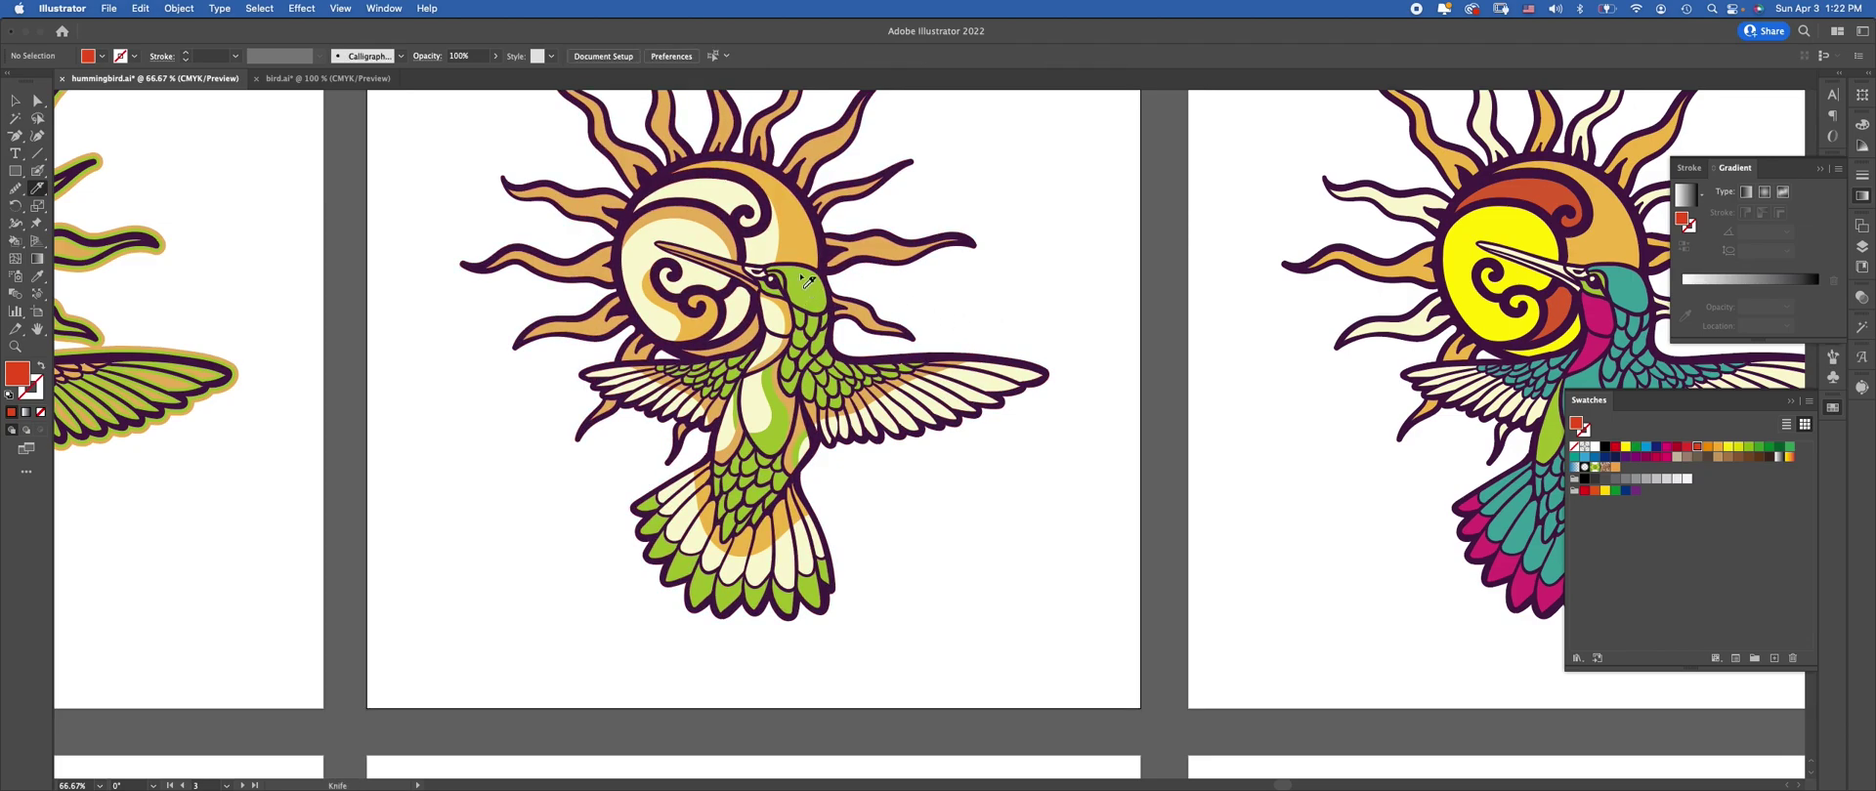
Select the green bird's line art and head shapes to inspect how the pieces are built, leaving nothing selected
{"action": "left_click", "coordinate": [829, 289], "text": "super"}
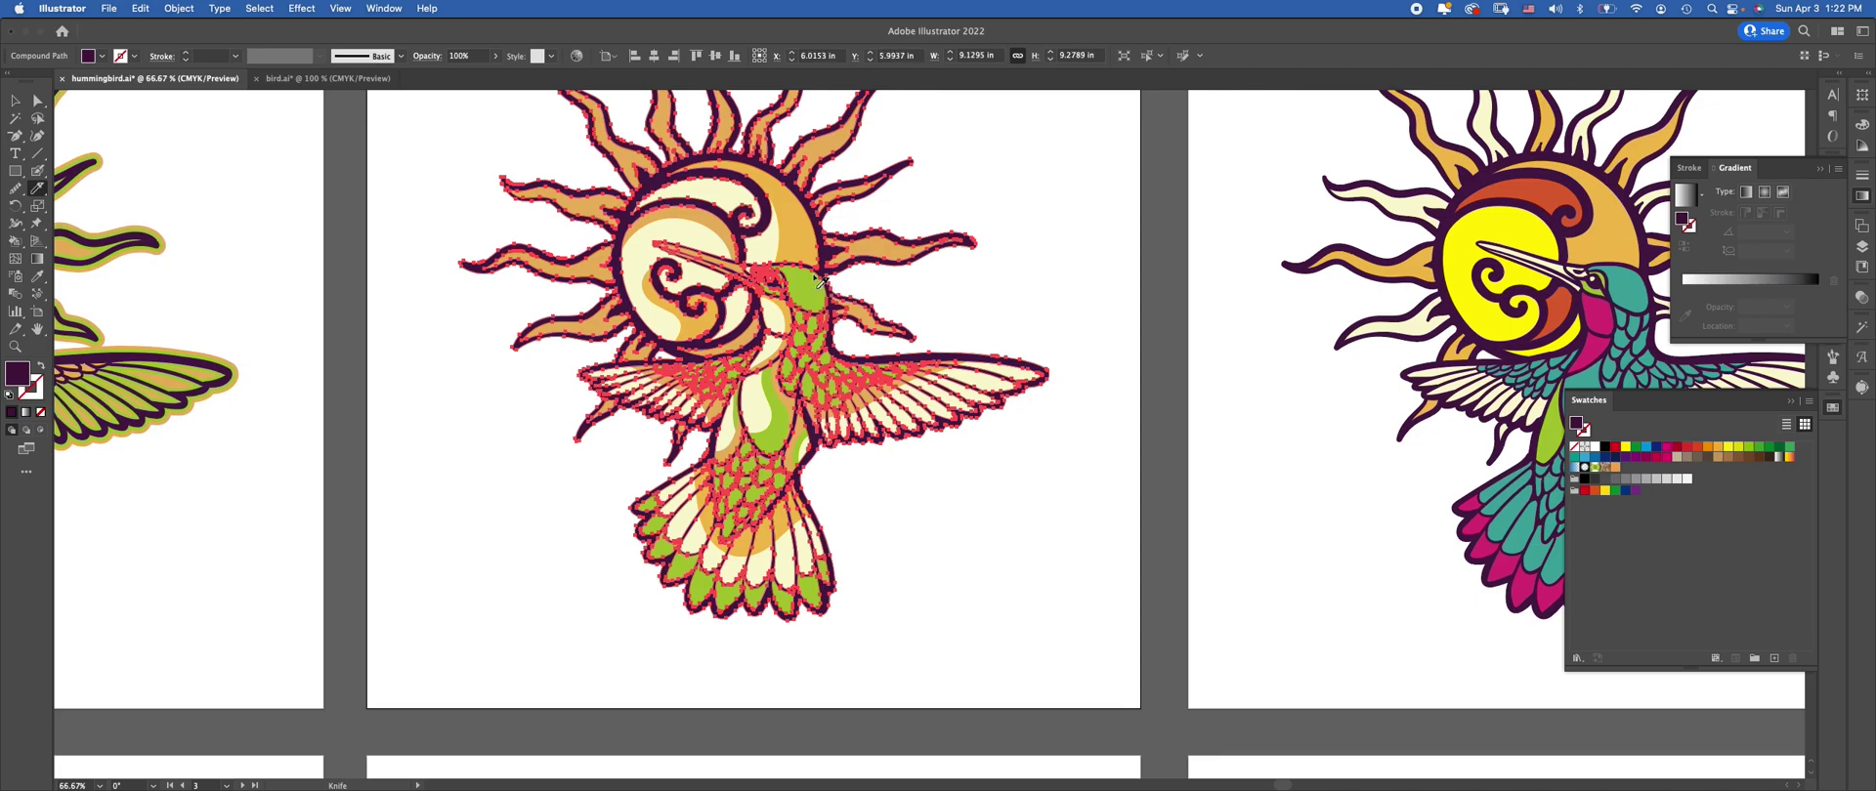
{"action": "left_click", "coordinate": [829, 299], "text": "shift+super"}
{"action": "left_click", "coordinate": [37, 100]}
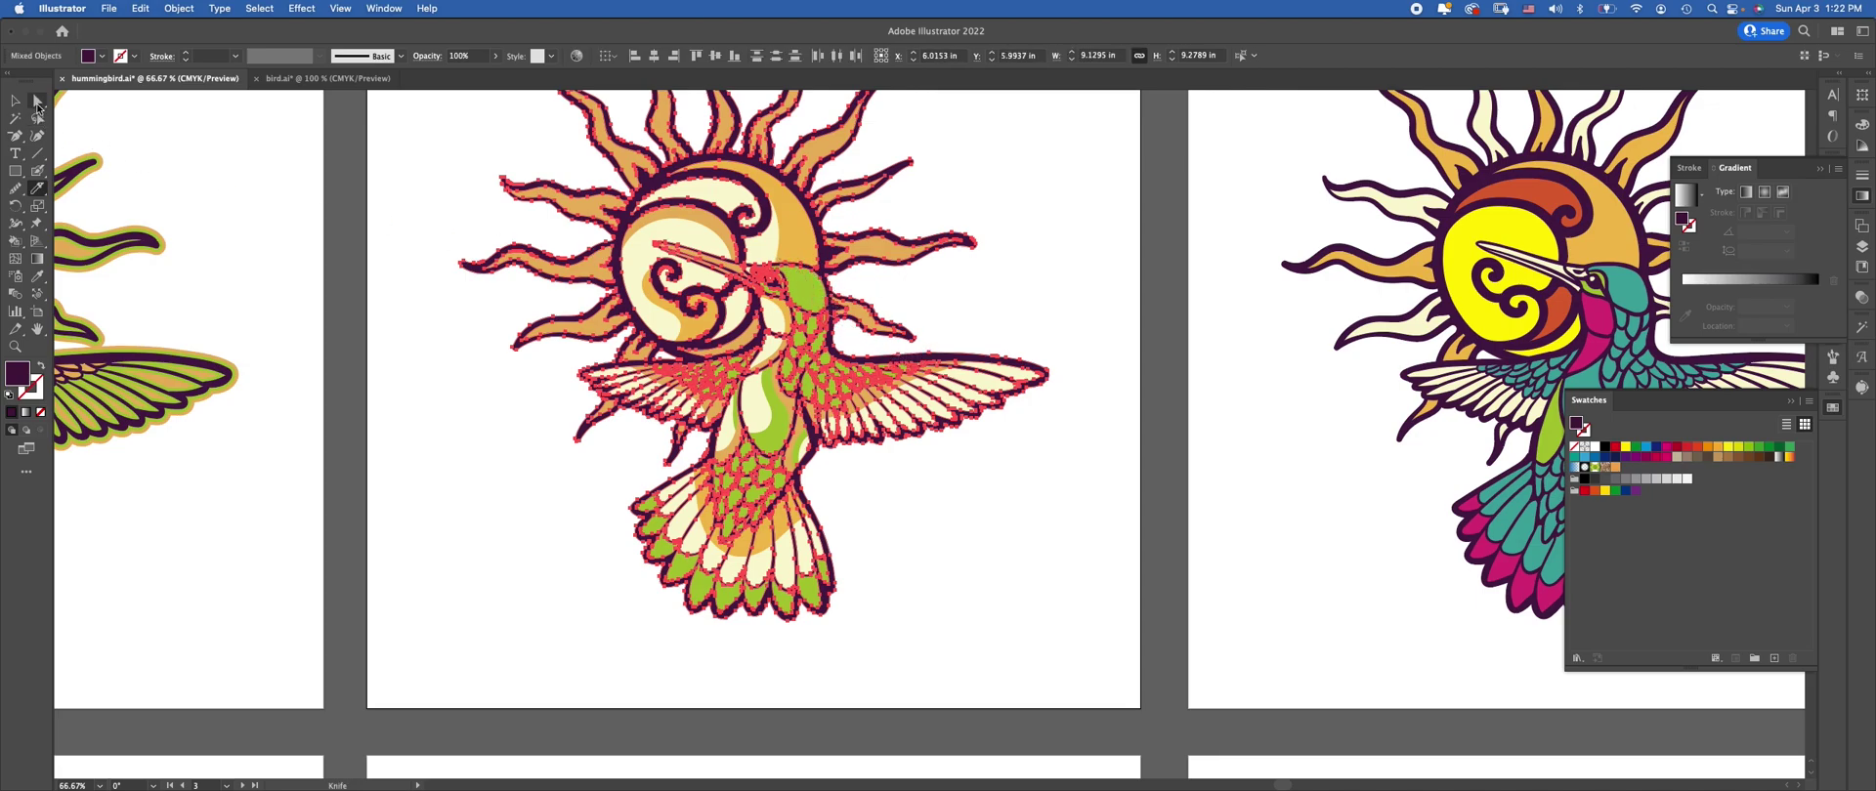
{"action": "left_click", "coordinate": [1035, 324]}
{"action": "left_click", "coordinate": [821, 287]}
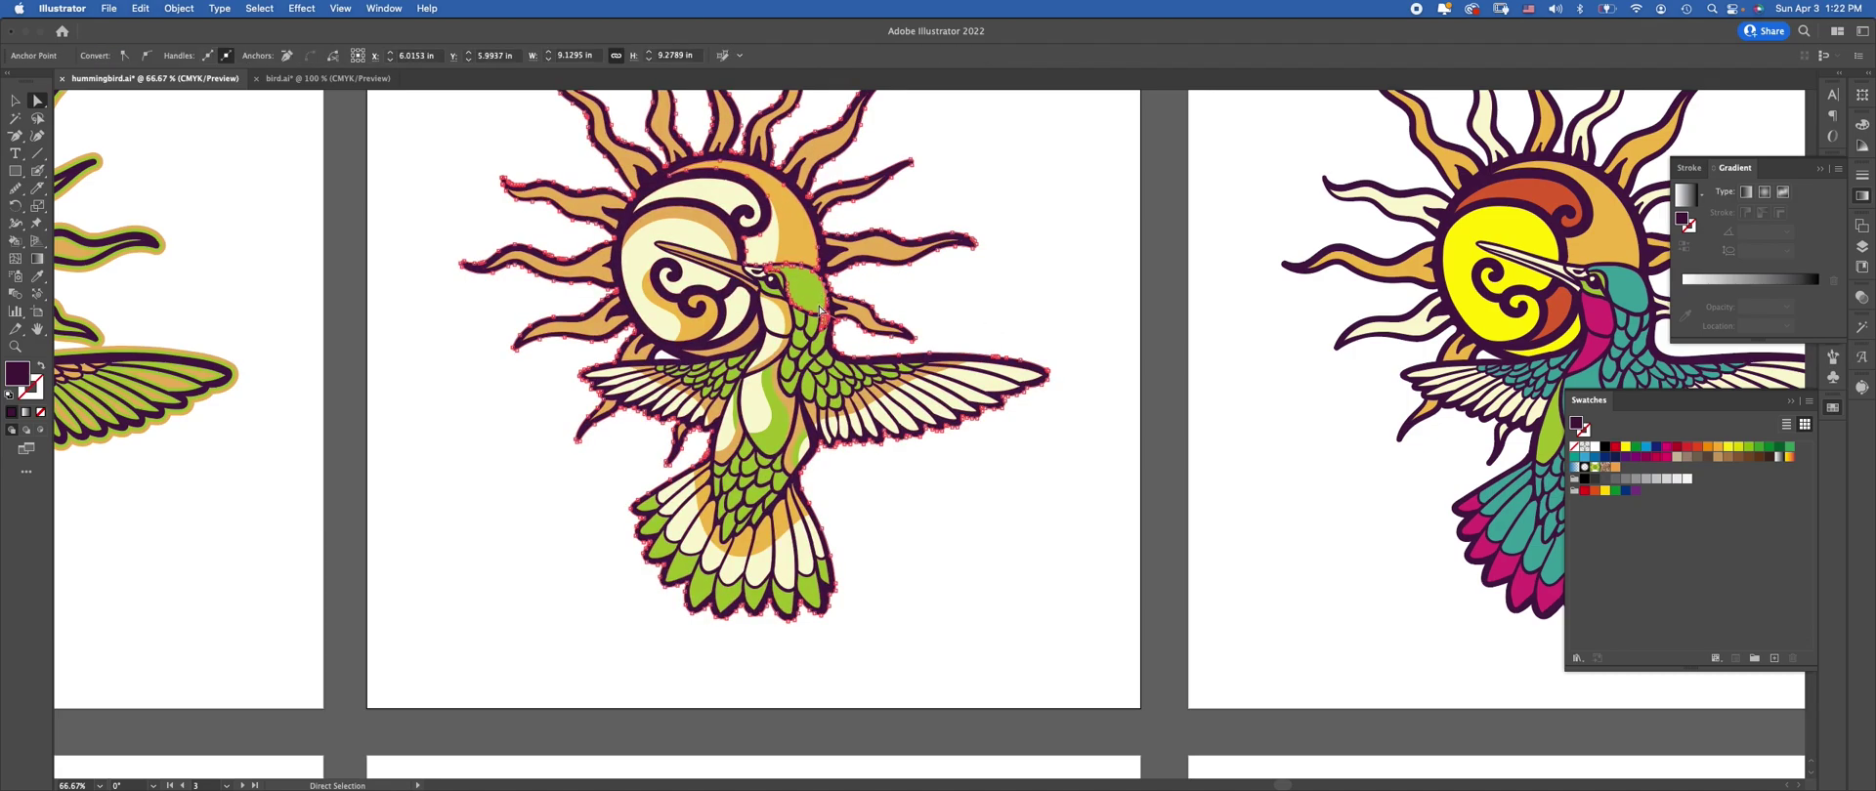
{"action": "left_click", "coordinate": [1175, 290]}
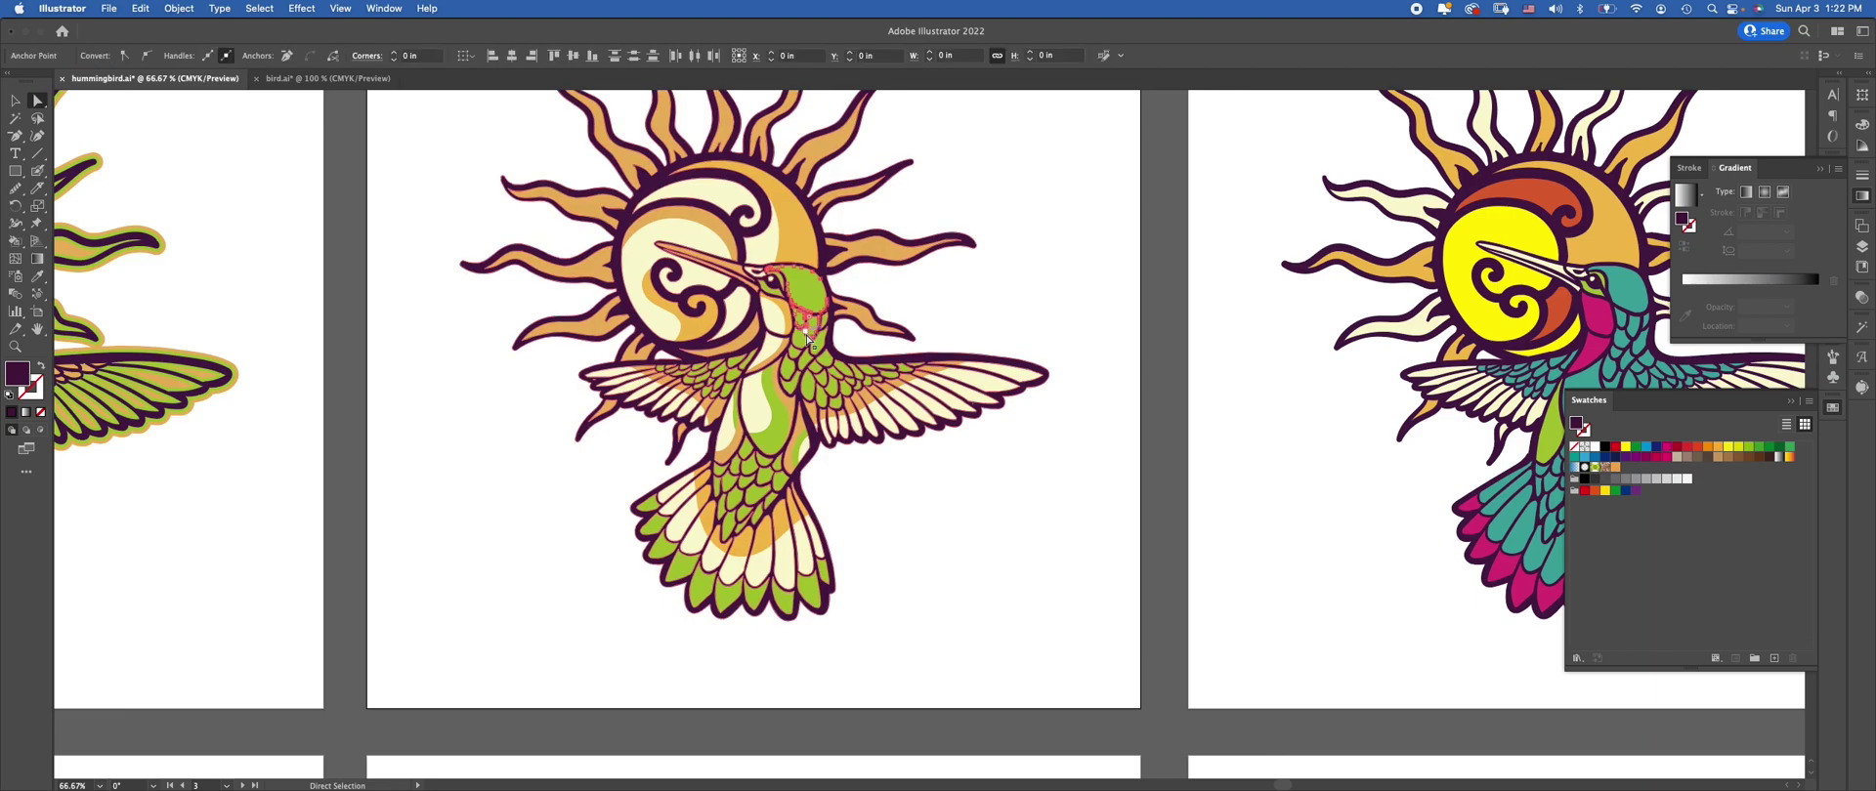
{"action": "key", "text": "v"}
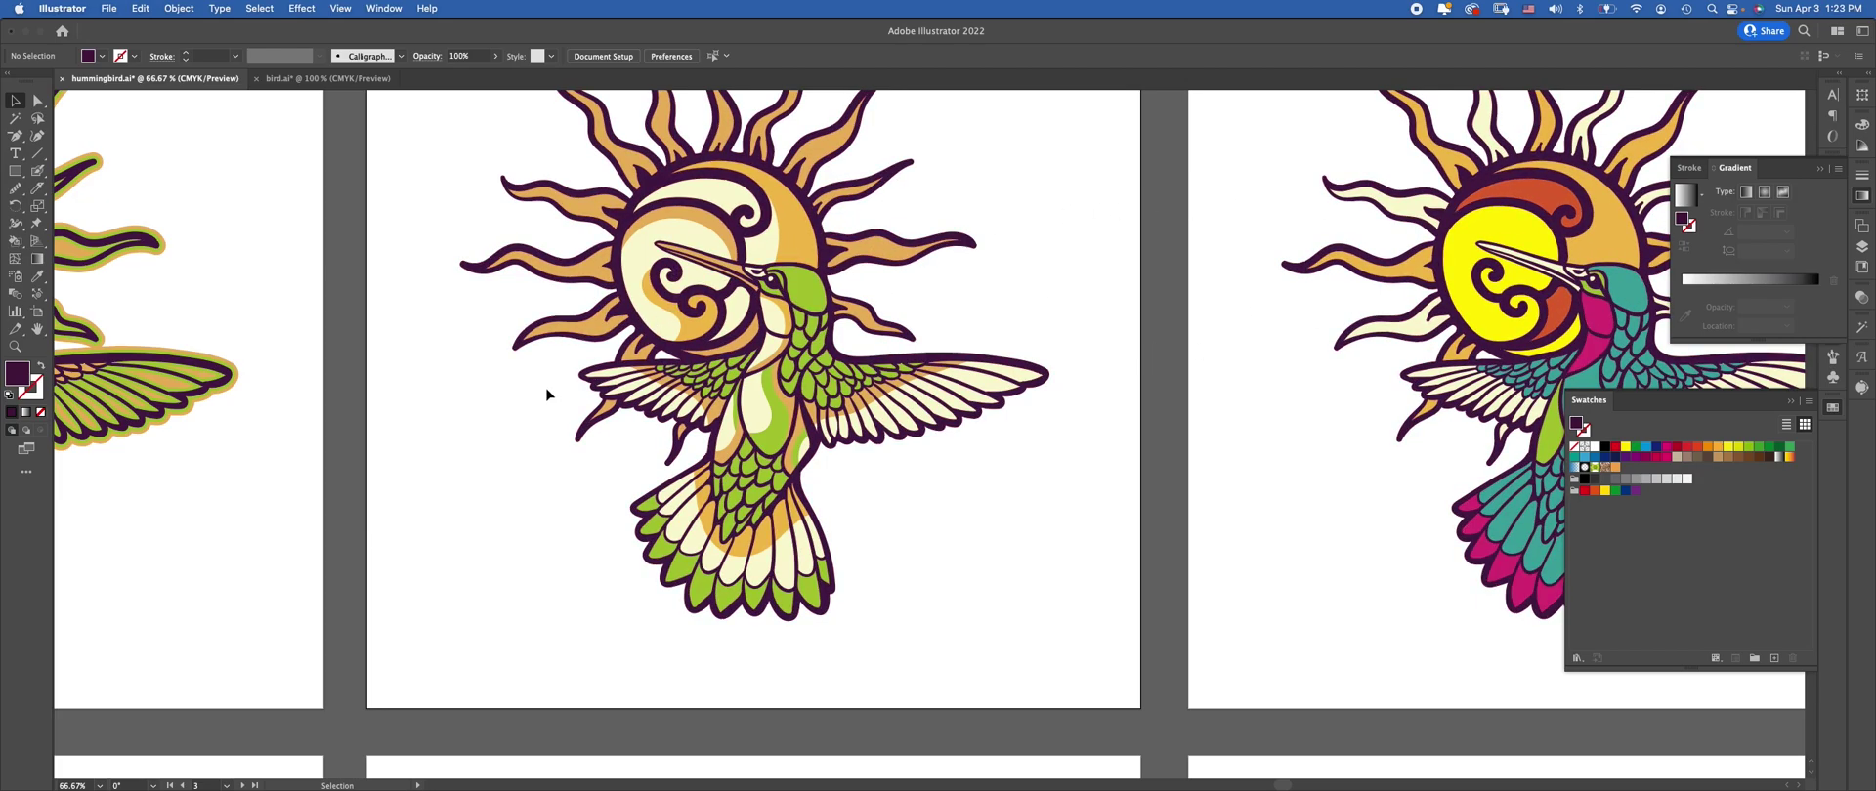
Compare the finished colored hummingbird versions across the upper artboards, including the one with an outlined backing and the two early color tests
{"action": "scroll", "coordinate": [555, 389], "scroll_direction": "left", "scroll_amount": 10}
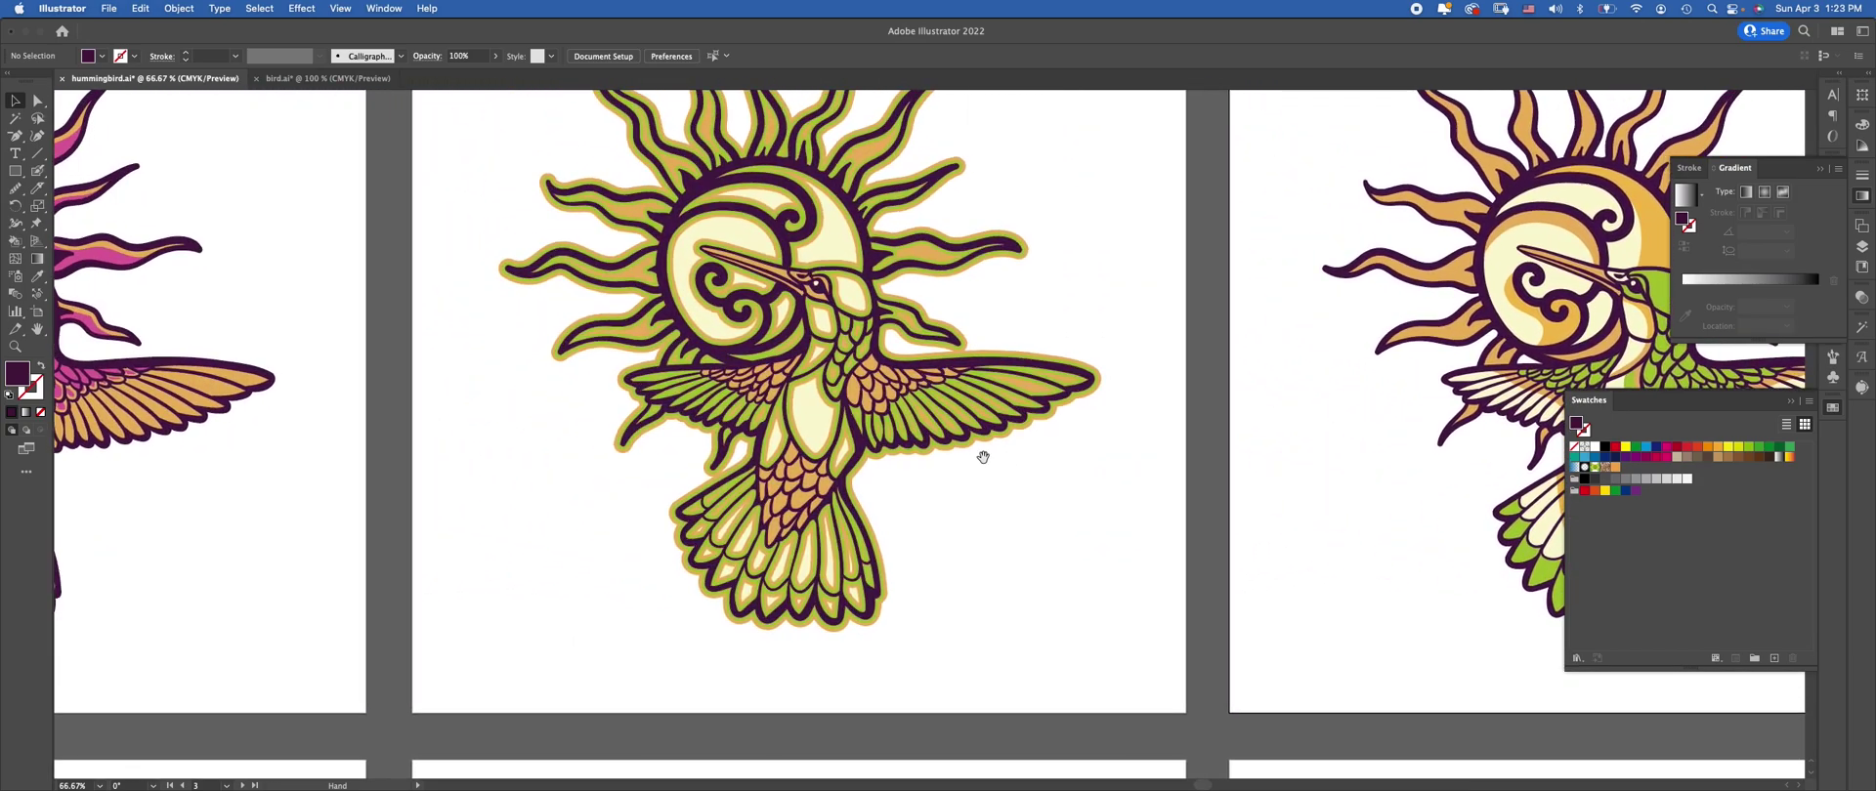
{"action": "scroll", "coordinate": [983, 456], "scroll_direction": "left", "scroll_amount": 4}
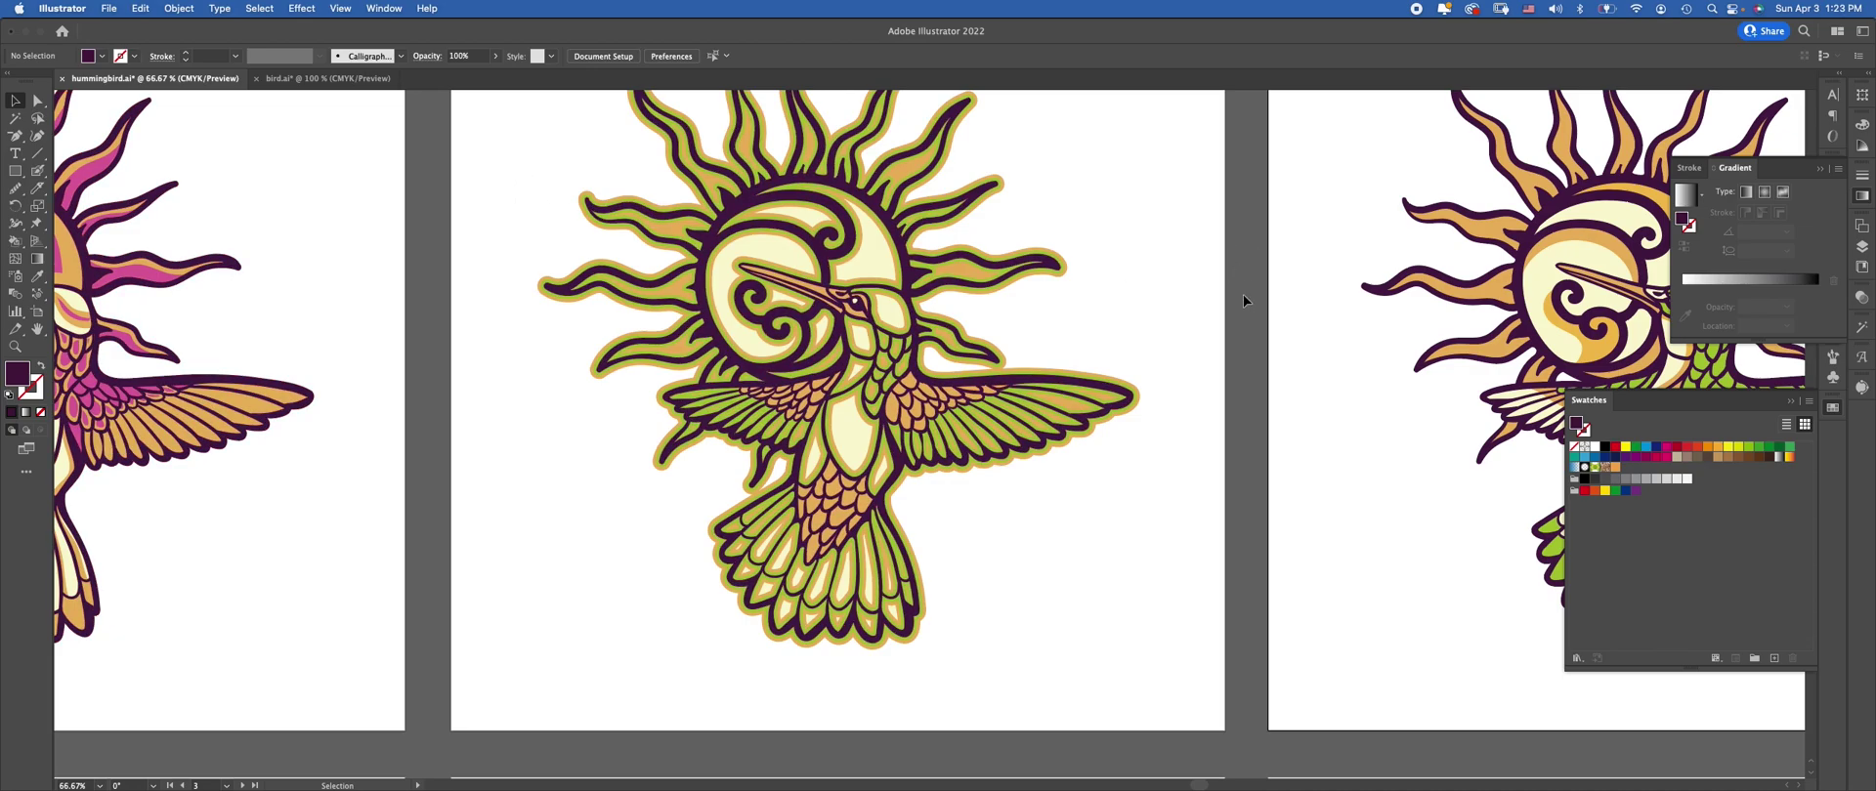
{"action": "scroll", "coordinate": [1246, 300], "scroll_direction": "right", "scroll_amount": 10}
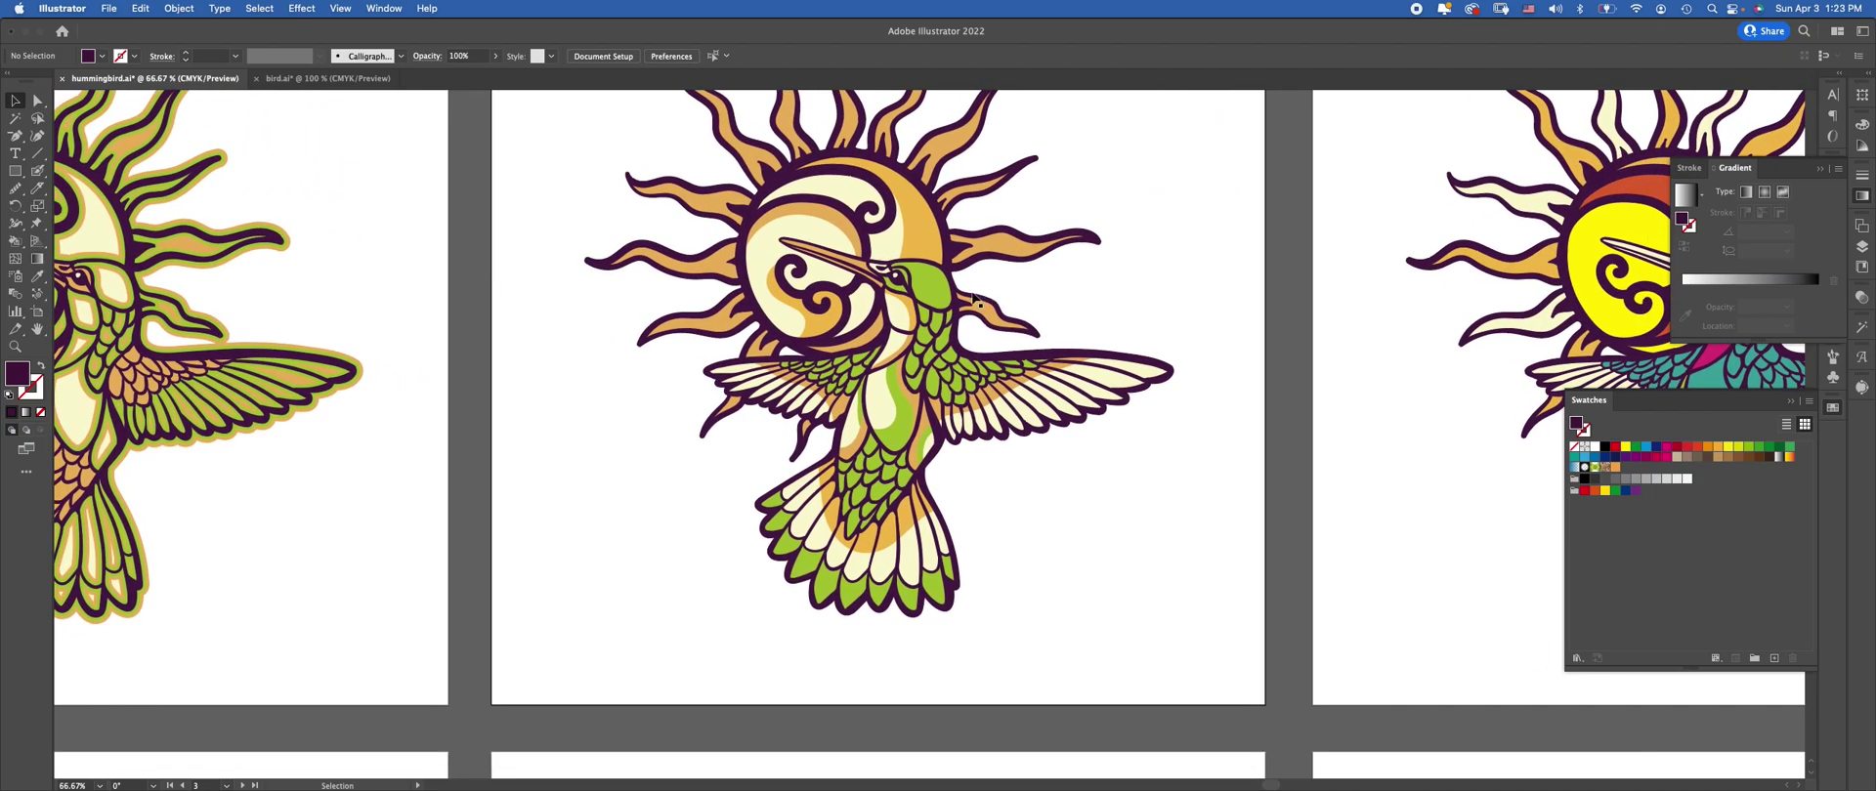
{"action": "scroll", "coordinate": [980, 296], "scroll_direction": "right", "scroll_amount": 6}
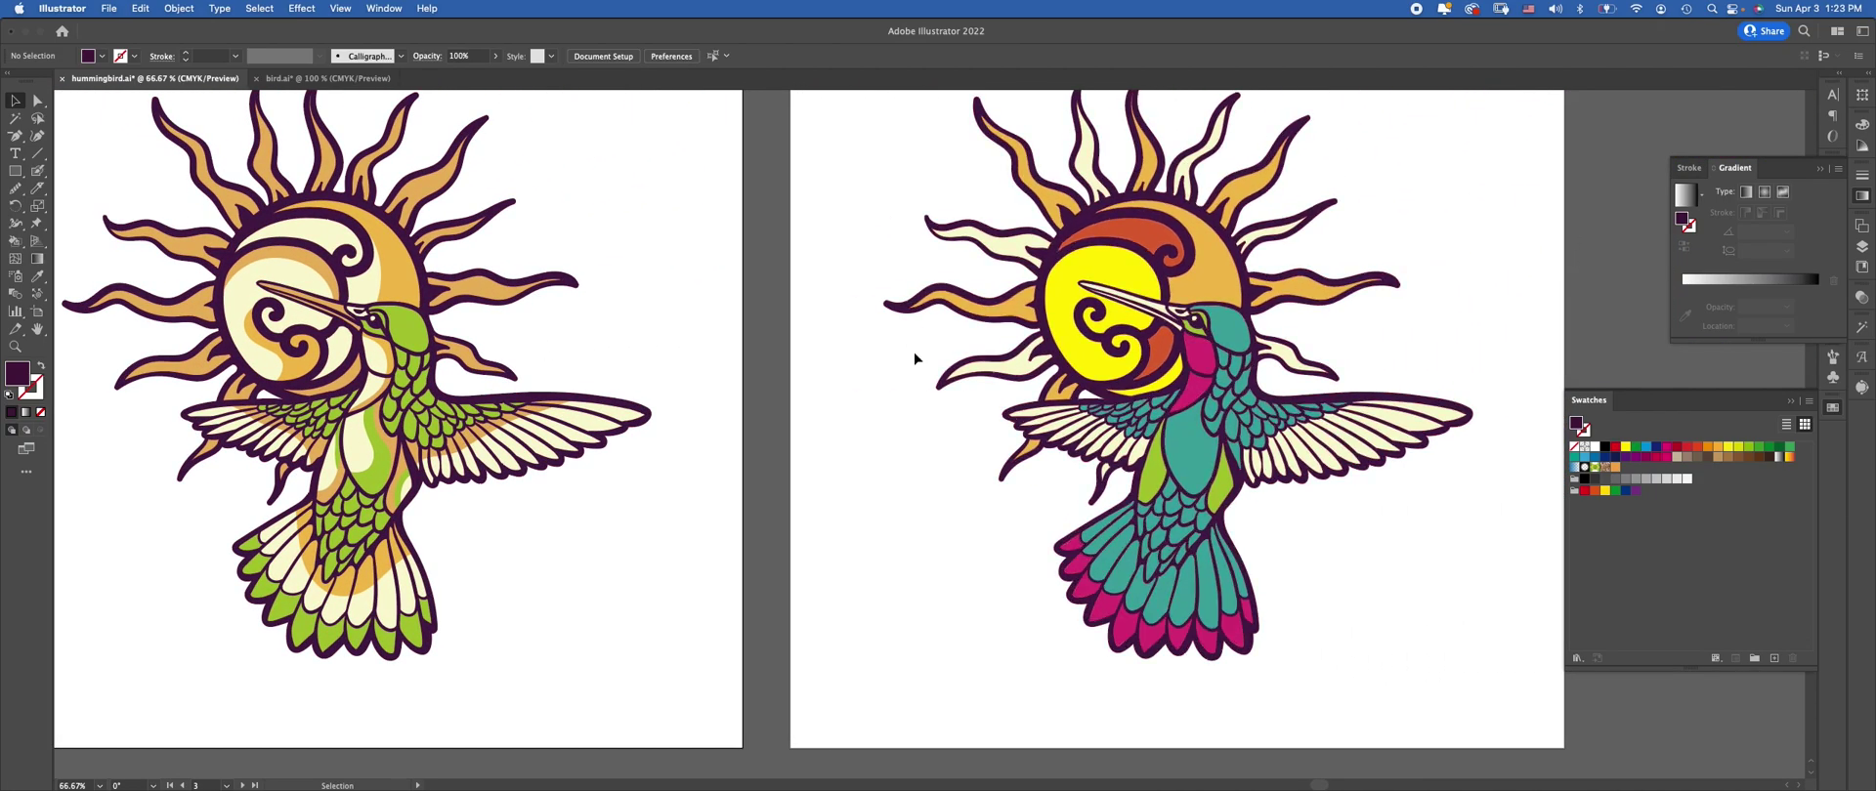
{"action": "scroll", "coordinate": [911, 341], "scroll_direction": "left", "scroll_amount": 5}
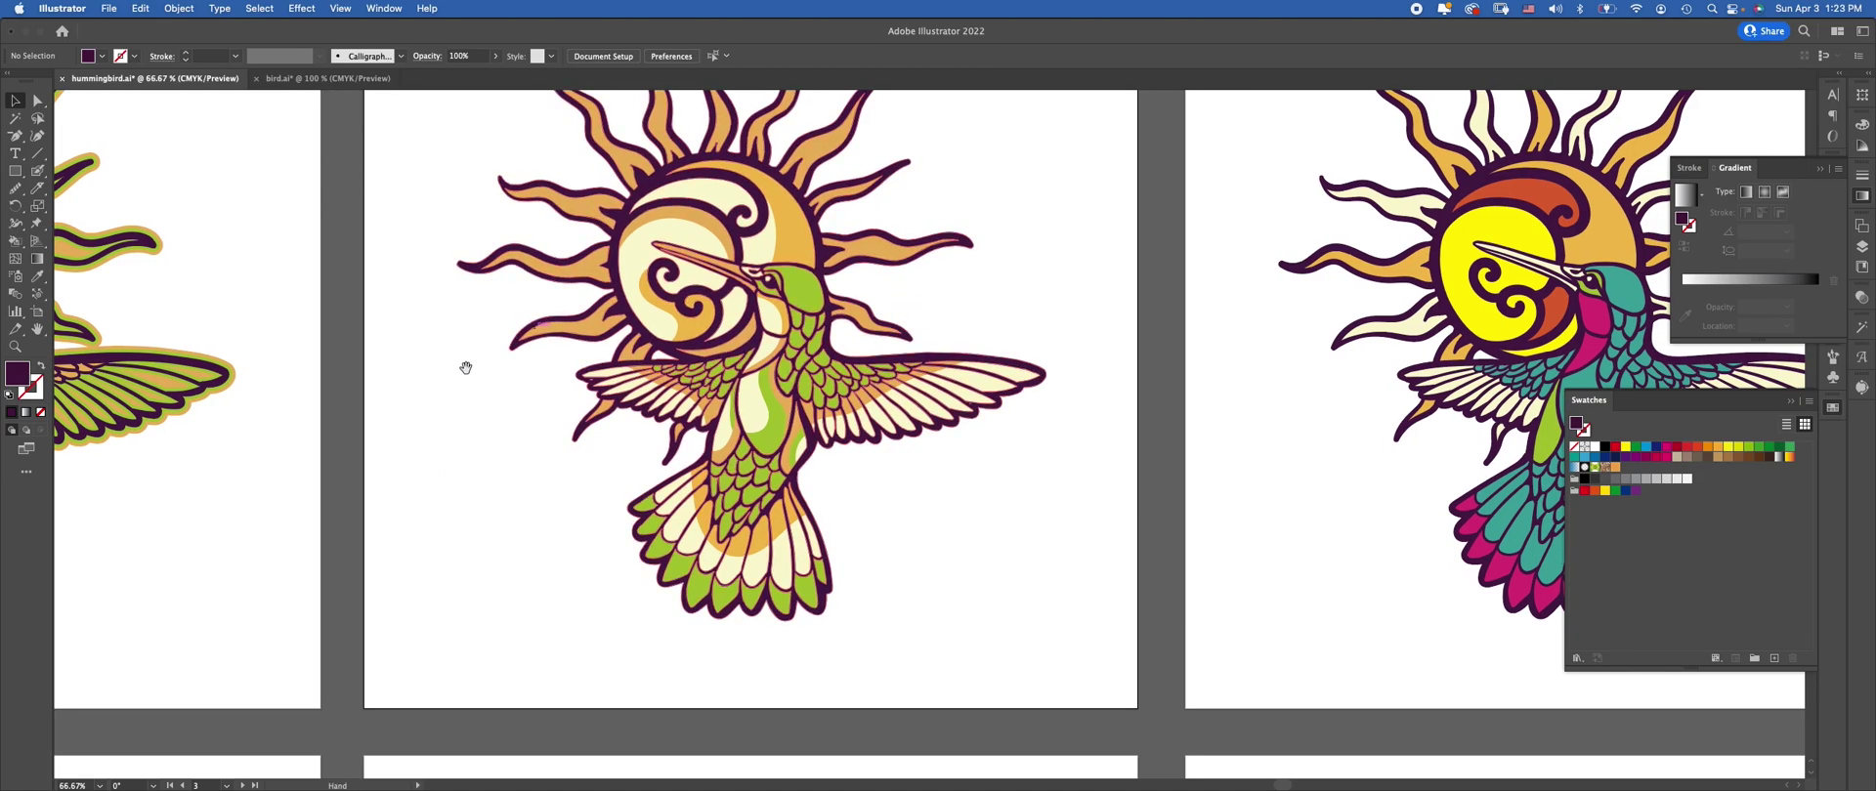
{"action": "scroll", "coordinate": [464, 367], "scroll_direction": "left", "scroll_amount": 10}
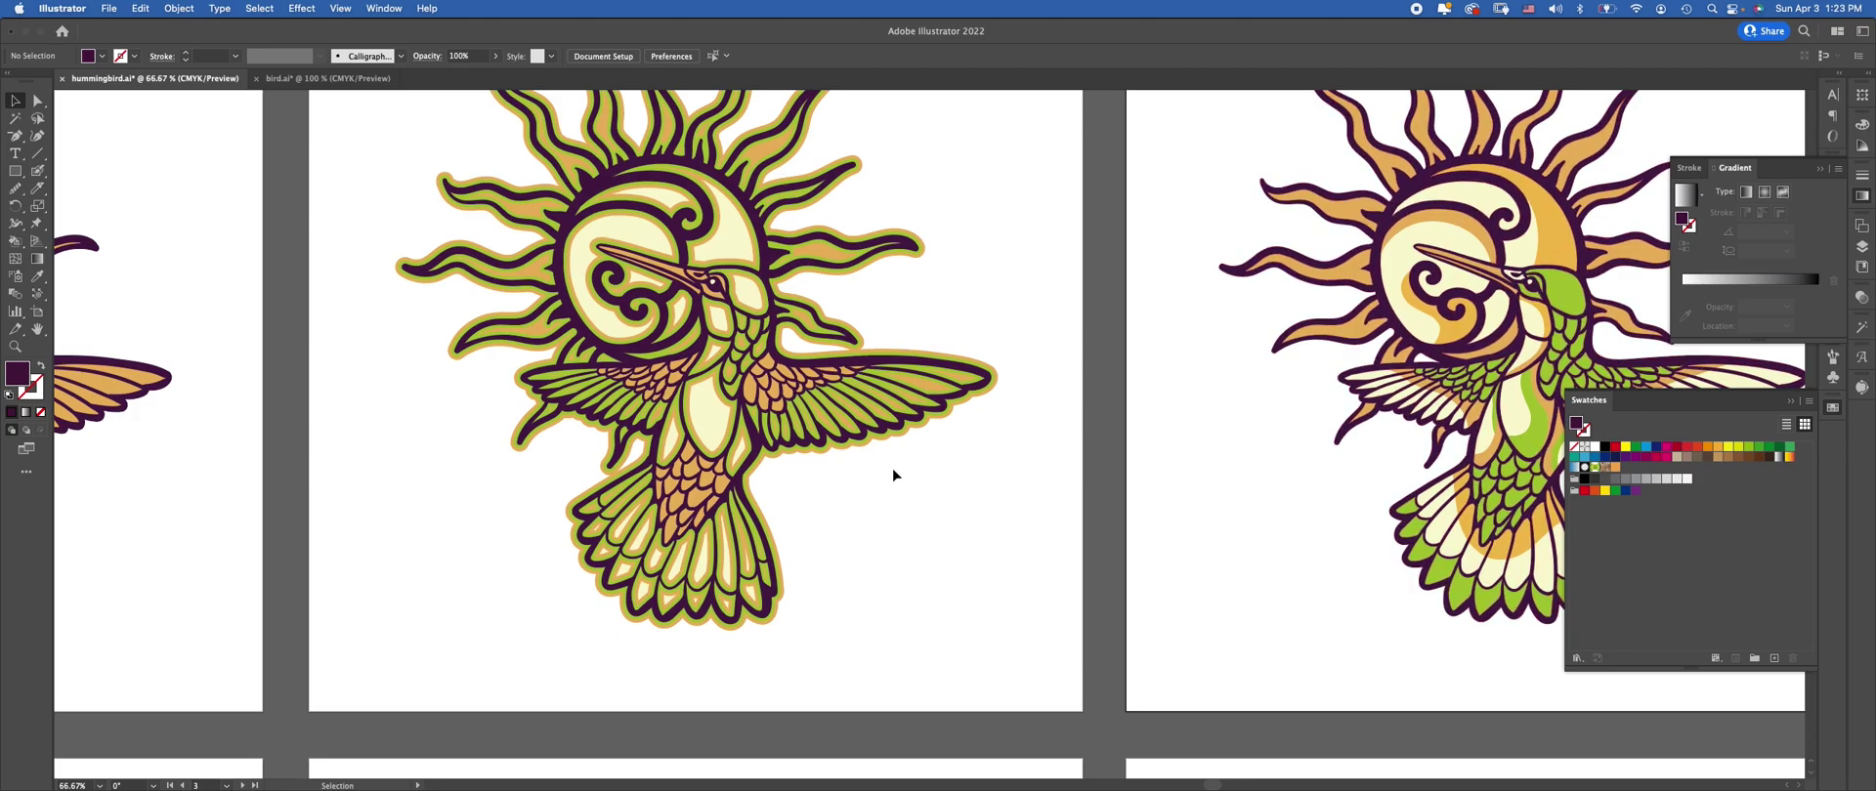
{"action": "key", "text": "super+minus"}
{"action": "scroll", "coordinate": [959, 368], "scroll_direction": "left", "scroll_amount": 5}
{"action": "scroll", "coordinate": [959, 369], "scroll_direction": "left", "scroll_amount": 10}
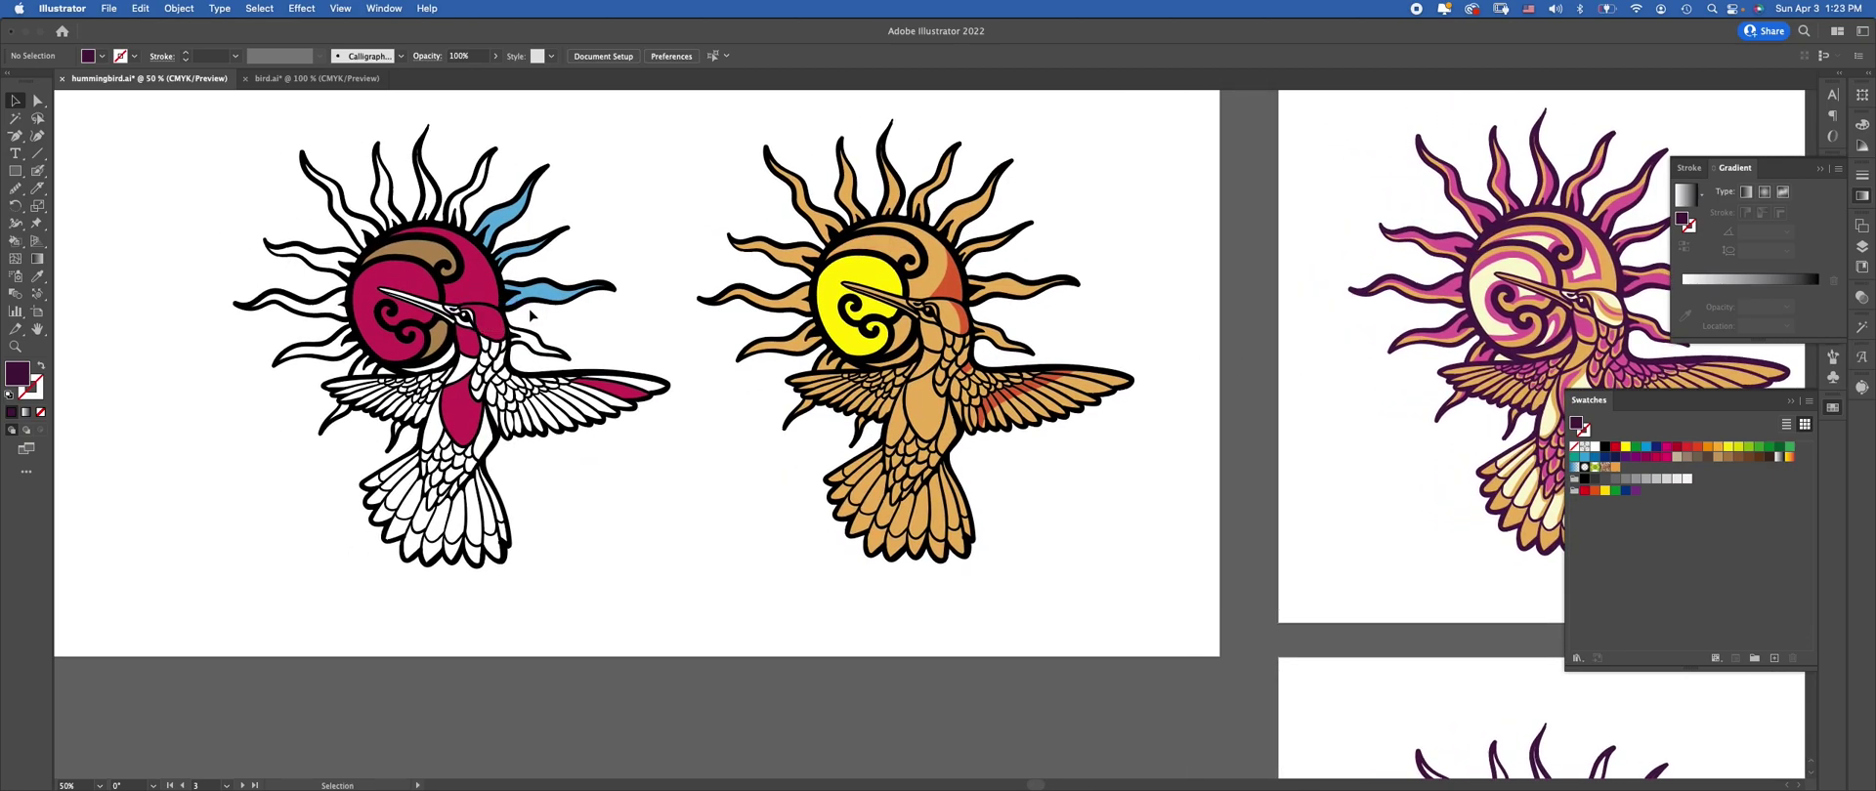
{"action": "left_click_drag", "start_coordinate": [1190, 547], "coordinate": [950, 458]}
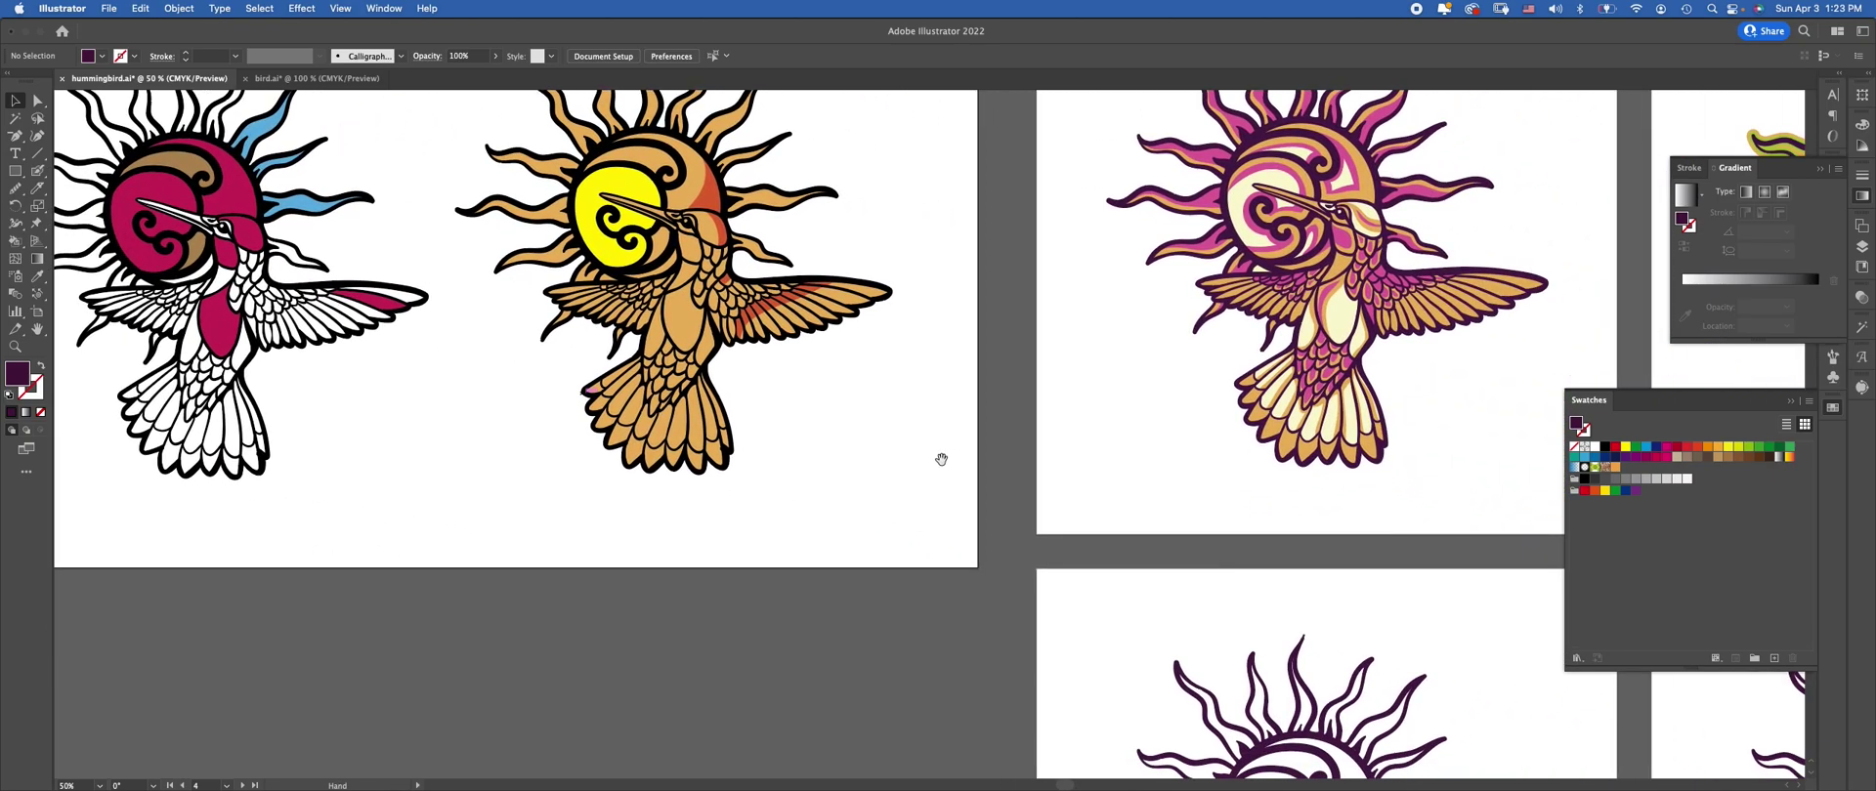
Select the first uncolored hummingbird line art on the lower row of artboards and start an Offset Path with Round joins
{"action": "scroll", "coordinate": [950, 459], "scroll_direction": "down", "scroll_amount": 10}
{"action": "scroll", "coordinate": [808, 355], "scroll_direction": "right", "scroll_amount": 12}
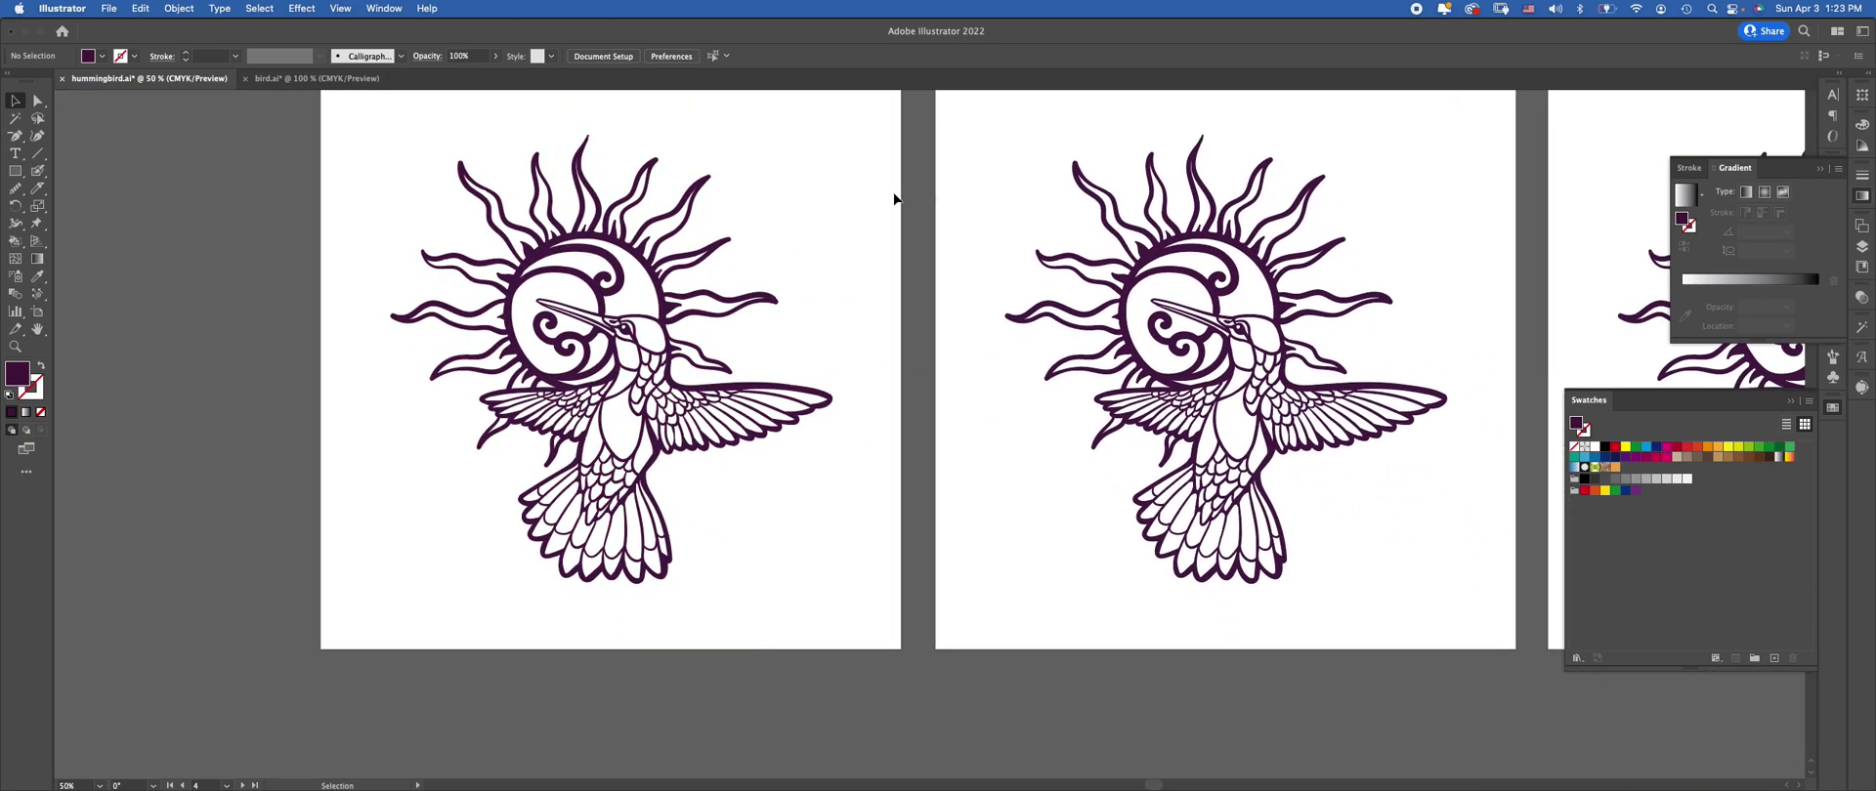
{"action": "left_click_drag", "start_coordinate": [894, 200], "coordinate": [339, 599]}
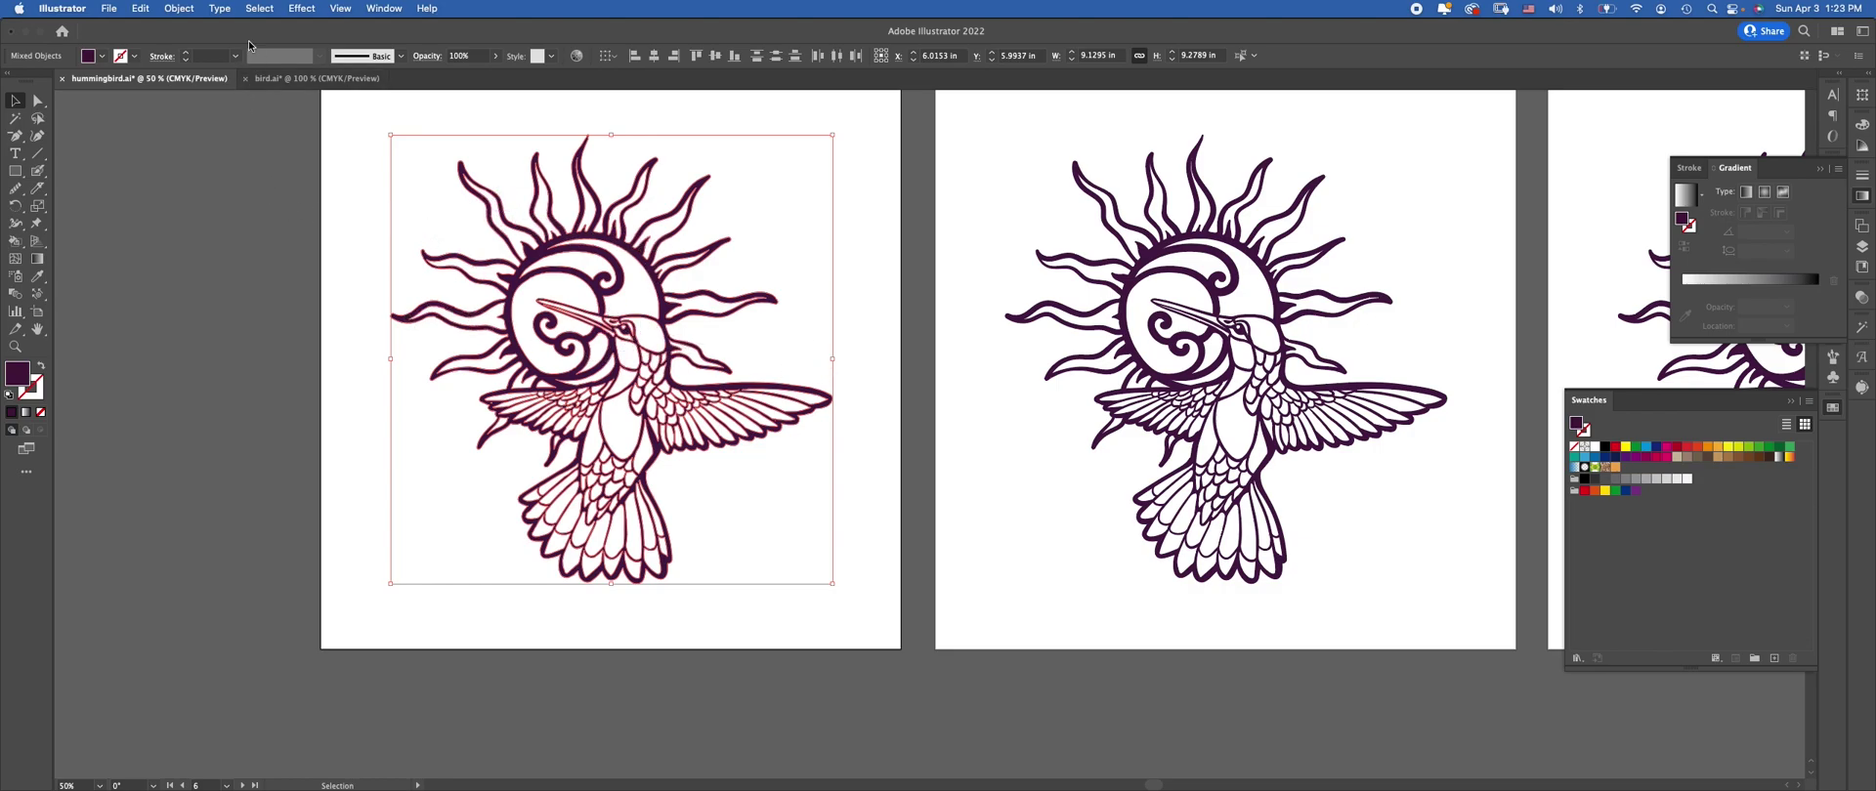
{"action": "left_click", "coordinate": [177, 10]}
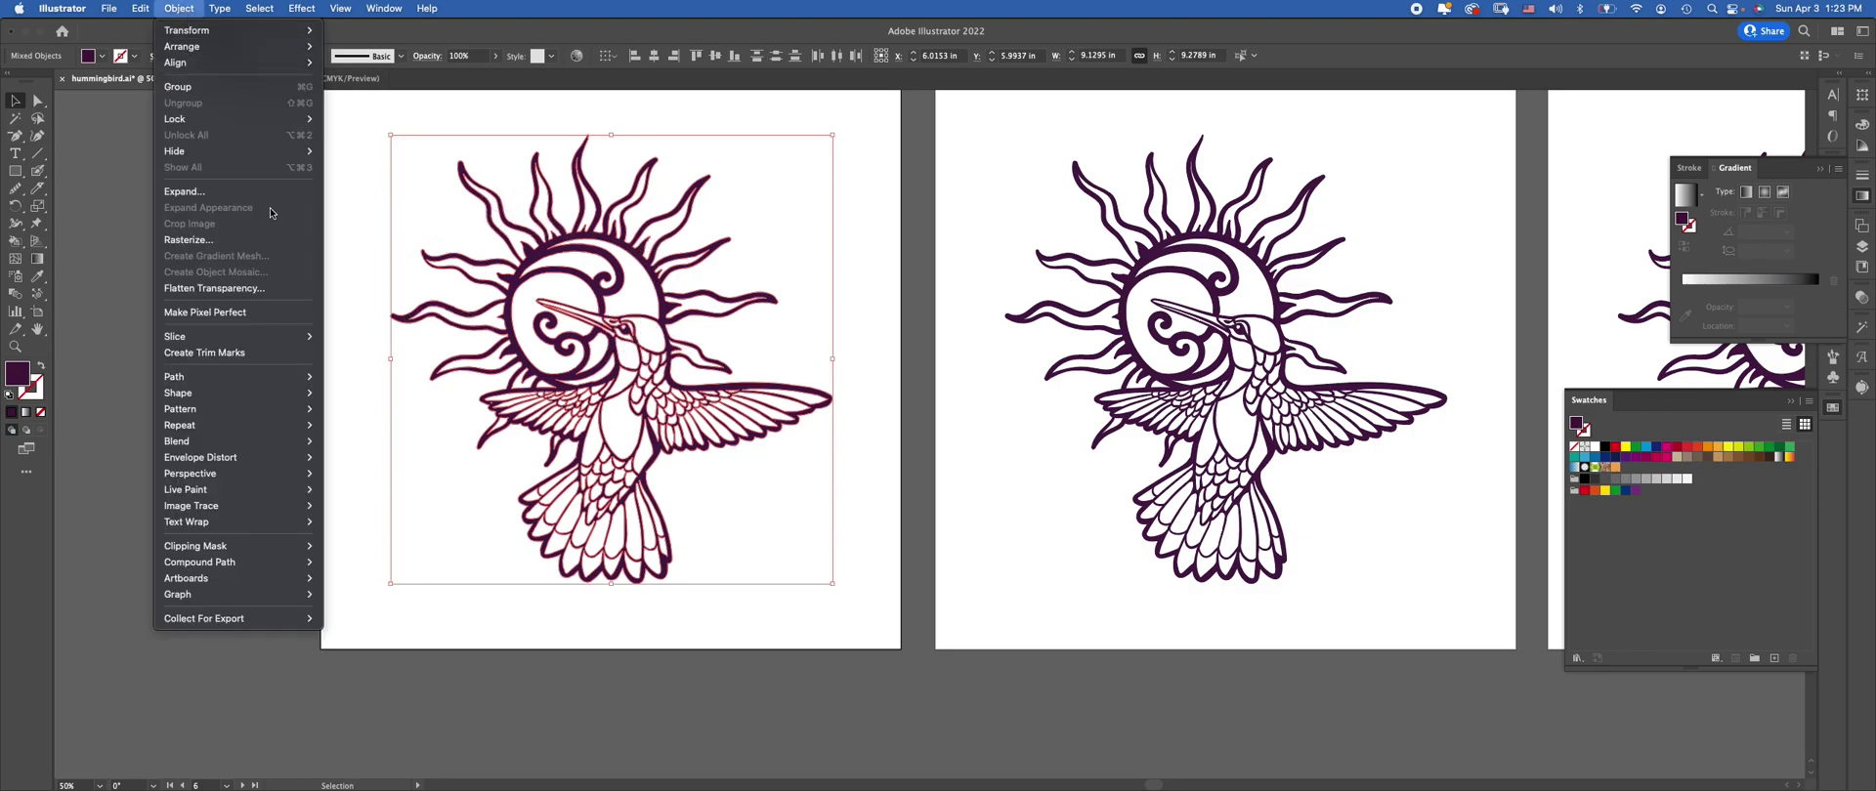
{"action": "mouse_move", "coordinate": [266, 380]}
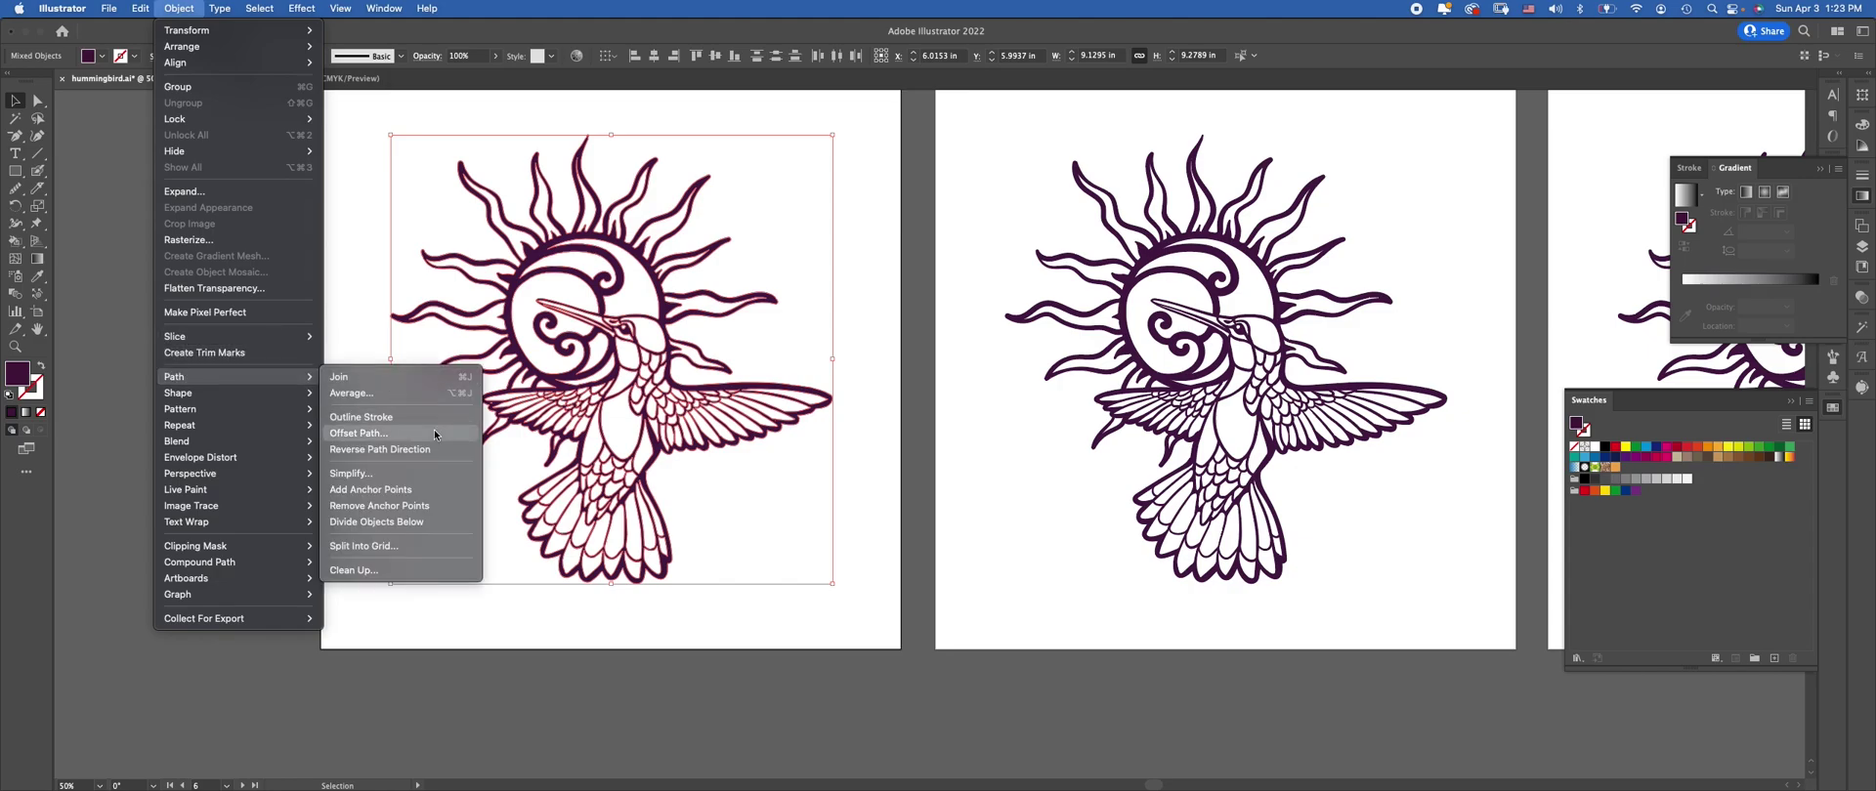
{"action": "left_click", "coordinate": [359, 433]}
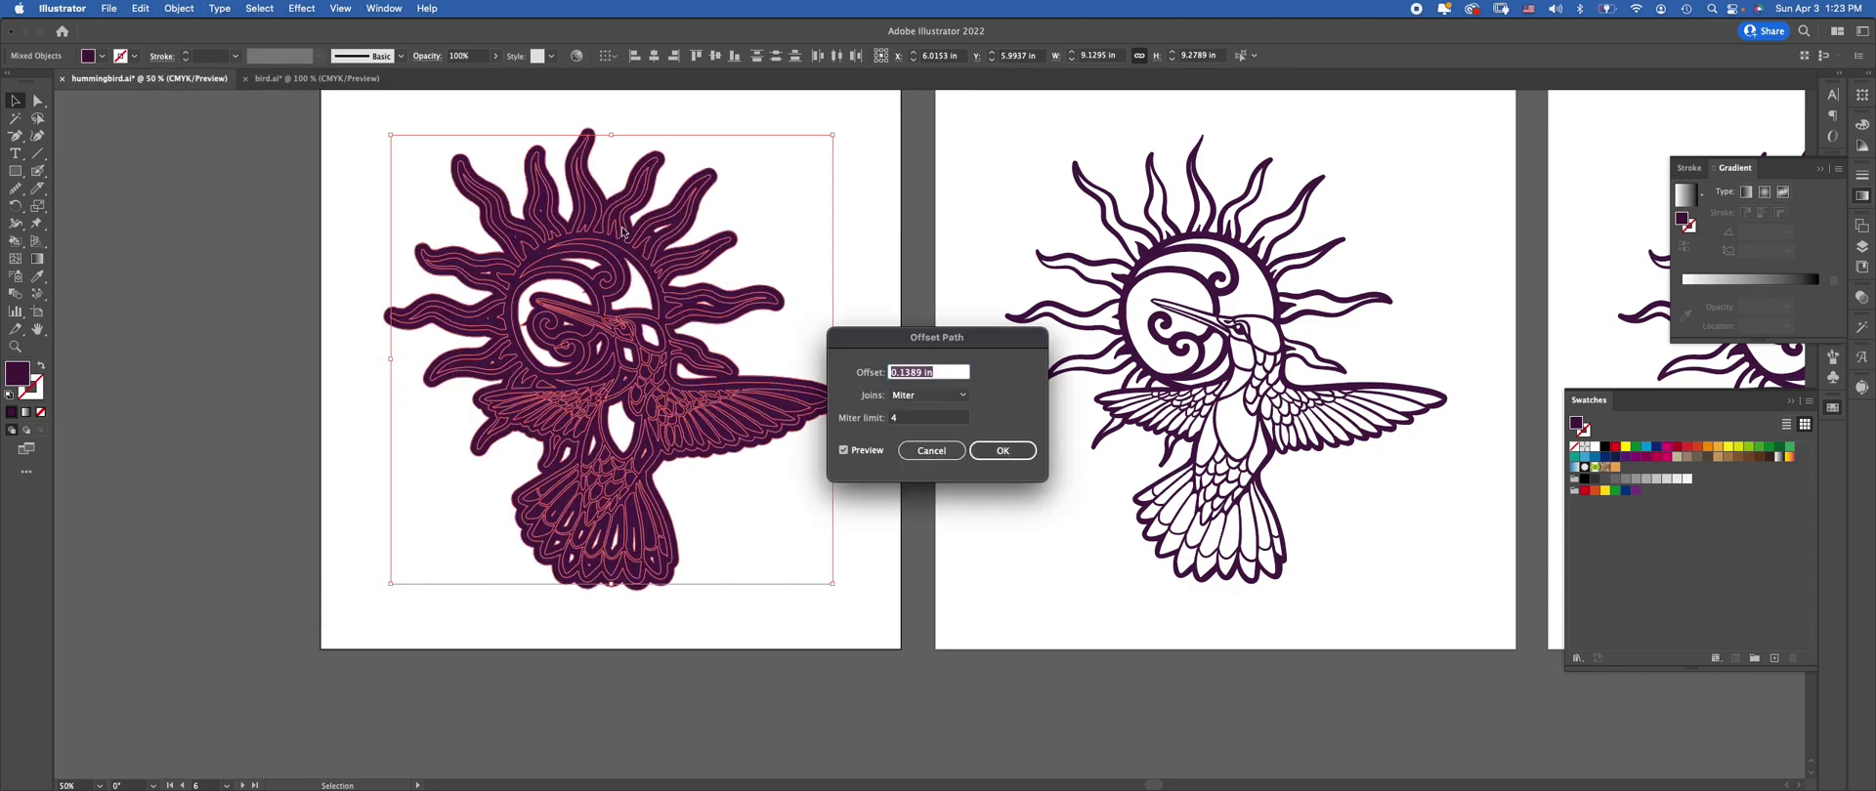
{"action": "left_click", "coordinate": [959, 397]}
{"action": "left_click", "coordinate": [945, 430]}
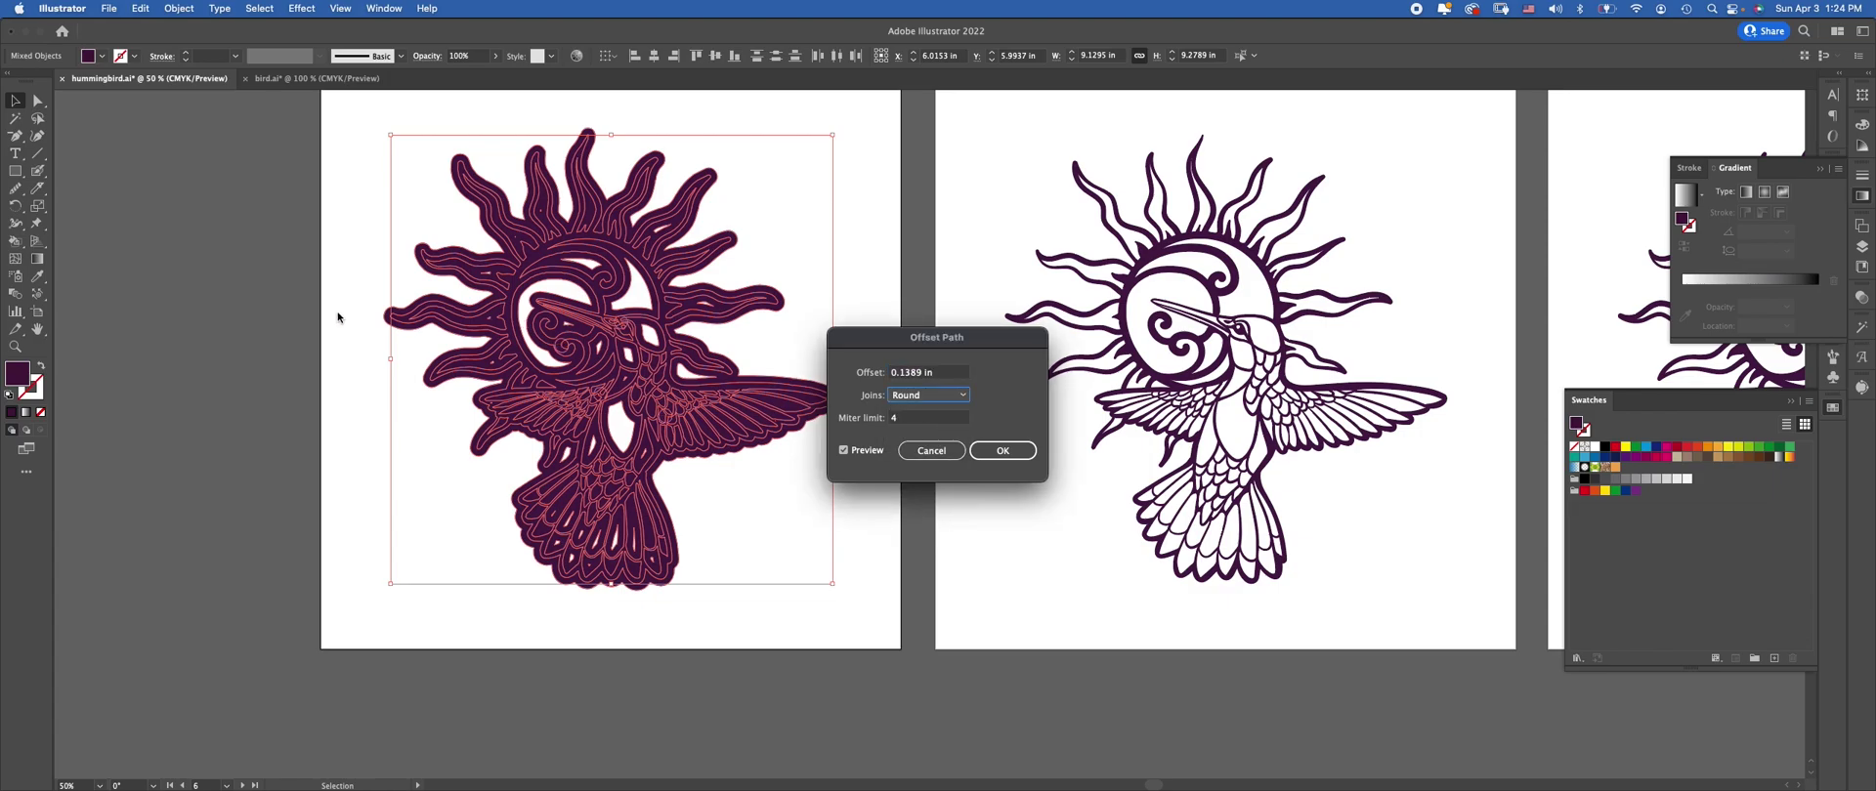
{"action": "left_click", "coordinate": [937, 395]}
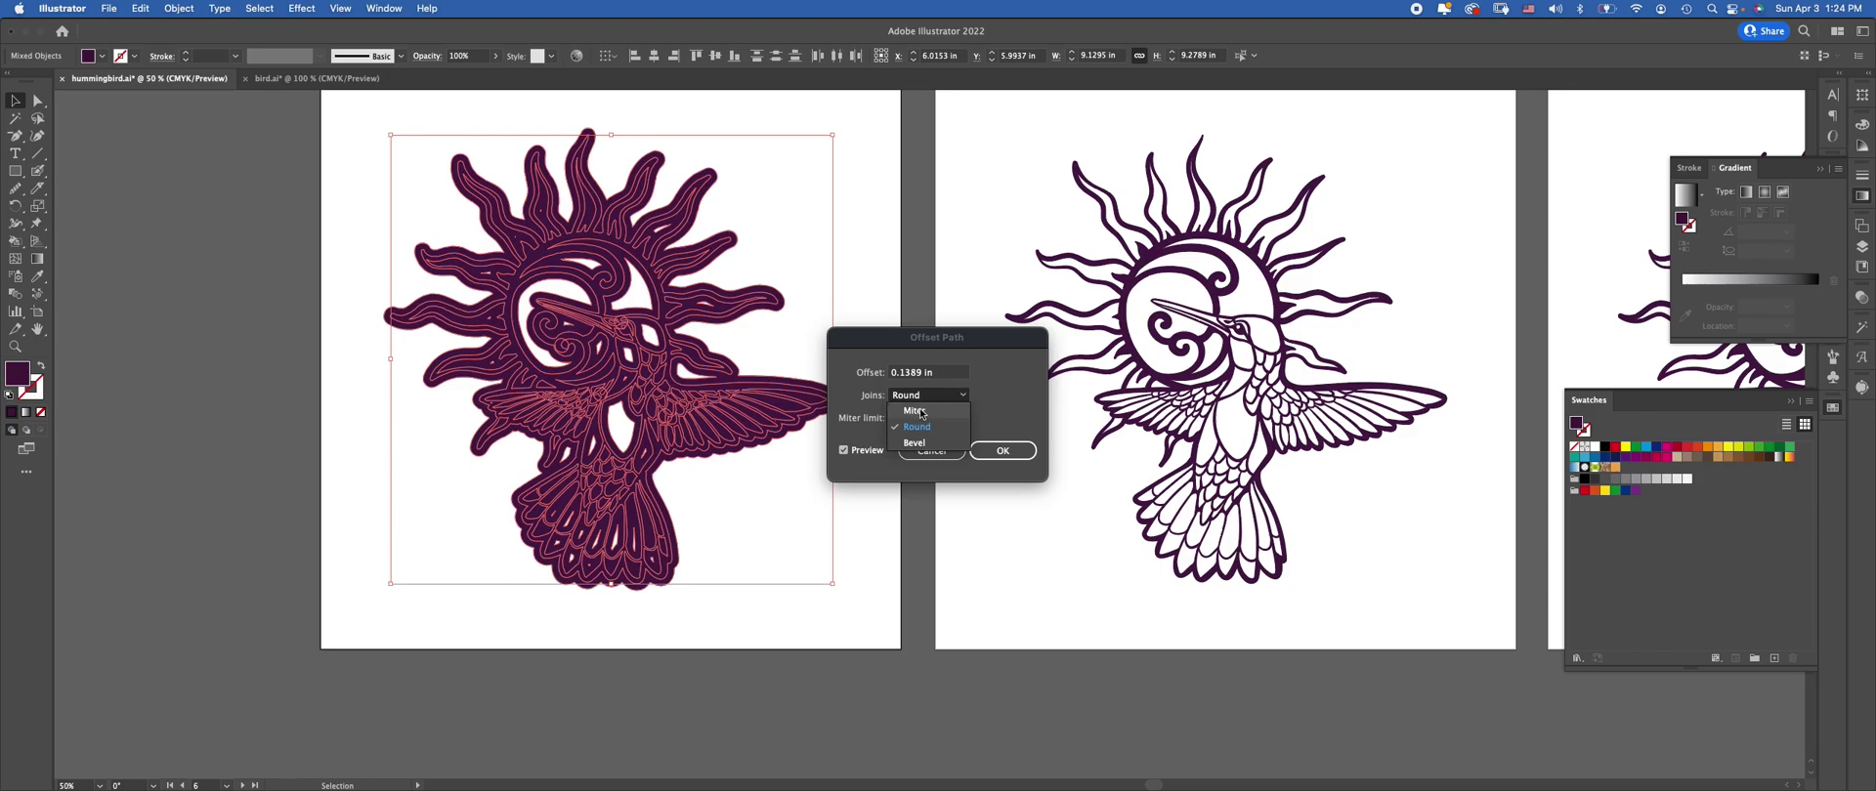
{"action": "left_click", "coordinate": [924, 411]}
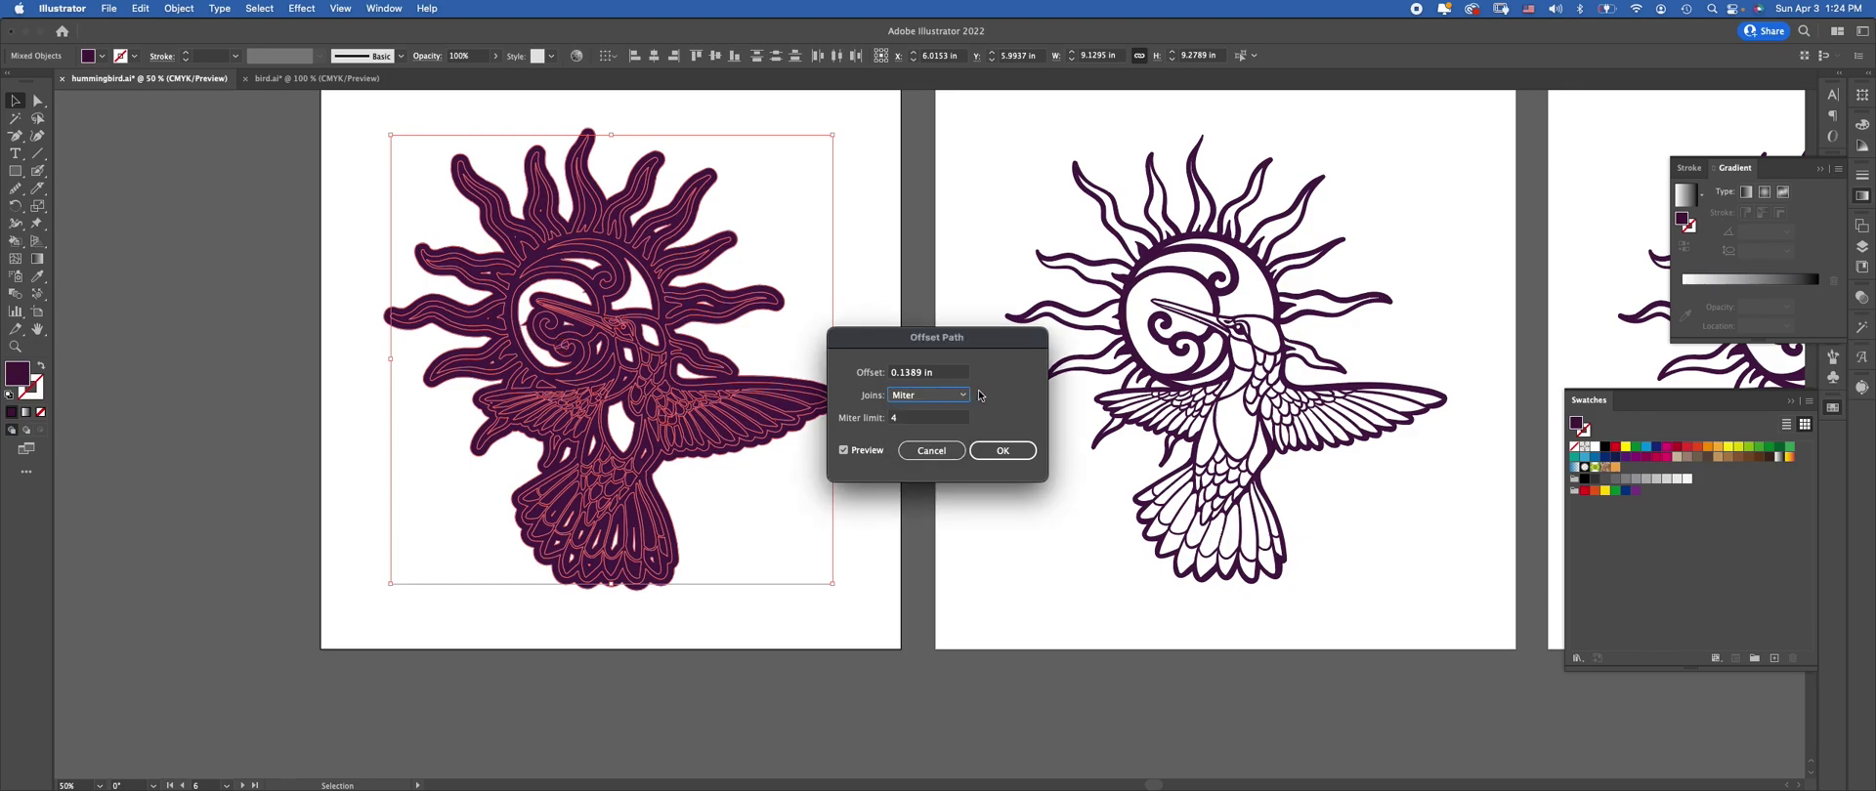
{"action": "left_click", "coordinate": [953, 395]}
{"action": "left_click", "coordinate": [933, 411]}
Preview different offset distances on the line art, stepping from 0.125 in down to 0 in and back up
{"action": "left_click", "coordinate": [926, 378]}
{"action": "key", "text": "Down"}
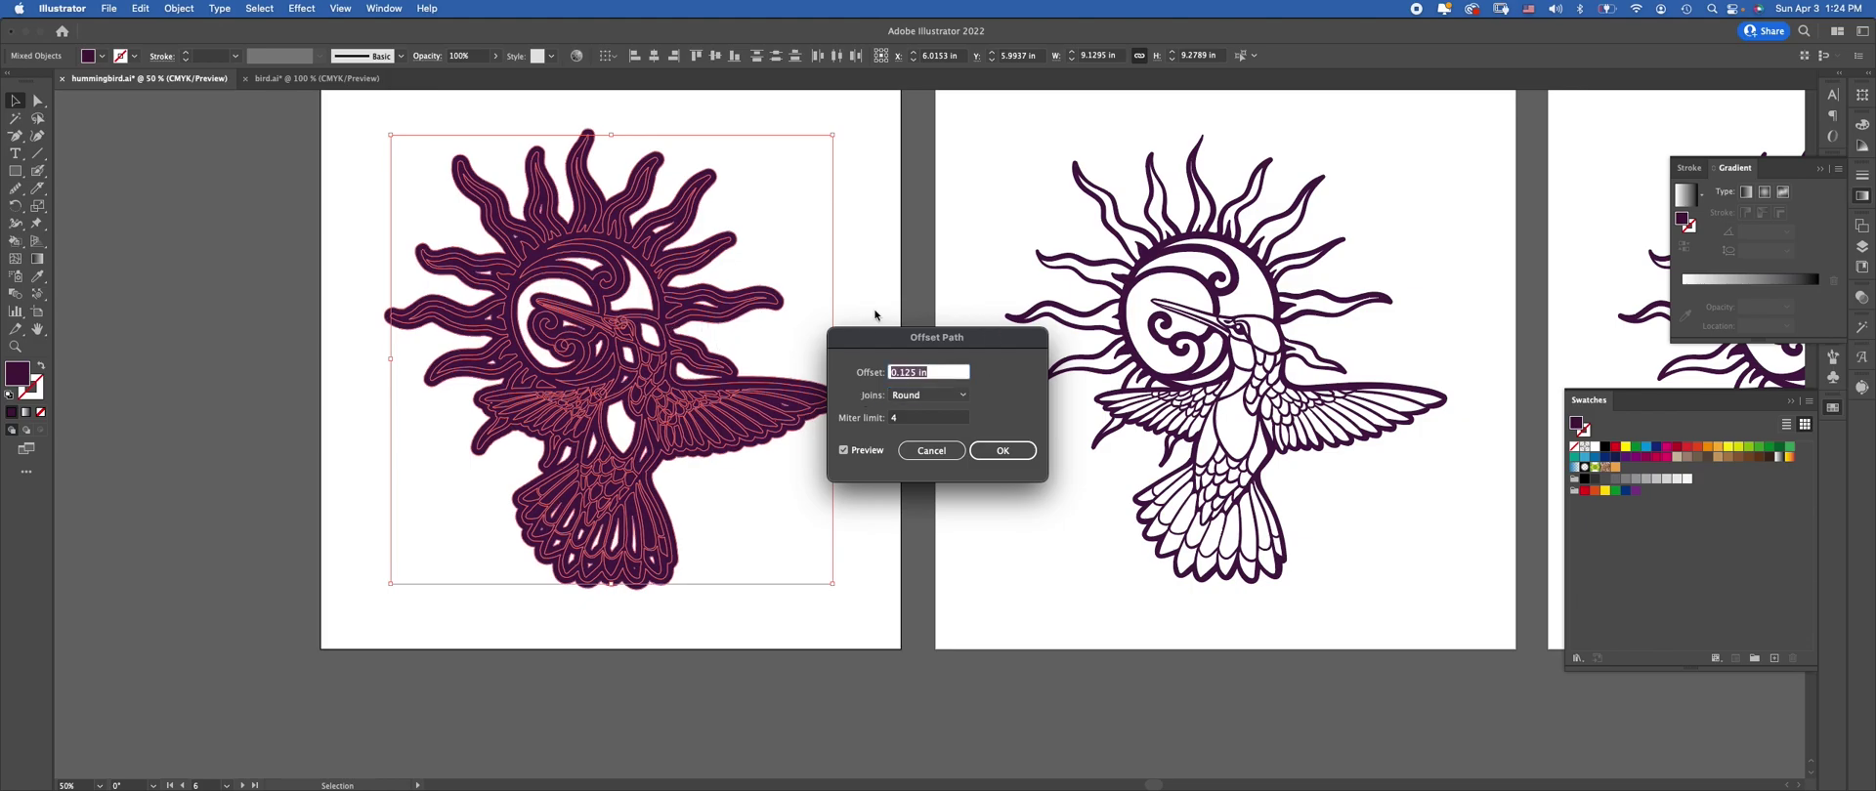
{"action": "key", "text": "Down"}
{"action": "key", "text": "Down"}
{"action": "key", "text": "Down"}
{"action": "key", "text": "Down"}
{"action": "key", "text": "Down"}
{"action": "key", "text": "Down"}
{"action": "key", "text": "Down"}
{"action": "key", "text": "Down"}
{"action": "key", "text": "Down"}
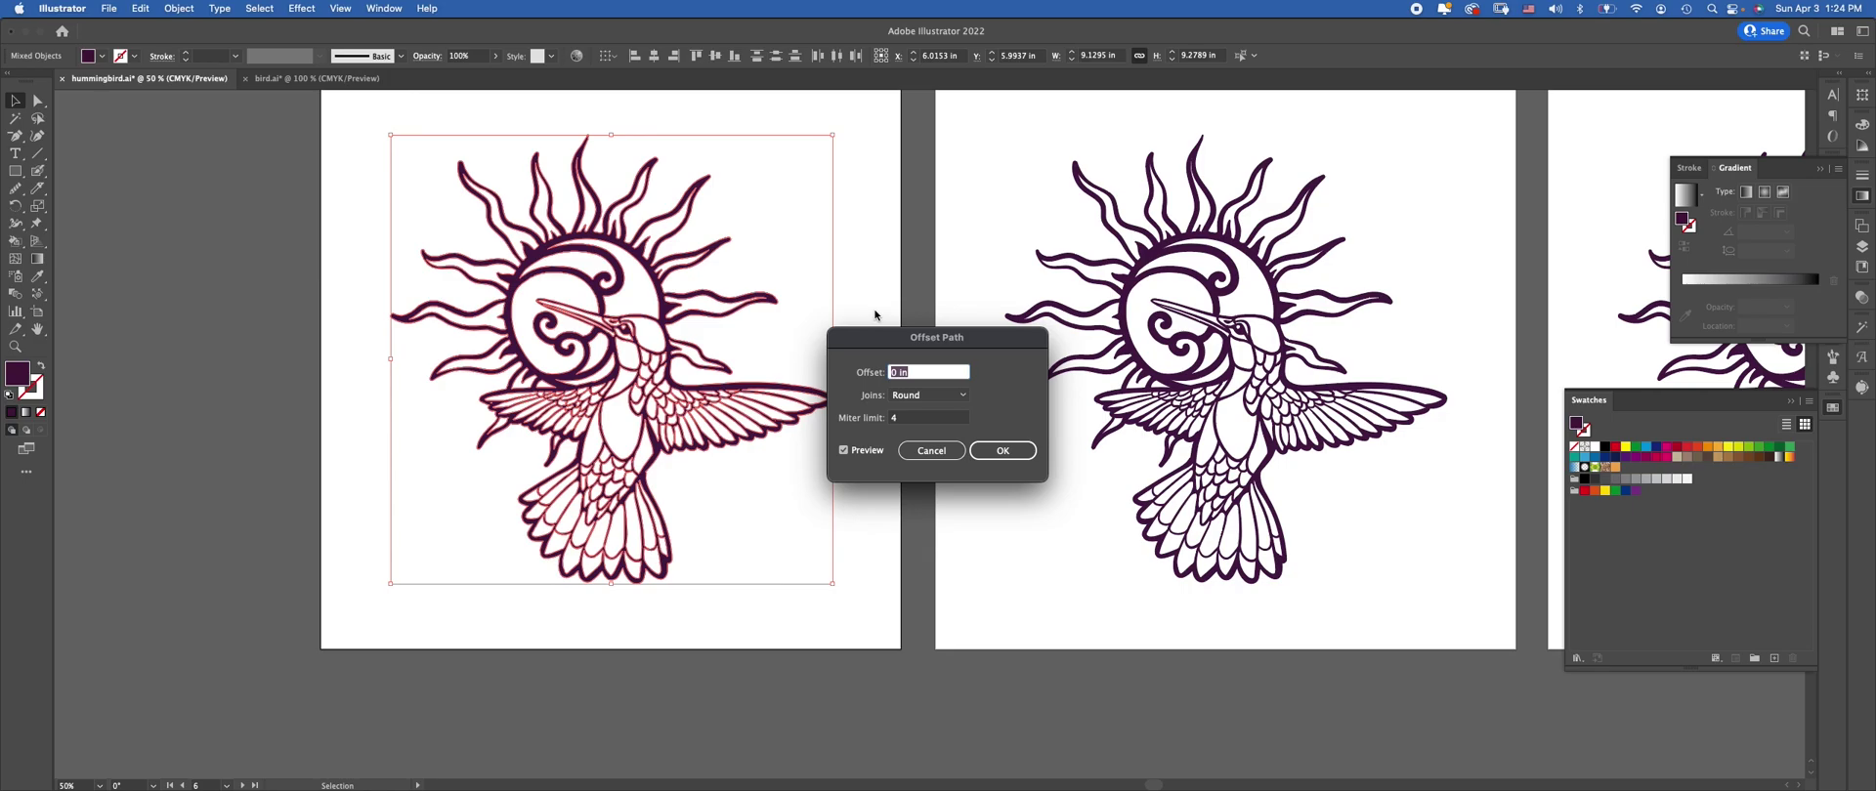
{"action": "key", "text": "Up"}
{"action": "key", "text": "Up"}
{"action": "key", "text": "Up"}
{"action": "key", "text": "Up"}
{"action": "key", "text": "Up"}
{"action": "key", "text": "Up"}
{"action": "key", "text": "Up"}
{"action": "key", "text": "Up"}
{"action": "key", "text": "Up"}
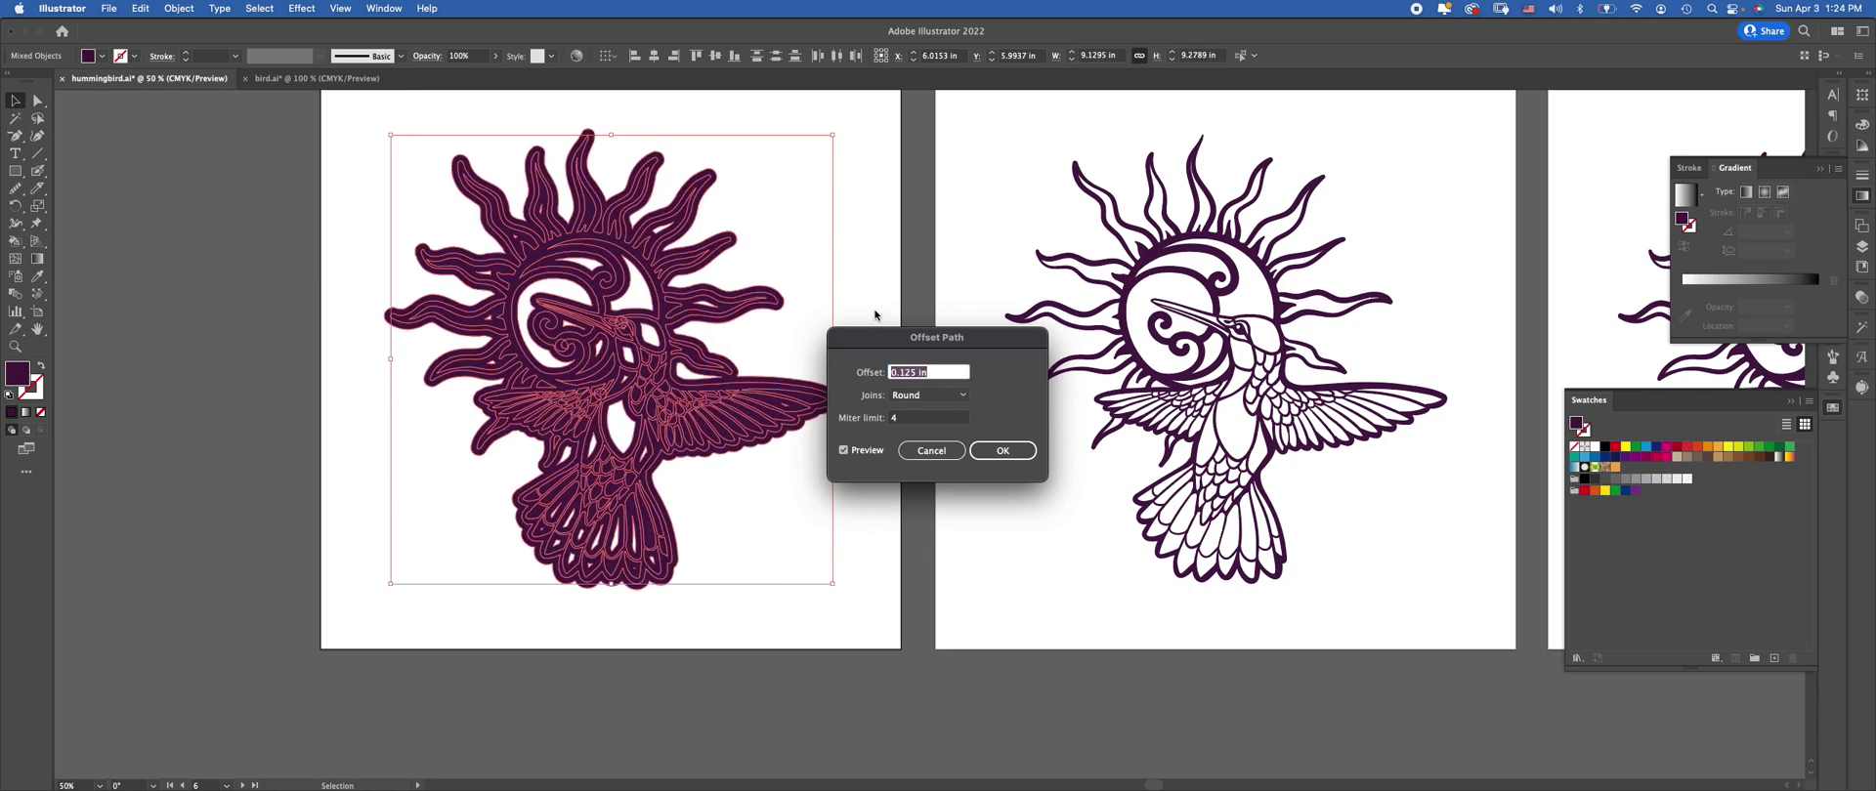
Set the offset distance to 0.08 in and apply the path offset
{"action": "left_click", "coordinate": [944, 375]}
{"action": "left_click_drag", "start_coordinate": [935, 375], "coordinate": [897, 374]}
{"action": "key", "text": "BackSpace"}
{"action": "key", "text": "BackSpace"}
{"action": "left_click", "coordinate": [905, 416]}
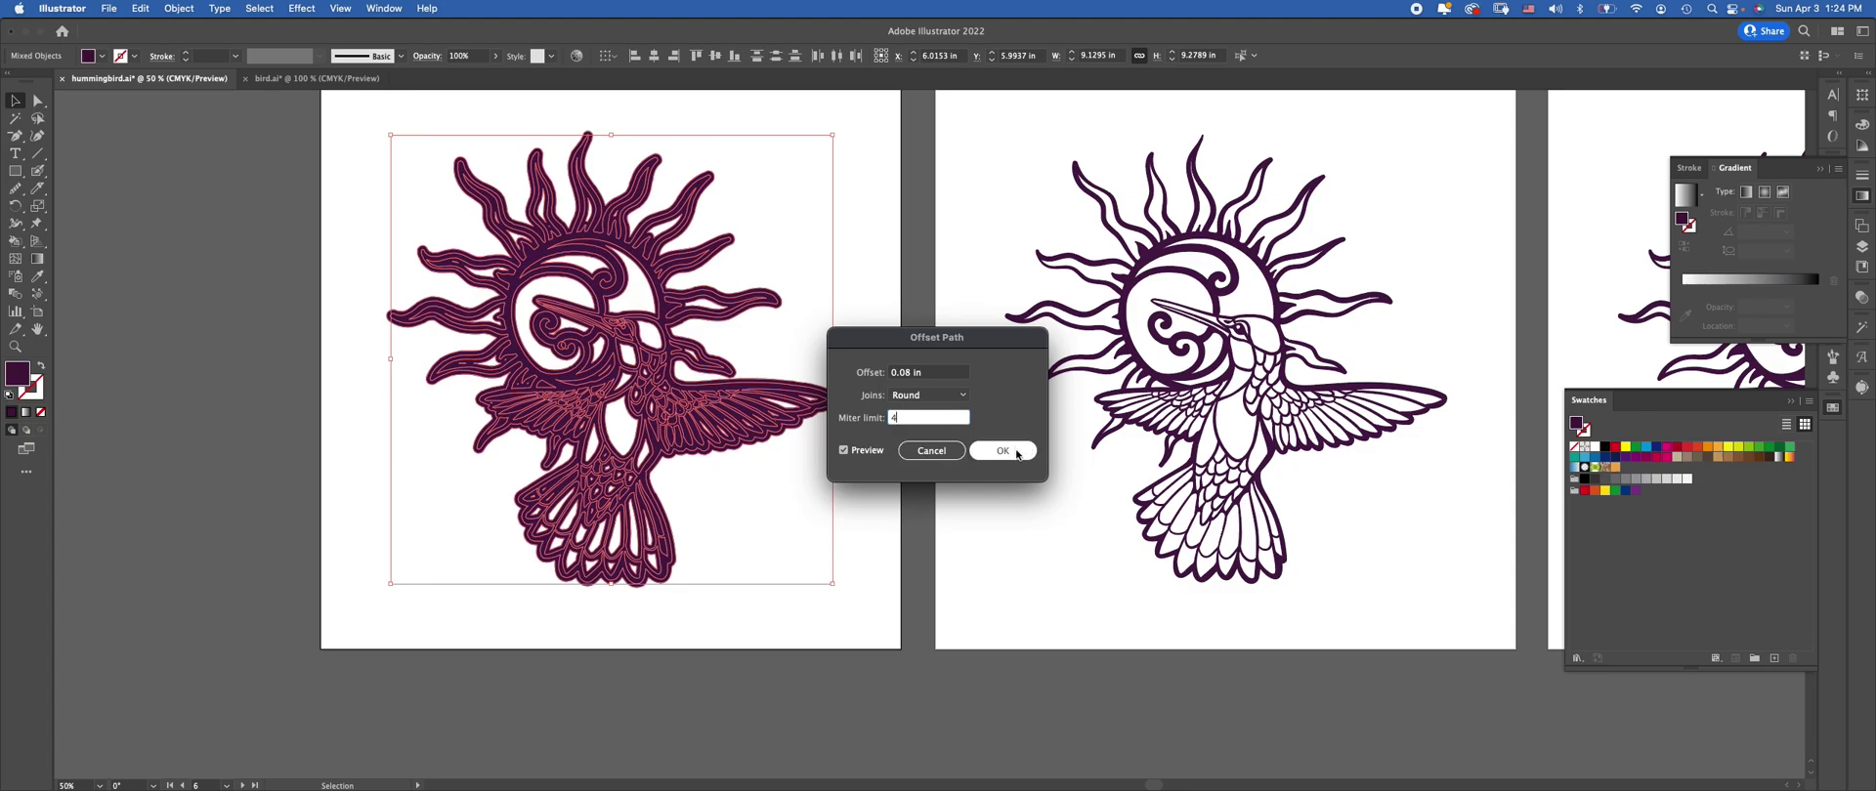
{"action": "left_click", "coordinate": [1014, 453]}
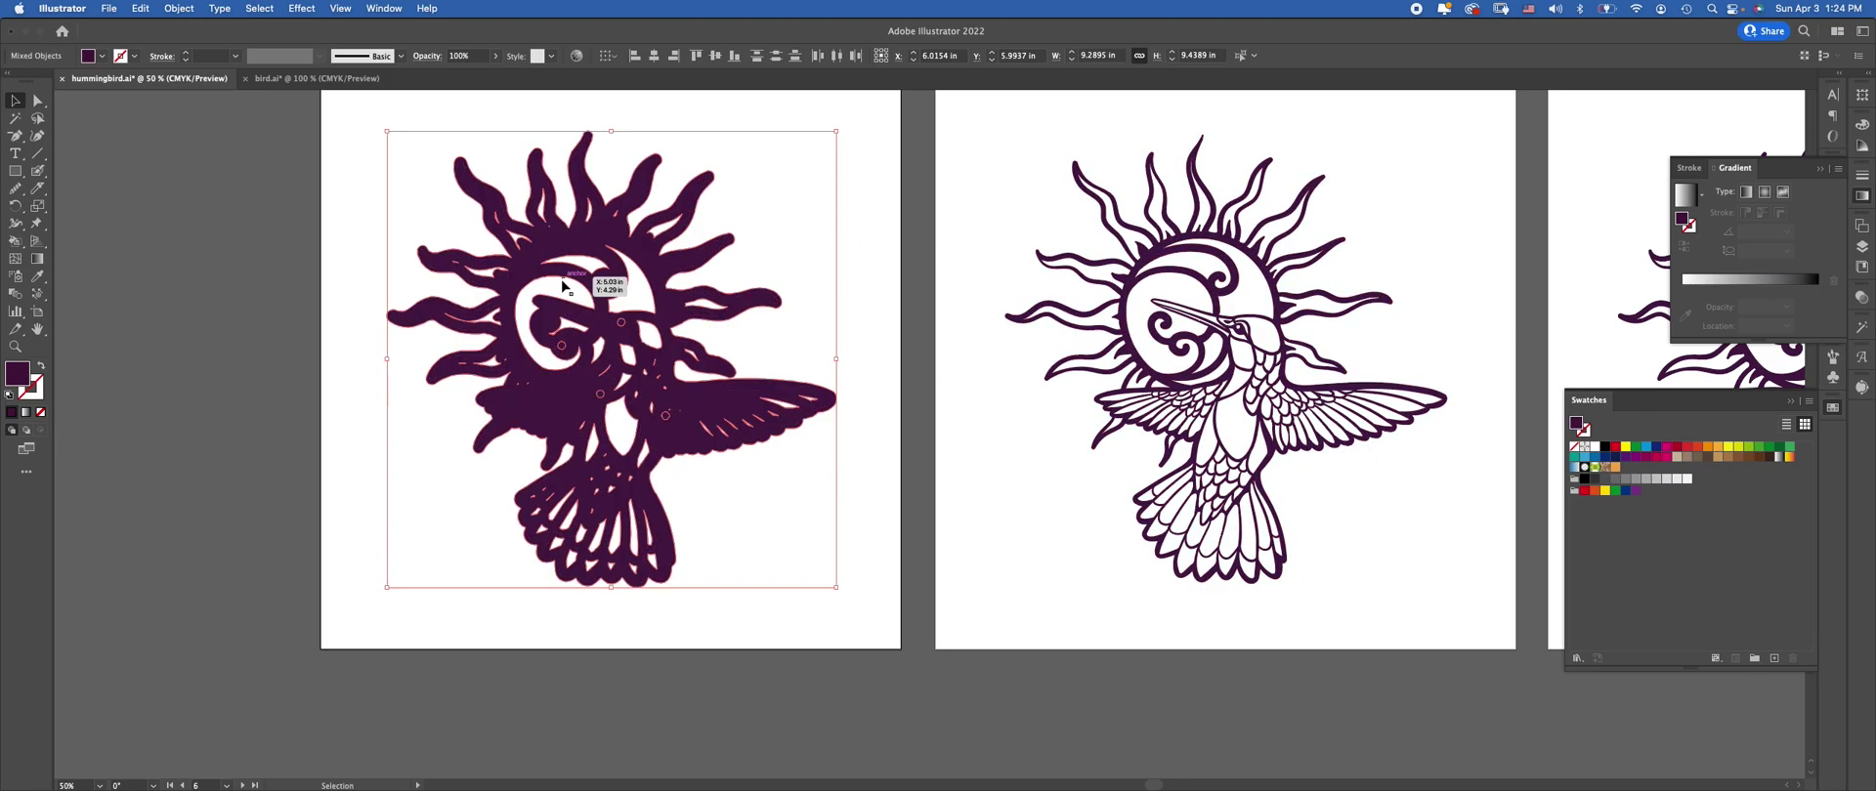
Unite the offset shapes into a single compound path with Pathfinder
{"action": "left_click", "coordinate": [1825, 170]}
{"action": "left_click", "coordinate": [1835, 406]}
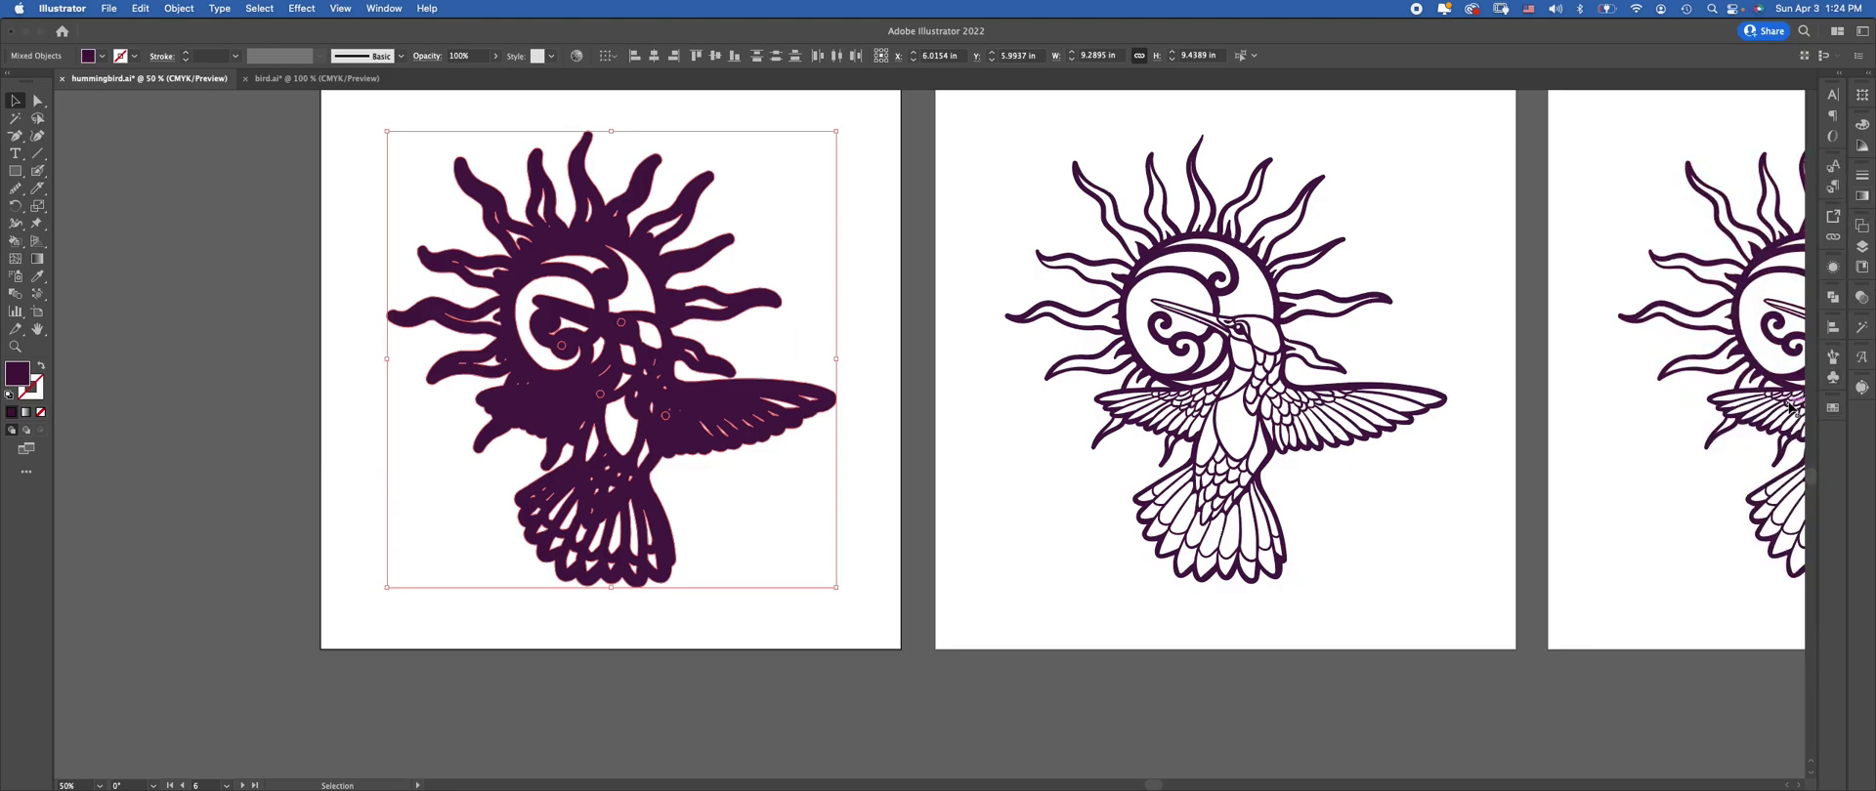
{"action": "left_click", "coordinate": [1832, 297]}
{"action": "left_click", "coordinate": [1655, 329]}
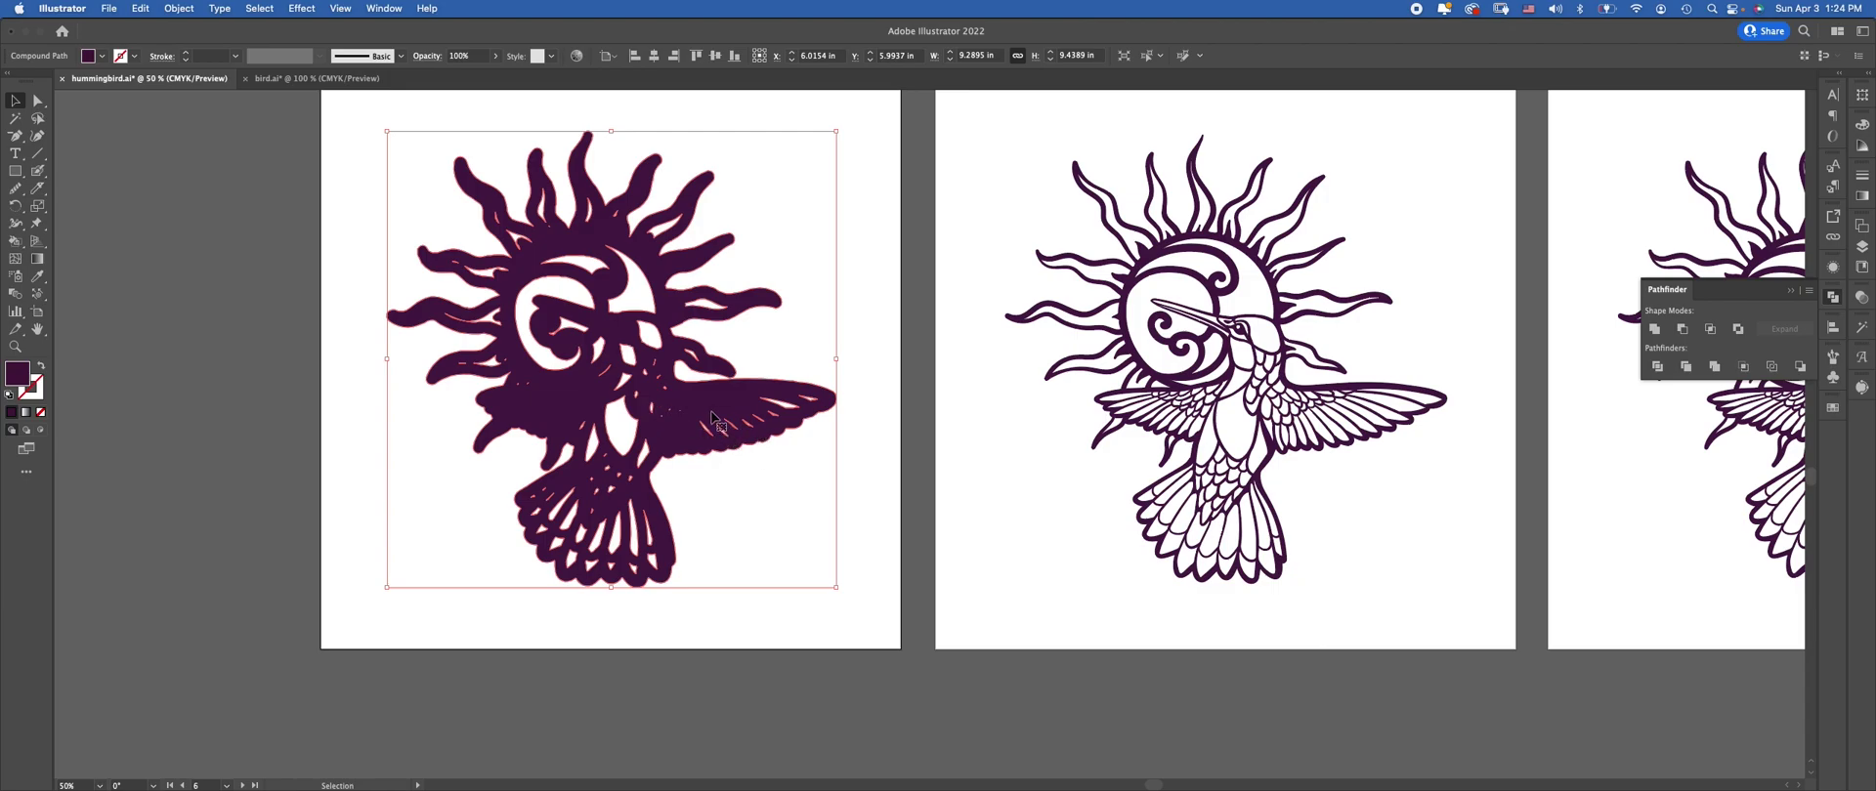
{"action": "left_click", "coordinate": [1790, 292]}
Fill the united offset shape with magenta and send it to the back behind the dark line art
{"action": "left_click", "coordinate": [1833, 407]}
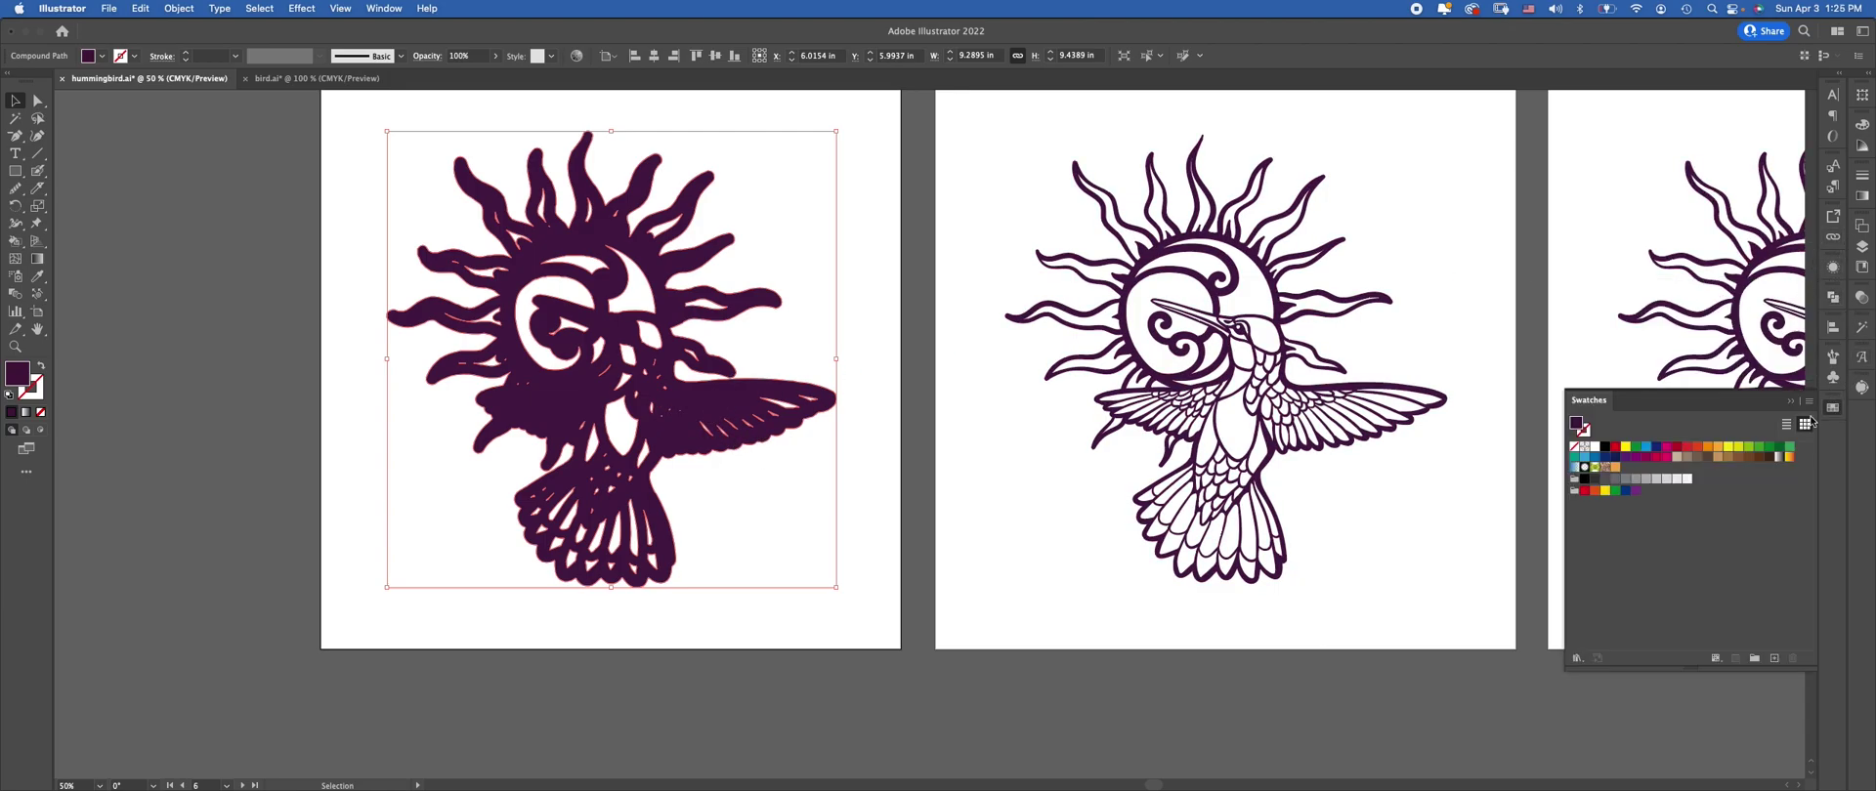
{"action": "left_click", "coordinate": [1665, 456]}
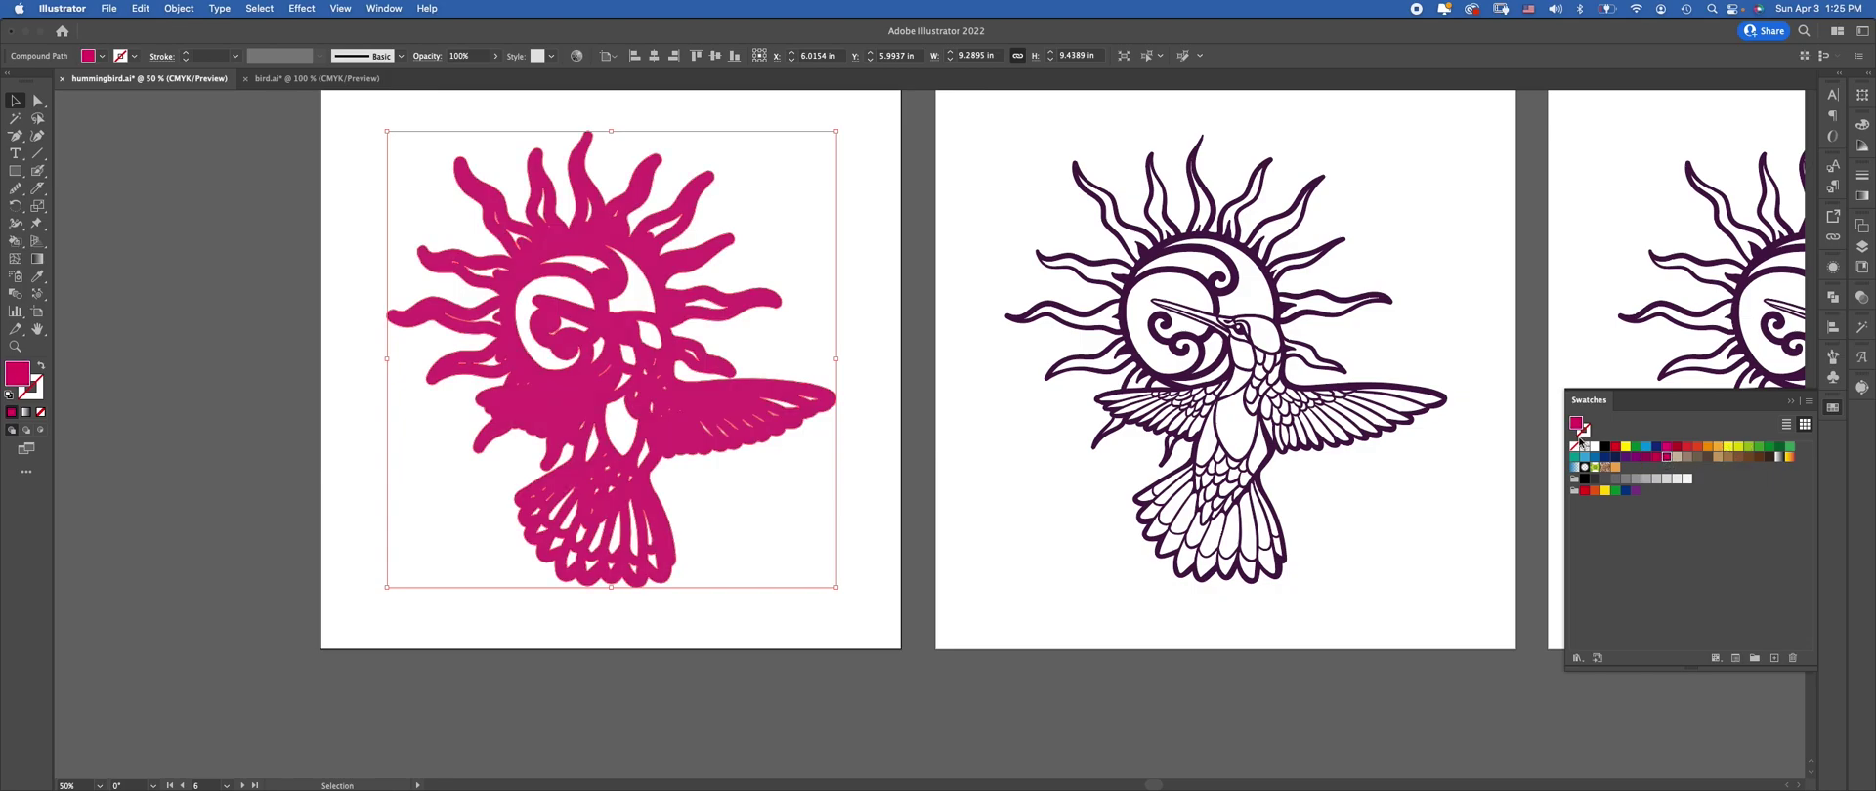
{"action": "left_click_drag", "start_coordinate": [696, 410], "coordinate": [860, 378]}
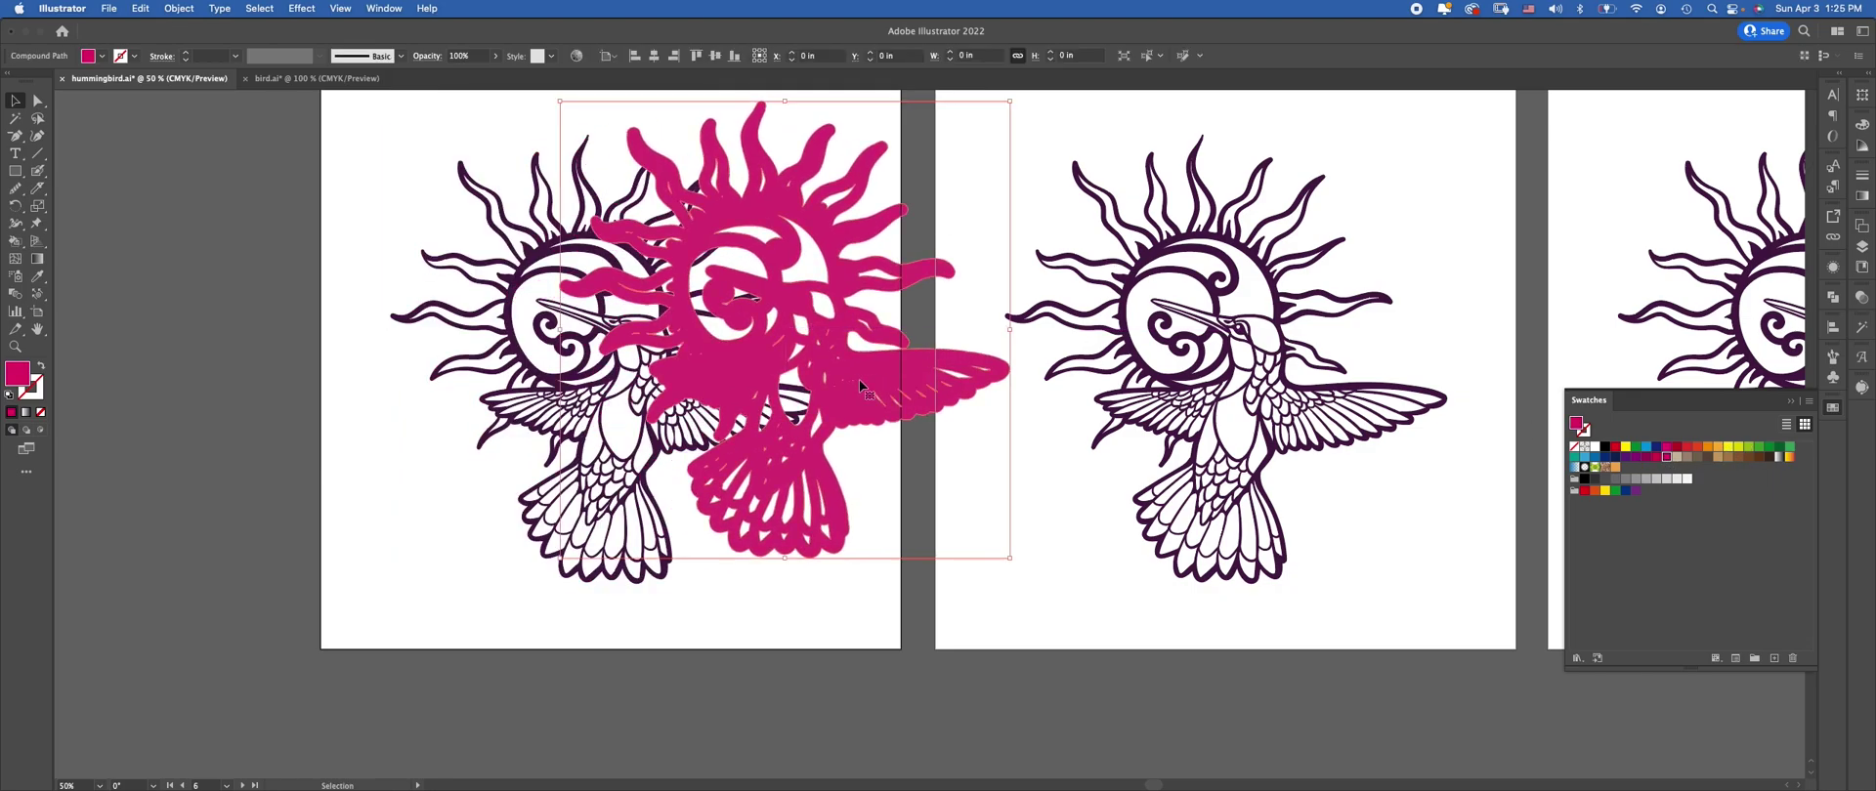
{"action": "key", "text": "super+z"}
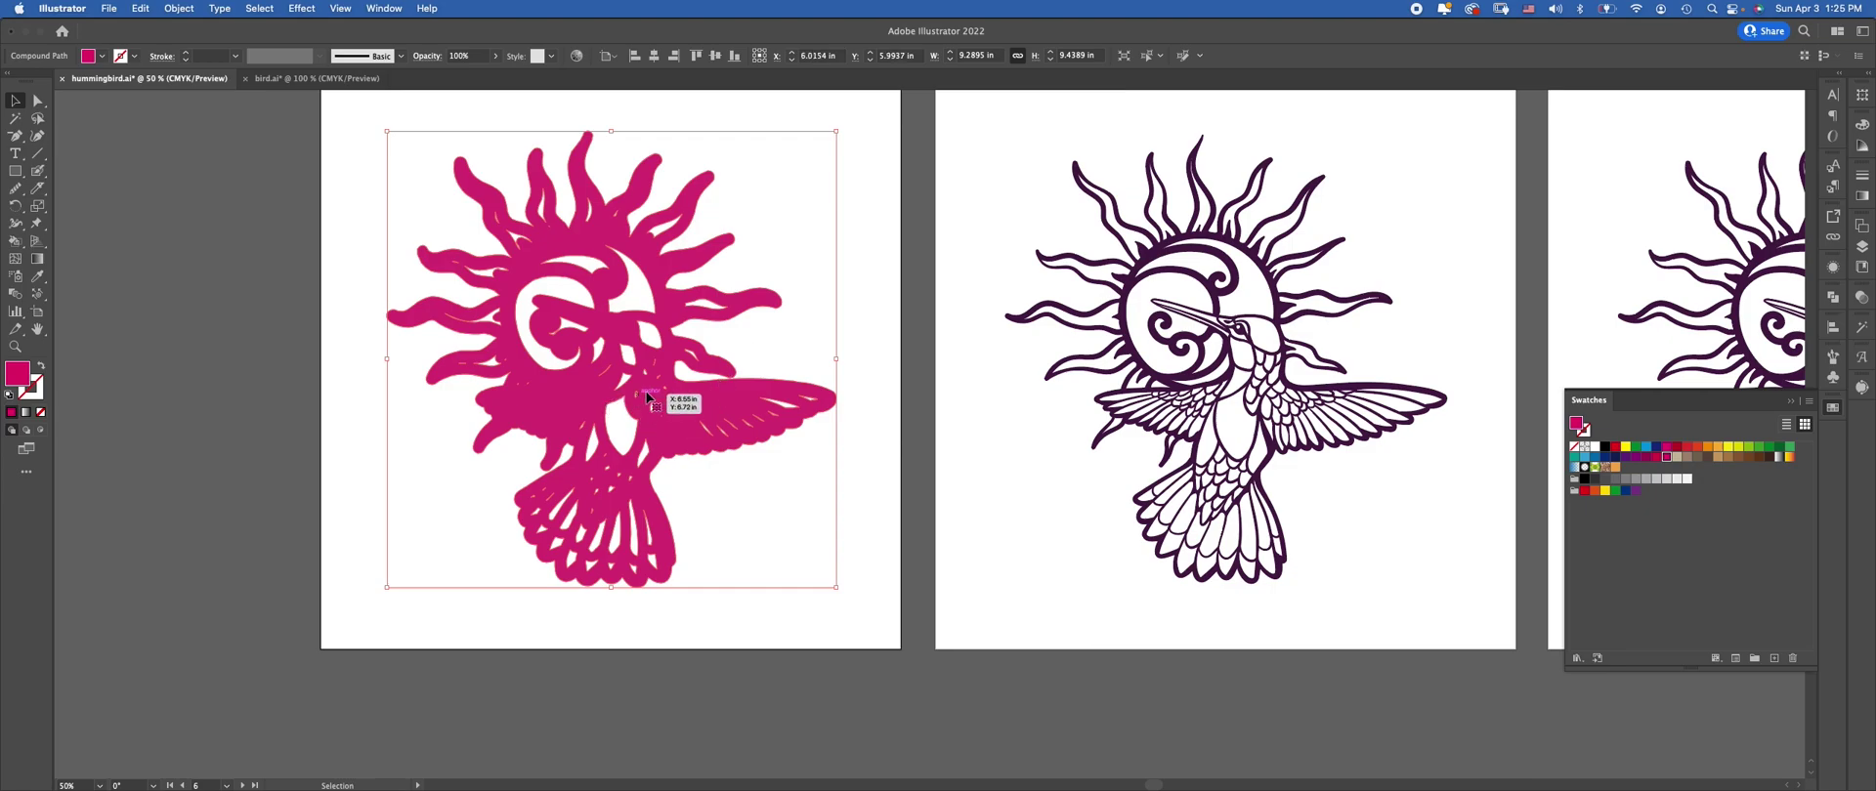
{"action": "right_click", "coordinate": [696, 408]}
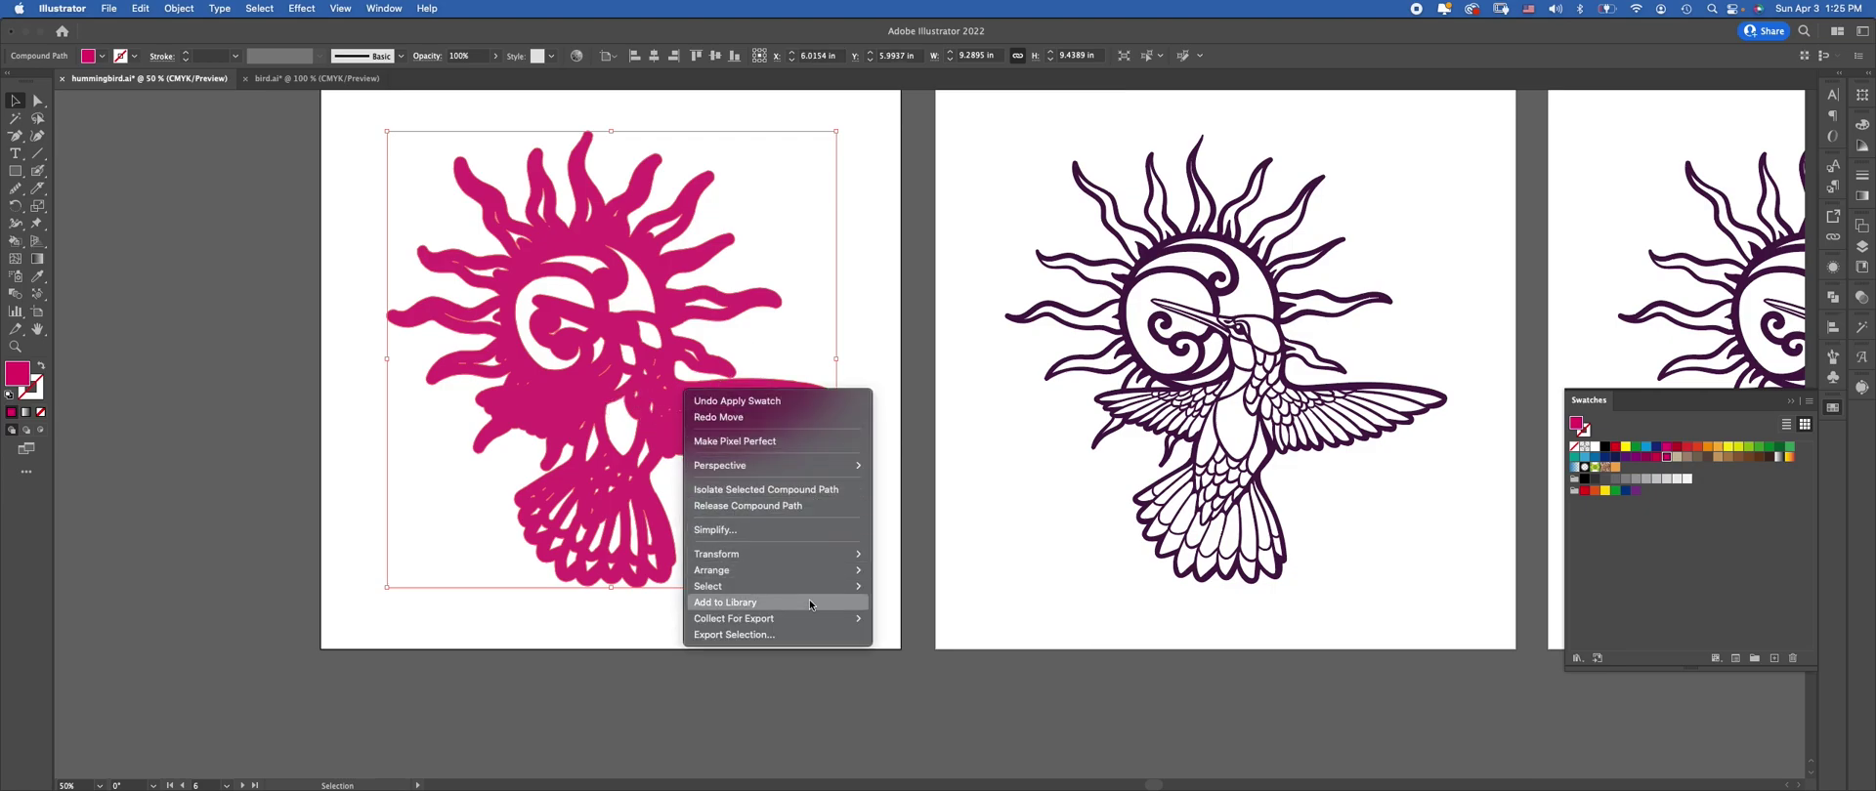
{"action": "mouse_move", "coordinate": [809, 578]}
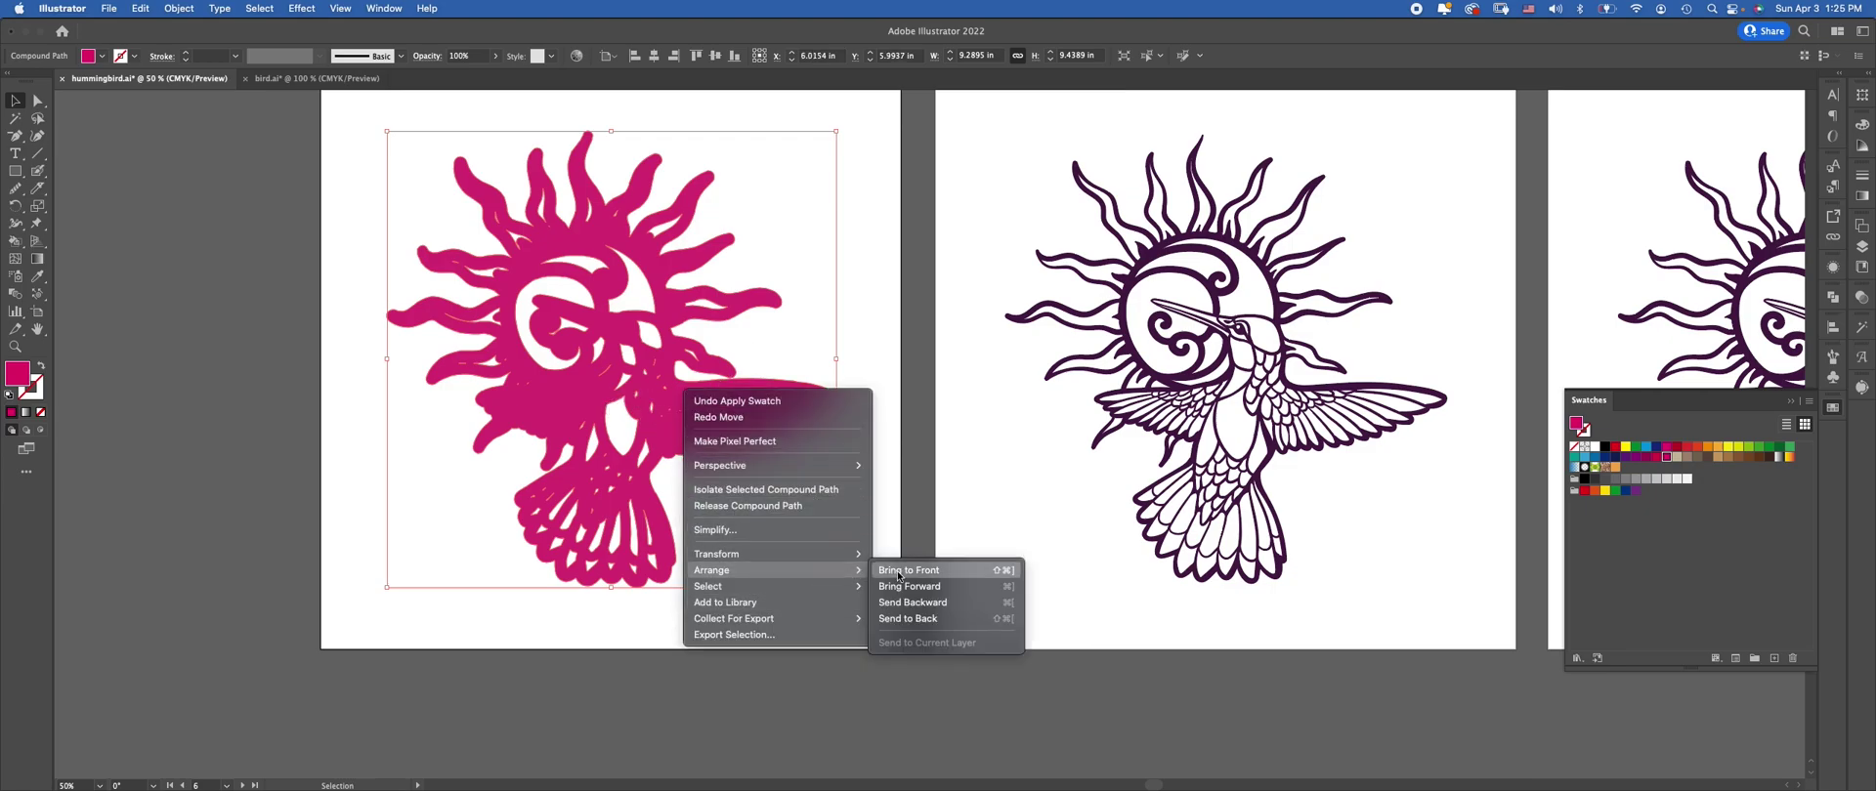
{"action": "left_click", "coordinate": [947, 617]}
{"action": "left_click", "coordinate": [845, 534]}
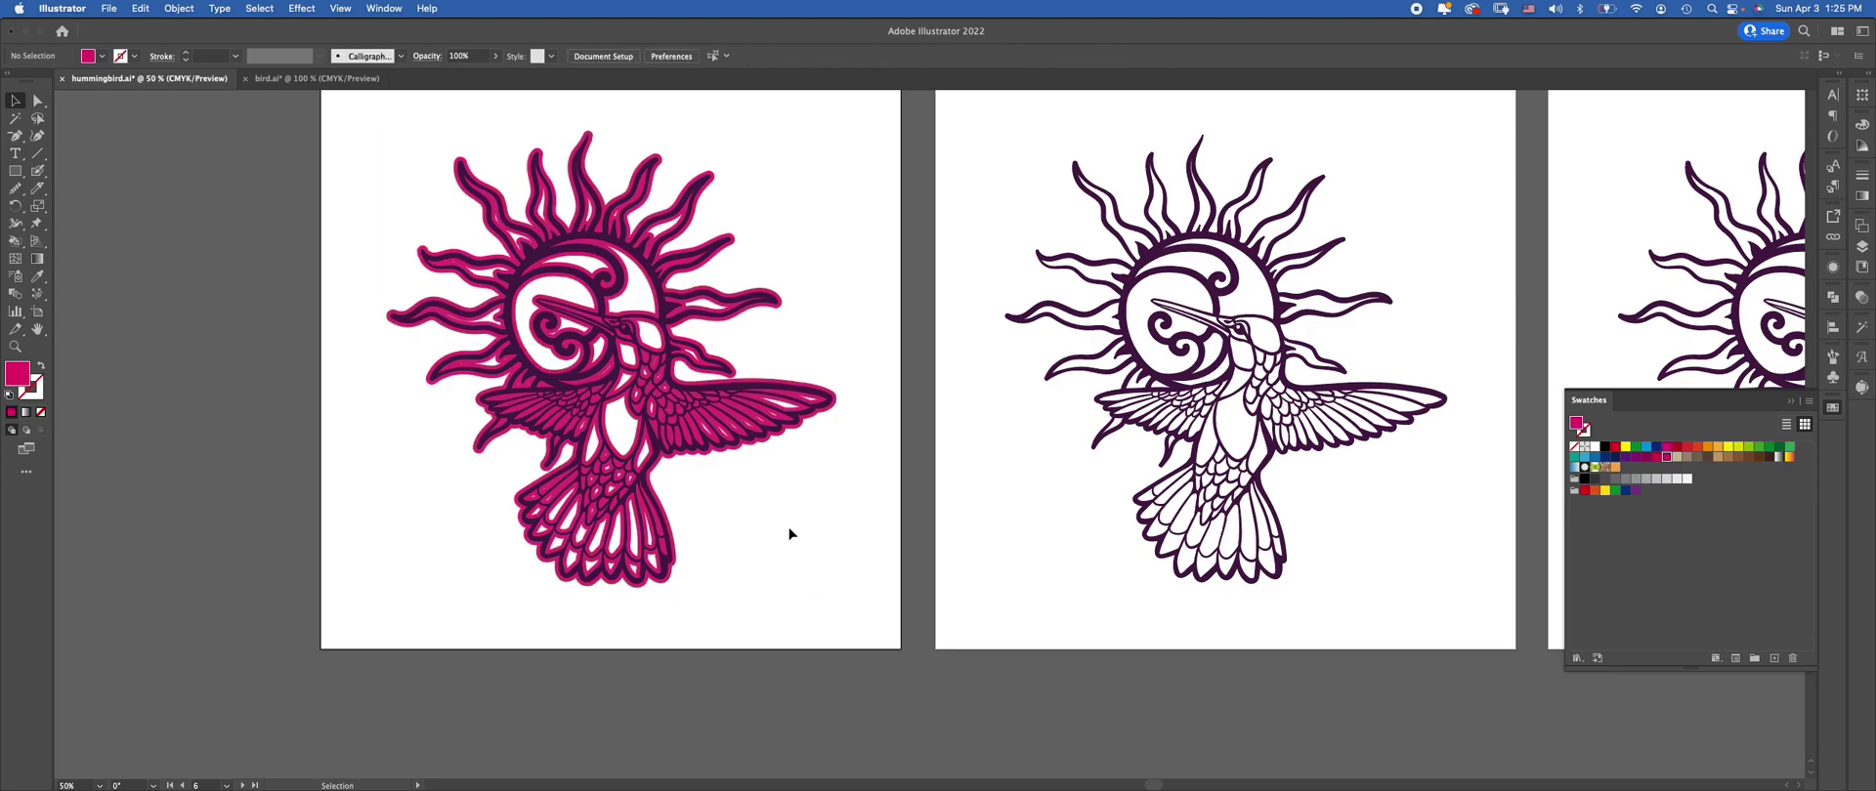
Remove the tiny leftover gap inside the lower sun ray above the hummingbird's folded wing from the magenta backing shape
{"action": "key", "text": "super+1"}
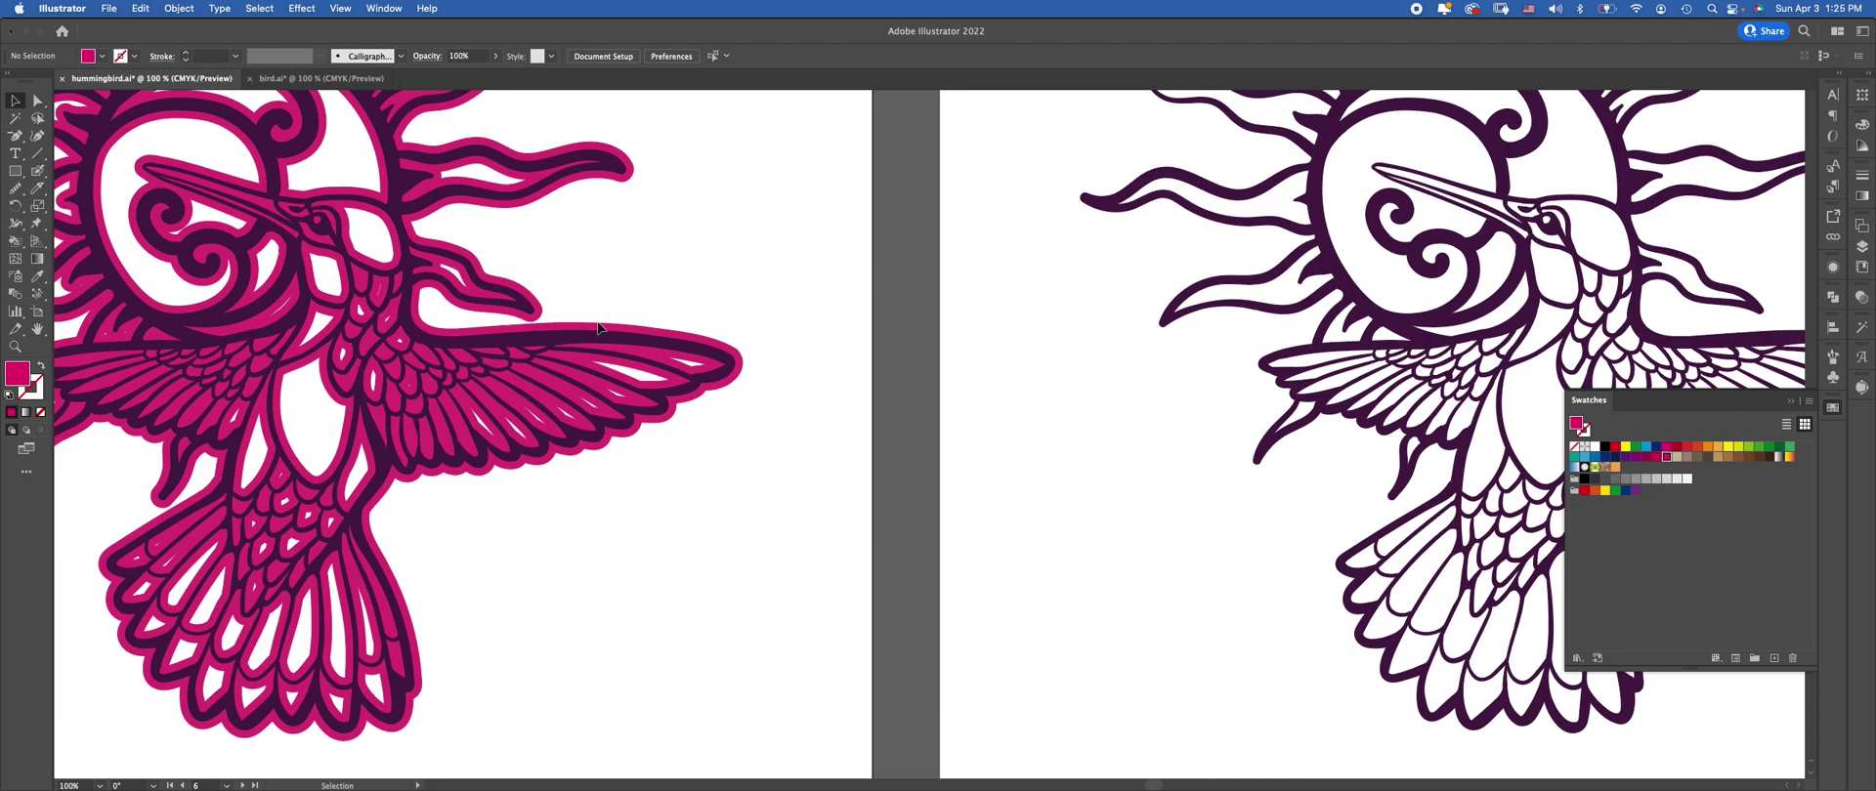
{"action": "key", "text": "space"}
{"action": "left_click_drag", "start_coordinate": [608, 387], "coordinate": [744, 321]}
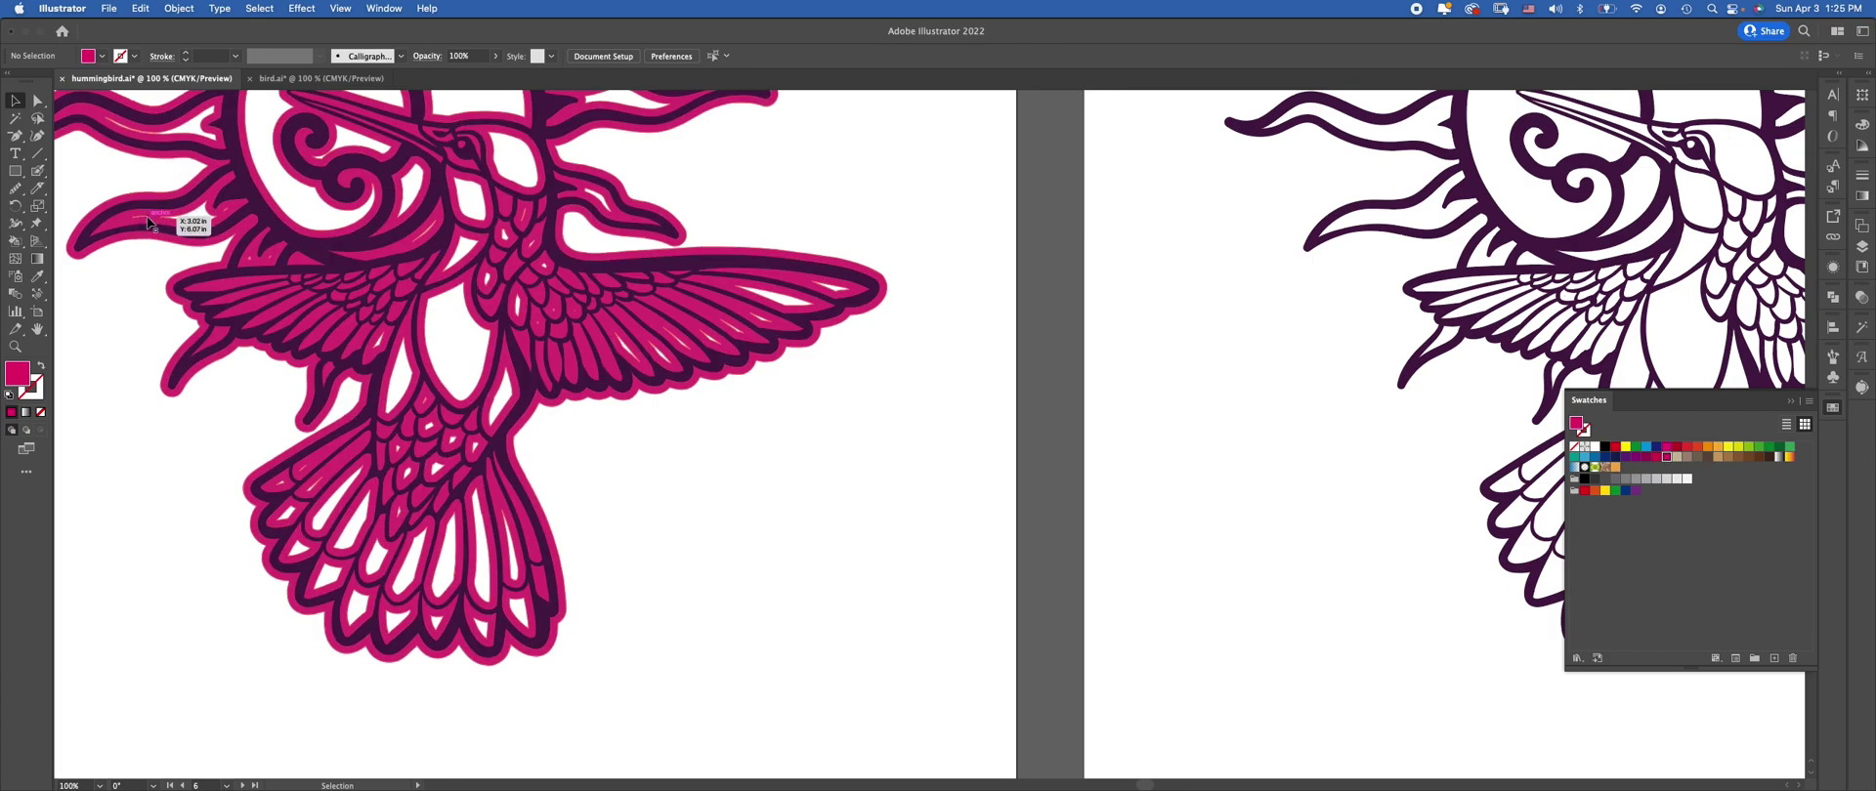
{"action": "left_click", "coordinate": [37, 101]}
{"action": "scroll", "coordinate": [195, 263], "scroll_direction": "left", "scroll_amount": 3}
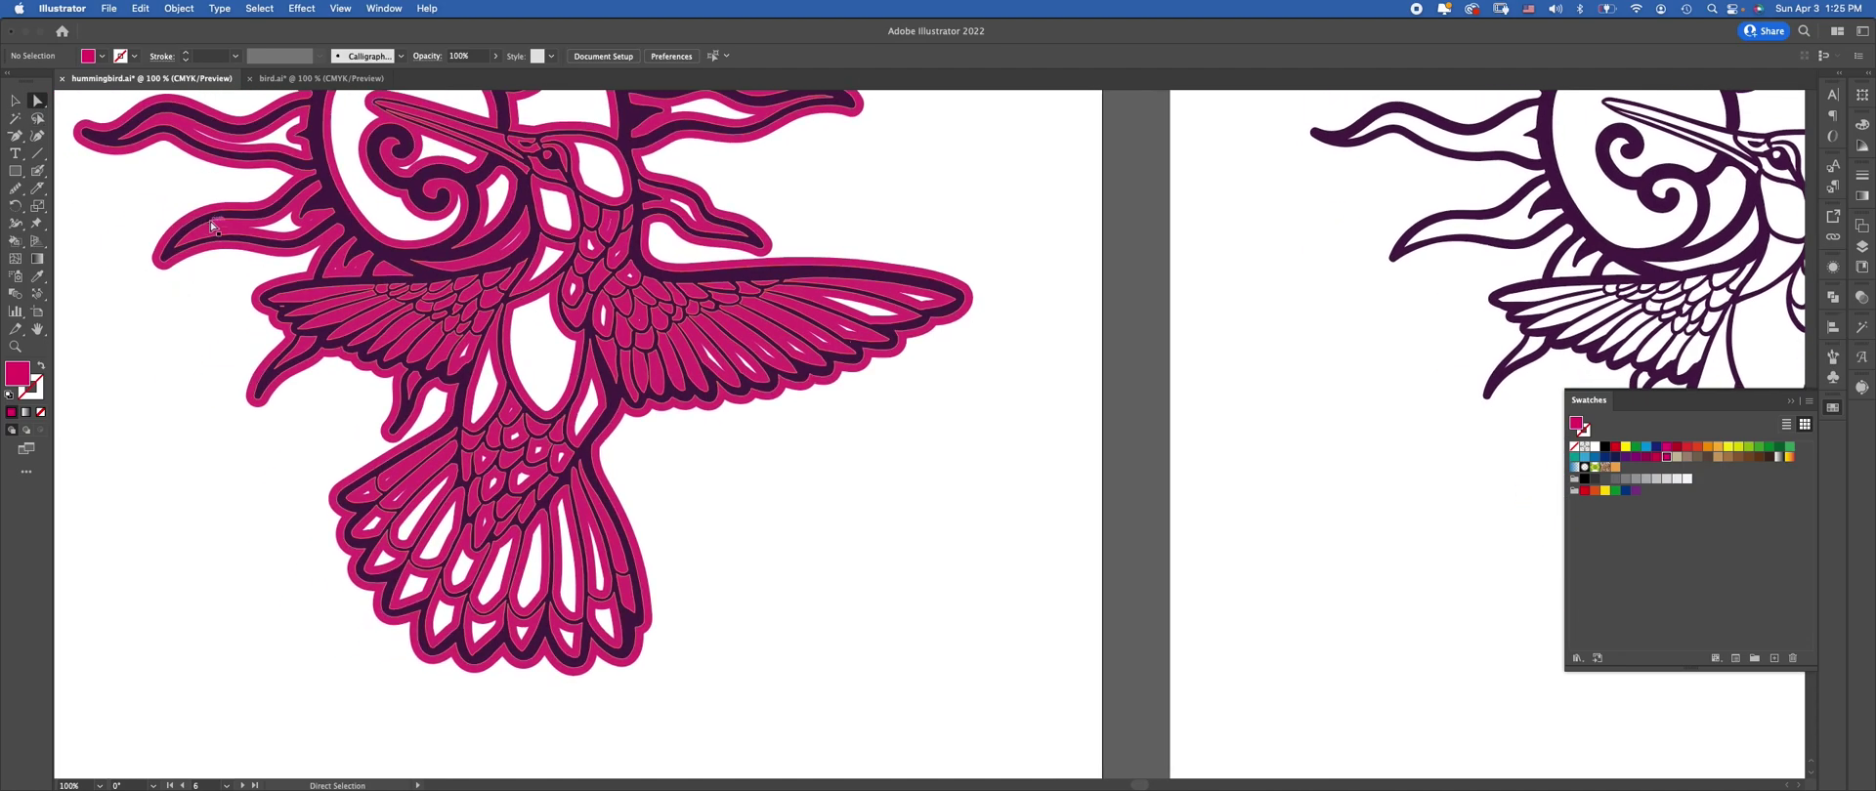
{"action": "left_click_drag", "start_coordinate": [260, 235], "coordinate": [163, 279]}
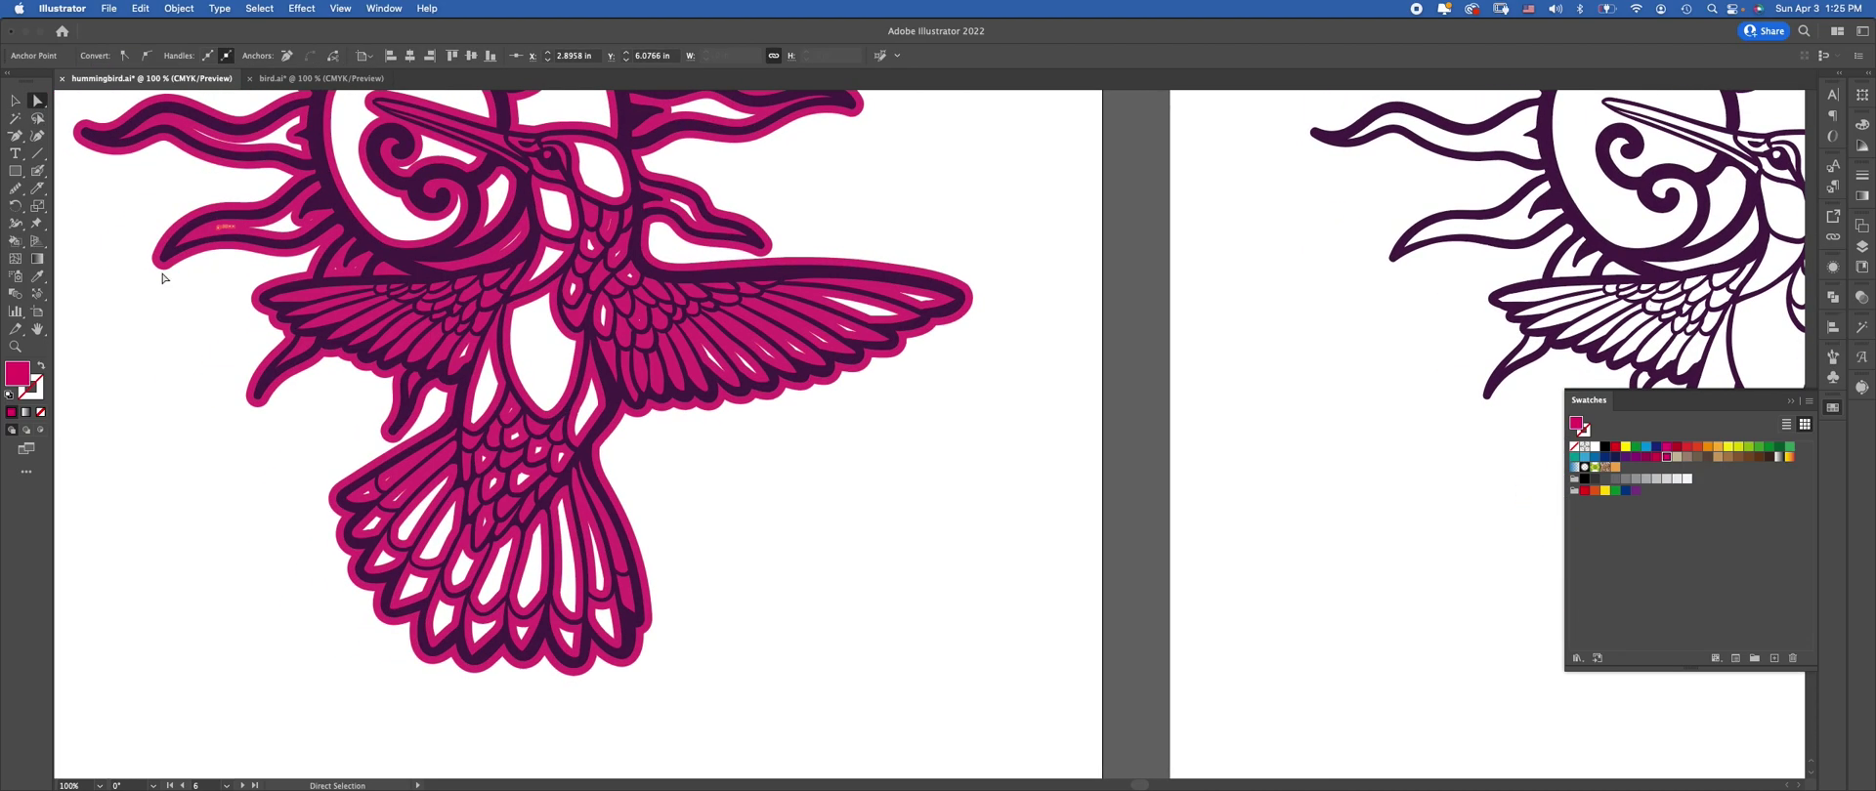
{"action": "left_click", "coordinate": [101, 209]}
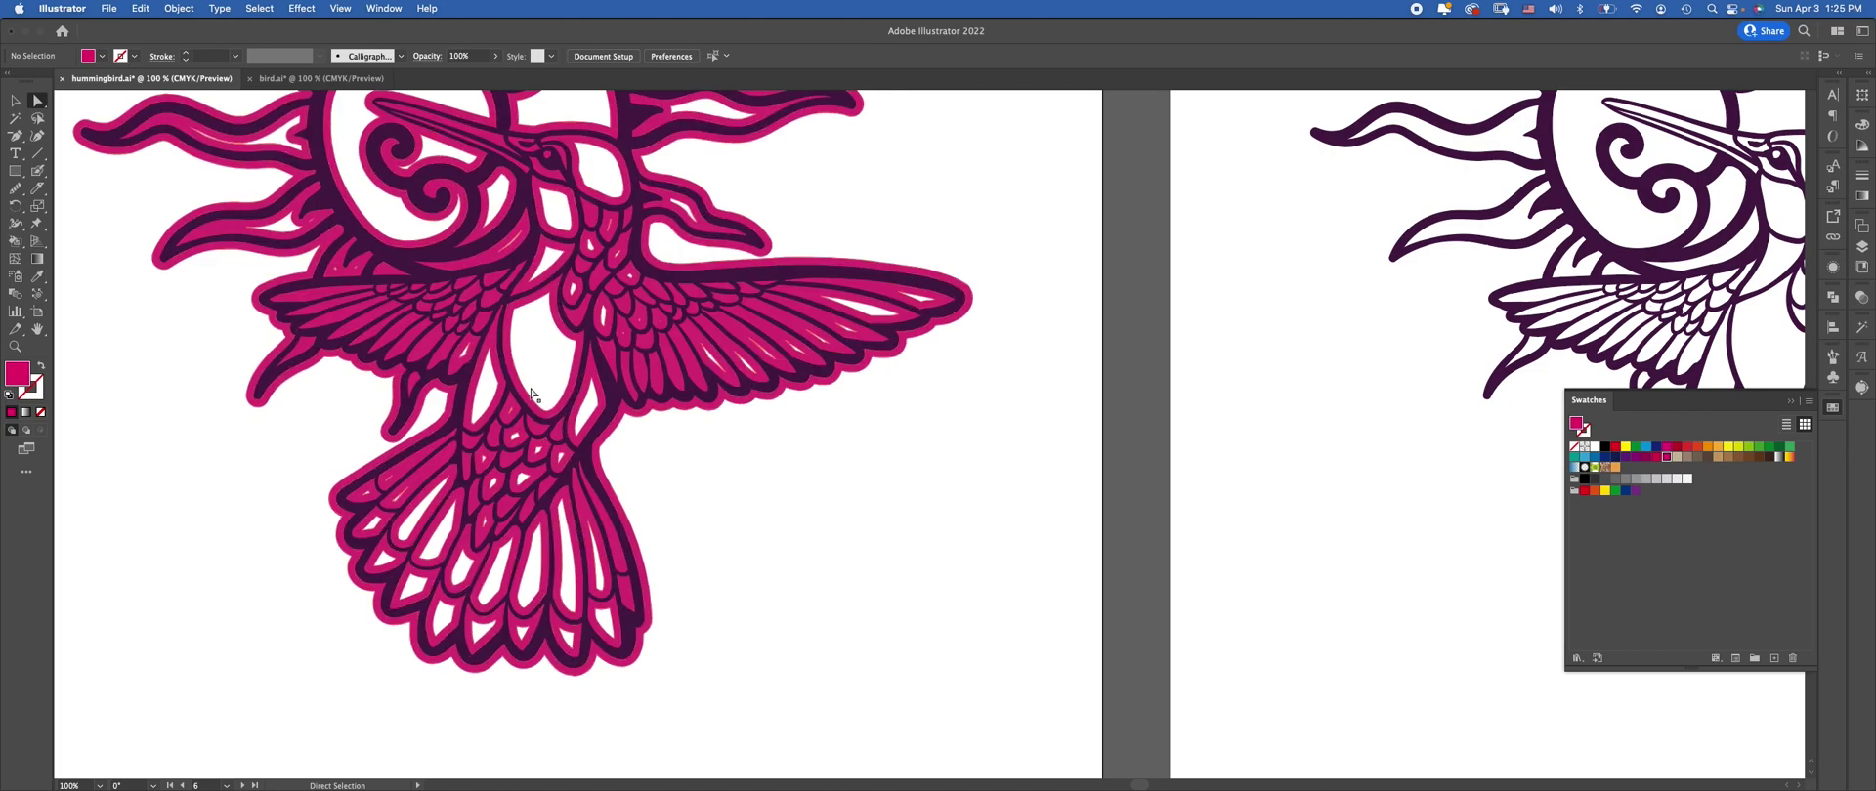
Select the whole magenta backing compound path behind the hummingbird line art and start an object command on it
{"action": "left_click", "coordinate": [15, 99]}
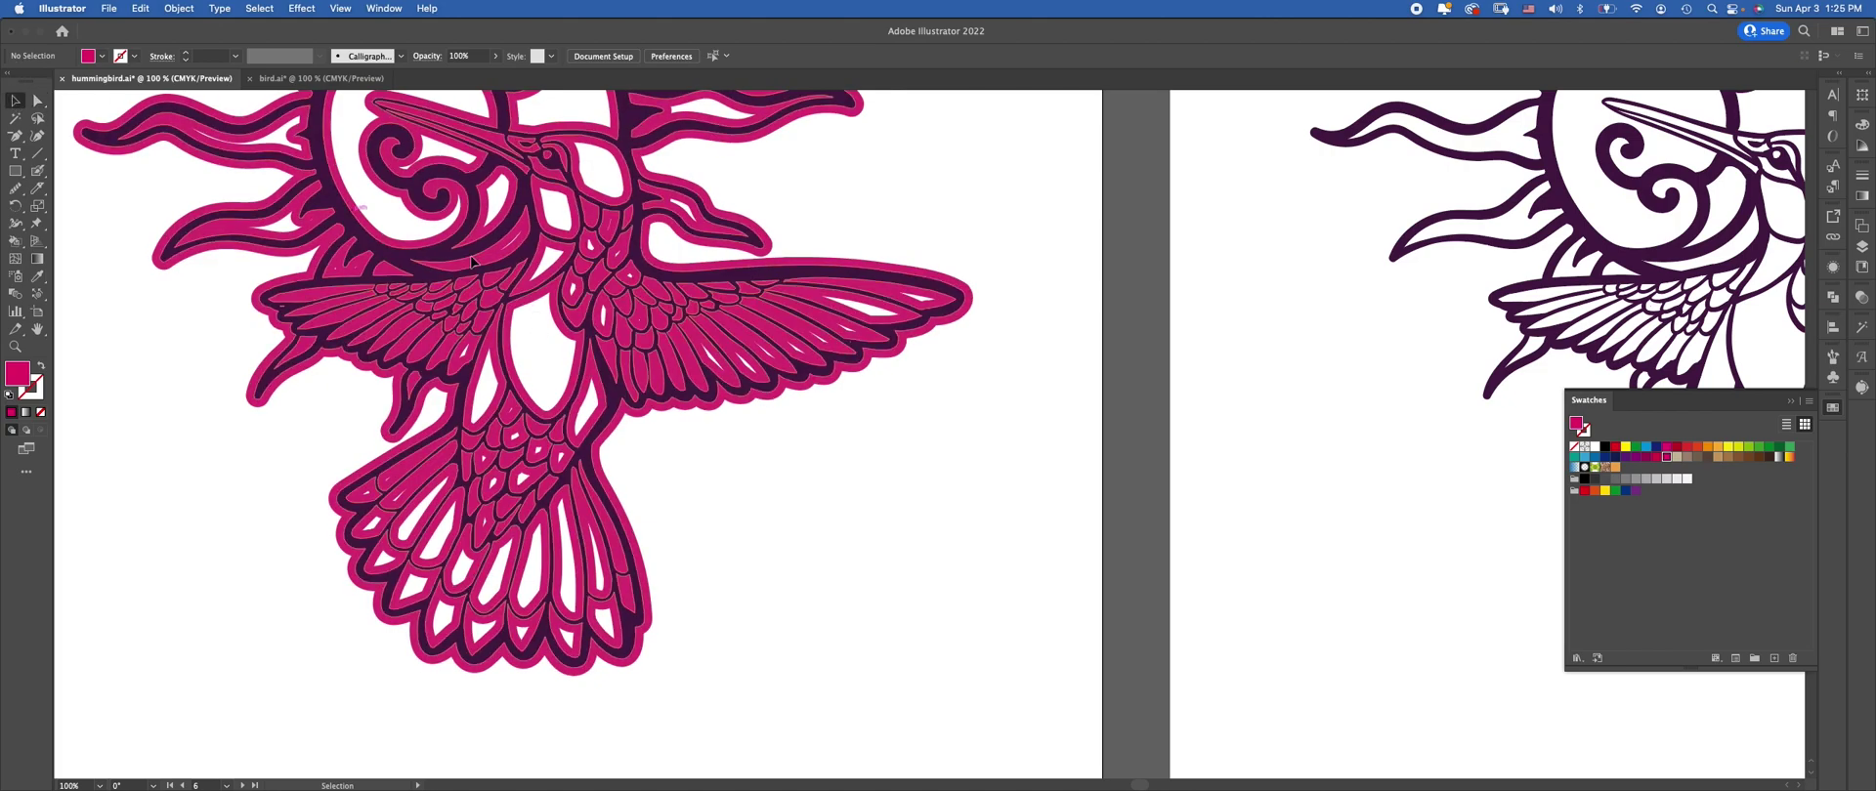
{"action": "key", "text": "super+minus"}
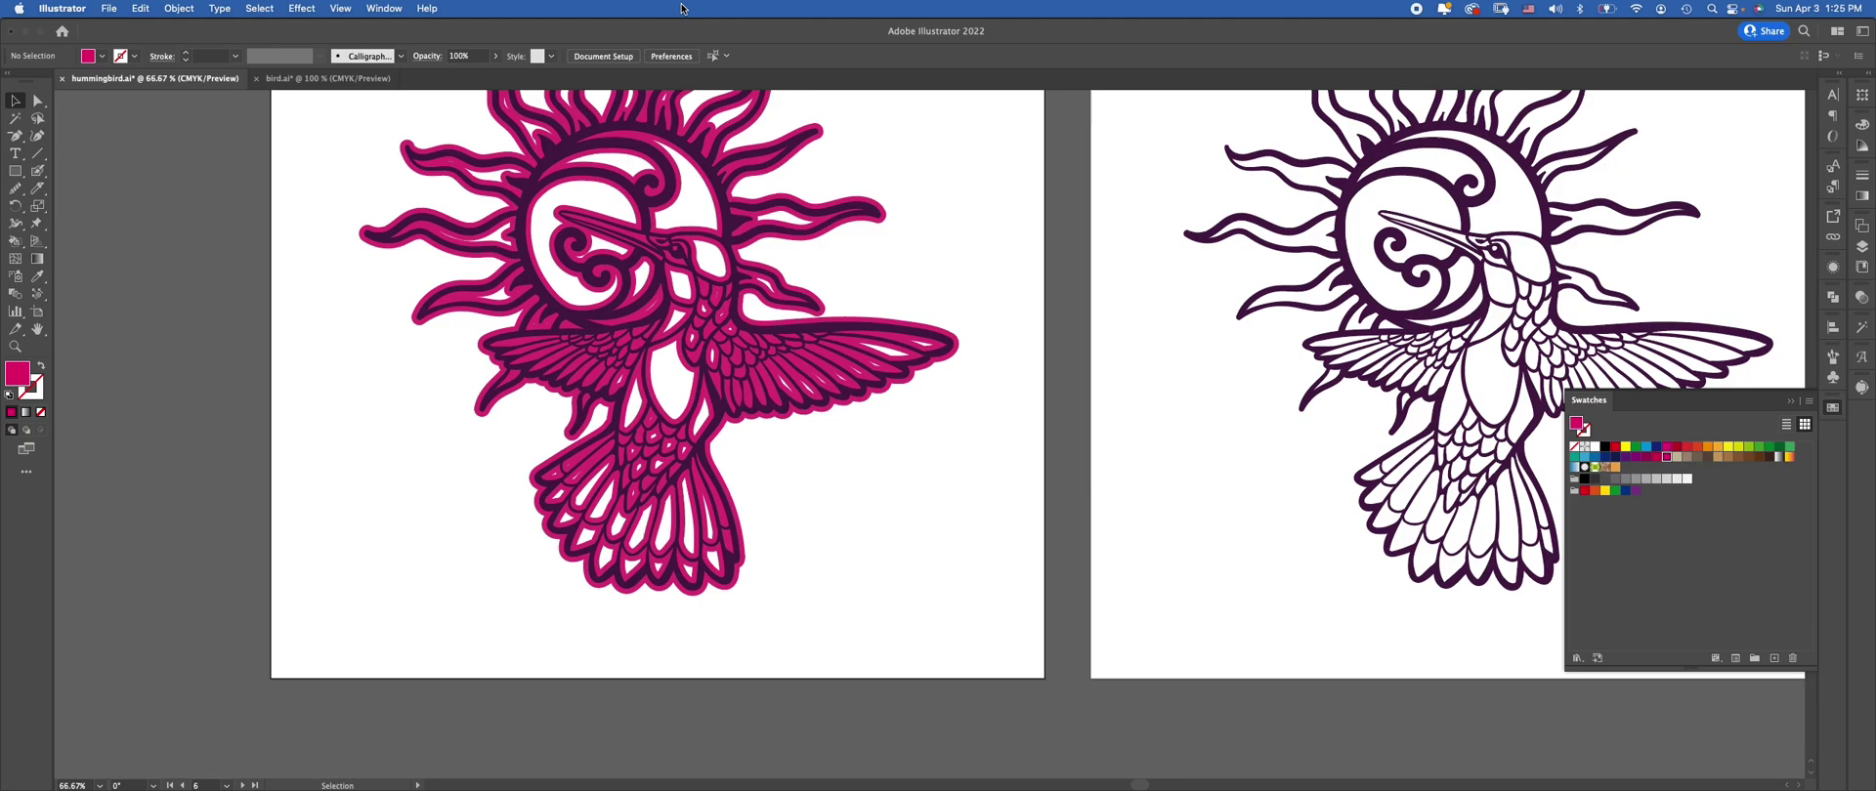
{"action": "scroll", "coordinate": [960, 264], "scroll_direction": "down", "scroll_amount": 5}
{"action": "scroll", "coordinate": [960, 264], "scroll_direction": "right", "scroll_amount": 5}
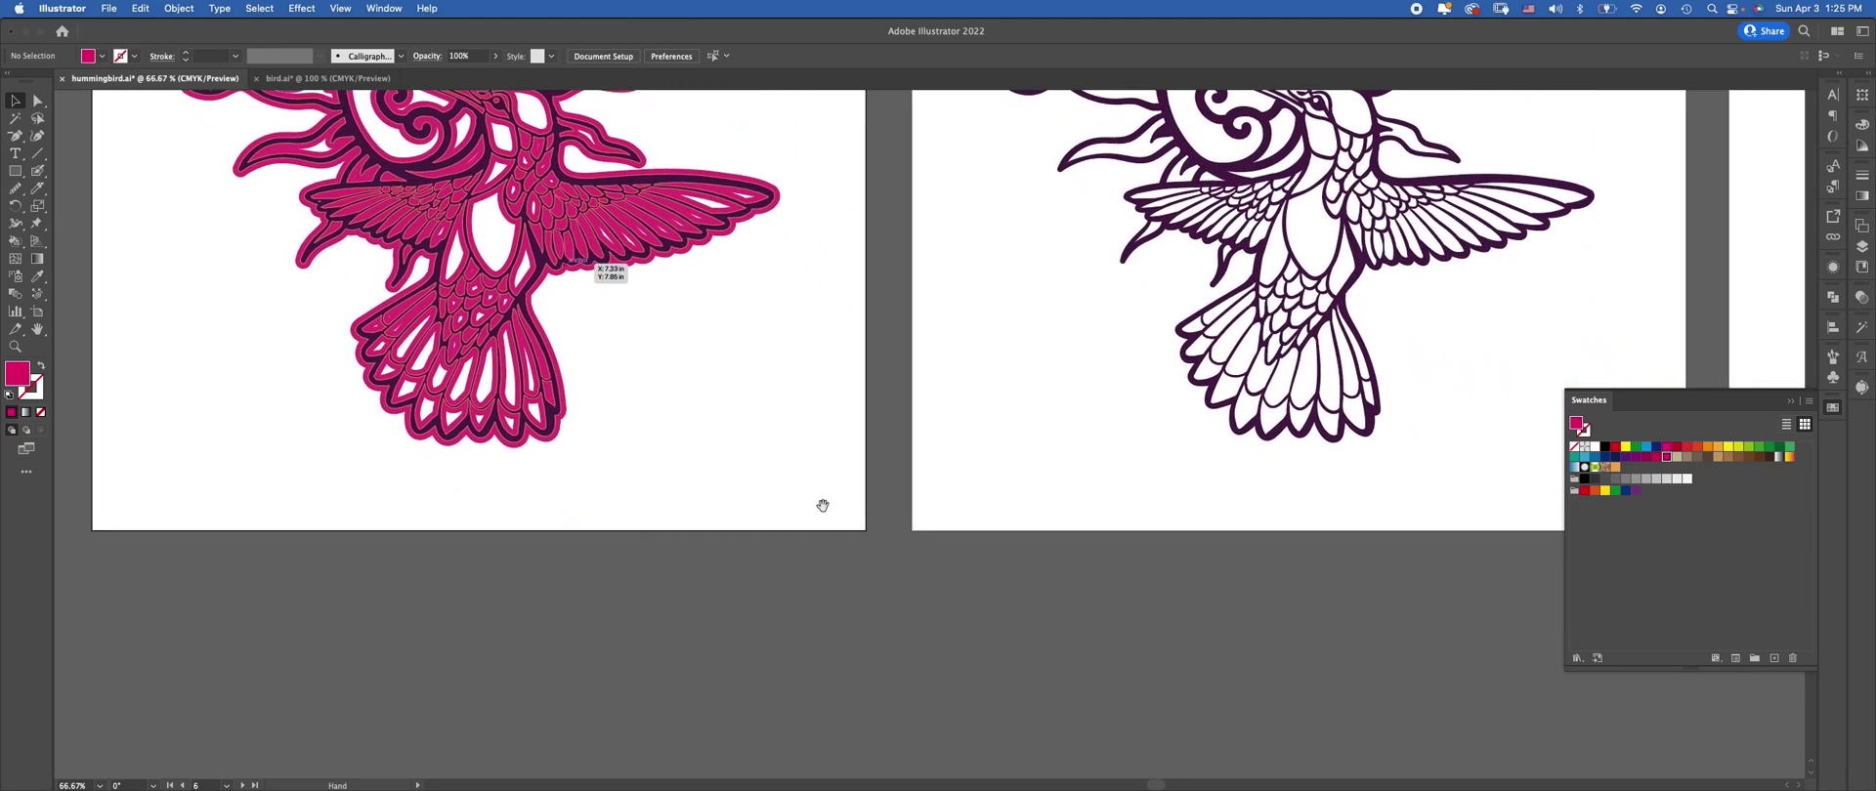
{"action": "scroll", "coordinate": [648, 337], "scroll_direction": "up", "scroll_amount": 5}
{"action": "scroll", "coordinate": [647, 336], "scroll_direction": "left", "scroll_amount": 5}
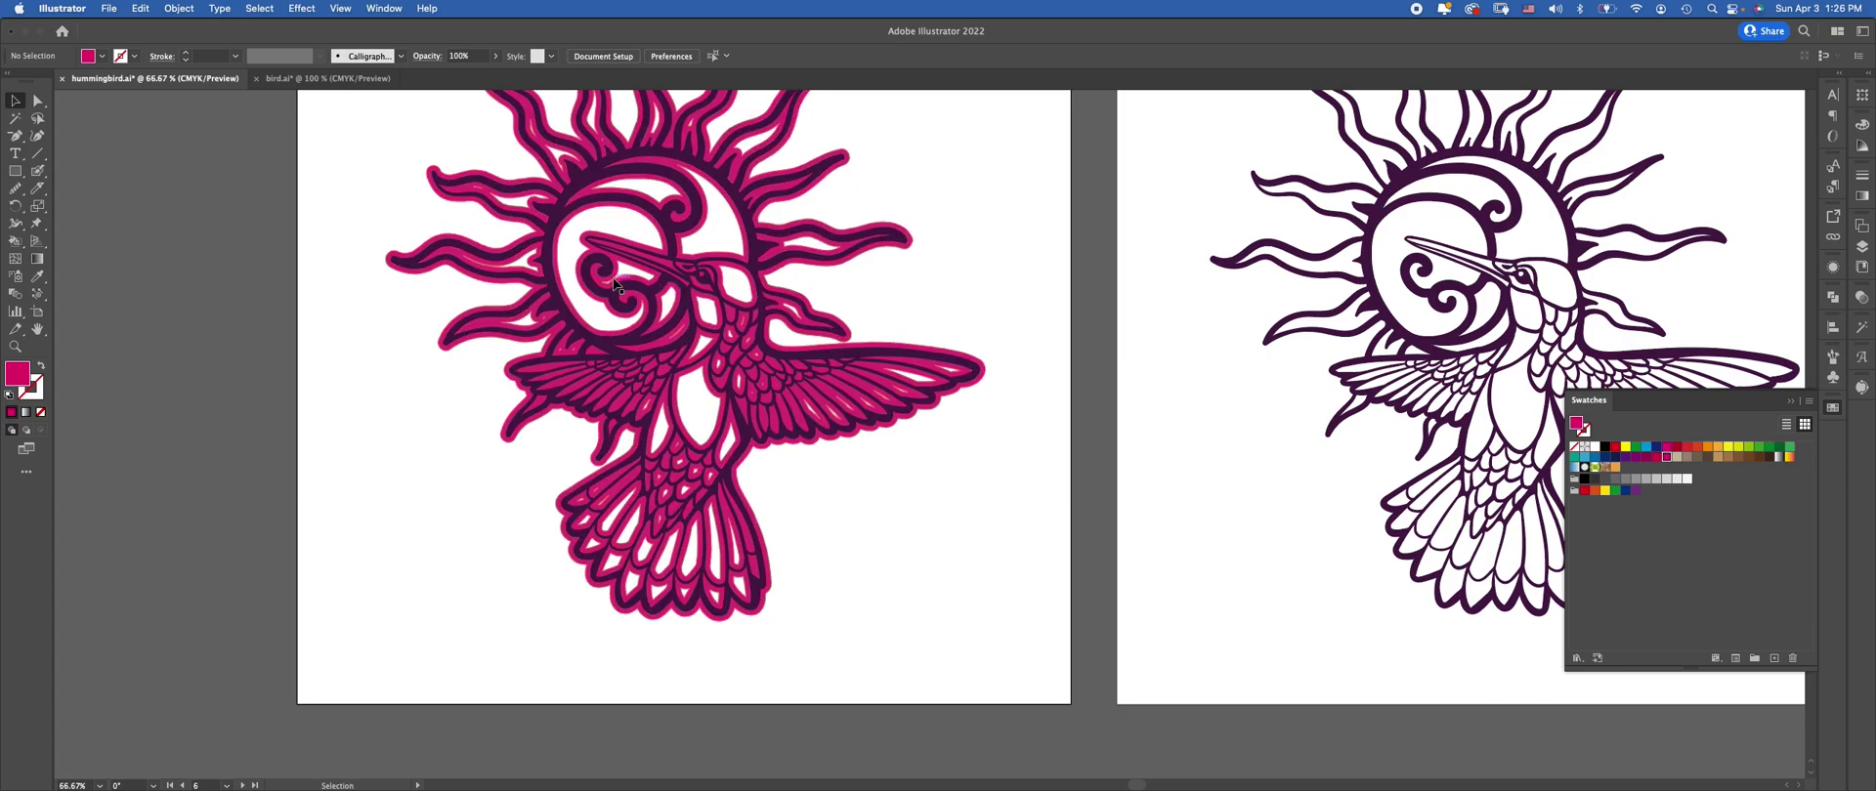
{"action": "left_click", "coordinate": [491, 322]}
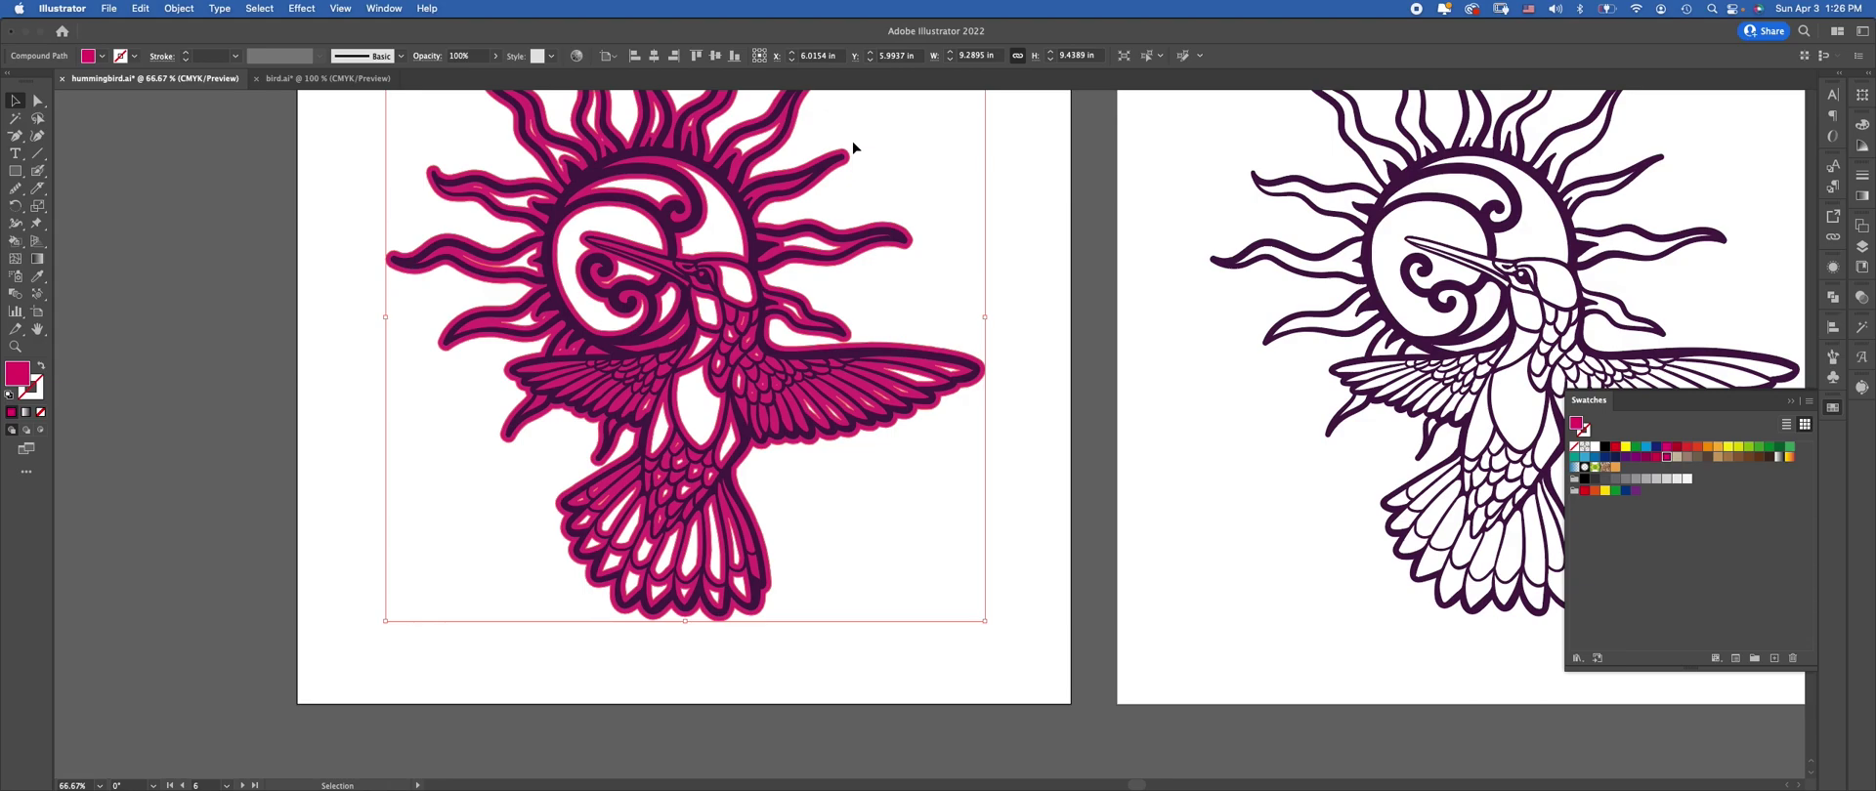
{"action": "left_click", "coordinate": [177, 10]}
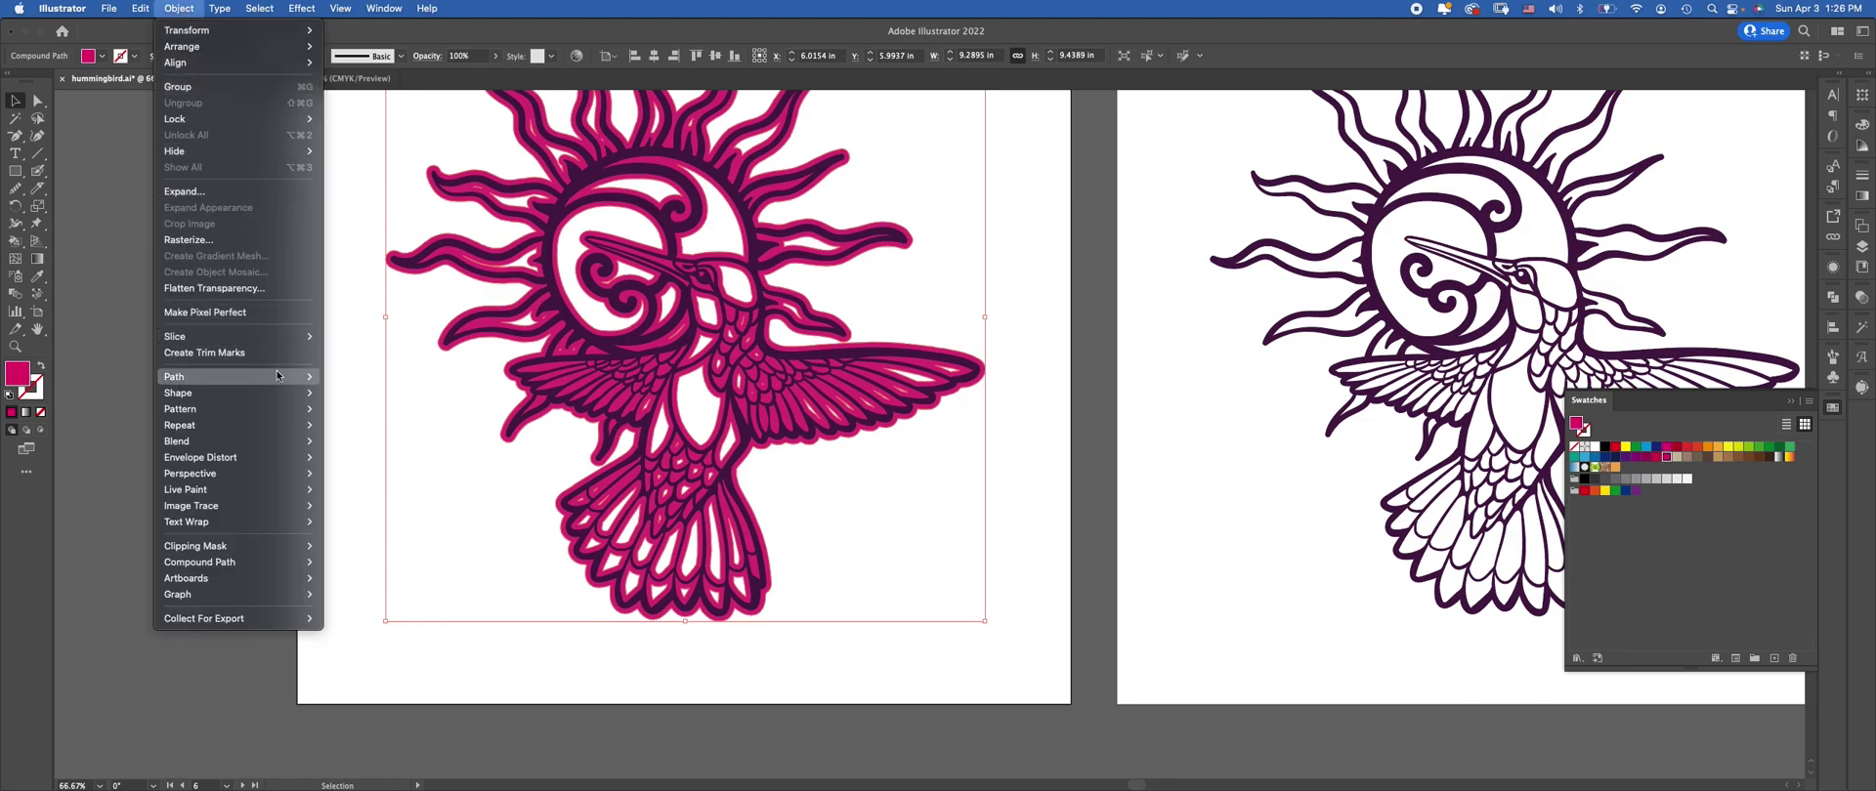
Offset the magenta hummingbird outline by -0.028 in with round joins and fill the resulting inner shape with yellow
{"action": "mouse_move", "coordinate": [283, 376]}
{"action": "left_click", "coordinate": [437, 426]}
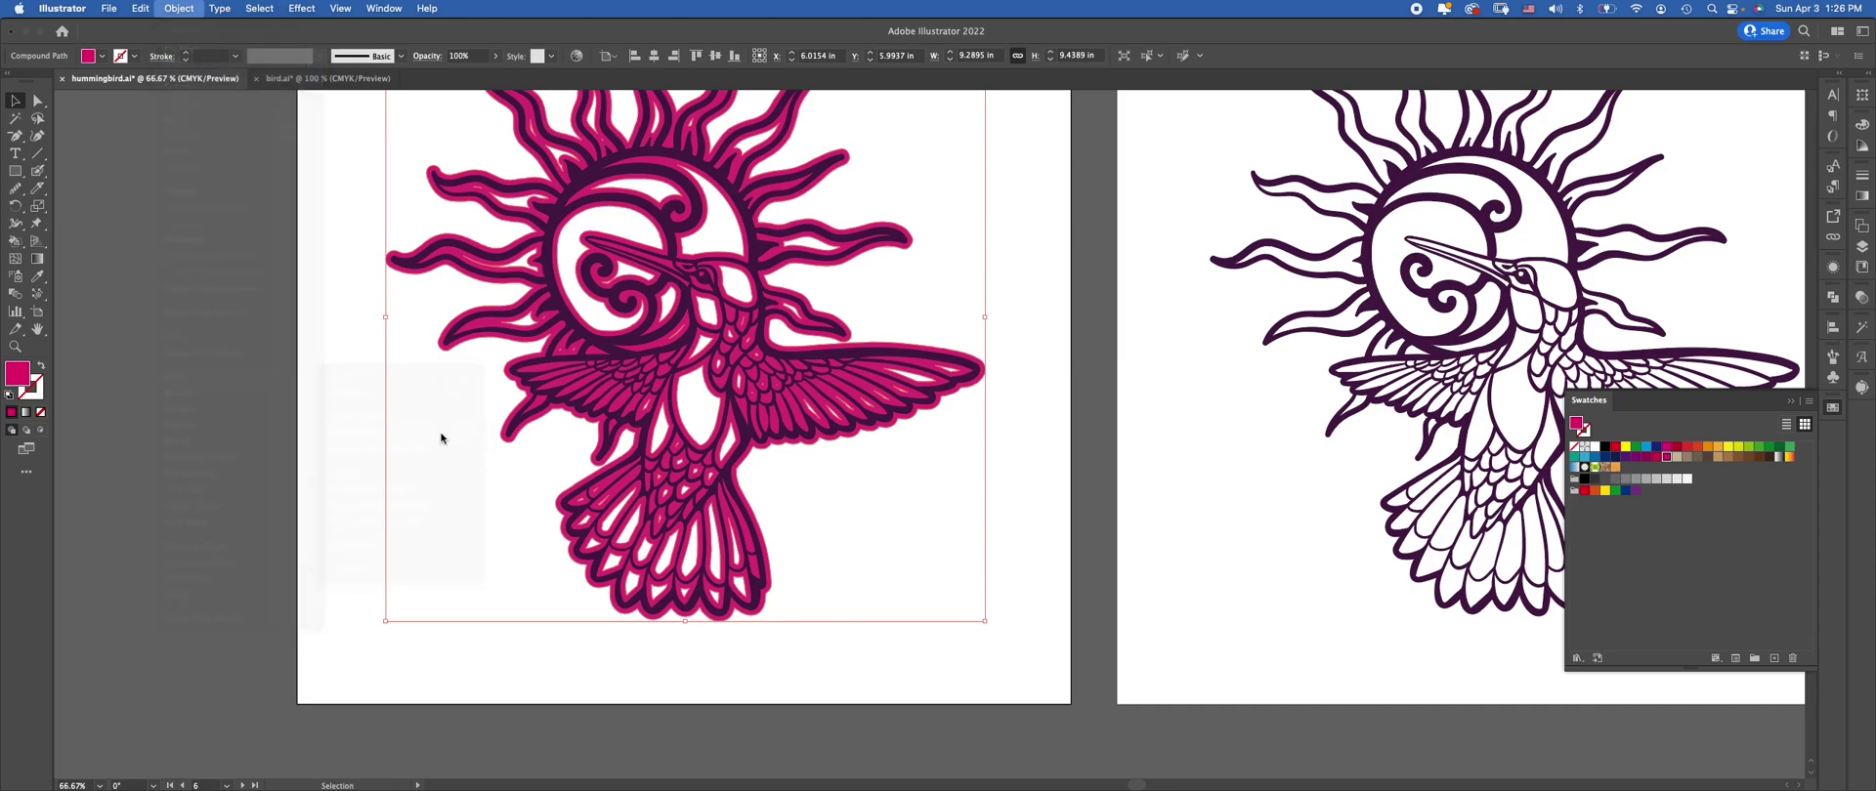
{"action": "type", "text": "-.02"}
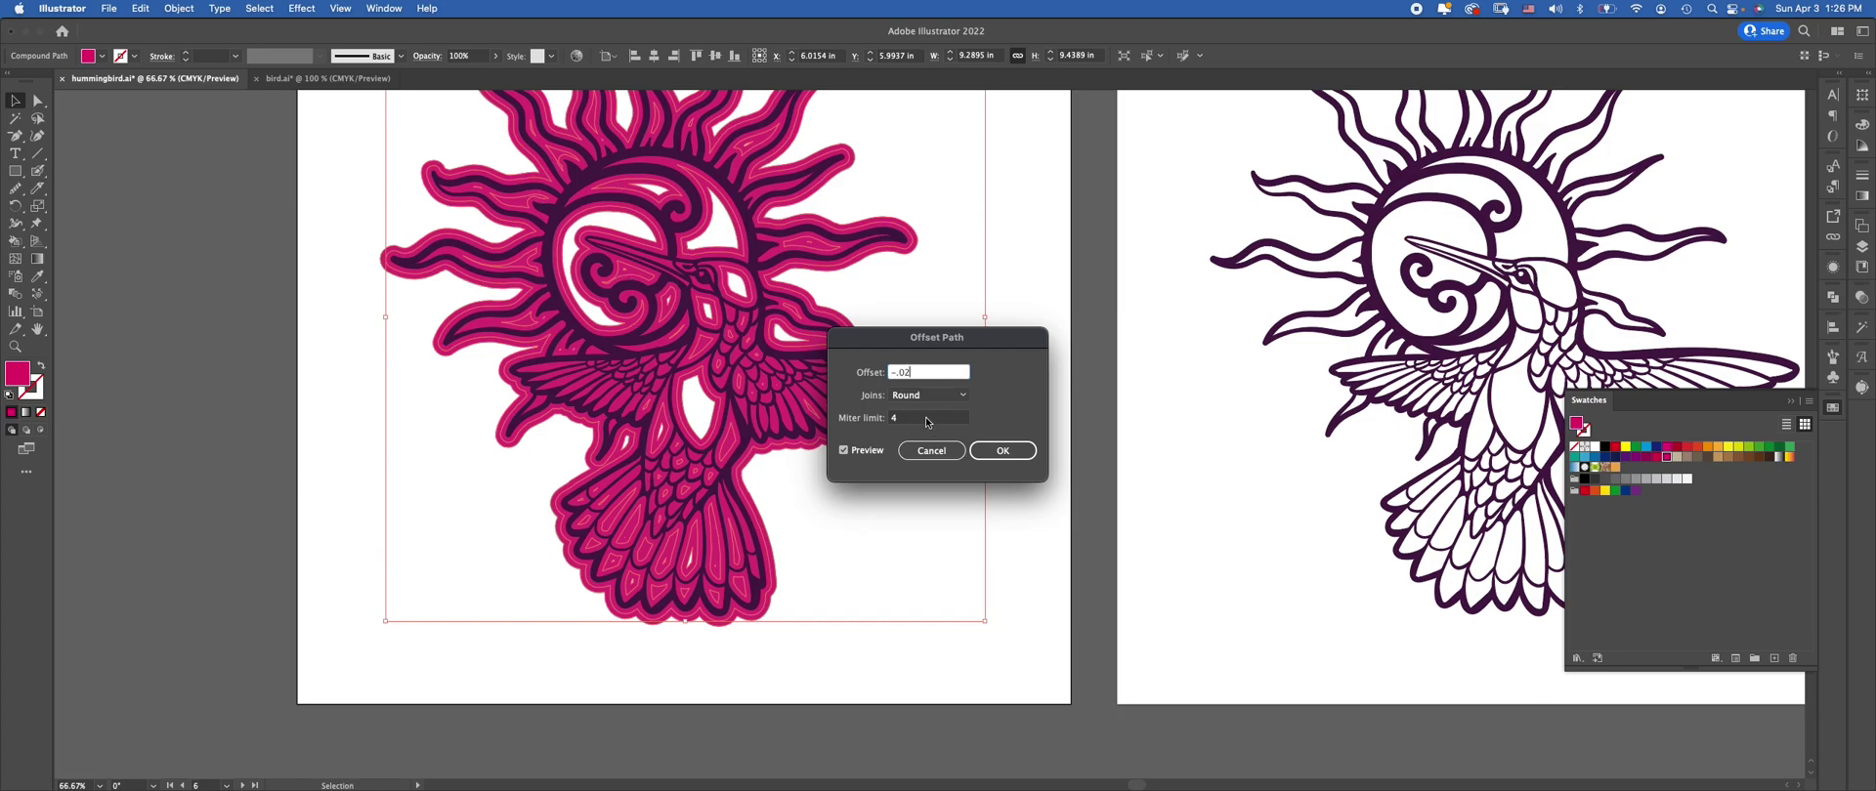
{"action": "left_click", "coordinate": [928, 419]}
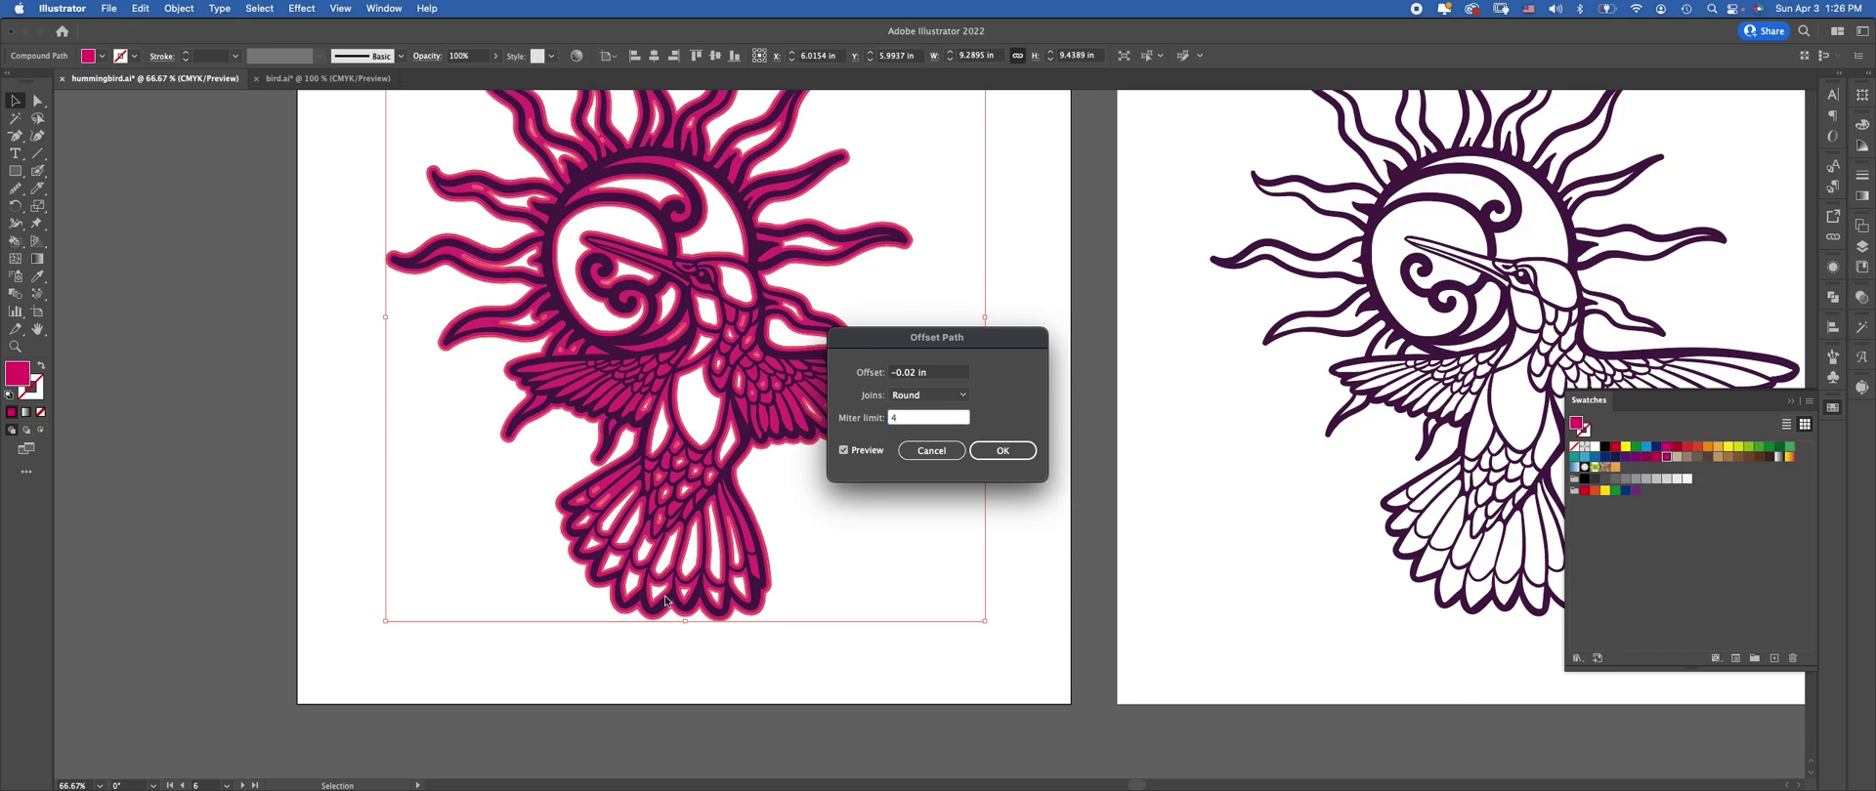
{"action": "left_click", "coordinate": [911, 375]}
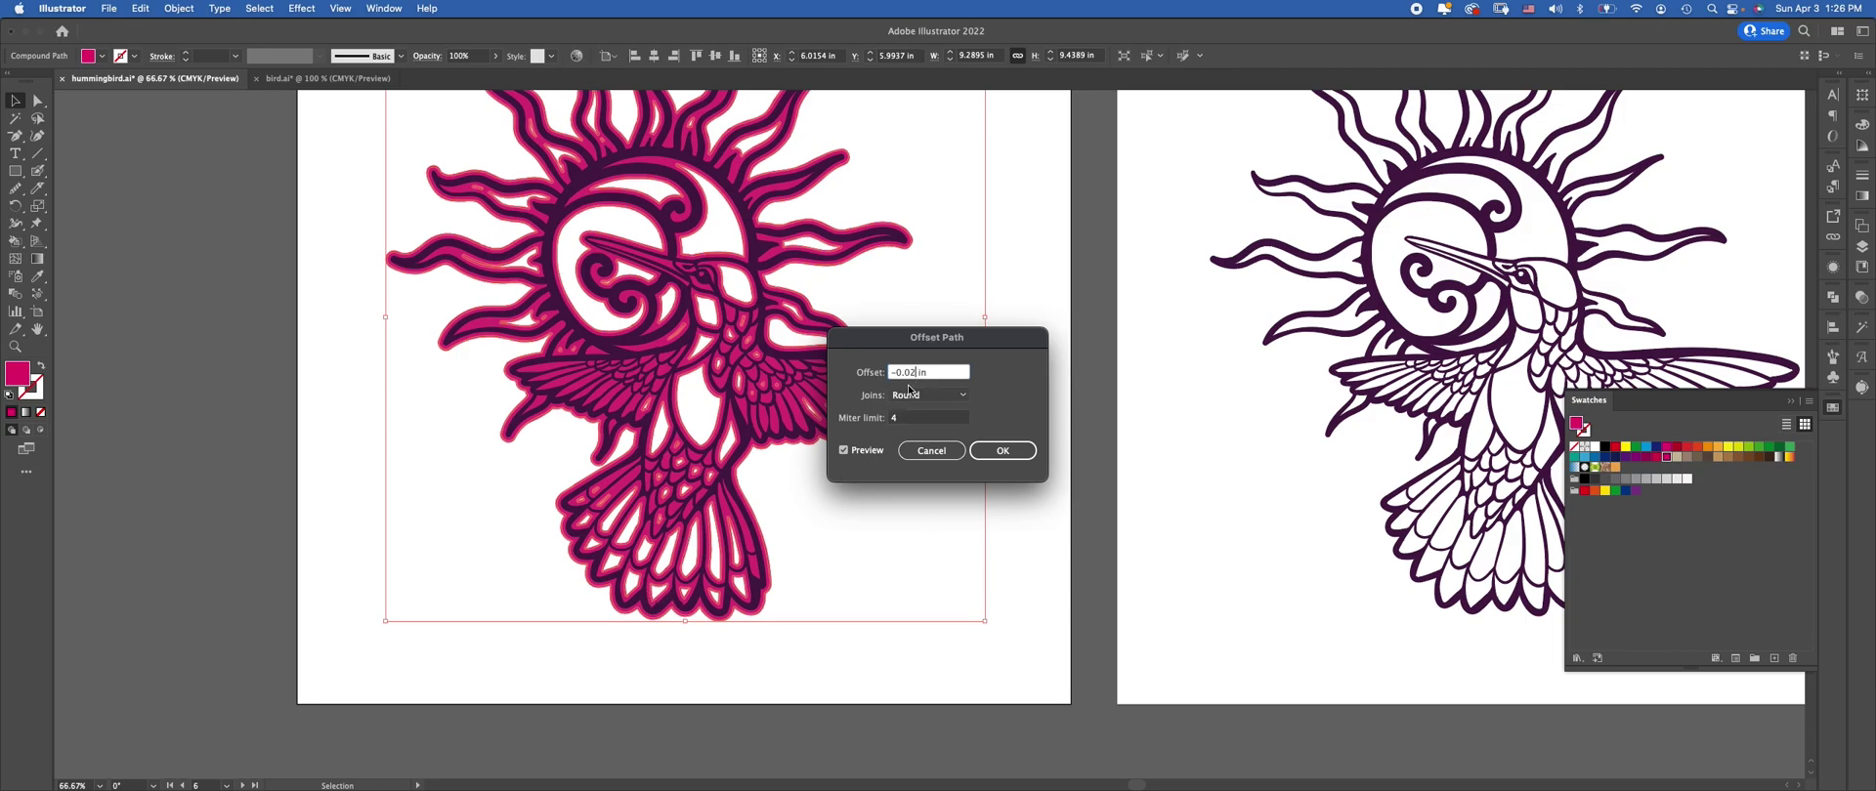
{"action": "type", "text": "8"}
{"action": "key", "text": "Tab"}
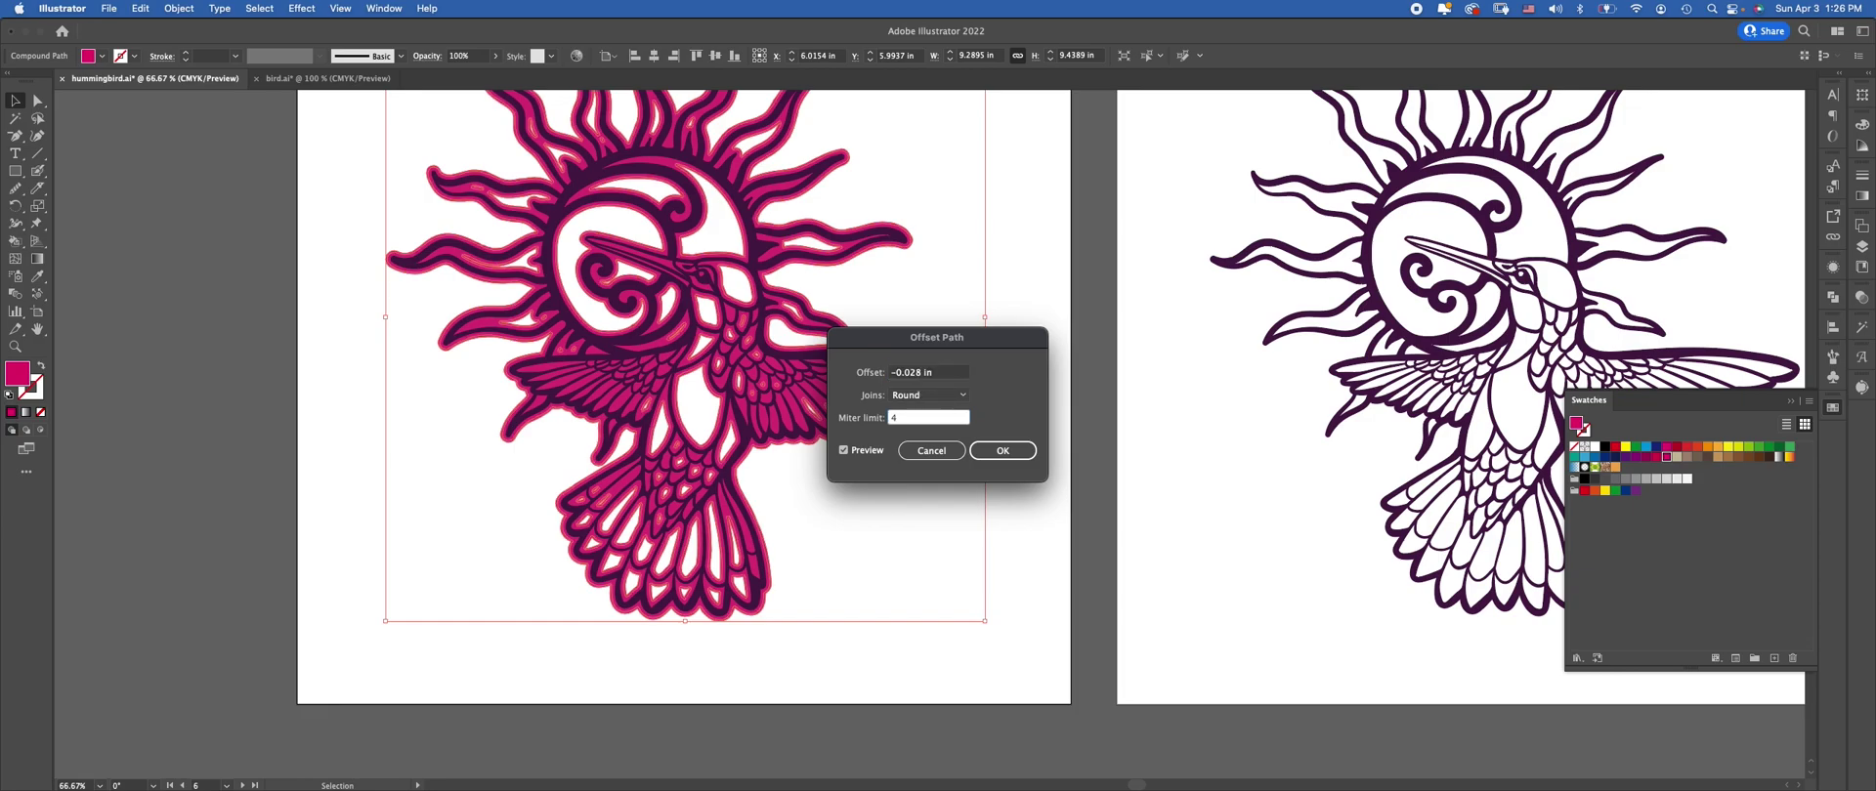
{"action": "key", "text": "Return"}
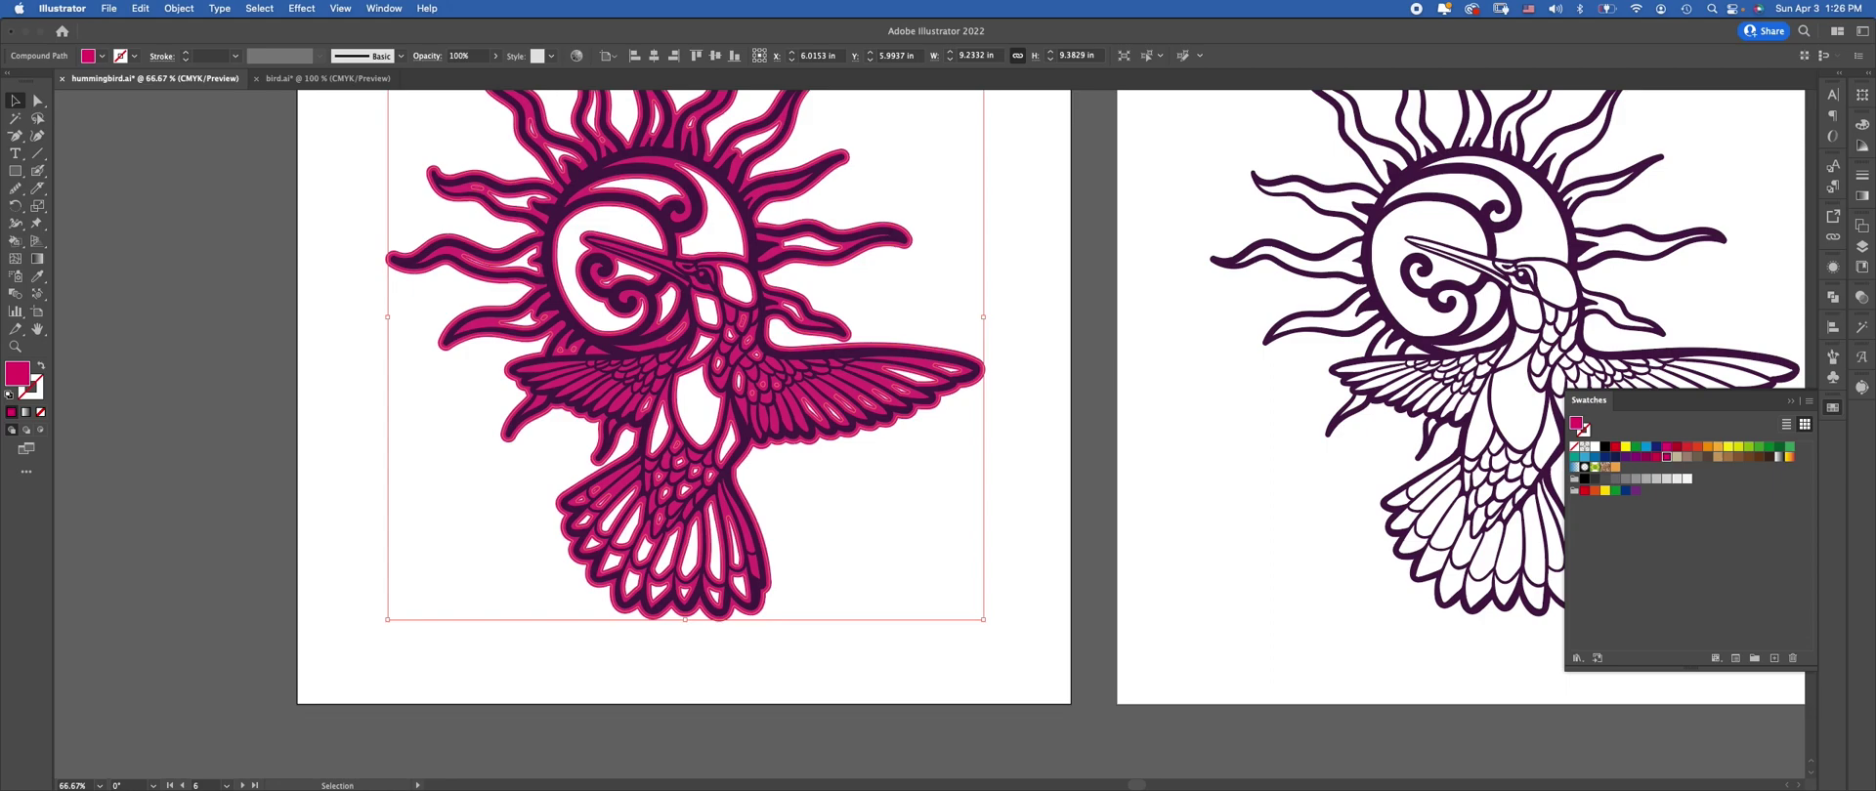
{"action": "left_click", "coordinate": [1625, 446]}
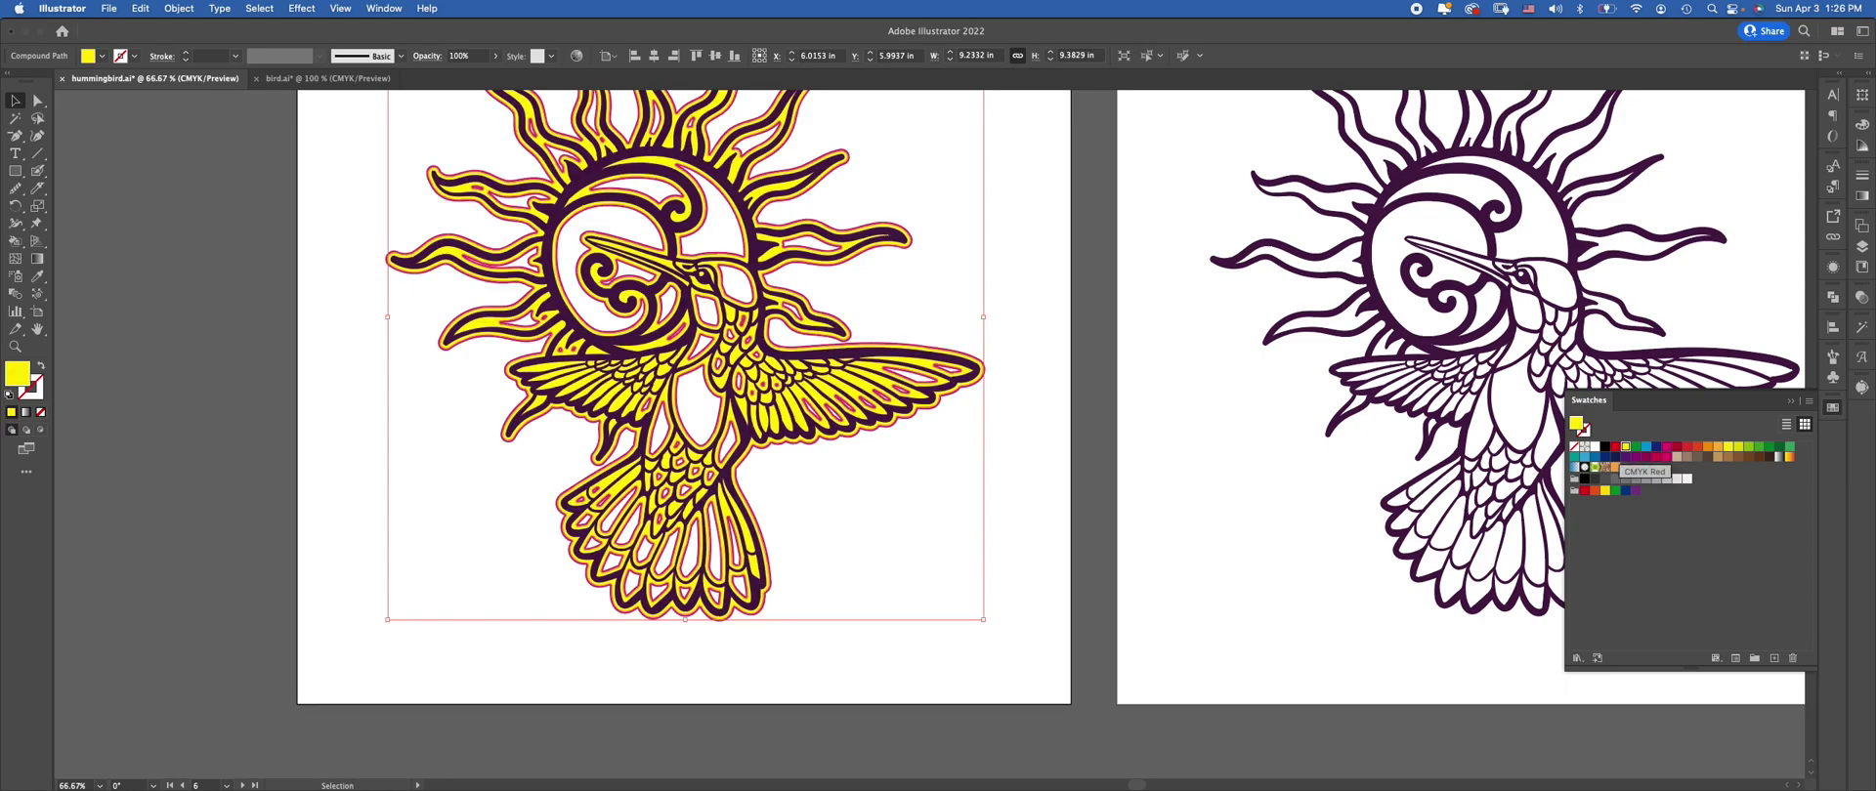
{"action": "key", "text": "super+shift+a"}
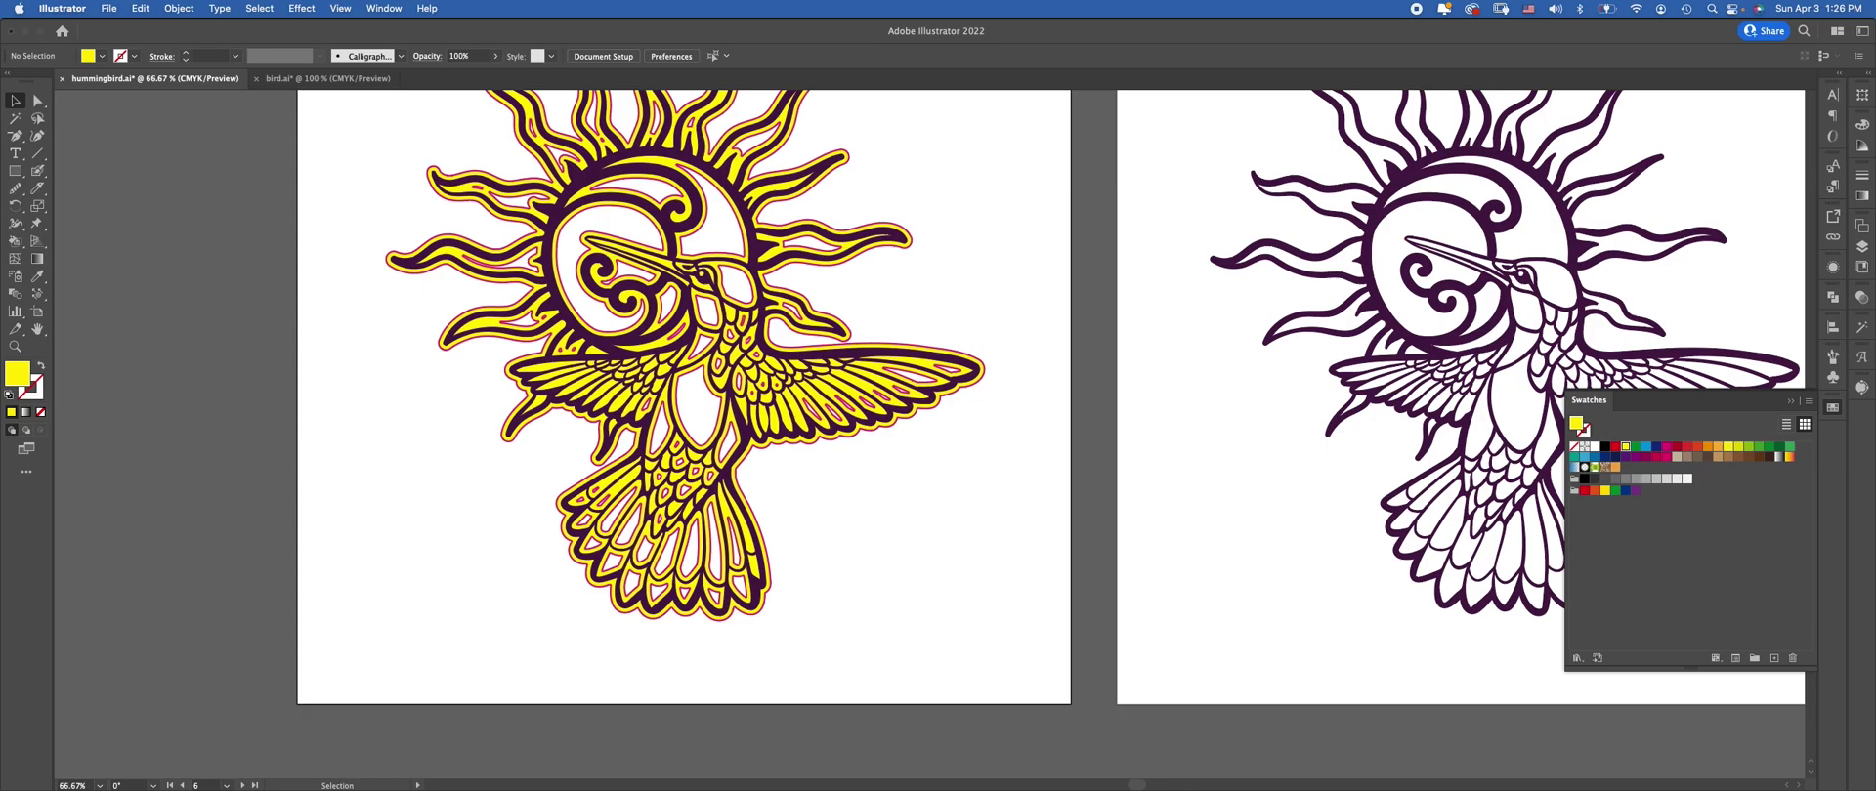
Examine the green offset-path example up close and compare it with the other hummingbird artboards
{"action": "key", "text": "super+minus"}
{"action": "key", "text": "super+minus"}
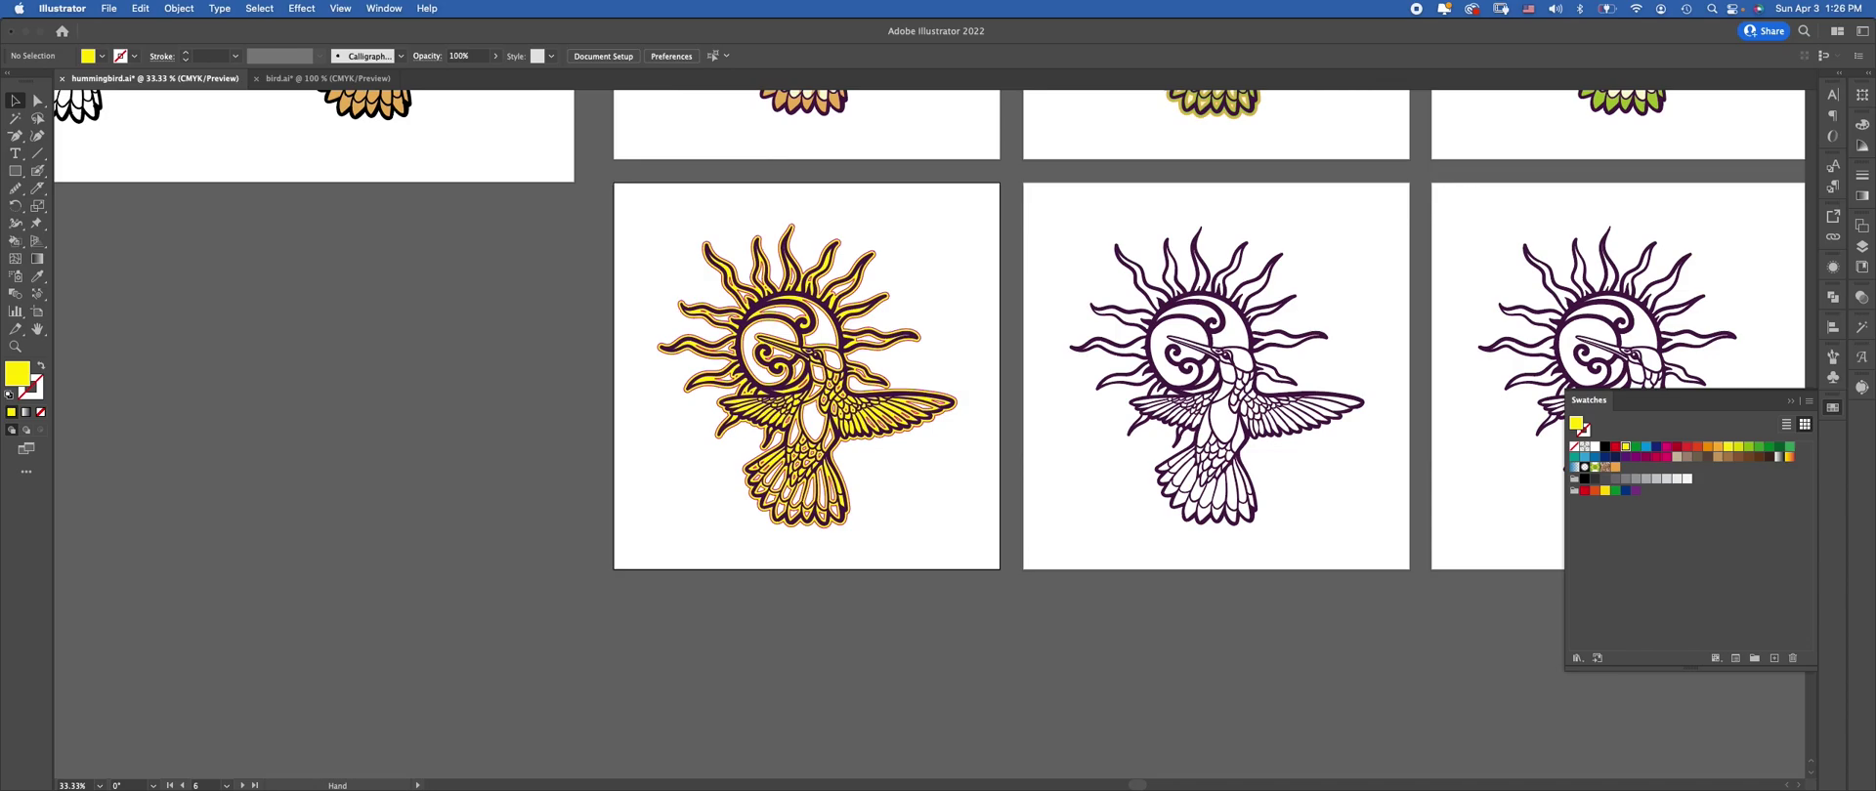
{"action": "scroll", "coordinate": [929, 440], "scroll_direction": "up", "scroll_amount": 5}
{"action": "scroll", "coordinate": [929, 439], "scroll_direction": "right", "scroll_amount": 7}
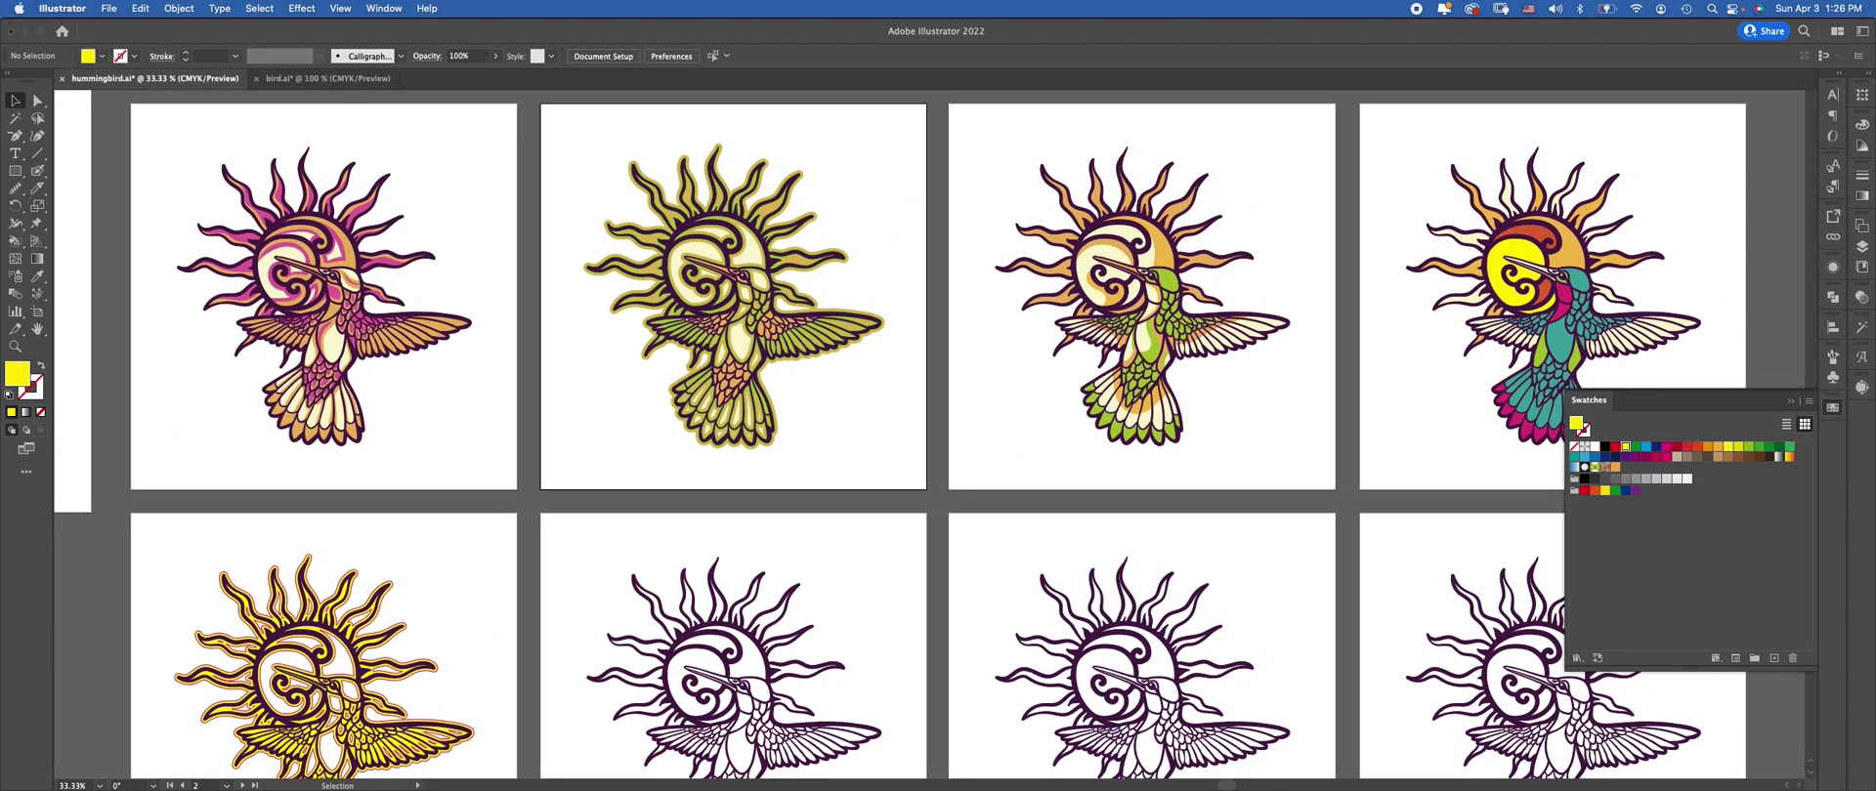
{"action": "key", "text": "super+plus"}
{"action": "key", "text": "super+plus"}
{"action": "key", "text": "super+plus"}
{"action": "left_click_drag", "start_coordinate": [489, 293], "coordinate": [772, 635]}
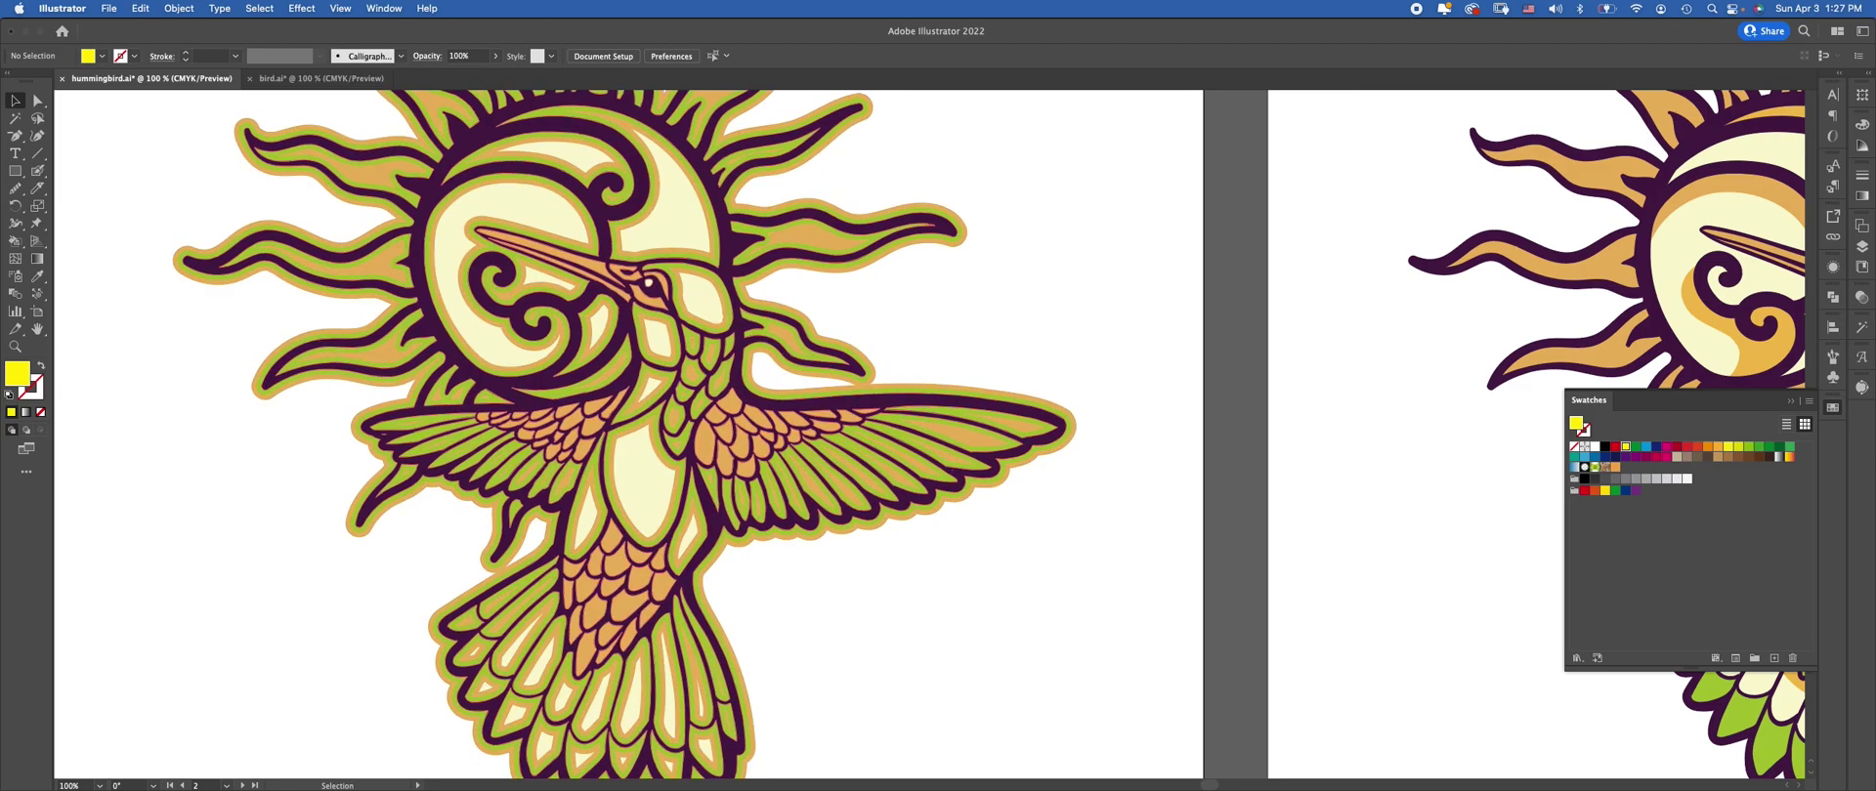
{"action": "key", "text": "super+minus"}
{"action": "key", "text": "super+minus"}
{"action": "key", "text": "super+minus"}
{"action": "key", "text": "super+minus"}
{"action": "scroll", "coordinate": [762, 440], "scroll_direction": "down", "scroll_amount": 5}
{"action": "scroll", "coordinate": [762, 440], "scroll_direction": "right", "scroll_amount": 3}
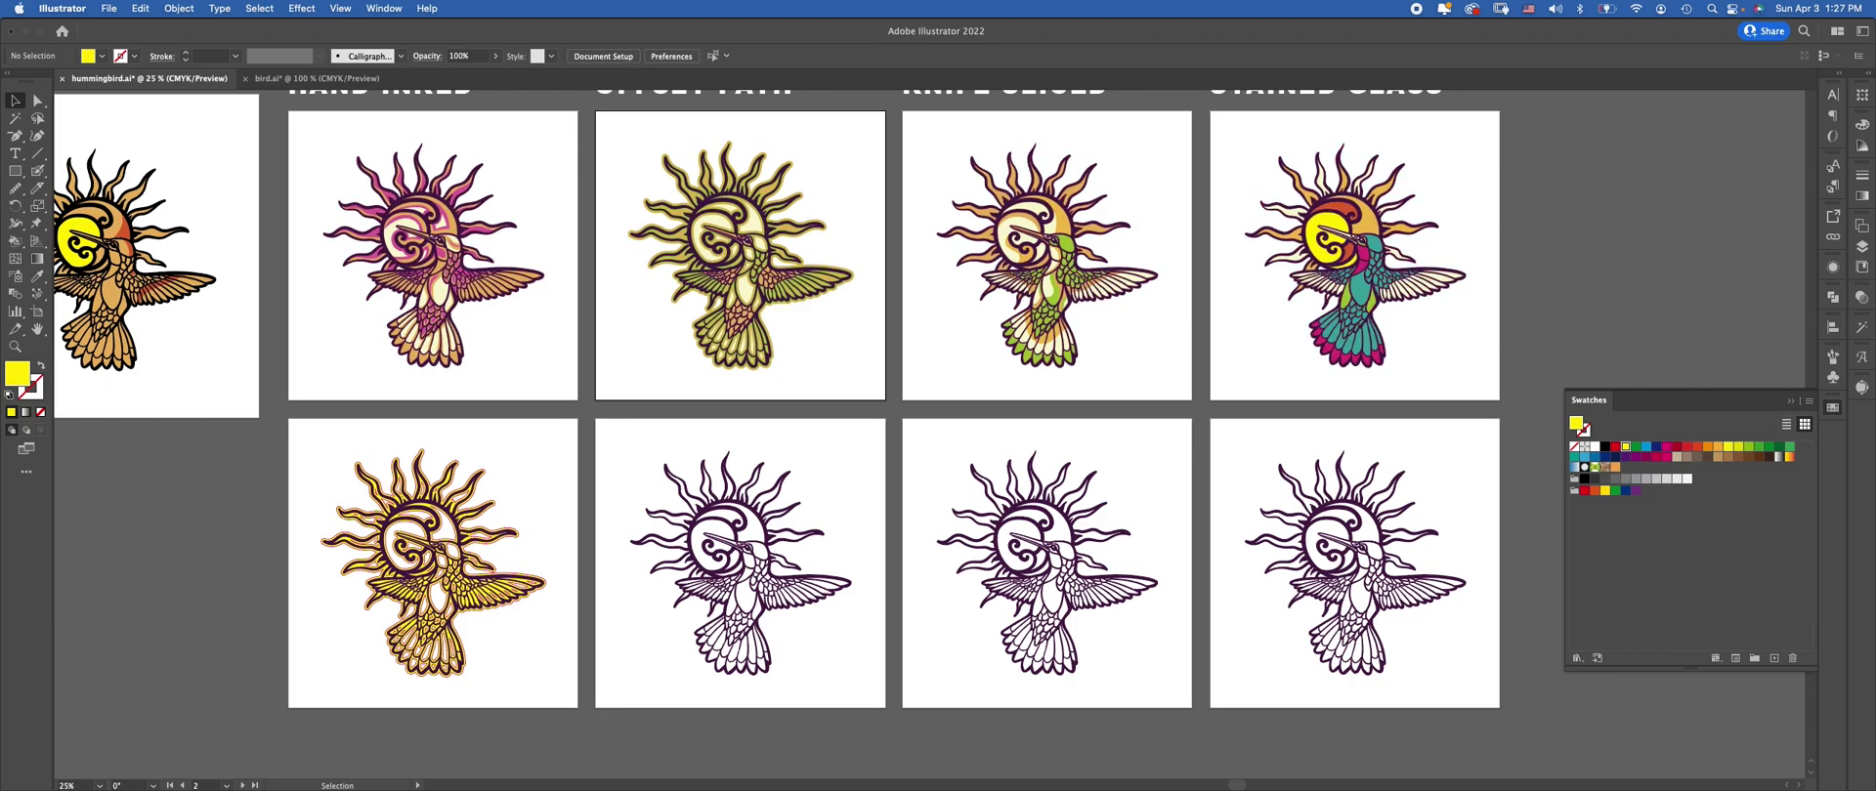
{"action": "scroll", "coordinate": [928, 410], "scroll_direction": "left", "scroll_amount": 5}
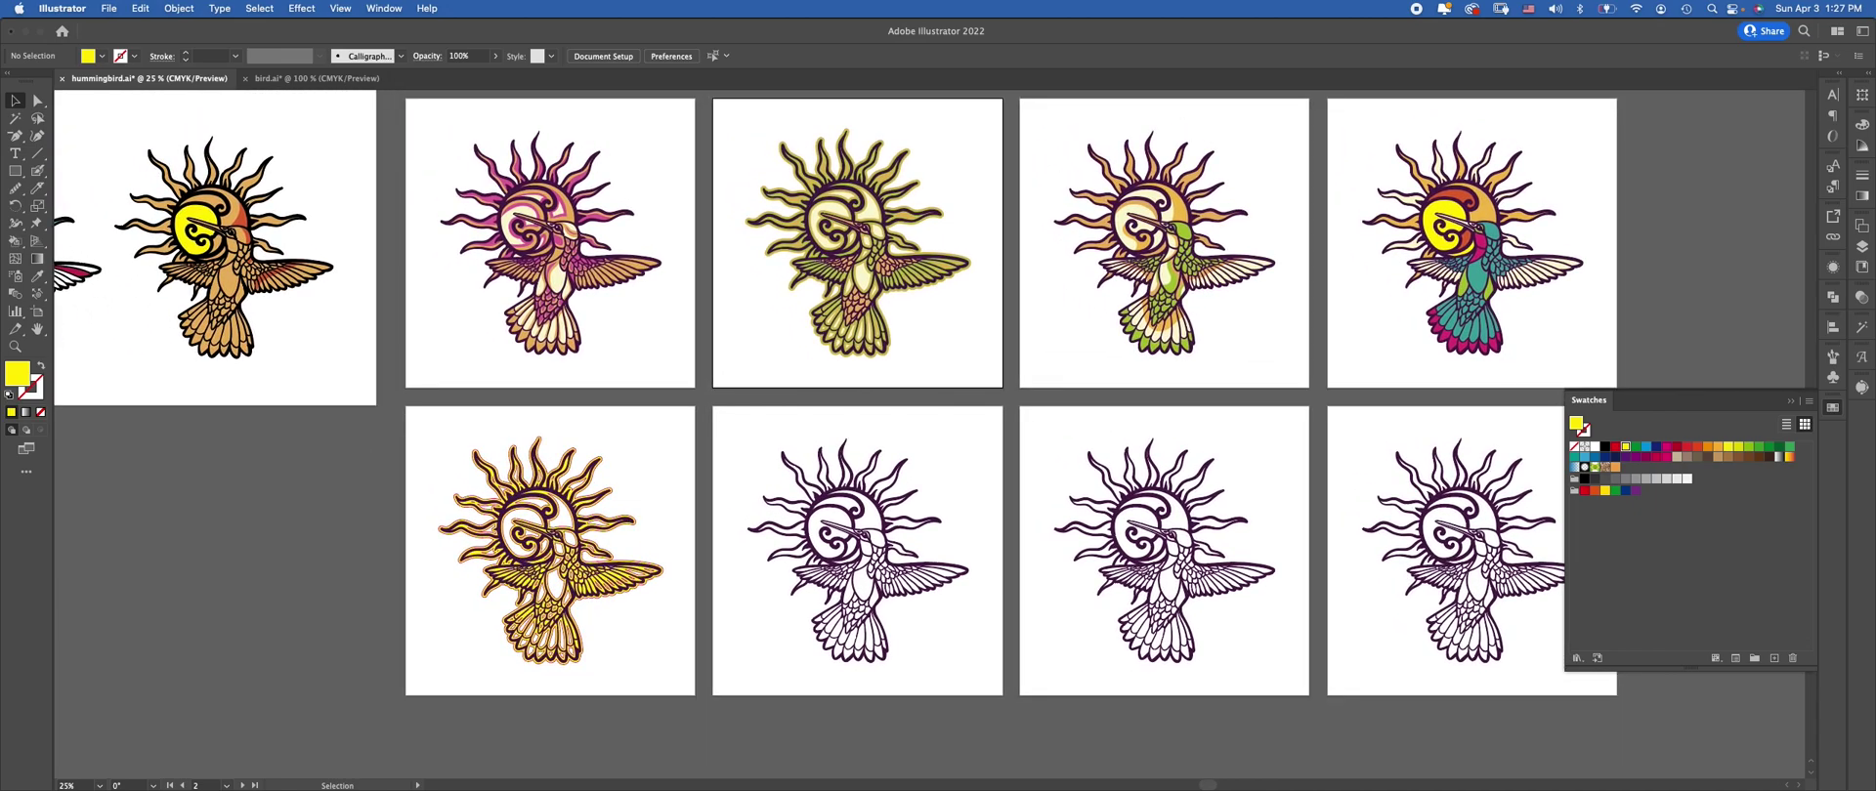
Draw a yellow rectangle about 9.7 × 10.6 in over the second bottom-row hummingbird, send it to the back and center it behind the artwork
{"action": "key", "text": "space"}
{"action": "left_click_drag", "start_coordinate": [928, 411], "coordinate": [754, 314]}
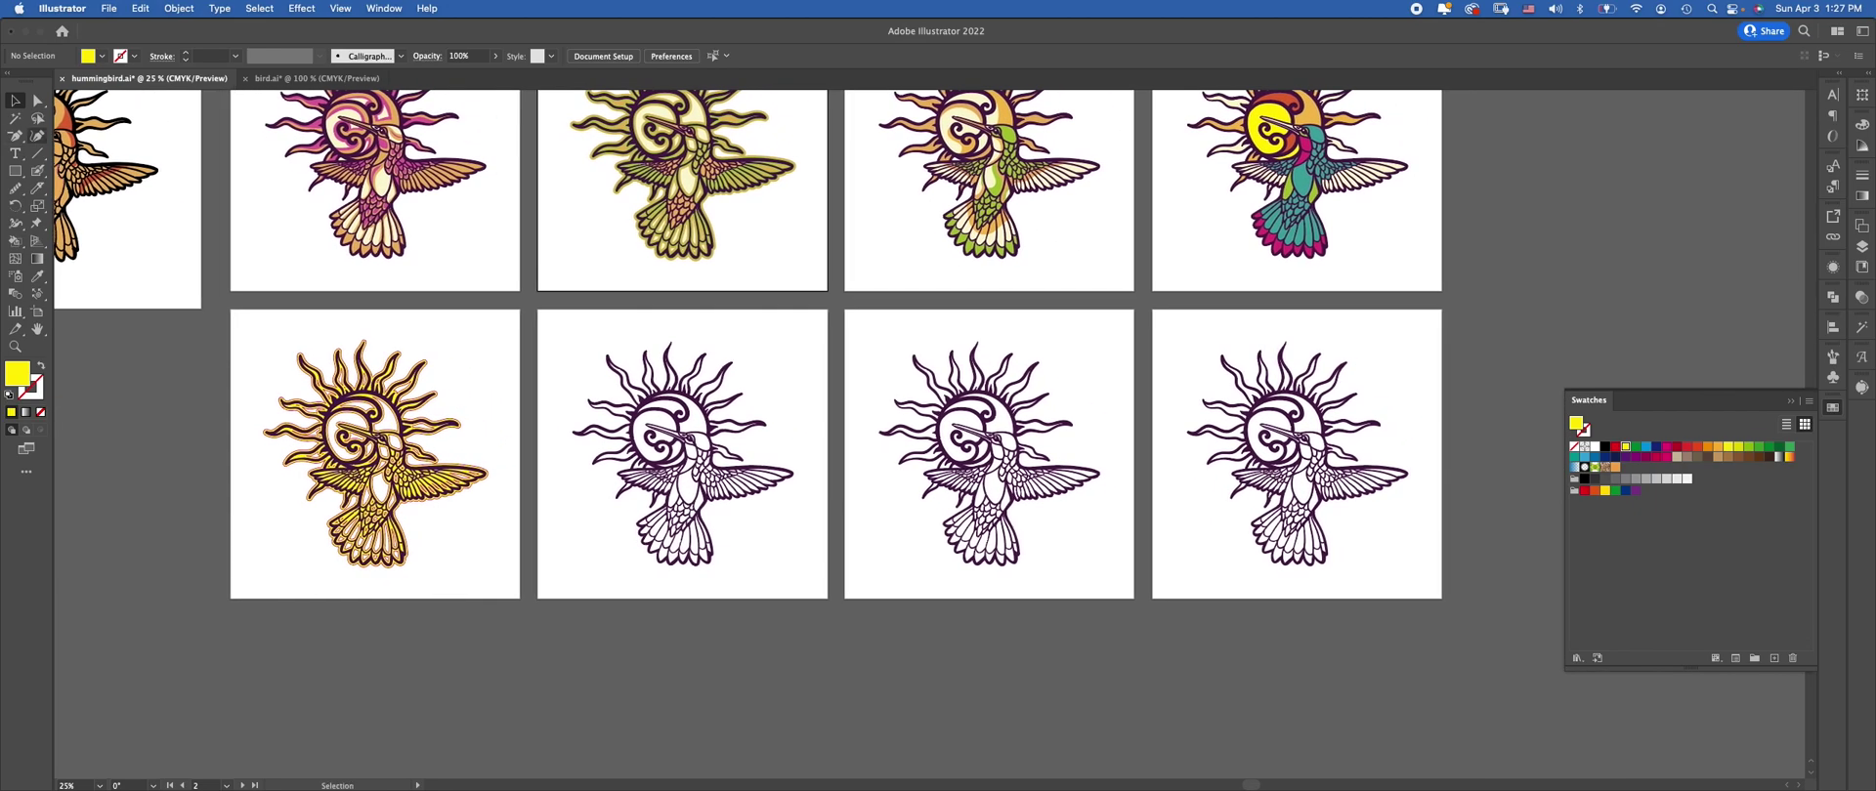
{"action": "key", "text": "m"}
{"action": "left_click_drag", "start_coordinate": [572, 327], "coordinate": [807, 584]}
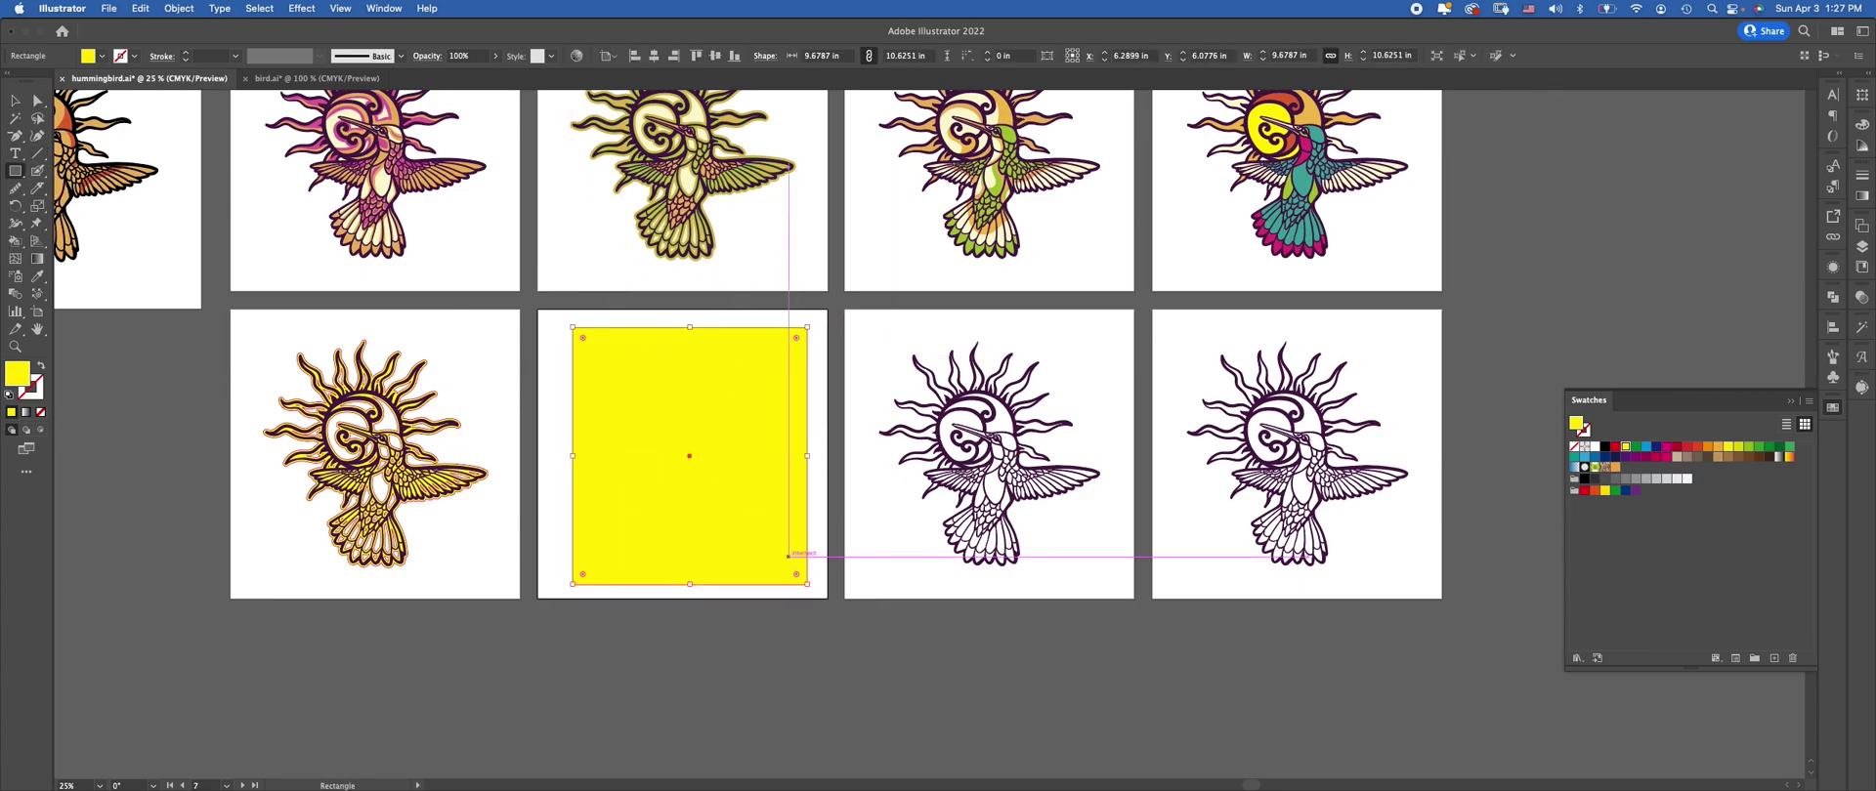
{"action": "key", "text": "super+shift+bracketleft"}
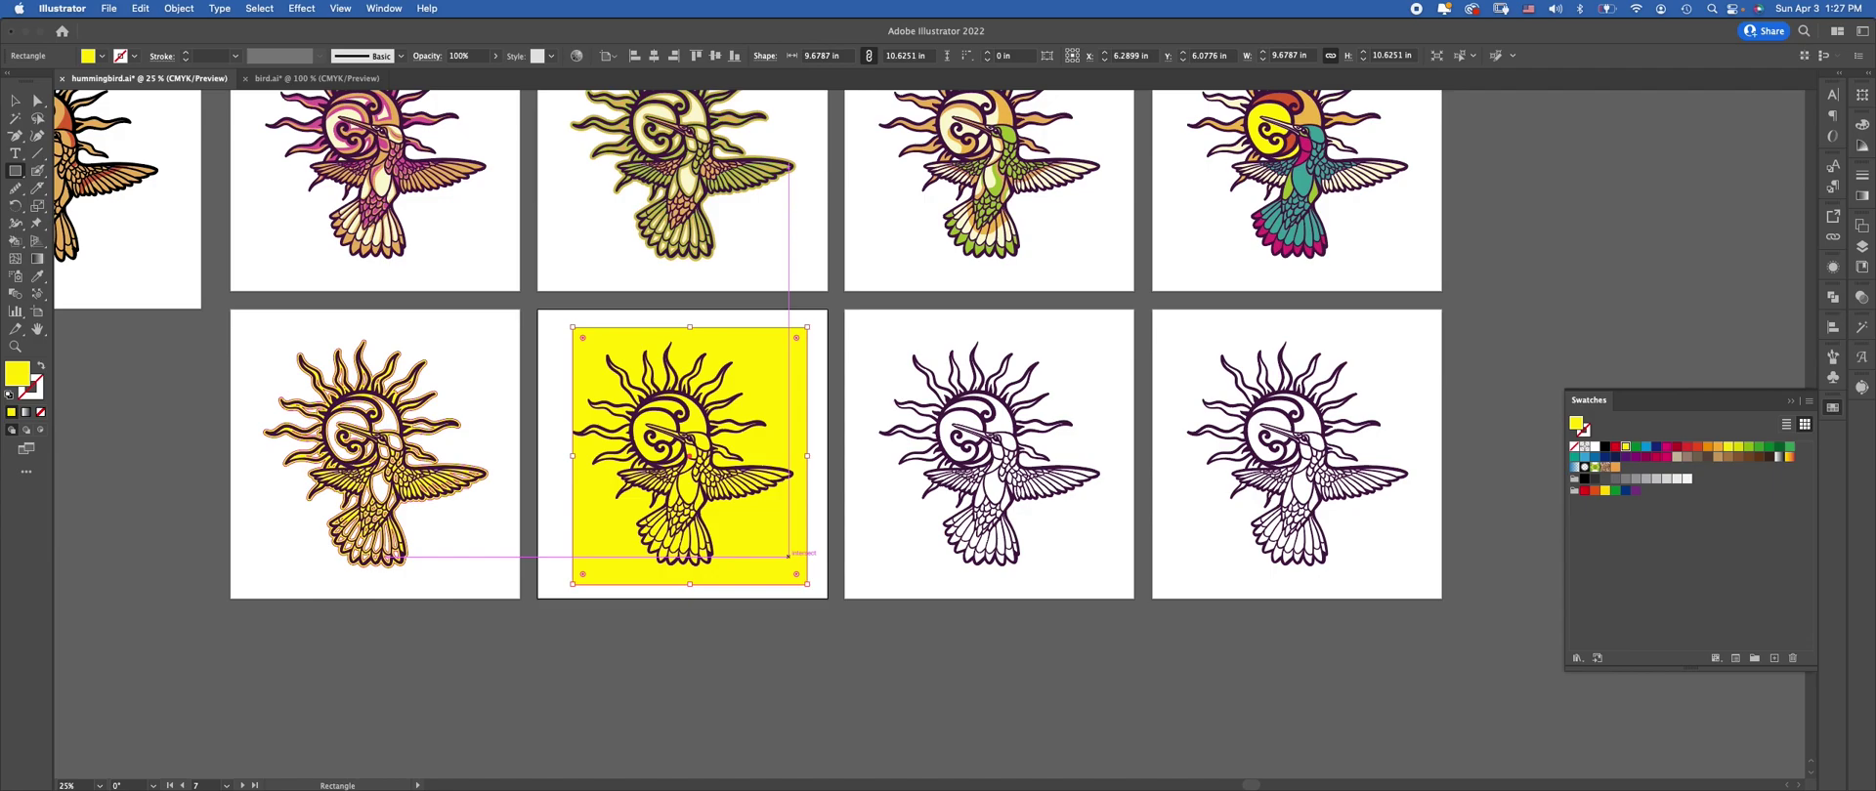
{"action": "left_click", "coordinate": [15, 100]}
{"action": "left_click_drag", "start_coordinate": [805, 383], "coordinate": [800, 385]}
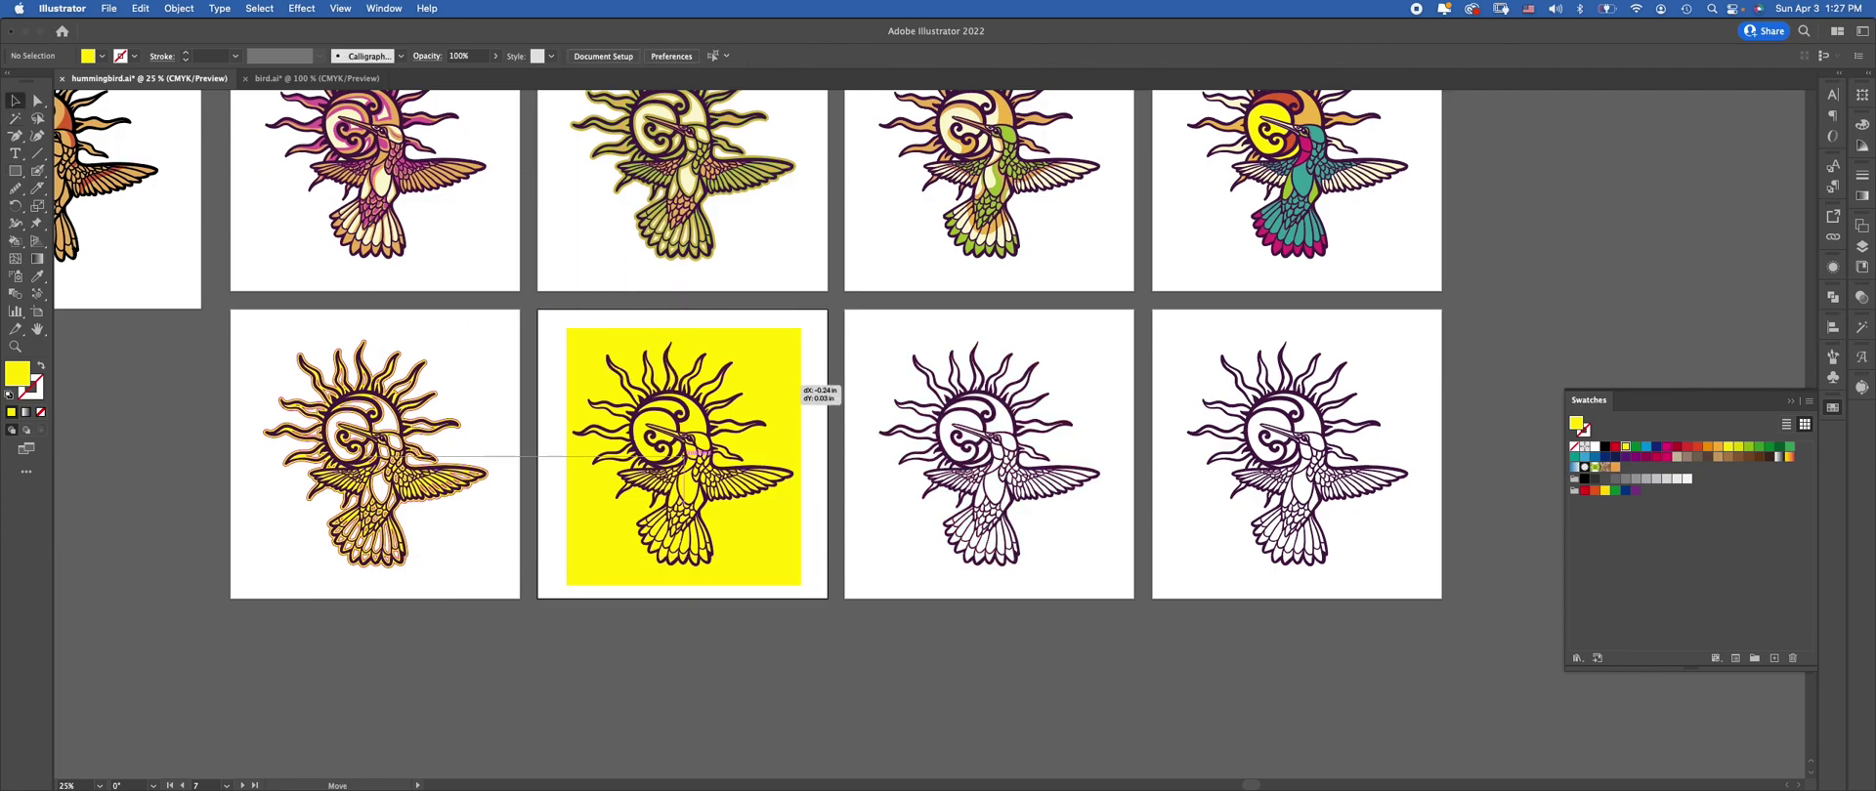
Divide the yellow rectangle and the hummingbird line art together with Pathfinder
{"action": "left_click_drag", "start_coordinate": [809, 329], "coordinate": [734, 411]}
{"action": "left_click_drag", "start_coordinate": [595, 575], "coordinate": [569, 580]}
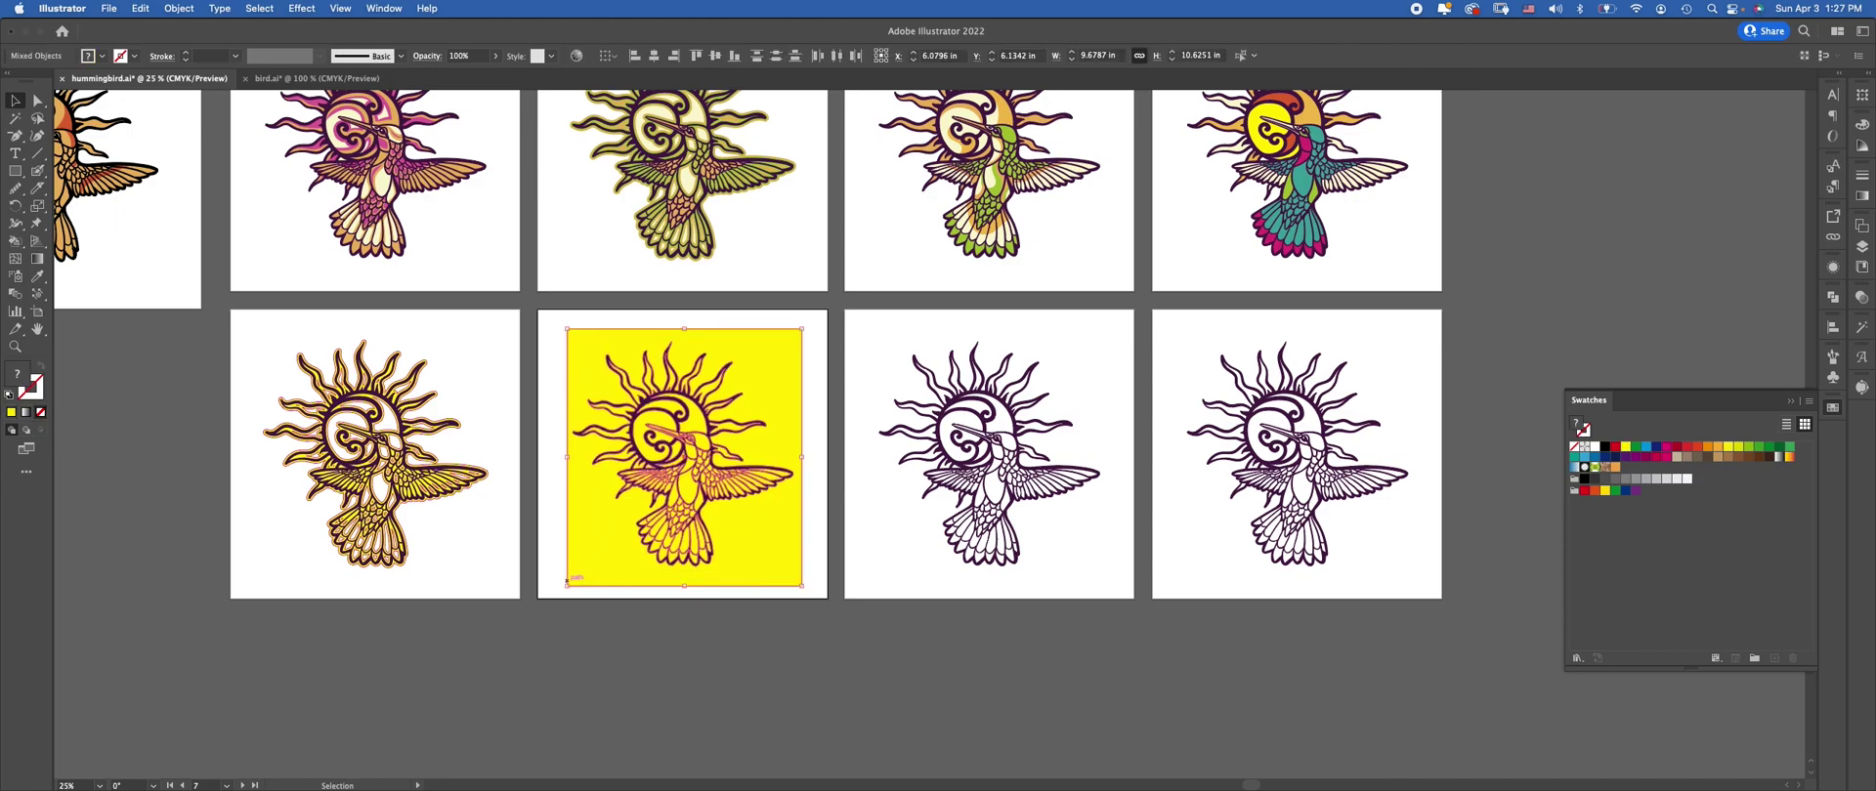
{"action": "key", "text": "super+shift+F9"}
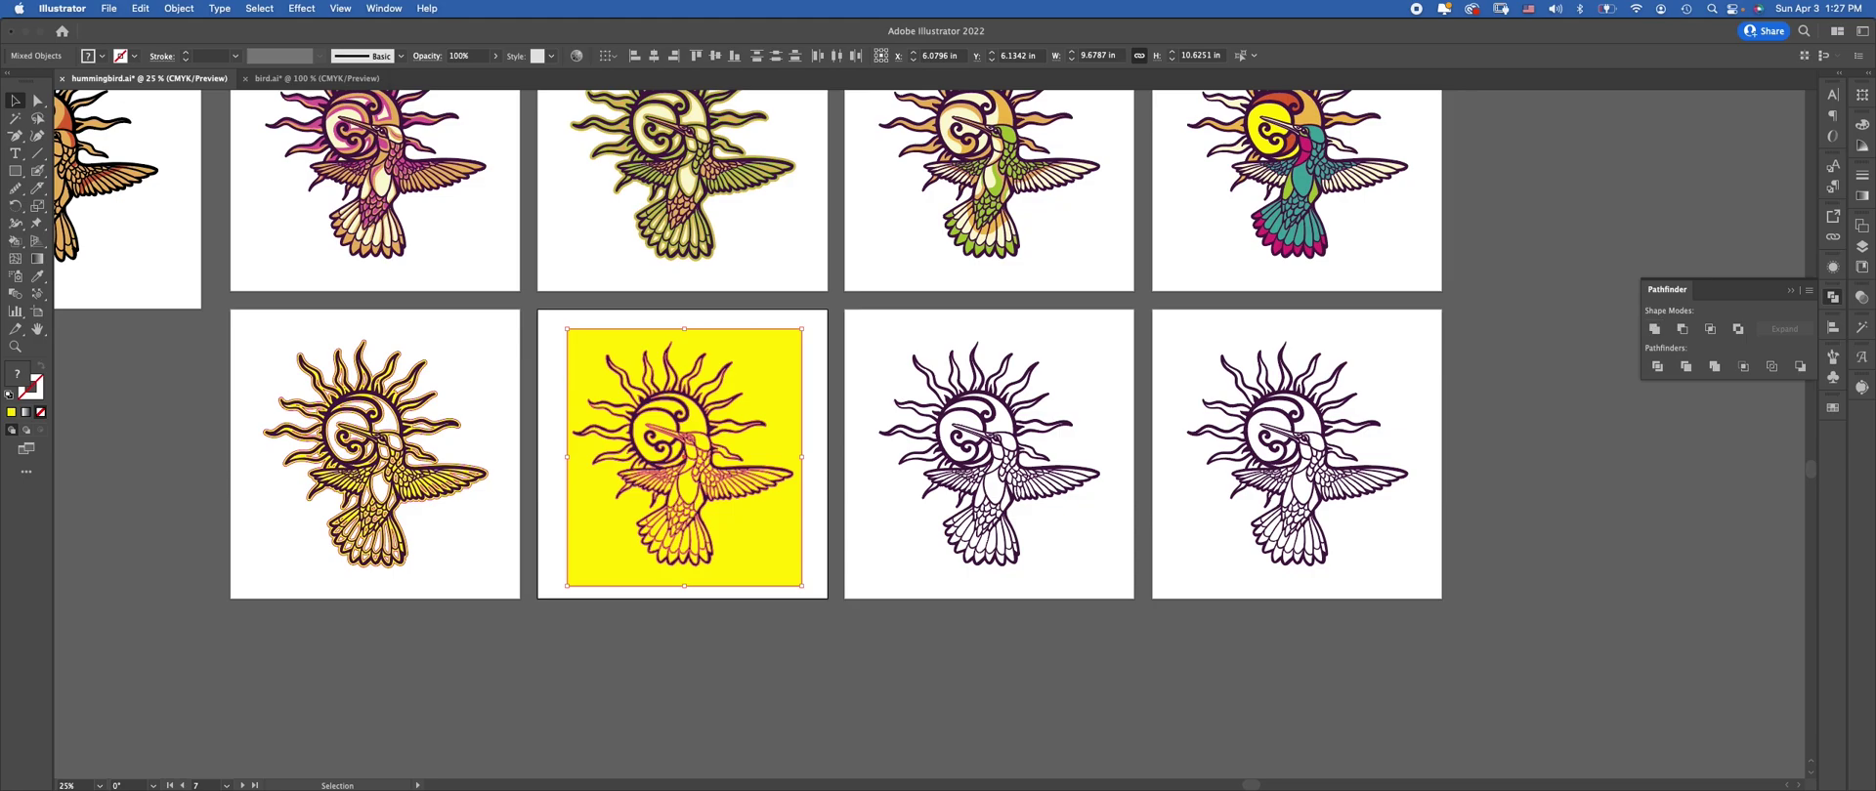
{"action": "left_click", "coordinate": [1657, 366]}
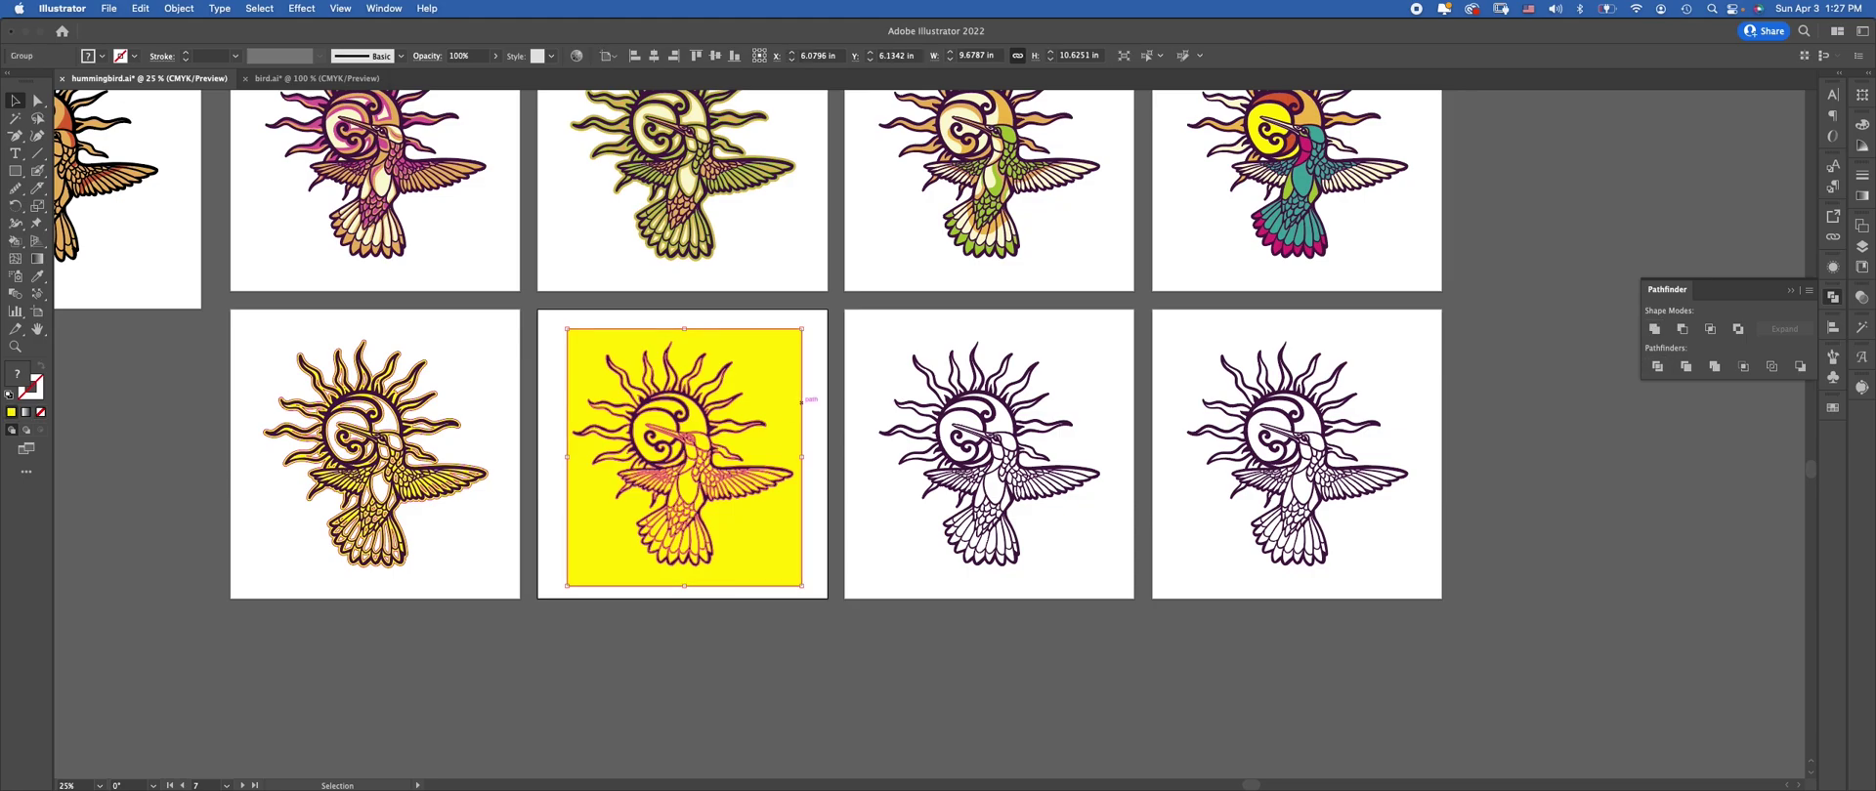
Delete only the outer yellow background piece surrounding the divided hummingbird and sun
{"action": "left_click", "coordinate": [813, 403]}
{"action": "left_click", "coordinate": [37, 101]}
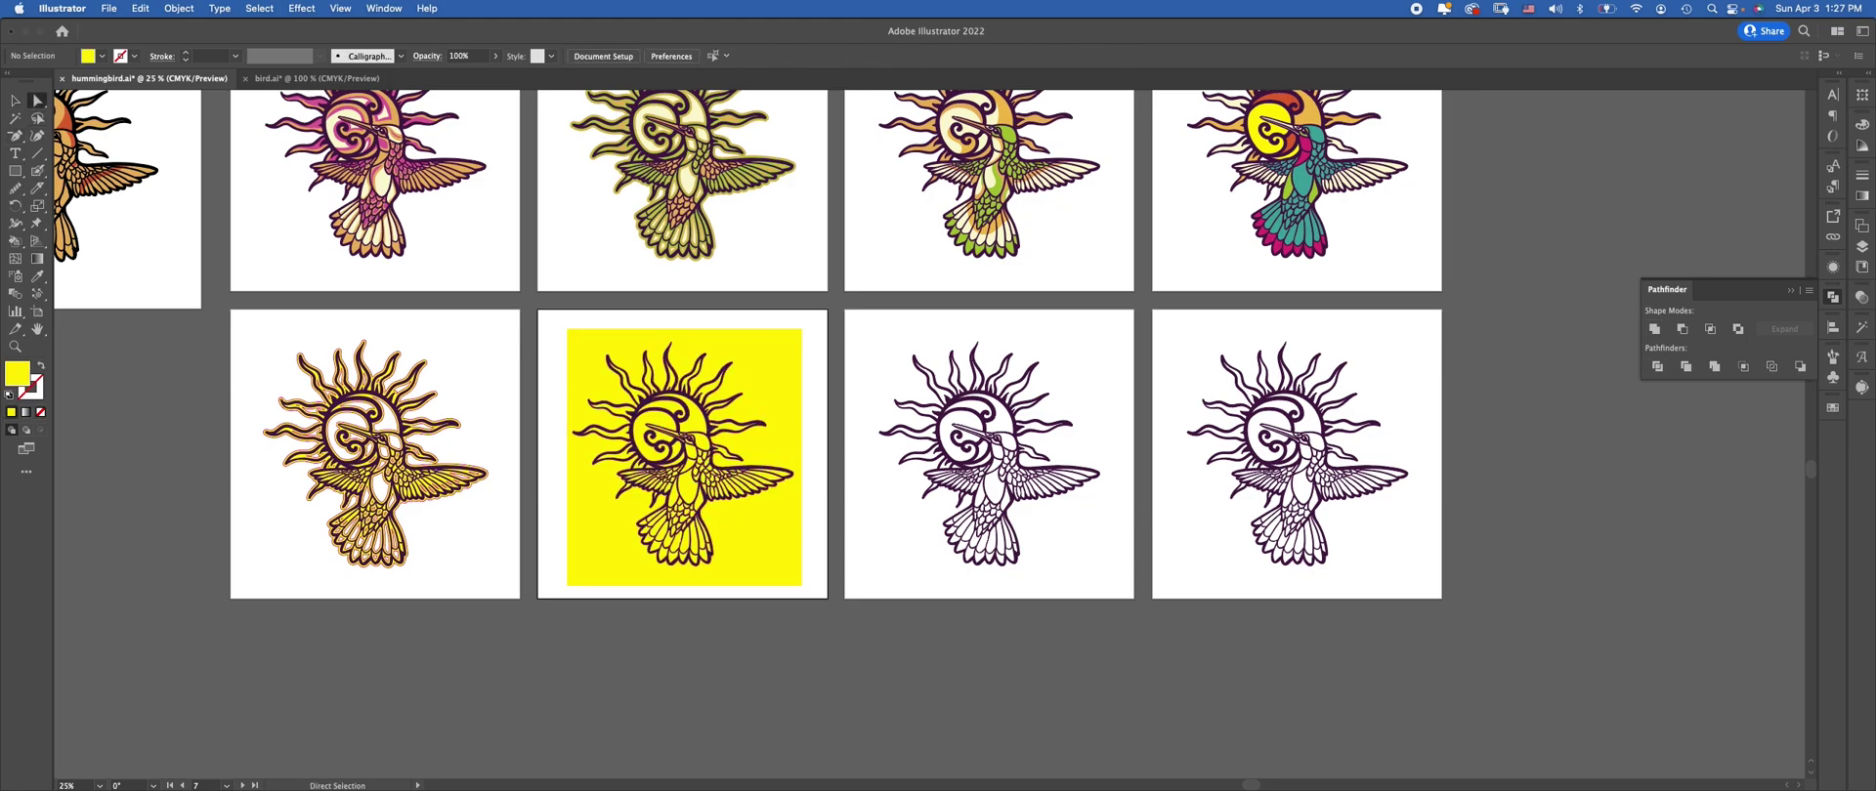
{"action": "left_click", "coordinate": [766, 376]}
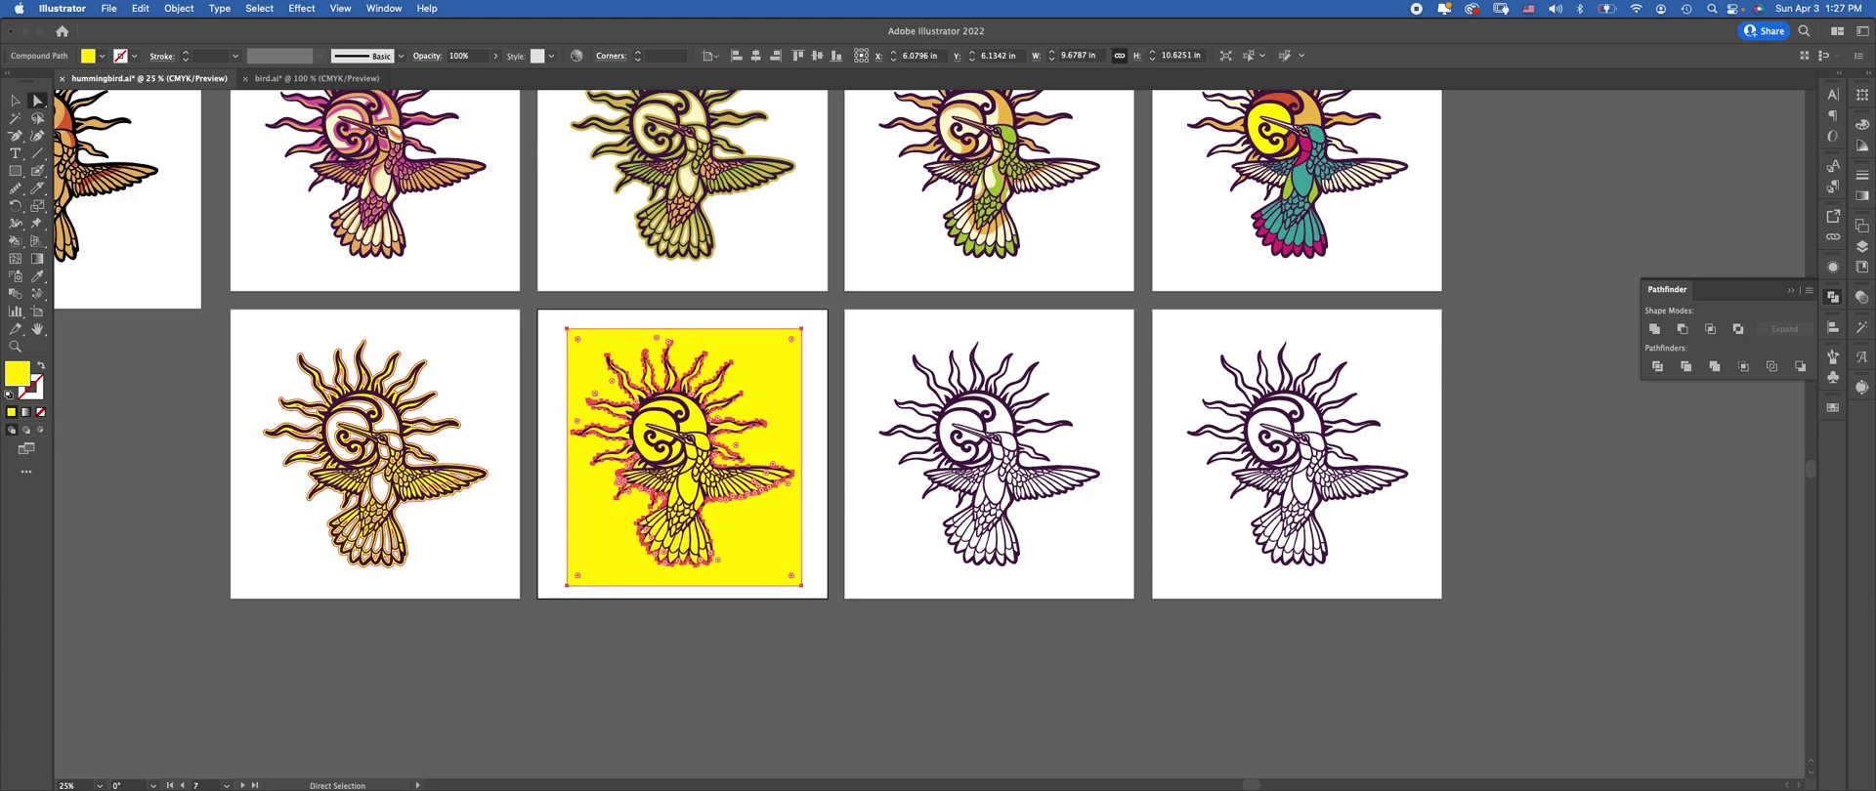
{"action": "scroll", "coordinate": [438, 481], "scroll_direction": "up", "scroll_amount": 2}
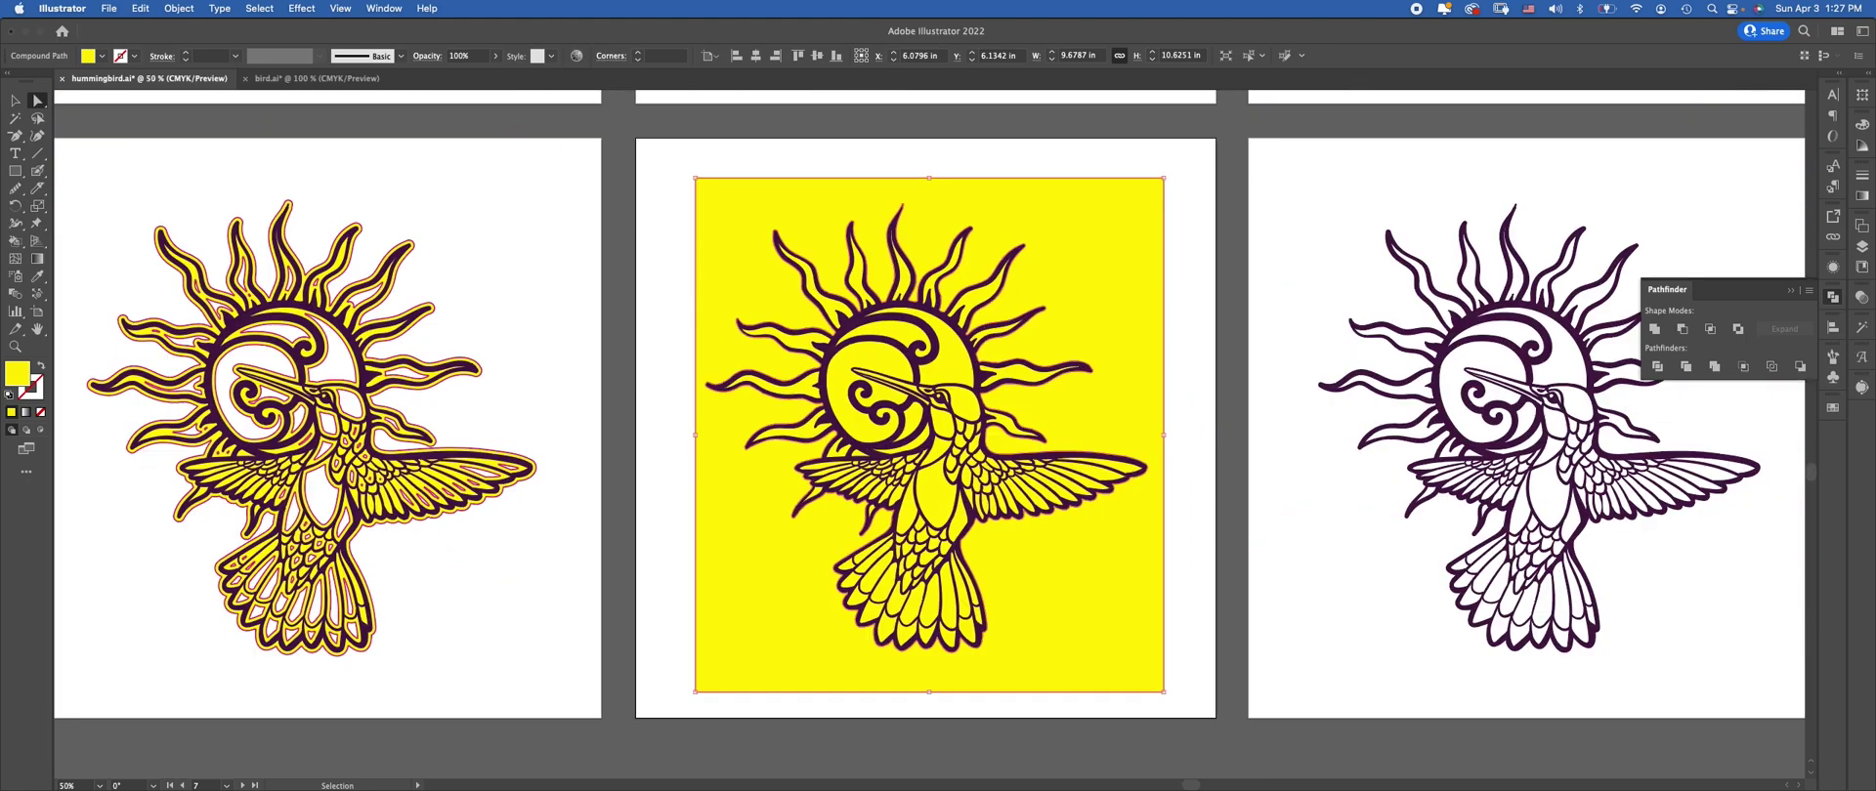
{"action": "scroll", "coordinate": [933, 405], "scroll_direction": "down", "scroll_amount": 2}
{"action": "scroll", "coordinate": [933, 405], "scroll_direction": "right", "scroll_amount": 2}
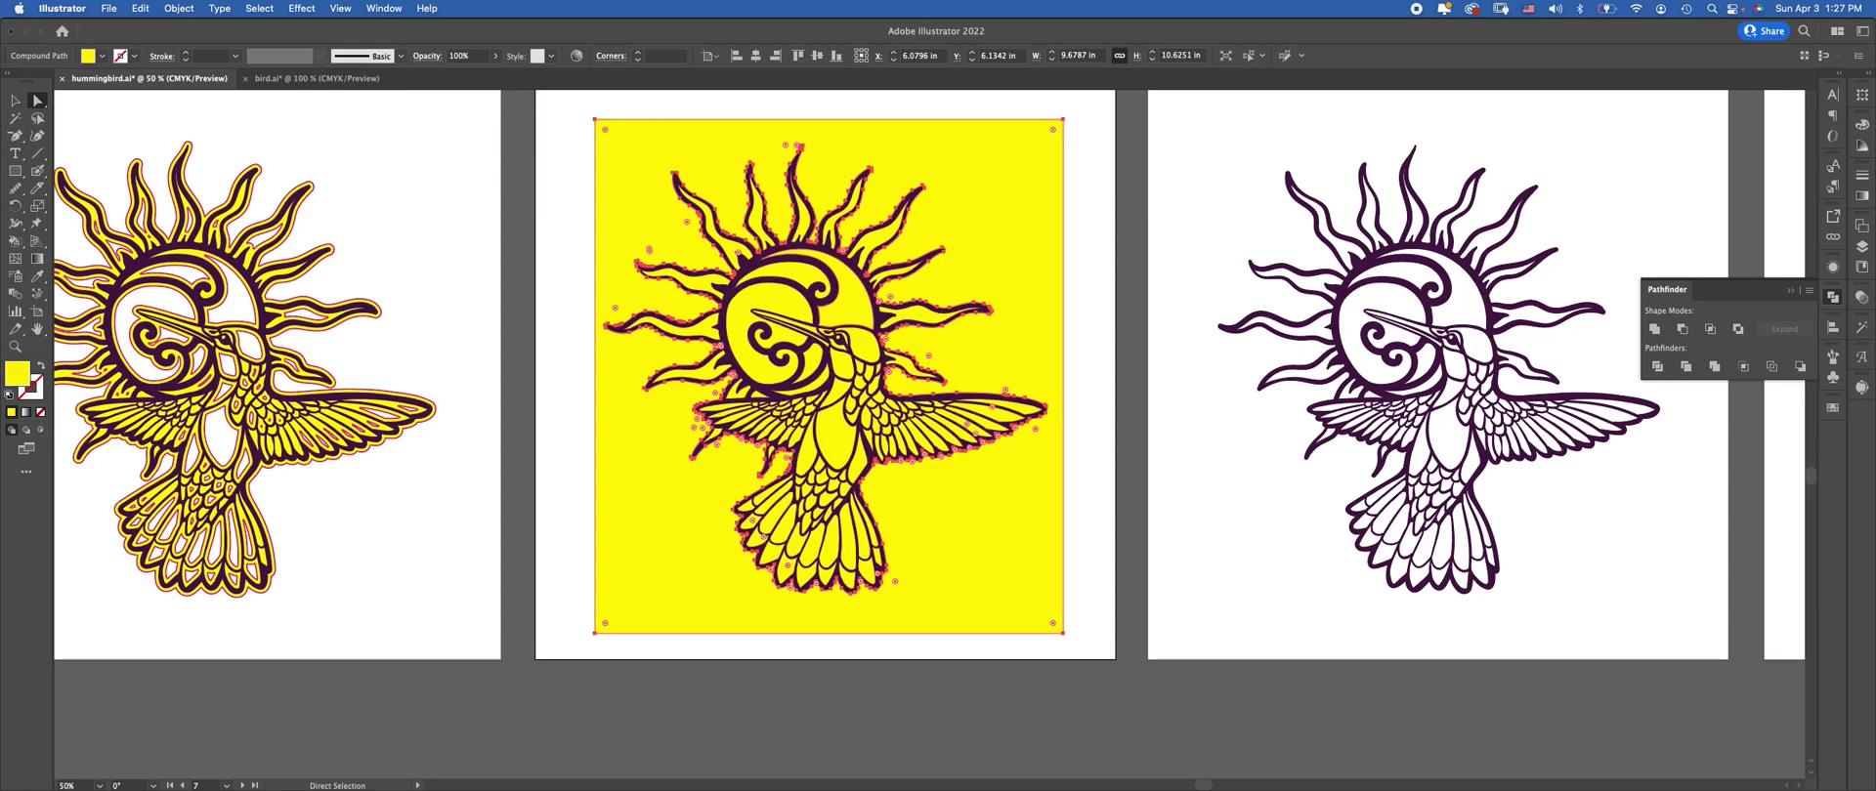
{"action": "key", "text": "Delete"}
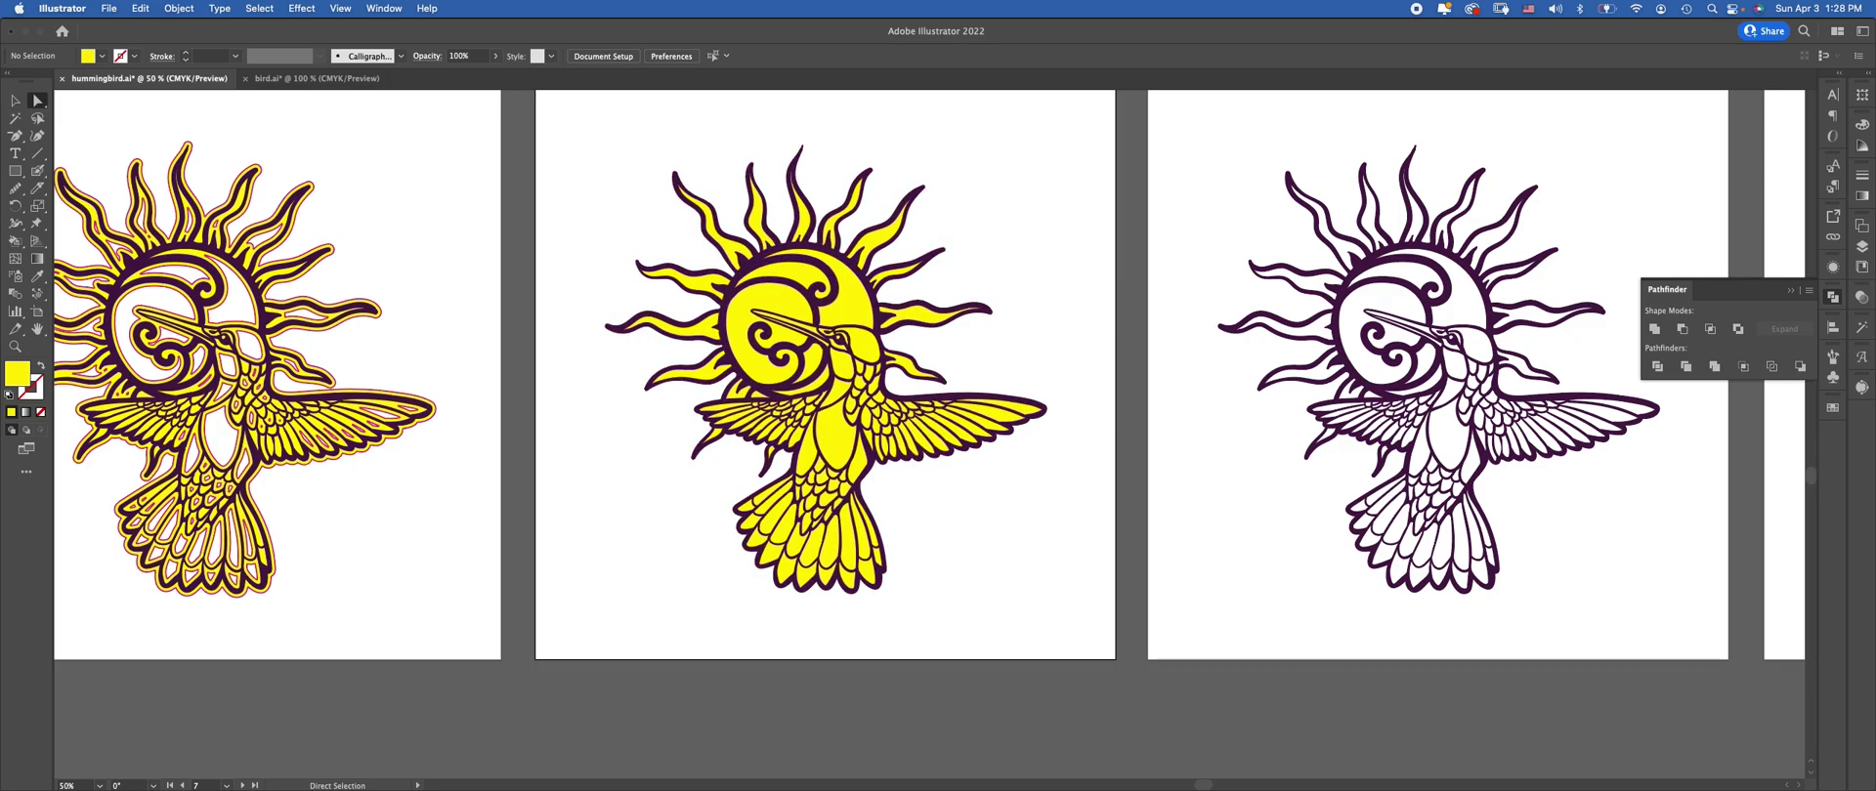
Unite all the divided hummingbird and sun pieces into one solid silhouette
{"action": "left_click_drag", "start_coordinate": [591, 131], "coordinate": [1060, 611]}
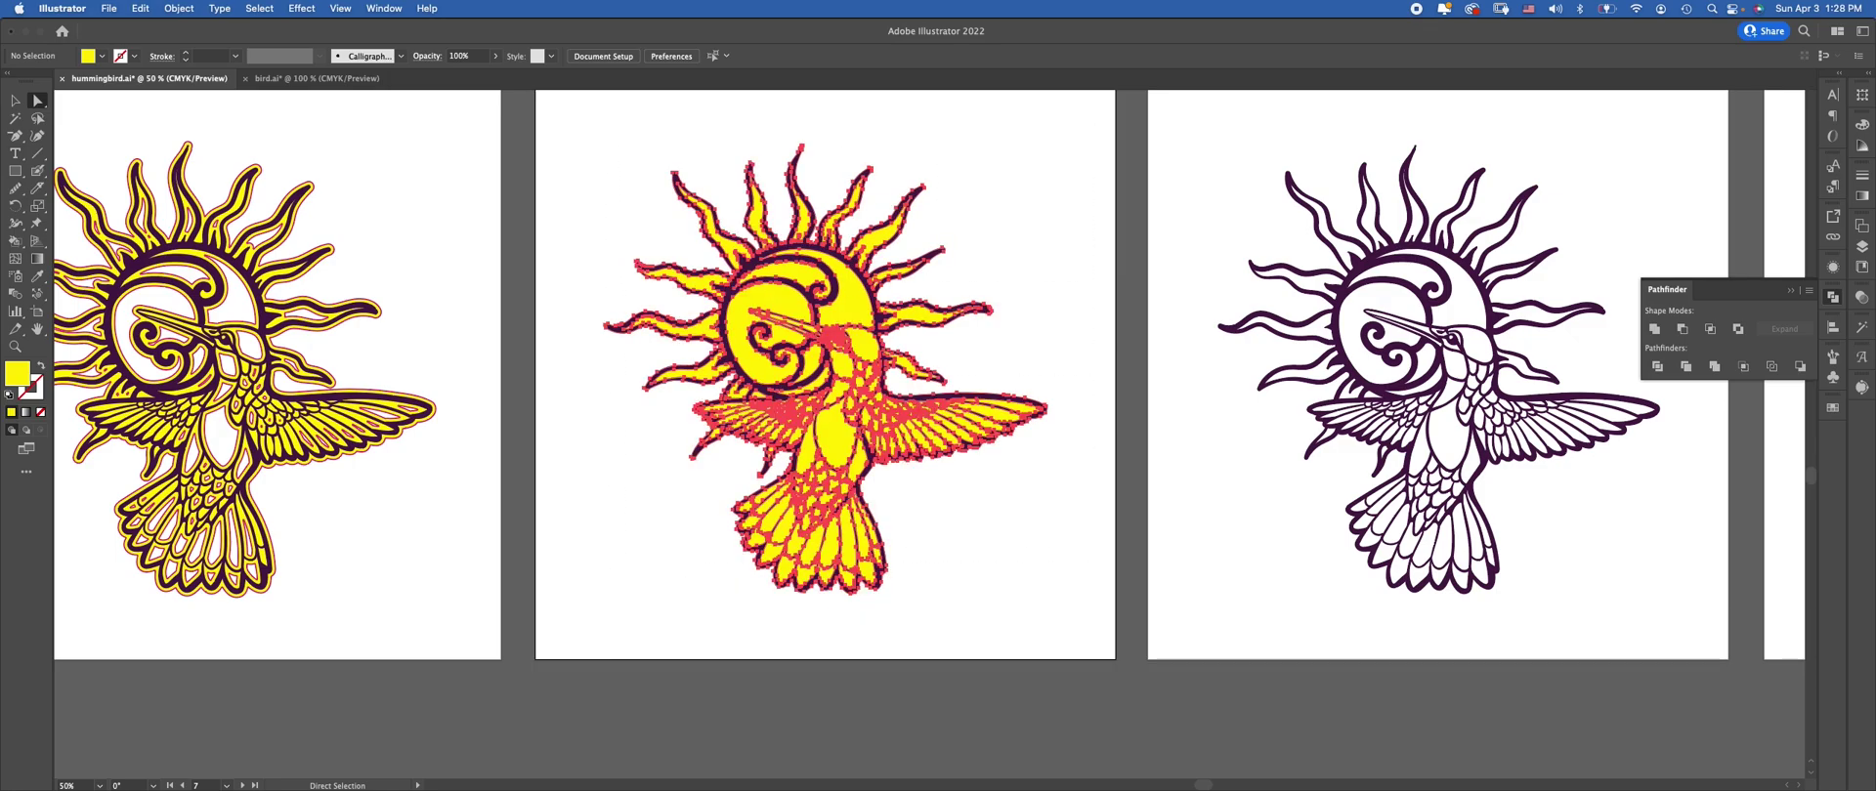
{"action": "left_click", "coordinate": [1654, 329]}
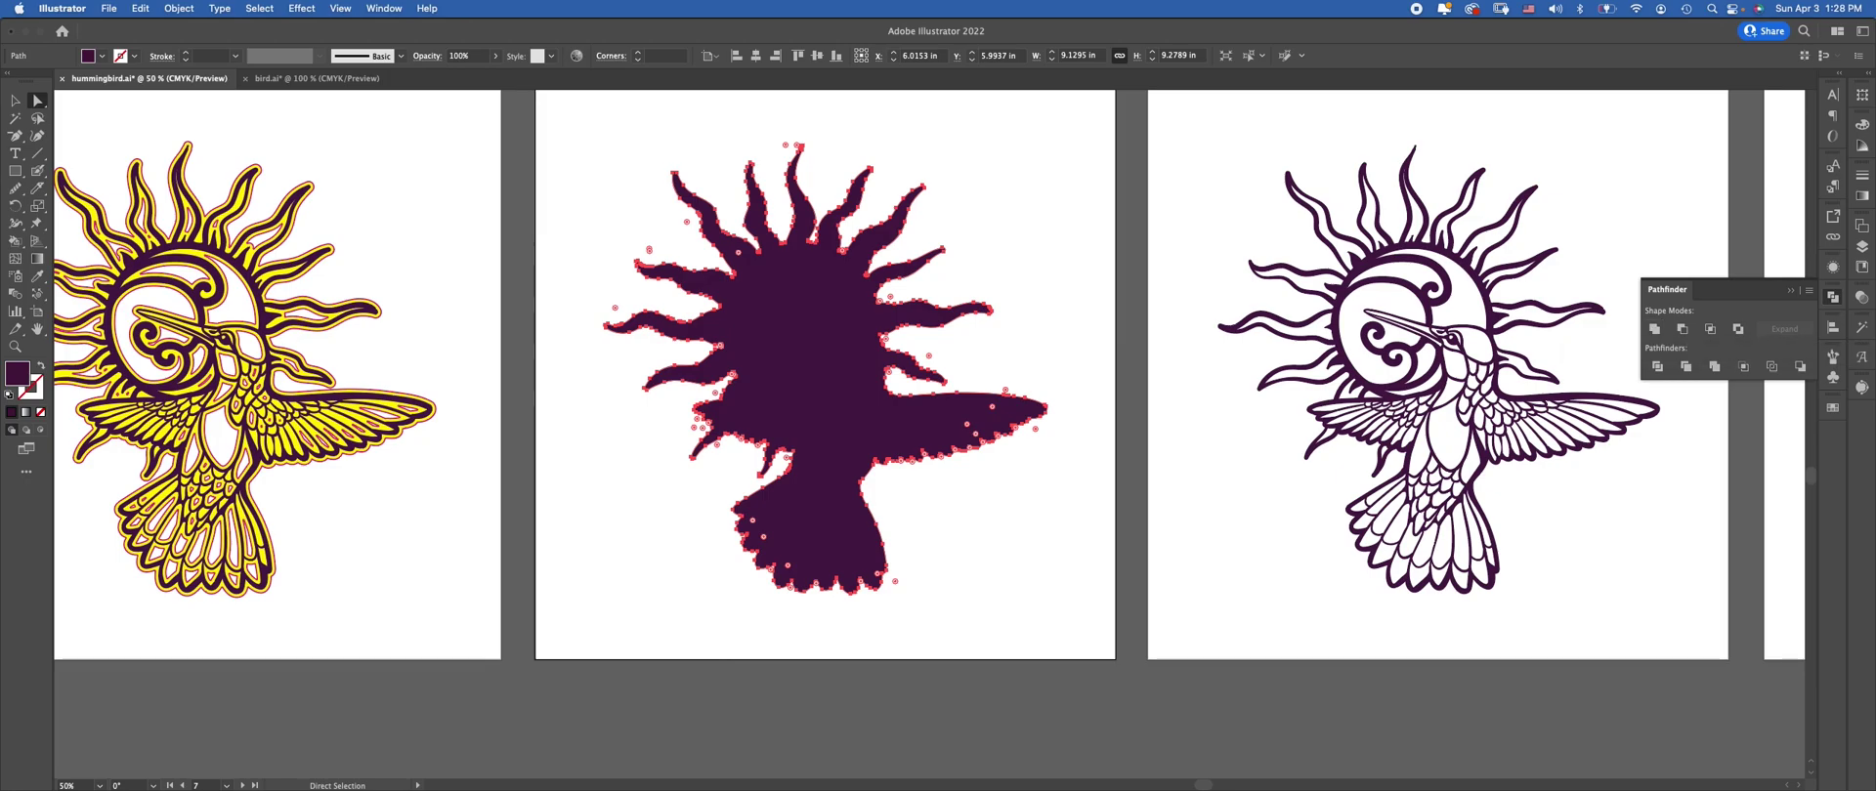
{"action": "left_click", "coordinate": [684, 372]}
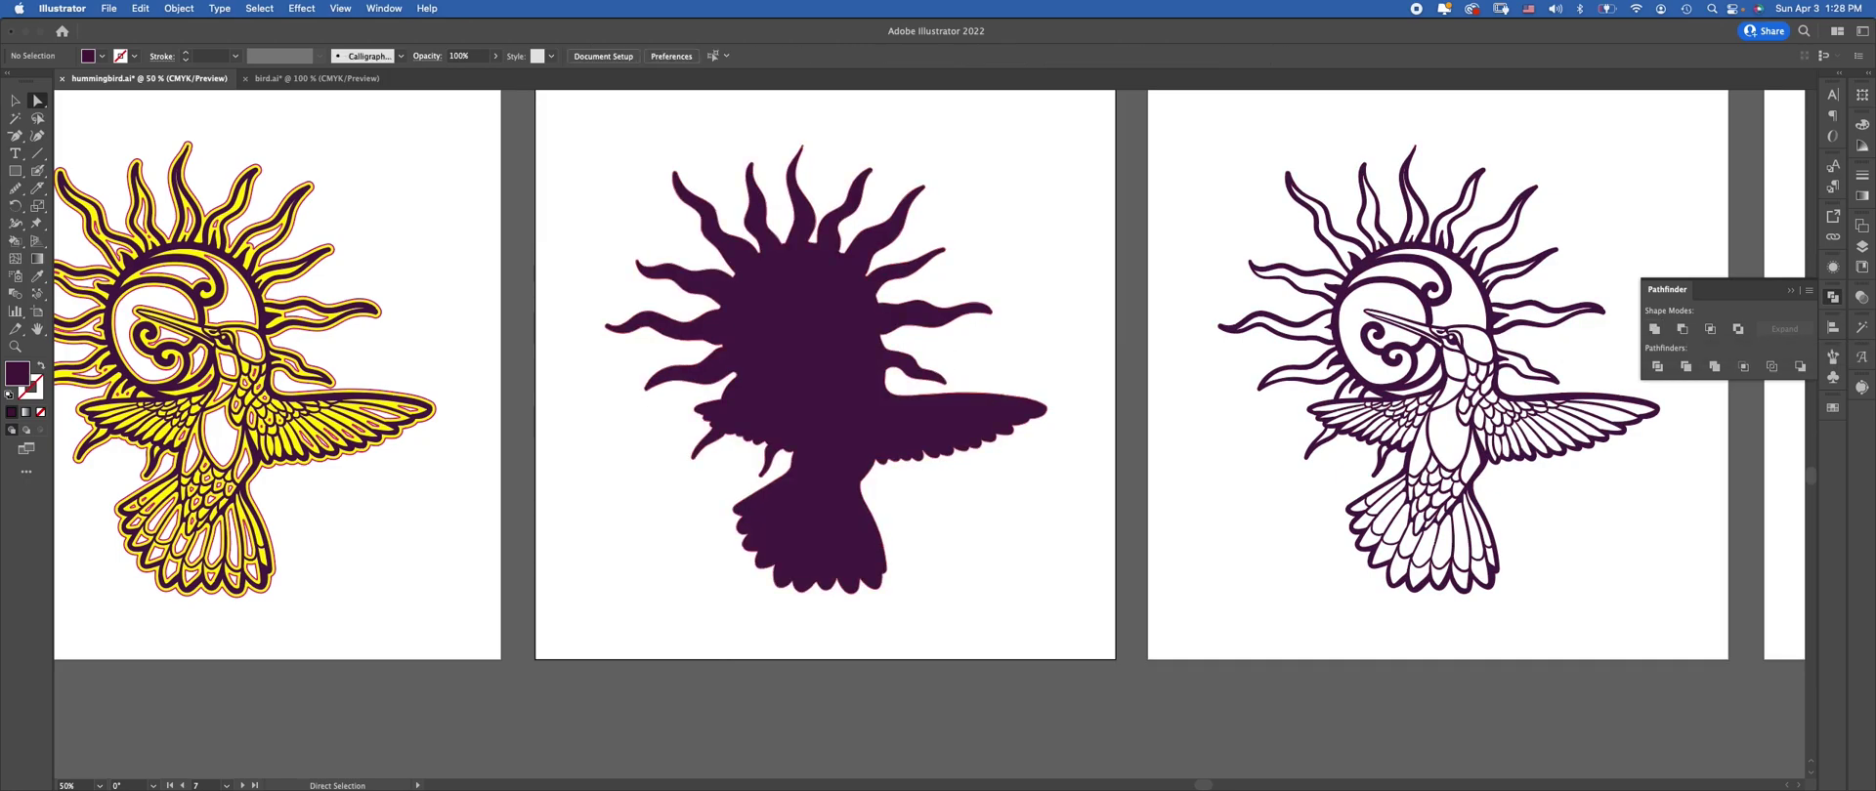
Fill the solid hummingbird silhouette with cyan blue
{"action": "key", "text": "super+minus"}
{"action": "scroll", "coordinate": [510, 444], "scroll_direction": "right", "scroll_amount": 1}
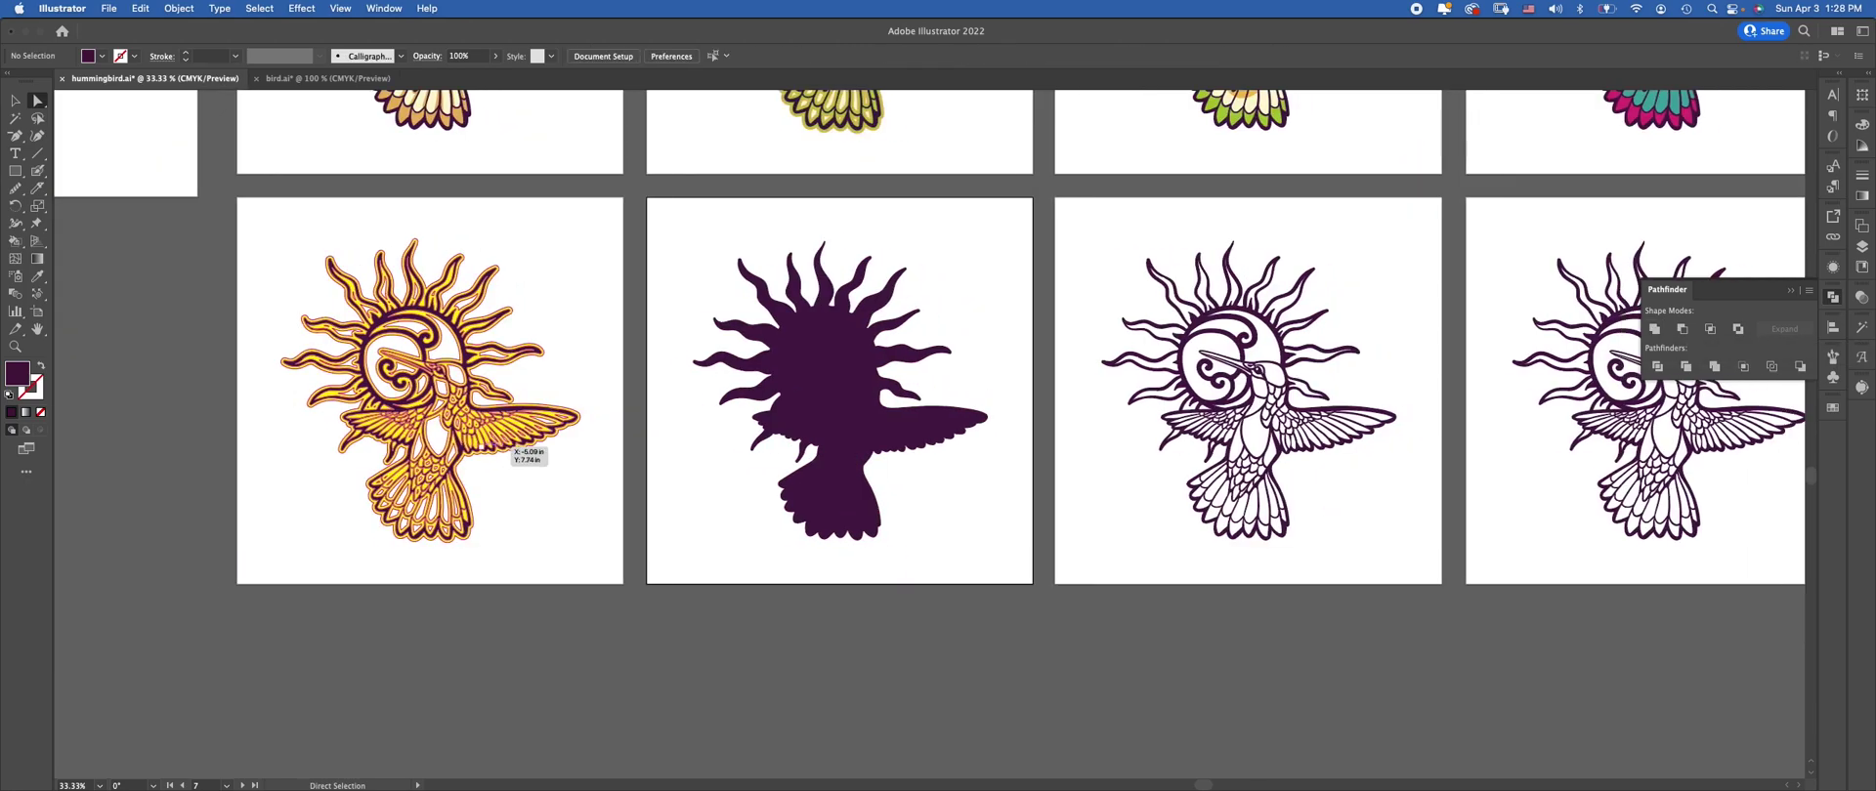
{"action": "scroll", "coordinate": [510, 445], "scroll_direction": "left", "scroll_amount": 3}
{"action": "scroll", "coordinate": [938, 391], "scroll_direction": "left", "scroll_amount": 4}
{"action": "left_click", "coordinate": [1109, 381]}
{"action": "key", "text": "v"}
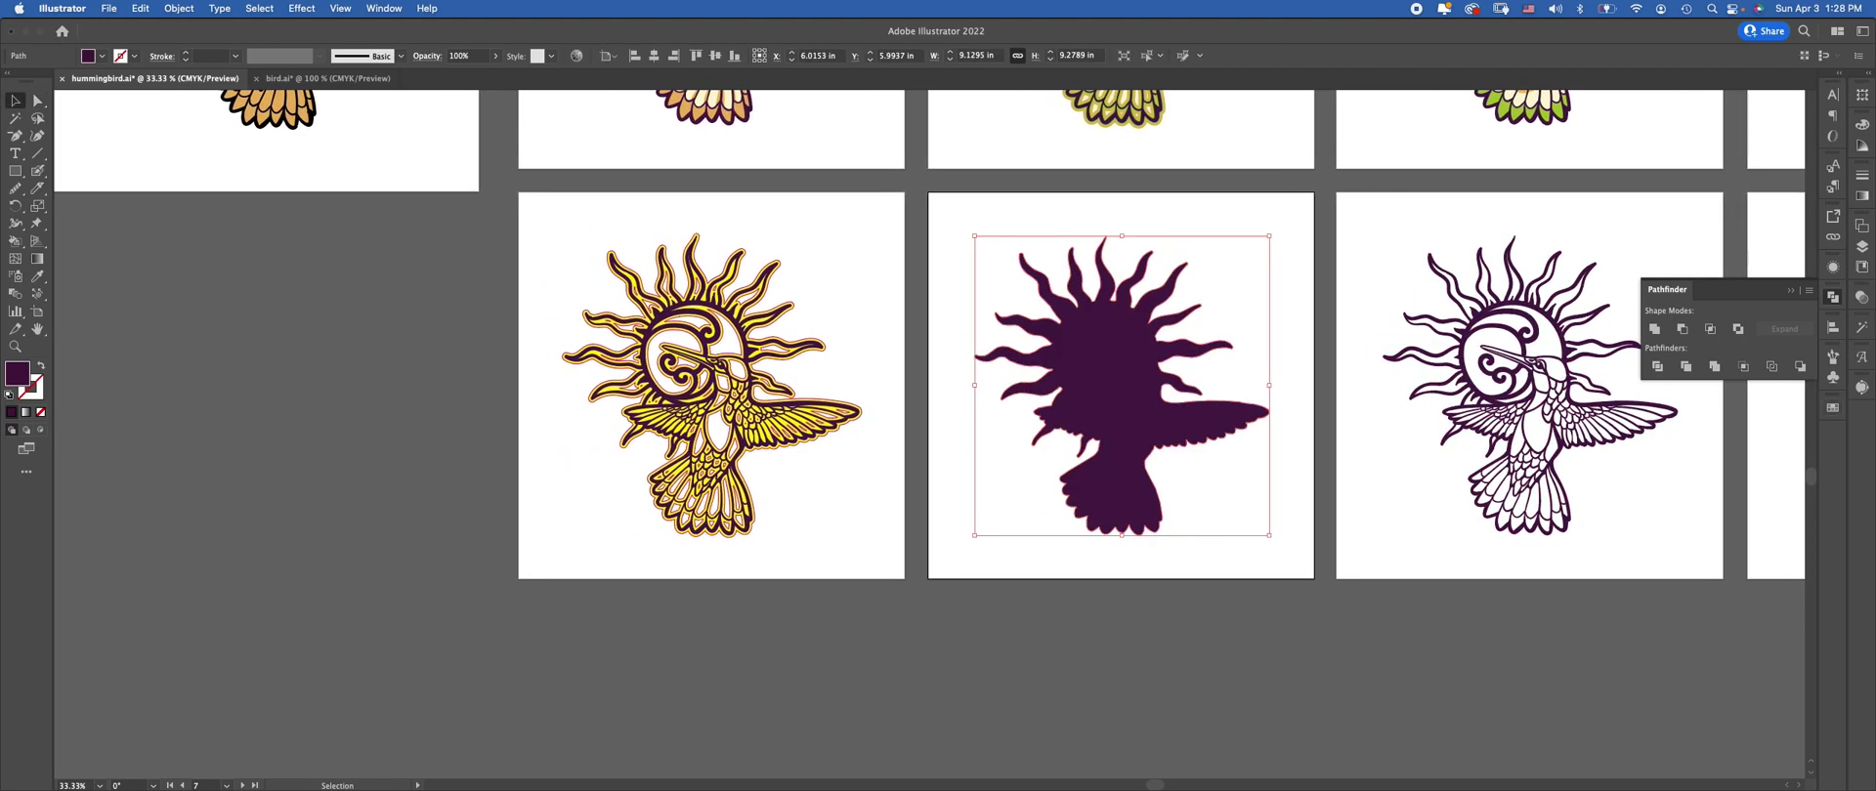
{"action": "left_click", "coordinate": [1832, 407]}
{"action": "left_click", "coordinate": [1646, 447]}
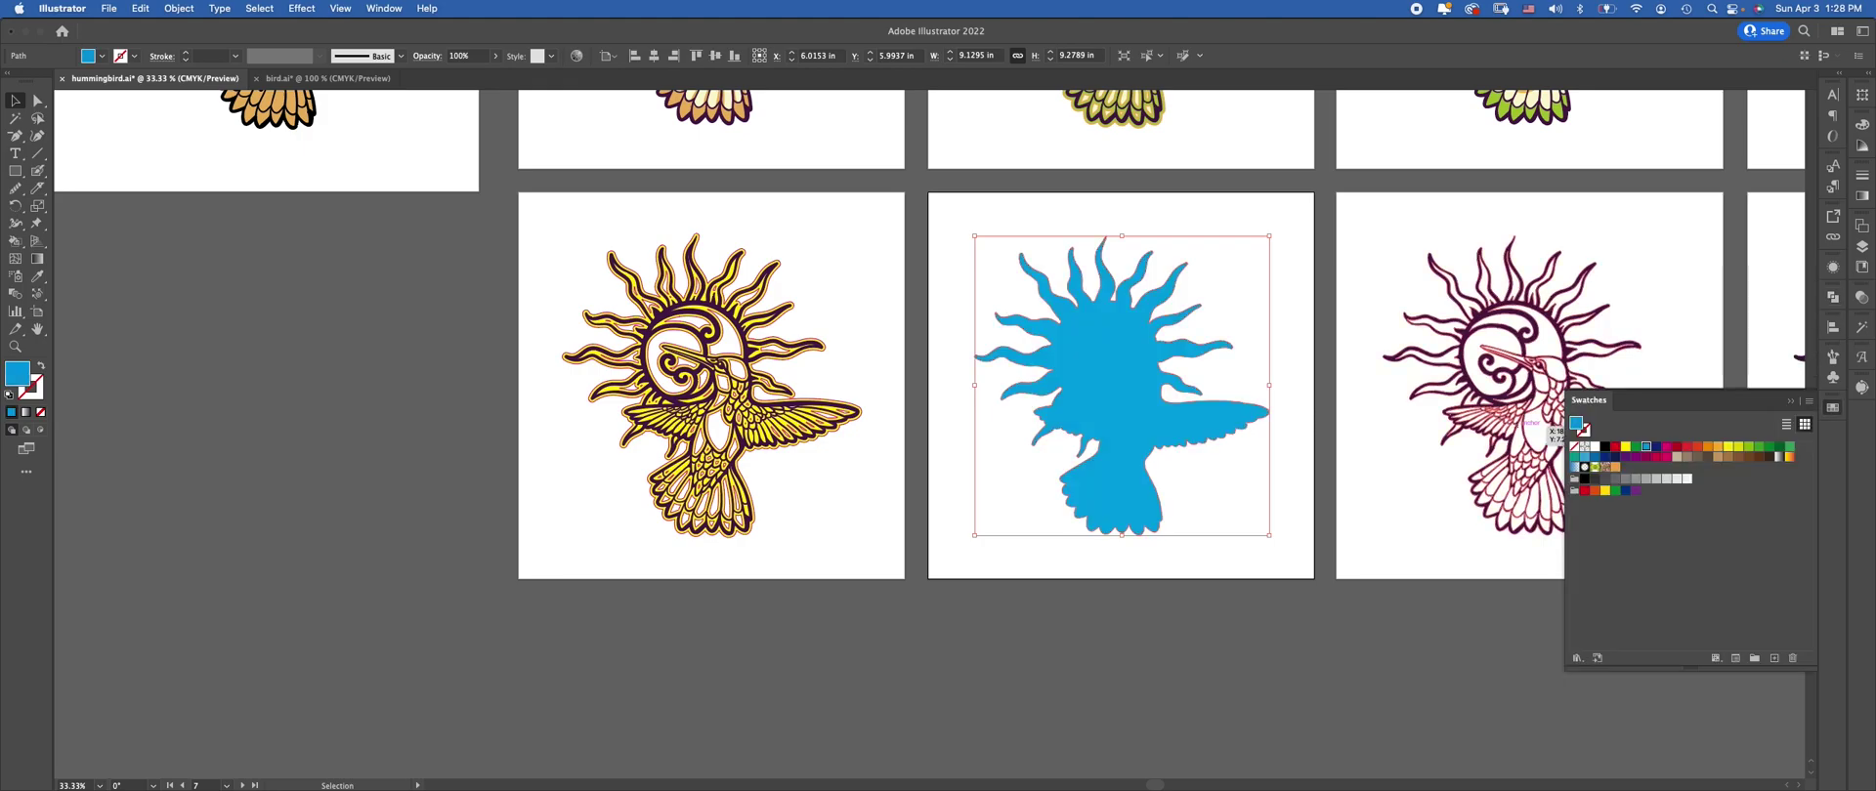
Move the blue silhouette onto the yellow offset hummingbird in the neighbouring artboard and send it to the back
{"action": "left_click_drag", "start_coordinate": [1121, 385], "coordinate": [711, 384]}
{"action": "key", "text": "super+shift+bracketleft"}
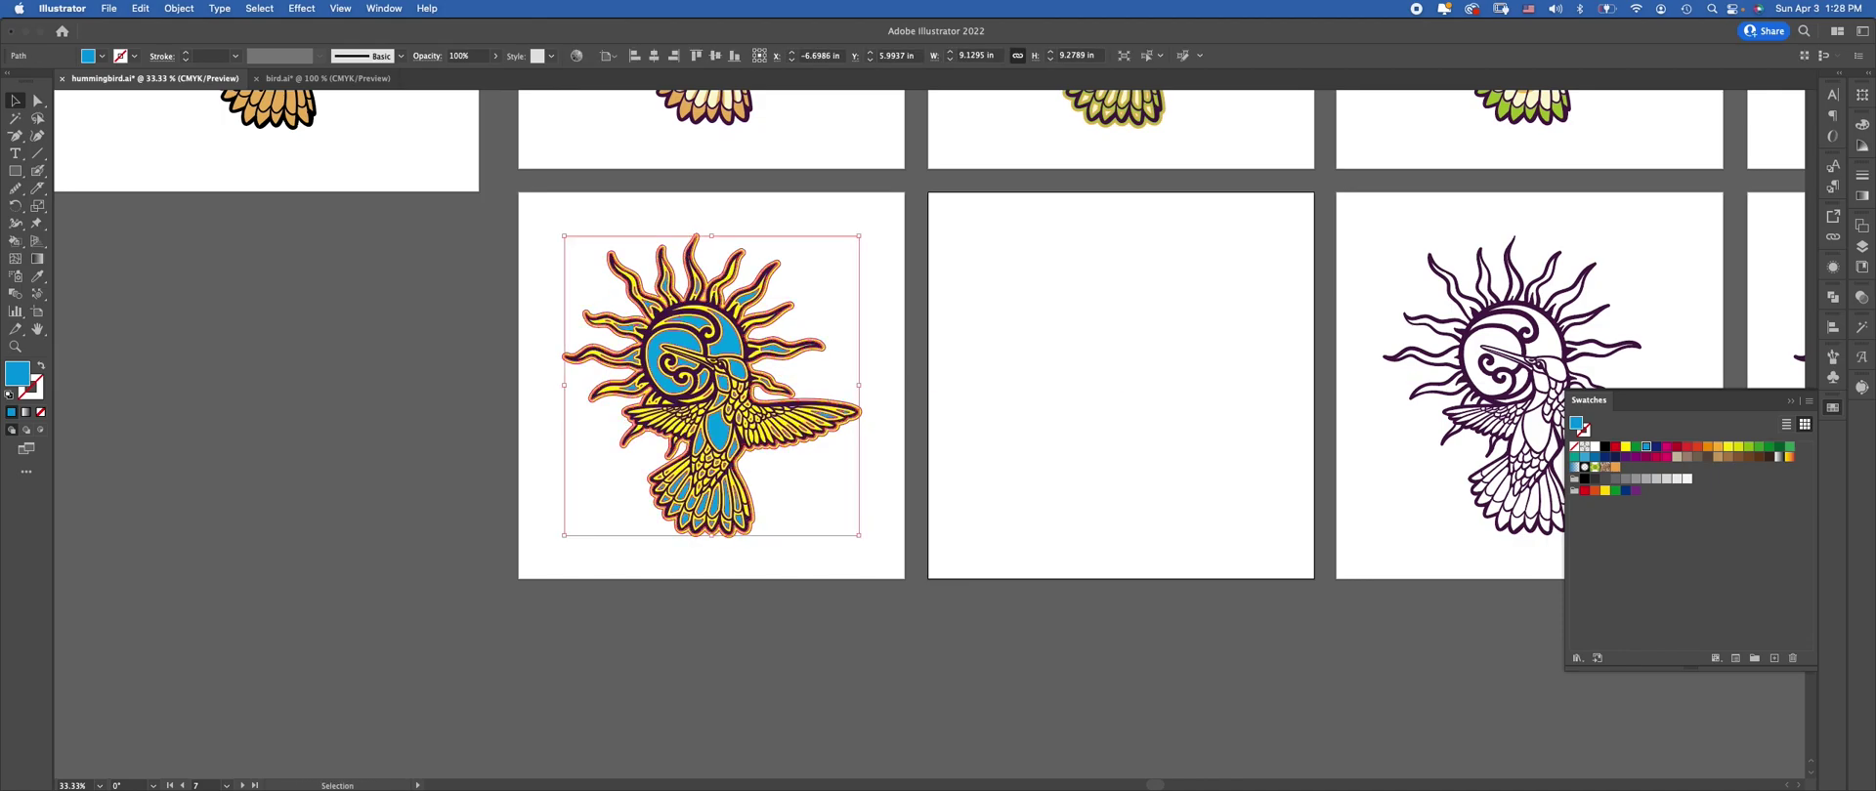
{"action": "key", "text": "super+shift+a"}
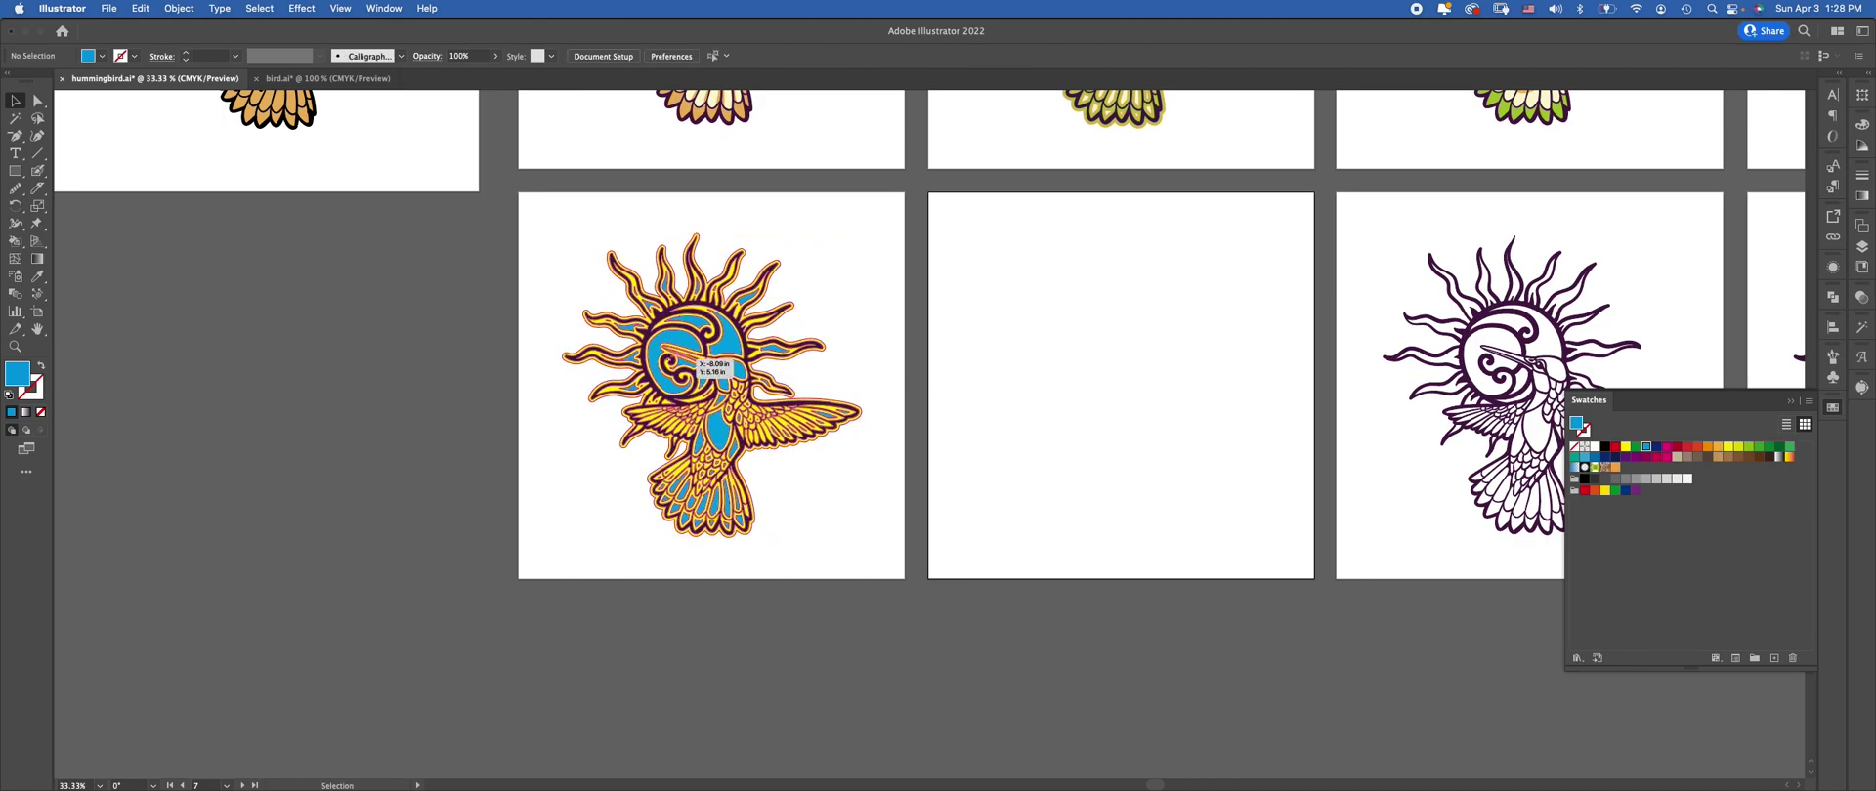
Pull the blue silhouette aside to compare the artwork without it, and realign it behind the yellow hummingbird
{"action": "left_click_drag", "start_coordinate": [711, 384], "coordinate": [943, 383]}
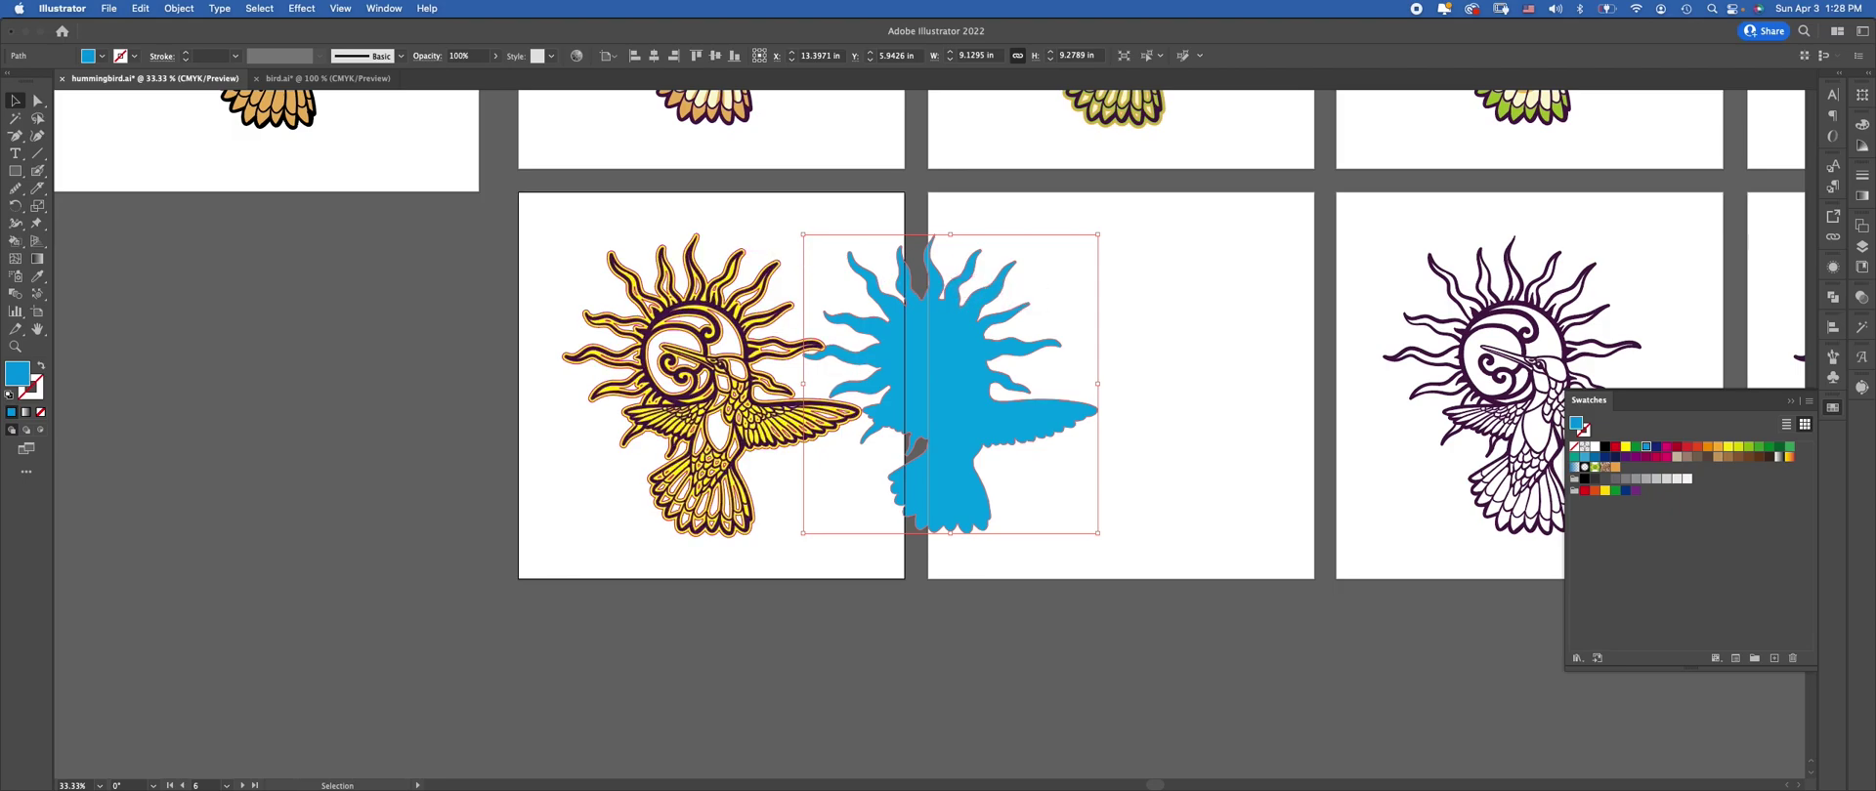
{"action": "left_click_drag", "start_coordinate": [914, 296], "coordinate": [687, 301]}
{"action": "key", "text": "shift+super+a"}
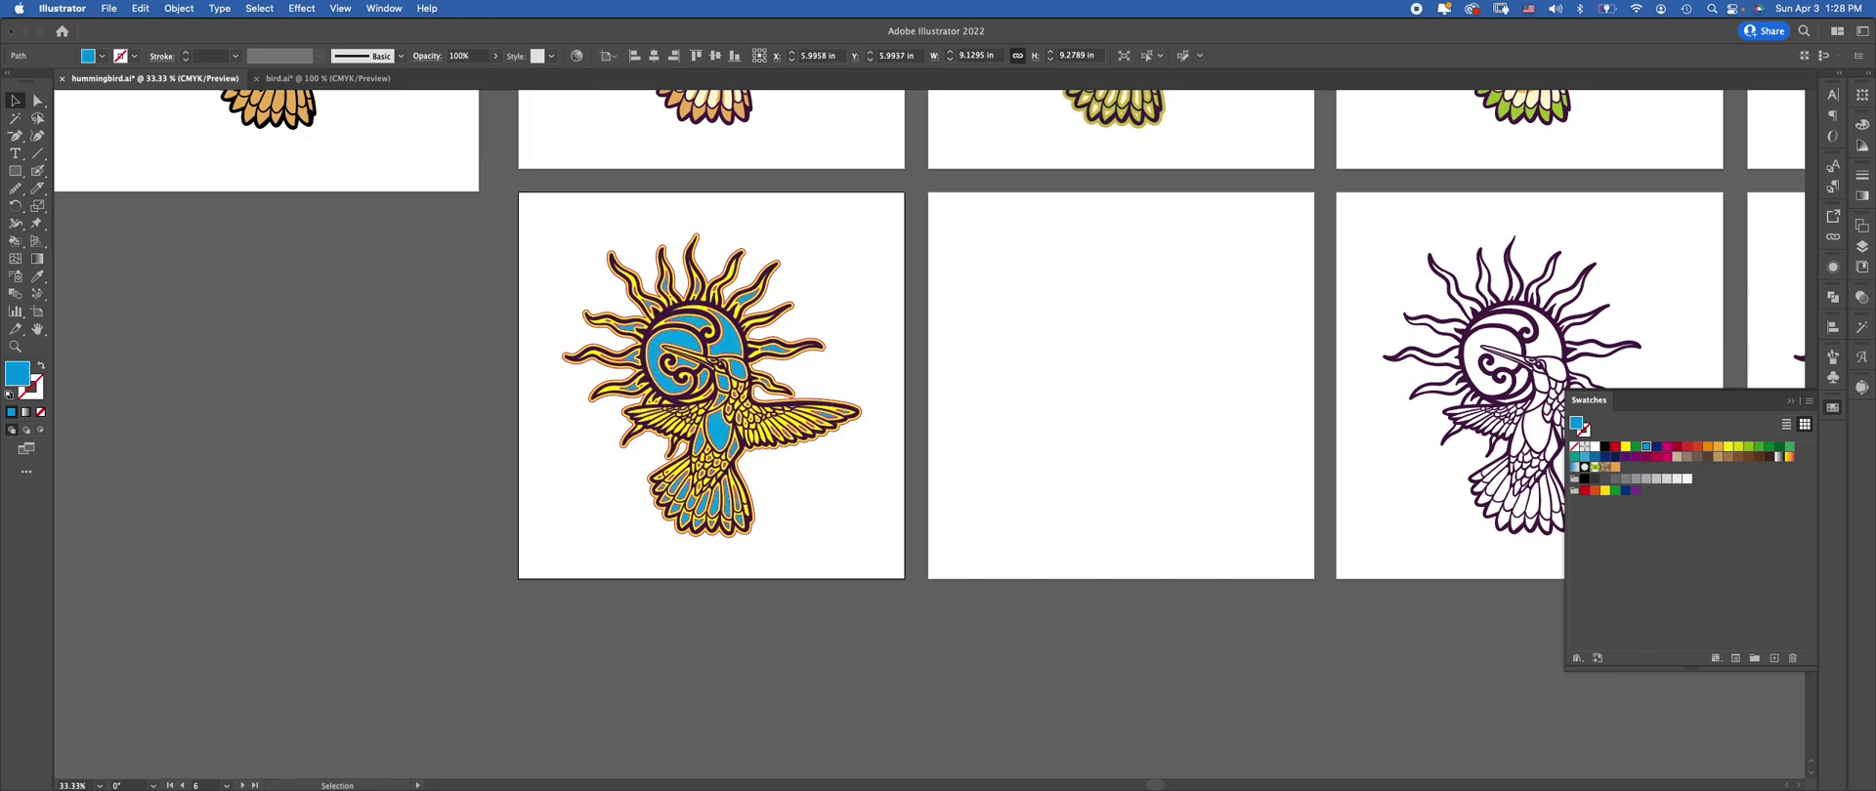
Duplicate the yellow and blue hummingbird onto the canvas outside its artboard and unite the copy into one solid silhouette
{"action": "left_click", "coordinate": [748, 408]}
{"action": "left_click_drag", "start_coordinate": [762, 403], "coordinate": [396, 406]}
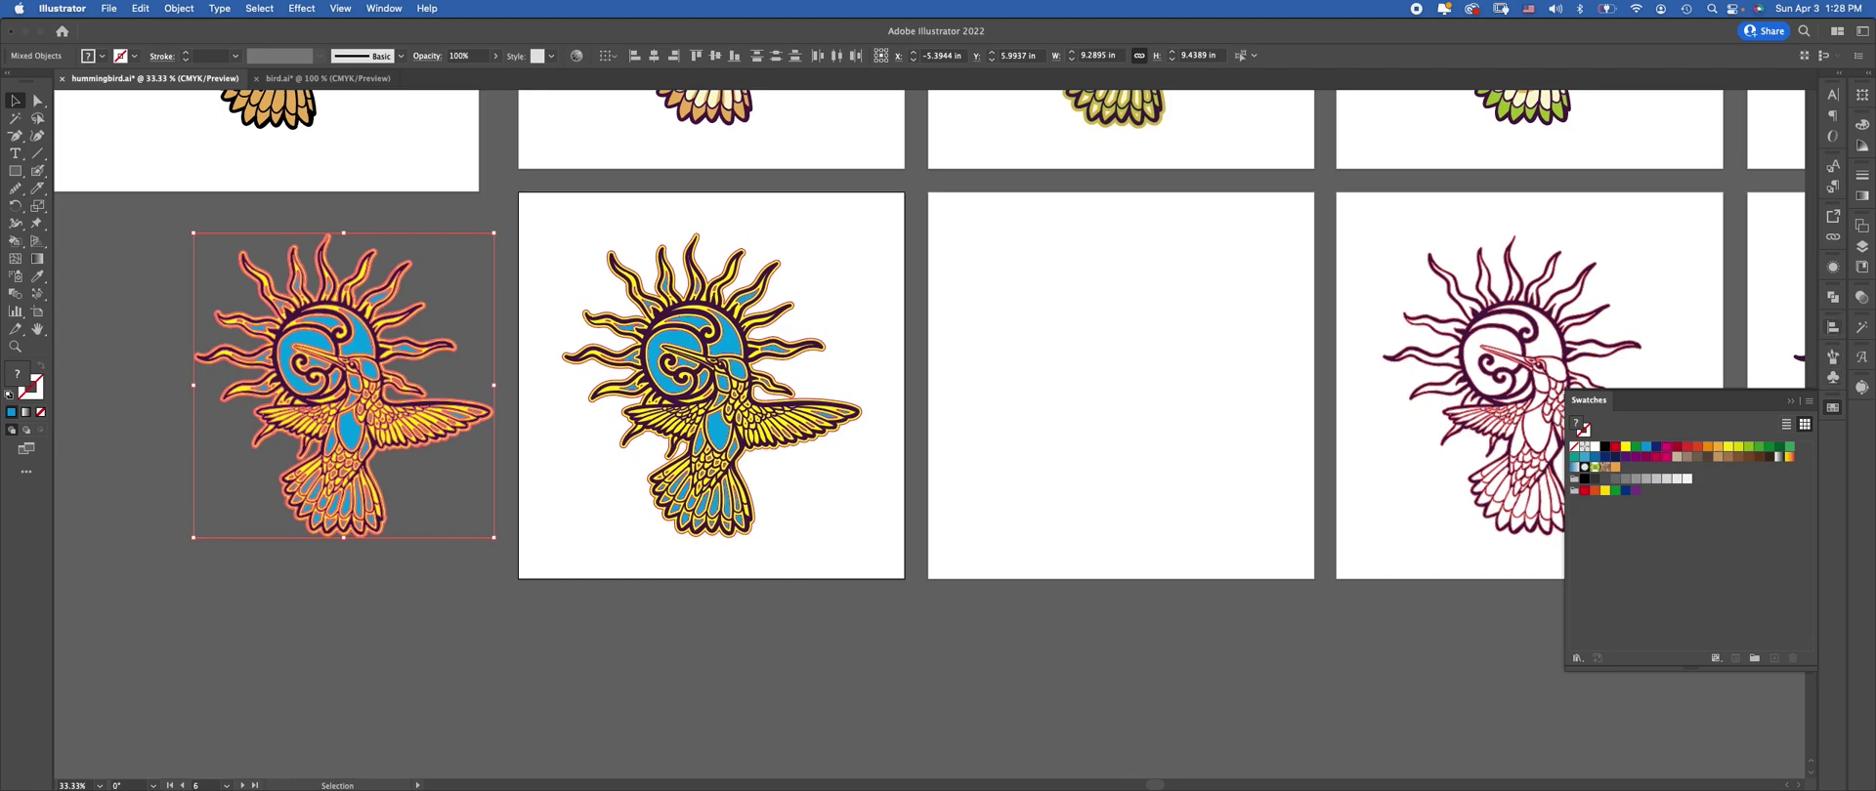
{"action": "left_click", "coordinate": [1833, 296]}
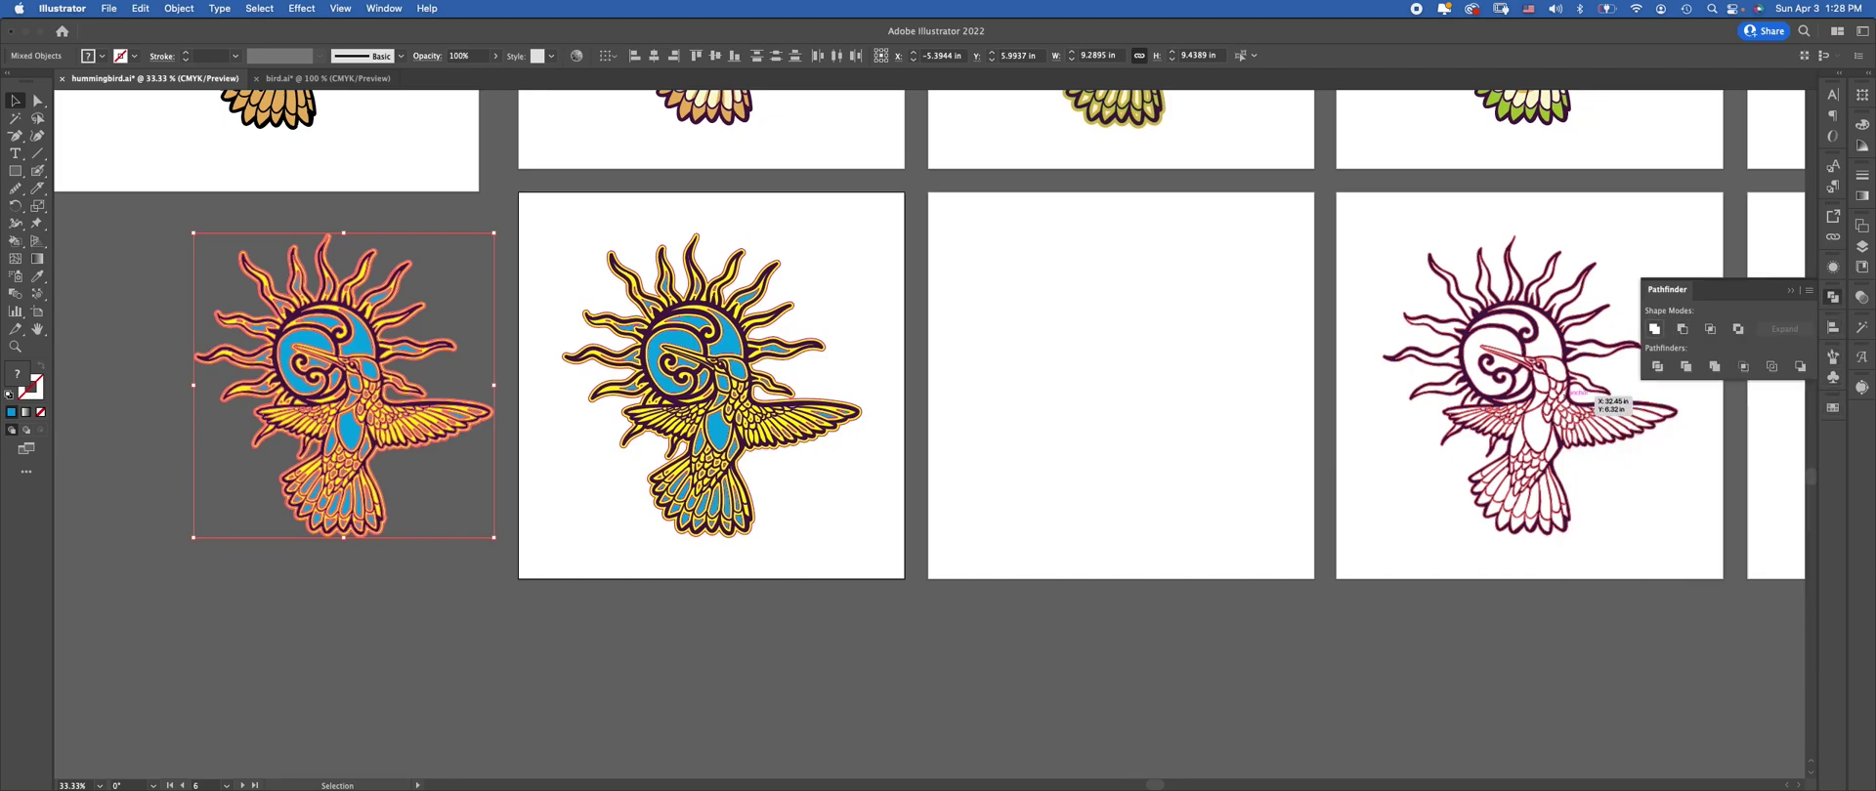
{"action": "left_click", "coordinate": [1654, 328]}
Move the solid purple silhouette onto the empty artboard between the colored hummingbird and the line art, and deselect it
{"action": "left_click_drag", "start_coordinate": [343, 385], "coordinate": [709, 385]}
{"action": "left_click_drag", "start_coordinate": [693, 435], "coordinate": [381, 453]}
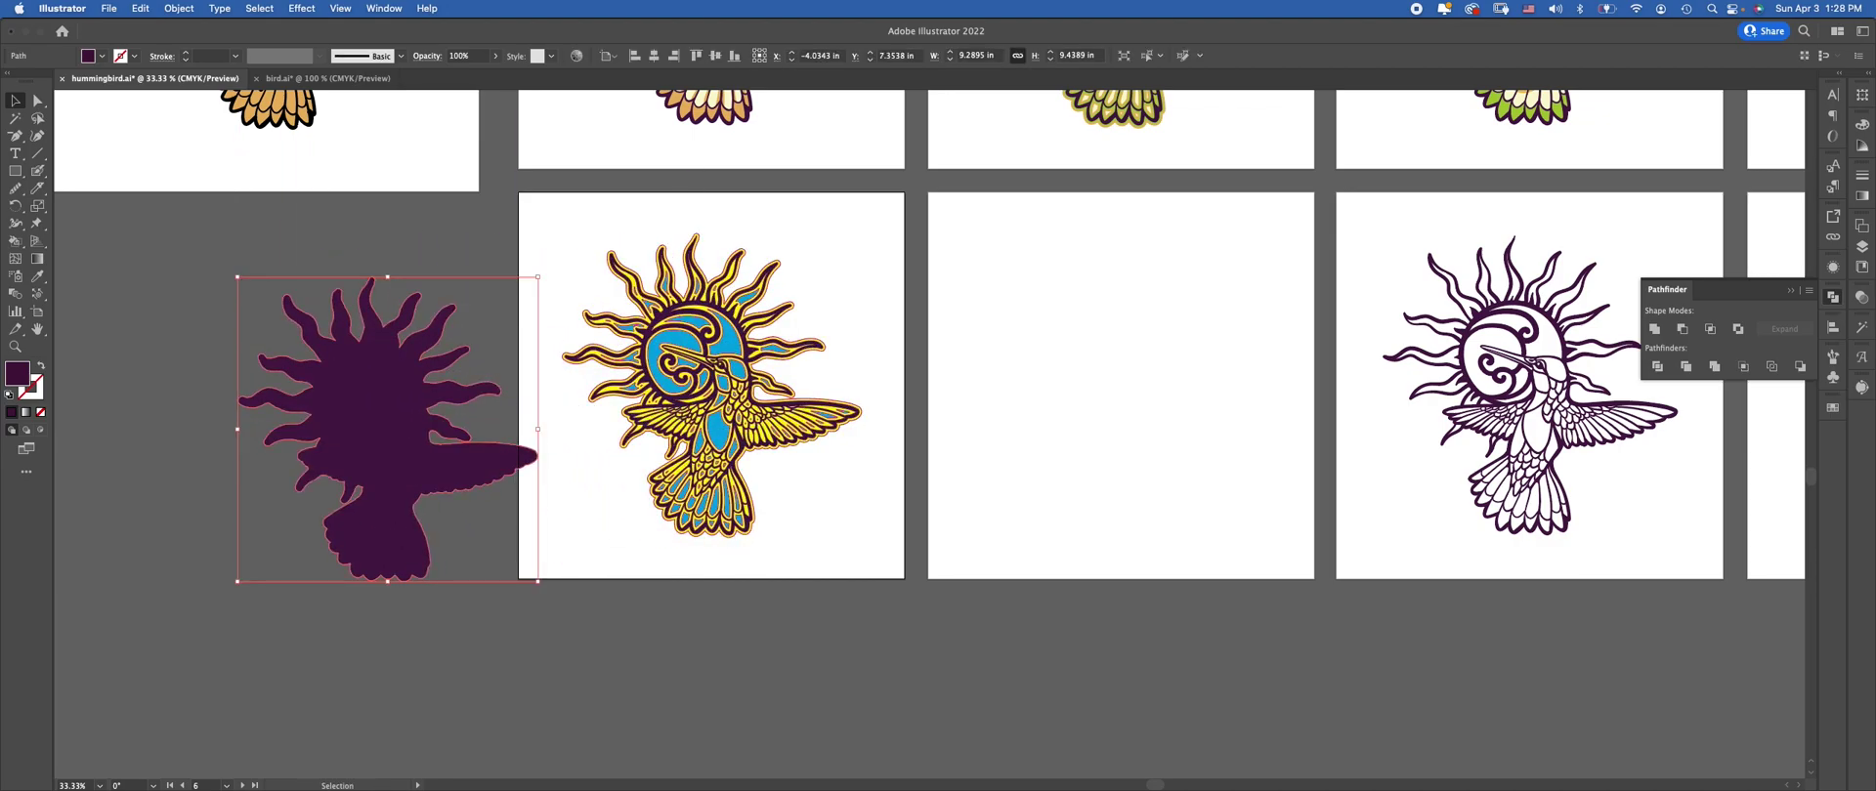
{"action": "left_click_drag", "start_coordinate": [387, 428], "coordinate": [1126, 400]}
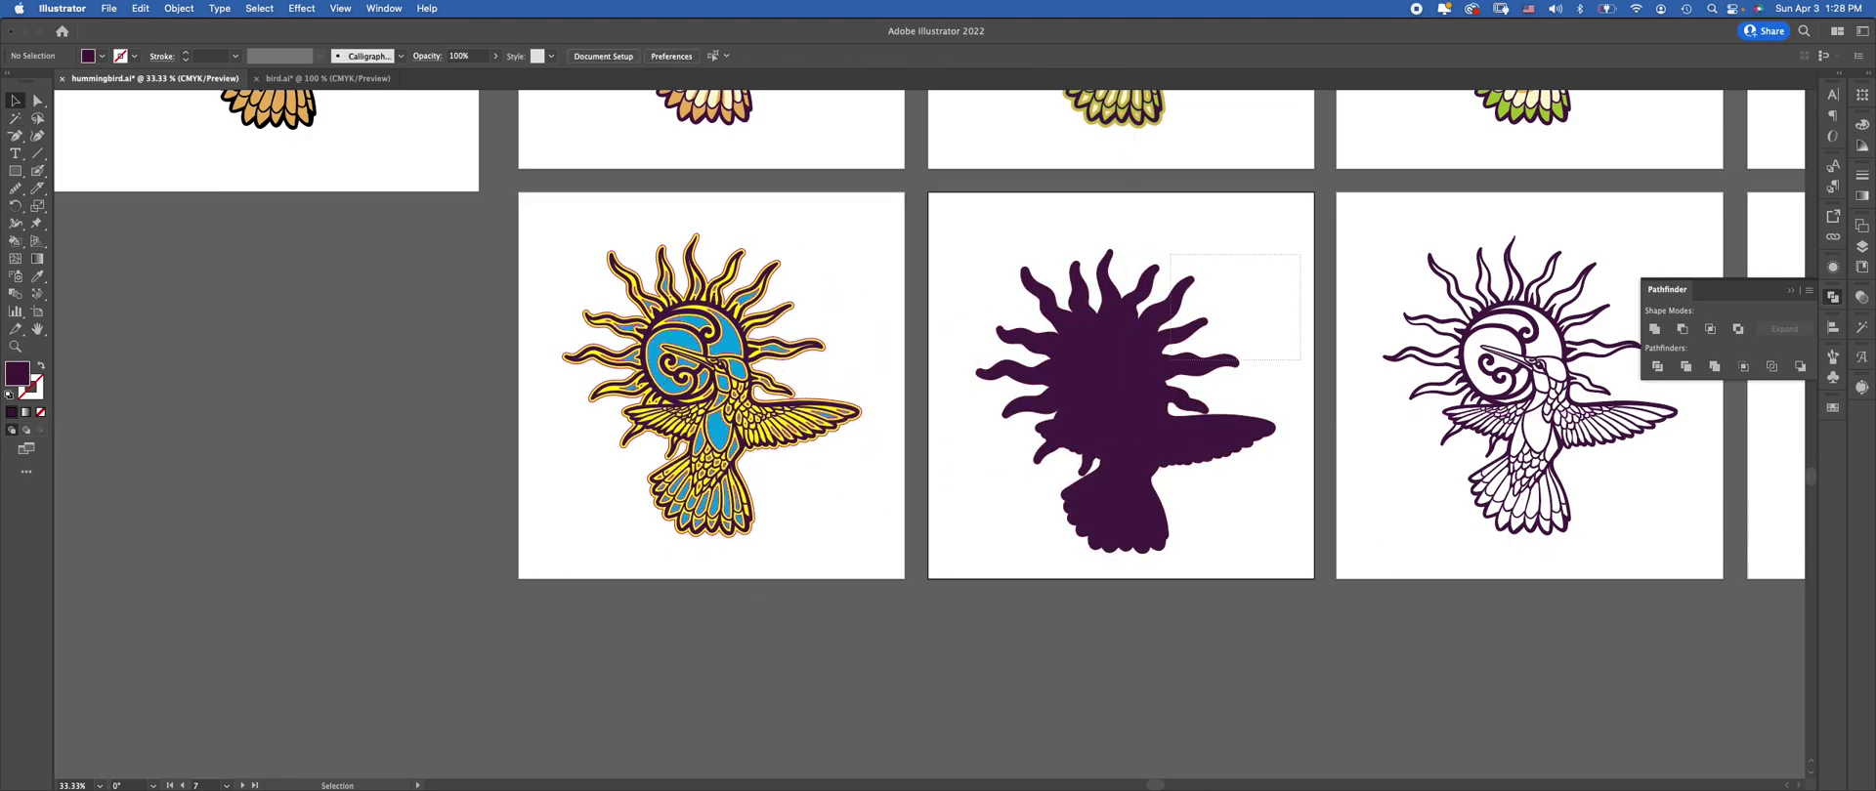
{"action": "left_click_drag", "start_coordinate": [1187, 410], "coordinate": [1208, 399]}
{"action": "key", "text": "super+shift+a"}
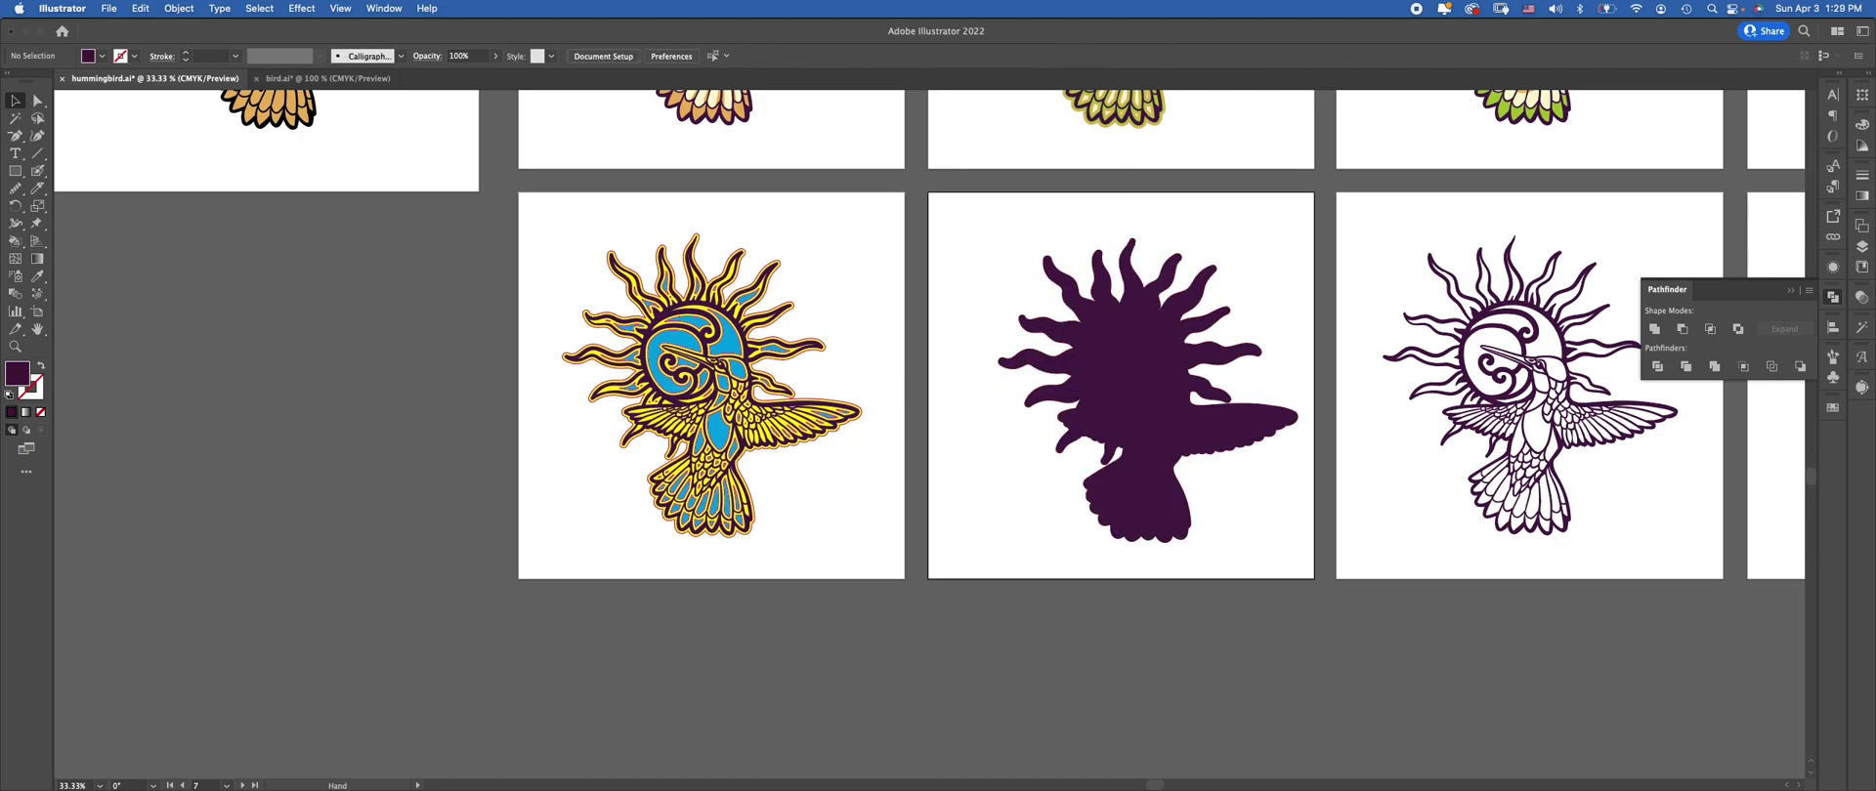
Examine the finished Hand Inked, Offset Path, Knife Sliced and Stained Glass hummingbirds against the work-in-progress row below them
{"action": "scroll", "coordinate": [928, 440], "scroll_direction": "up", "scroll_amount": 3}
{"action": "scroll", "coordinate": [928, 440], "scroll_direction": "left", "scroll_amount": 4}
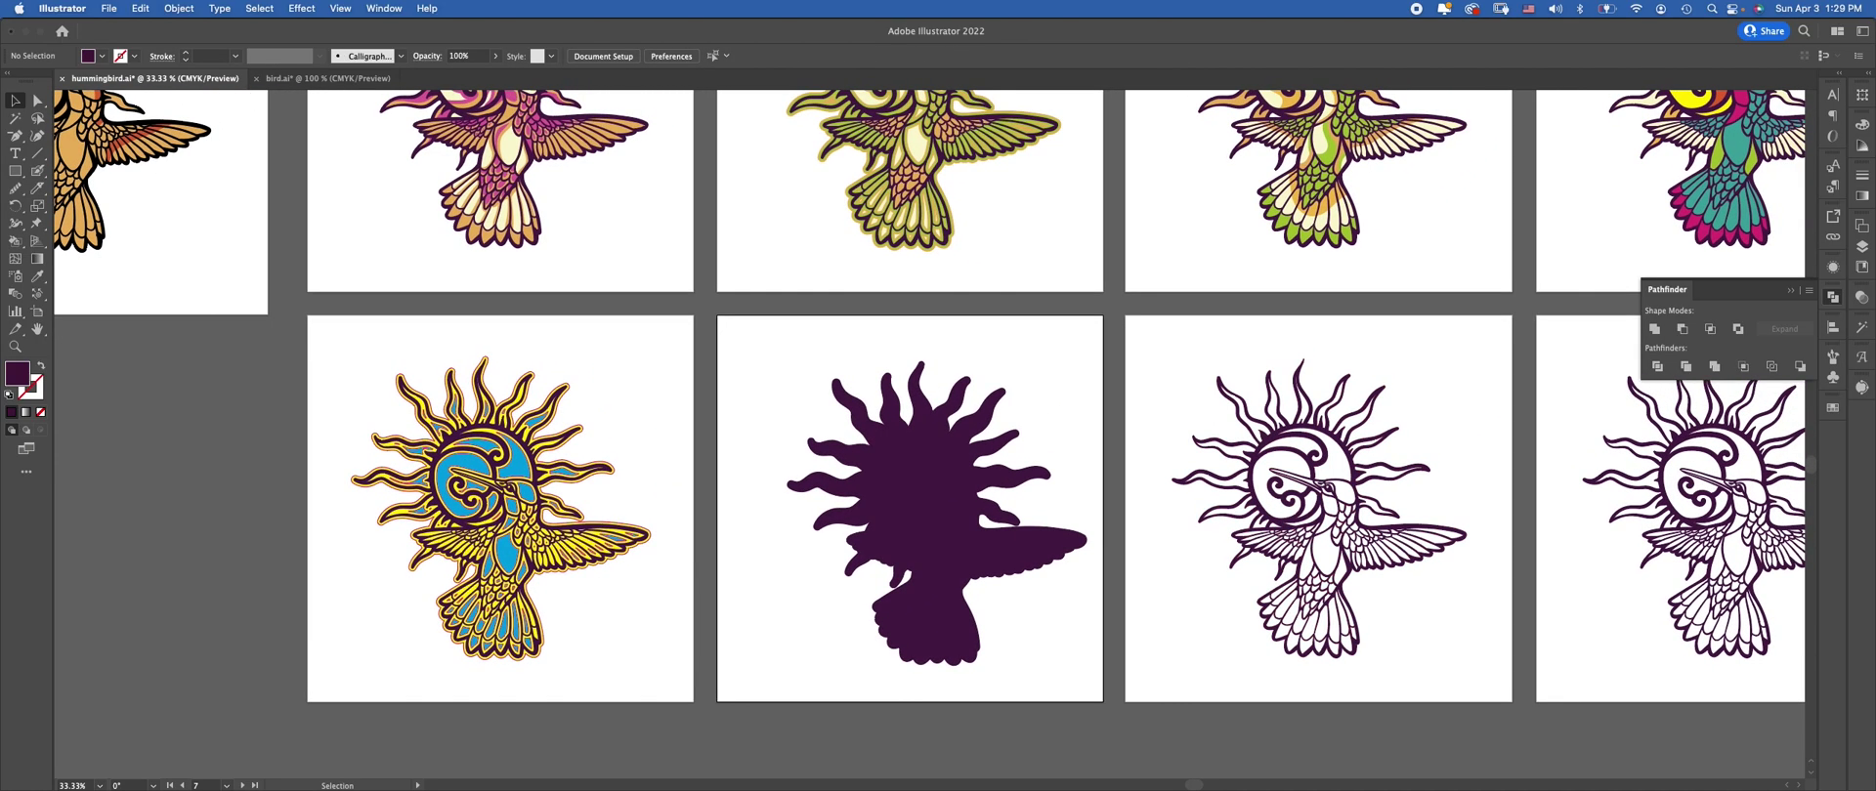
{"action": "scroll", "coordinate": [880, 281], "scroll_direction": "up", "scroll_amount": 3}
{"action": "scroll", "coordinate": [879, 282], "scroll_direction": "right", "scroll_amount": 2}
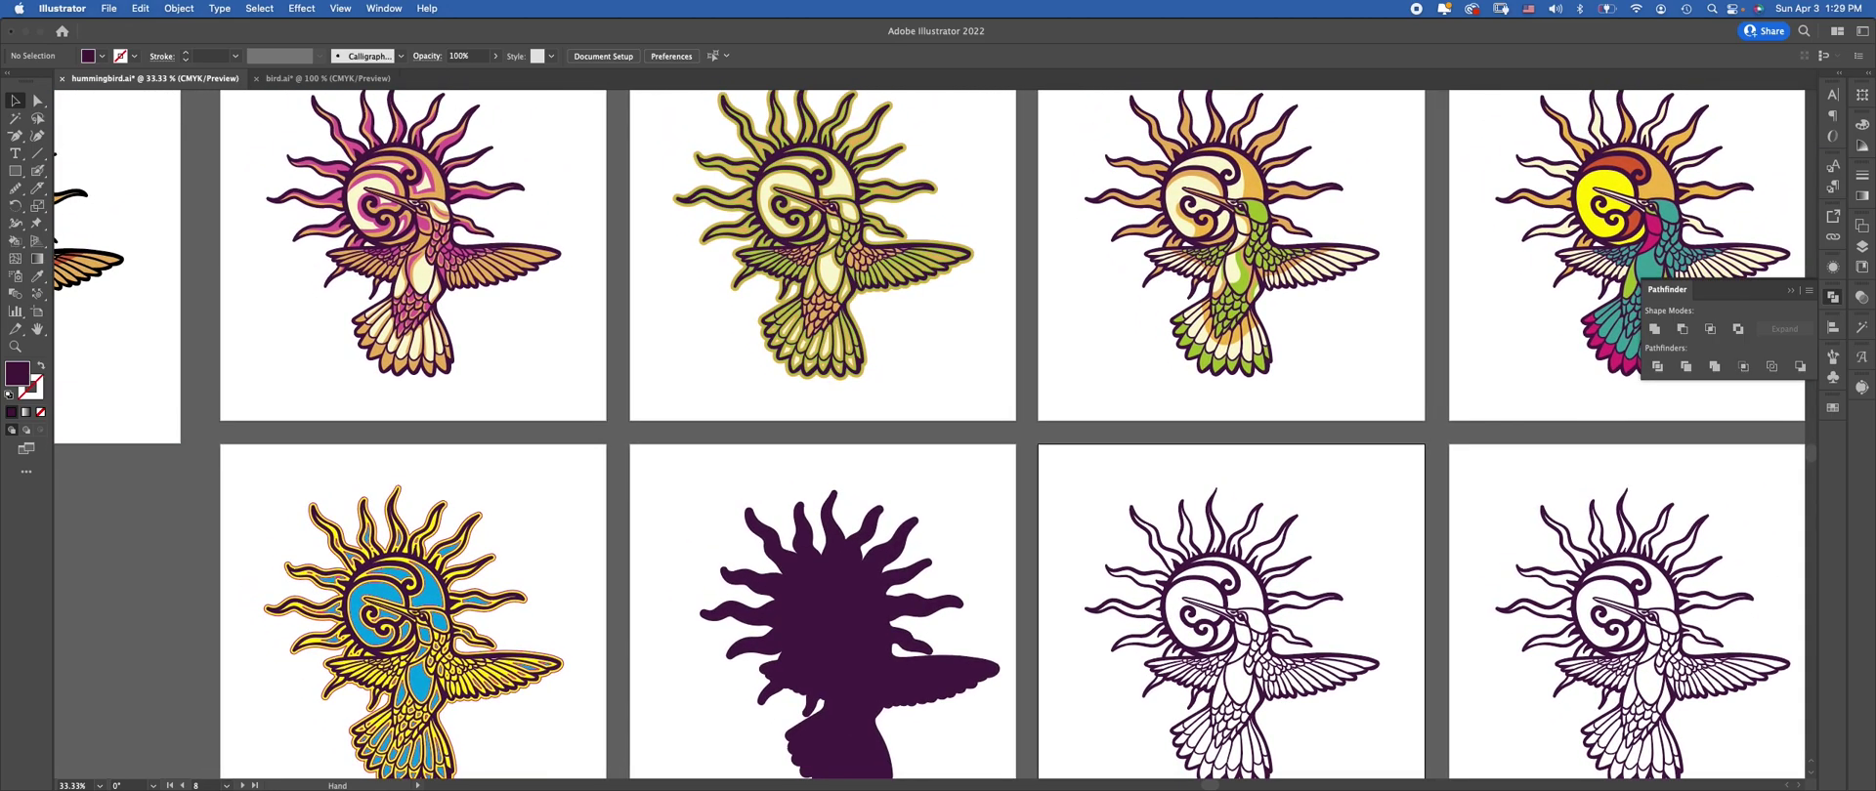
{"action": "scroll", "coordinate": [879, 282], "scroll_direction": "up", "scroll_amount": 3}
{"action": "scroll", "coordinate": [880, 281], "scroll_direction": "right", "scroll_amount": 1}
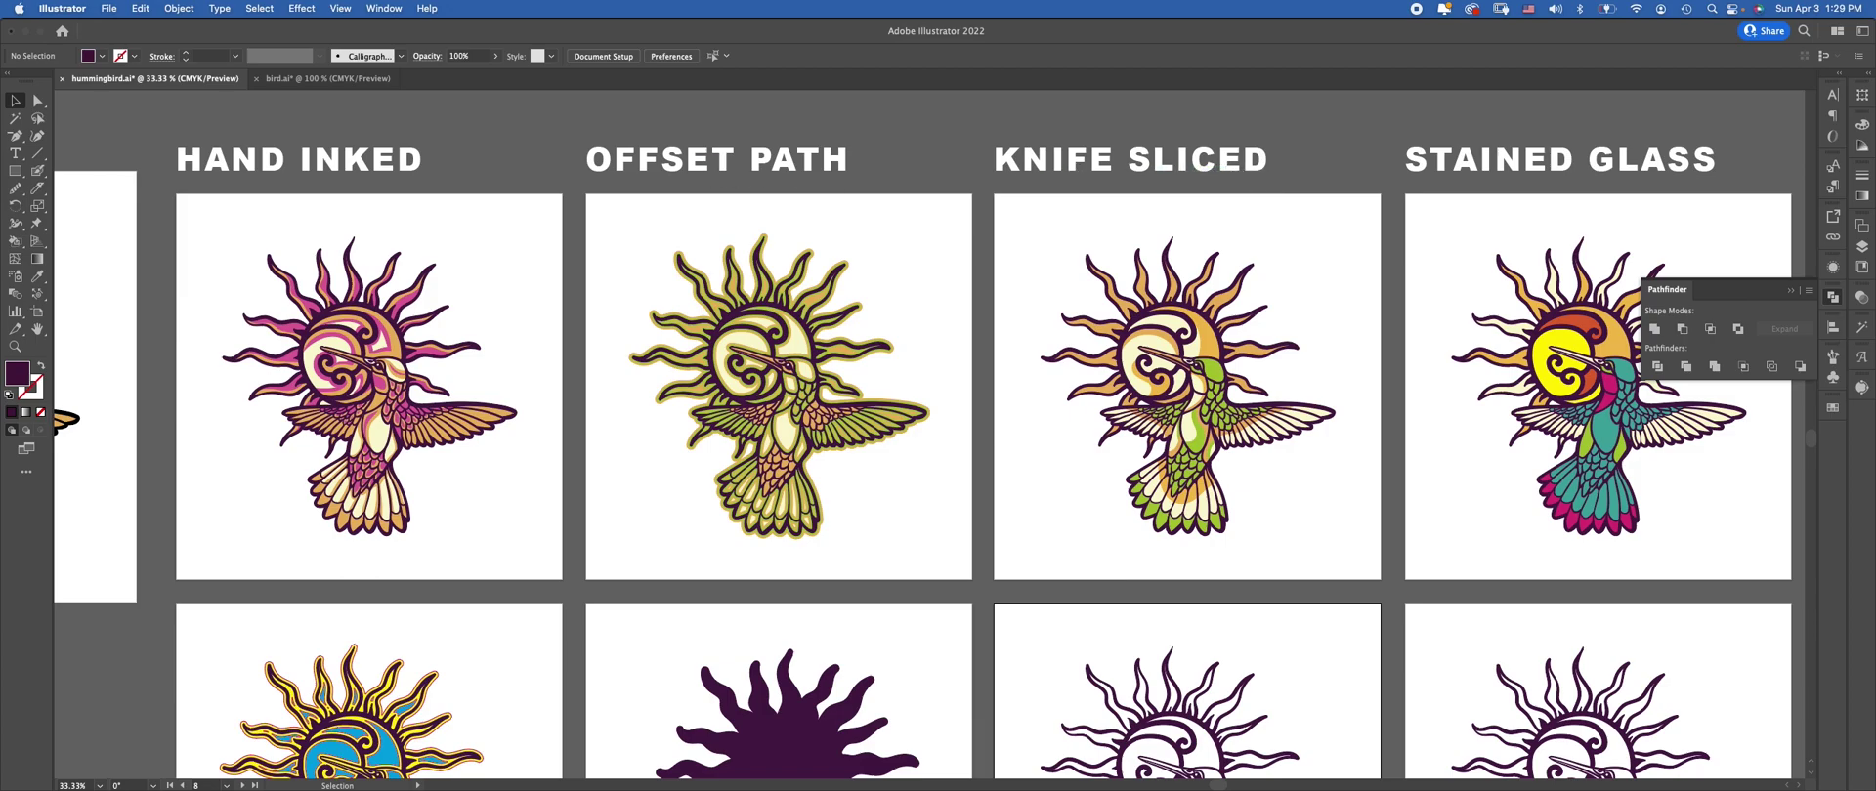
{"action": "scroll", "coordinate": [603, 337], "scroll_direction": "down", "scroll_amount": 2}
{"action": "scroll", "coordinate": [604, 337], "scroll_direction": "left", "scroll_amount": 3}
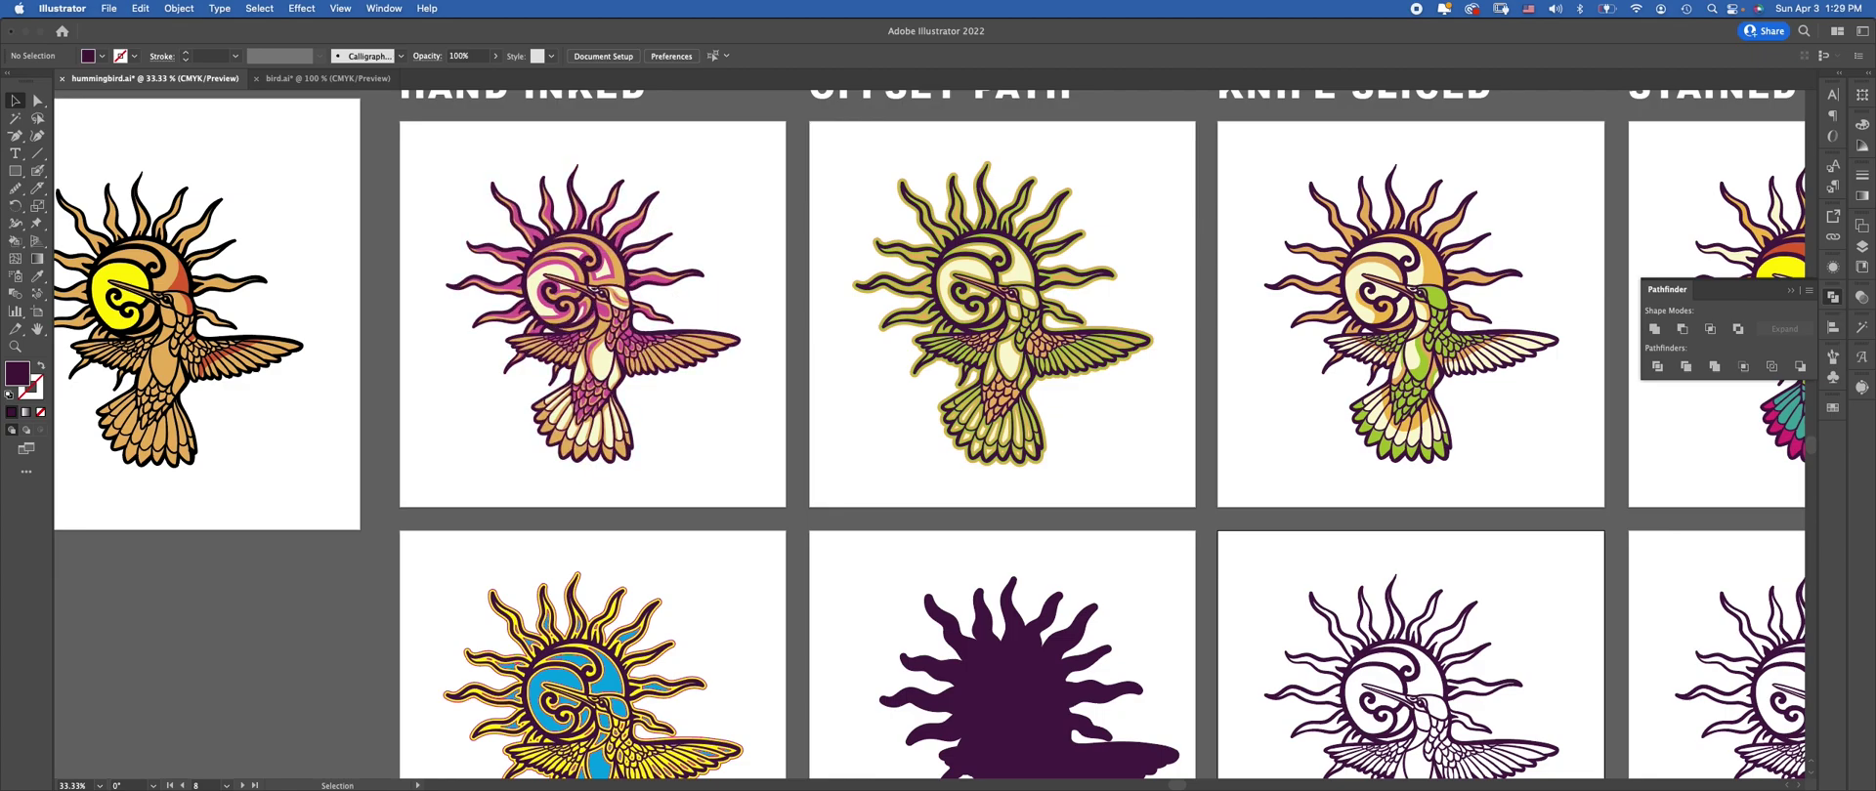
{"action": "scroll", "coordinate": [929, 435], "scroll_direction": "down", "scroll_amount": 5}
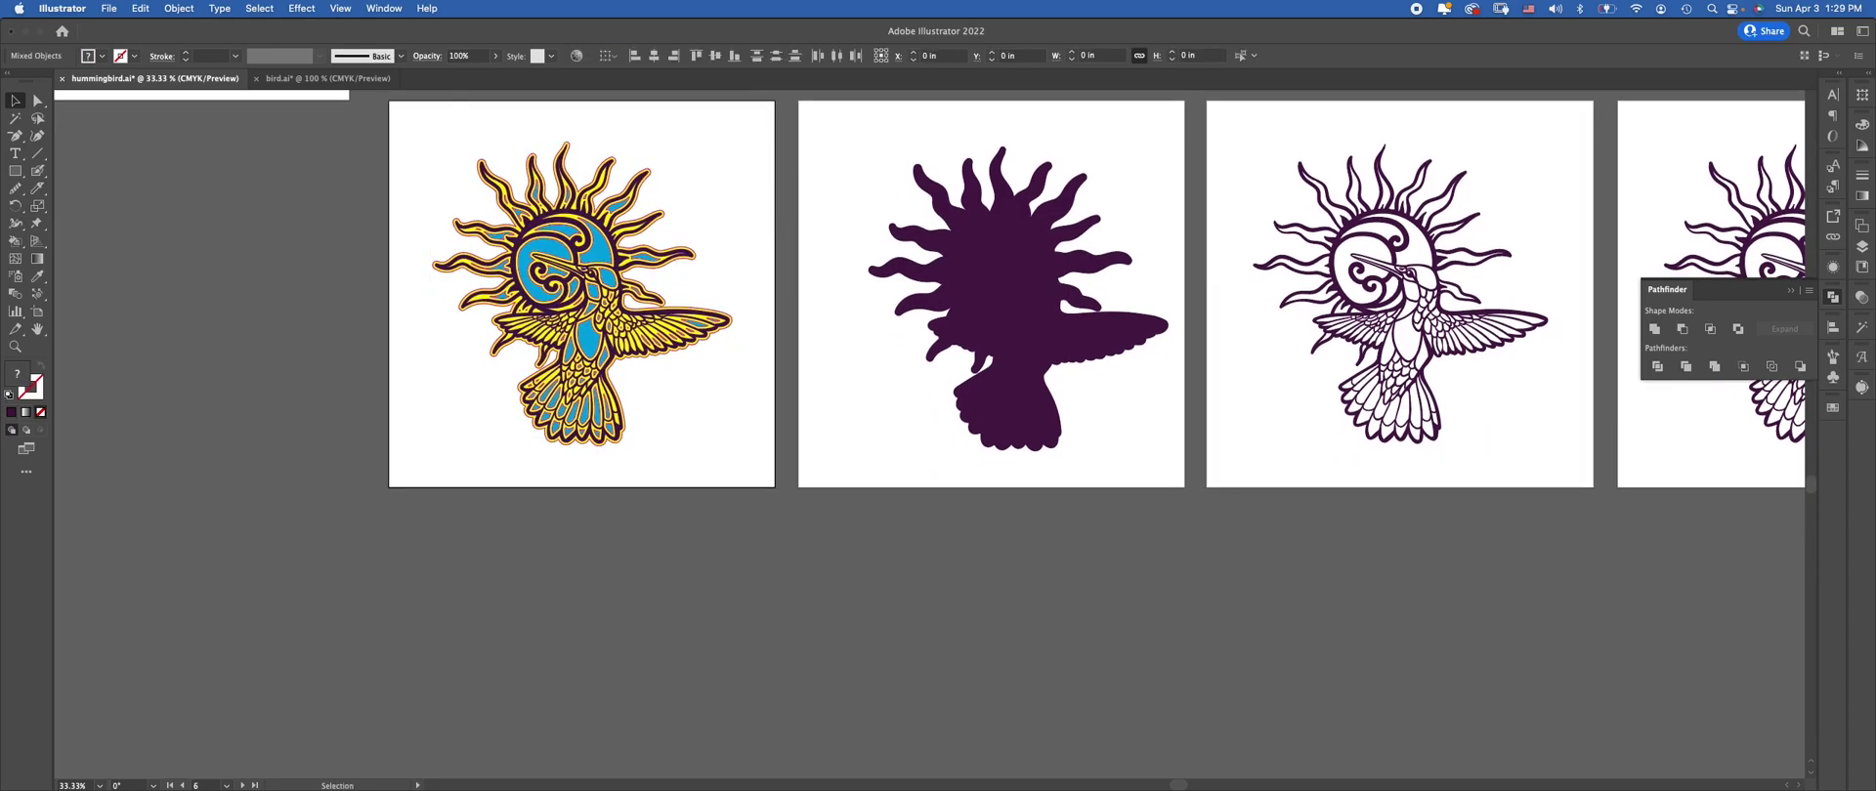
{"action": "scroll", "coordinate": [929, 434], "scroll_direction": "up", "scroll_amount": 4}
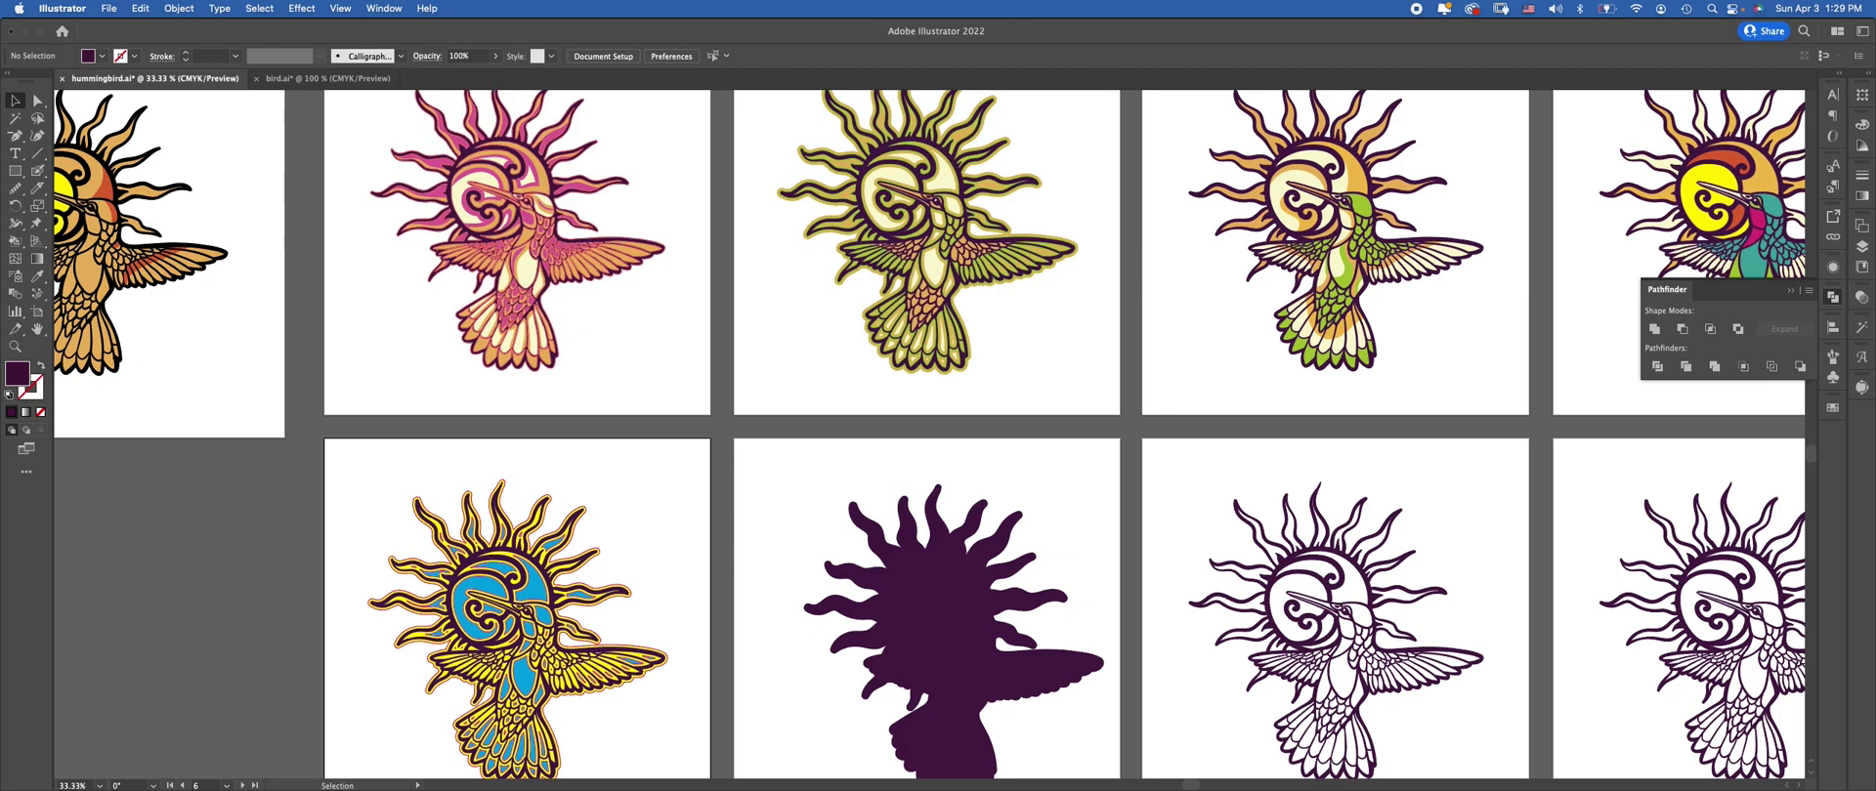
{"action": "scroll", "coordinate": [929, 440], "scroll_direction": "right", "scroll_amount": 5}
{"action": "scroll", "coordinate": [929, 440], "scroll_direction": "up", "scroll_amount": 1}
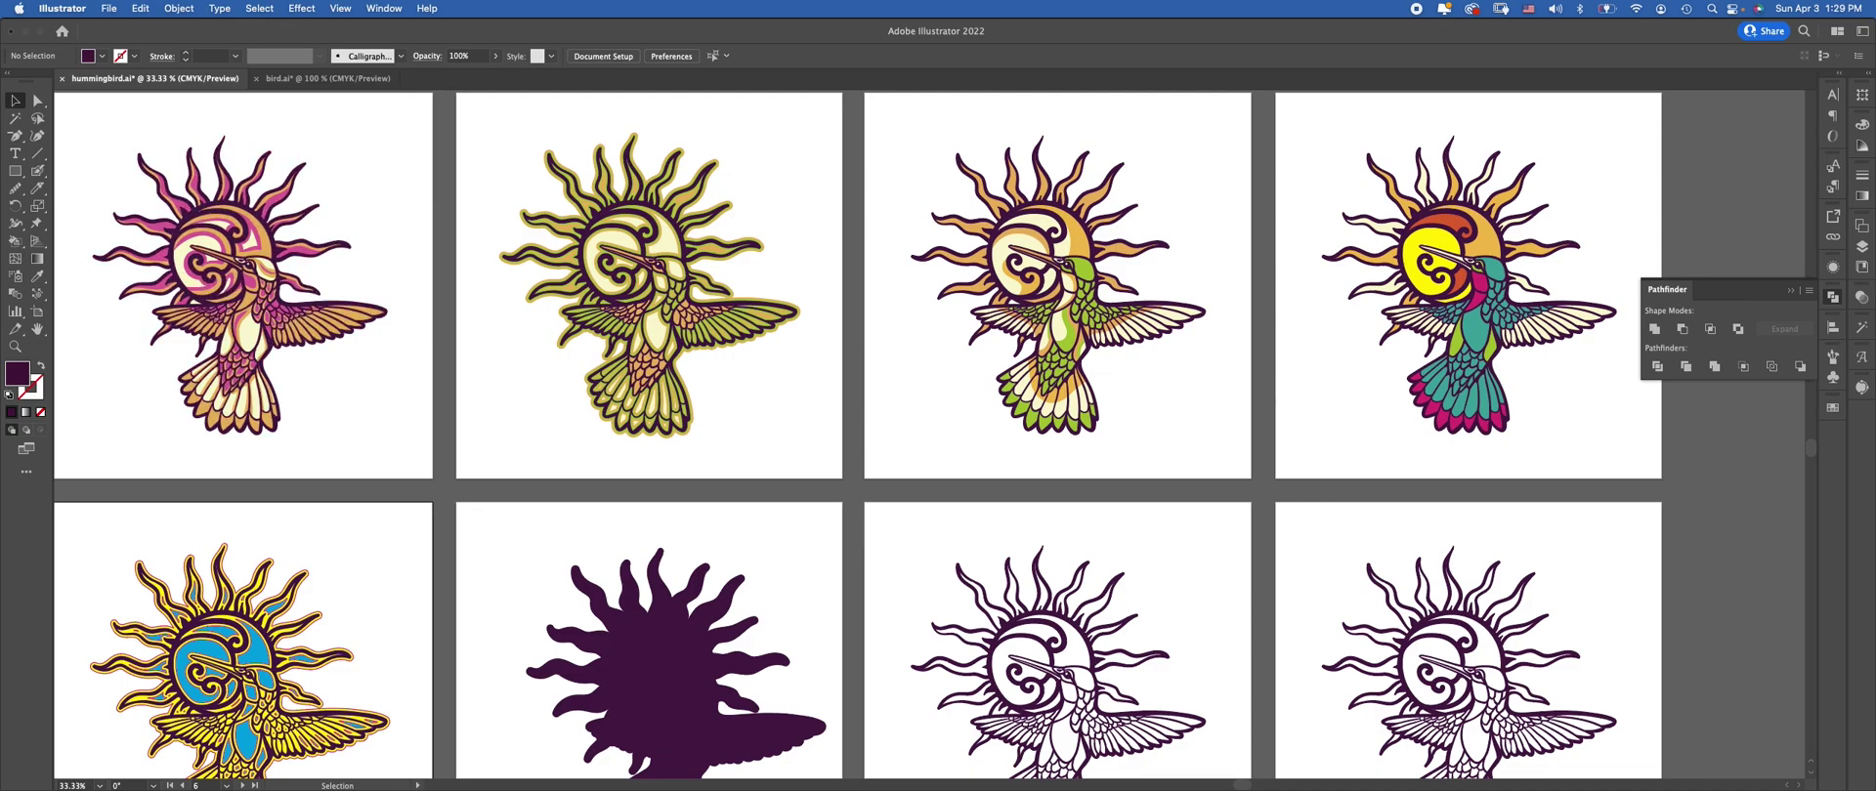
{"action": "key", "text": "super+equal"}
{"action": "key", "text": "super+equal"}
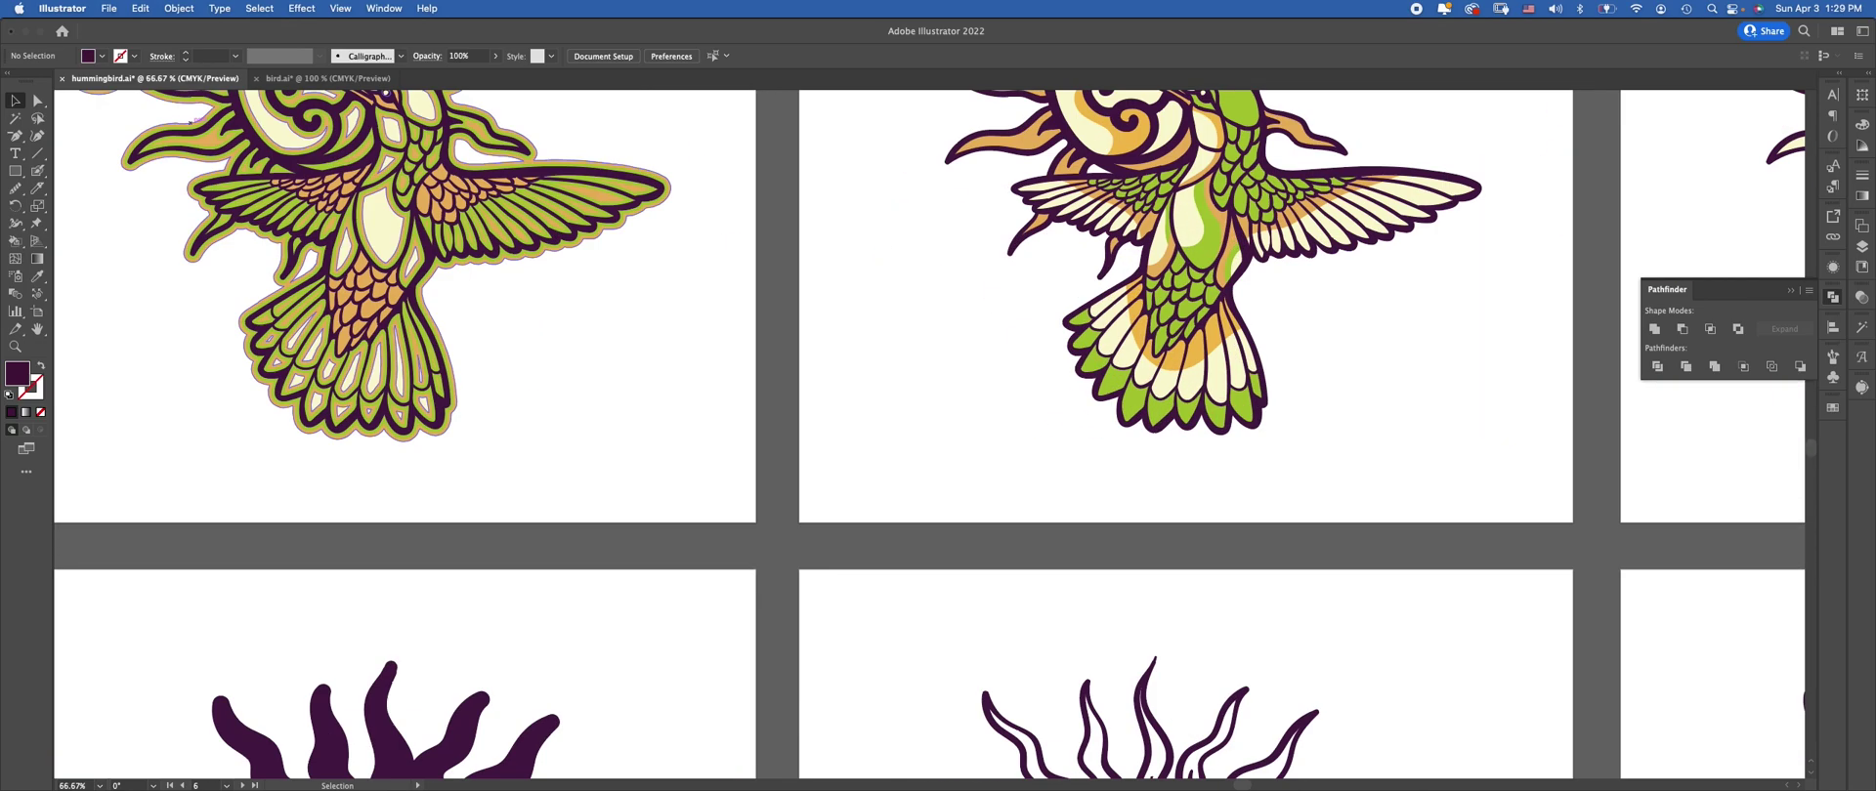
{"action": "scroll", "coordinate": [928, 434], "scroll_direction": "left", "scroll_amount": 5}
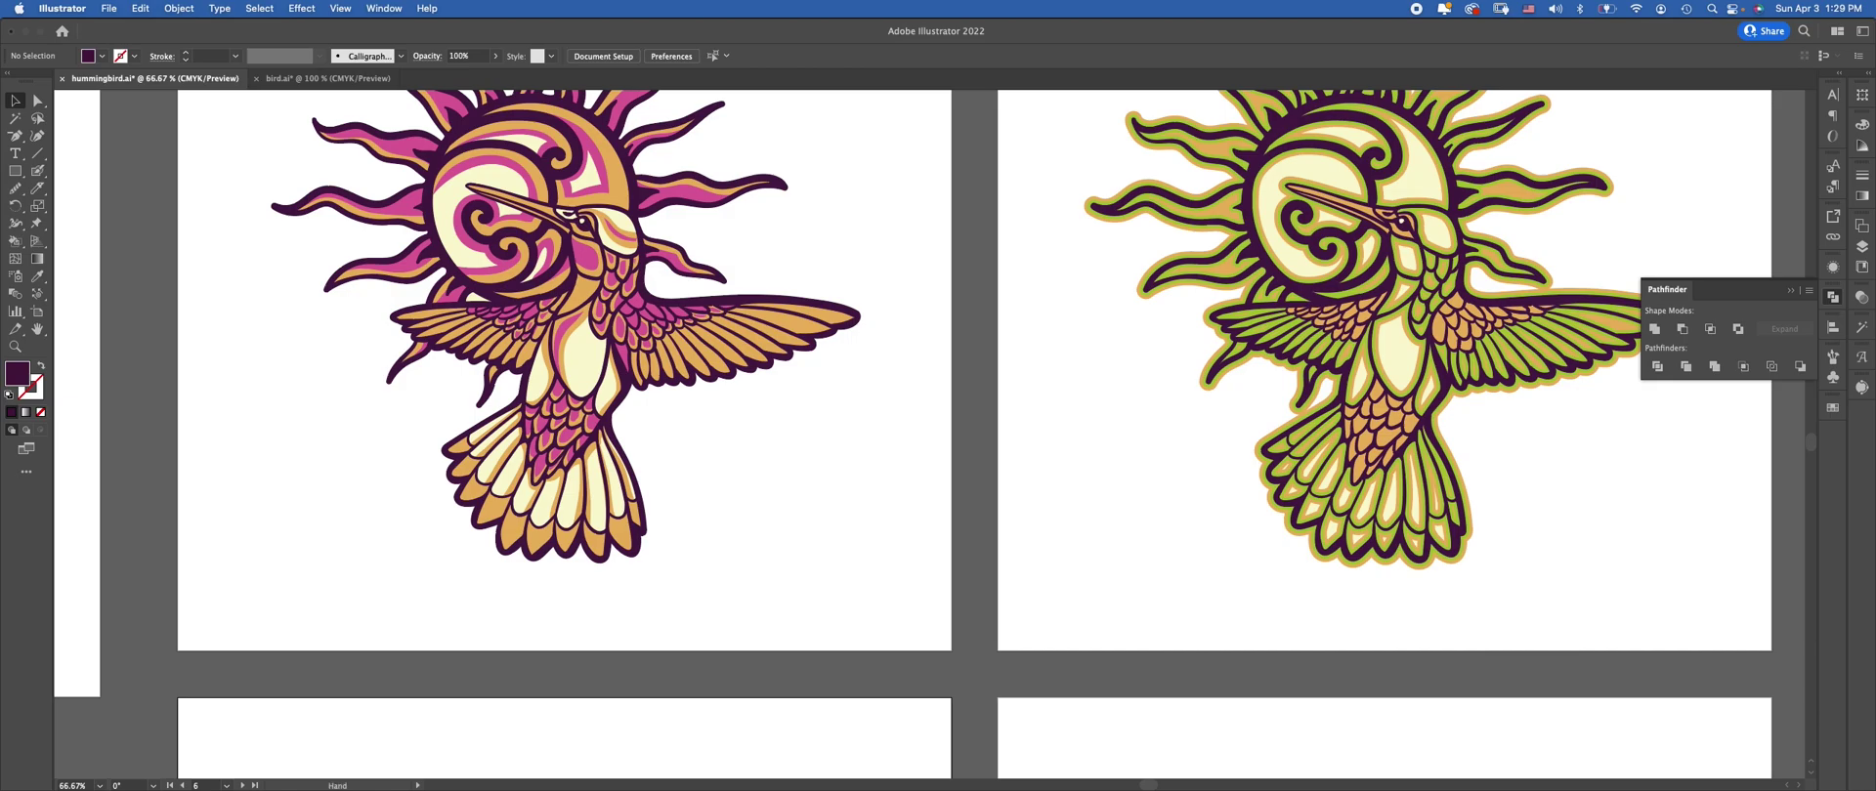
Move the line art hummingbird on the artboard beside the purple silhouette from Layer 2 to Layer 5 and lock Layer 5
{"action": "scroll", "coordinate": [928, 440], "scroll_direction": "down", "scroll_amount": 15}
{"action": "scroll", "coordinate": [928, 439], "scroll_direction": "right", "scroll_amount": 5}
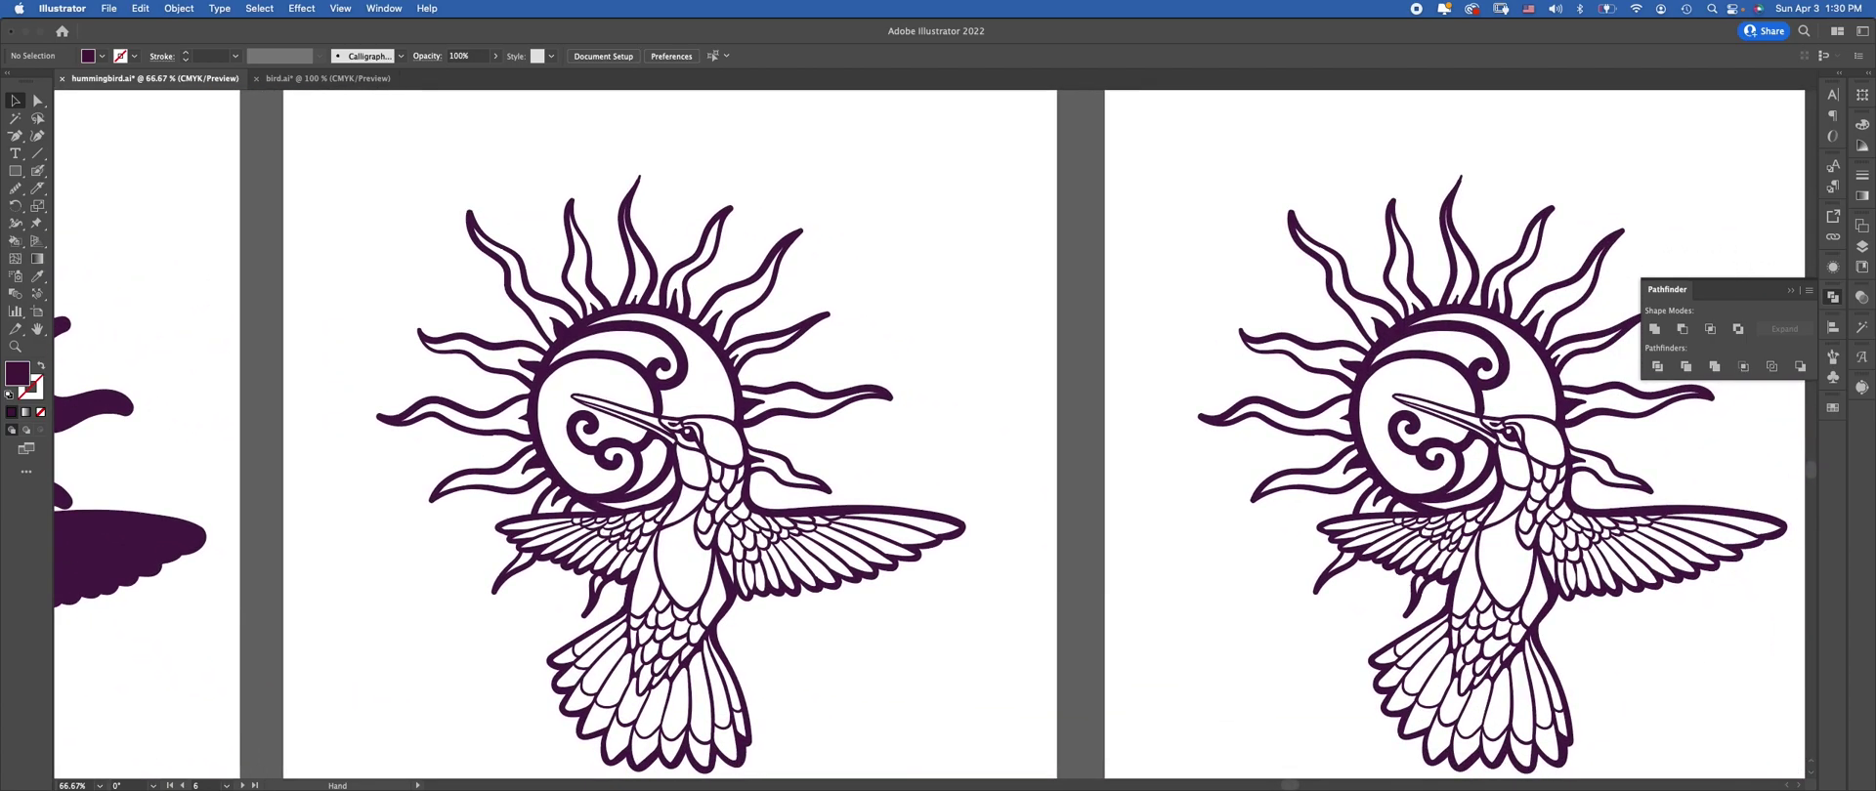
{"action": "scroll", "coordinate": [928, 439], "scroll_direction": "down", "scroll_amount": 3}
{"action": "left_click", "coordinate": [781, 363]}
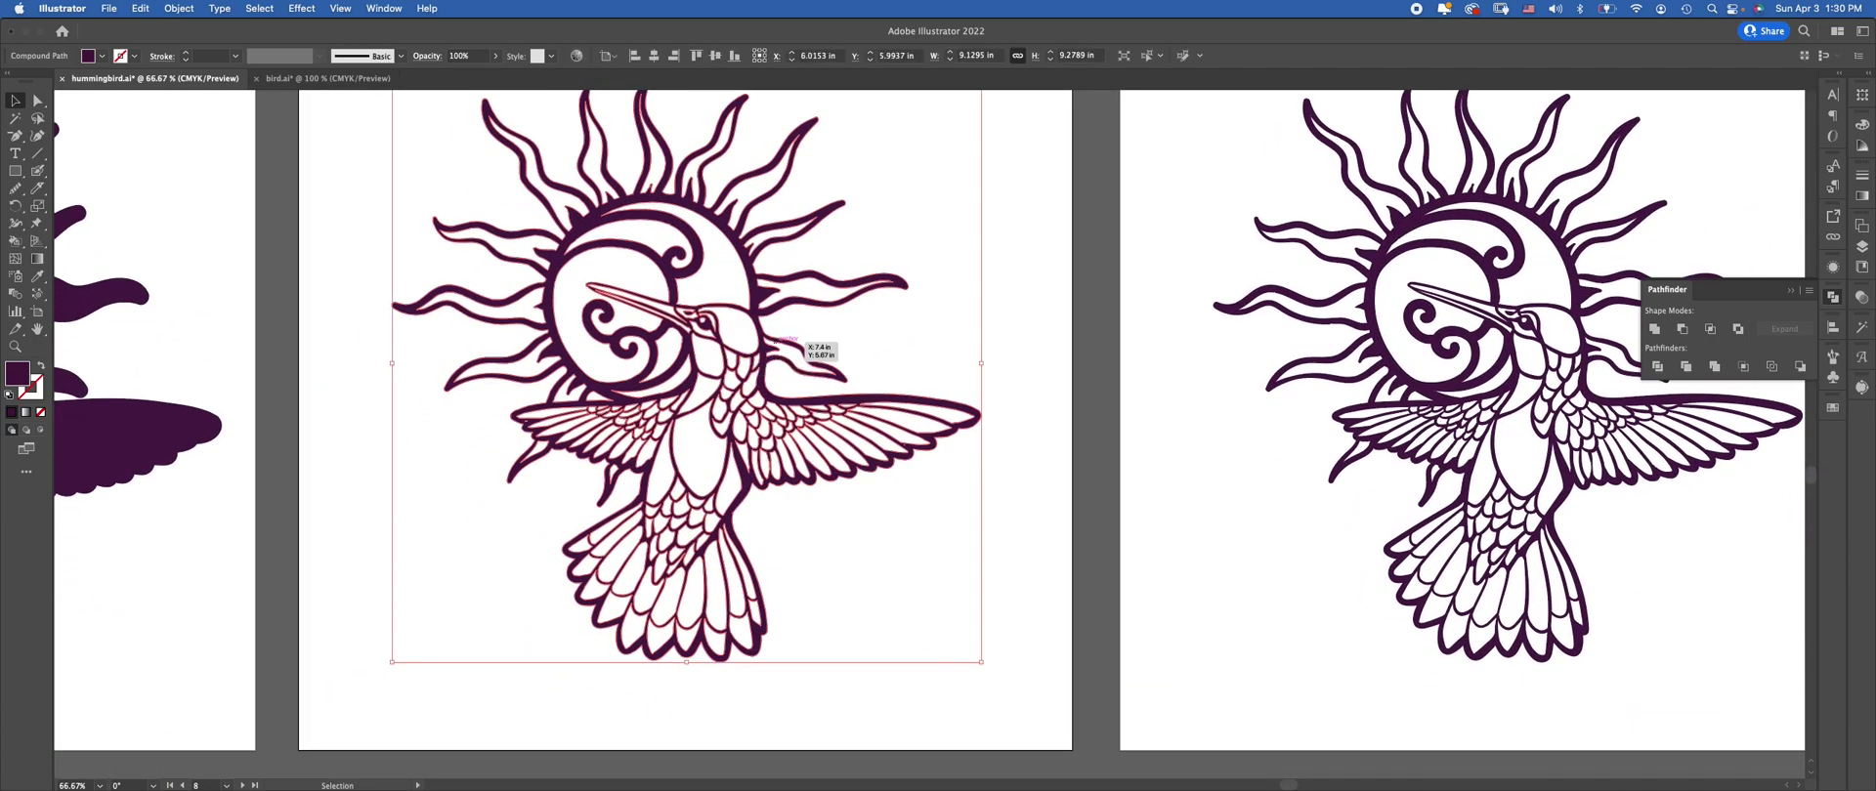
{"action": "left_click", "coordinate": [1832, 297]}
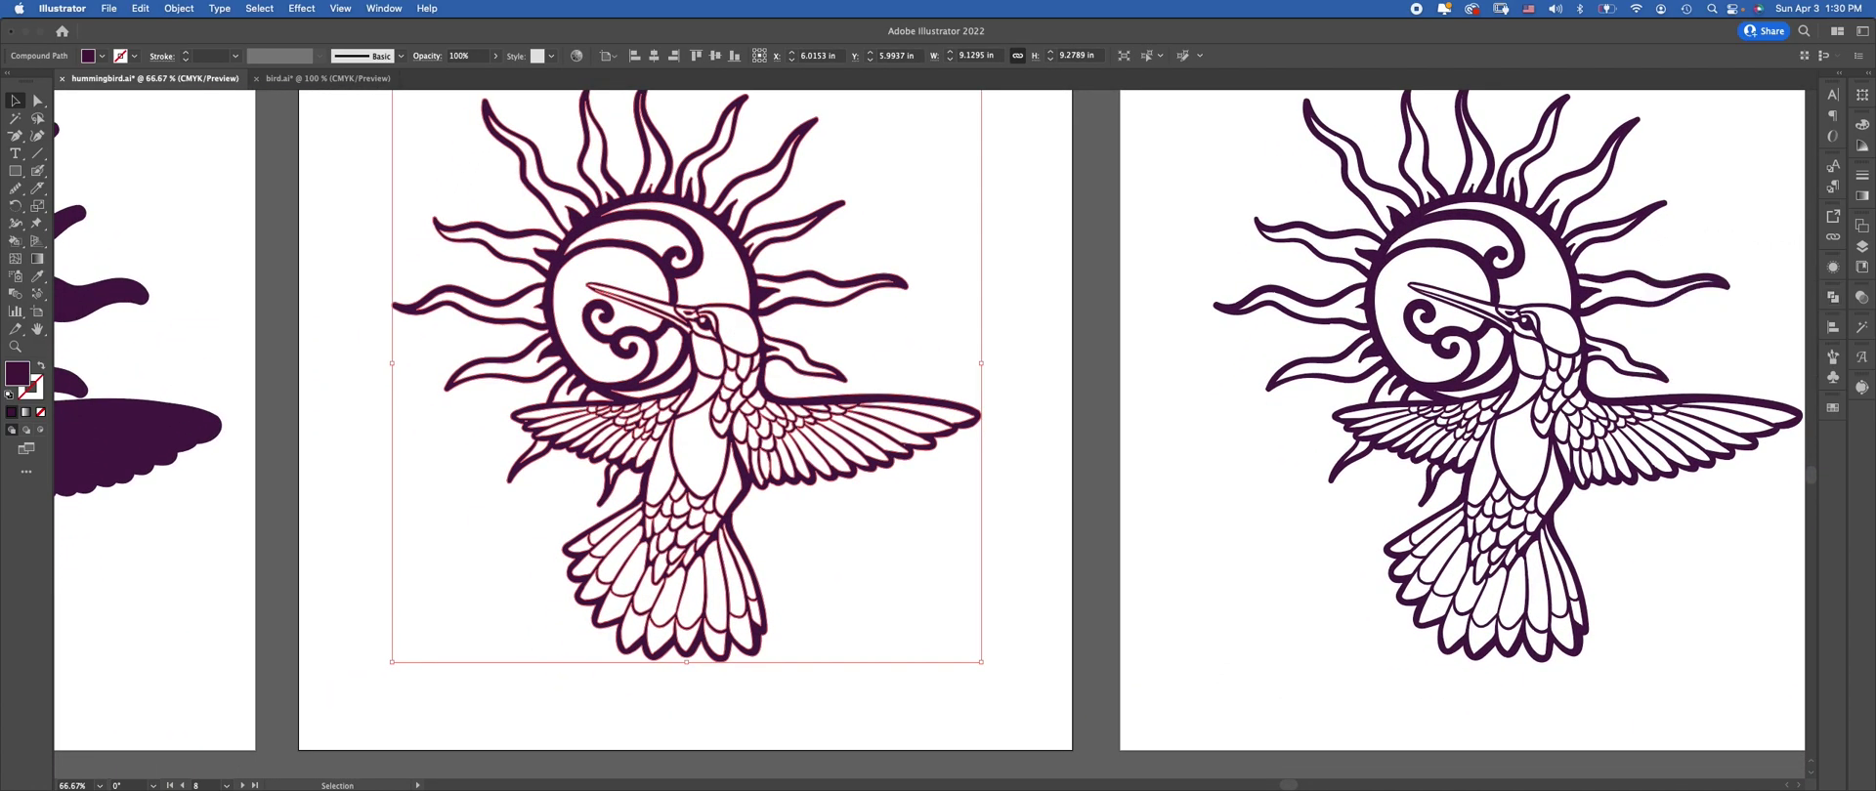
{"action": "key", "text": "F7"}
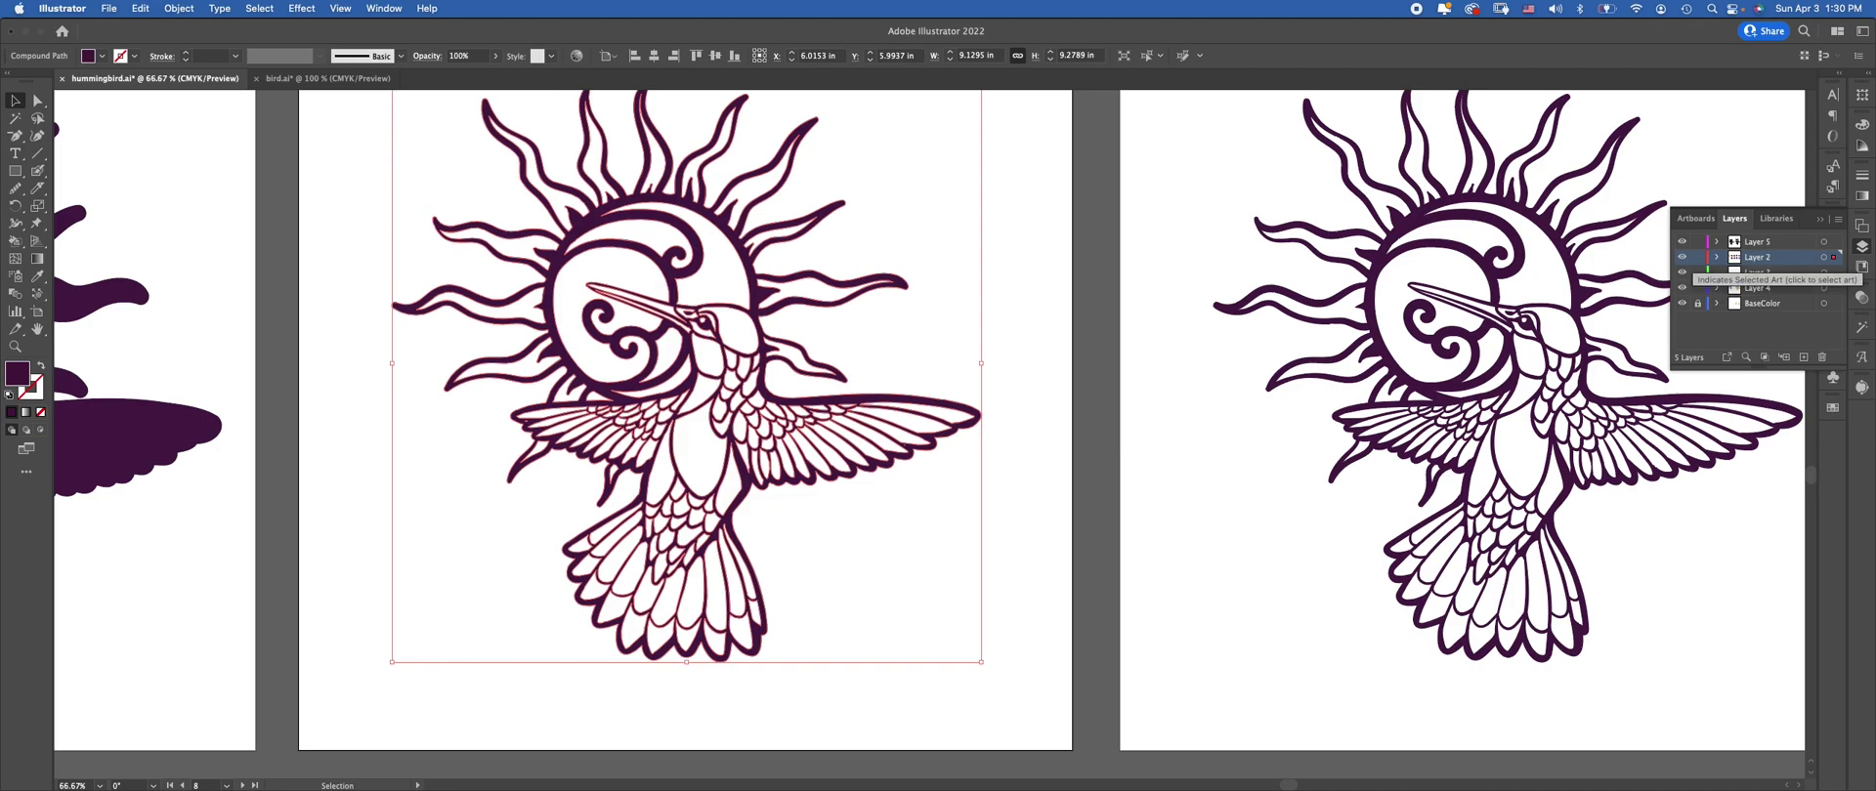
{"action": "left_click_drag", "start_coordinate": [1833, 257], "coordinate": [1833, 241]}
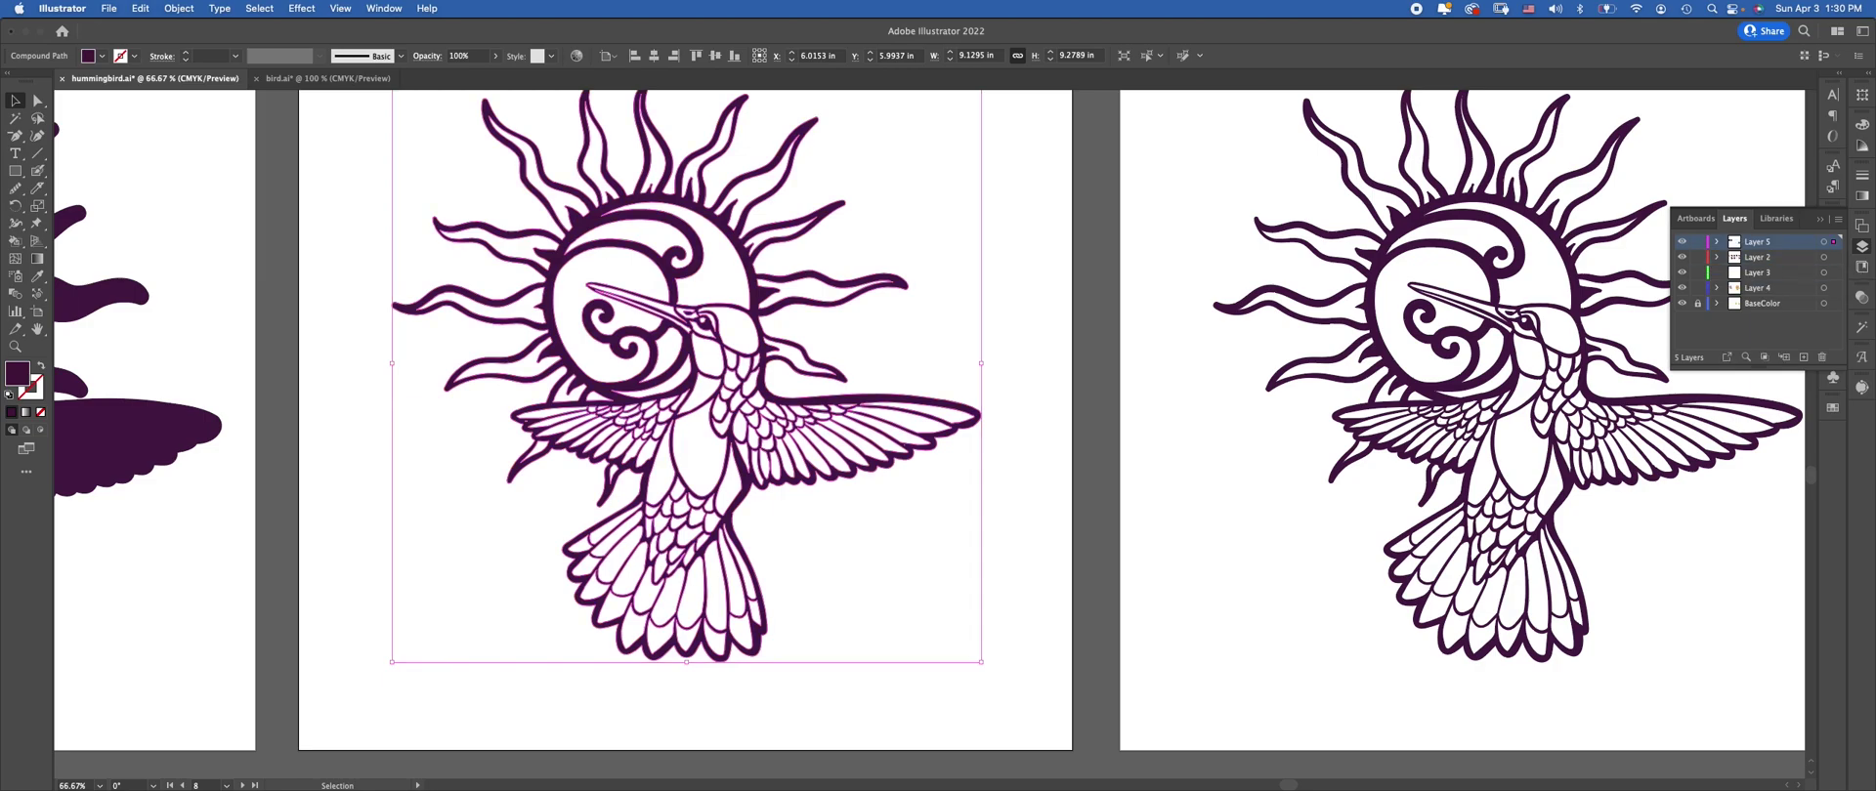
{"action": "key", "text": "shift+super+a"}
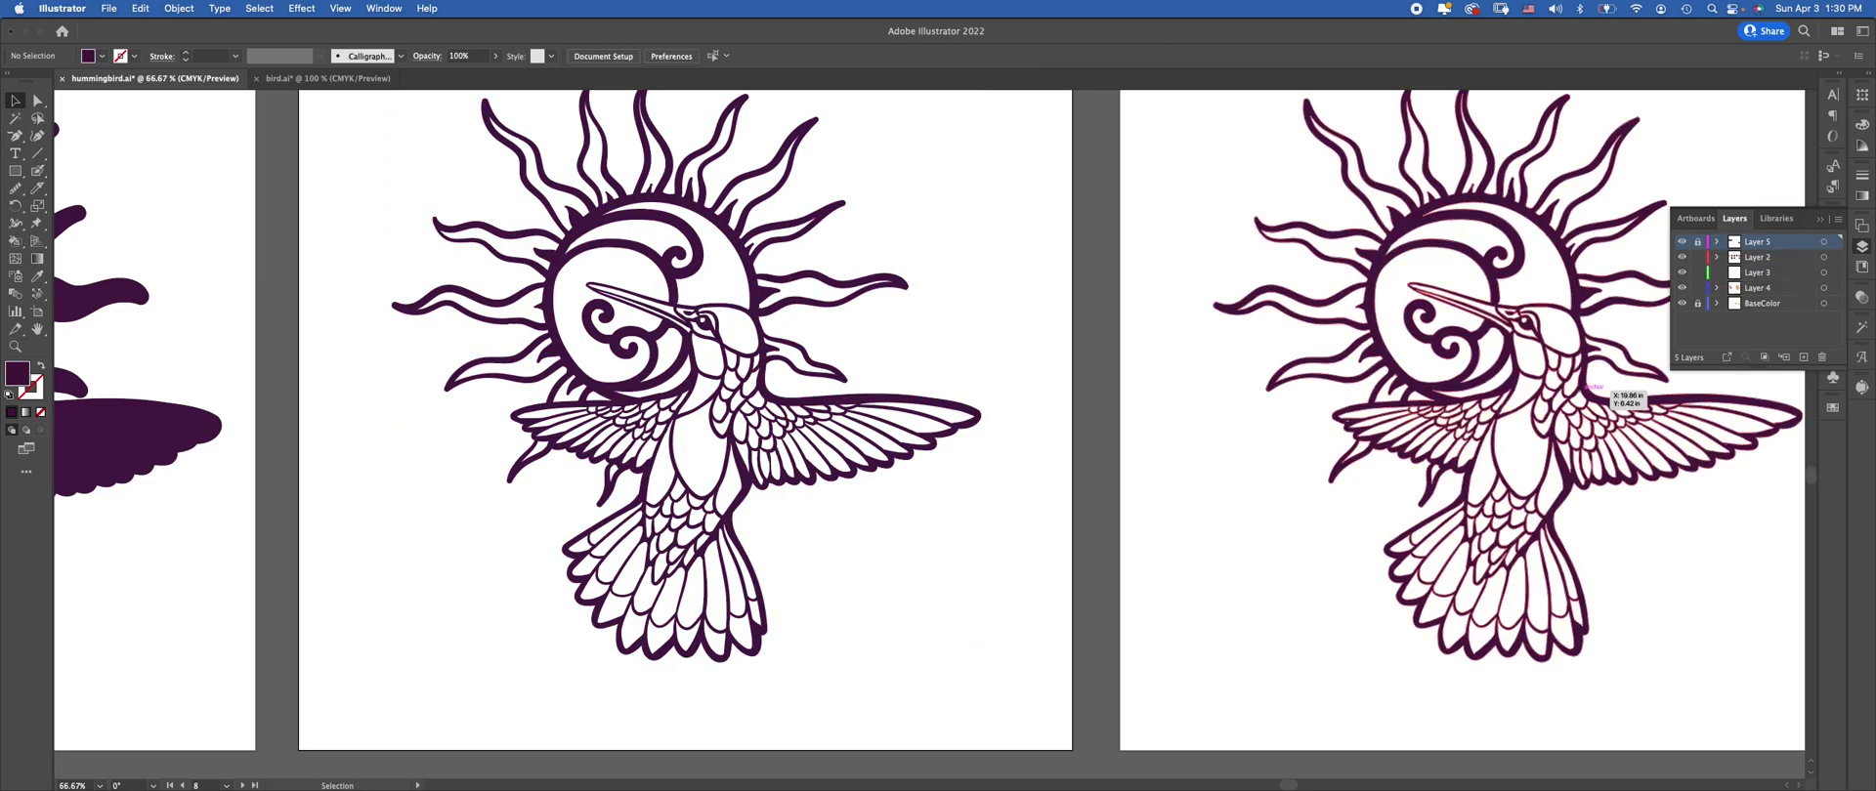
Pick up the magenta fill of the hummingbird's eye and make Layer 4 the active layer
{"action": "left_click", "coordinate": [704, 323]}
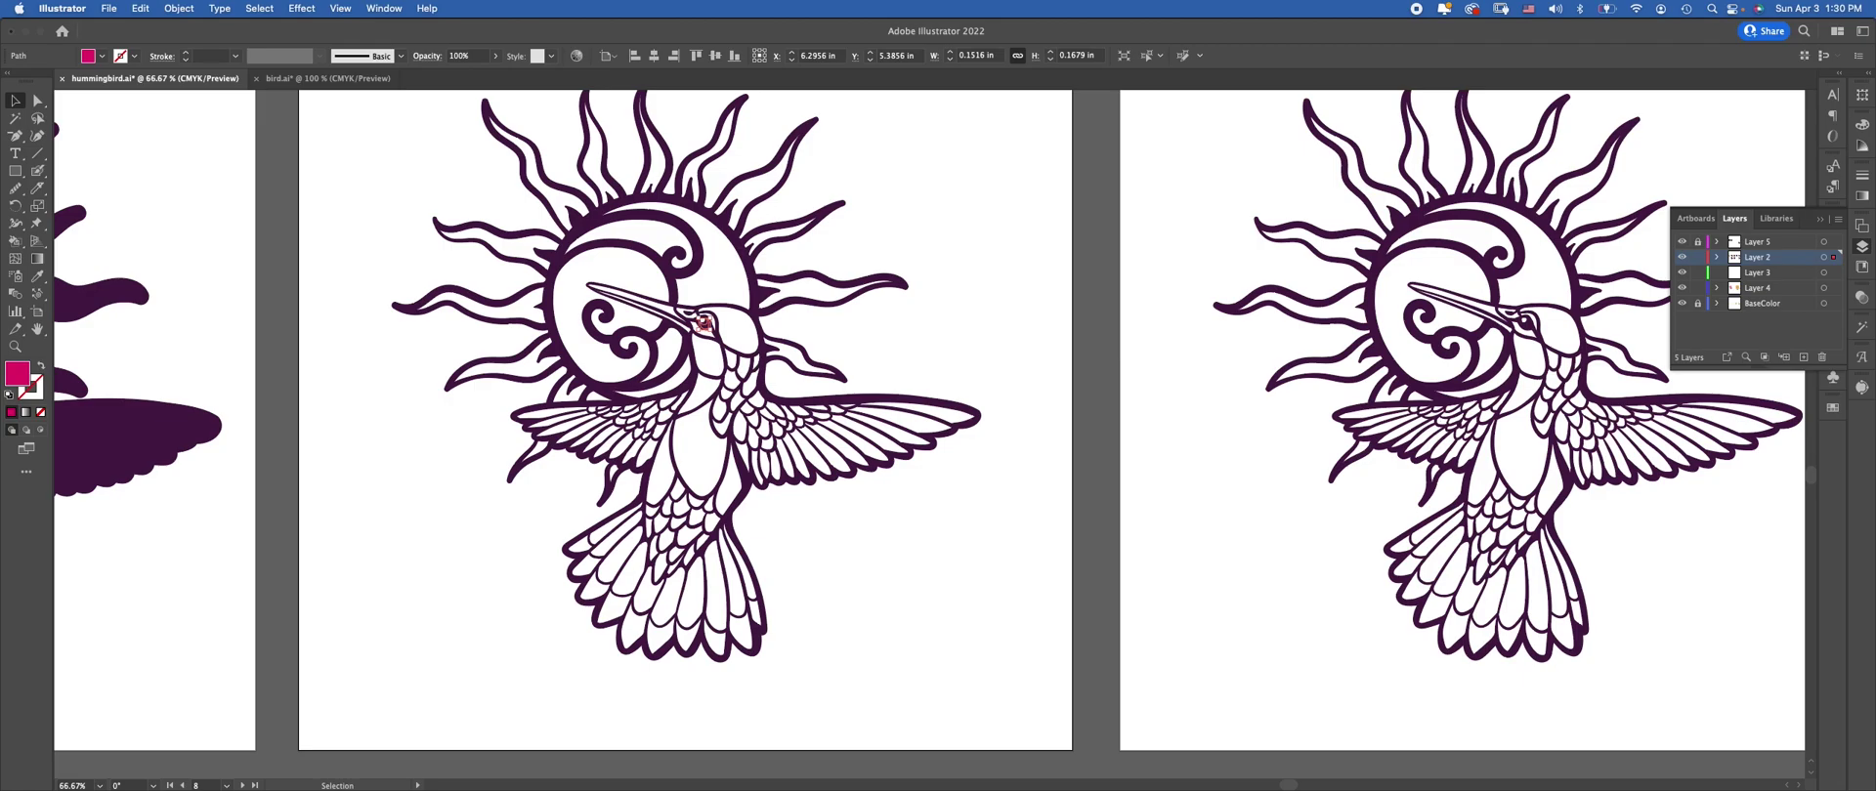
{"action": "left_click", "coordinate": [1758, 289]}
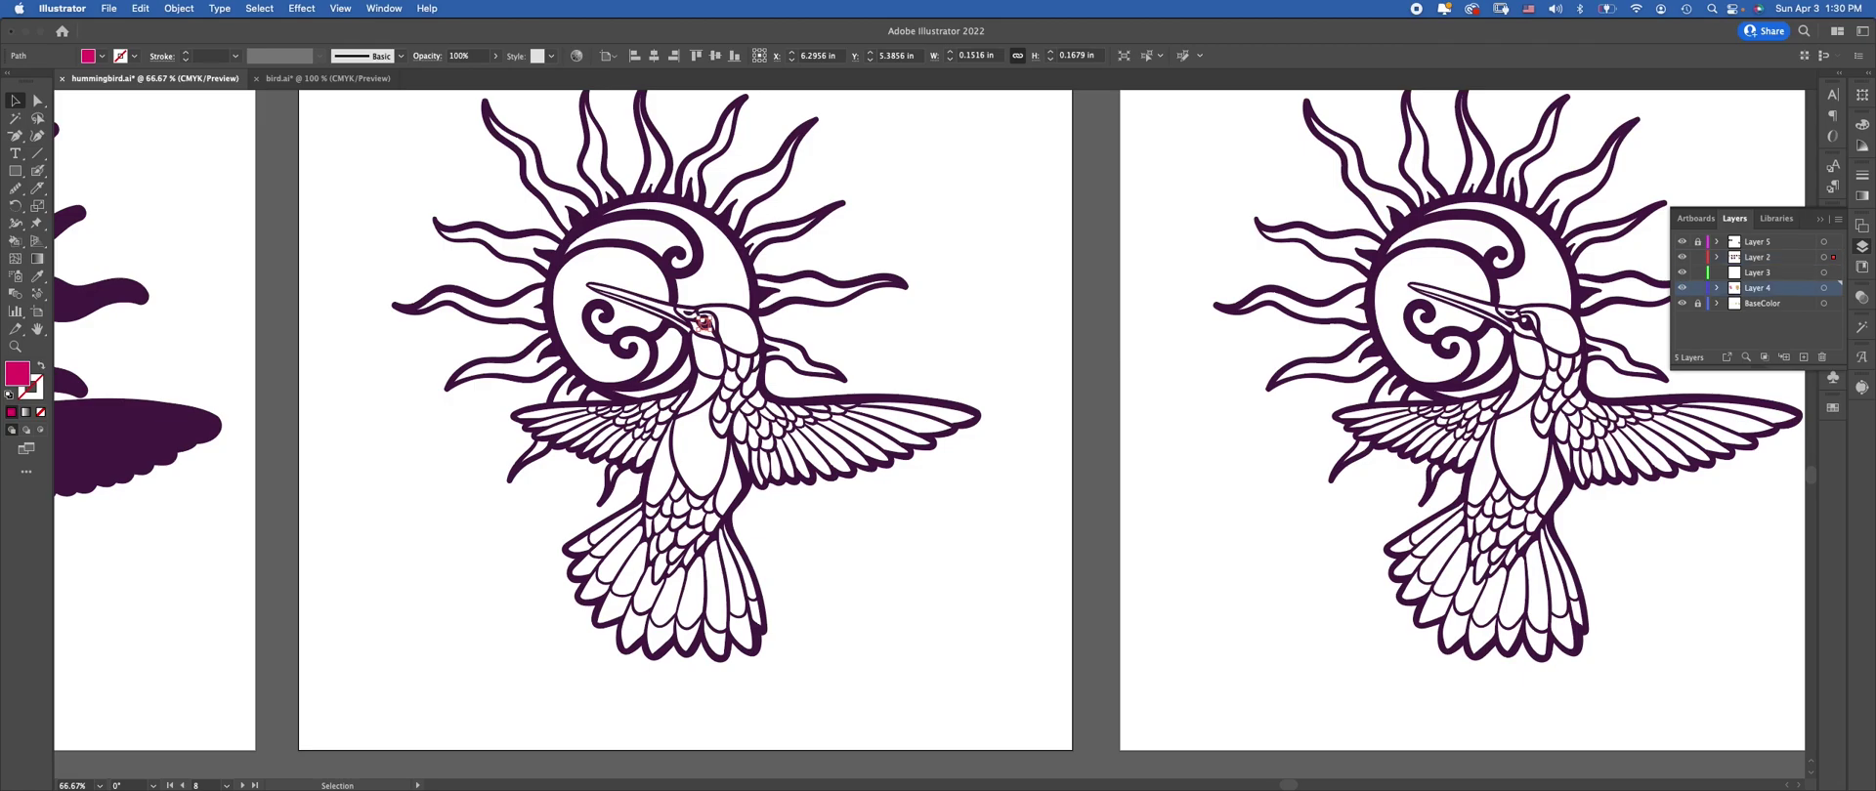
{"action": "scroll", "coordinate": [938, 420], "scroll_direction": "down", "scroll_amount": 1}
{"action": "key", "text": "super+shift+a"}
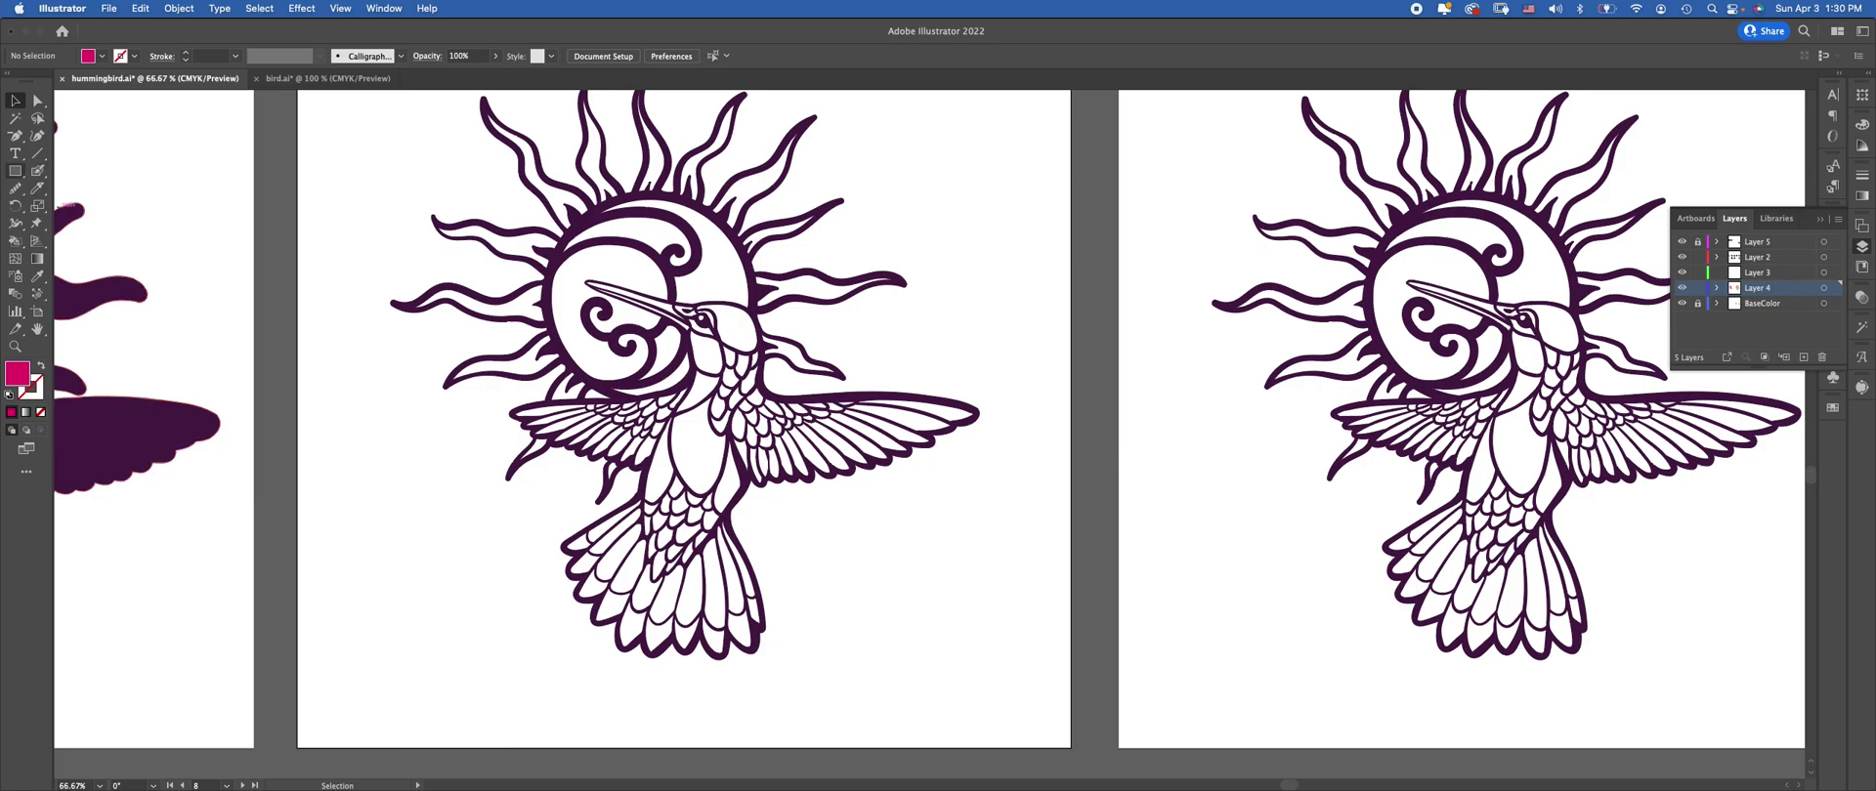
Paint shading inside the sun's swirls beneath the beak using the Paintbrush with a magenta stroke and no fill
{"action": "left_click", "coordinate": [14, 188]}
{"action": "left_click", "coordinate": [37, 171]}
{"action": "left_click", "coordinate": [113, 171]}
{"action": "key", "text": "shift+x"}
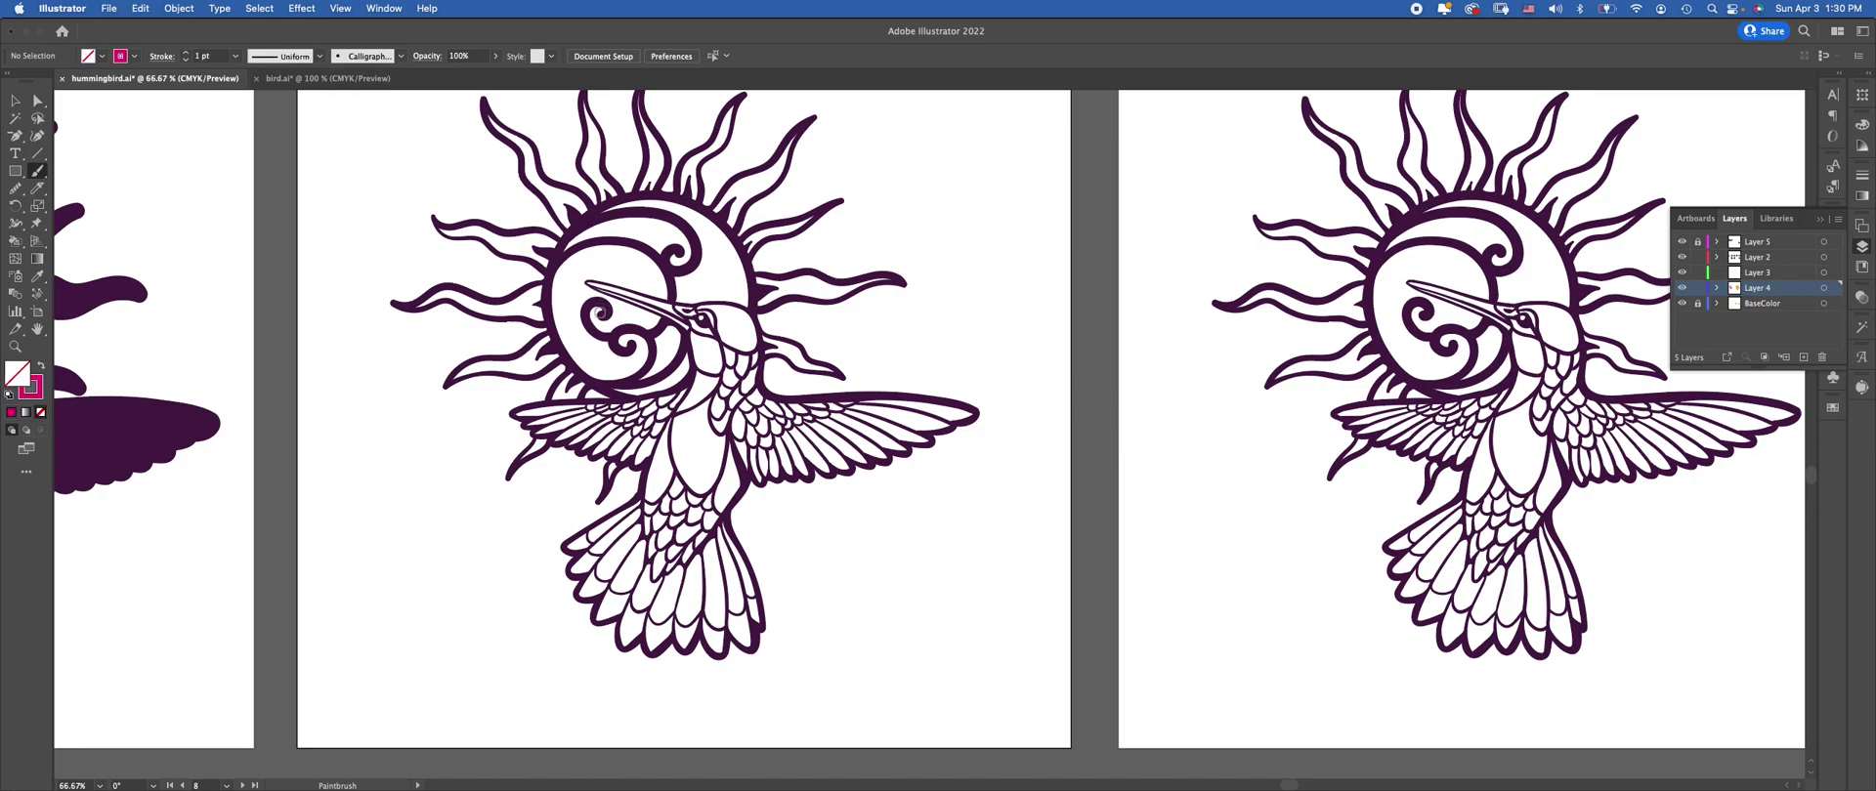
{"action": "left_click_drag", "start_coordinate": [616, 328], "coordinate": [658, 321]}
{"action": "left_click_drag", "start_coordinate": [641, 380], "coordinate": [658, 357]}
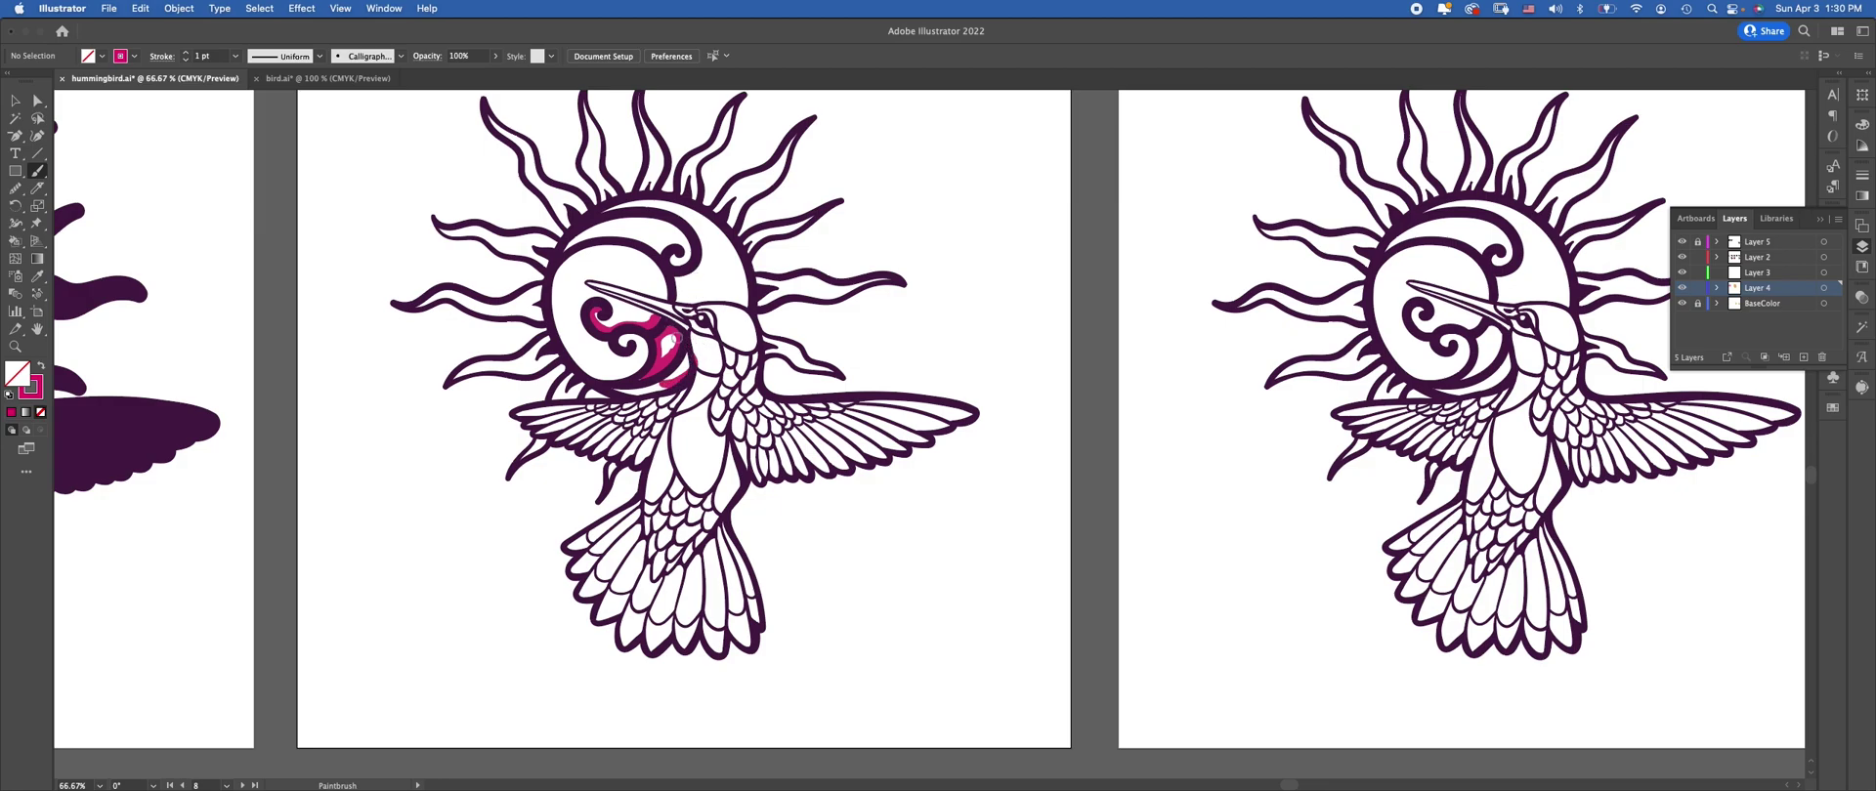
Try additional magenta brush strokes over the outline and highlight between the sun's swirl and the beak
{"action": "key", "text": "super+z"}
{"action": "key", "text": "super+equal"}
{"action": "key", "text": "super+equal"}
{"action": "key", "text": "super+equal"}
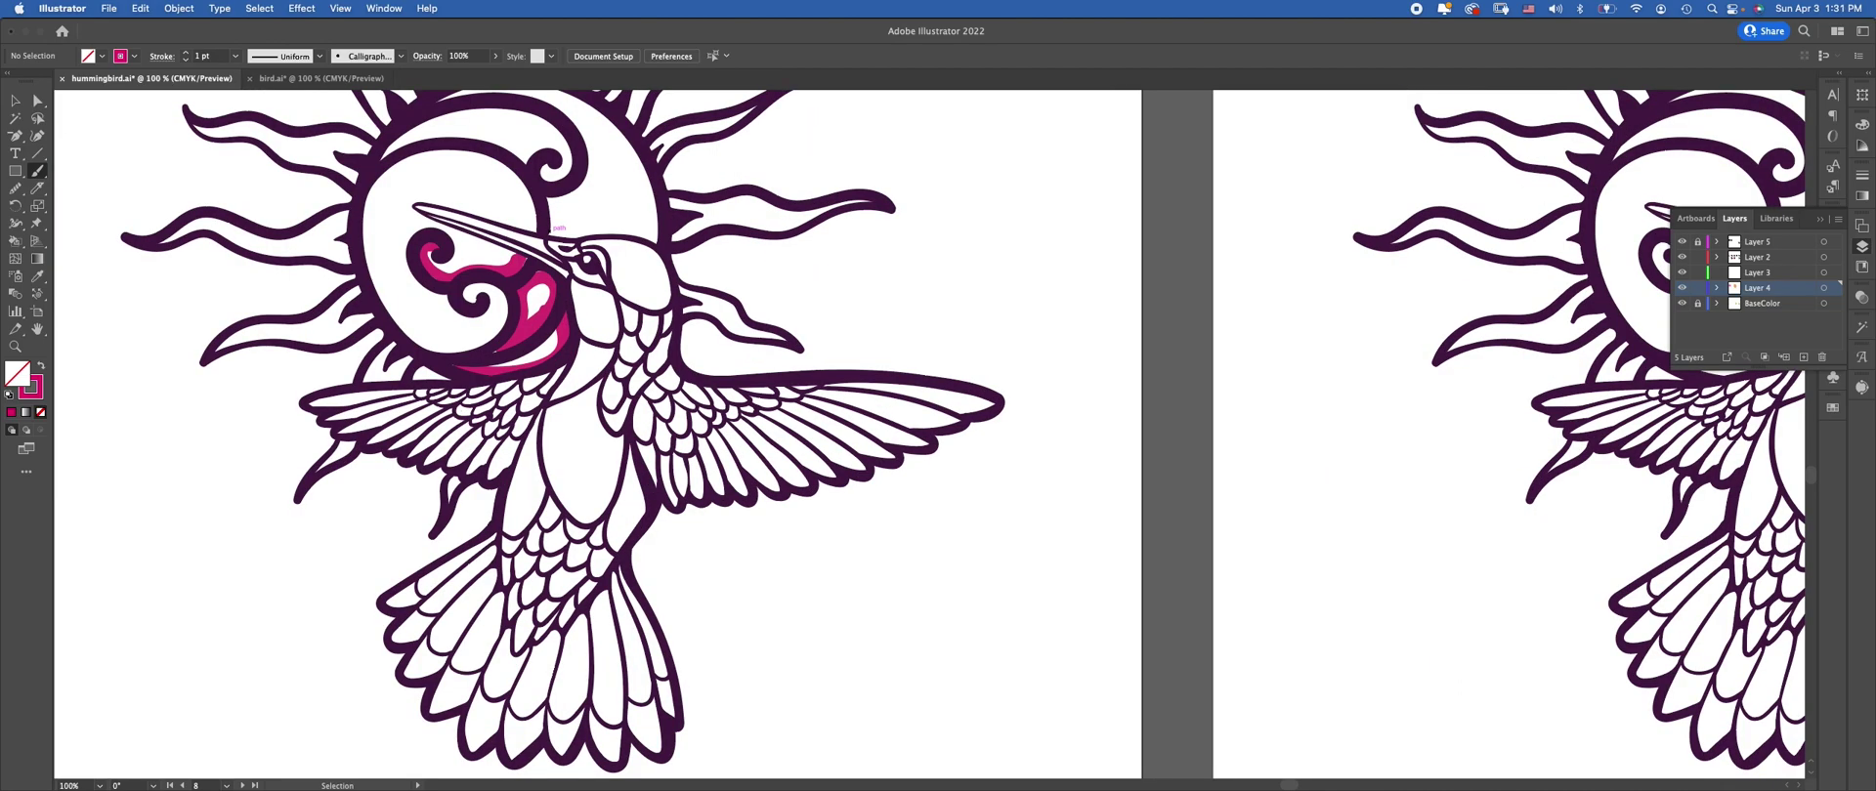
{"action": "scroll", "coordinate": [553, 231], "scroll_direction": "left", "scroll_amount": 5}
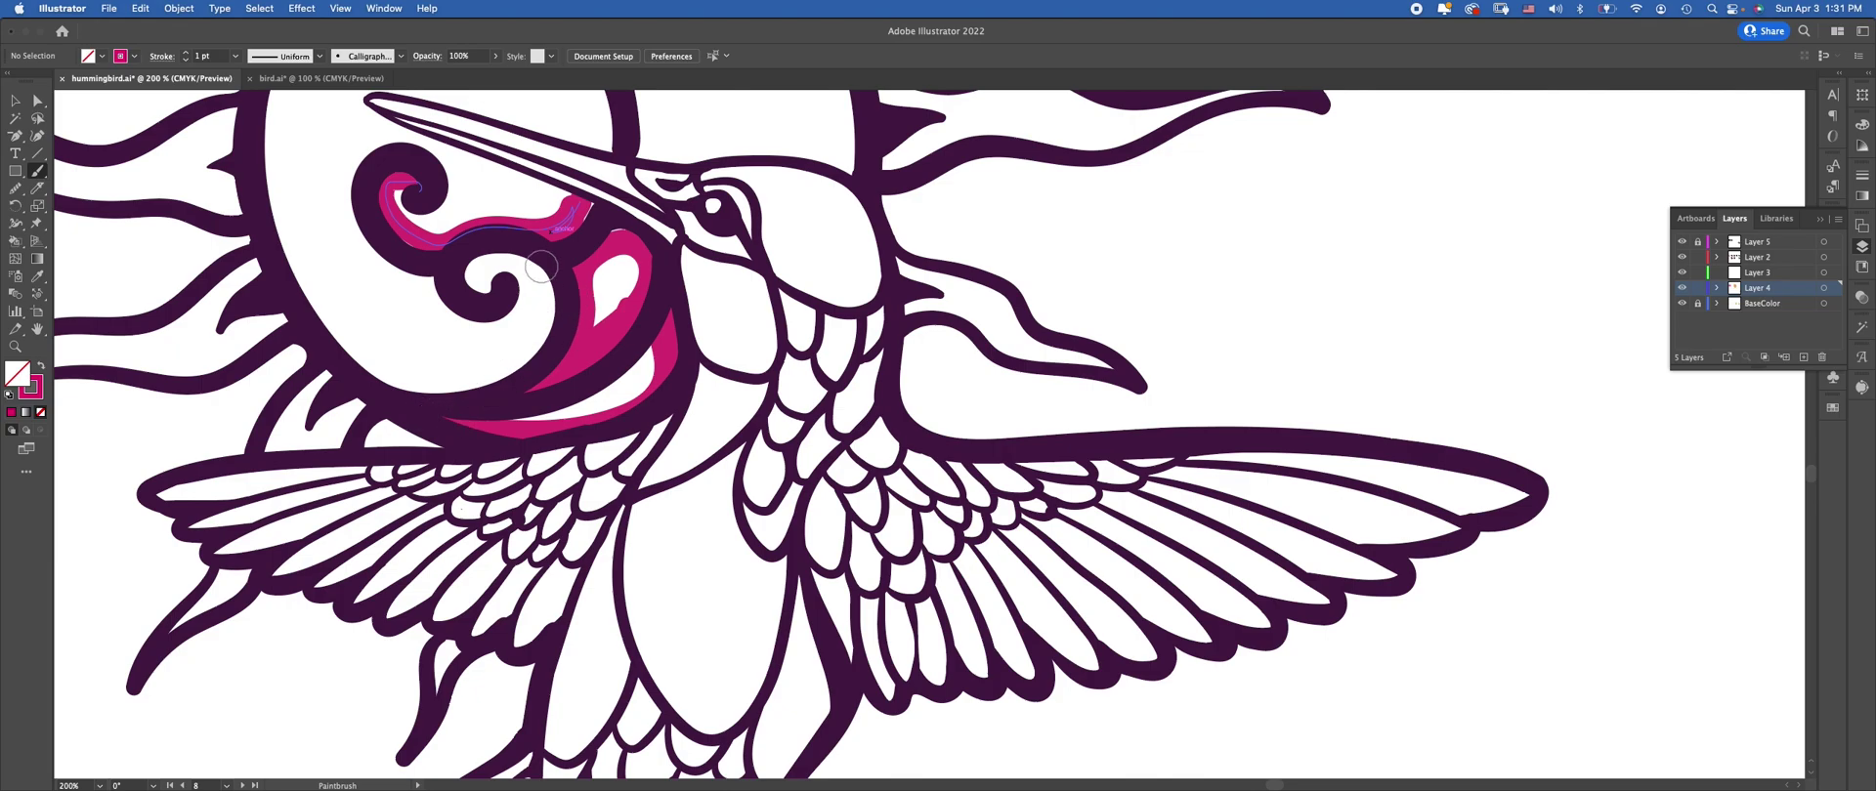
{"action": "left_click_drag", "start_coordinate": [592, 243], "coordinate": [590, 209]}
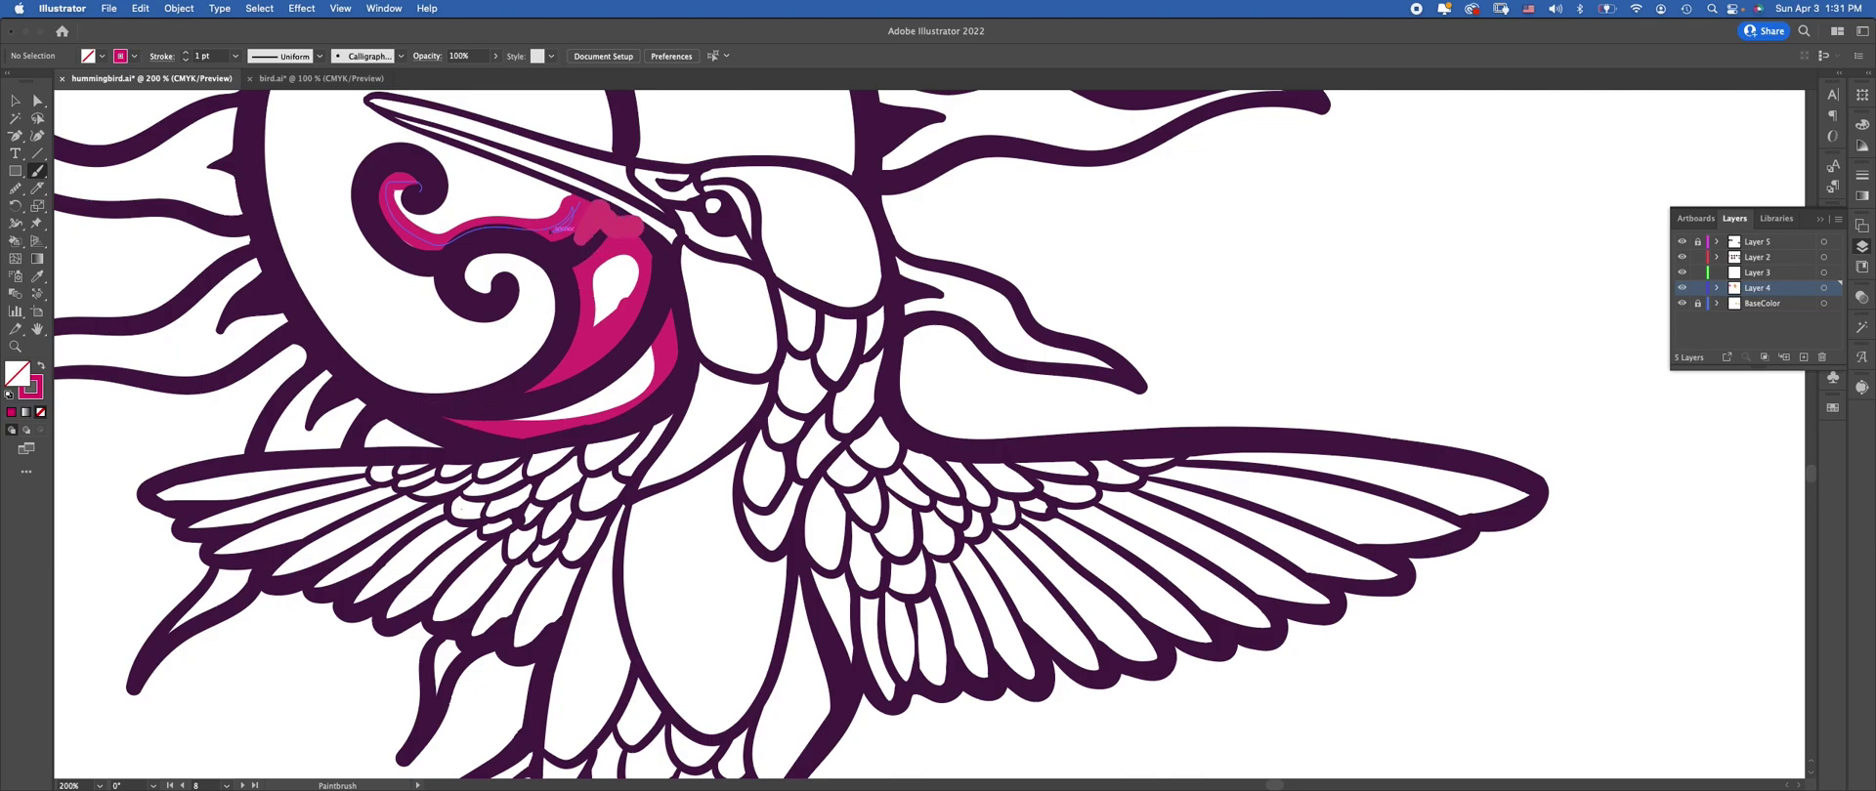
{"action": "left_click_drag", "start_coordinate": [630, 296], "coordinate": [635, 256]}
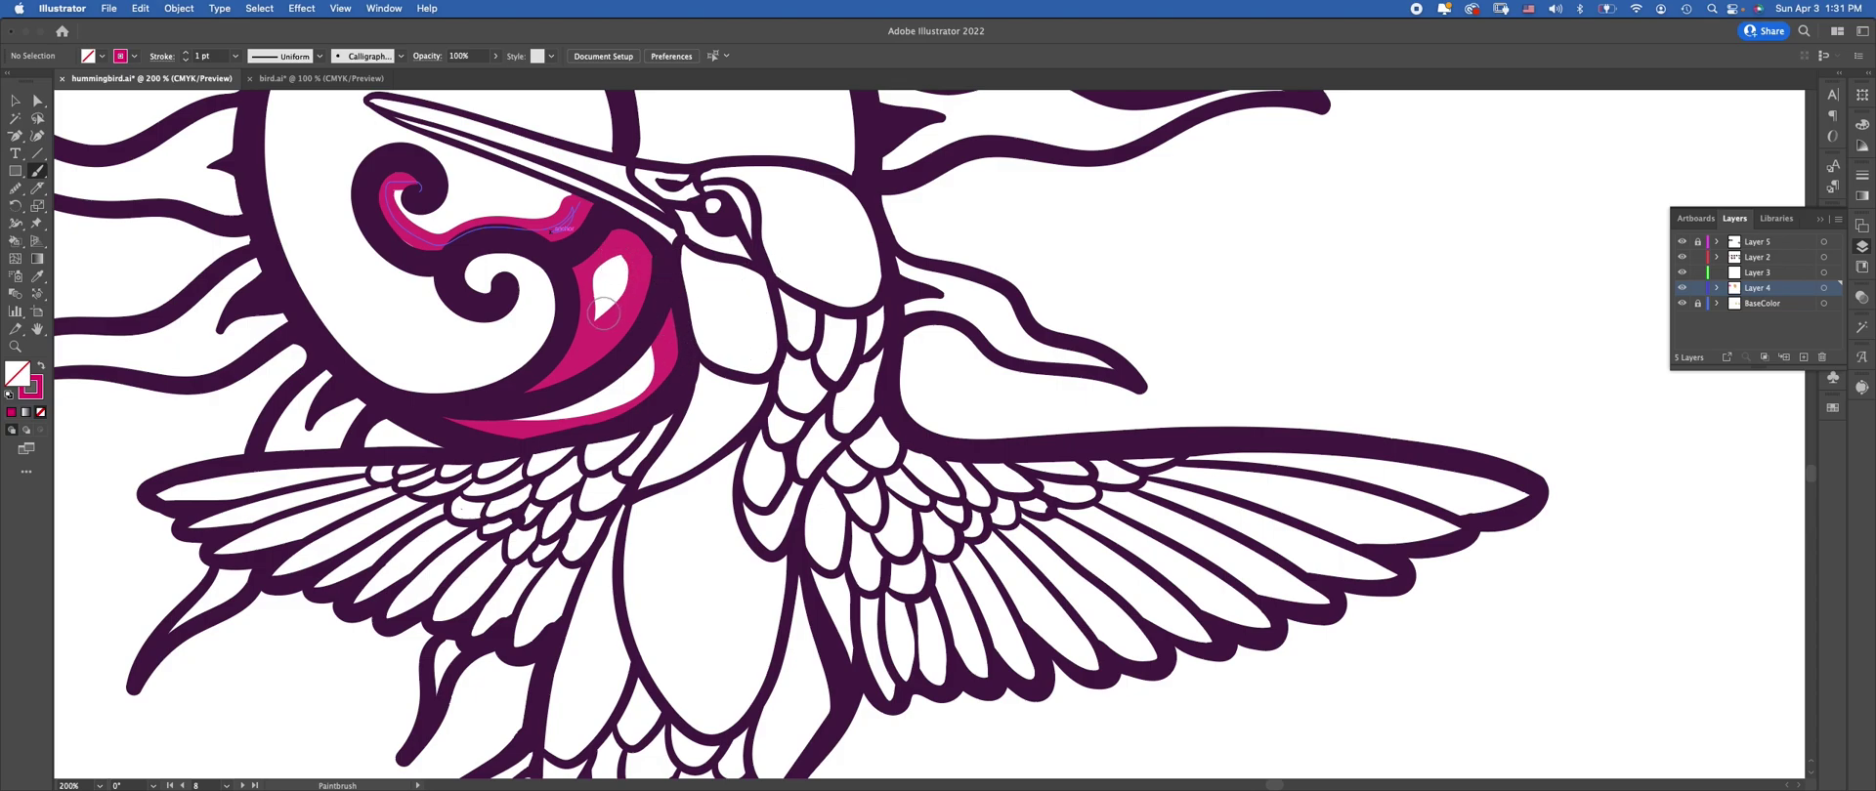
Paint magenta around the hummingbird's eye and along the upper inside edge of the sun's inner disc above the beak
{"action": "mouse_move", "coordinate": [687, 210]}
{"action": "left_mouse_down"}
{"action": "mouse_move", "coordinate": [761, 255]}
{"action": "mouse_move", "coordinate": [740, 201]}
{"action": "left_mouse_up"}
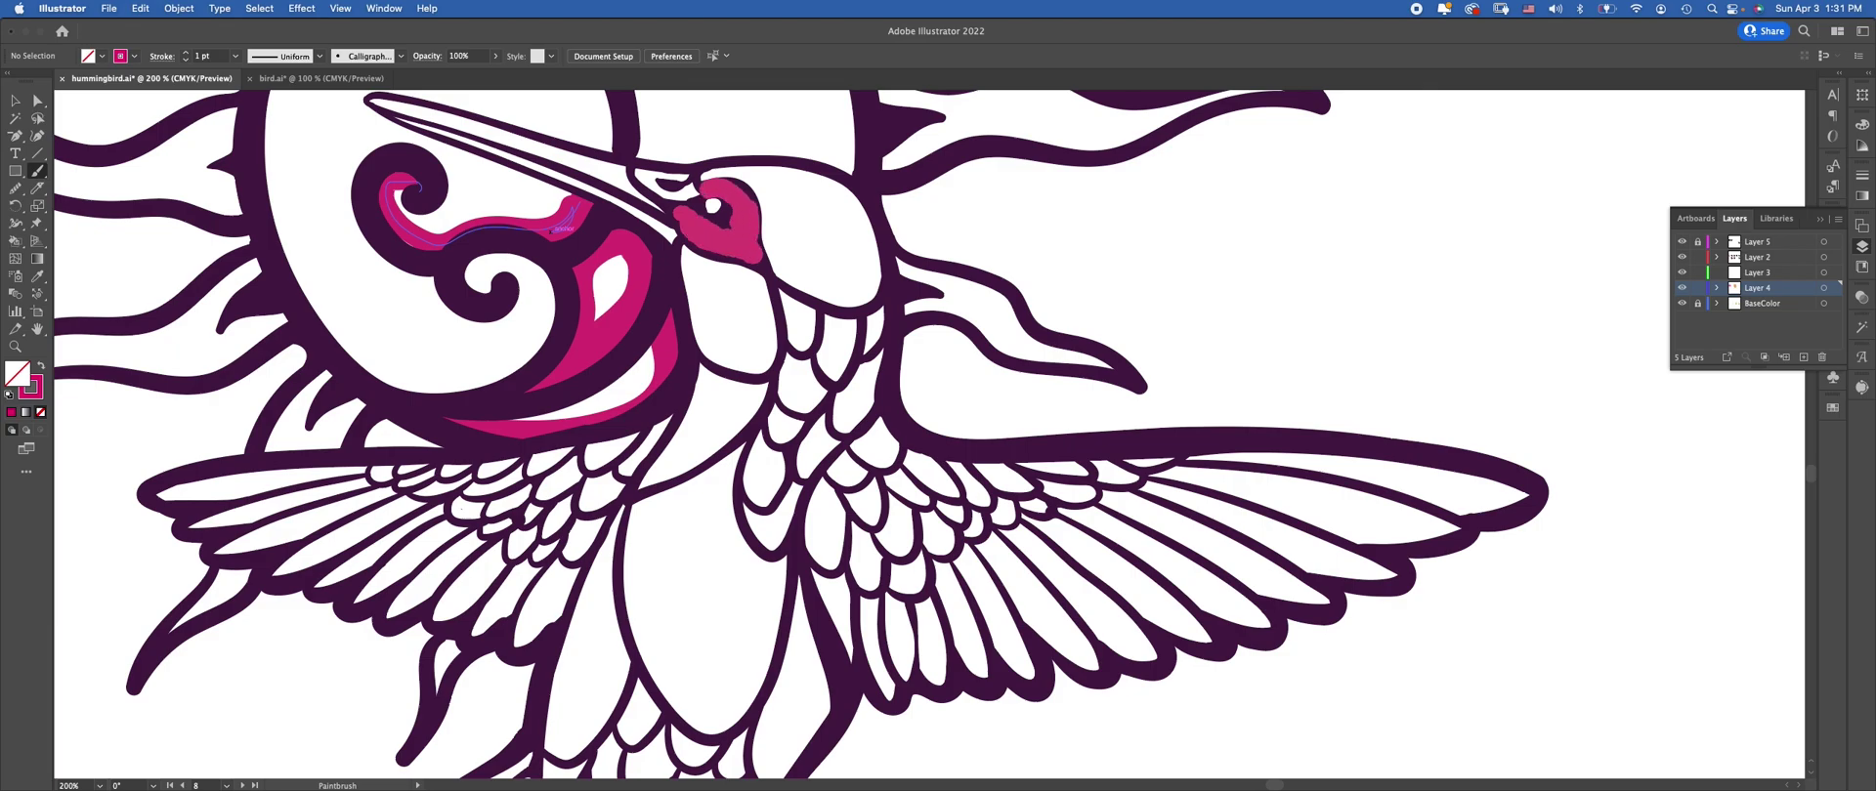
{"action": "key", "text": "super+minus"}
{"action": "key", "text": "super+minus"}
{"action": "key", "text": "super+minus"}
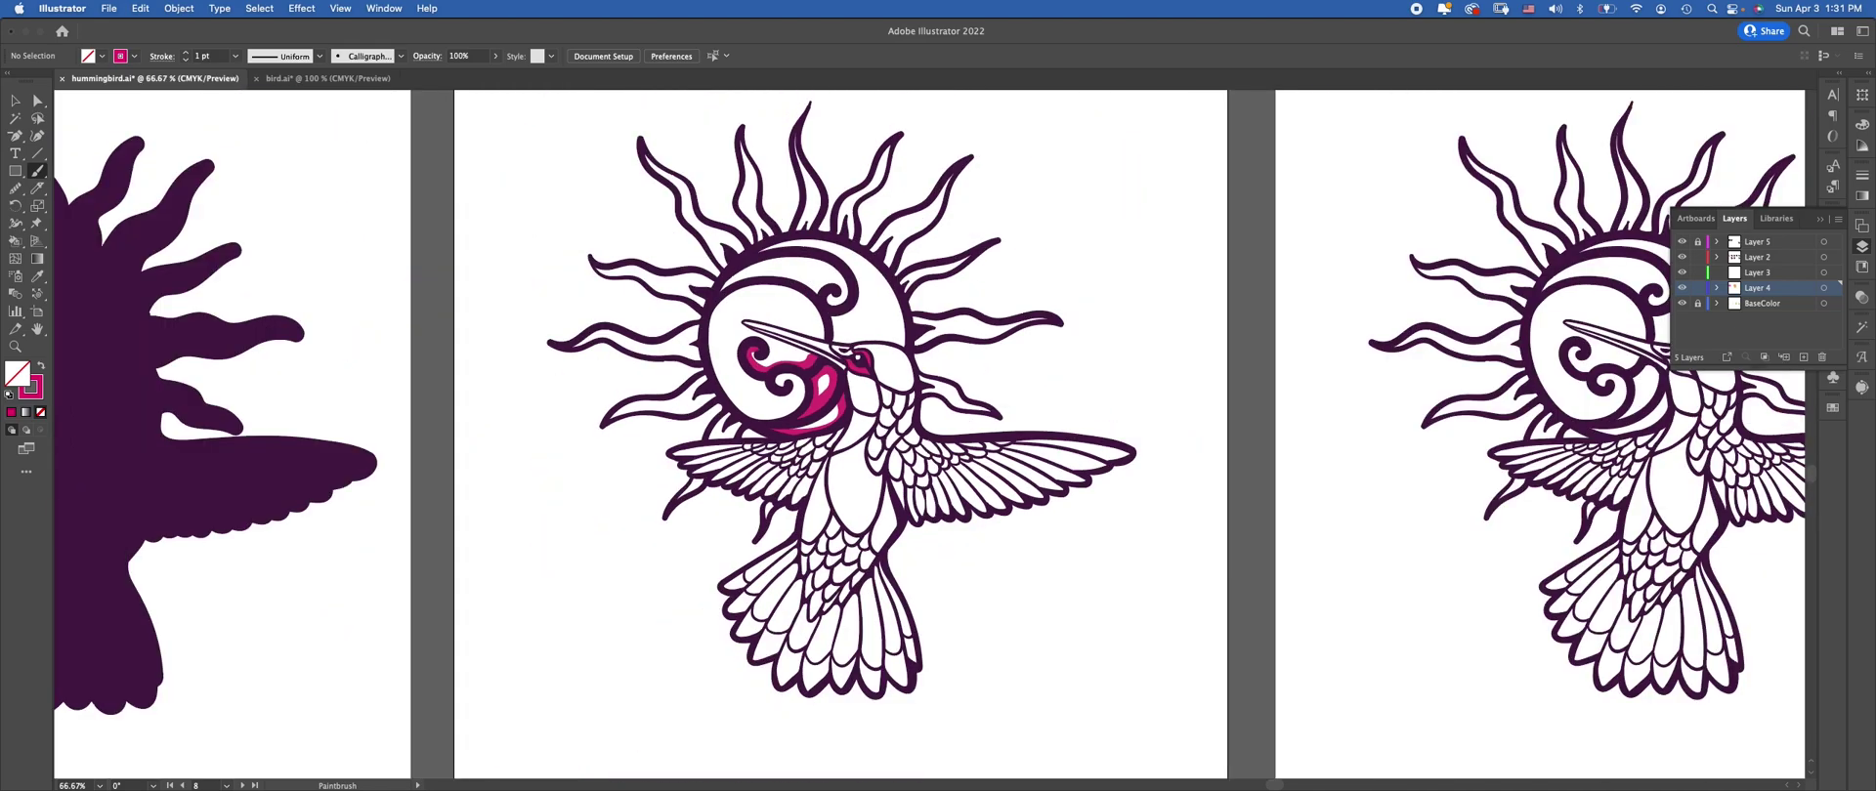
{"action": "left_click_drag", "start_coordinate": [677, 261], "coordinate": [540, 322]}
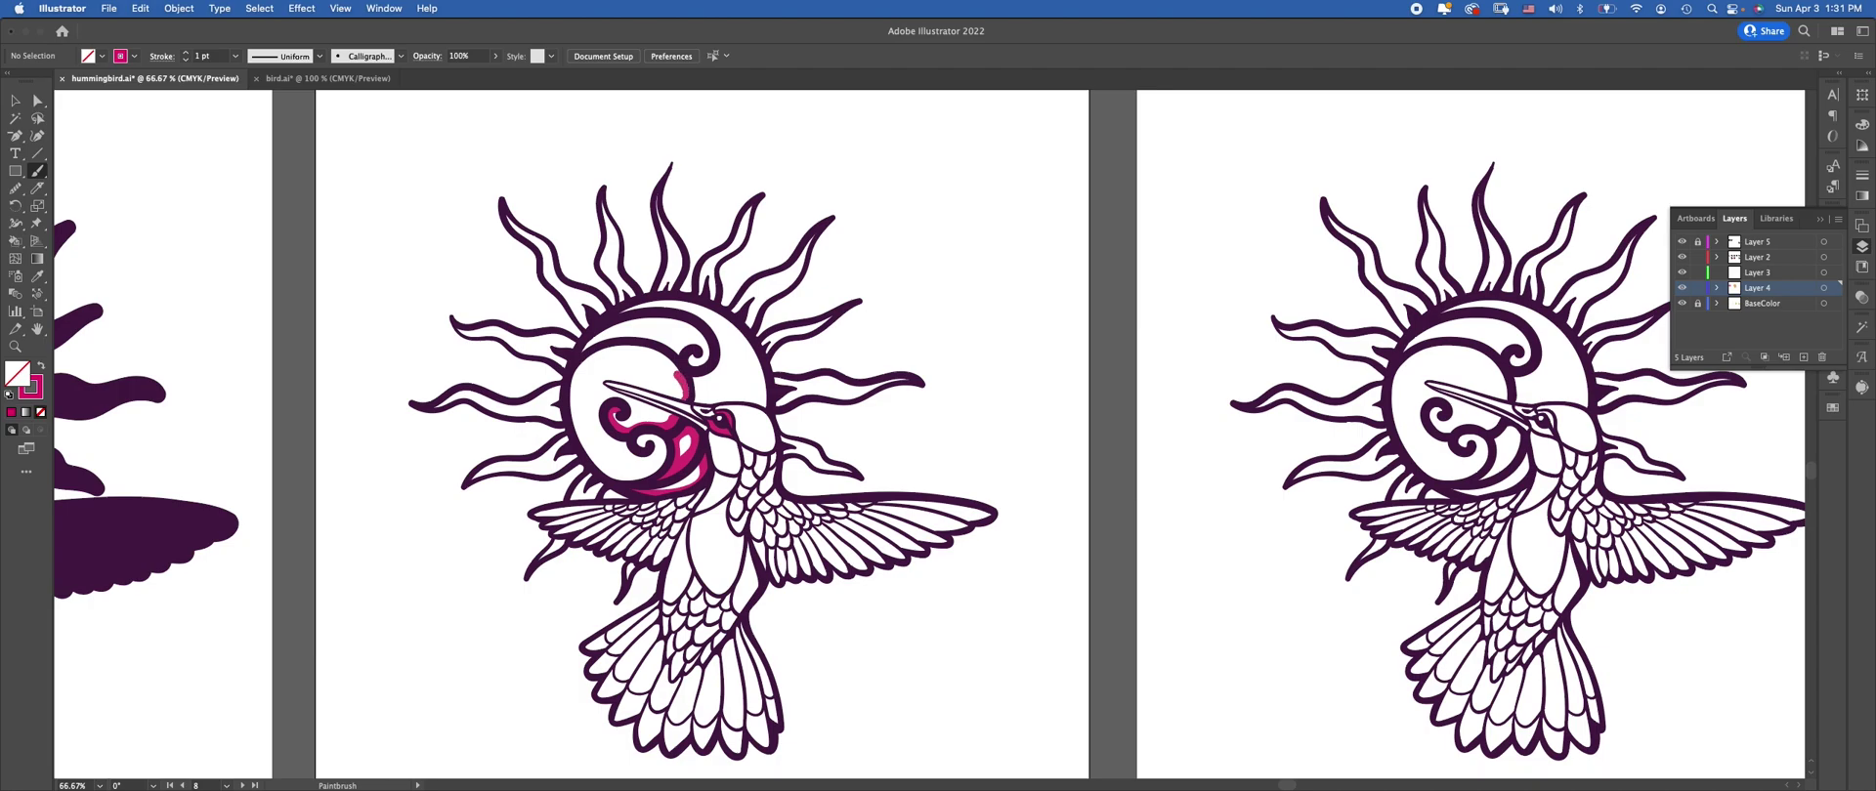
{"action": "left_click_drag", "start_coordinate": [645, 356], "coordinate": [580, 357]}
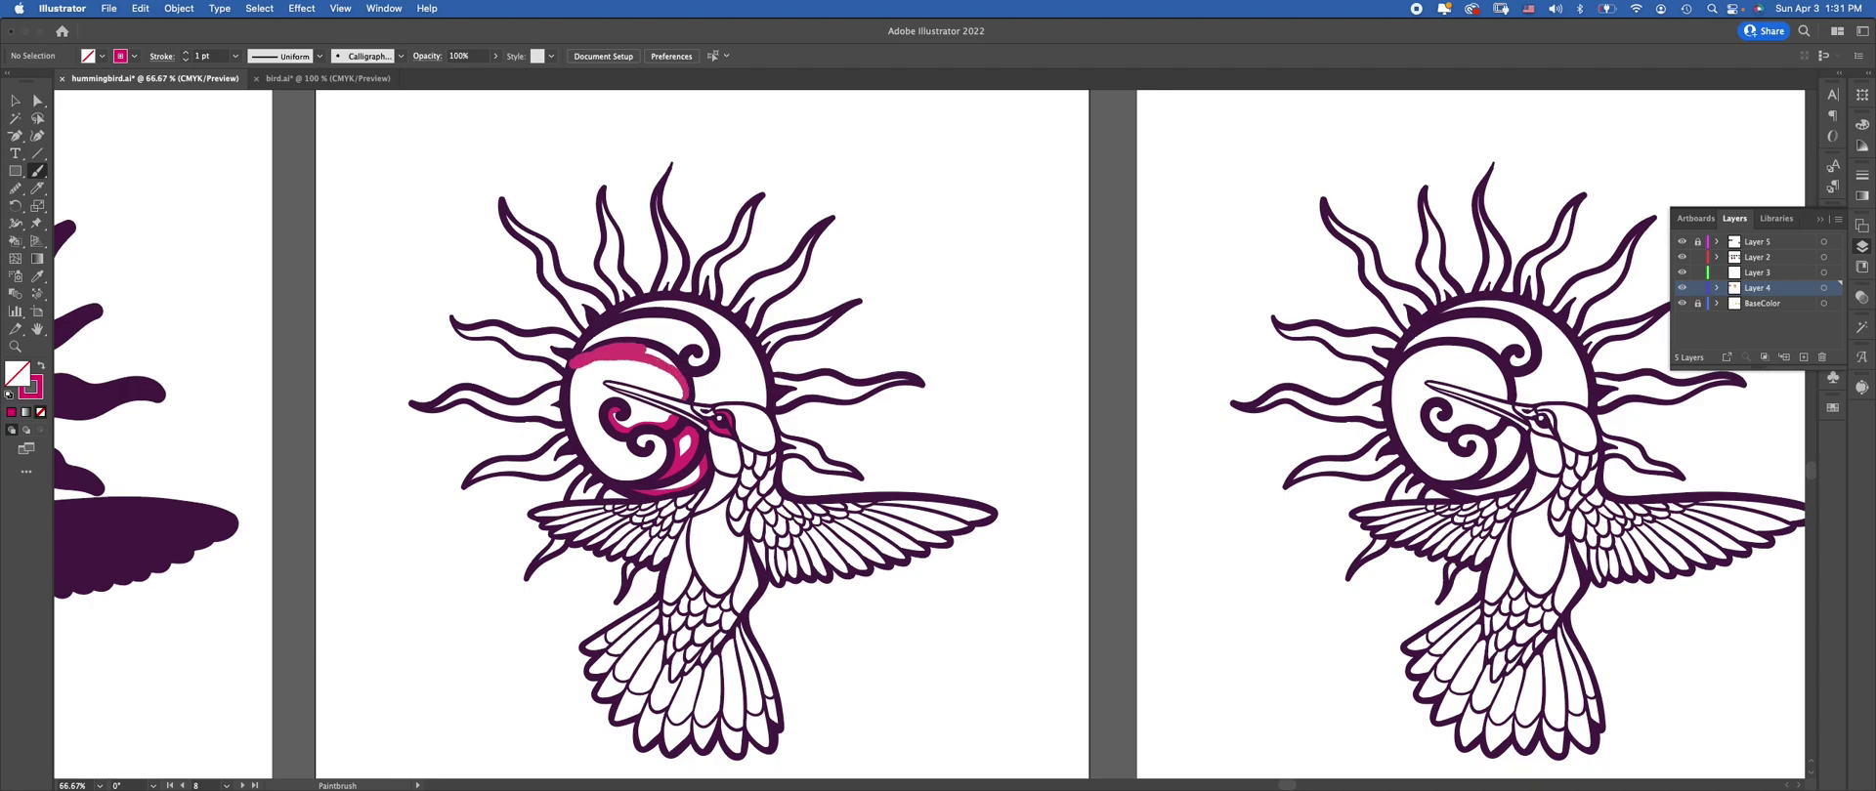
{"action": "left_click_drag", "start_coordinate": [684, 394], "coordinate": [683, 392]}
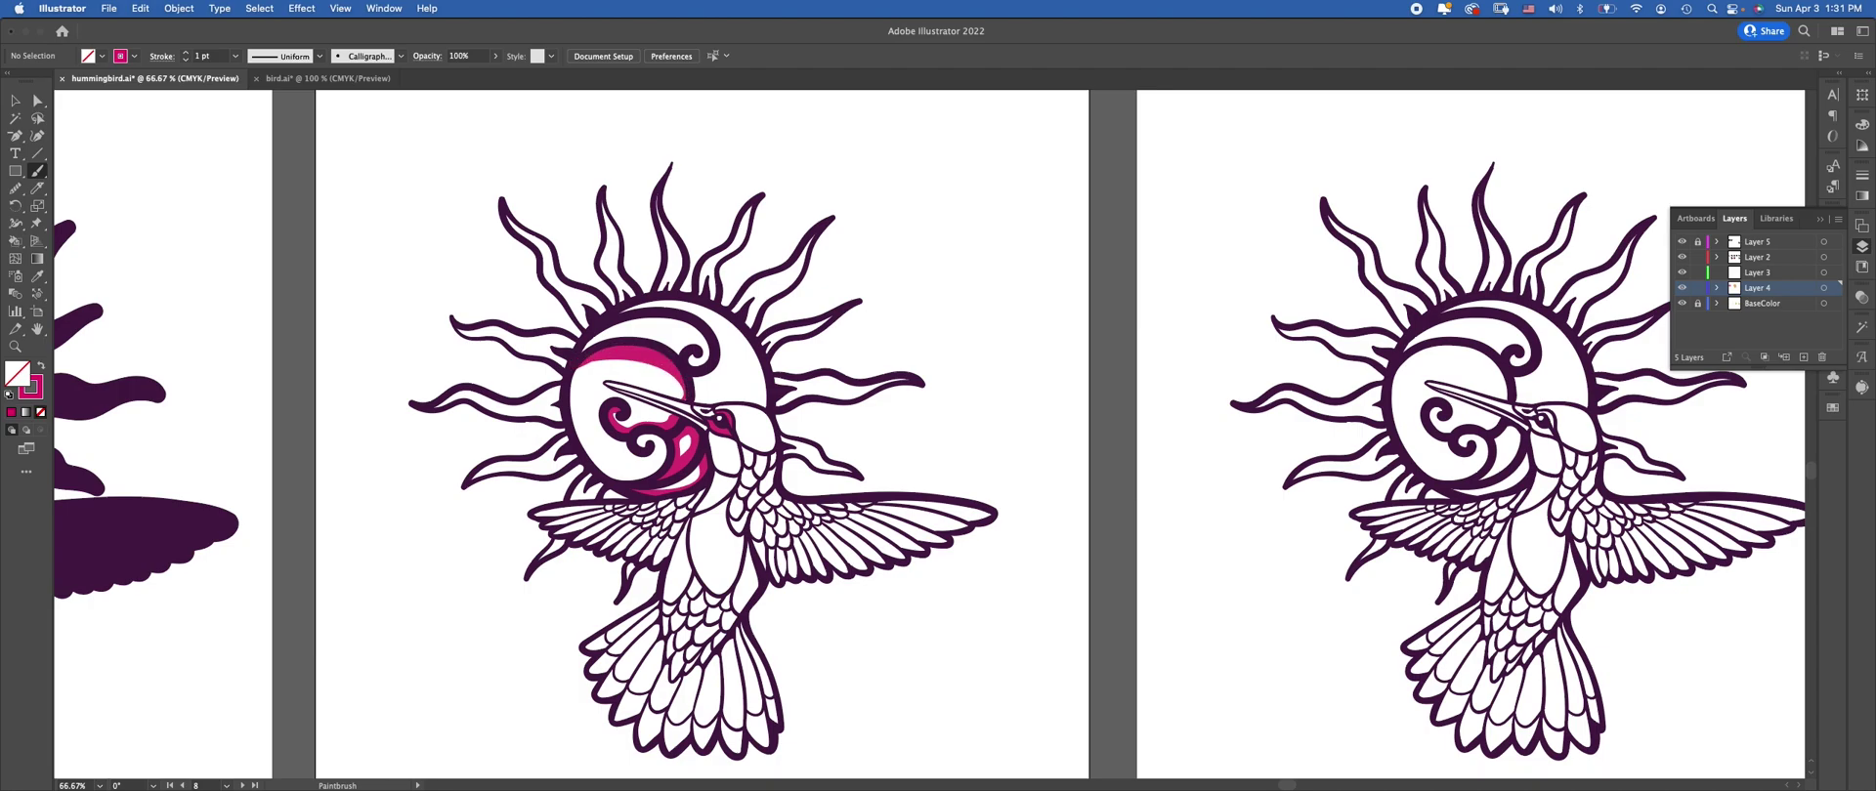
Try moving an end anchor of the magenta stroke inside the sun above the beak
{"action": "left_click", "coordinate": [37, 100]}
{"action": "left_click", "coordinate": [674, 363]}
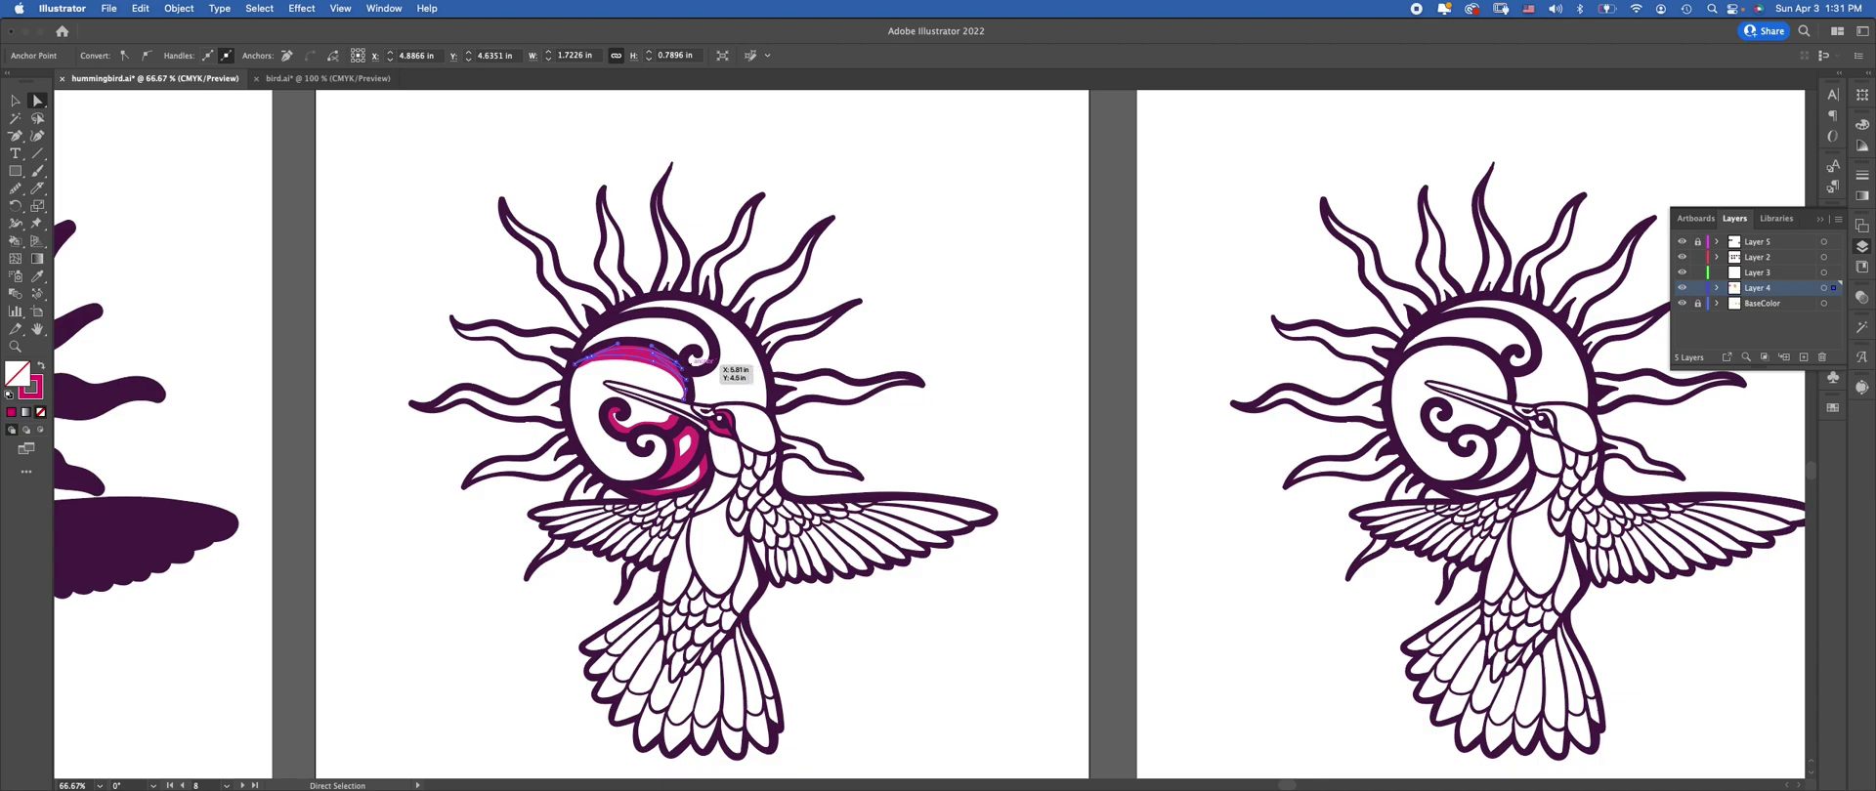
{"action": "left_click_drag", "start_coordinate": [687, 369], "coordinate": [710, 334]}
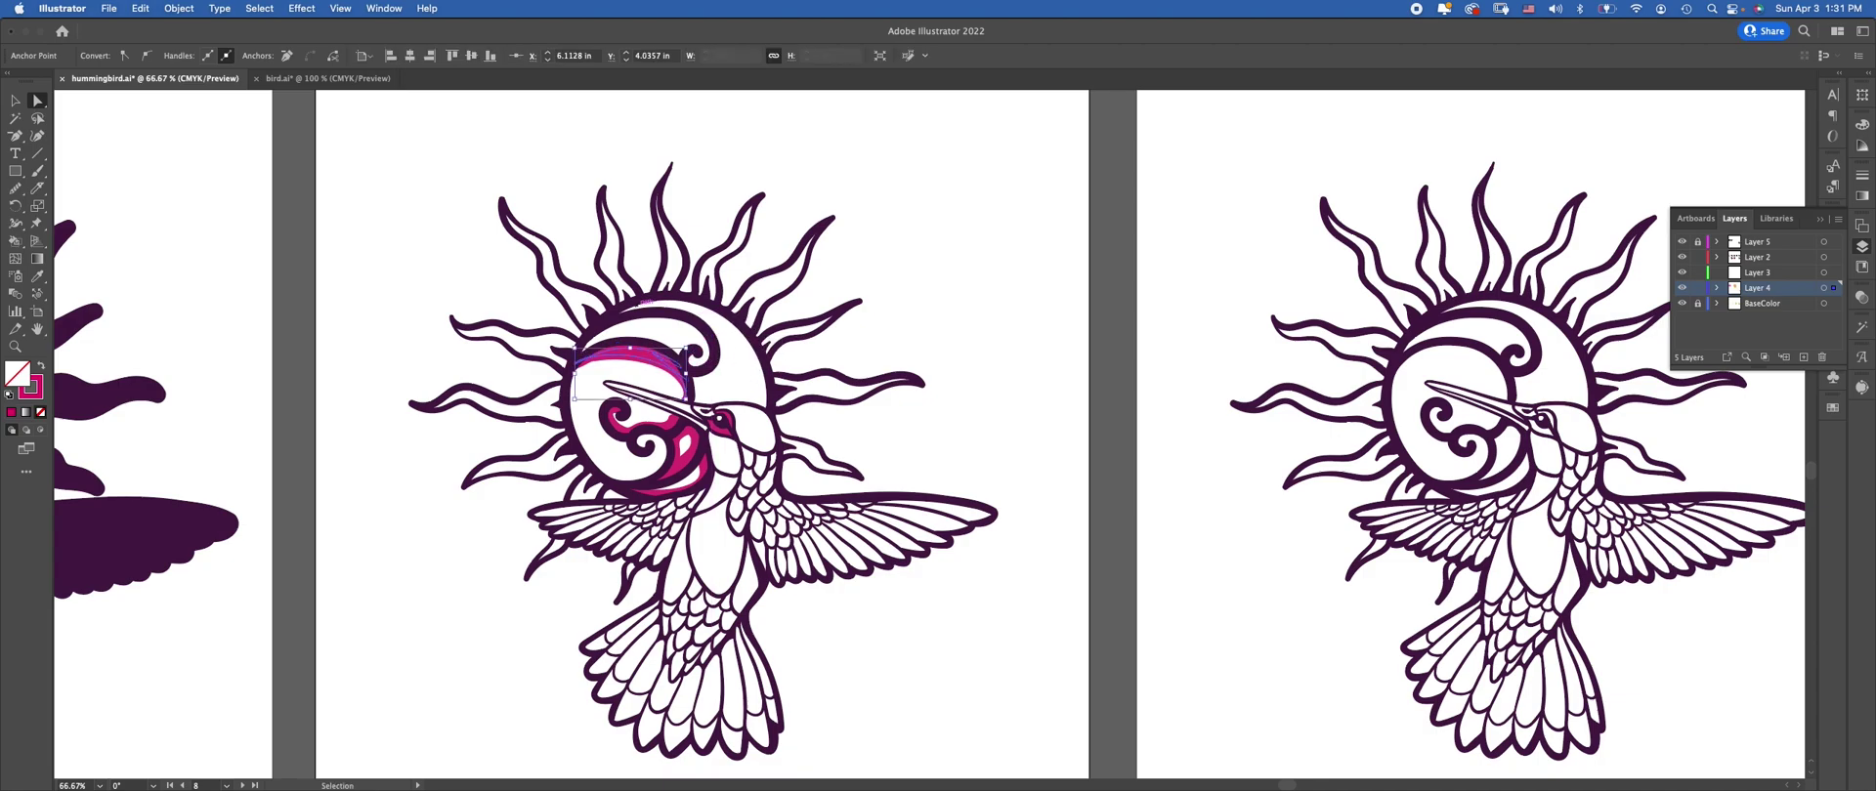
{"action": "key", "text": "super+z"}
{"action": "key", "text": "super+shift+a"}
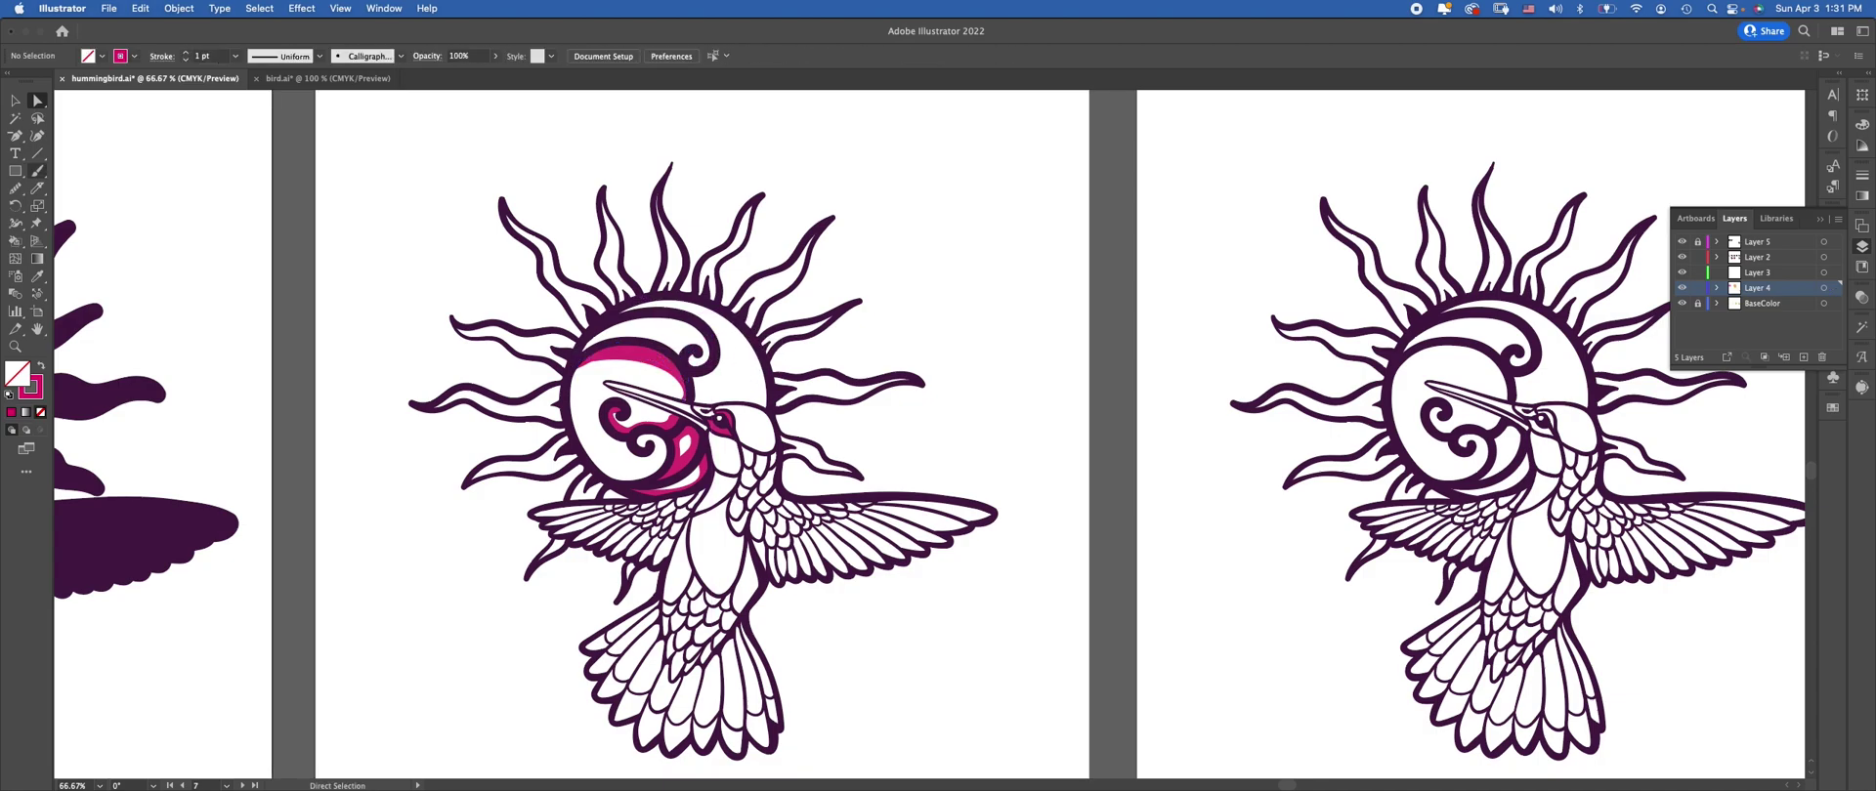
Switch to the Blob Brush and try a magenta test stroke beside the hummingbird's head
{"action": "left_click", "coordinate": [37, 171]}
{"action": "left_click", "coordinate": [401, 56]}
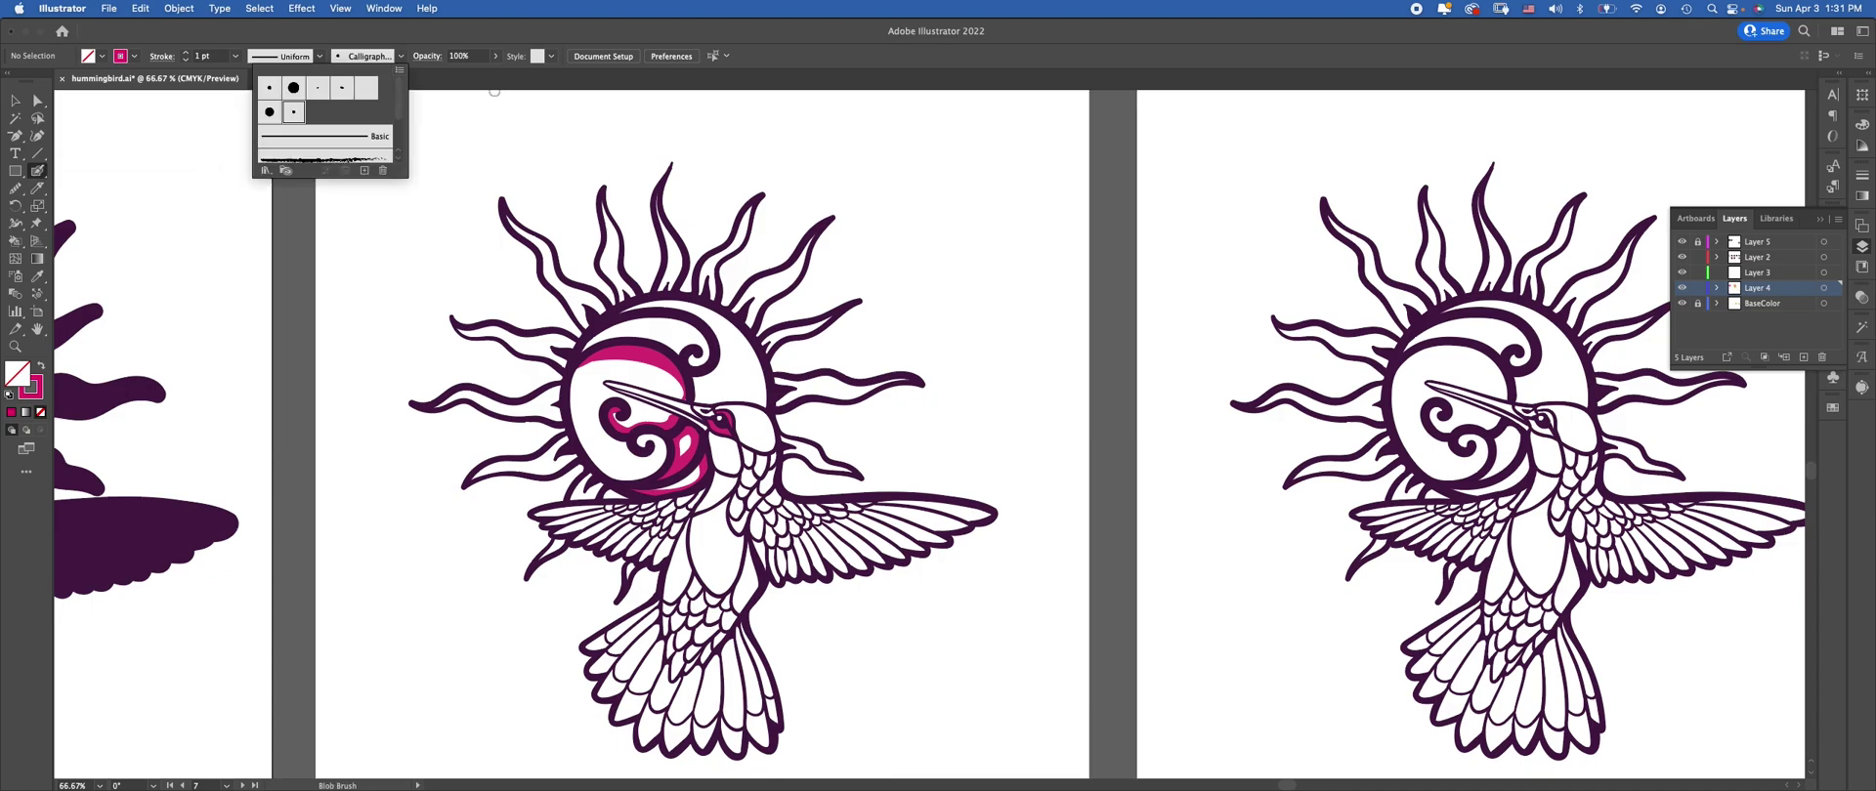
{"action": "left_click", "coordinate": [494, 90]}
{"action": "left_click_drag", "start_coordinate": [733, 337], "coordinate": [743, 389]}
{"action": "key", "text": "super+z"}
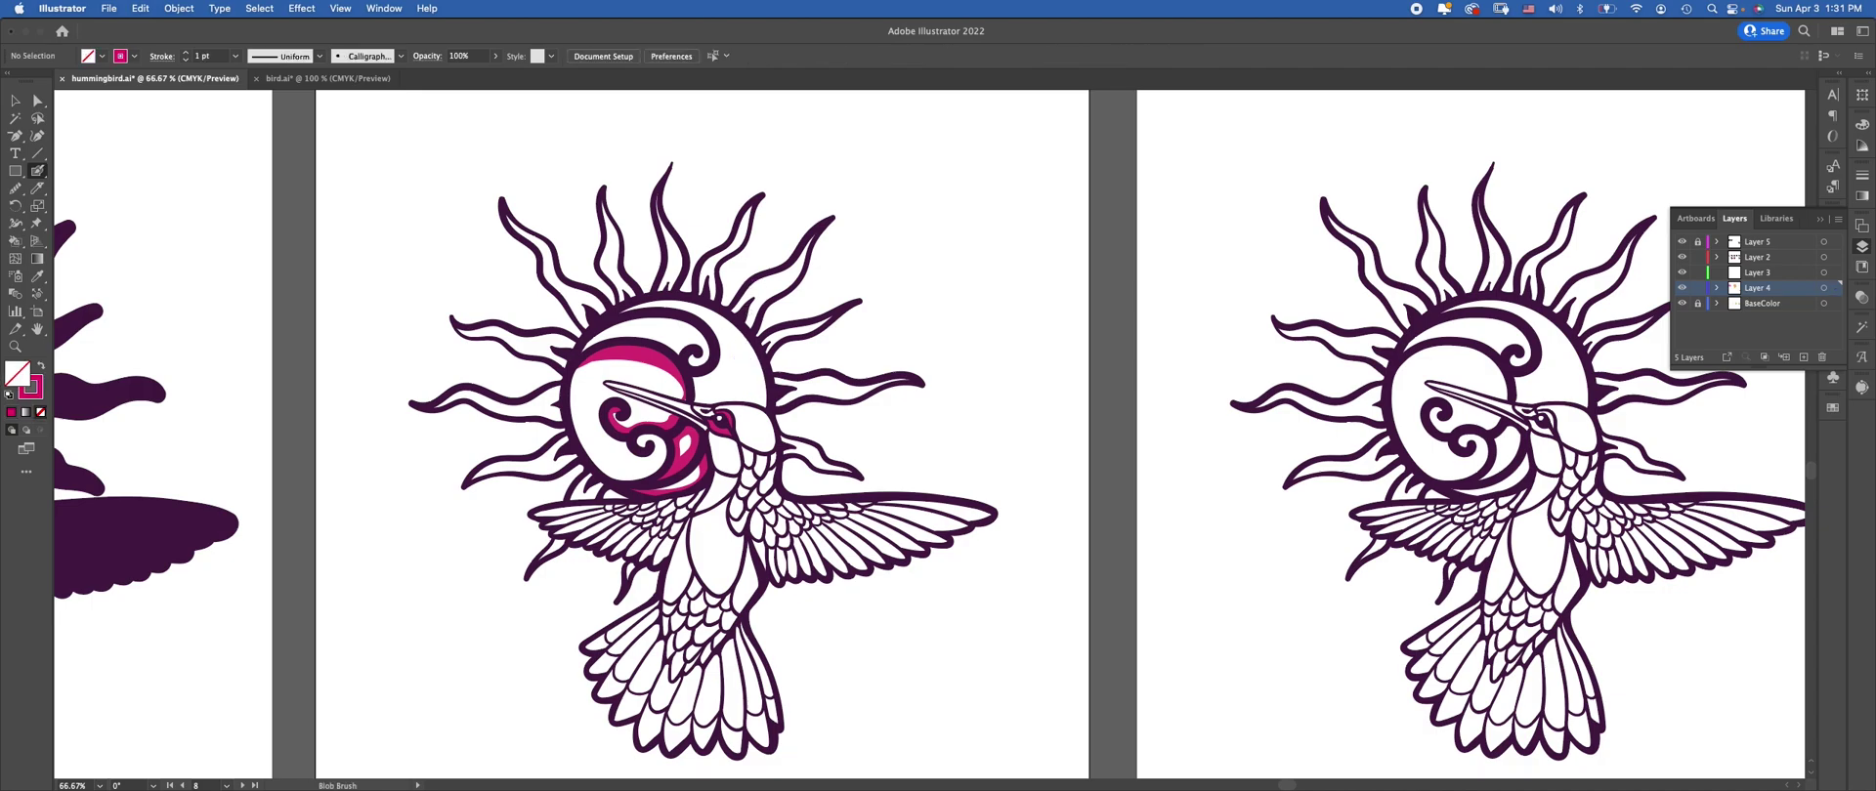
Paint magenta shading around the inside edge of the hummingbird's throat patch with the Blob Brush, leaving its center white
{"action": "key", "text": "super+equal"}
{"action": "key", "text": "super+equal"}
{"action": "left_click_drag", "start_coordinate": [381, 362], "coordinate": [469, 273]}
{"action": "mouse_move", "coordinate": [517, 338]}
{"action": "left_mouse_down"}
{"action": "mouse_move", "coordinate": [538, 398]}
{"action": "mouse_move", "coordinate": [512, 362]}
{"action": "mouse_move", "coordinate": [558, 424]}
{"action": "mouse_move", "coordinate": [581, 424]}
{"action": "mouse_move", "coordinate": [563, 375]}
{"action": "mouse_move", "coordinate": [661, 315]}
{"action": "left_mouse_up"}
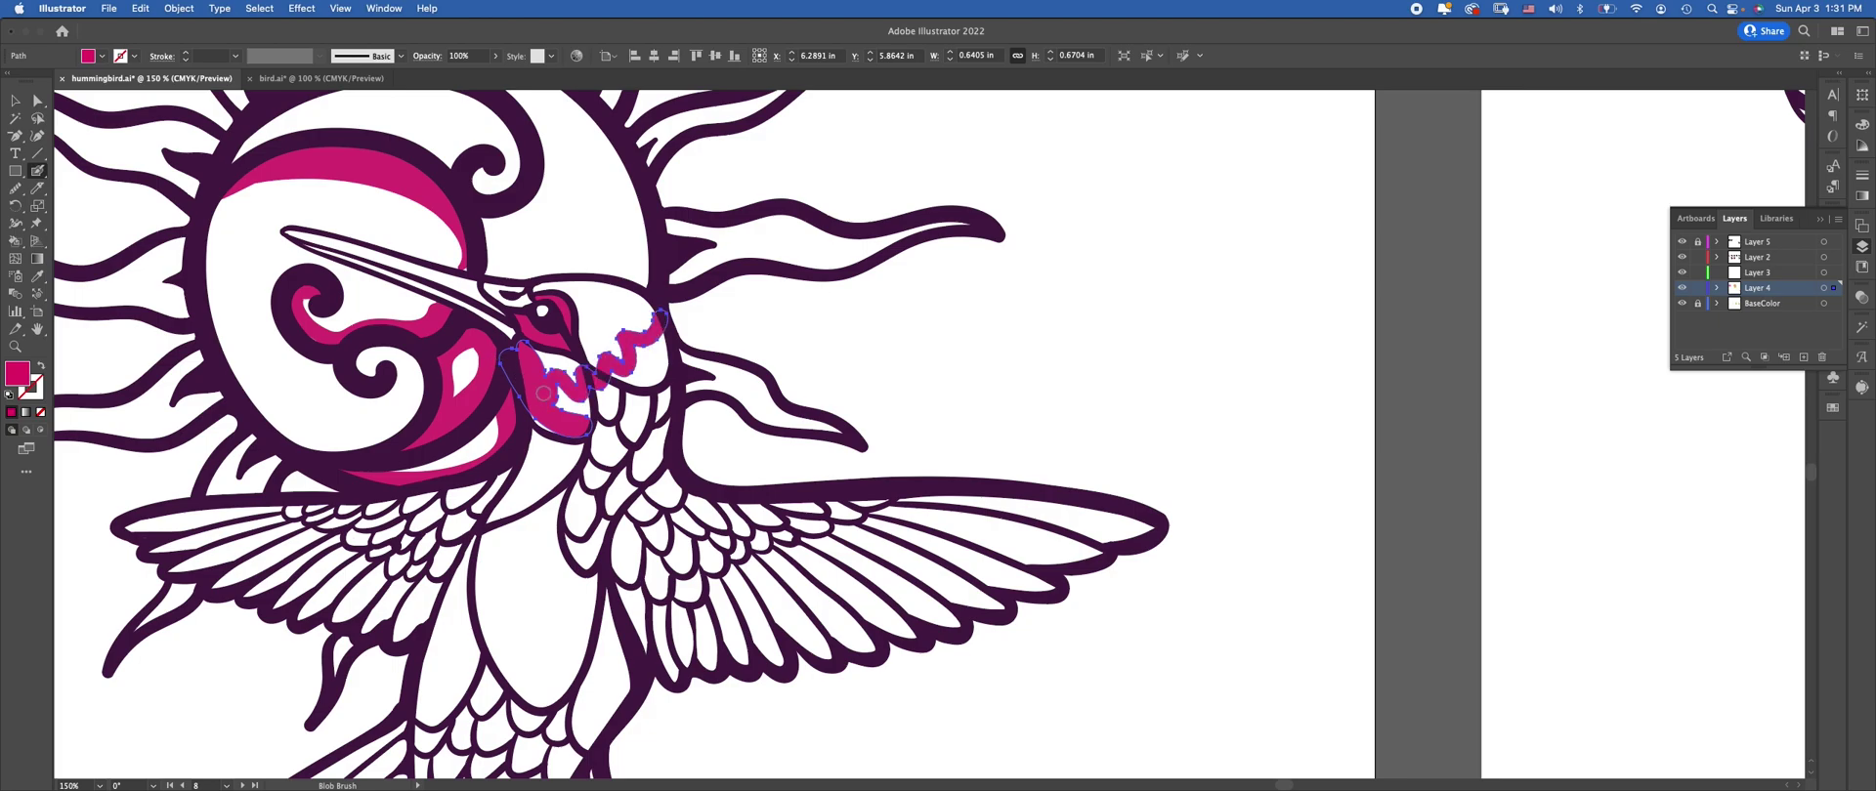
{"action": "key", "text": "super+z"}
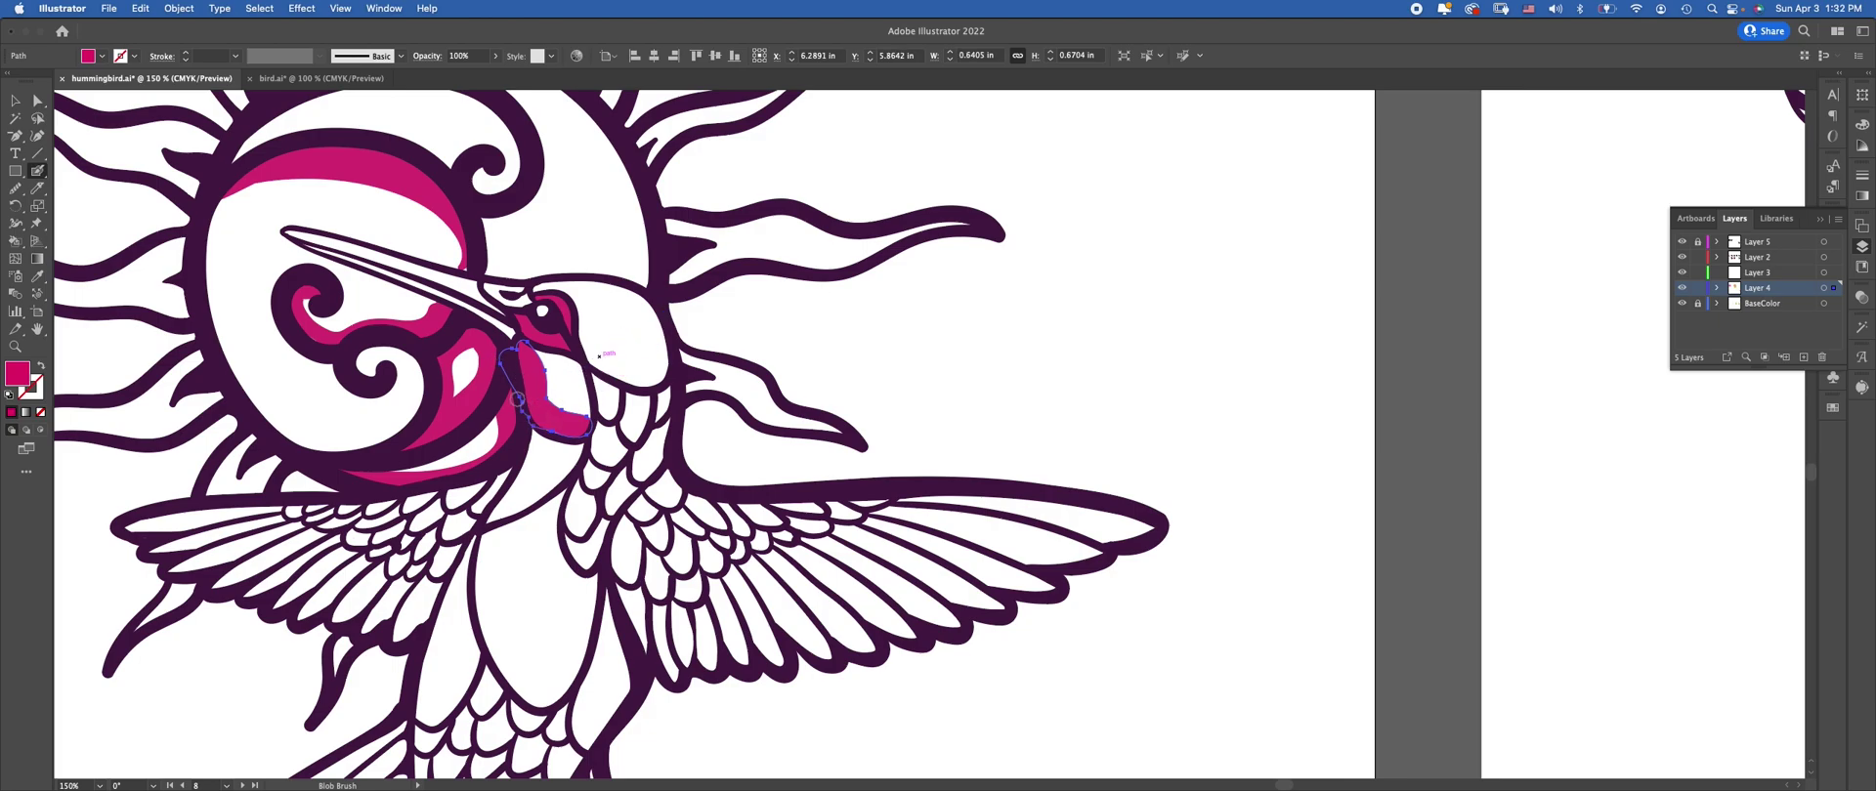
{"action": "mouse_move", "coordinate": [533, 360]}
{"action": "left_mouse_down"}
{"action": "mouse_move", "coordinate": [574, 366]}
{"action": "mouse_move", "coordinate": [592, 420]}
{"action": "left_mouse_up"}
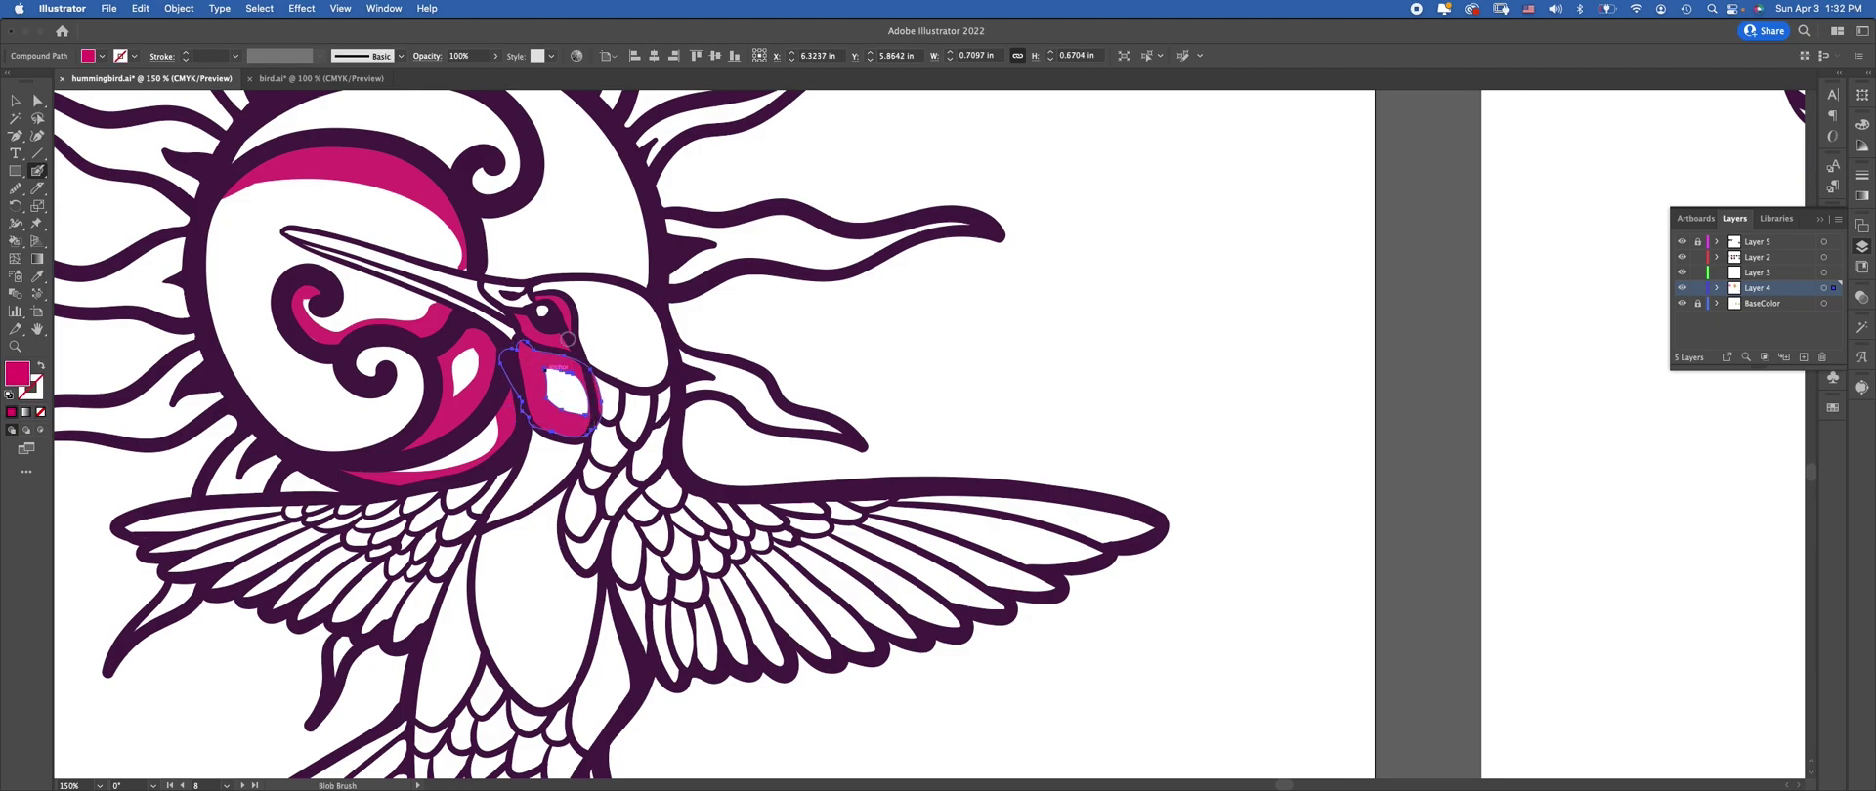
Keep the Blob Brush at 7 pt with merging only with selection, and paint magenta around the head patch and upper neck
{"action": "double_click", "coordinate": [37, 170]}
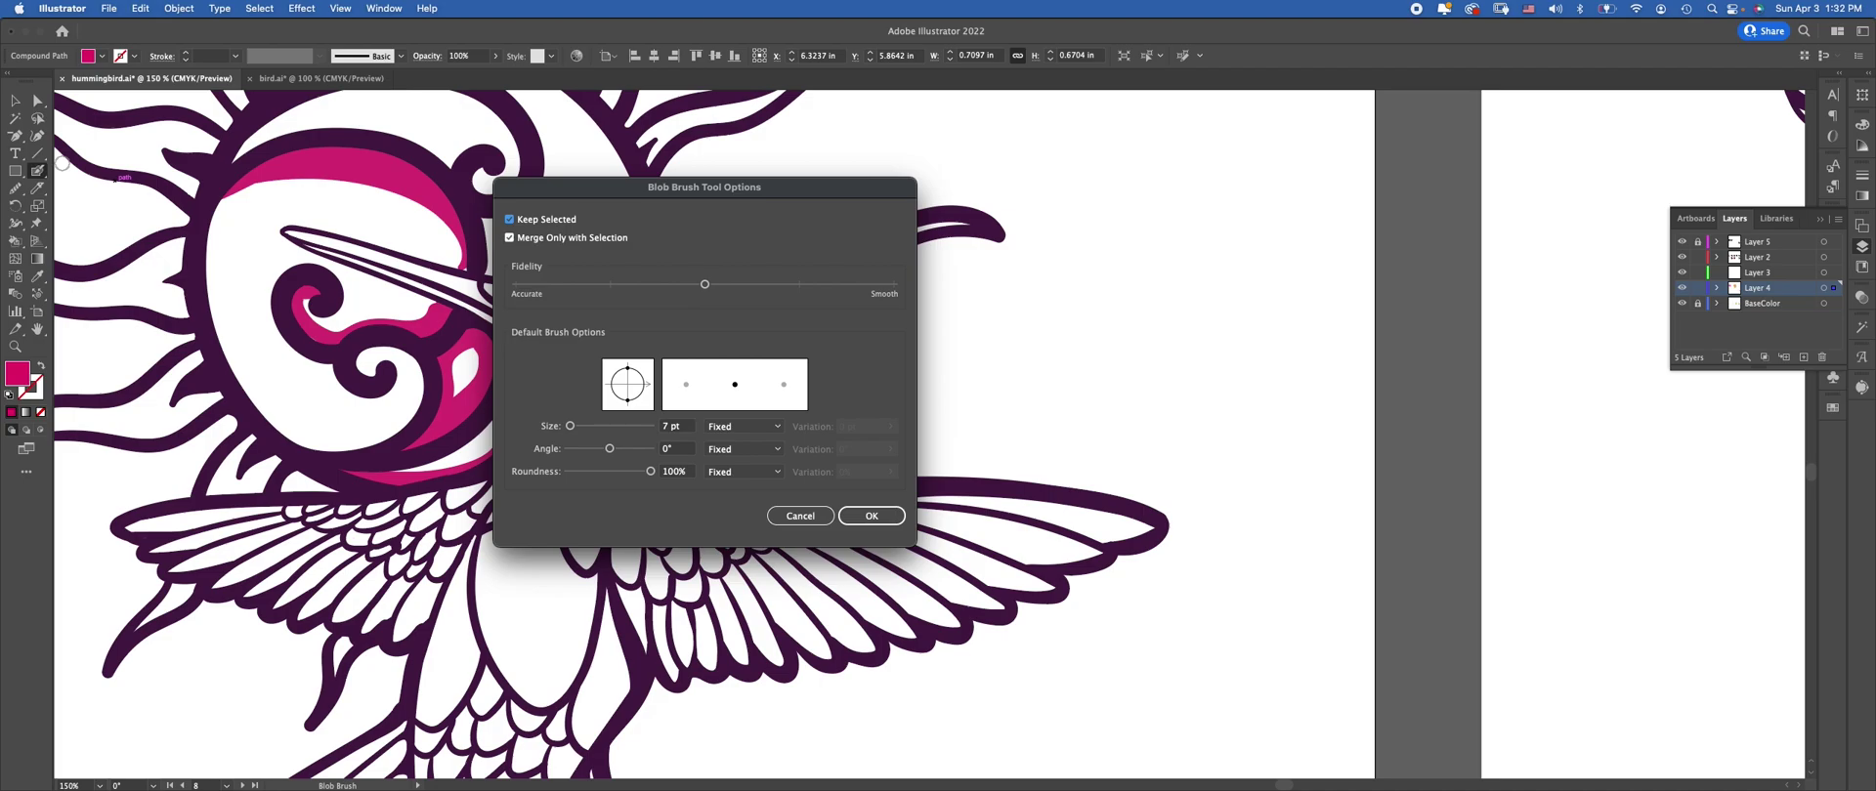
{"action": "left_click", "coordinate": [872, 515]}
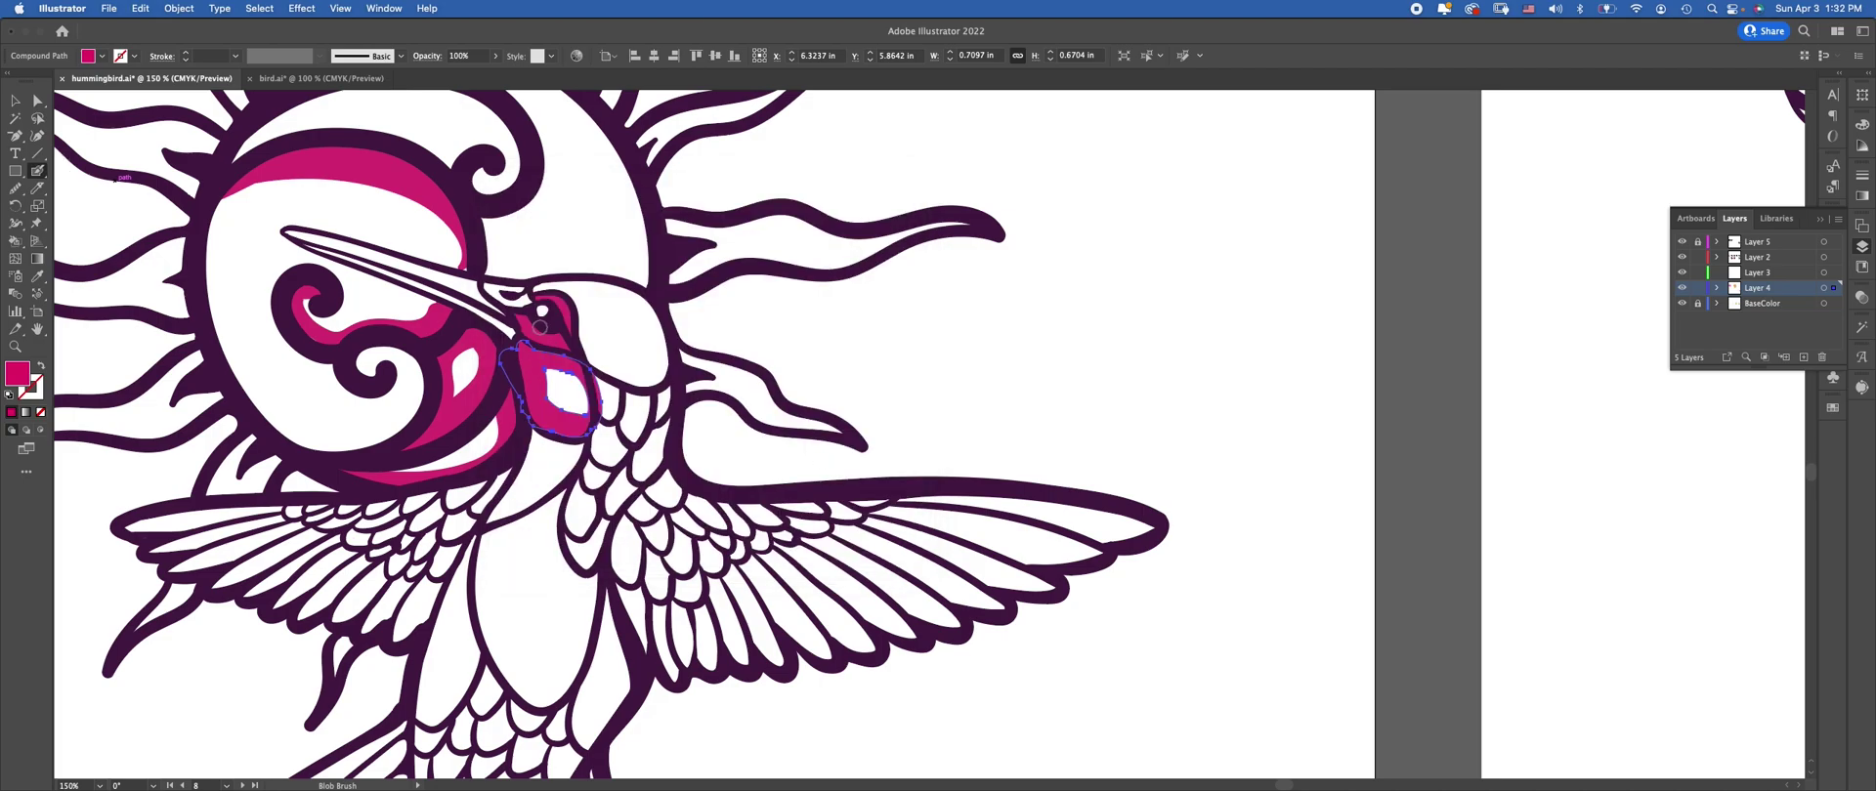
{"action": "mouse_move", "coordinate": [604, 332]}
{"action": "left_mouse_down"}
{"action": "mouse_move", "coordinate": [601, 411]}
{"action": "mouse_move", "coordinate": [571, 436]}
{"action": "mouse_move", "coordinate": [536, 426]}
{"action": "mouse_move", "coordinate": [506, 344]}
{"action": "left_mouse_up"}
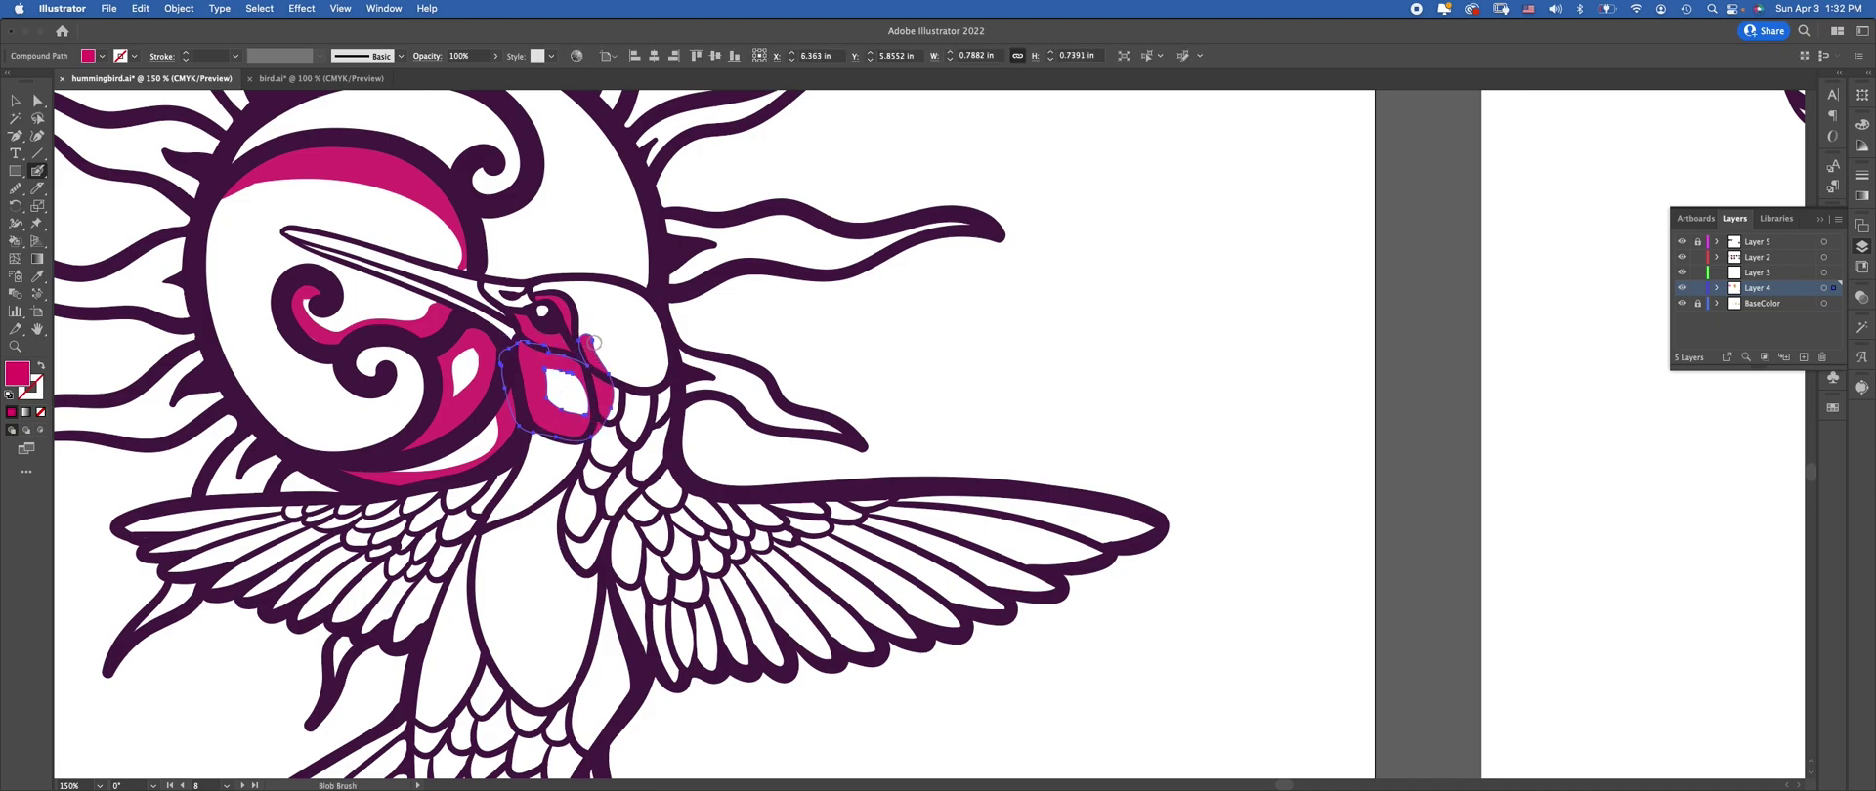
{"action": "left_click", "coordinate": [641, 348]}
{"action": "mouse_move", "coordinate": [575, 349]}
{"action": "left_mouse_down"}
{"action": "mouse_move", "coordinate": [649, 380]}
{"action": "mouse_move", "coordinate": [659, 343]}
{"action": "mouse_move", "coordinate": [649, 361]}
{"action": "mouse_move", "coordinate": [593, 347]}
{"action": "mouse_move", "coordinate": [597, 410]}
{"action": "mouse_move", "coordinate": [675, 382]}
{"action": "left_mouse_up"}
{"action": "mouse_move", "coordinate": [659, 332]}
{"action": "left_mouse_down"}
{"action": "mouse_move", "coordinate": [630, 293]}
{"action": "mouse_move", "coordinate": [565, 283]}
{"action": "left_mouse_up"}
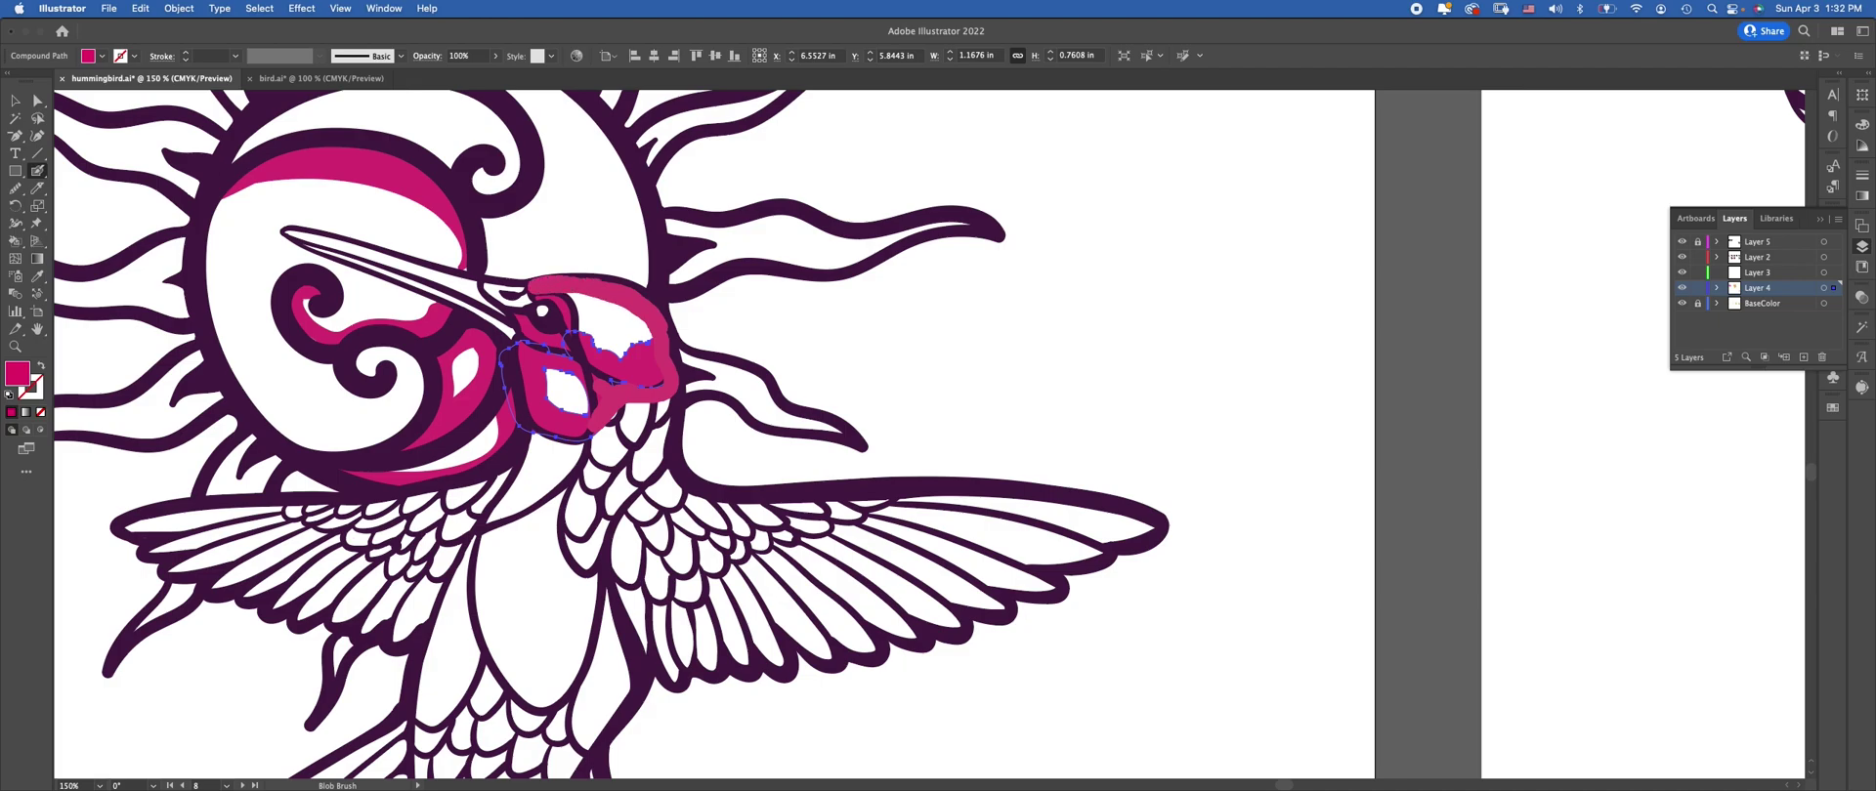
Deselect the shading, lock Layer 4 and add a new layer directly beneath it
{"action": "key", "text": "super+shift+bracketleft"}
{"action": "key", "text": "super+shift+a"}
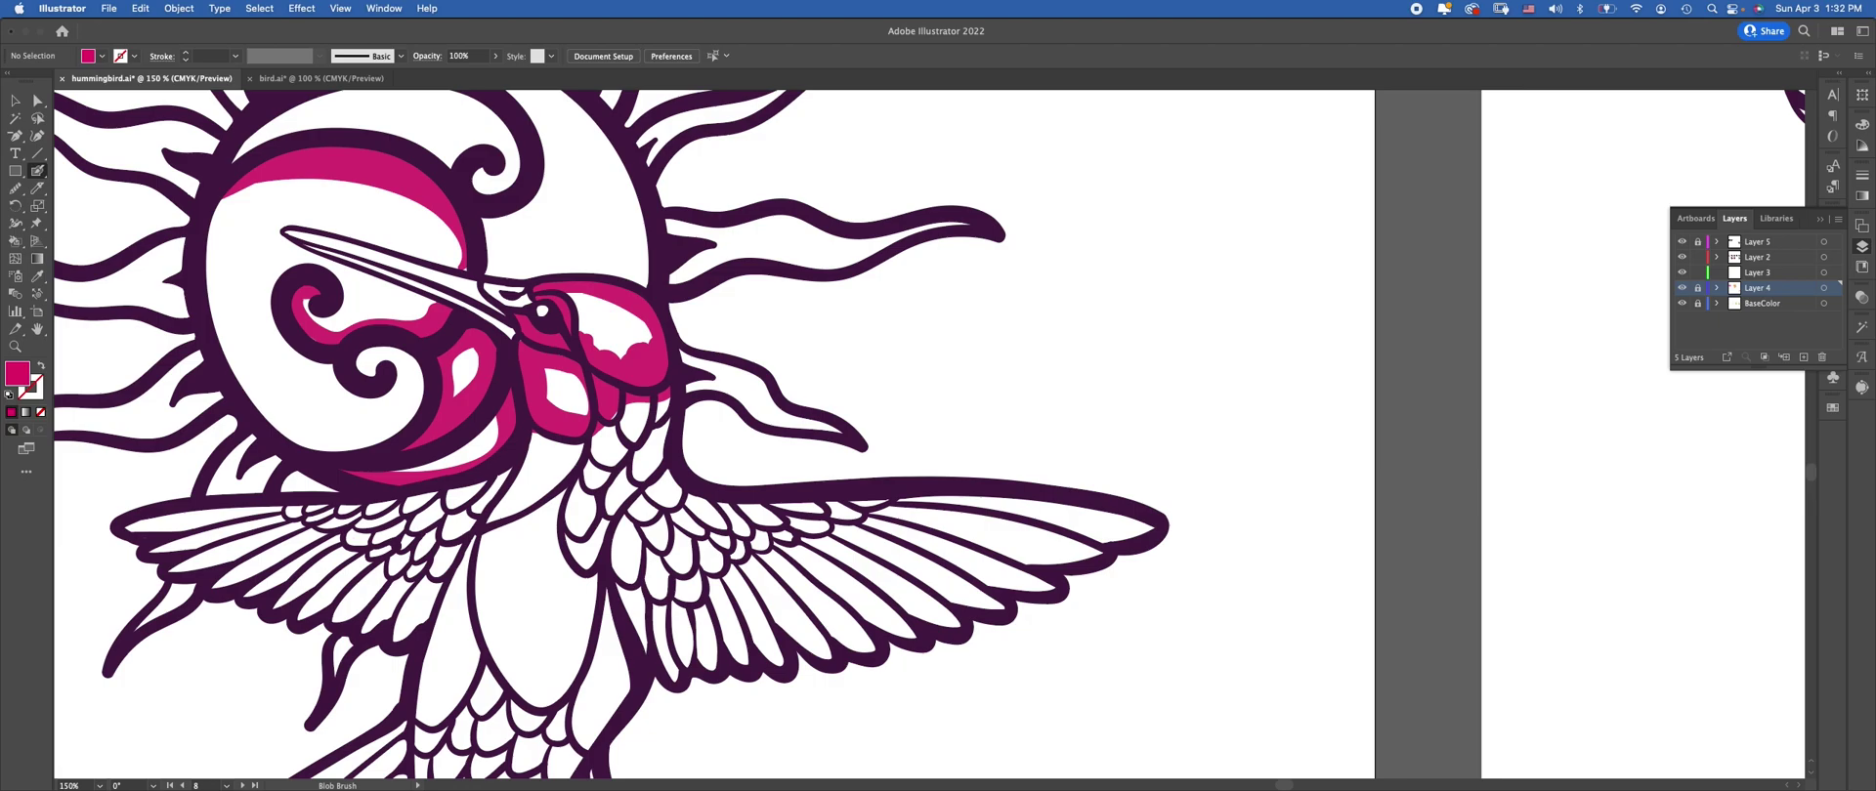
{"action": "left_click", "coordinate": [1803, 357]}
{"action": "left_click_drag", "start_coordinate": [1757, 289], "coordinate": [1757, 311]}
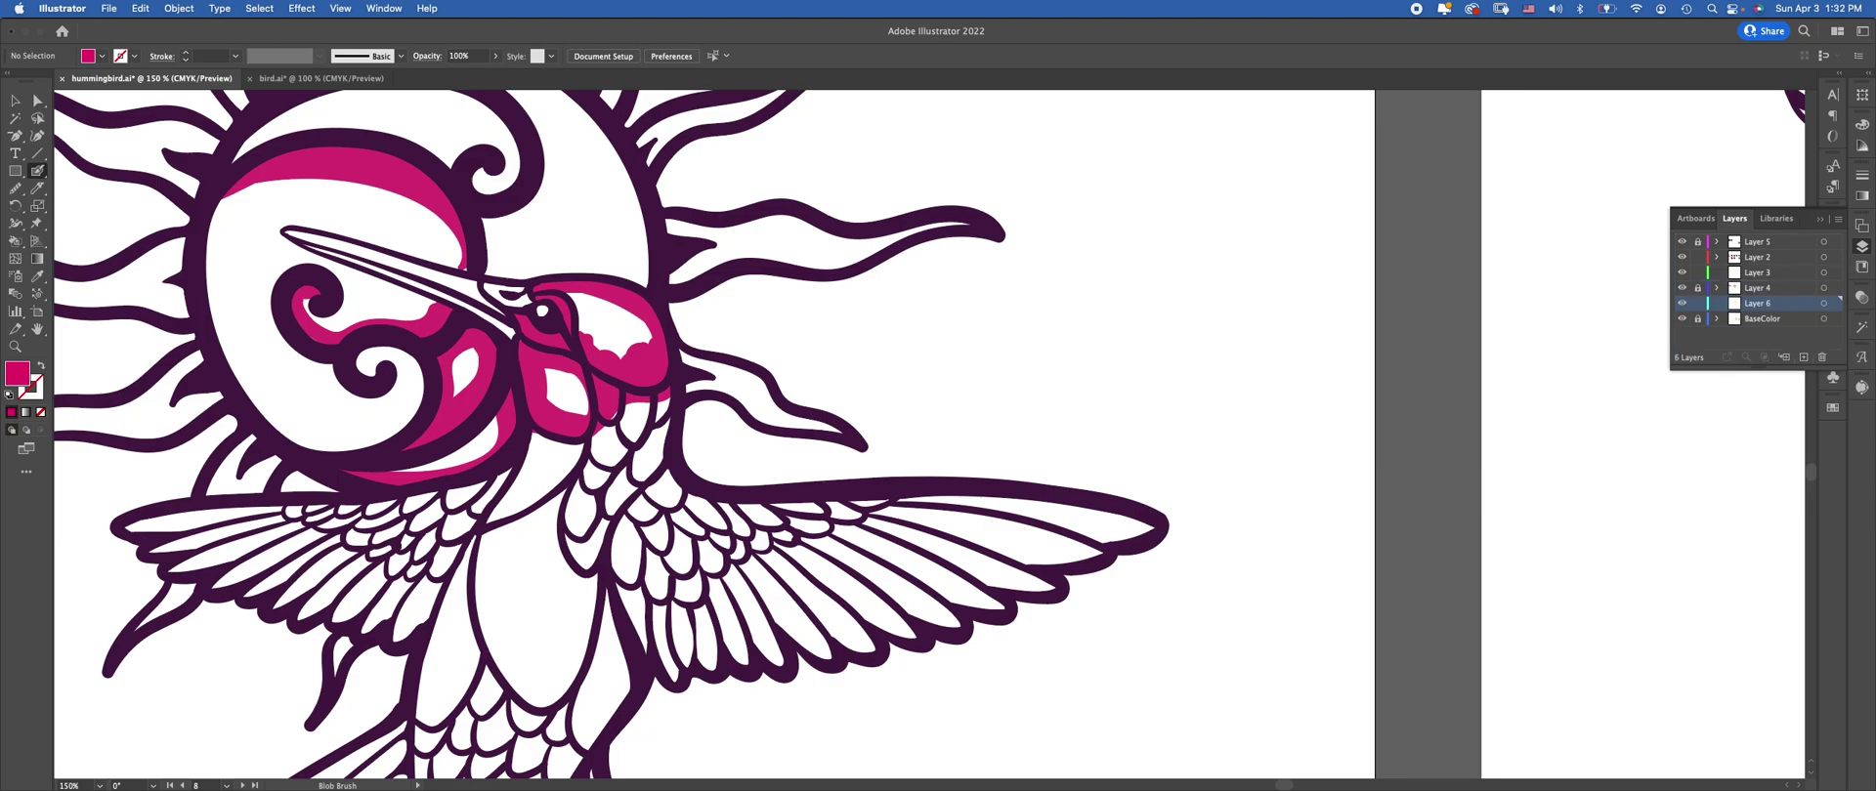
Set the fill color to yellow D3C300 and paint the white area of the head patch with the Blob Brush
{"action": "double_click", "coordinate": [18, 373]}
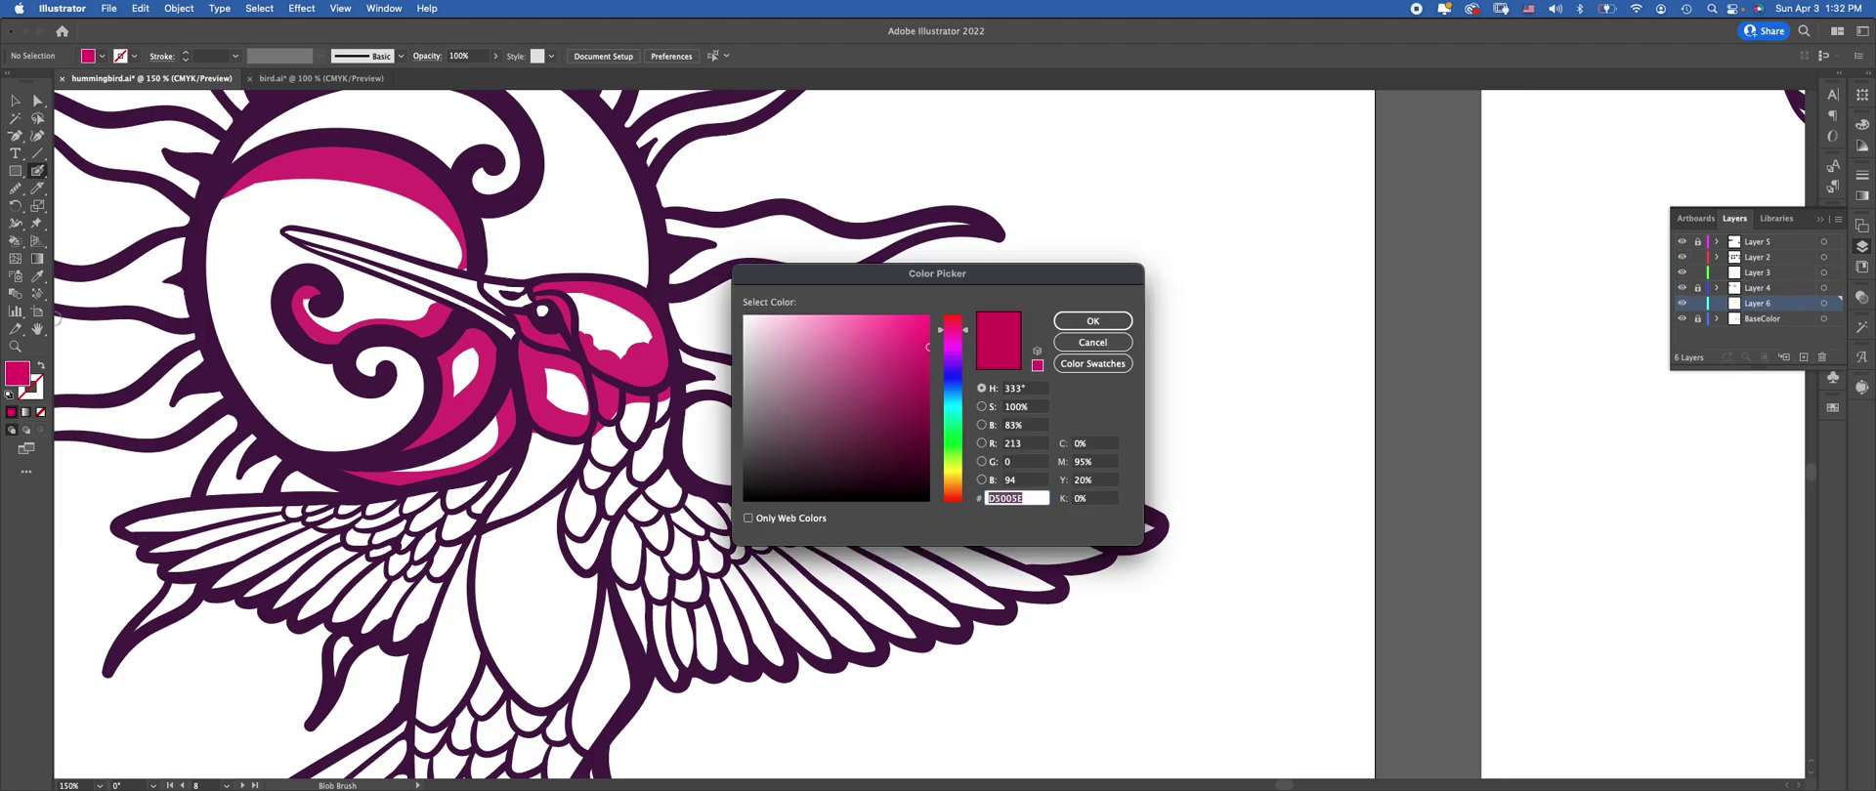
{"action": "left_click", "coordinate": [953, 472]}
{"action": "left_click", "coordinate": [1092, 321]}
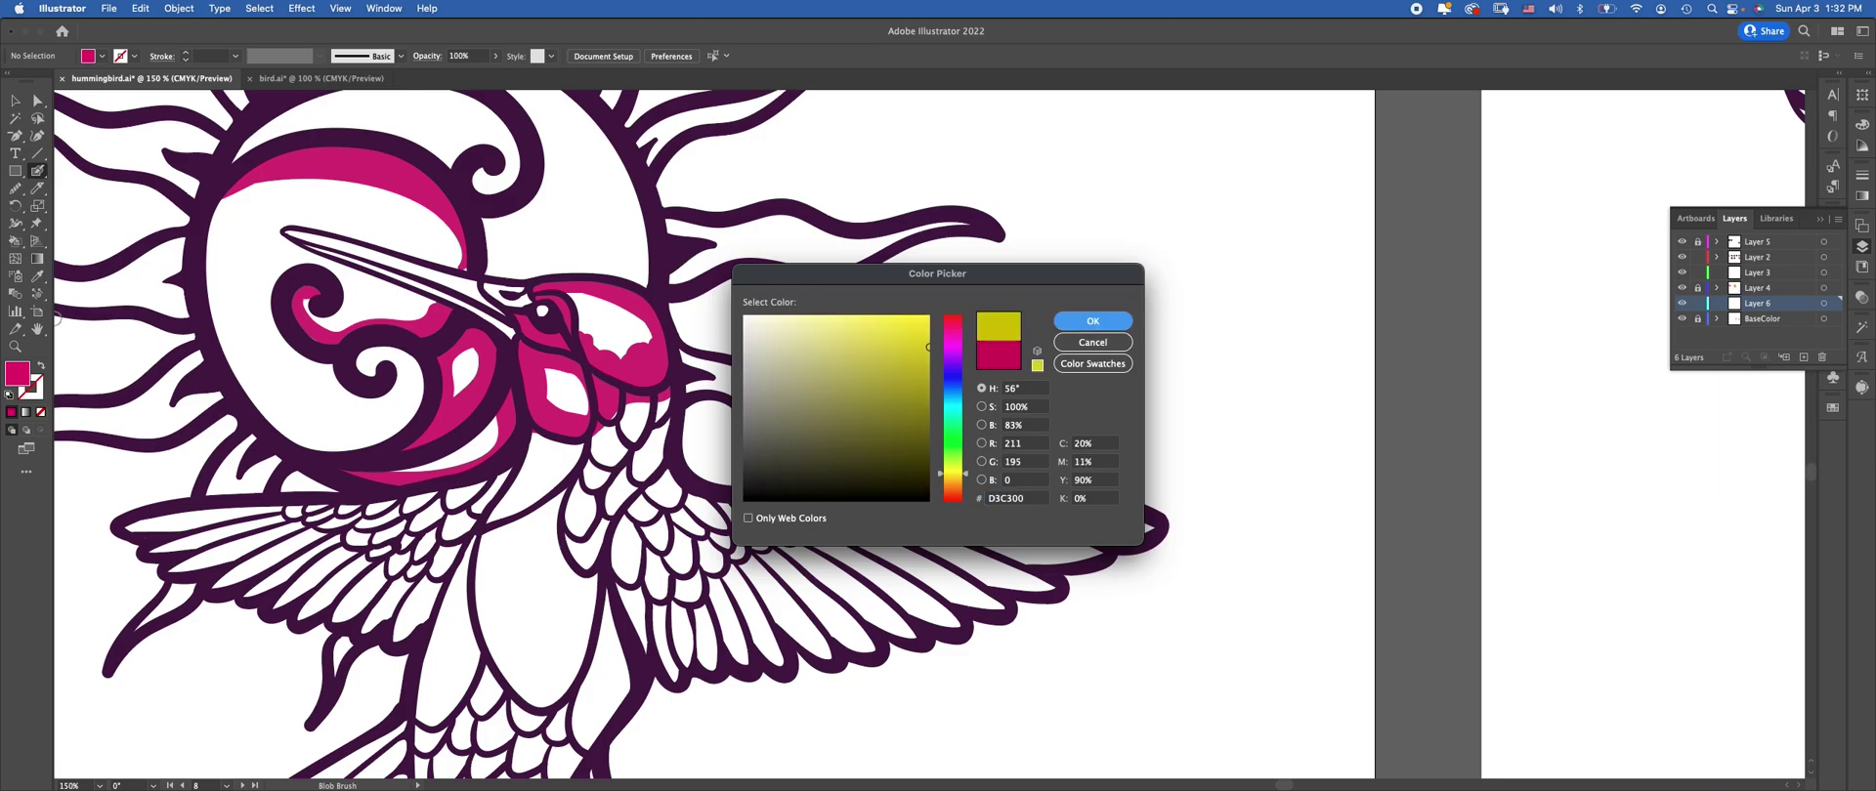
{"action": "mouse_move", "coordinate": [630, 350]}
{"action": "left_mouse_down"}
{"action": "mouse_move", "coordinate": [568, 306]}
{"action": "mouse_move", "coordinate": [657, 333]}
{"action": "left_mouse_up"}
Paint yellow into the throat patch and upper neck feathers, and extend the yellow on the head beneath the magenta shading
{"action": "scroll", "coordinate": [586, 323], "scroll_direction": "right", "scroll_amount": 5}
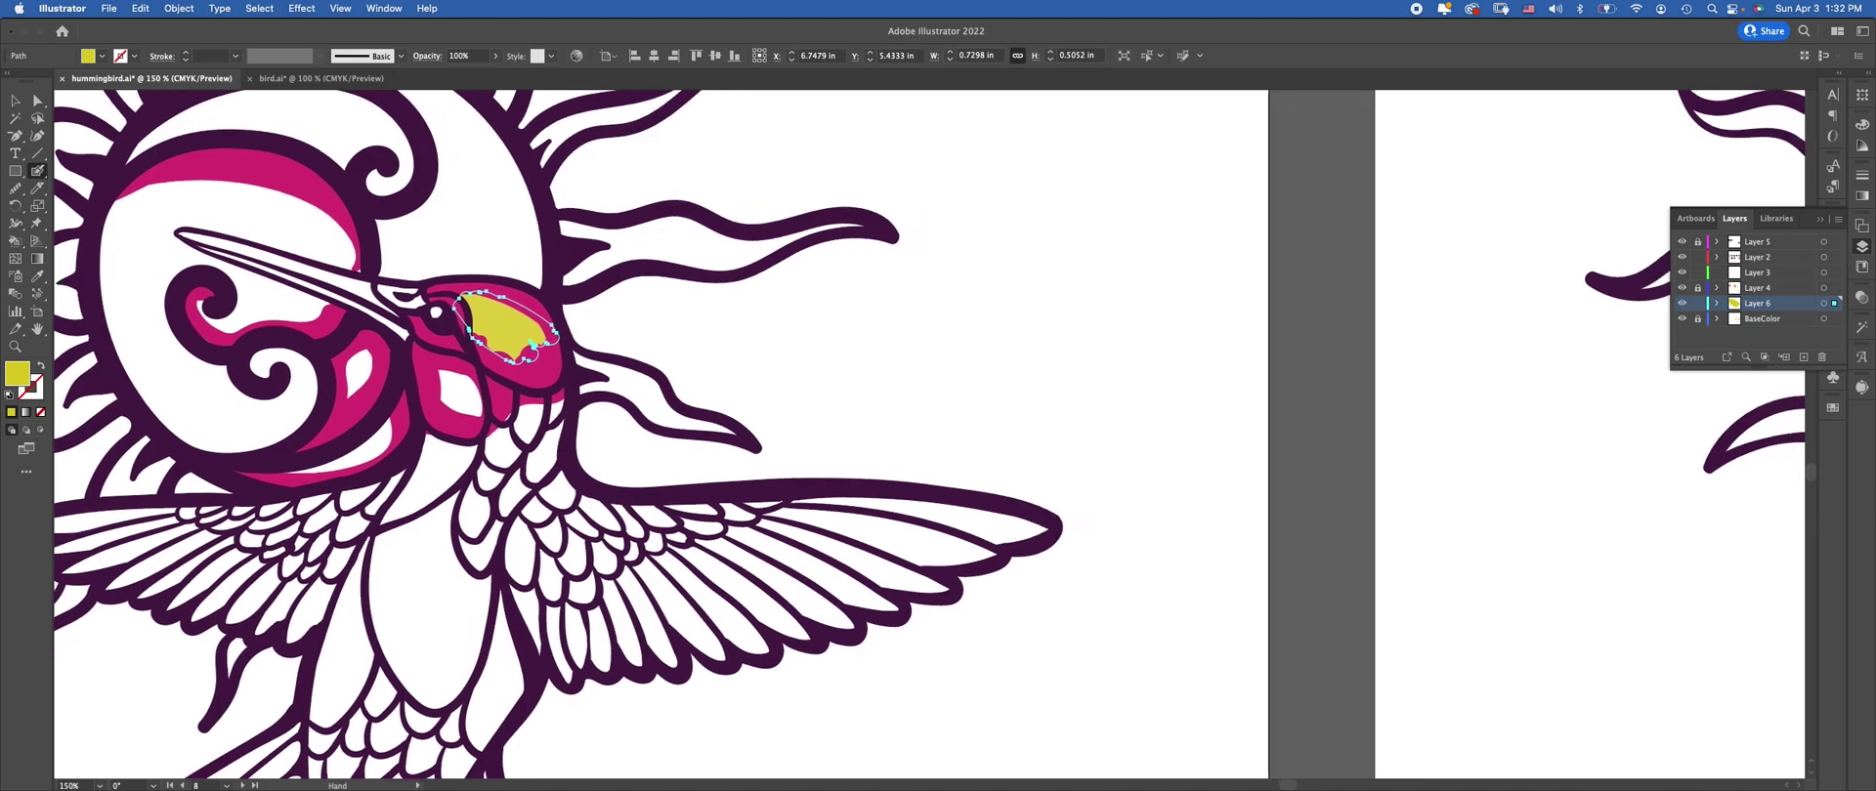
{"action": "scroll", "coordinate": [495, 342], "scroll_direction": "up", "scroll_amount": 2}
{"action": "left_click", "coordinate": [383, 366]}
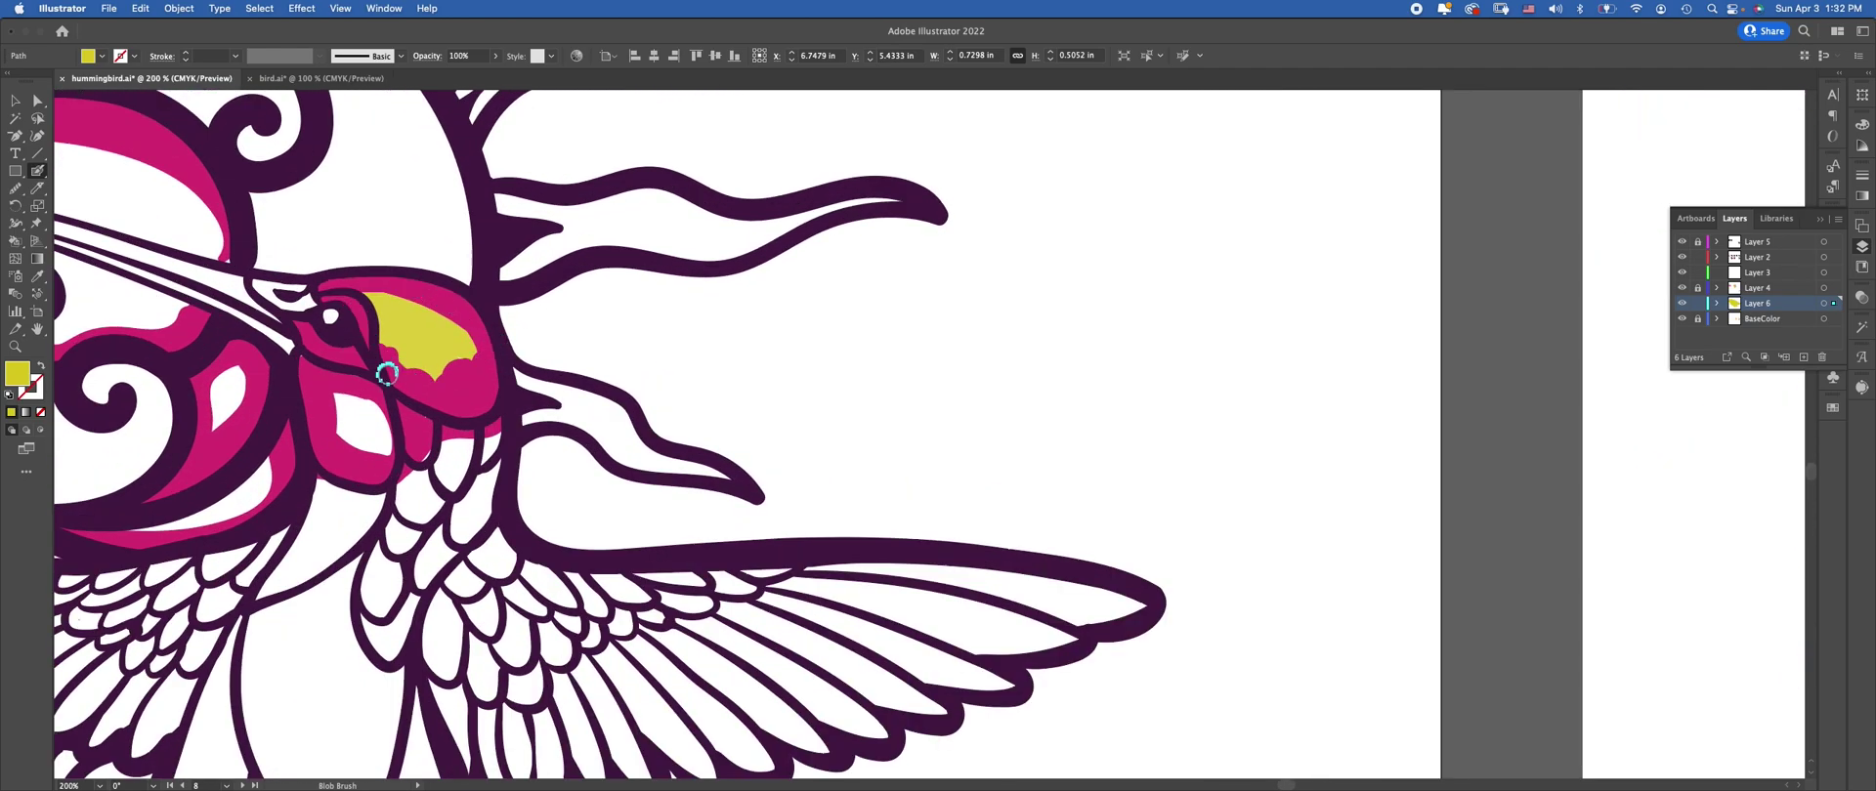
{"action": "scroll", "coordinate": [385, 368], "scroll_direction": "left", "scroll_amount": 3}
{"action": "mouse_move", "coordinate": [441, 332]}
{"action": "left_mouse_down"}
{"action": "mouse_move", "coordinate": [464, 376]}
{"action": "mouse_move", "coordinate": [528, 405]}
{"action": "mouse_move", "coordinate": [630, 366]}
{"action": "mouse_move", "coordinate": [587, 441]}
{"action": "mouse_move", "coordinate": [481, 478]}
{"action": "left_mouse_up"}
{"action": "mouse_move", "coordinate": [587, 377]}
{"action": "left_mouse_down"}
{"action": "mouse_move", "coordinate": [560, 358]}
{"action": "mouse_move", "coordinate": [616, 279]}
{"action": "left_mouse_up"}
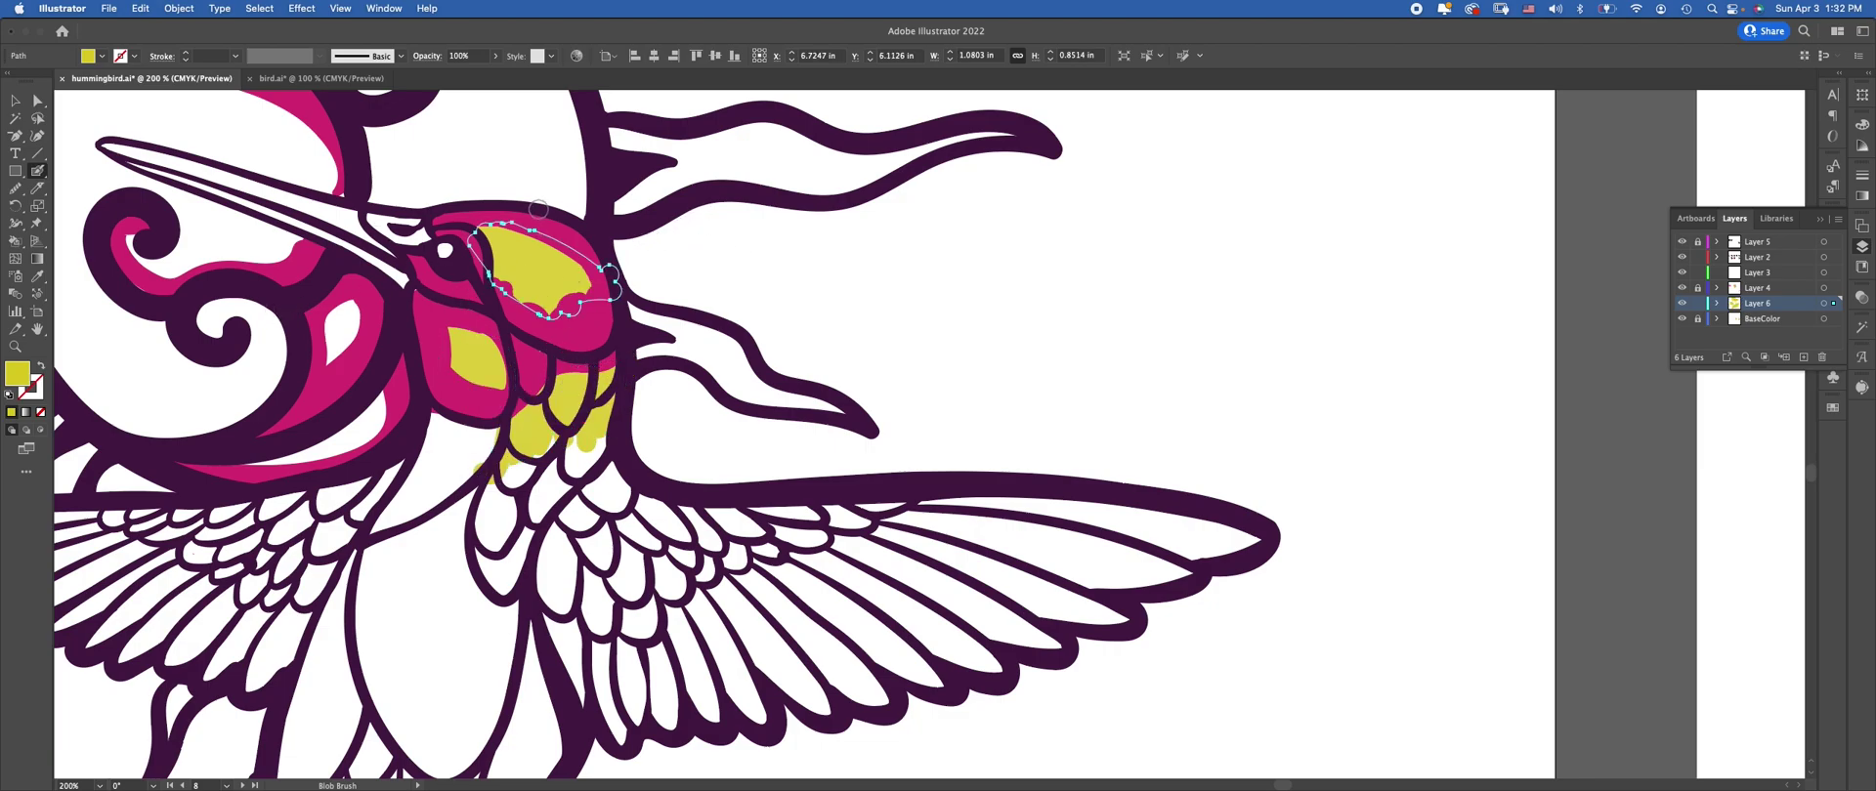
Delete the blue-and-yellow hummingbird, the dark silhouette and the yellow brush painting from the lower row of artboards
{"action": "key", "text": "super+minus"}
{"action": "key", "text": "super+minus"}
{"action": "key", "text": "super+minus"}
{"action": "key", "text": "super+minus"}
{"action": "key", "text": "super+minus"}
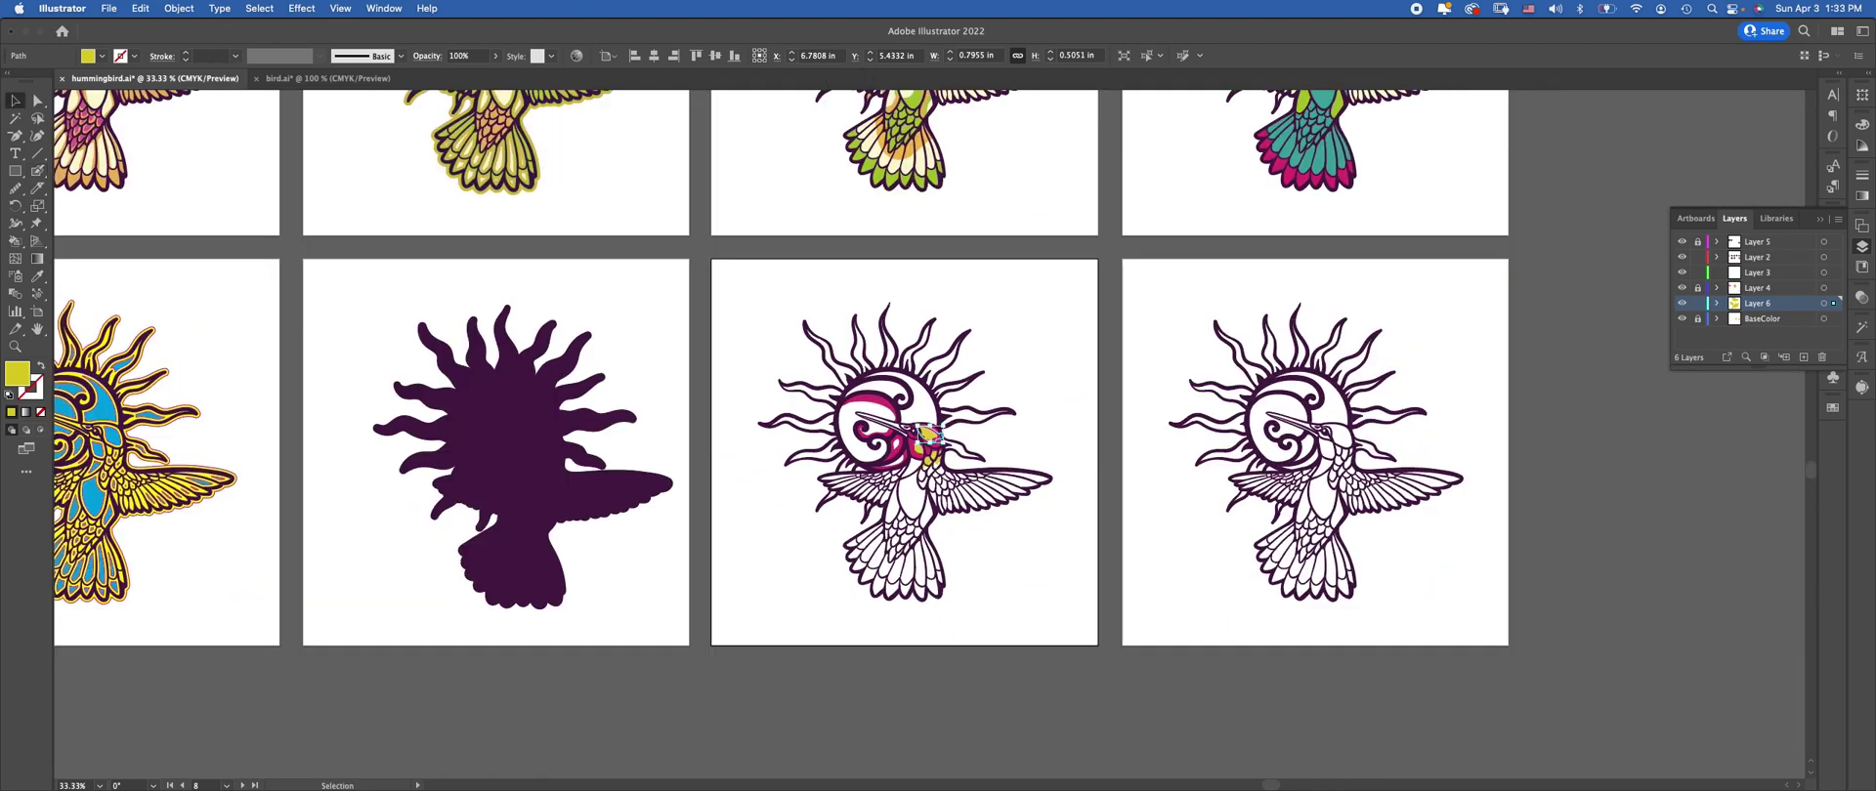
{"action": "scroll", "coordinate": [929, 435], "scroll_direction": "up", "scroll_amount": 5}
{"action": "scroll", "coordinate": [928, 435], "scroll_direction": "left", "scroll_amount": 7}
{"action": "key", "text": "v"}
{"action": "left_click_drag", "start_coordinate": [493, 314], "coordinate": [257, 177]}
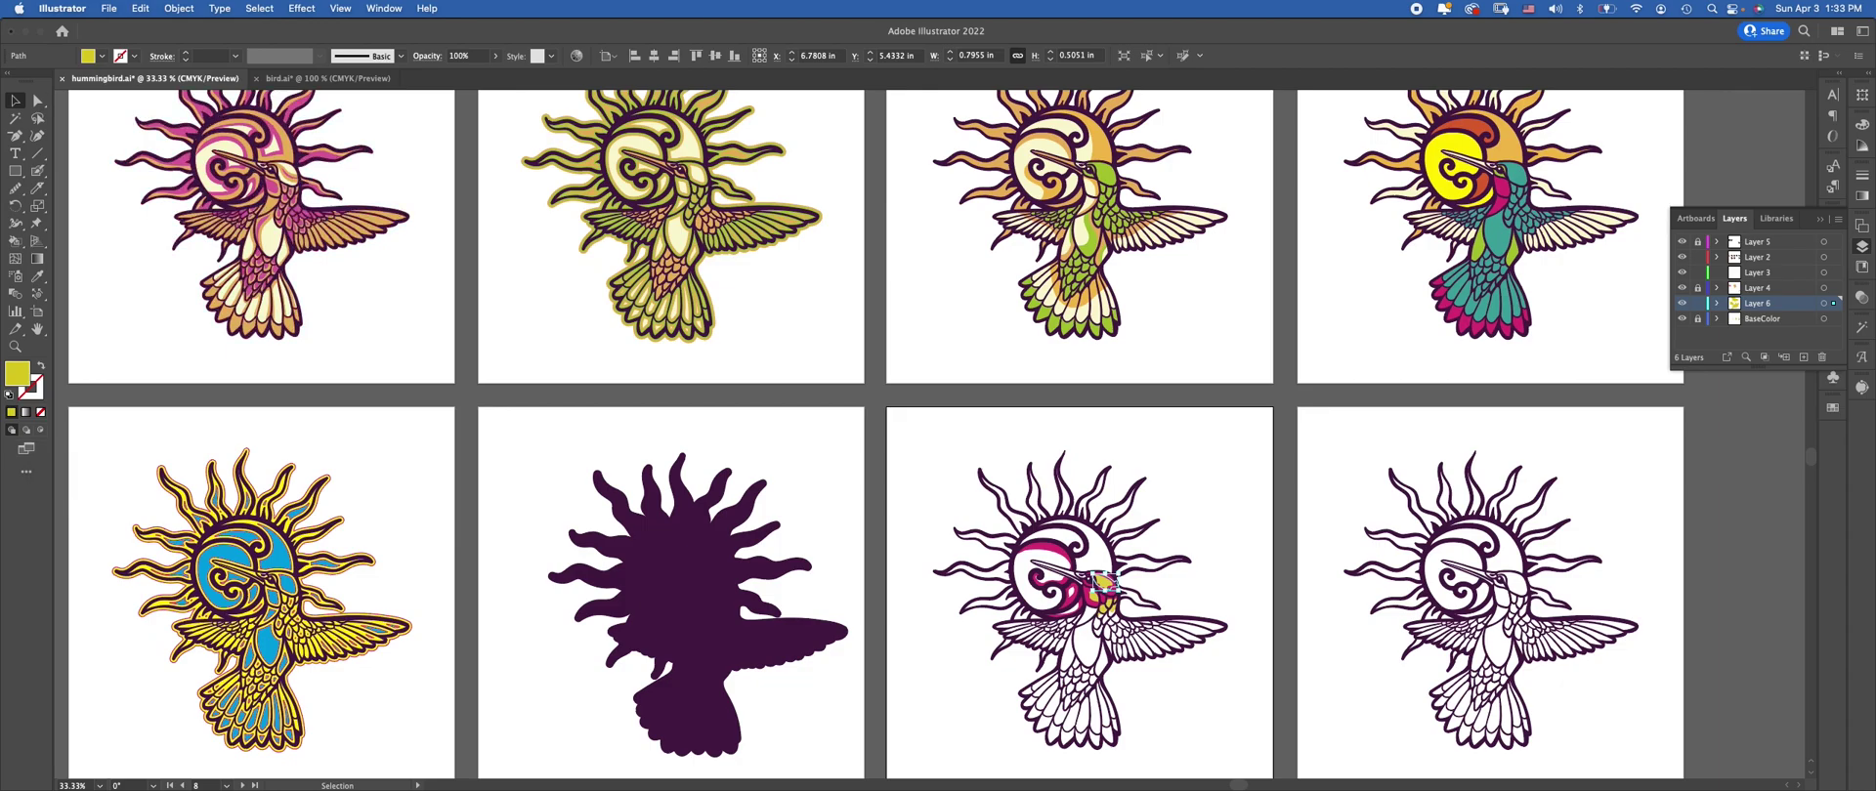
{"action": "scroll", "coordinate": [935, 440], "scroll_direction": "down", "scroll_amount": 2}
{"action": "scroll", "coordinate": [935, 440], "scroll_direction": "left", "scroll_amount": 1}
{"action": "key", "text": "super+a"}
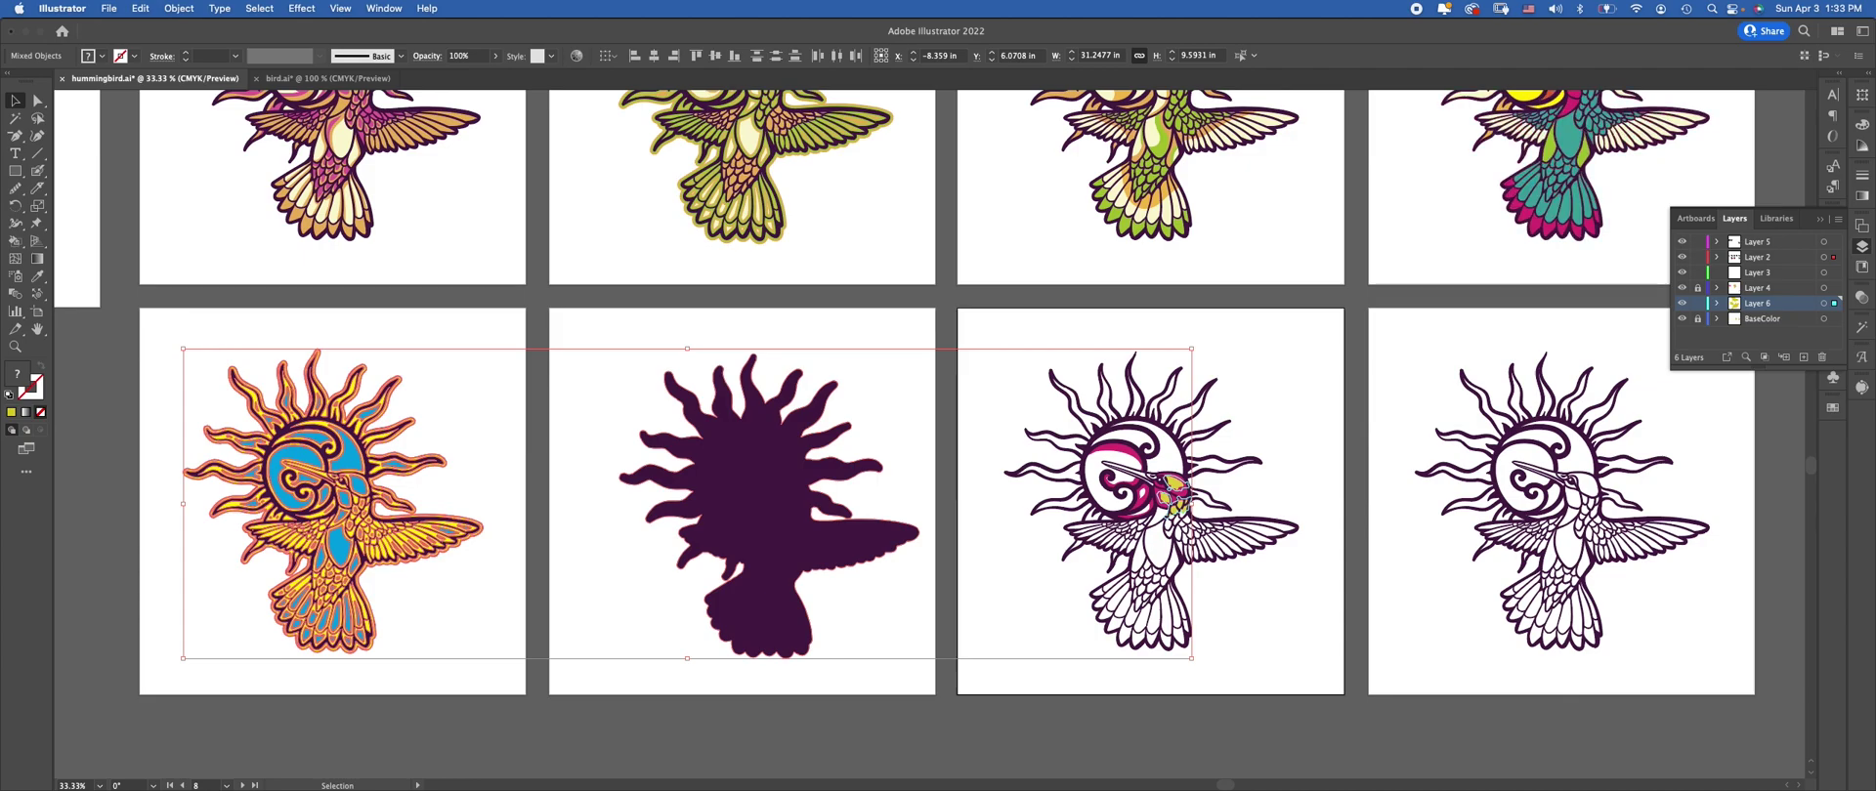
{"action": "key", "text": "Delete"}
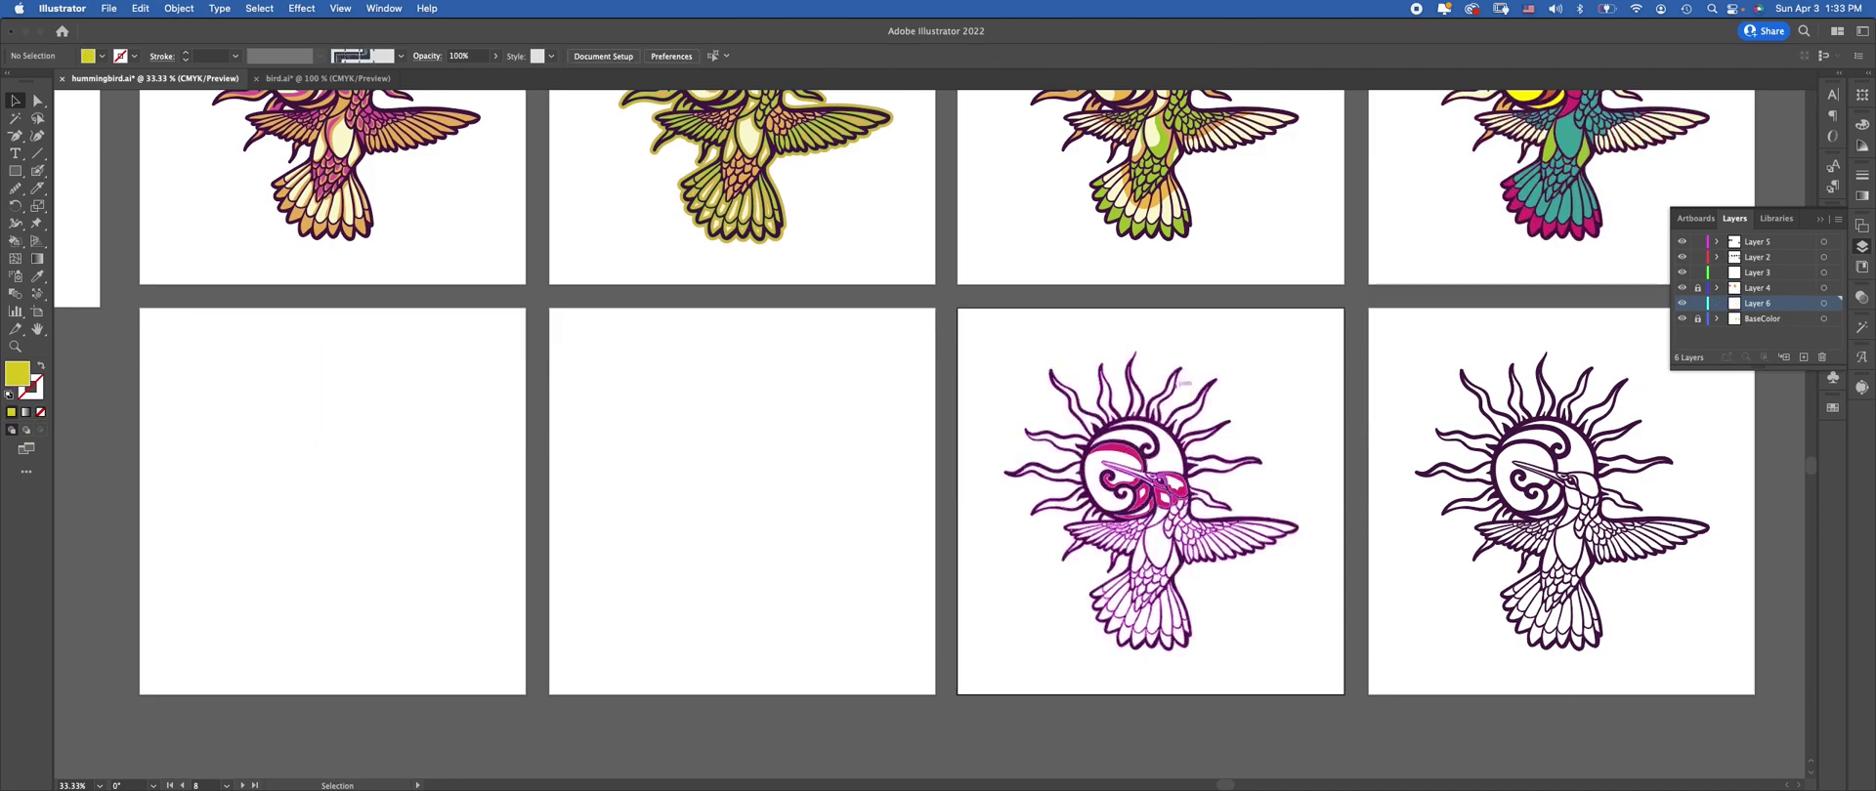
Delete the line art and the magenta brush strokes from the third artboard in the lower row
{"action": "left_click", "coordinate": [1150, 503]}
{"action": "key", "text": "Delete"}
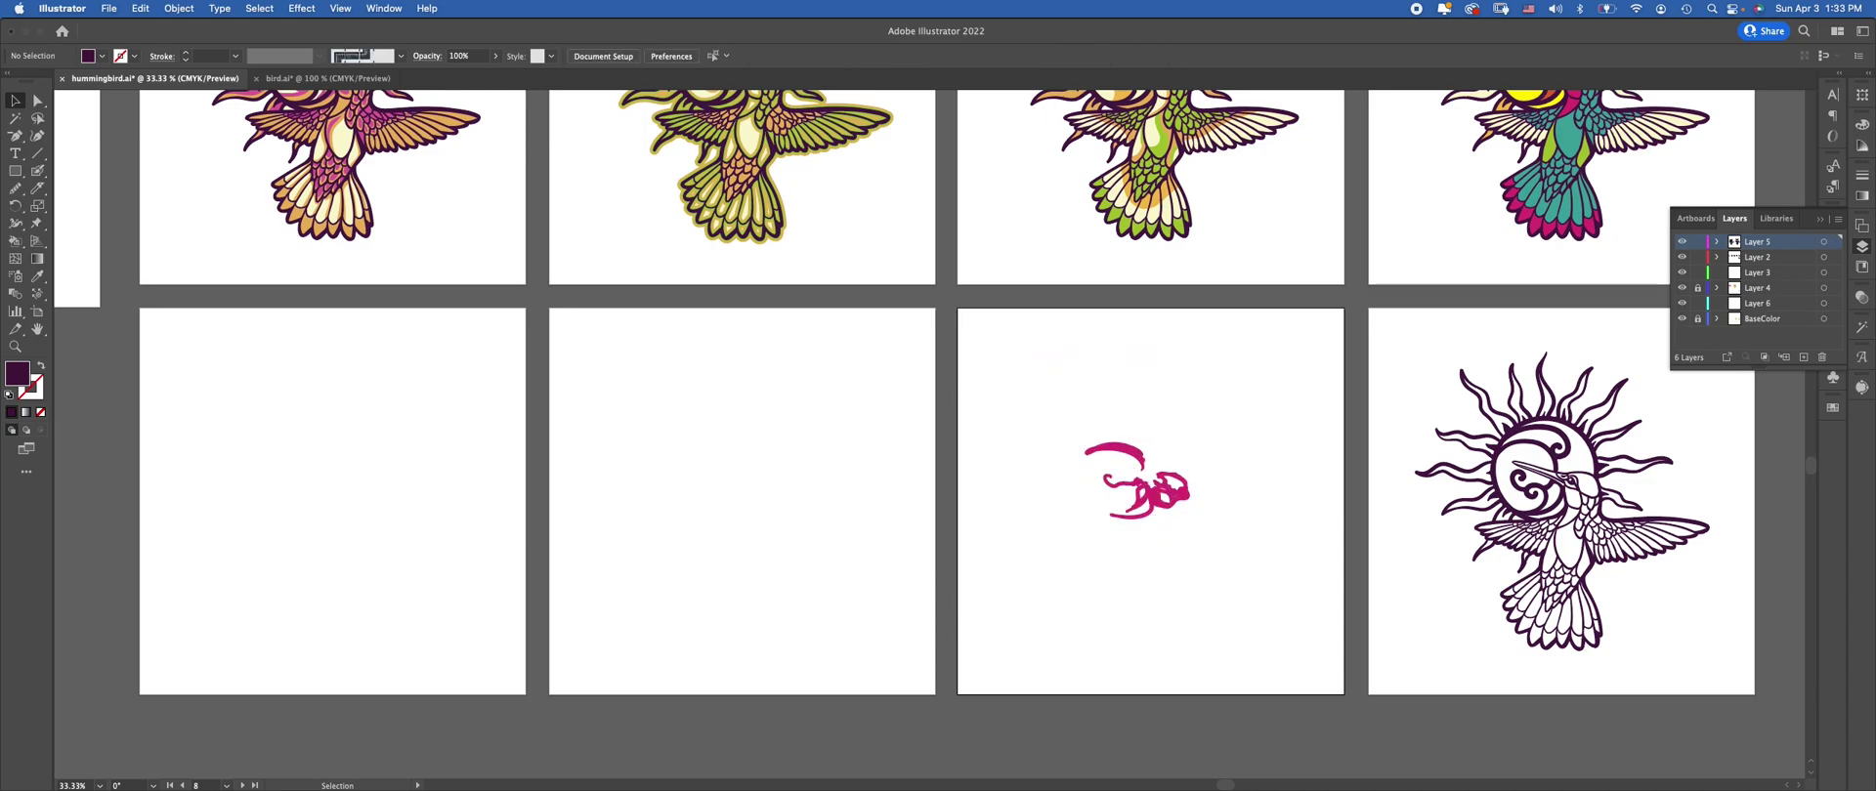
{"action": "left_click_drag", "start_coordinate": [1058, 389], "coordinate": [1243, 524]}
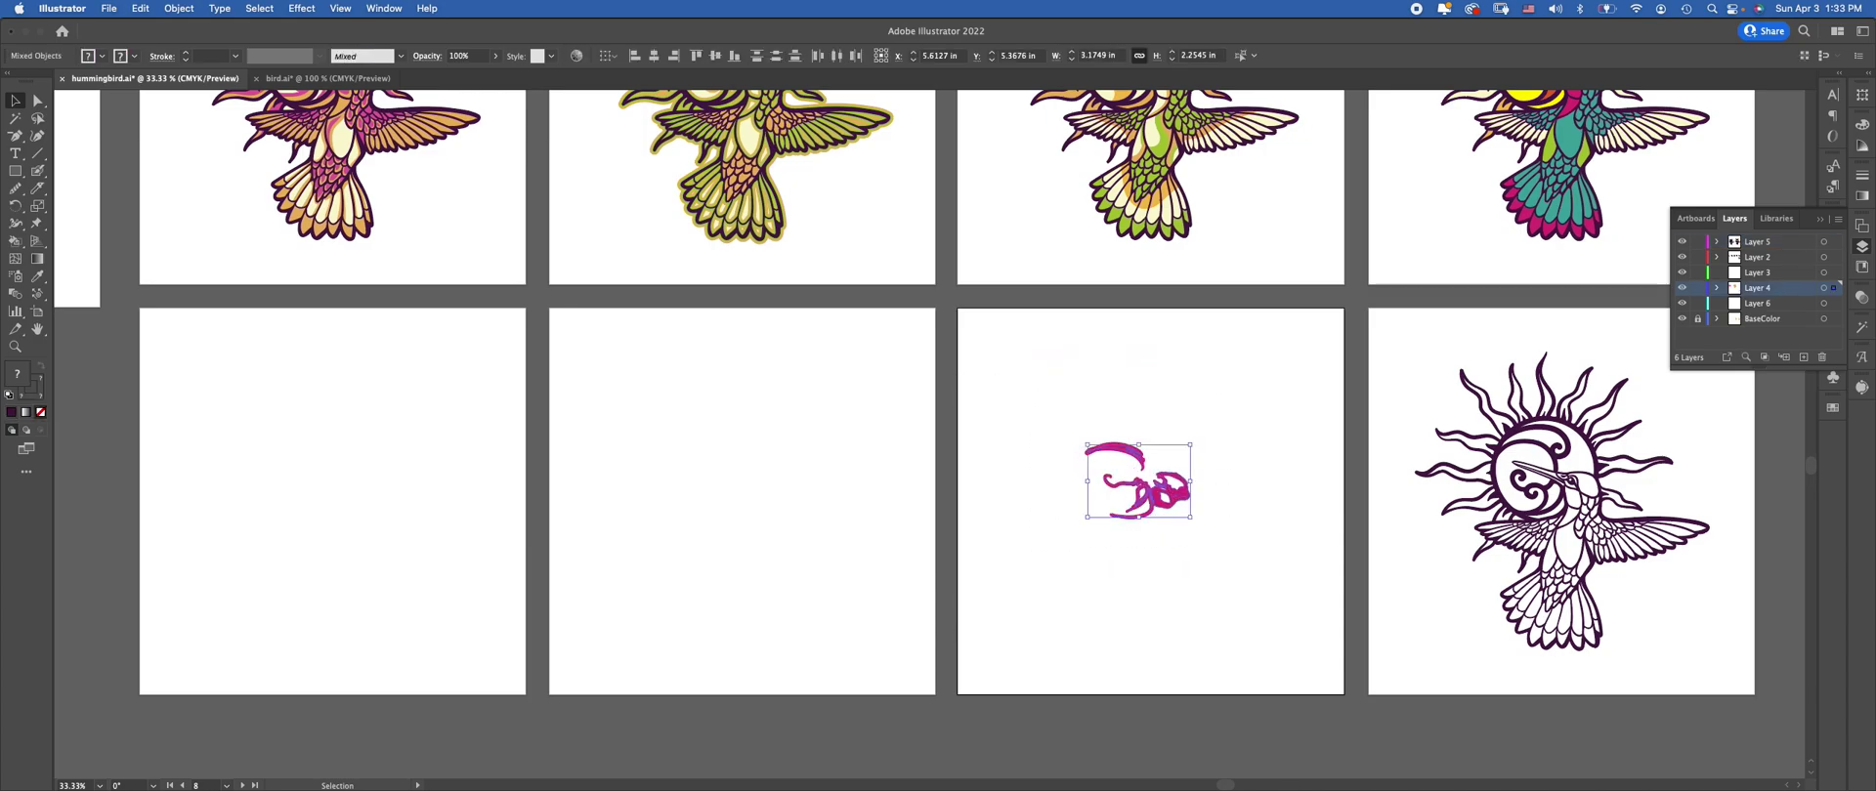
{"action": "key", "text": "Delete"}
Try to move the pink-and-orange hummingbird down to the empty artboard below it
{"action": "left_click_drag", "start_coordinate": [1153, 469], "coordinate": [1332, 679]}
{"action": "left_click_drag", "start_coordinate": [348, 148], "coordinate": [358, 157]}
{"action": "left_click_drag", "start_coordinate": [668, 460], "coordinate": [668, 459]}
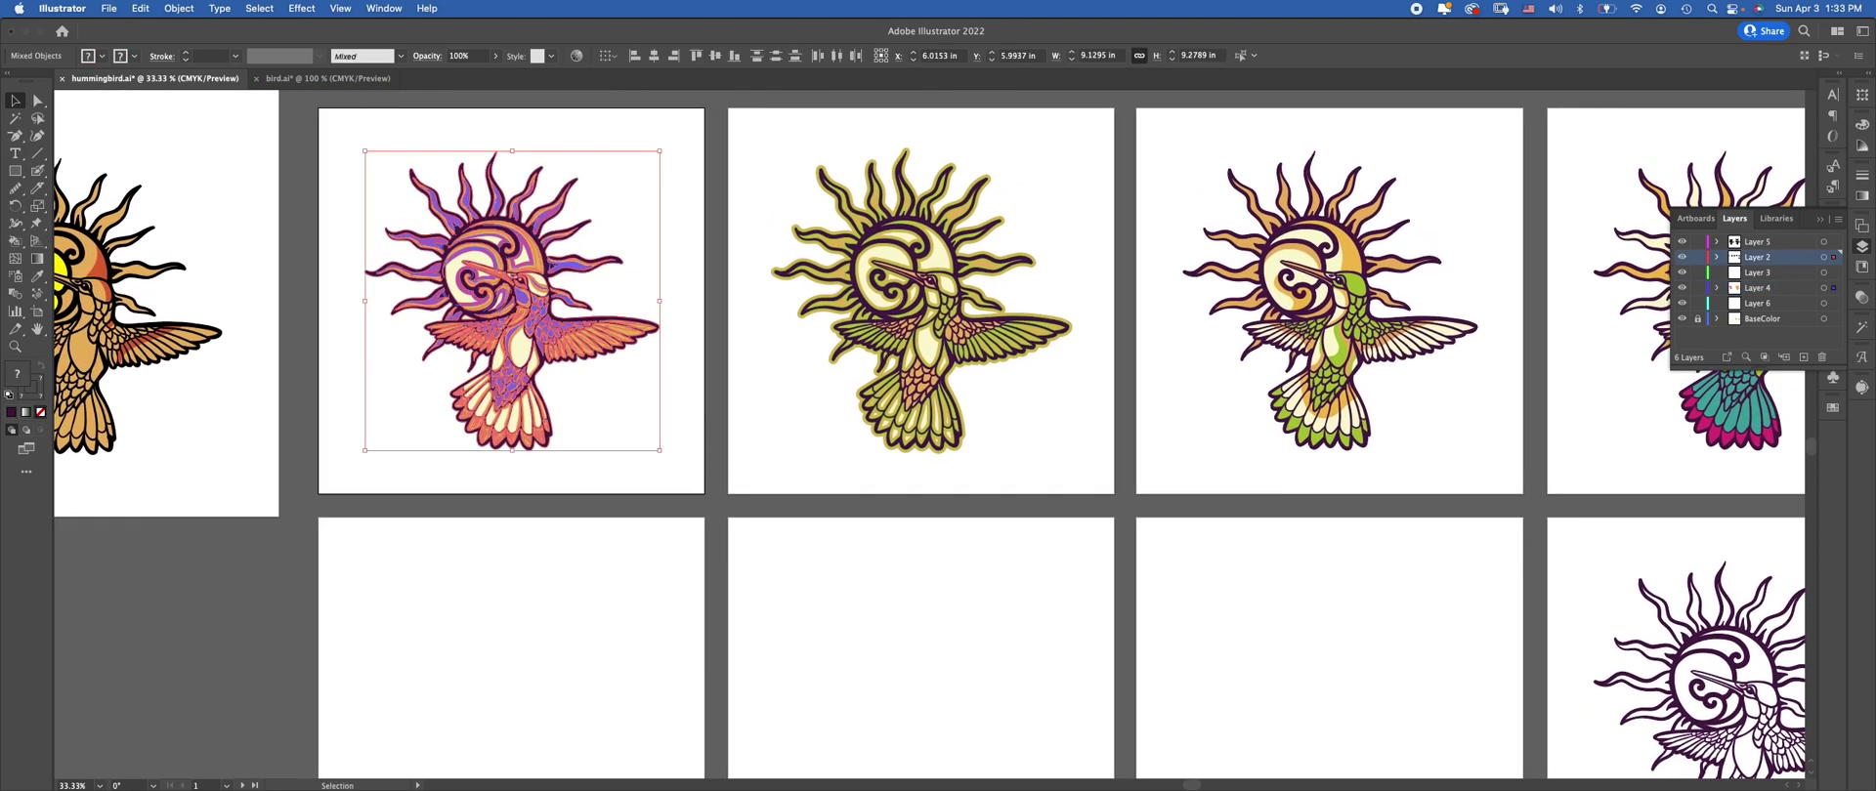
{"action": "scroll", "coordinate": [495, 189], "scroll_direction": "down", "scroll_amount": 3}
{"action": "left_click_drag", "start_coordinate": [495, 192], "coordinate": [485, 400]}
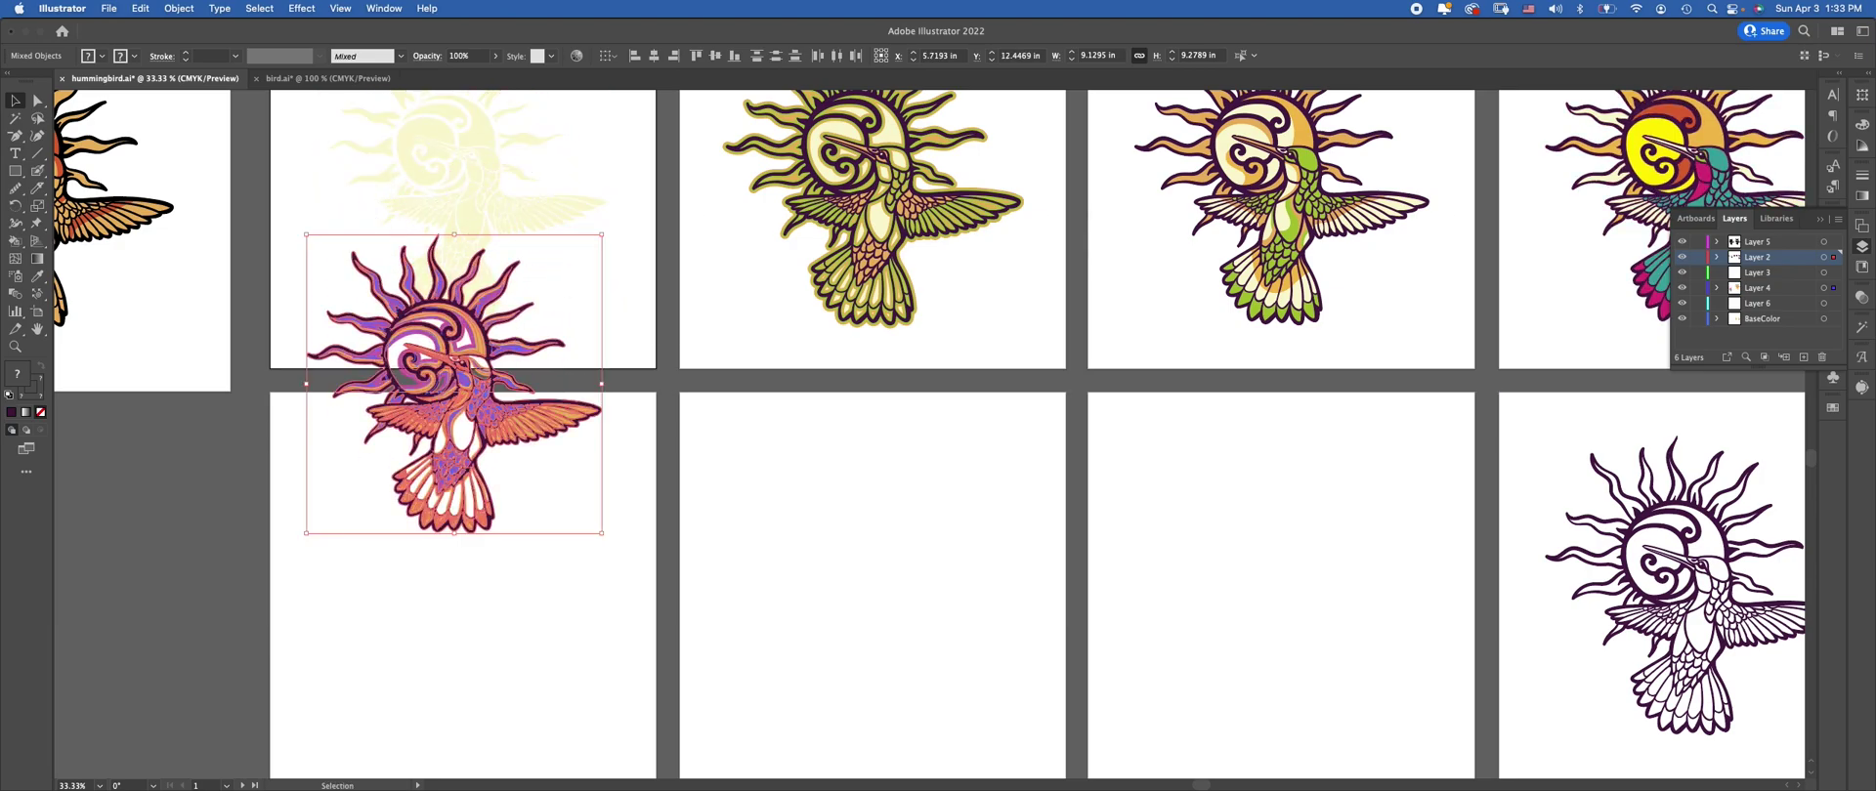
{"action": "key", "text": "super+z"}
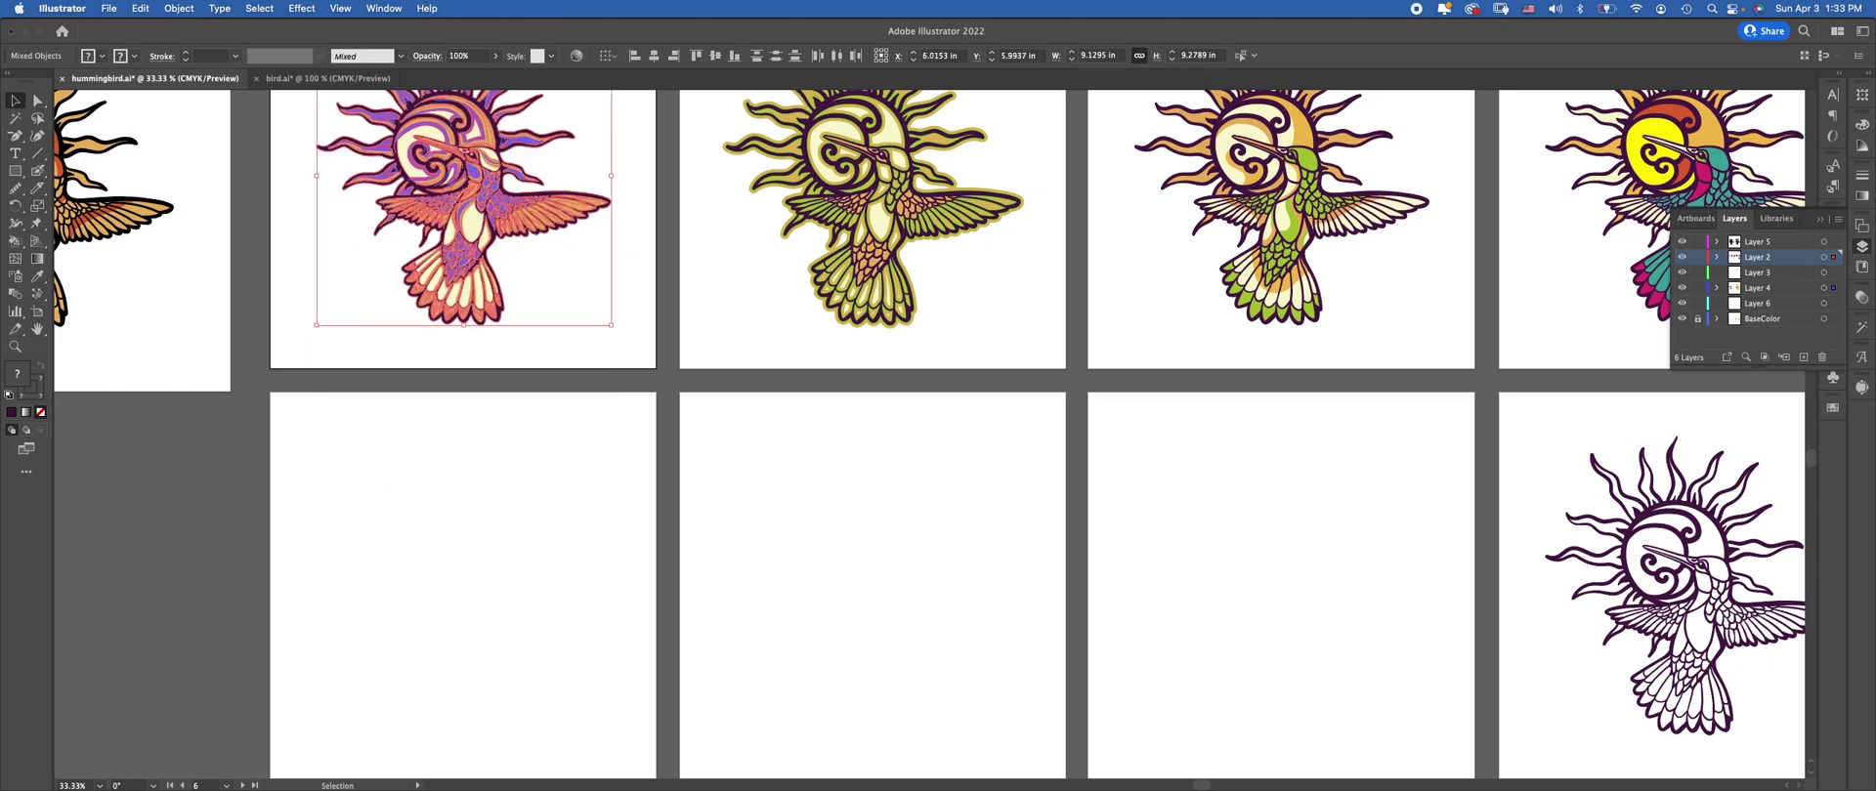
{"action": "key", "text": "F12"}
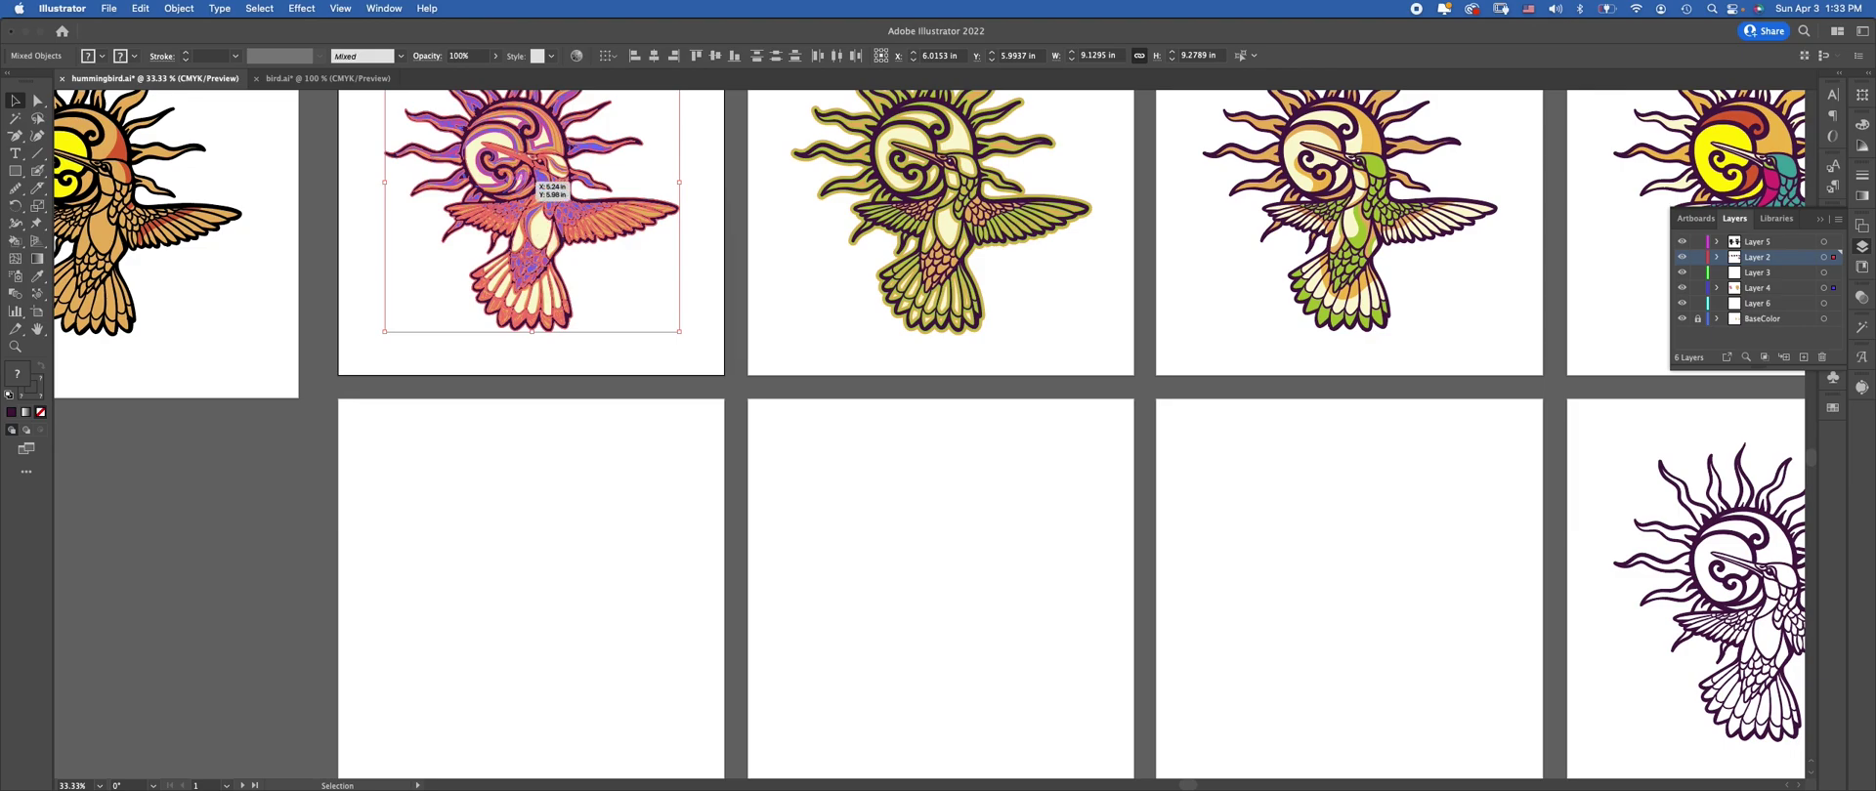
{"action": "left_click_drag", "start_coordinate": [577, 162], "coordinate": [576, 537]}
{"action": "key", "text": "super+z"}
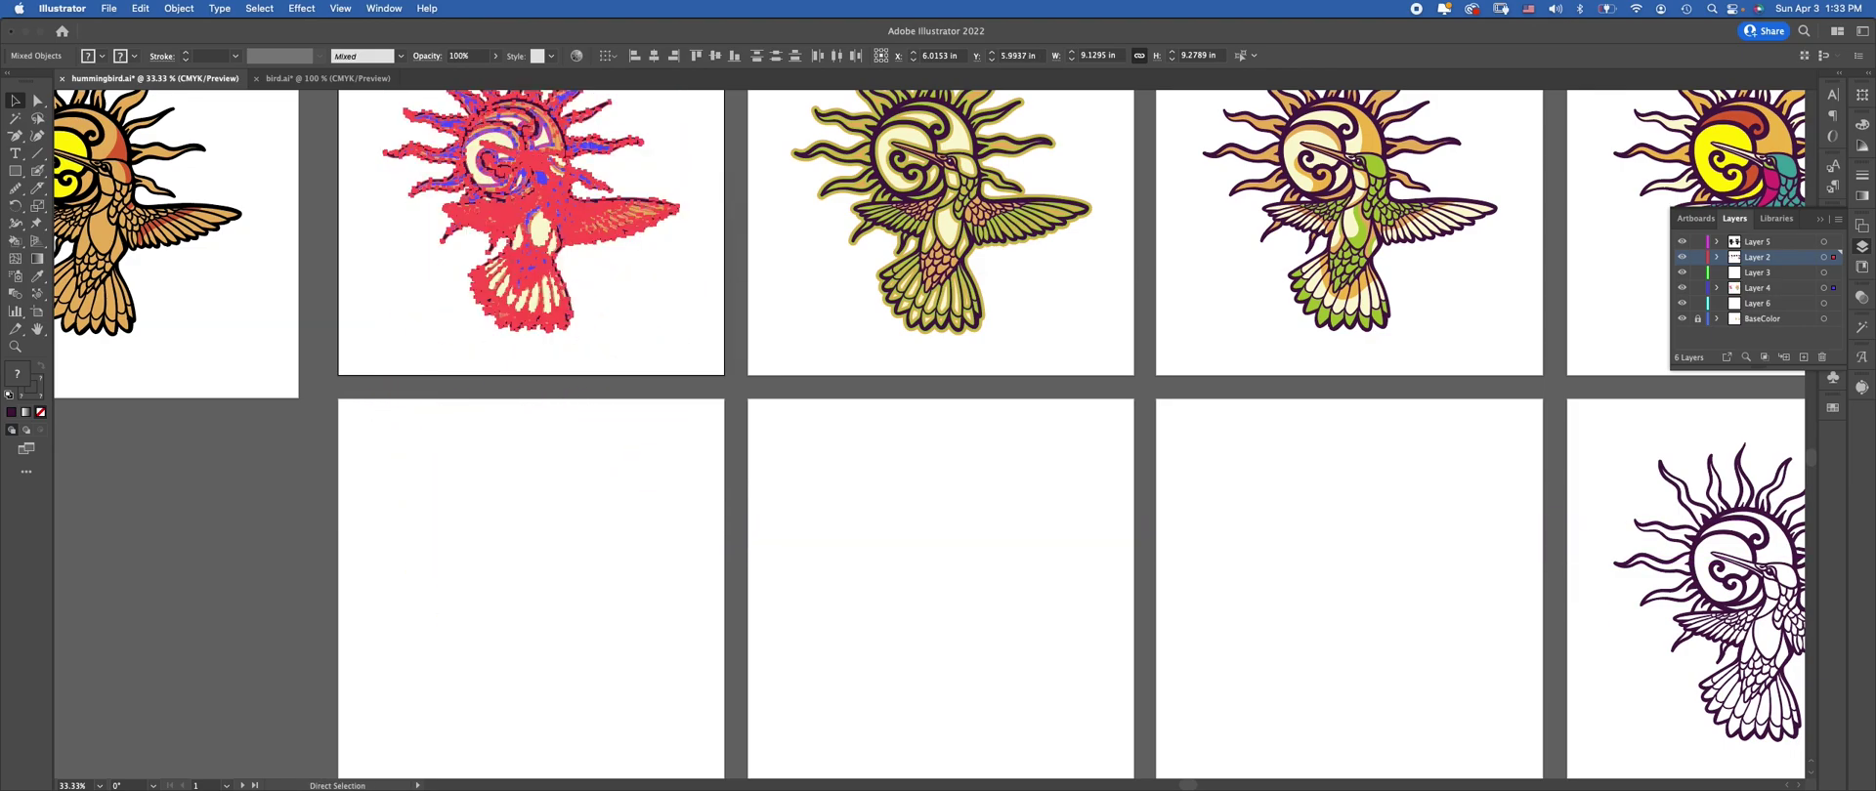
{"action": "key", "text": "super+z"}
Copy the pink-and-orange hummingbird including its unlocked BaseColor artwork and paste it in place on the empty artboard below
{"action": "scroll", "coordinate": [929, 435], "scroll_direction": "up", "scroll_amount": 2}
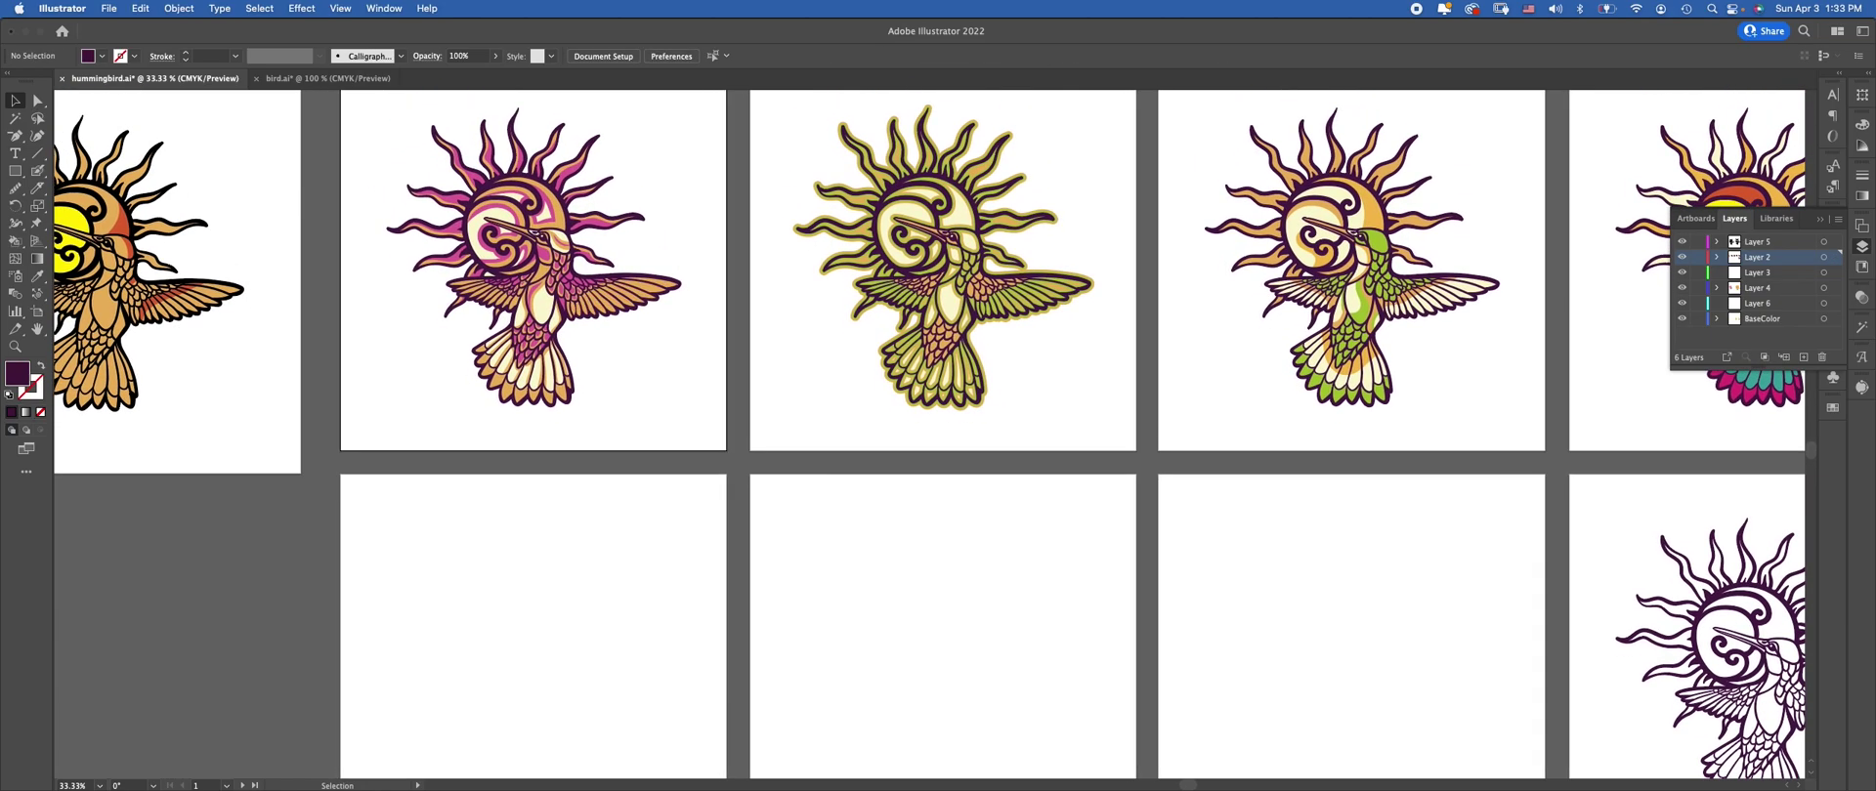
{"action": "left_click_drag", "start_coordinate": [675, 140], "coordinate": [376, 422]}
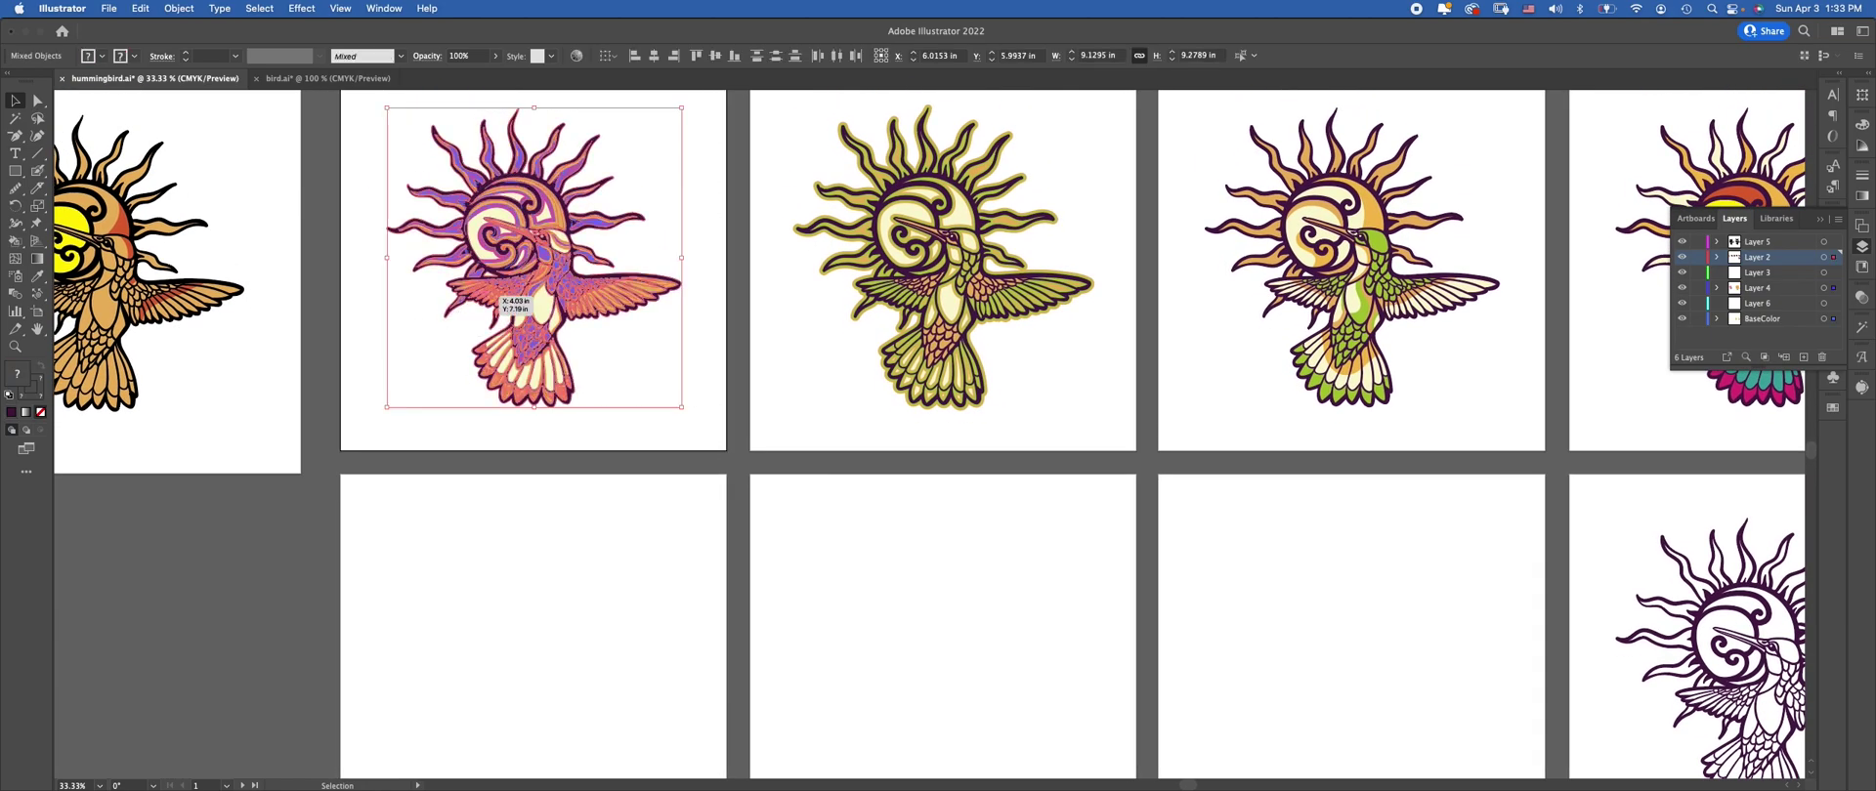
{"action": "left_click", "coordinate": [532, 596]}
{"action": "scroll", "coordinate": [532, 596], "scroll_direction": "down", "scroll_amount": 5}
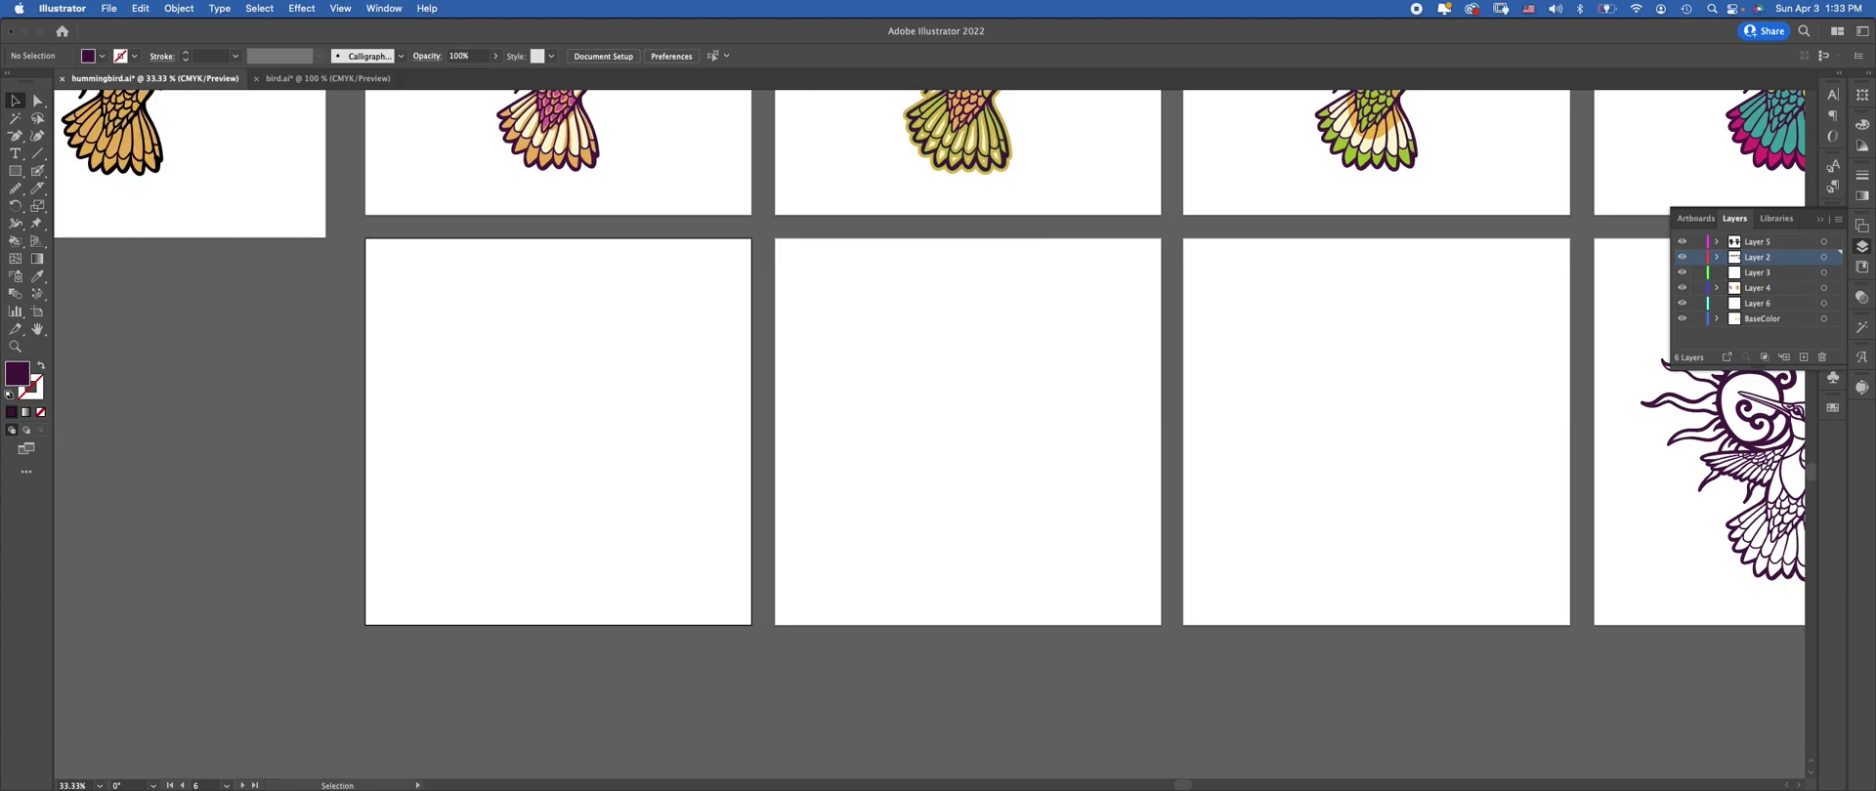
{"action": "left_click", "coordinate": [141, 7]}
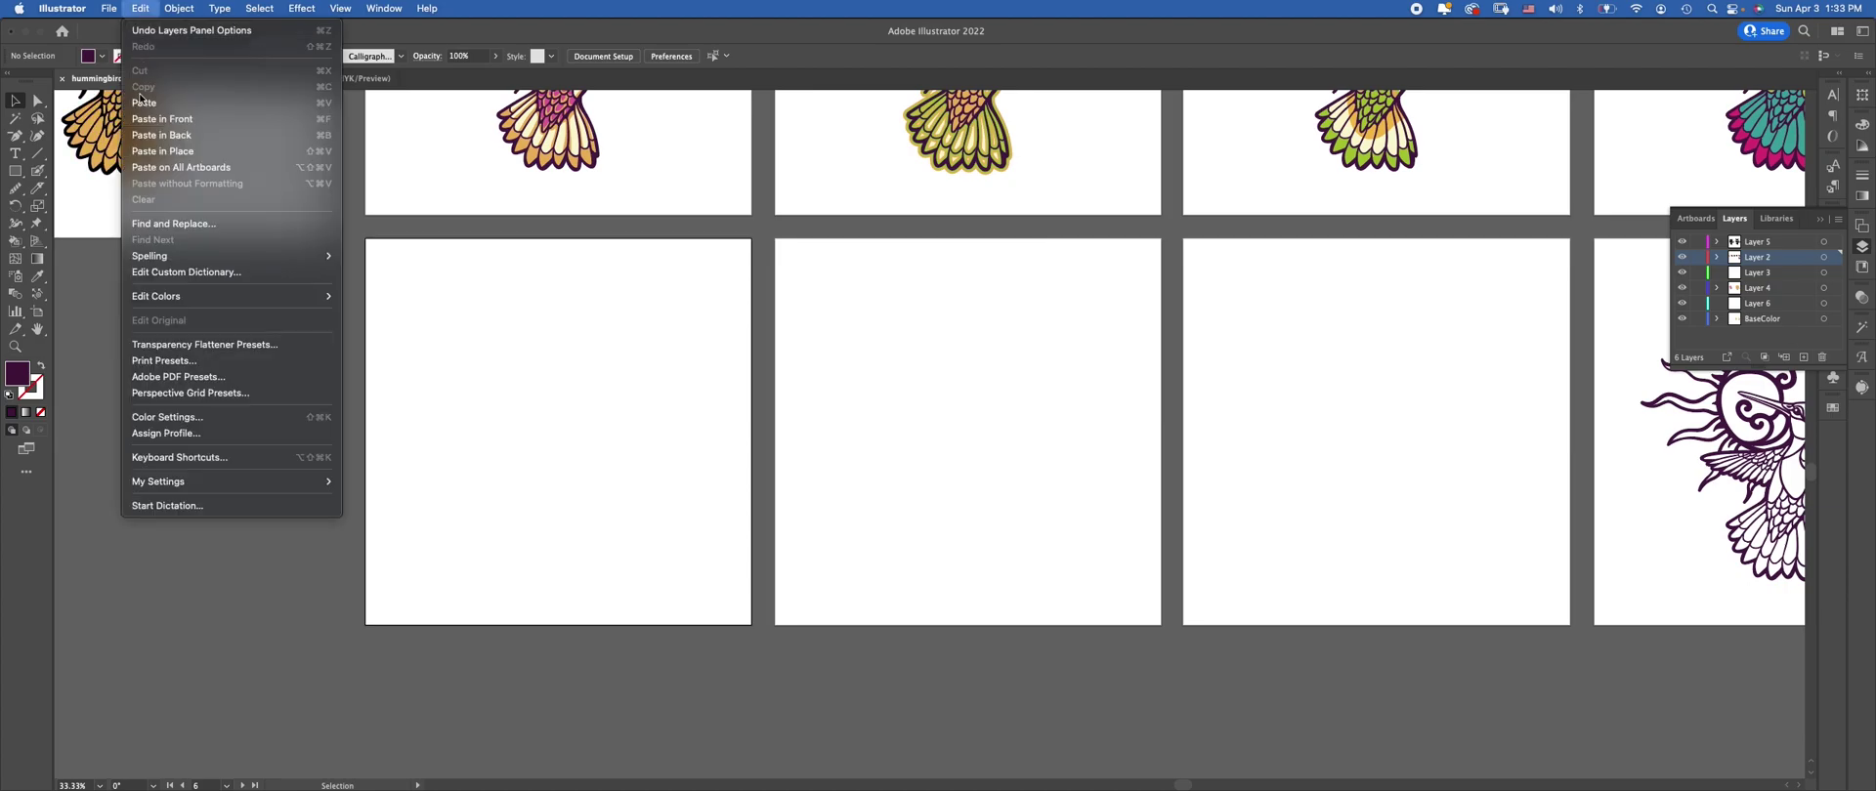
{"action": "left_click", "coordinate": [196, 151]}
{"action": "left_click", "coordinate": [779, 389]}
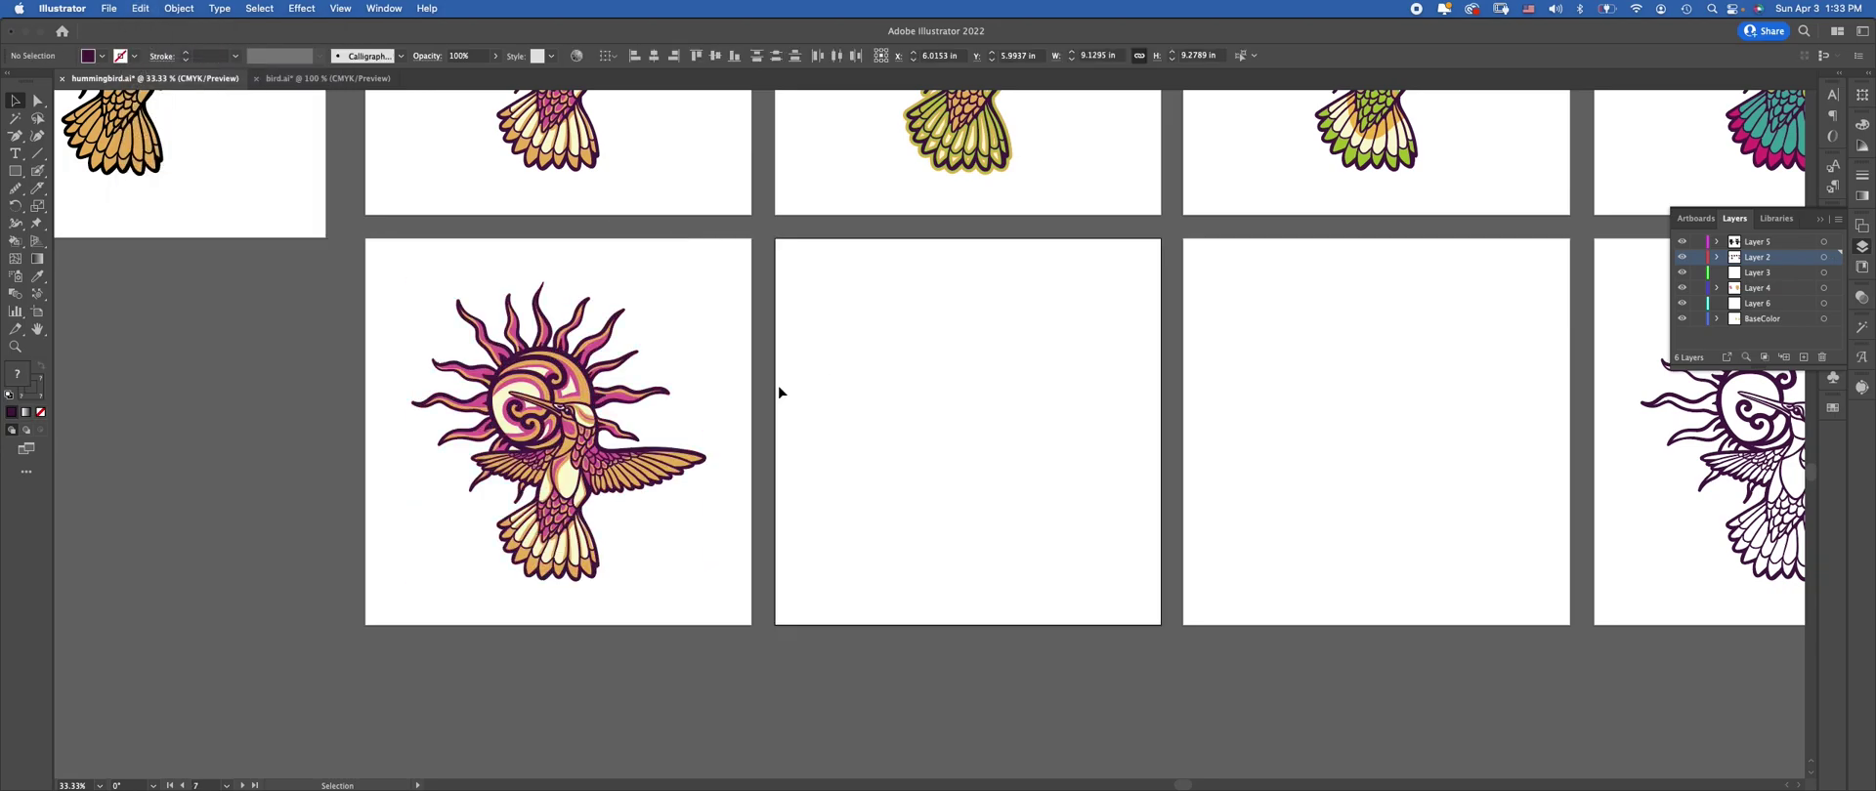
Delete the hummingbird line art from the last artboard in the lower row
{"action": "key", "text": "super+equal"}
{"action": "key", "text": "super+equal"}
{"action": "left_click_drag", "start_coordinate": [461, 261], "coordinate": [871, 234]}
{"action": "key", "text": "super+minus"}
{"action": "key", "text": "super+minus"}
{"action": "scroll", "coordinate": [930, 386], "scroll_direction": "right", "scroll_amount": 10}
{"action": "left_click", "coordinate": [1505, 572]}
{"action": "key", "text": "super+a"}
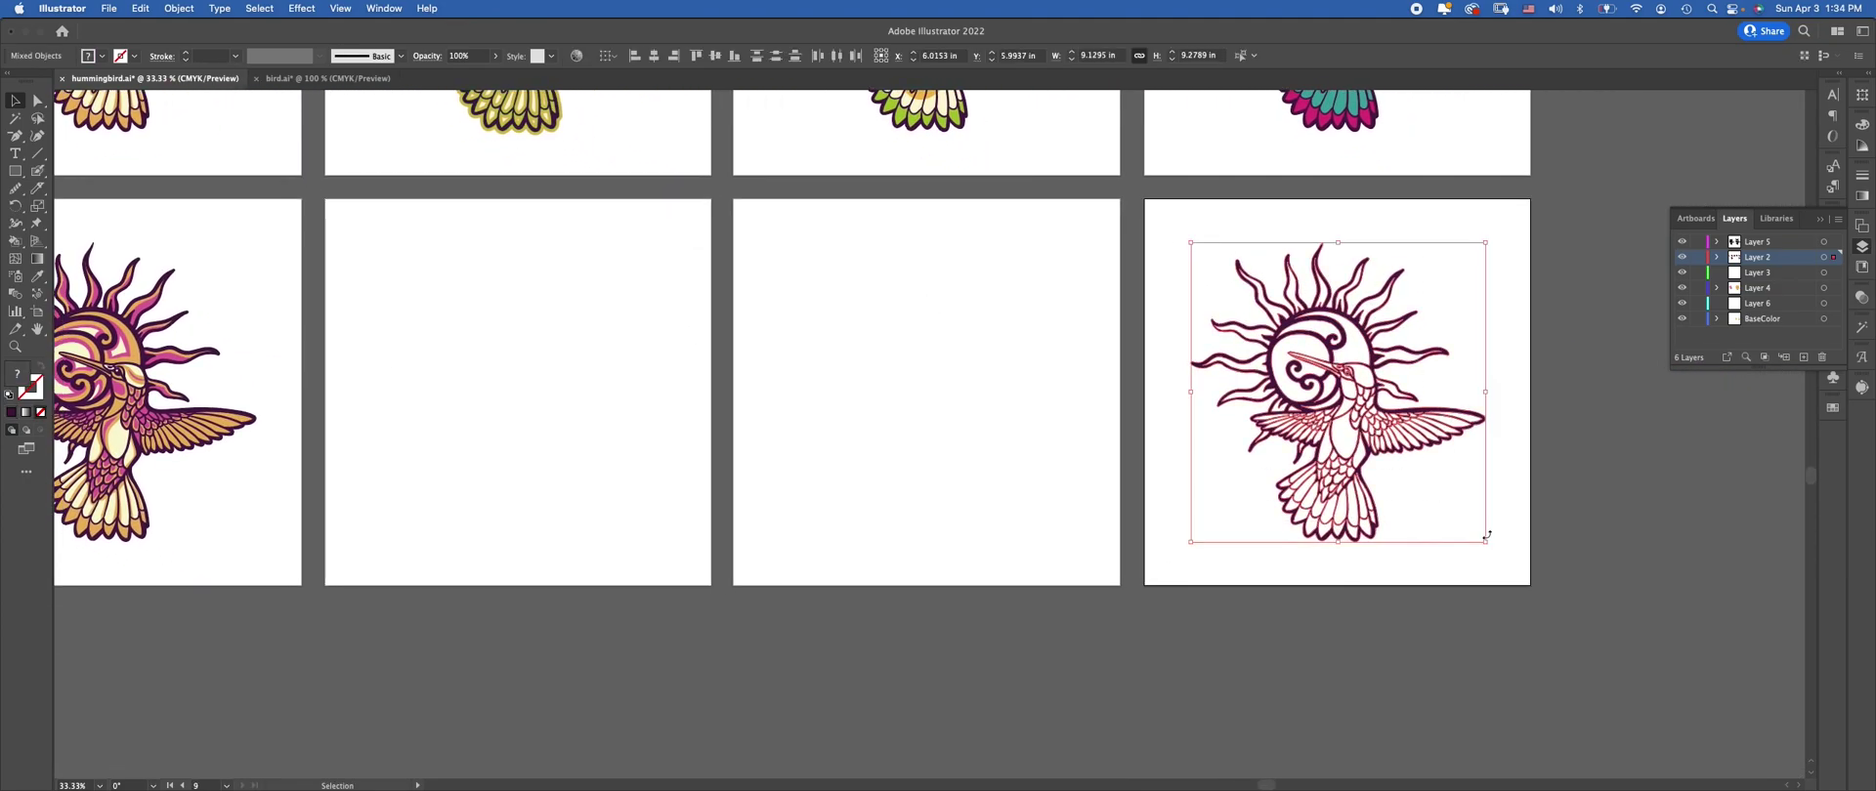
{"action": "key", "text": "Delete"}
Paste the pink-and-orange hummingbird in place on each of the three empty artboards in the lower row
{"action": "left_click_drag", "start_coordinate": [386, 362], "coordinate": [638, 356]}
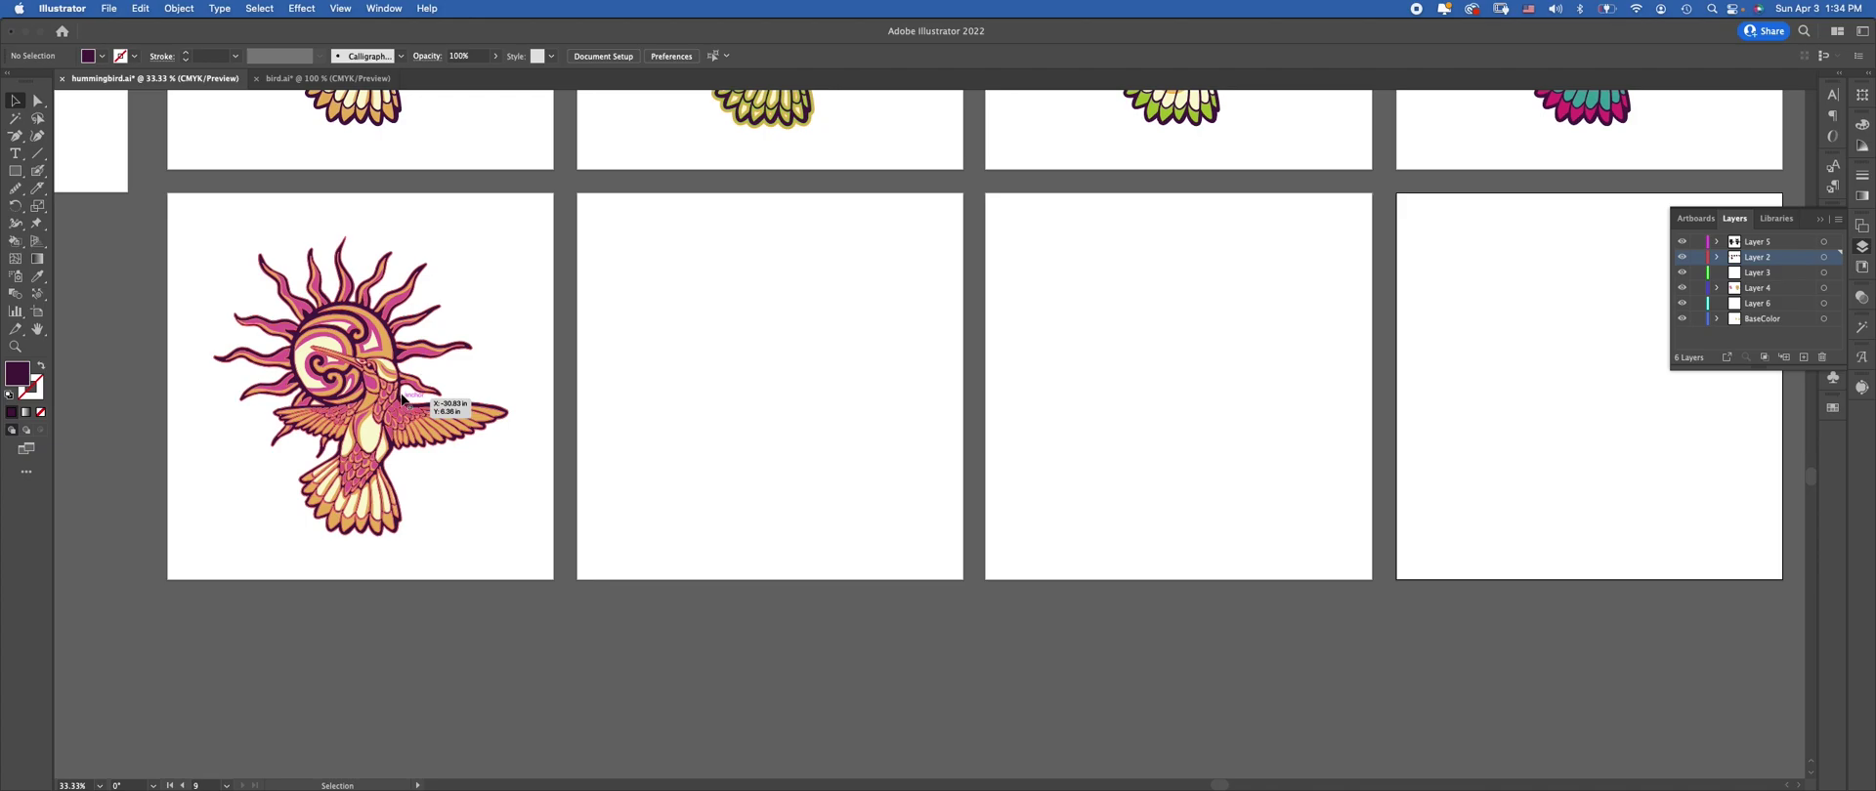
{"action": "left_click_drag", "start_coordinate": [534, 218], "coordinate": [169, 600]}
{"action": "left_click", "coordinate": [772, 357]}
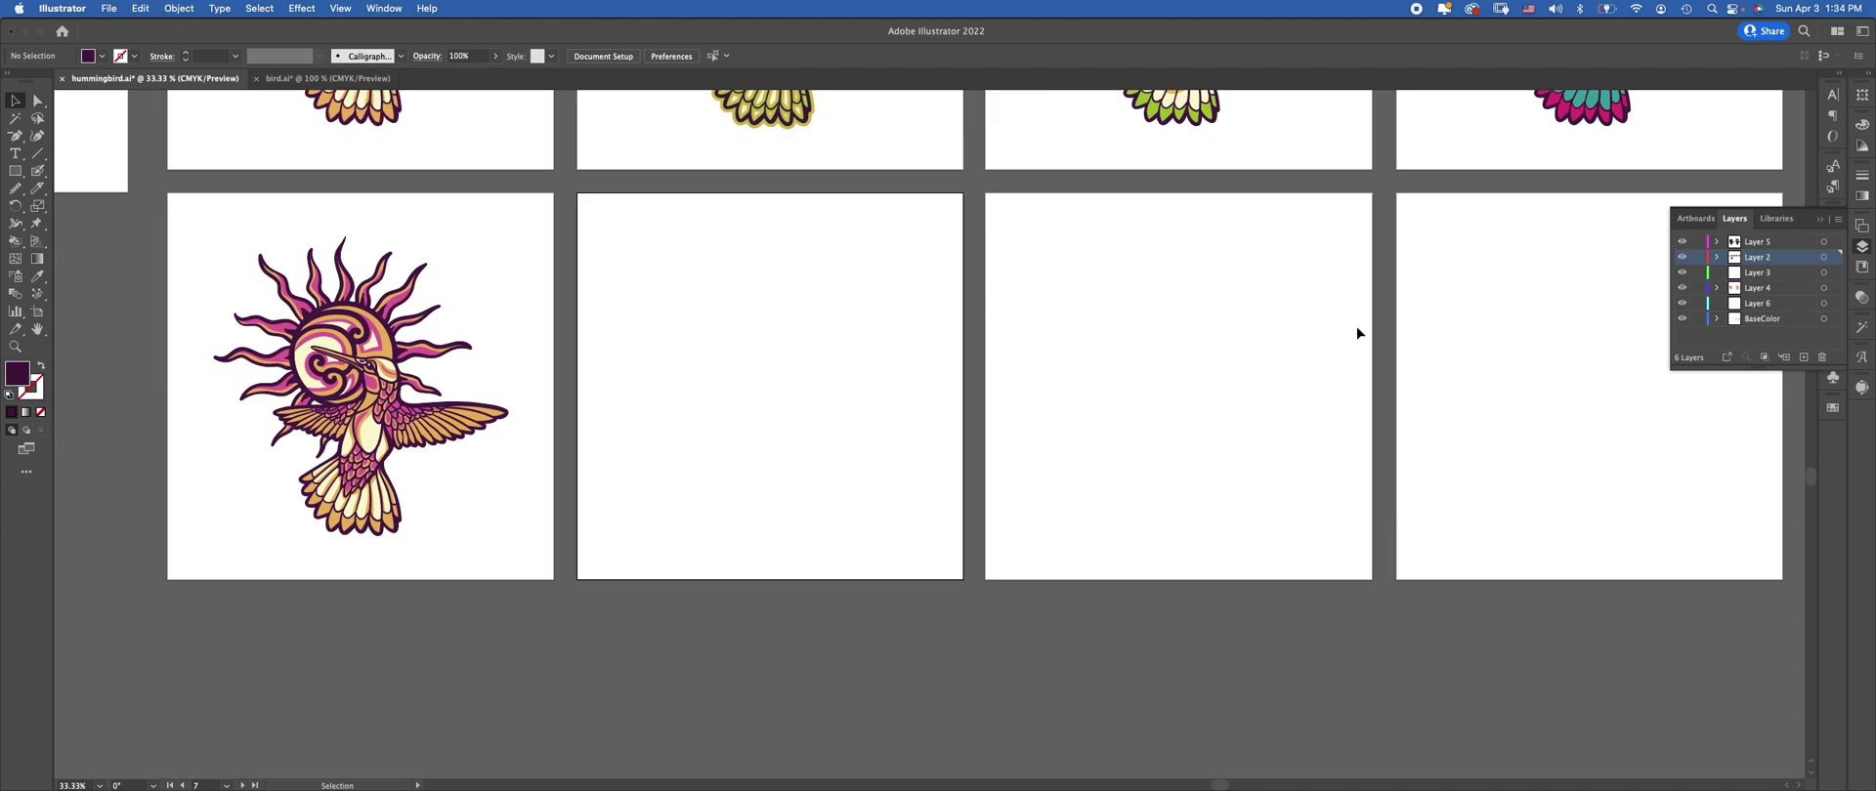
{"action": "left_click", "coordinate": [140, 9]}
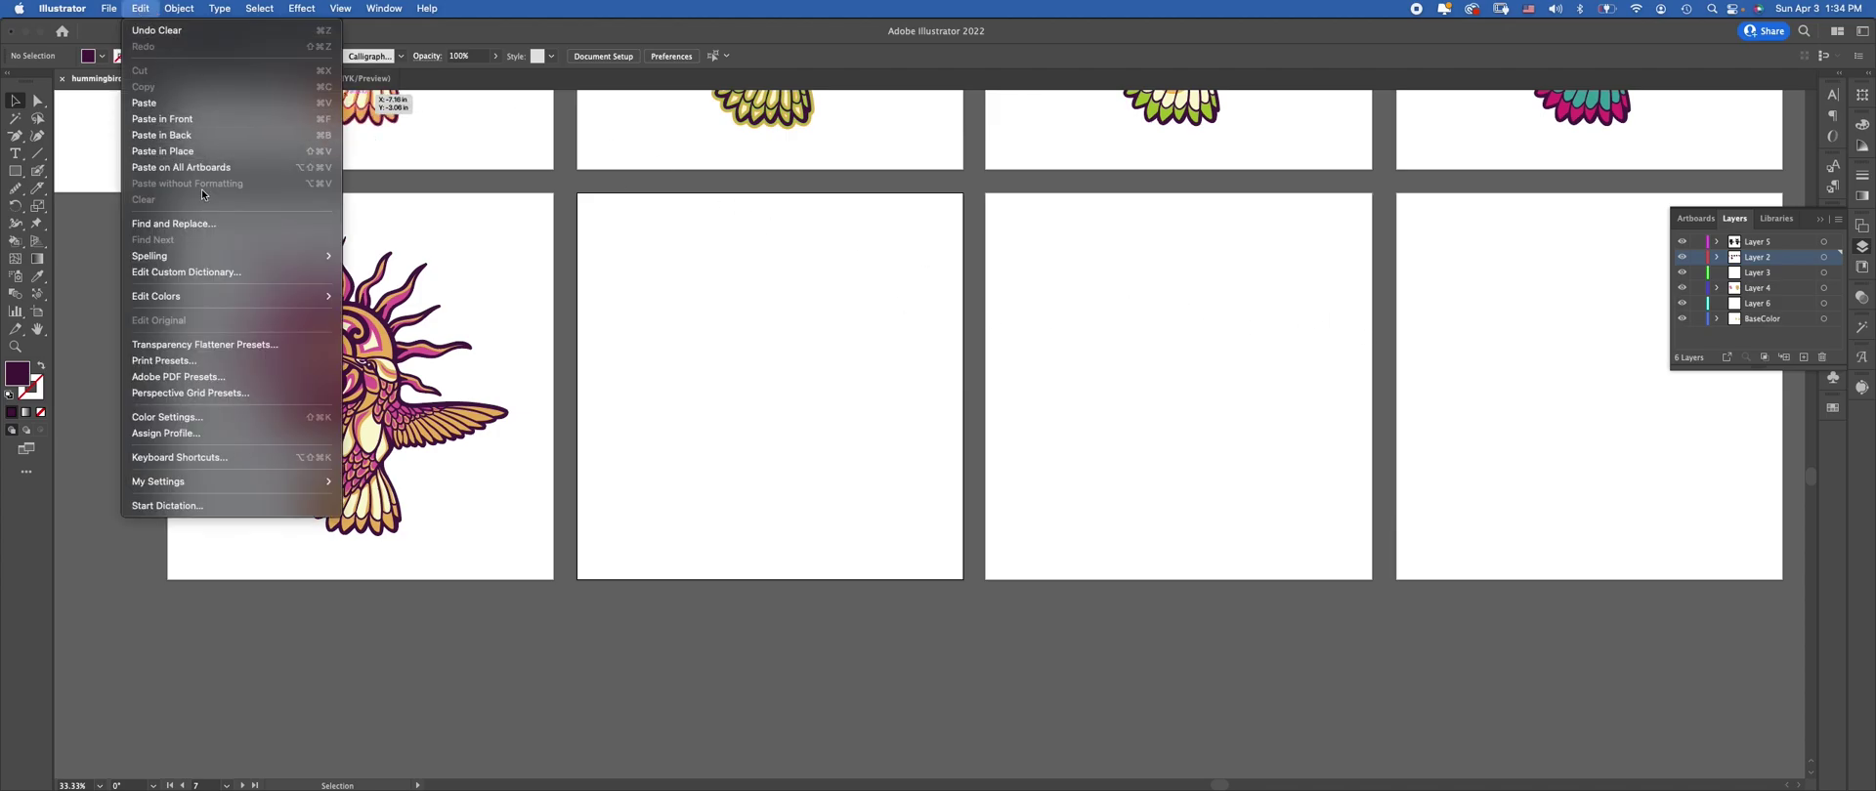
{"action": "key", "text": "Escape"}
{"action": "key", "text": "super+shift+v"}
{"action": "left_click", "coordinate": [1177, 343]}
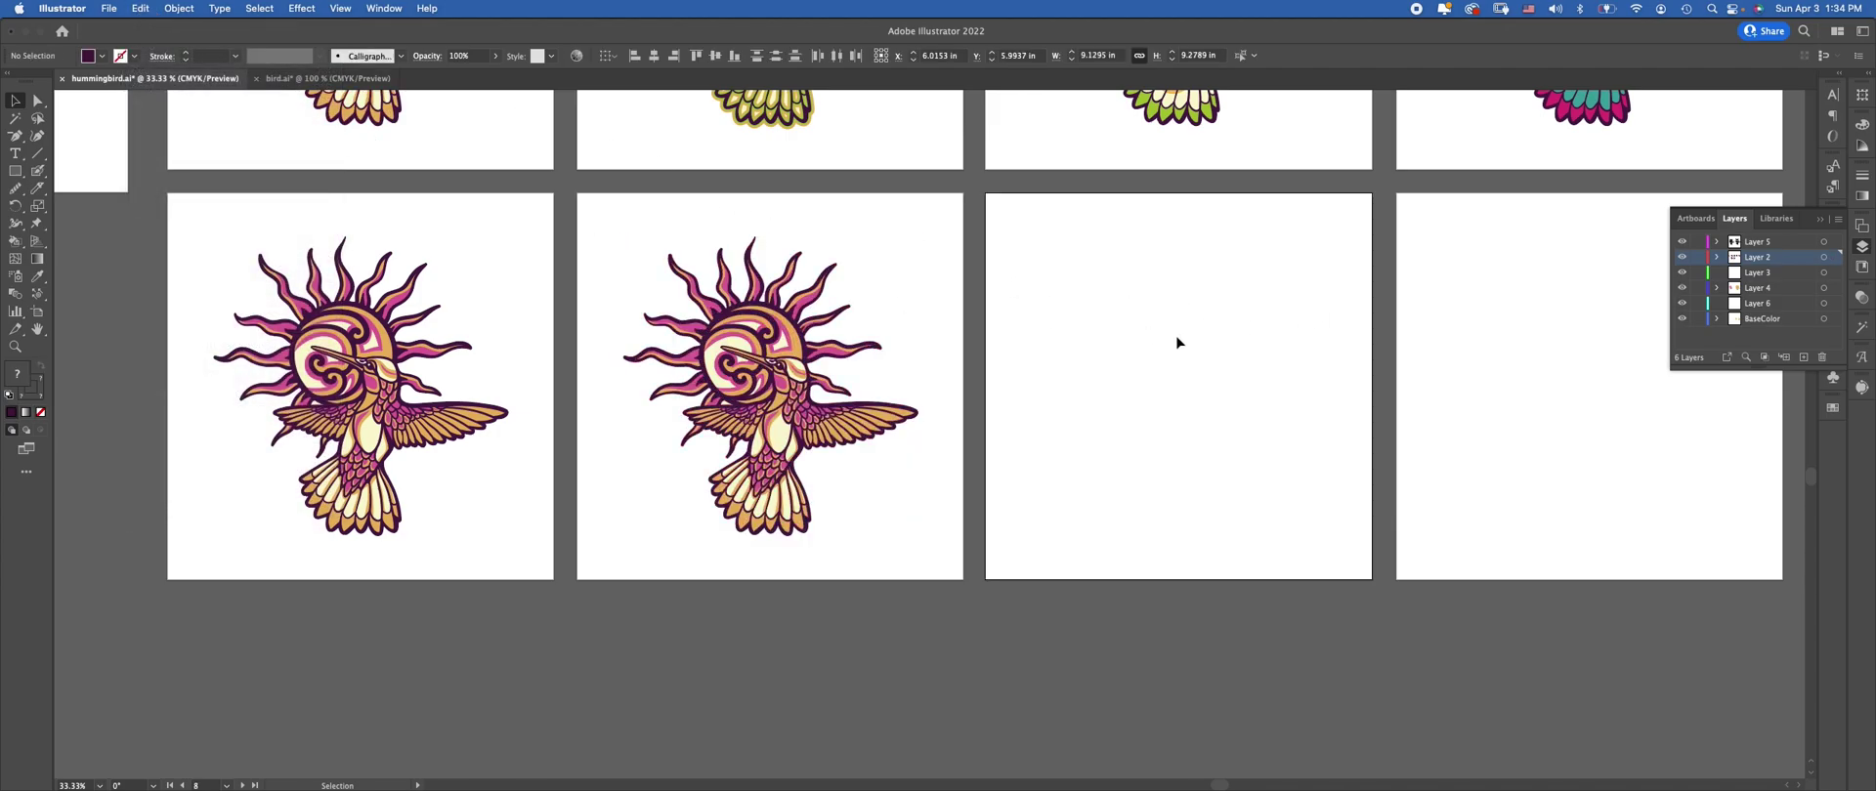
{"action": "key", "text": "super+shift+v"}
{"action": "left_click", "coordinate": [1471, 315]}
{"action": "key", "text": "super+shift+v"}
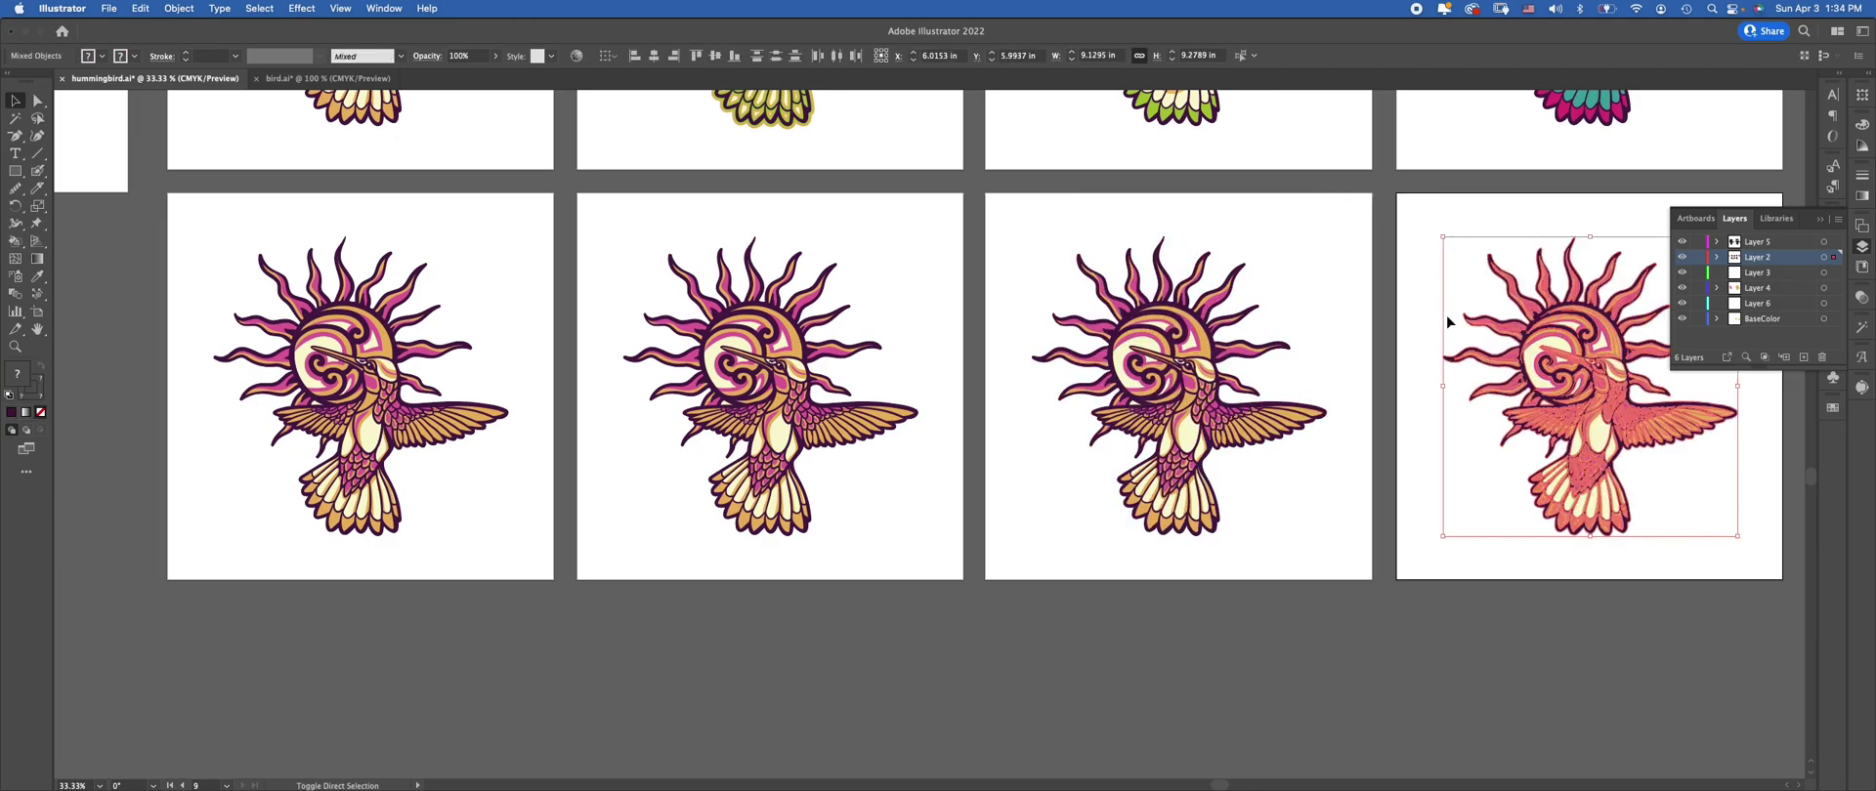
{"action": "left_click", "coordinate": [1248, 575]}
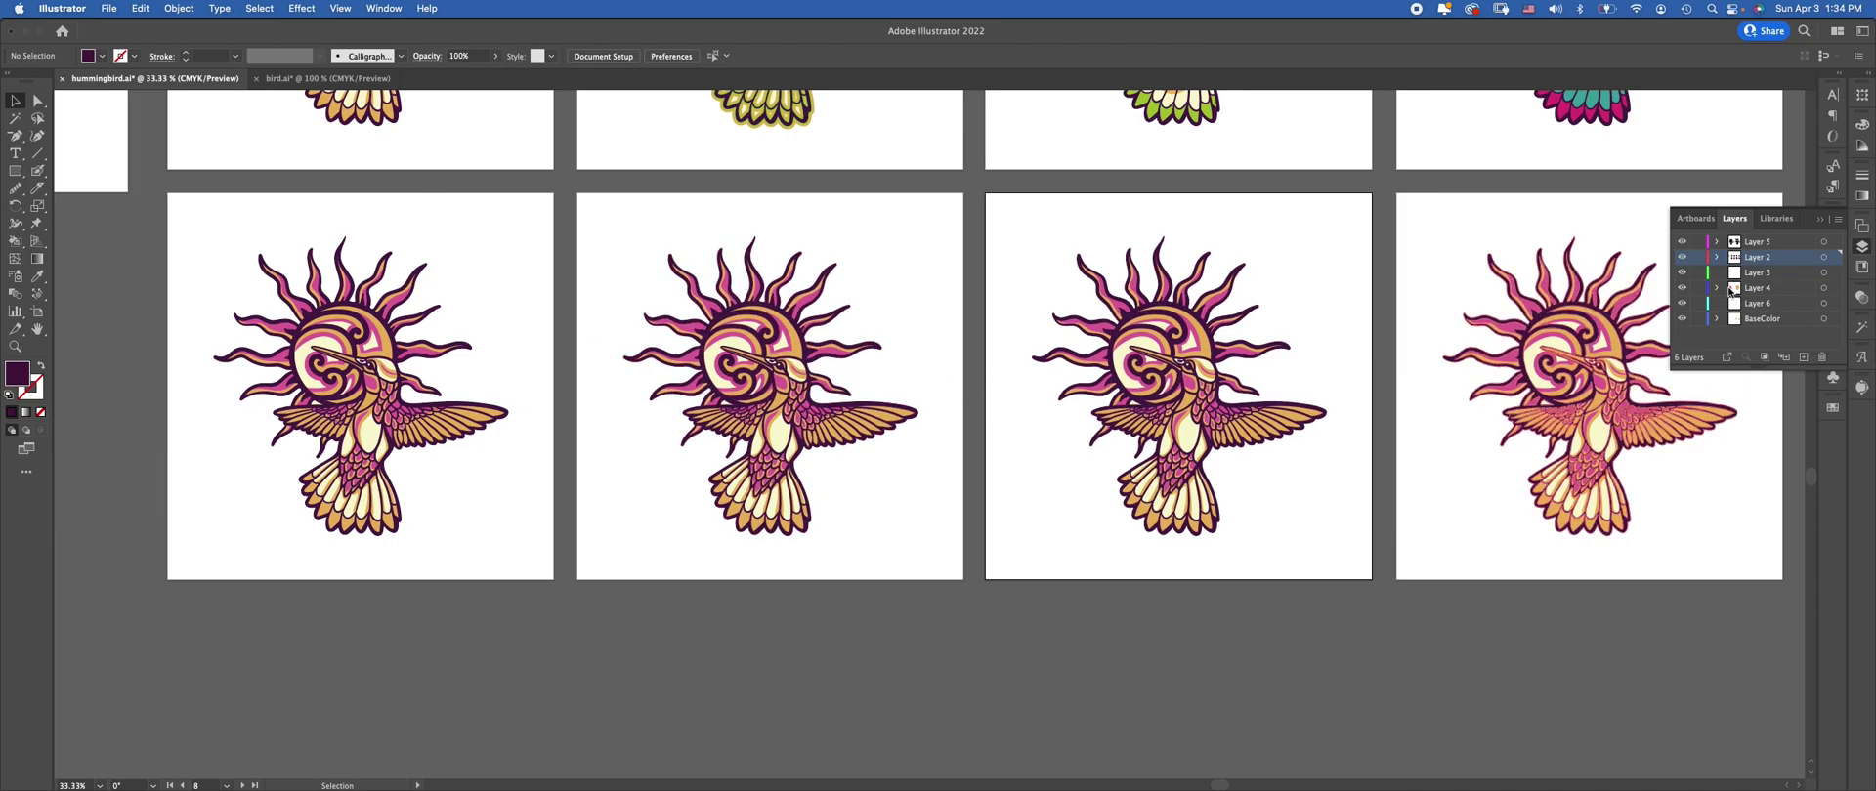
Try to apply Offset Path to the hummingbird artwork on all four lower artboards
{"action": "left_click_drag", "start_coordinate": [185, 207], "coordinate": [244, 247]}
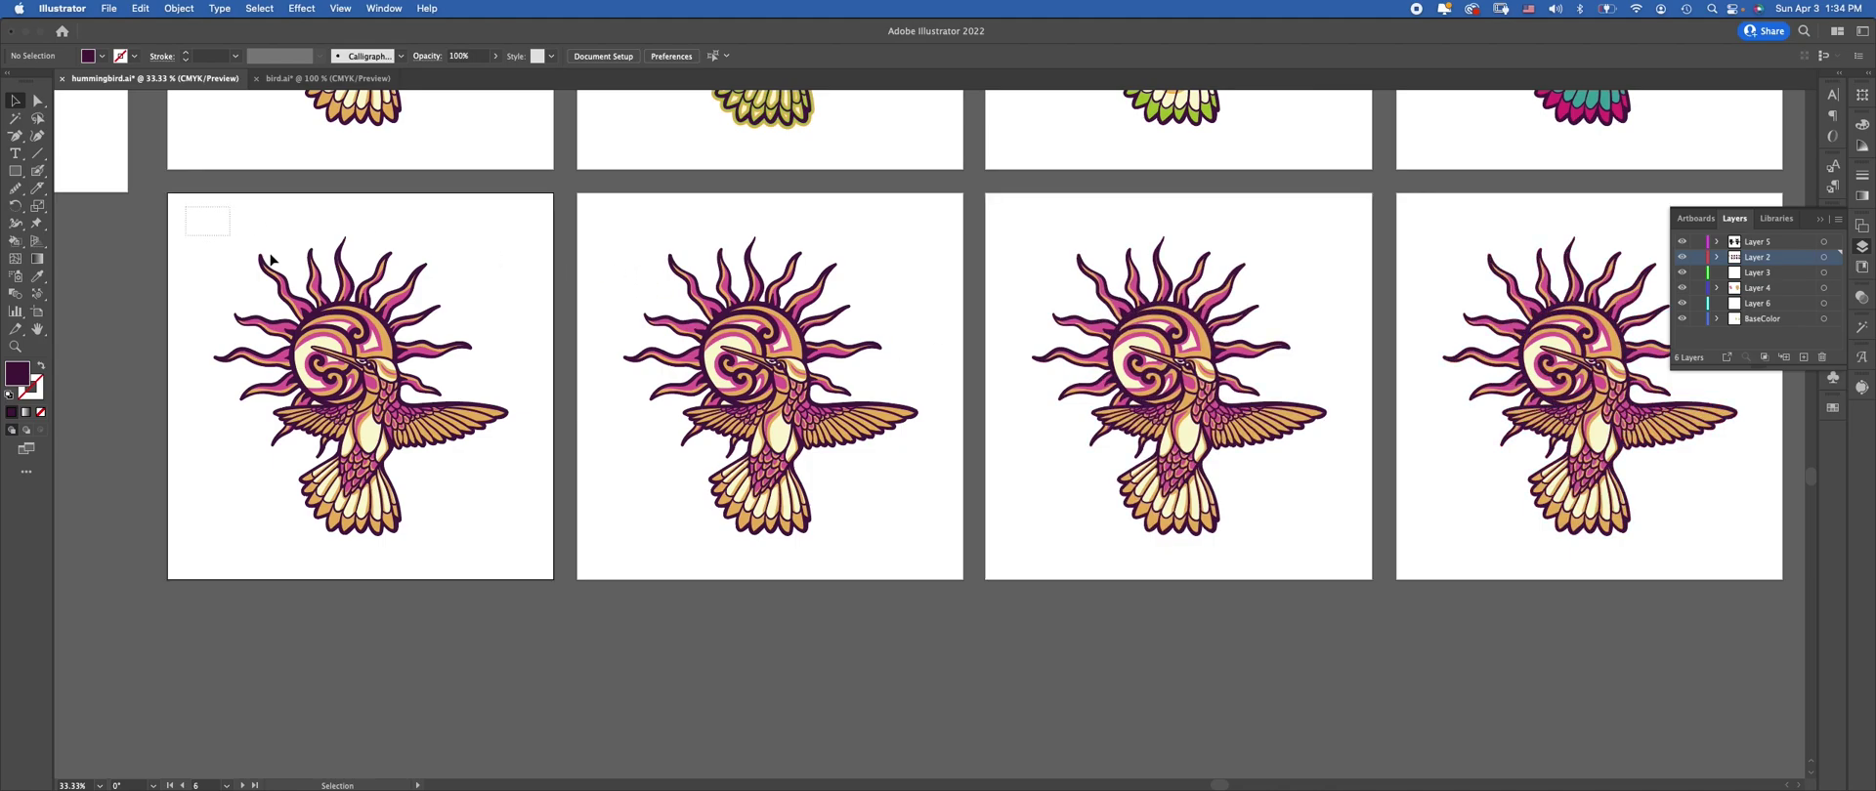
{"action": "left_click_drag", "start_coordinate": [1790, 574], "coordinate": [1670, 508]}
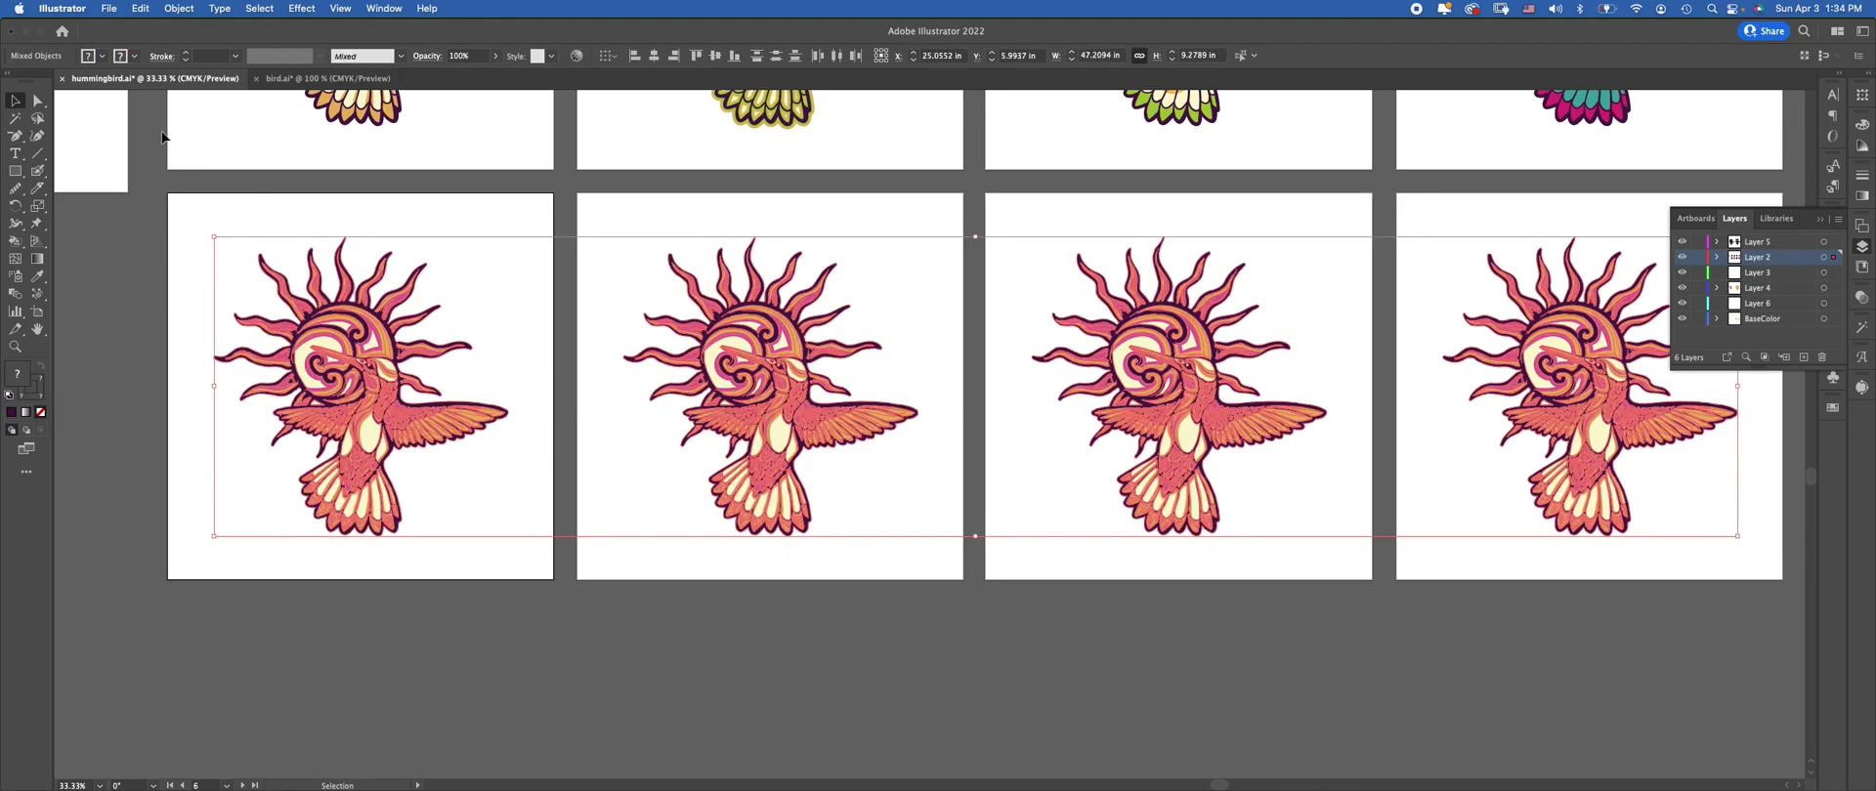
{"action": "left_click", "coordinate": [181, 9]}
{"action": "mouse_move", "coordinate": [234, 377]}
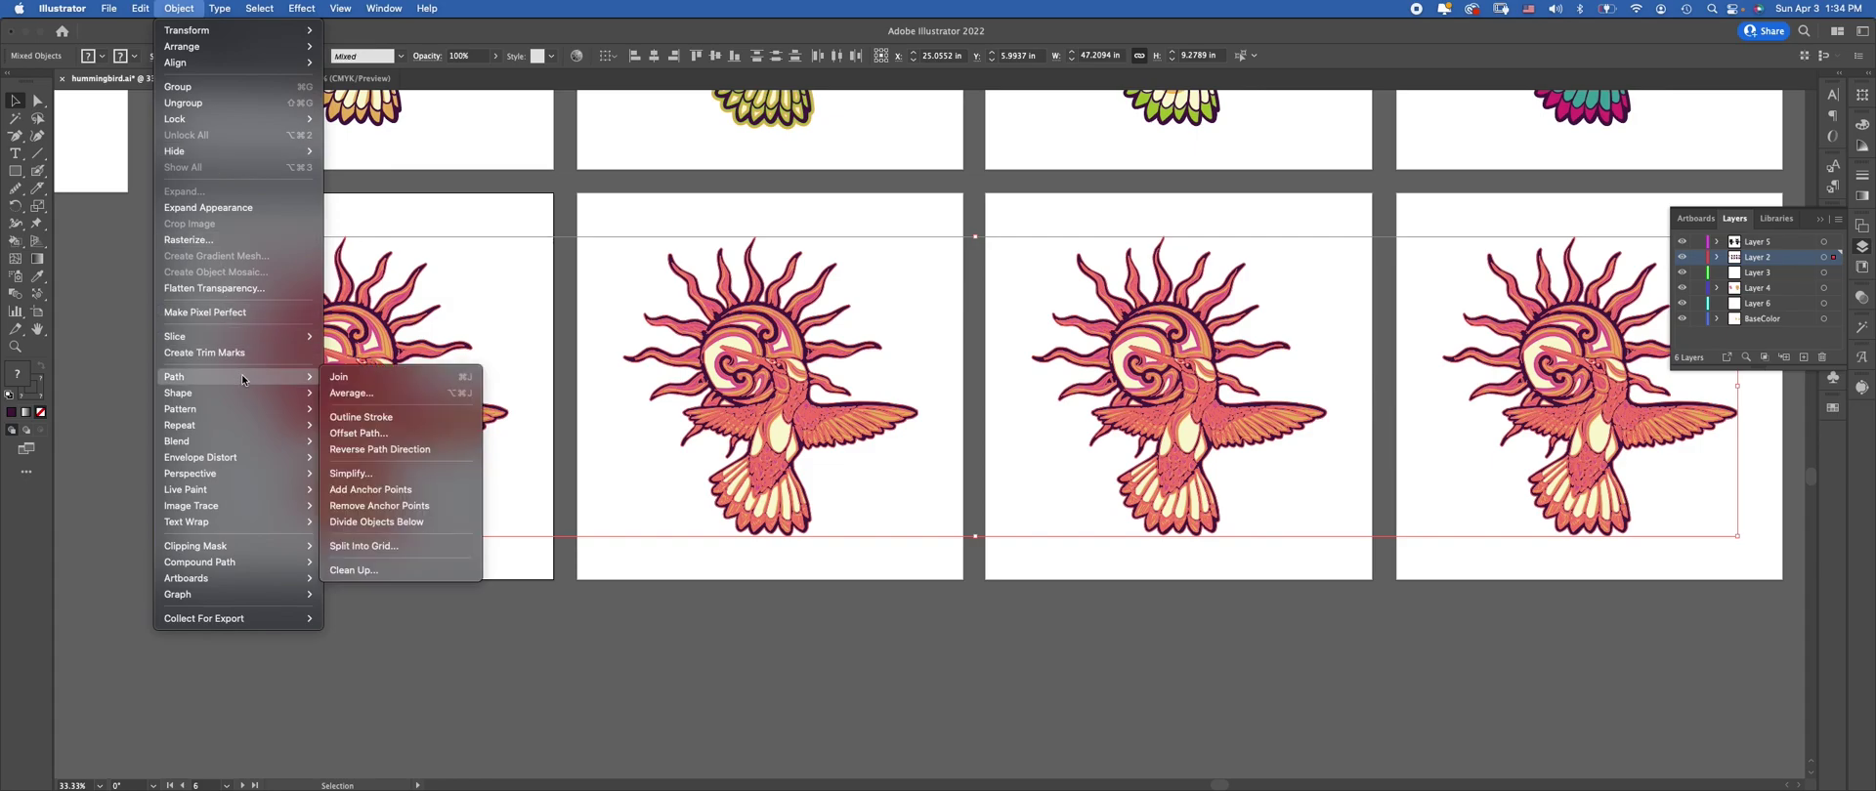
{"action": "left_click", "coordinate": [377, 432]}
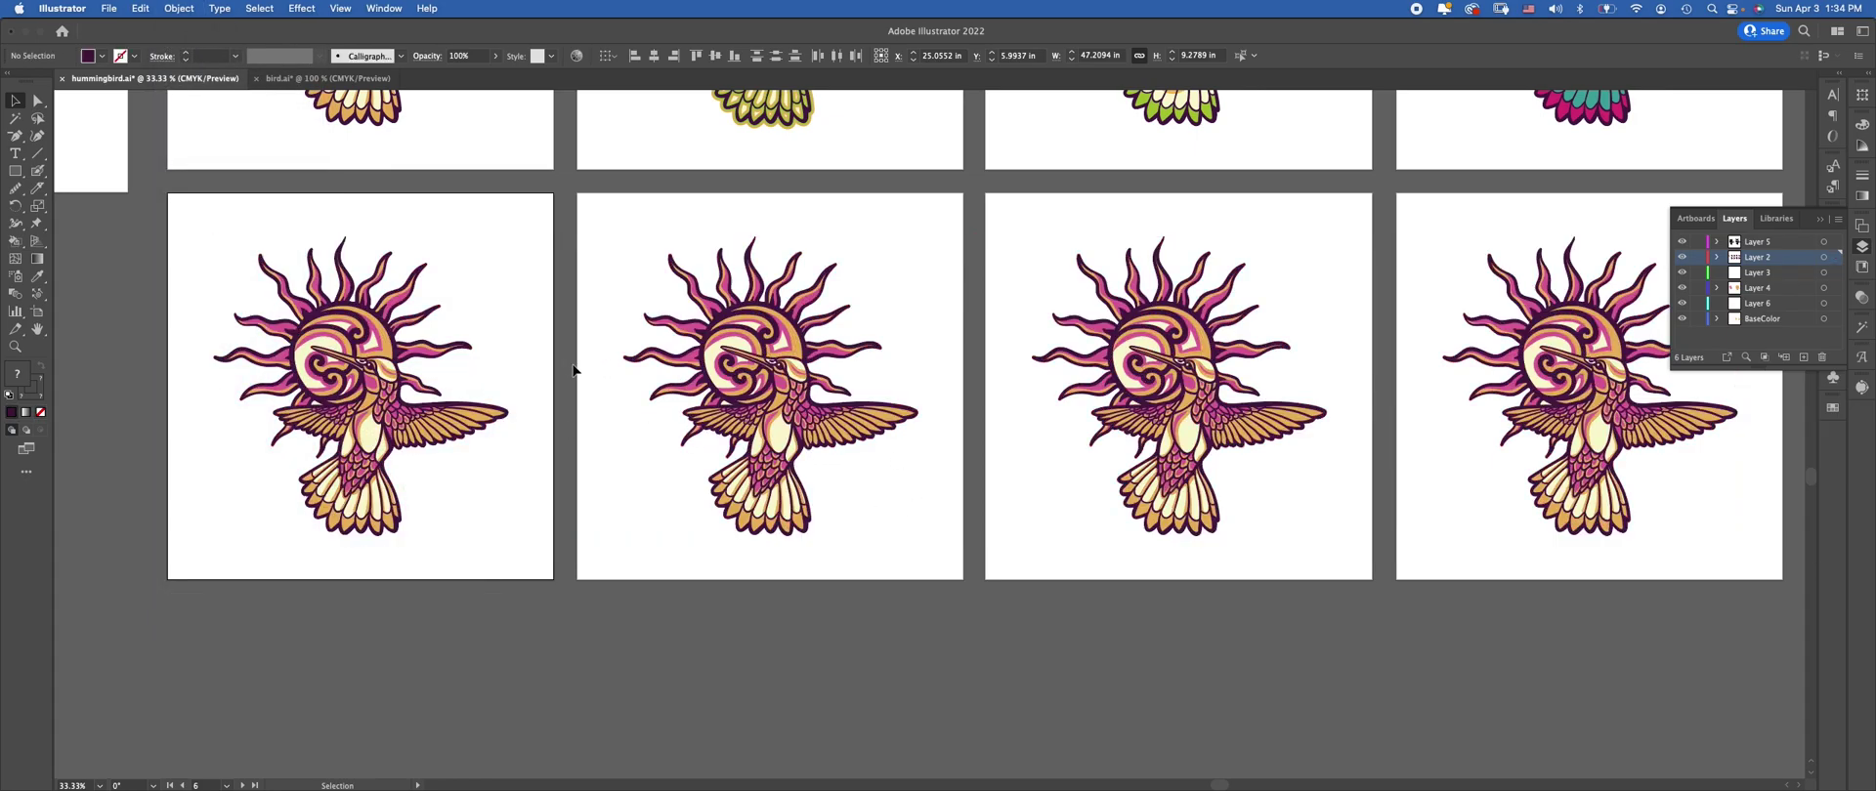
{"action": "left_click", "coordinate": [560, 331]}
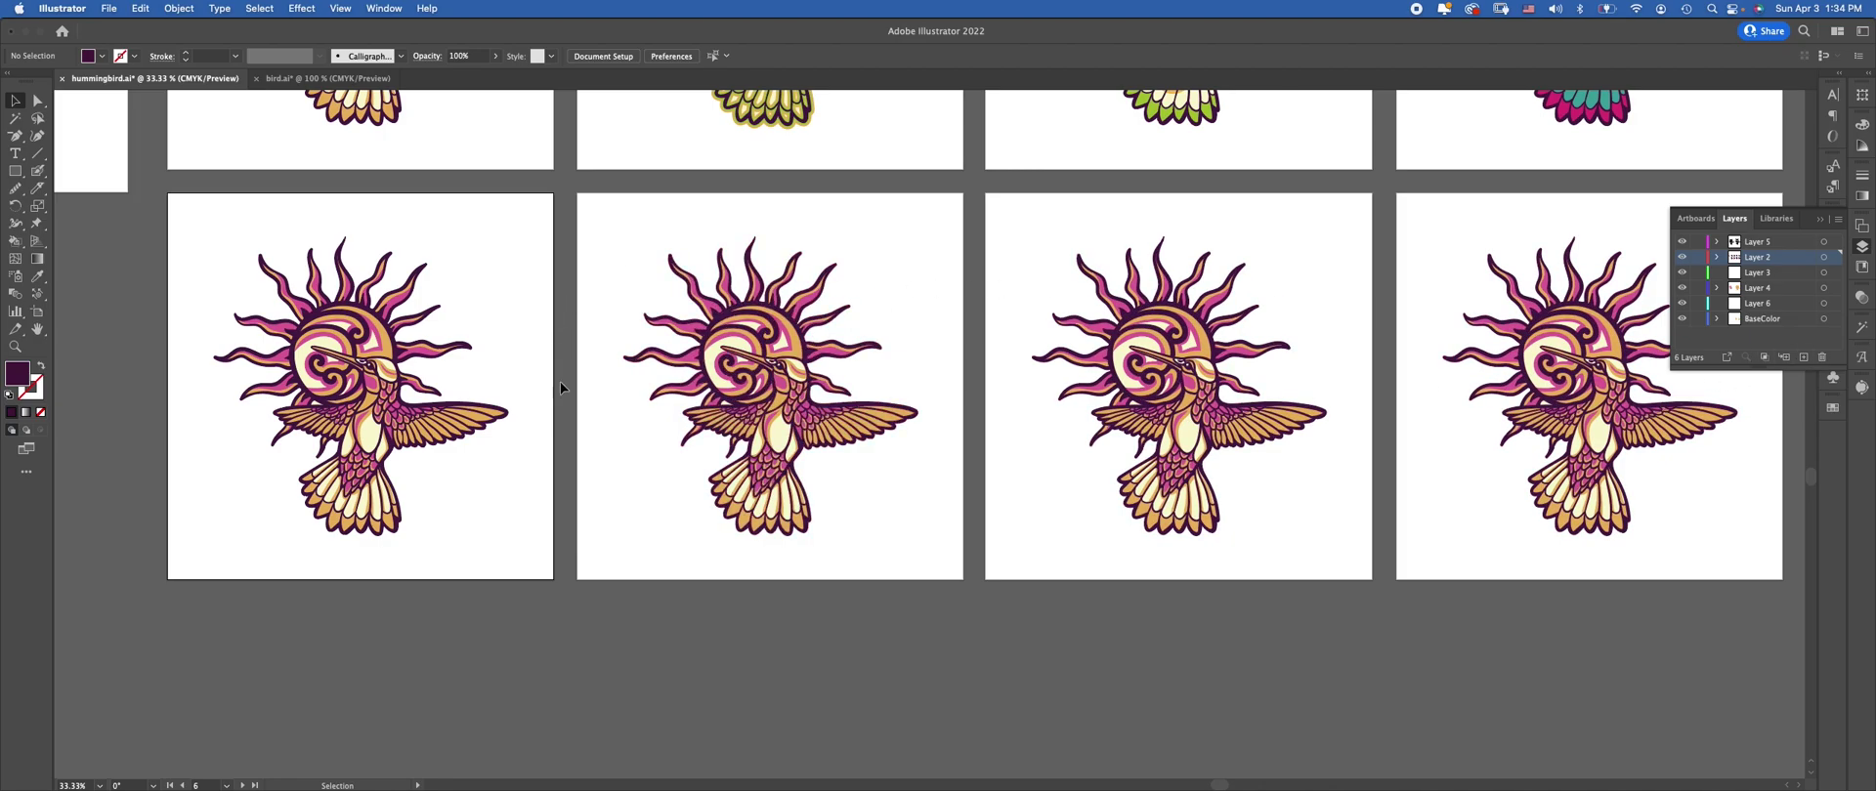
Add placeholder text below the first artboard in the lower row and enlarge it to about 80 pt
{"action": "scroll", "coordinate": [586, 410], "scroll_direction": "down", "scroll_amount": 2}
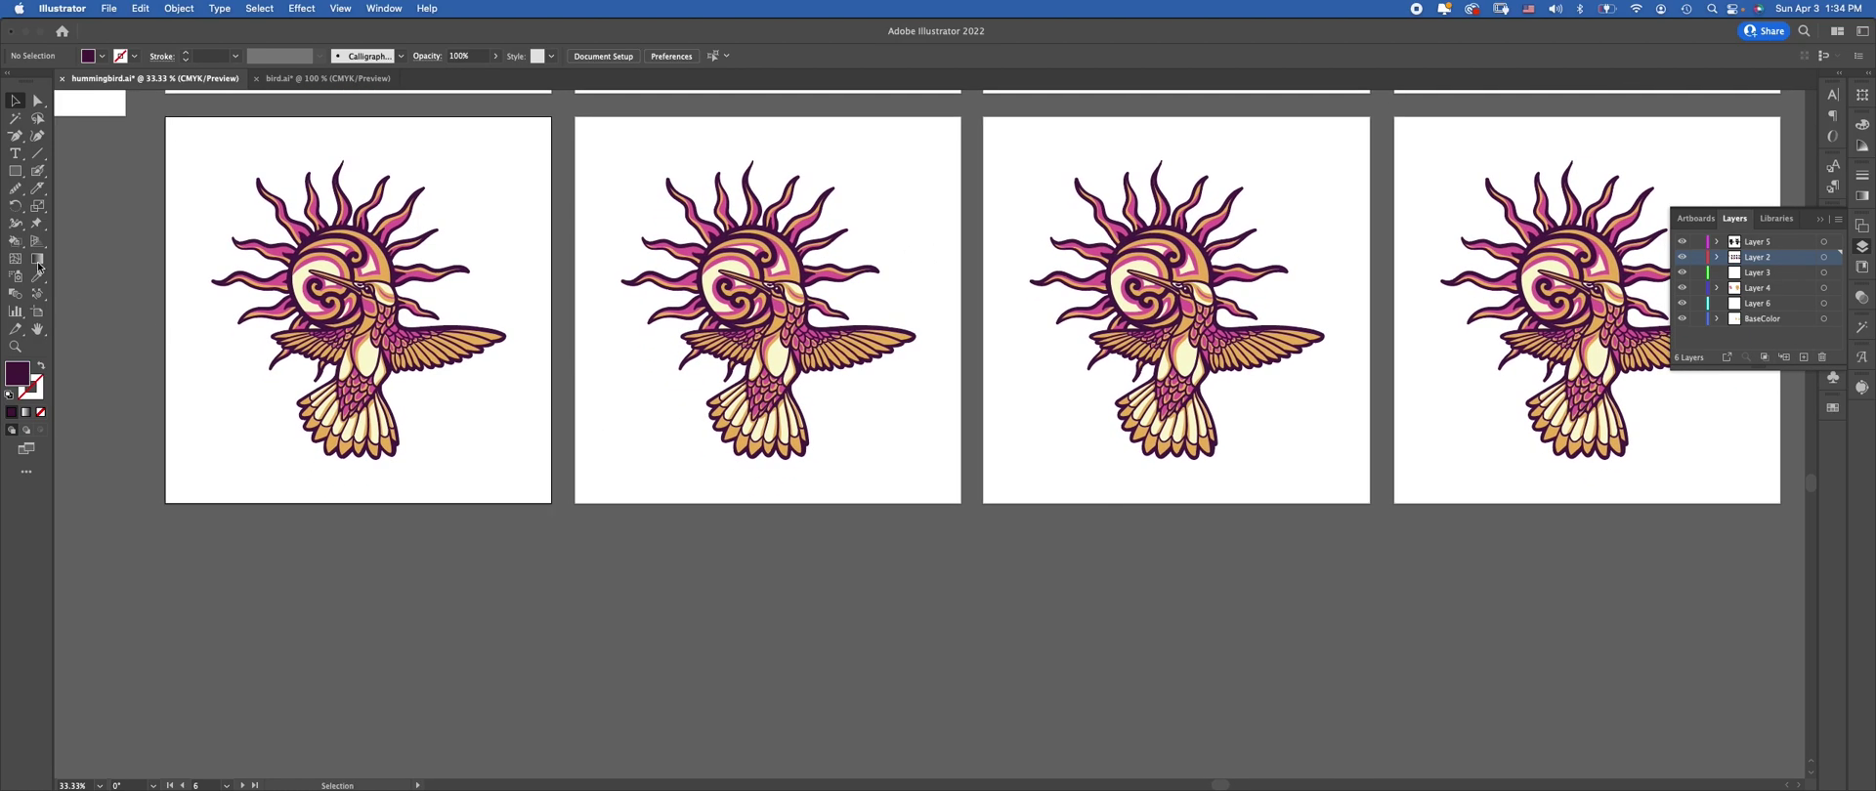
{"action": "left_click", "coordinate": [14, 153]}
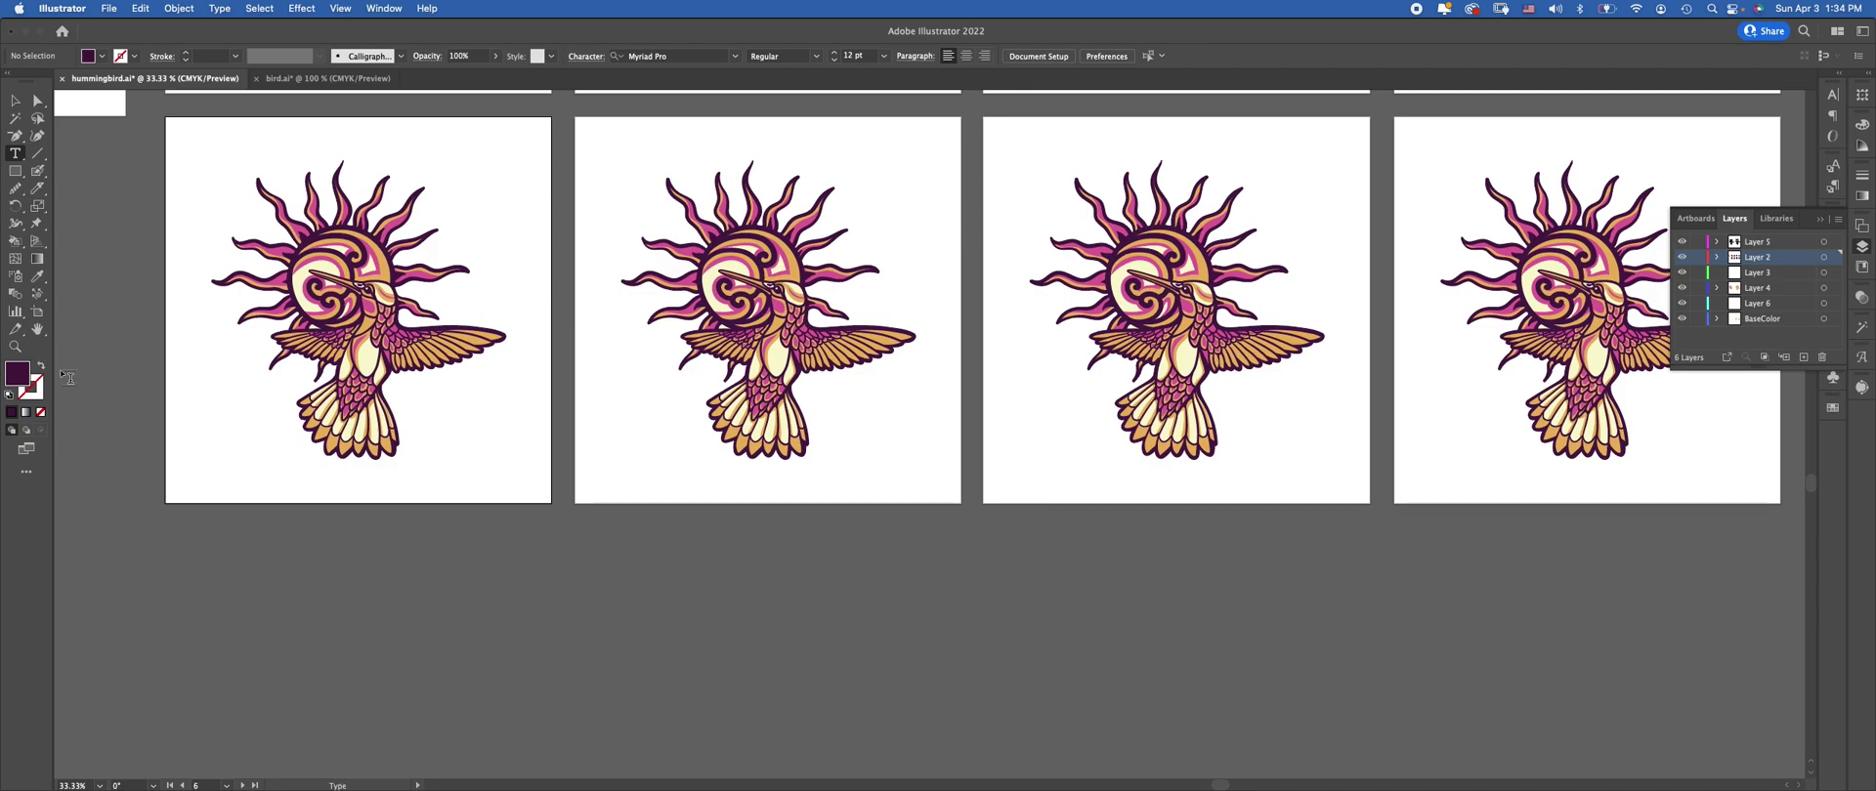
{"action": "double_click", "coordinate": [12, 372]}
{"action": "type", "text": "FFFFFF"}
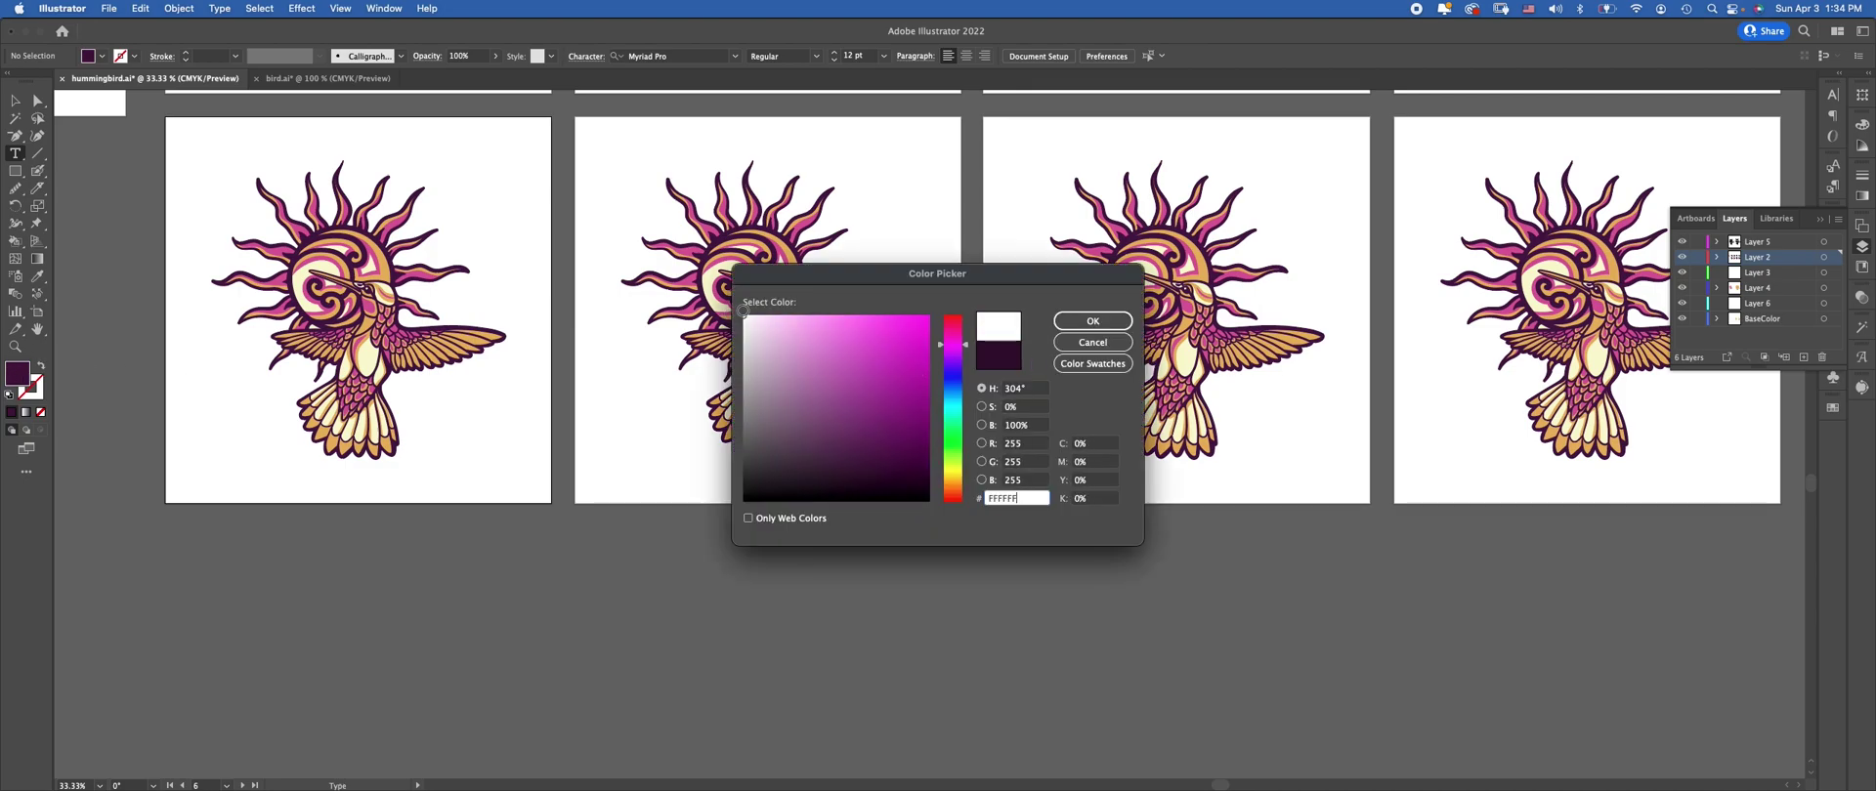
{"action": "left_click", "coordinate": [1094, 330]}
{"action": "left_click", "coordinate": [283, 519]}
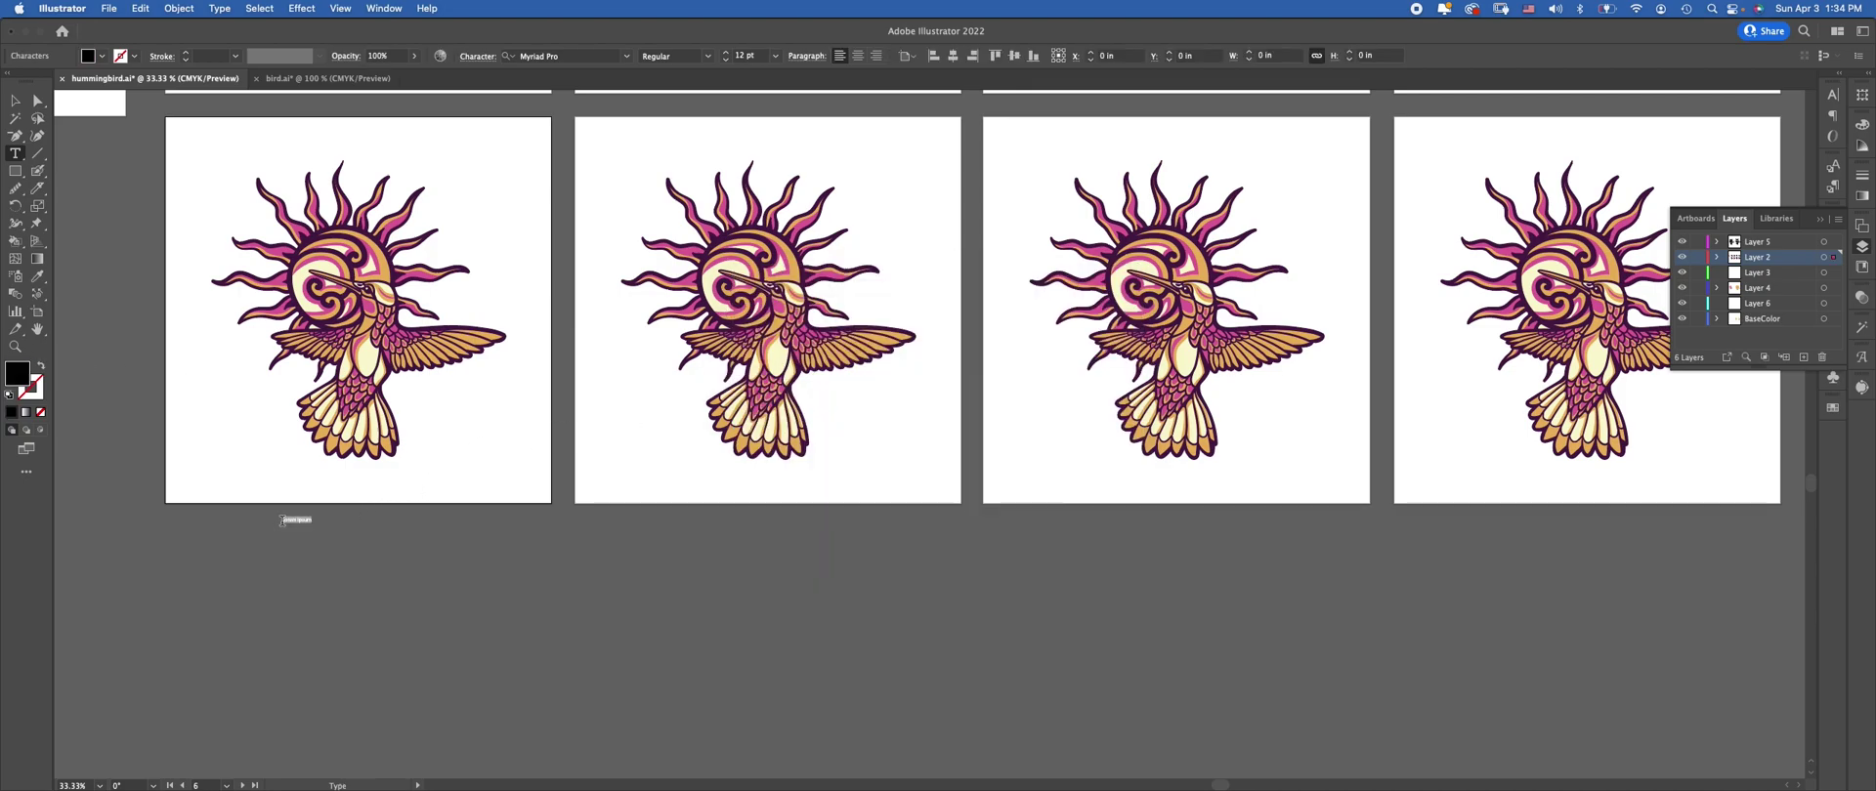
{"action": "left_click", "coordinate": [15, 99]}
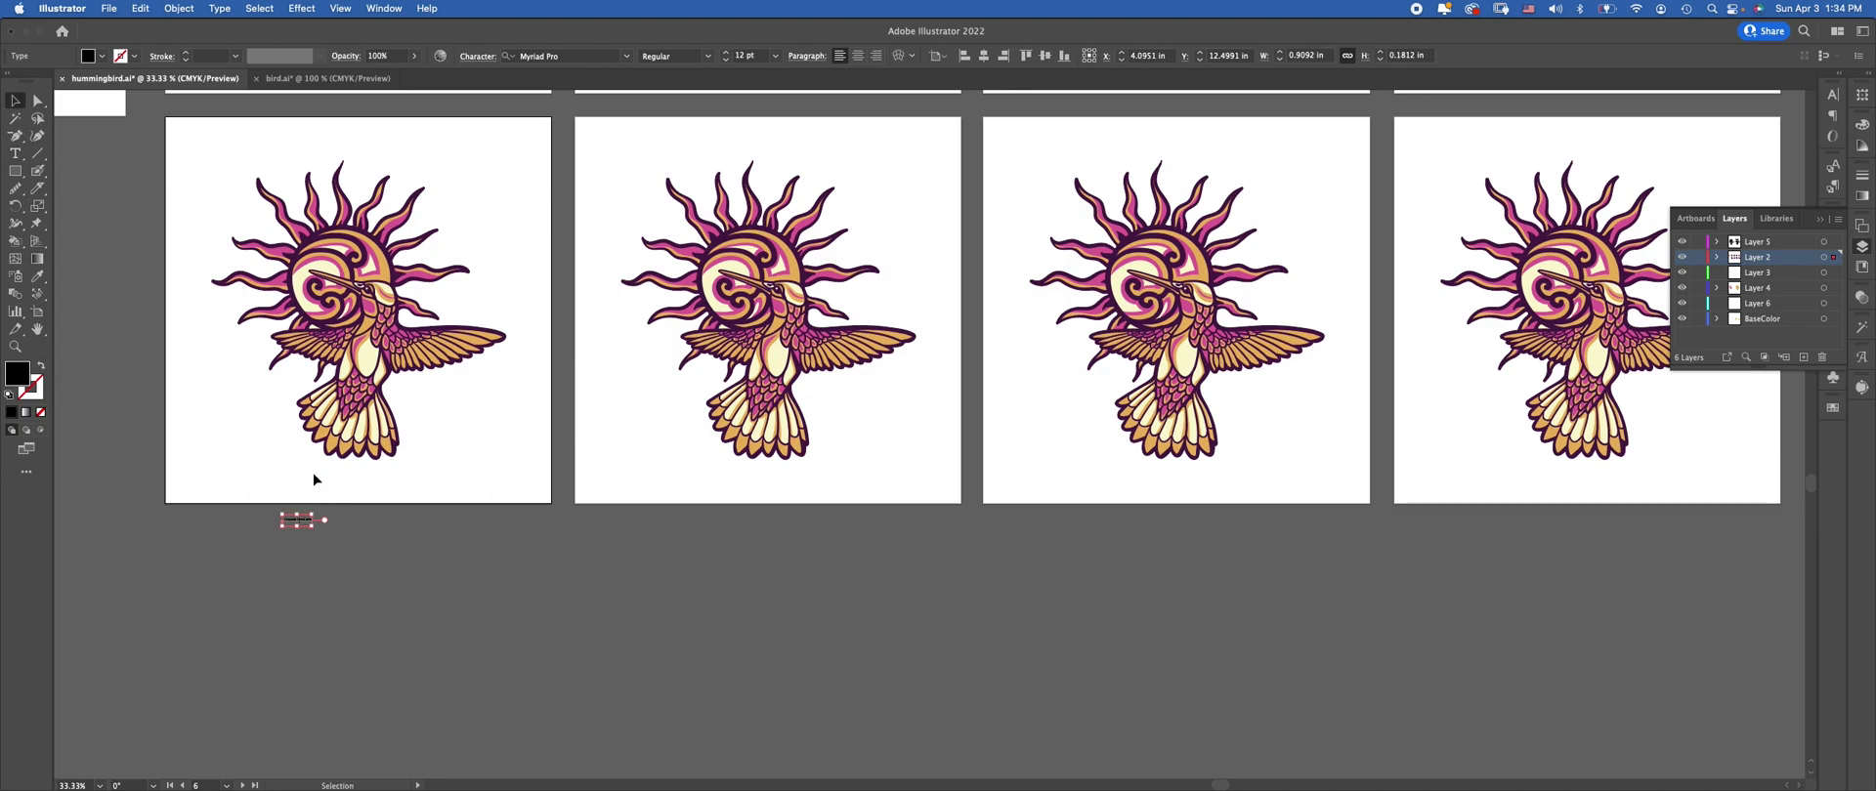
{"action": "left_click_drag", "start_coordinate": [317, 533], "coordinate": [460, 561]}
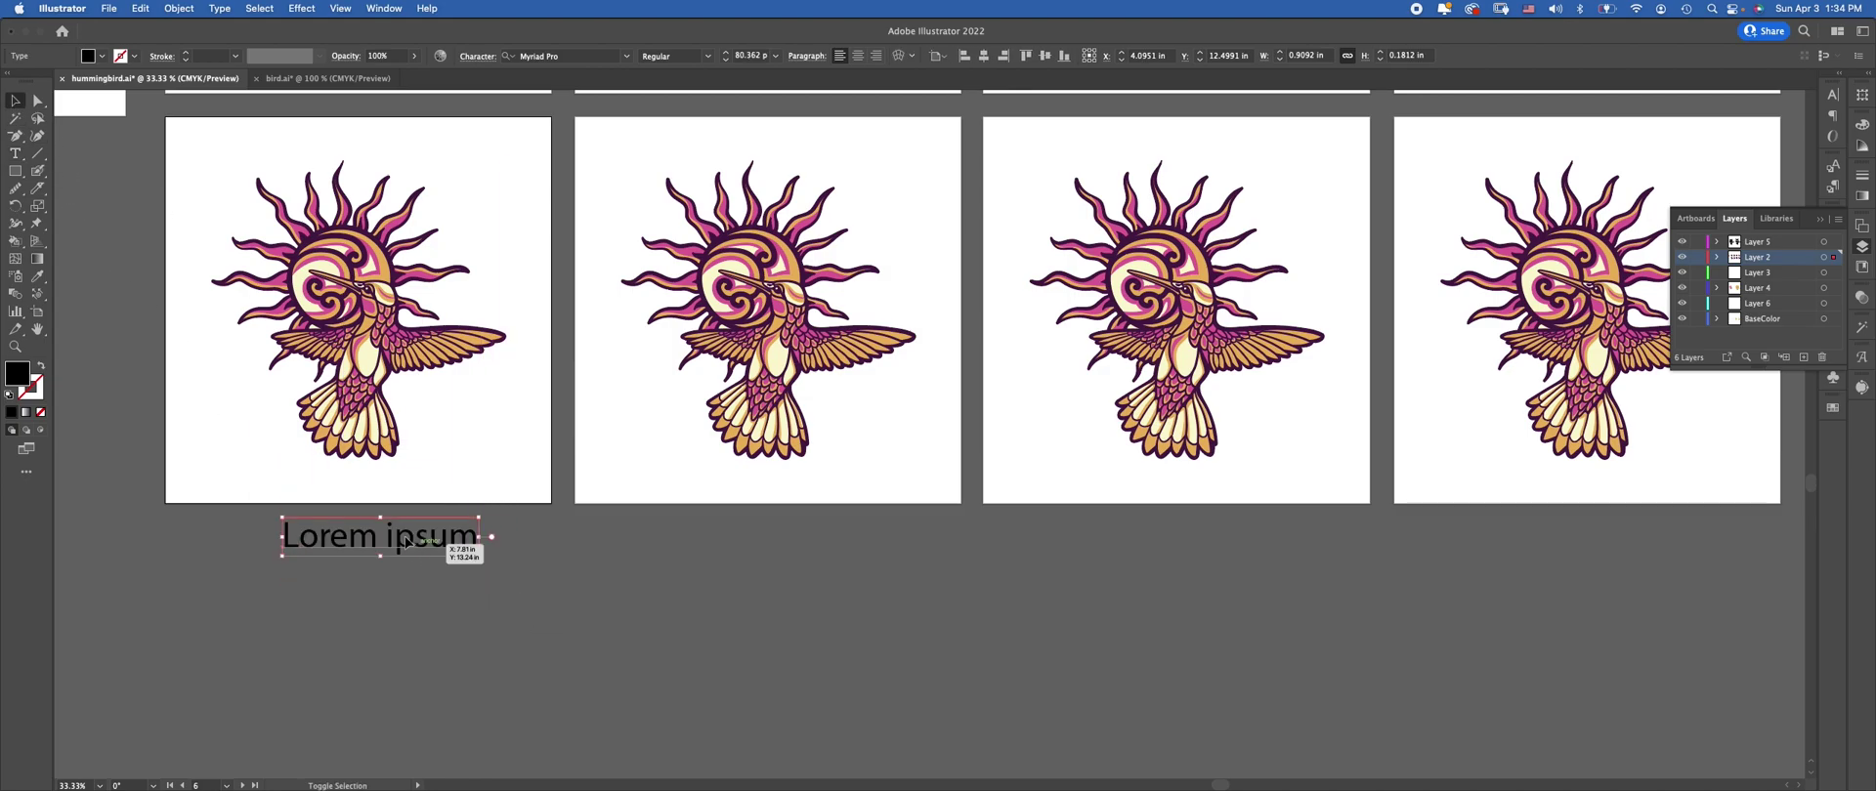
Color the text label white, change it to "Base Layer" and move it toward the lower-right corner of the first artboard
{"action": "double_click", "coordinate": [450, 539]}
{"action": "key", "text": "super+a"}
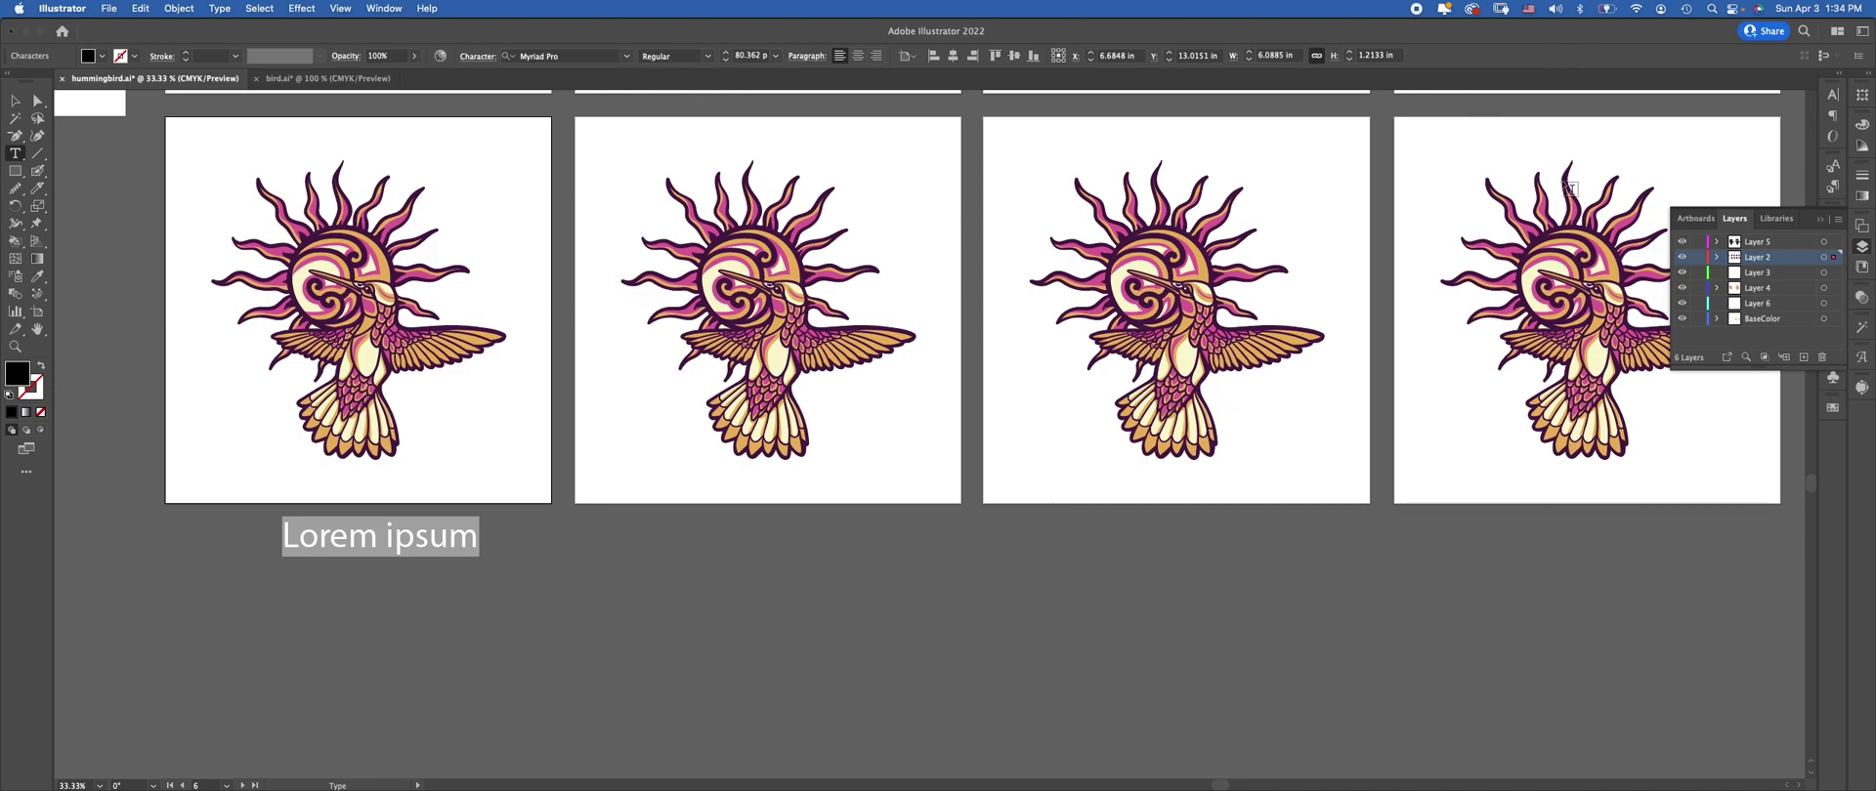
{"action": "double_click", "coordinate": [17, 374]}
{"action": "left_click_drag", "start_coordinate": [866, 387], "coordinate": [745, 316]}
{"action": "left_click", "coordinate": [1093, 322]}
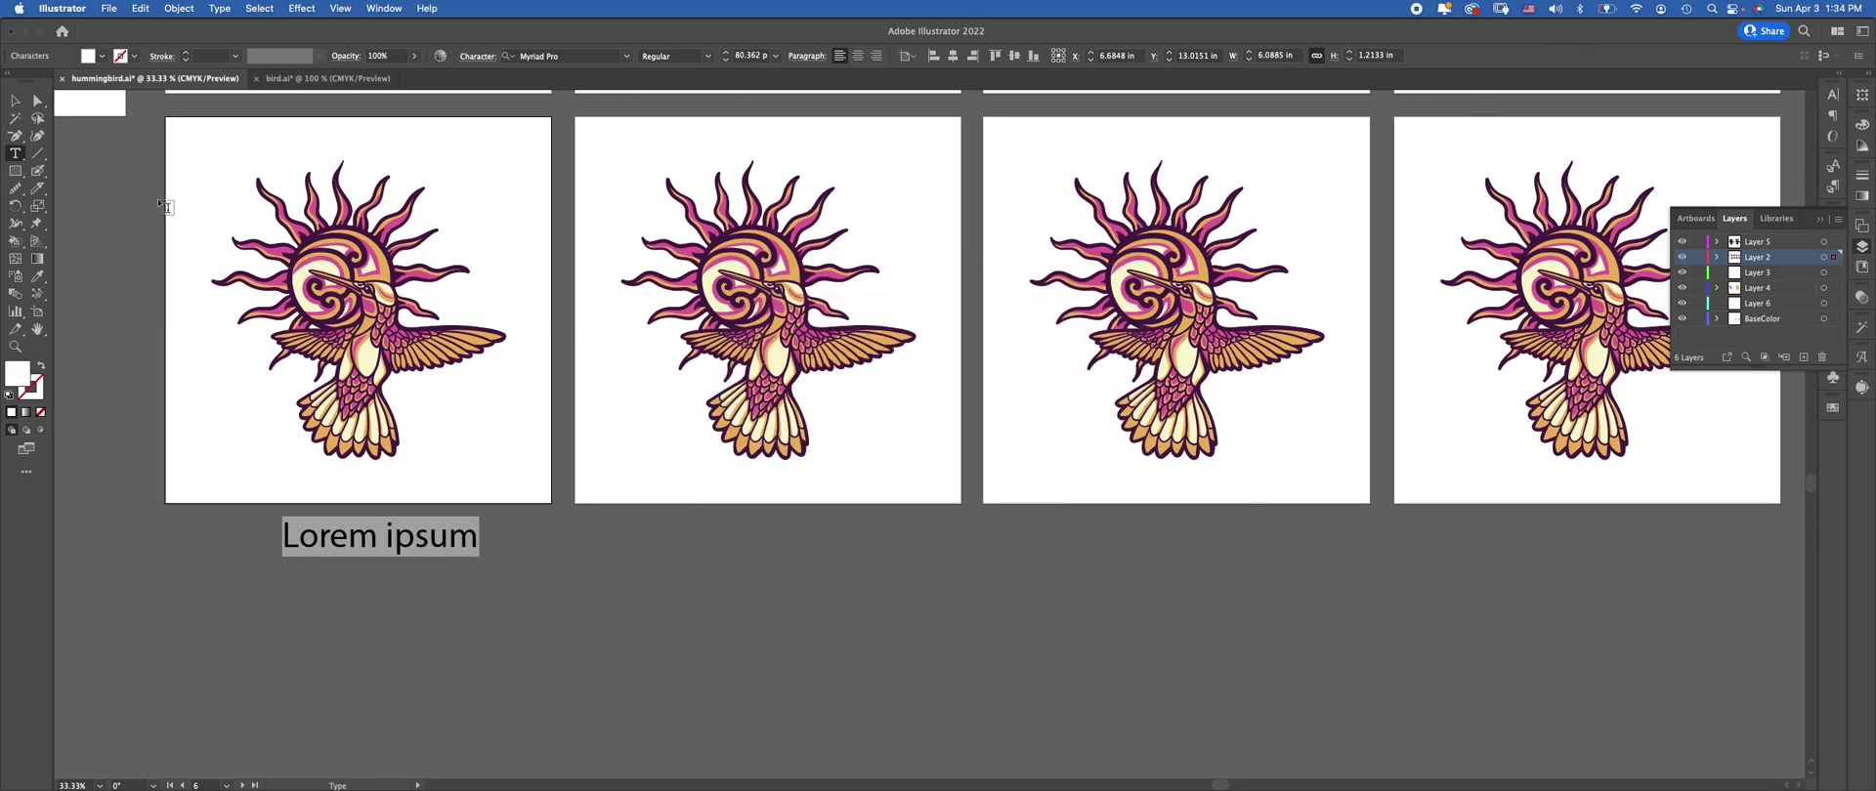
{"action": "type", "text": "Base Layer"}
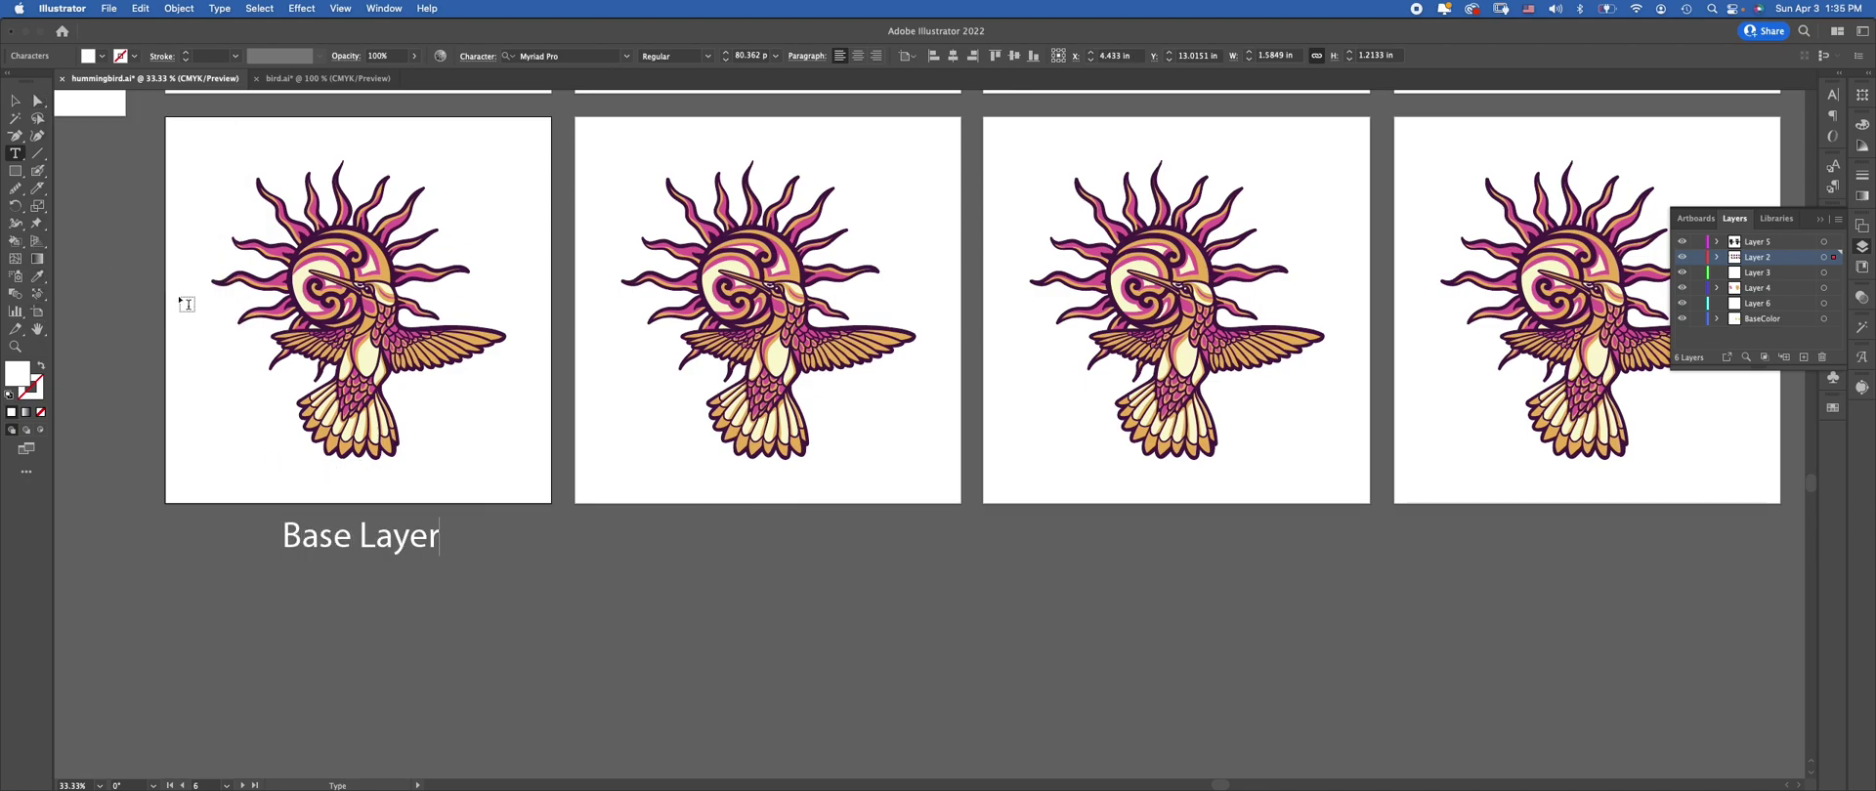
{"action": "left_click", "coordinate": [15, 99]}
{"action": "left_click_drag", "start_coordinate": [381, 545], "coordinate": [474, 562]}
Place a copy of the label below the second artboard and change its text to "Orange"
{"action": "left_click", "coordinate": [798, 565]}
{"action": "key", "text": "super+v"}
{"action": "left_click_drag", "start_coordinate": [928, 430], "coordinate": [866, 519]}
{"action": "double_click", "coordinate": [866, 519]}
{"action": "double_click", "coordinate": [866, 532]}
{"action": "key", "text": "super+a"}
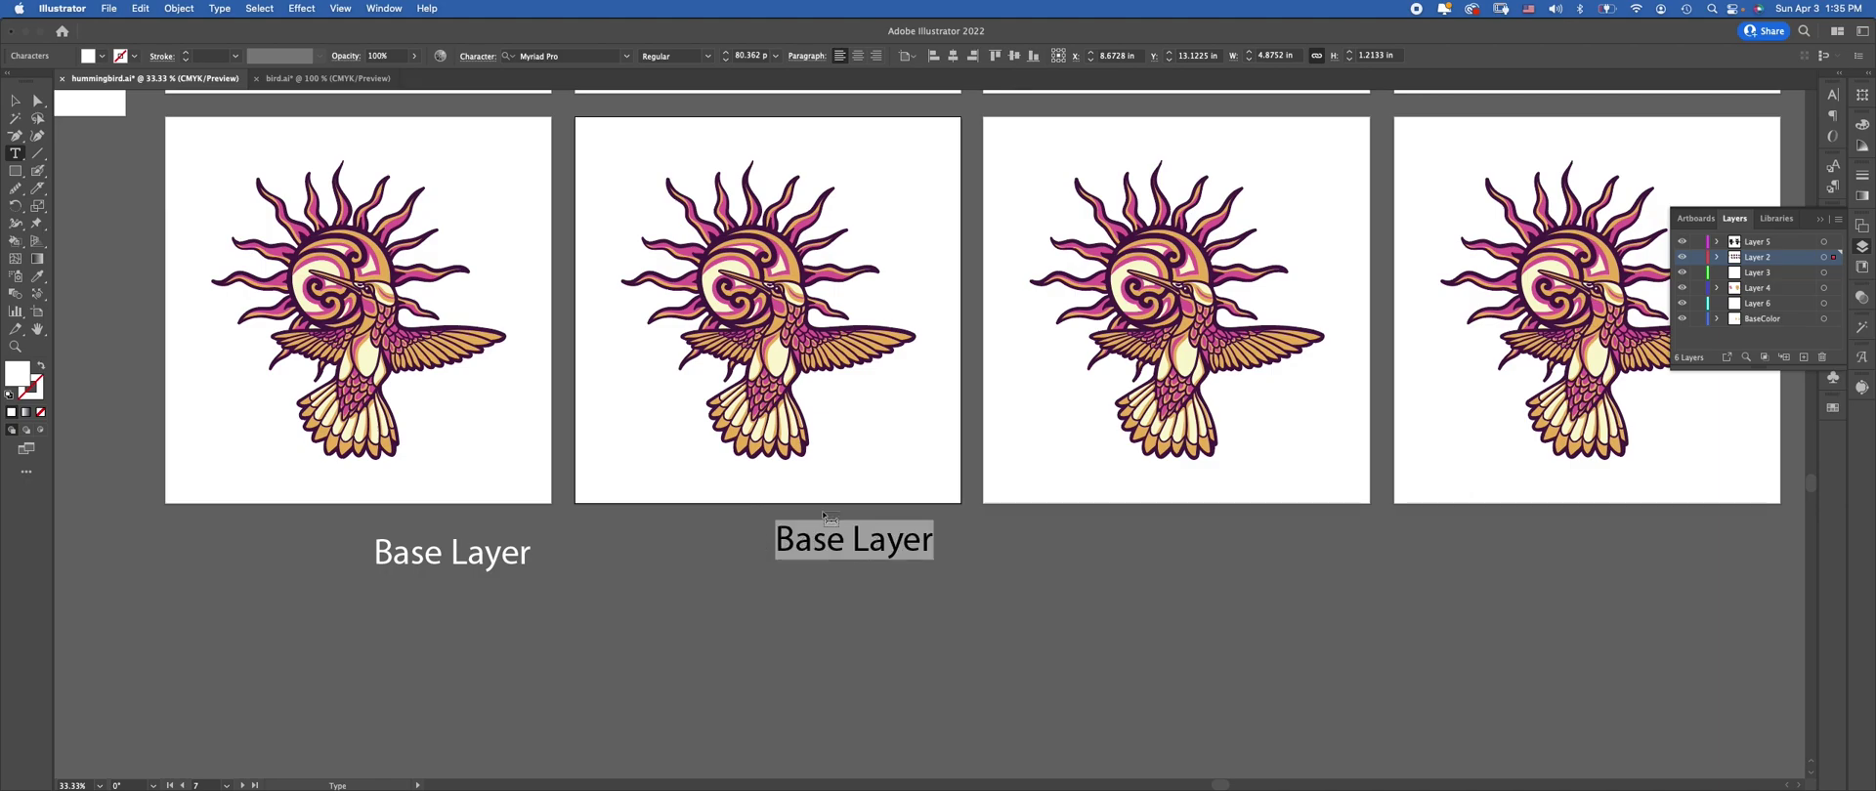
{"action": "type", "text": "Light"}
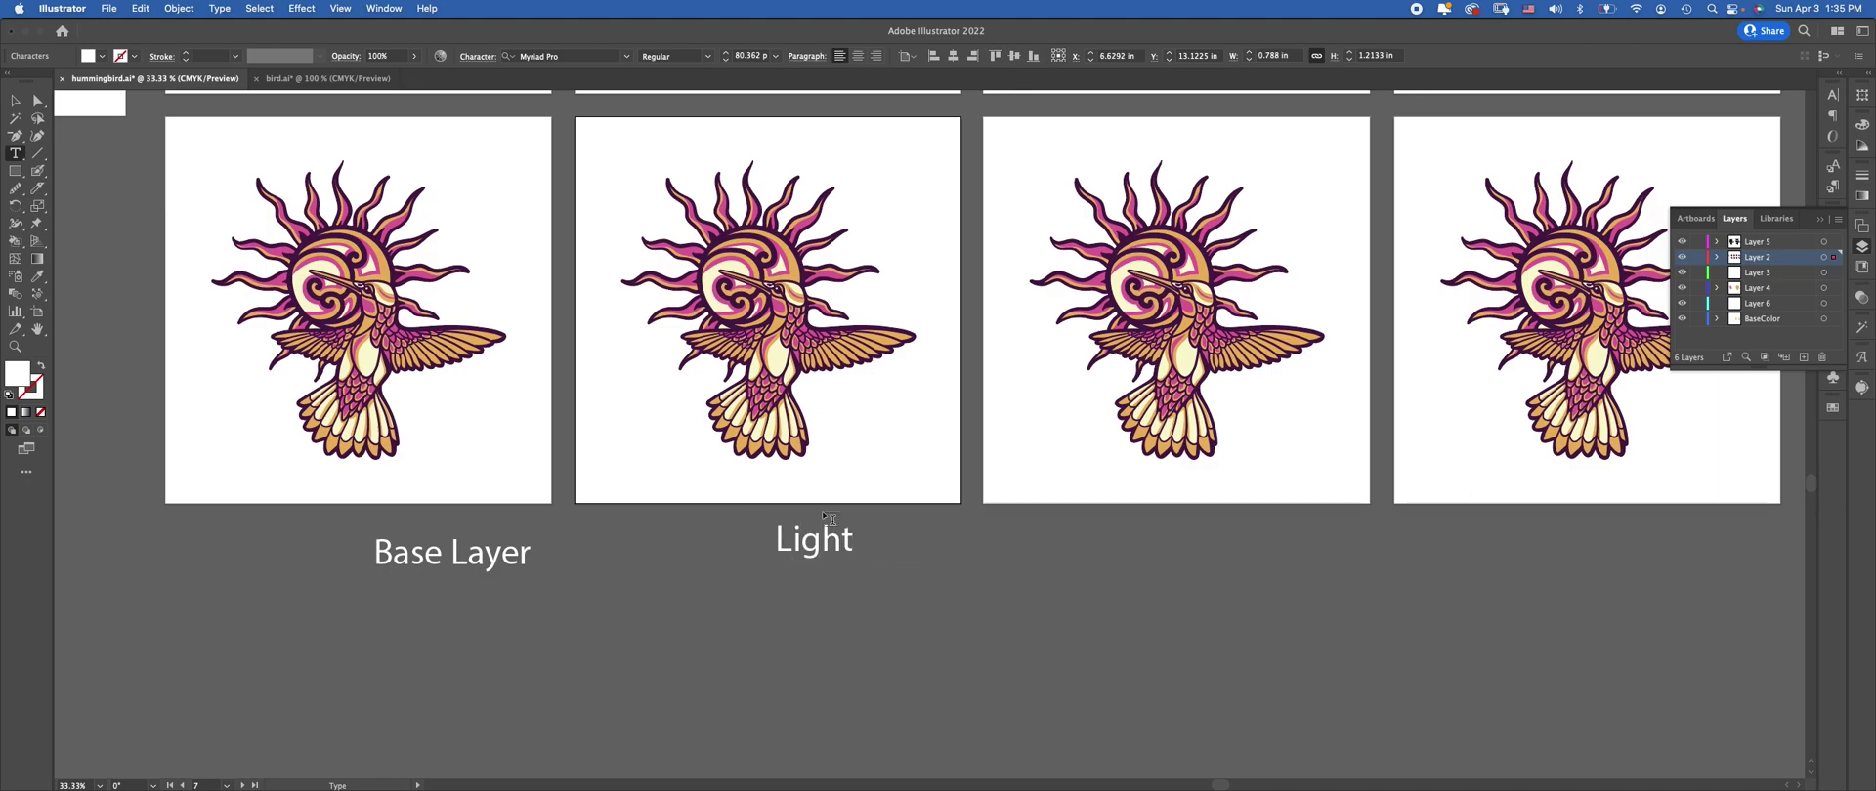
{"action": "type", "text": "nge"}
Duplicate the "Orange" label below the third artboard and change its text to "Pink"
{"action": "left_click", "coordinate": [15, 100]}
{"action": "left_click_drag", "start_coordinate": [853, 535], "coordinate": [1356, 562]}
{"action": "double_click", "coordinate": [1328, 547]}
{"action": "key", "text": "super+a"}
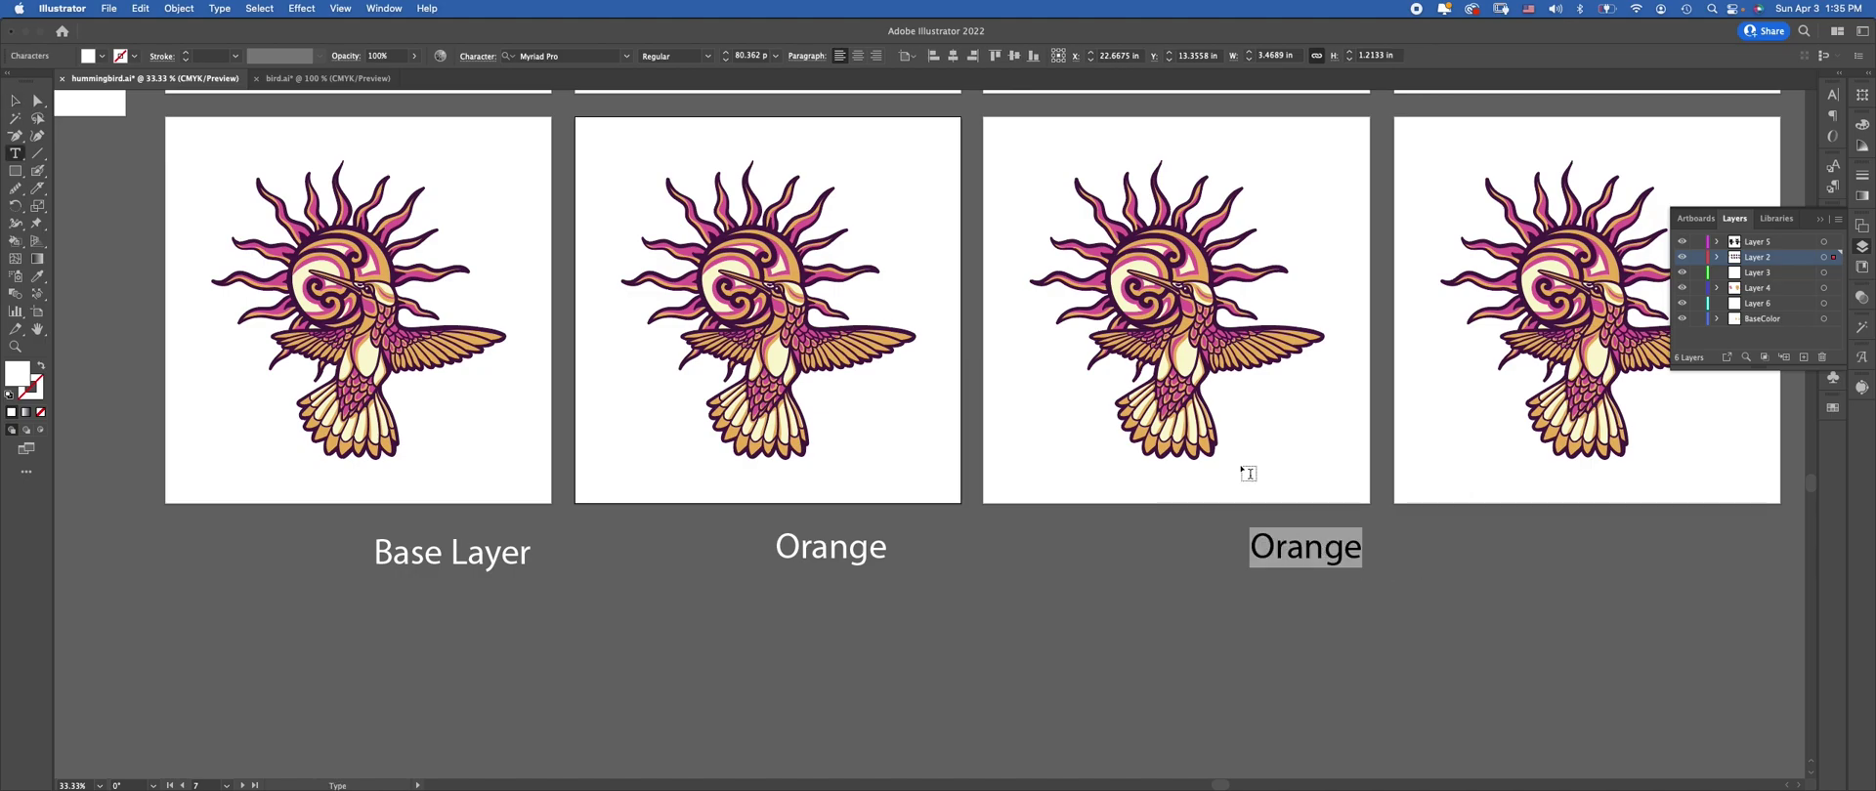
{"action": "type", "text": "Pink"}
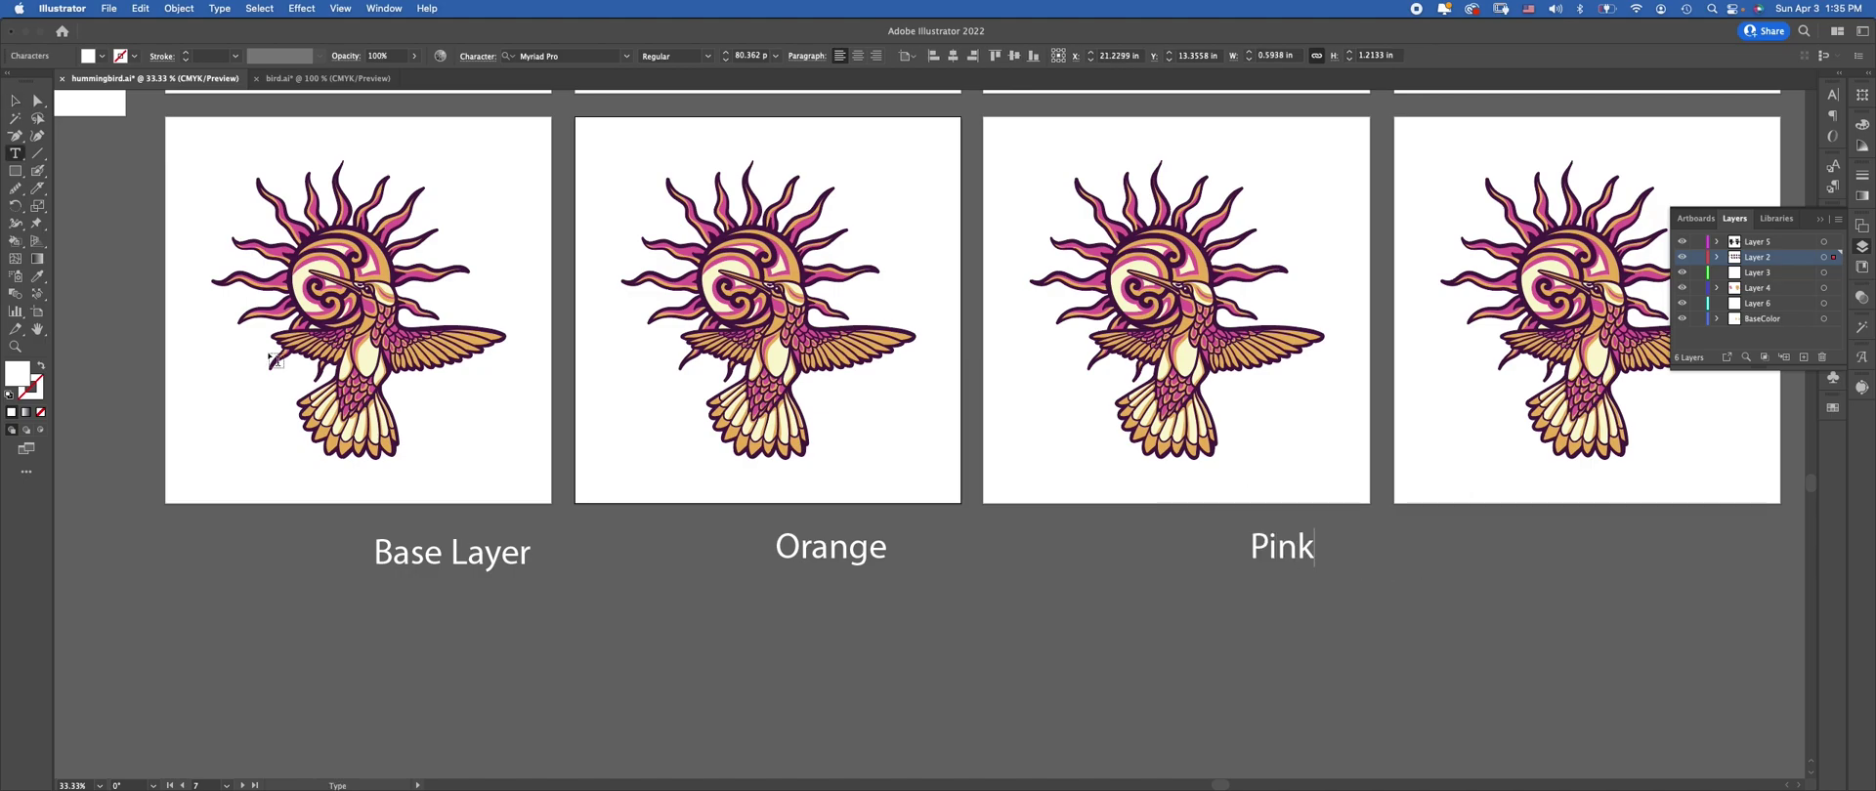
Duplicate the "Pink" label below the fourth artboard and change its text to "Lineart"
{"action": "left_click", "coordinate": [15, 100]}
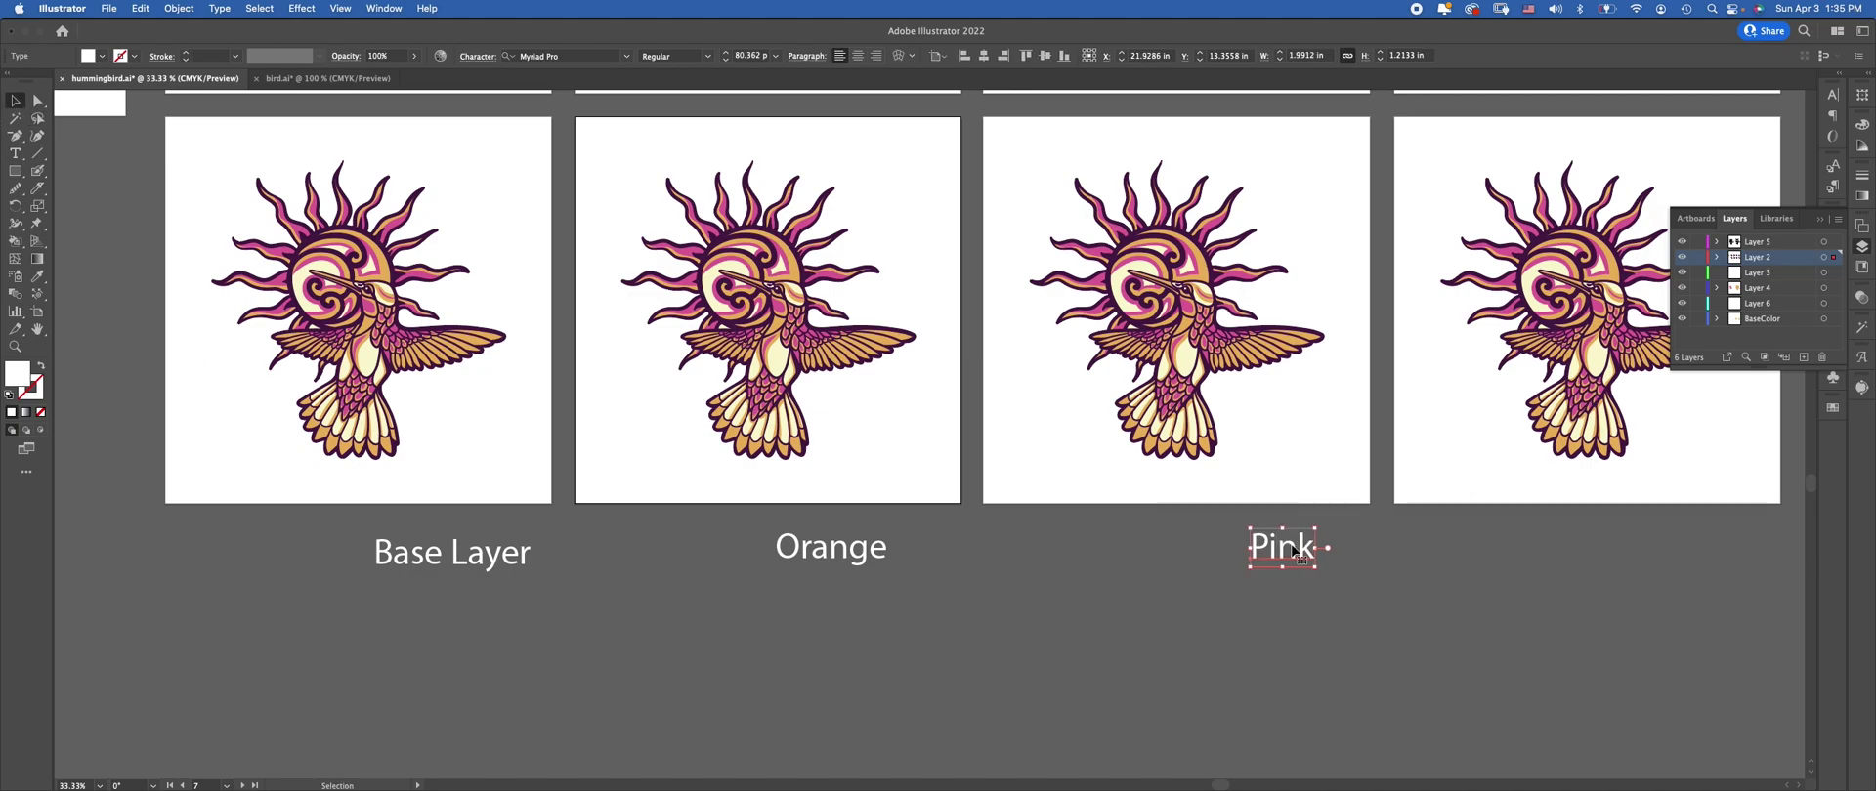
{"action": "left_click_drag", "start_coordinate": [1293, 552], "coordinate": [1739, 575]}
{"action": "double_click", "coordinate": [1709, 561]}
{"action": "key", "text": "super+a"}
{"action": "type", "text": "Lineart"}
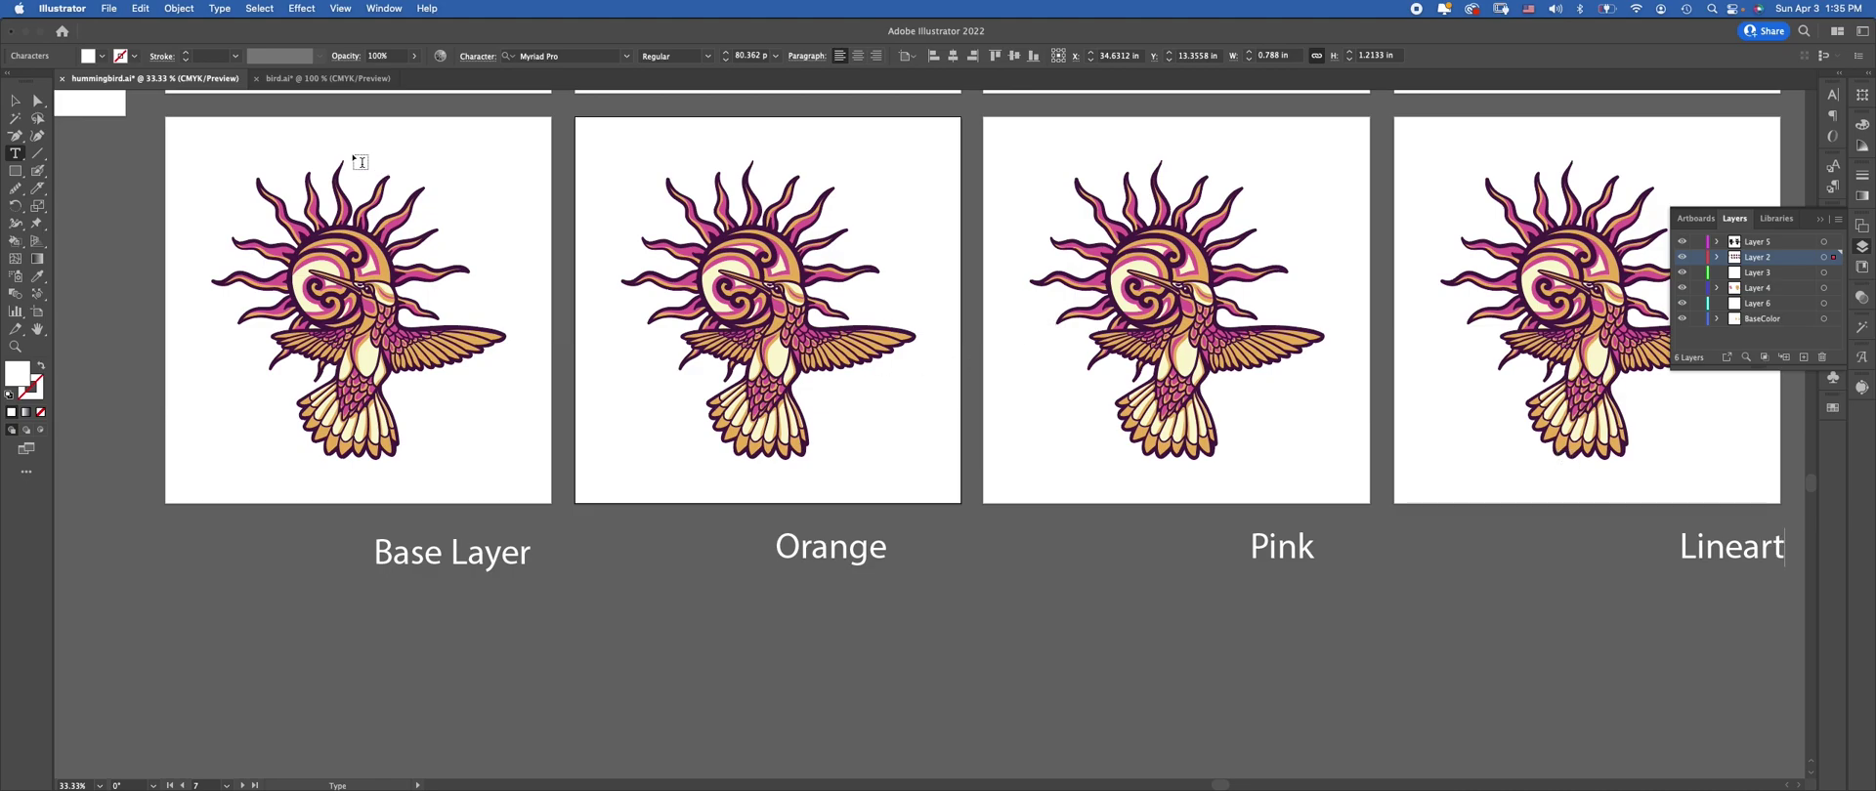
{"action": "key", "text": "Escape"}
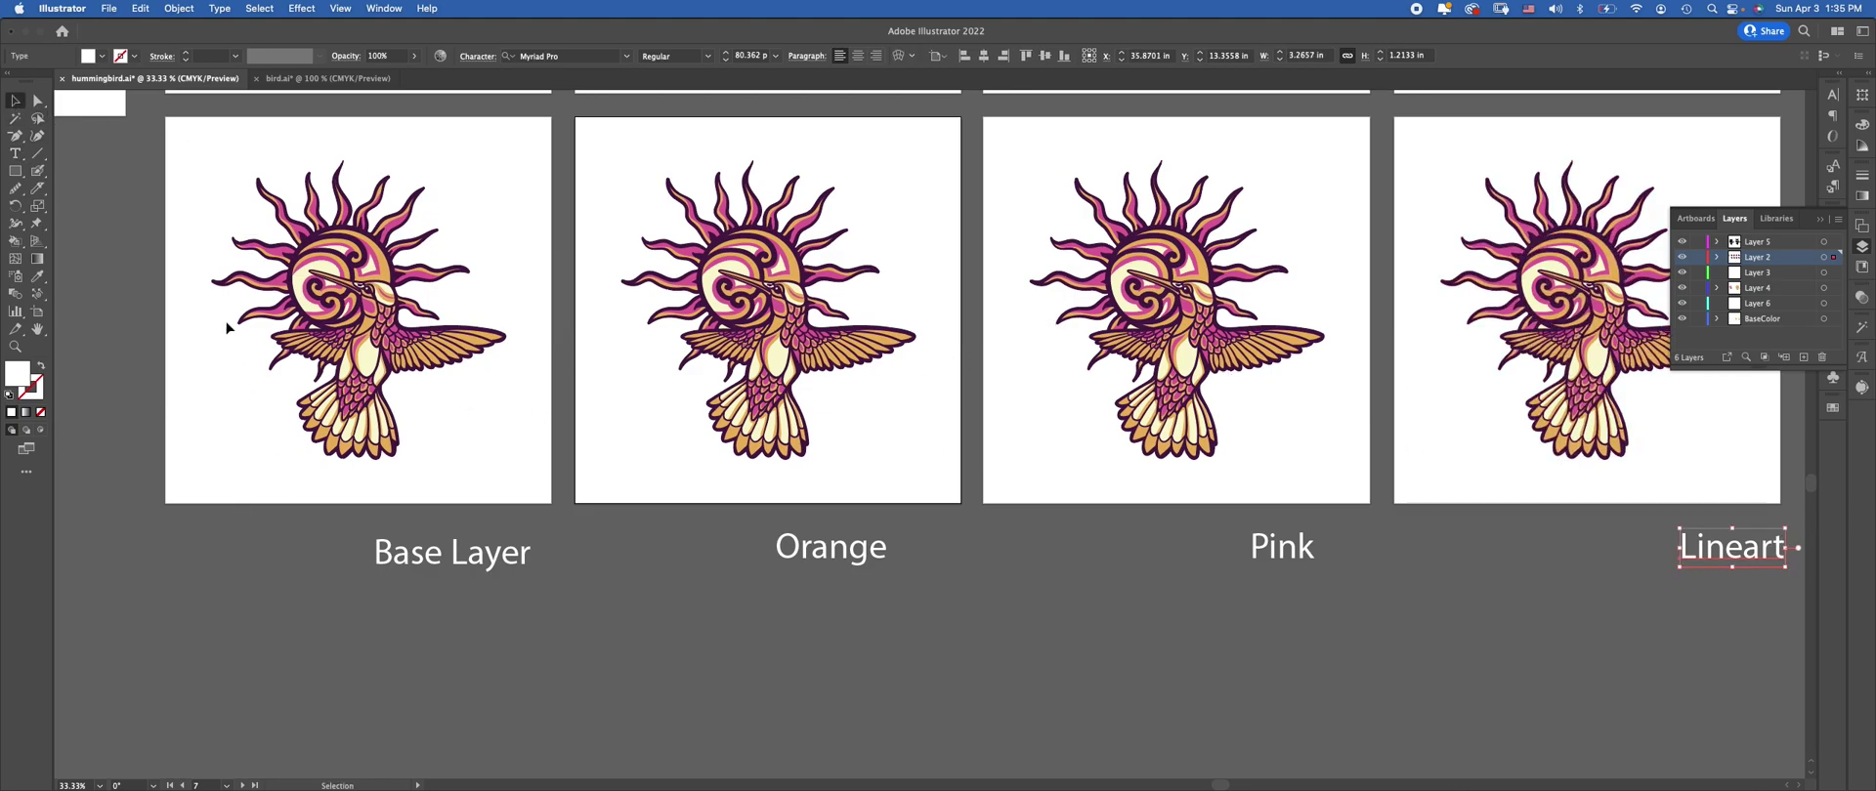
Unite the hummingbird artwork on the "Base Layer" artboard into one solid silhouette with Pathfinder, keeping it in its original position
{"action": "left_click_drag", "start_coordinate": [200, 156], "coordinate": [520, 475]}
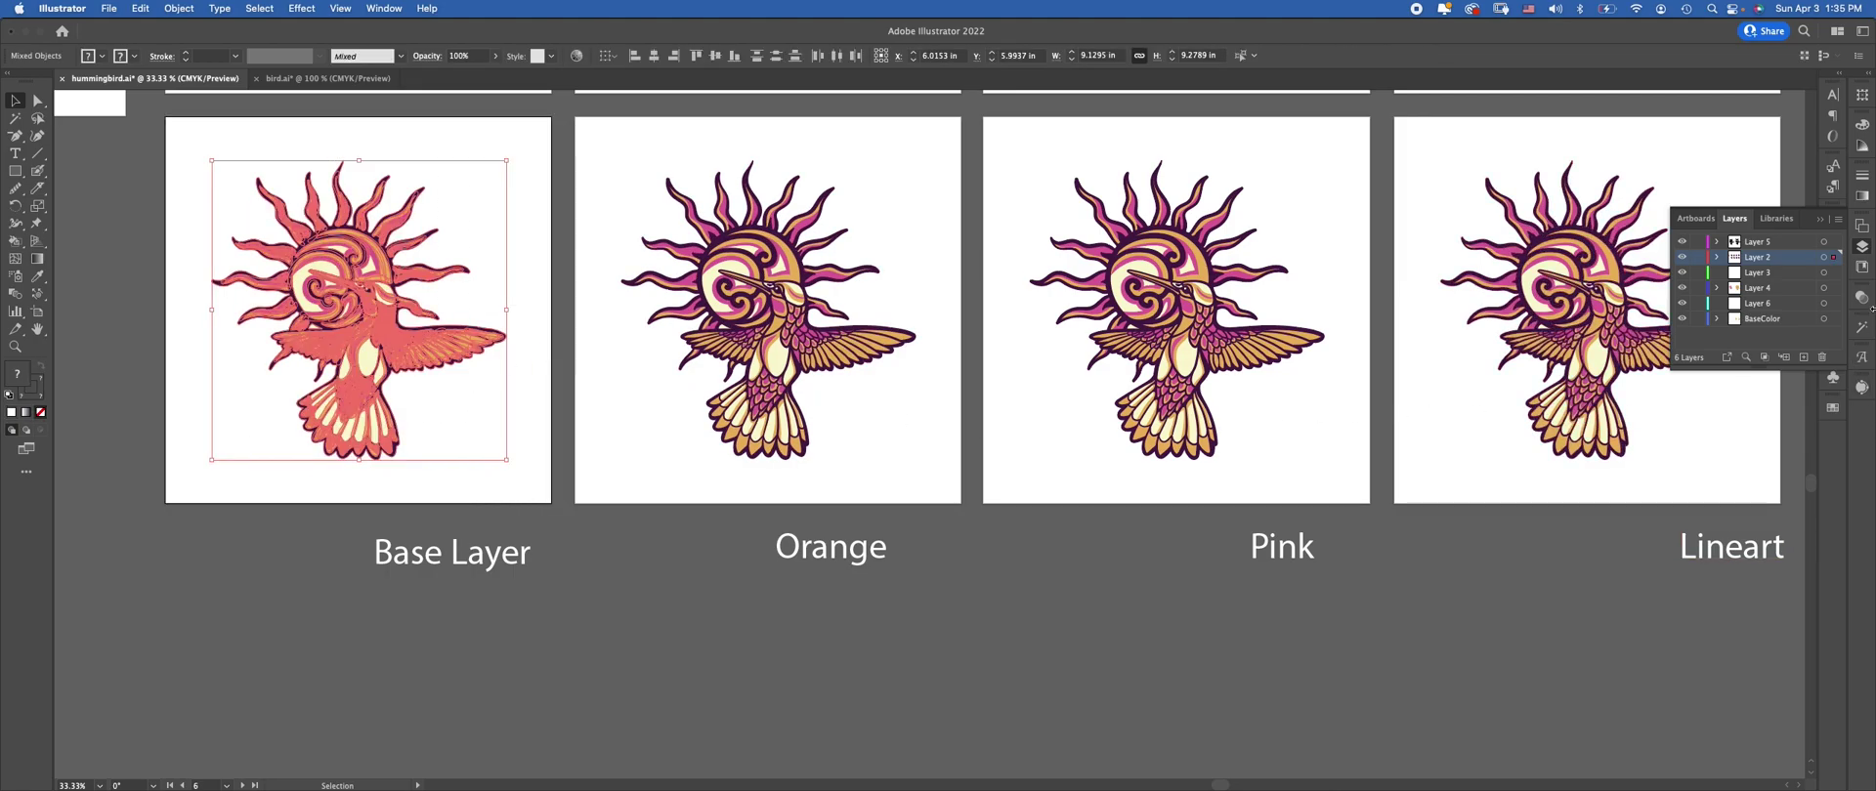
{"action": "left_click", "coordinate": [1819, 219]}
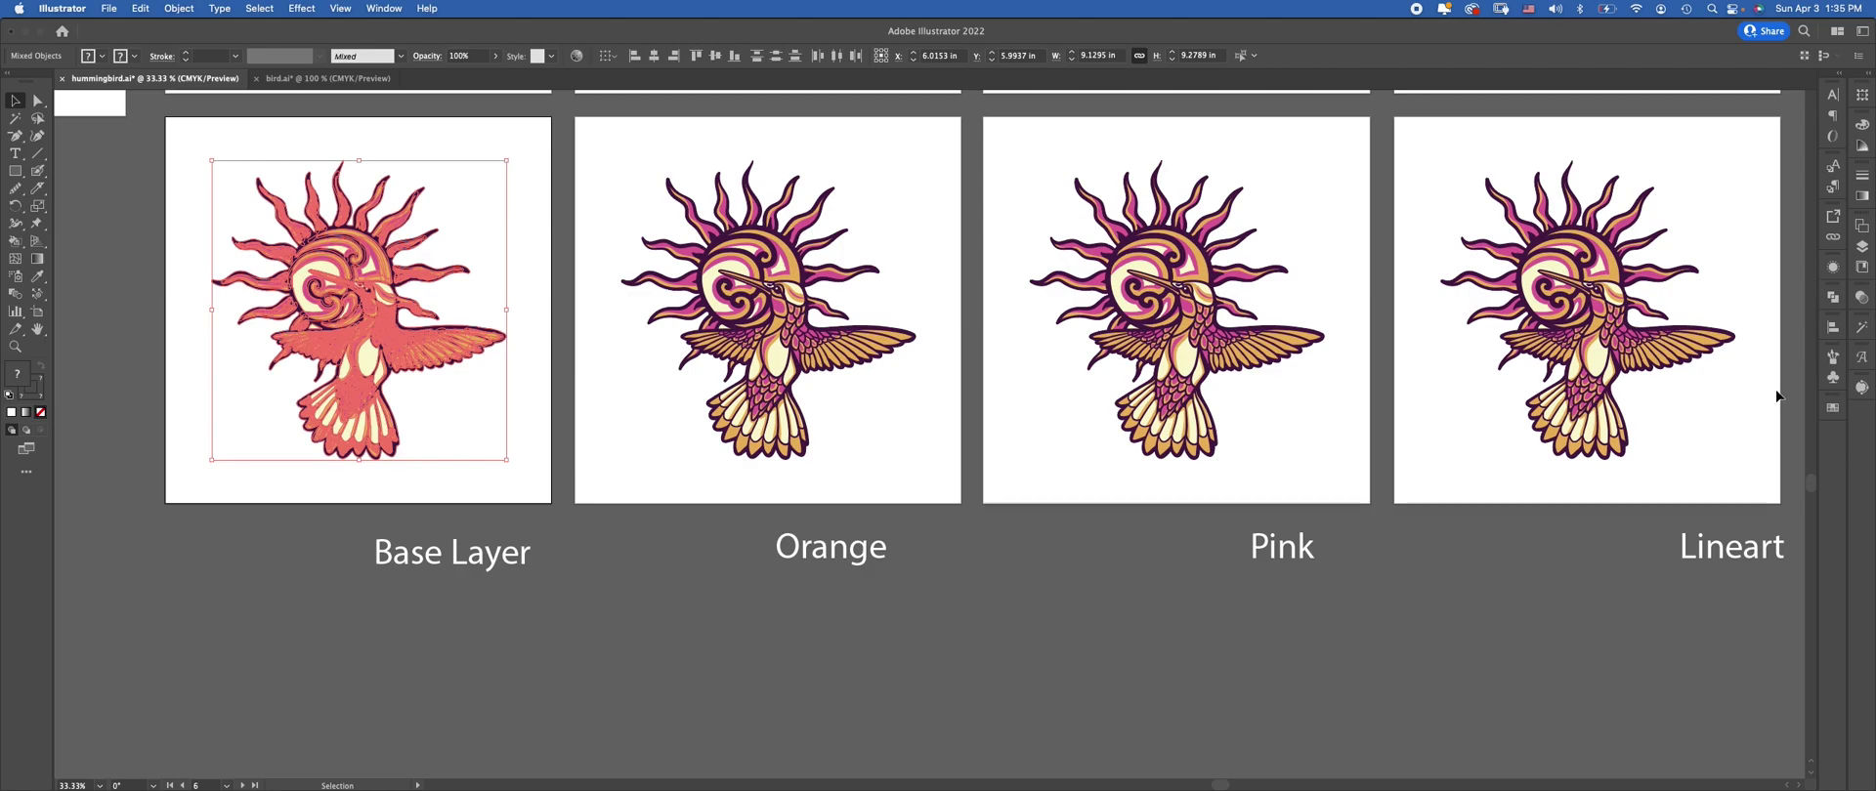
{"action": "left_click", "coordinate": [1833, 297]}
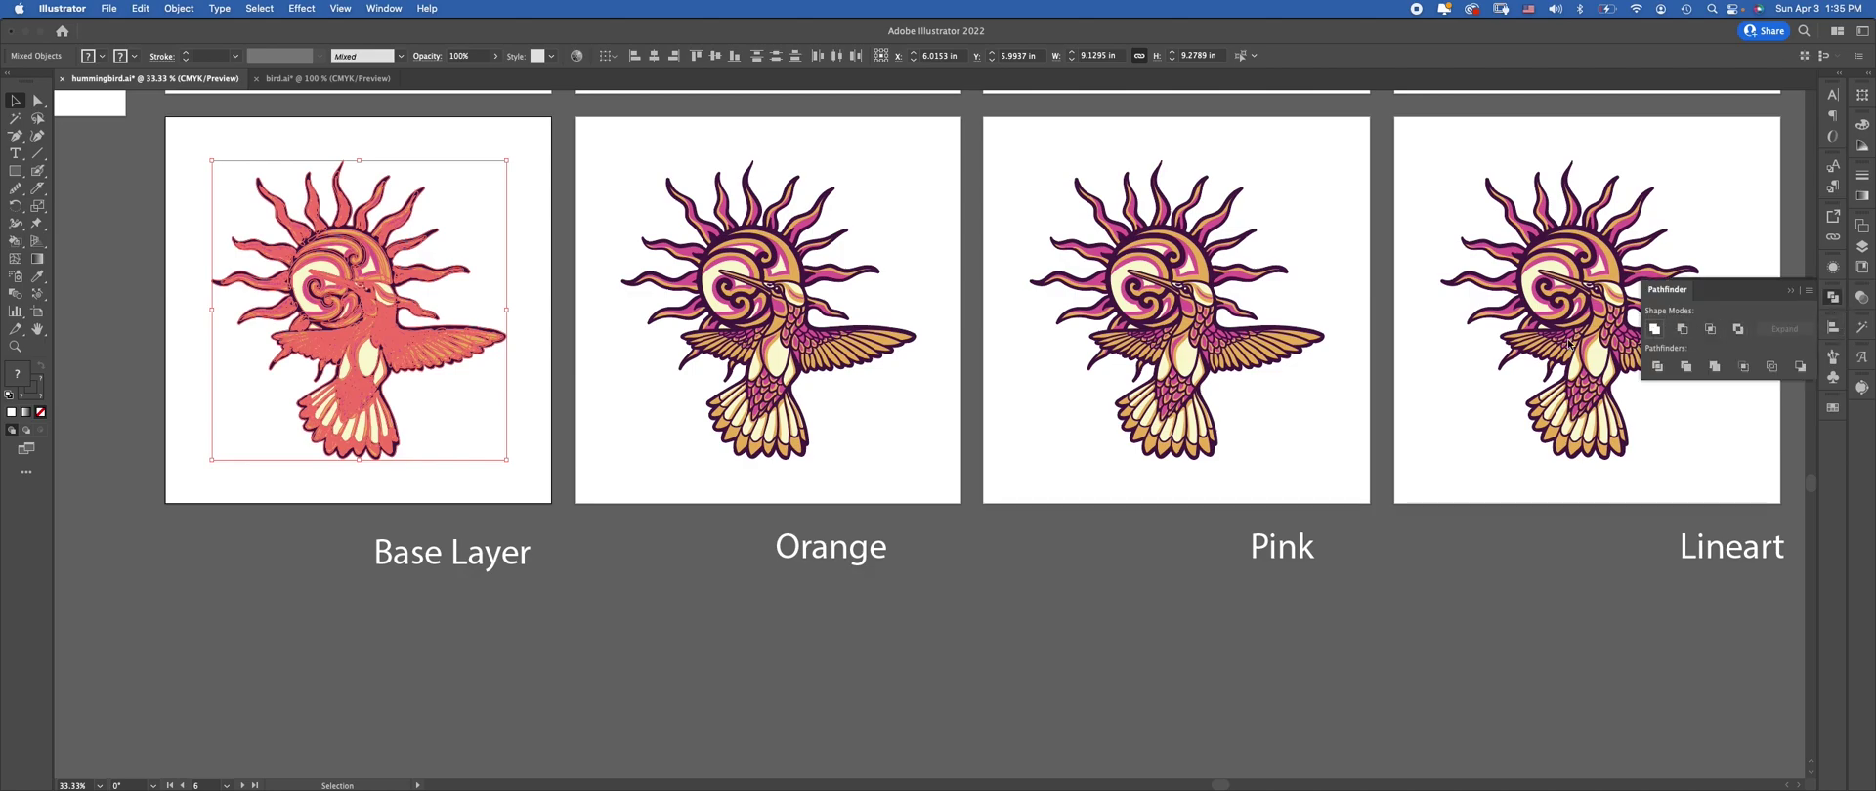
{"action": "left_click", "coordinate": [241, 534]}
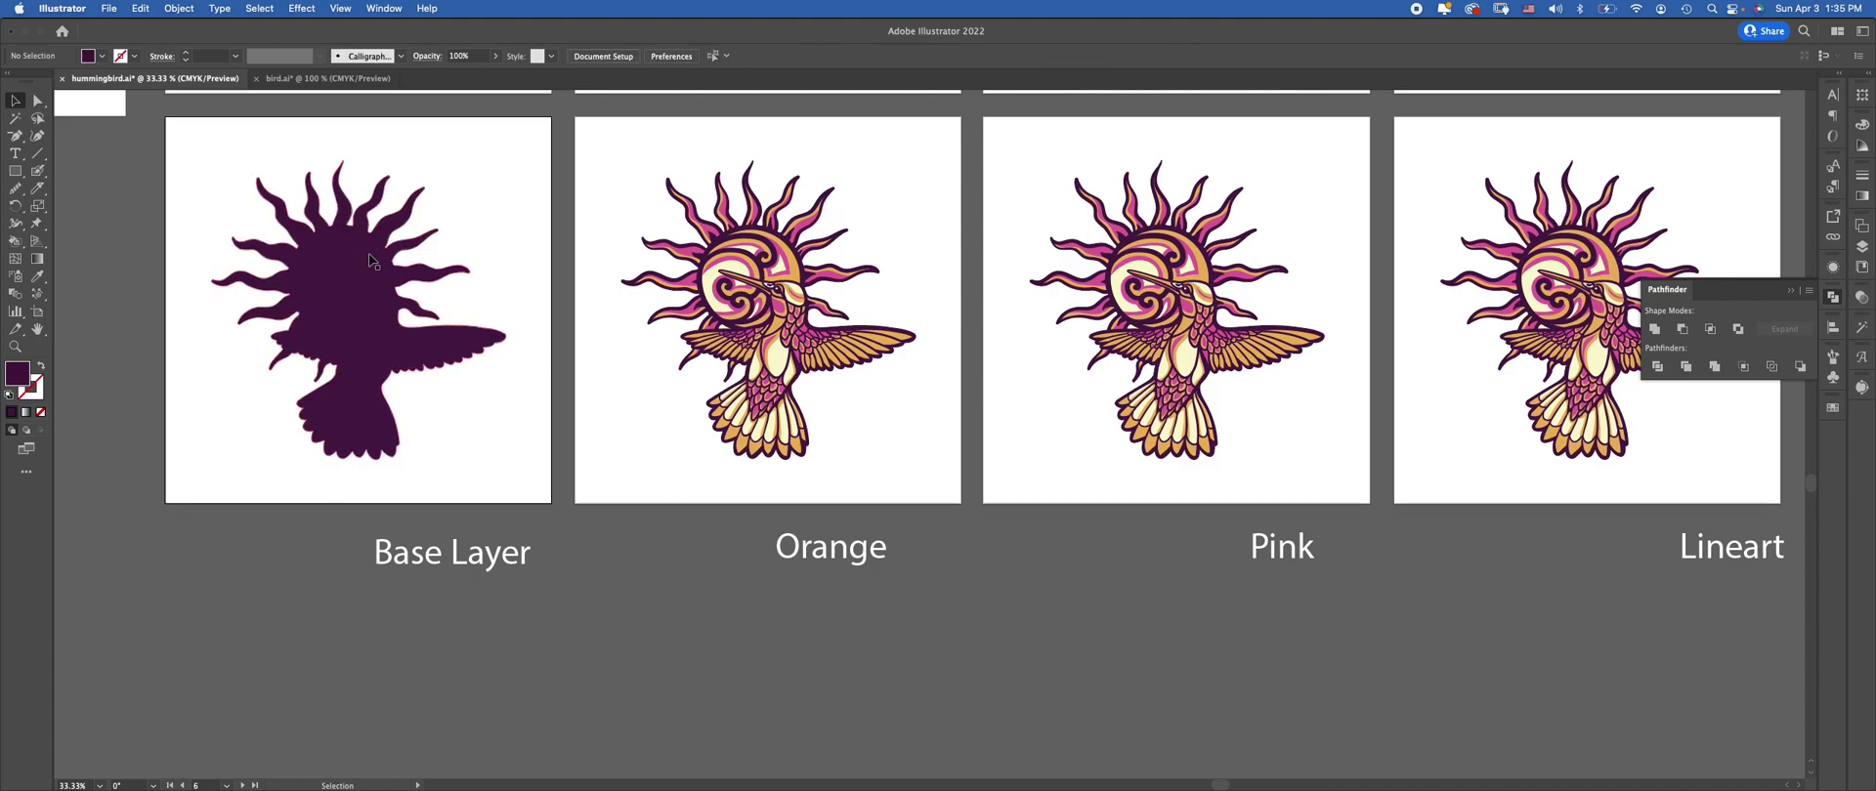
{"action": "left_click", "coordinate": [379, 362]}
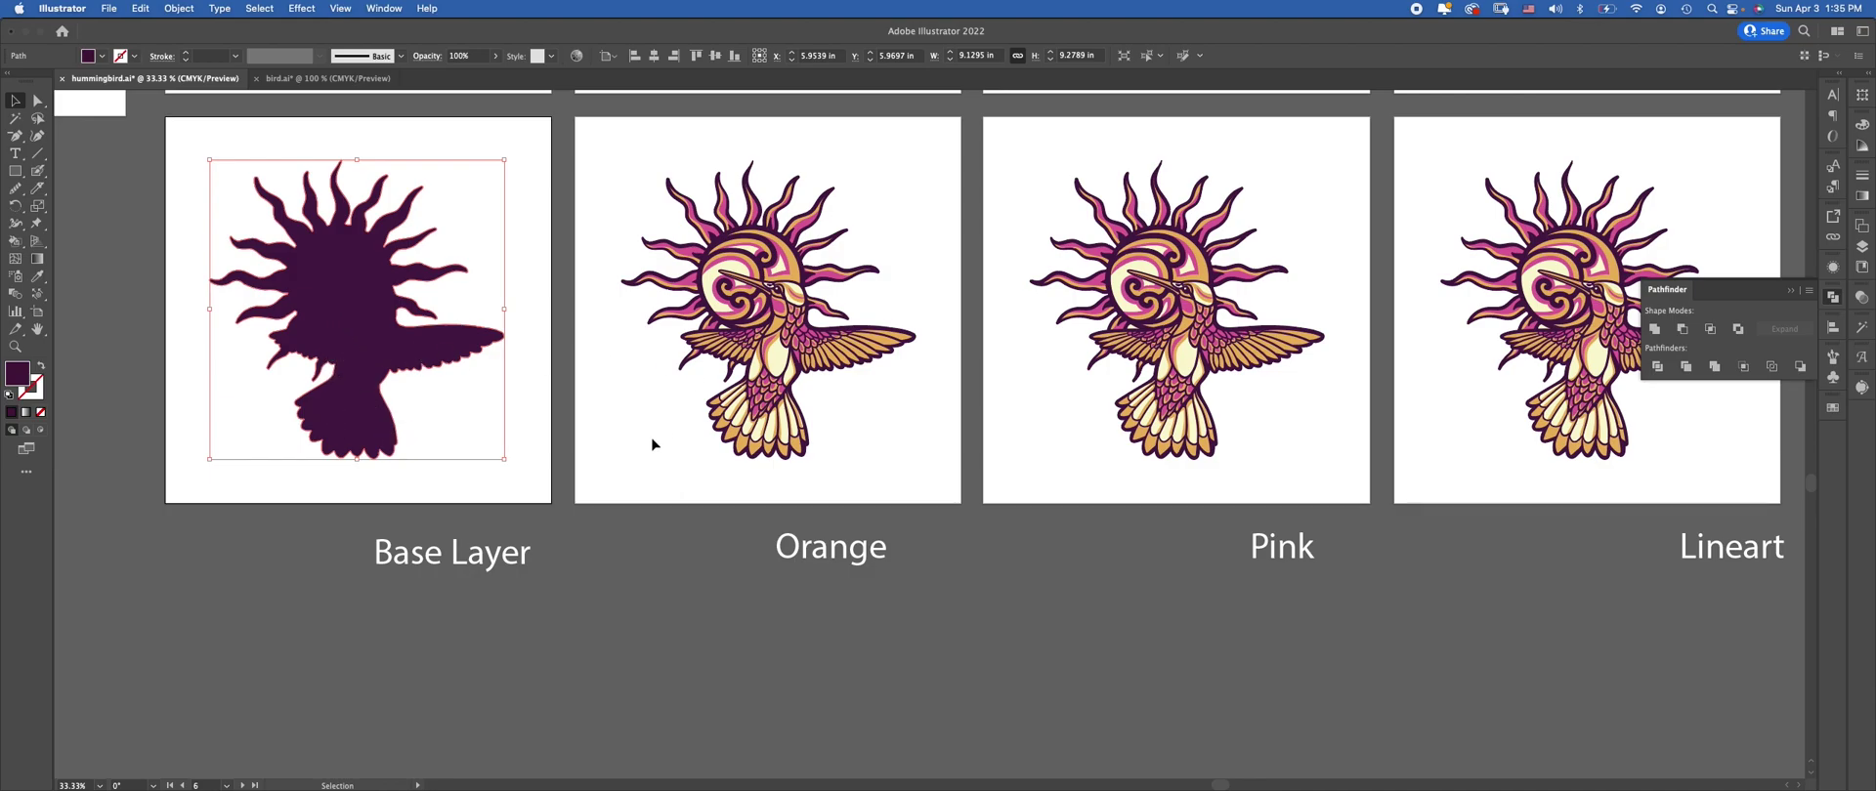
{"action": "key", "text": "super+z"}
Try to move the cream shape group away from the hummingbird artwork on the "Orange" artboard, and undo the move
{"action": "left_click", "coordinate": [727, 604]}
{"action": "left_click_drag", "start_coordinate": [911, 422], "coordinate": [795, 453]}
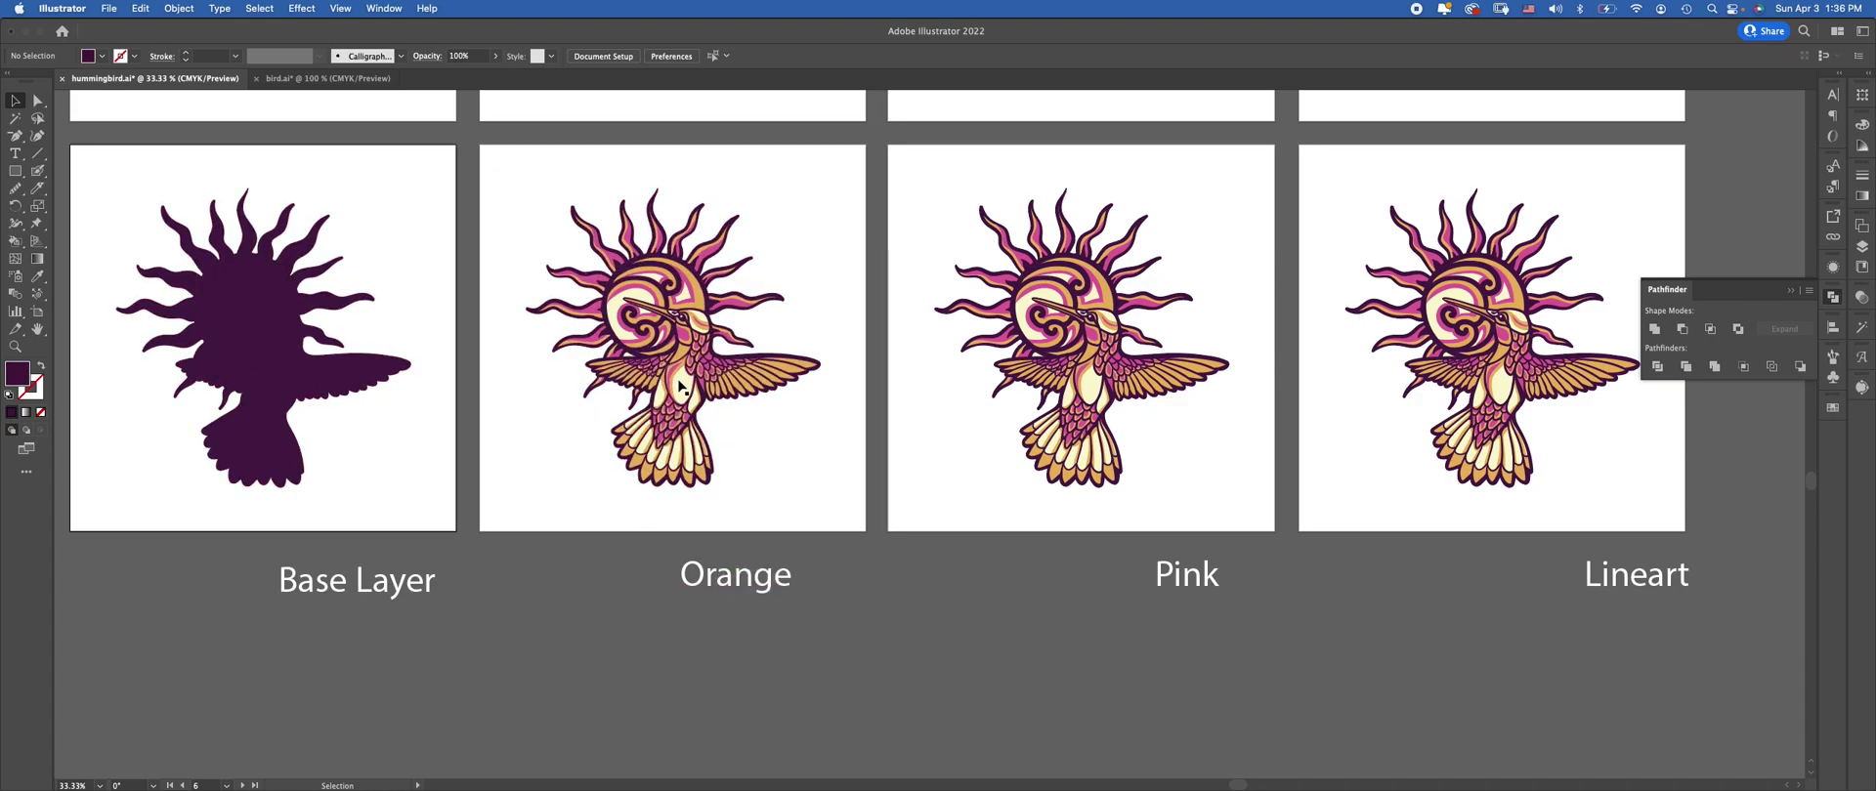
{"action": "key", "text": "super+equal"}
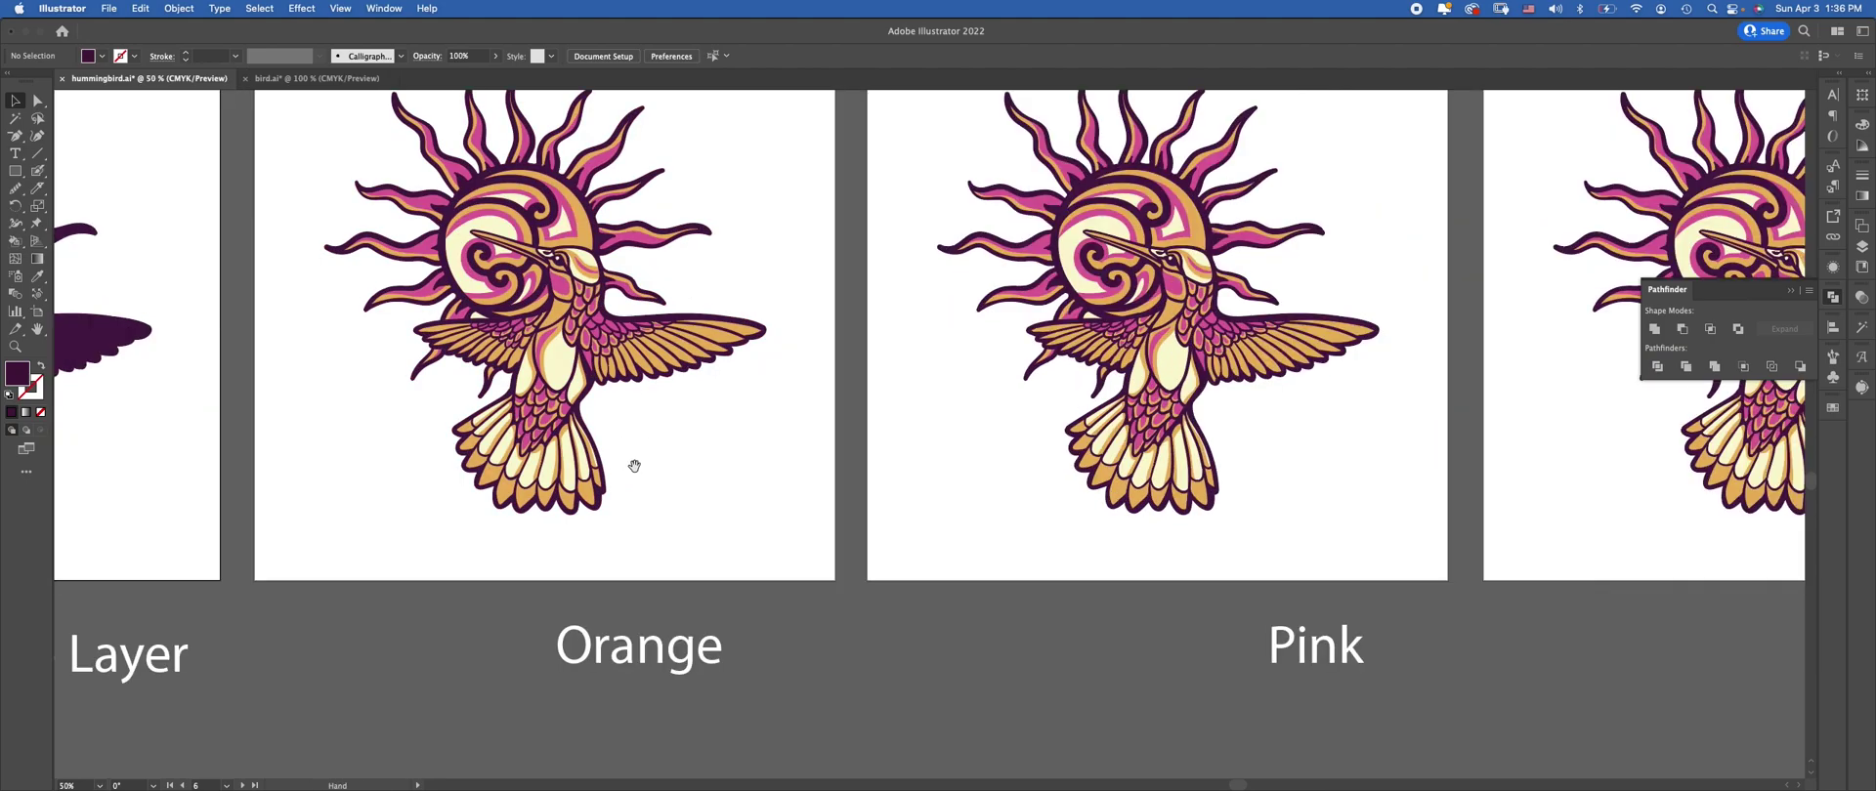
{"action": "left_click_drag", "start_coordinate": [629, 463], "coordinate": [749, 561]}
{"action": "left_click_drag", "start_coordinate": [810, 320], "coordinate": [809, 240]}
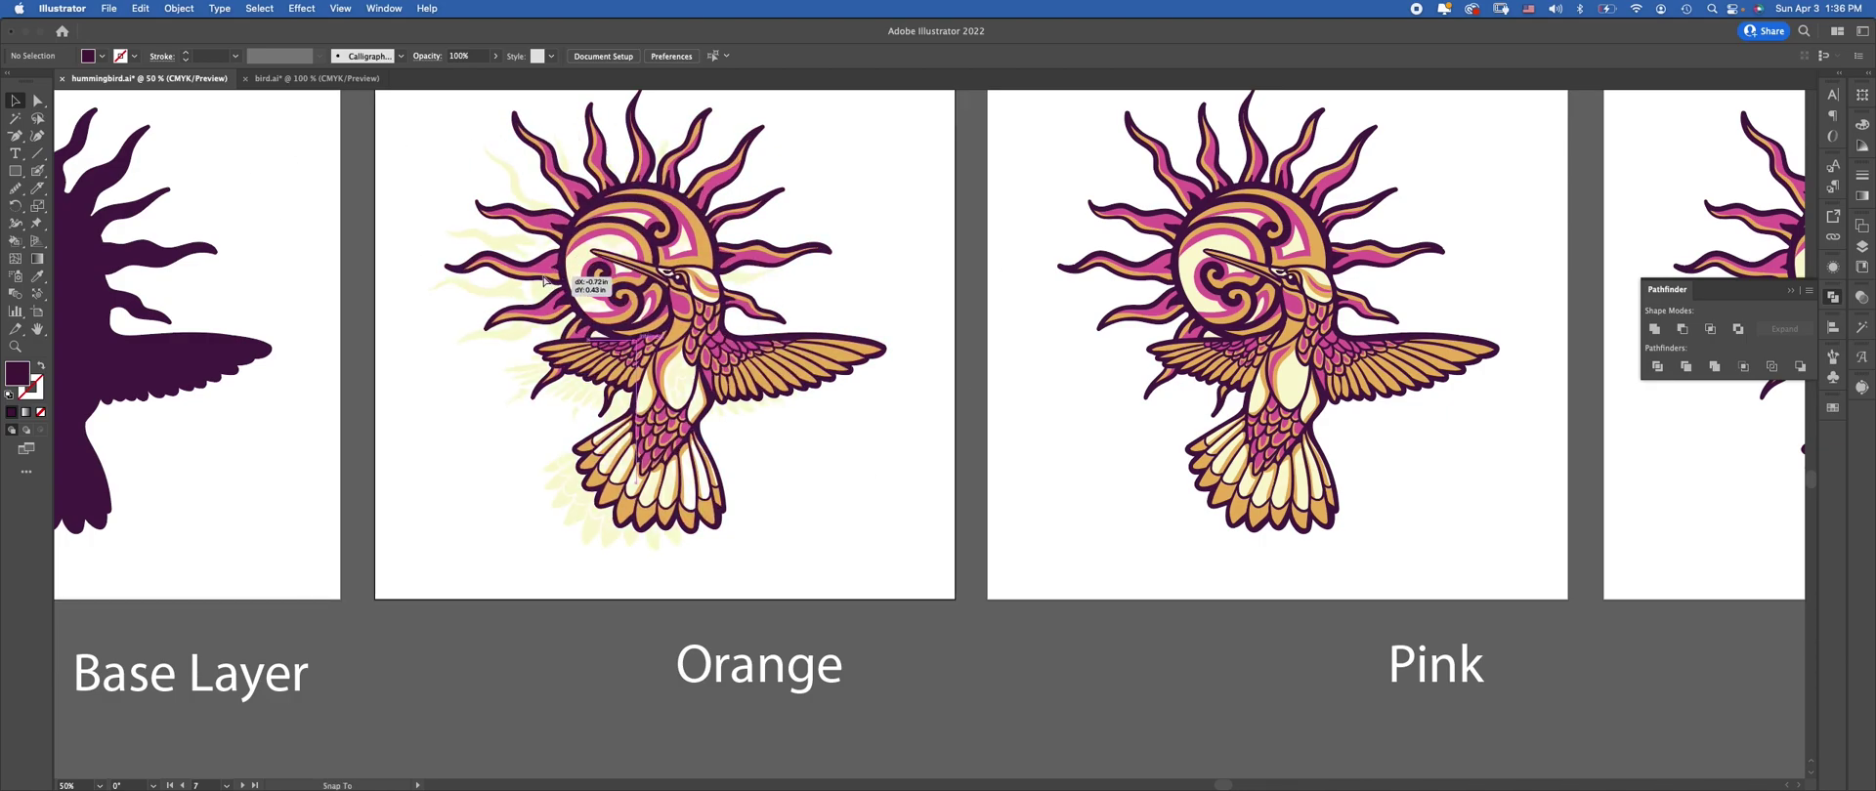
{"action": "left_click", "coordinate": [577, 262]}
{"action": "left_click_drag", "start_coordinate": [577, 262], "coordinate": [300, 343]}
{"action": "key", "text": "super+z"}
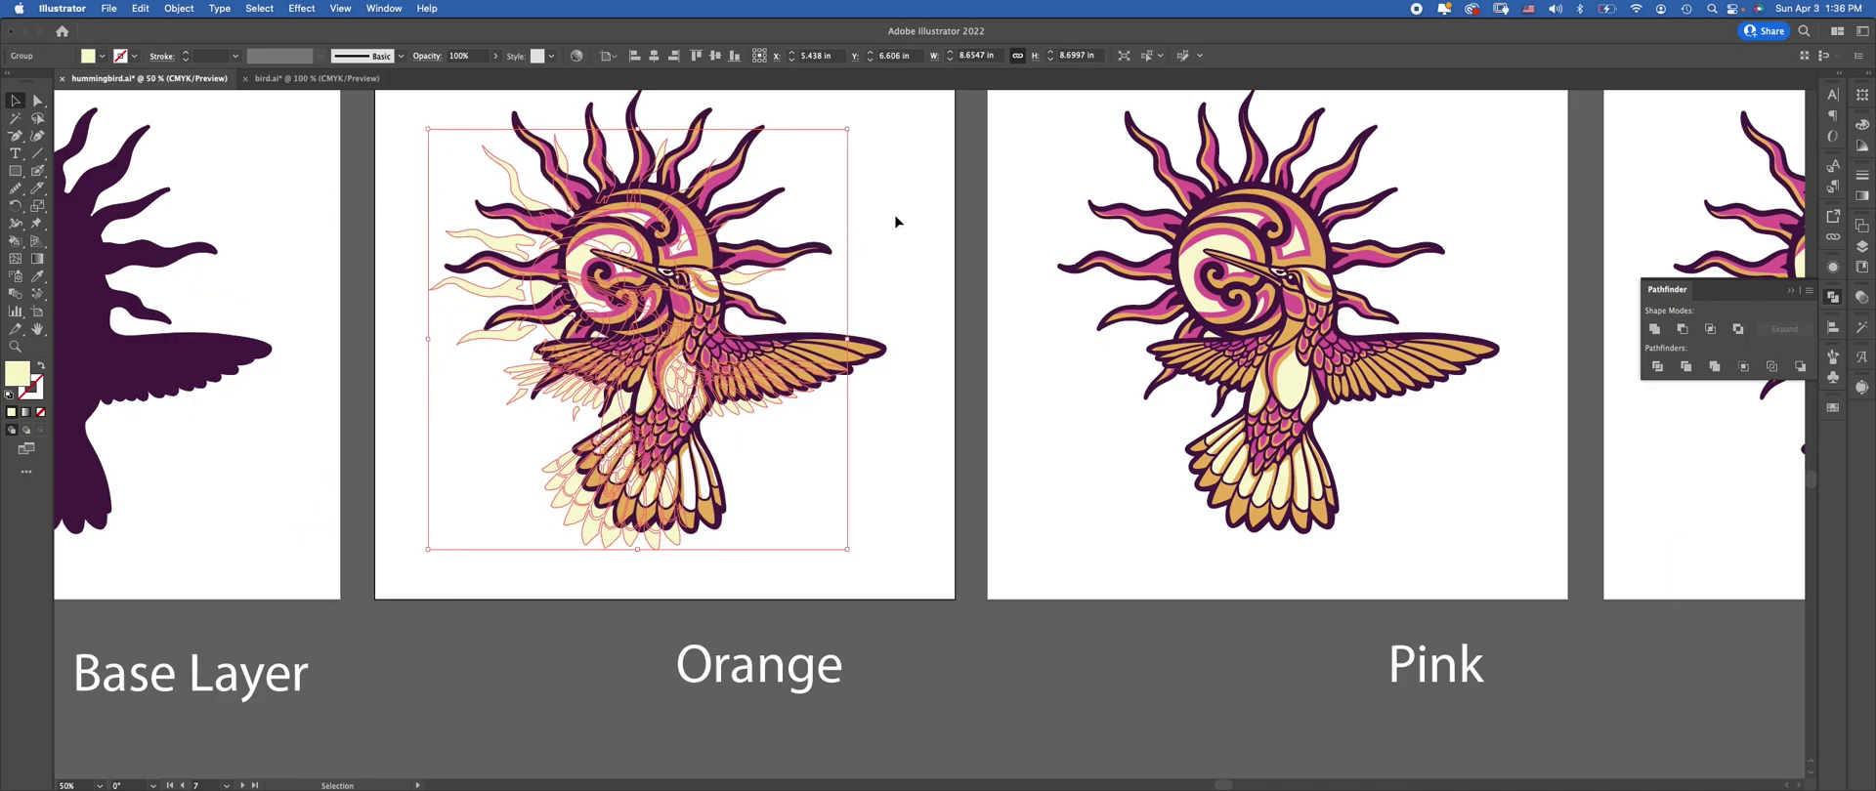
{"action": "key", "text": "super+z"}
{"action": "key", "text": "shift+super+a"}
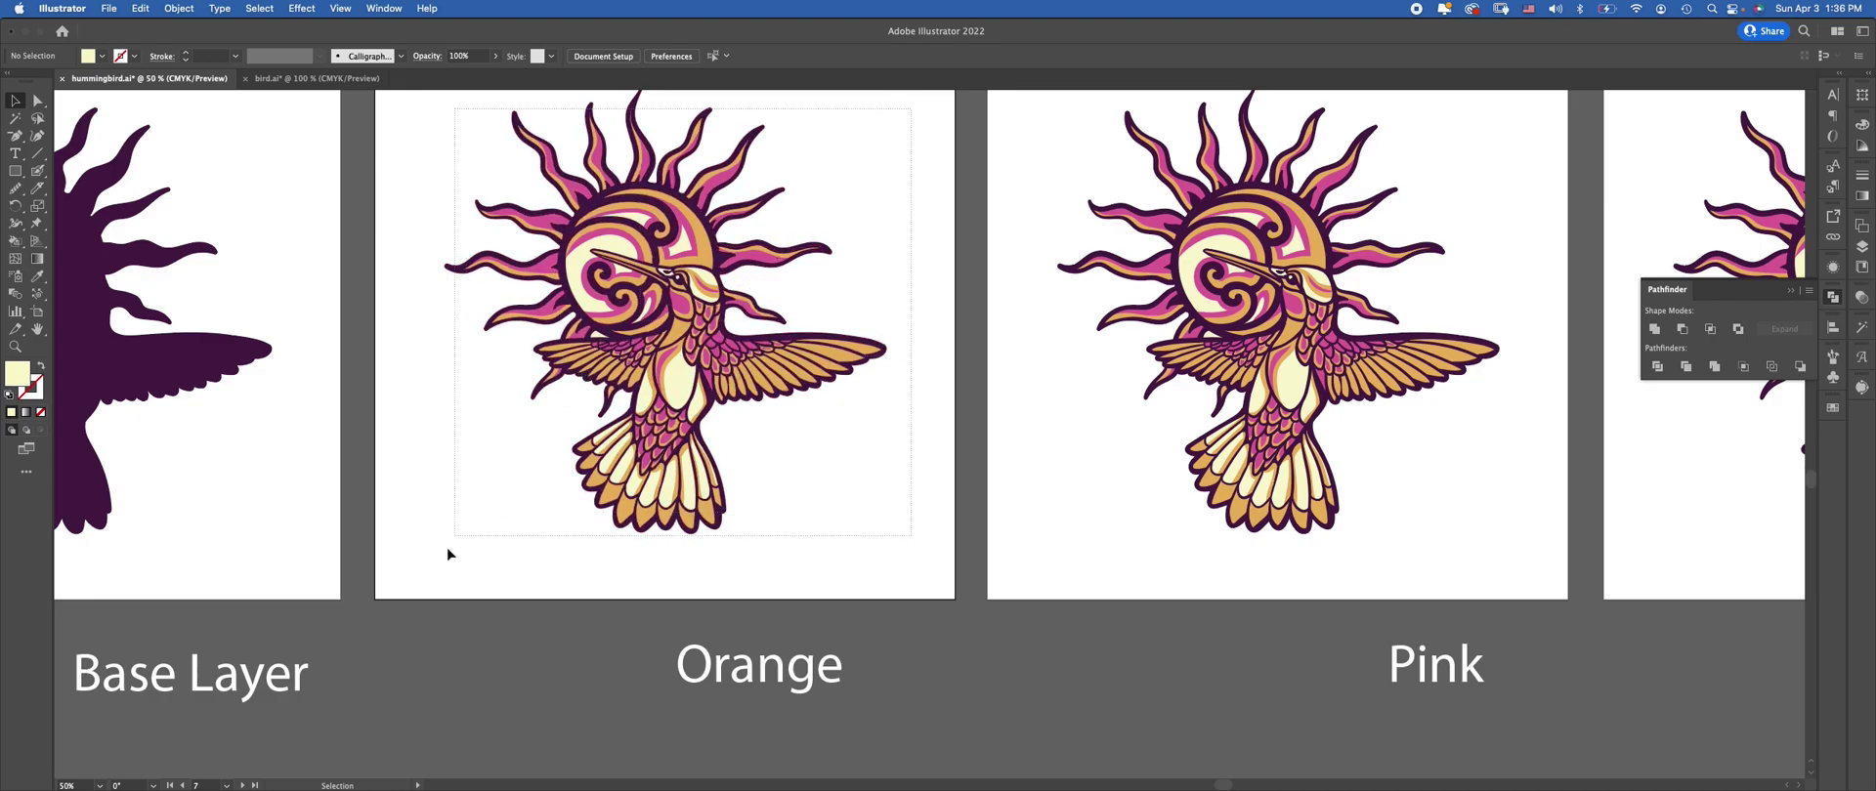
Group all the hummingbird artwork on the "Orange" artboard
{"action": "left_click_drag", "start_coordinate": [436, 97], "coordinate": [658, 391]}
{"action": "right_click", "coordinate": [657, 391]}
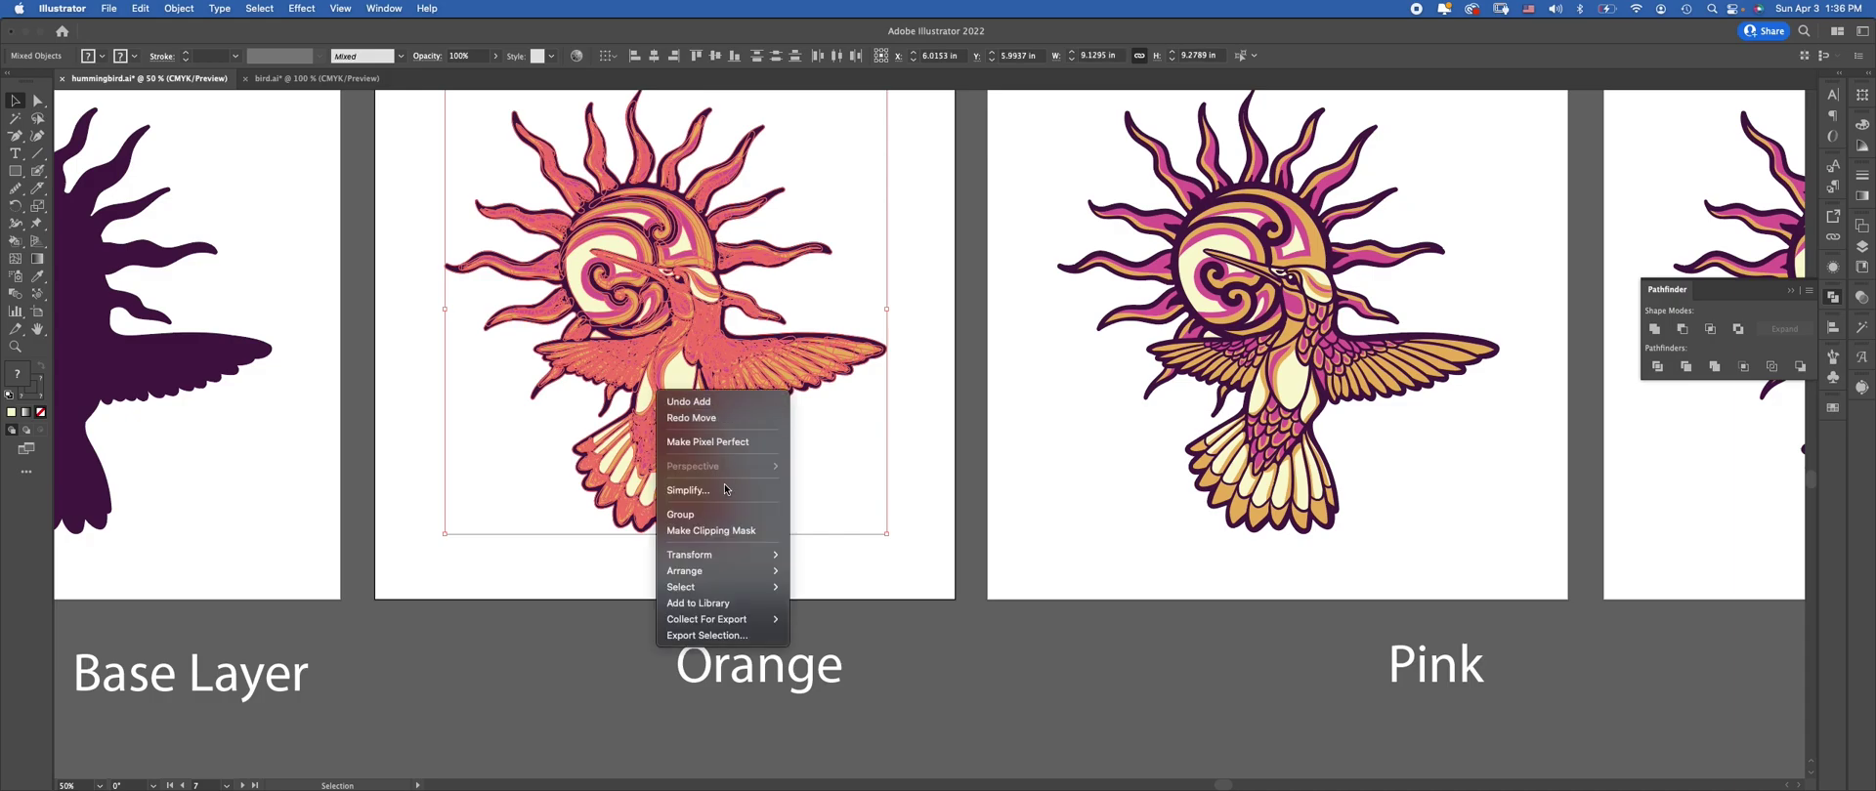
{"action": "key", "text": "Escape"}
{"action": "key", "text": "super+g"}
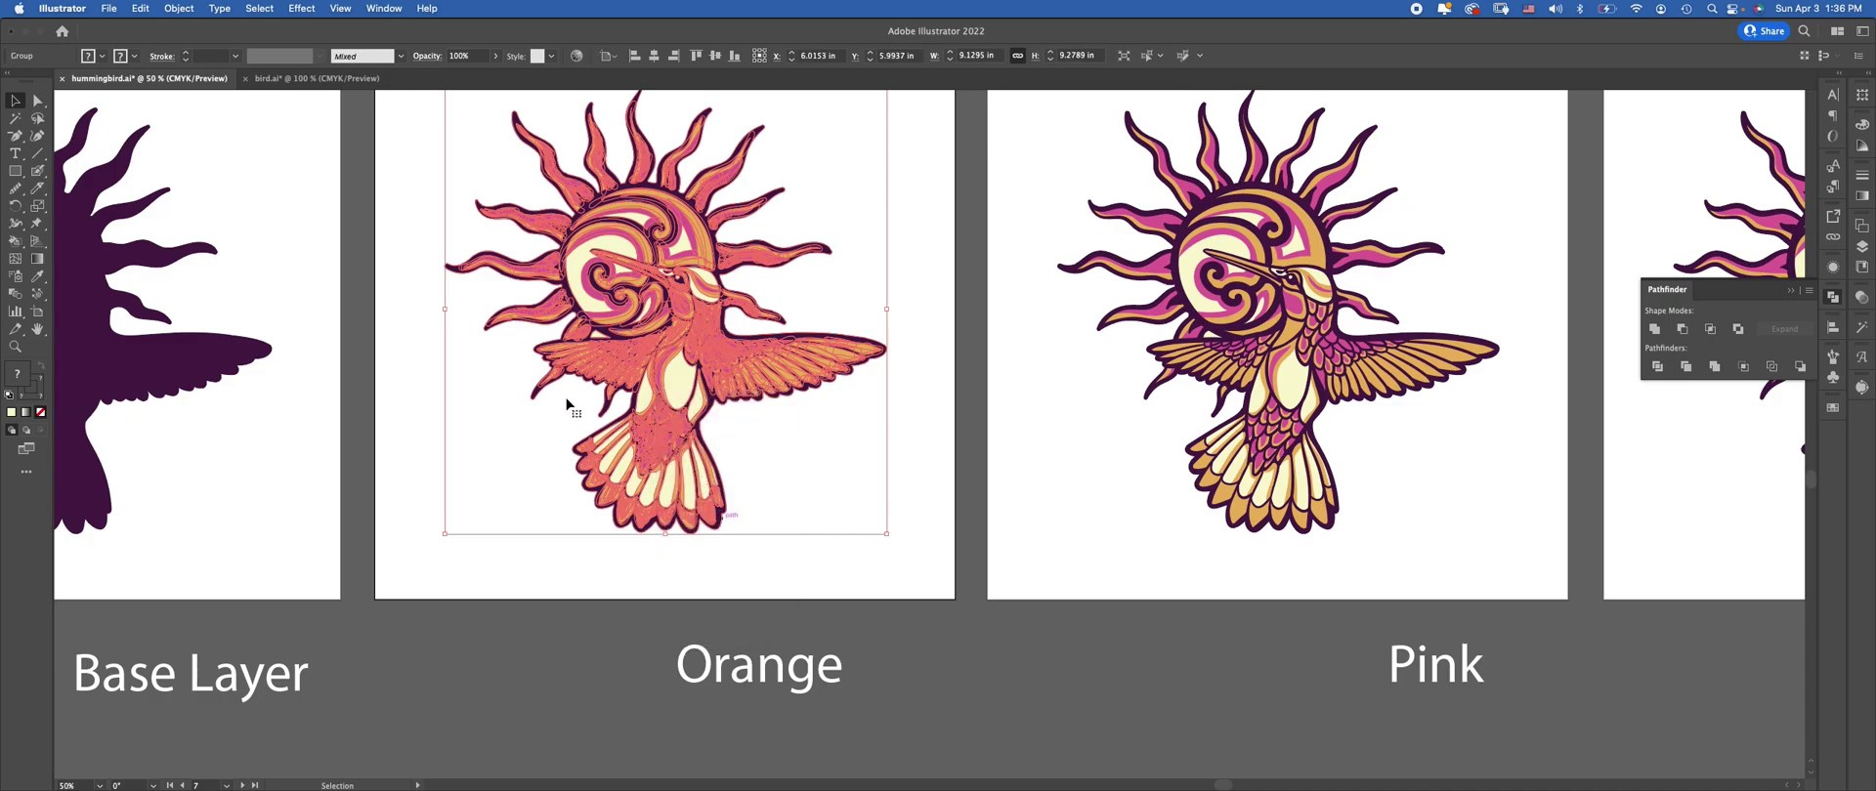
{"action": "key", "text": "super+h"}
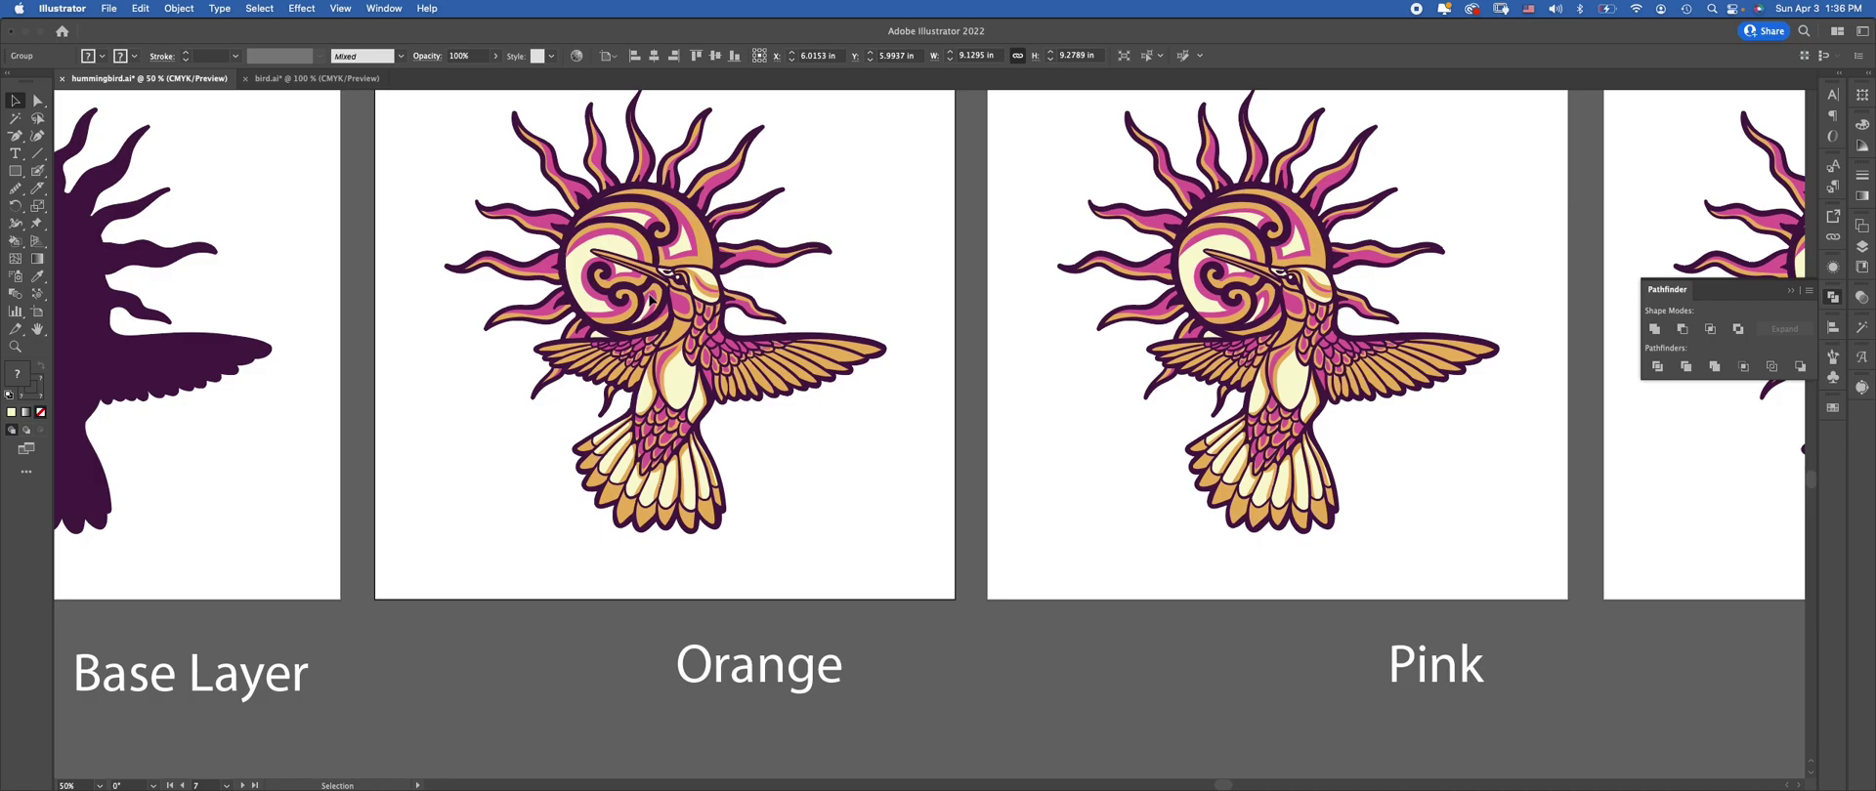
{"action": "left_click", "coordinate": [659, 279]}
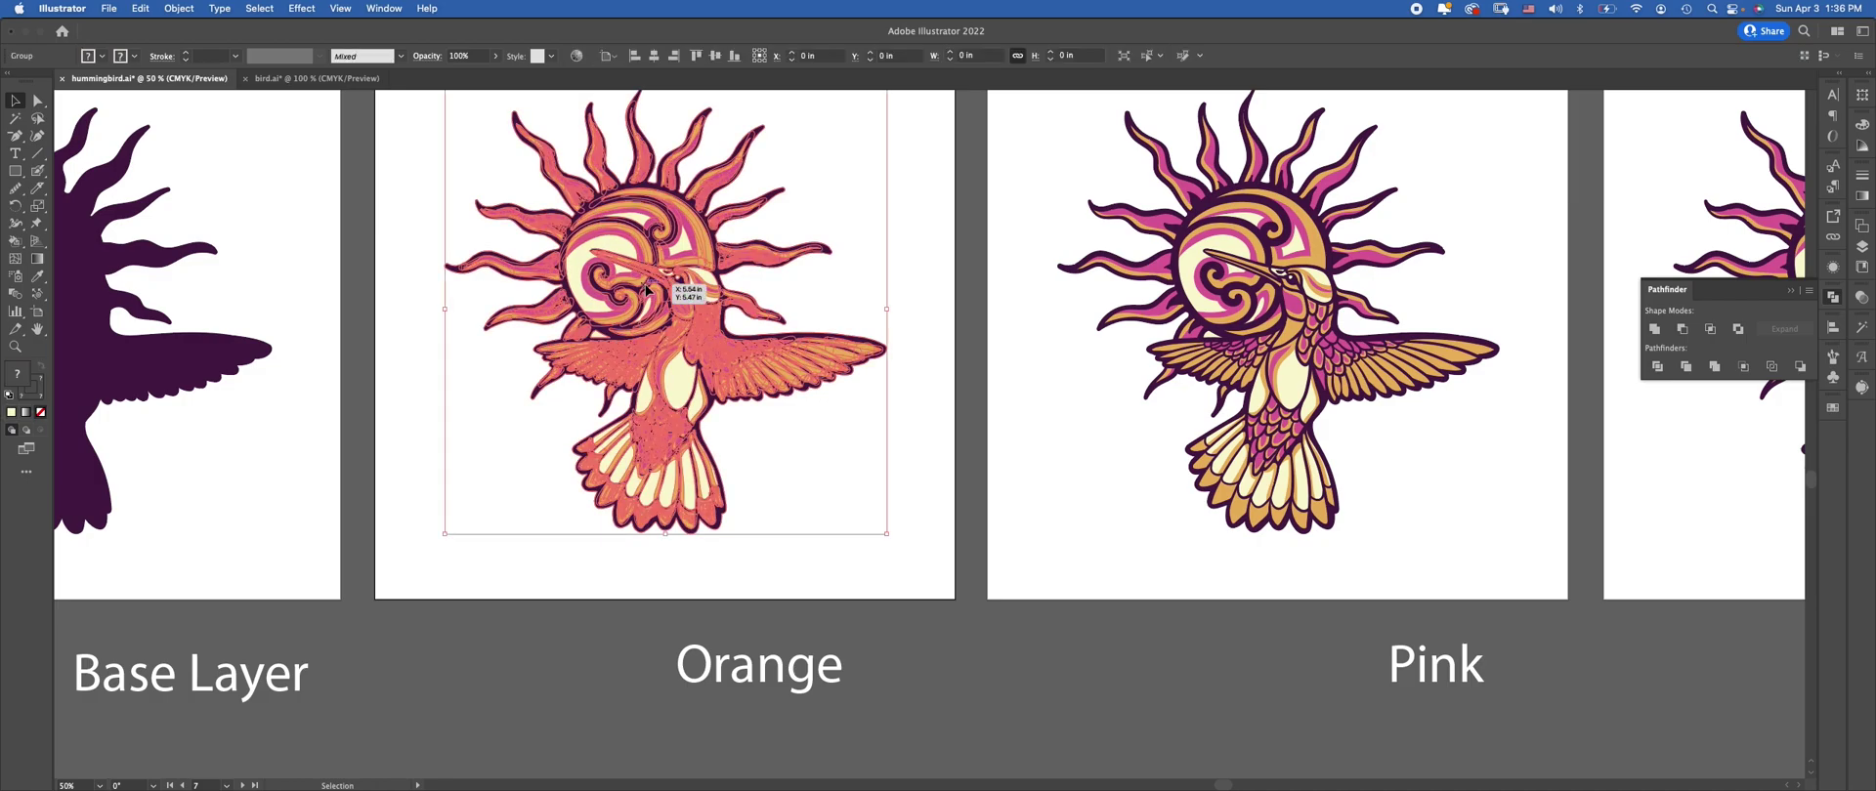
Isolate the "Orange" artboard's group and set the Magic Wand to a fill color tolerance of 0 with stroke color matching enabled
{"action": "double_click", "coordinate": [423, 200]}
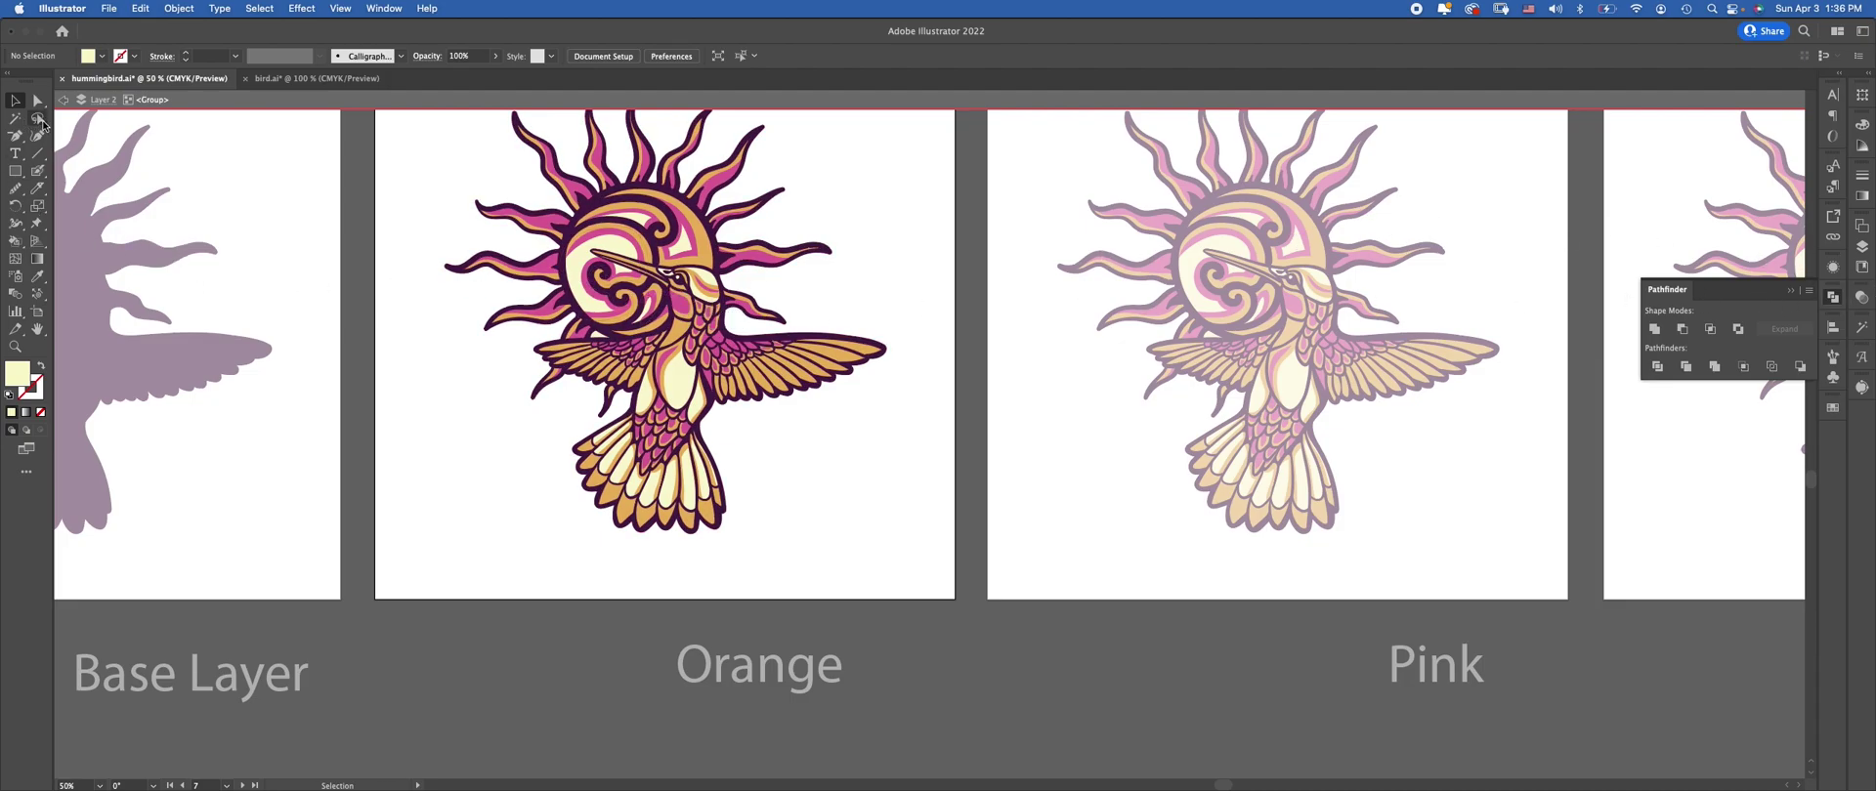
{"action": "left_click", "coordinate": [14, 118]}
{"action": "double_click", "coordinate": [13, 118]}
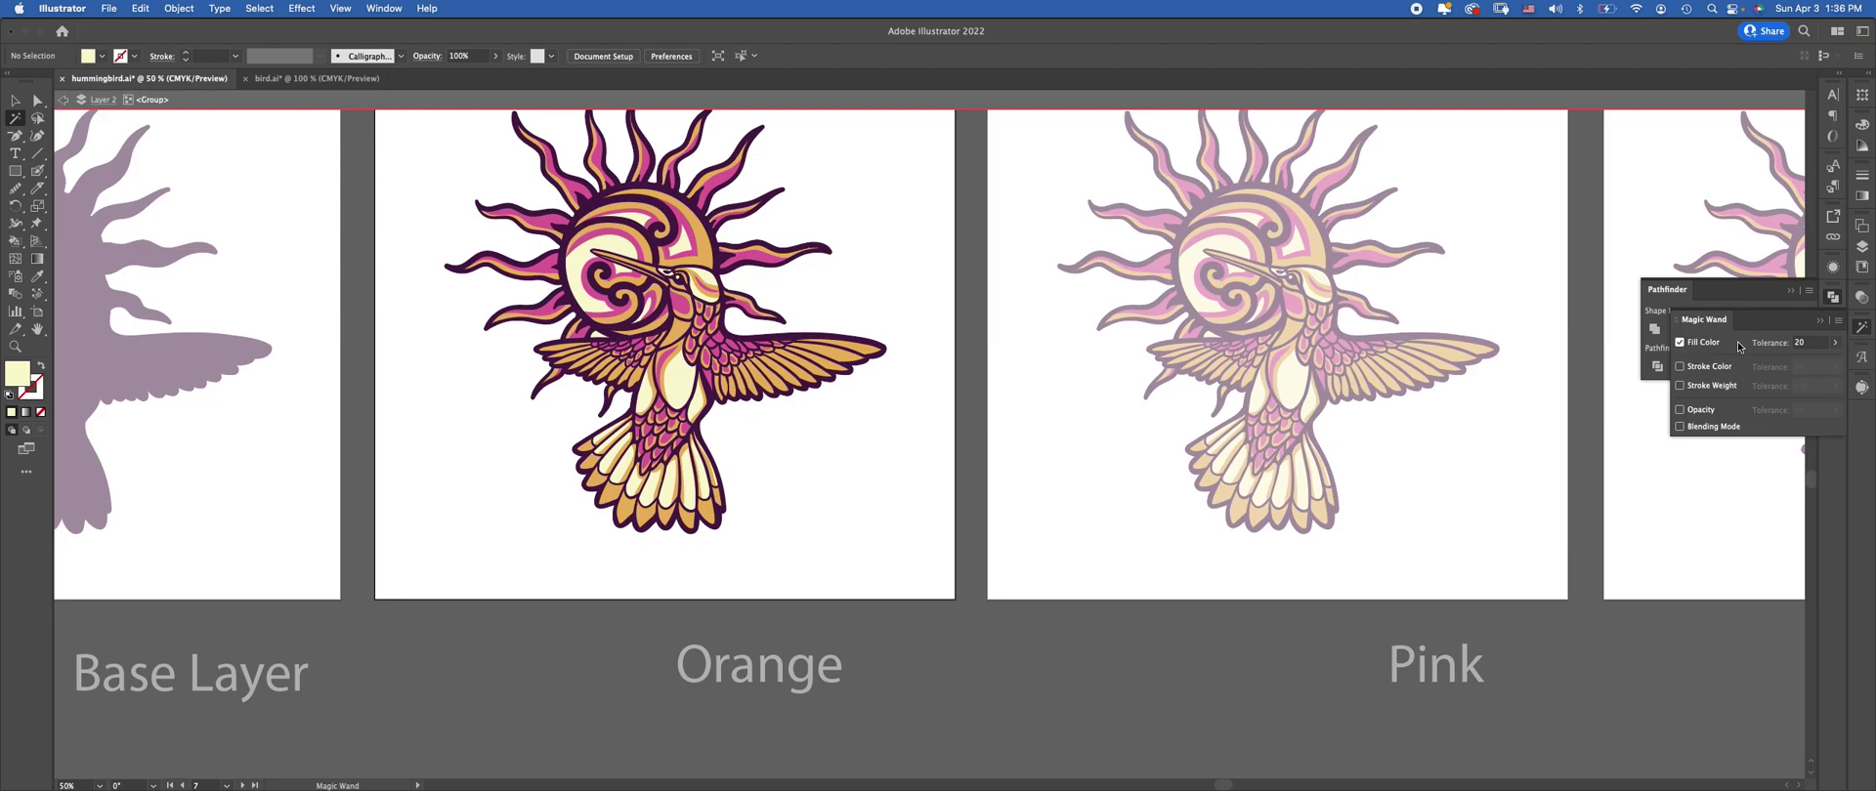
{"action": "left_click", "coordinate": [1802, 344]}
{"action": "type", "text": "0"}
{"action": "left_click", "coordinate": [1679, 367]}
Select the cream shapes in the isolated group with the Magic Wand, delete them and leave isolation mode
{"action": "left_click", "coordinate": [605, 293]}
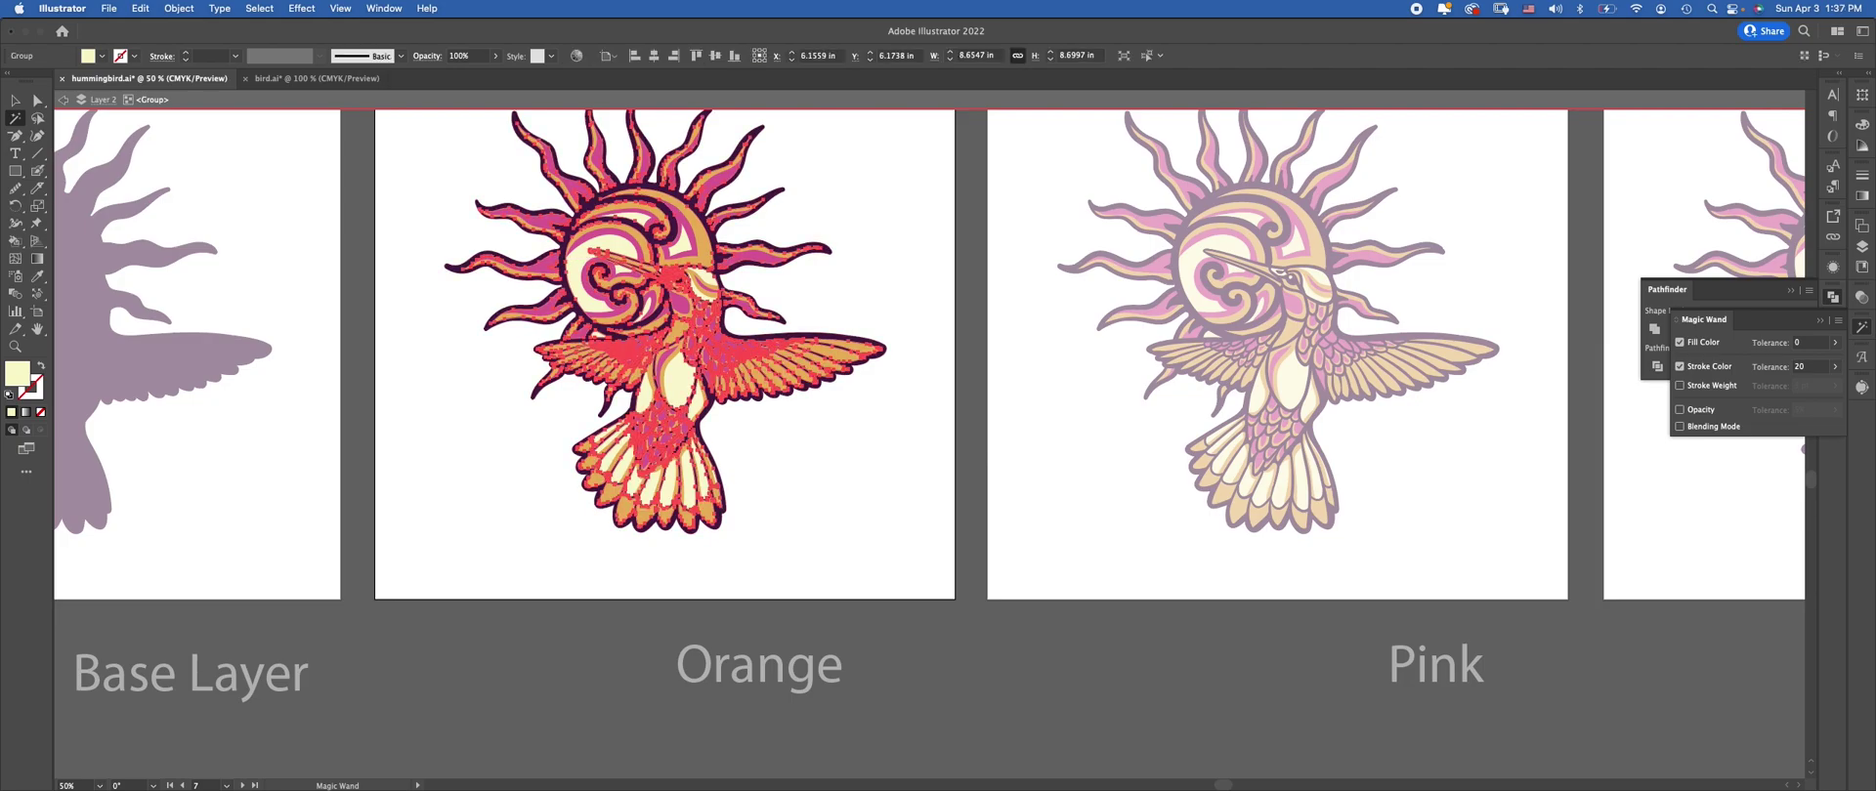
{"action": "key", "text": "super+h"}
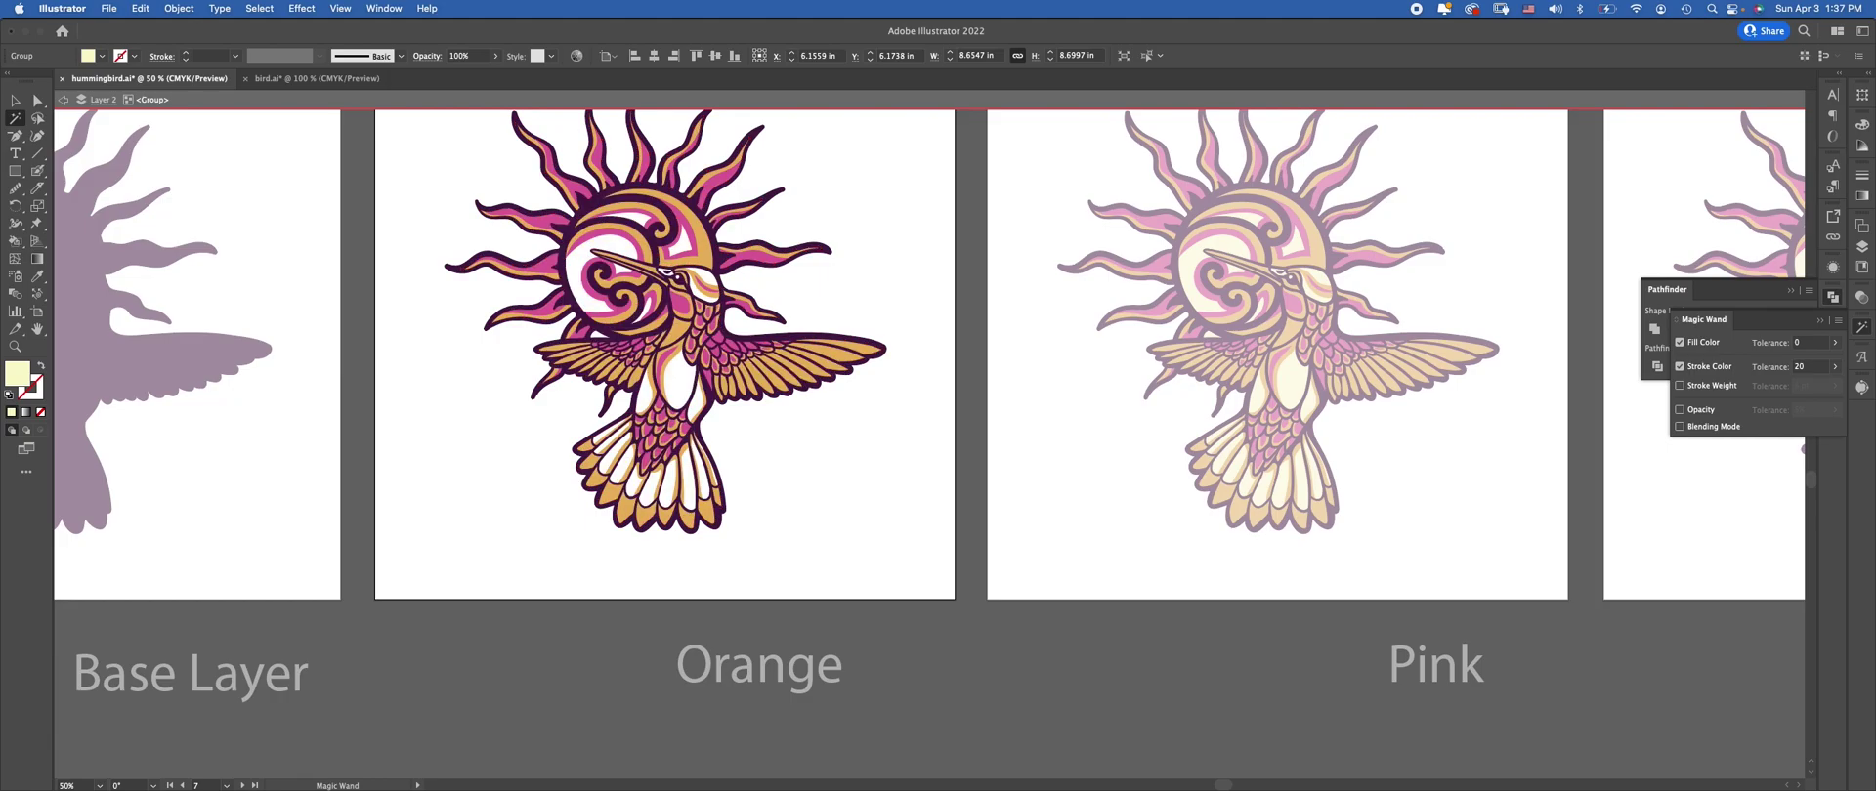
{"action": "key", "text": "super+shift+a"}
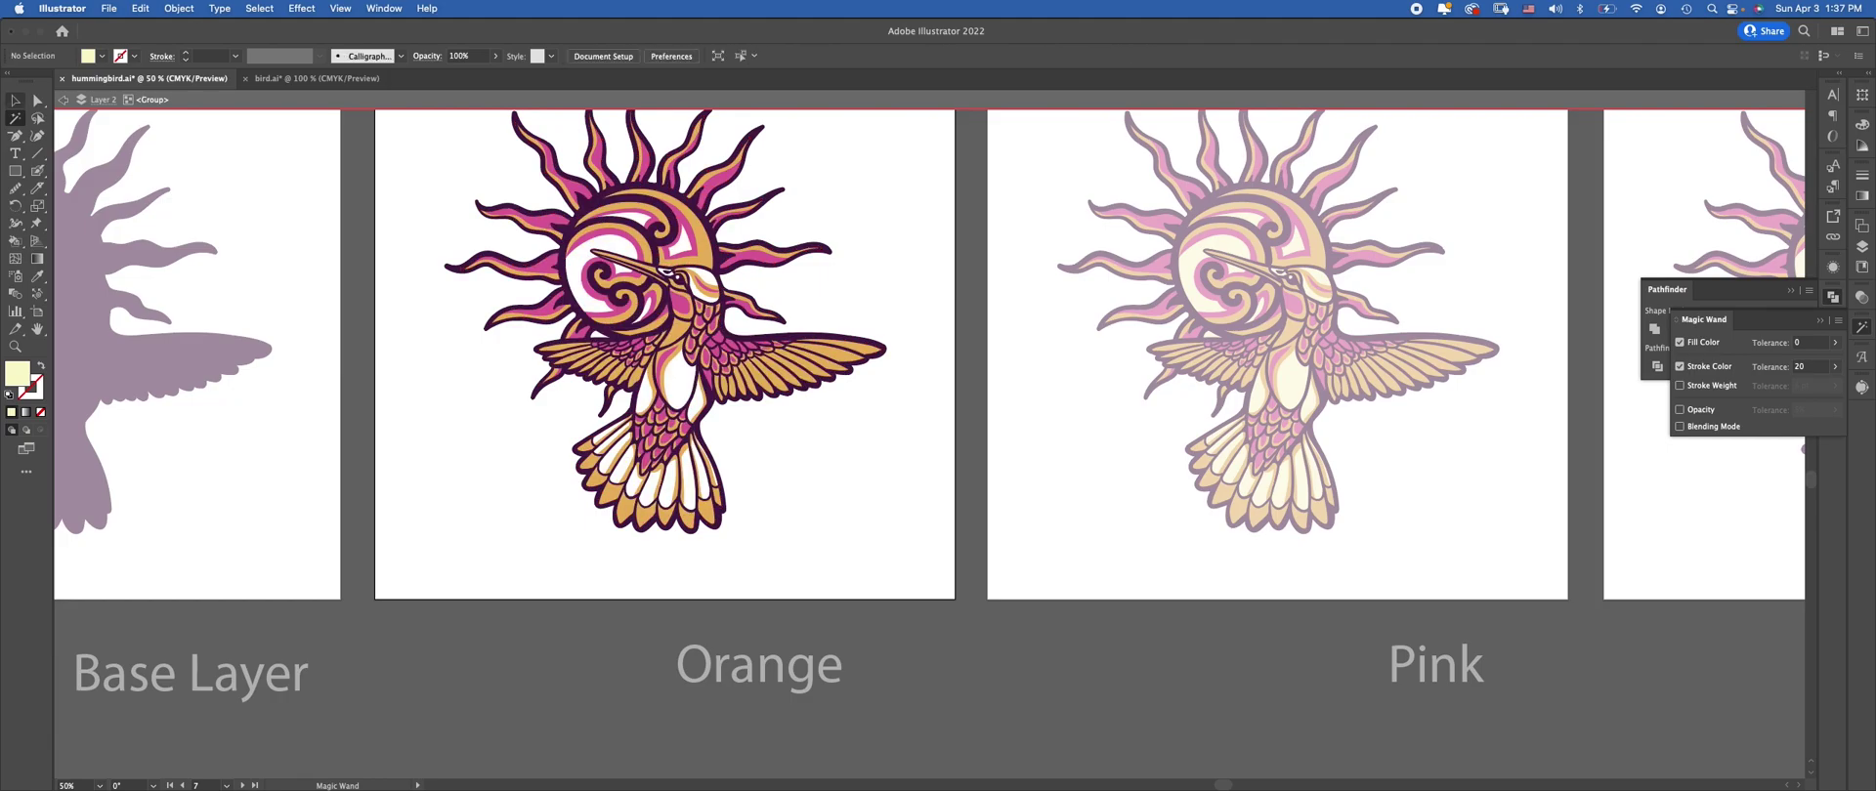
{"action": "key", "text": "v"}
{"action": "key", "text": "Escape"}
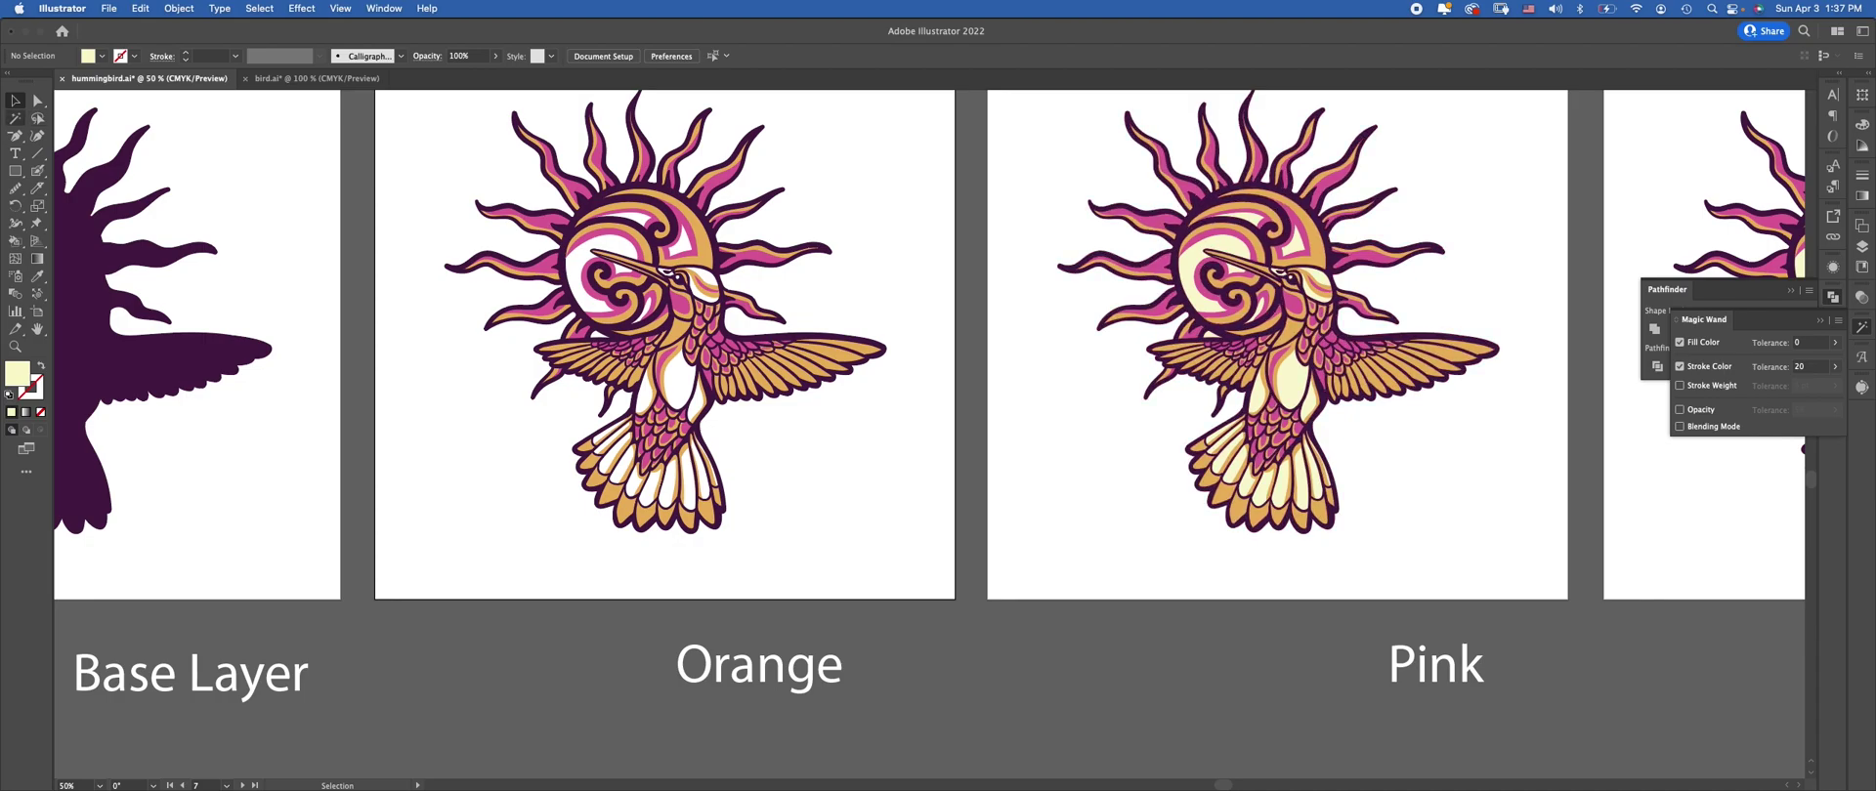
Try selecting the cream shapes on the "Pink" artboard with the Magic Wand outside isolation mode, and clear the selection
{"action": "left_click", "coordinate": [15, 118]}
{"action": "left_click", "coordinate": [1311, 237]}
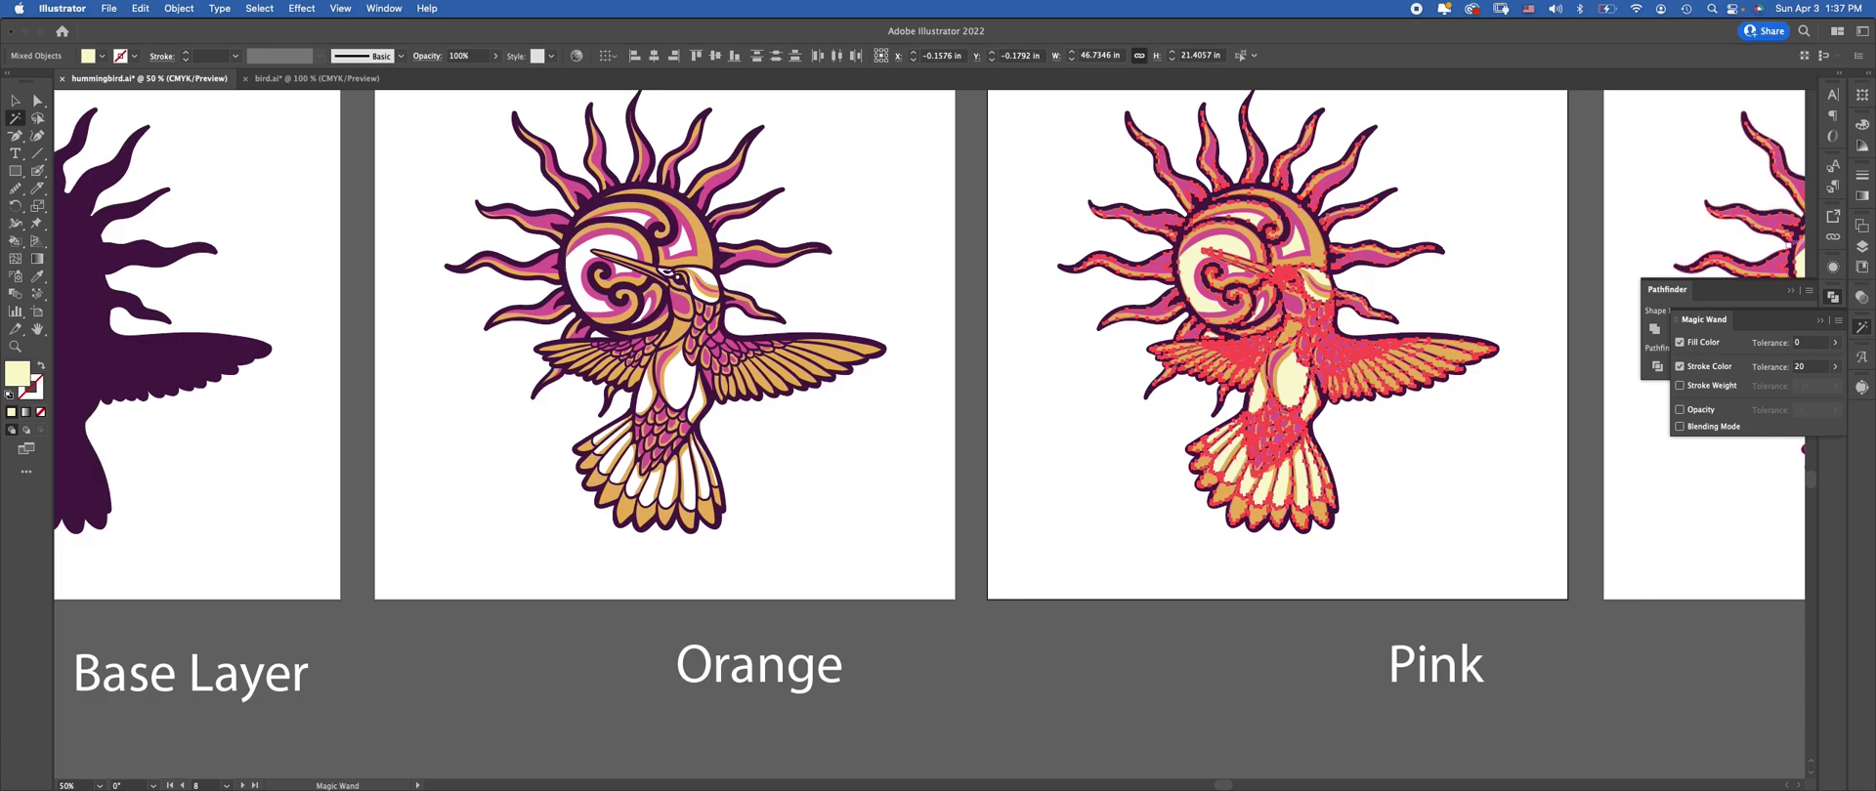
{"action": "key", "text": "v"}
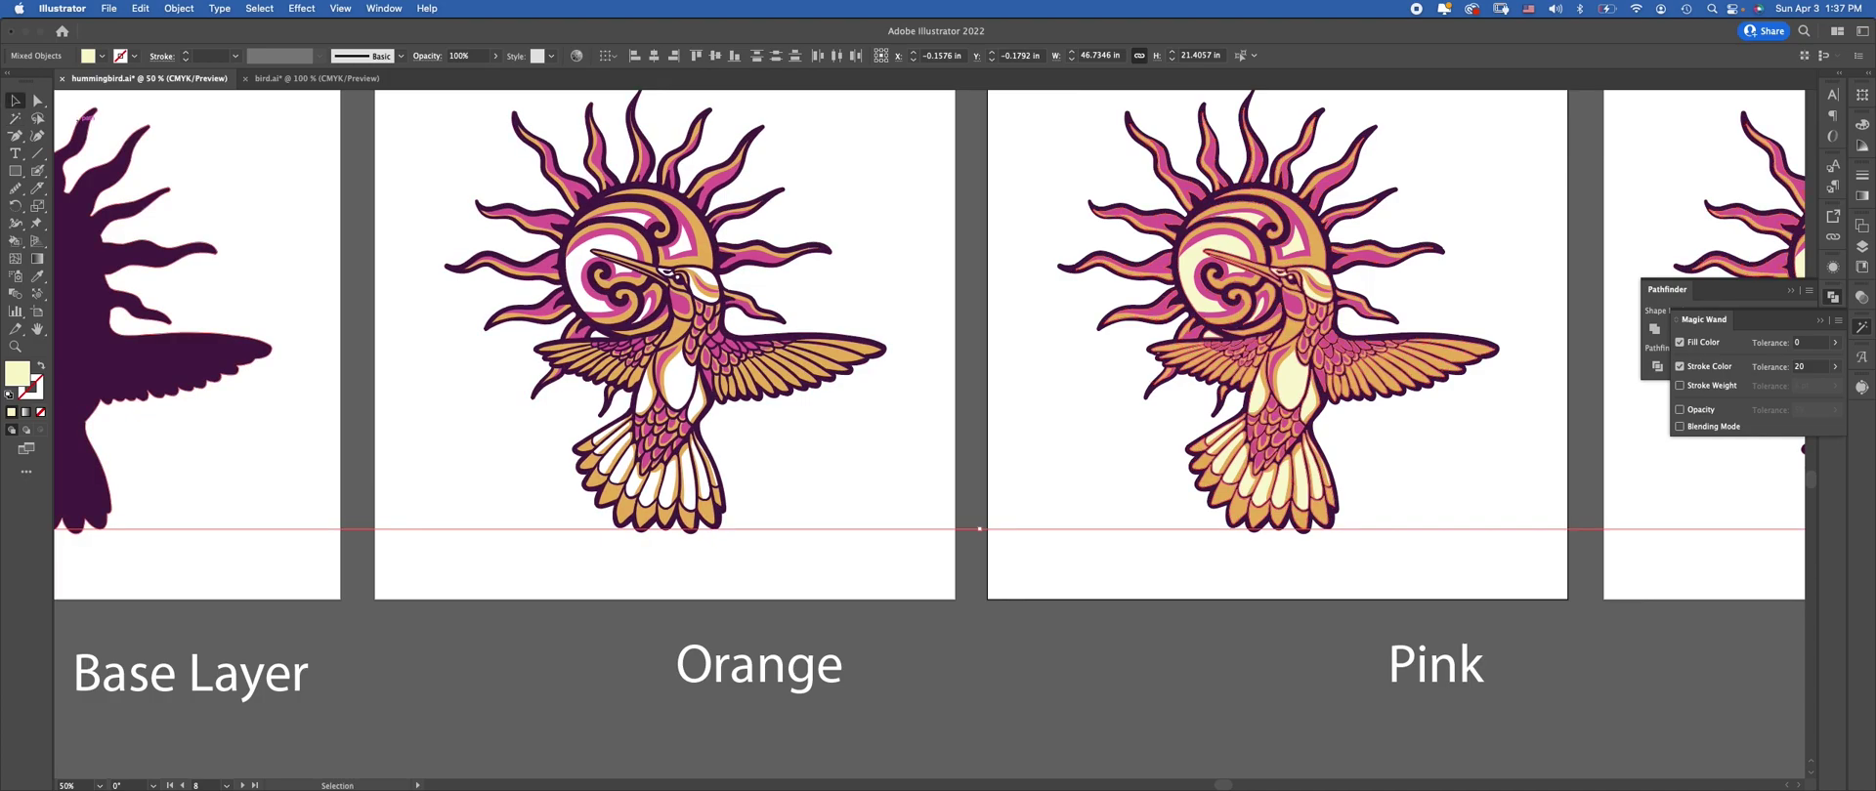
{"action": "left_click", "coordinate": [840, 469]}
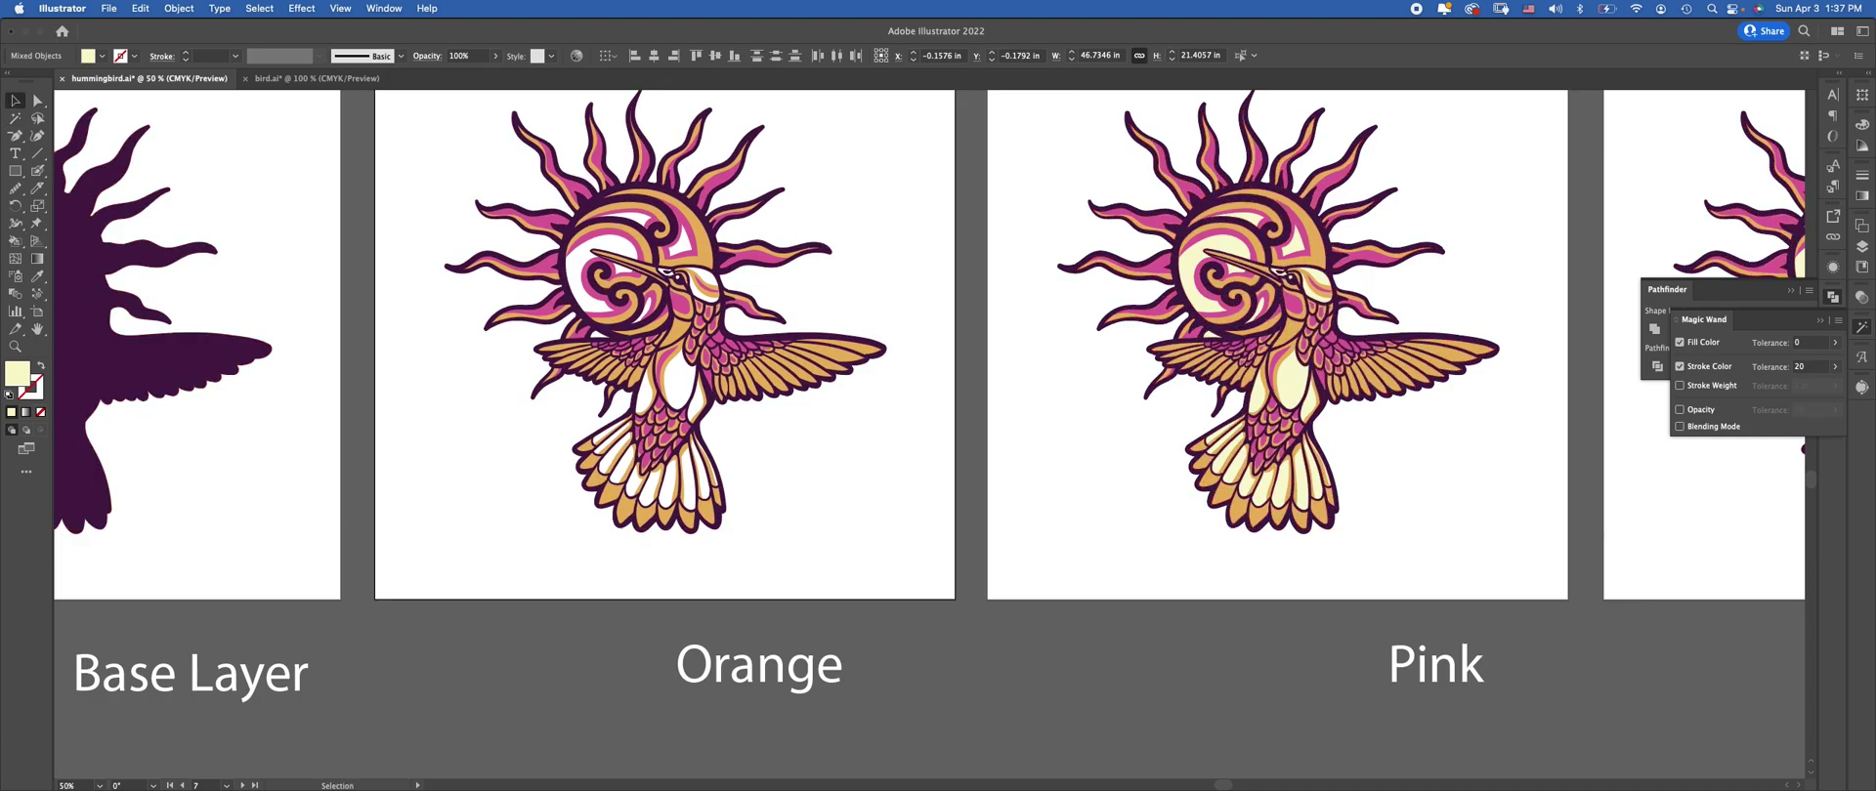
{"action": "key", "text": "super+shift+a"}
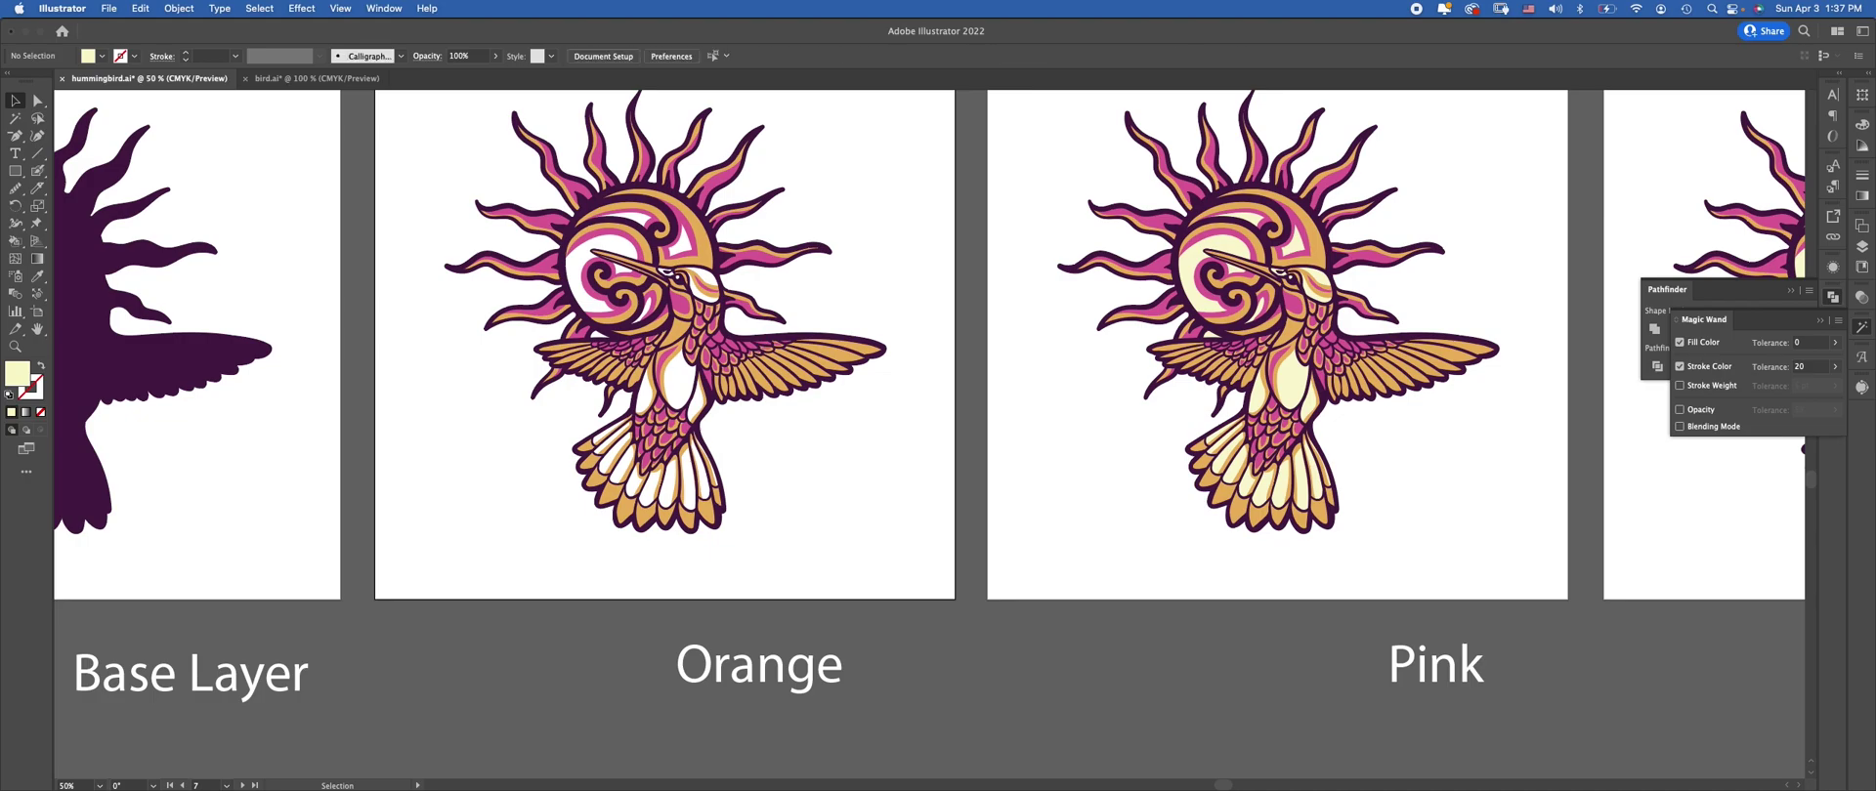
Unite the remaining artwork on the "Orange" artboard into one compound shape with Pathfinder and leave it selected
{"action": "key", "text": "super+alt+a"}
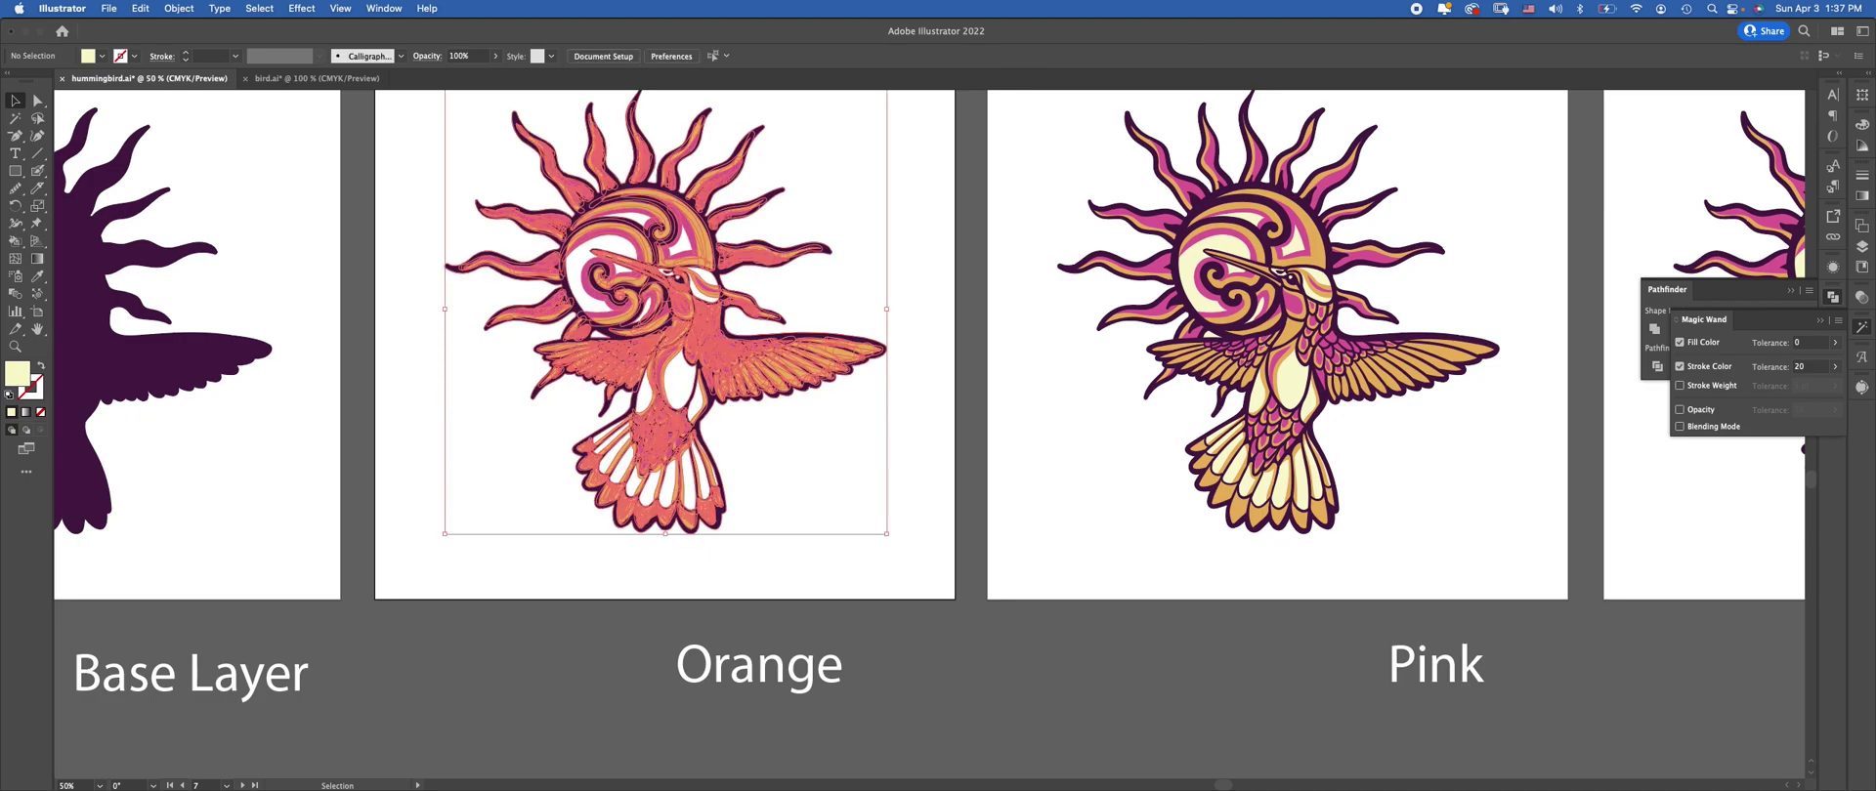
{"action": "key", "text": "super+shift+F9"}
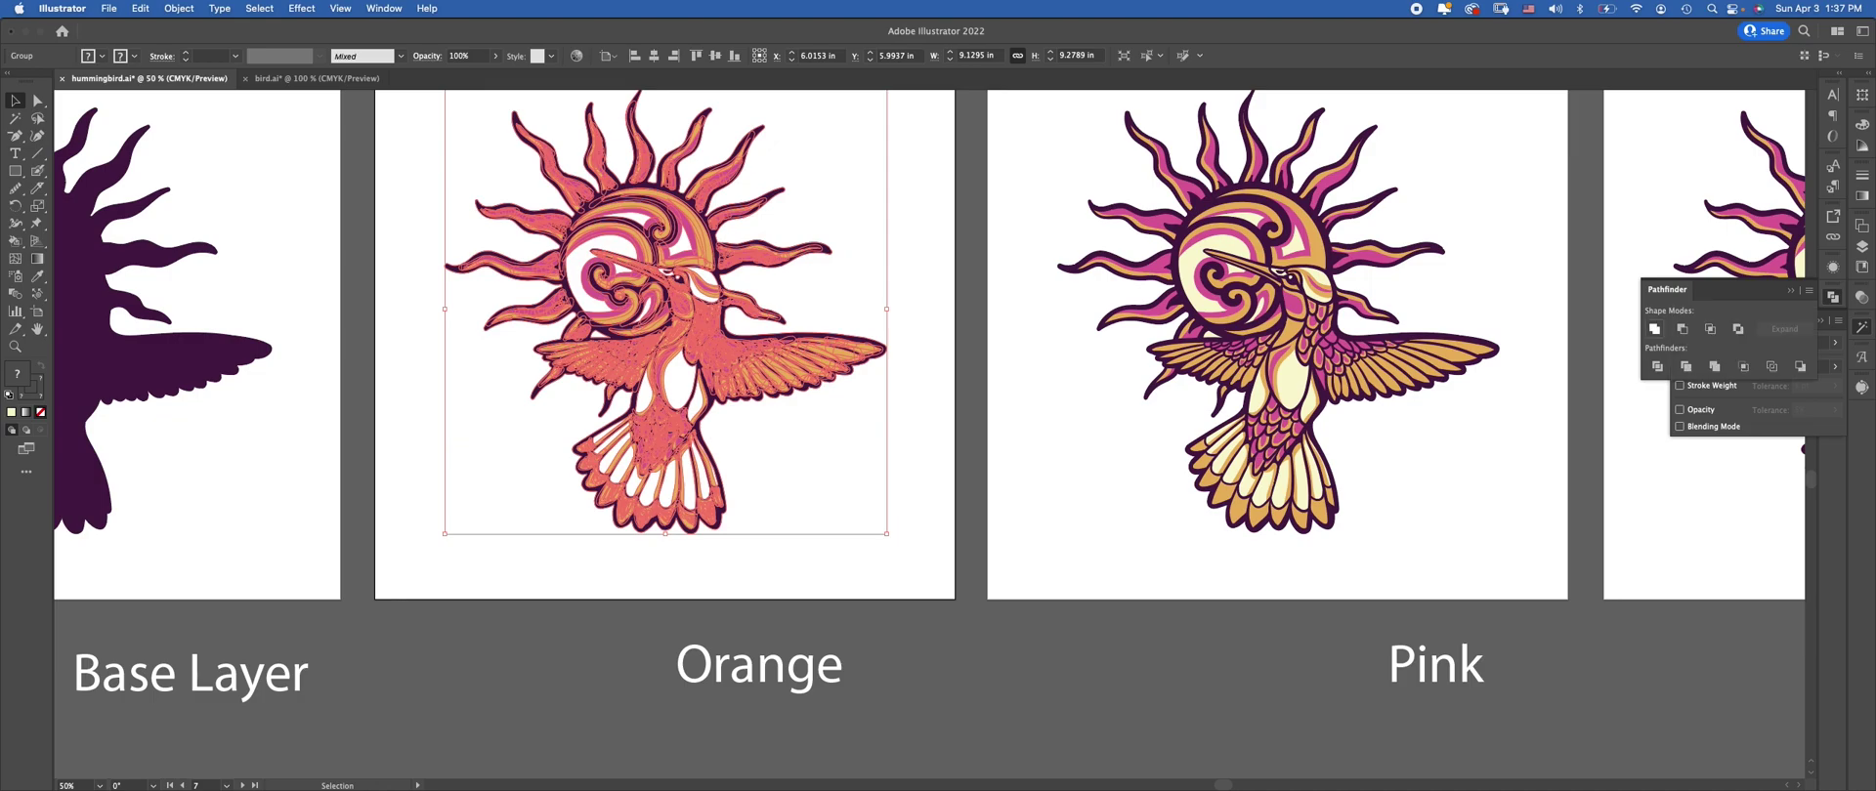
{"action": "left_click", "coordinate": [1654, 329]}
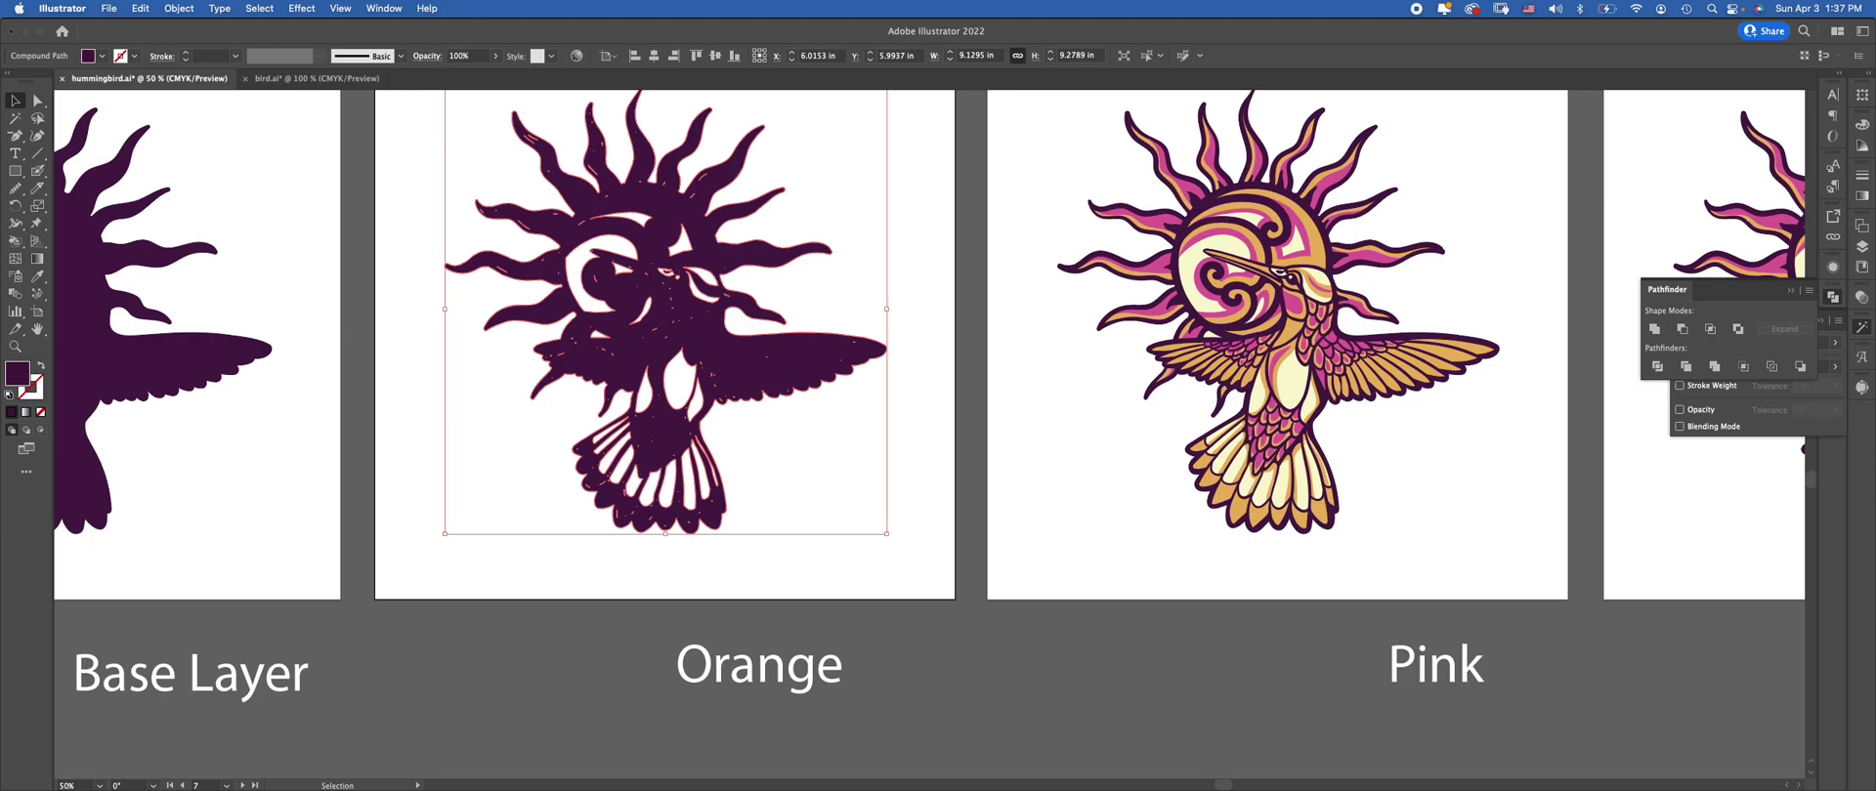
{"action": "key", "text": "super+shift+a"}
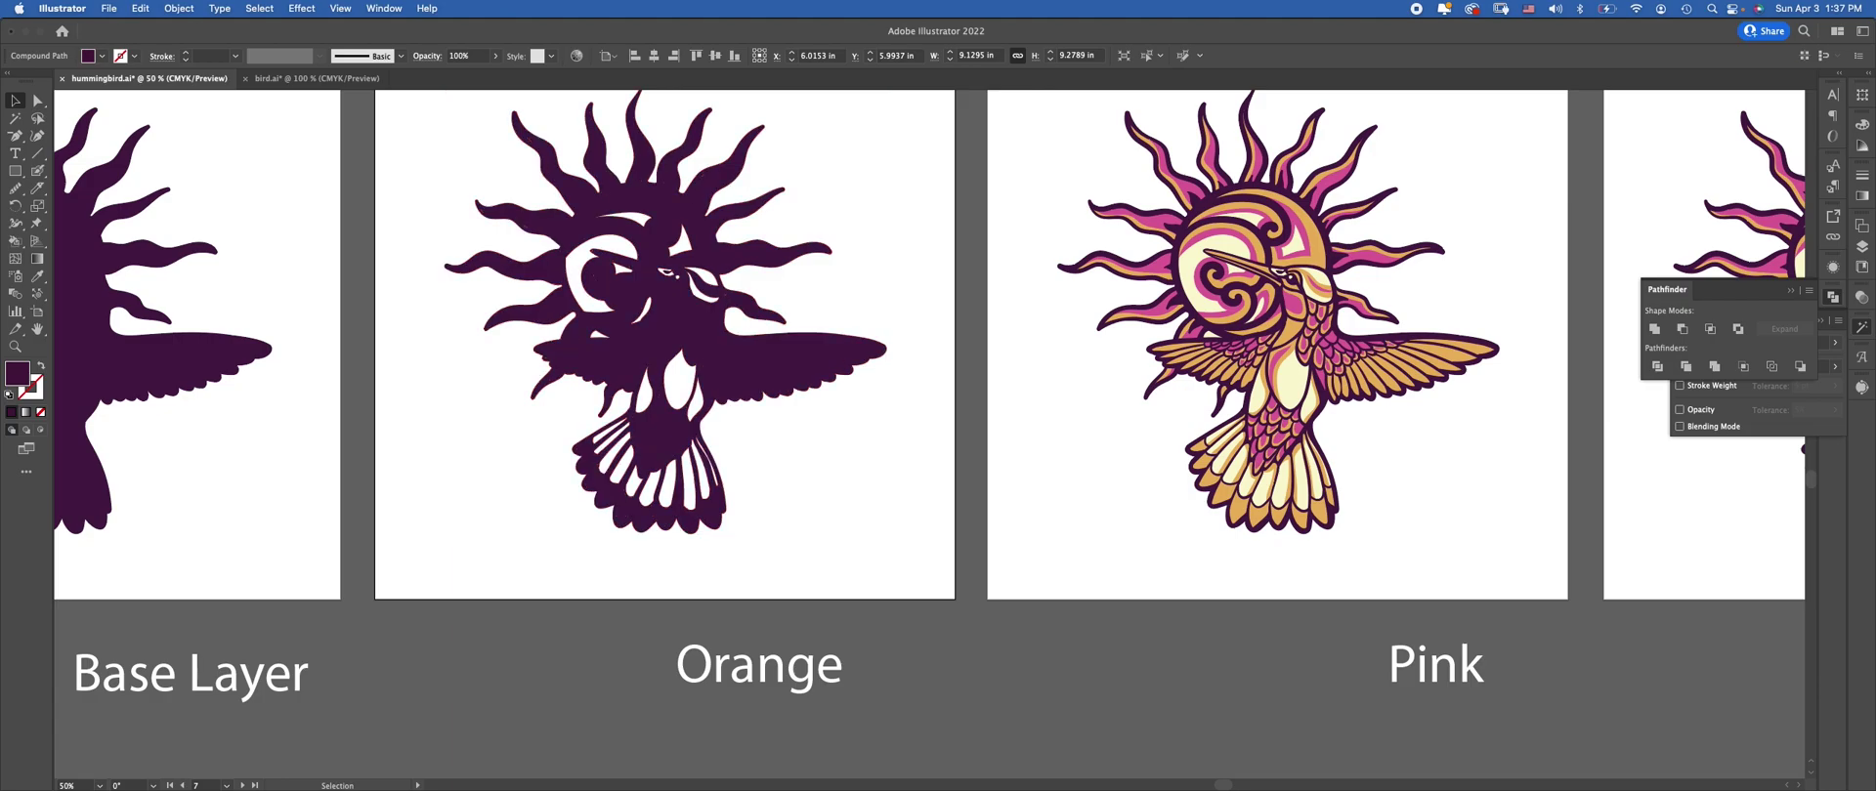
{"action": "left_click", "coordinate": [659, 364]}
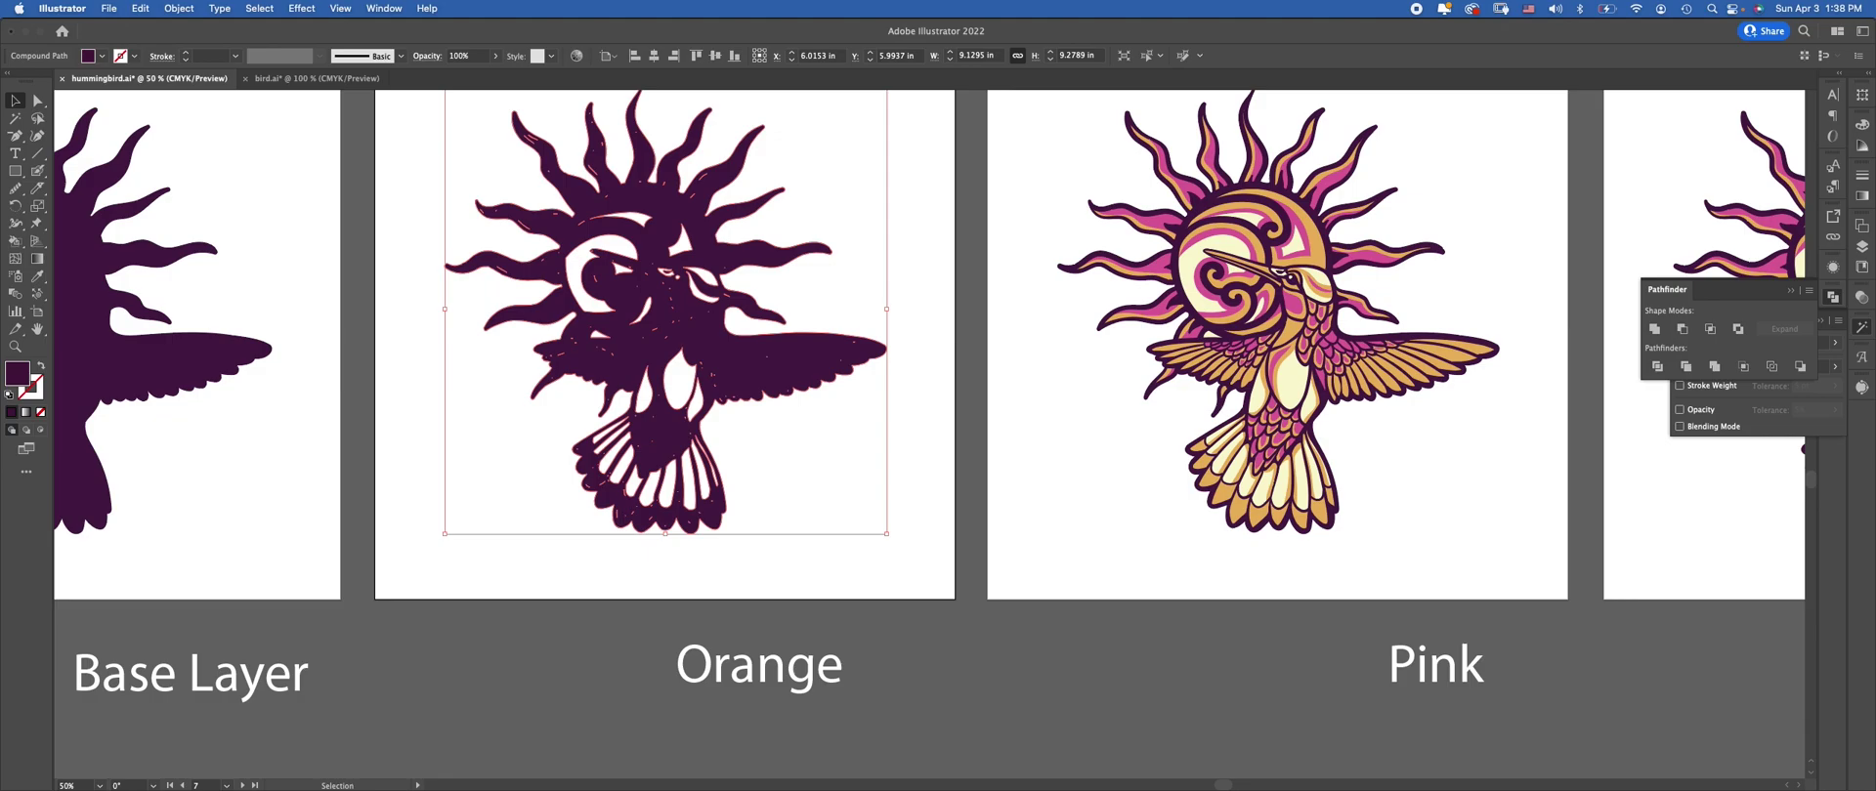
{"action": "left_click", "coordinate": [182, 10]}
{"action": "left_click", "coordinate": [182, 9]}
{"action": "left_click", "coordinate": [183, 11]}
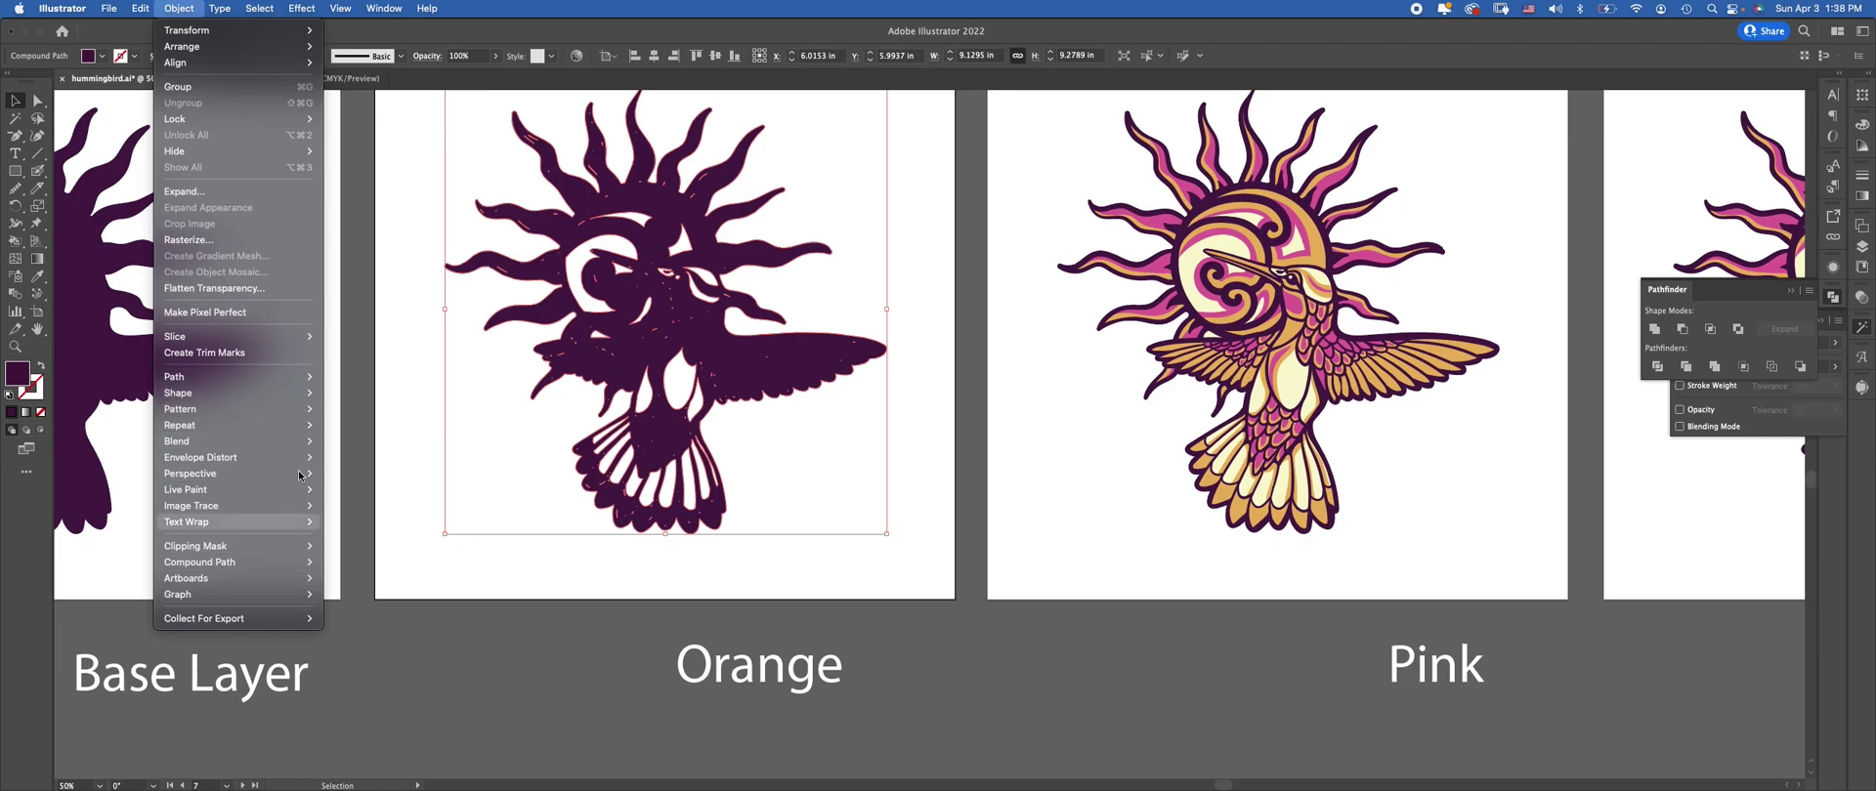
{"action": "mouse_move", "coordinate": [303, 379]}
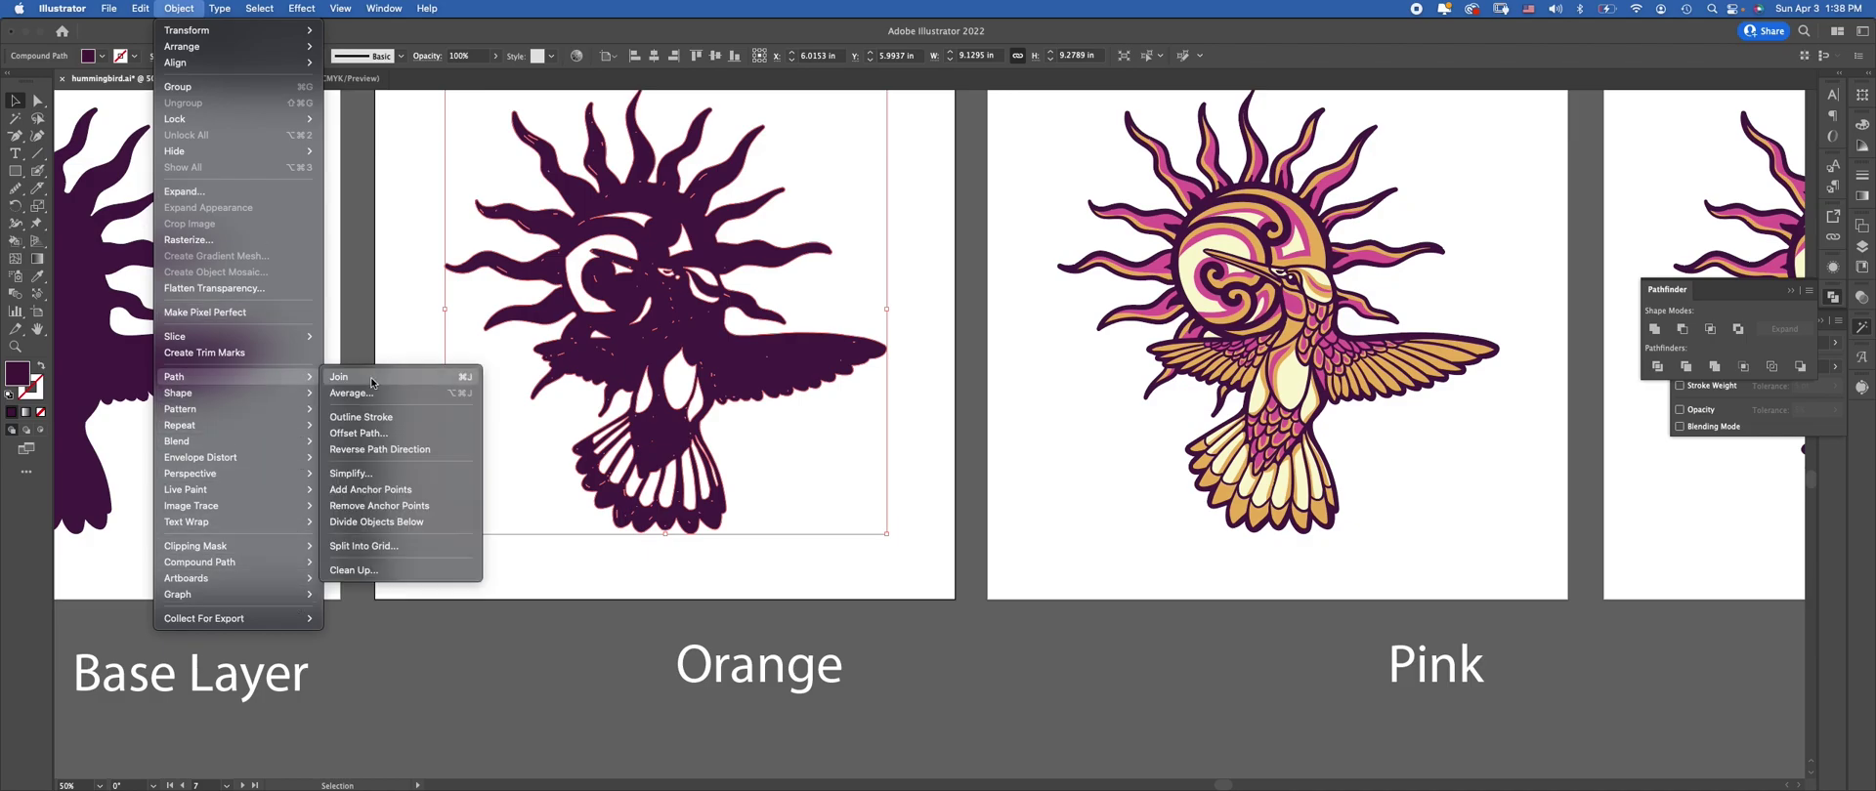
{"action": "left_click", "coordinate": [438, 449]}
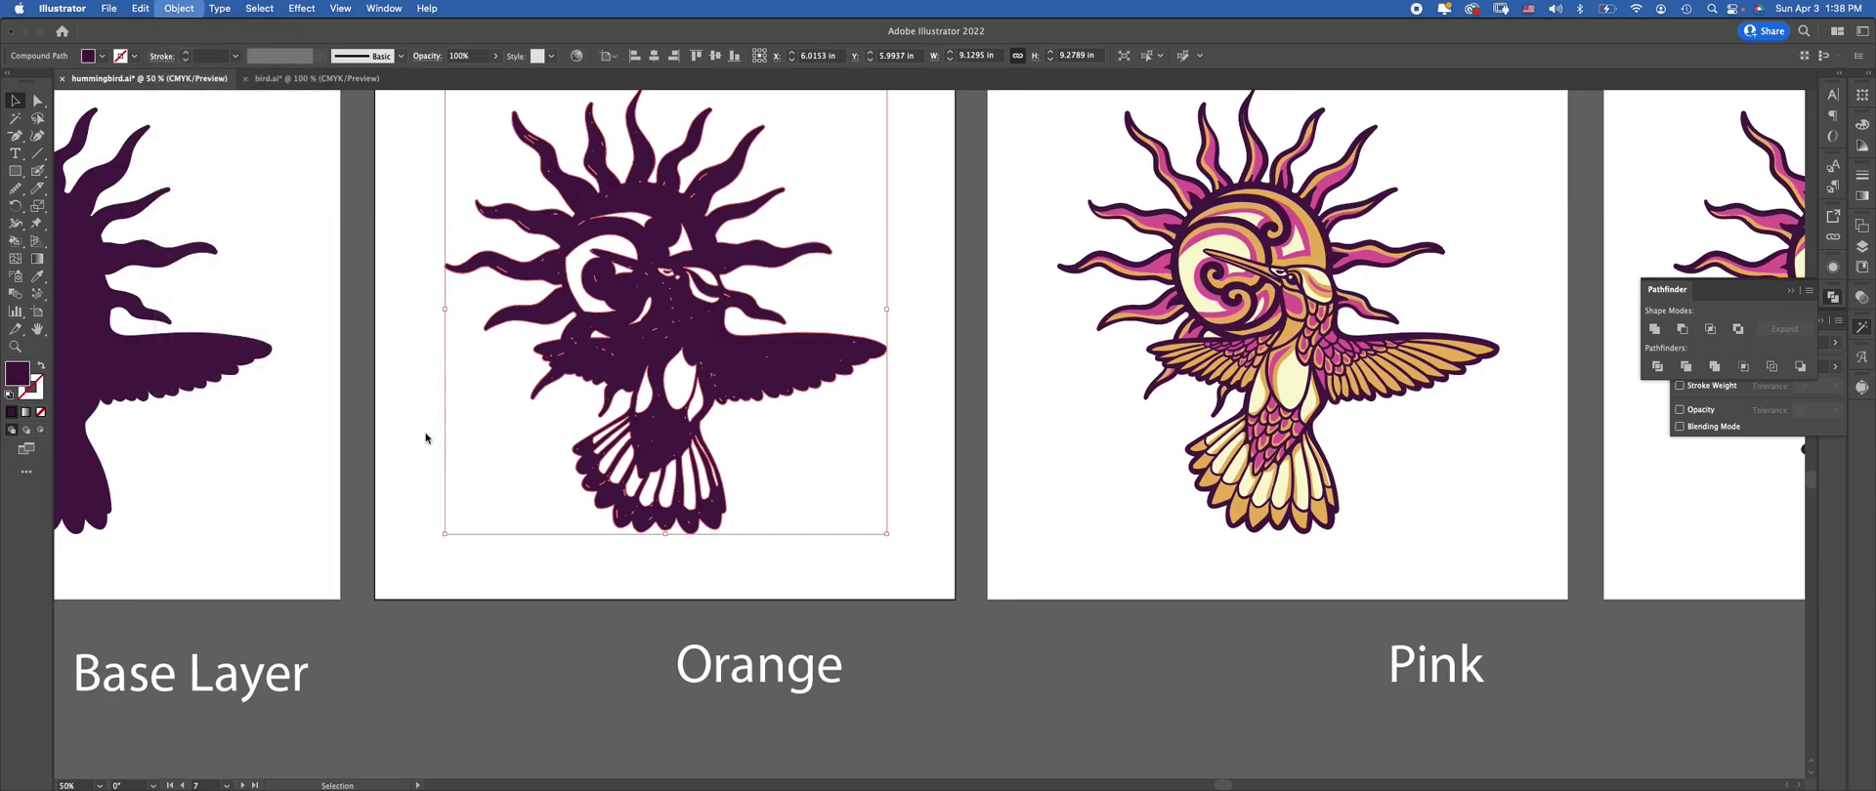
Start an Offset Path on the united "Orange" shape and preview it at 0.005 in with round joins
{"action": "left_click", "coordinate": [141, 9]}
{"action": "left_click", "coordinate": [179, 9]}
{"action": "left_click", "coordinate": [180, 9]}
{"action": "left_click", "coordinate": [177, 9]}
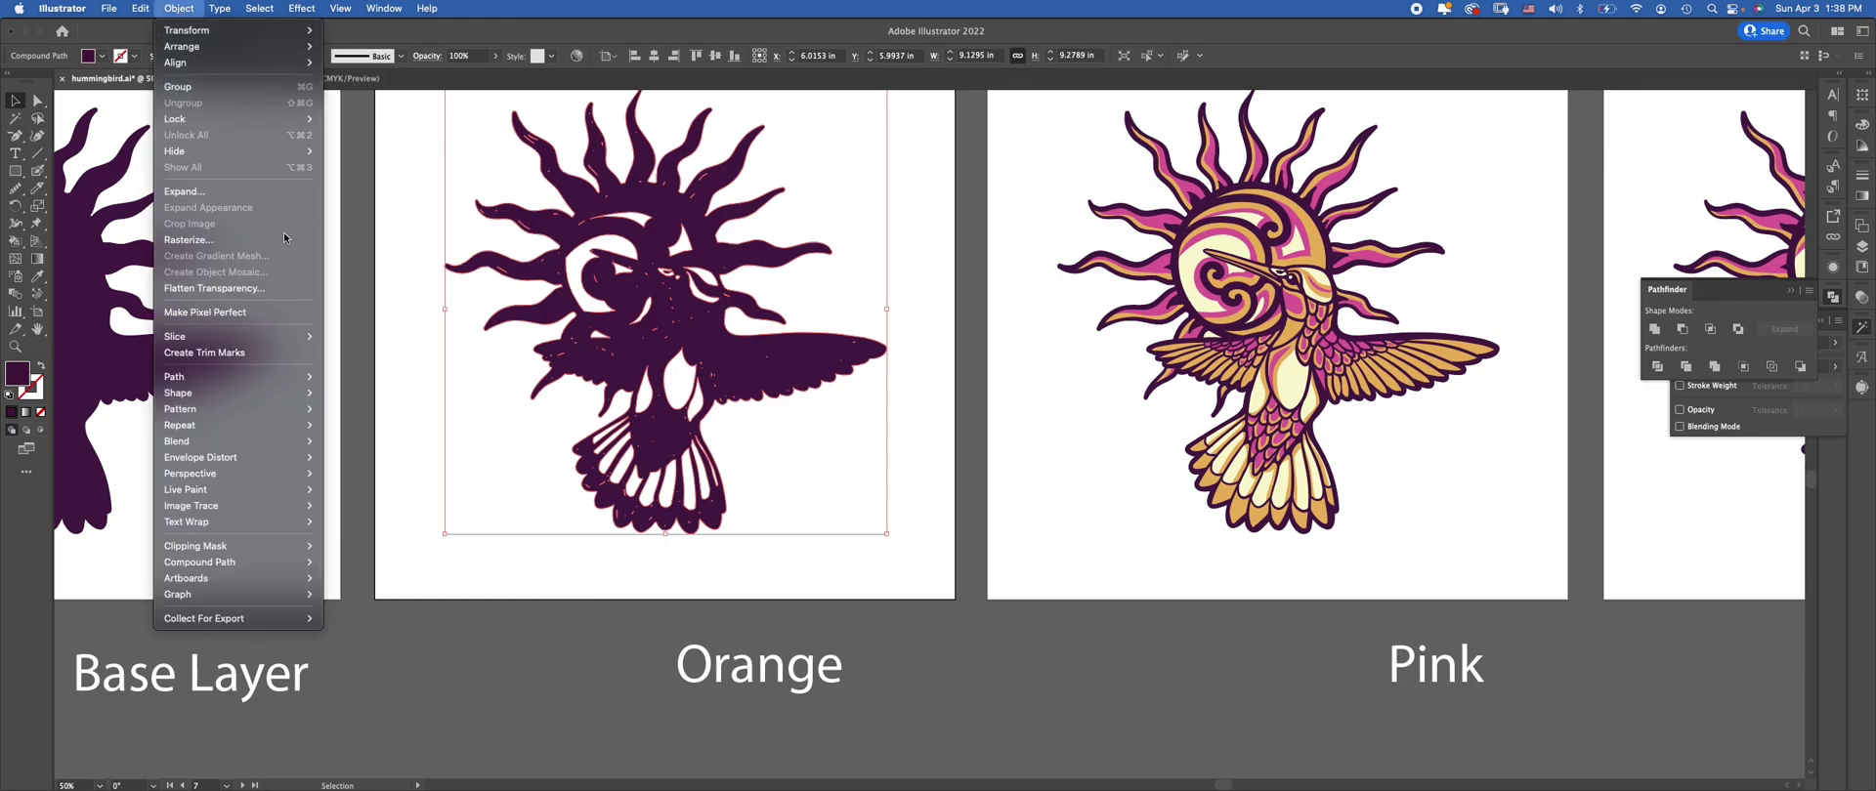
{"action": "mouse_move", "coordinate": [281, 373]}
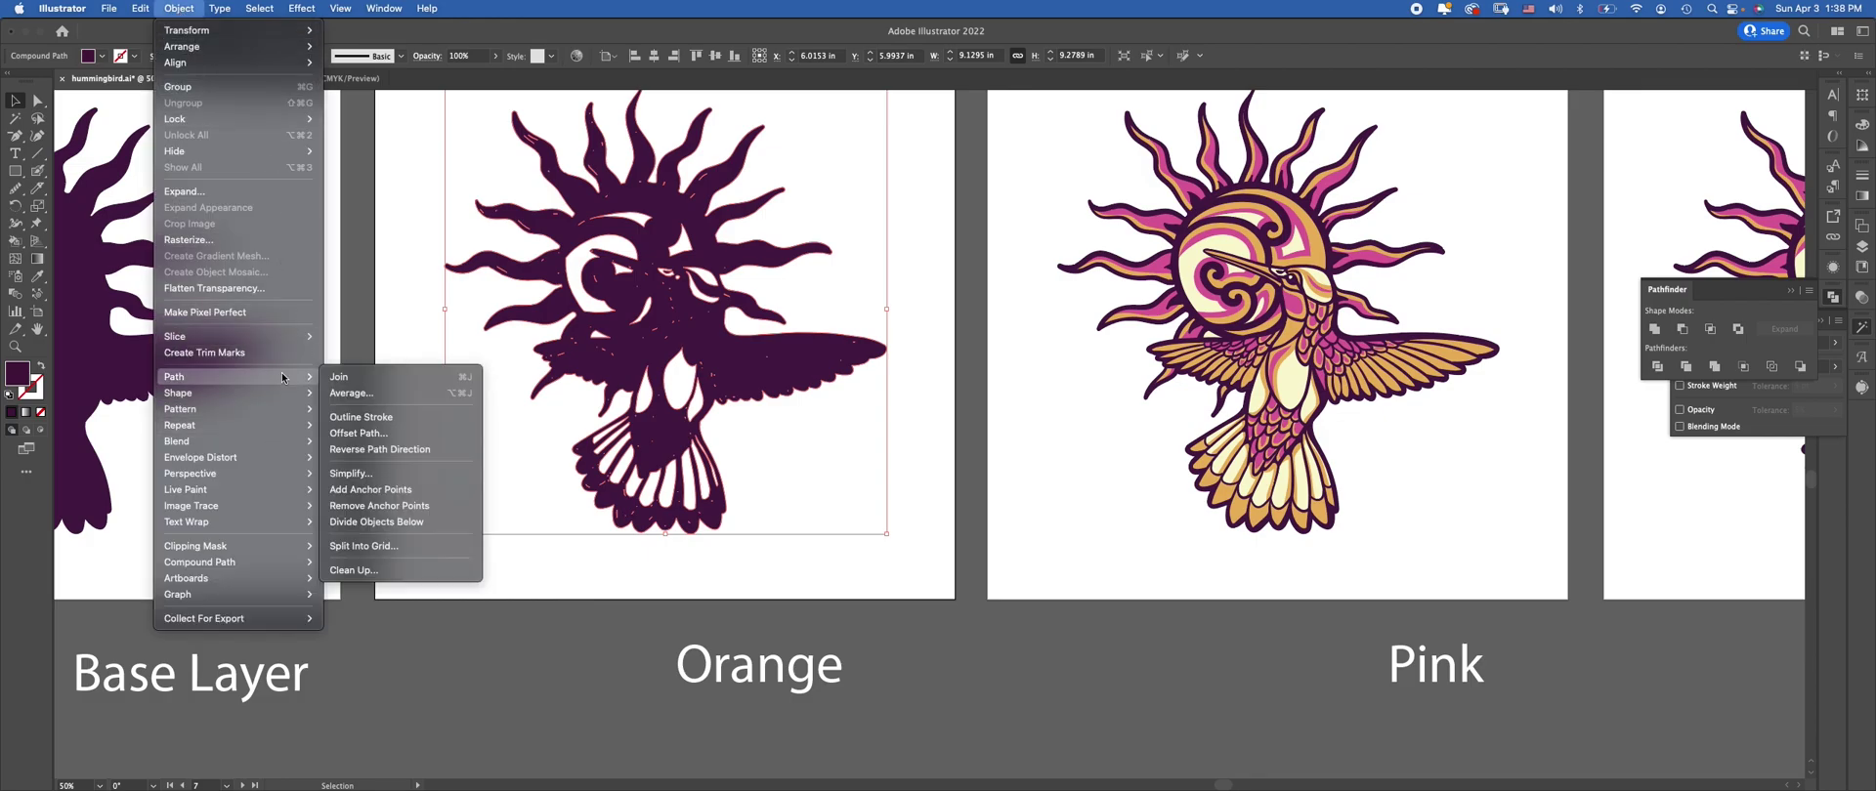
{"action": "left_click", "coordinate": [380, 442]}
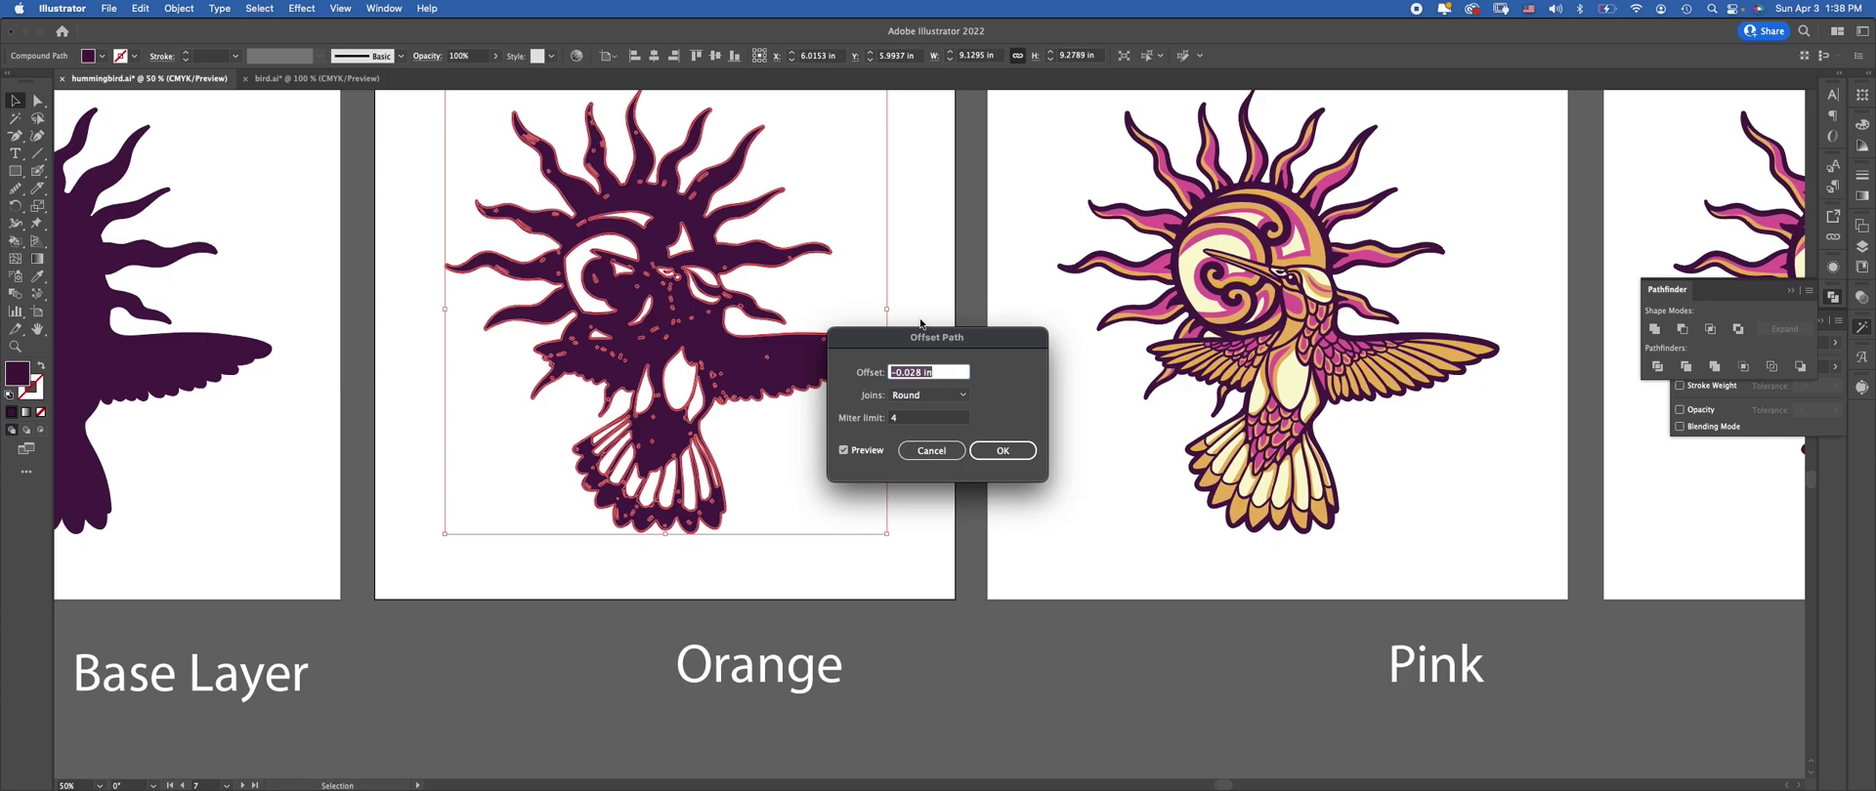
{"action": "key", "text": "BackSpace"}
{"action": "key", "text": "Tab"}
{"action": "key", "text": "Tab"}
{"action": "key", "text": "Tab"}
{"action": "key", "text": "space"}
{"action": "key", "text": "space"}
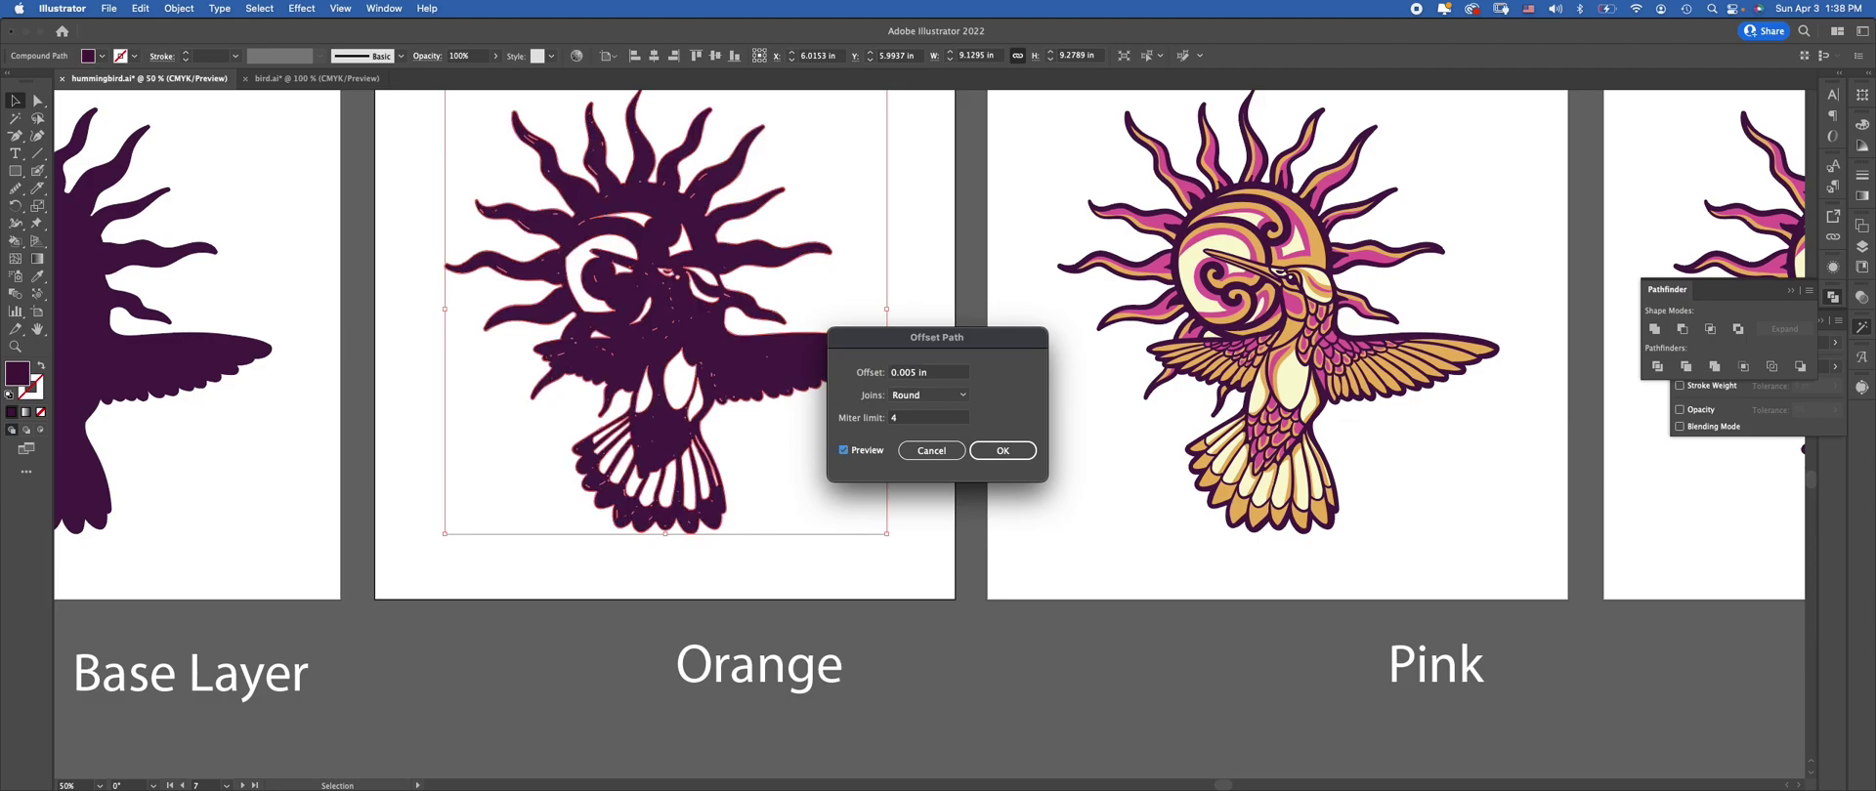
Set the path offset to 0.015 in and apply it to the "Orange" shape
{"action": "left_click", "coordinate": [911, 372]}
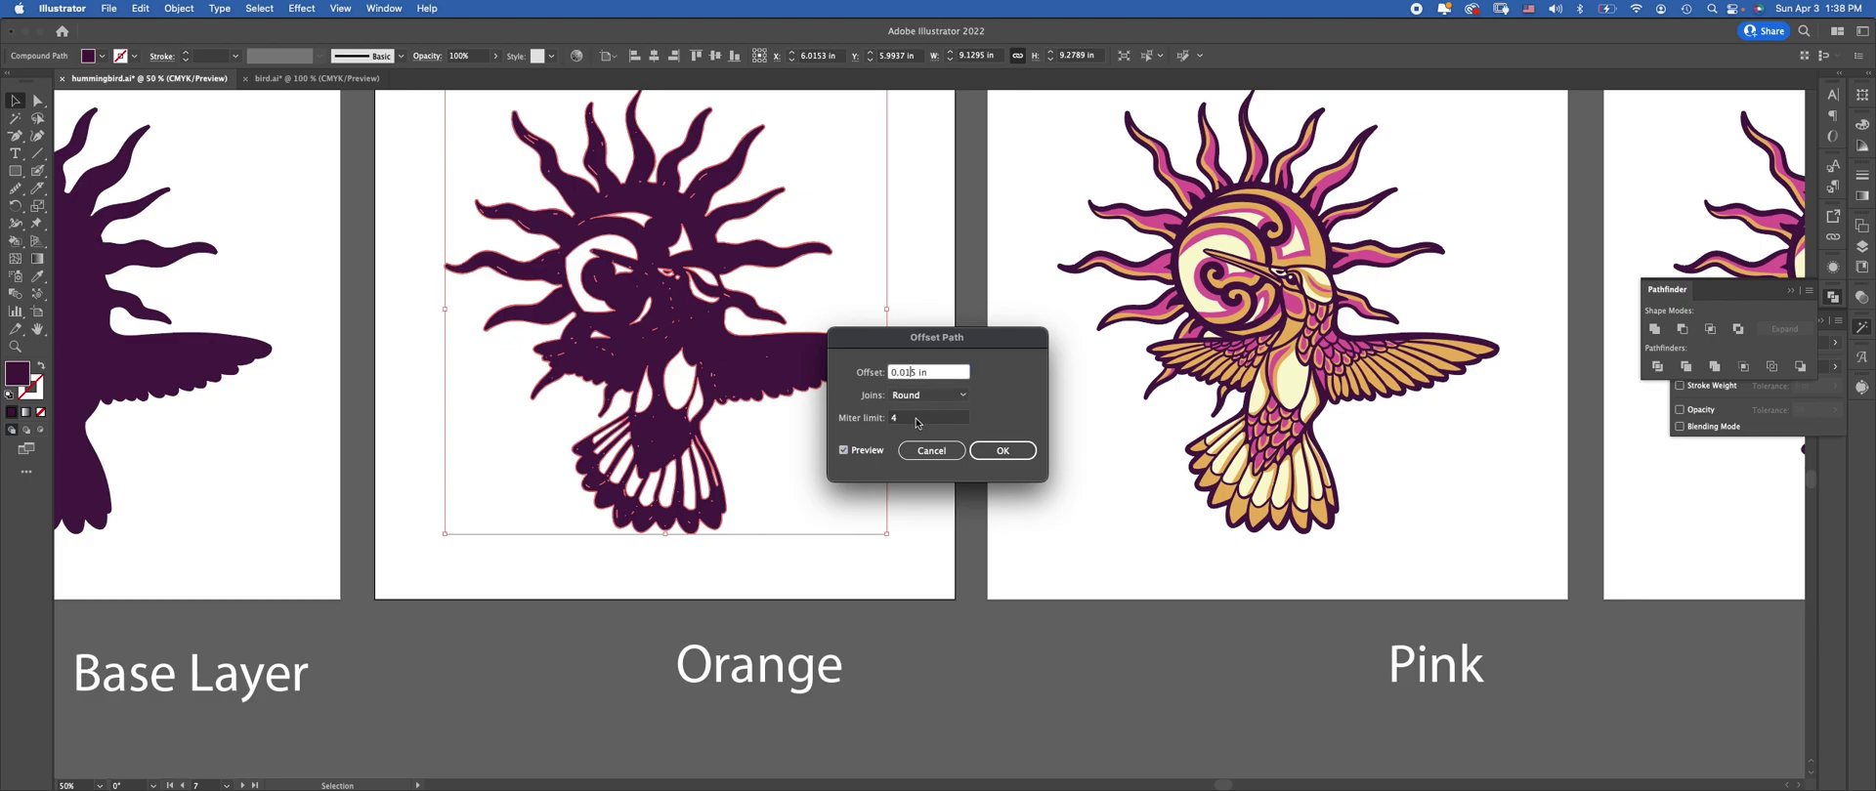
{"action": "left_click", "coordinate": [917, 421]}
{"action": "left_click", "coordinate": [914, 372]}
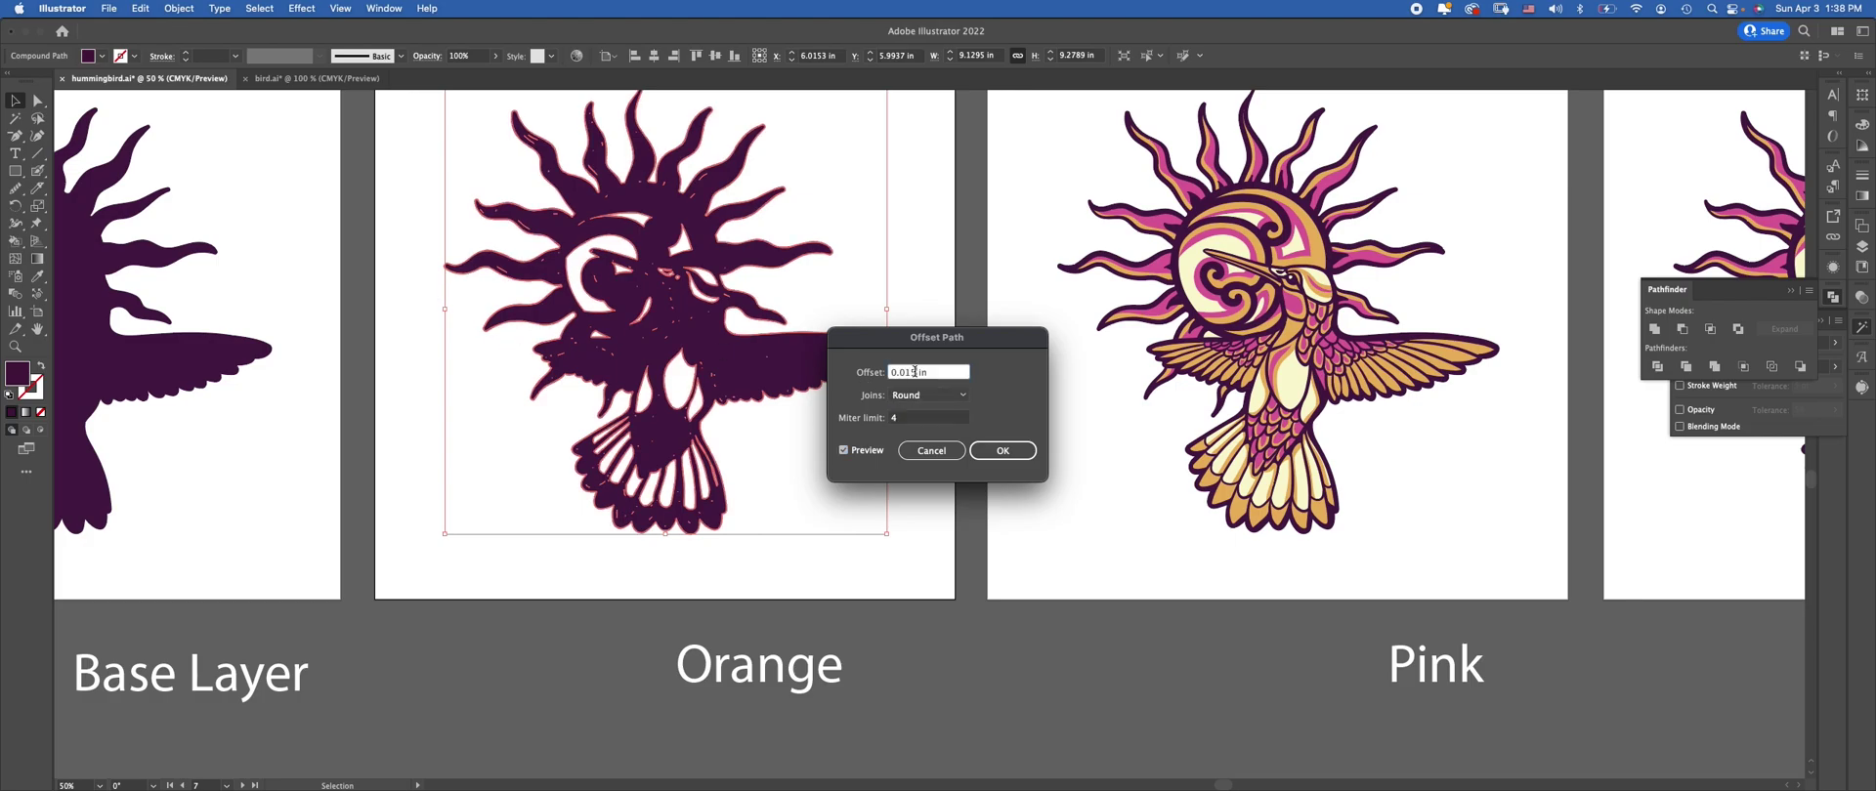
{"action": "left_click", "coordinate": [1012, 453]}
{"action": "scroll", "coordinate": [791, 324], "scroll_direction": "down", "scroll_amount": 5}
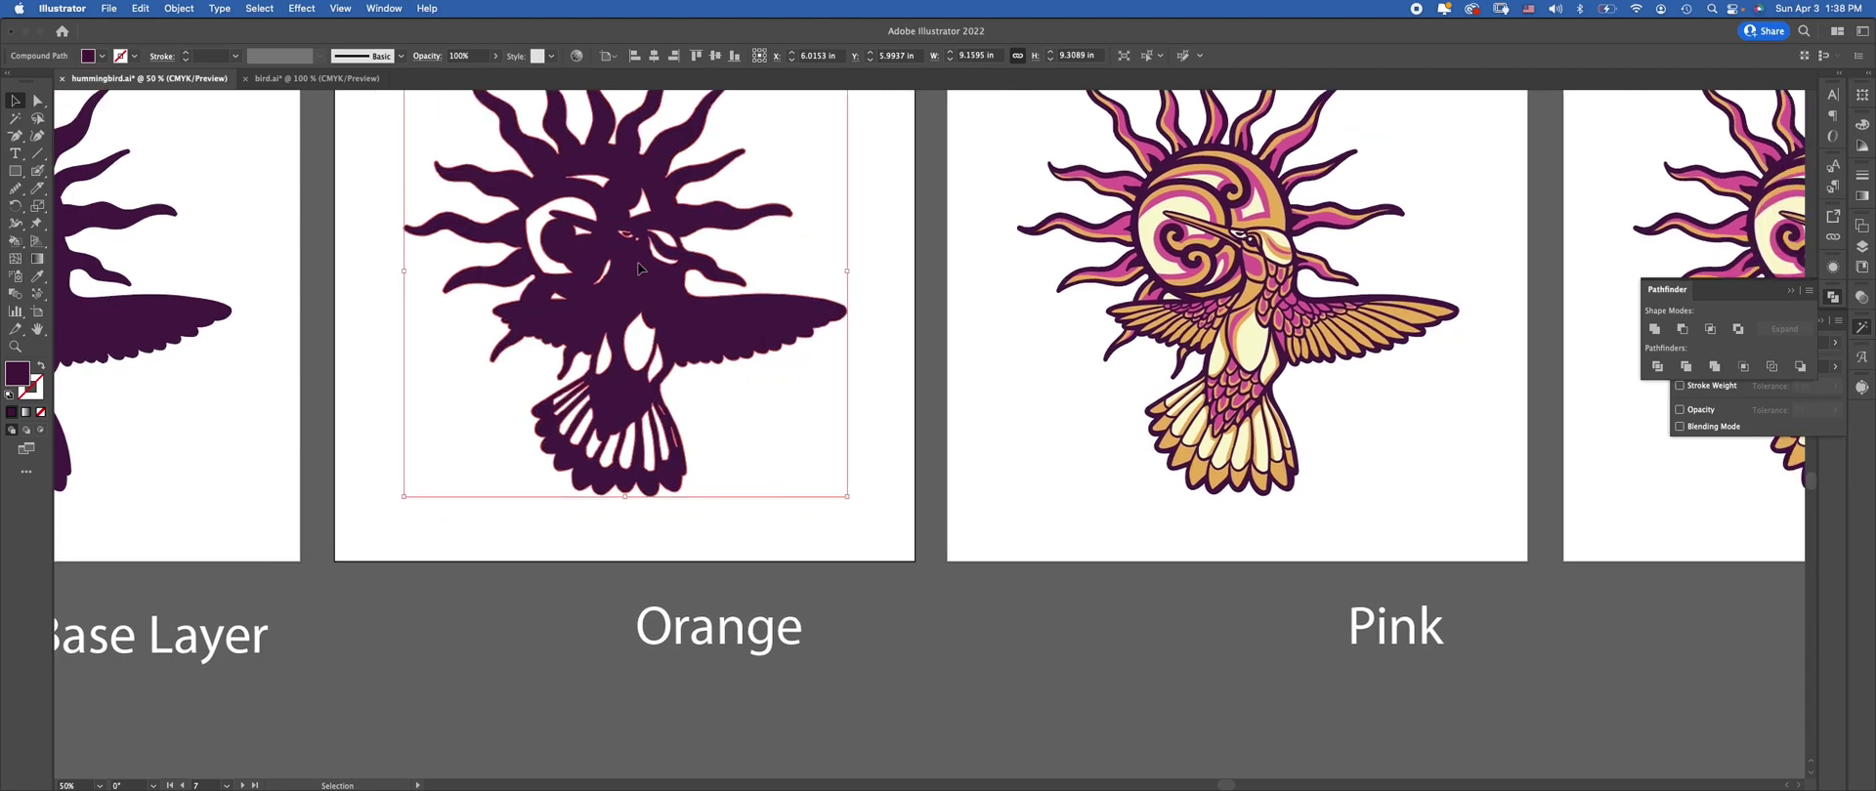
{"action": "scroll", "coordinate": [848, 195], "scroll_direction": "down", "scroll_amount": 3}
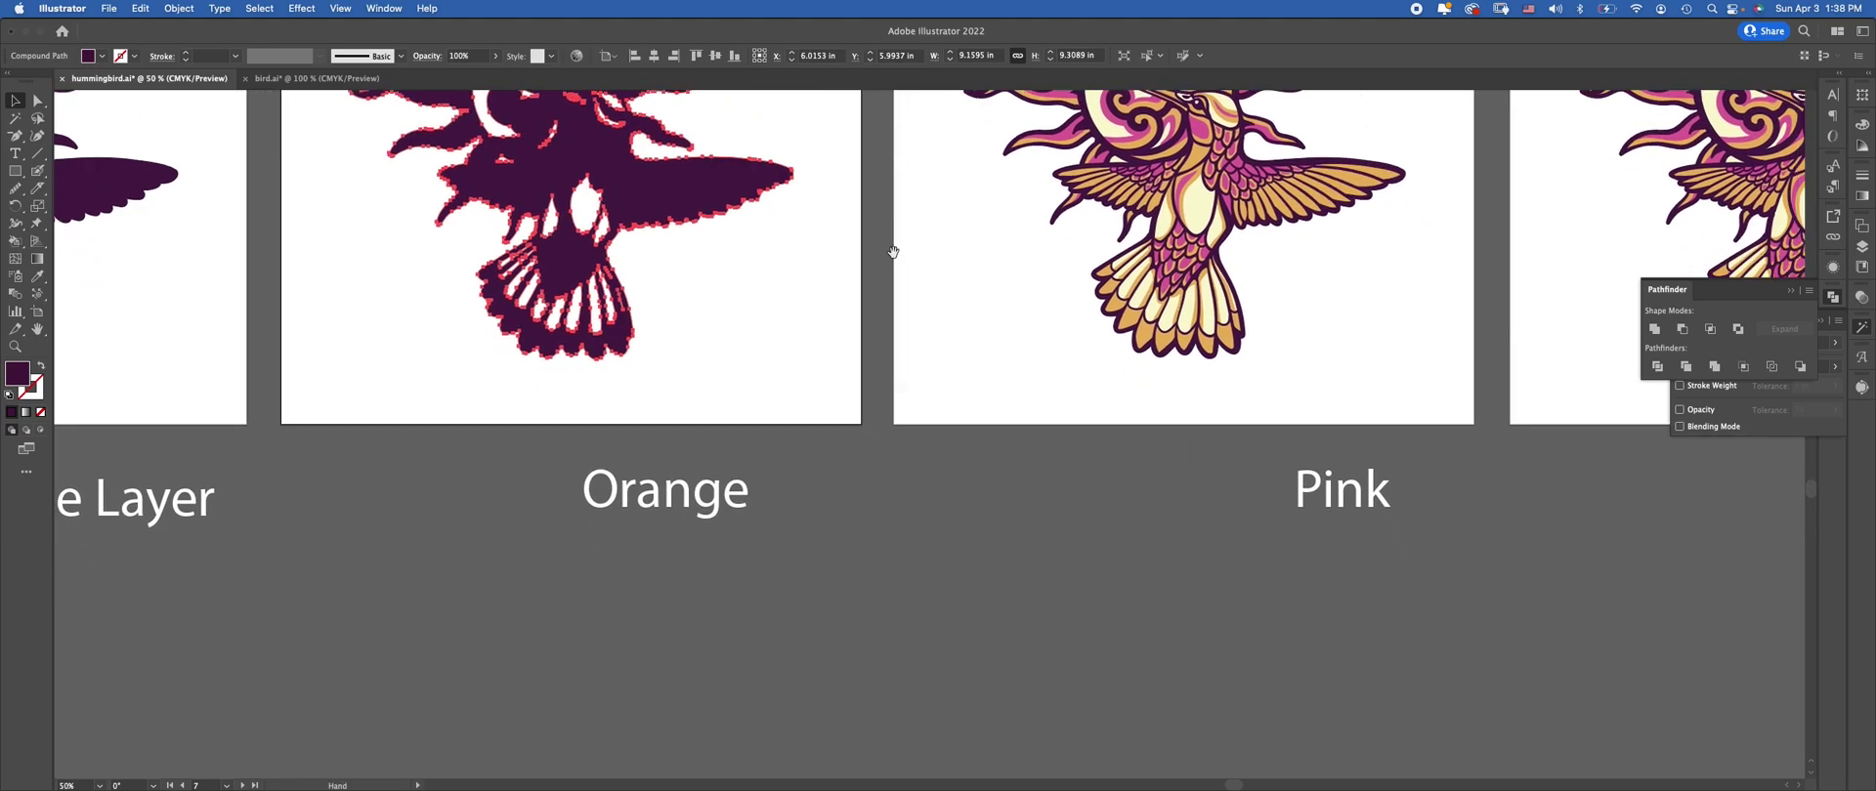
Undo the last path offset on the "Orange" artboard's united shape
{"action": "scroll", "coordinate": [885, 283], "scroll_direction": "down", "scroll_amount": 2}
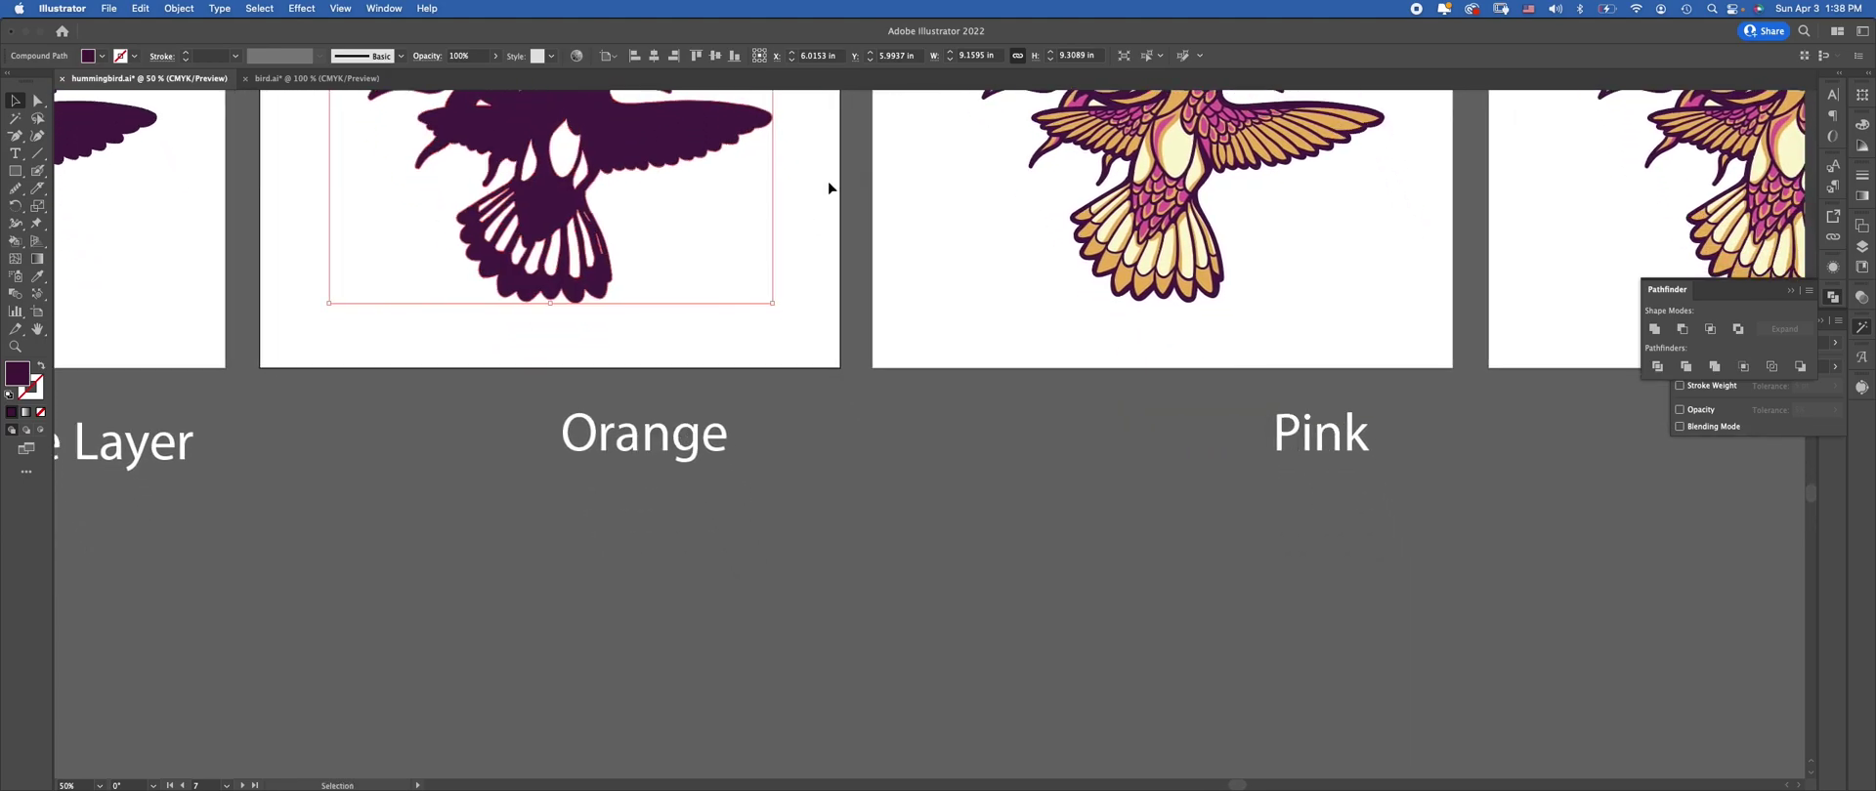
{"action": "scroll", "coordinate": [277, 179], "scroll_direction": "down", "scroll_amount": 1}
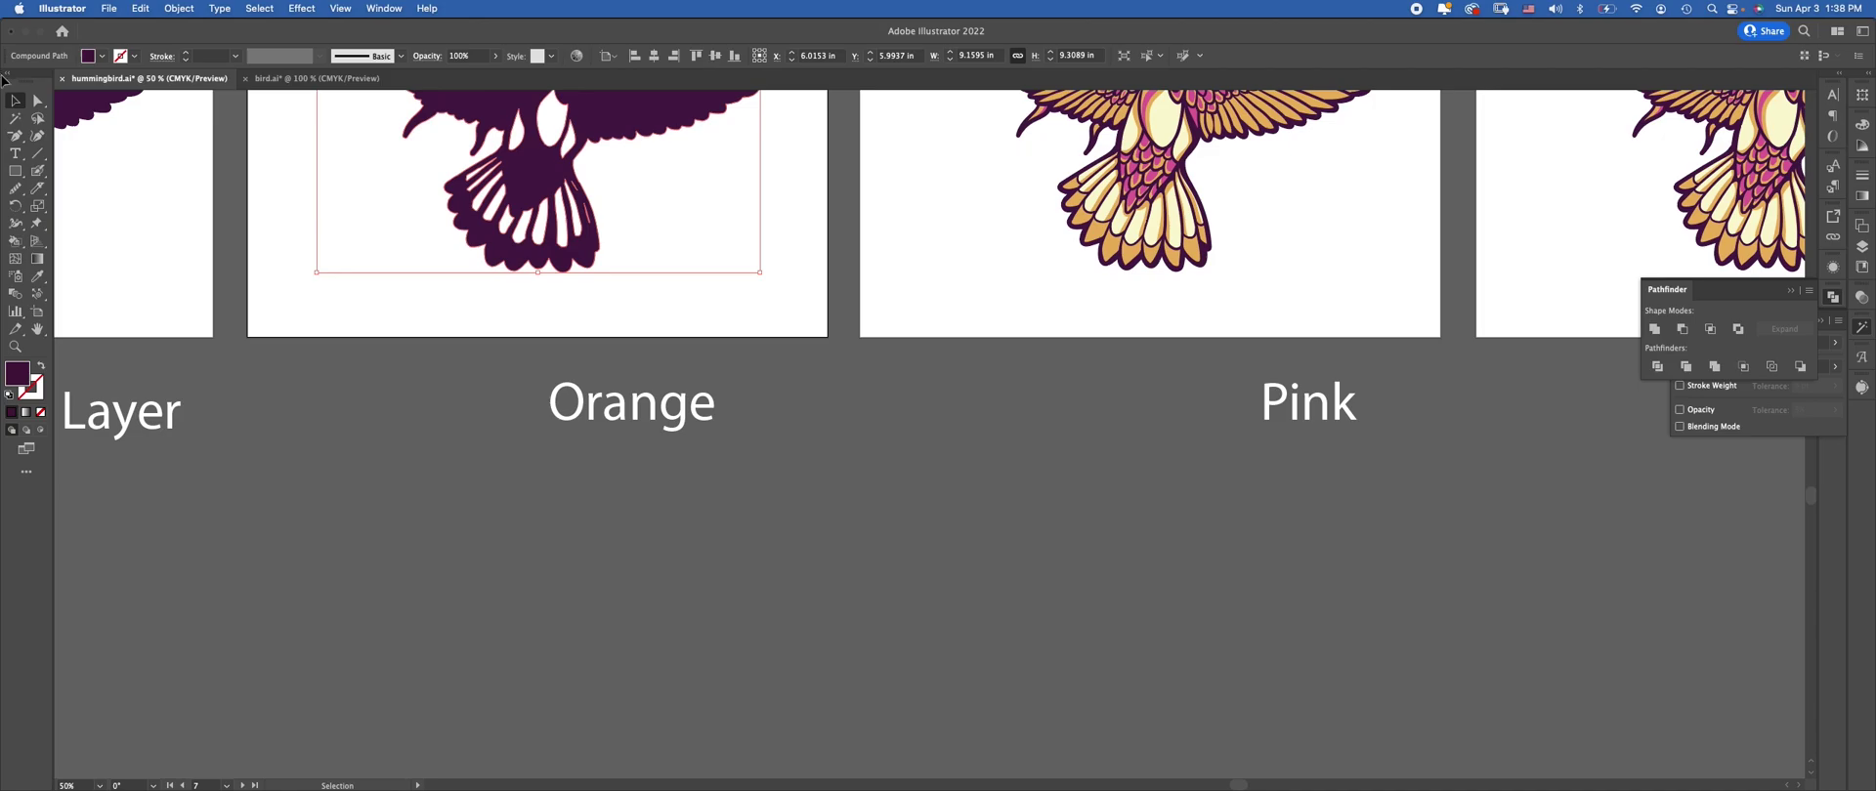
{"action": "scroll", "coordinate": [678, 256], "scroll_direction": "down", "scroll_amount": 2}
{"action": "scroll", "coordinate": [1130, 230], "scroll_direction": "down", "scroll_amount": 1}
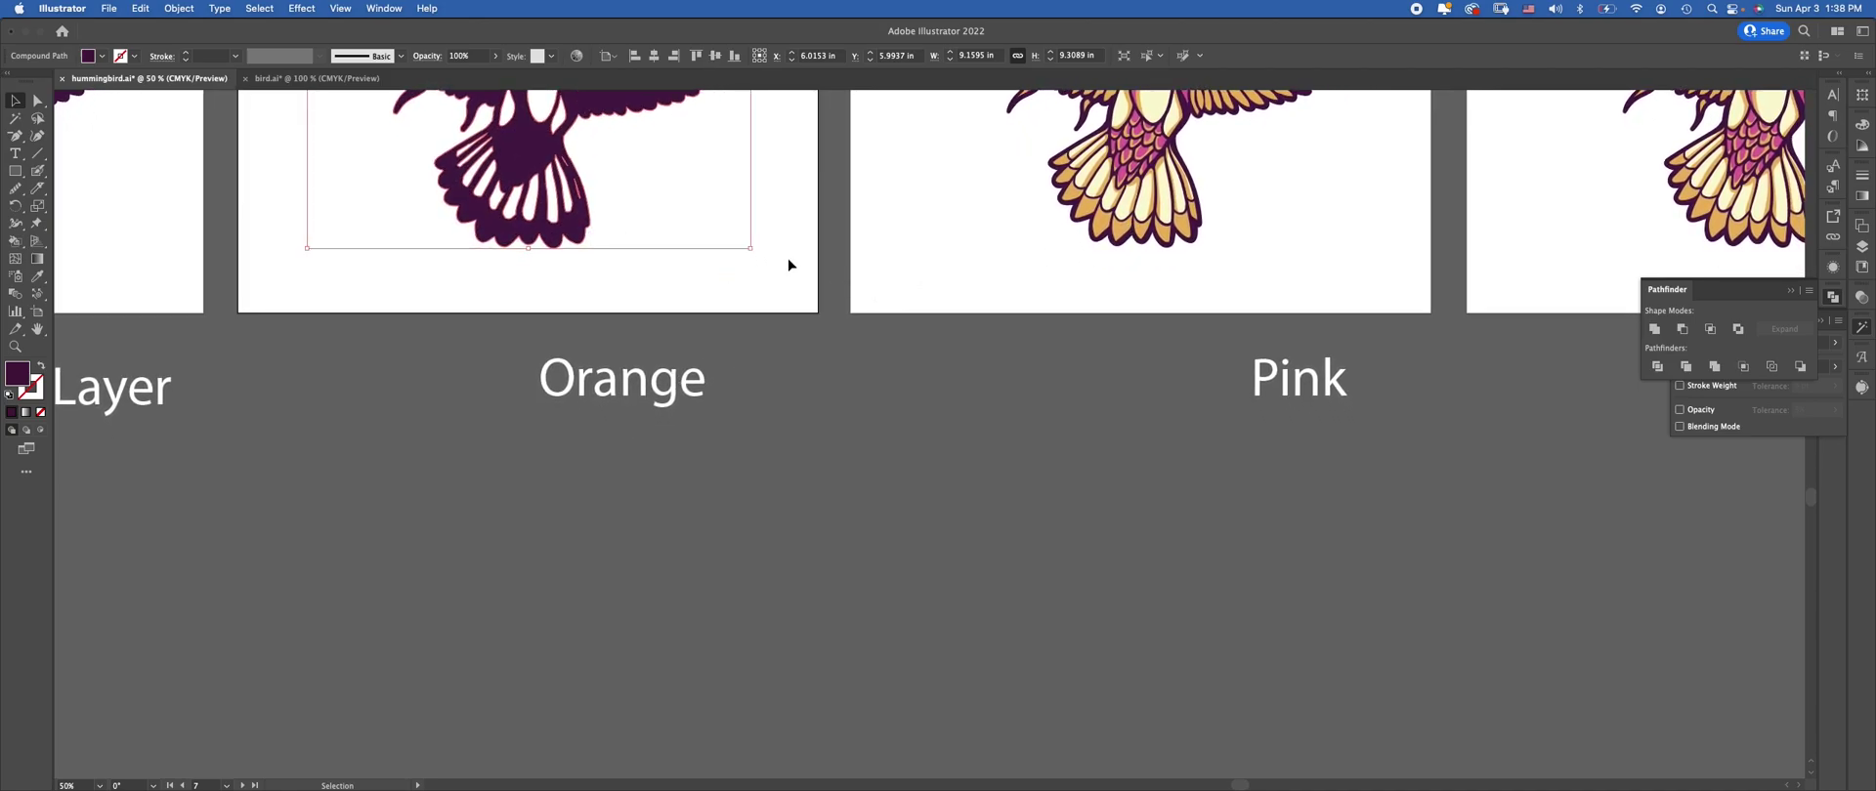
{"action": "scroll", "coordinate": [884, 381], "scroll_direction": "up", "scroll_amount": 5}
{"action": "scroll", "coordinate": [982, 472], "scroll_direction": "right", "scroll_amount": 1}
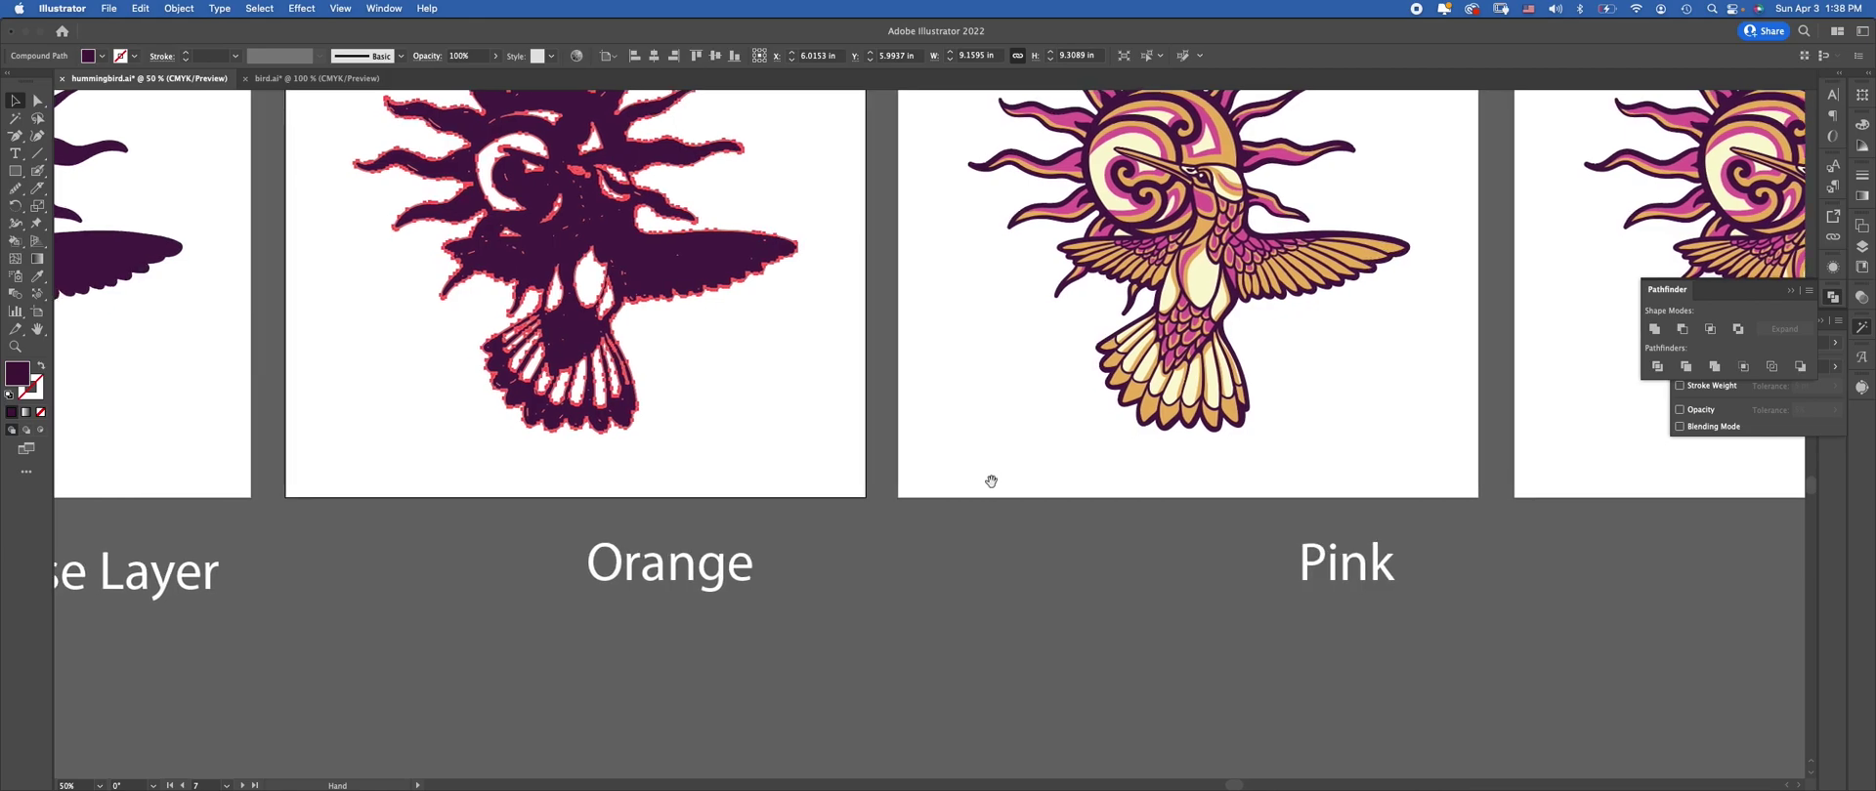
{"action": "left_click_drag", "start_coordinate": [1658, 326], "coordinate": [1651, 333]}
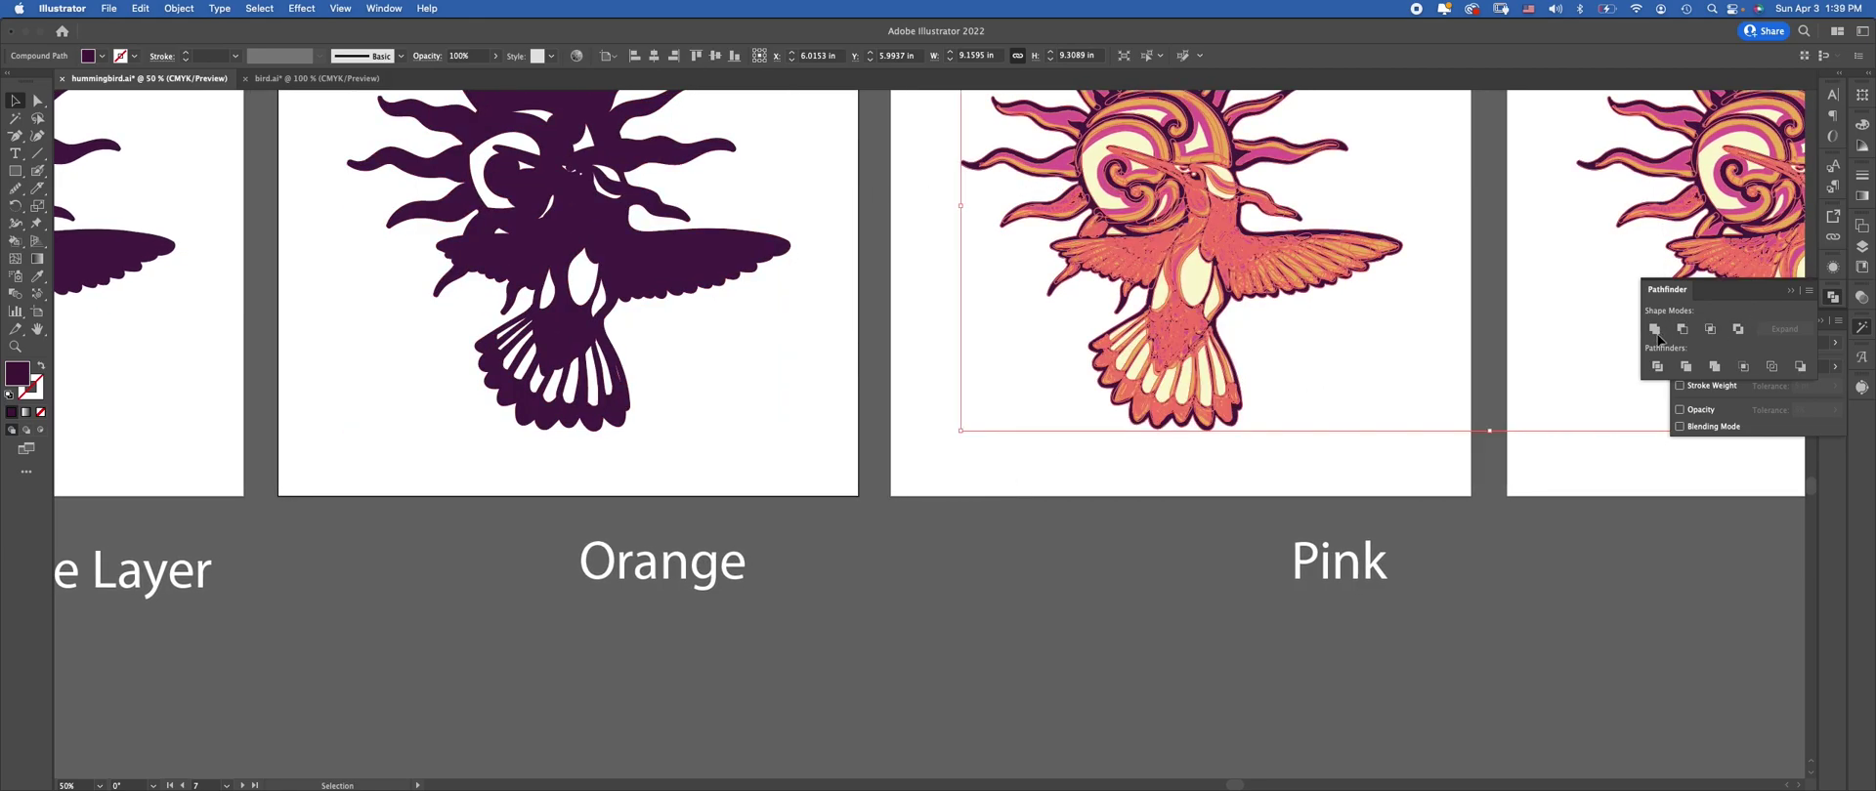
{"action": "key", "text": "super+z"}
{"action": "key", "text": "super+z"}
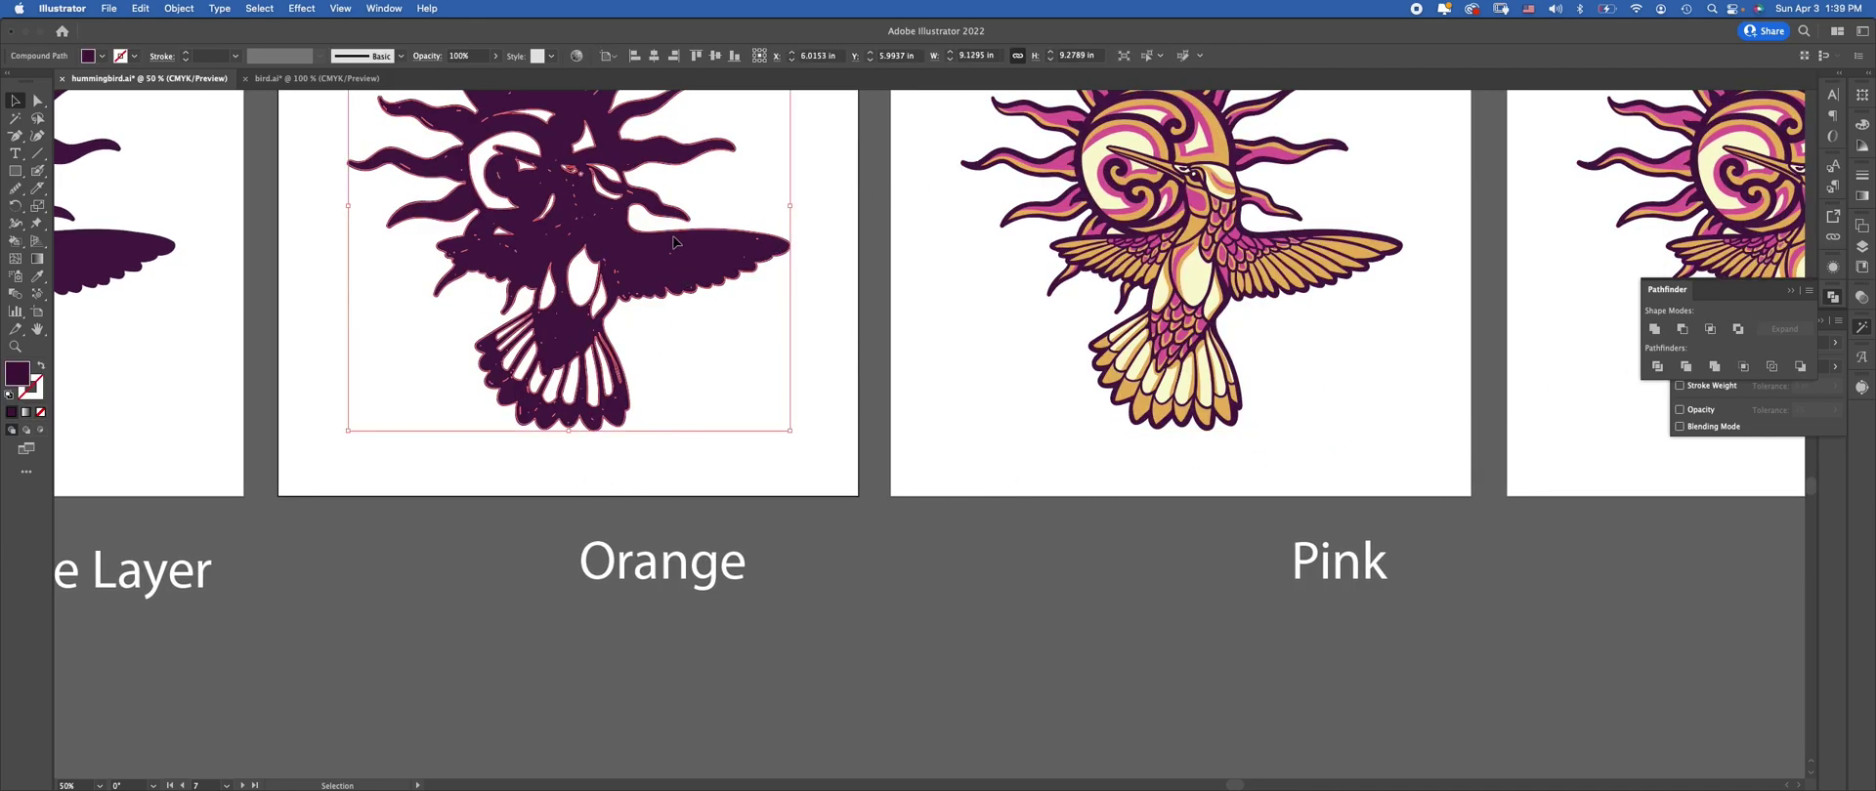
Unite the "Orange" artboard's artwork again with Pathfinder and reselect the shape
{"action": "left_click_drag", "start_coordinate": [796, 152], "coordinate": [861, 256]}
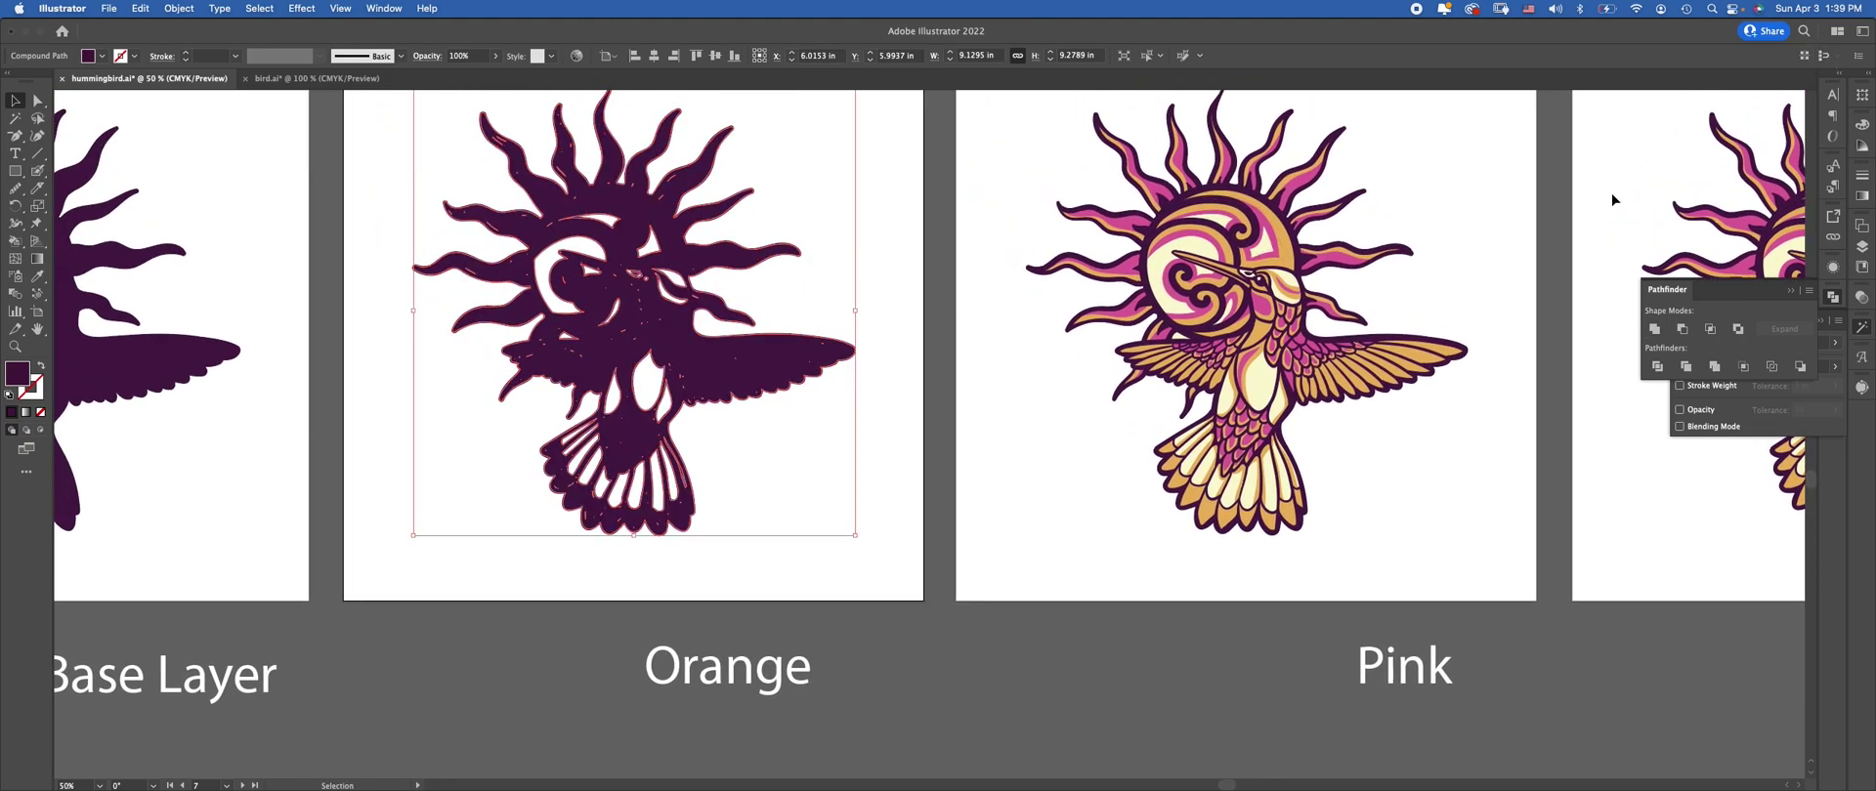
{"action": "left_click", "coordinate": [1655, 330]}
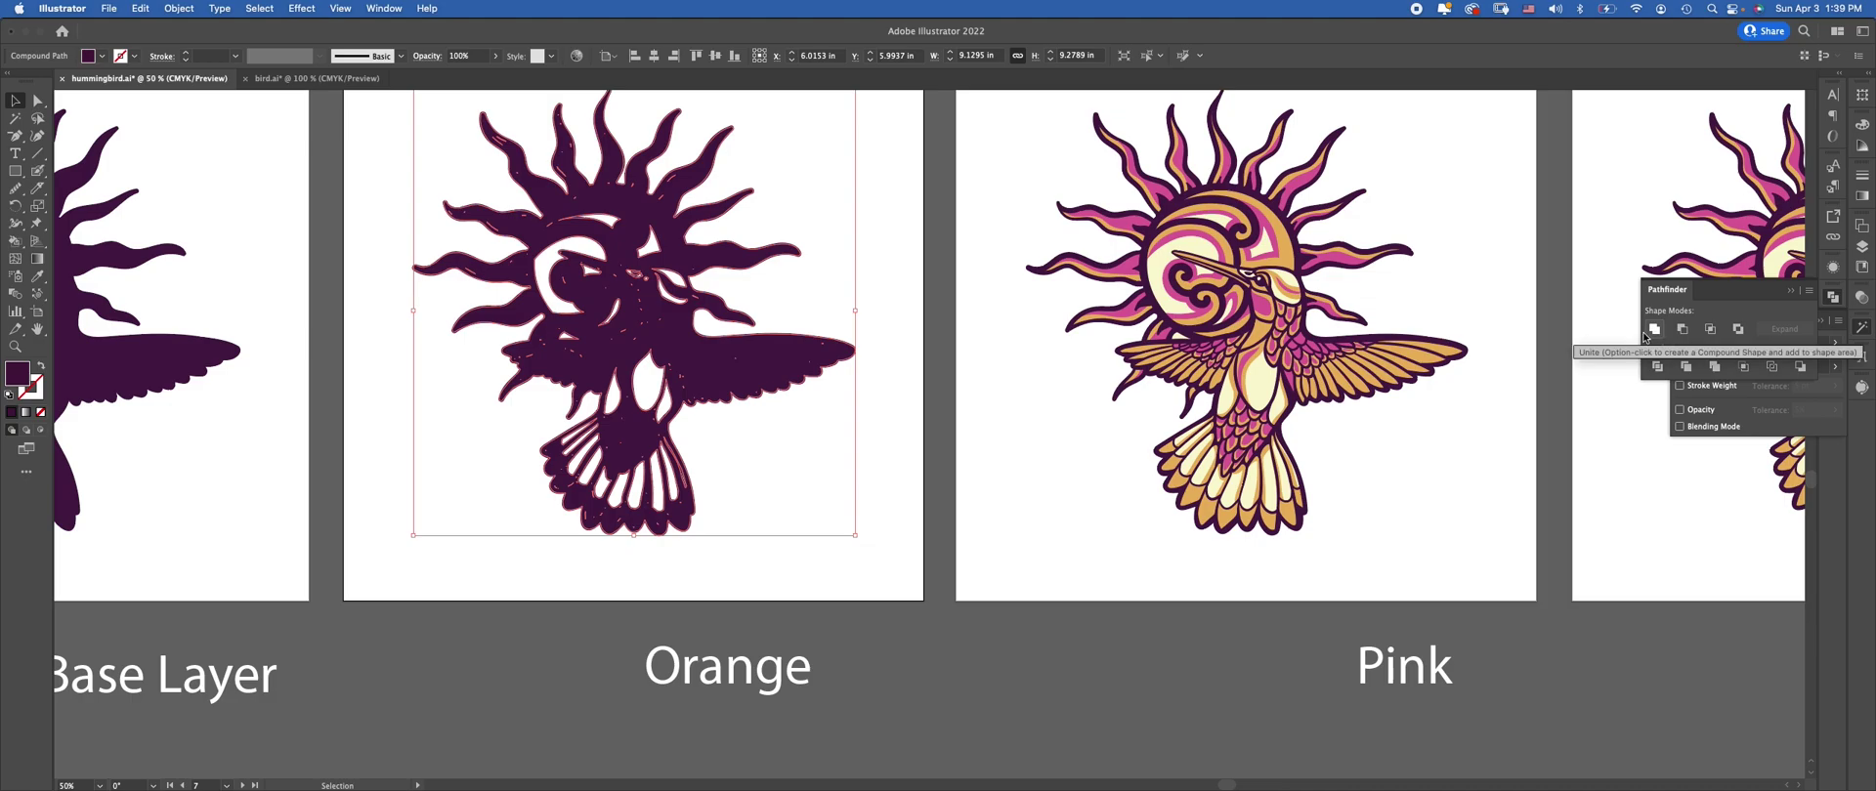
{"action": "left_click", "coordinate": [878, 349]}
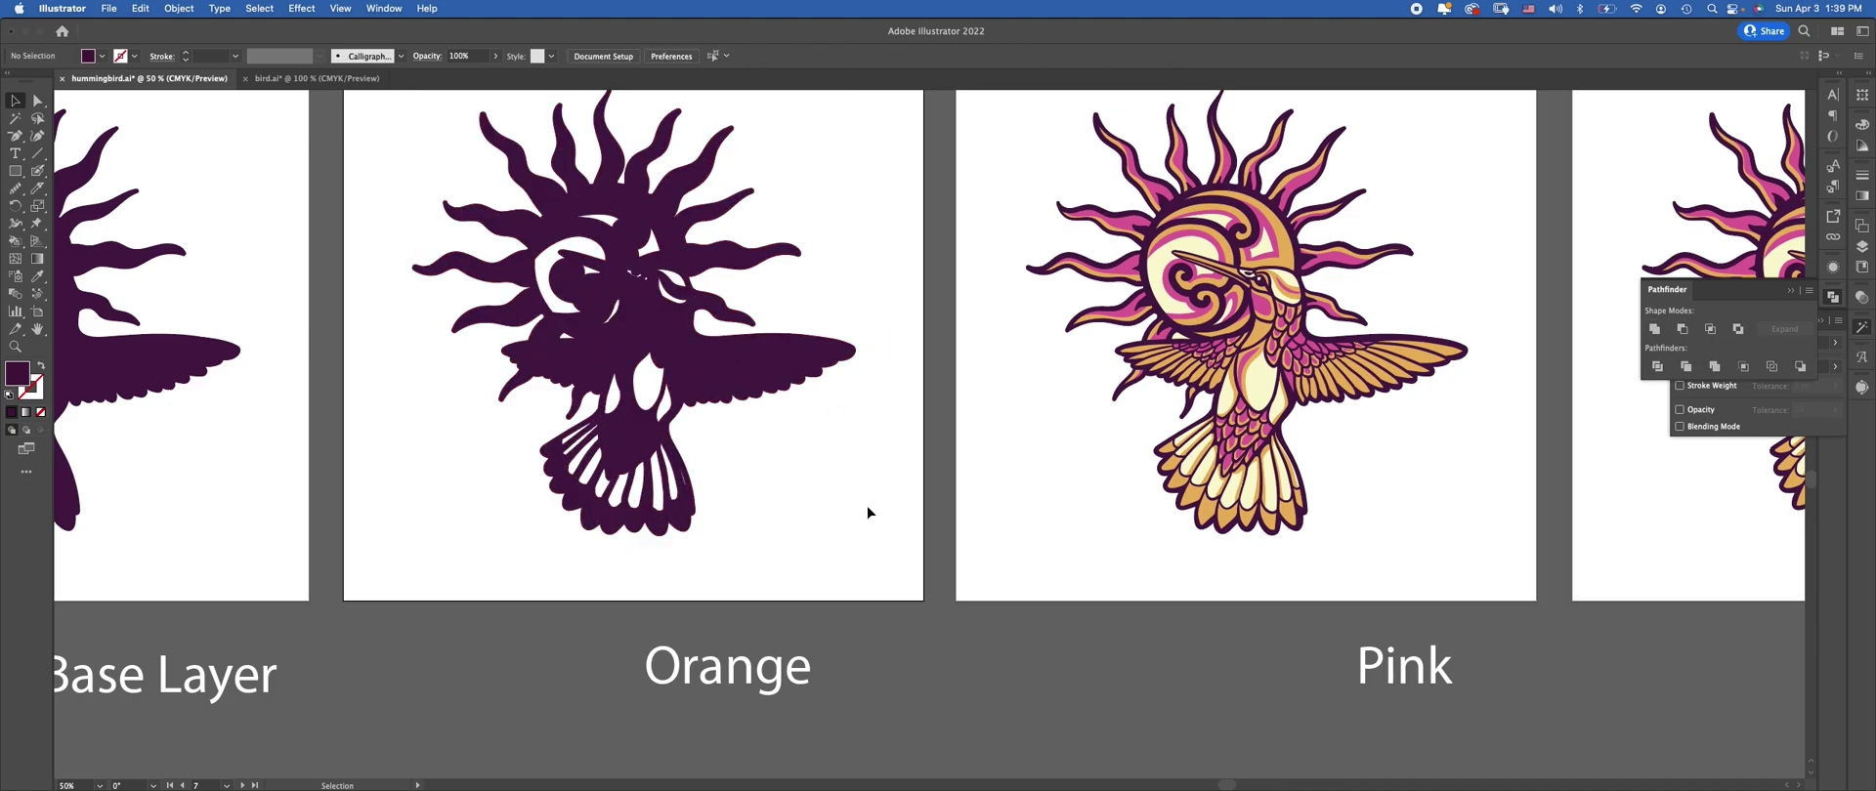
{"action": "left_click", "coordinate": [650, 361]}
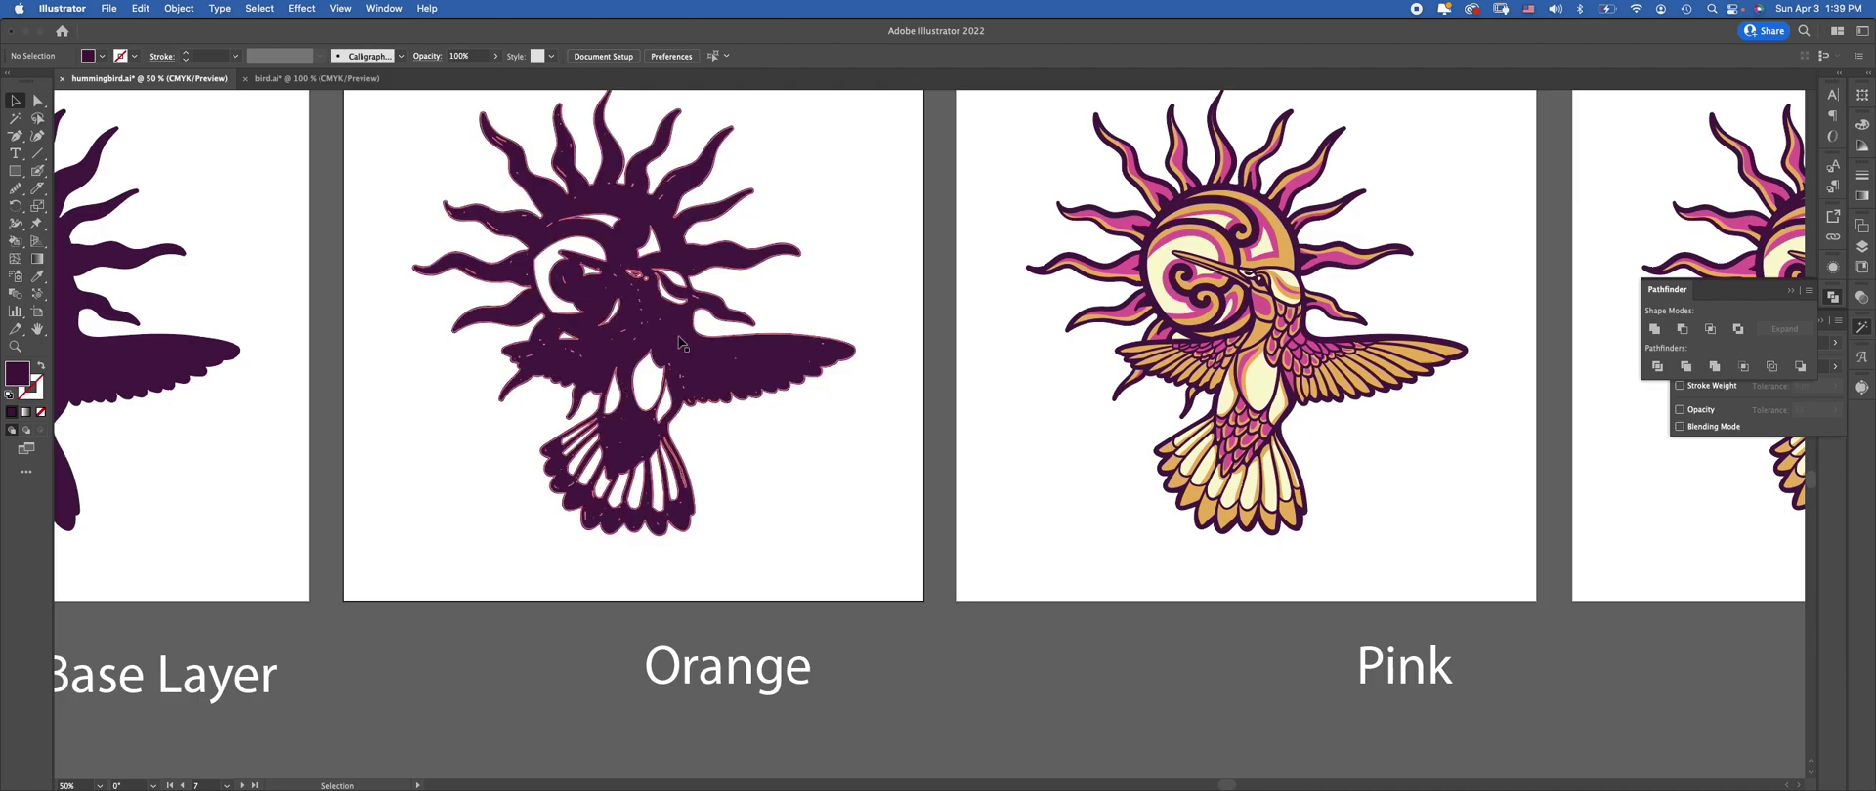
Fill the united "Orange" shape with the orange sampled from the "Pink" artboard's artwork using the Eyedropper
{"action": "left_click", "coordinate": [38, 277]}
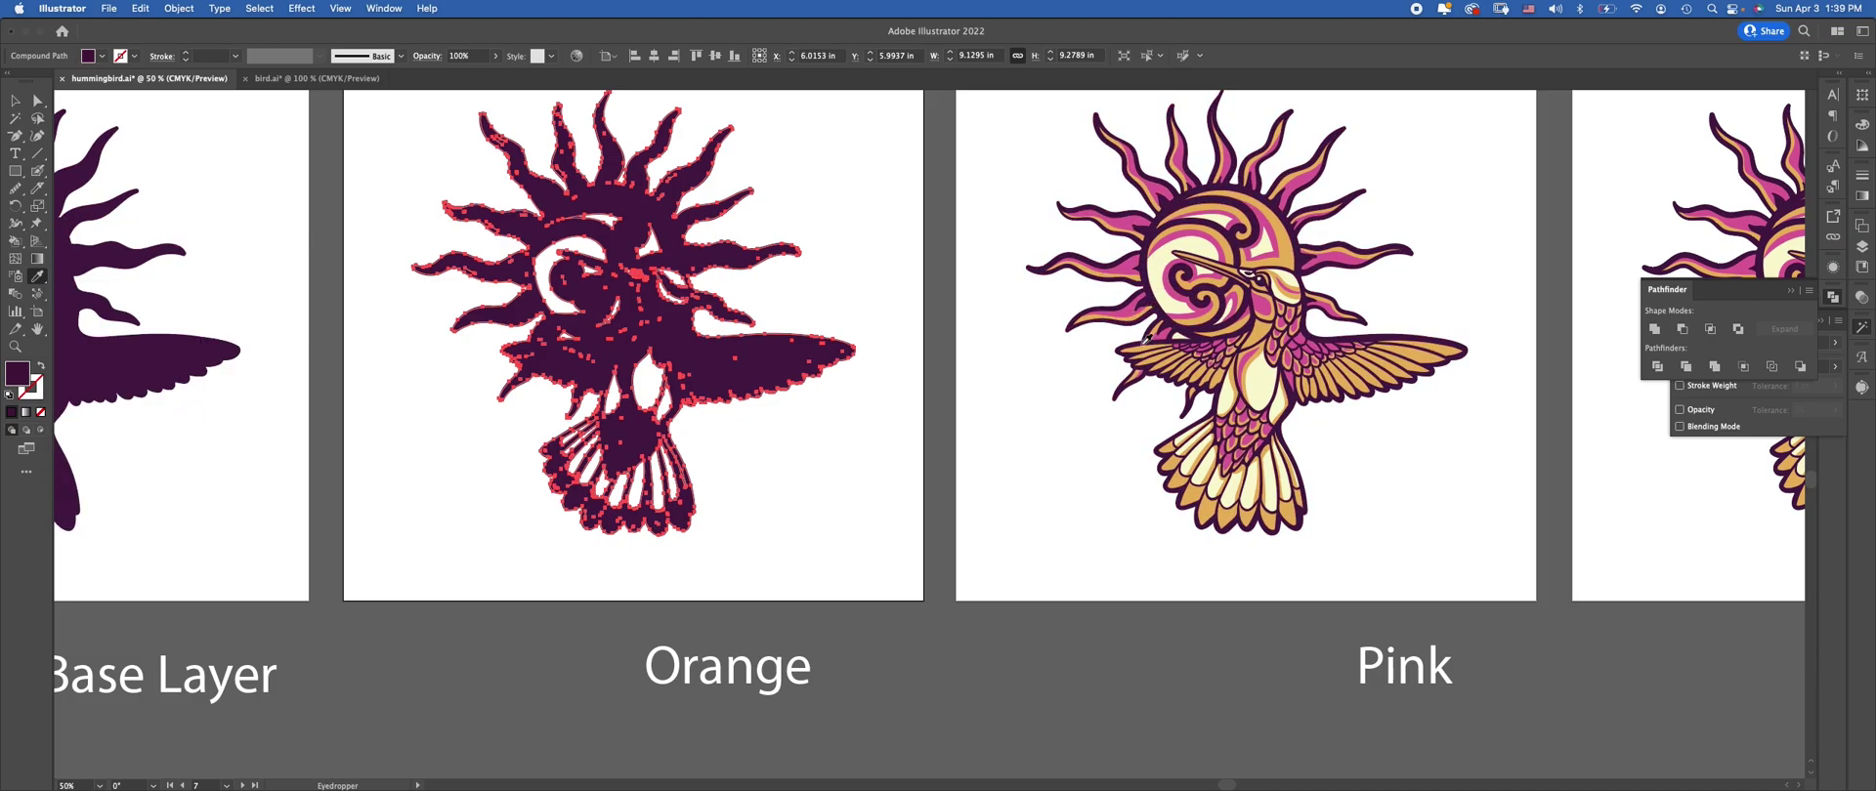
{"action": "left_click", "coordinate": [1136, 346]}
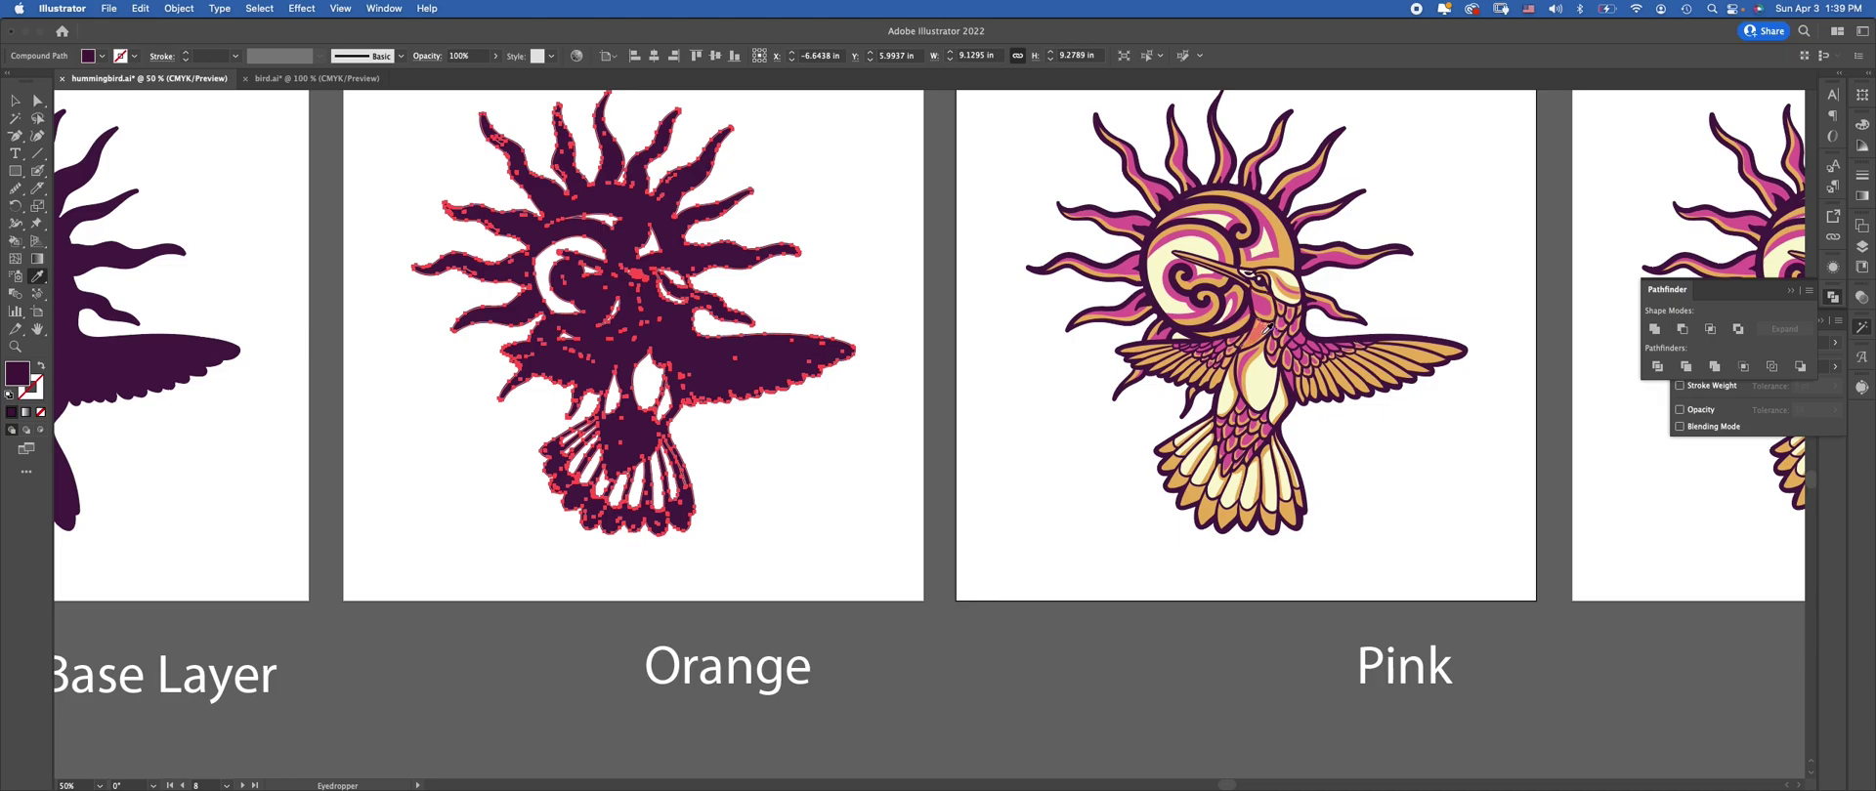
{"action": "left_click", "coordinate": [1270, 332]}
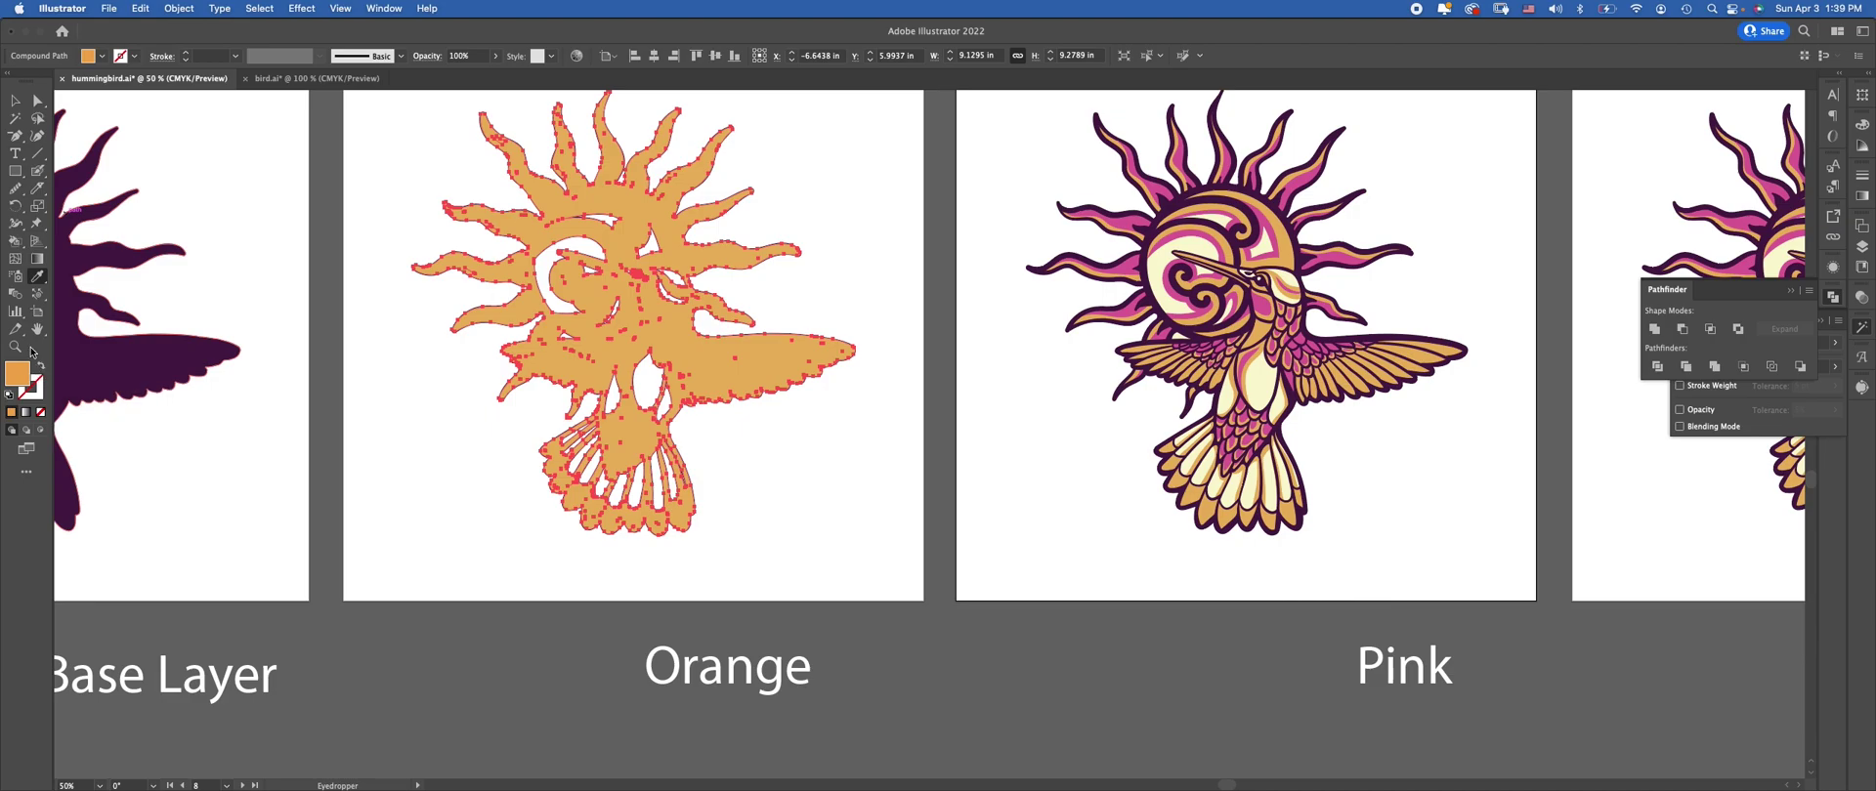
{"action": "left_click", "coordinate": [17, 102]}
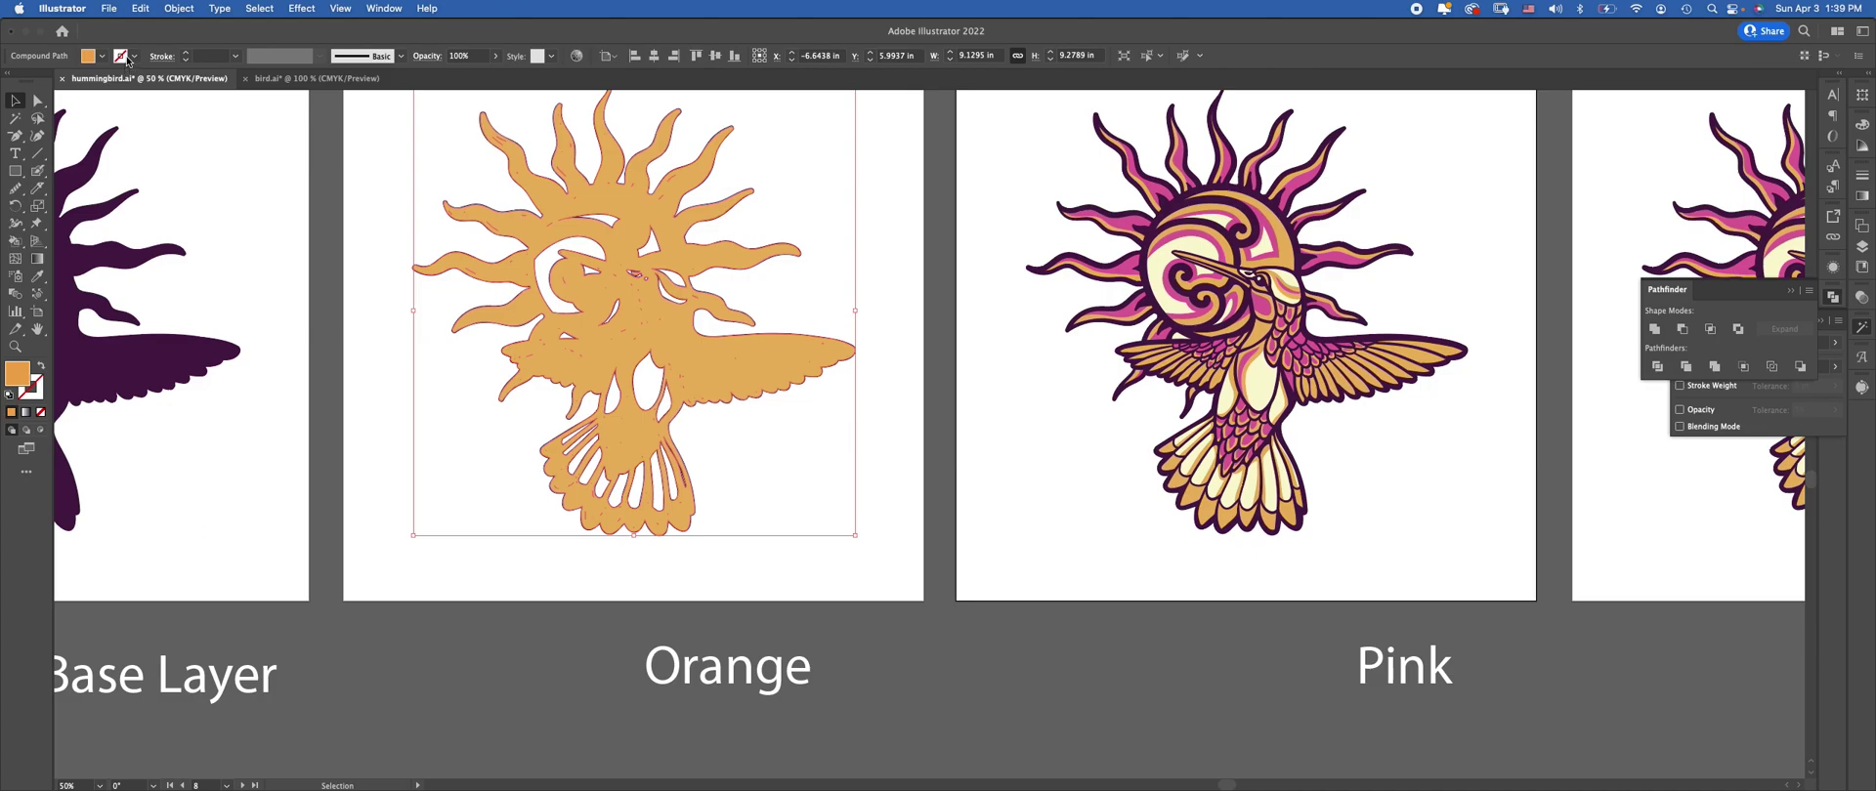
Check the computer's battery status and clear the artwork selection
{"action": "left_click", "coordinate": [1604, 8]}
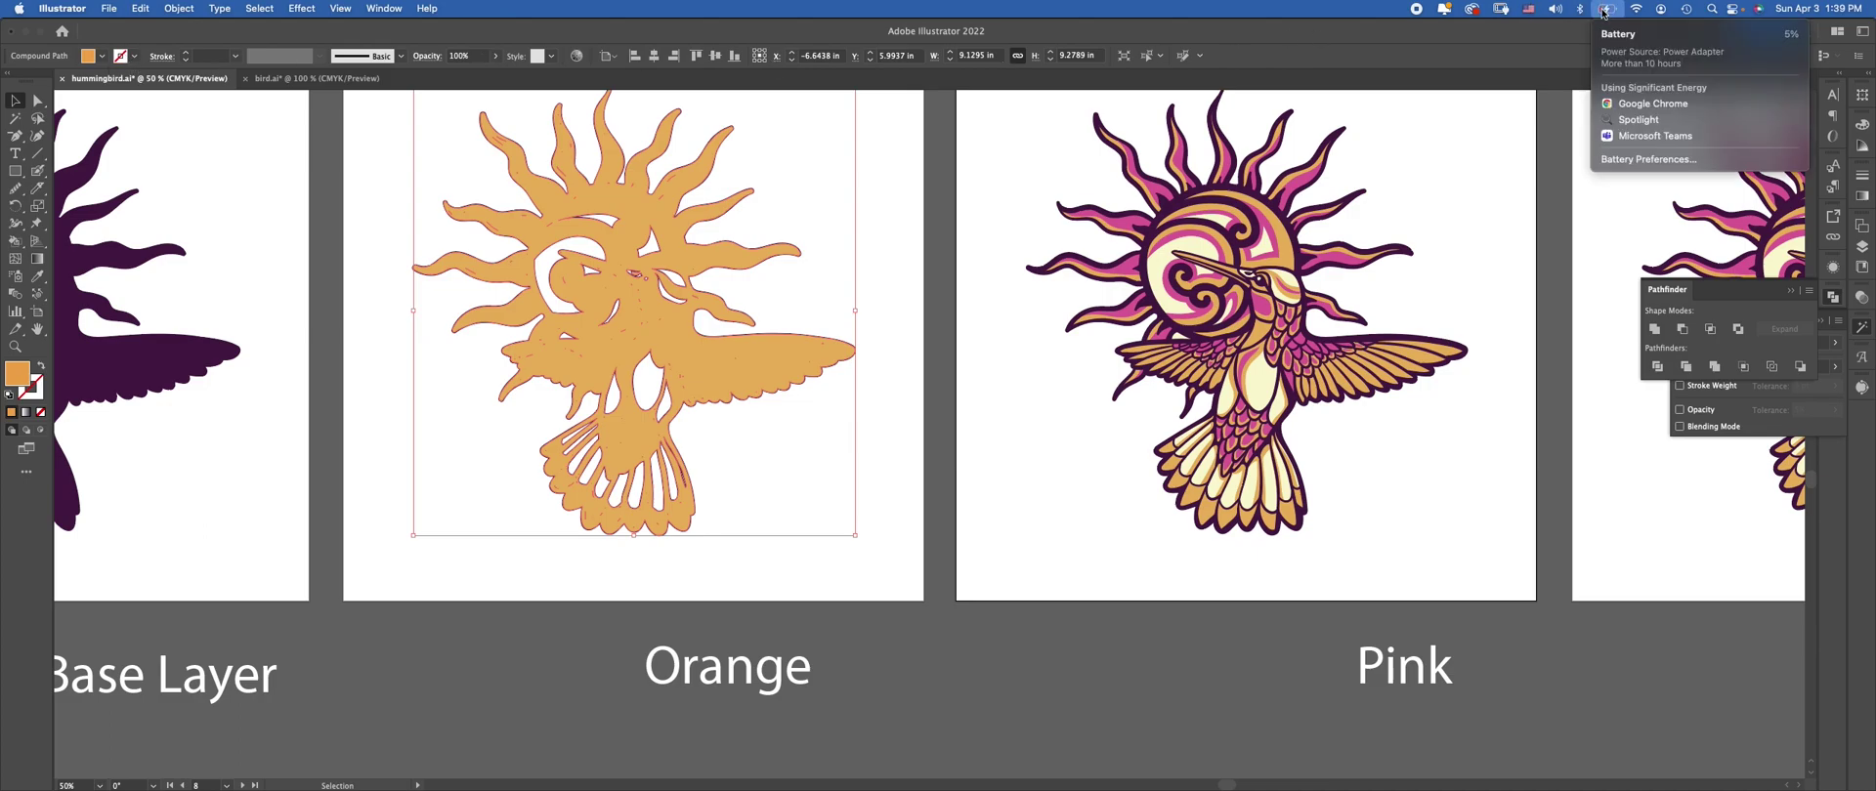
{"action": "left_click", "coordinate": [1604, 10]}
{"action": "left_click", "coordinate": [362, 179]}
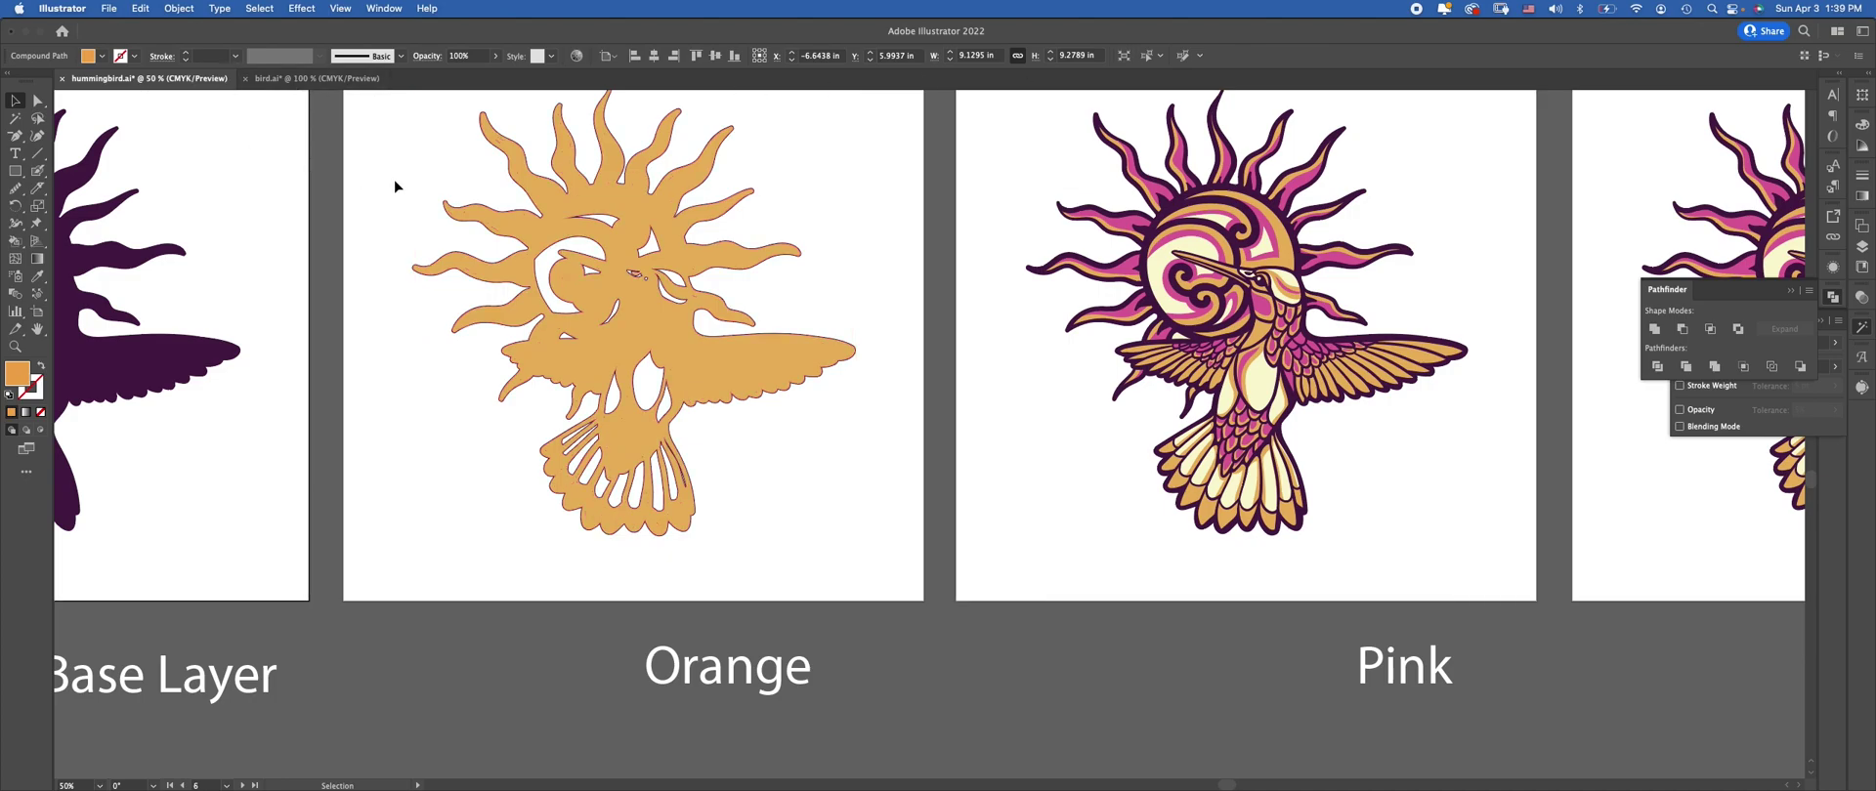
Try moving a path of the "Orange" compound path in isolation mode, undo the move and leave the path's isolation
{"action": "left_click", "coordinate": [572, 357]}
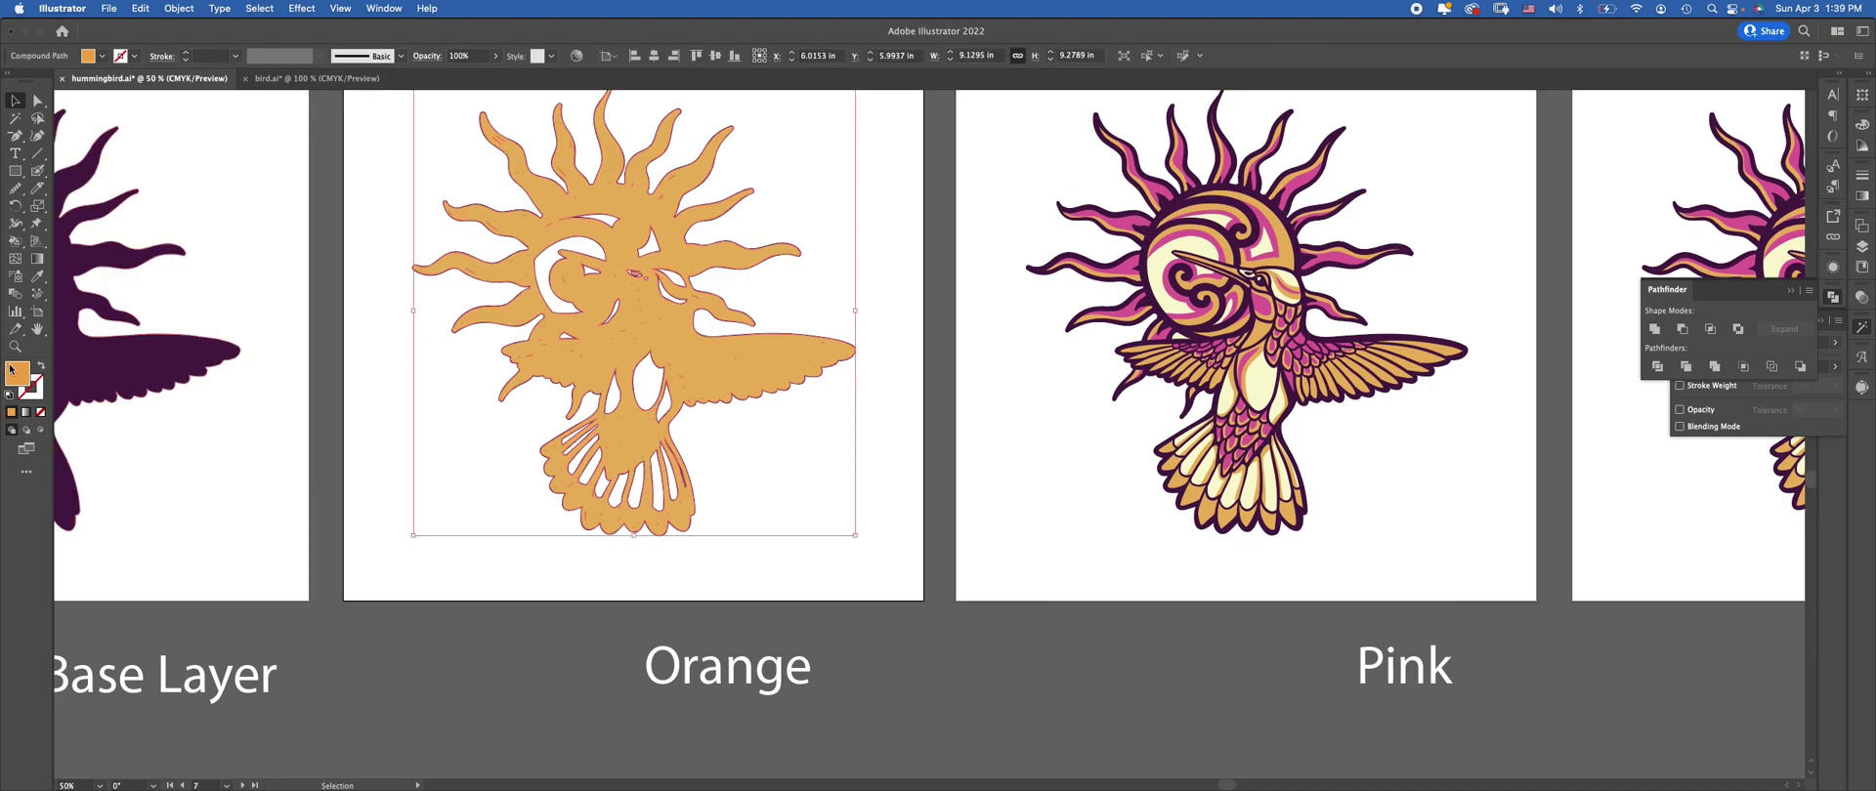
{"action": "double_click", "coordinate": [622, 229]}
{"action": "left_click", "coordinate": [624, 238]}
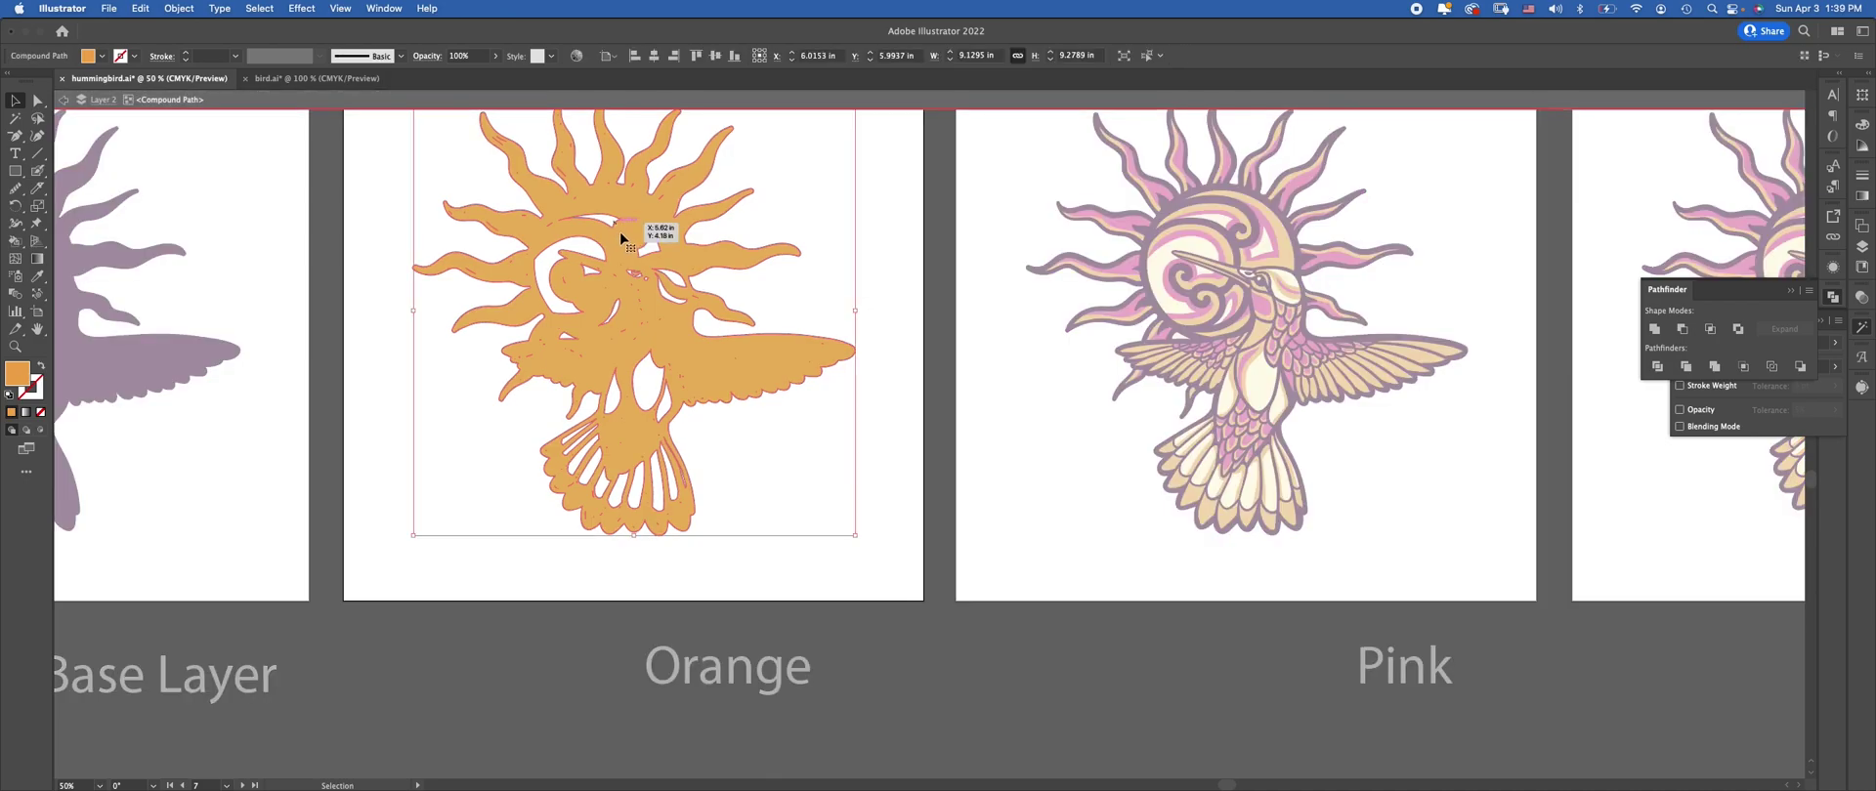
{"action": "left_click_drag", "start_coordinate": [615, 261], "coordinate": [817, 415]}
{"action": "key", "text": "super+z"}
{"action": "key", "text": "a"}
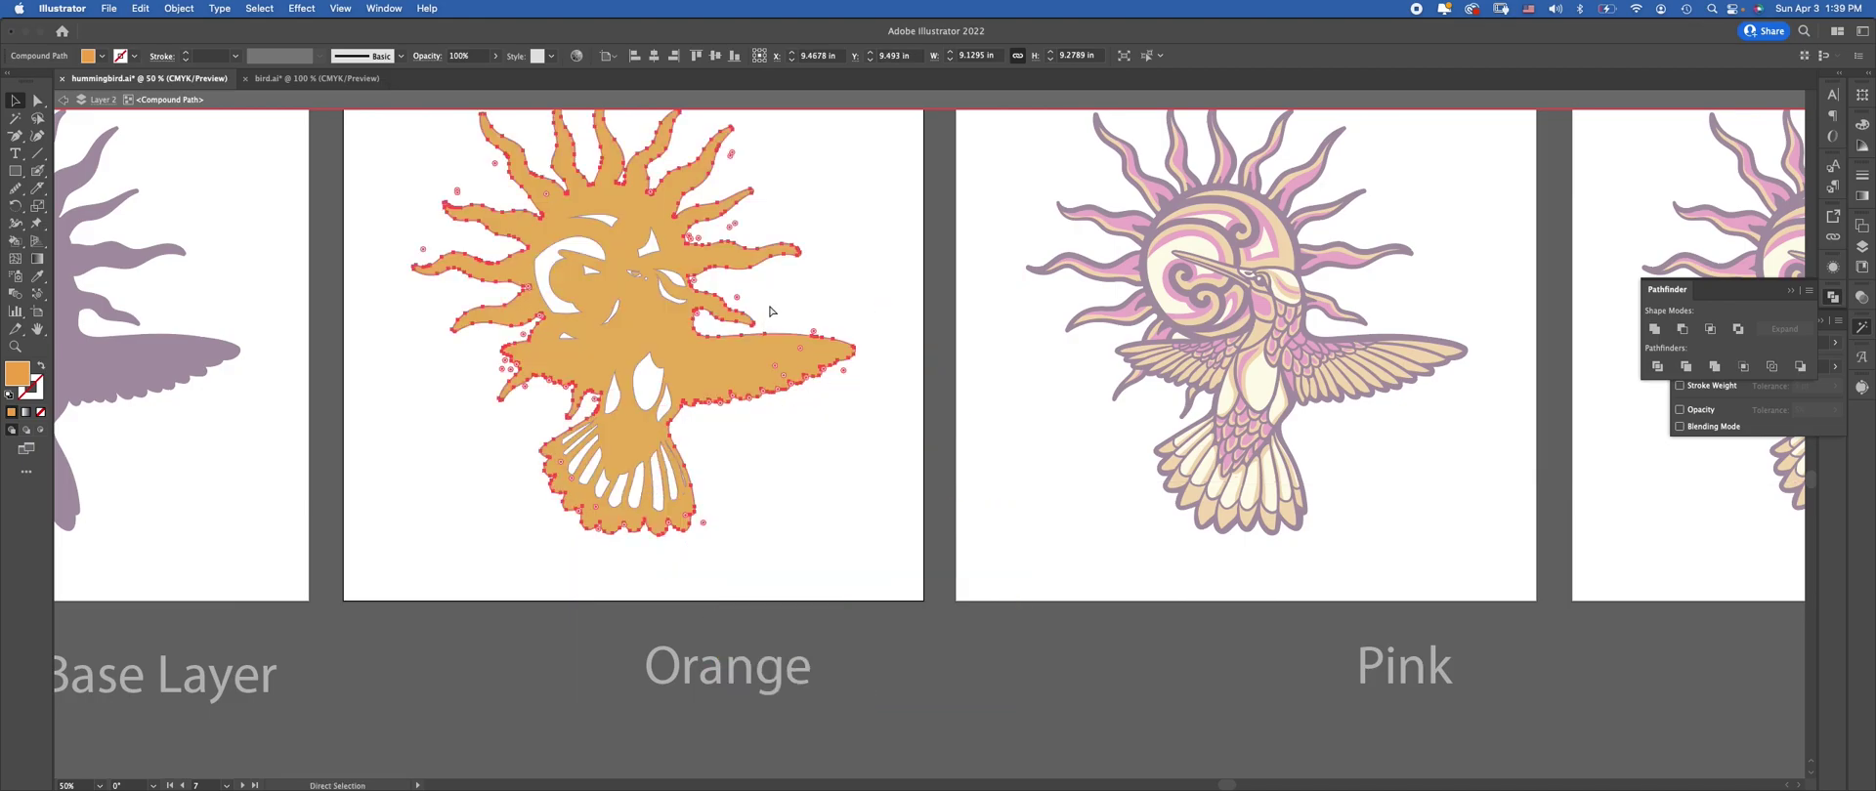
{"action": "double_click", "coordinate": [894, 237]}
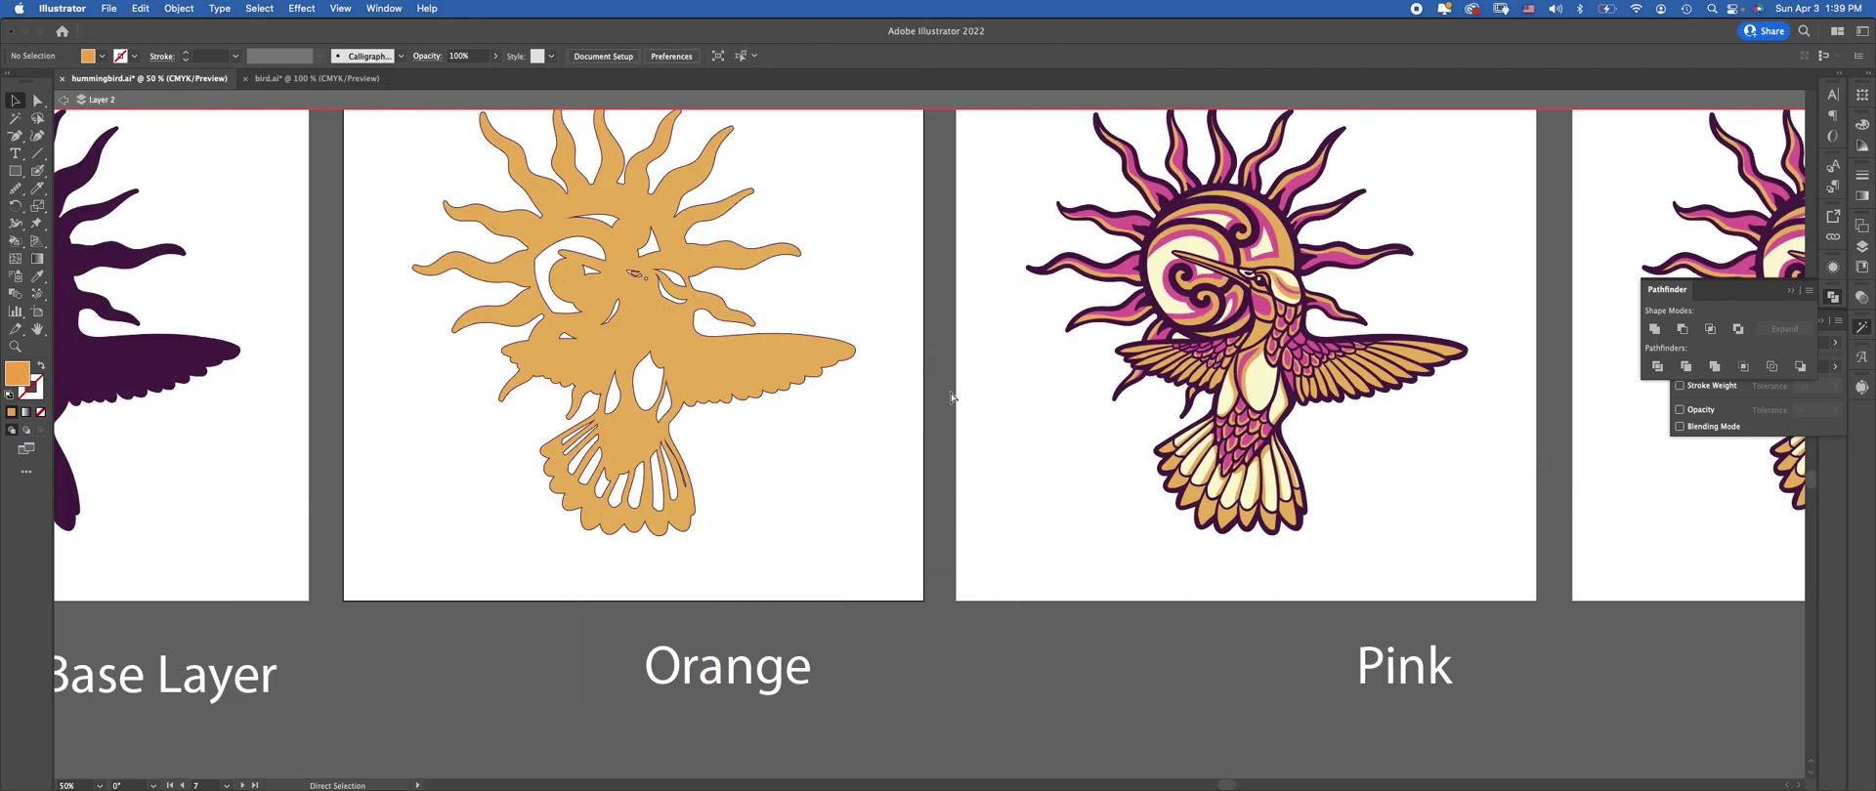
Group all the hummingbird artwork on the "Pink" artboard
{"action": "left_click_drag", "start_coordinate": [908, 469], "coordinate": [407, 472]}
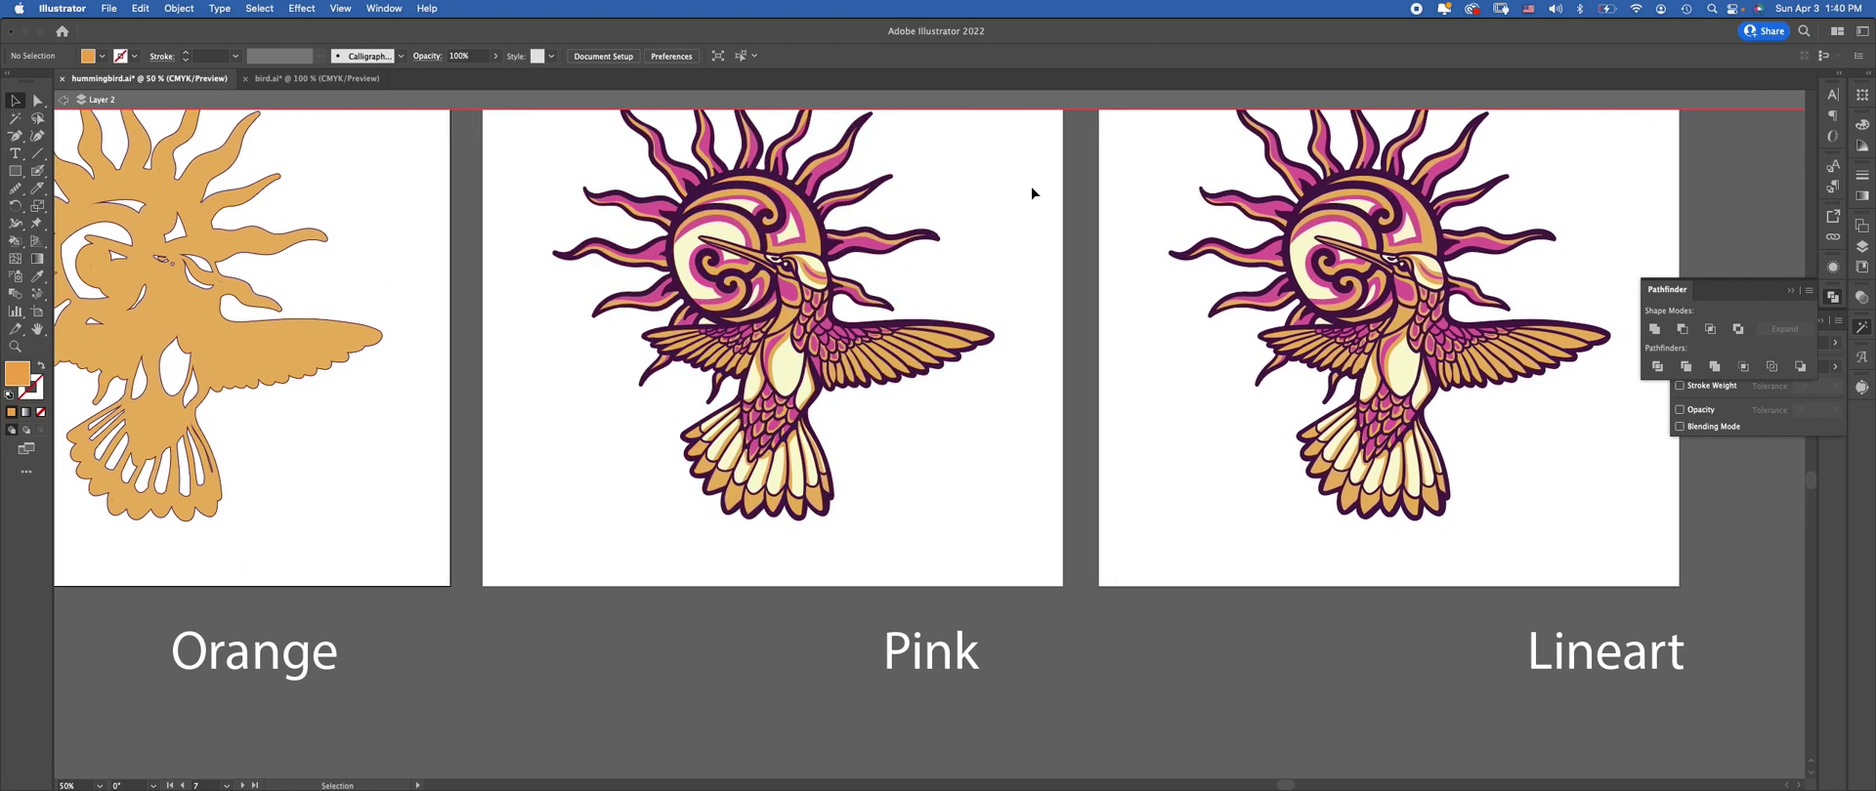
{"action": "left_click_drag", "start_coordinate": [1026, 149], "coordinate": [895, 223]}
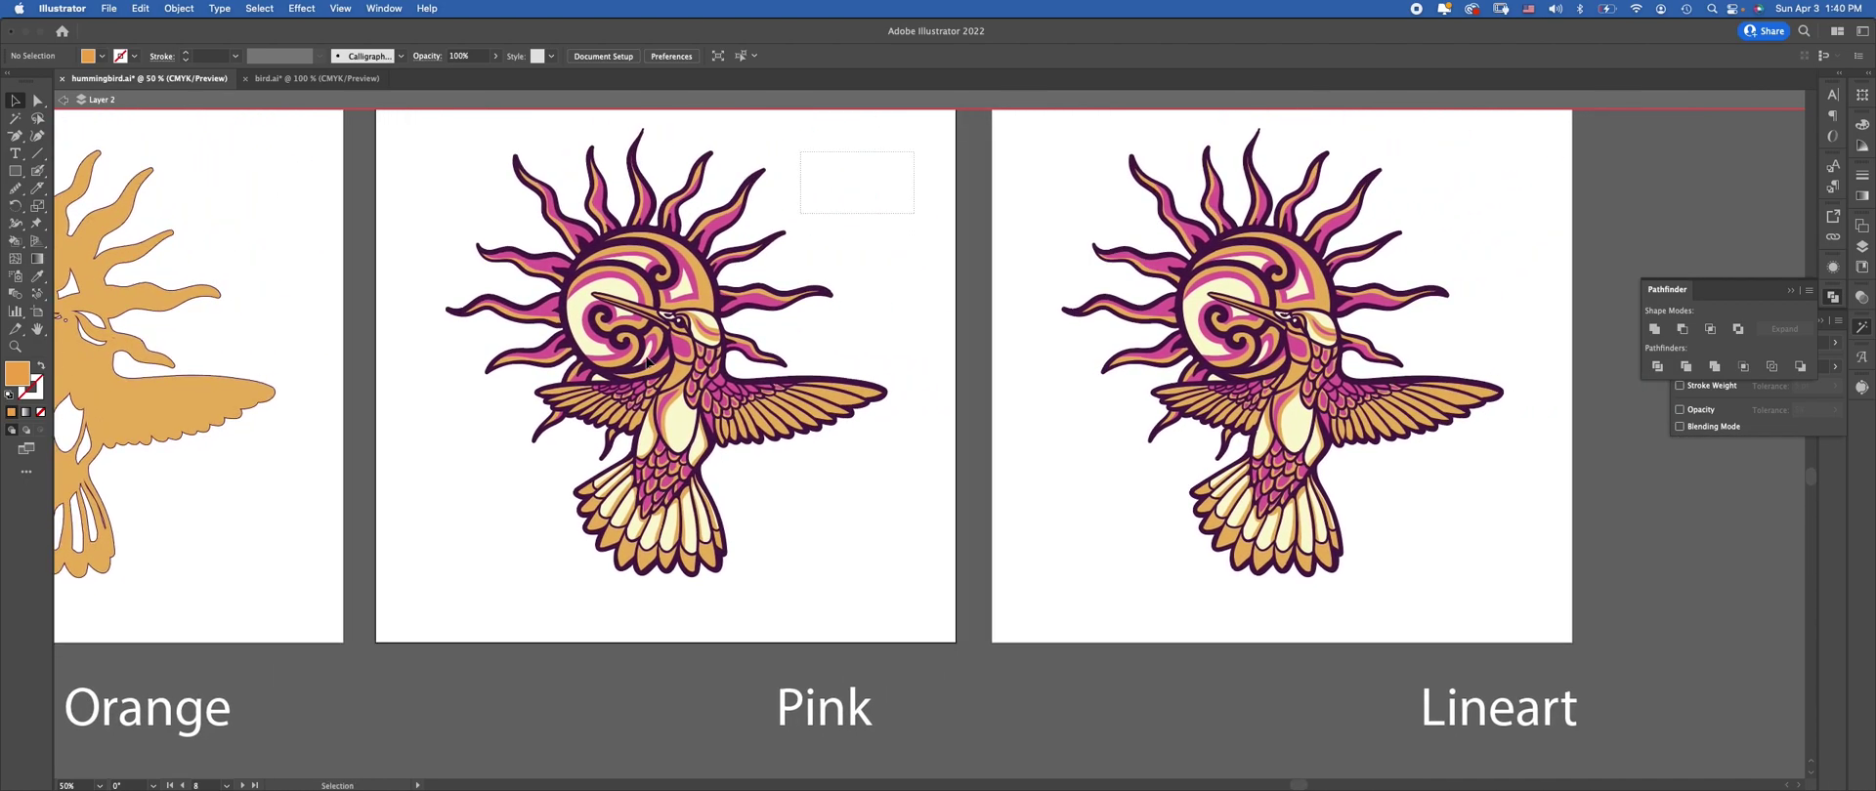
{"action": "left_click_drag", "start_coordinate": [452, 566], "coordinate": [260, 238]}
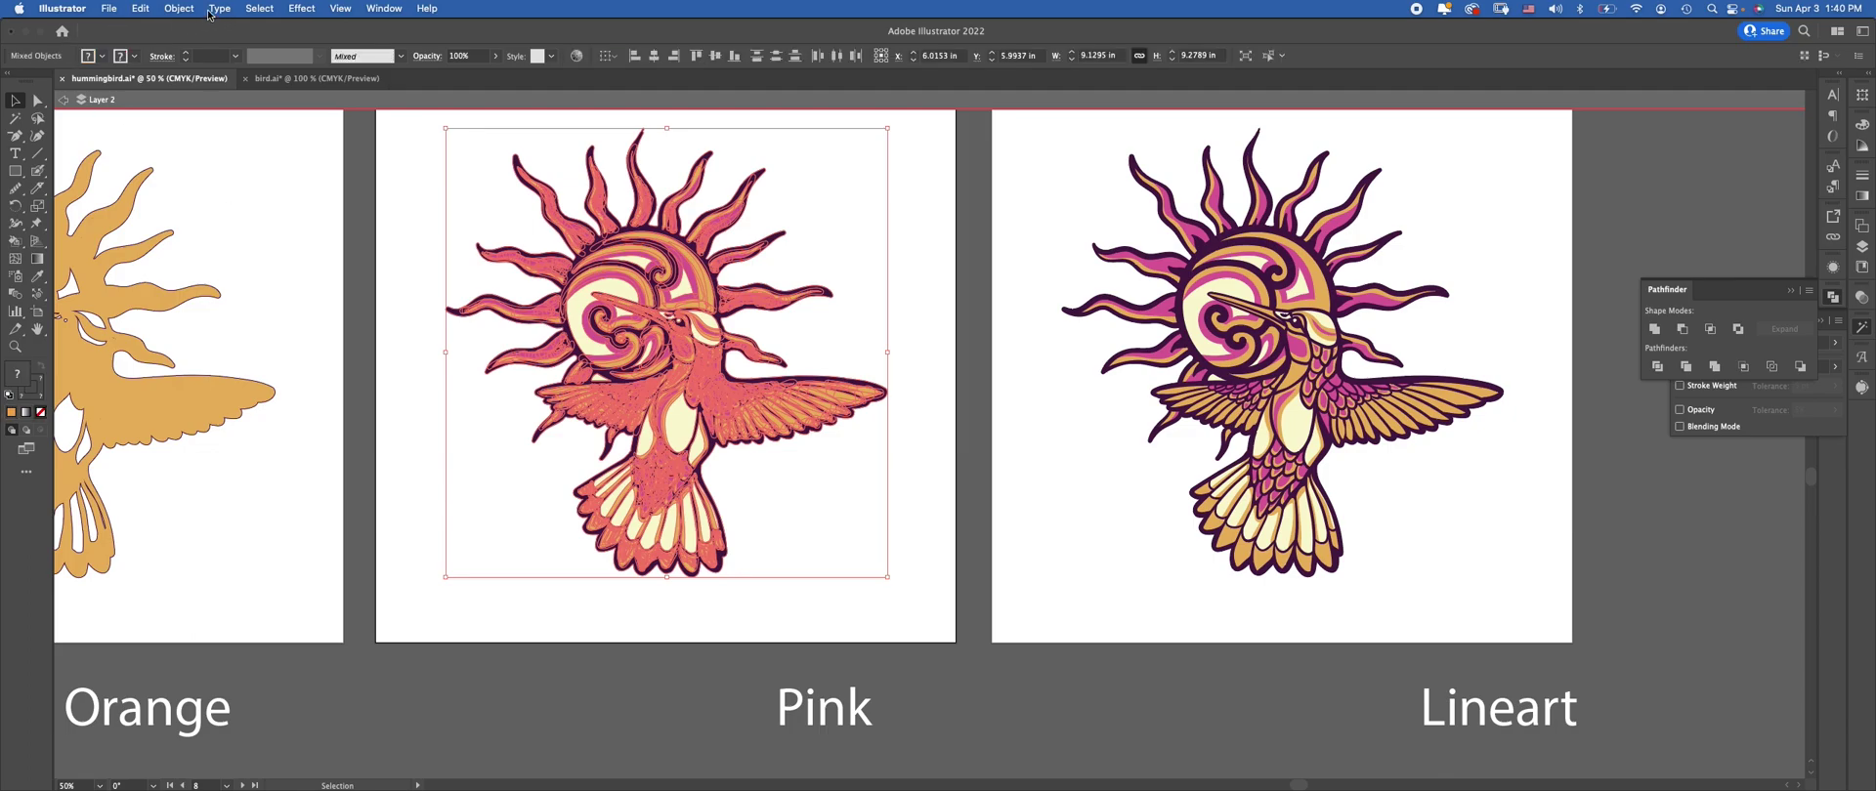
{"action": "left_click", "coordinate": [178, 9]}
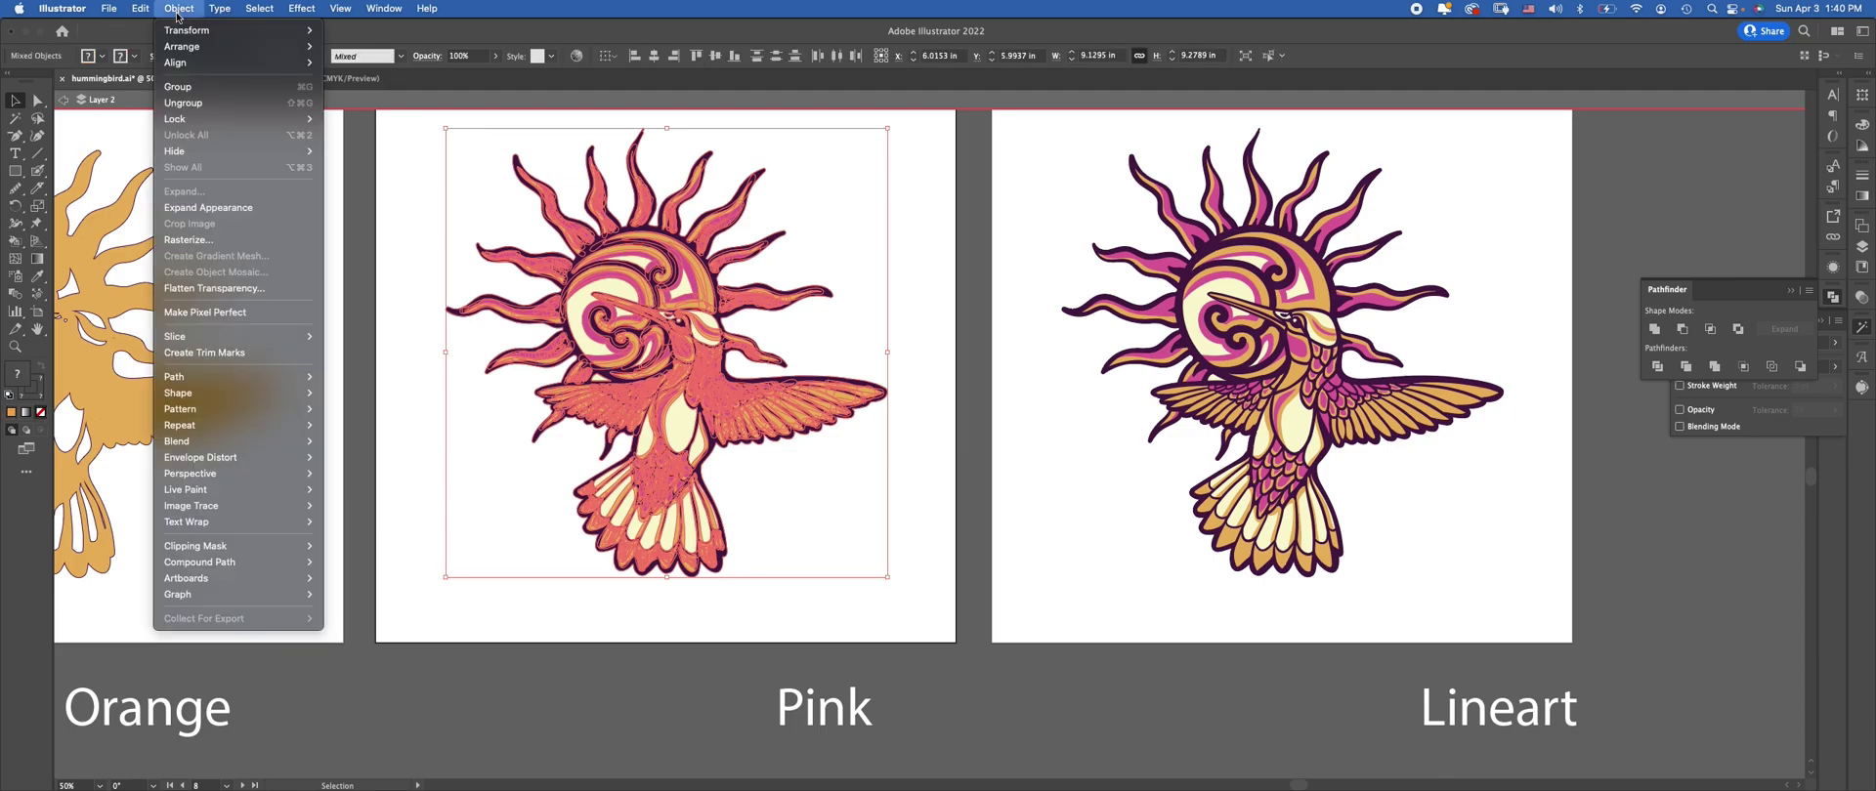
{"action": "left_click", "coordinate": [192, 87]}
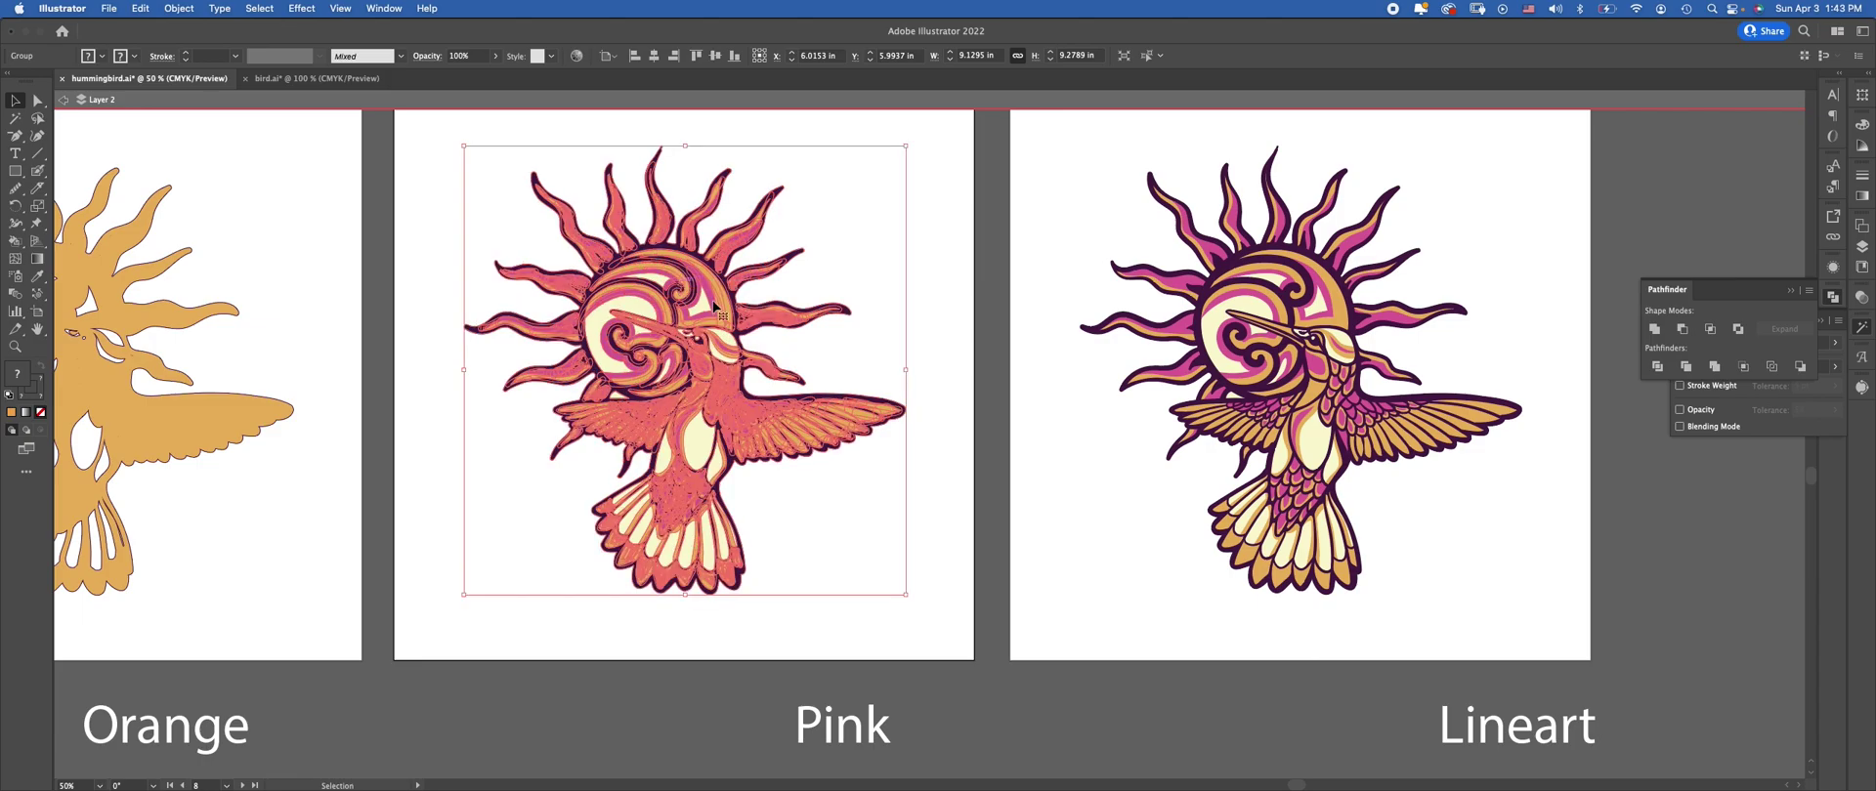
Isolate the group on the "Pink" artboard and delete its cream shapes using the Magic Wand
{"action": "double_click", "coordinate": [762, 366]}
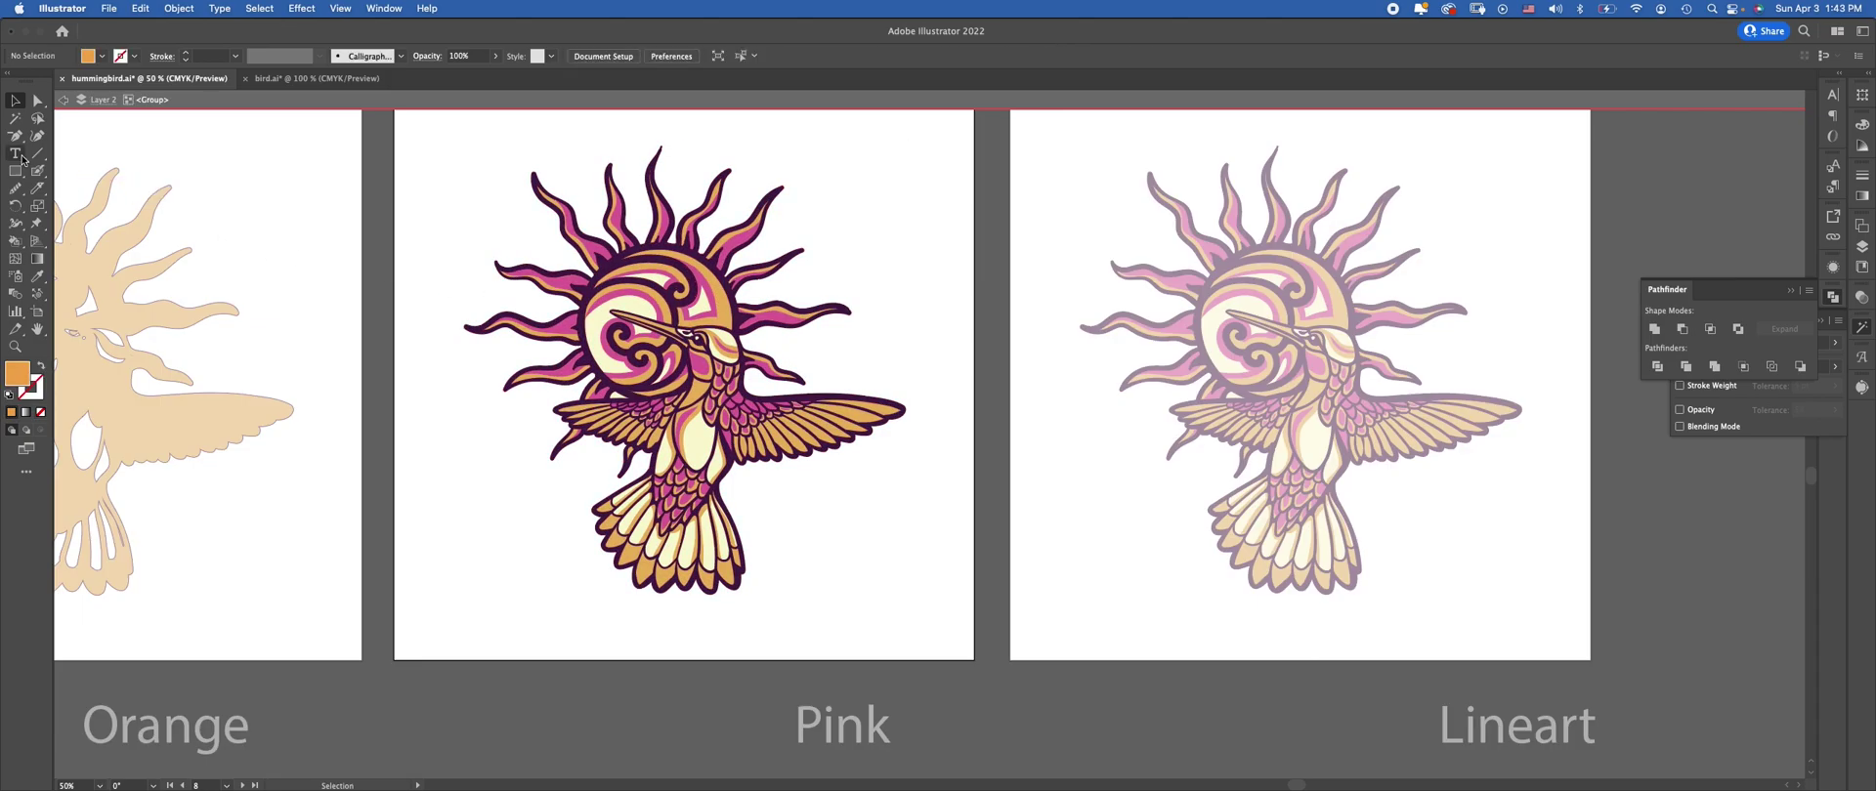
{"action": "left_click", "coordinate": [15, 117]}
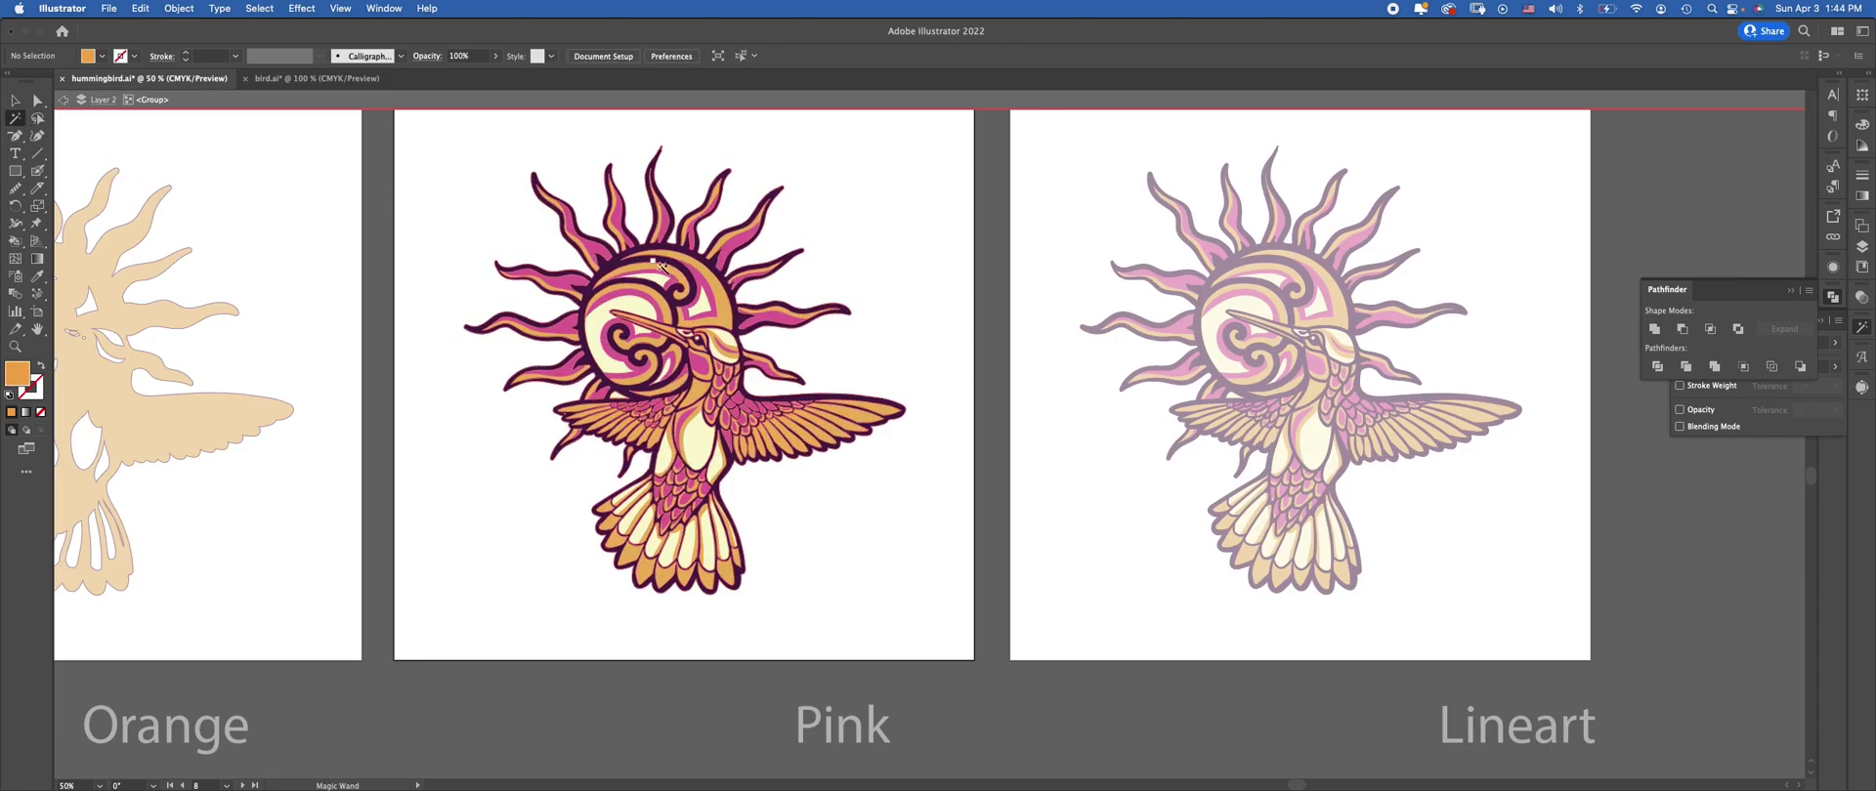
{"action": "left_click", "coordinate": [636, 306]}
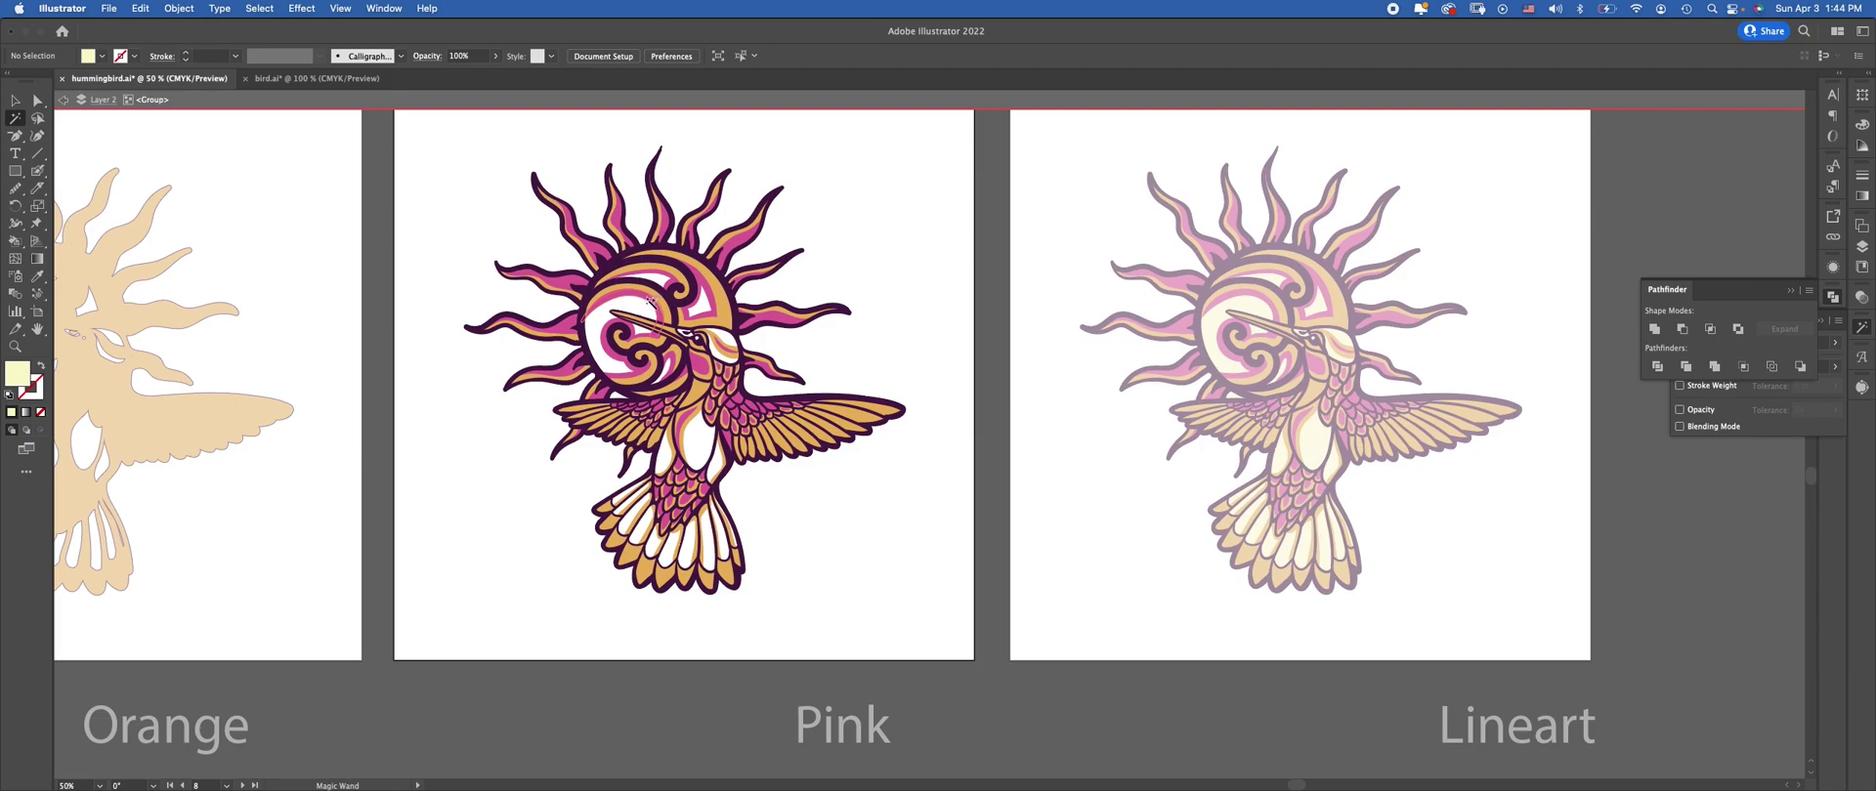
Select all the pink shapes in the isolated "Pink" group with the Magic Wand and delete them
{"action": "scroll", "coordinate": [608, 421], "scroll_direction": "left", "scroll_amount": 5}
{"action": "scroll", "coordinate": [608, 420], "scroll_direction": "down", "scroll_amount": 3}
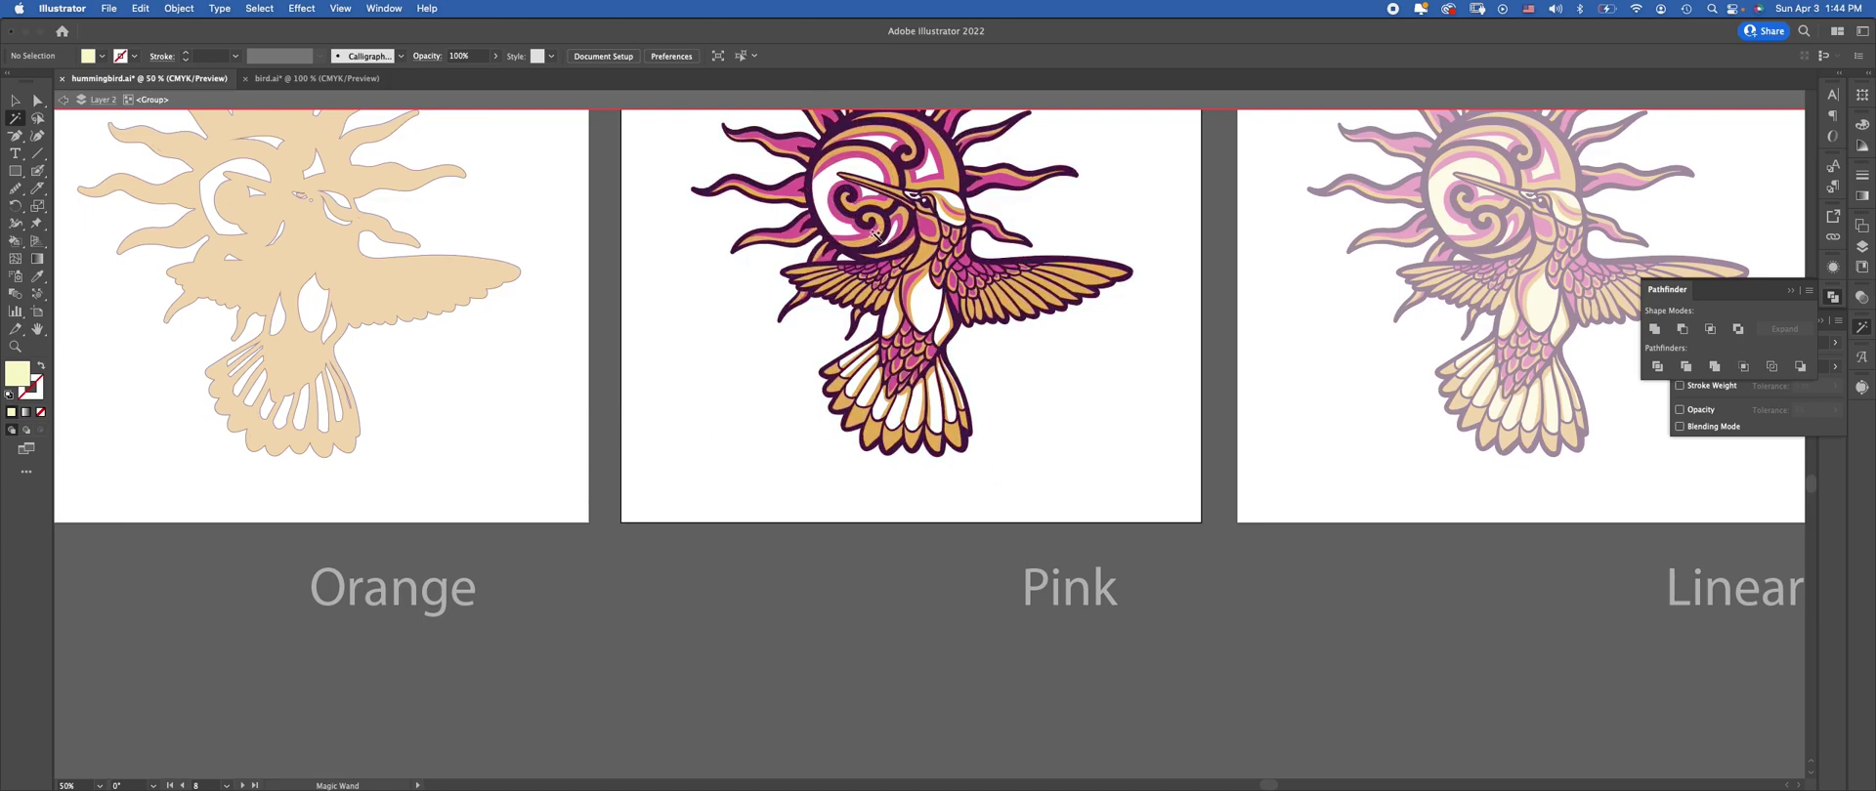
{"action": "scroll", "coordinate": [874, 233], "scroll_direction": "up", "scroll_amount": 3}
{"action": "scroll", "coordinate": [874, 232], "scroll_direction": "right", "scroll_amount": 1}
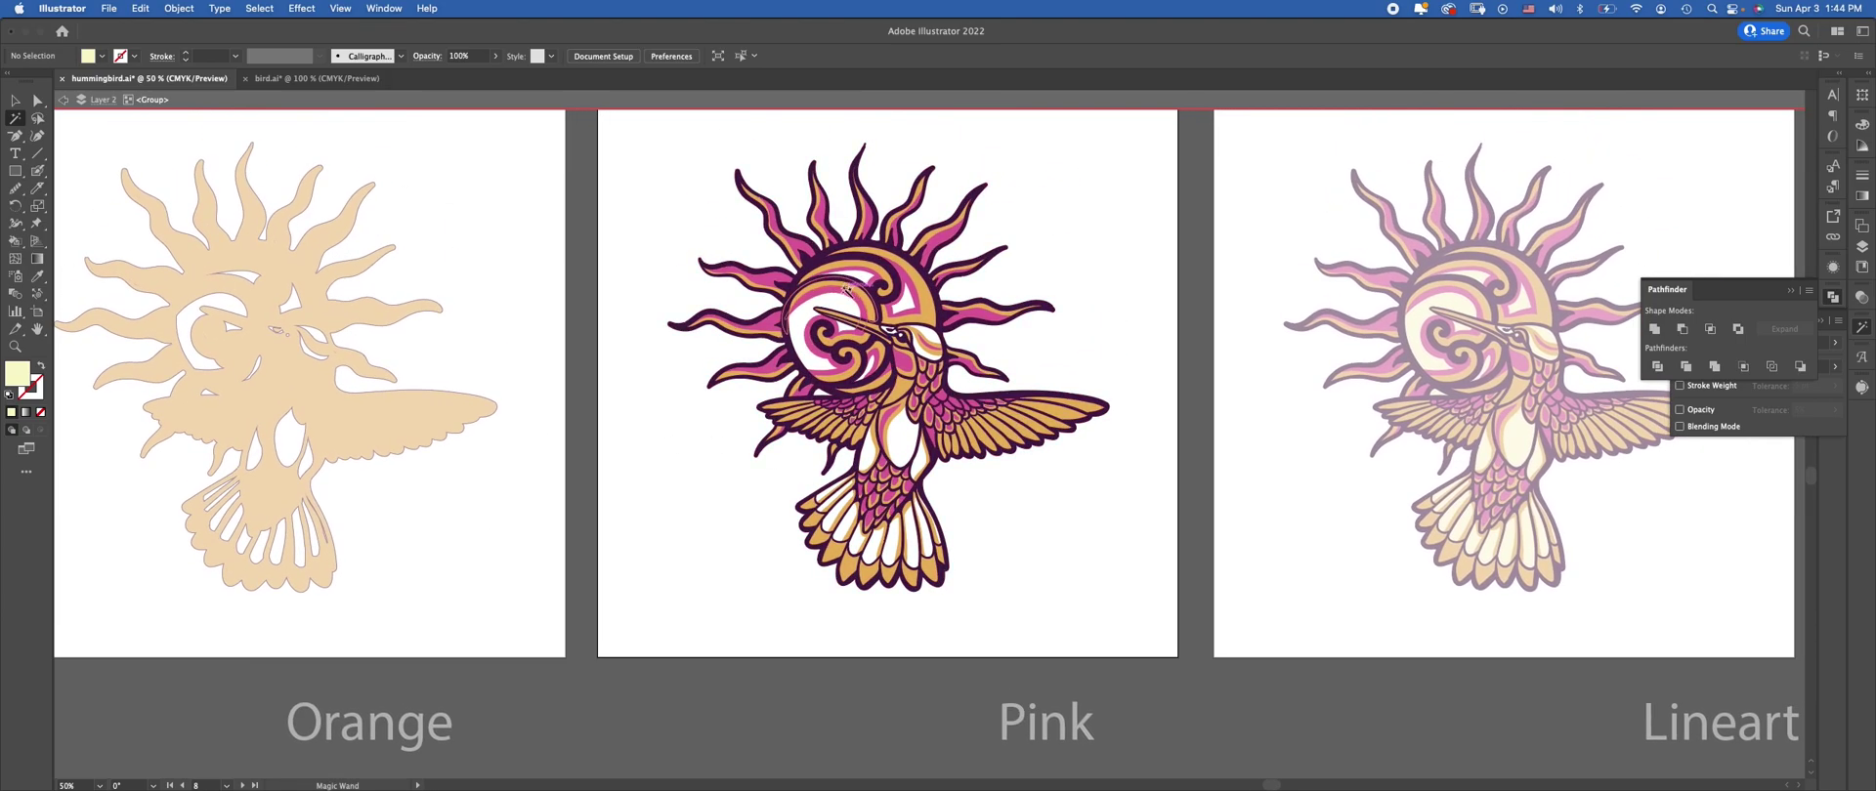
{"action": "left_click", "coordinate": [842, 294]}
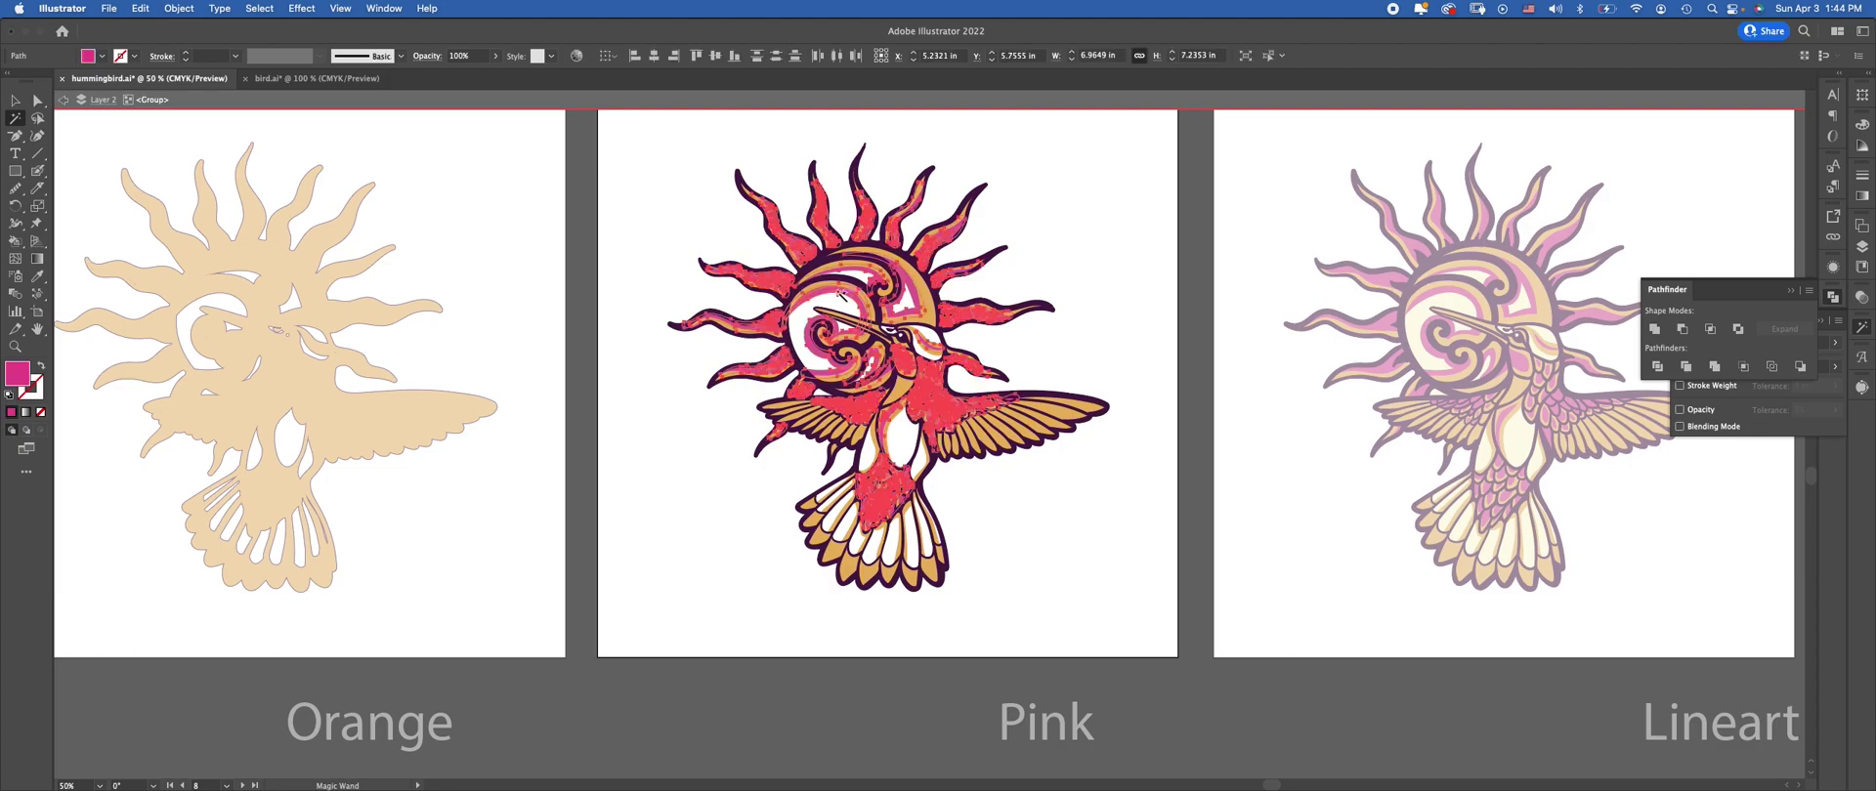
{"action": "key", "text": "Delete"}
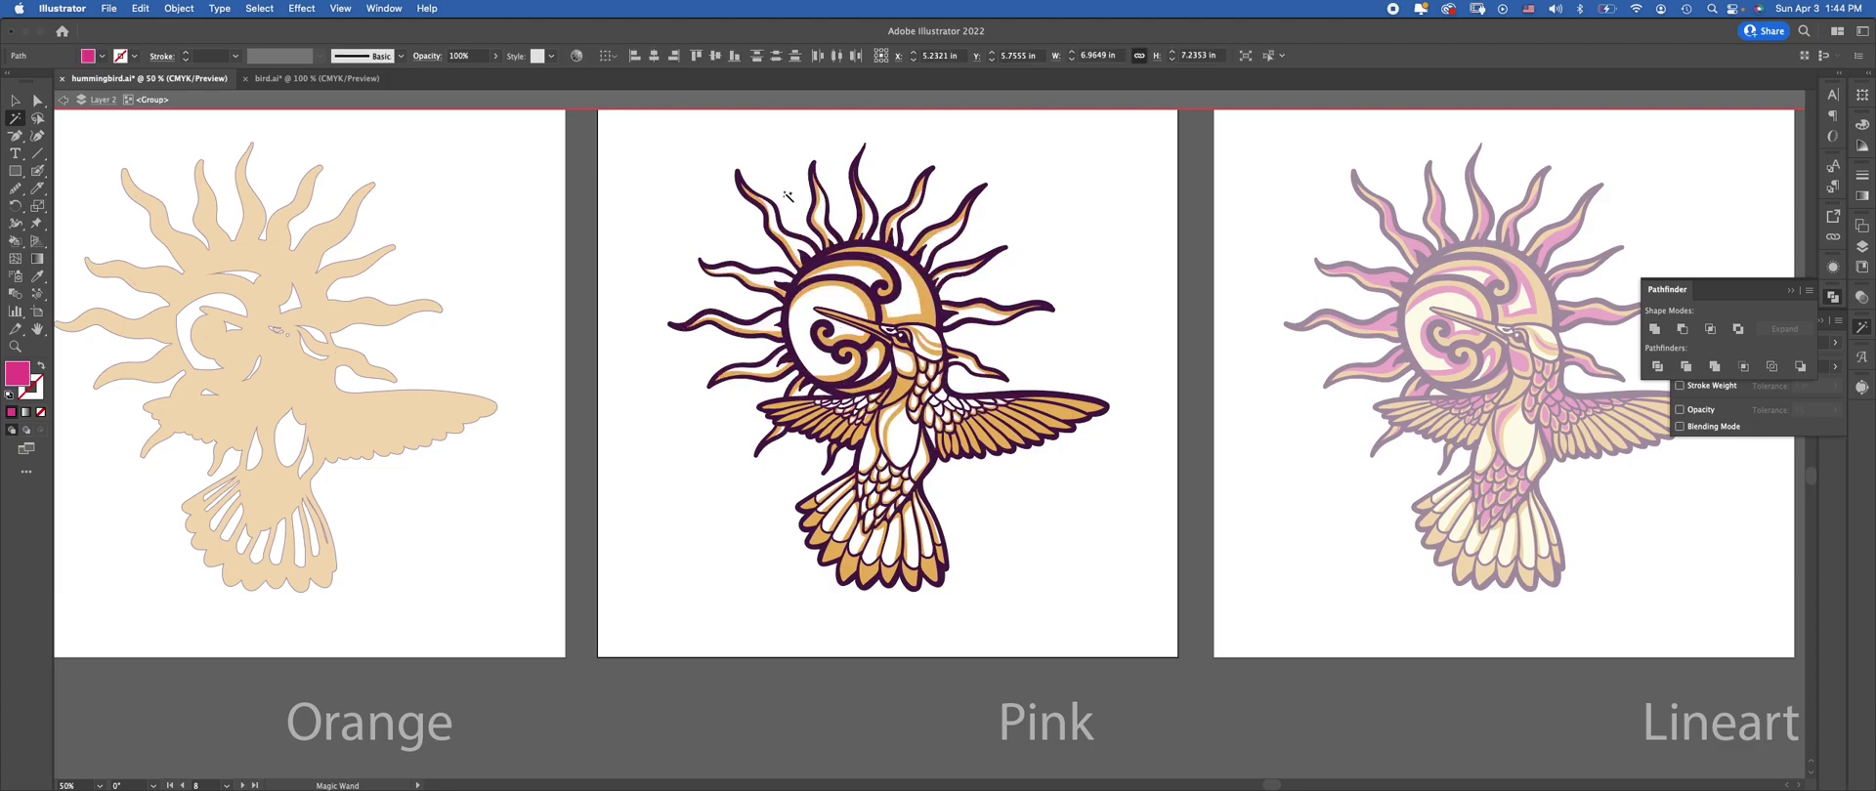
Exit isolation mode and unite the remaining artwork on the "Pink" artboard with Pathfinder
{"action": "left_click", "coordinate": [15, 101]}
{"action": "double_click", "coordinate": [1136, 241]}
{"action": "left_click_drag", "start_coordinate": [1129, 170], "coordinate": [710, 626]}
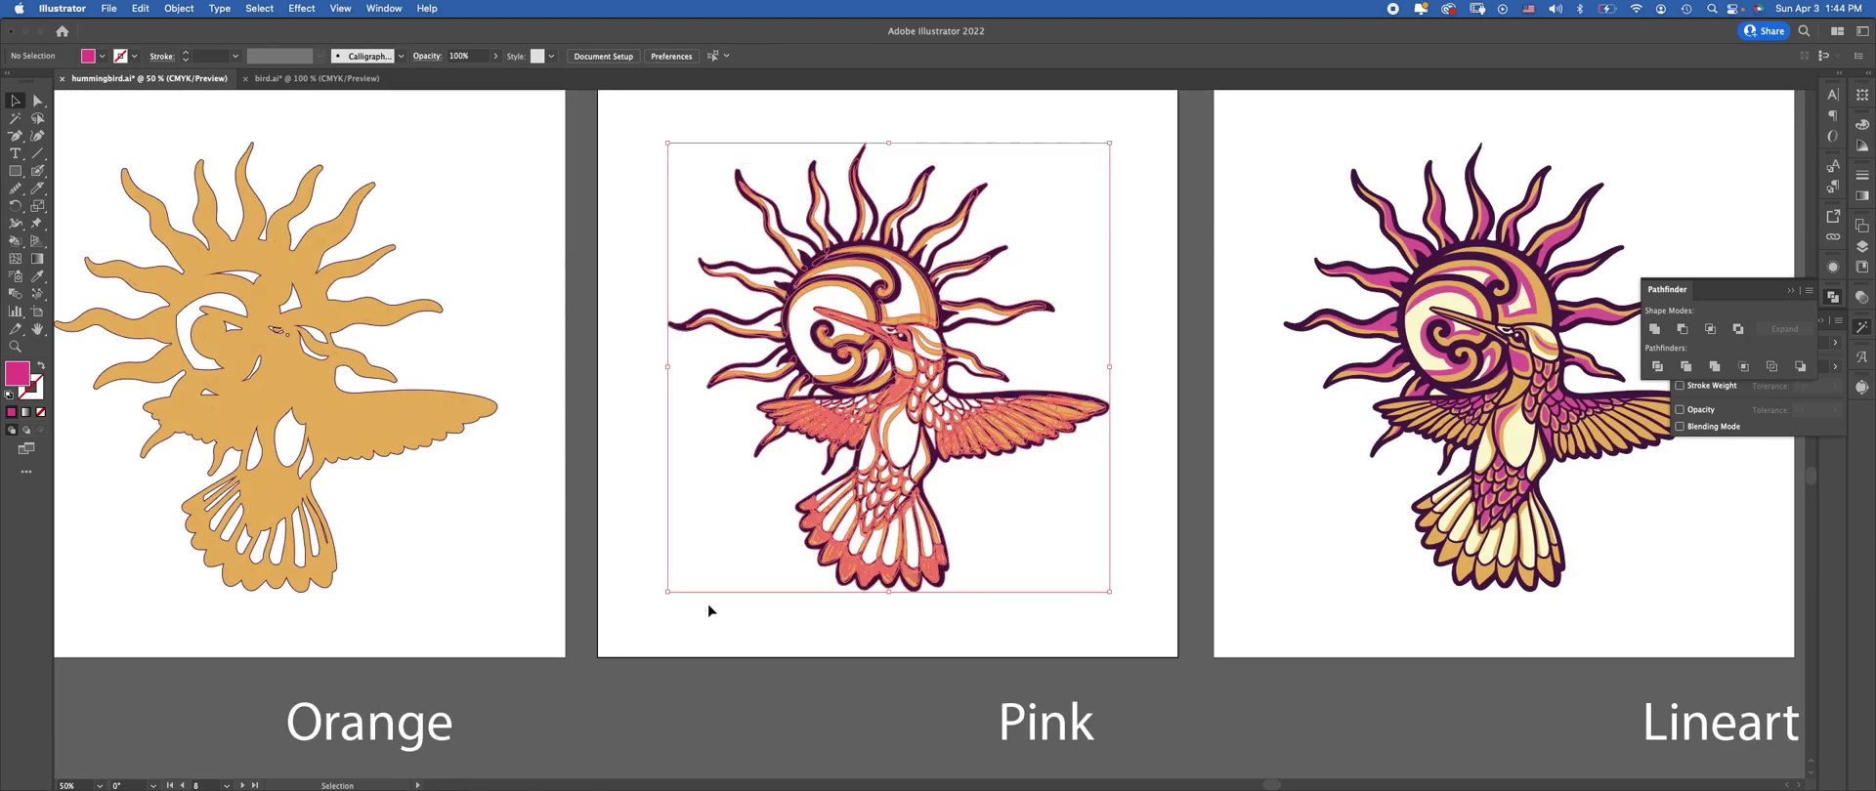
{"action": "left_click", "coordinate": [1655, 330]}
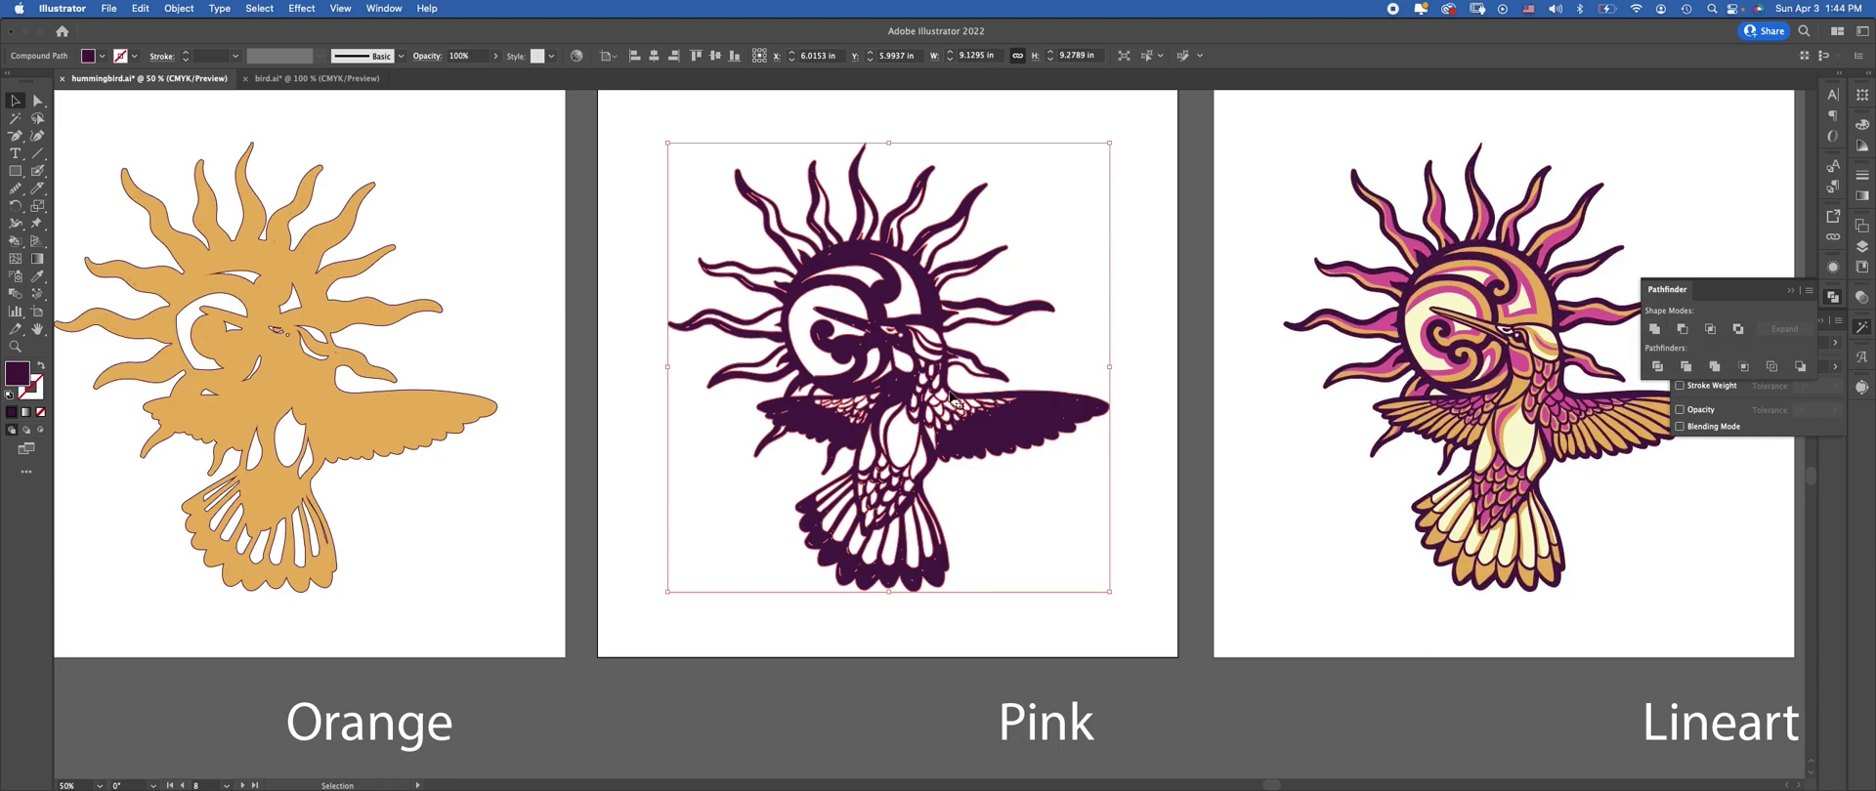
Recolor the united artwork on the "Pink" artboard with the orange sampled from the "Orange" artboard's hummingbird, then deselect it
{"action": "key", "text": "i"}
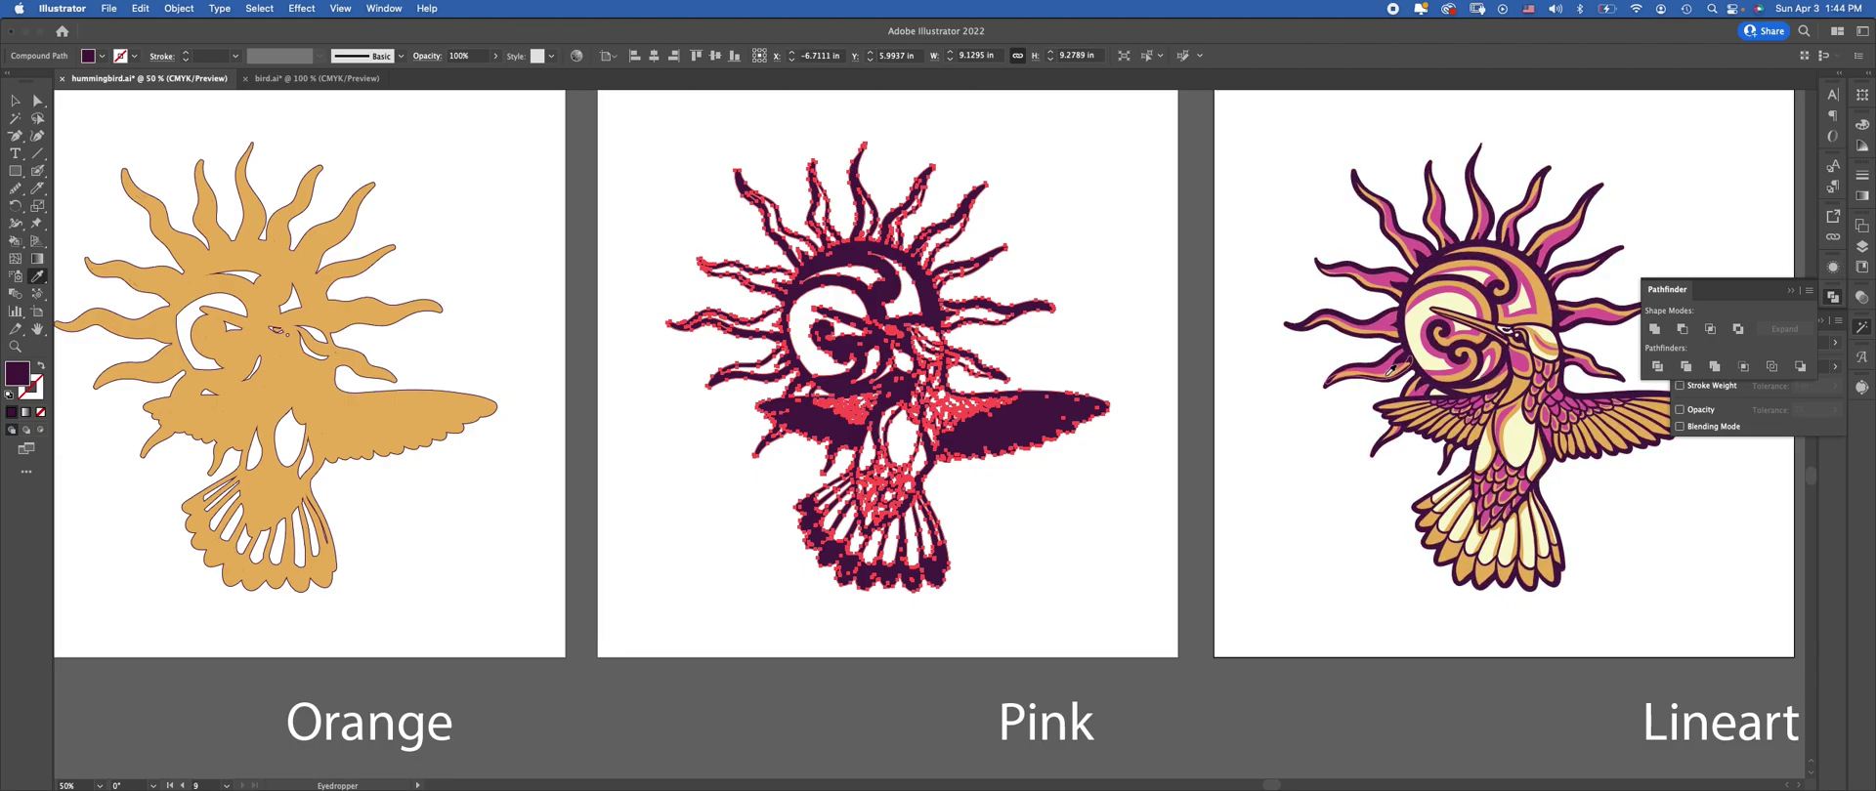
{"action": "left_click", "coordinate": [309, 420], "text": "super"}
{"action": "left_click", "coordinate": [333, 411]}
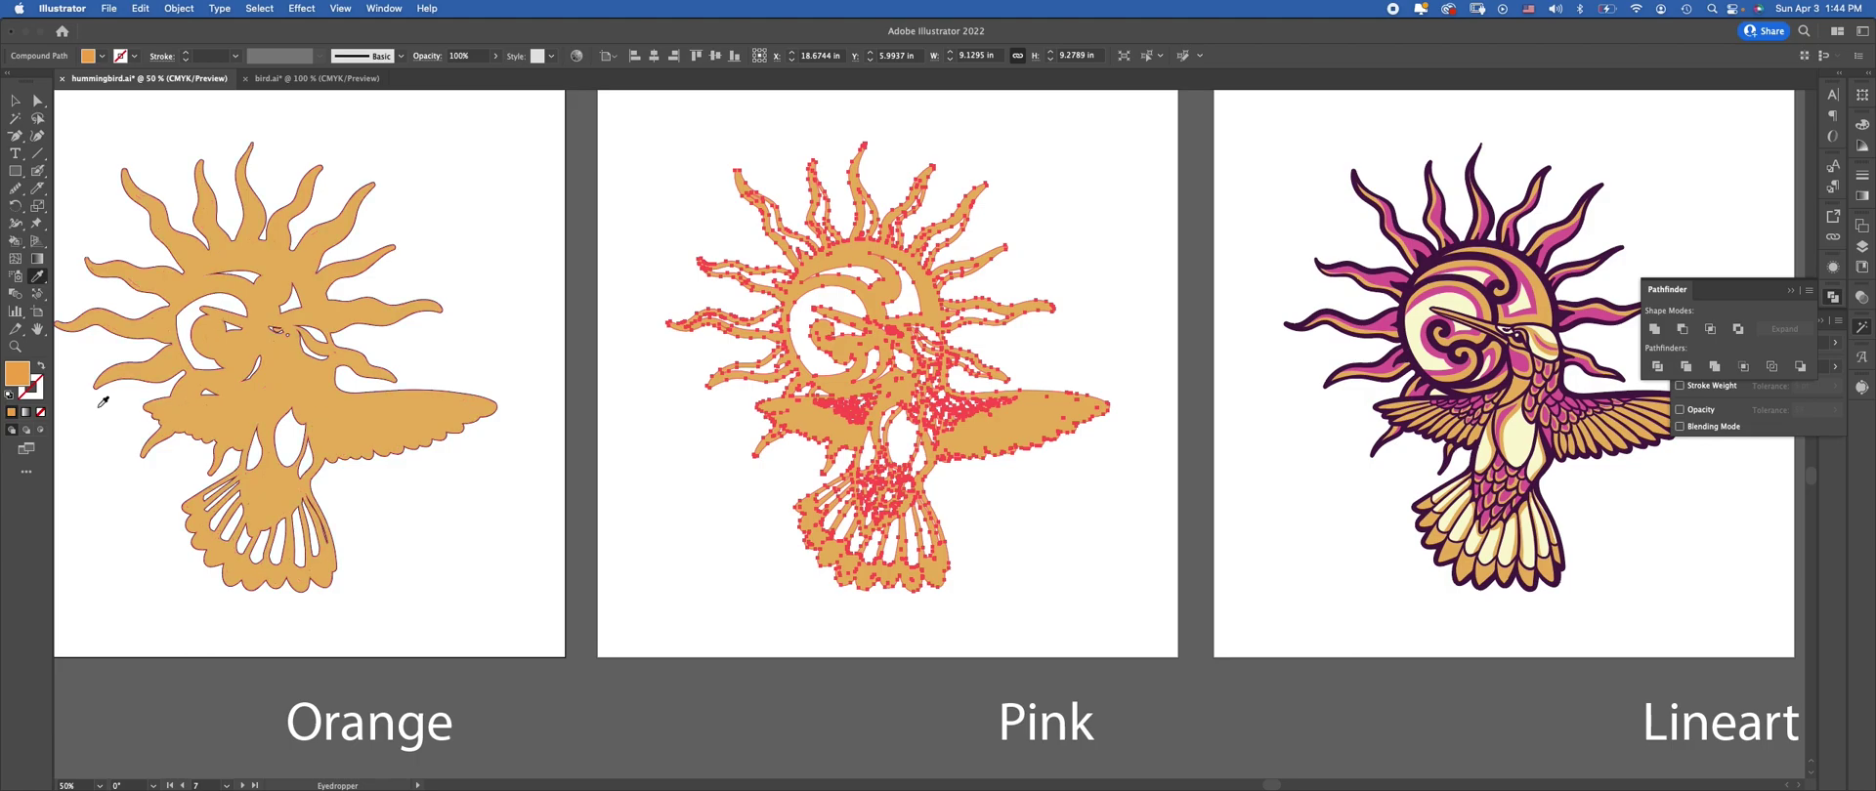
{"action": "left_click", "coordinate": [16, 99]}
{"action": "left_click", "coordinate": [687, 276]}
{"action": "left_click_drag", "start_coordinate": [576, 400], "coordinate": [787, 295]}
Inspect the compound path on the "Orange" artboard in isolation mode, exit isolation, and put away the floating Pathfinder and Magic Wand options
{"action": "left_click", "coordinate": [625, 314]}
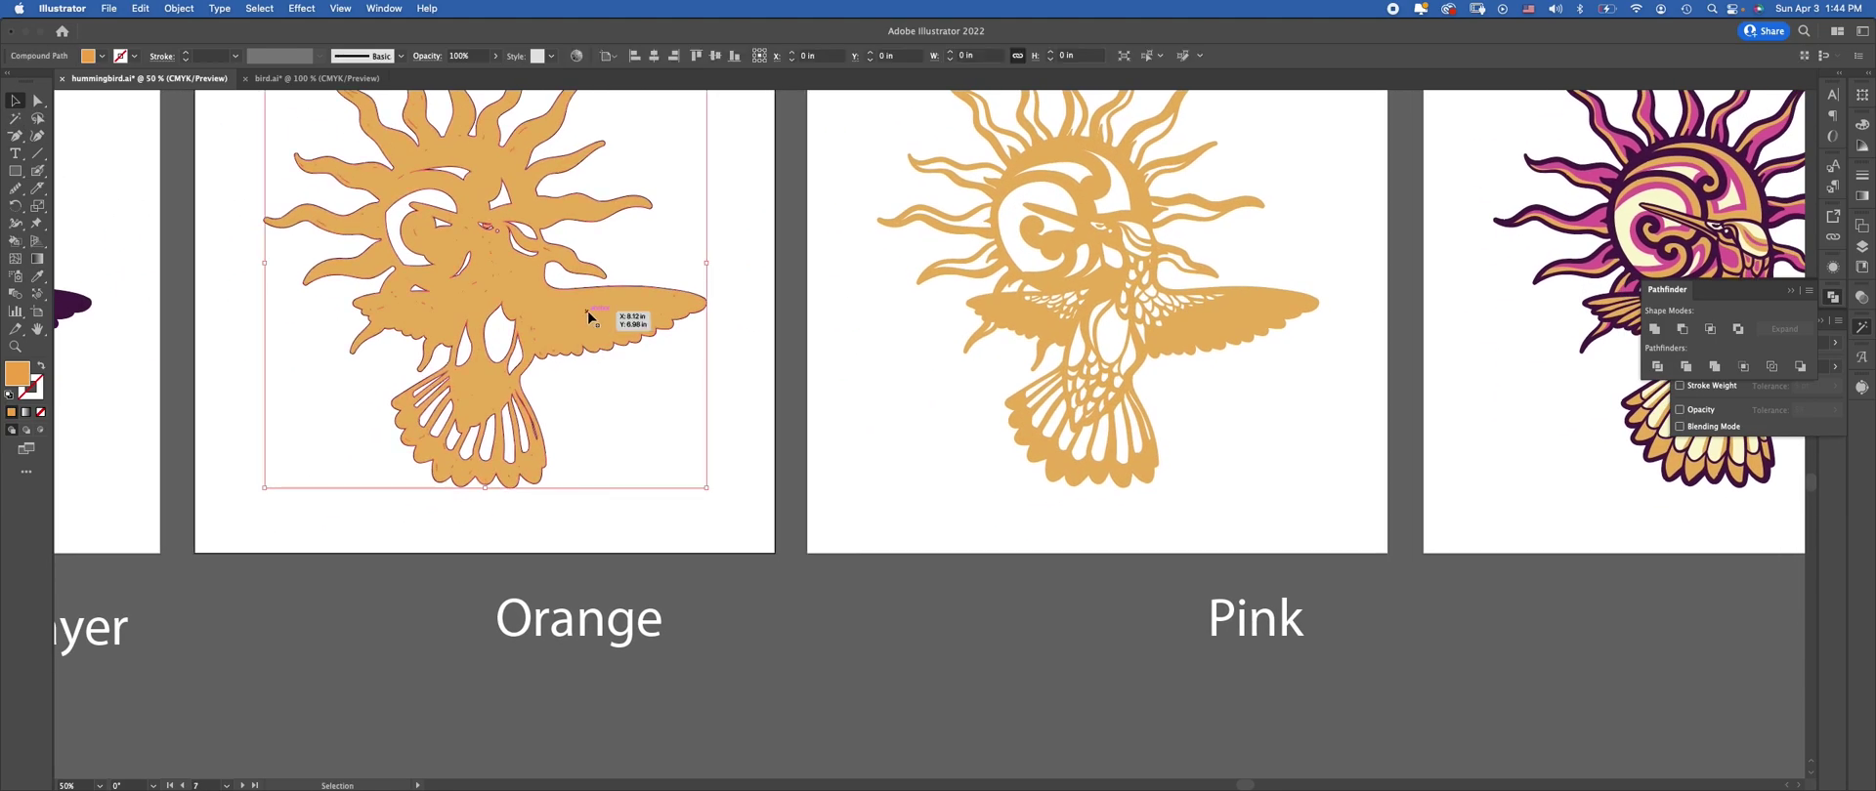
{"action": "double_click", "coordinate": [527, 262]}
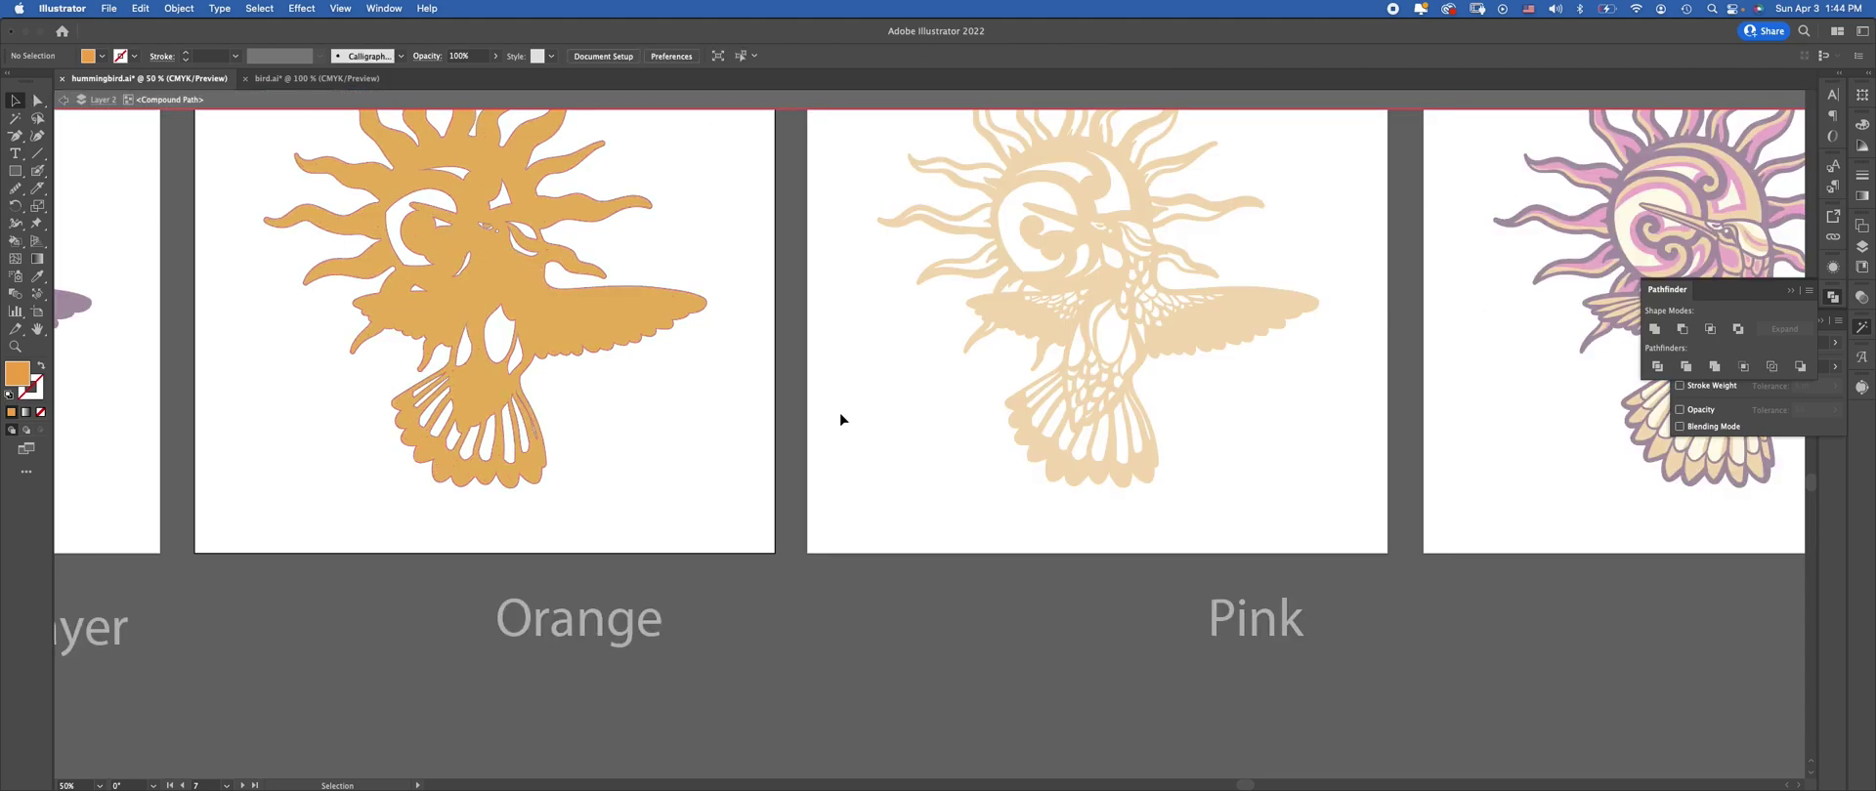
{"action": "double_click", "coordinate": [793, 410]}
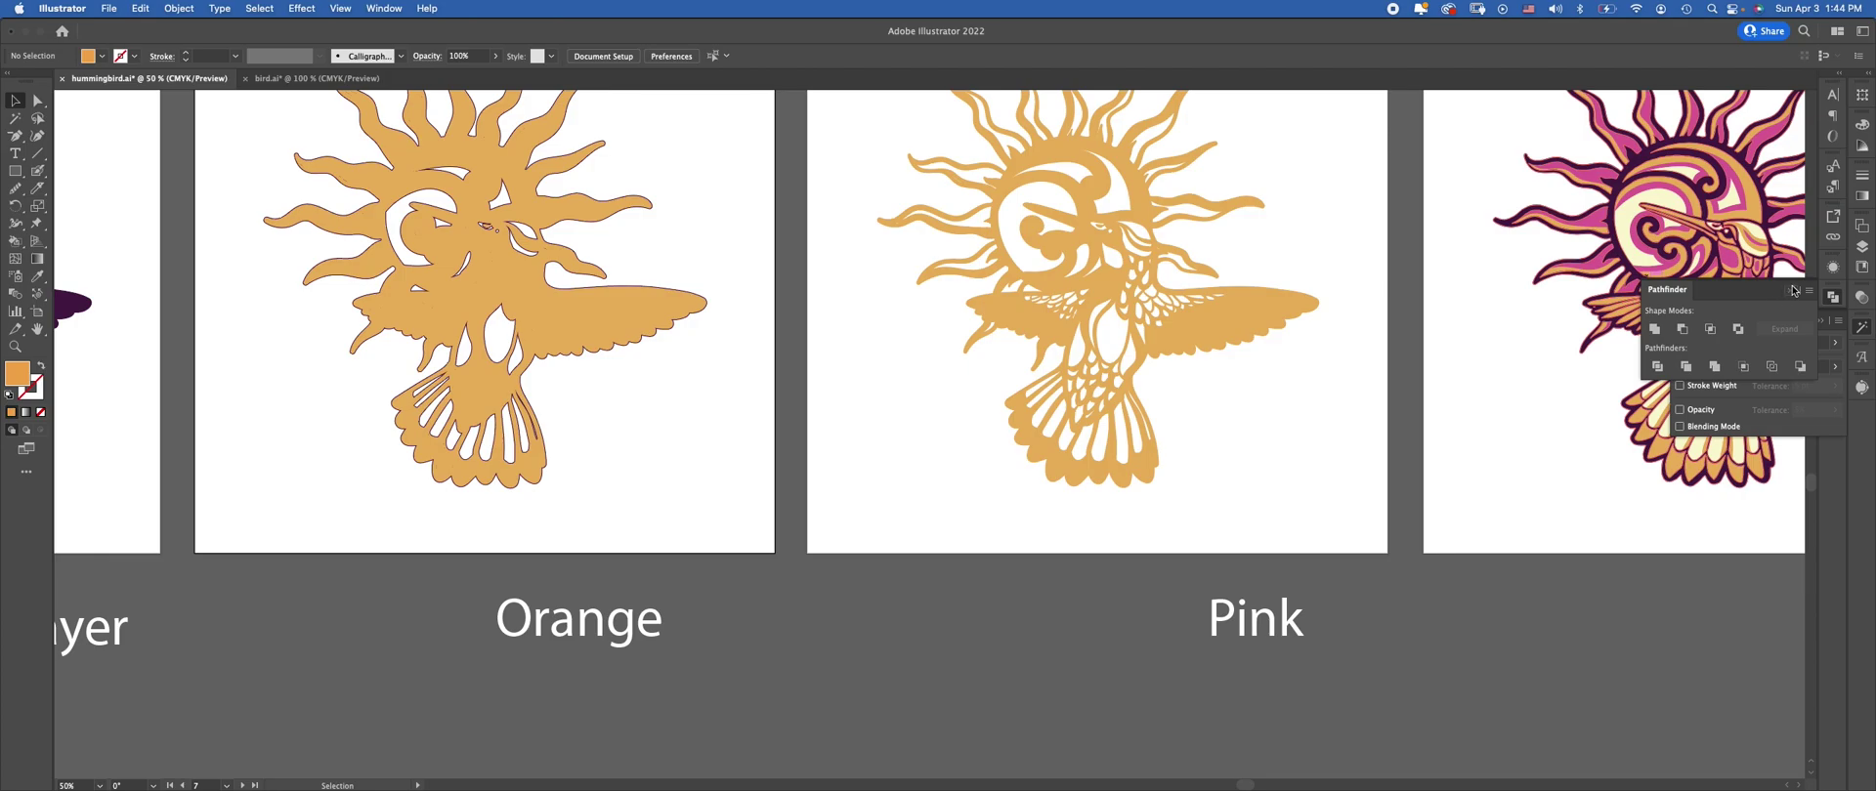
{"action": "left_click", "coordinate": [1796, 291]}
{"action": "left_click", "coordinate": [1826, 322]}
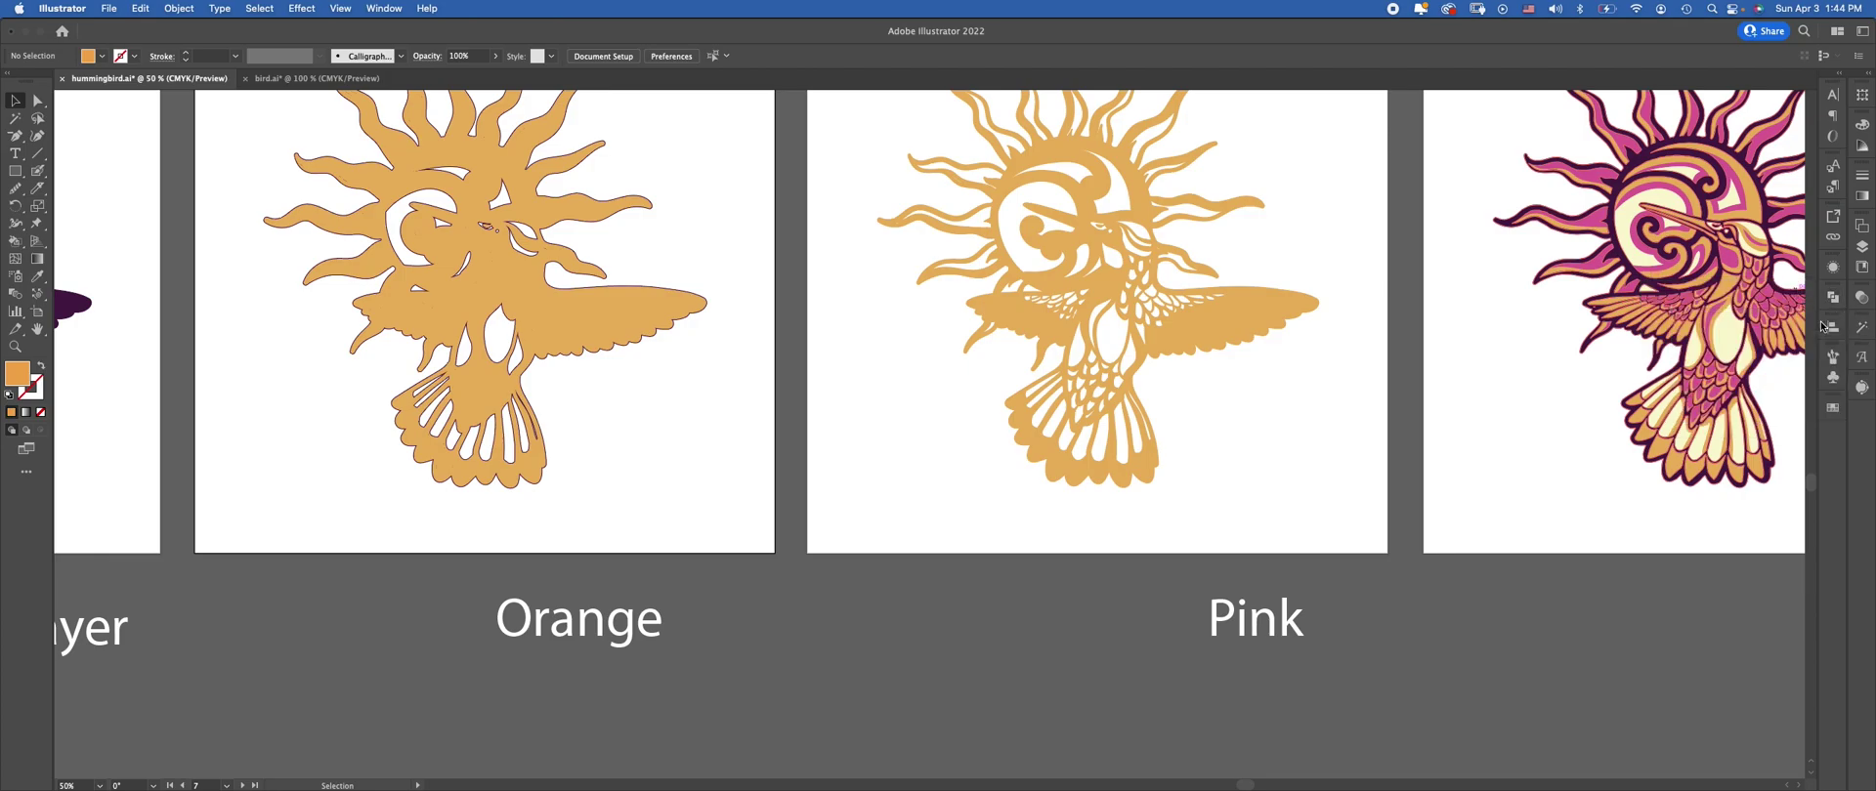
Select the orange compound path on the "Orange" artboard and set its fill to none in its appearance attributes
{"action": "left_click", "coordinate": [380, 302]}
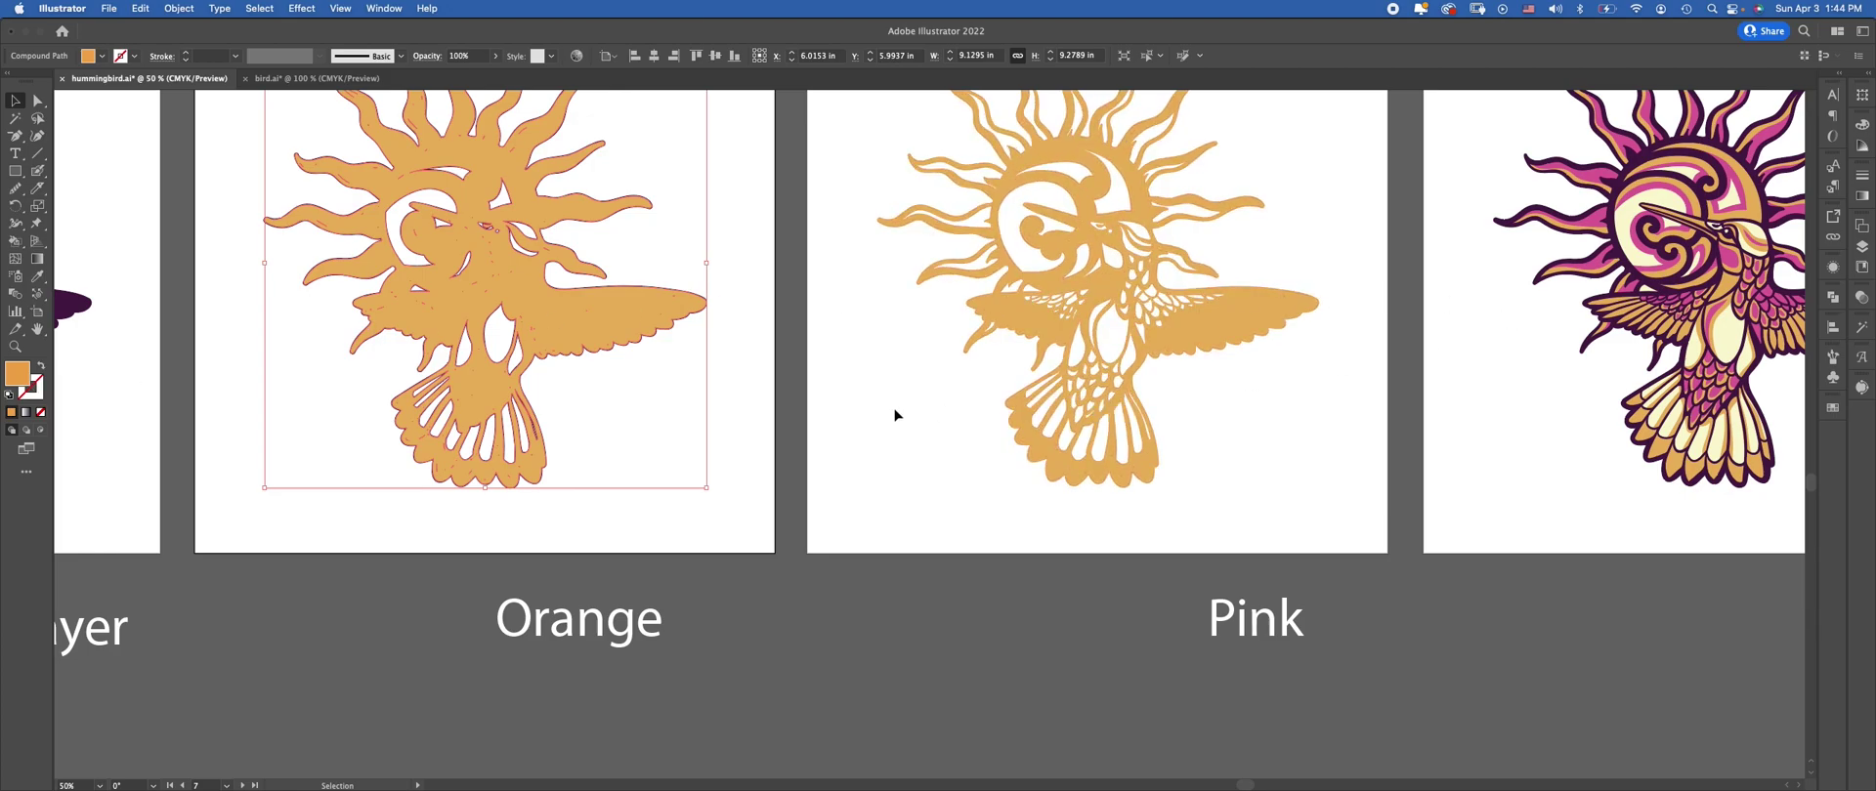
{"action": "left_click", "coordinate": [1834, 267]}
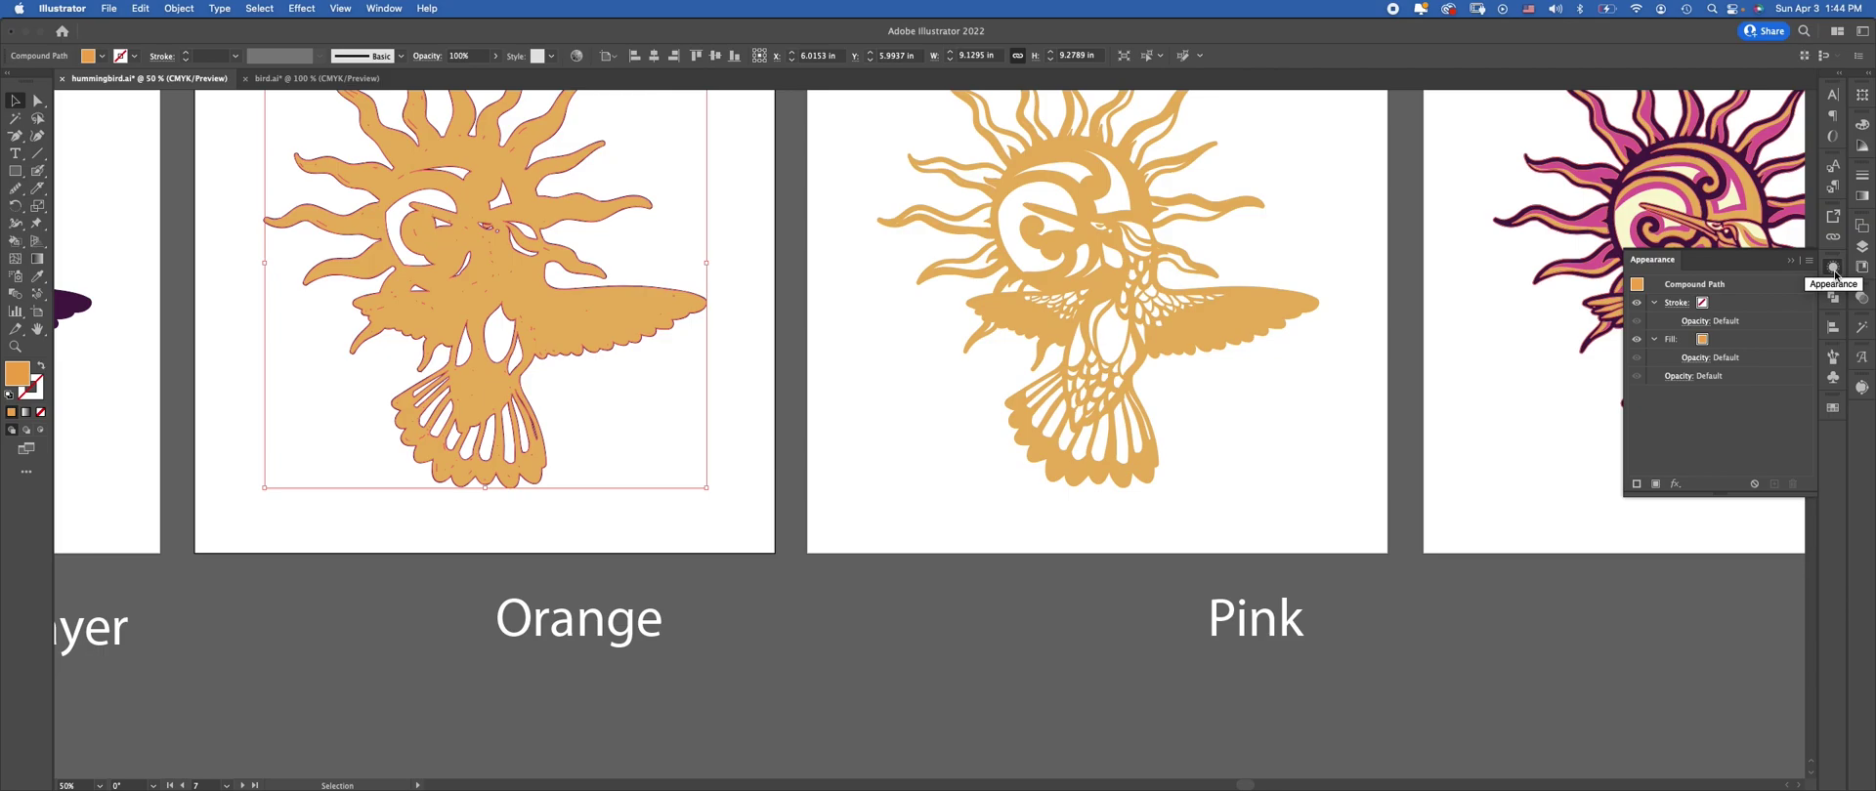
{"action": "left_click", "coordinate": [1710, 305]}
{"action": "left_click", "coordinate": [1738, 342]}
{"action": "key", "text": "slash"}
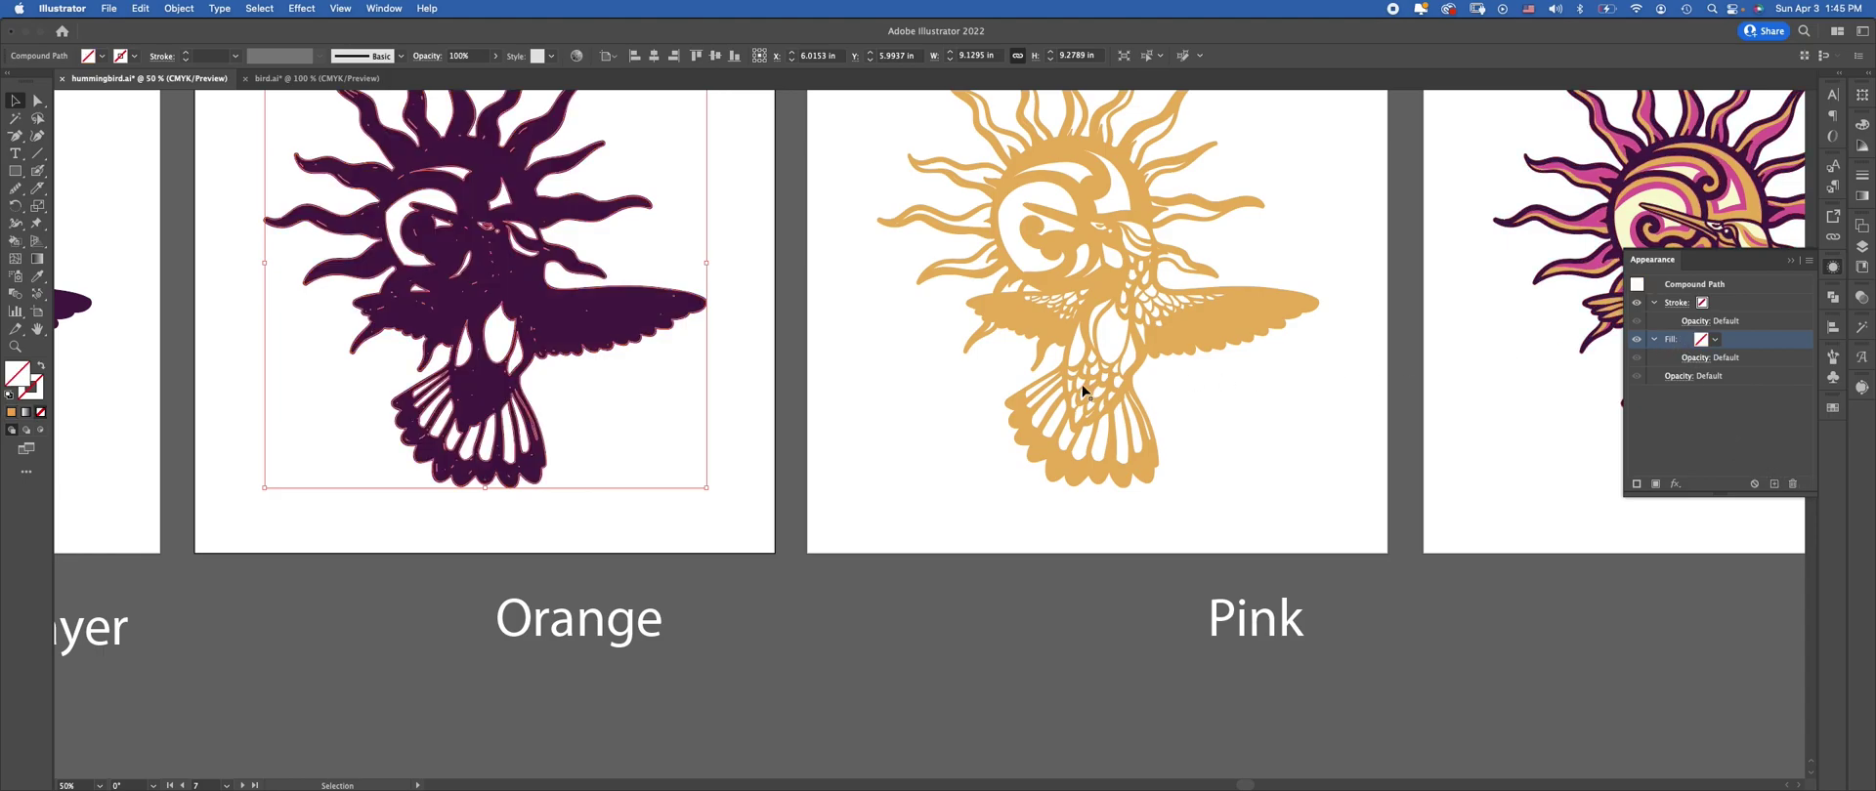
Review the selected compound path's stroke and fill attributes and collapse both entries
{"action": "key", "text": "x"}
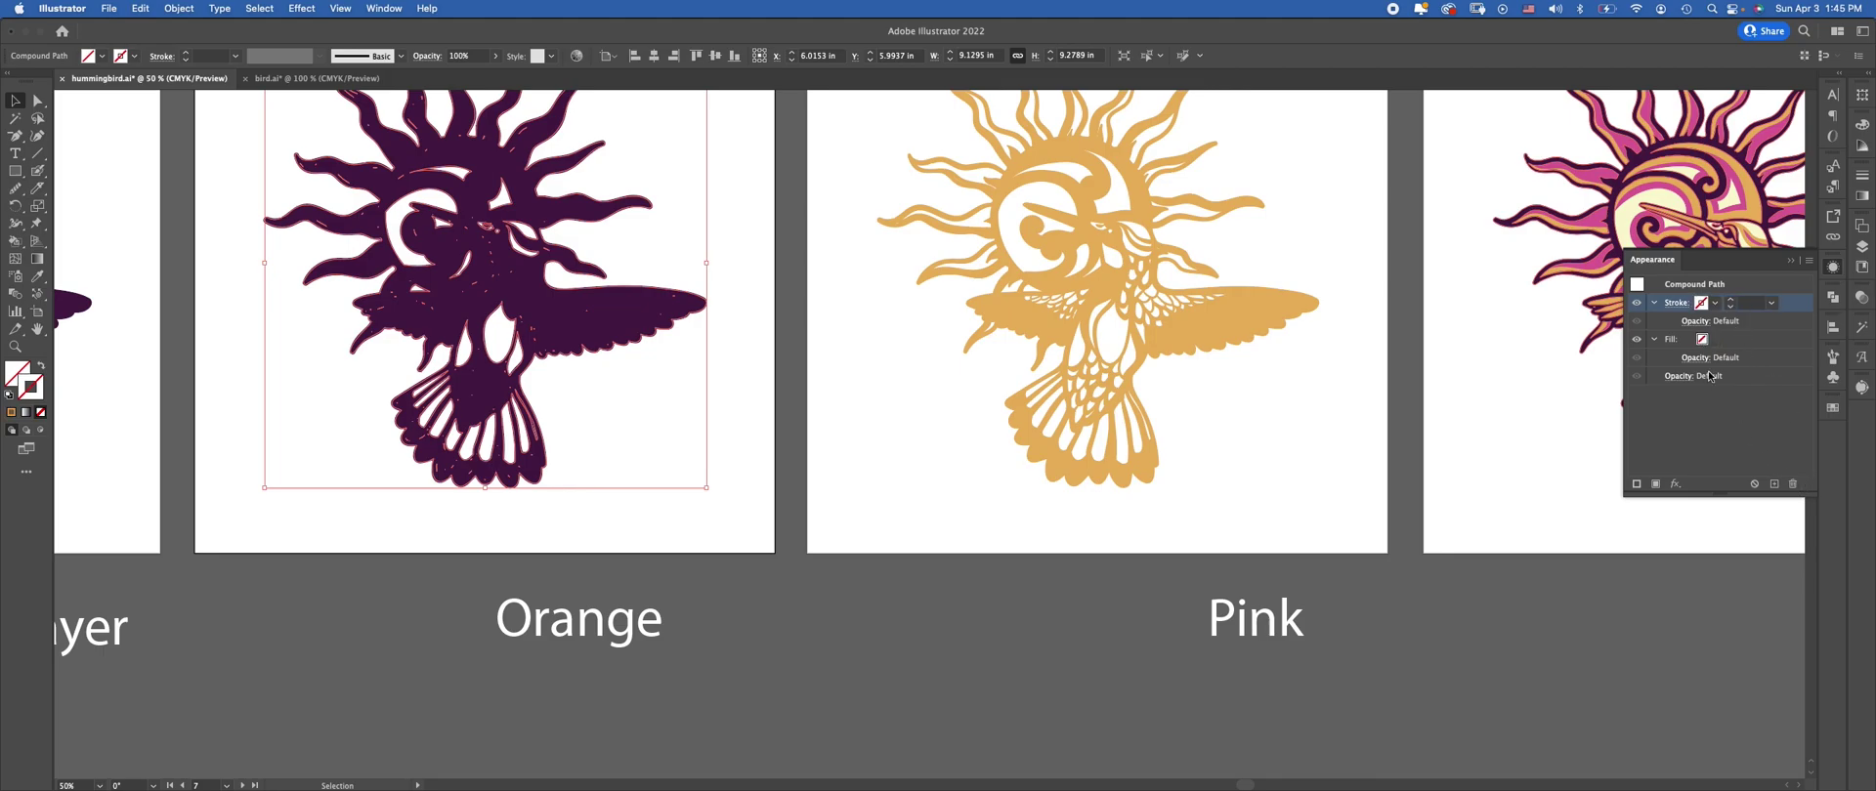
{"action": "left_click", "coordinate": [1675, 307]}
{"action": "left_click", "coordinate": [1665, 302]}
{"action": "left_click", "coordinate": [1653, 303]}
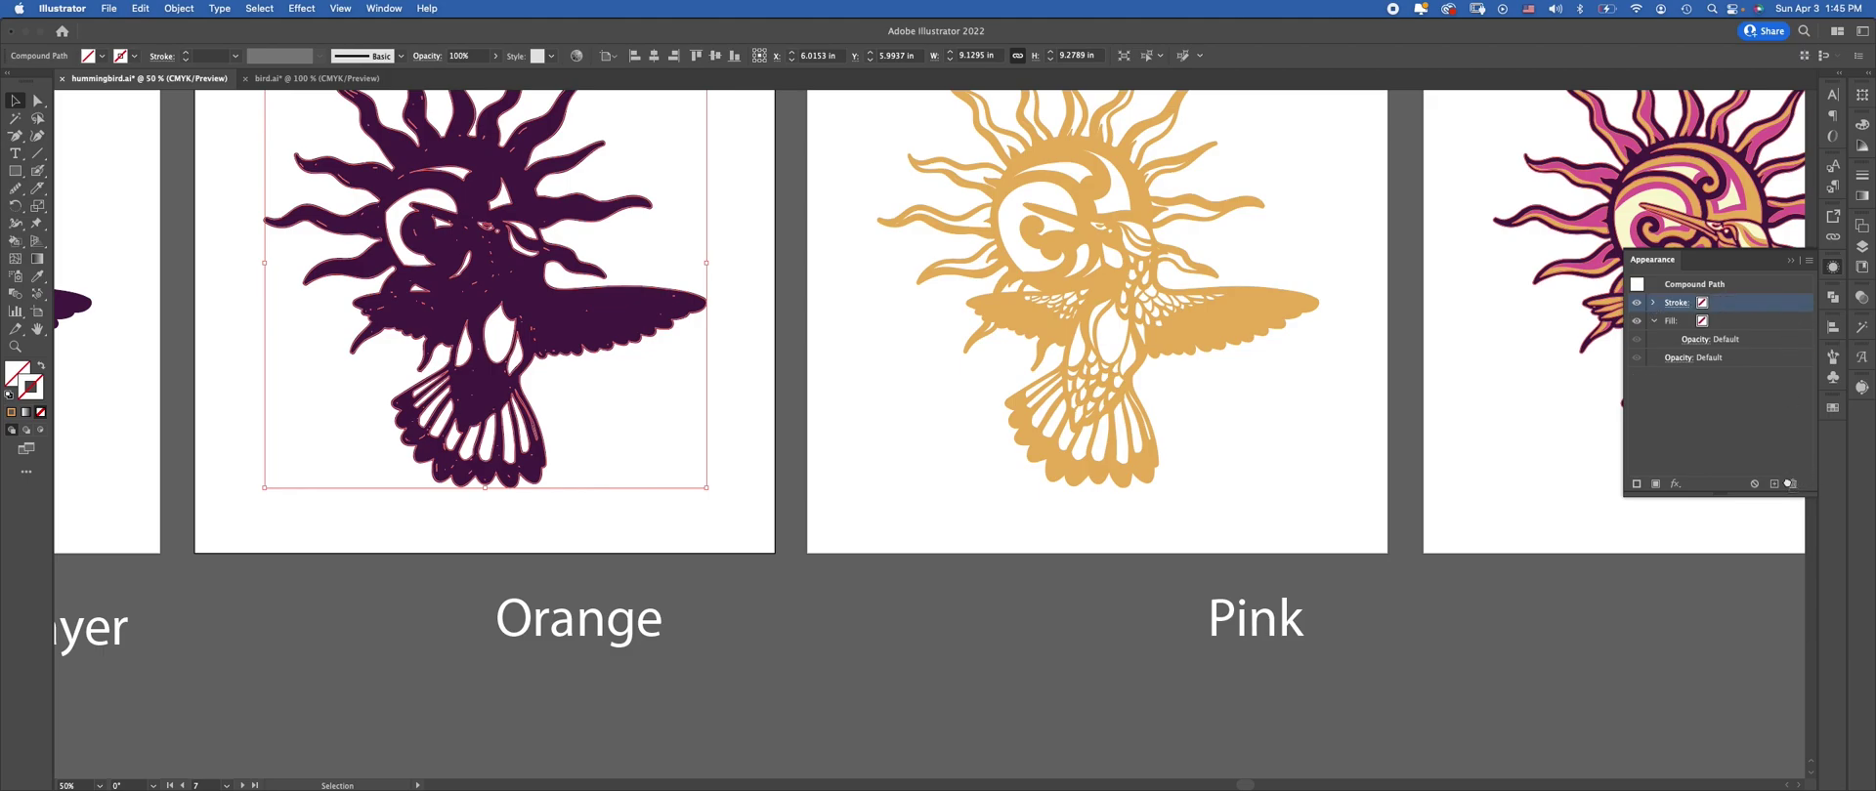
{"action": "left_click", "coordinate": [1656, 326]}
{"action": "left_click", "coordinate": [1773, 339]}
{"action": "left_click", "coordinate": [1777, 323]}
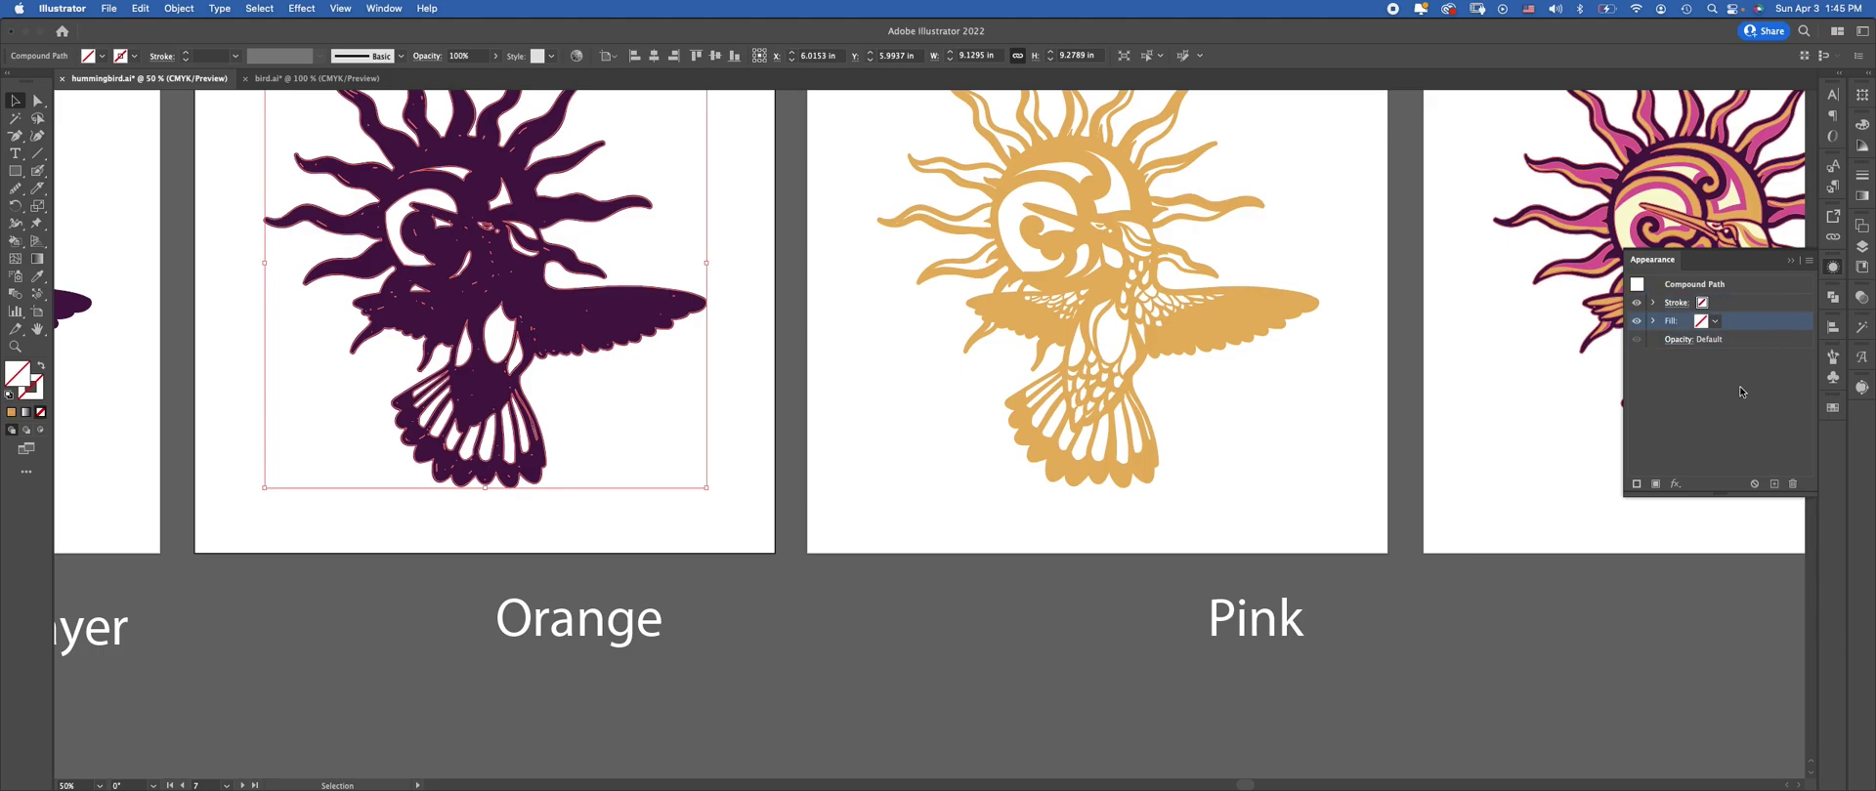
Select the overlapping compound paths on the "Orange" artboard and unite them with Pathfinder
{"action": "left_click", "coordinate": [762, 321]}
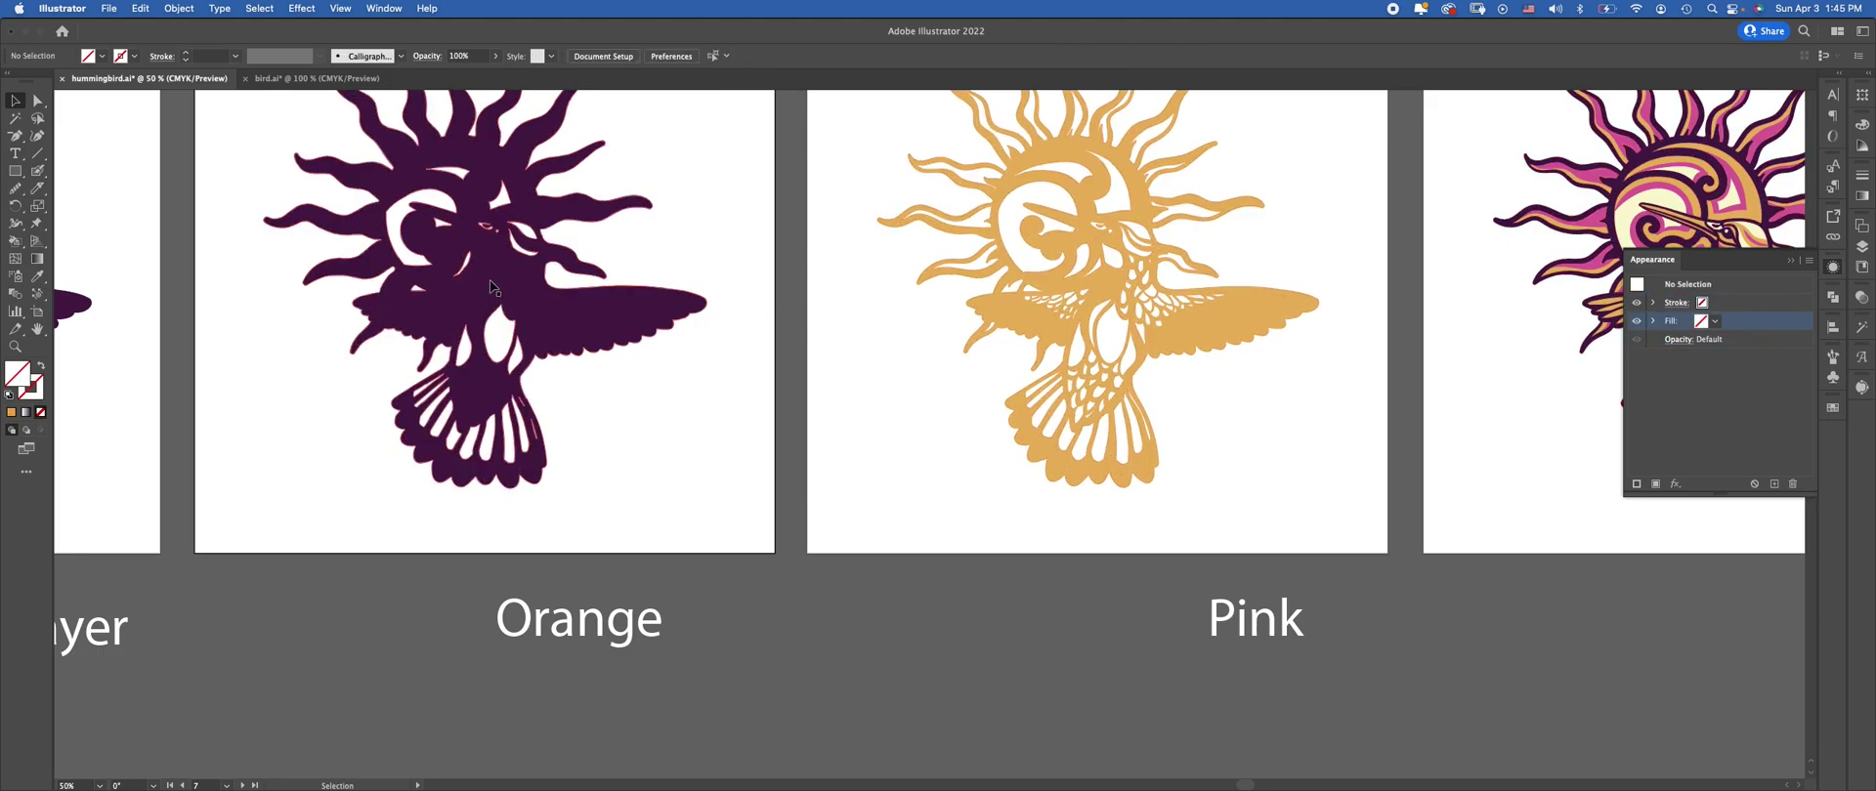
{"action": "left_click", "coordinate": [492, 289]}
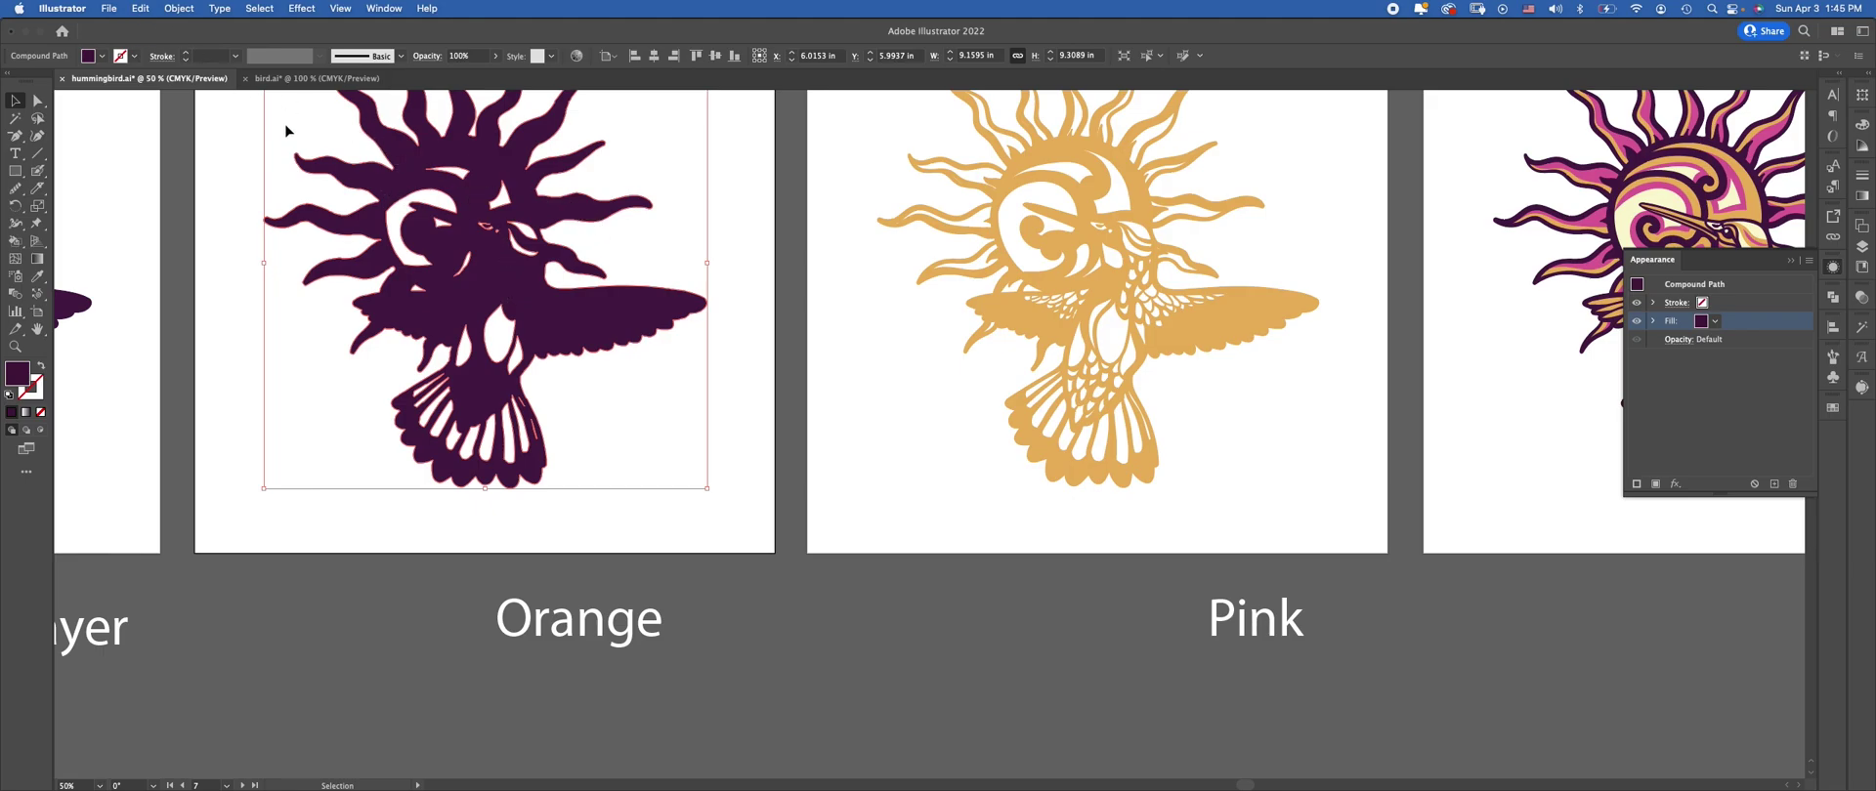
{"action": "left_click", "coordinate": [222, 174]}
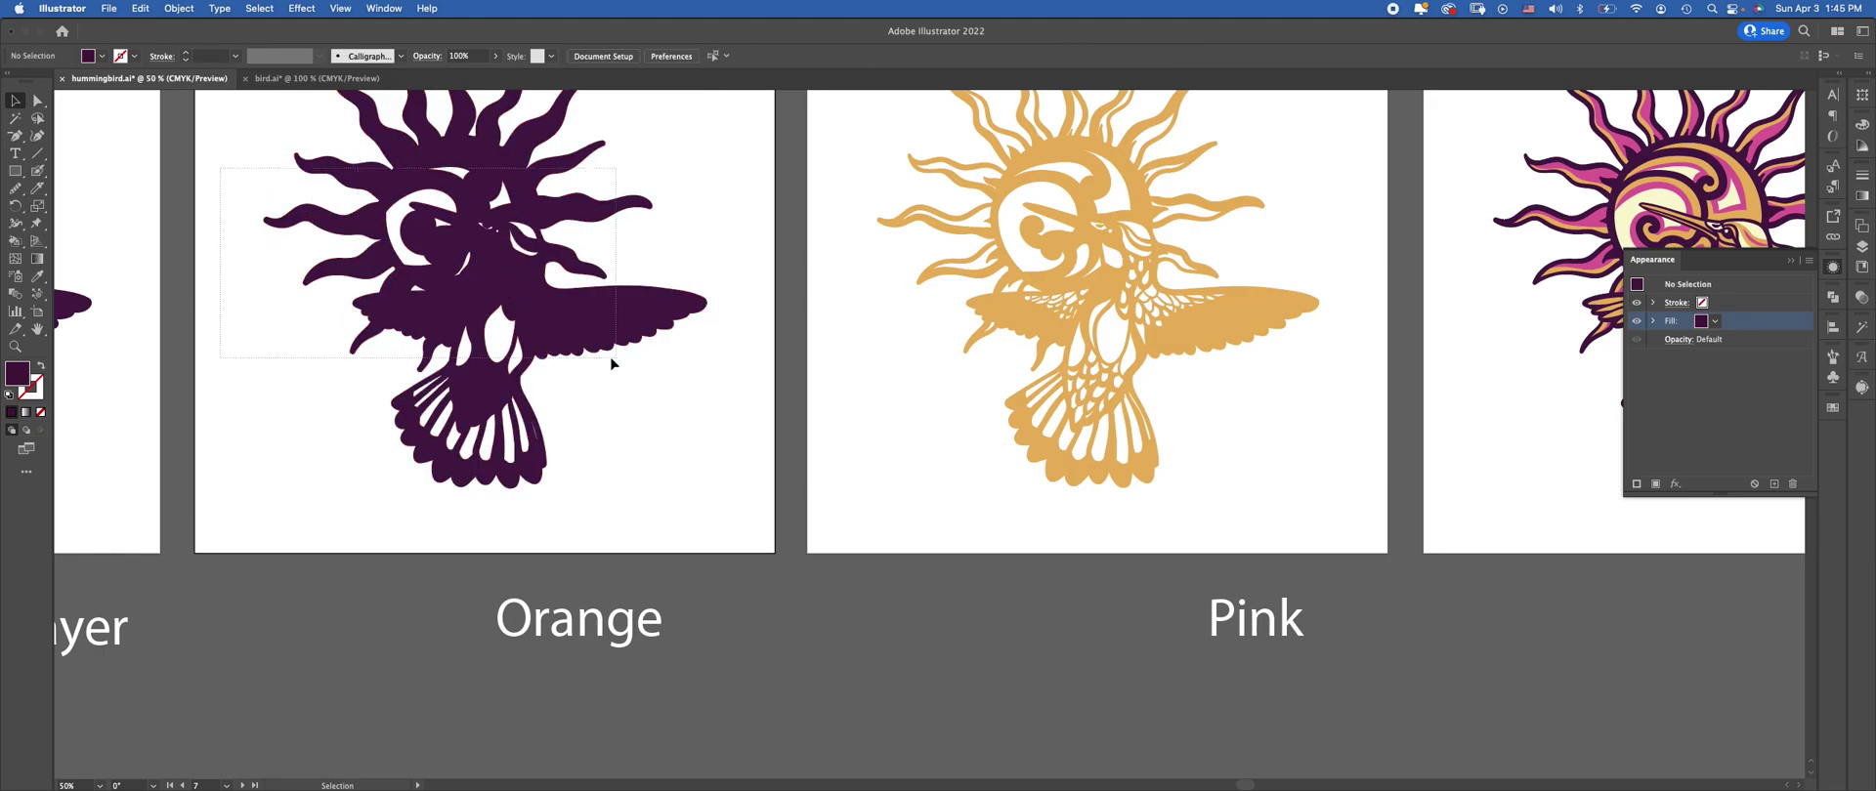
{"action": "left_click_drag", "start_coordinate": [617, 363], "coordinate": [617, 363]}
{"action": "left_click", "coordinate": [1794, 261]}
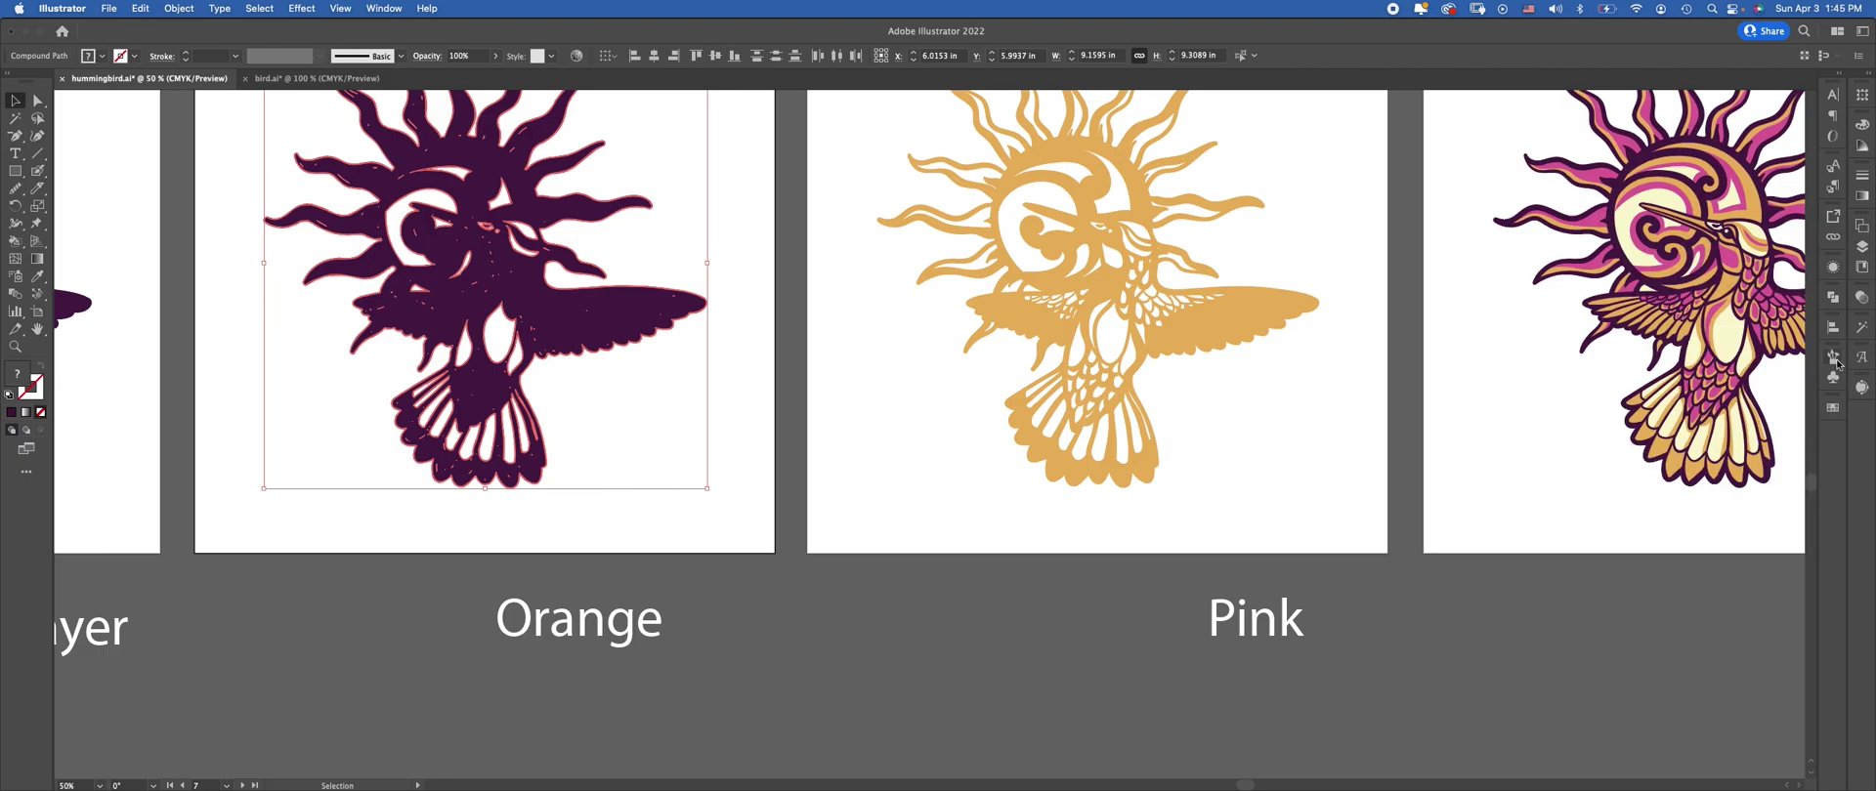
{"action": "left_click", "coordinate": [1833, 299]}
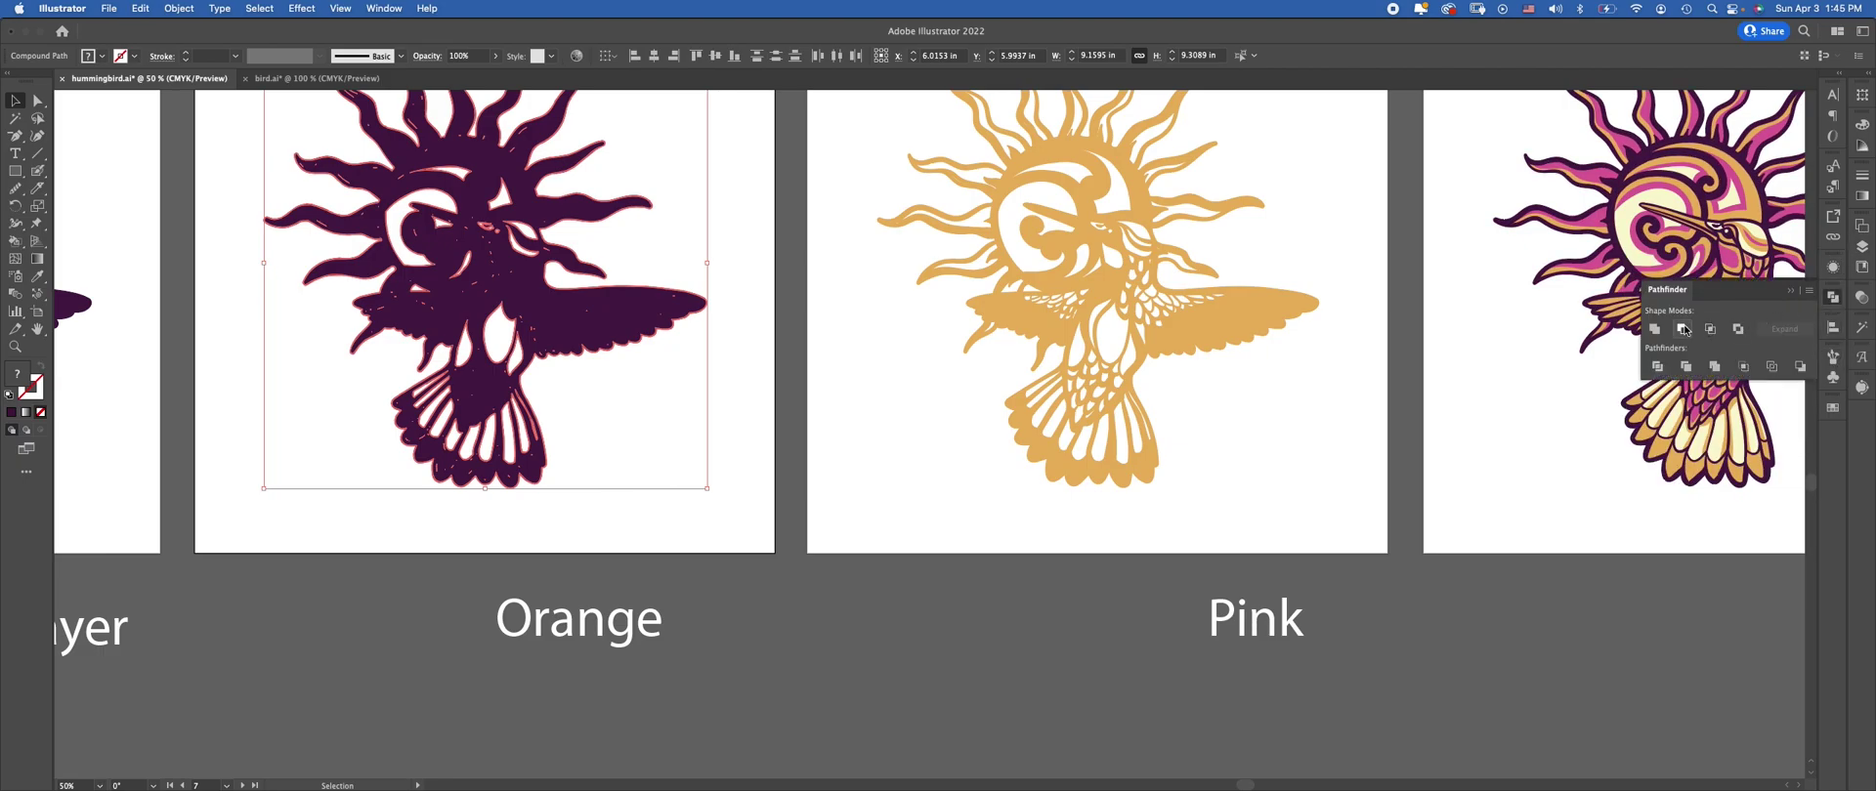
{"action": "left_click", "coordinate": [1654, 330]}
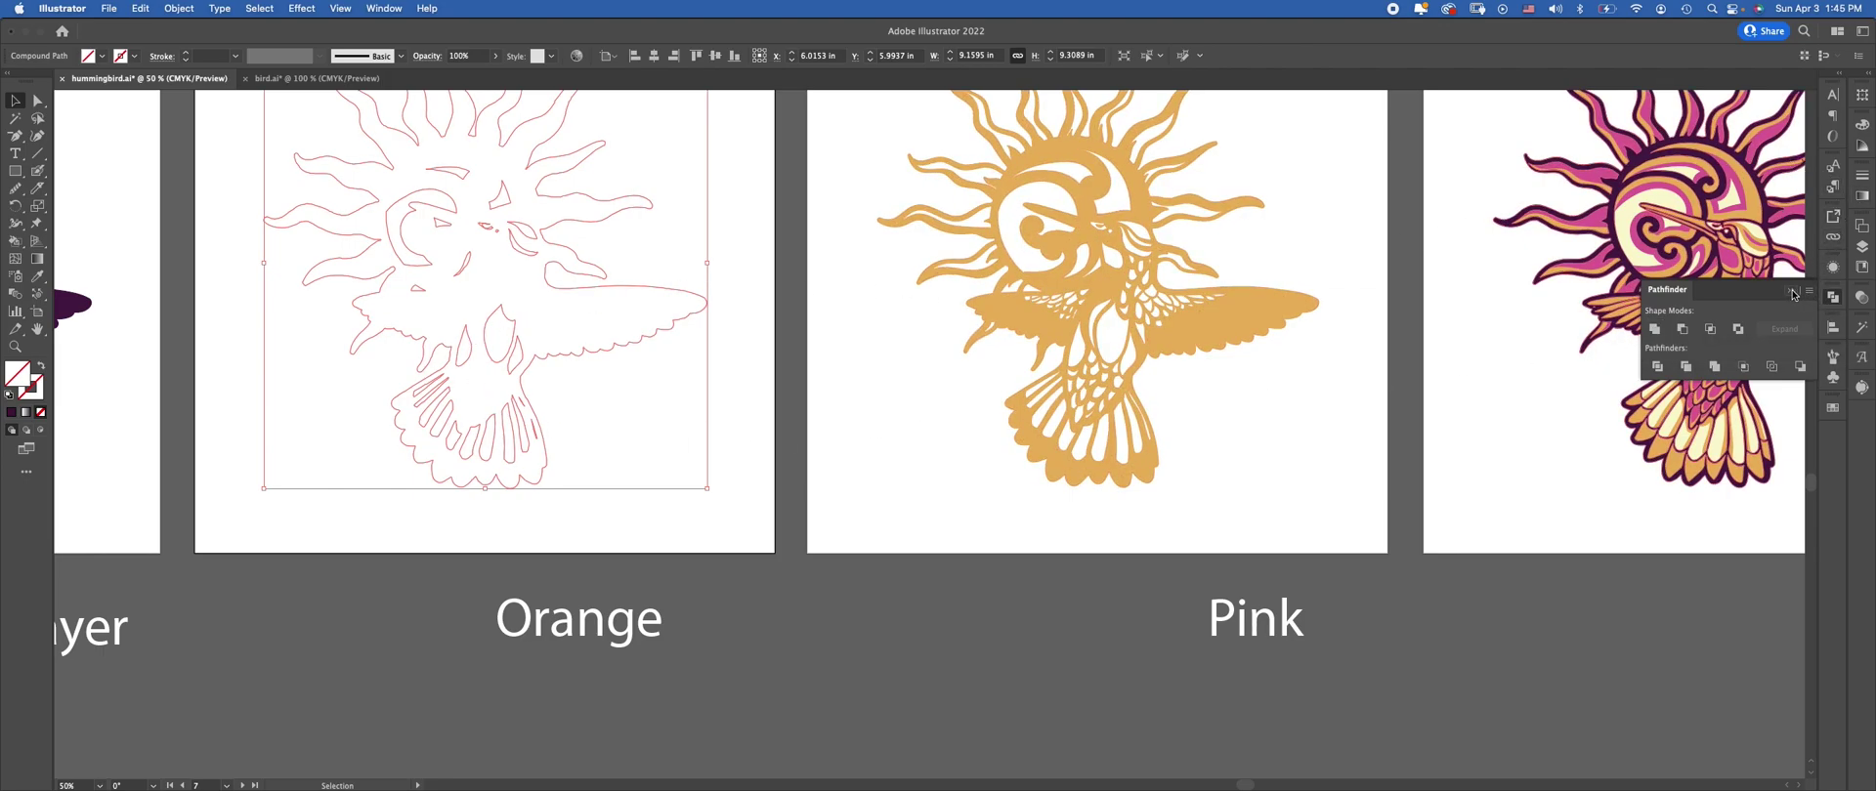
Fill the united artwork on the "Orange" artboard with the pink sampled from the hummingbird on the "Lineart" artboard
{"action": "left_click", "coordinate": [38, 277]}
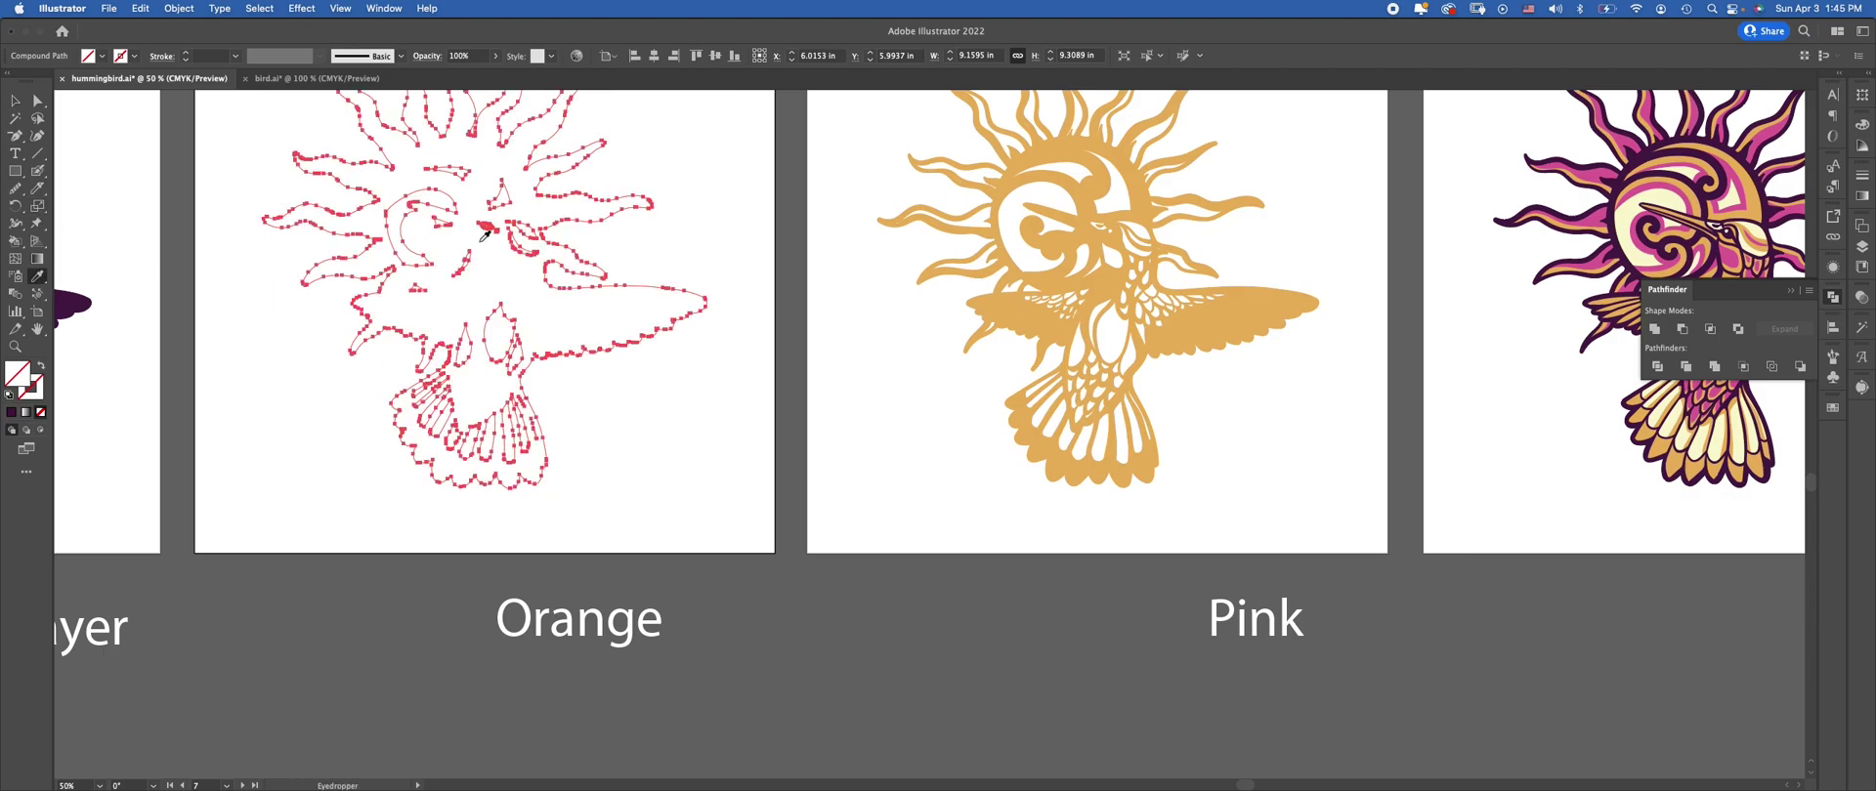
{"action": "left_click", "coordinate": [1523, 232]}
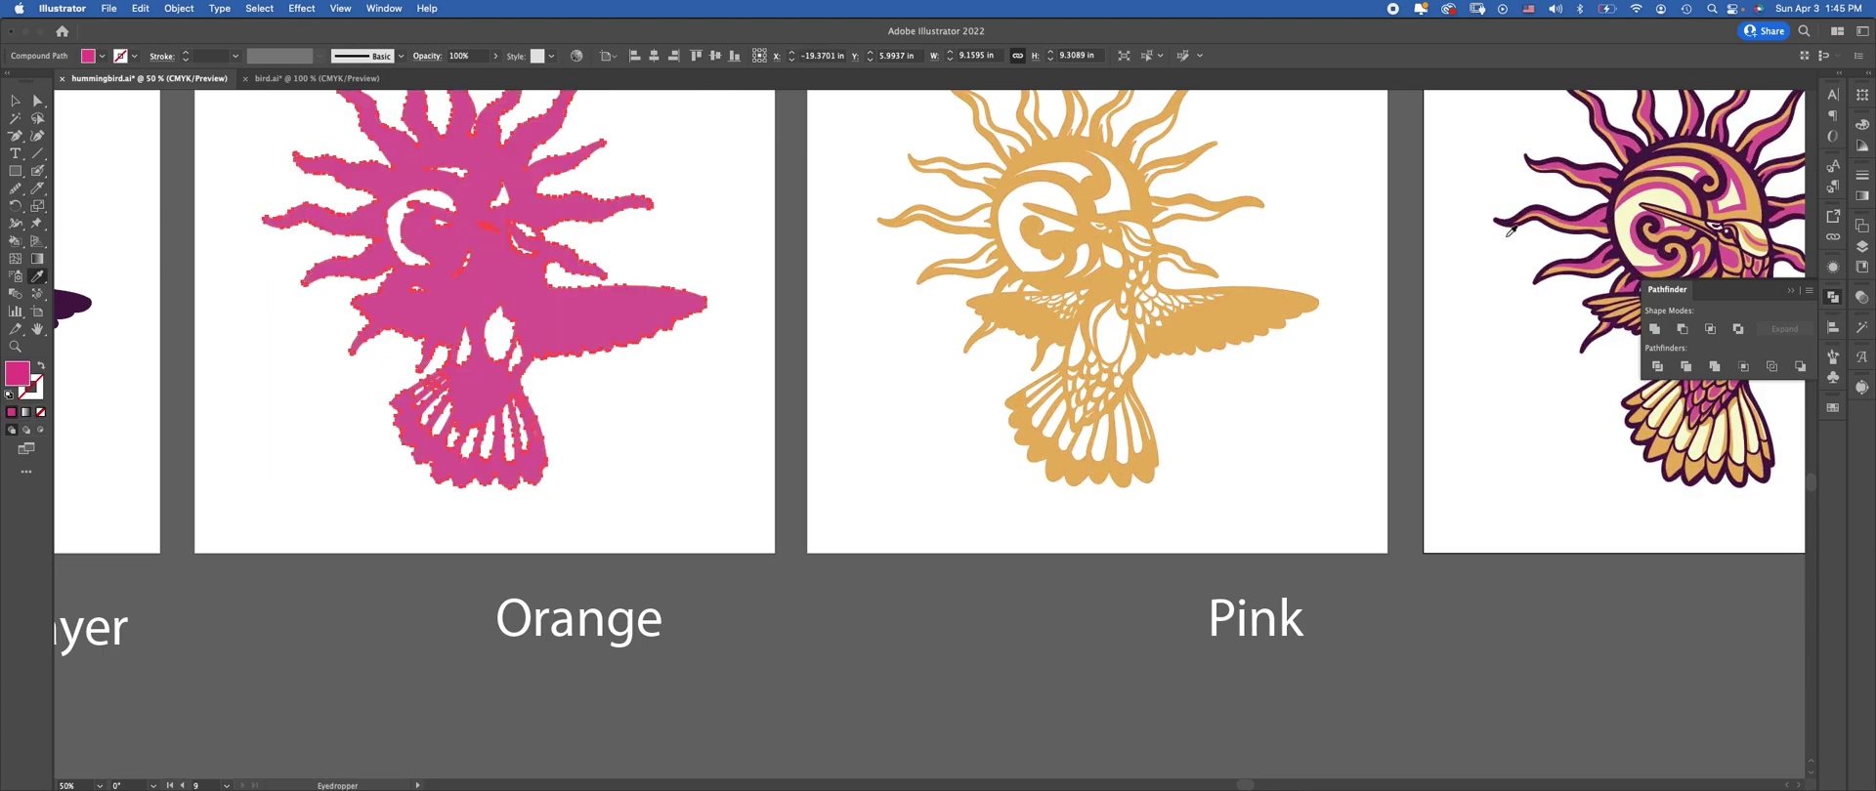
{"action": "left_click", "coordinate": [12, 102]}
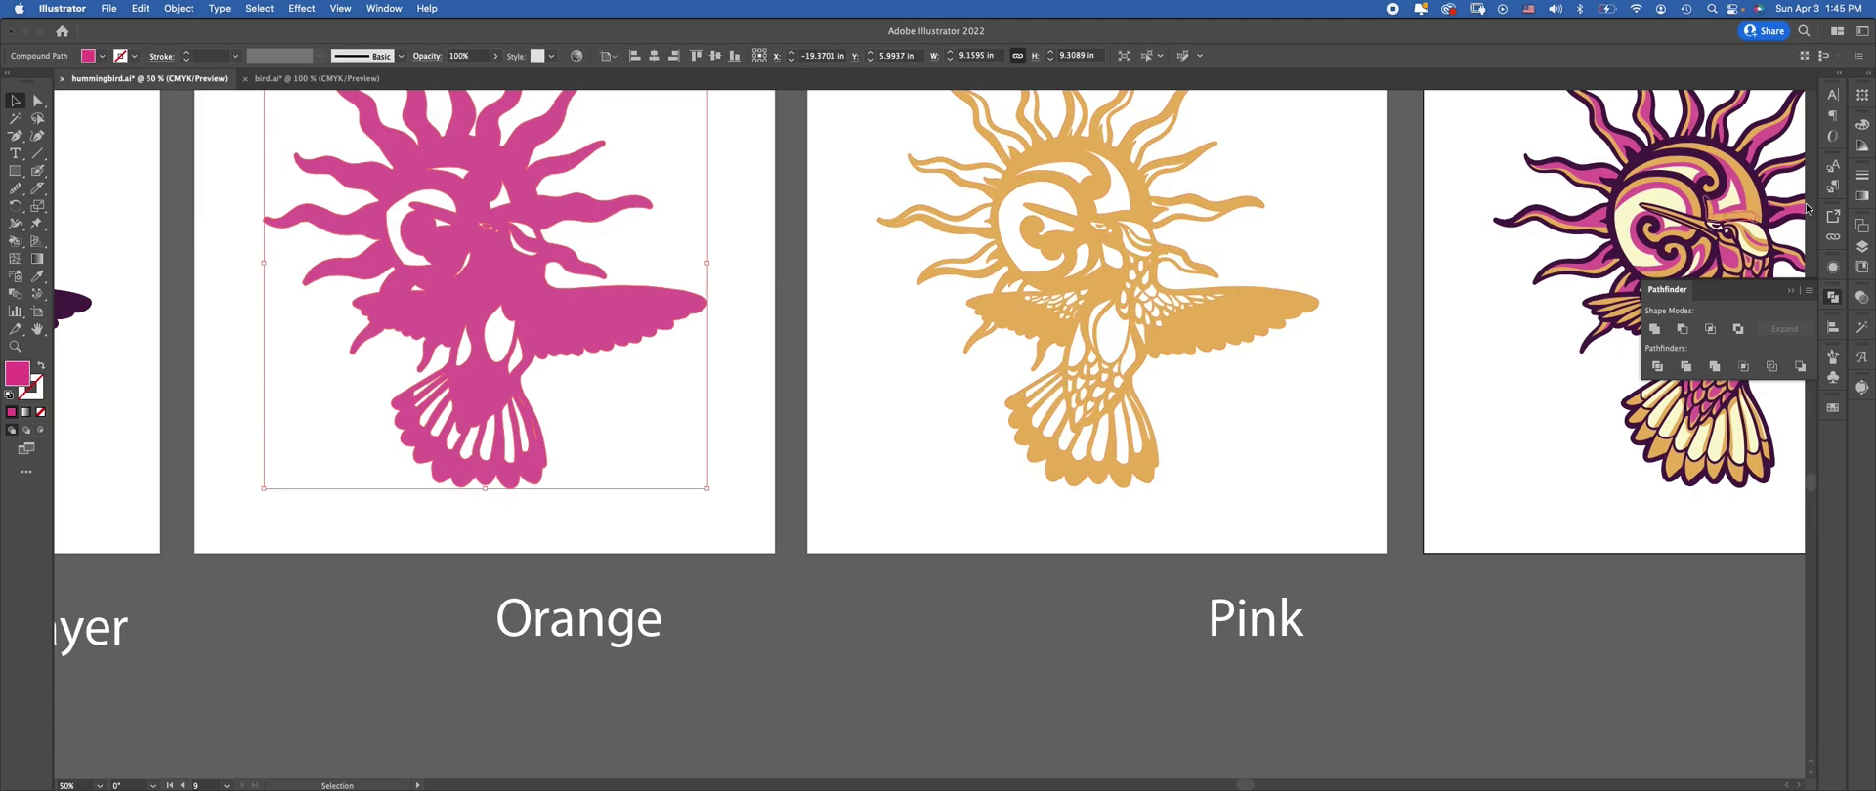
{"action": "left_click", "coordinate": [743, 395]}
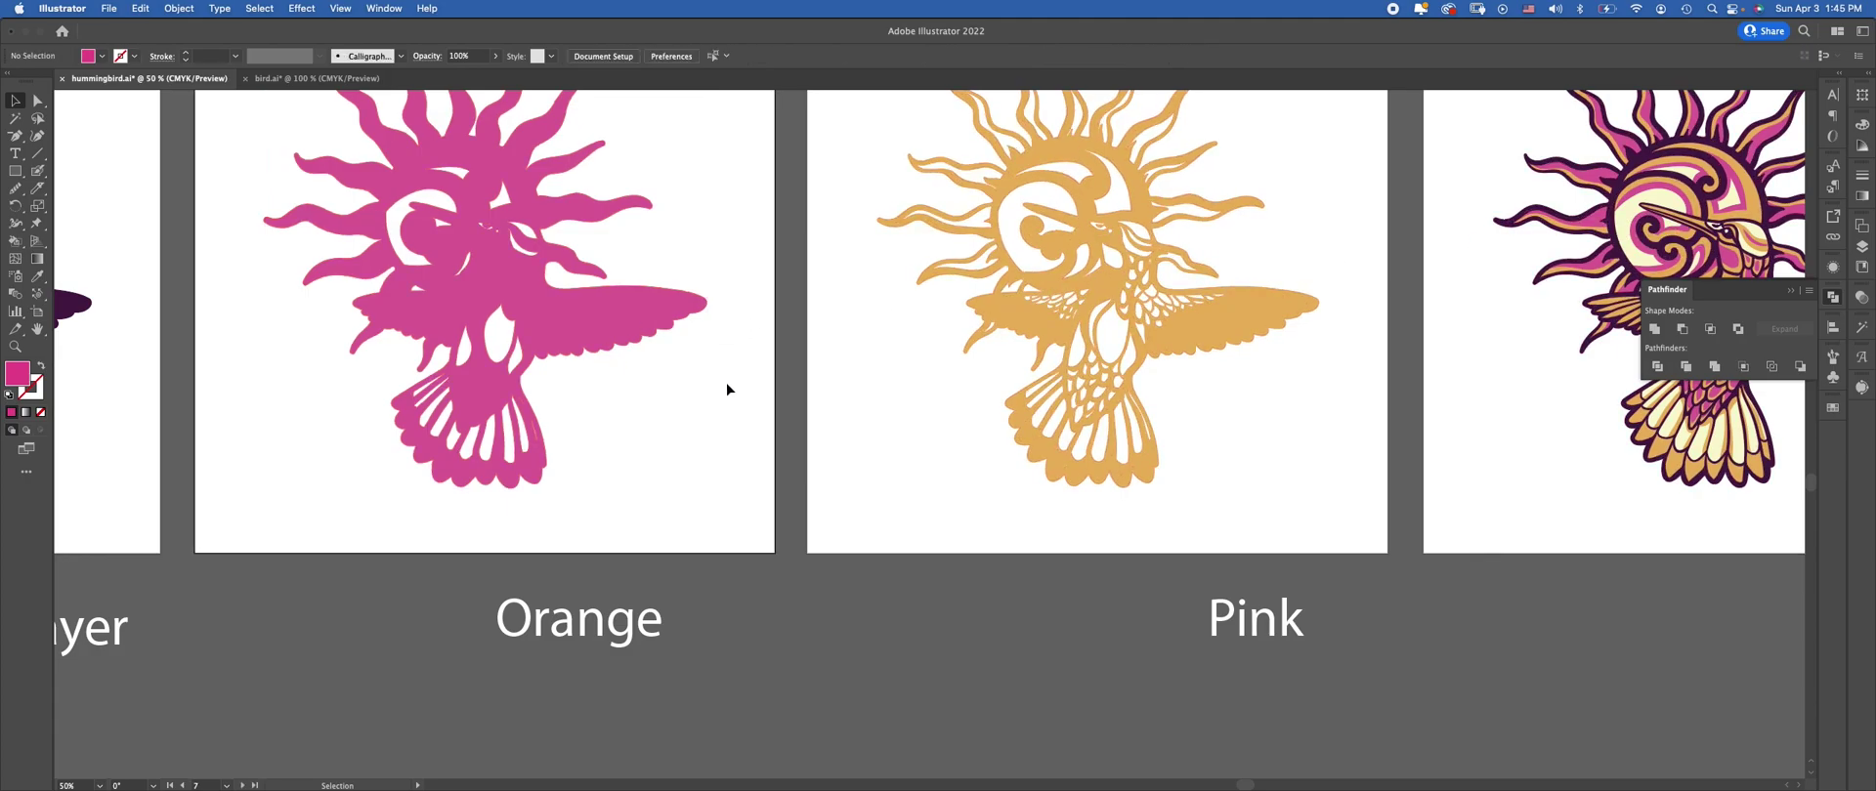
Ungroup the hummingbird artwork on the "Lineart" artboard and cut its dark purple line art compound path
{"action": "key", "text": "super+equal"}
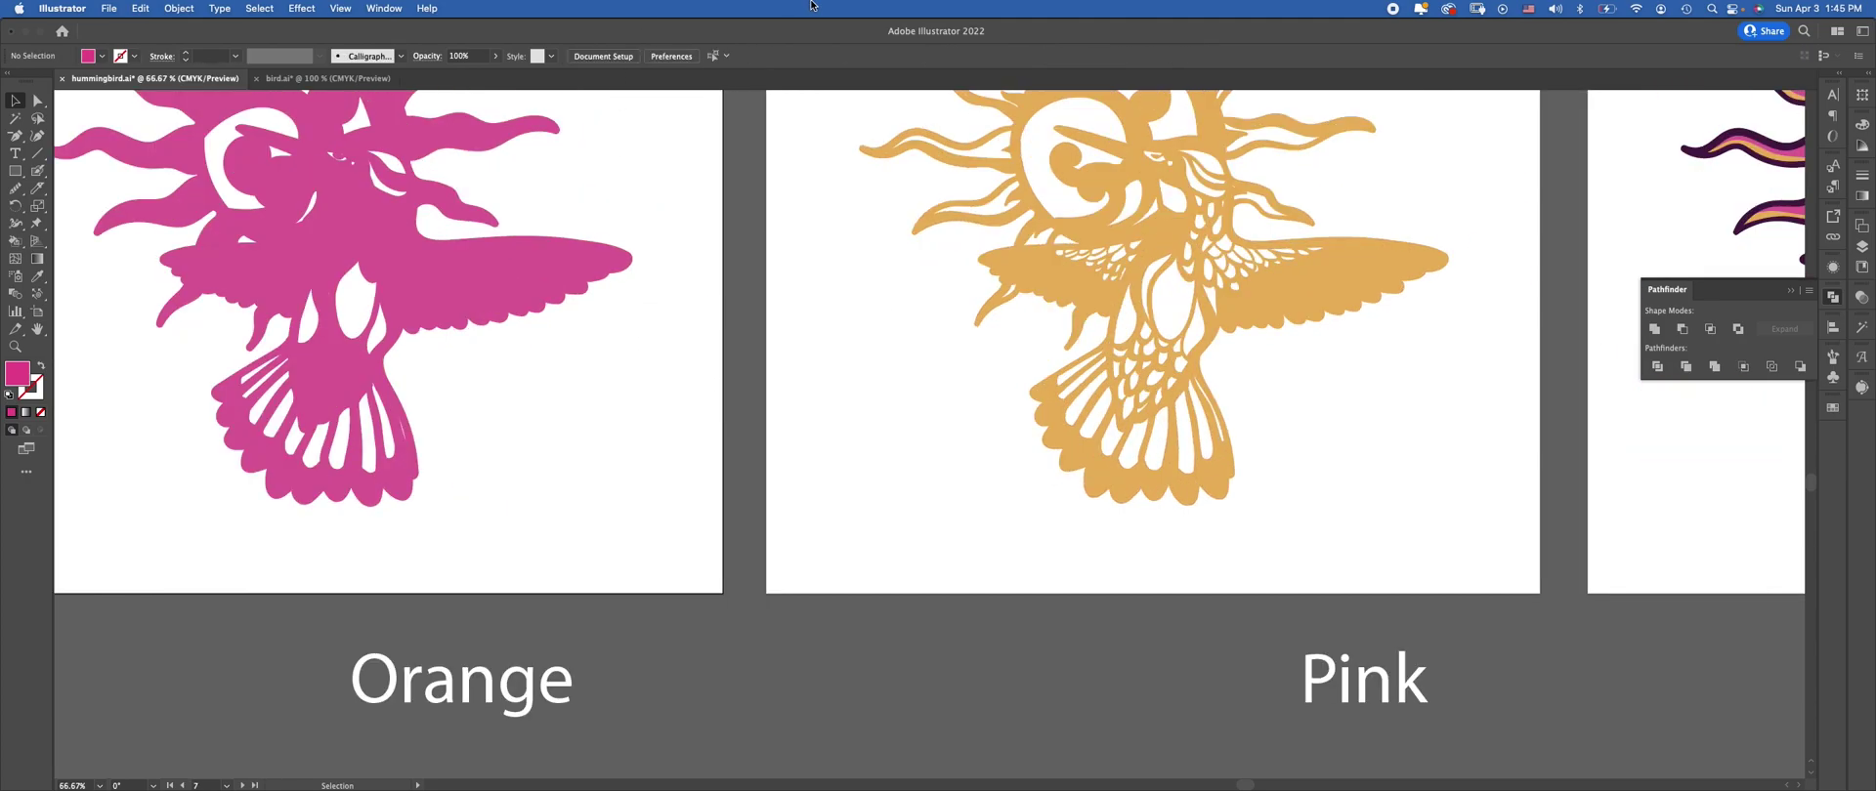
{"action": "key", "text": "super+minus"}
{"action": "key", "text": "super+minus"}
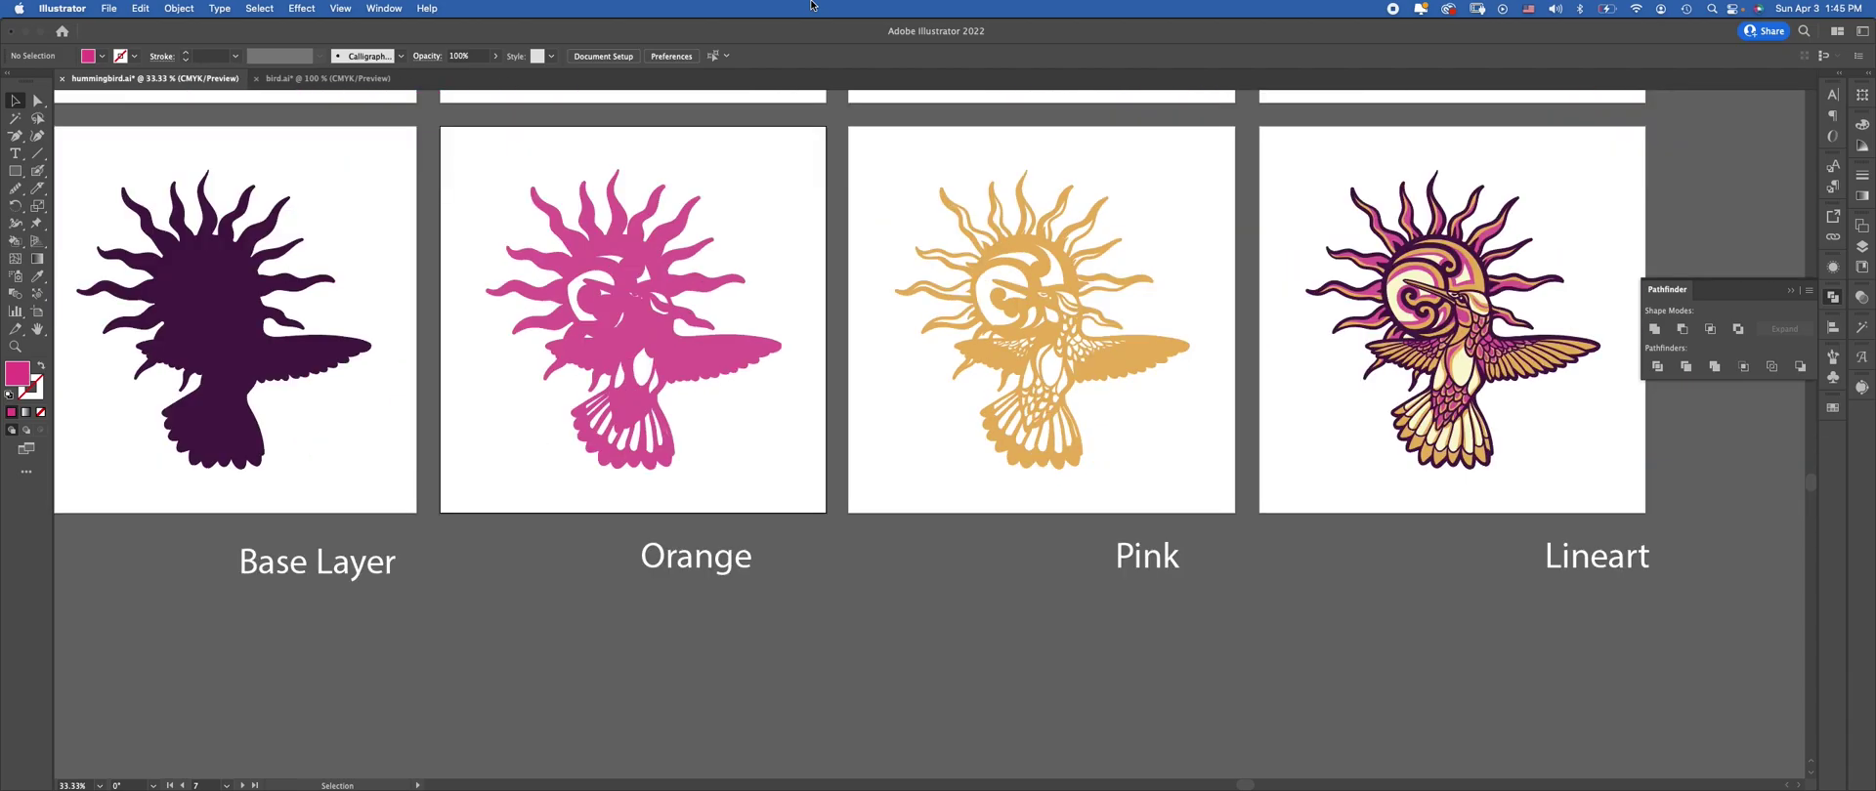
{"action": "left_click_drag", "start_coordinate": [1304, 158], "coordinate": [898, 158]}
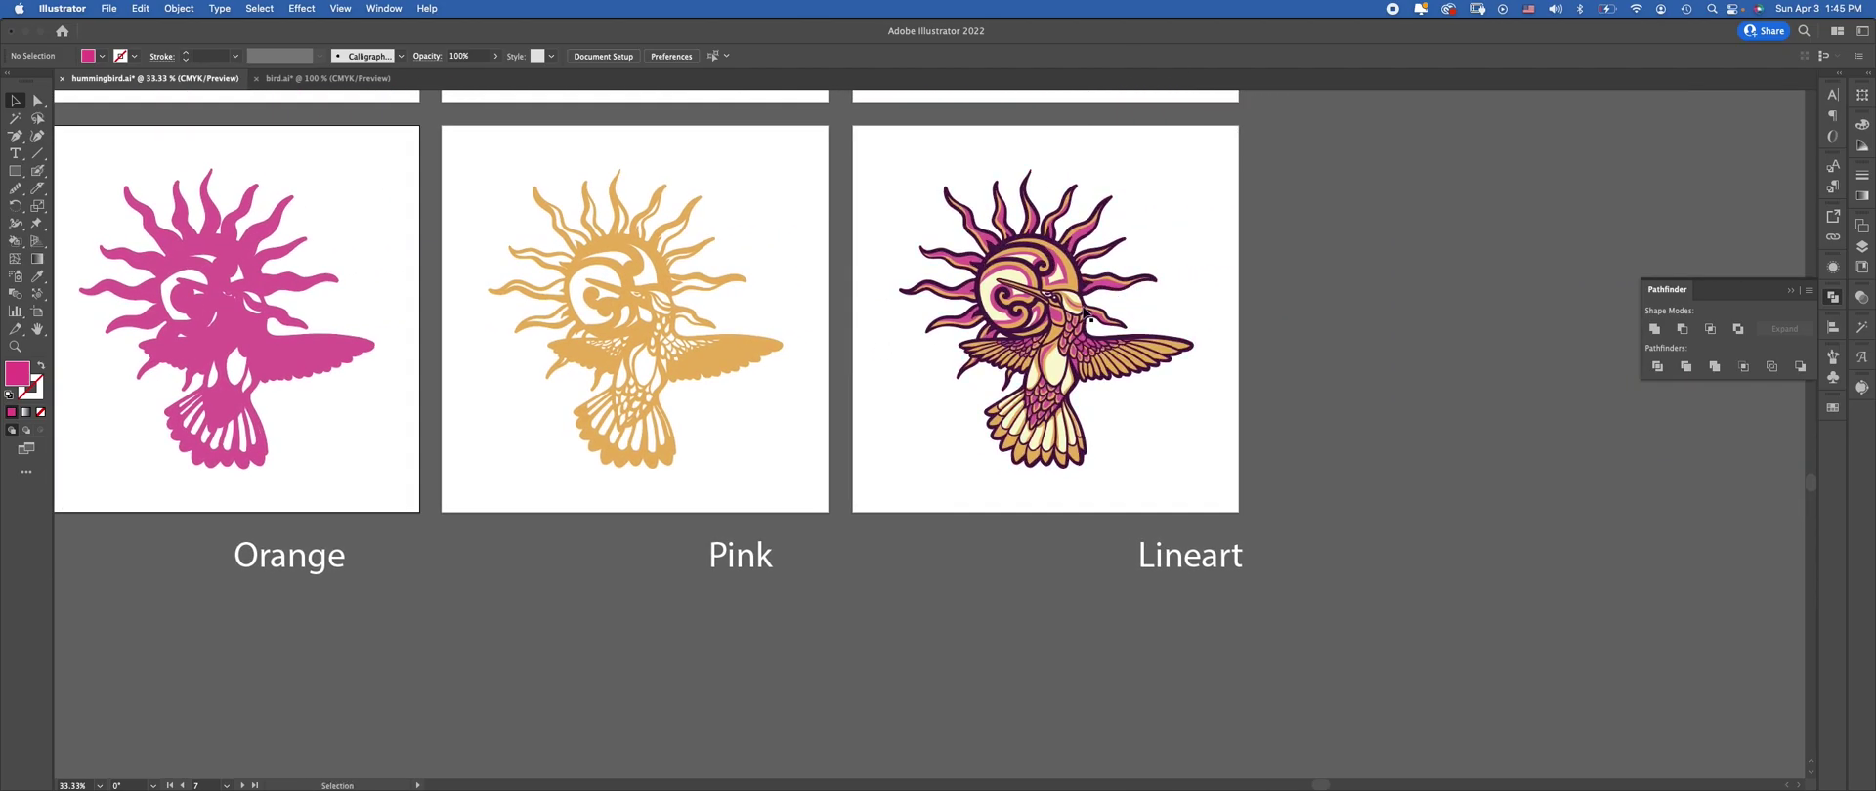
{"action": "left_click", "coordinate": [1079, 322]}
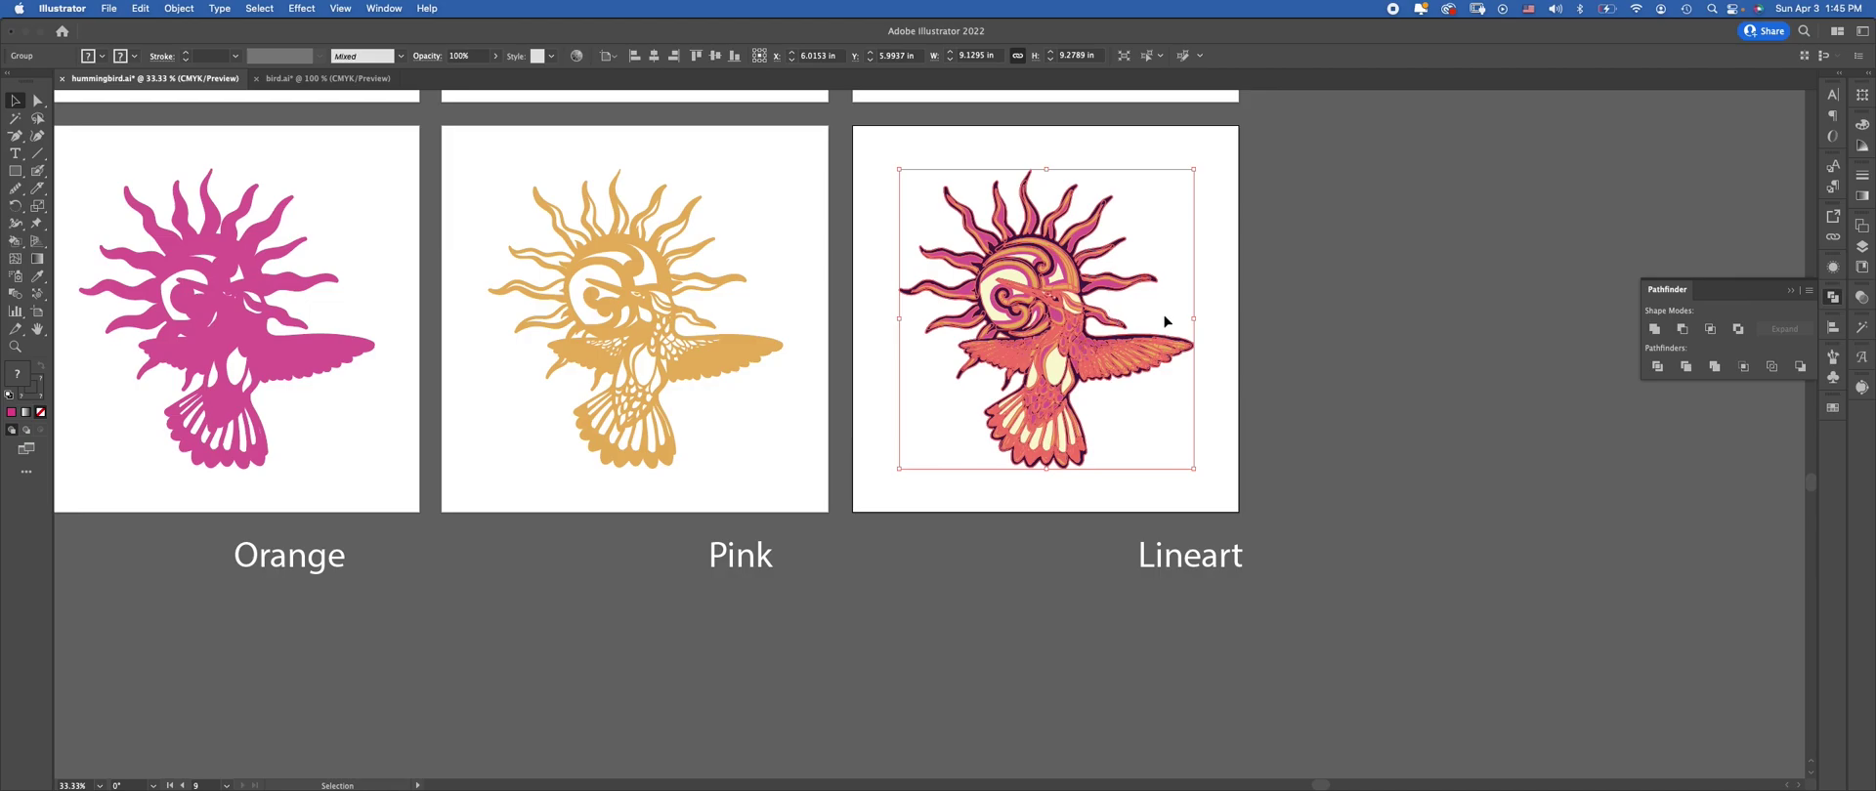
{"action": "right_click", "coordinate": [995, 282]}
{"action": "left_click", "coordinate": [1036, 420]}
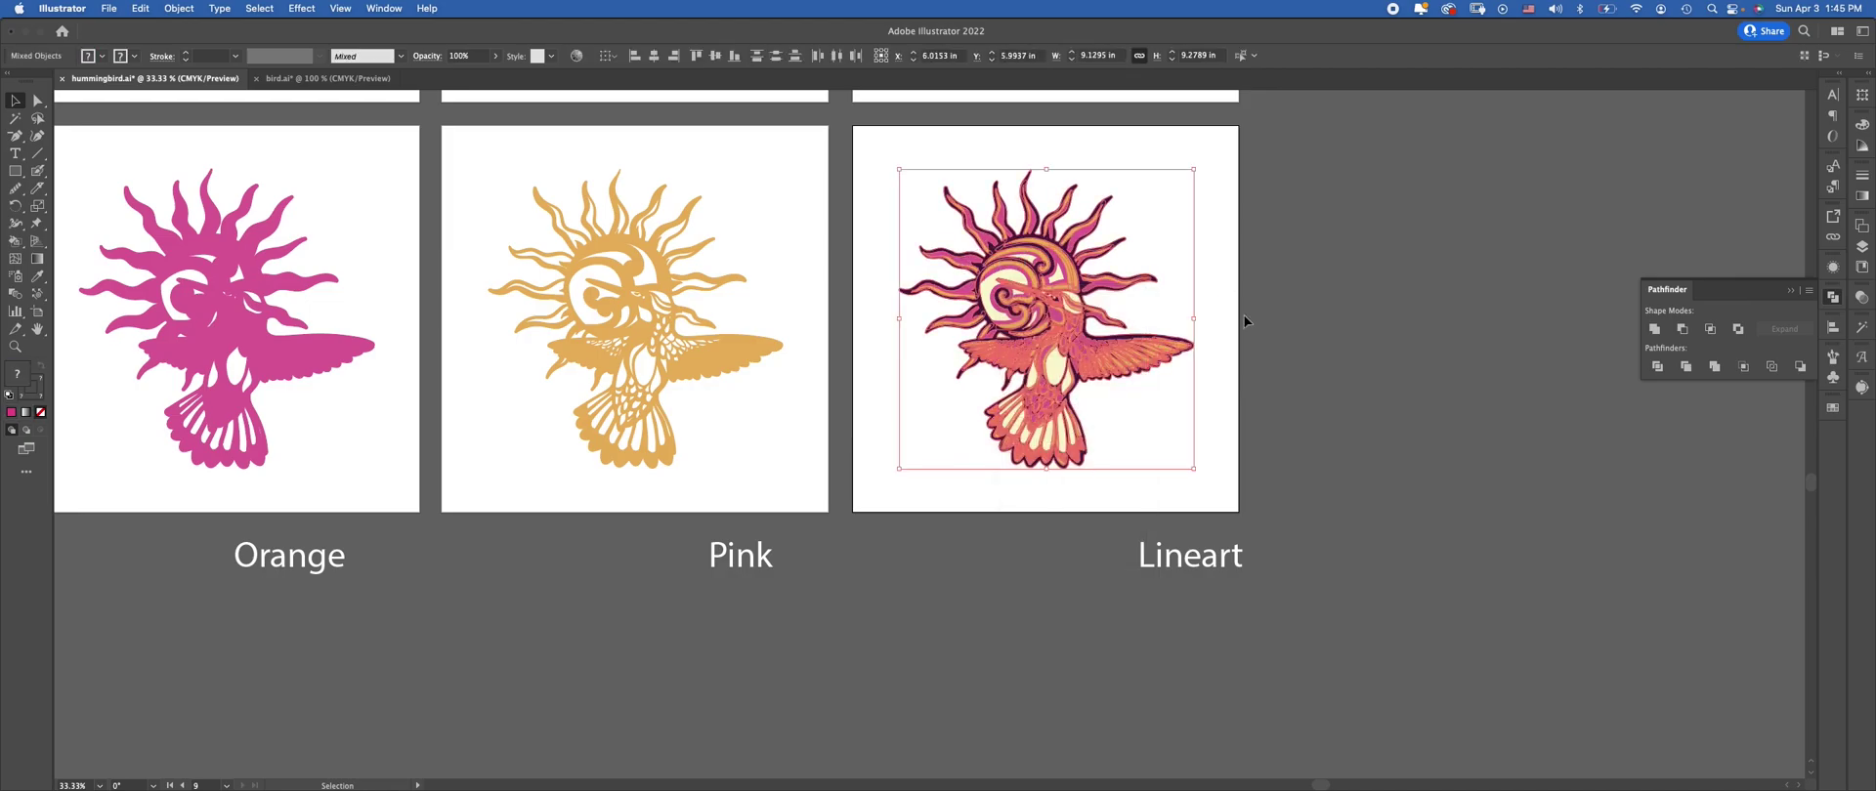
{"action": "left_click", "coordinate": [1141, 342]}
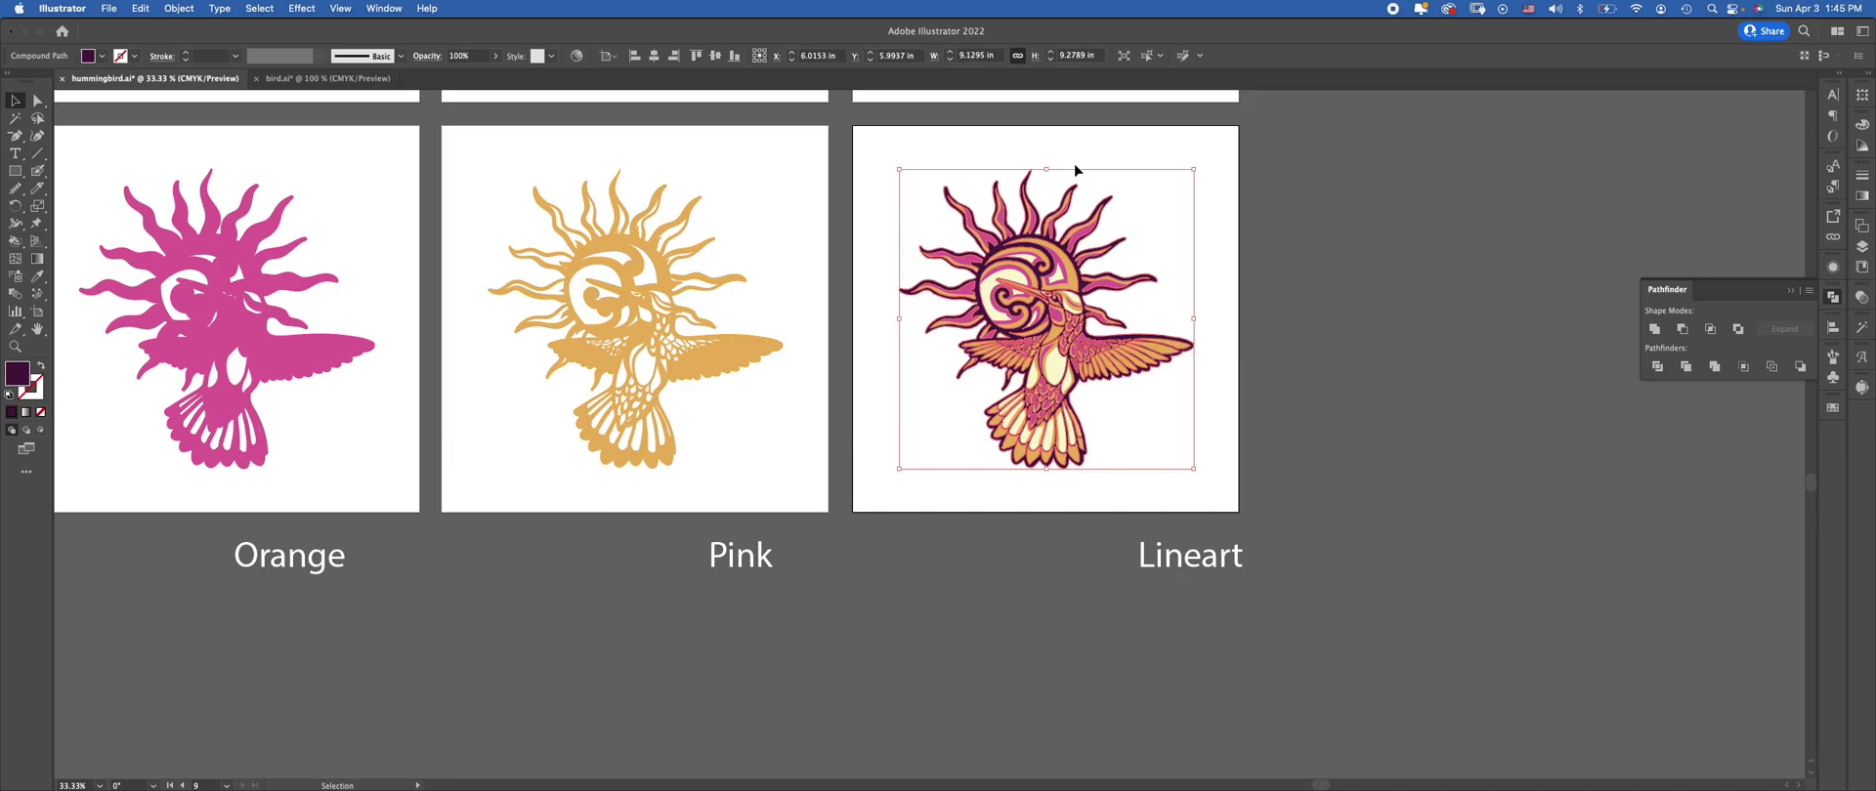
{"action": "key", "text": "Delete"}
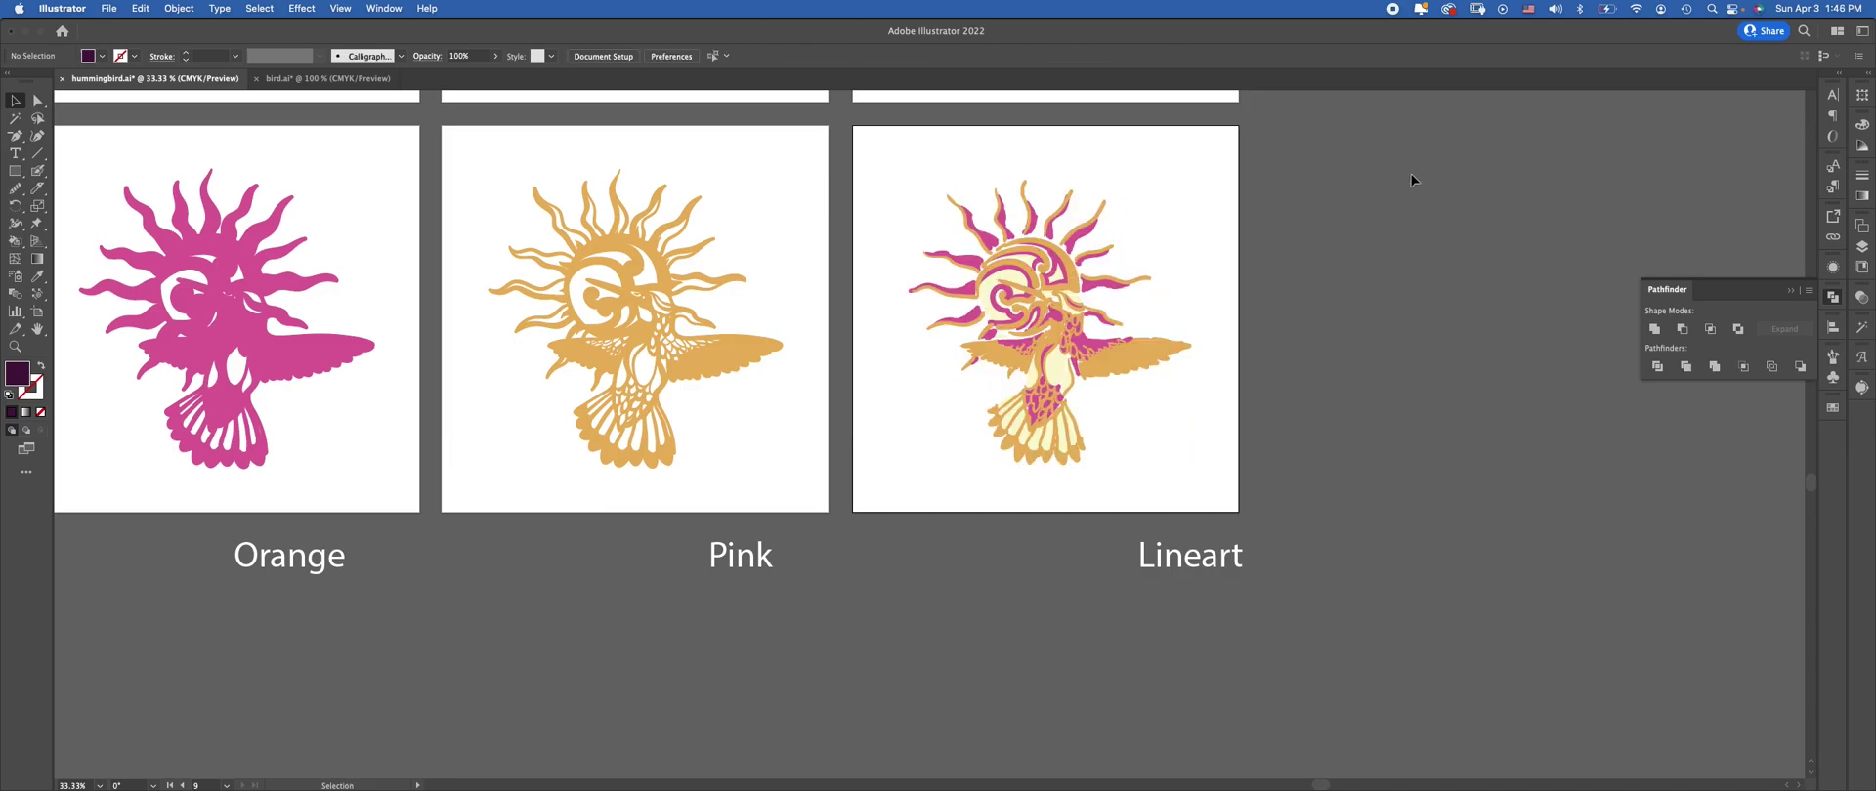
Delete the remaining color shapes on the "Lineart" artboard, paste the line art back in its original place, and deselect it
{"action": "left_click_drag", "start_coordinate": [921, 485], "coordinate": [884, 485]}
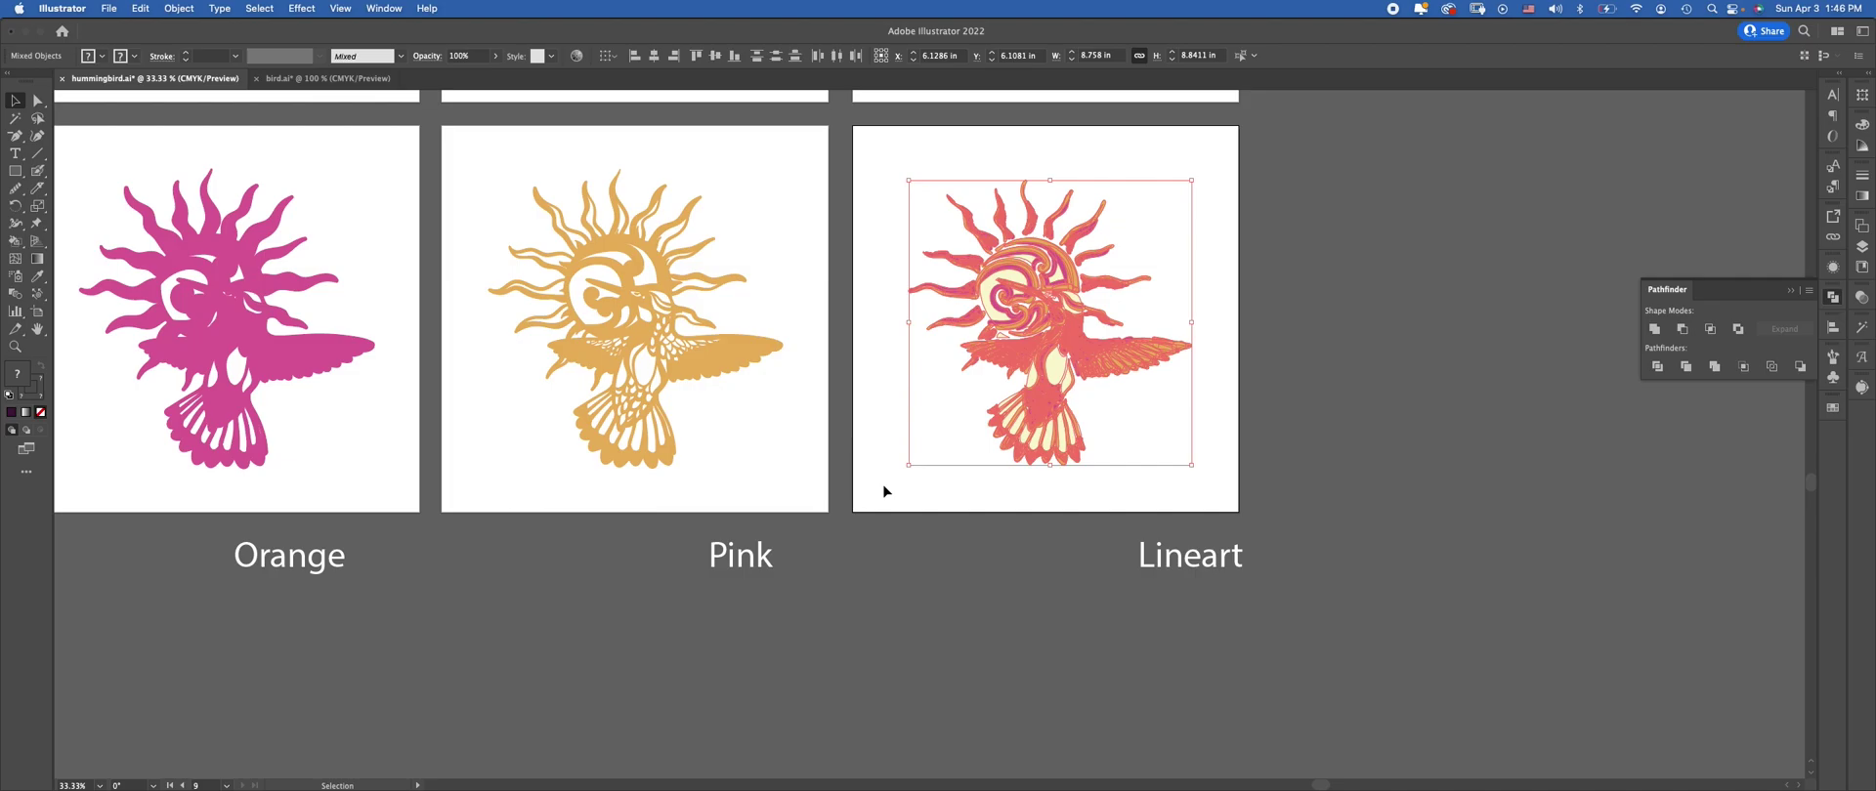
{"action": "key", "text": "Delete"}
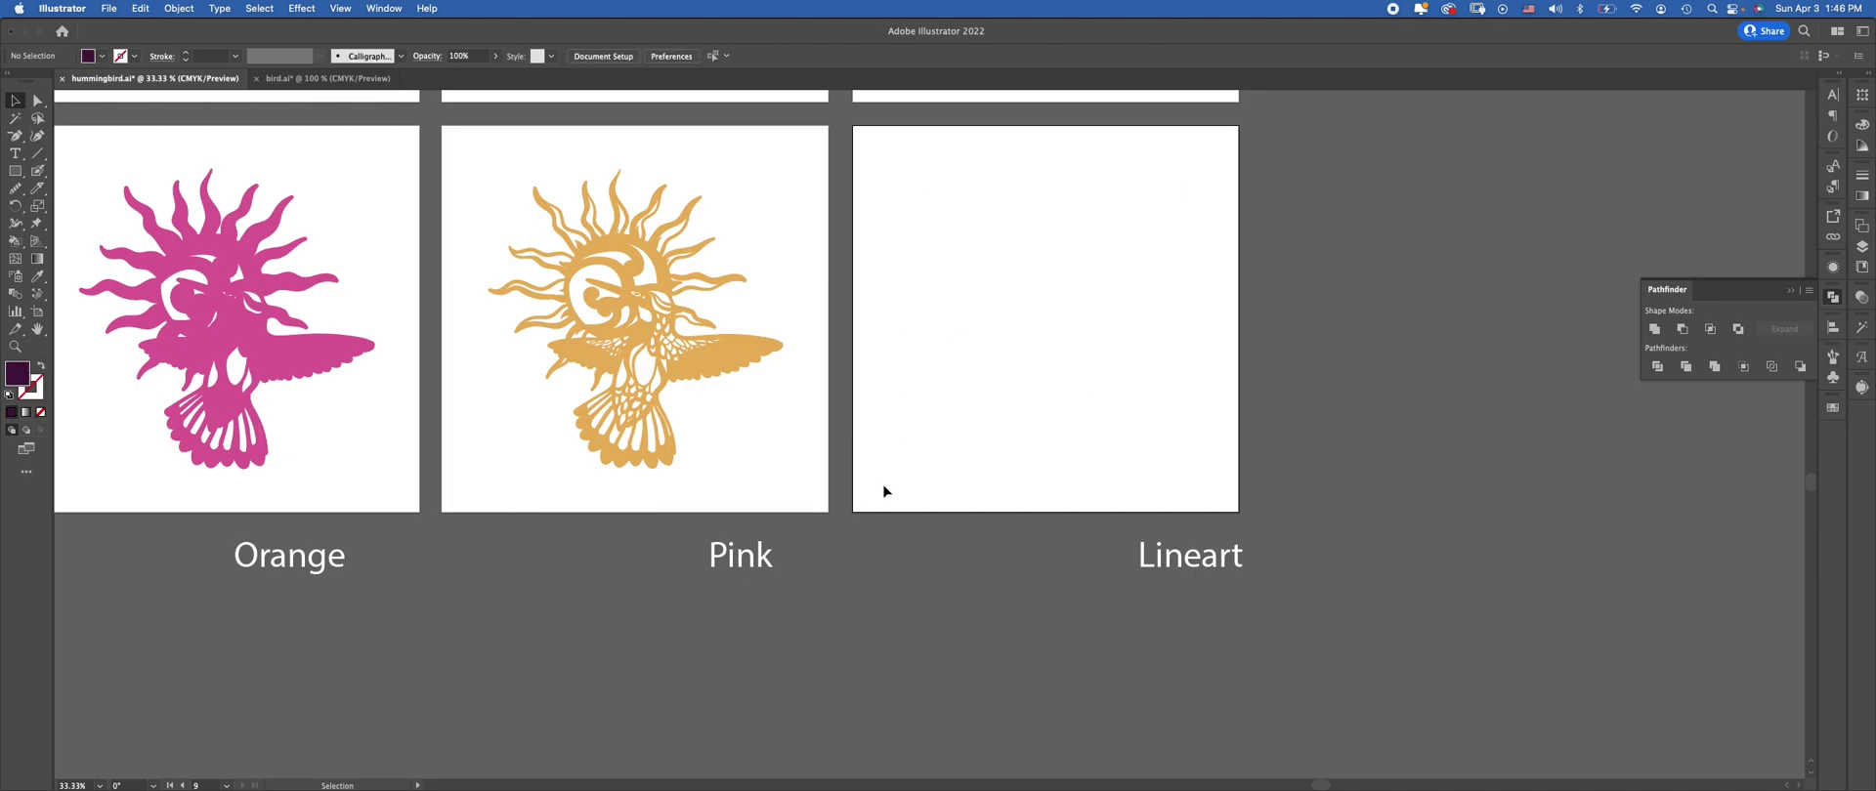
{"action": "left_click", "coordinate": [180, 8]}
{"action": "left_click", "coordinate": [1207, 208]}
{"action": "left_click", "coordinate": [180, 9]}
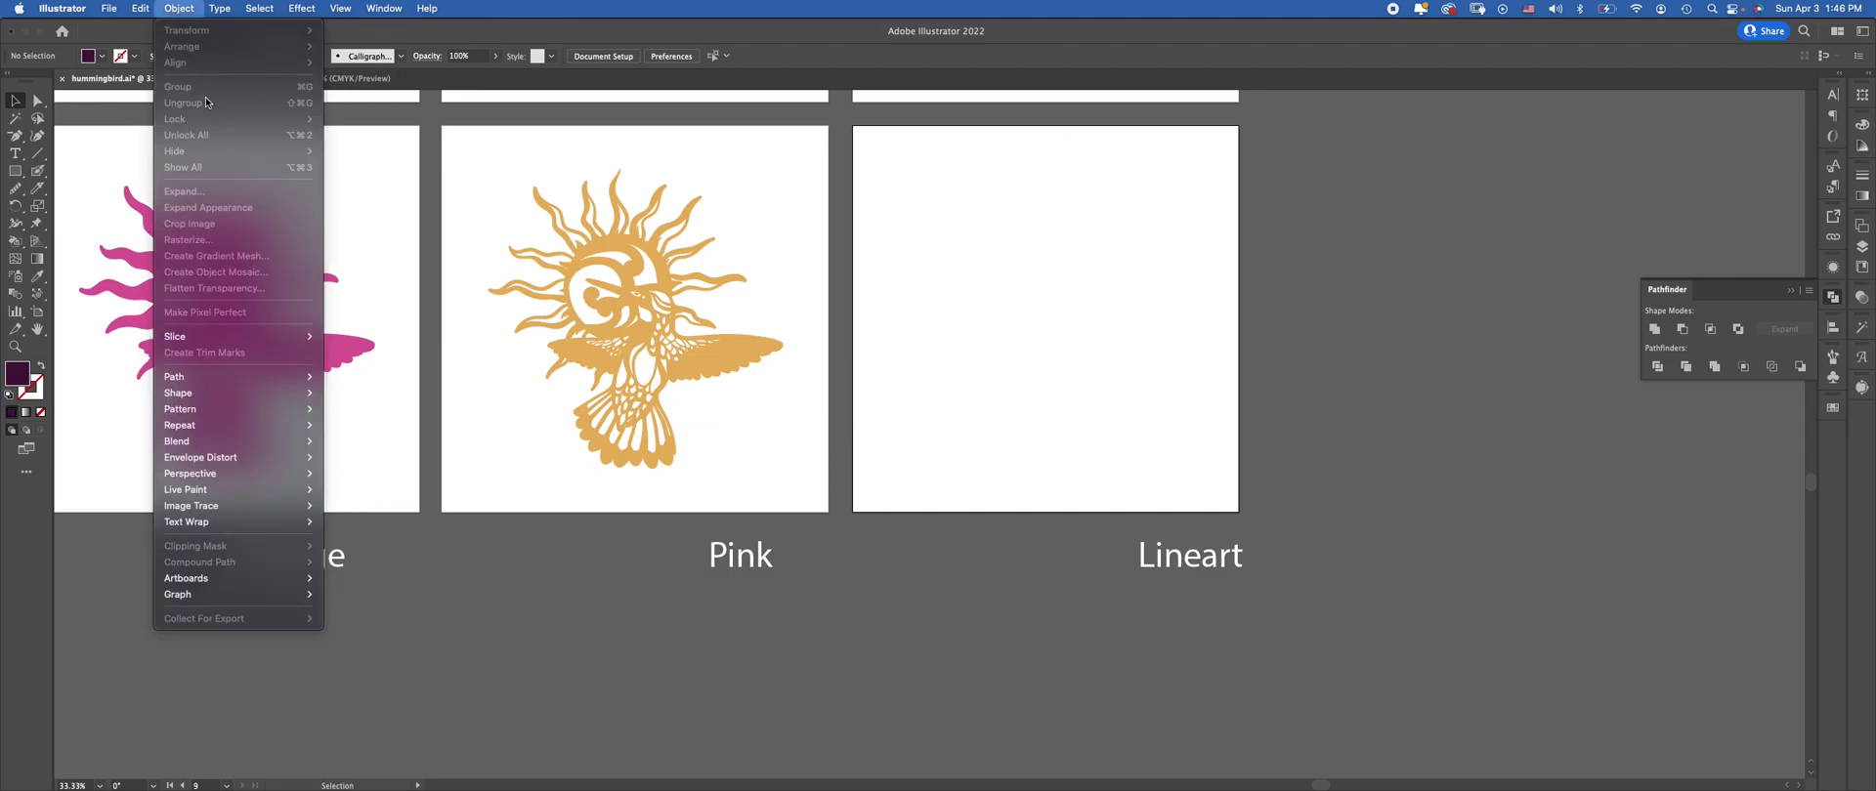
{"action": "left_click", "coordinate": [1212, 357]}
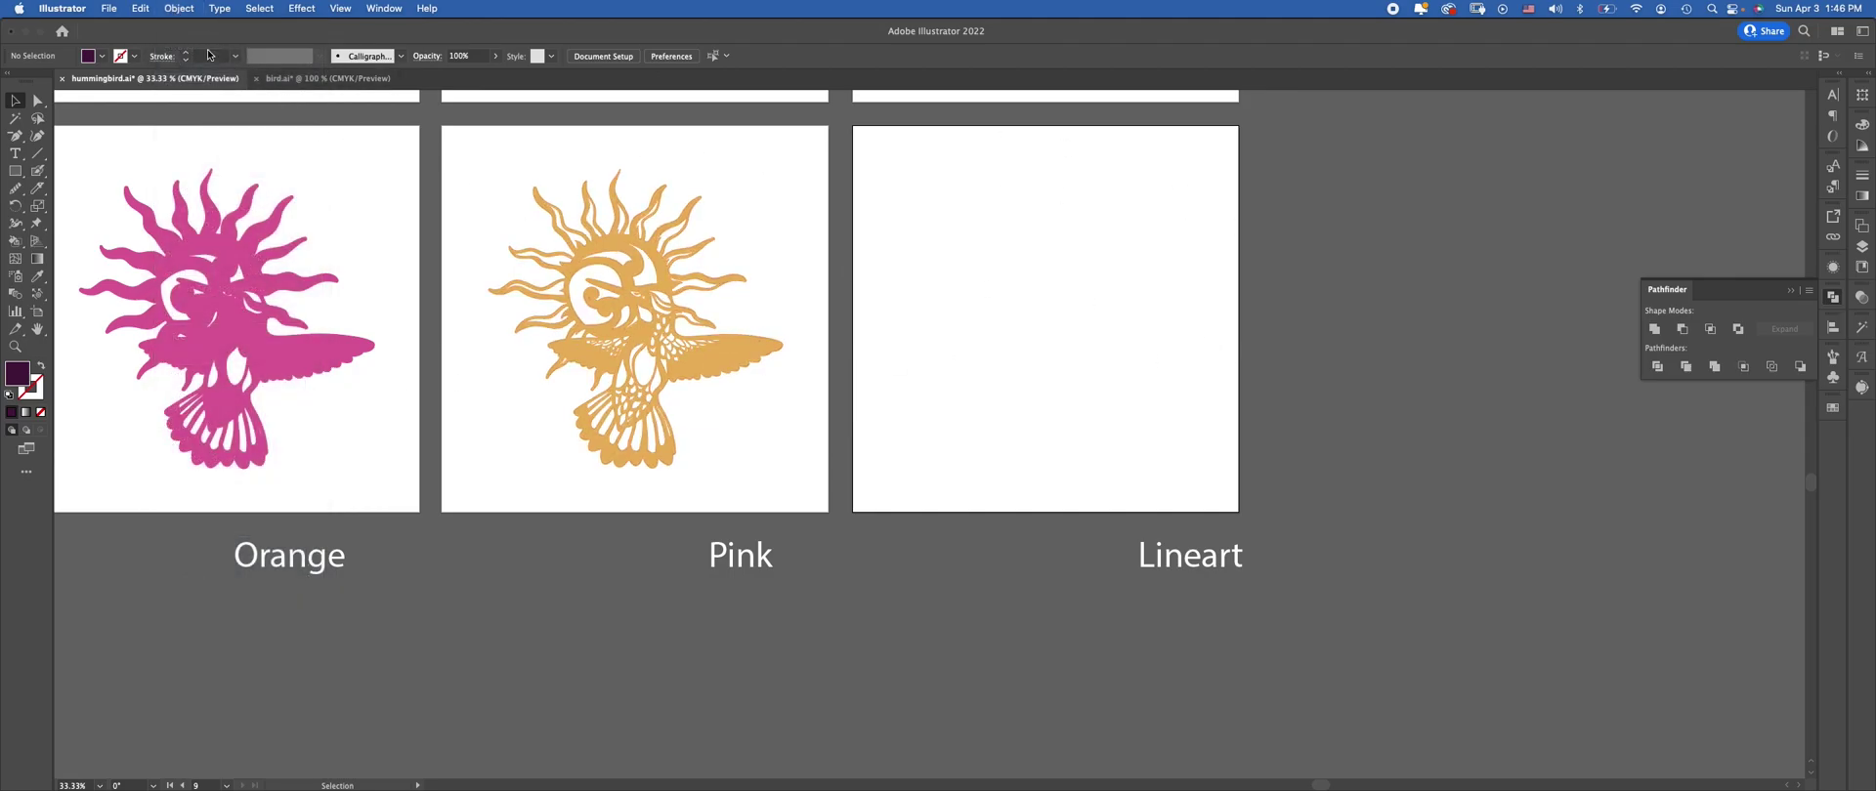
{"action": "left_click", "coordinate": [140, 9]}
{"action": "left_click", "coordinate": [206, 149]}
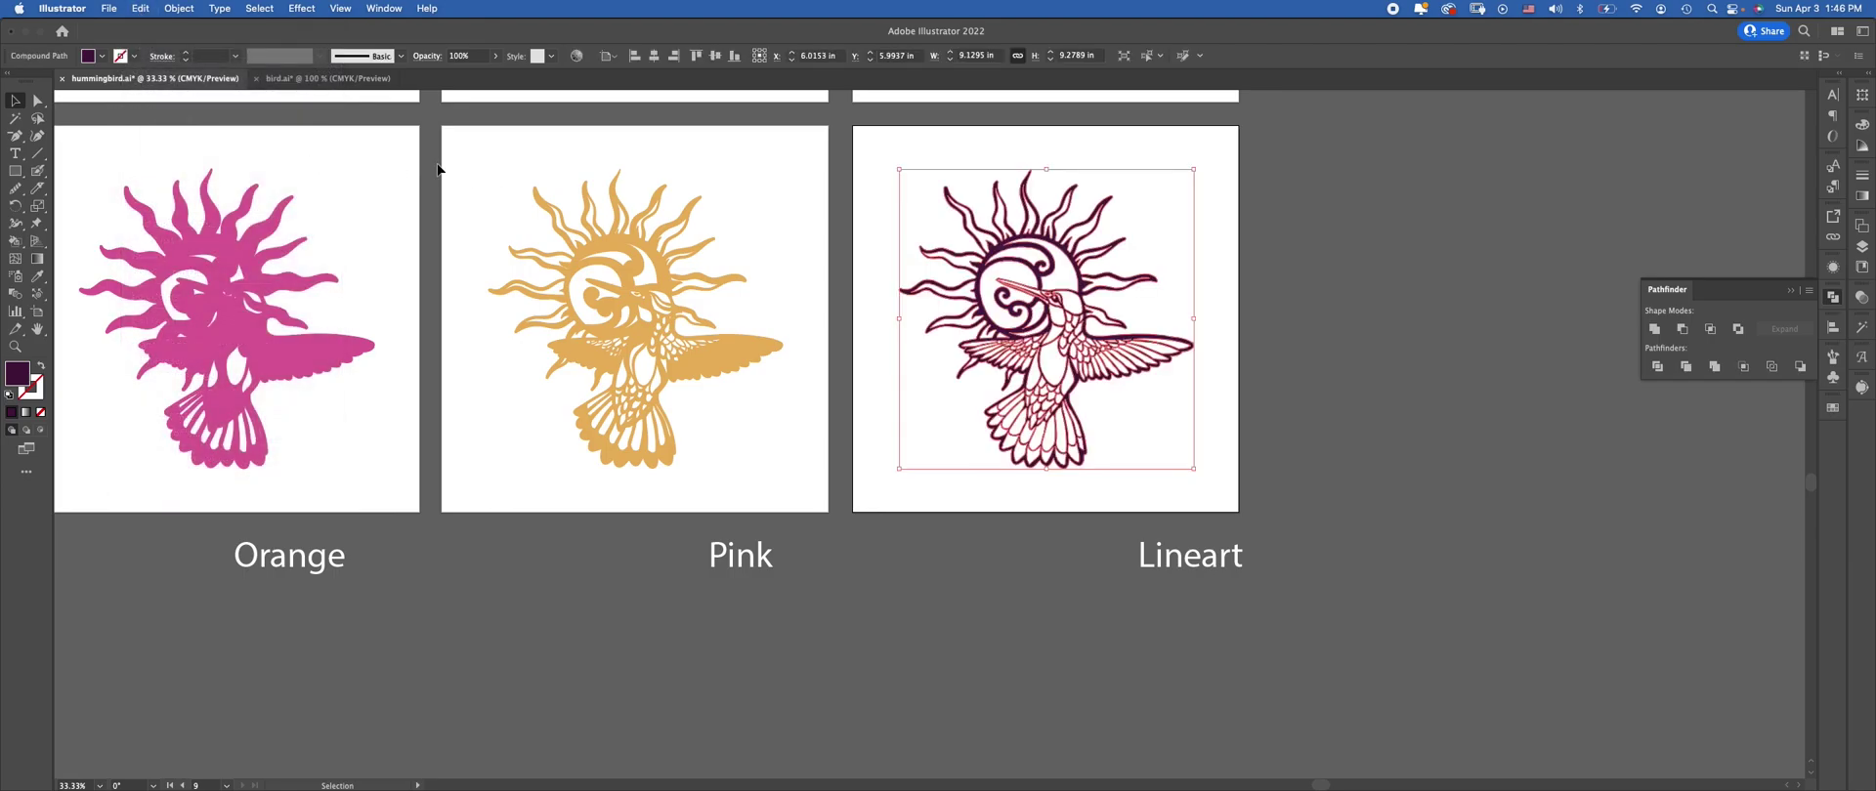
{"action": "left_click", "coordinate": [1269, 323]}
{"action": "scroll", "coordinate": [1211, 352], "scroll_direction": "left", "scroll_amount": 10}
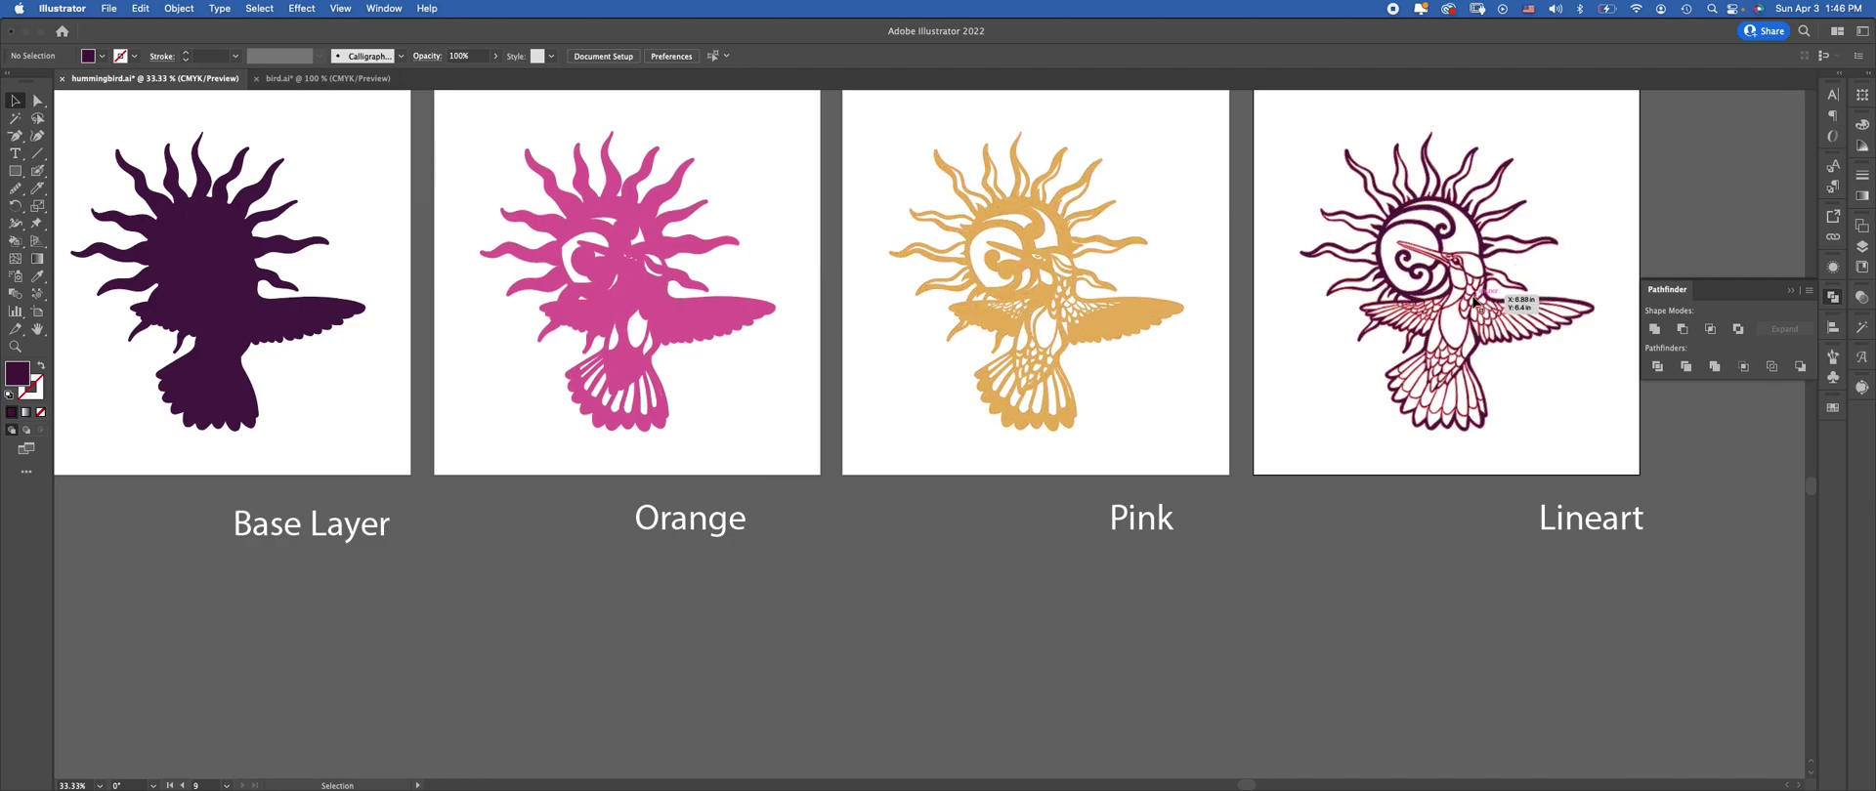
Fill the dark purple hummingbird silhouette on the "Base Layer" artboard with pale yellow and deselect it
{"action": "left_click", "coordinate": [244, 304]}
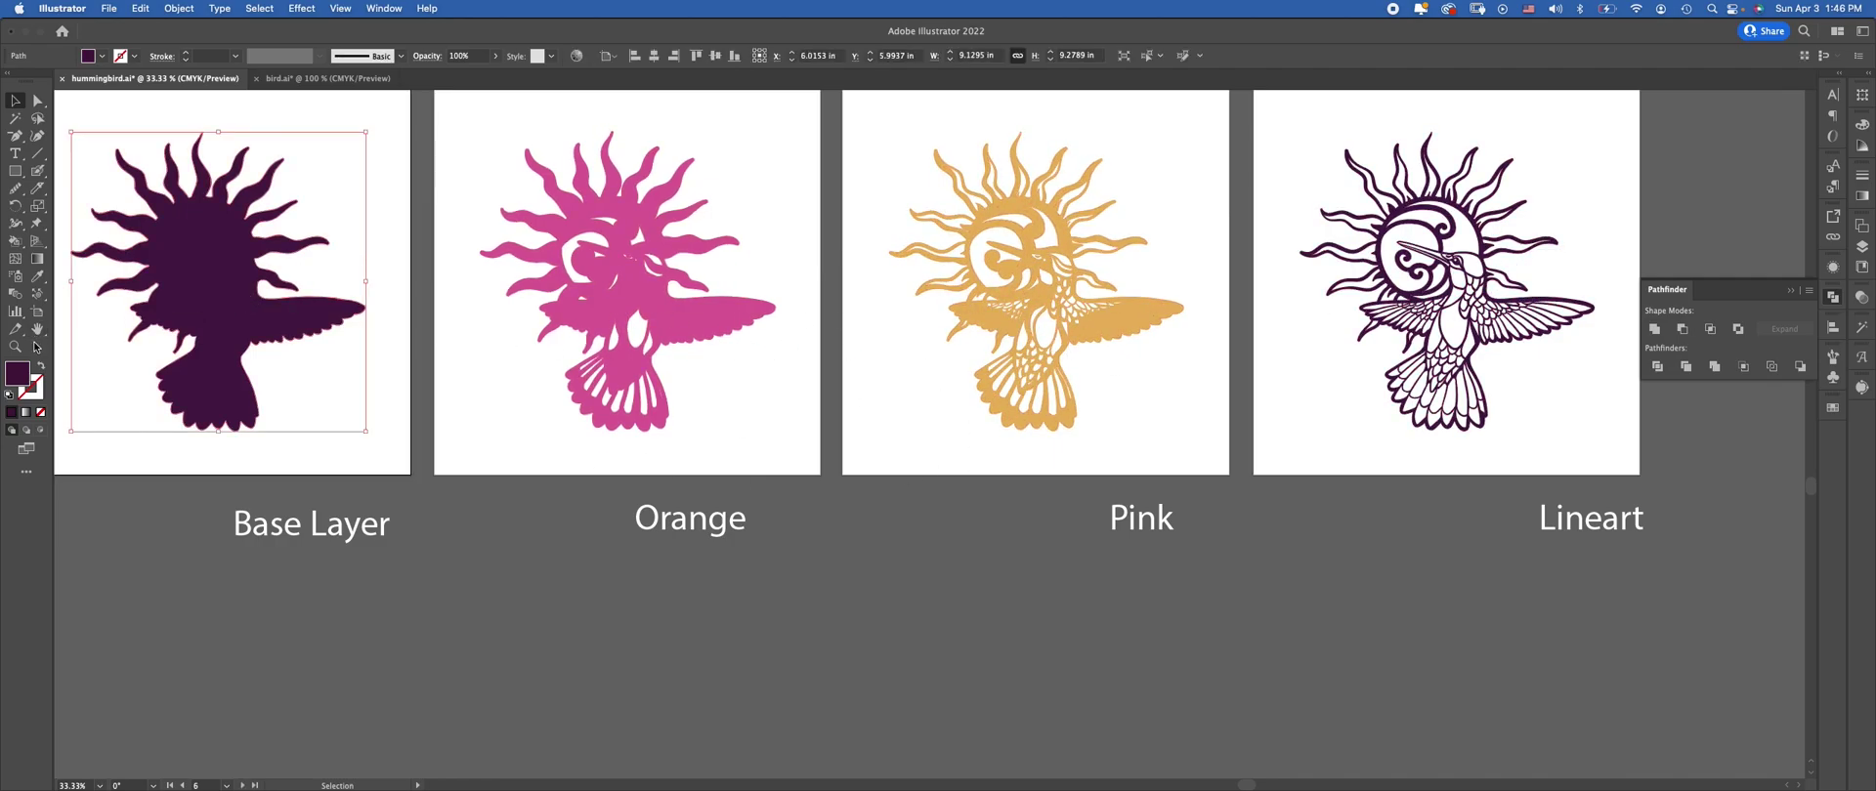
{"action": "double_click", "coordinate": [25, 372]}
{"action": "type", "text": "F4F2AE"}
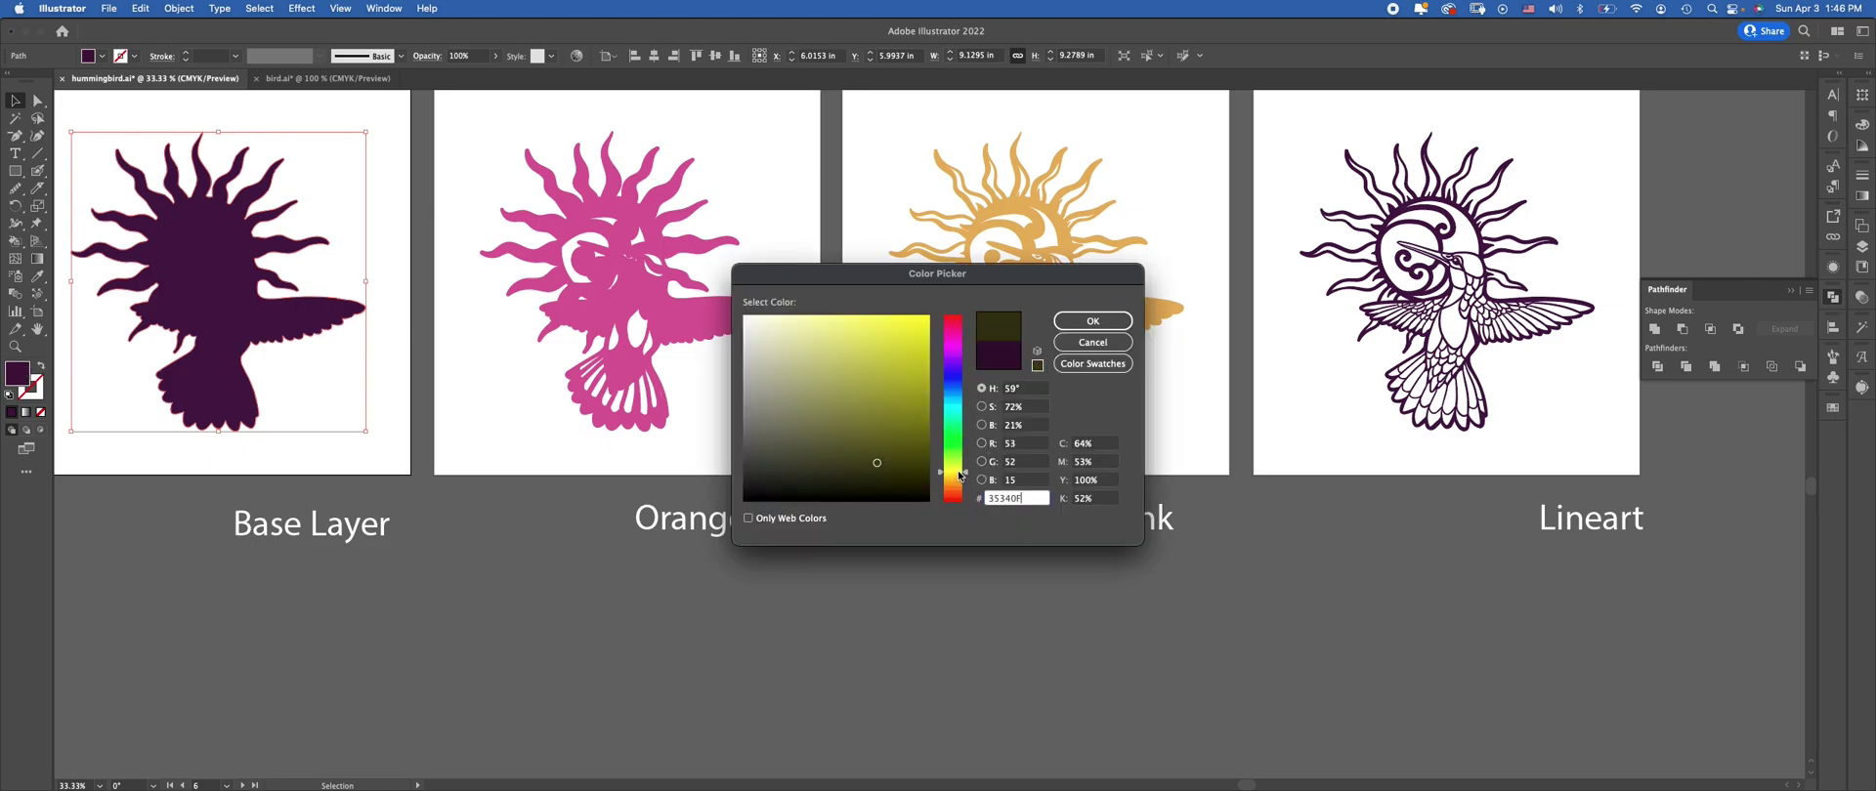
{"action": "left_click", "coordinate": [1123, 329]}
{"action": "left_click", "coordinate": [1298, 406]}
{"action": "scroll", "coordinate": [1075, 371], "scroll_direction": "left", "scroll_amount": 5}
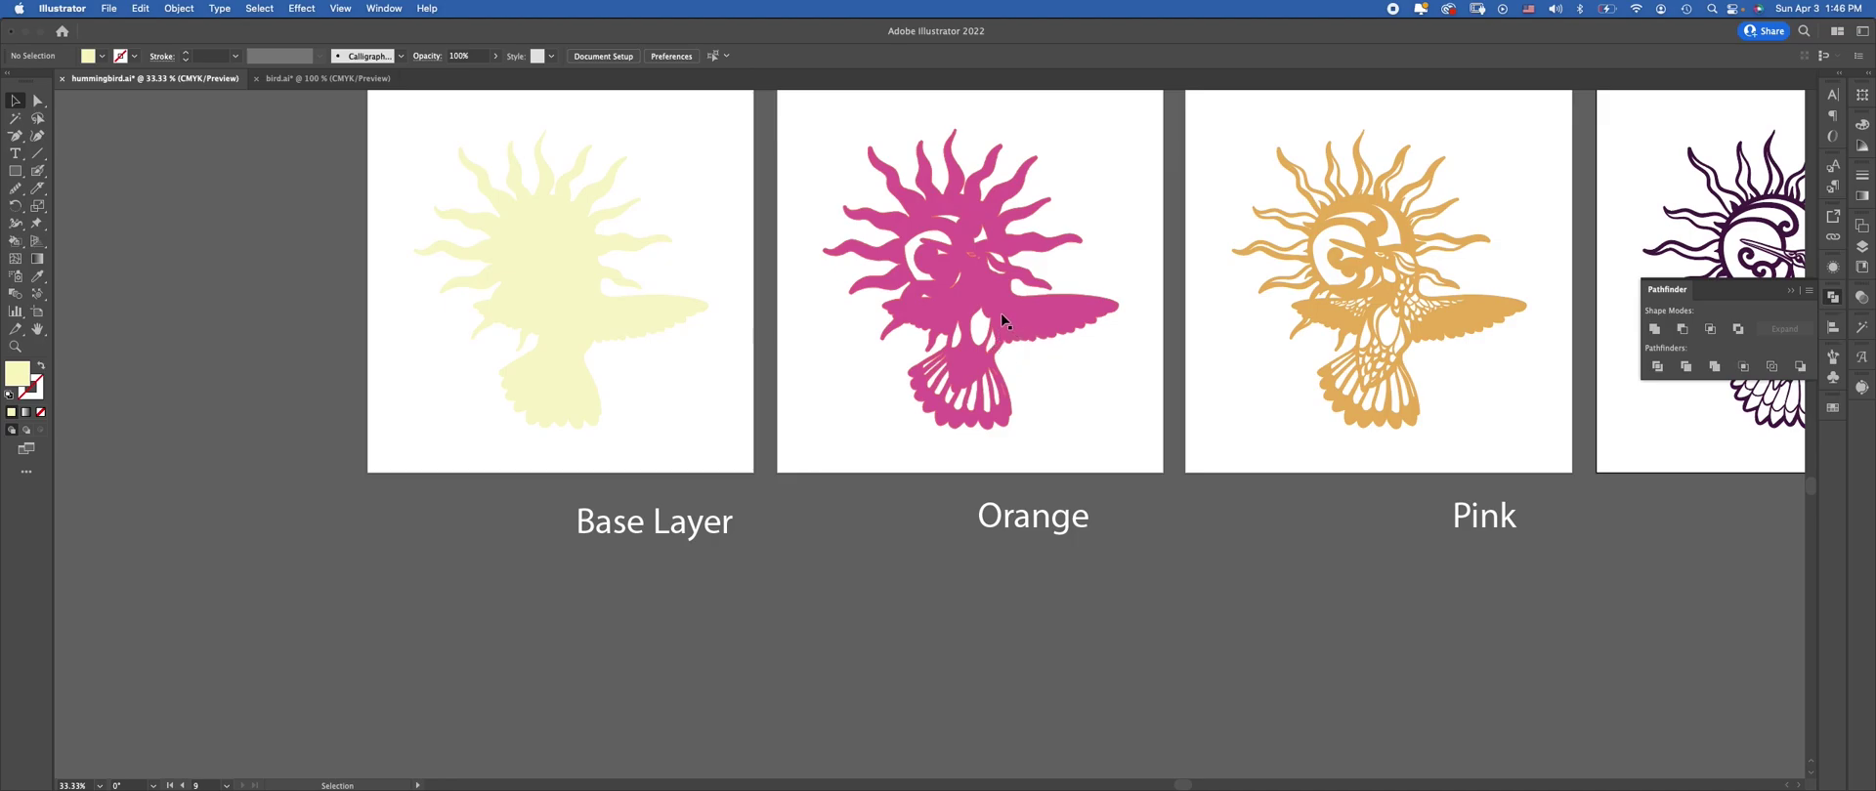
Stack the pink, orange and line art hummingbird layers on top of the pale yellow silhouette on the "Base Layer" artboard
{"action": "left_click_drag", "start_coordinate": [1006, 322], "coordinate": [608, 315]}
{"action": "left_click", "coordinate": [798, 352]}
{"action": "left_click_drag", "start_coordinate": [1429, 313], "coordinate": [622, 324]}
{"action": "left_click", "coordinate": [1264, 347]}
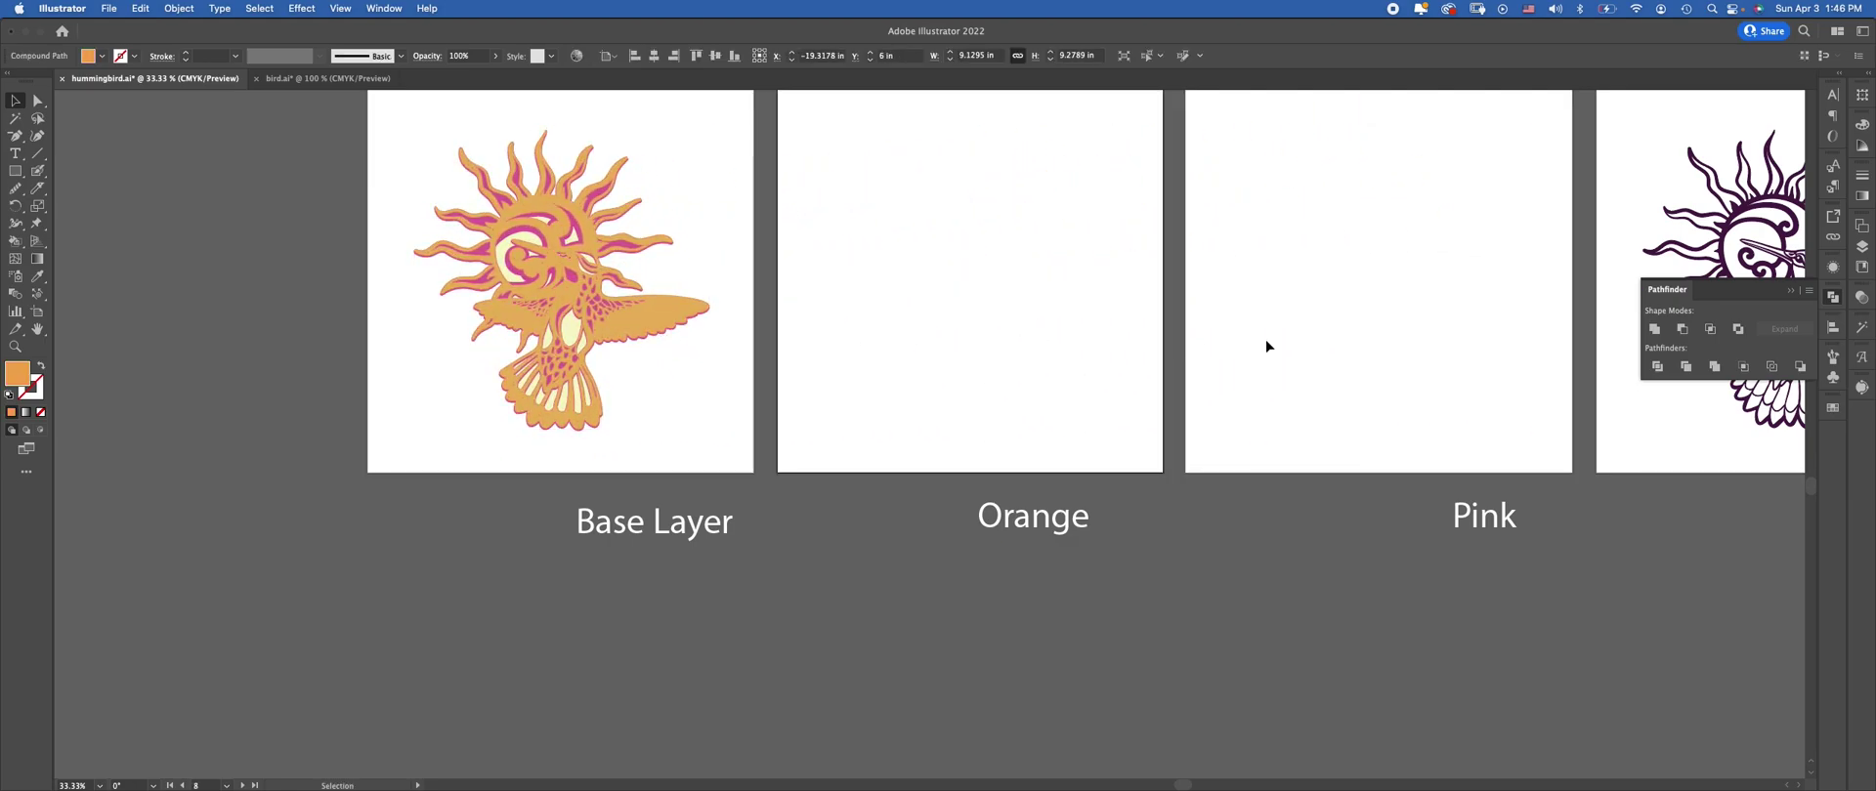
{"action": "left_click_drag", "start_coordinate": [1327, 328], "coordinate": [1149, 329]}
{"action": "left_click_drag", "start_coordinate": [1575, 278], "coordinate": [355, 279]}
{"action": "left_click", "coordinate": [795, 360]}
Adjust the alignment of the orange and line art layers on the stacked "Base Layer" hummingbird, check the registration up close, and deselect
{"action": "left_click_drag", "start_coordinate": [750, 326], "coordinate": [858, 414]}
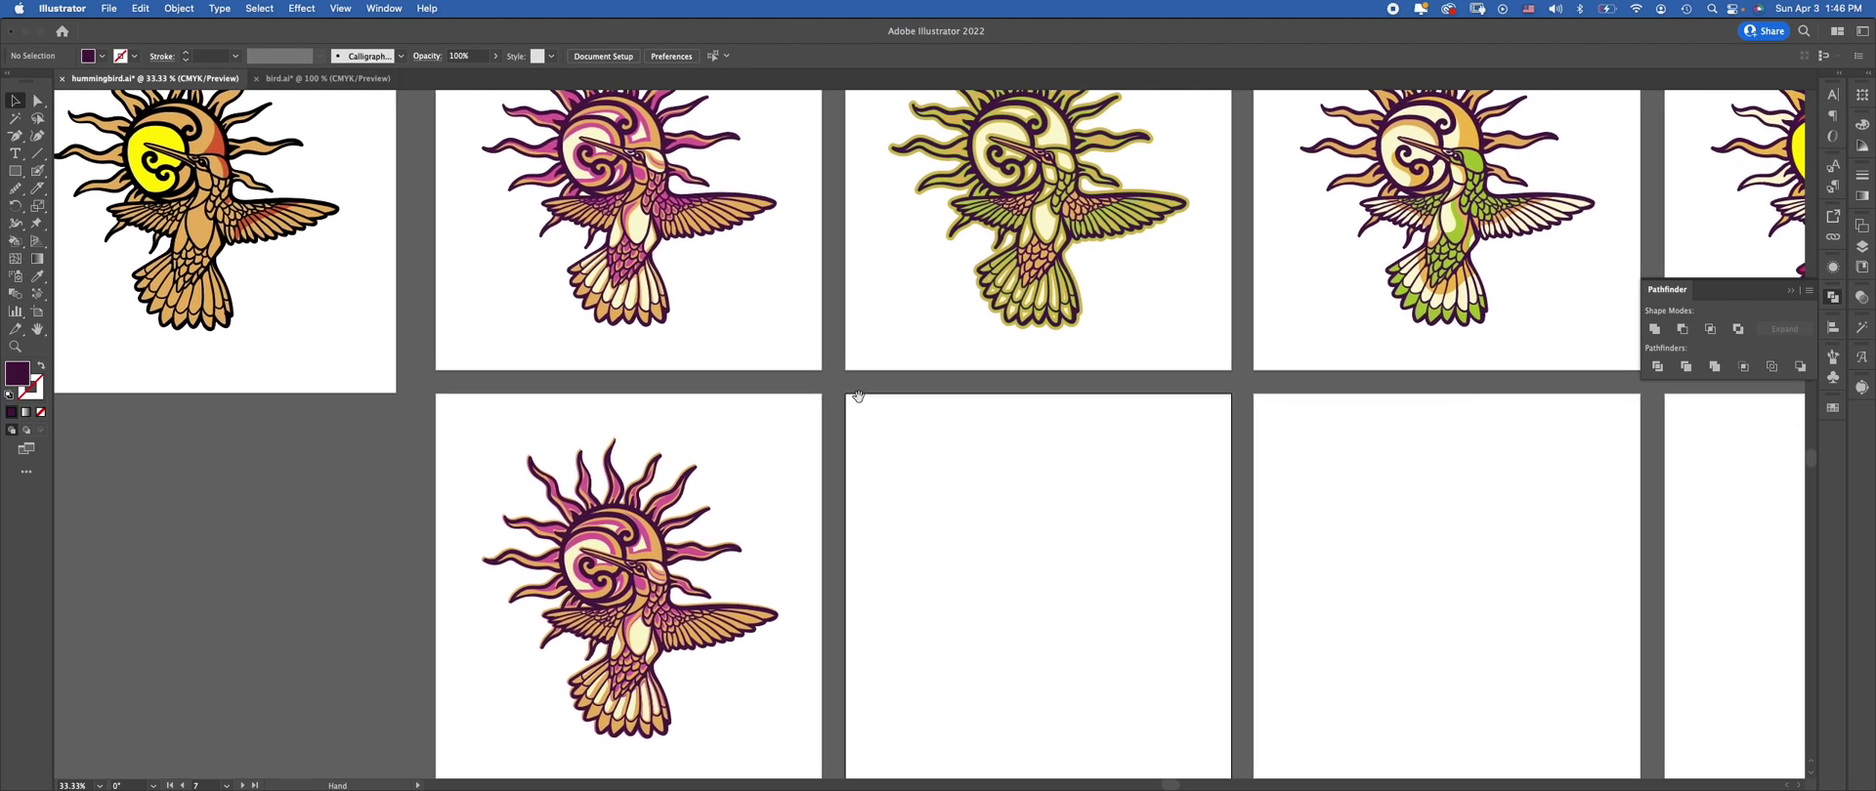
{"action": "scroll", "coordinate": [866, 452], "scroll_direction": "down", "scroll_amount": 2}
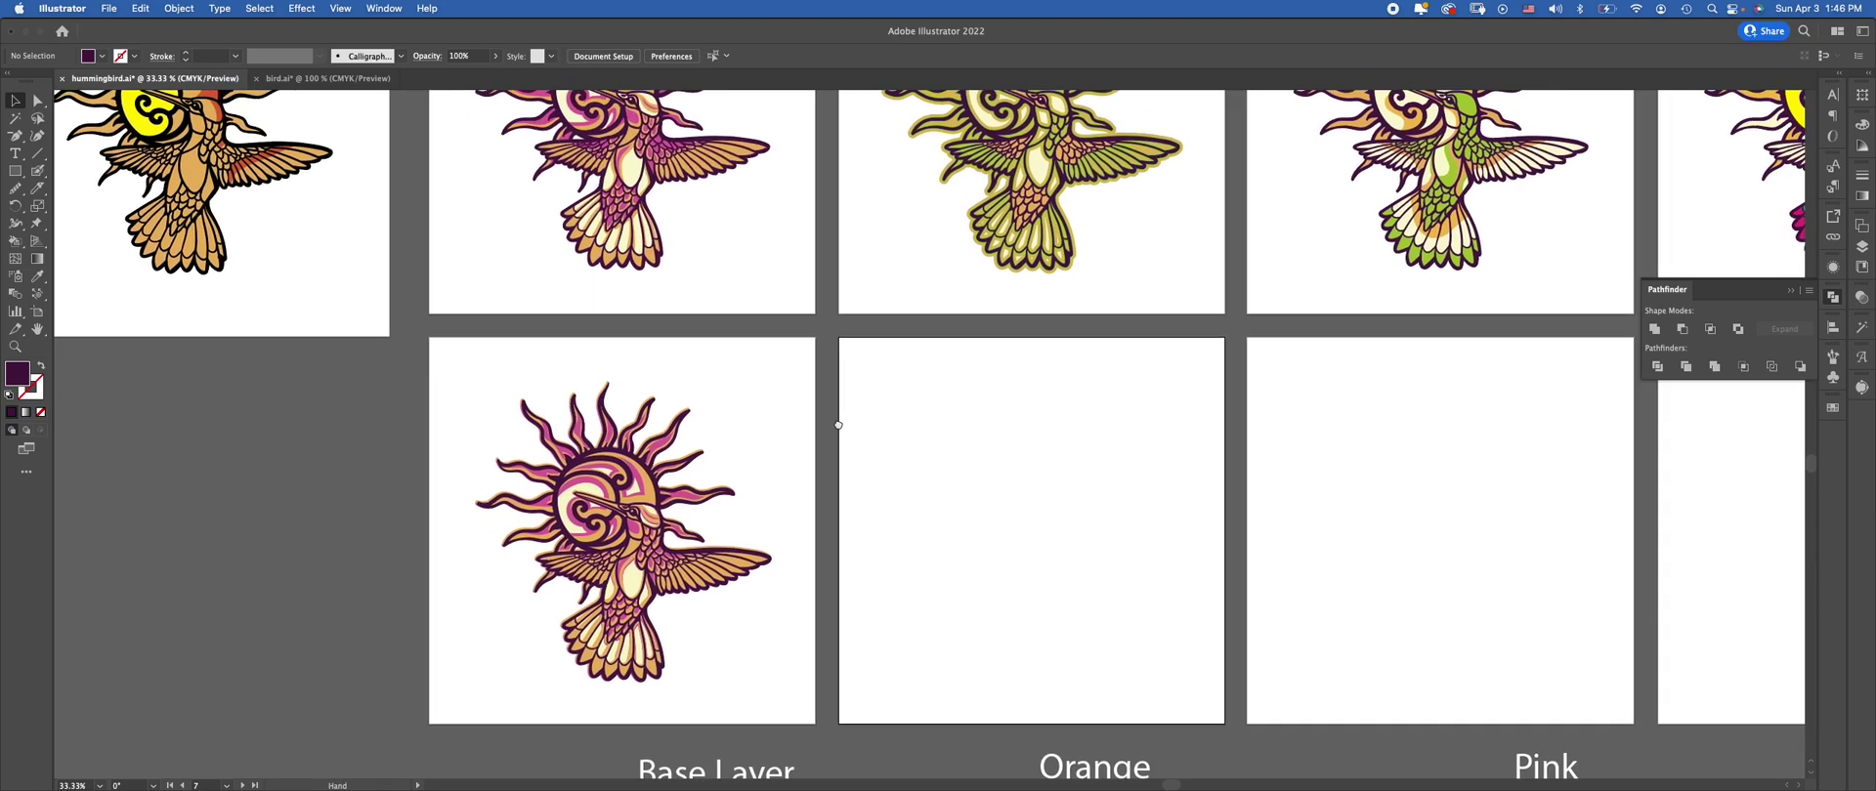
{"action": "scroll", "coordinate": [719, 128], "scroll_direction": "down", "scroll_amount": 1}
{"action": "key", "text": "super+1"}
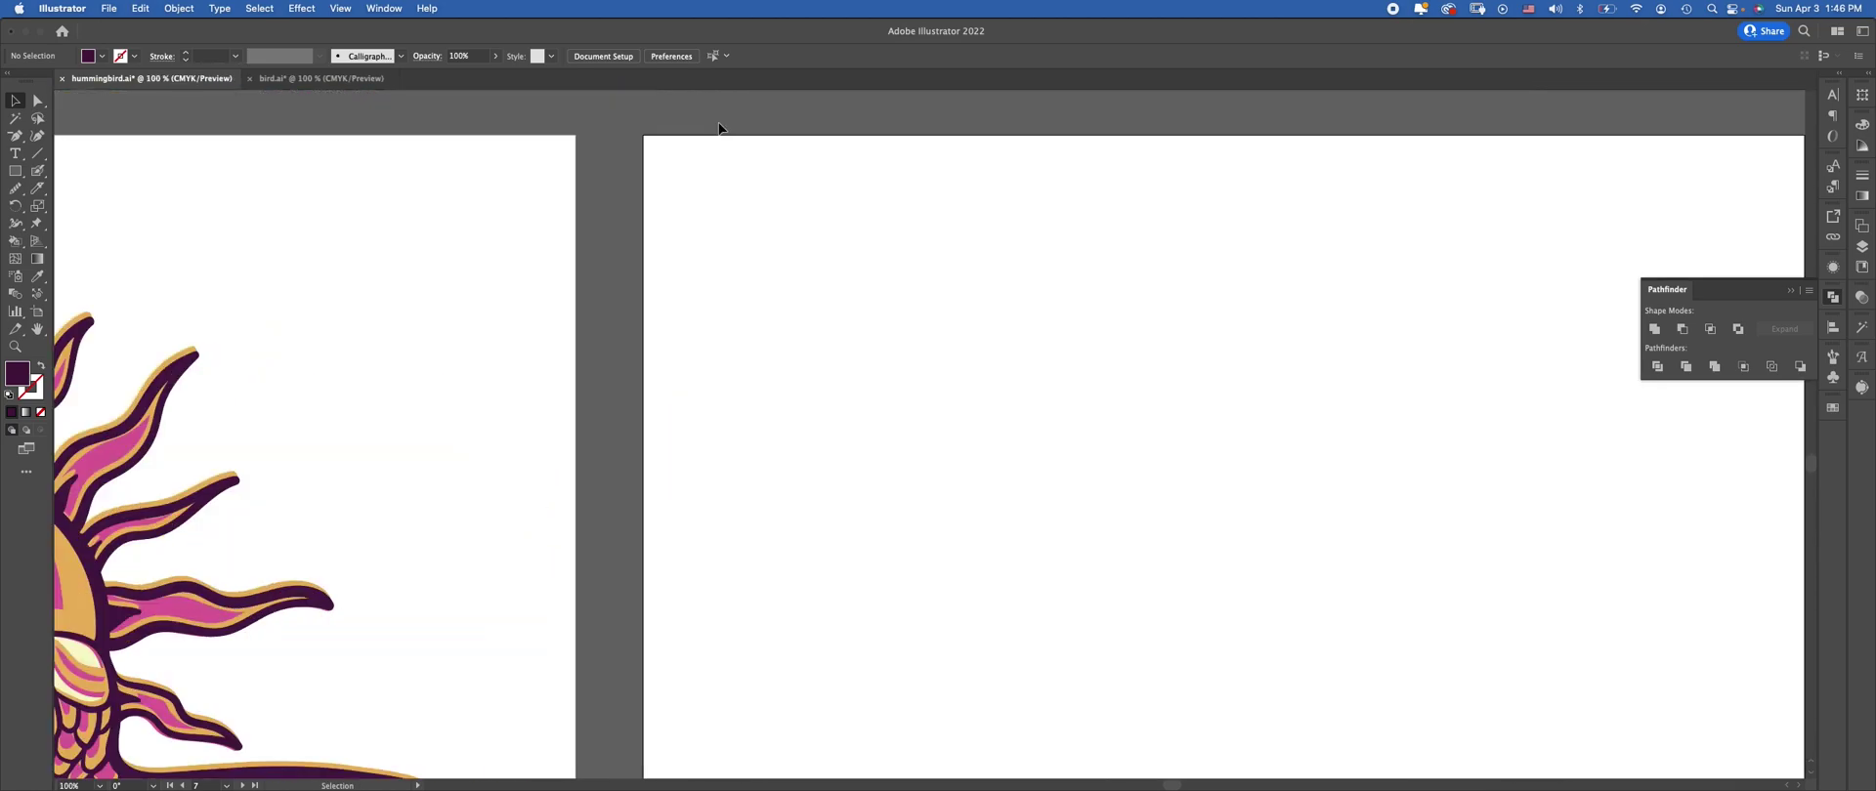
{"action": "left_click_drag", "start_coordinate": [564, 446], "coordinate": [1277, 196]}
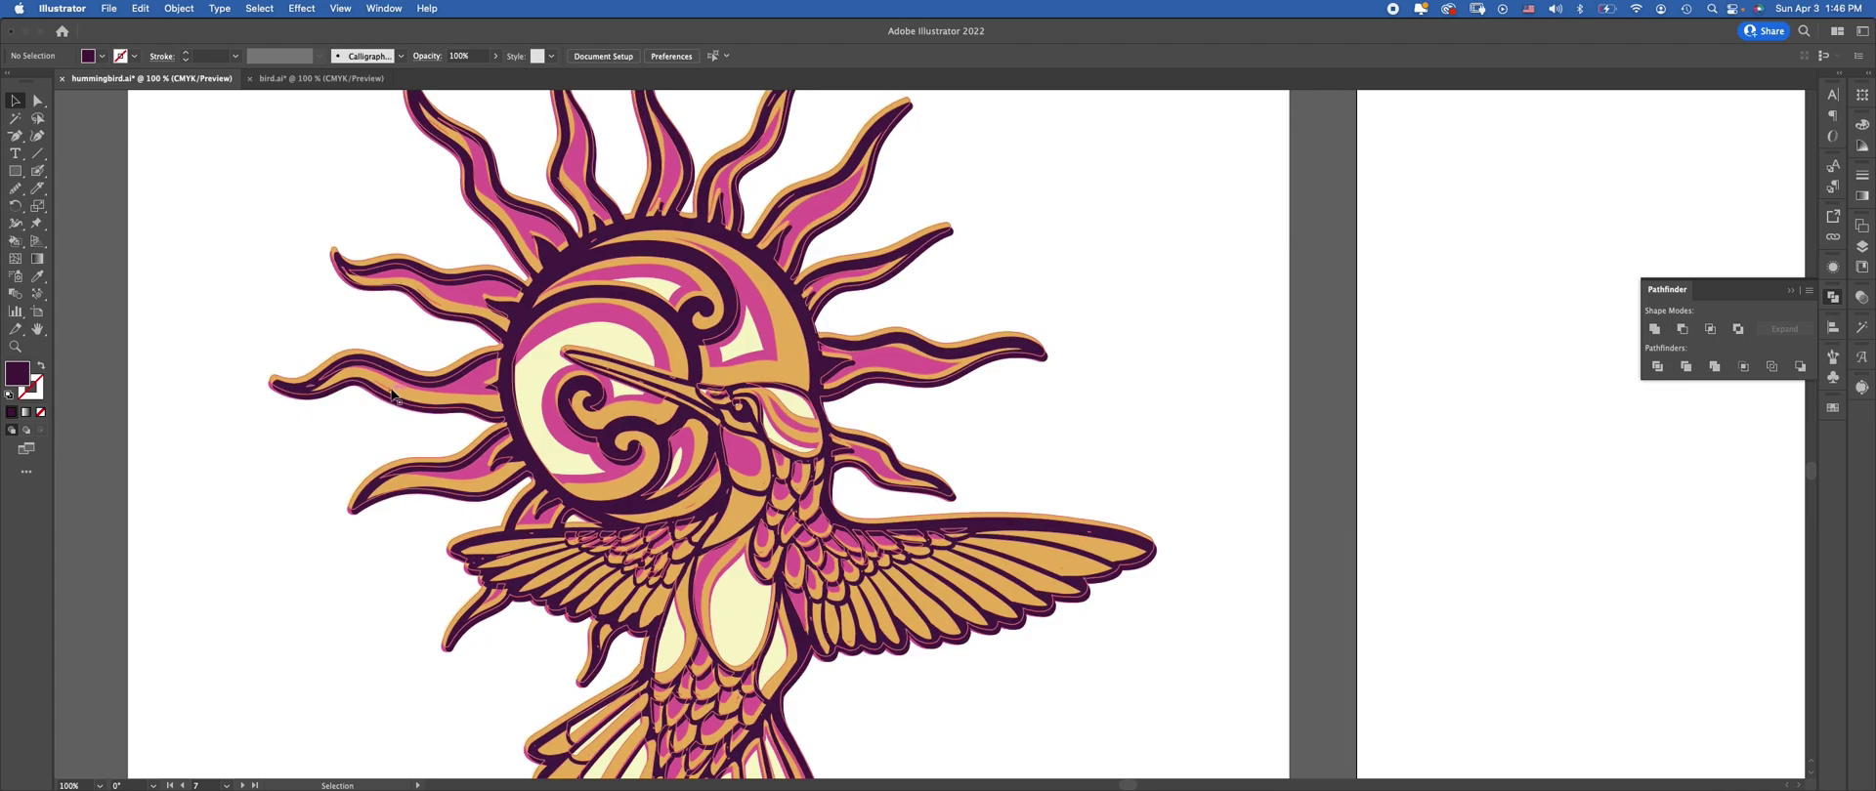
{"action": "left_click_drag", "start_coordinate": [411, 401], "coordinate": [410, 401]}
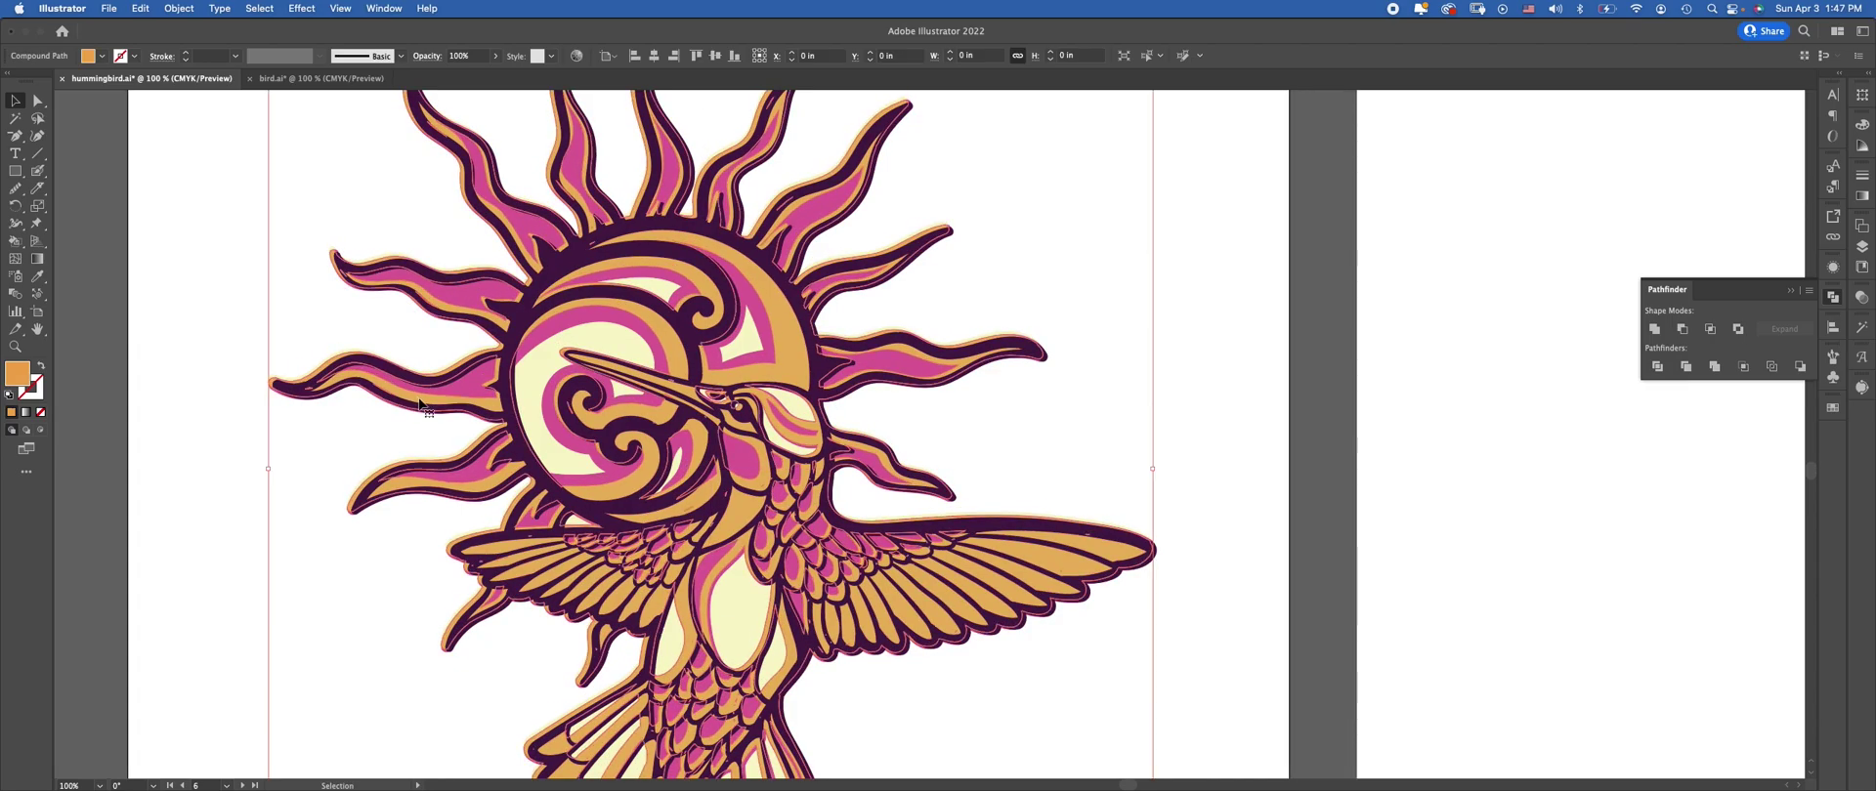
{"action": "left_click", "coordinate": [818, 374]}
{"action": "key", "text": "super+equal"}
{"action": "key", "text": "super+equal"}
{"action": "key", "text": "super+equal"}
{"action": "key", "text": "super+minus"}
{"action": "key", "text": "super+minus"}
{"action": "key", "text": "super+minus"}
{"action": "key", "text": "super+minus"}
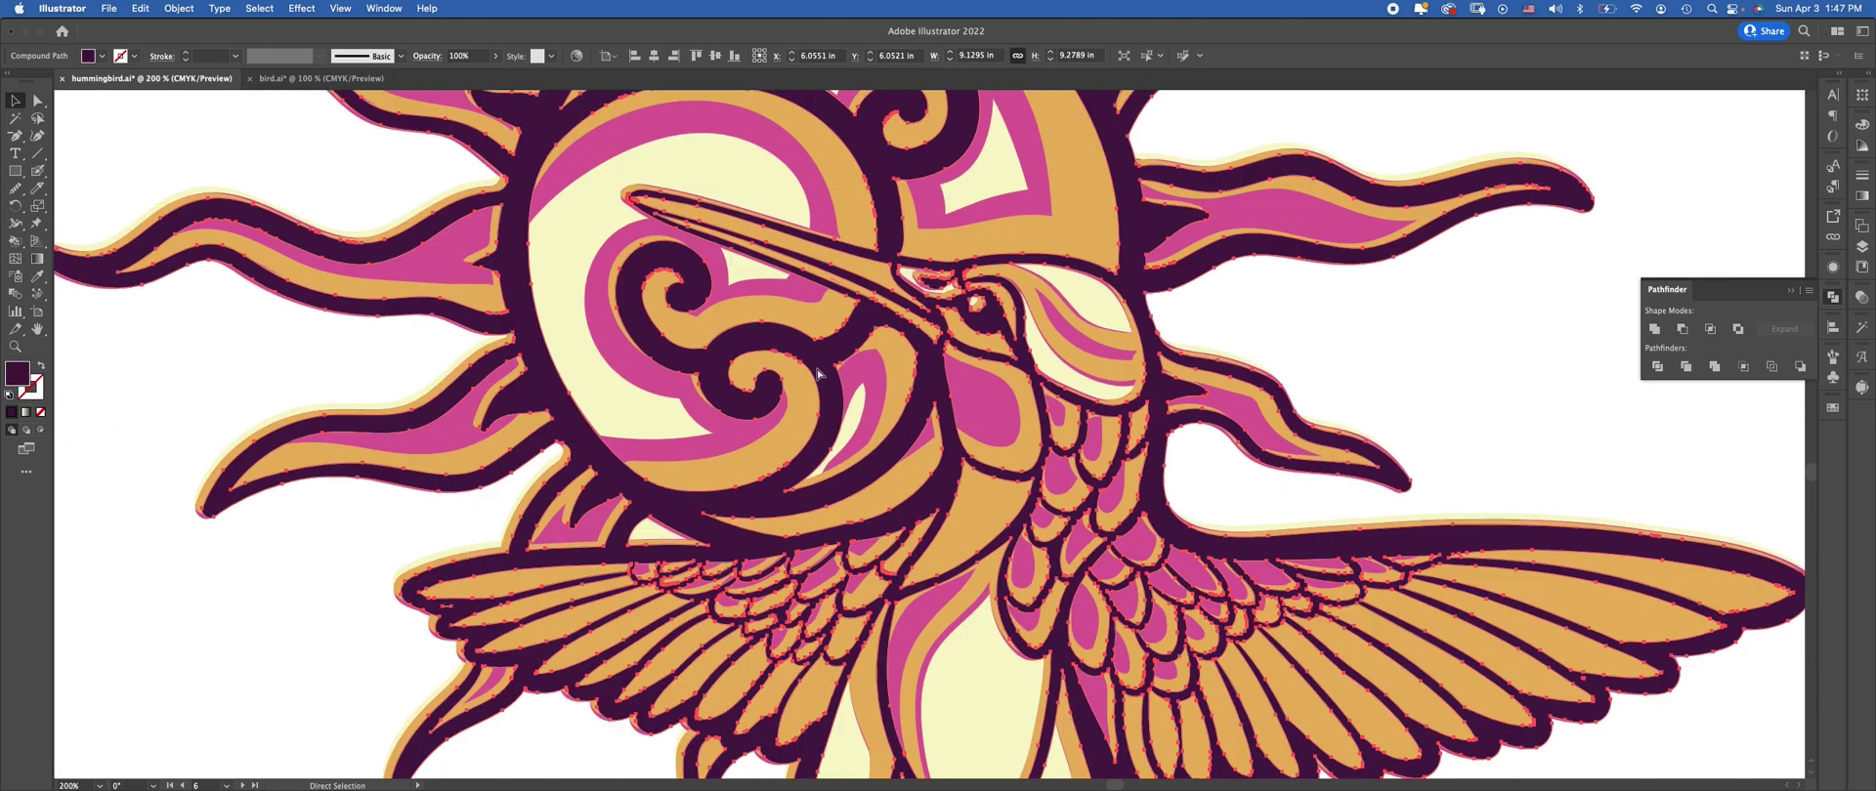
{"action": "key", "text": "super+minus"}
{"action": "key", "text": "super+minus"}
{"action": "left_click", "coordinate": [1394, 378]}
Pull the line art, pink and orange layers away from the pale yellow base on the "Base Layer" artboard
{"action": "left_click_drag", "start_coordinate": [1310, 402], "coordinate": [1018, 393]}
{"action": "scroll", "coordinate": [959, 364], "scroll_direction": "up", "scroll_amount": 3}
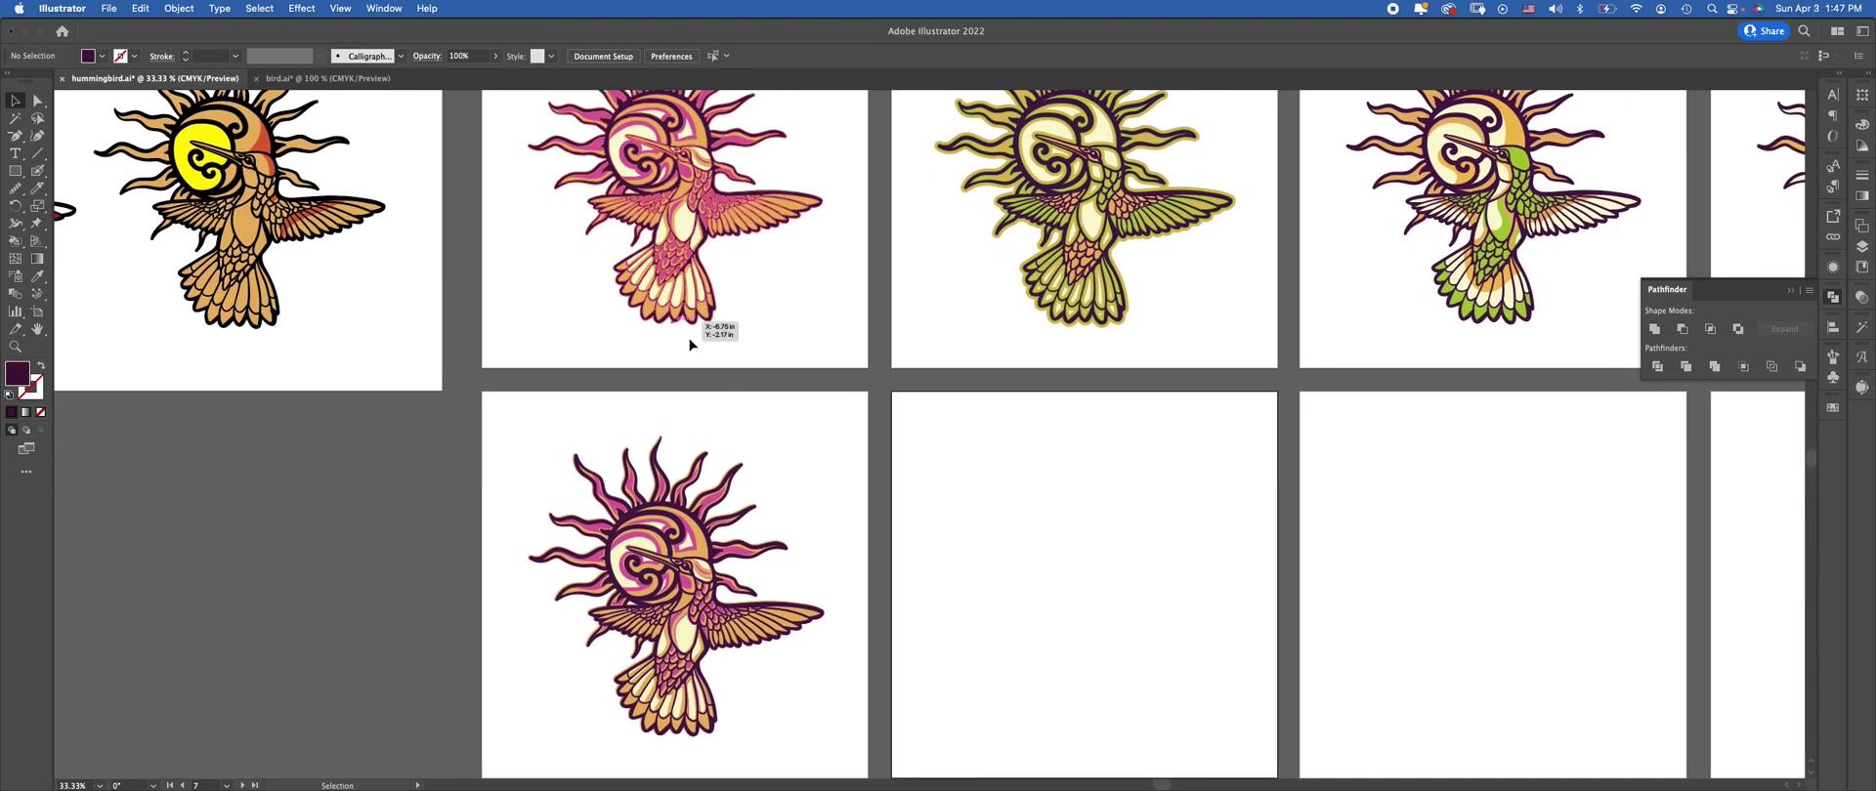
{"action": "scroll", "coordinate": [862, 362], "scroll_direction": "down", "scroll_amount": 2}
{"action": "scroll", "coordinate": [862, 362], "scroll_direction": "down", "scroll_amount": 2}
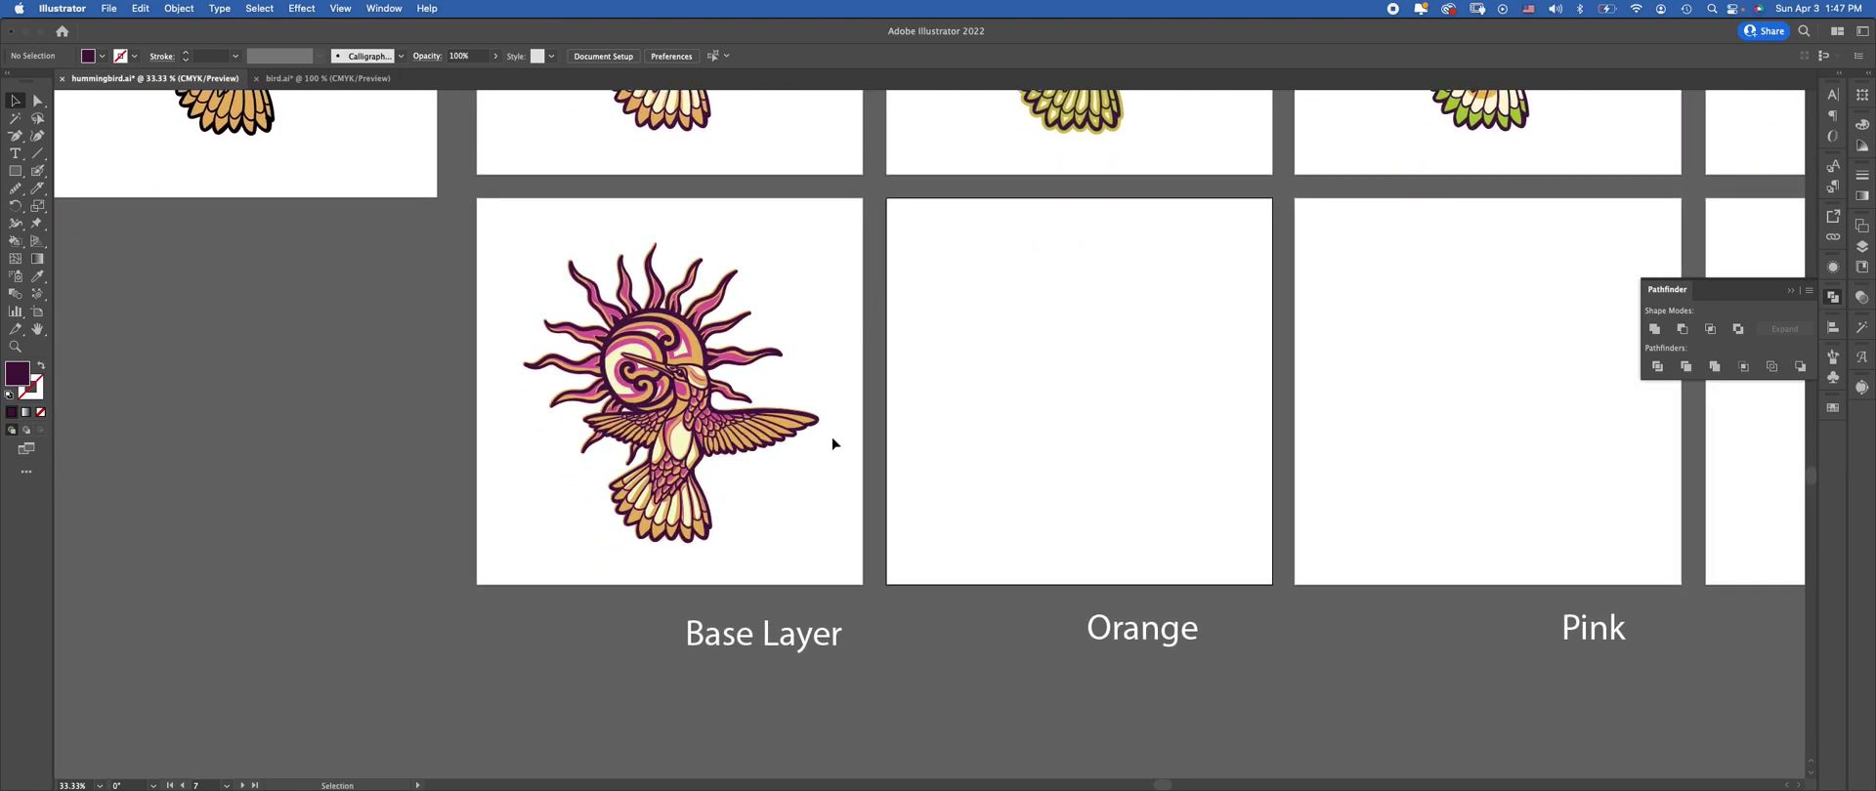
{"action": "scroll", "coordinate": [724, 423], "scroll_direction": "left", "scroll_amount": 3}
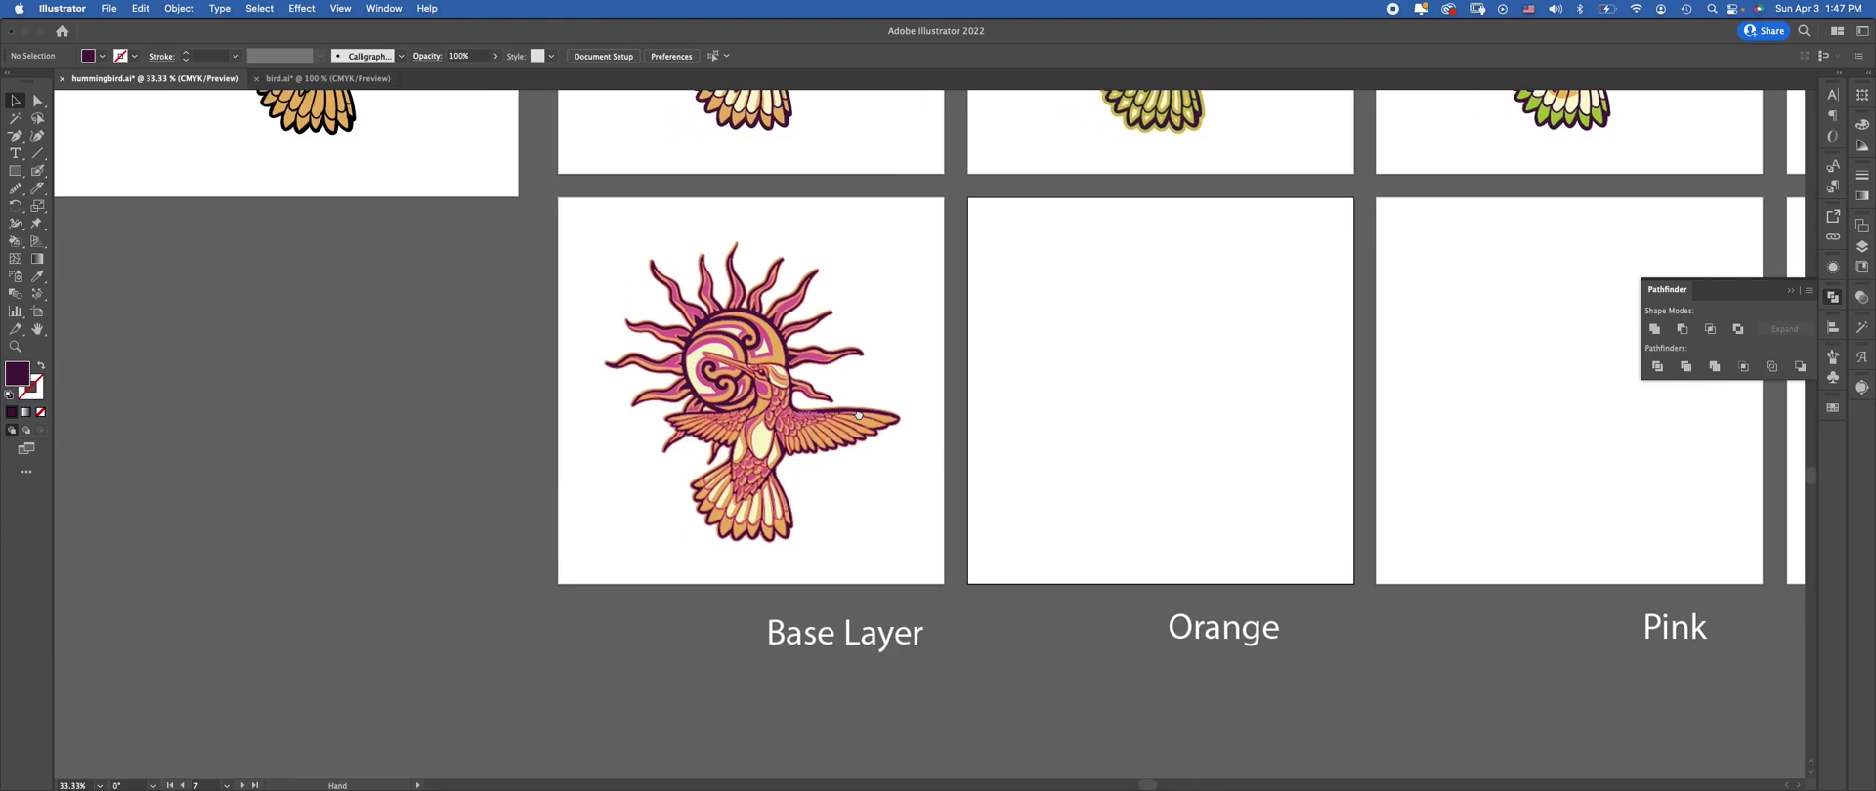
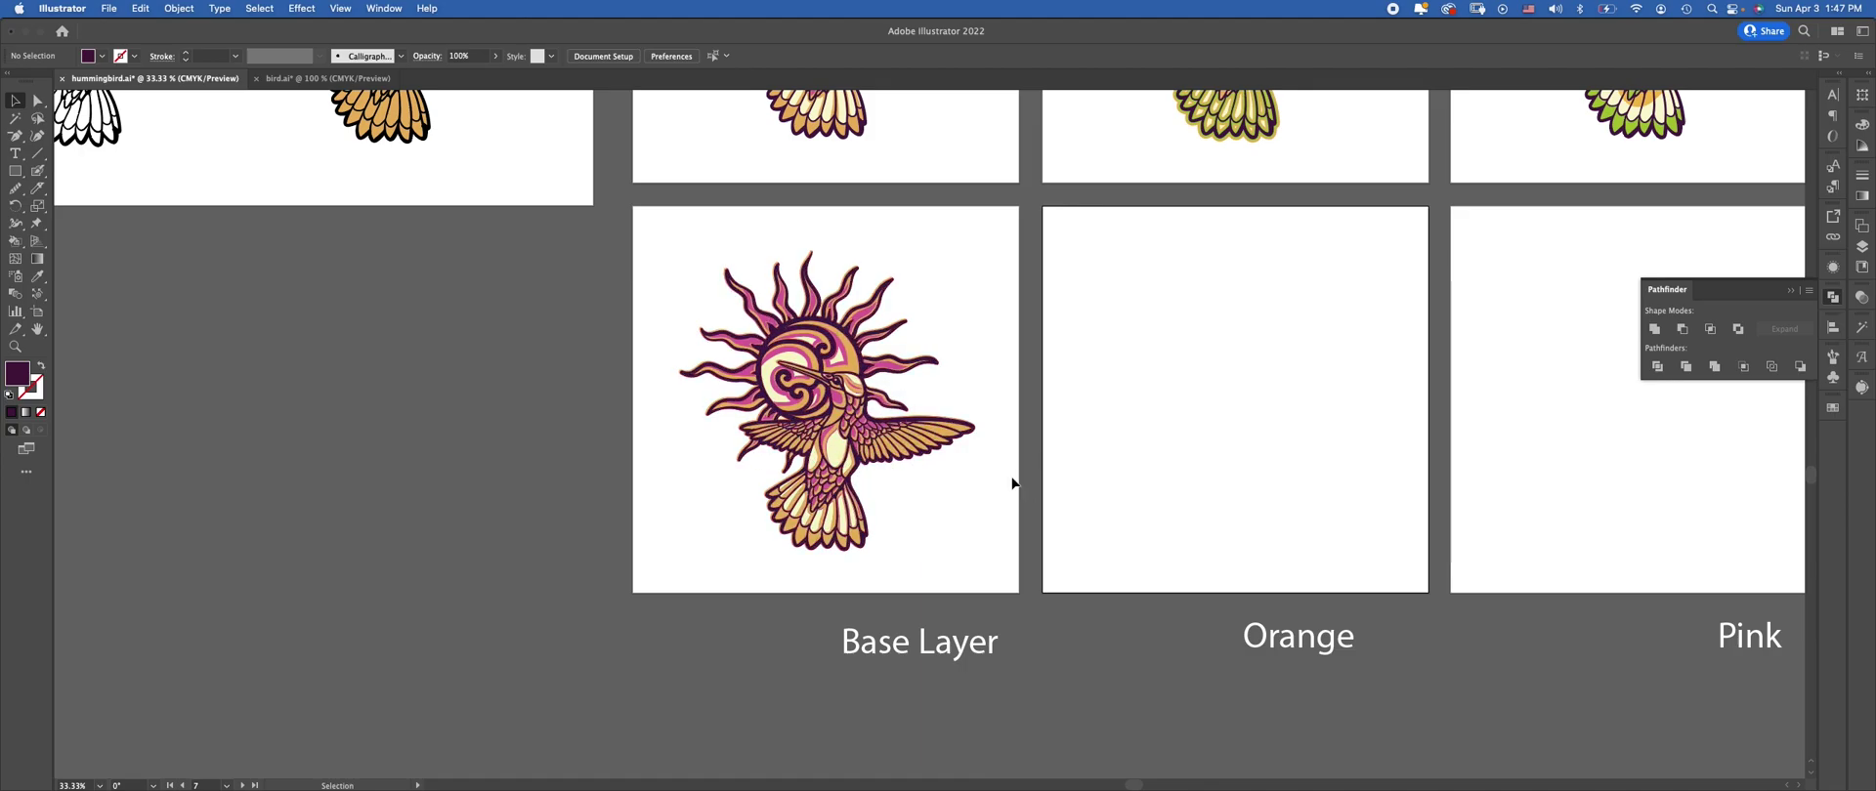
{"action": "left_click_drag", "start_coordinate": [872, 430], "coordinate": [499, 428]}
{"action": "left_click_drag", "start_coordinate": [837, 437], "coordinate": [697, 594]}
{"action": "left_click_drag", "start_coordinate": [1342, 519], "coordinate": [1091, 509]}
{"action": "scroll", "coordinate": [1124, 528], "scroll_direction": "down", "scroll_amount": 2}
{"action": "scroll", "coordinate": [1123, 527], "scroll_direction": "left", "scroll_amount": 1}
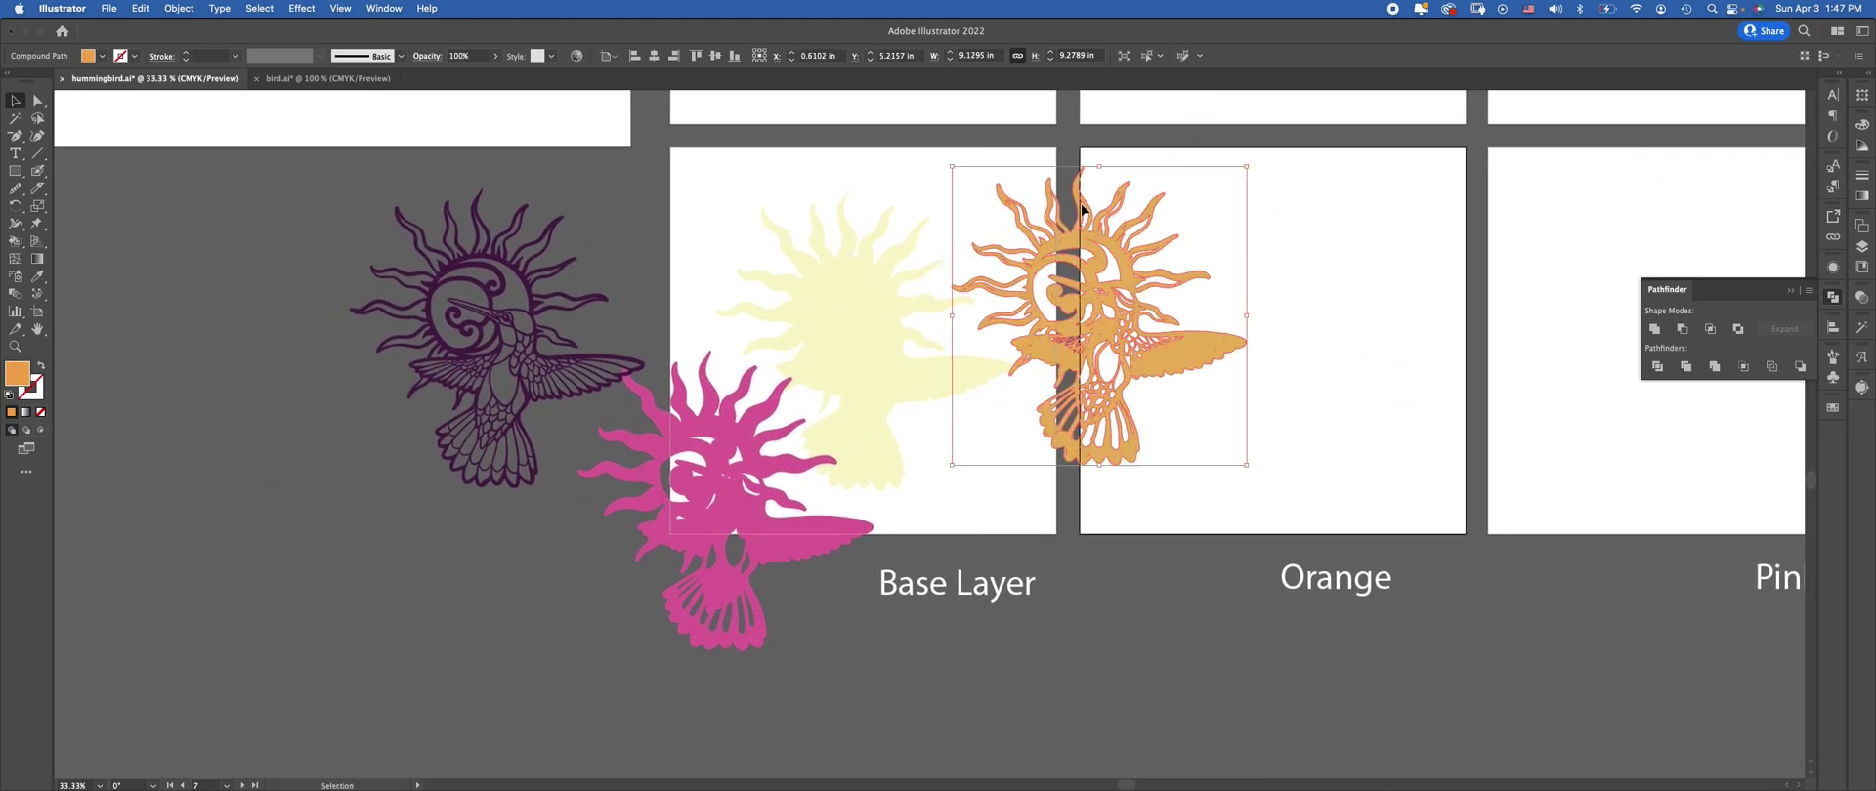
{"action": "left_click", "coordinate": [1319, 450]}
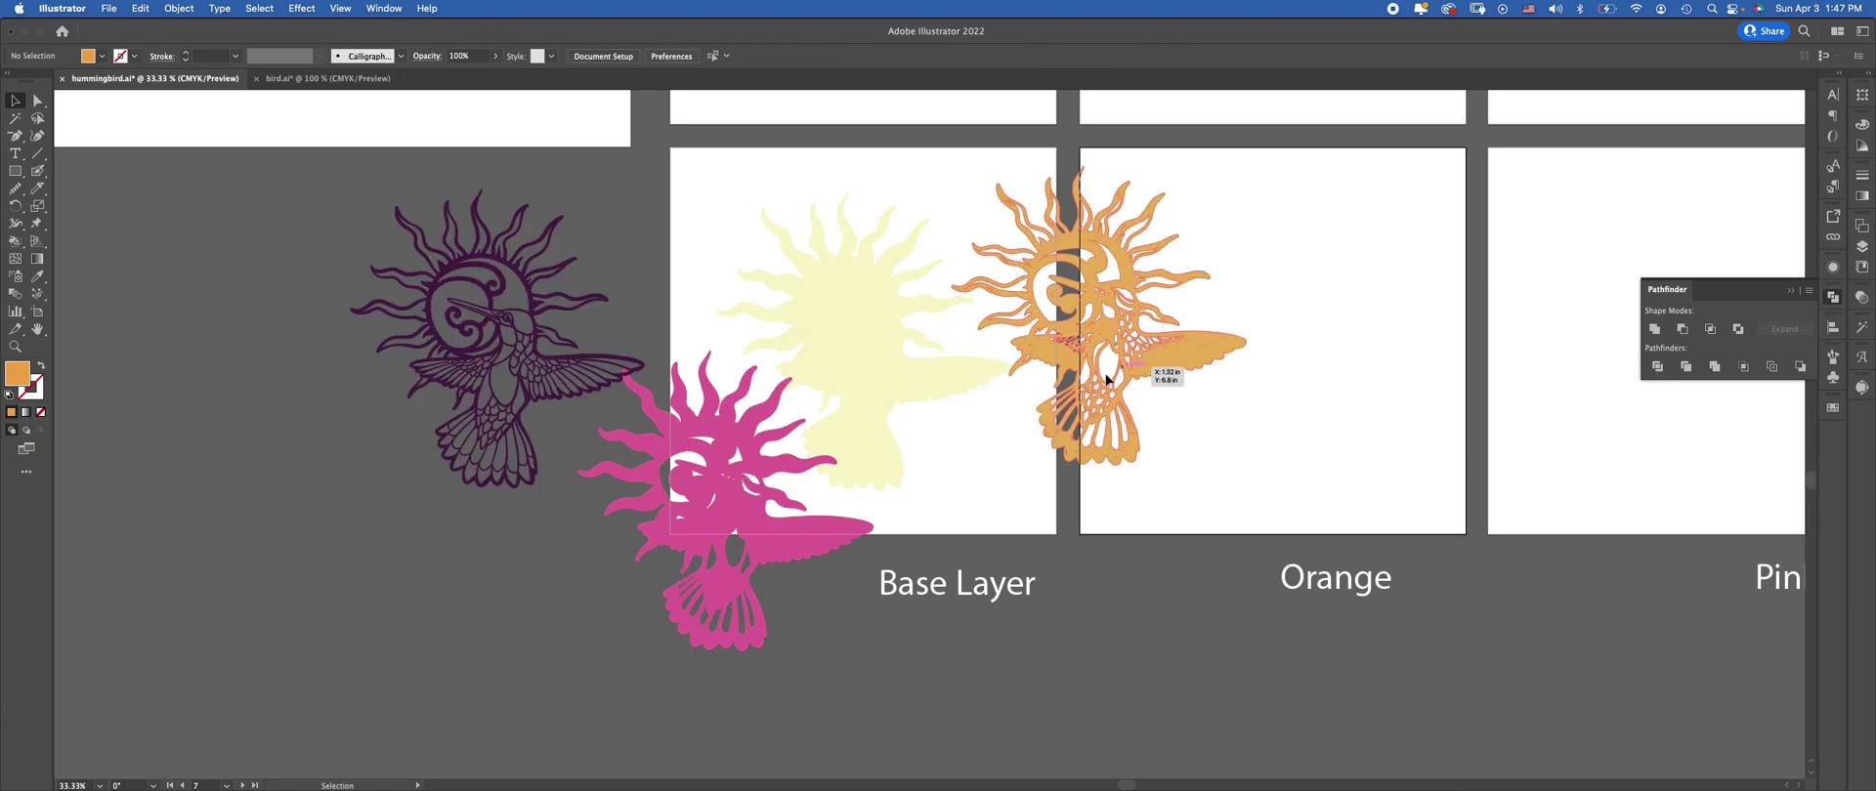
Select the orange layer and examine its feather gaps and stray slivers up close with the Blob Brush active
{"action": "left_click", "coordinate": [1105, 368]}
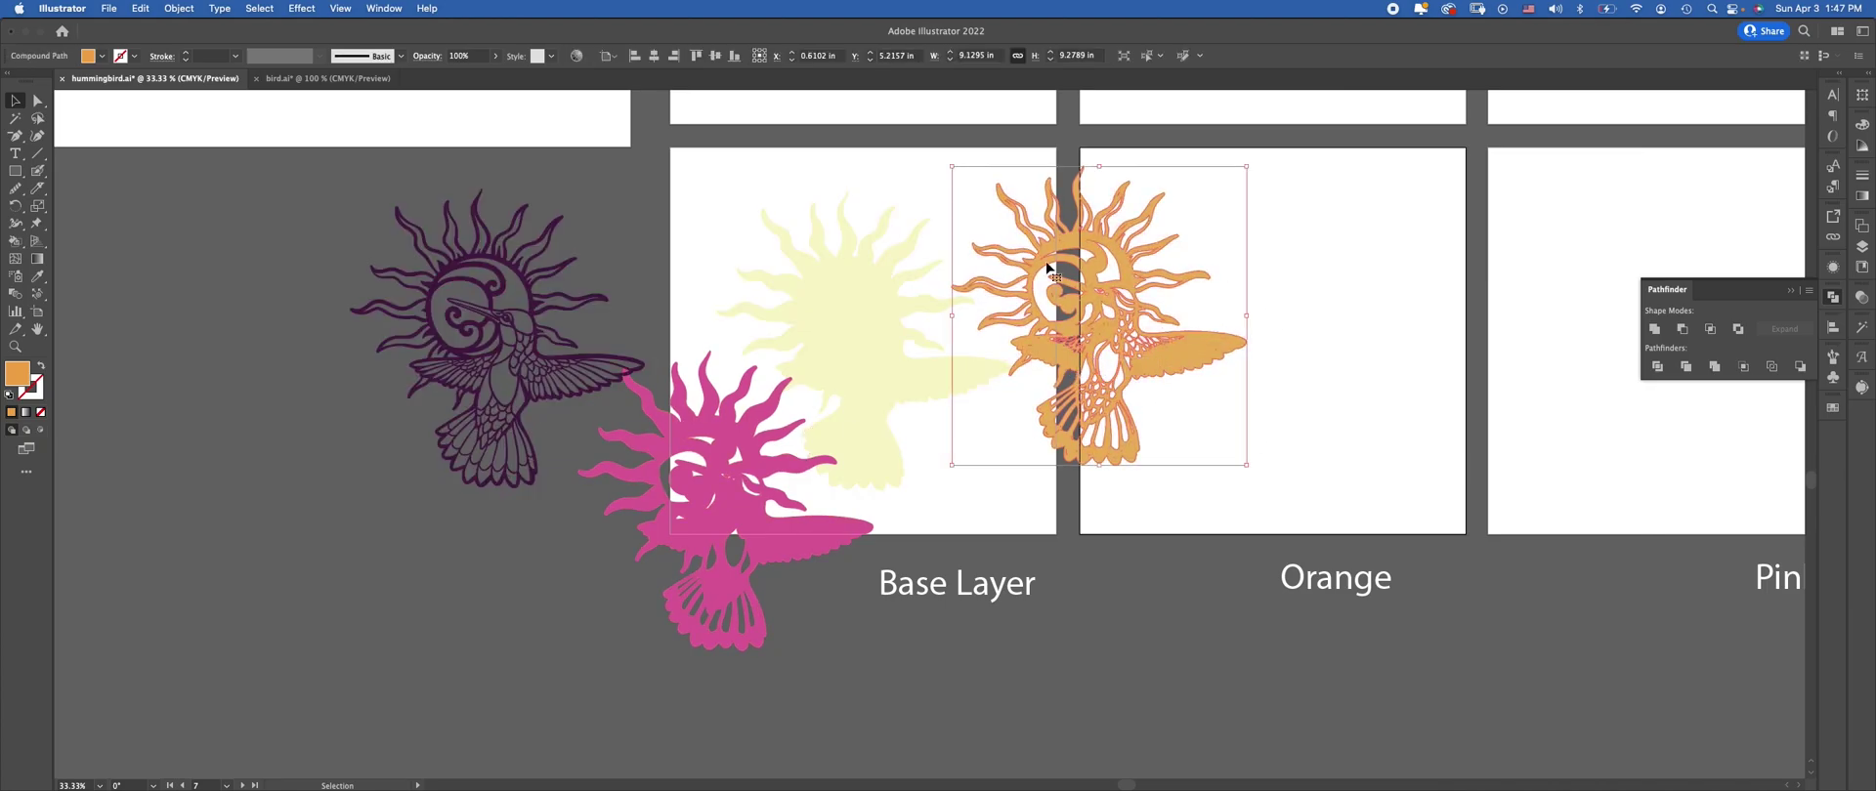
{"action": "key", "text": "super+equal"}
{"action": "key", "text": "super+equal"}
{"action": "key", "text": "super+equal"}
{"action": "key", "text": "super+equal"}
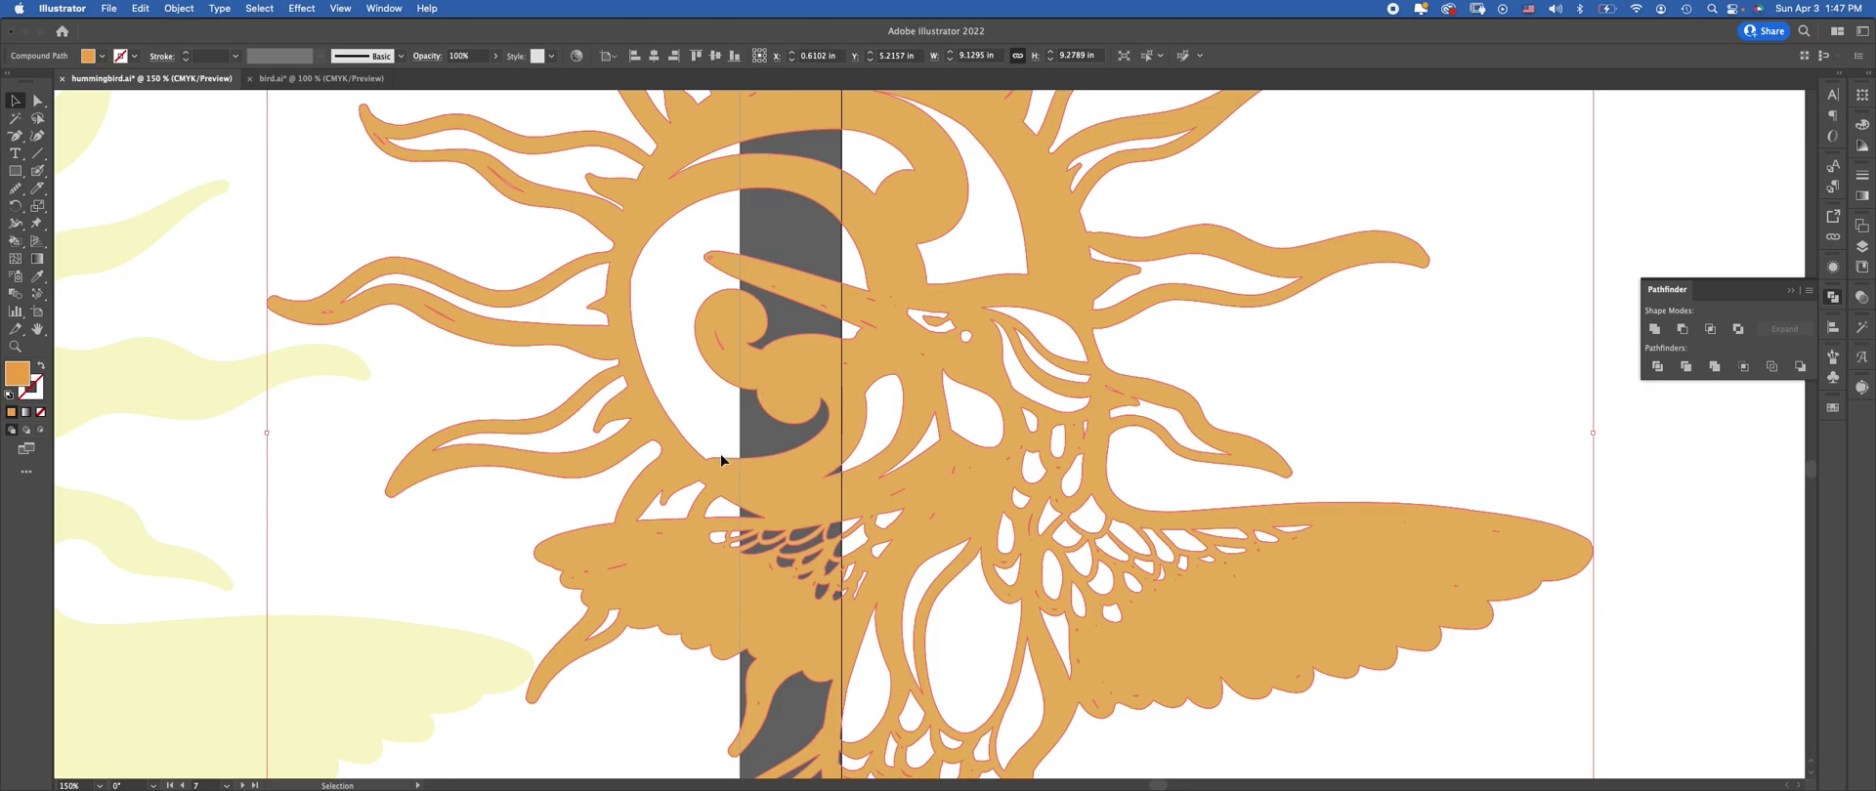
{"action": "left_click", "coordinate": [34, 173]}
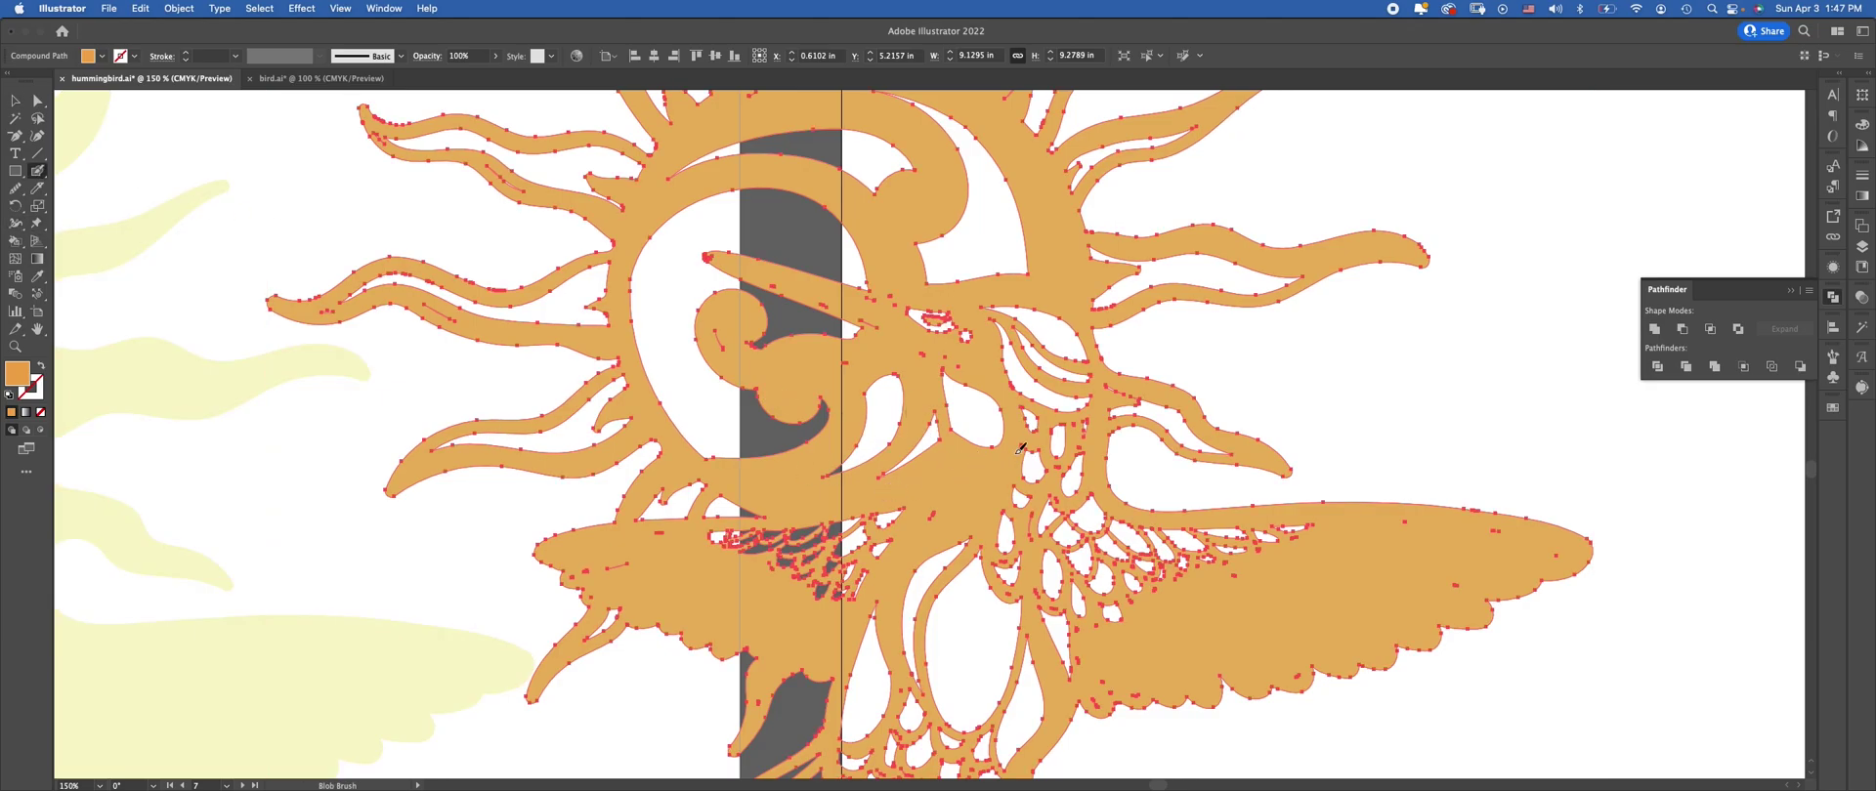
{"action": "left_click", "coordinate": [619, 560]}
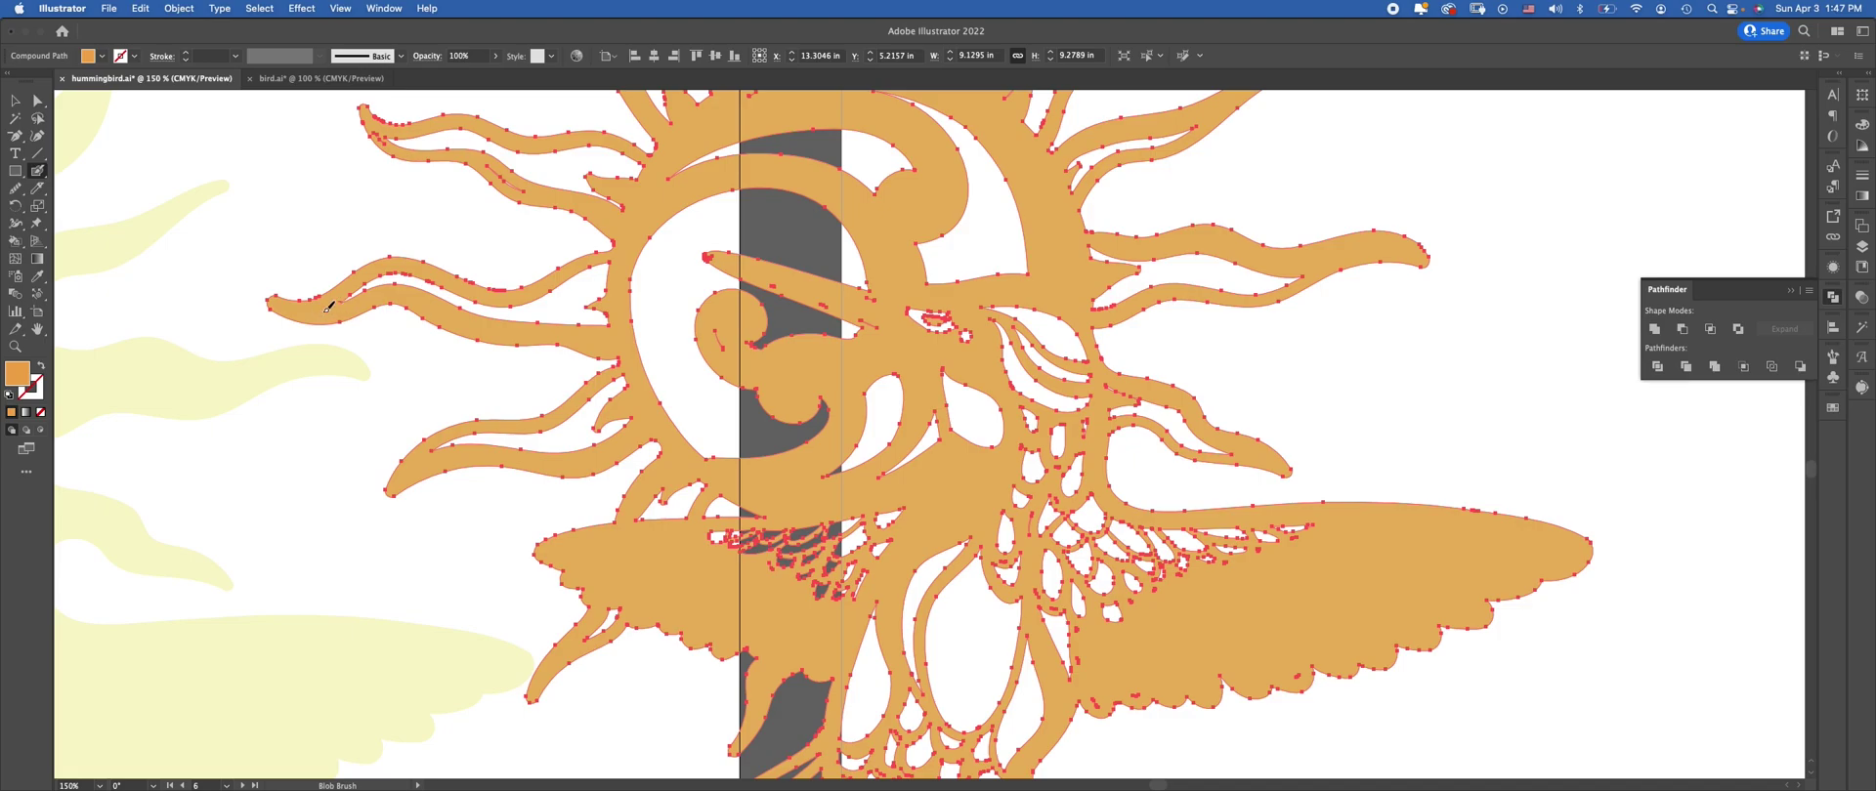
{"action": "scroll", "coordinate": [1187, 361], "scroll_direction": "down", "scroll_amount": 3}
{"action": "scroll", "coordinate": [1187, 362], "scroll_direction": "right", "scroll_amount": 3}
{"action": "left_click", "coordinate": [1151, 540]}
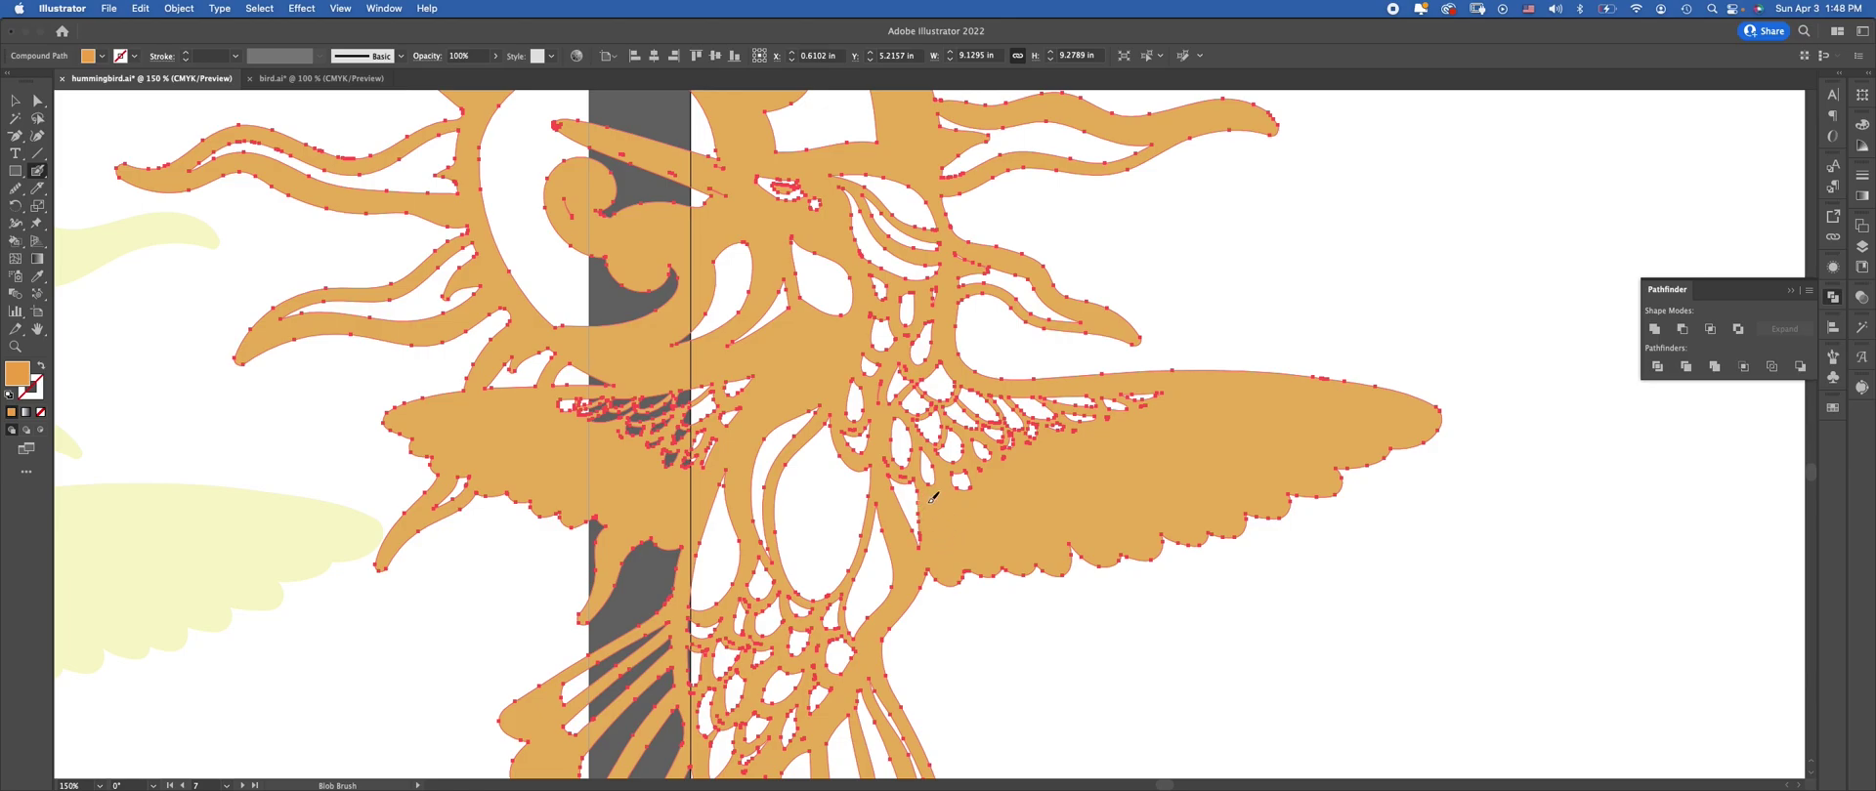
{"action": "scroll", "coordinate": [915, 476], "scroll_direction": "down", "scroll_amount": 5}
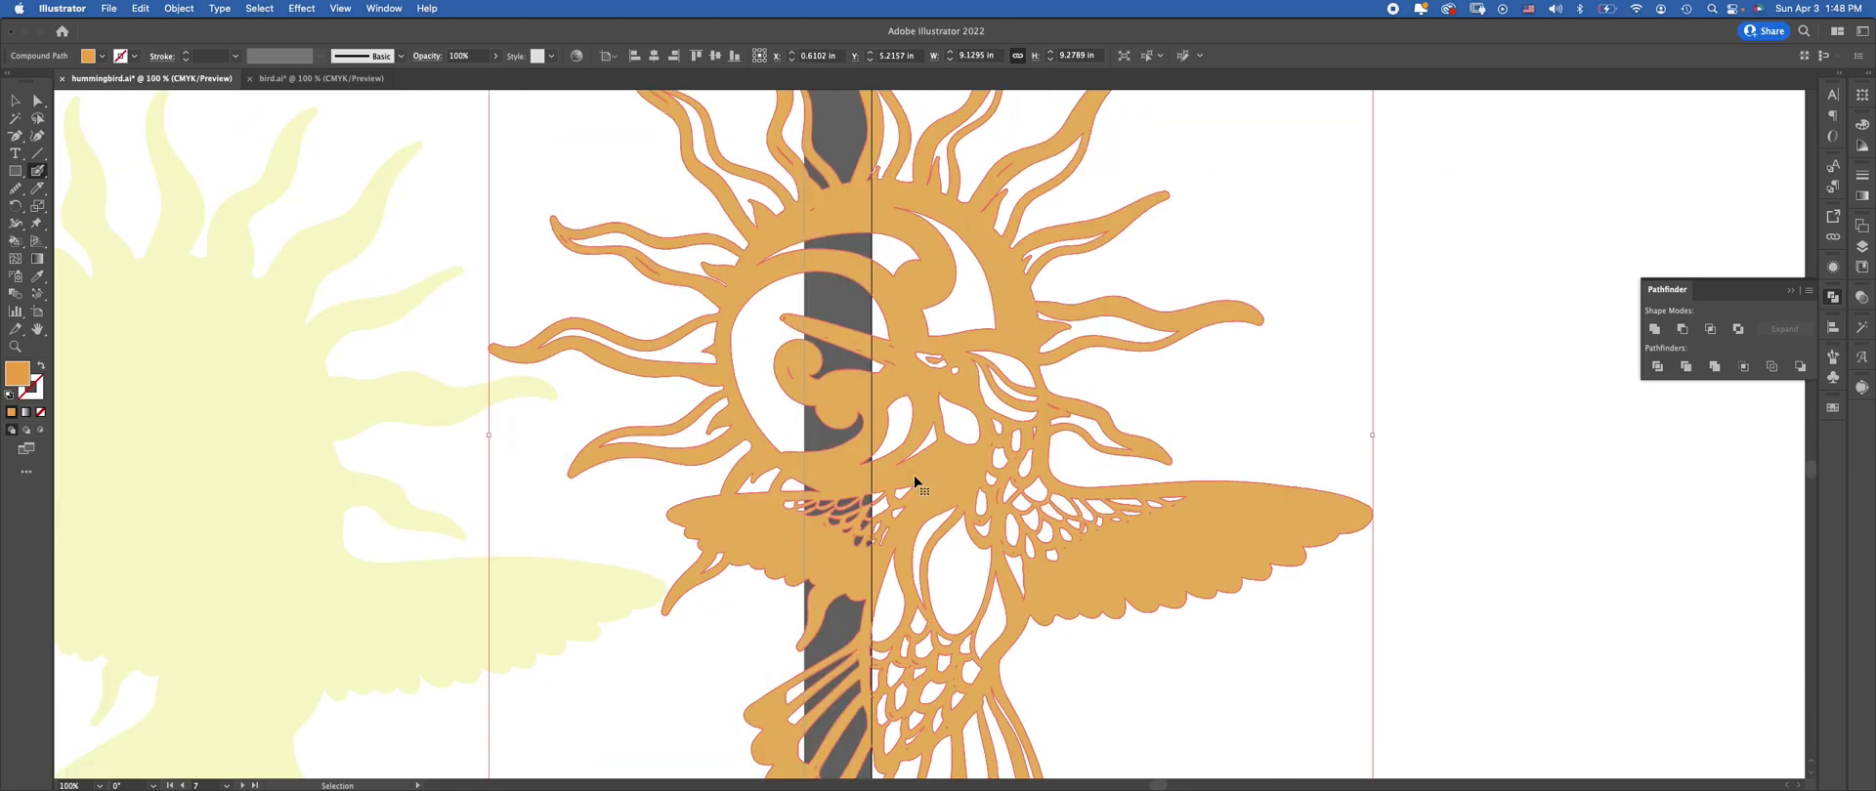
{"action": "key", "text": "v"}
{"action": "left_click", "coordinate": [1152, 461]}
Spread the line art, pink, pale yellow and orange layers side by side in one row, with orange on the "Orange" artboard
{"action": "left_click_drag", "start_coordinate": [1074, 413], "coordinate": [1298, 295]}
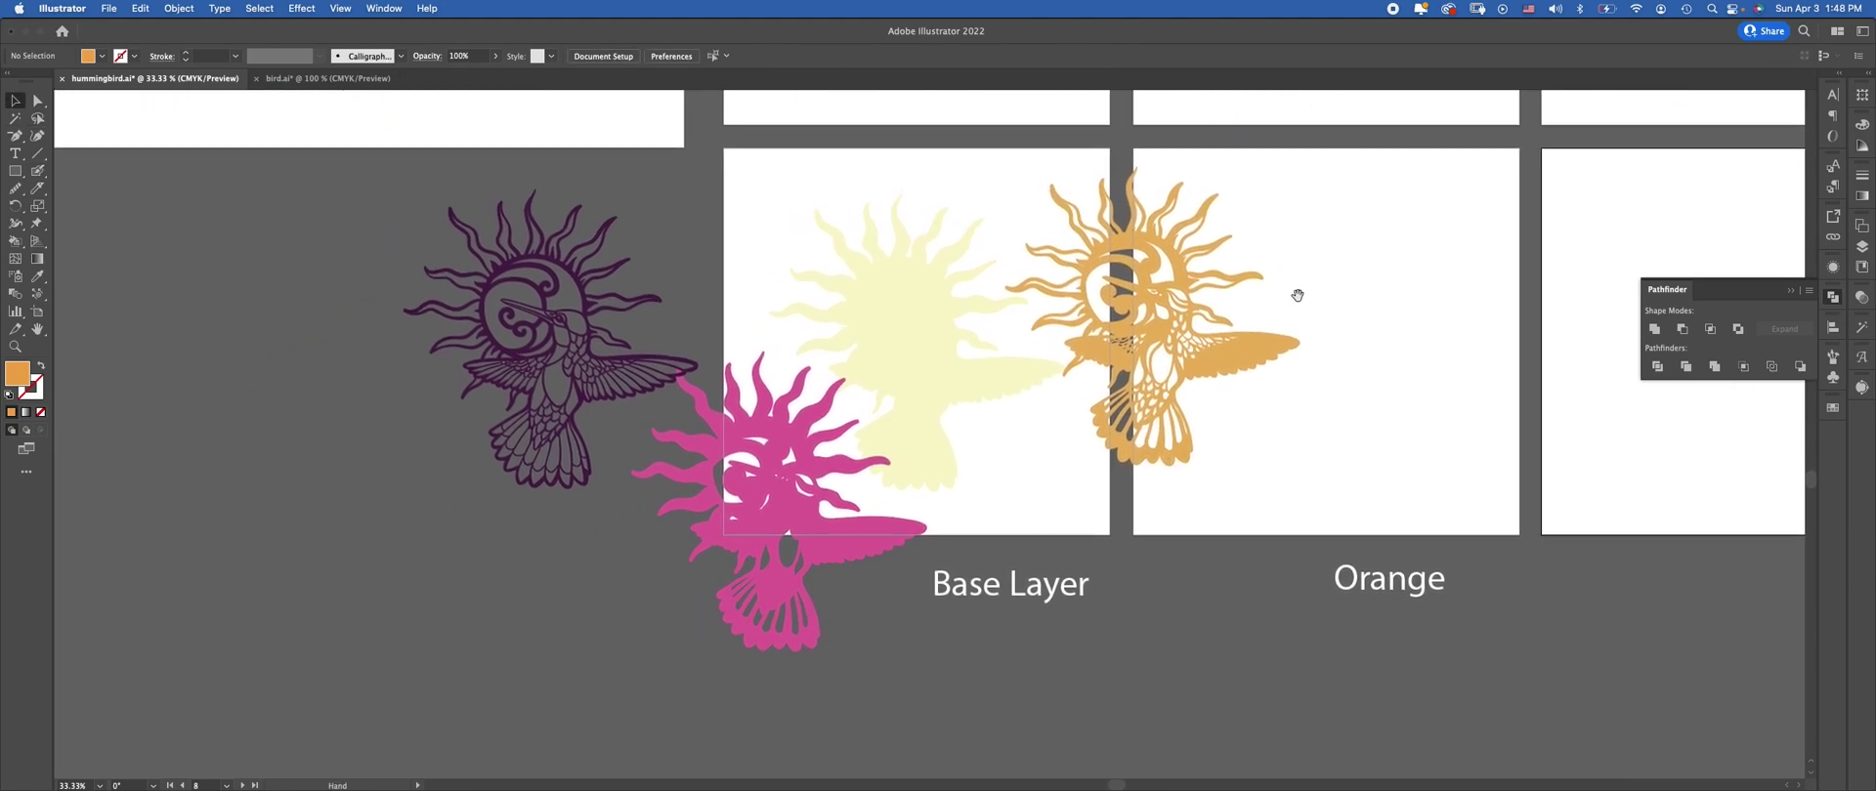
{"action": "left_click_drag", "start_coordinate": [508, 344], "coordinate": [435, 342]}
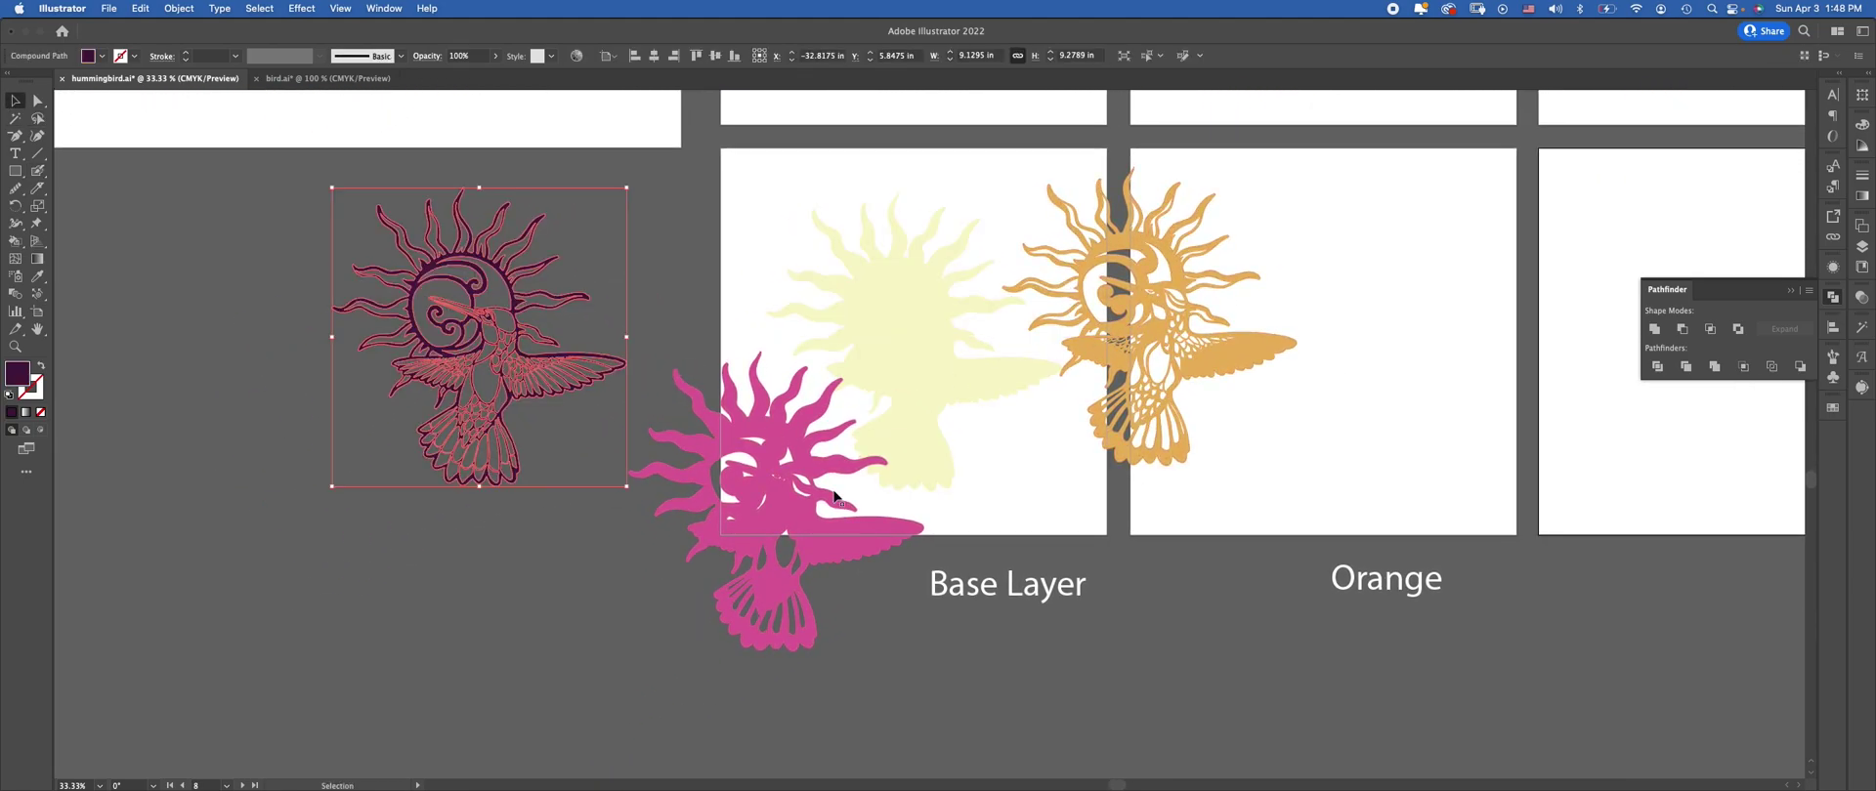
{"action": "left_click_drag", "start_coordinate": [834, 496], "coordinate": [835, 363]}
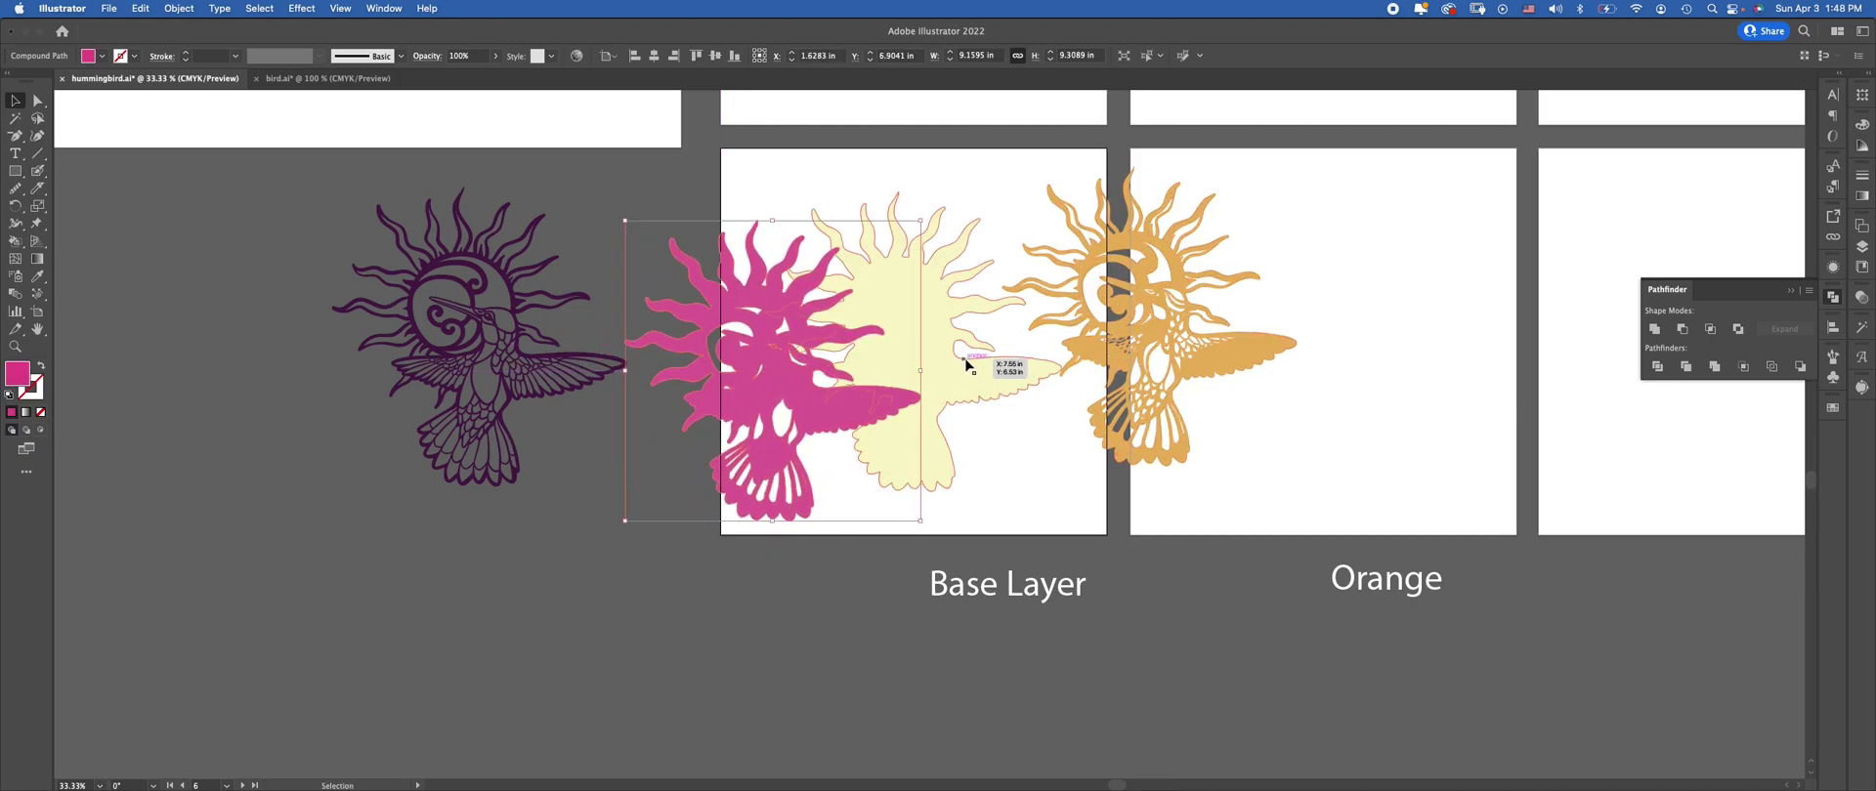
{"action": "left_click_drag", "start_coordinate": [966, 363], "coordinate": [1055, 369]}
{"action": "left_click_drag", "start_coordinate": [1270, 342], "coordinate": [1436, 369]}
{"action": "left_click_drag", "start_coordinate": [1037, 407], "coordinate": [1080, 410]}
{"action": "mouse_move", "coordinate": [825, 402]}
{"action": "left_mouse_down"}
{"action": "mouse_move", "coordinate": [837, 385]}
{"action": "mouse_move", "coordinate": [807, 383]}
{"action": "mouse_move", "coordinate": [841, 386]}
{"action": "left_mouse_up"}
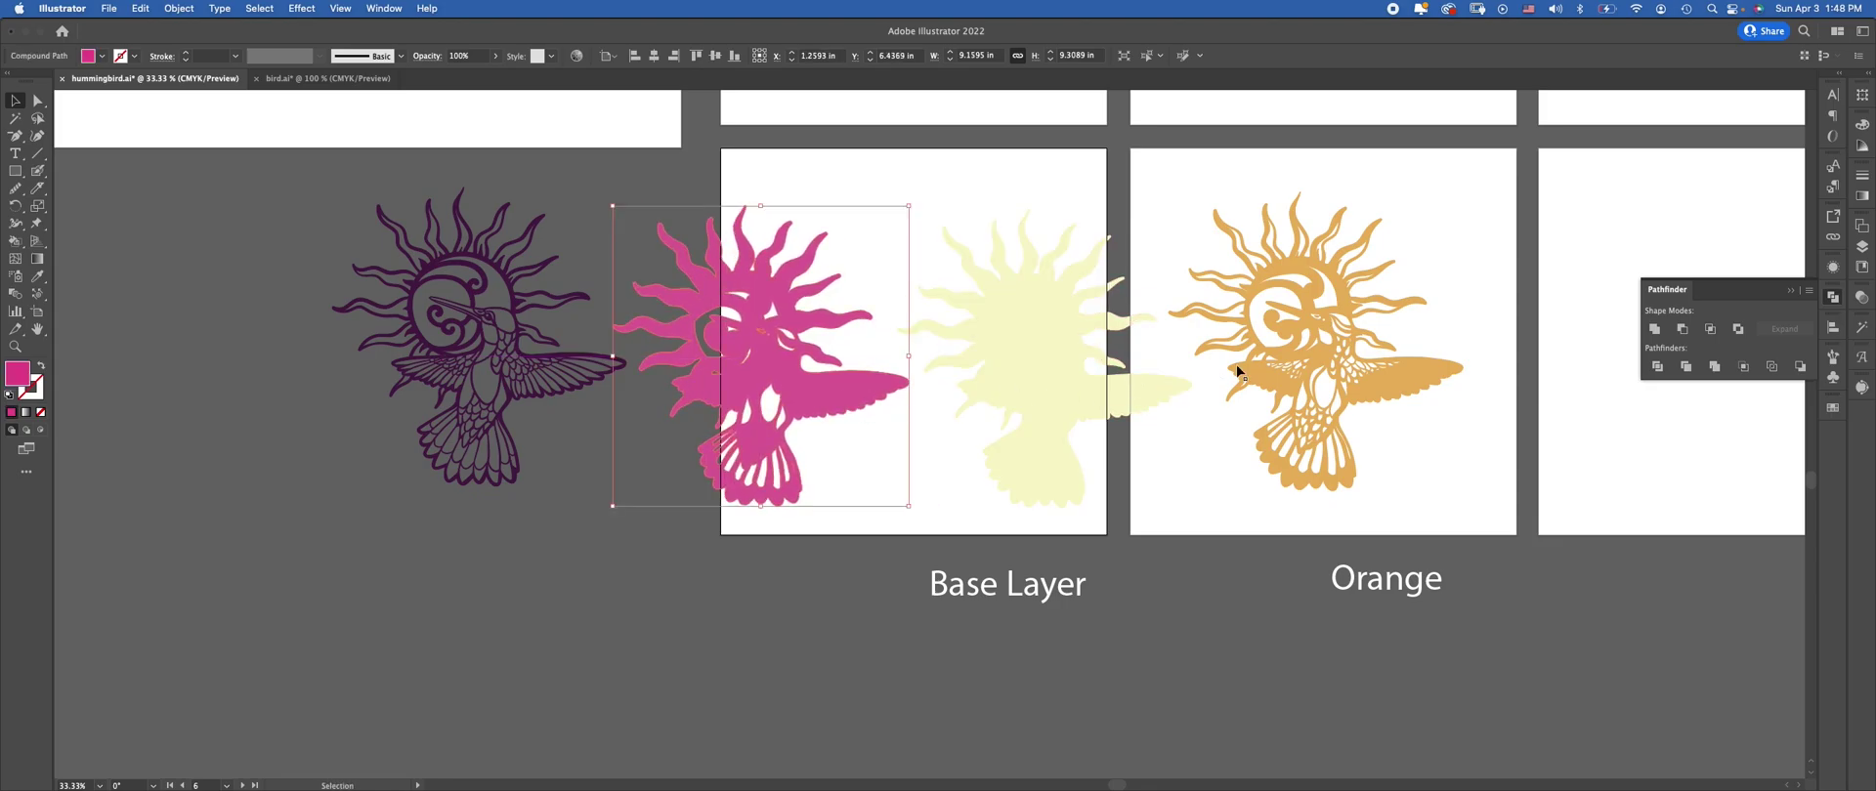
{"action": "left_click_drag", "start_coordinate": [1430, 370], "coordinate": [1415, 385]}
{"action": "left_click", "coordinate": [1470, 310]}
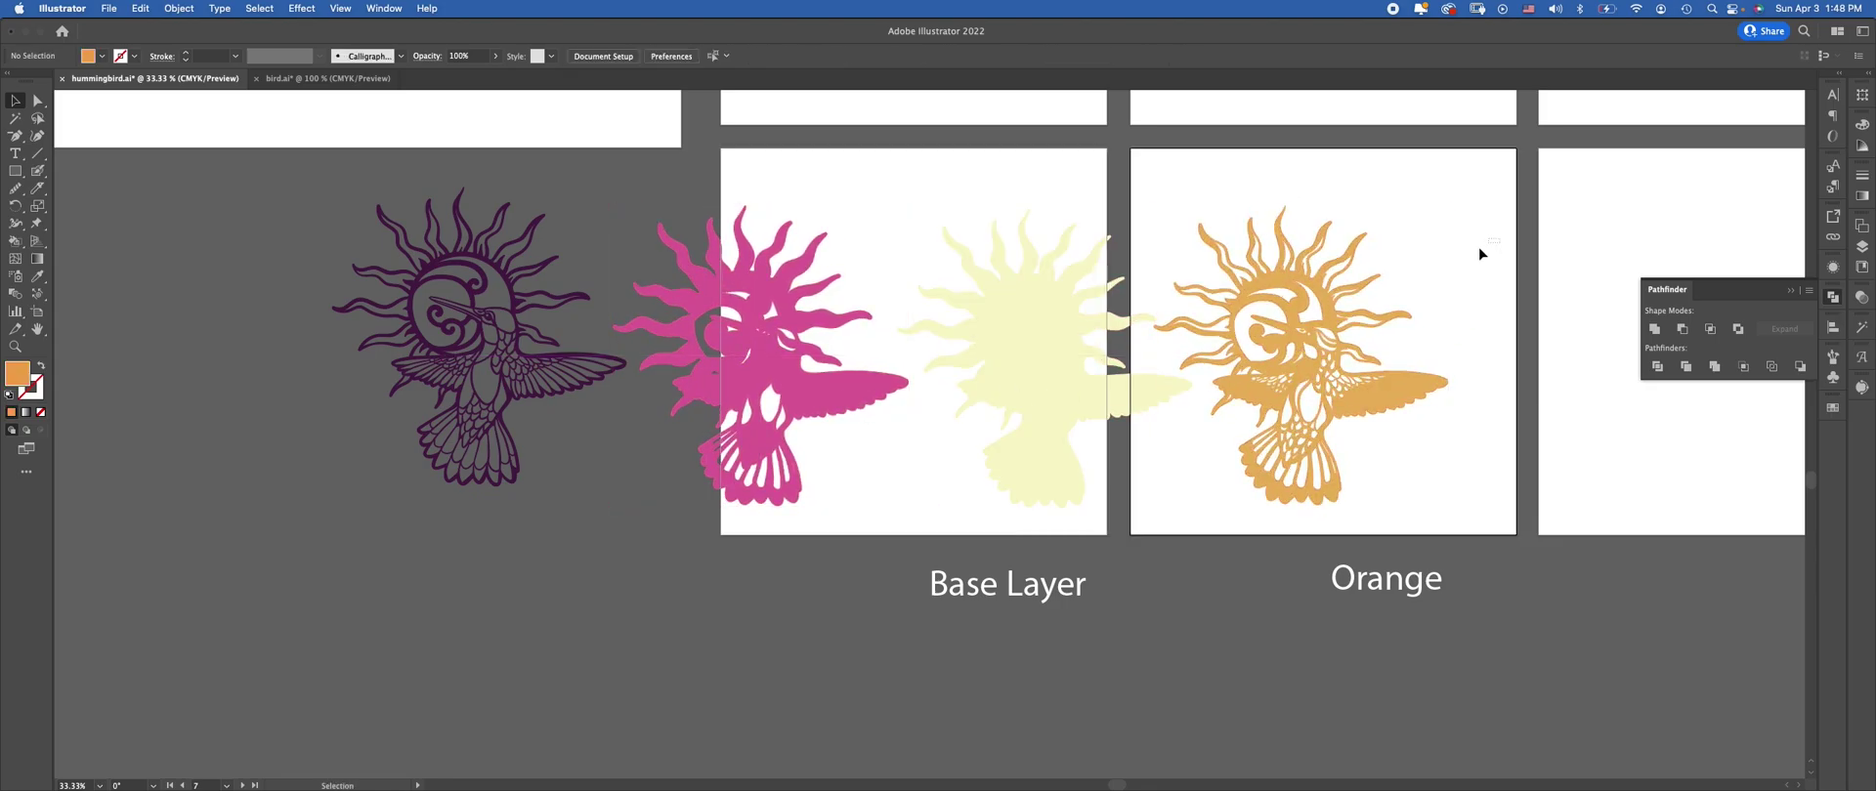
Select all four separated layers, move them together across the "Base Layer", "Orange" and "Pink" artboards, and deselect them
{"action": "left_click_drag", "start_coordinate": [174, 412], "coordinate": [176, 410]}
{"action": "left_click_drag", "start_coordinate": [867, 401], "coordinate": [1202, 376]}
{"action": "scroll", "coordinate": [1329, 373], "scroll_direction": "up", "scroll_amount": 5}
{"action": "scroll", "coordinate": [1329, 373], "scroll_direction": "right", "scroll_amount": 4}
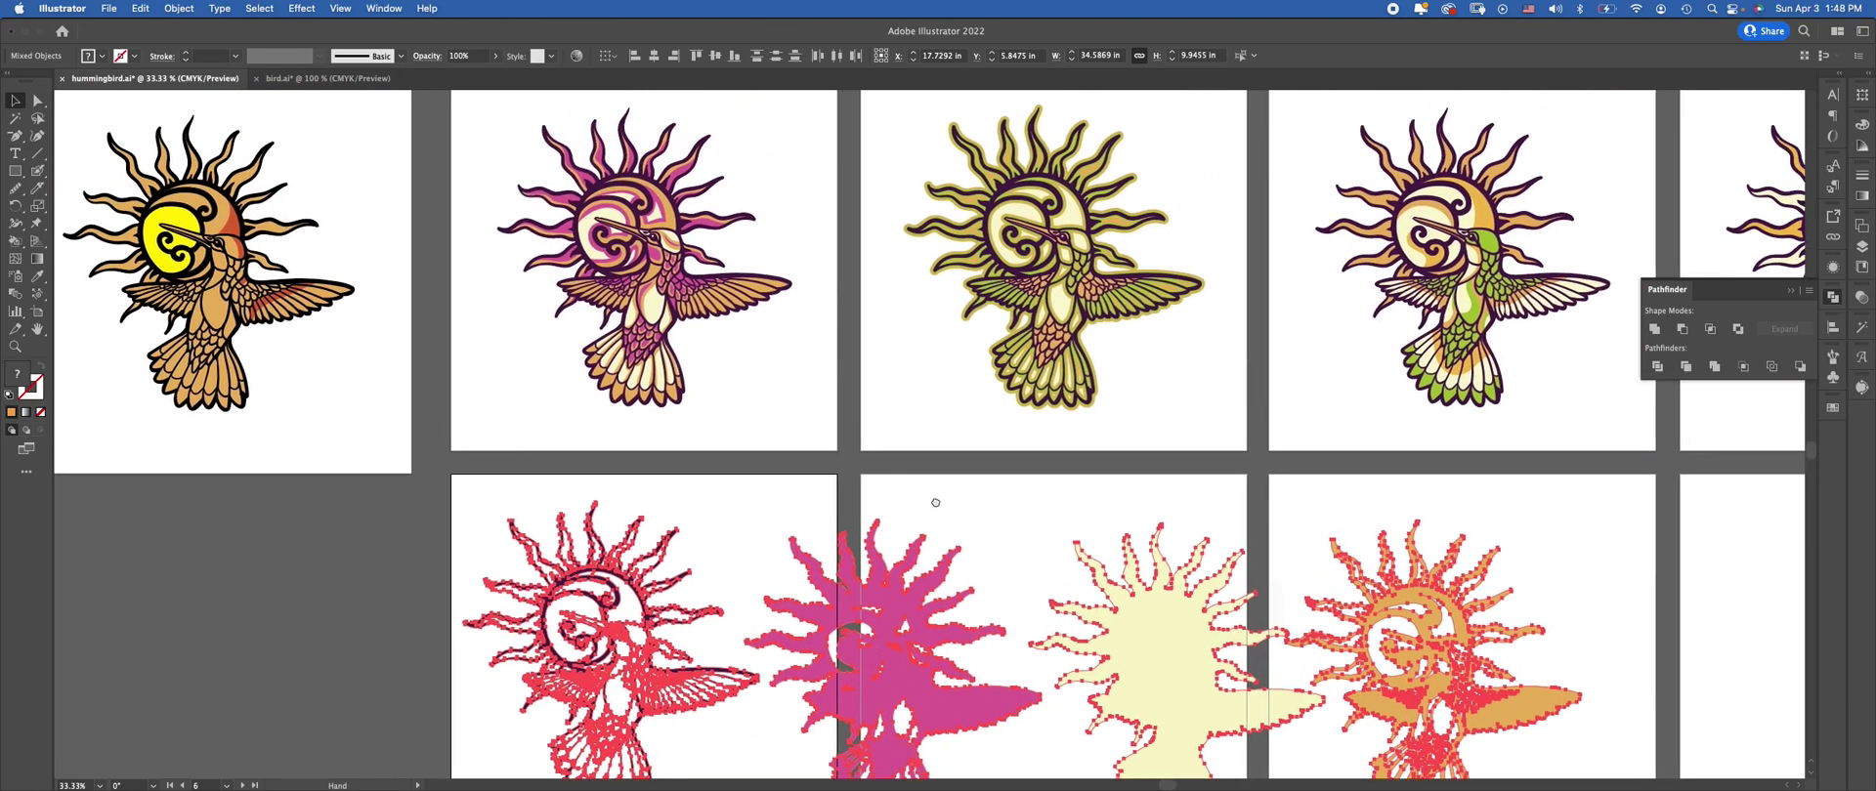
{"action": "scroll", "coordinate": [1329, 374], "scroll_direction": "right", "scroll_amount": 4}
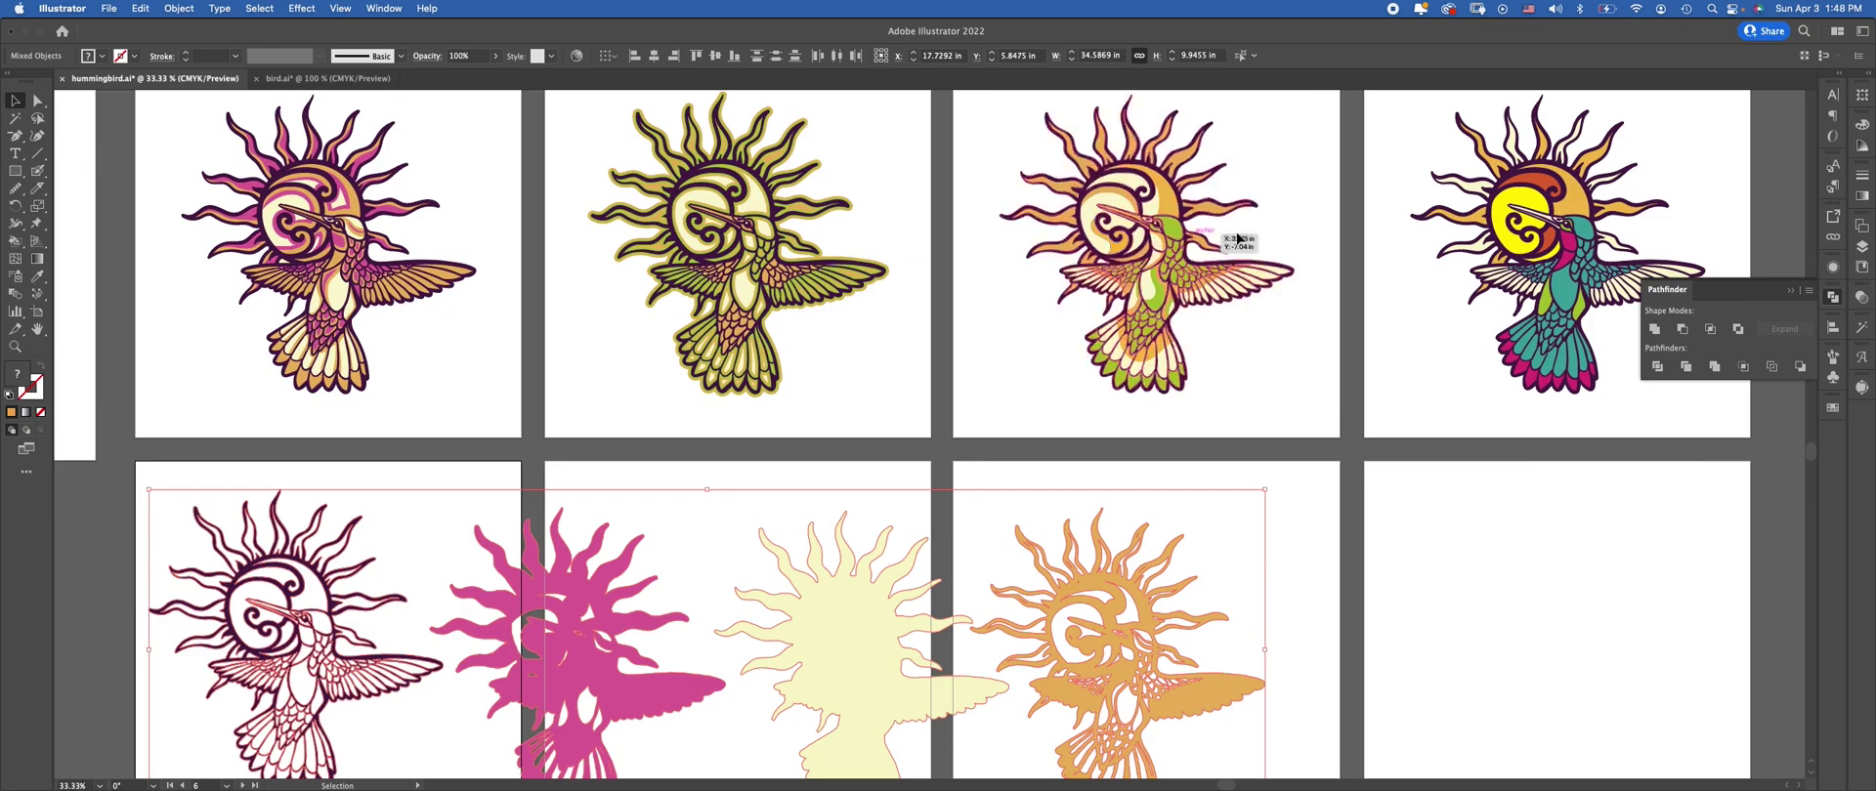
{"action": "left_click_drag", "start_coordinate": [1263, 343], "coordinate": [987, 306]}
{"action": "left_click_drag", "start_coordinate": [927, 451], "coordinate": [1394, 301]}
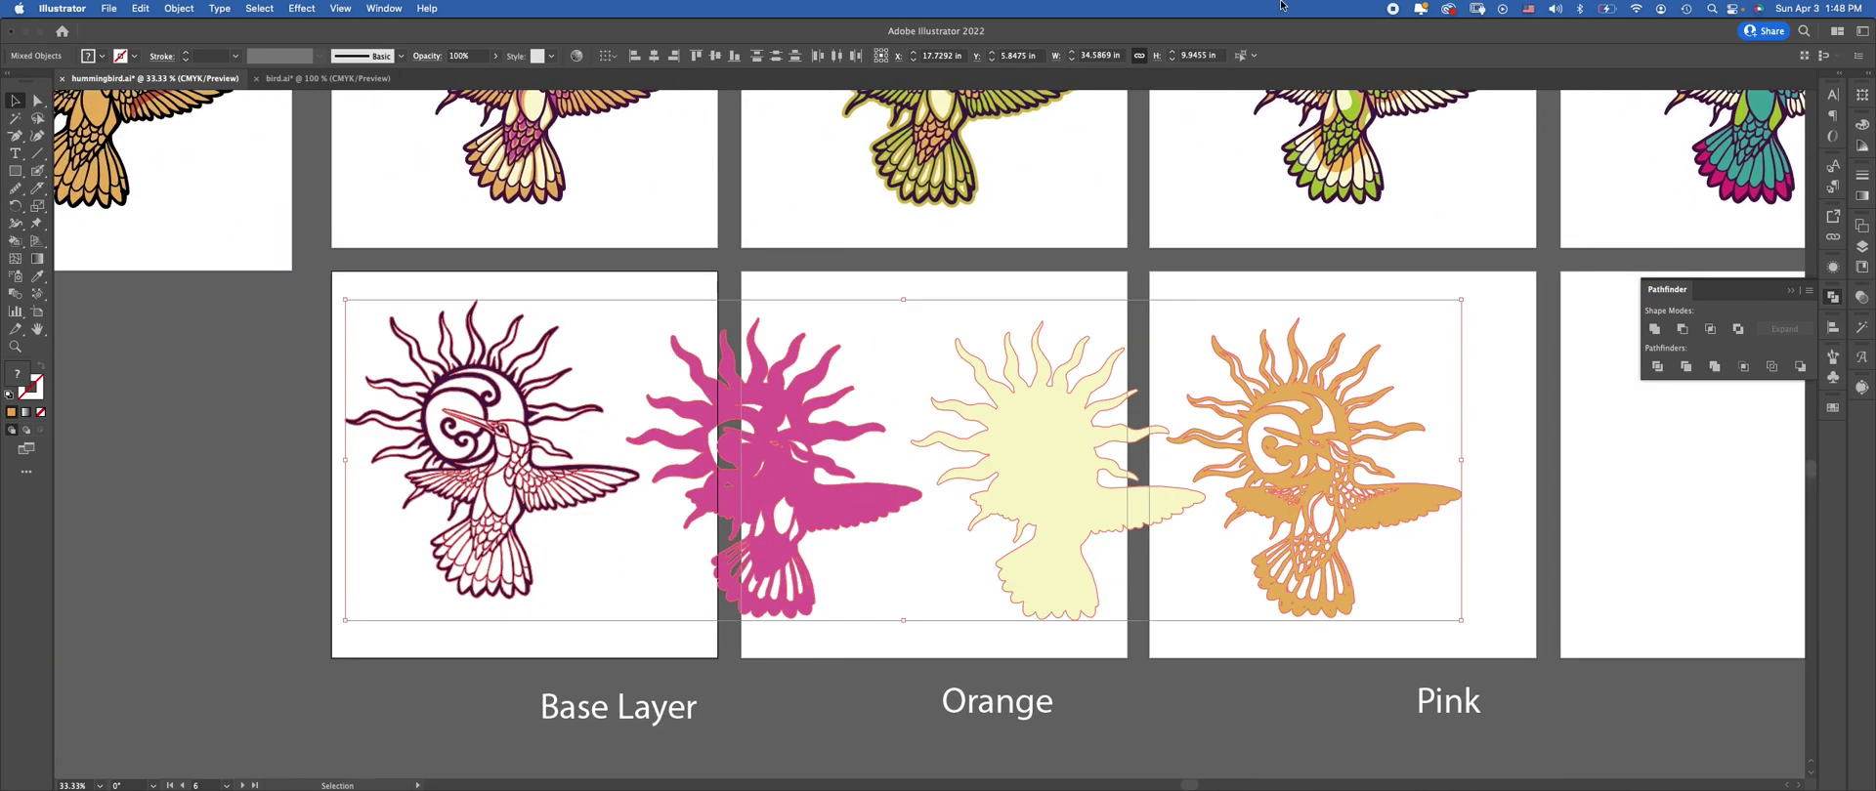
{"action": "key", "text": "super+equal"}
{"action": "key", "text": "super+minus"}
{"action": "key", "text": "super+minus"}
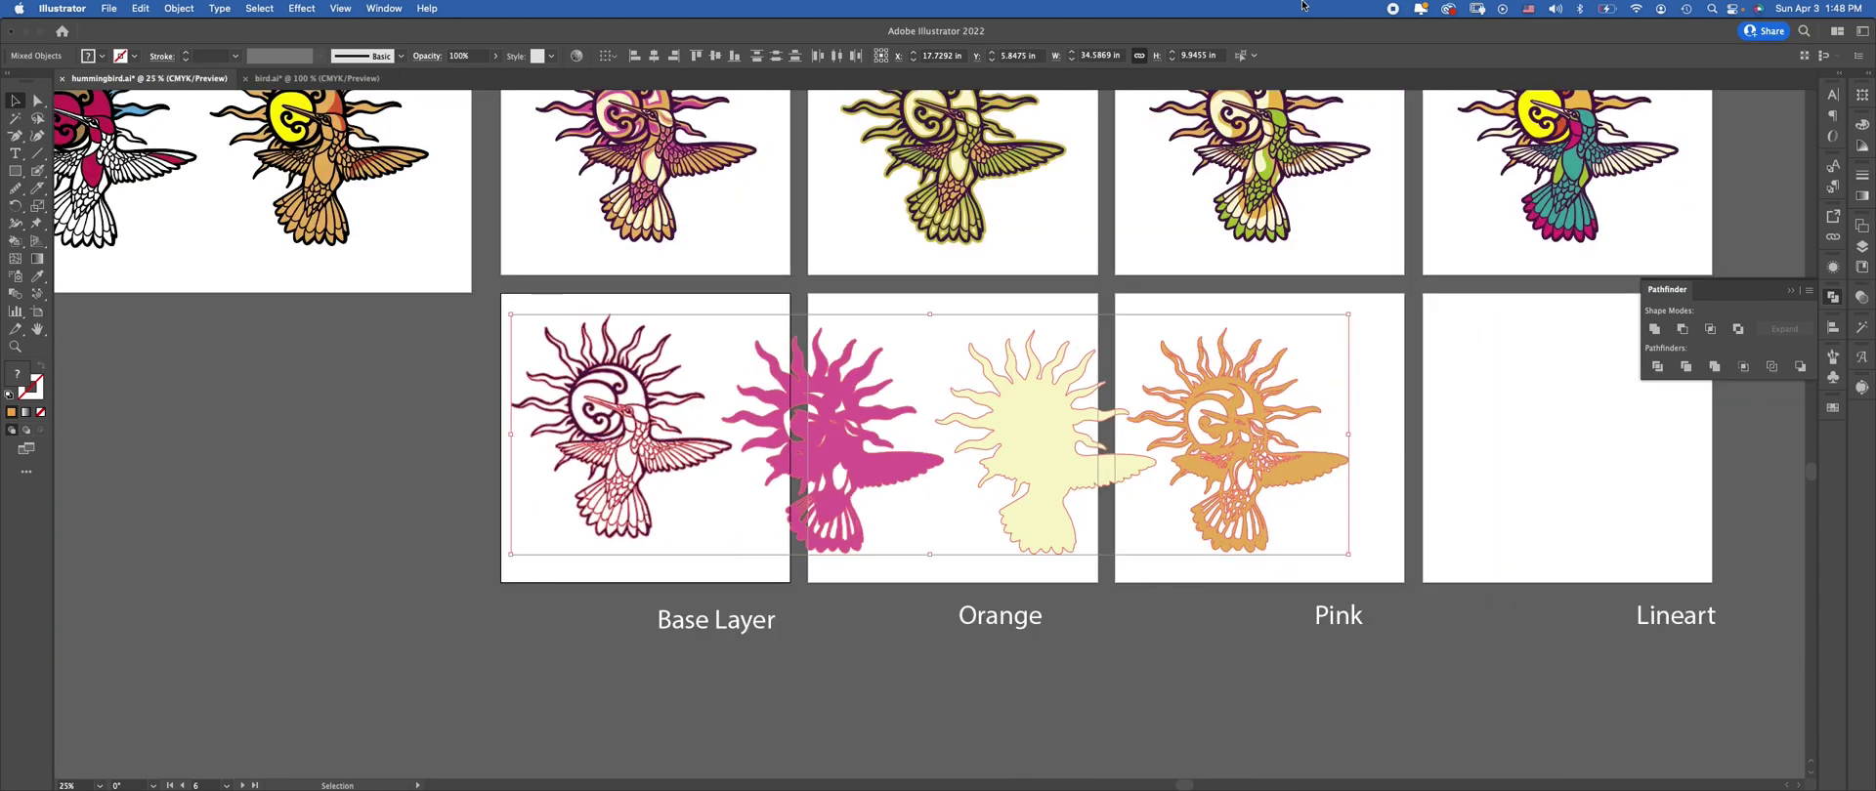
{"action": "key", "text": "super+minus"}
{"action": "left_click", "coordinate": [1252, 410]}
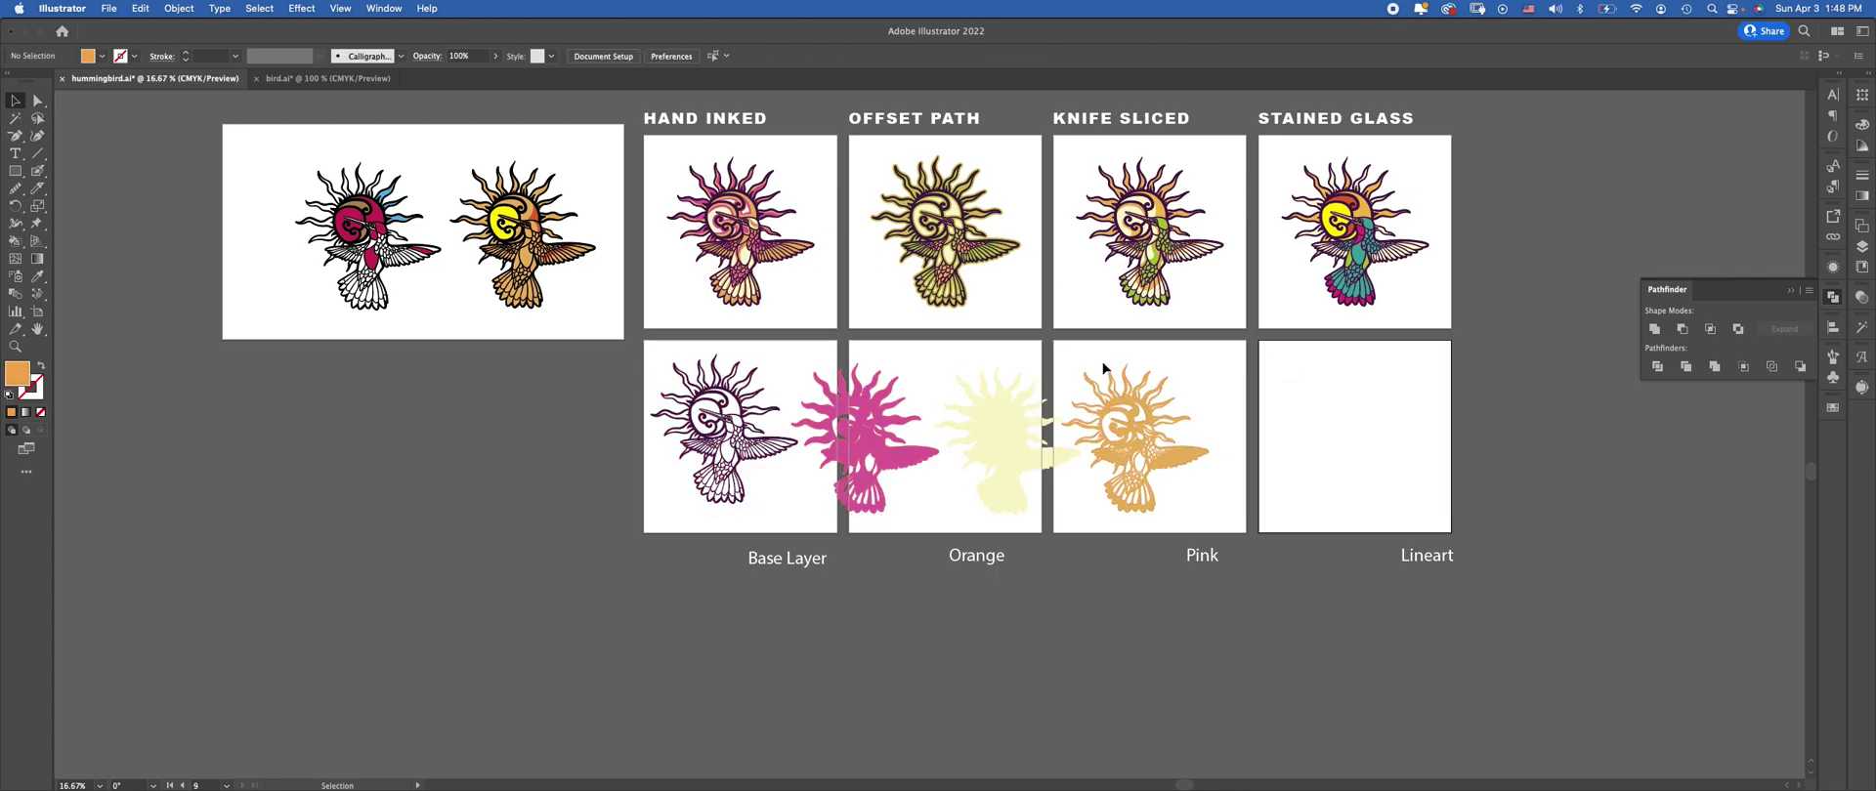
{"action": "left_click_drag", "start_coordinate": [1420, 160], "coordinate": [1299, 180]}
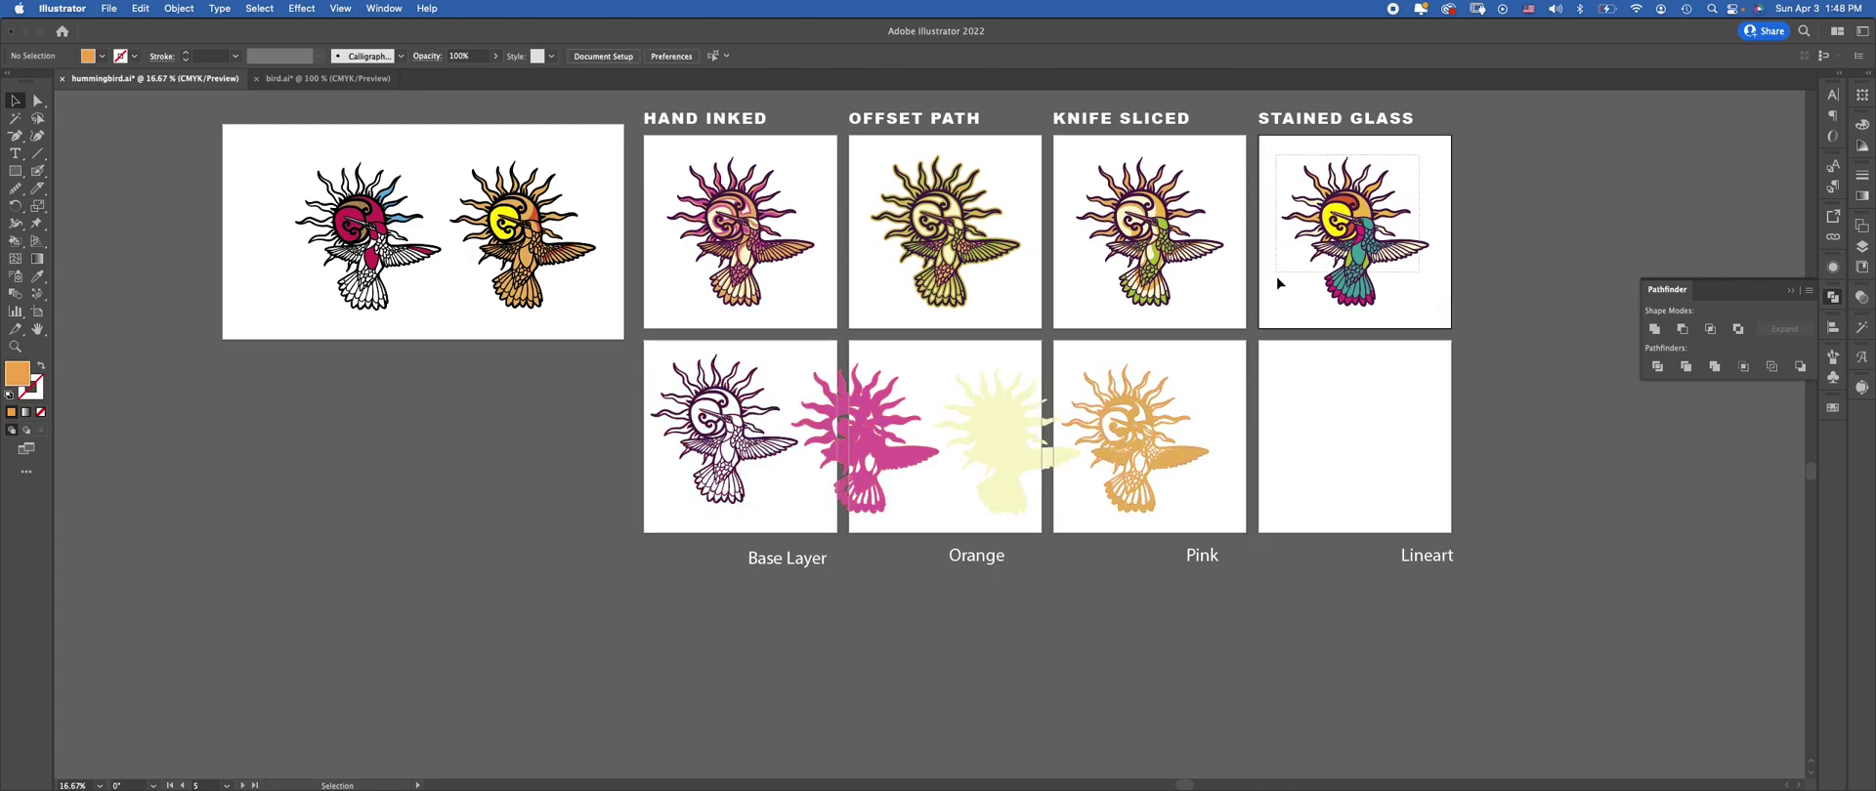
{"action": "left_click_drag", "start_coordinate": [1280, 308], "coordinate": [1281, 301]}
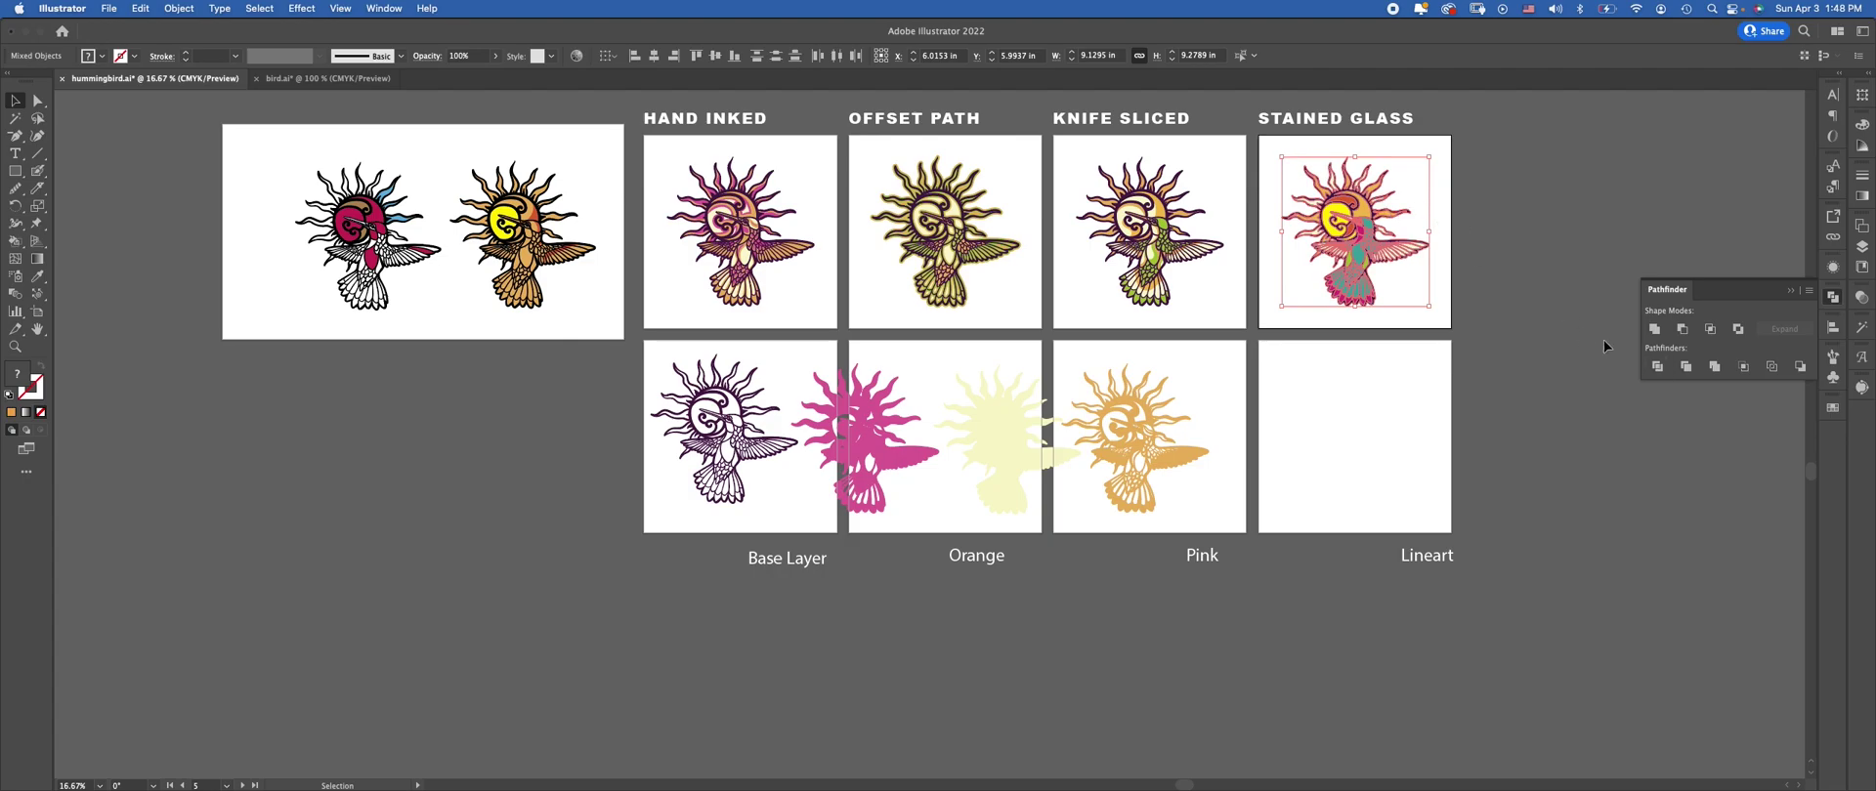
{"action": "left_click", "coordinate": [1509, 224]}
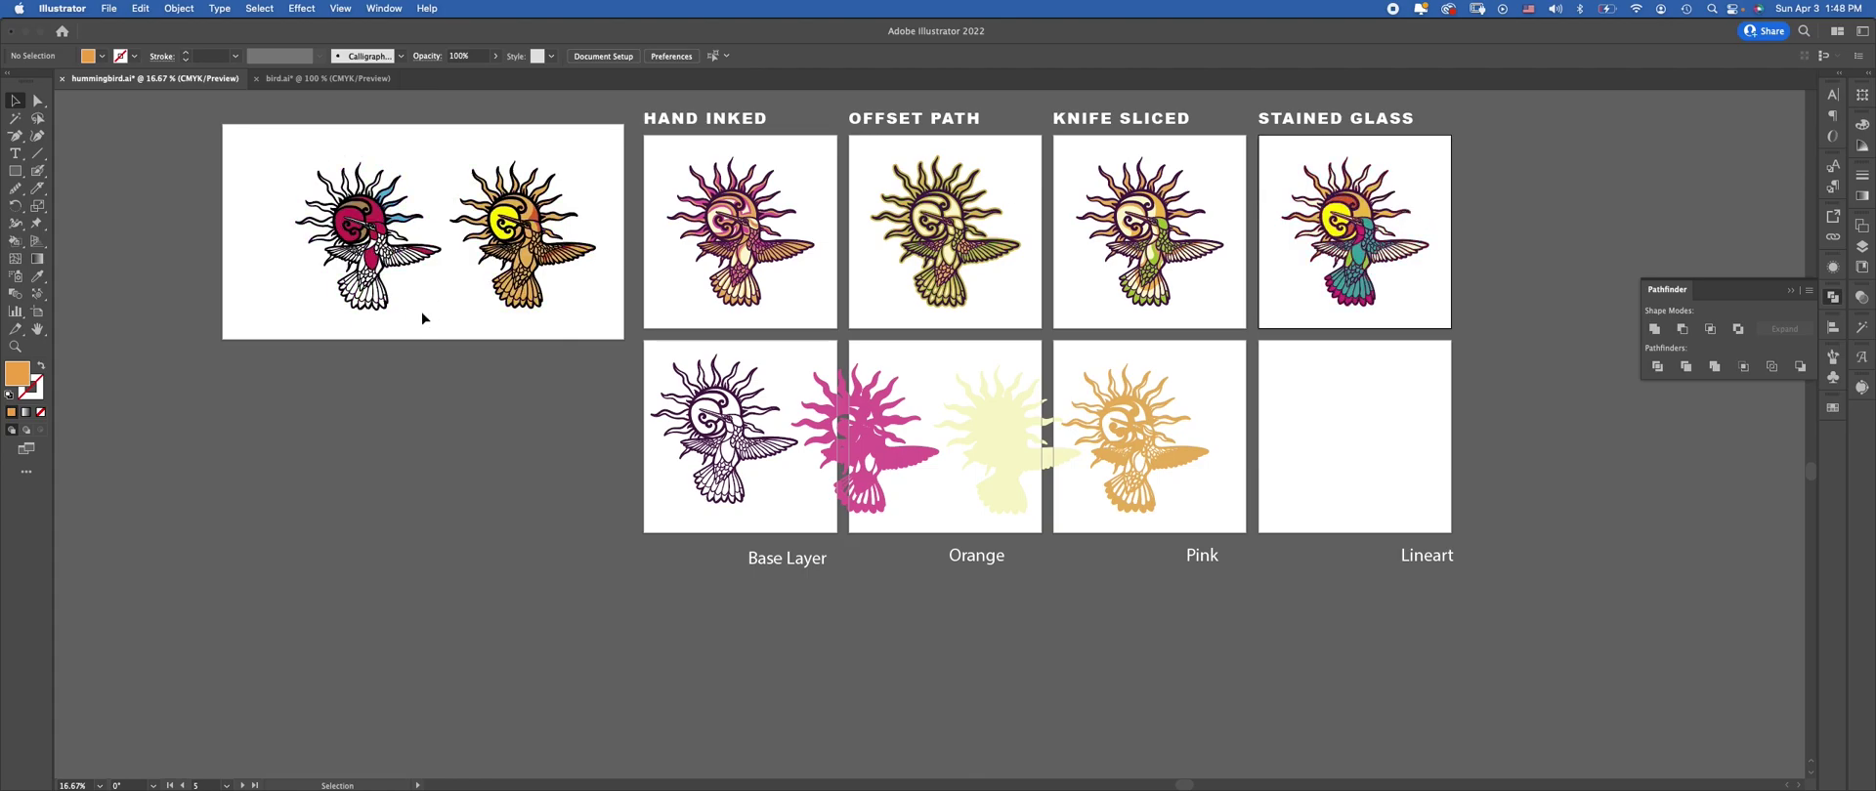
Examine the Hand Inked, Offset Path and Knife Sliced hummingbird versions up close, along with the separated color layers beneath them
{"action": "left_click", "coordinate": [1226, 177]}
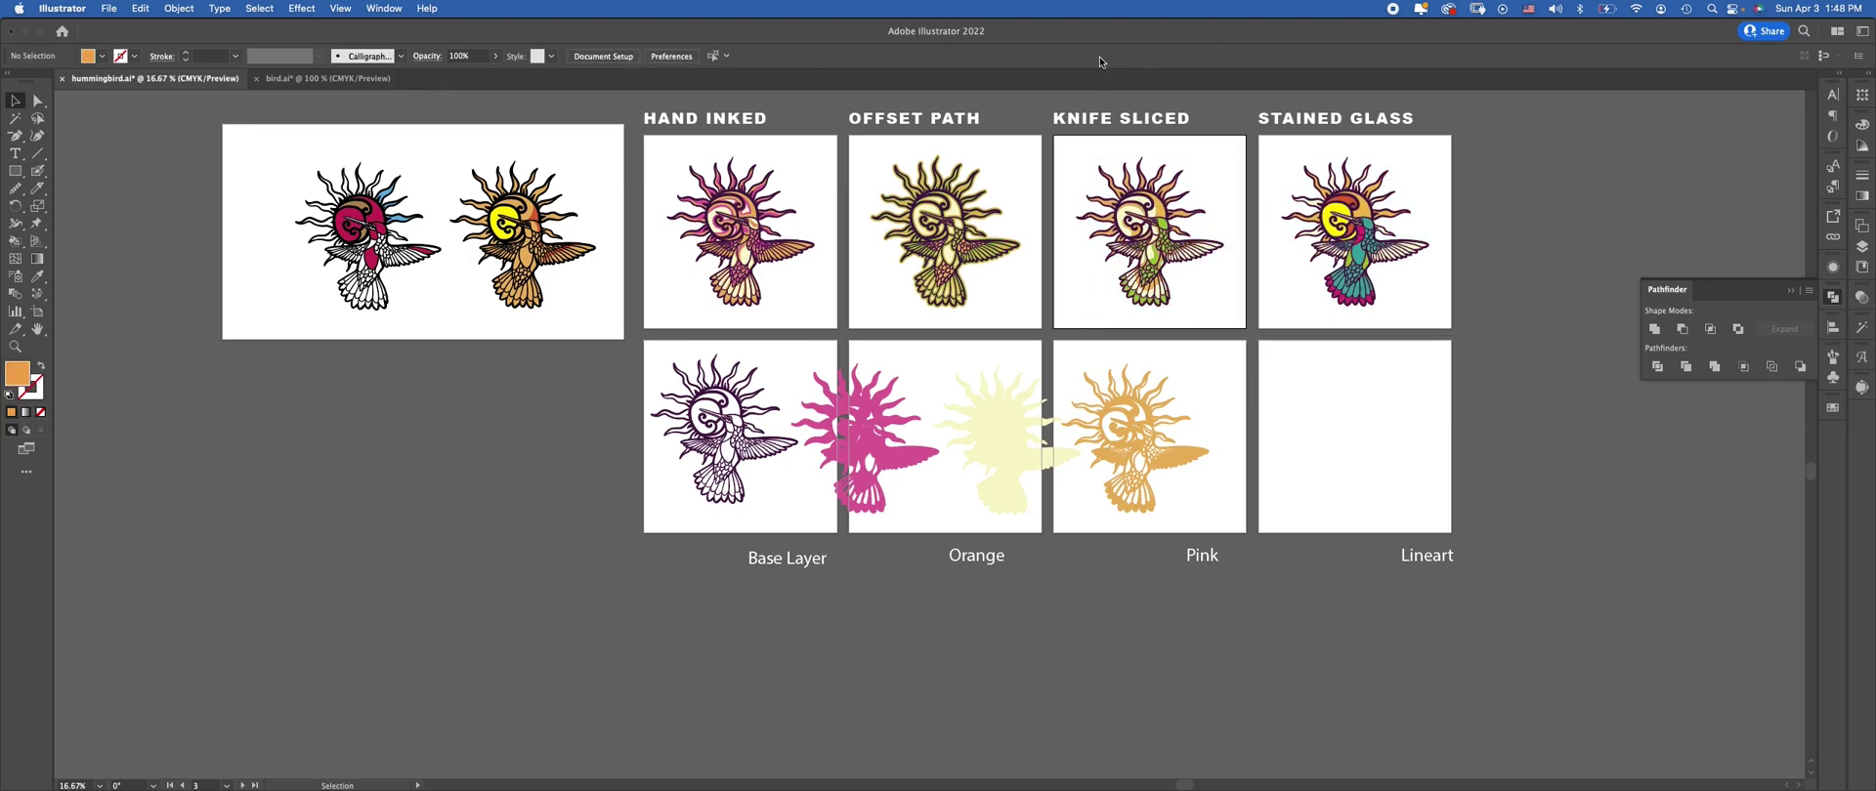
{"action": "key", "text": "super+equal"}
{"action": "key", "text": "super+equal"}
{"action": "left_click_drag", "start_coordinate": [1519, 267], "coordinate": [1367, 562]}
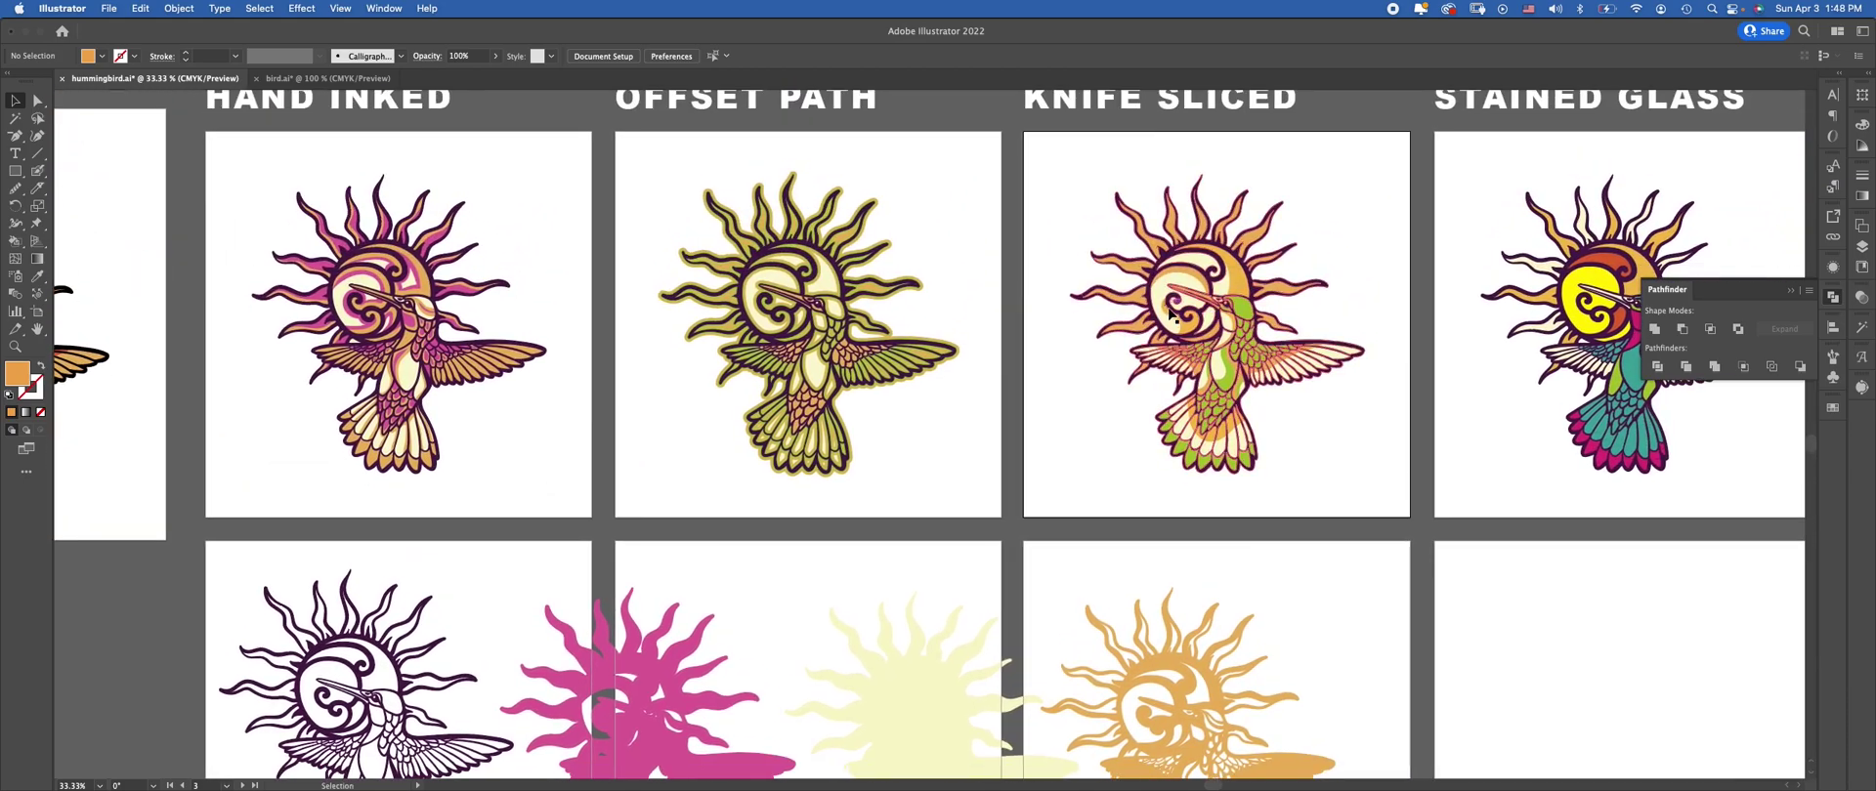
{"action": "scroll", "coordinate": [869, 493], "scroll_direction": "left", "scroll_amount": 5}
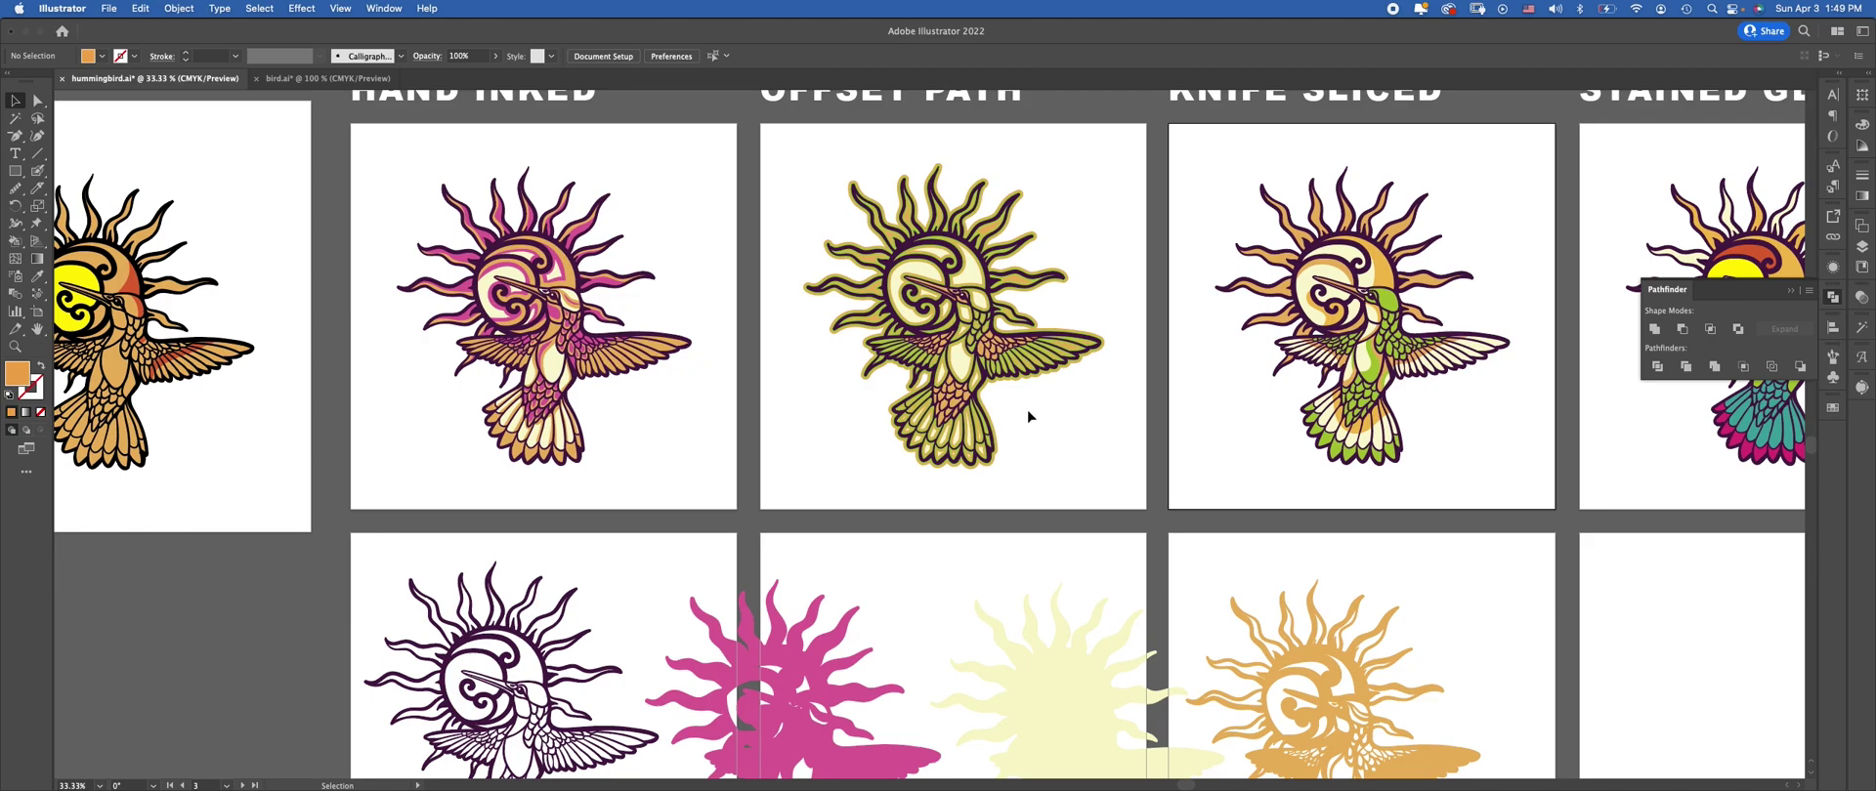
{"action": "scroll", "coordinate": [684, 418], "scroll_direction": "left", "scroll_amount": 5}
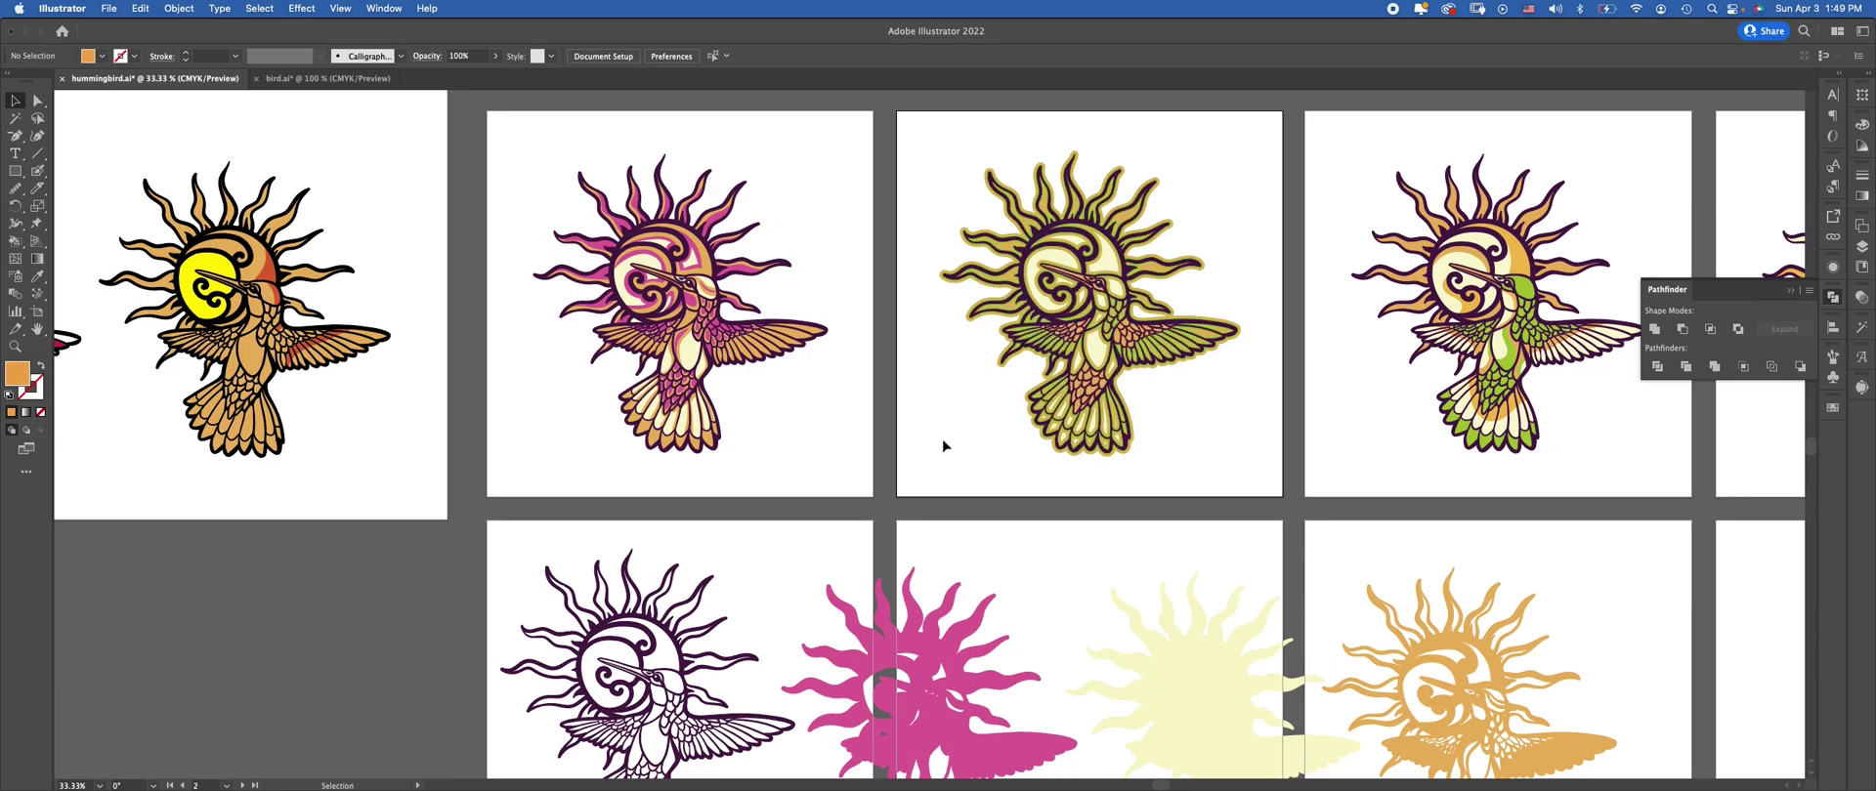
{"action": "scroll", "coordinate": [929, 488], "scroll_direction": "down", "scroll_amount": 5}
{"action": "scroll", "coordinate": [929, 488], "scroll_direction": "right", "scroll_amount": 5}
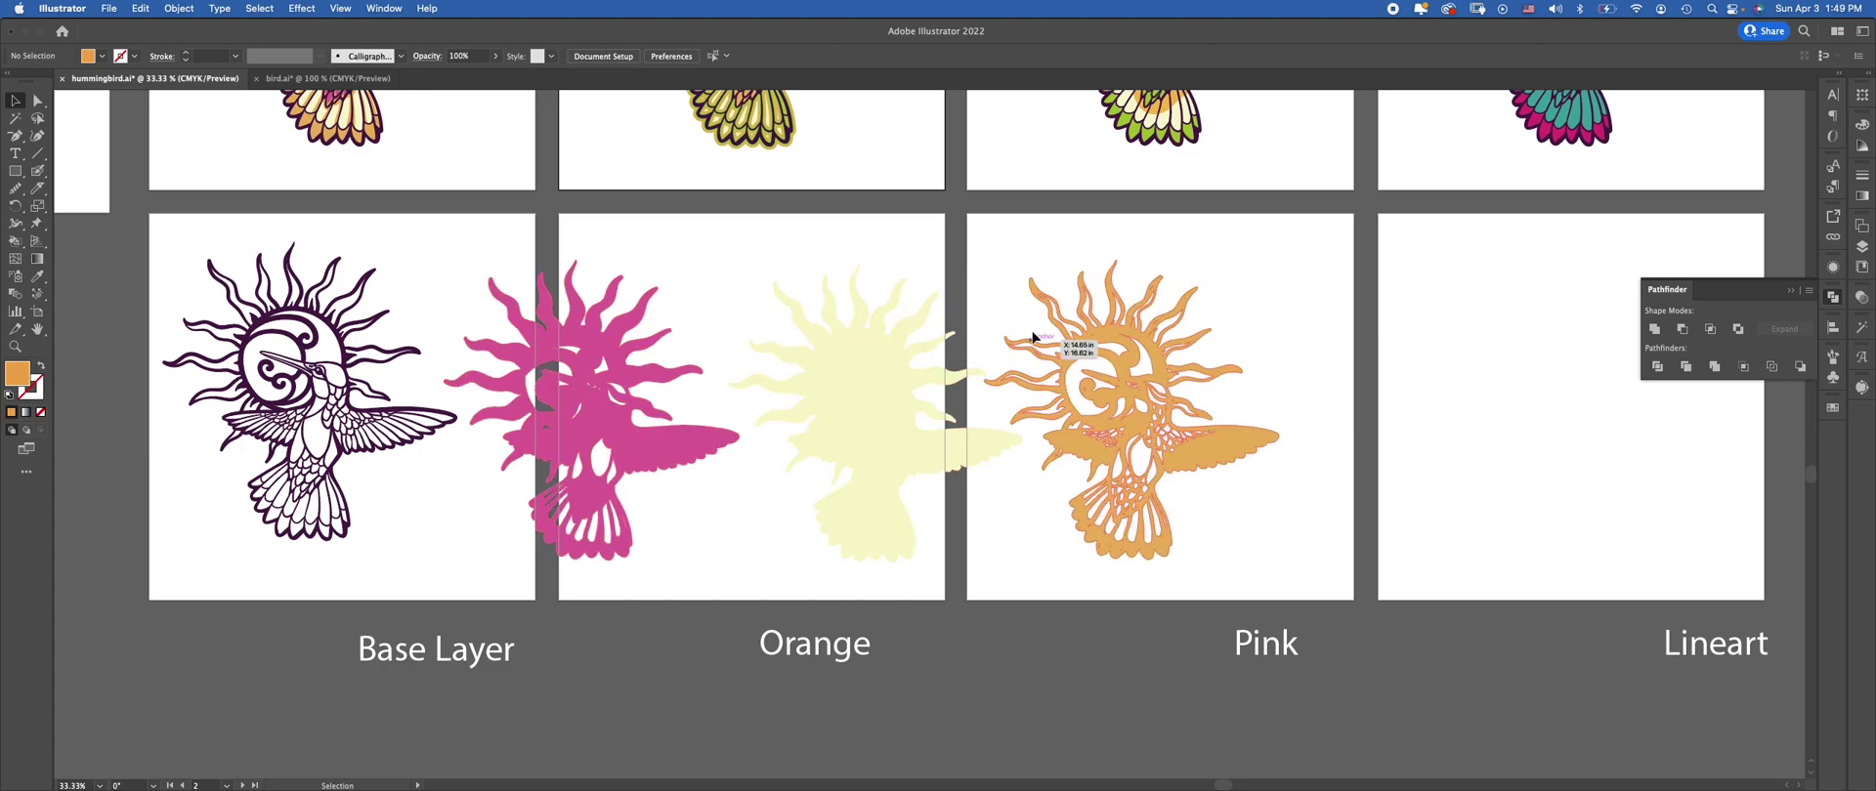
Place one separated layer per artboard: orange on "Lineart", pale yellow on "Pink", pink on "Orange", and line art within "Base Layer"
{"action": "key", "text": "super+minus"}
{"action": "key", "text": "super+minus"}
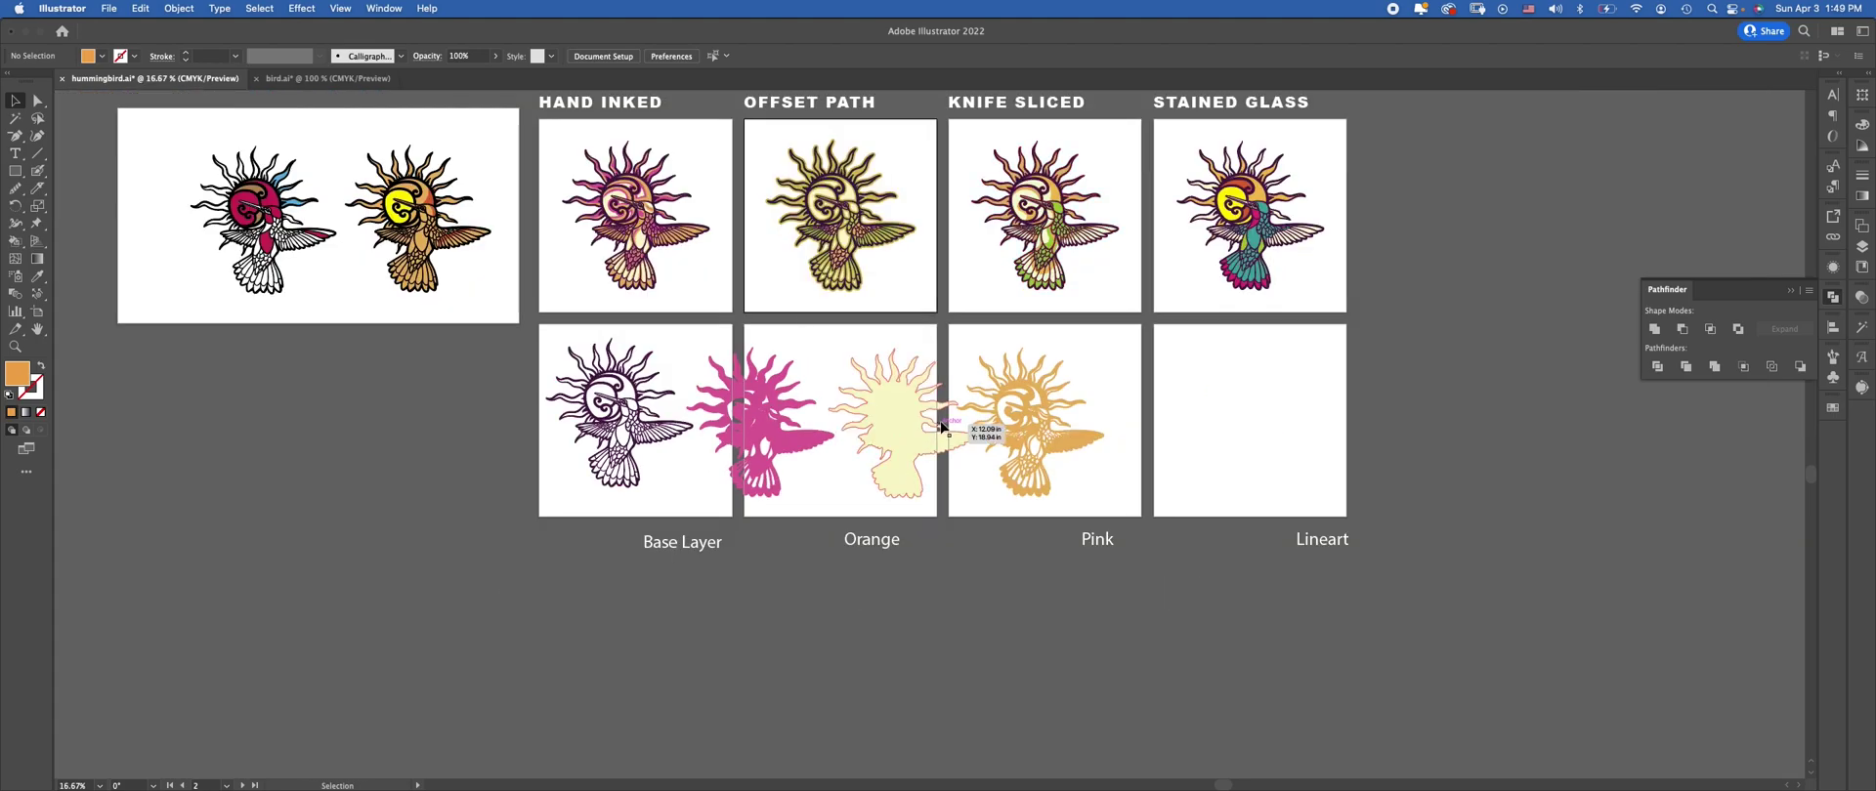
{"action": "left_click_drag", "start_coordinate": [1236, 372], "coordinate": [1150, 469]}
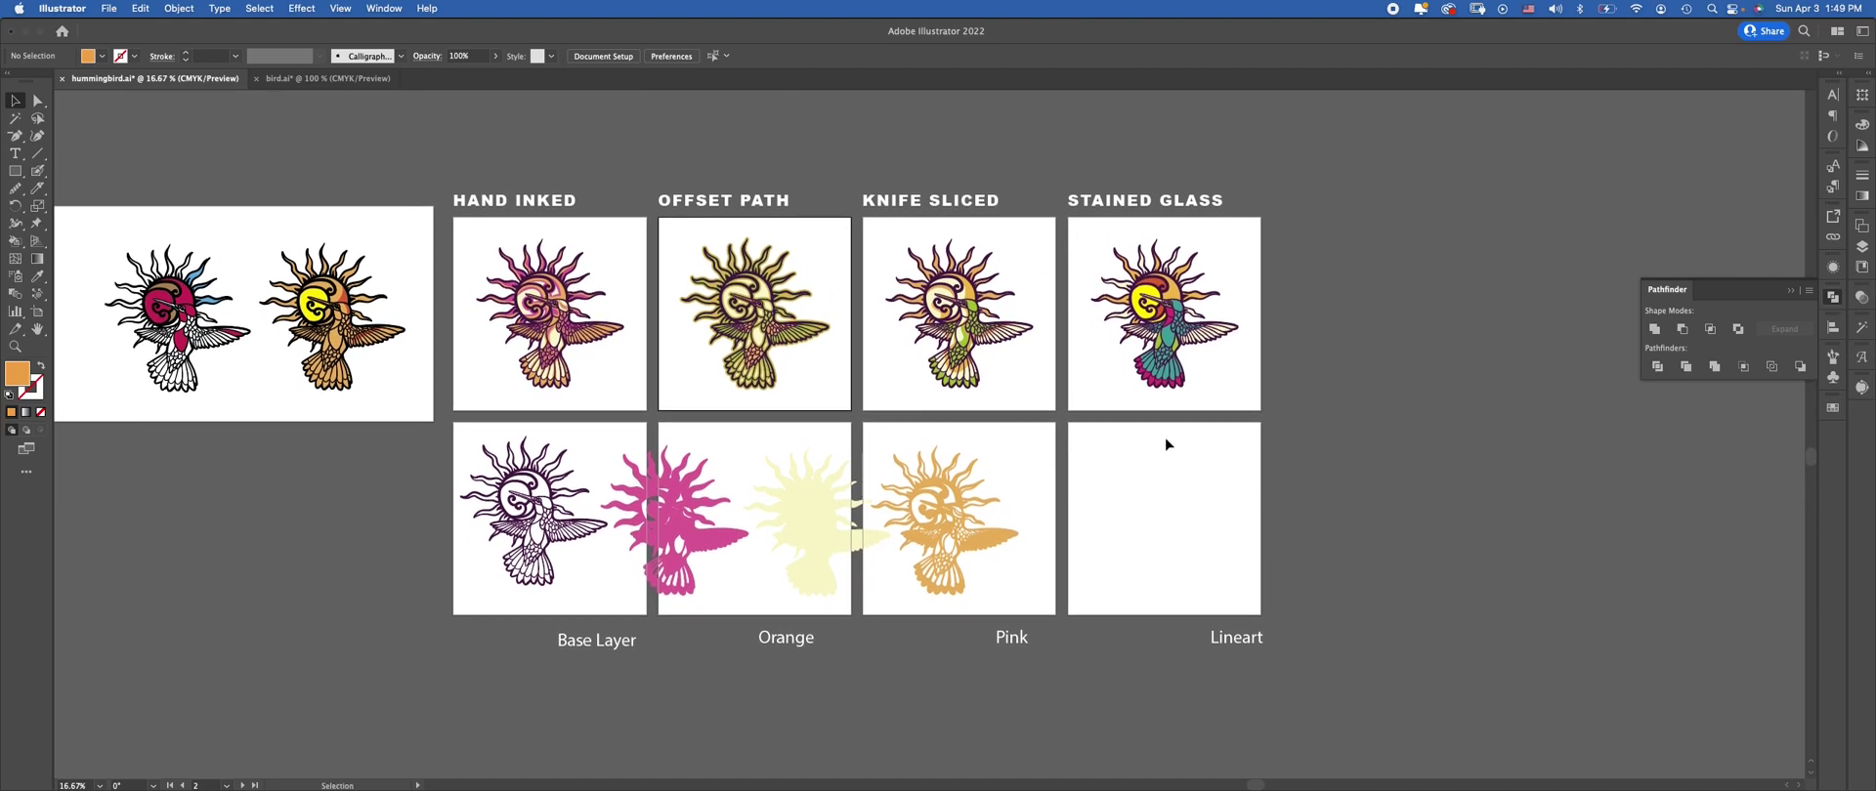
{"action": "left_click_drag", "start_coordinate": [940, 527], "coordinate": [1161, 523]}
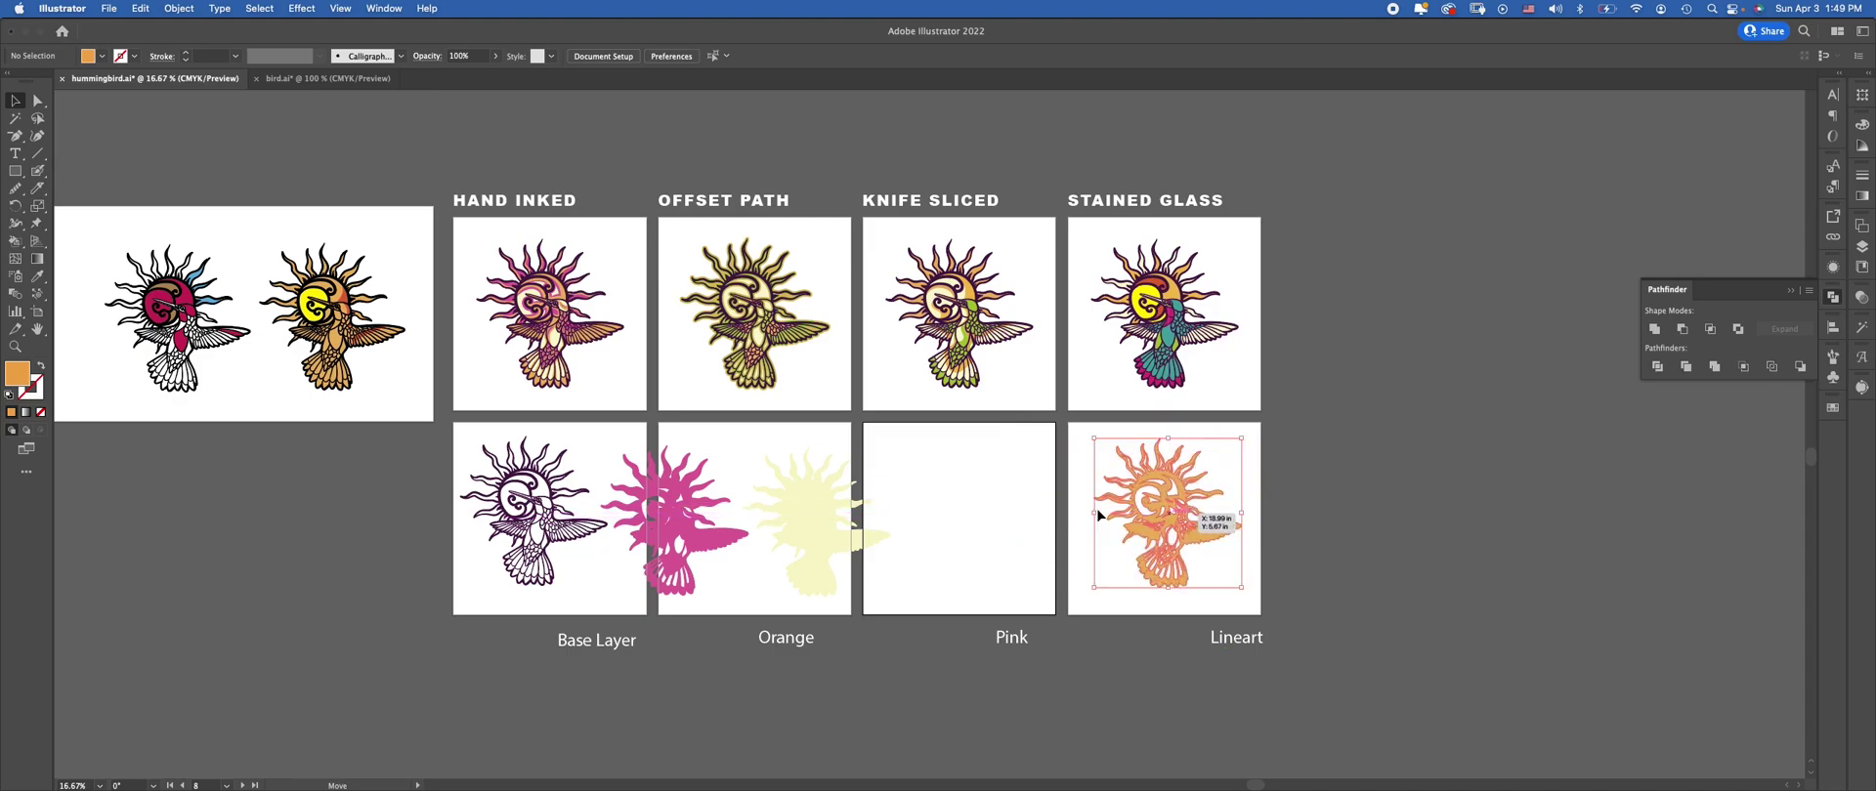
{"action": "left_click_drag", "start_coordinate": [782, 529], "coordinate": [930, 526]}
{"action": "left_click_drag", "start_coordinate": [665, 520], "coordinate": [739, 514]}
{"action": "left_click_drag", "start_coordinate": [533, 513], "coordinate": [554, 513]}
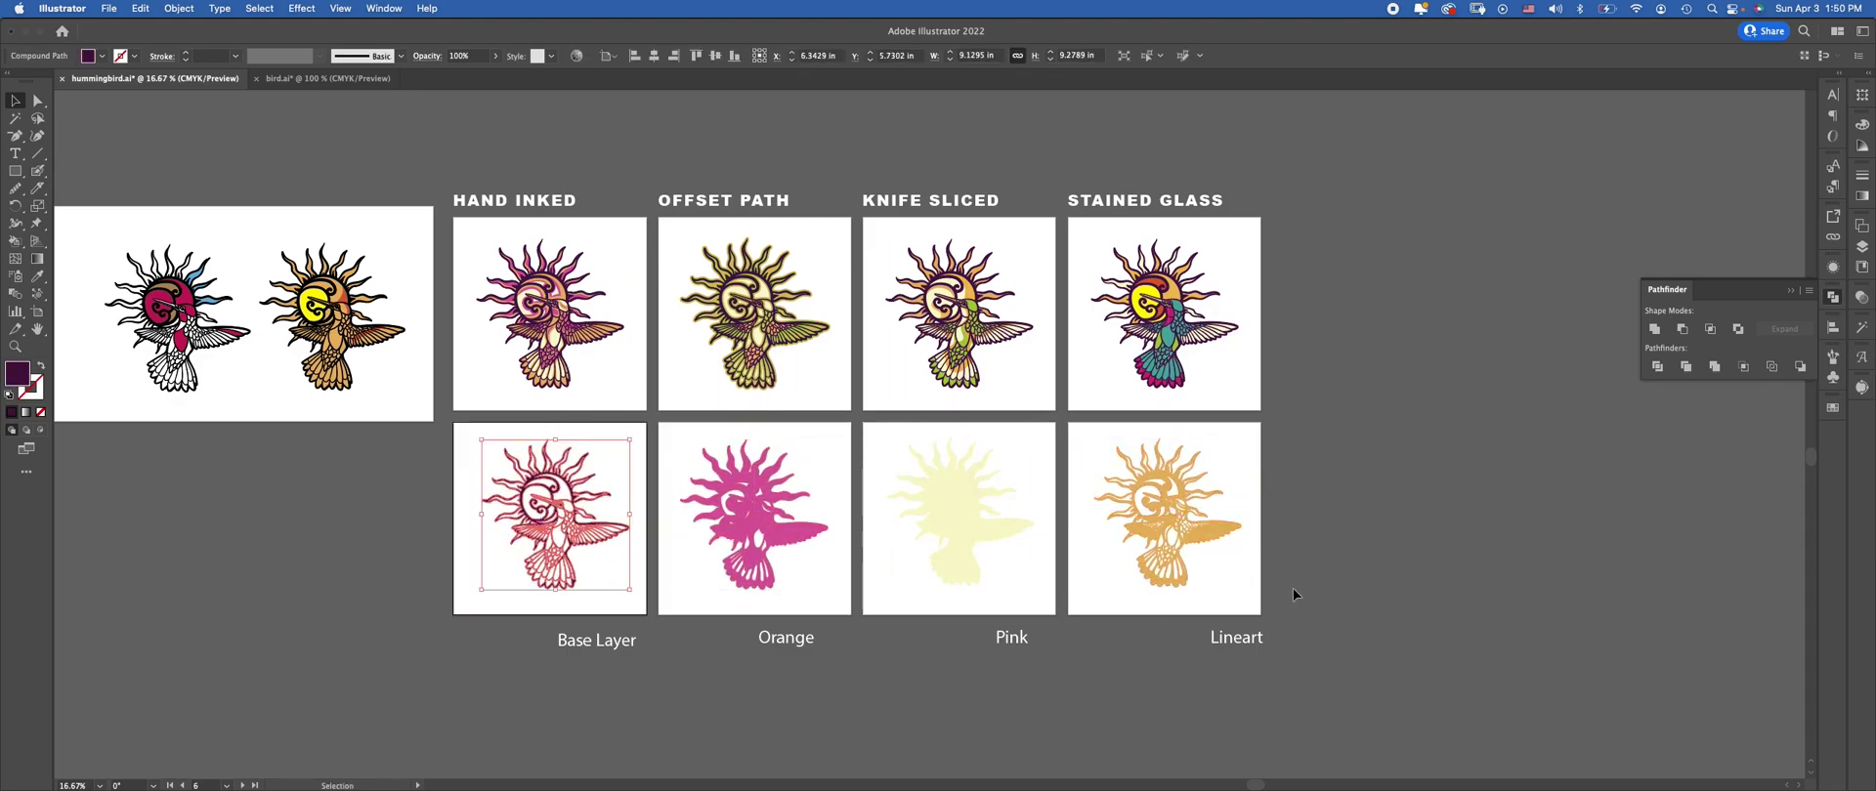